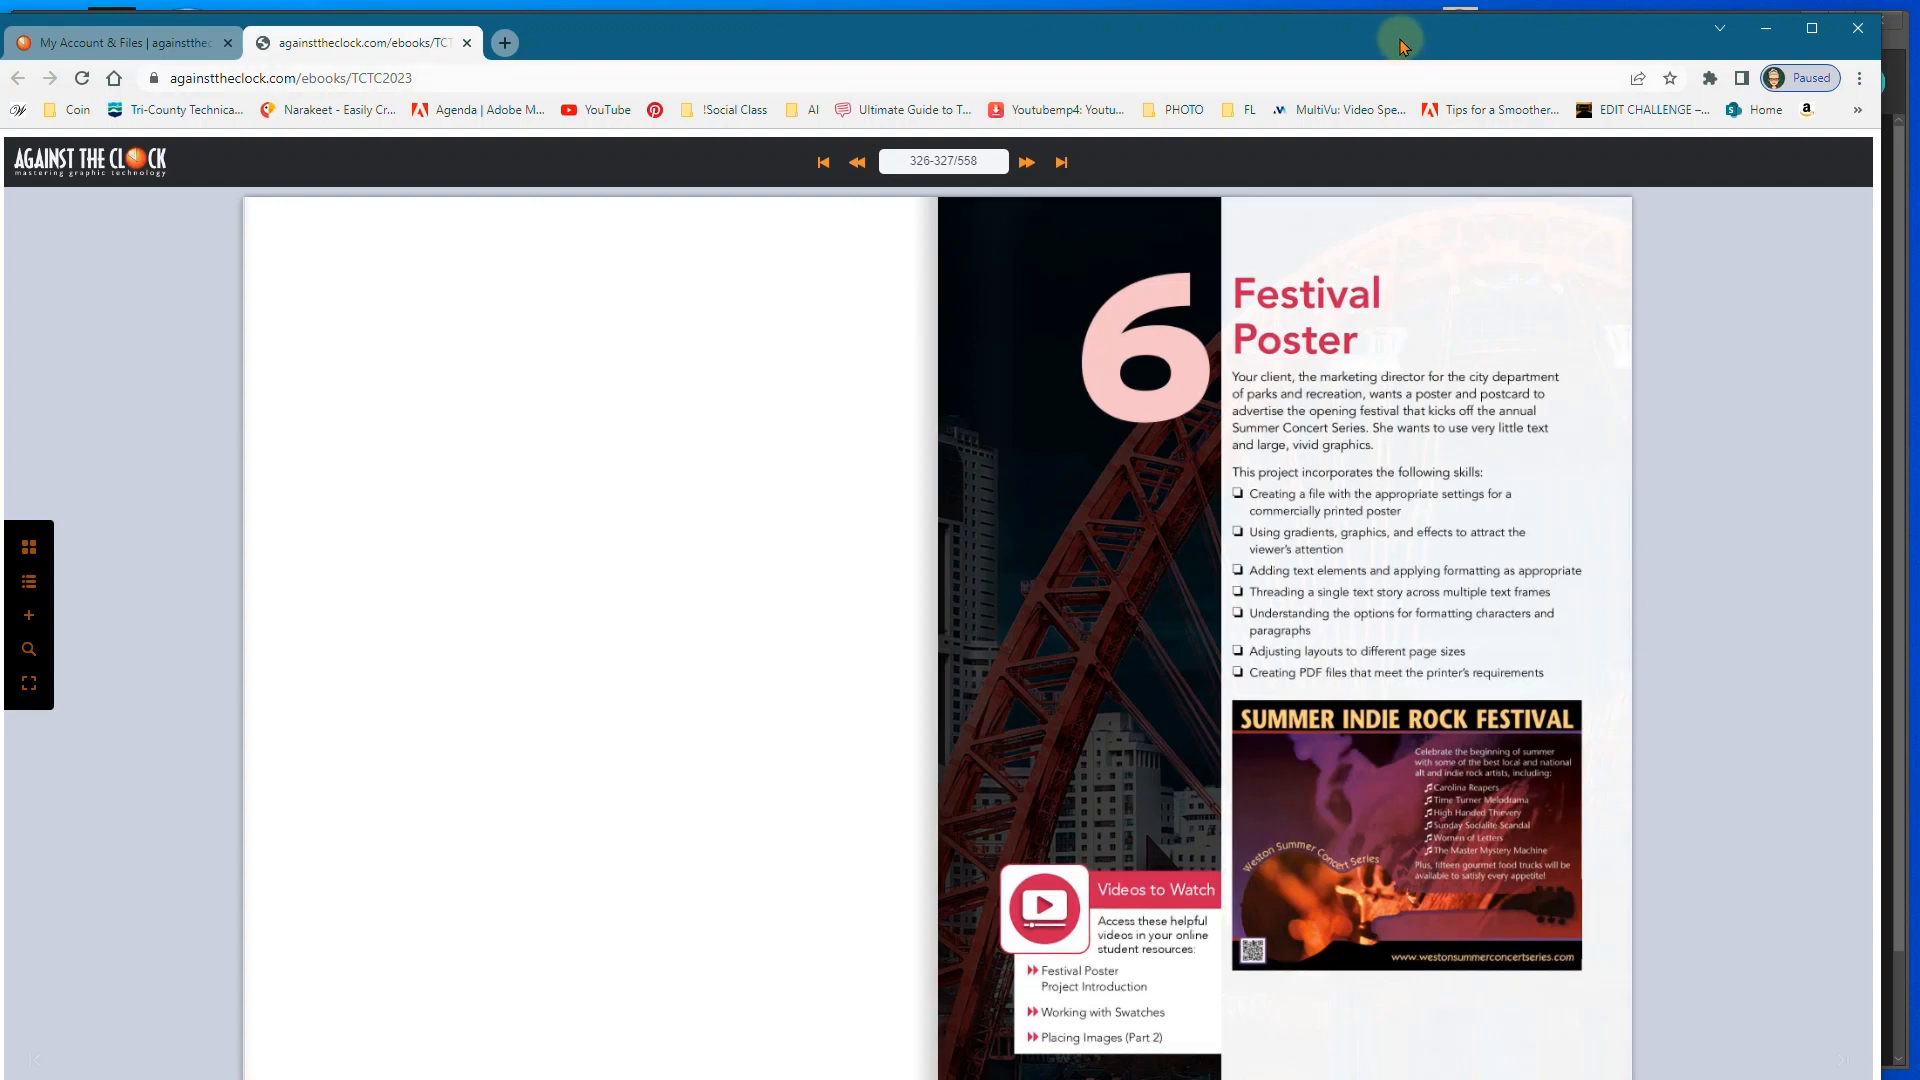
Move the e-book browser window out of the way, switch to InDesign and start a new print document named "poster"
drag(1400, 42, 1412, 36)
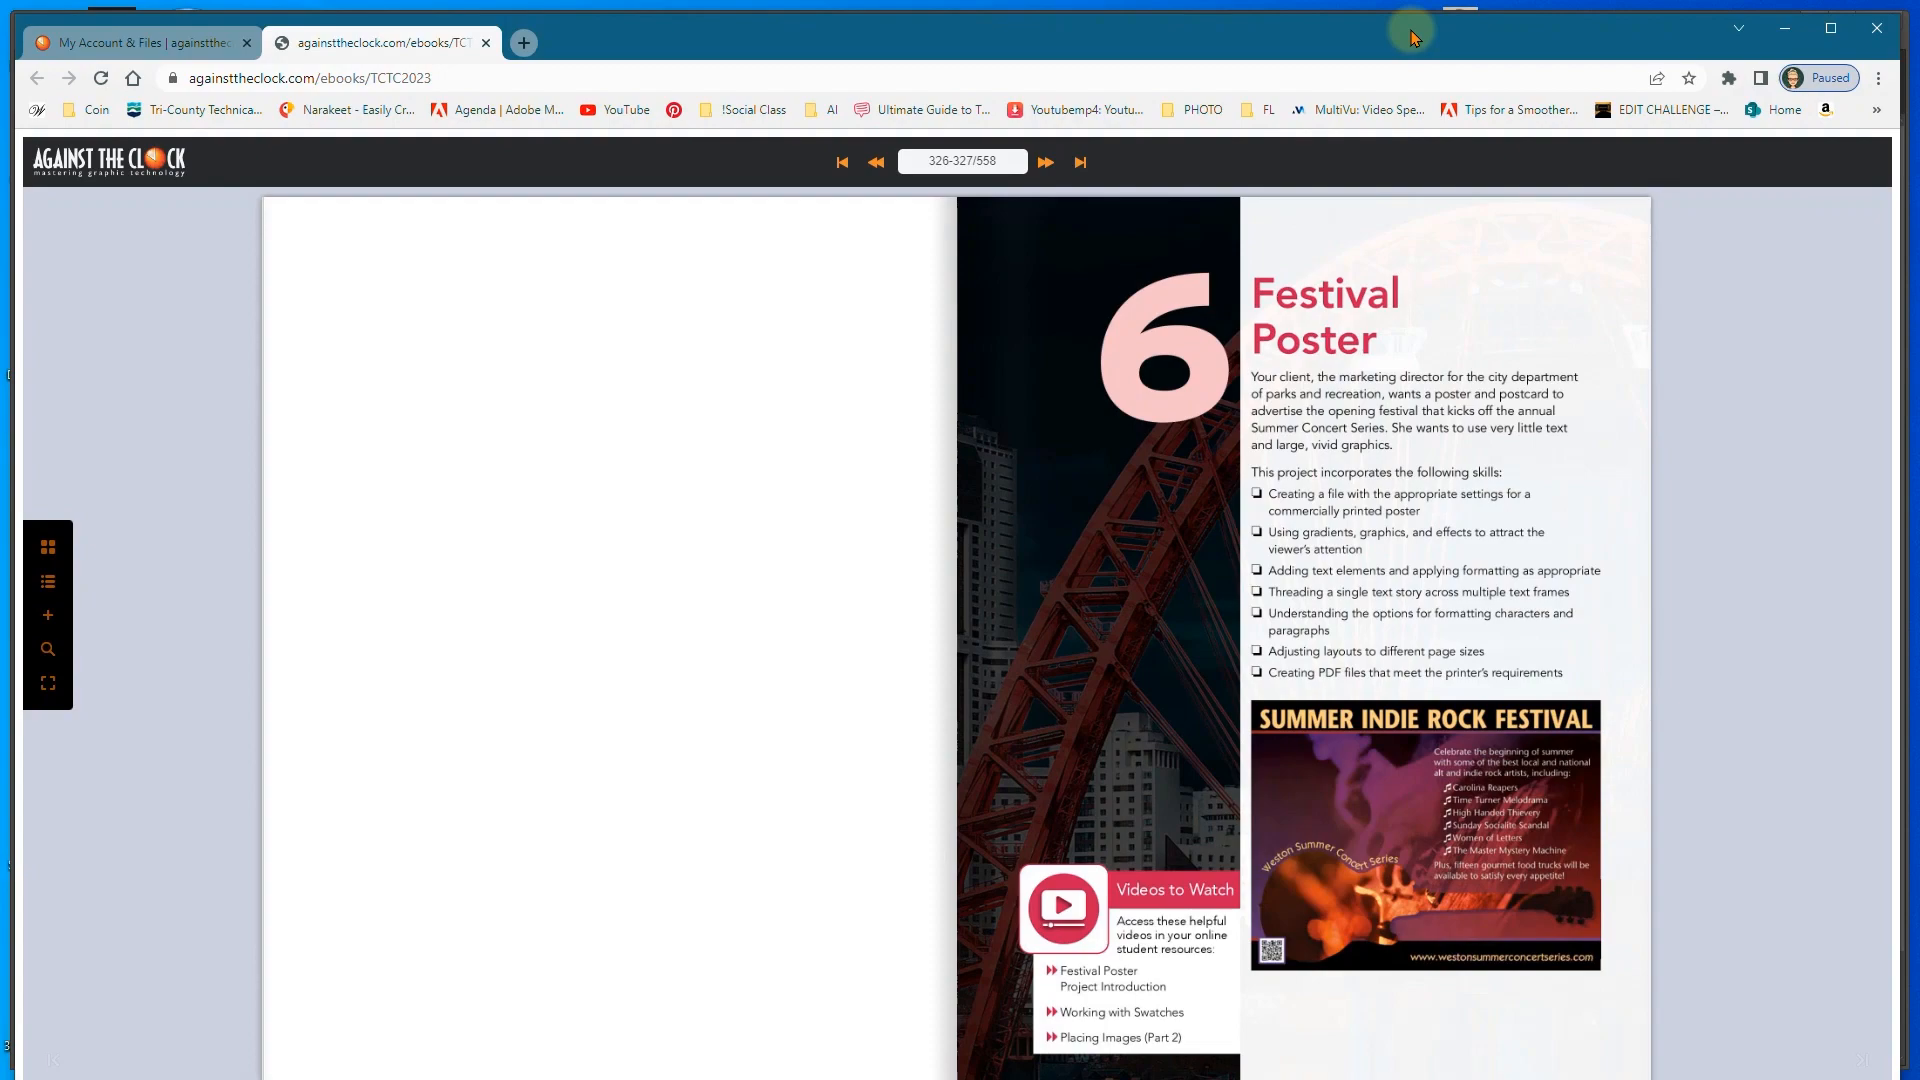
drag(1412, 32, 0, 440)
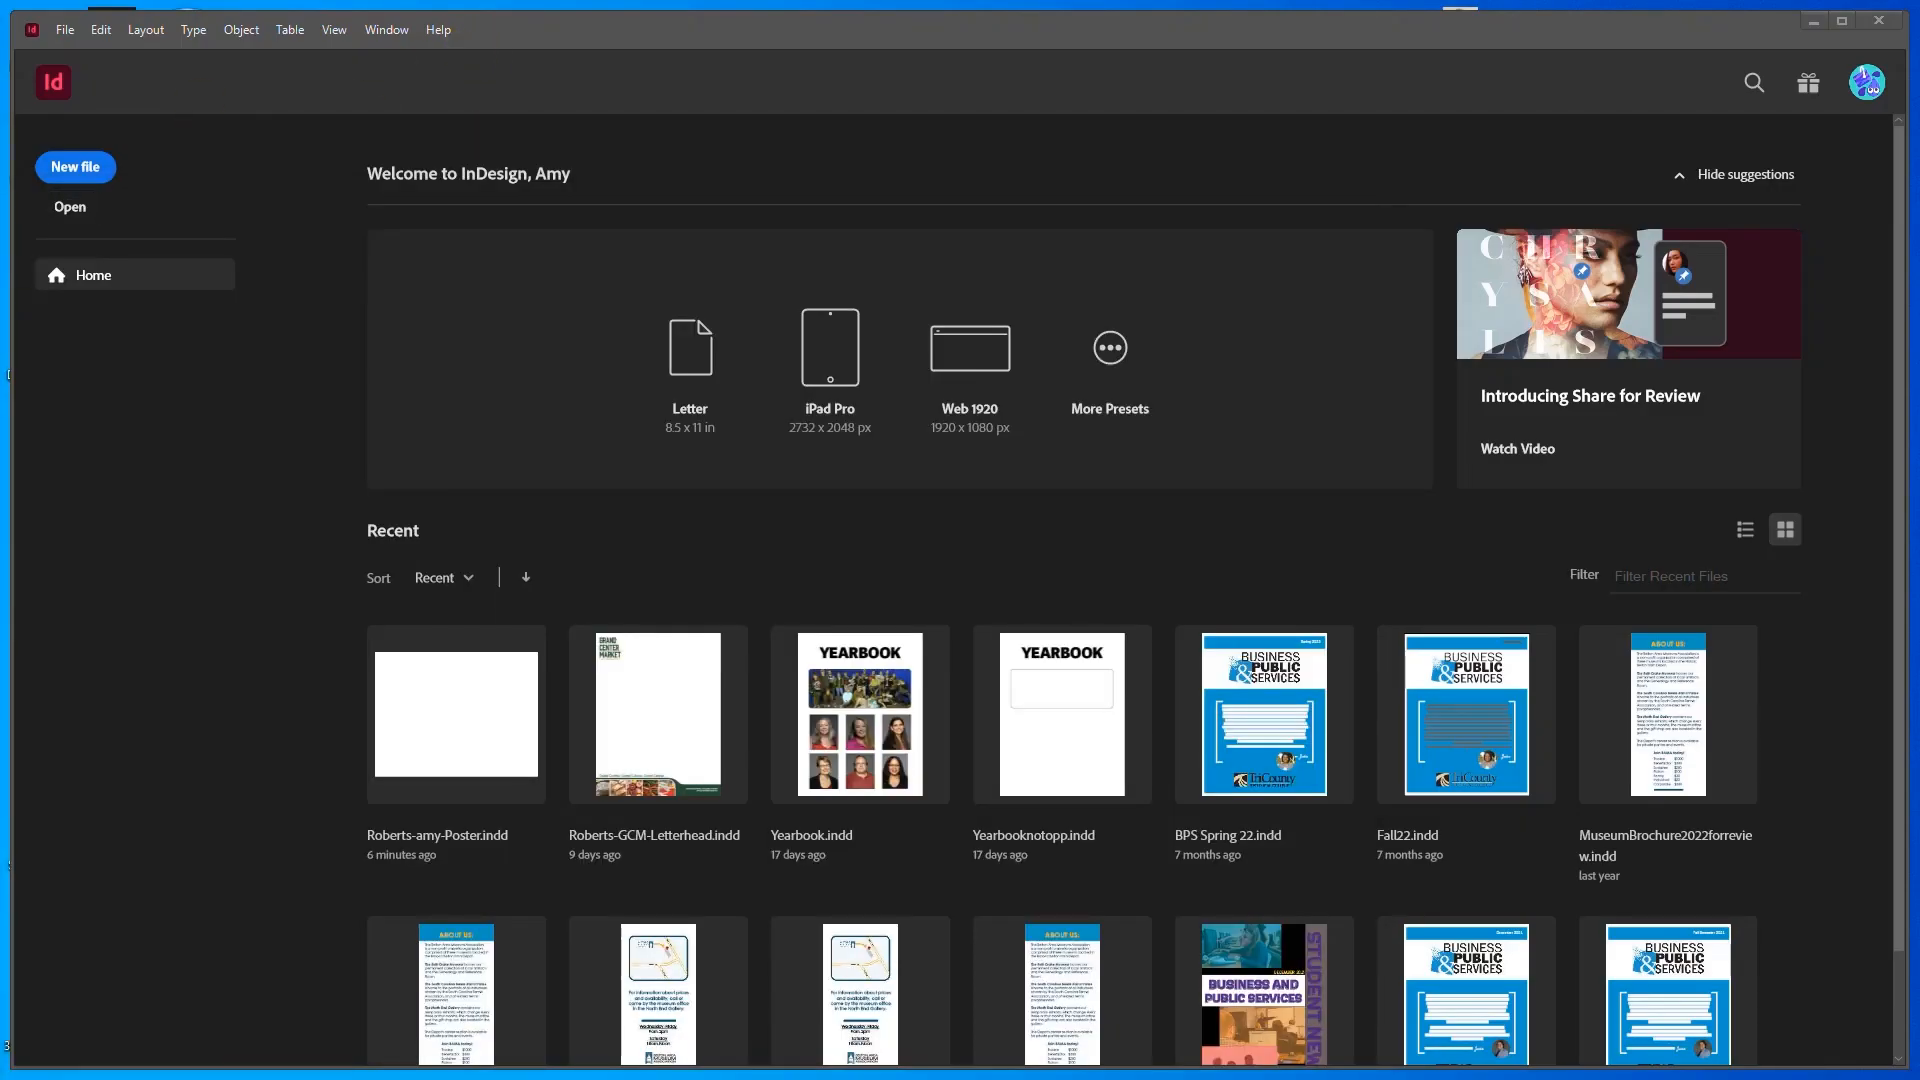
click(75, 168)
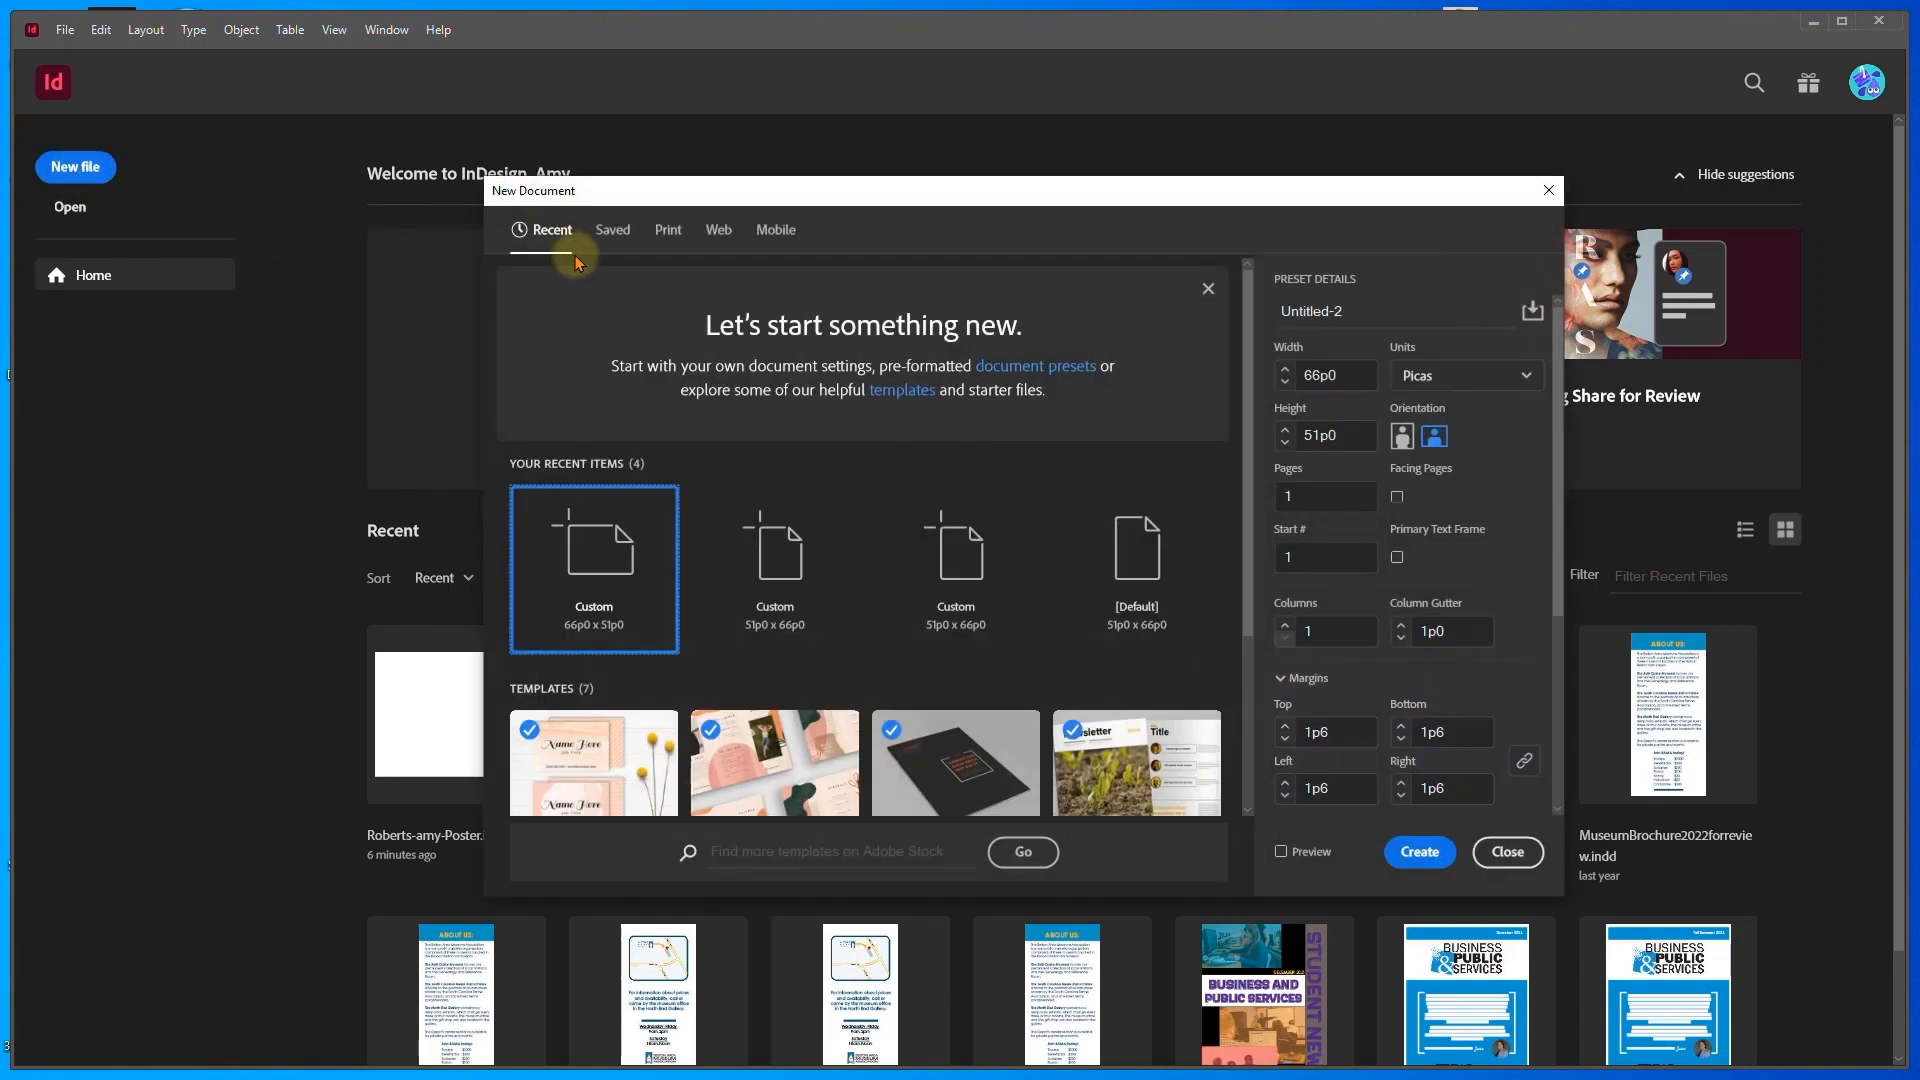
click(668, 231)
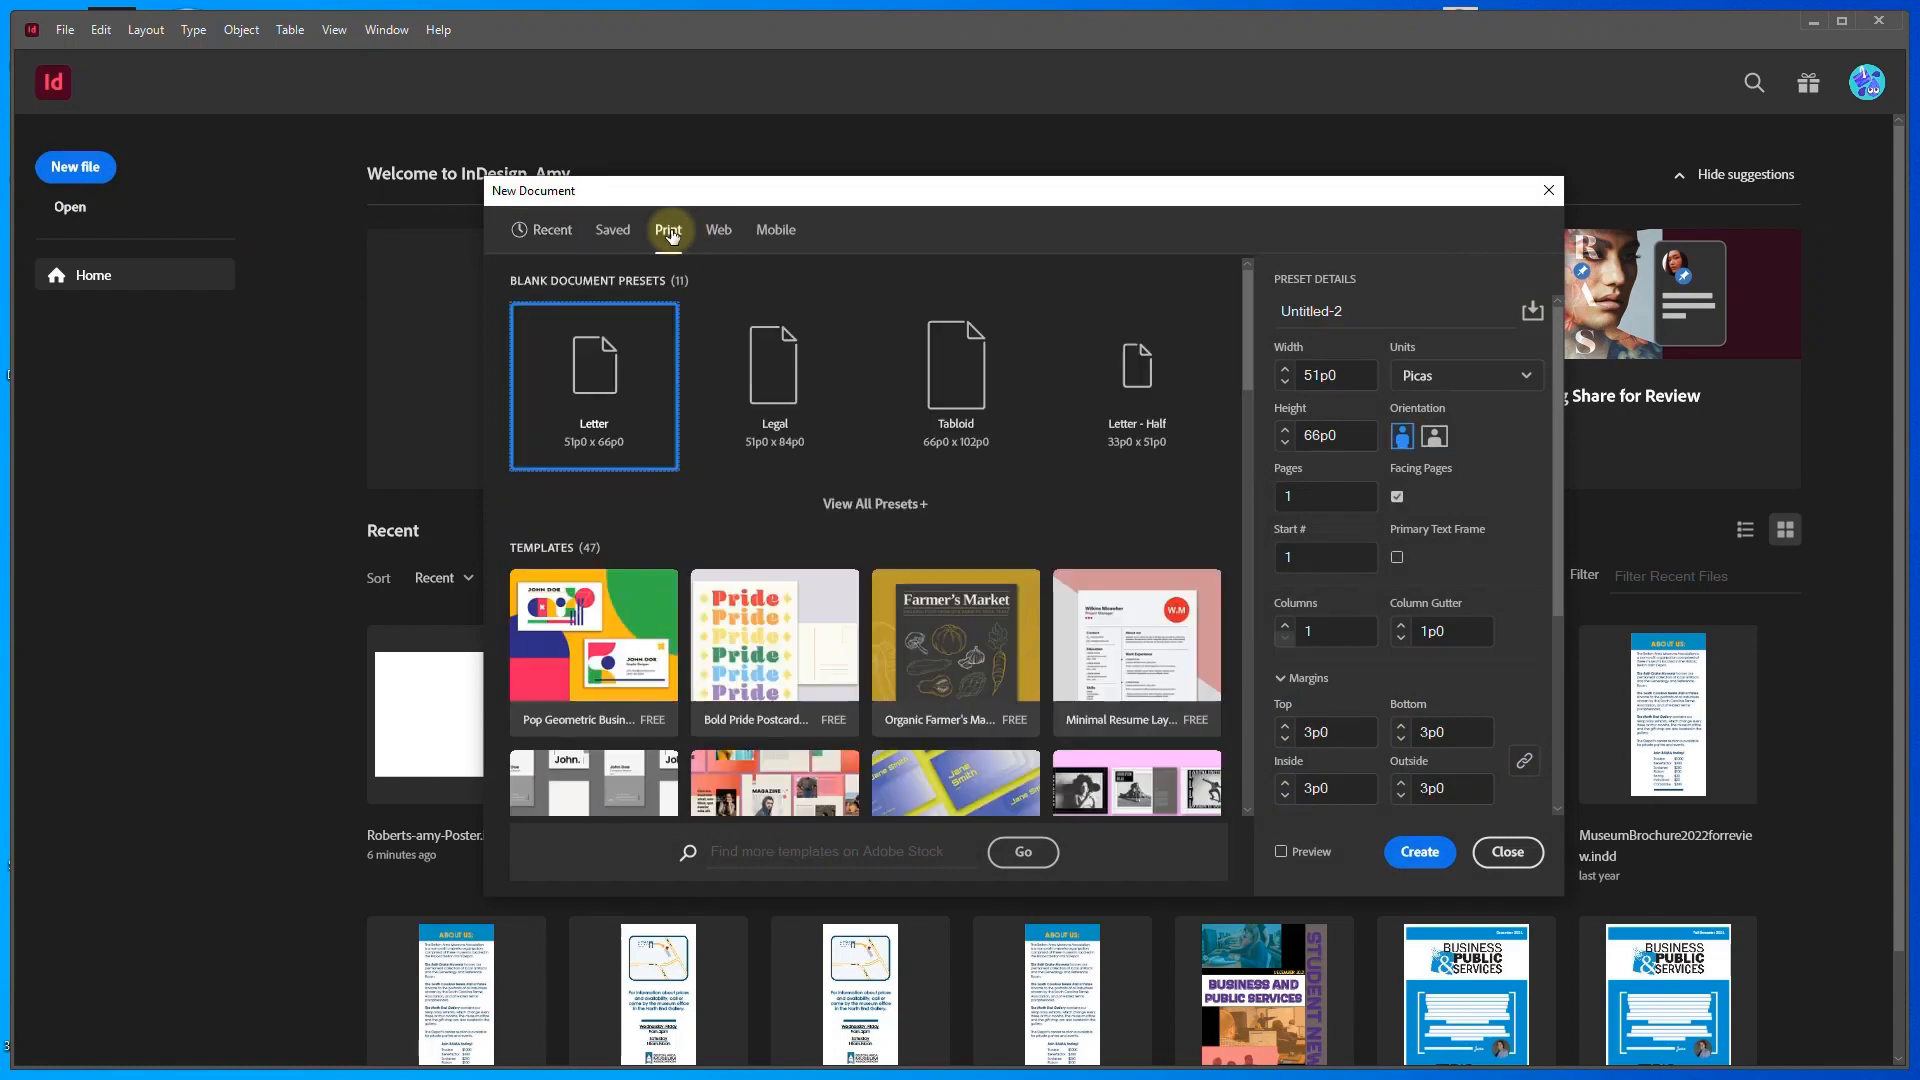
click(1335, 312)
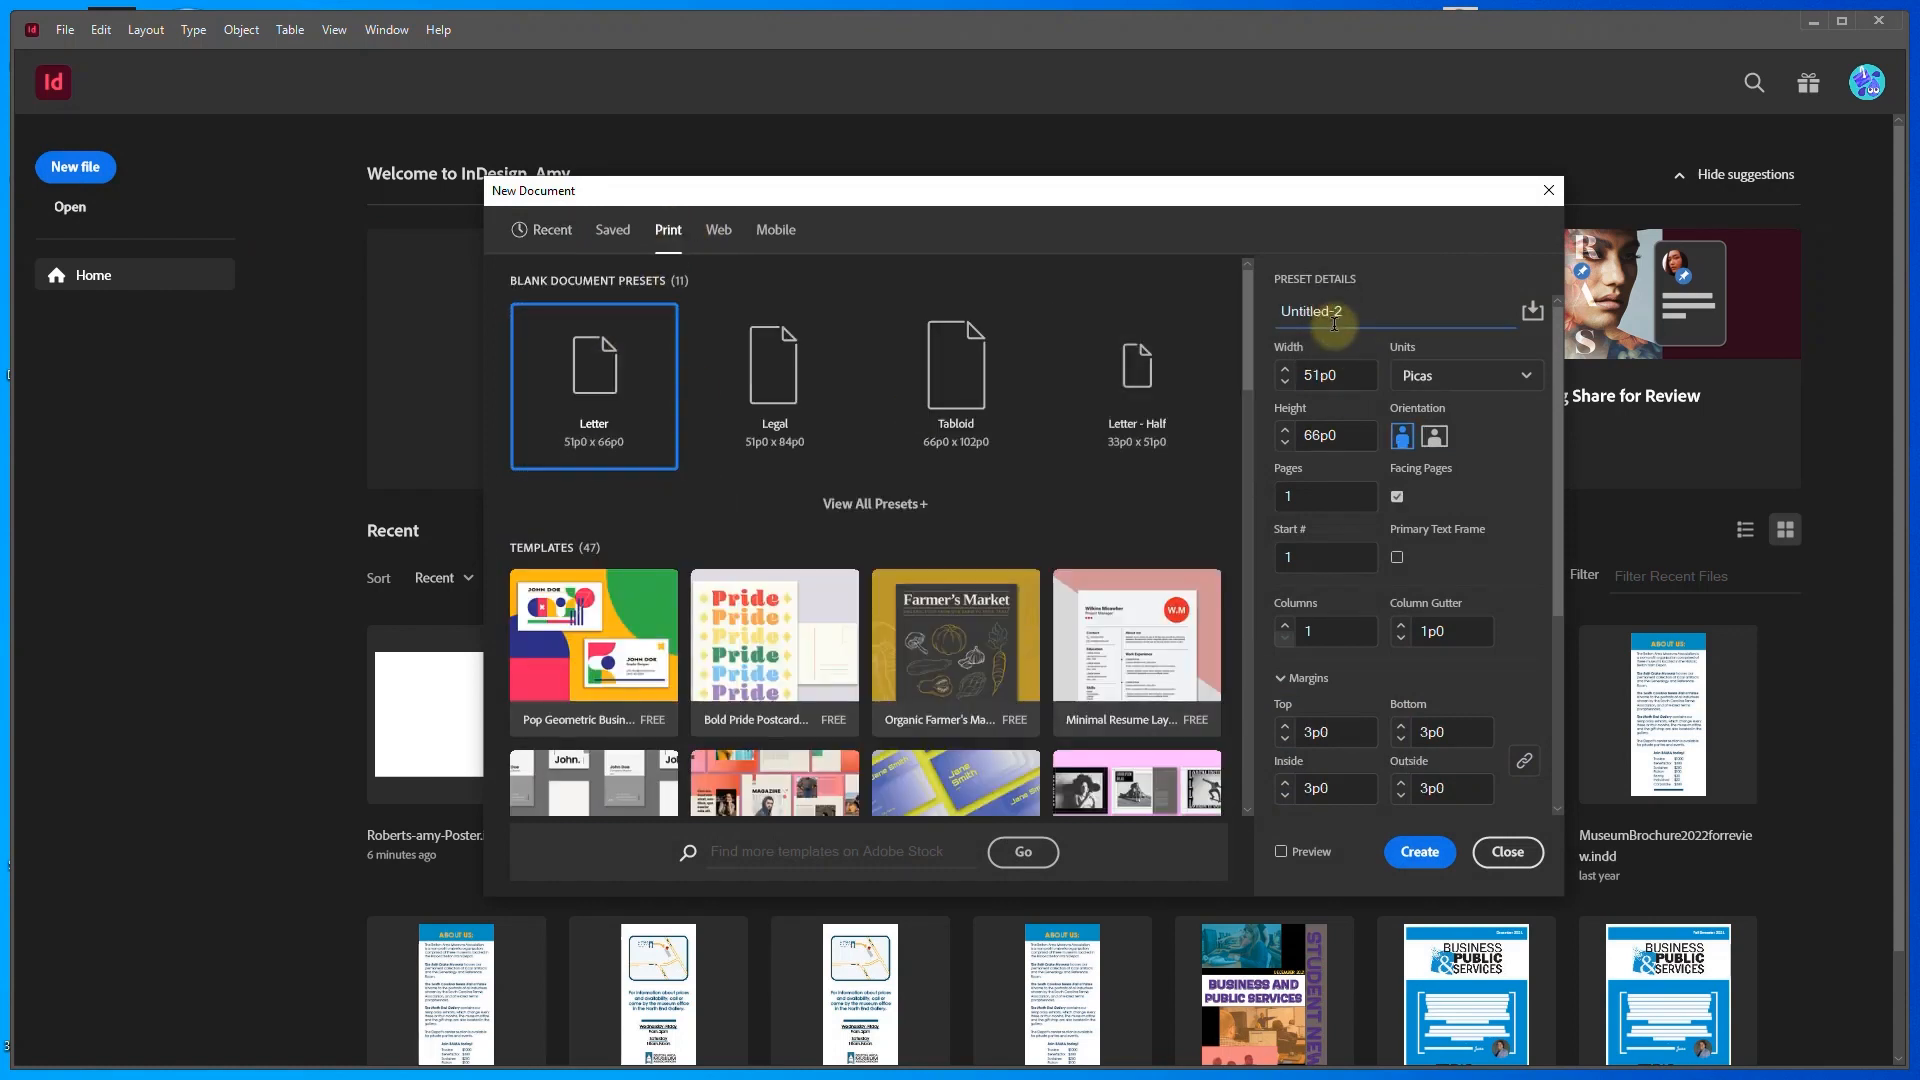
text(poster)
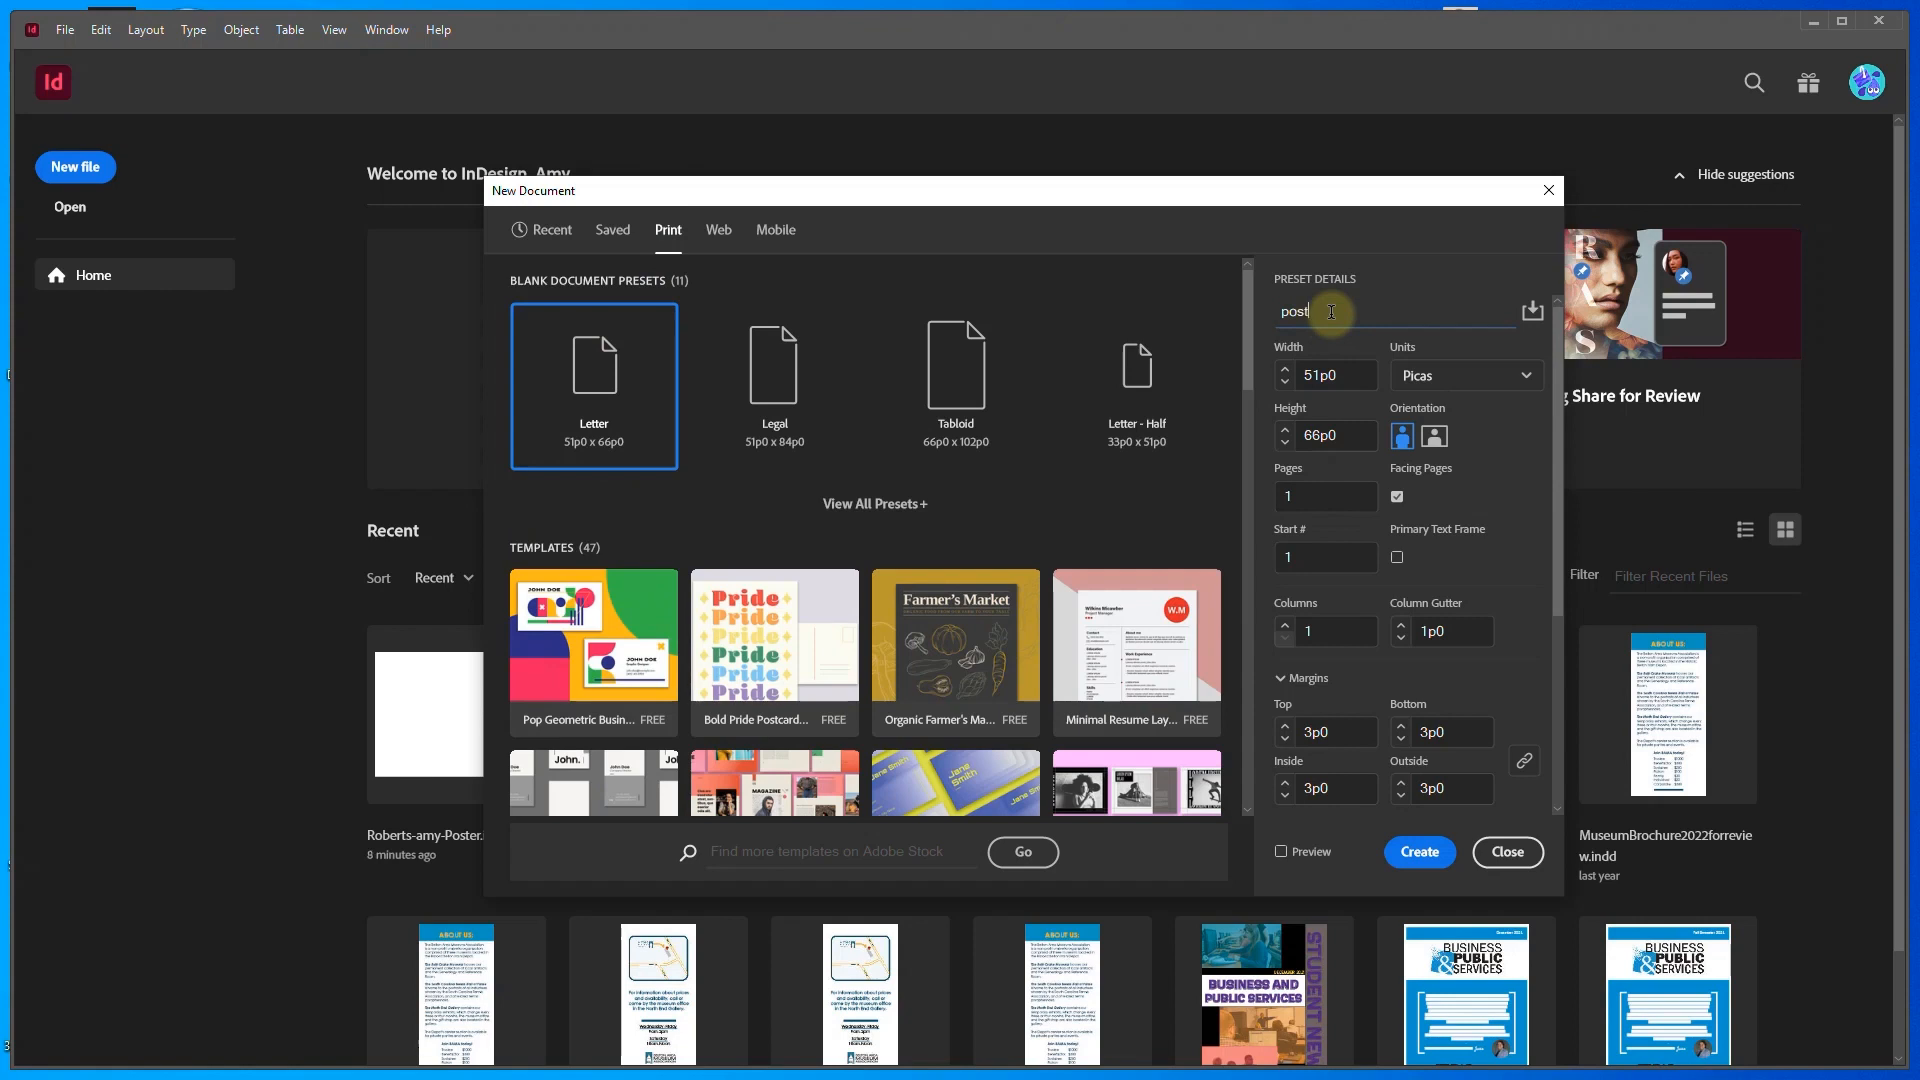
Set the new document's units to inches, with landscape orientation and no facing pages
click(1470, 376)
click(1464, 476)
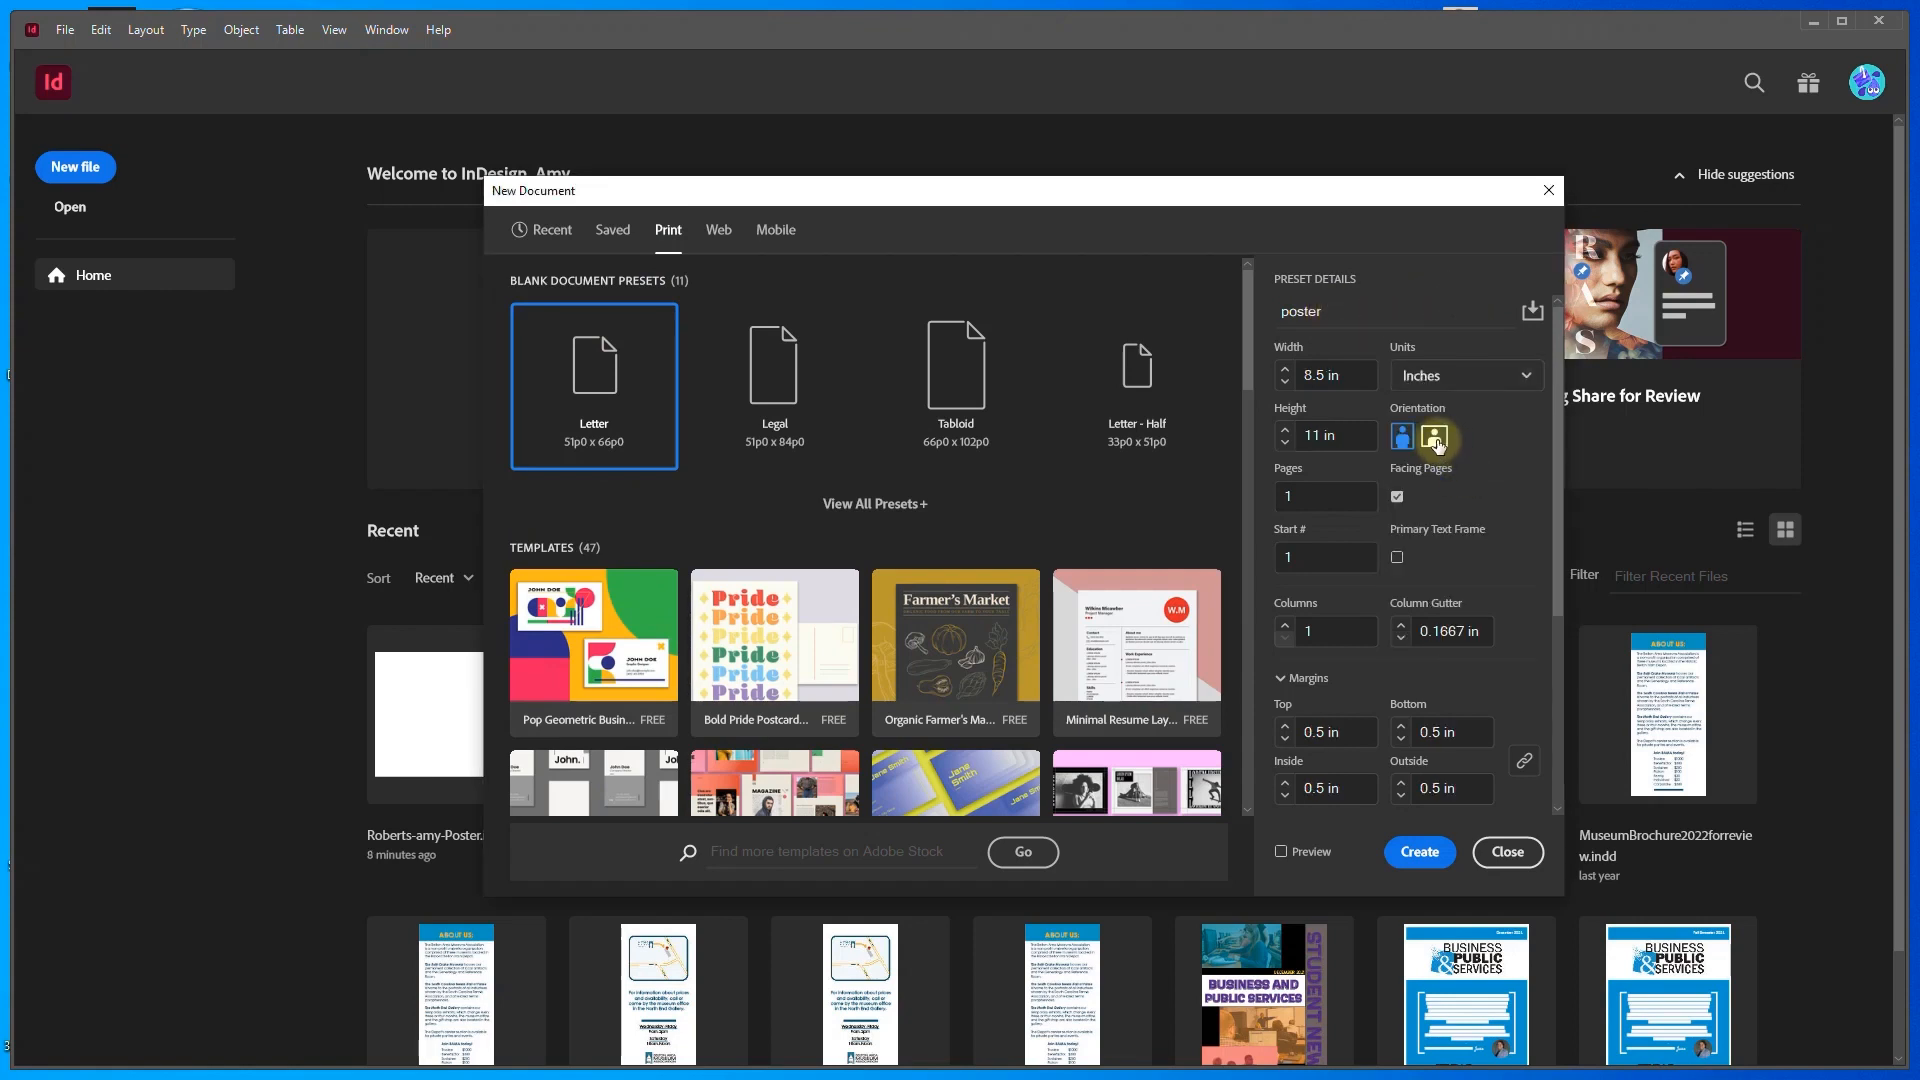
click(1436, 440)
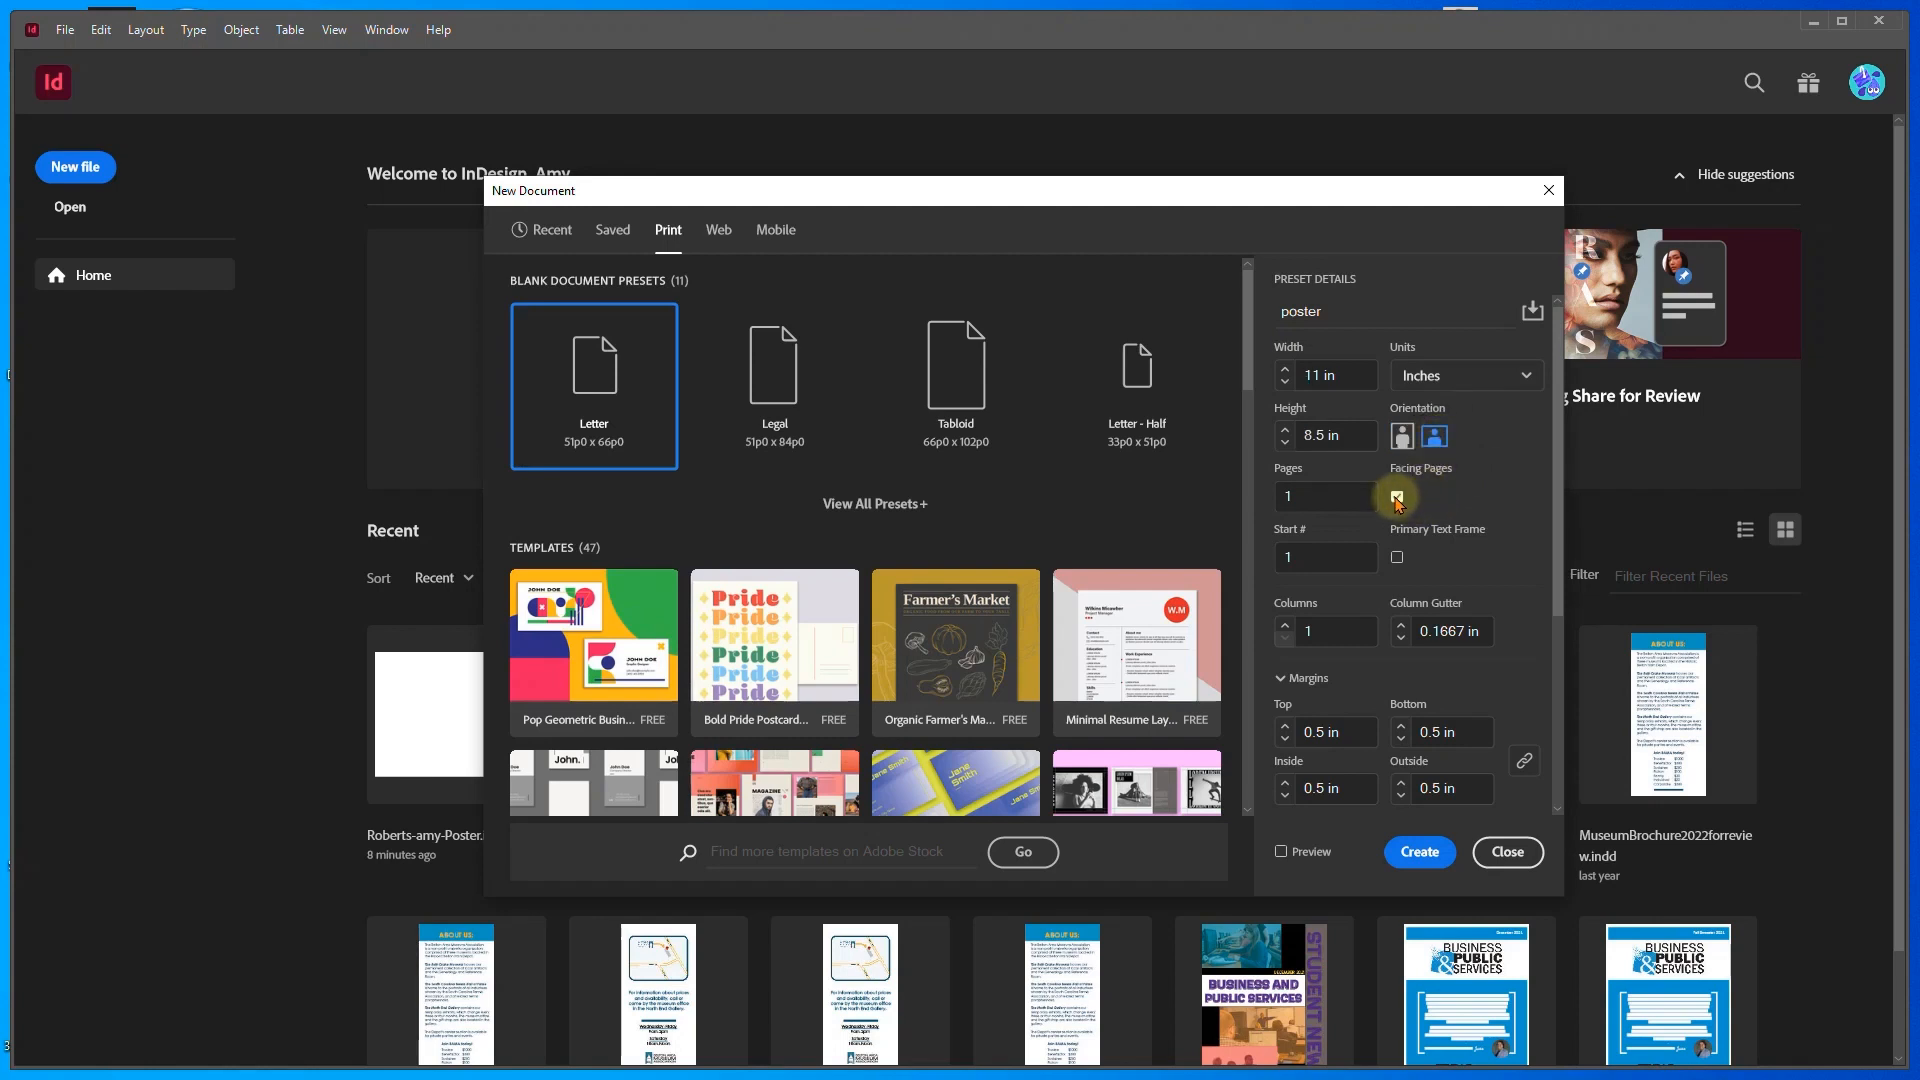
click(1397, 497)
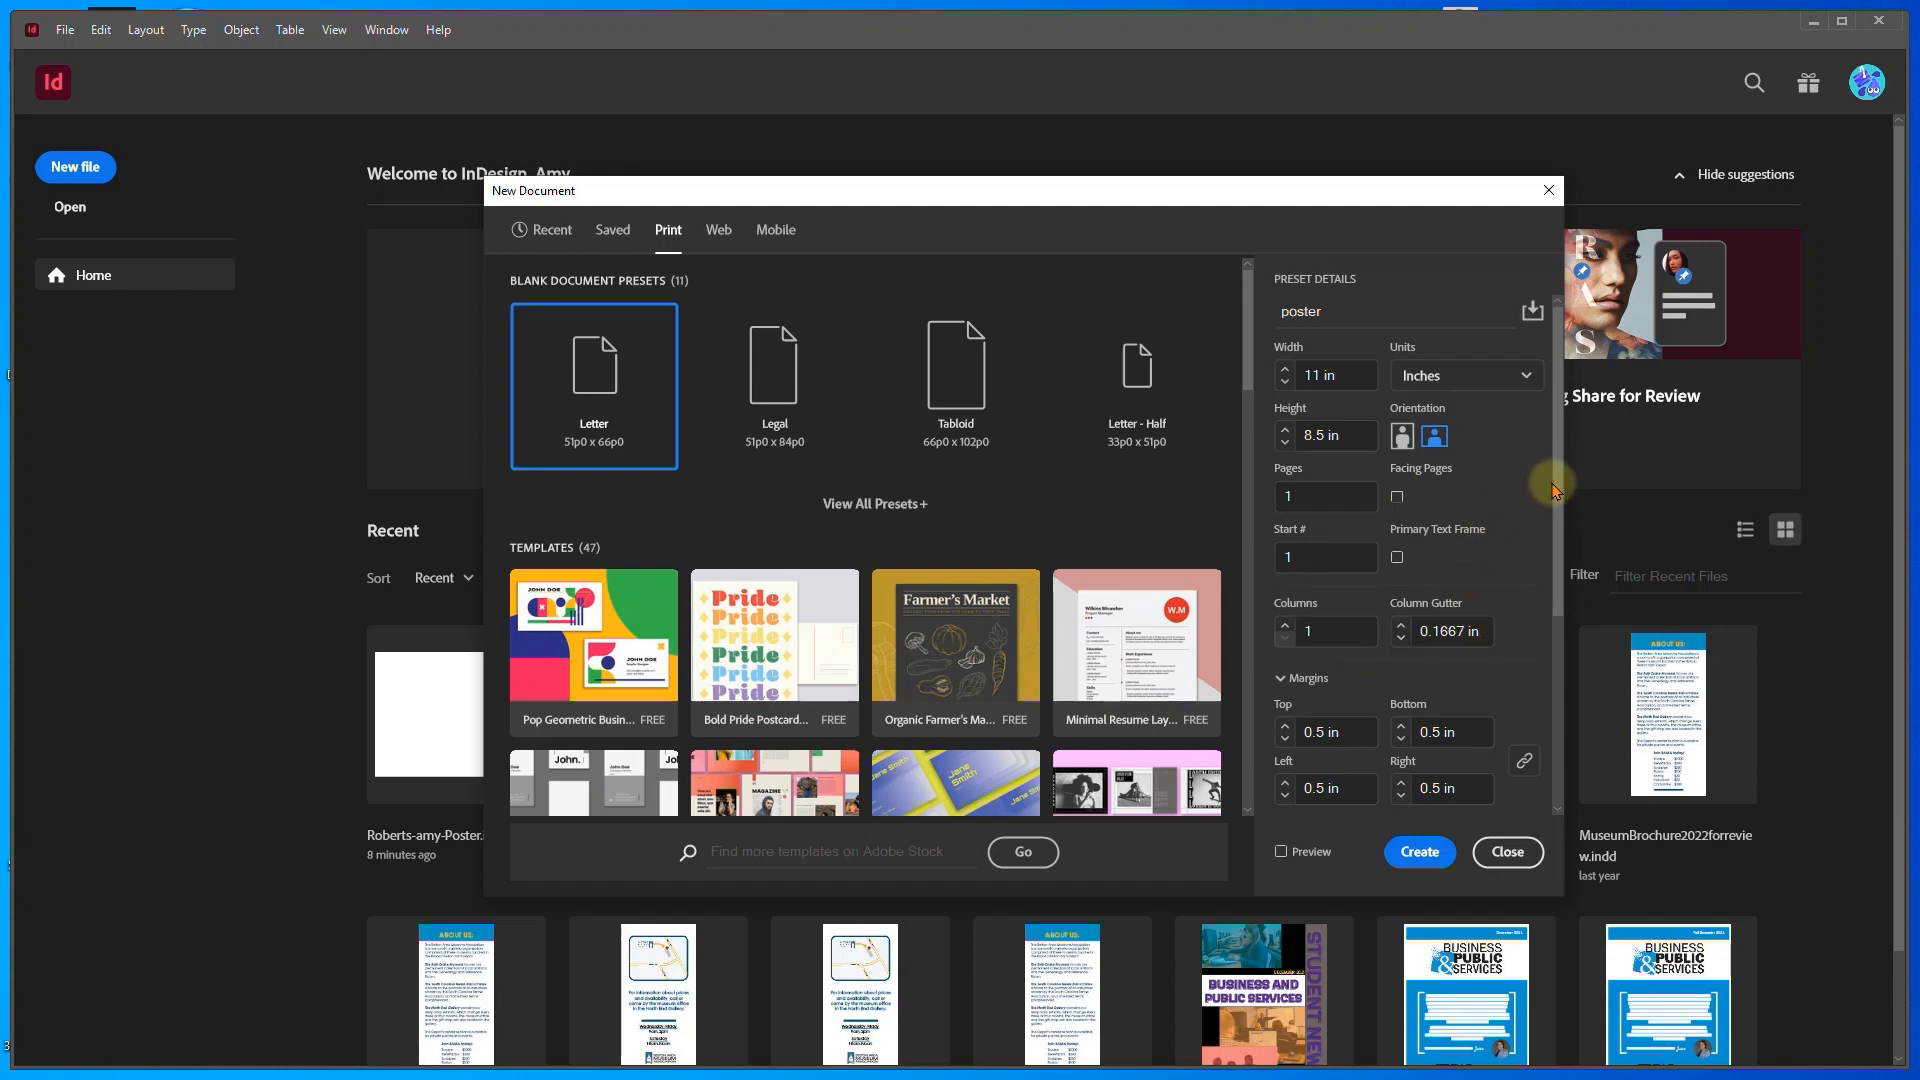
Set all margins and all bleeds to 0.25 in and create the document
scroll(1556, 472, down, 3)
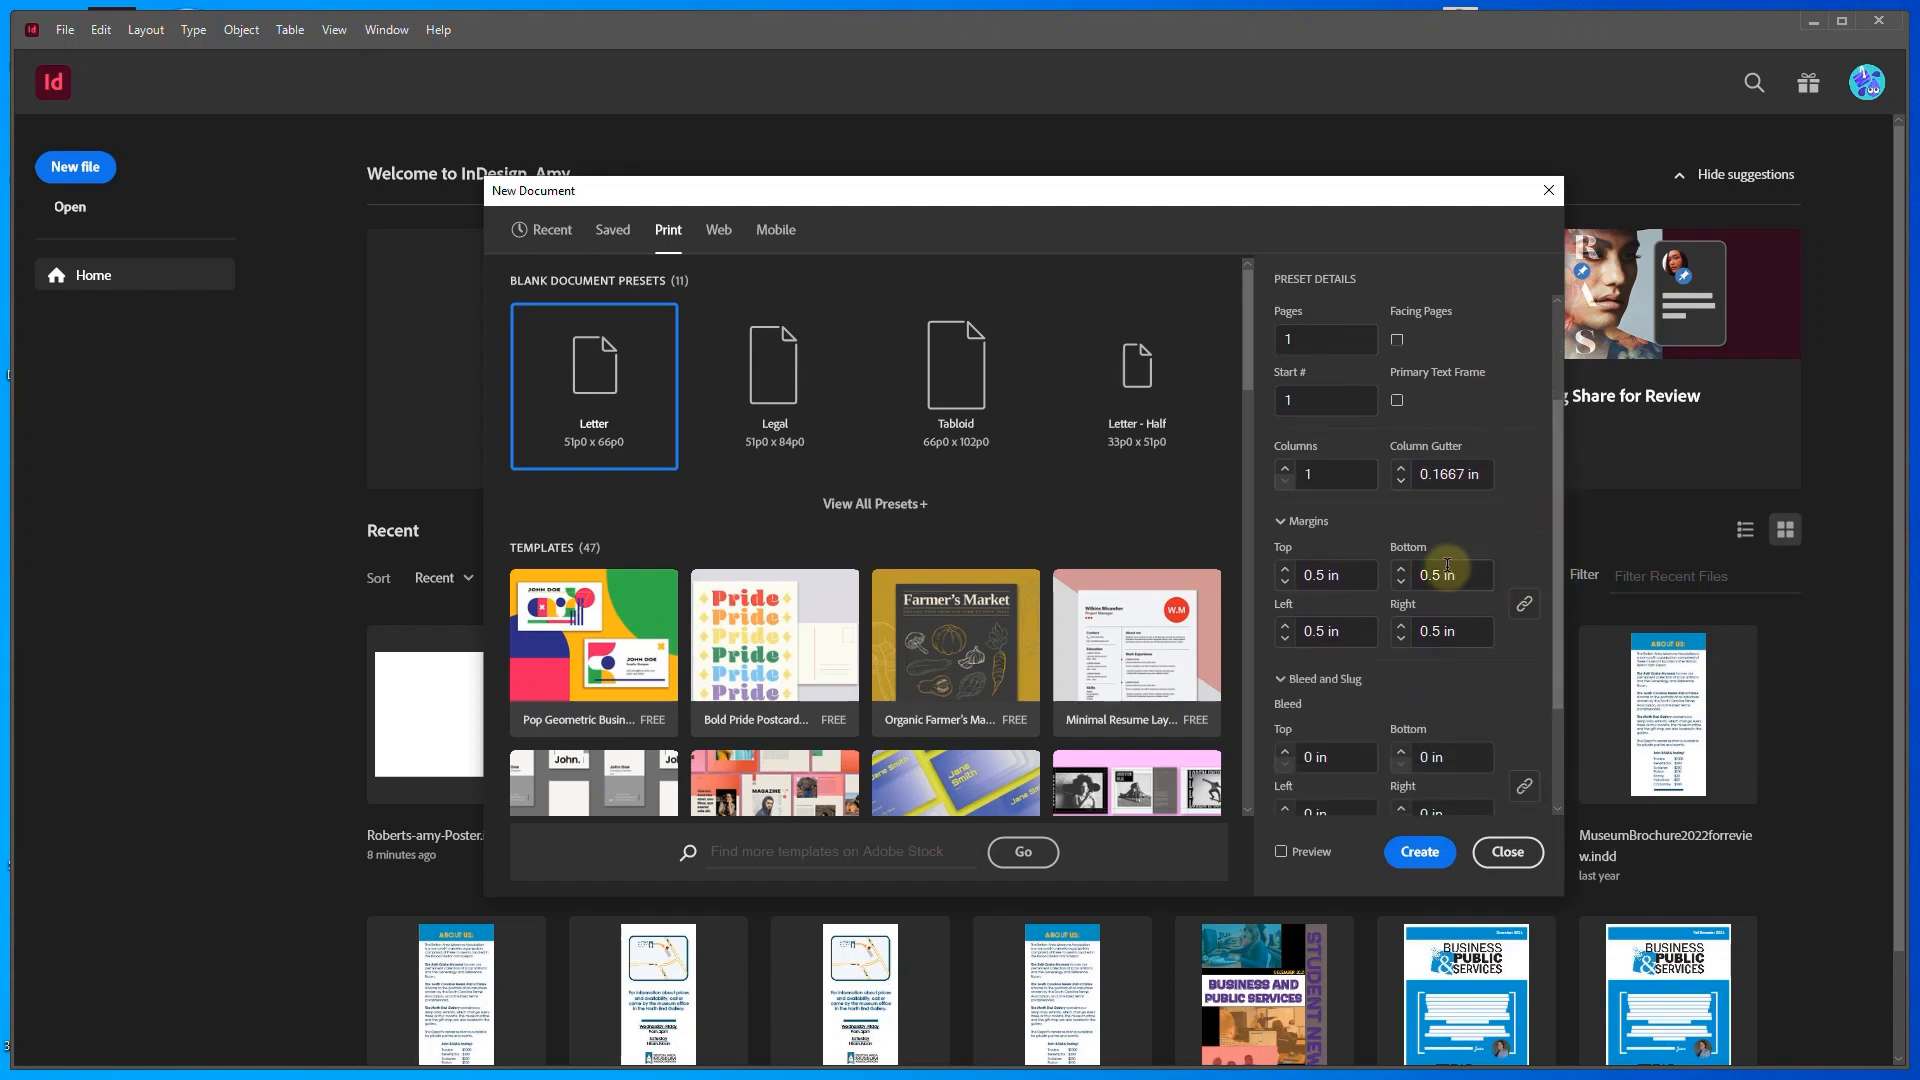
click(1323, 578)
text(2)
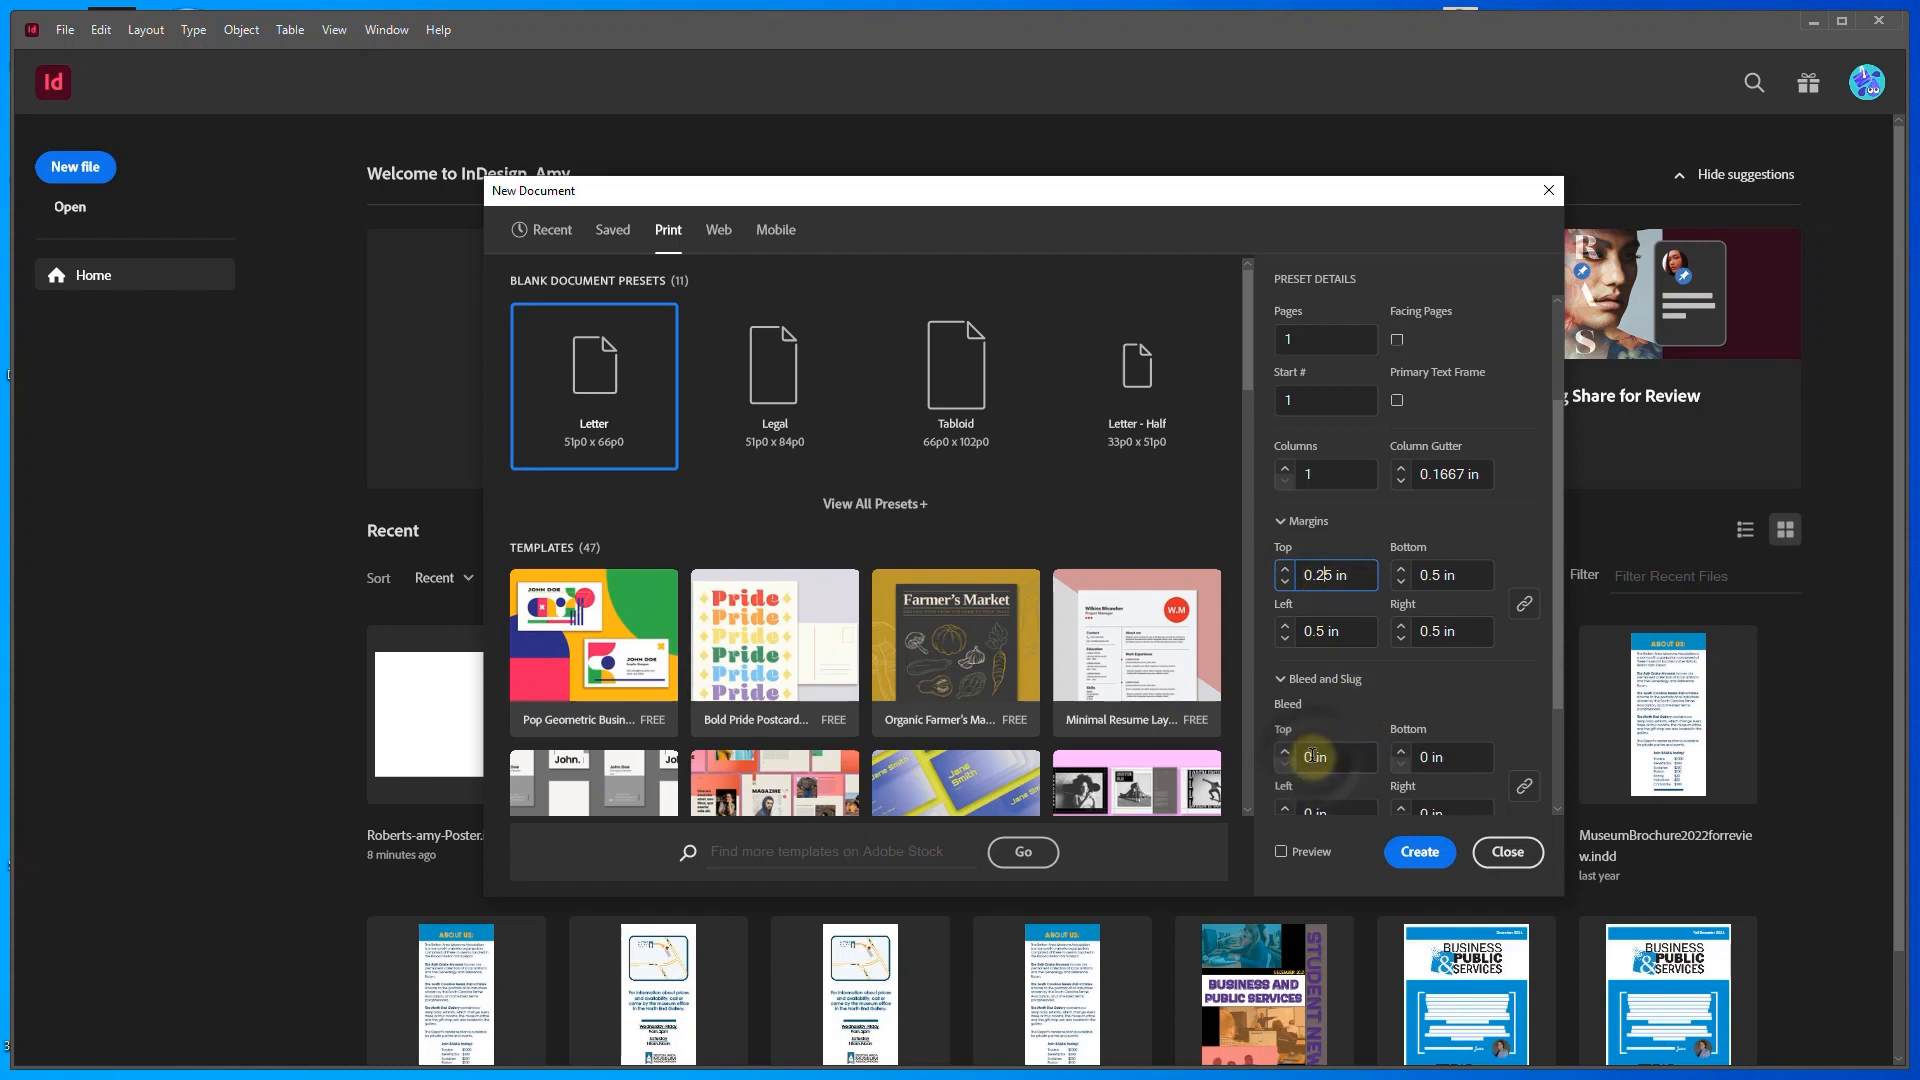
drag(1312, 757, 1293, 755)
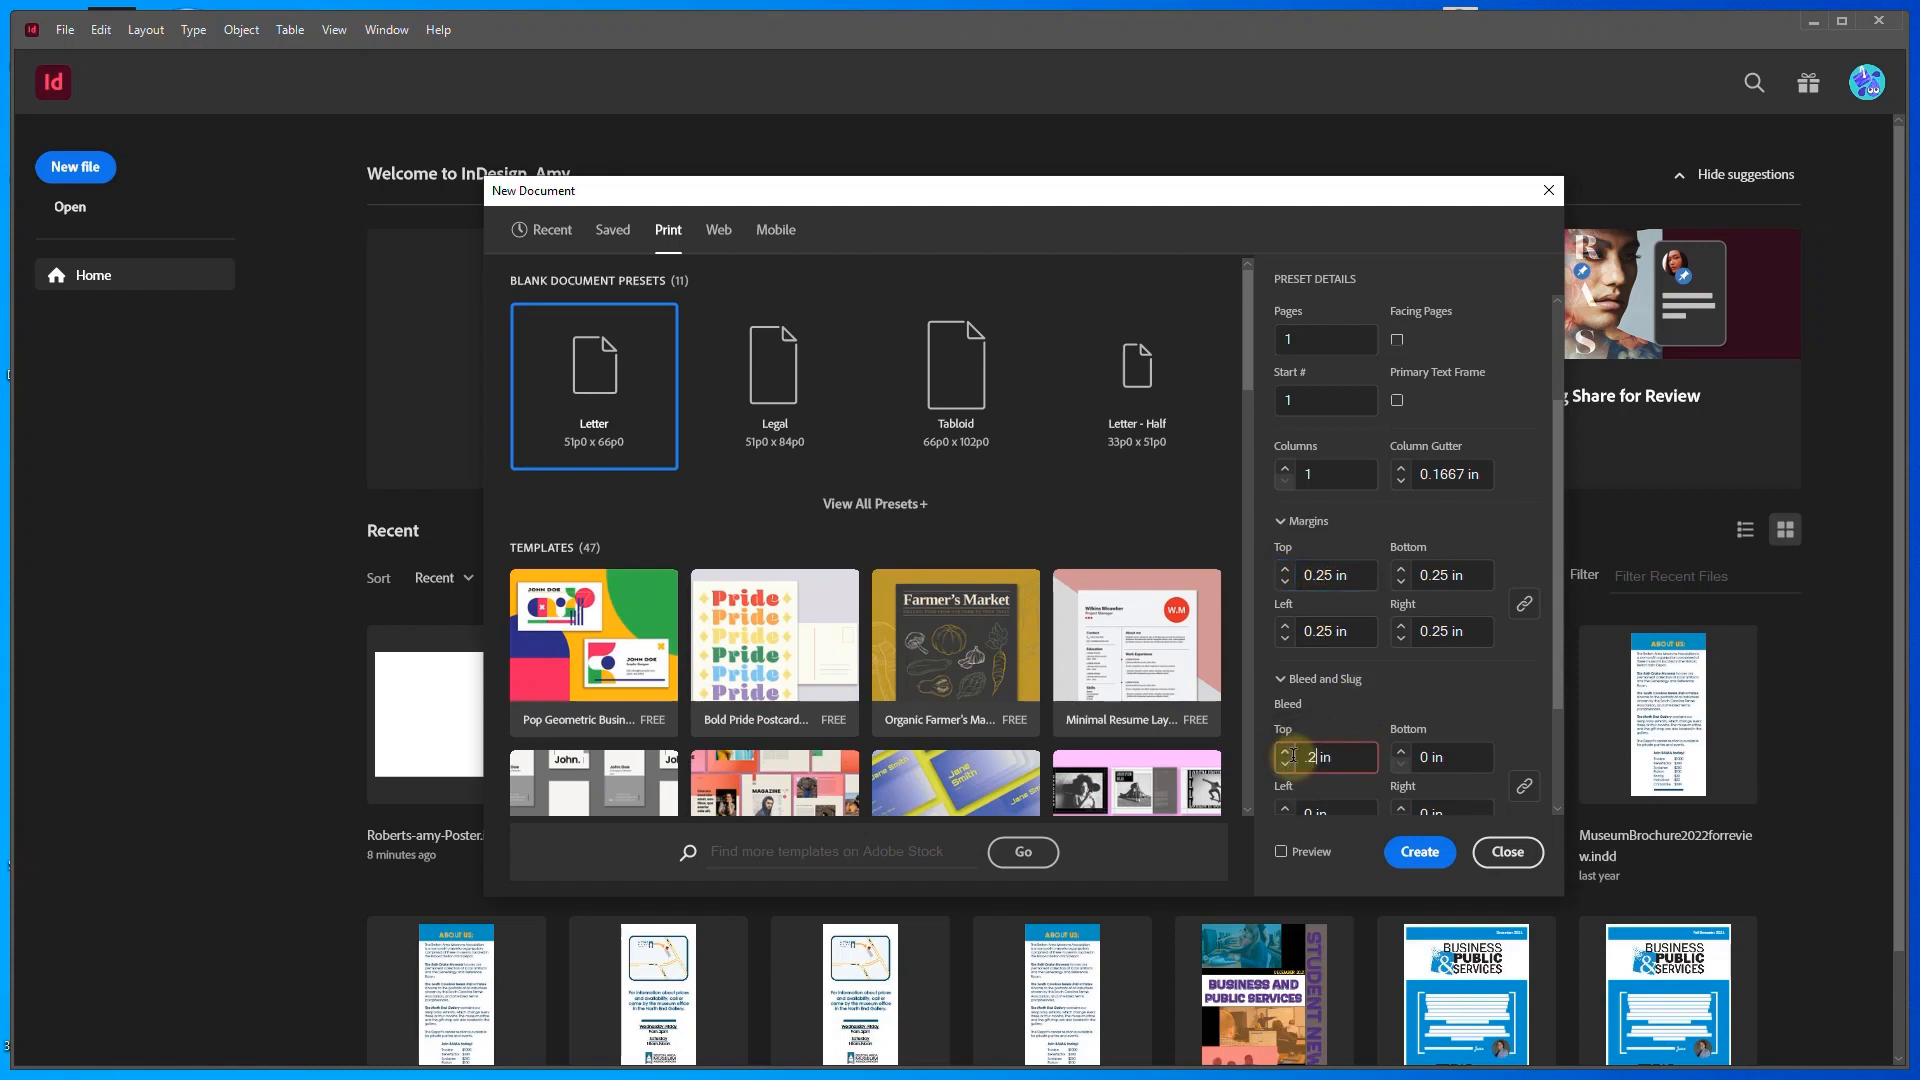
click(1478, 704)
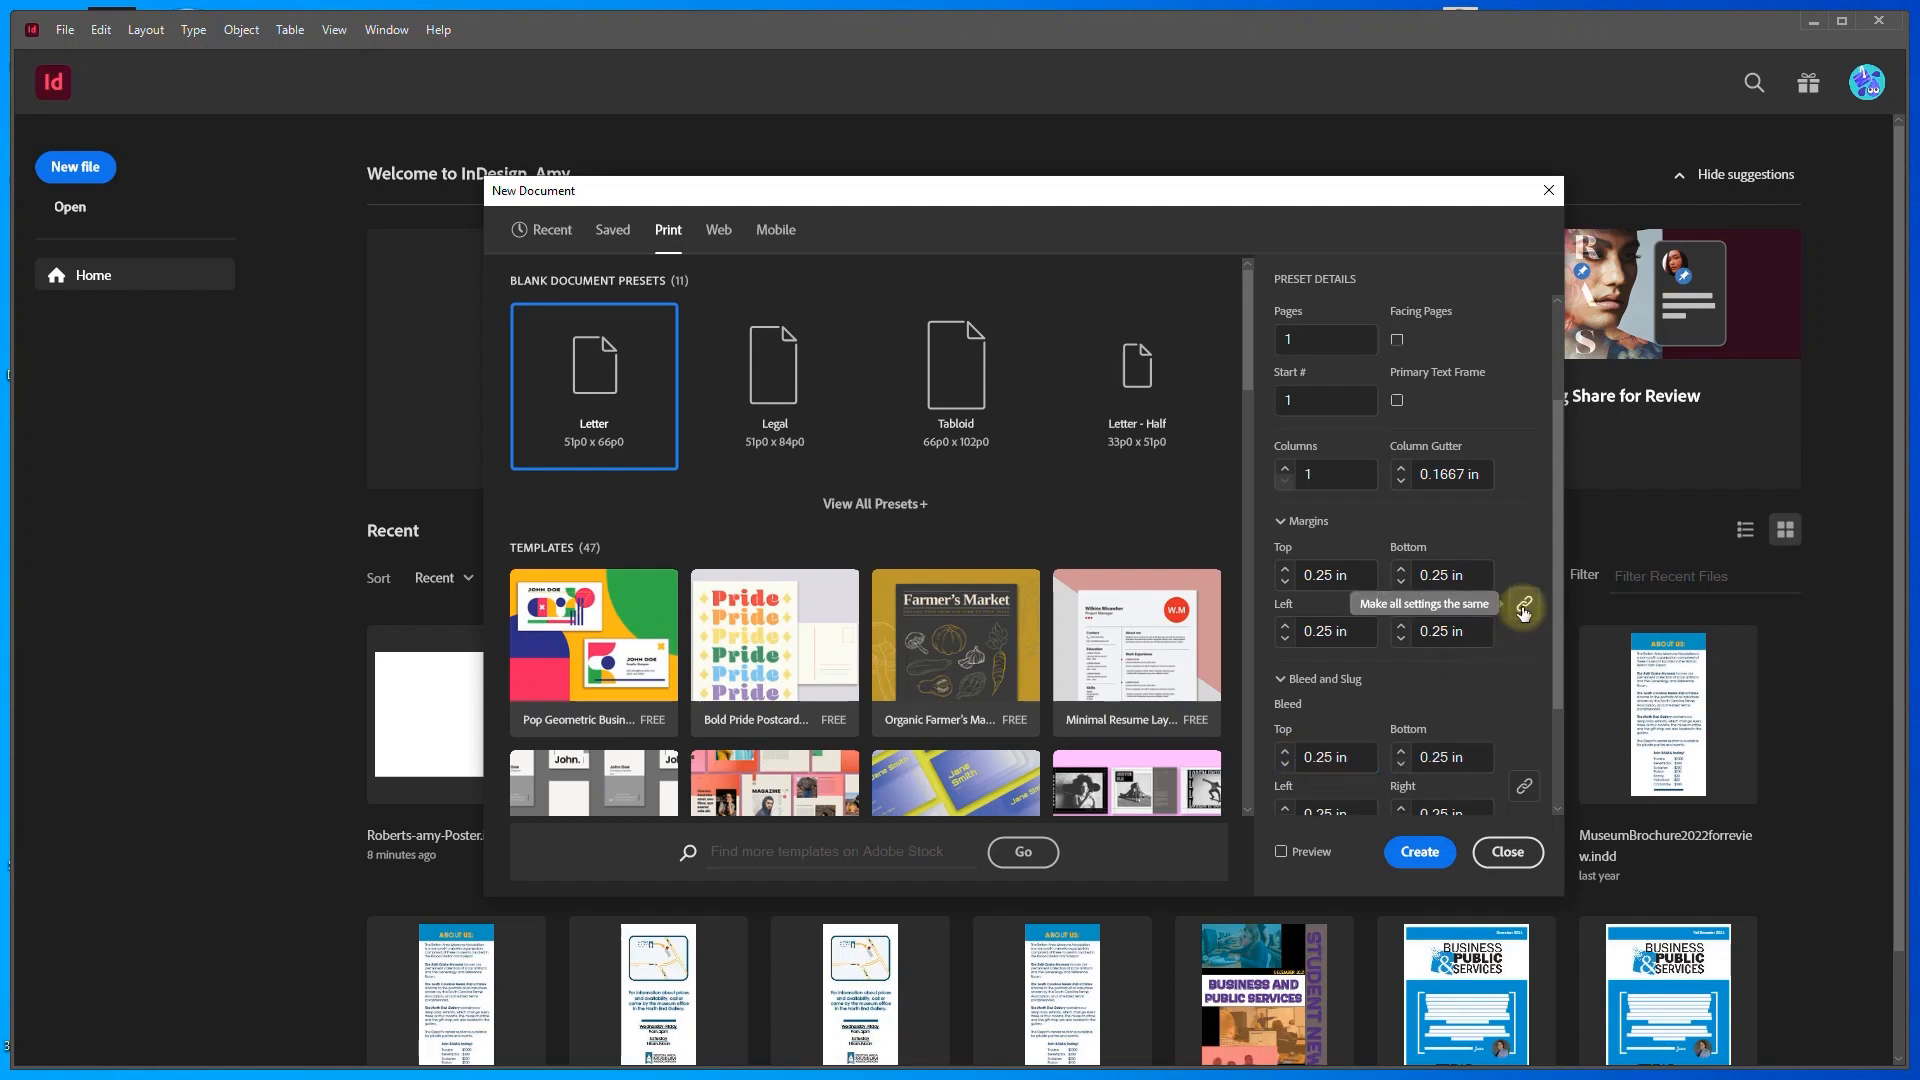
drag(1558, 629, 1556, 677)
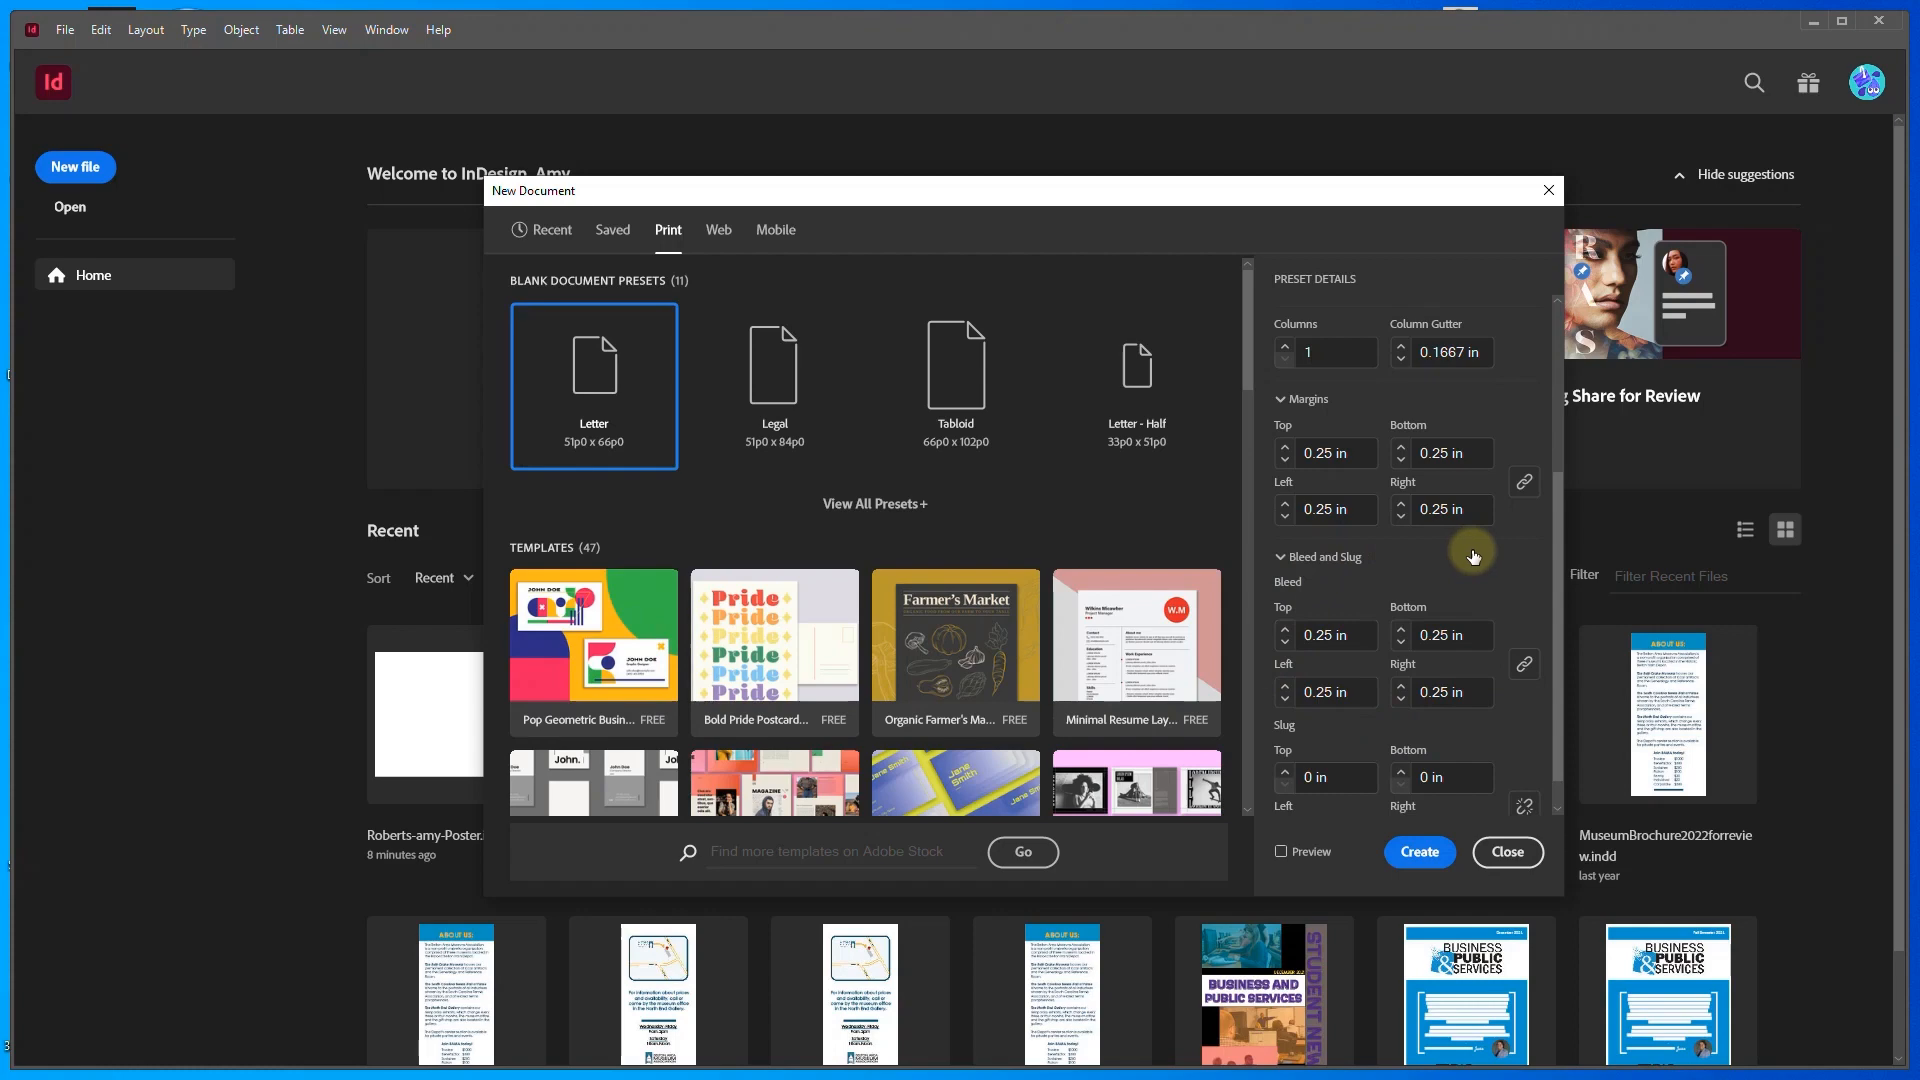
click(1421, 853)
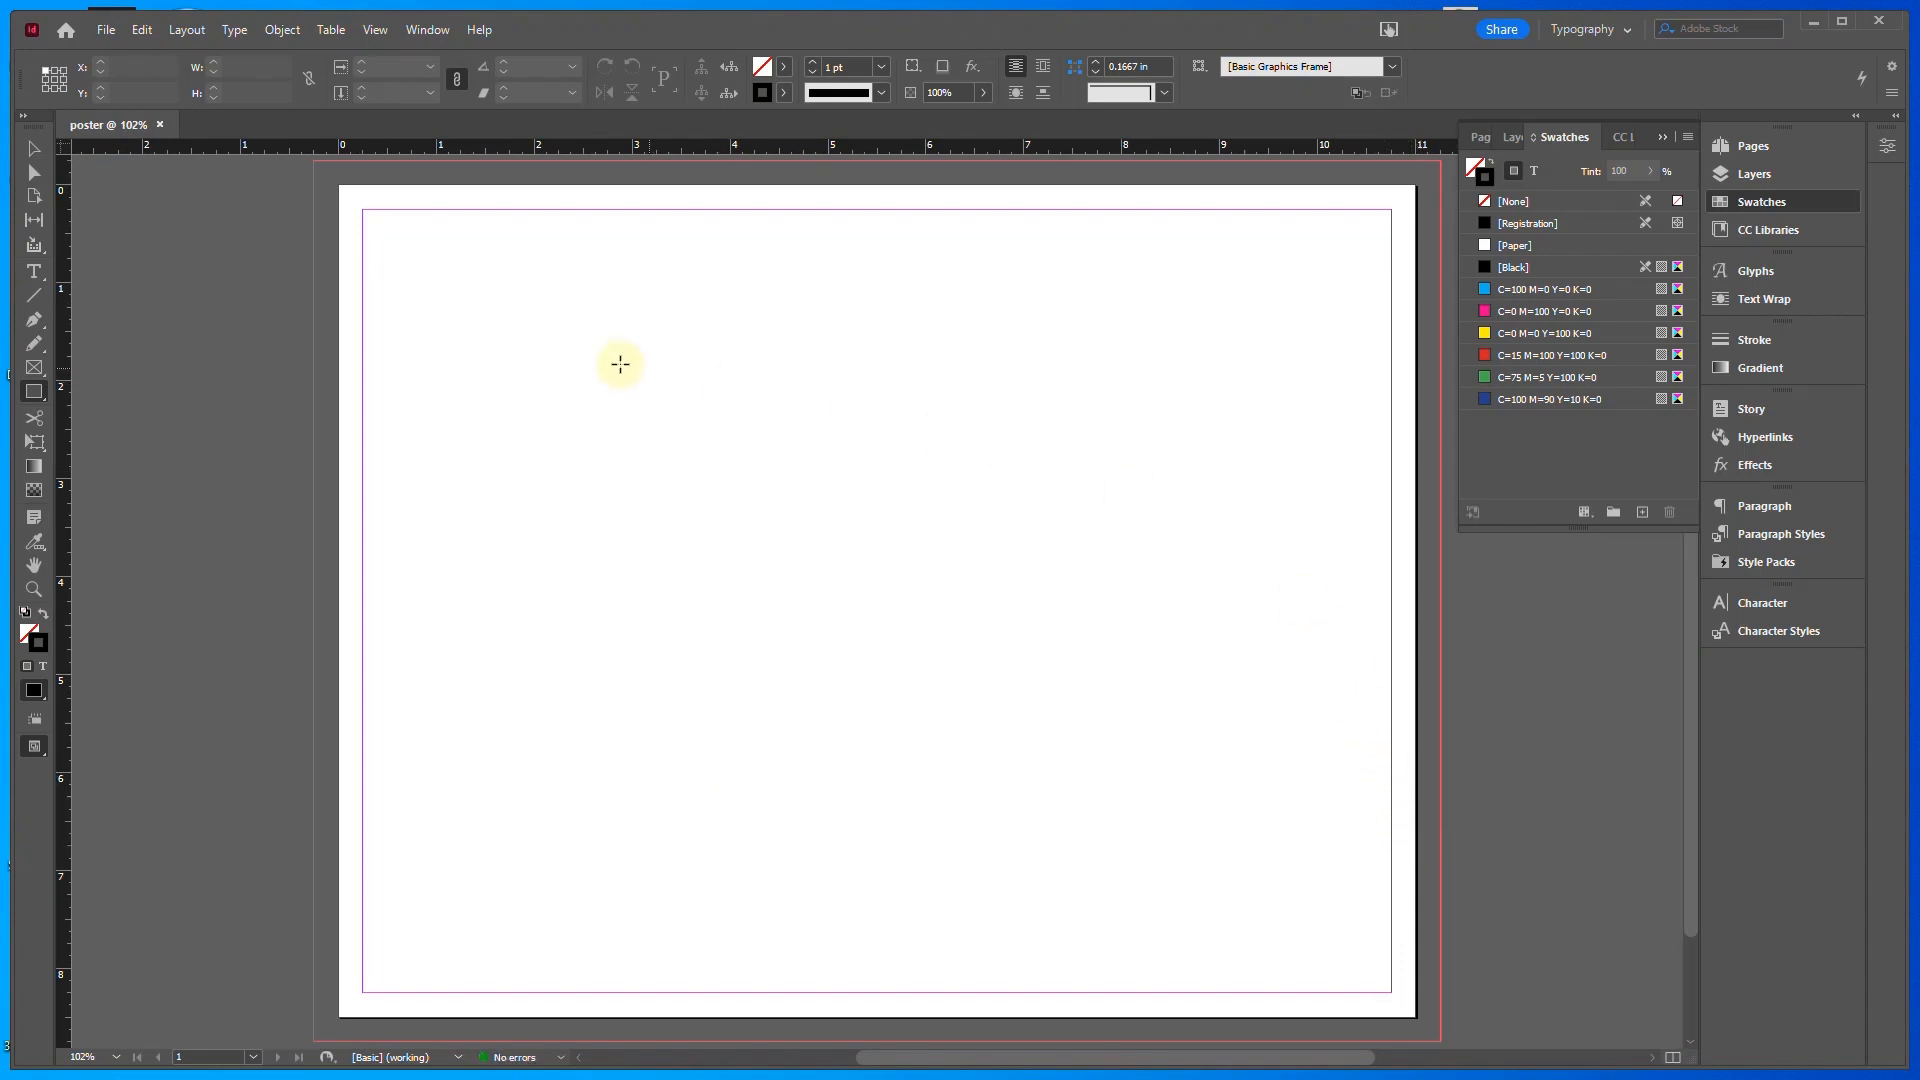
Save the document in the concert folder inside WIP, using the name of the existing poster file there
click(104, 29)
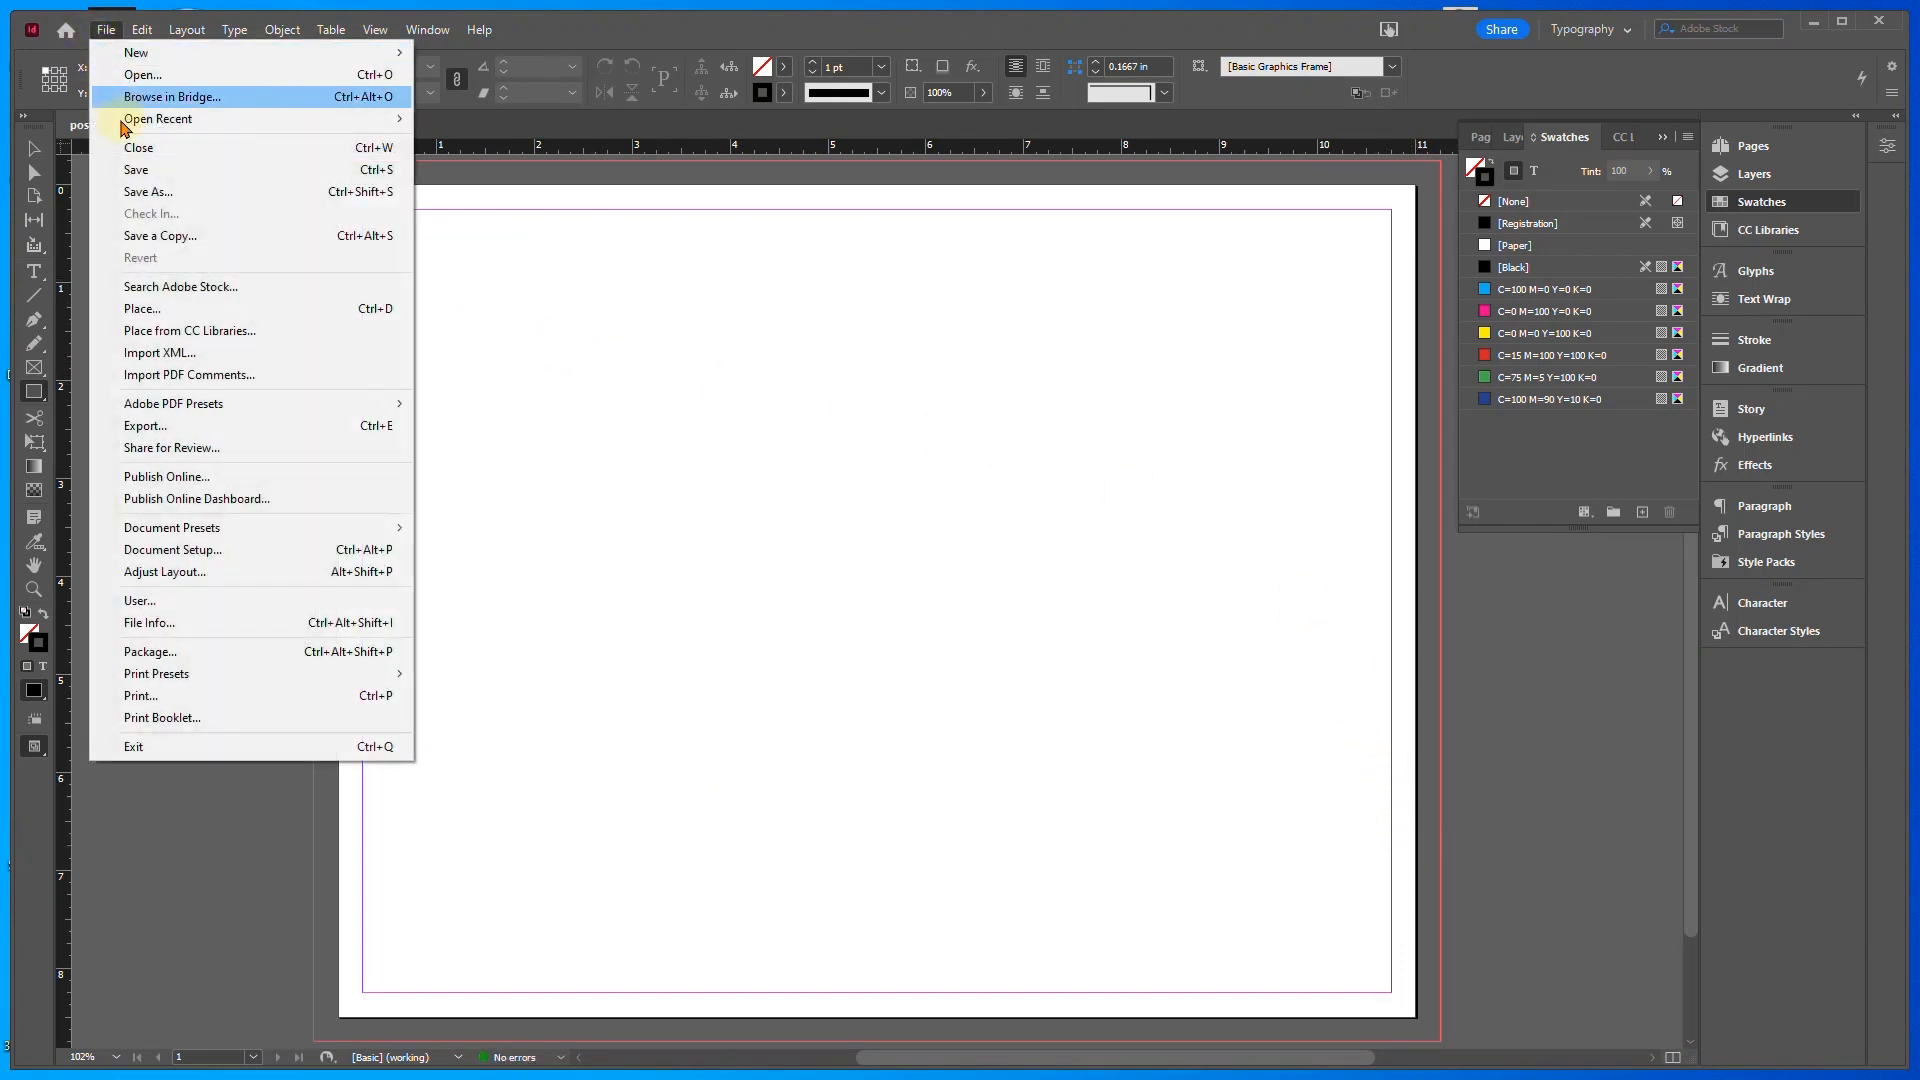
click(140, 191)
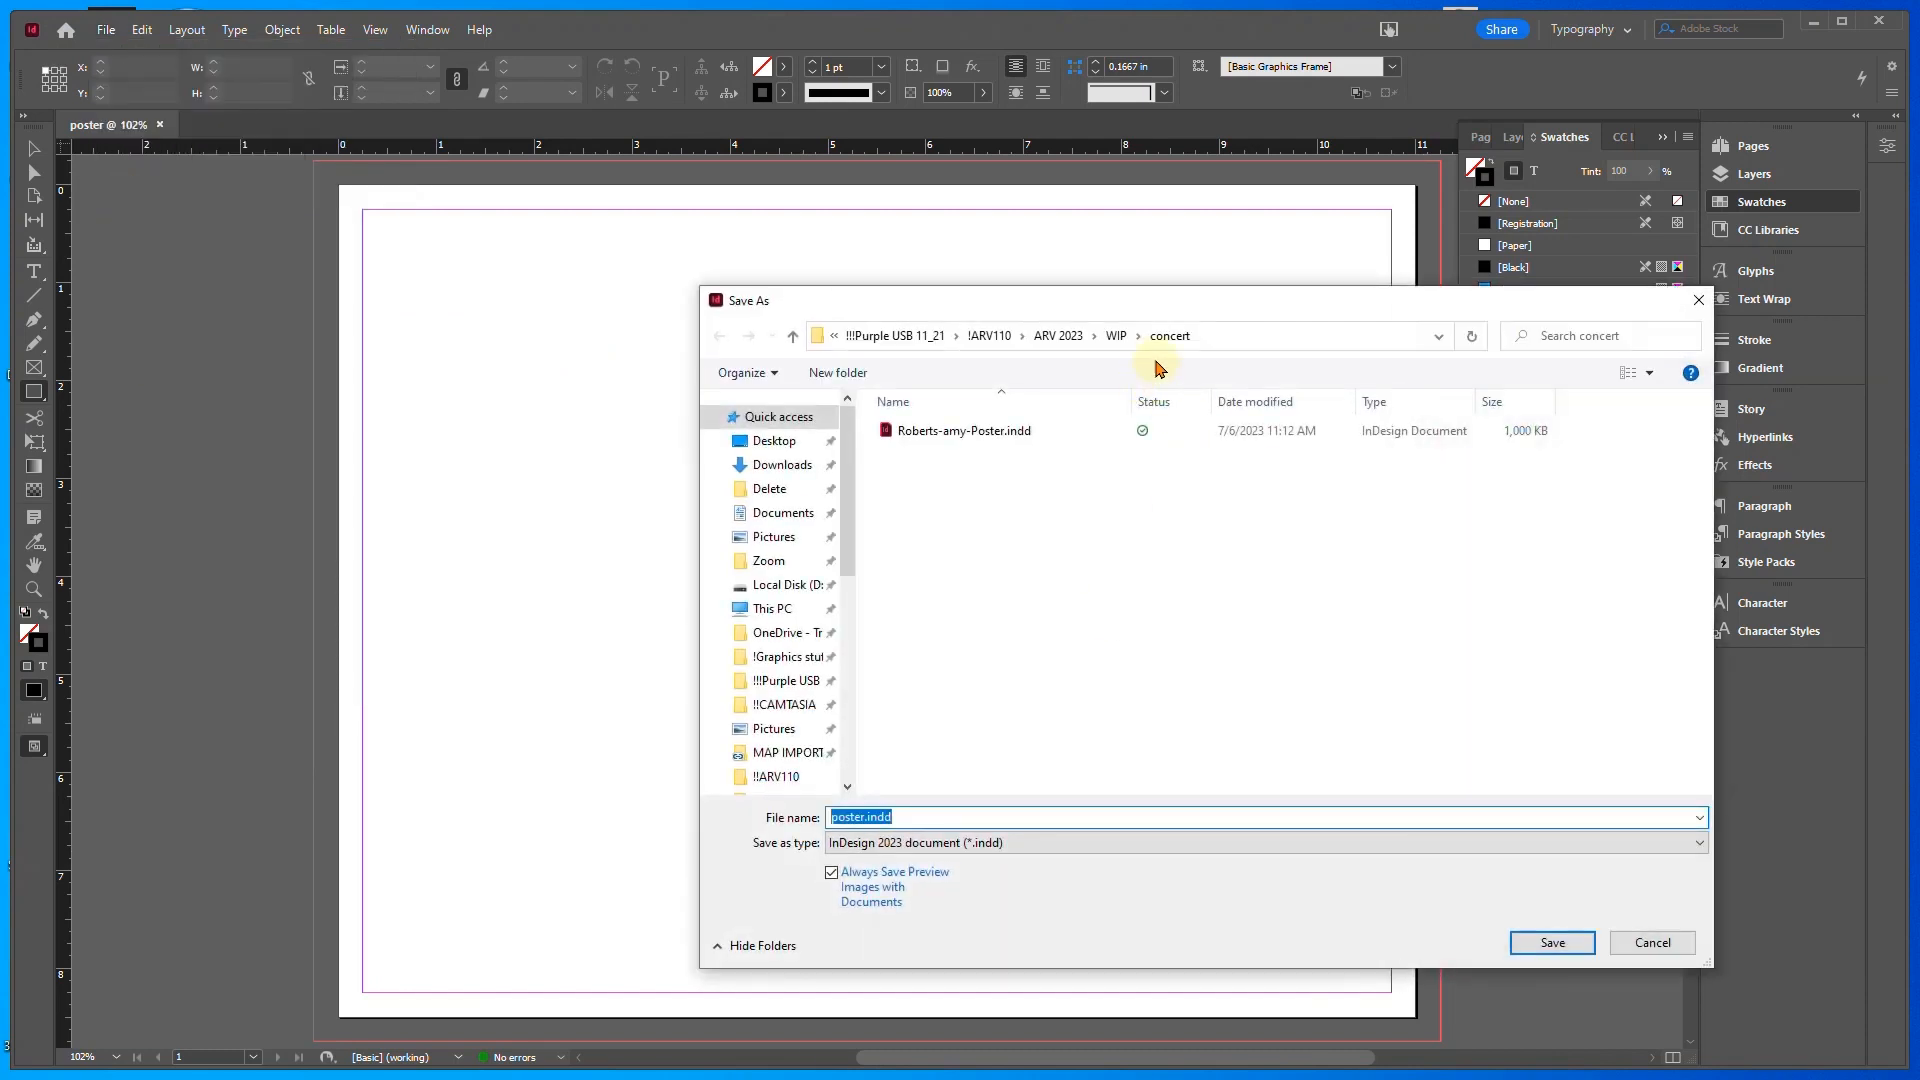
click(1118, 338)
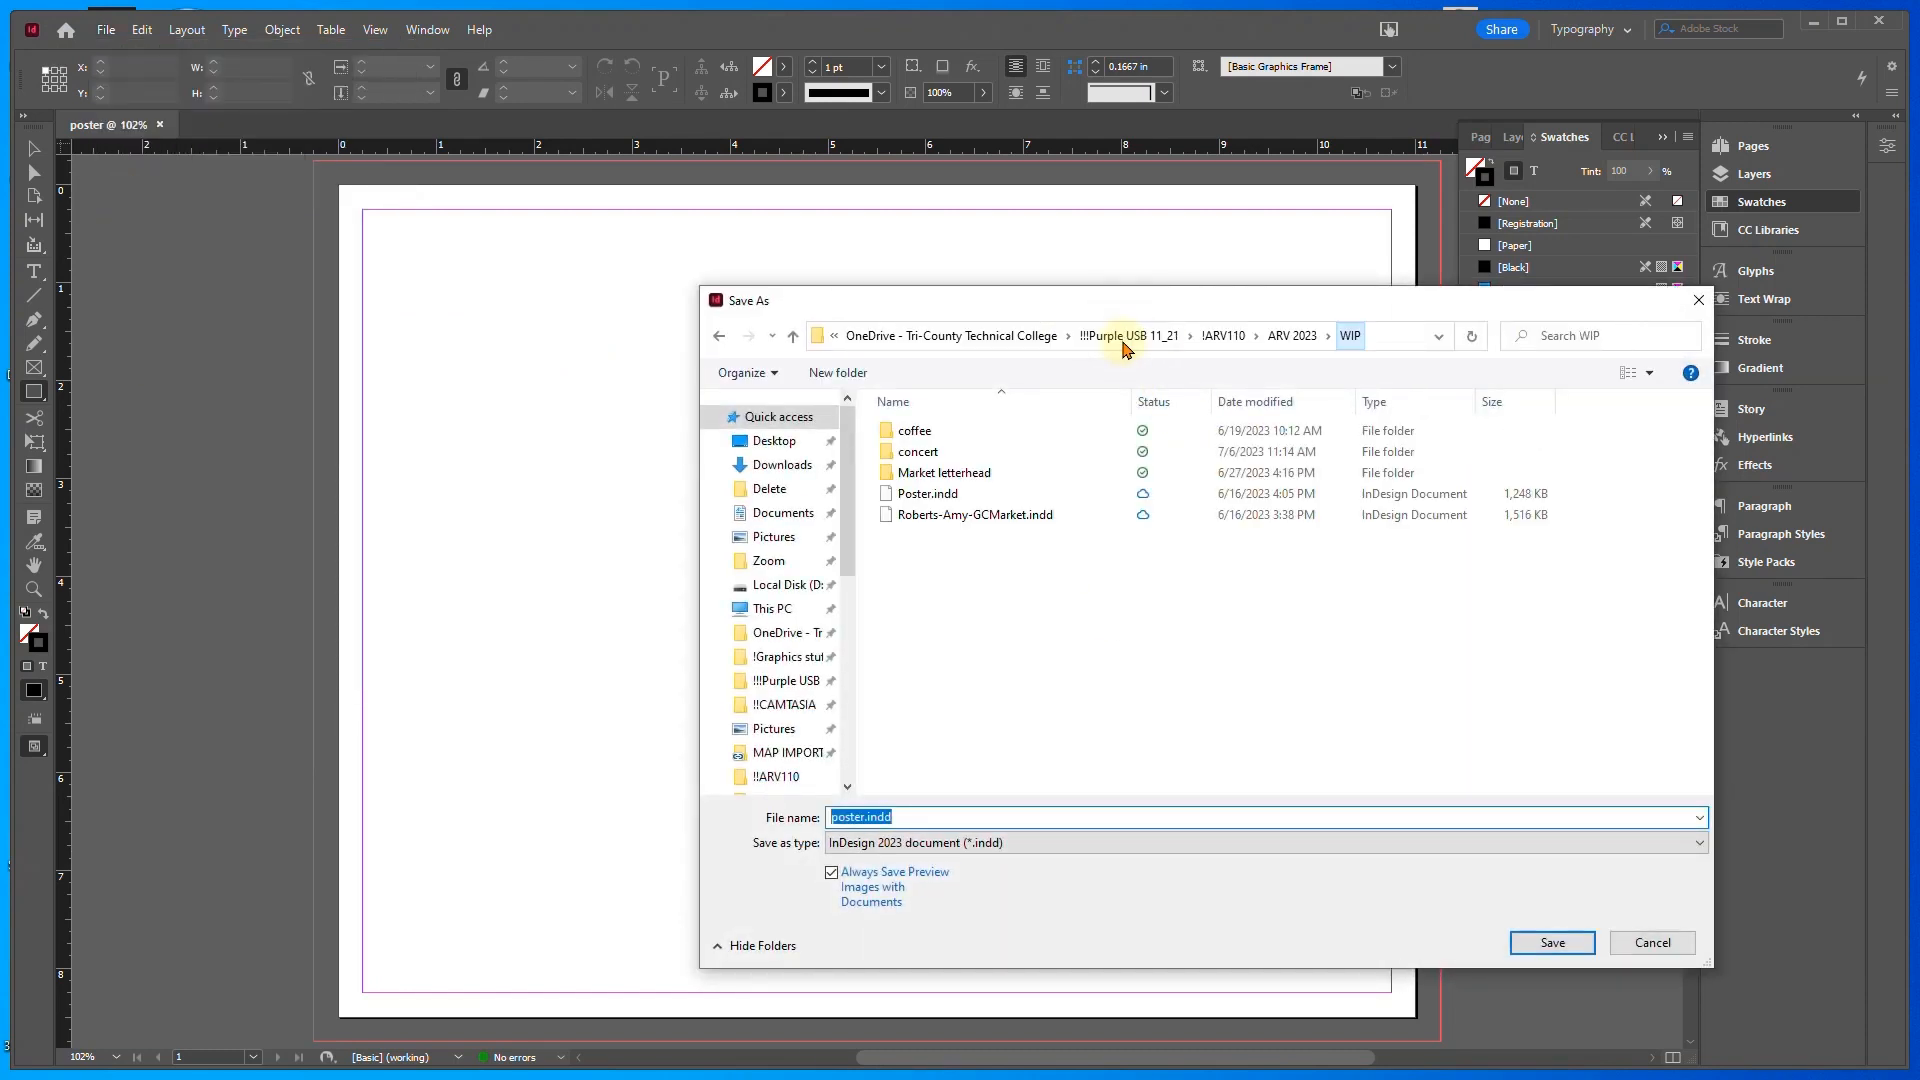
click(1293, 336)
double_click(886, 495)
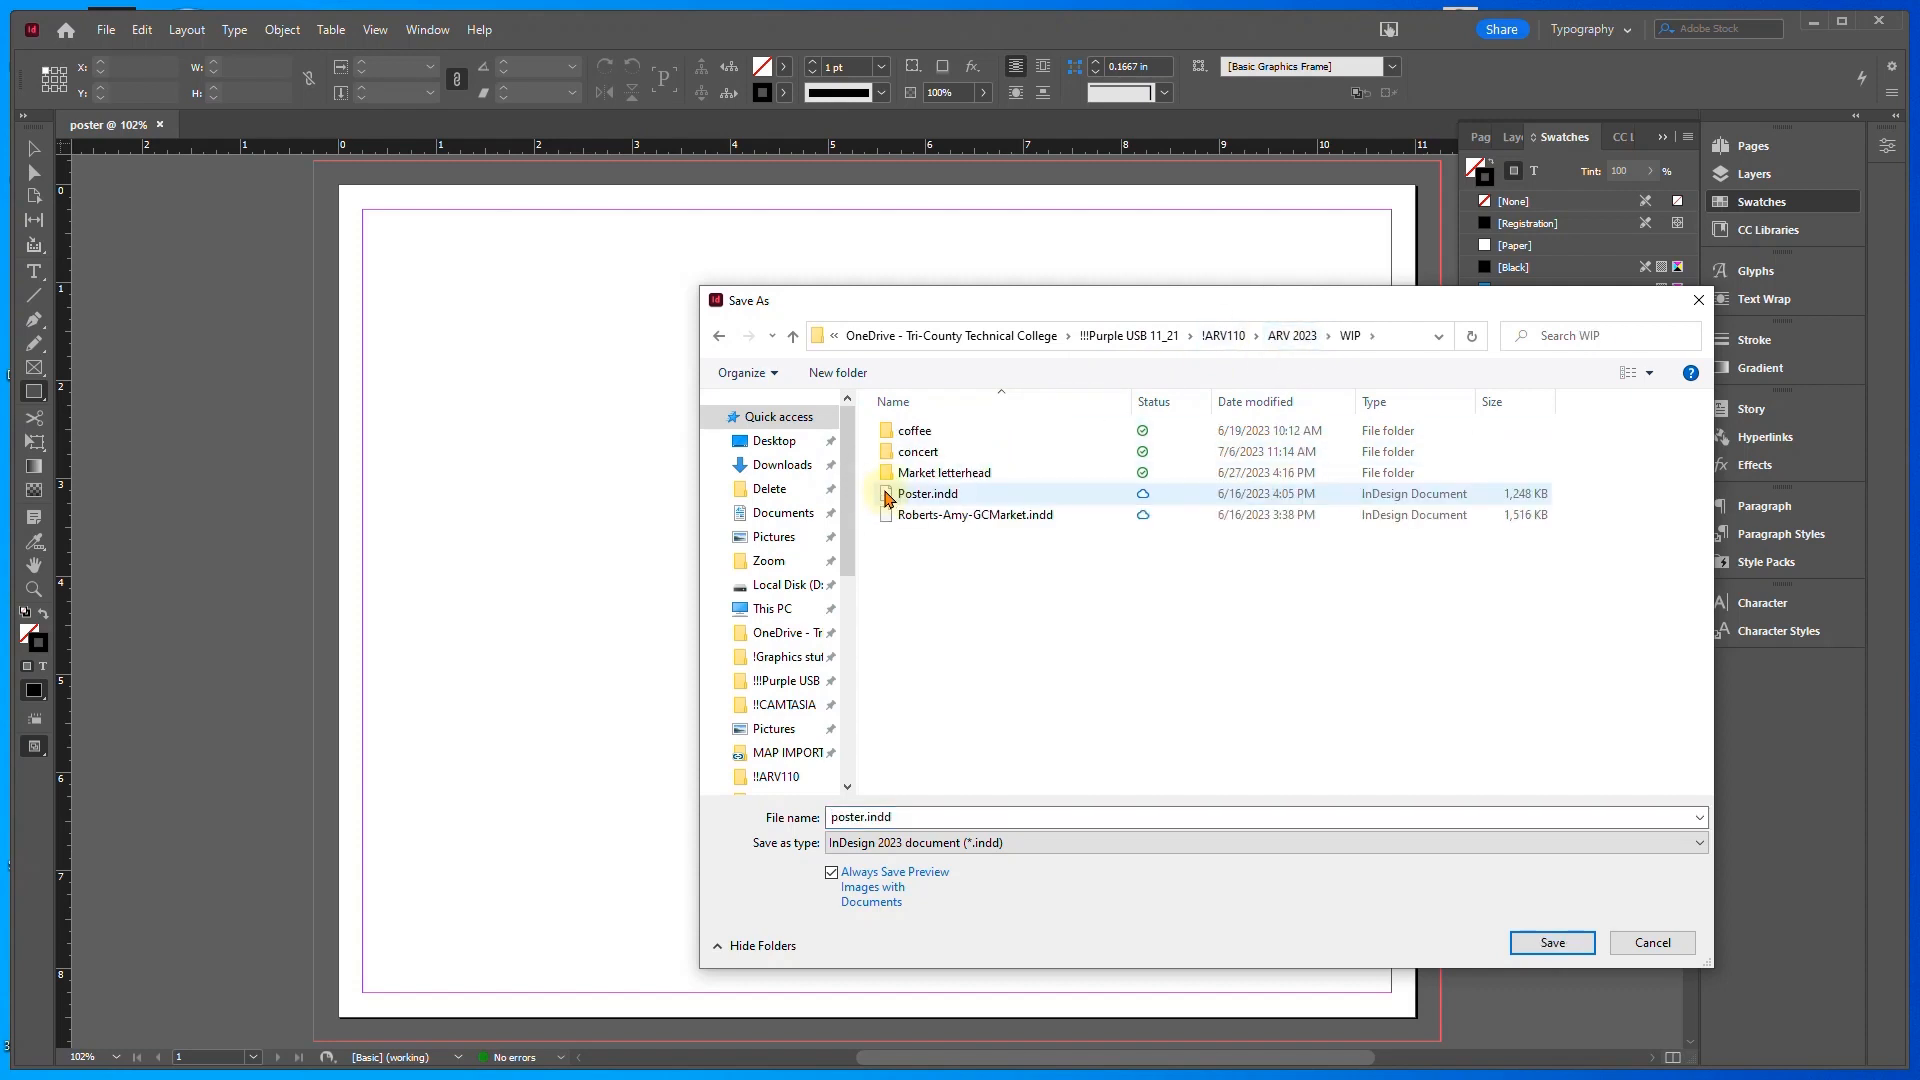
double_click(890, 452)
click(899, 432)
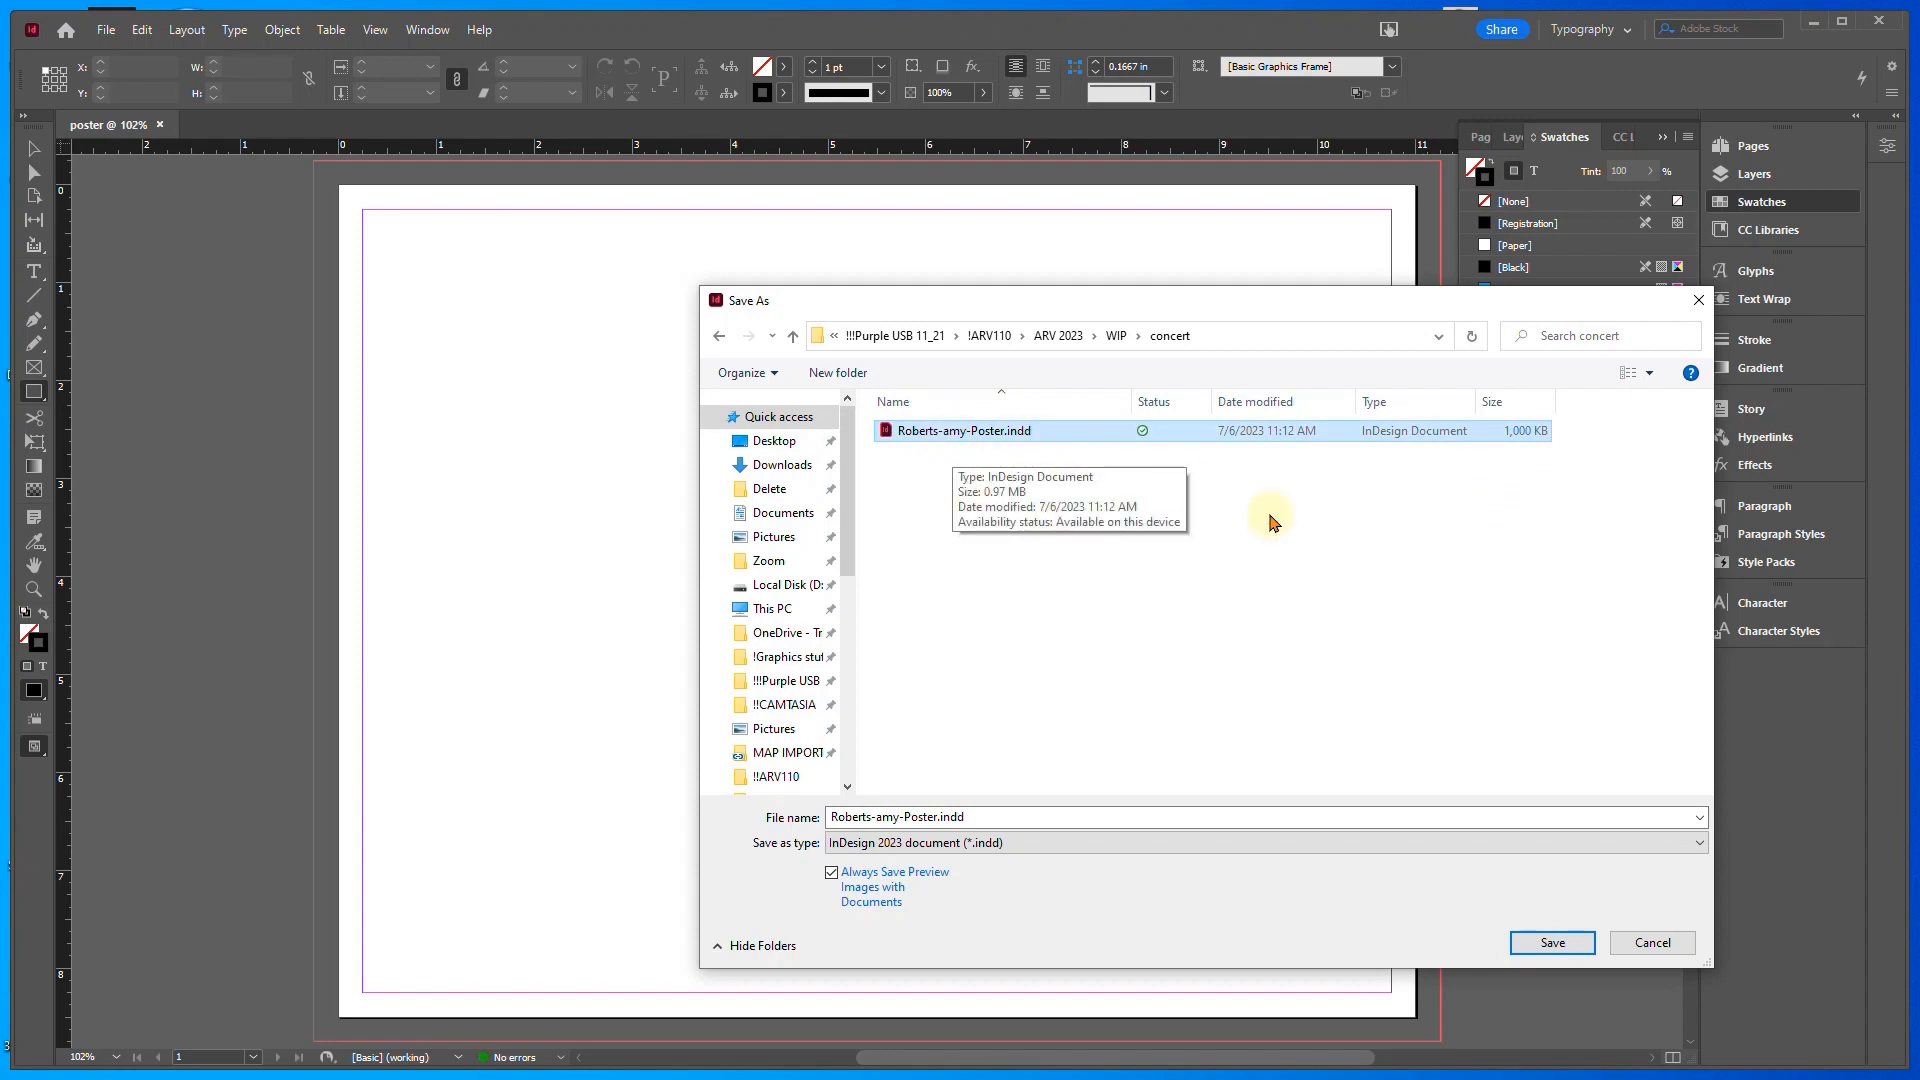
click(1553, 943)
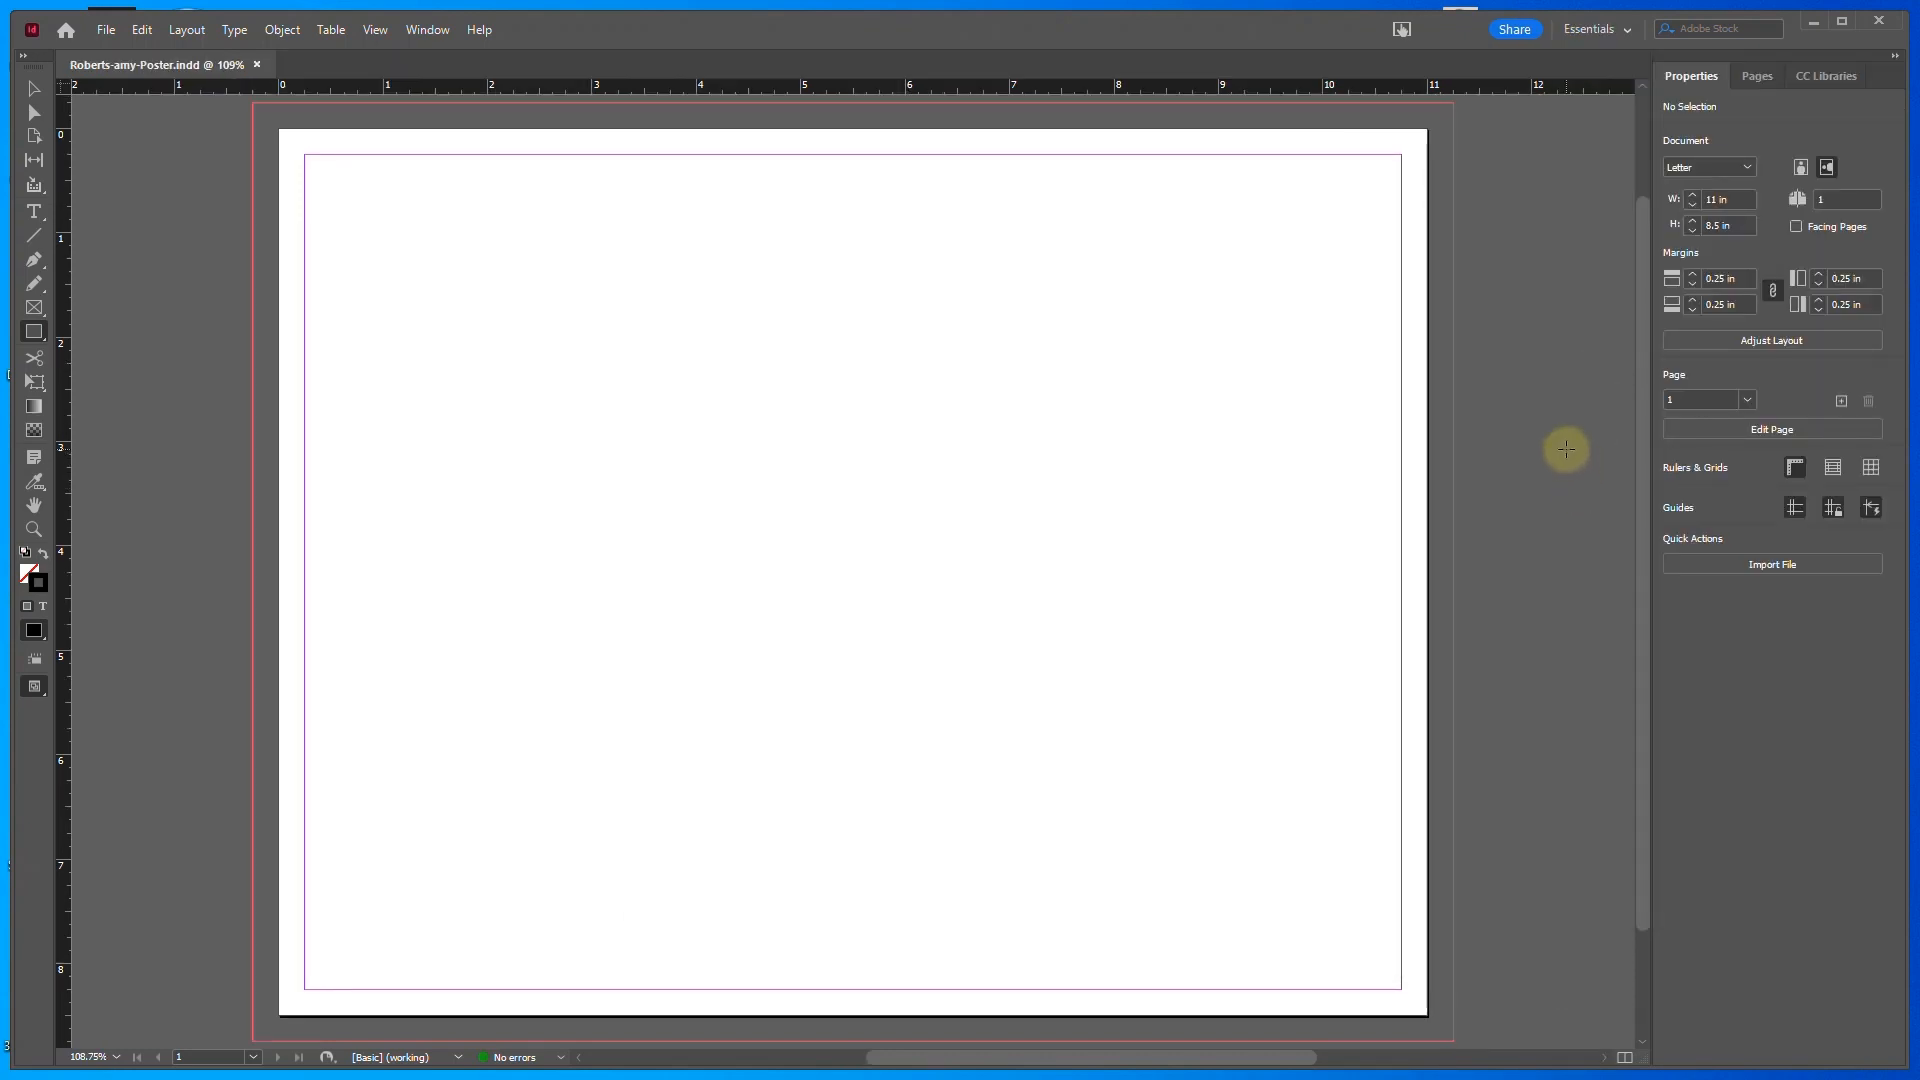
Switch to the Typography workspace and add the Properties panel to it, collapsed to an icon
click(427, 30)
mouse_move(441, 74)
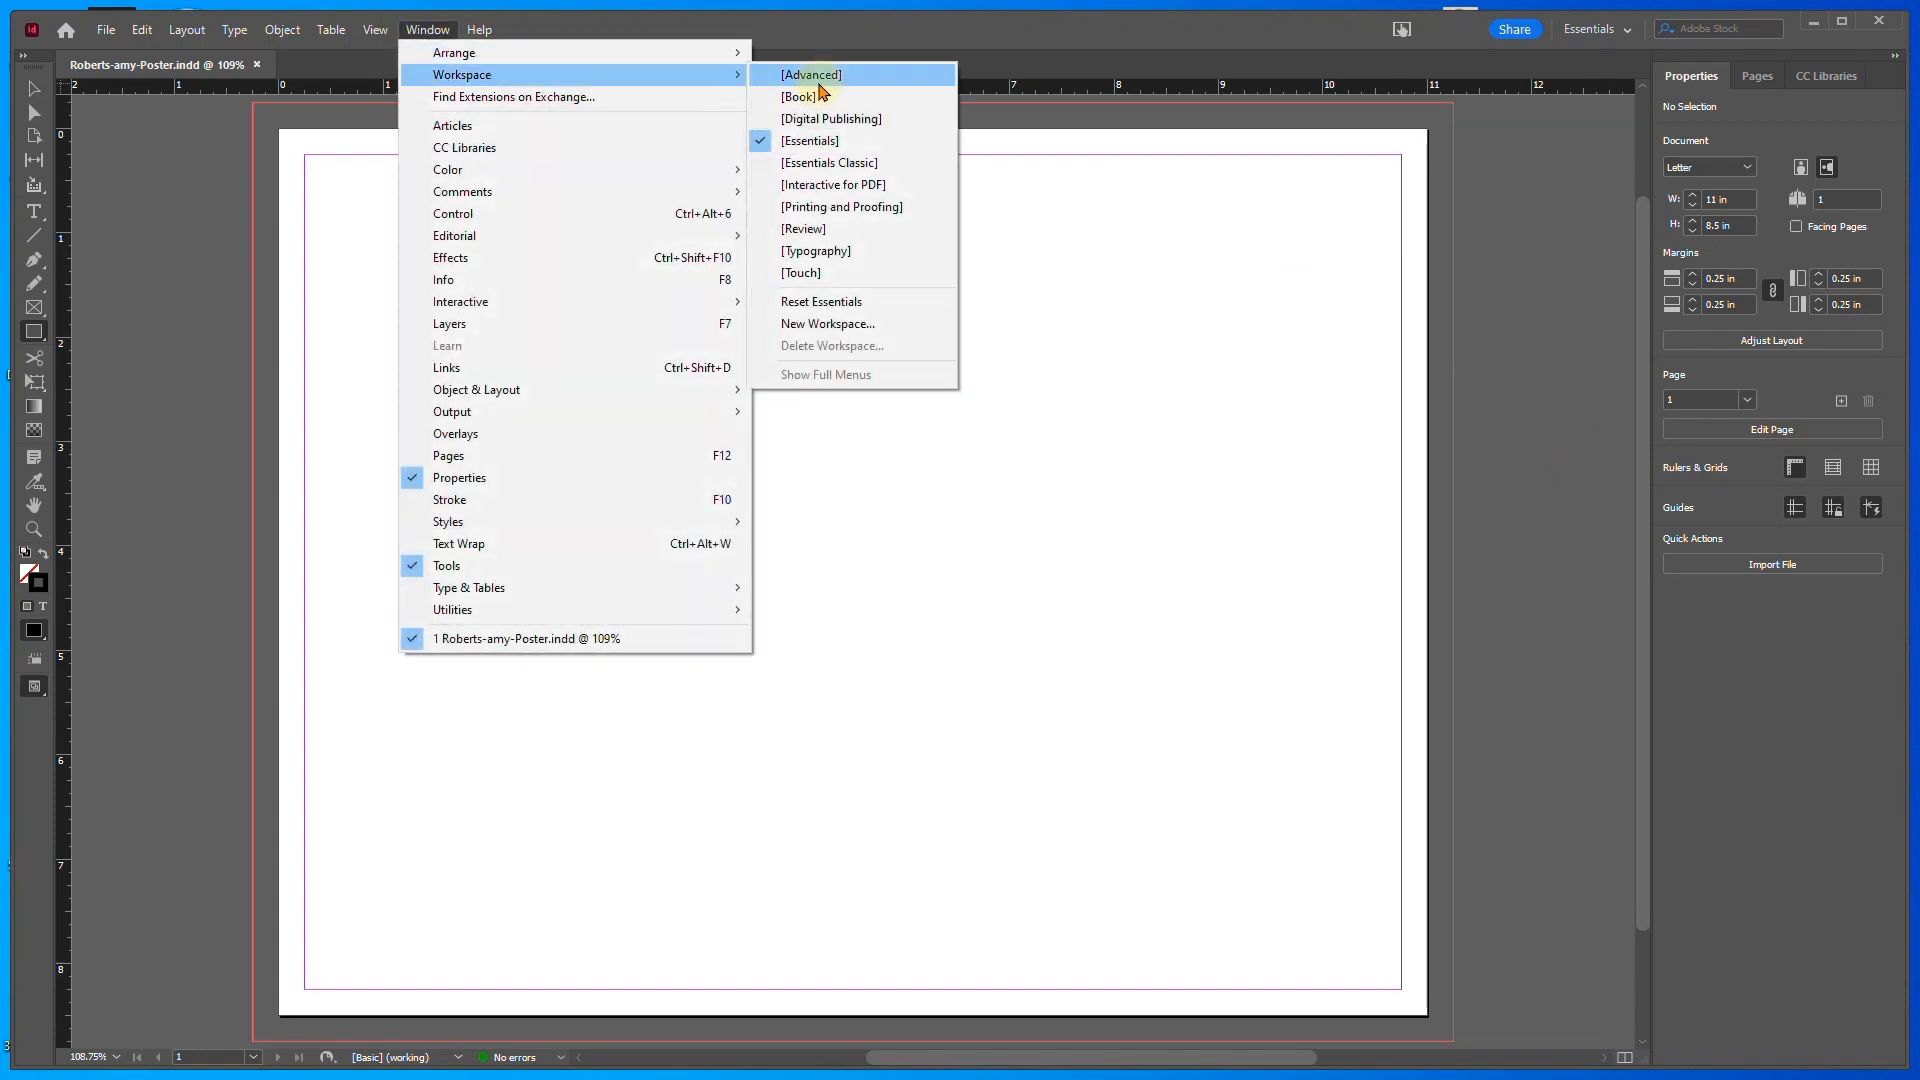
click(828, 250)
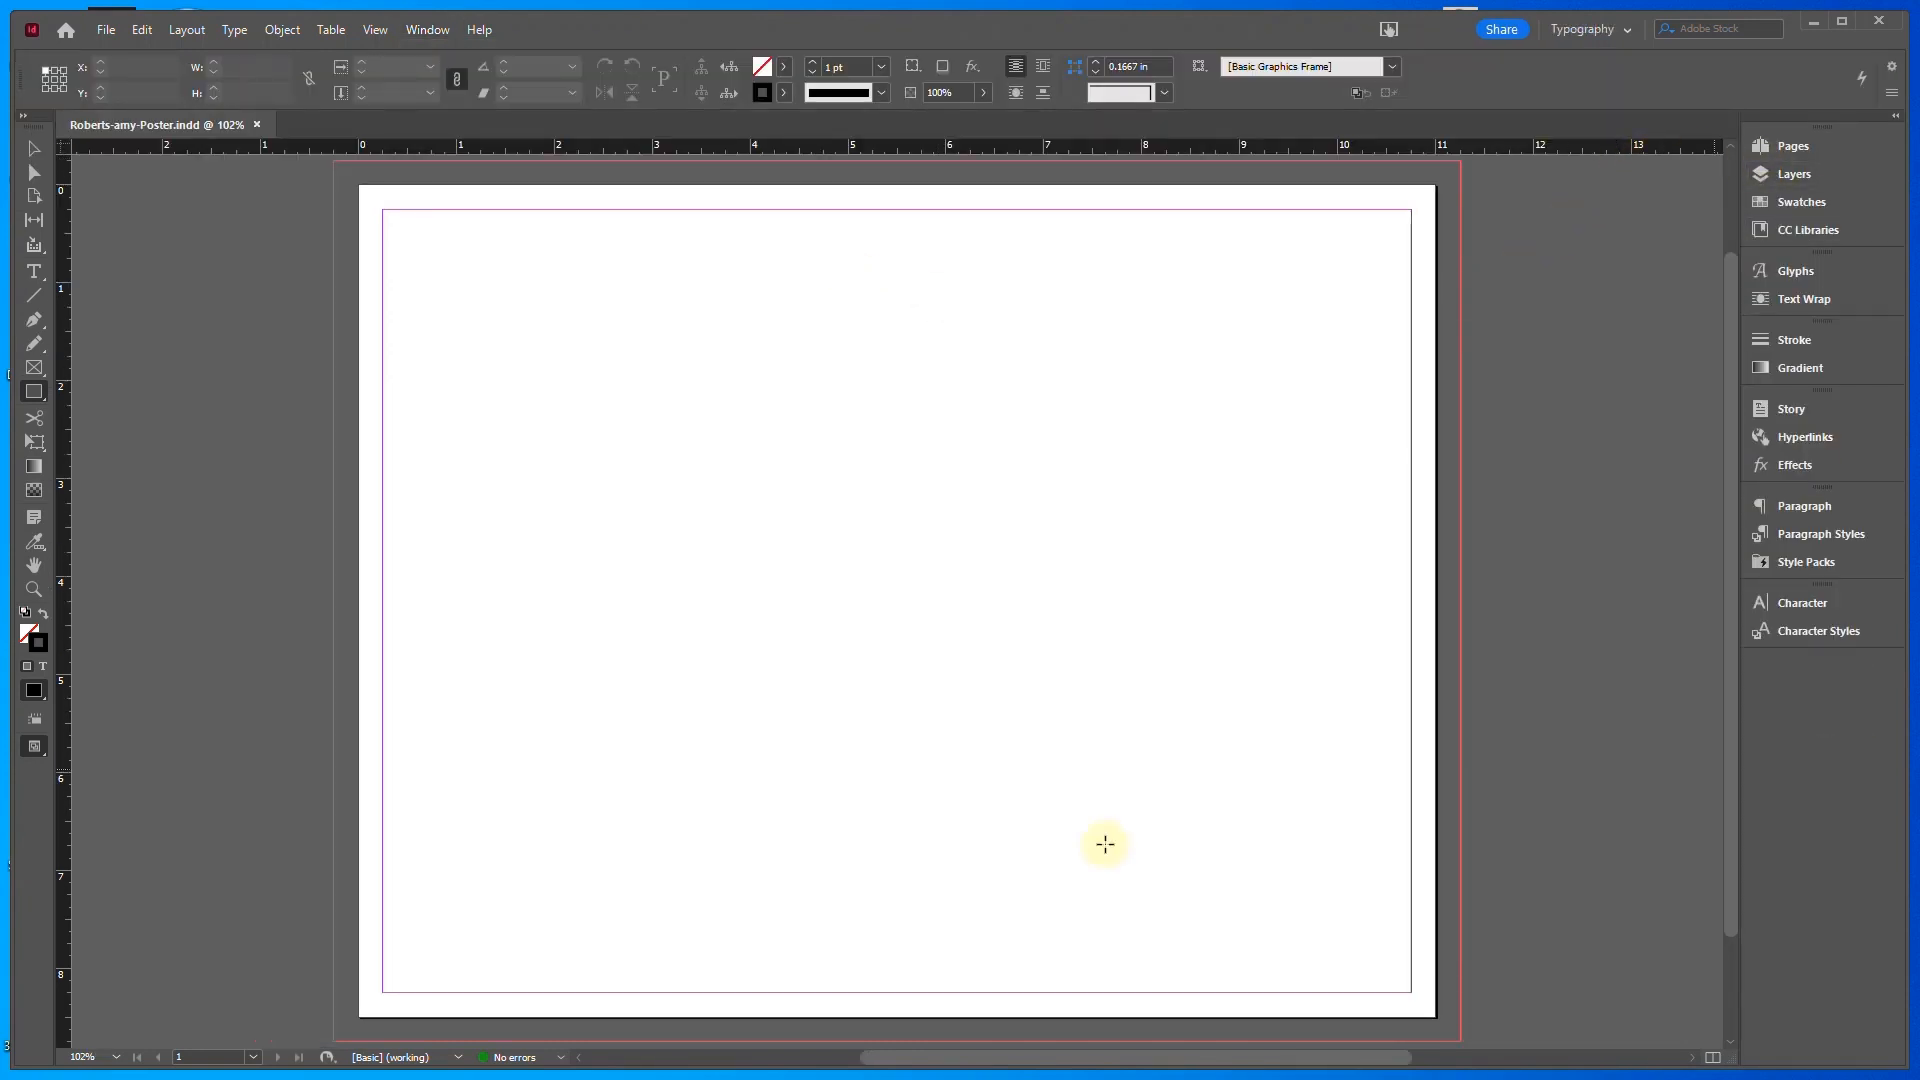
click(422, 32)
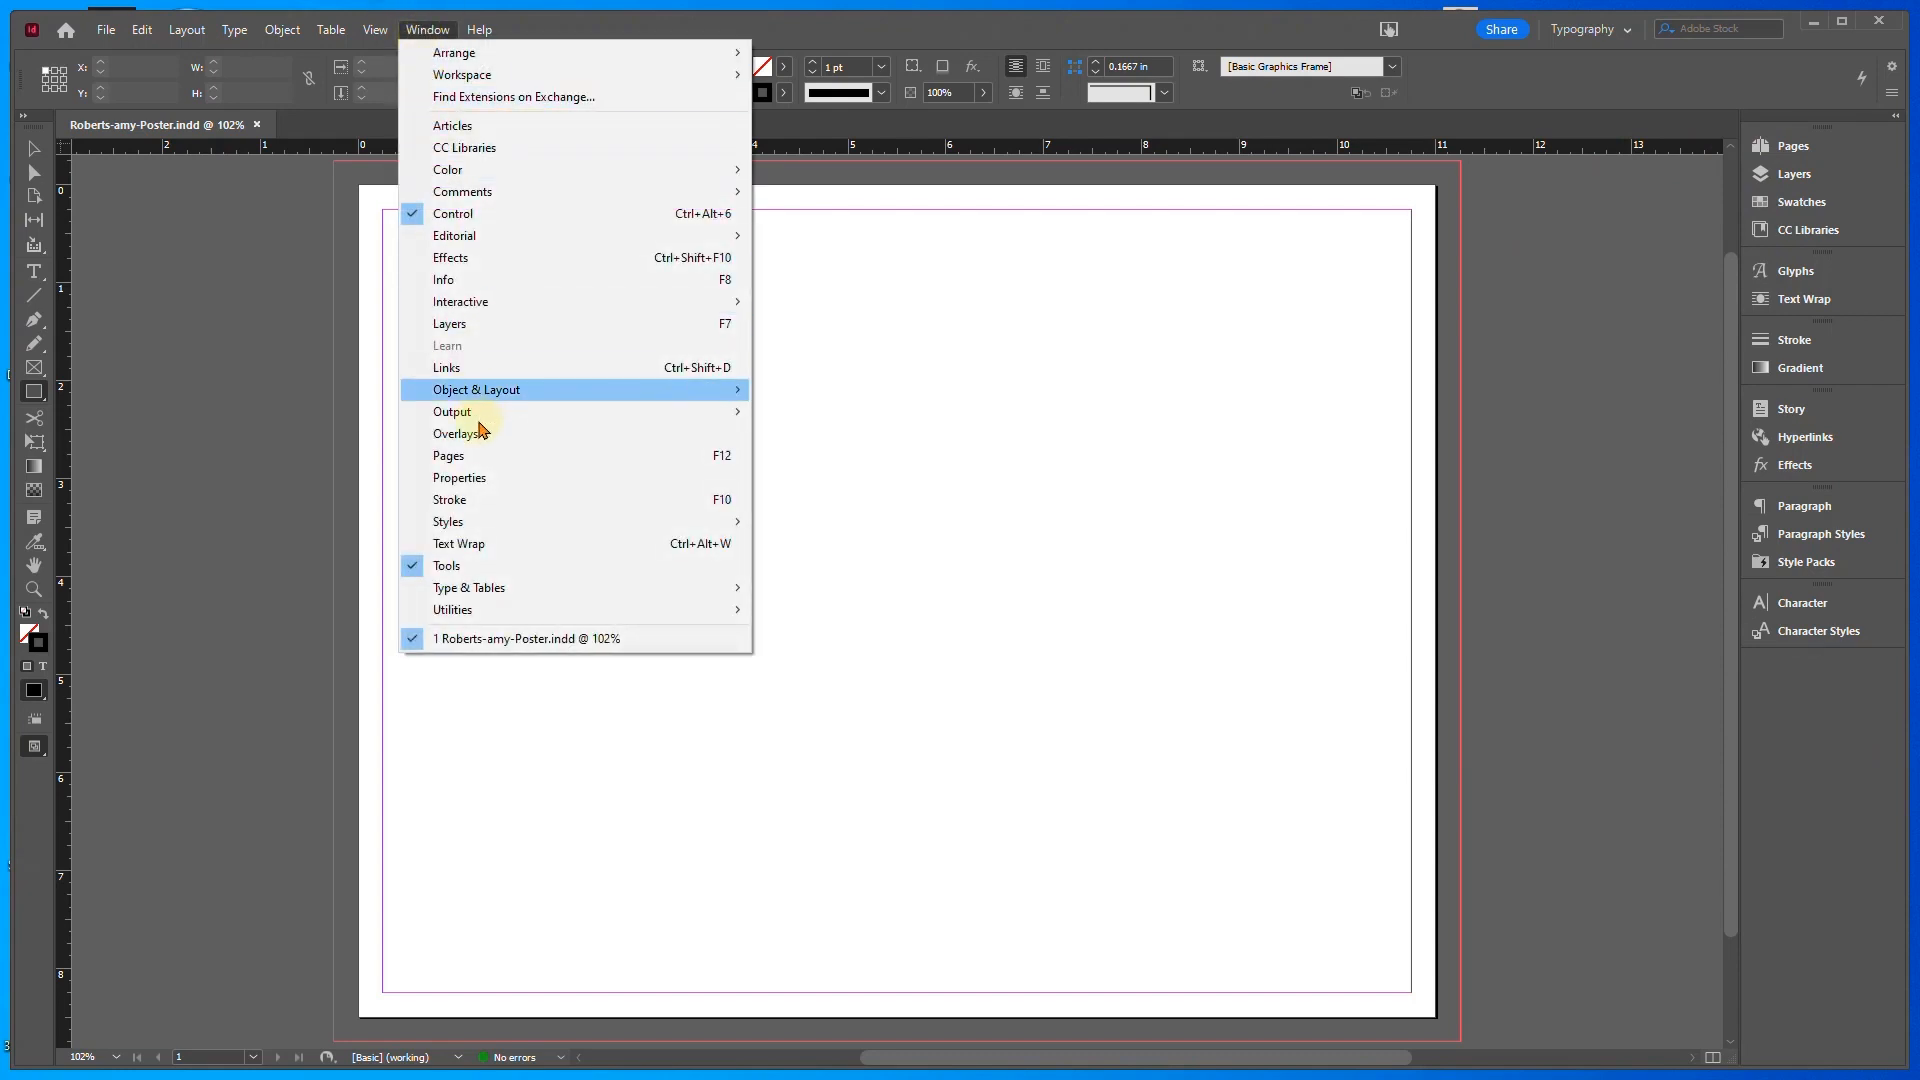
click(476, 479)
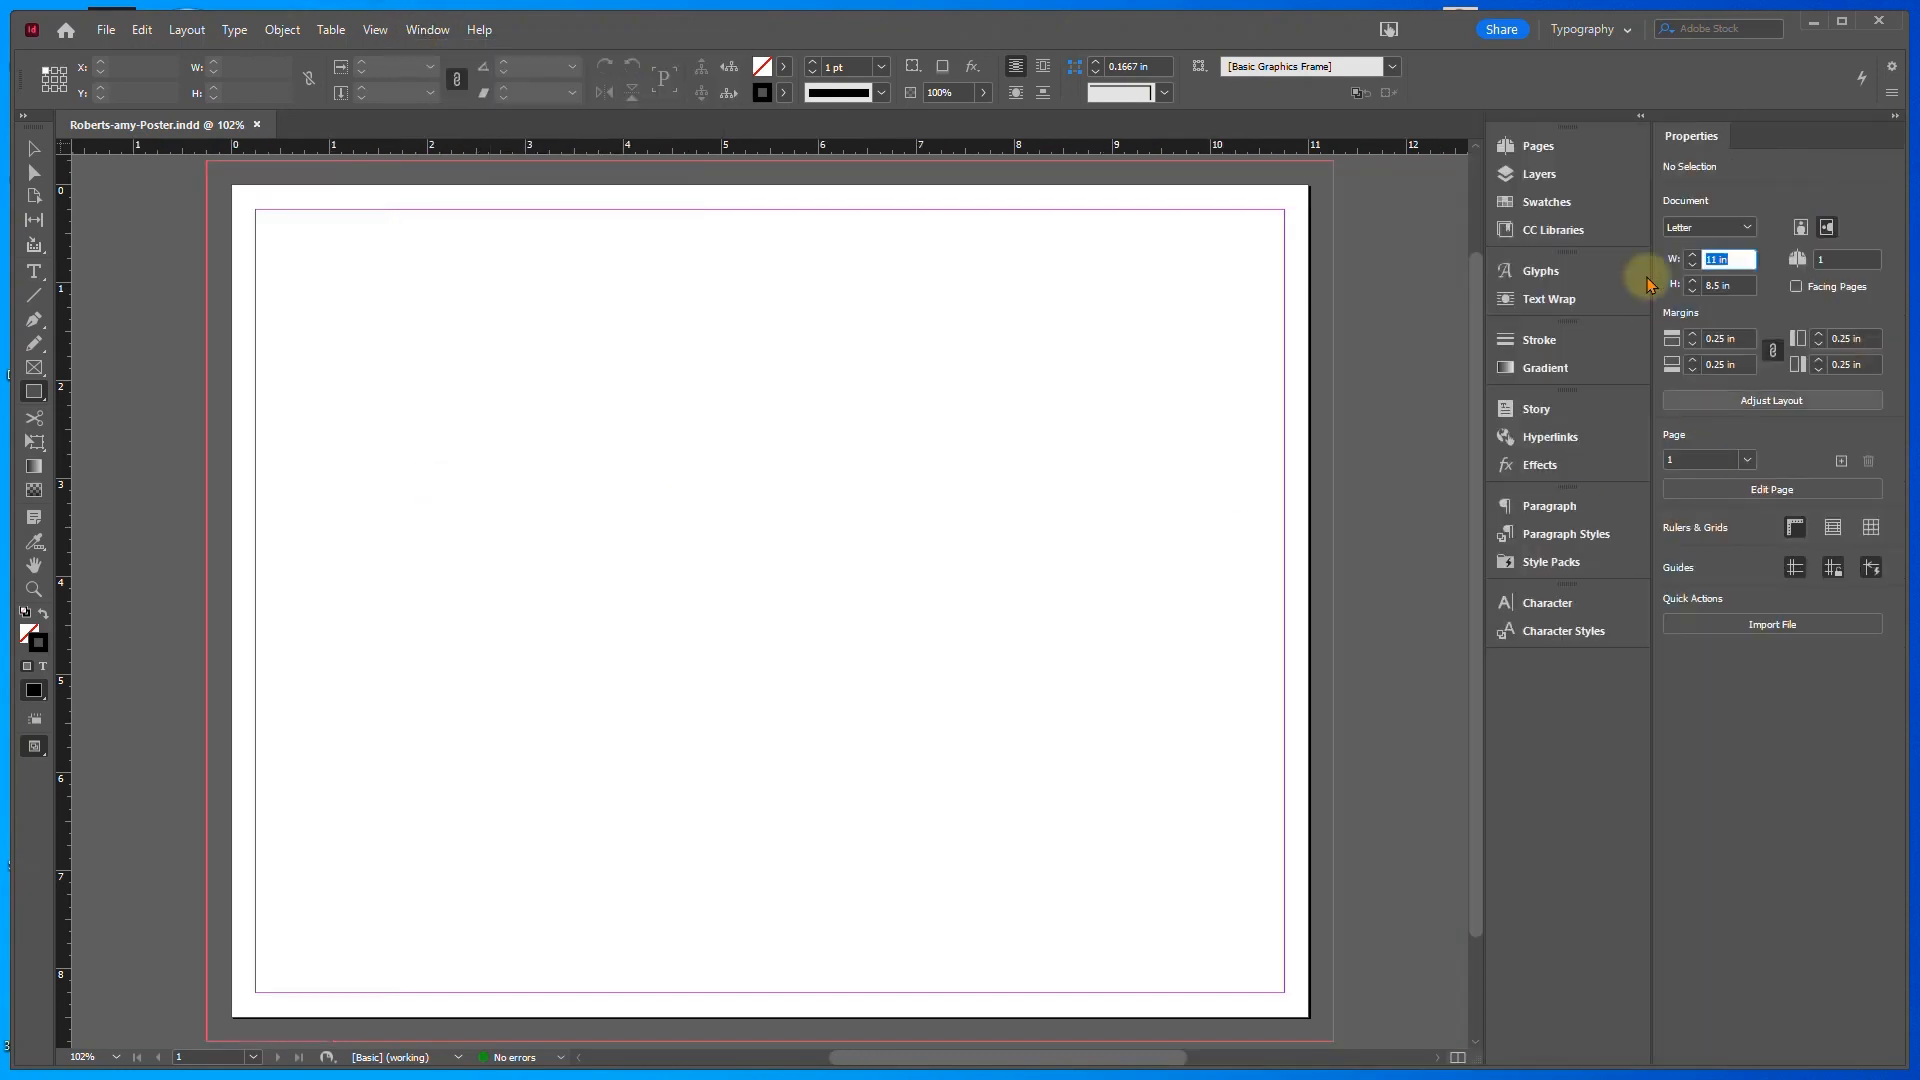
click(1893, 121)
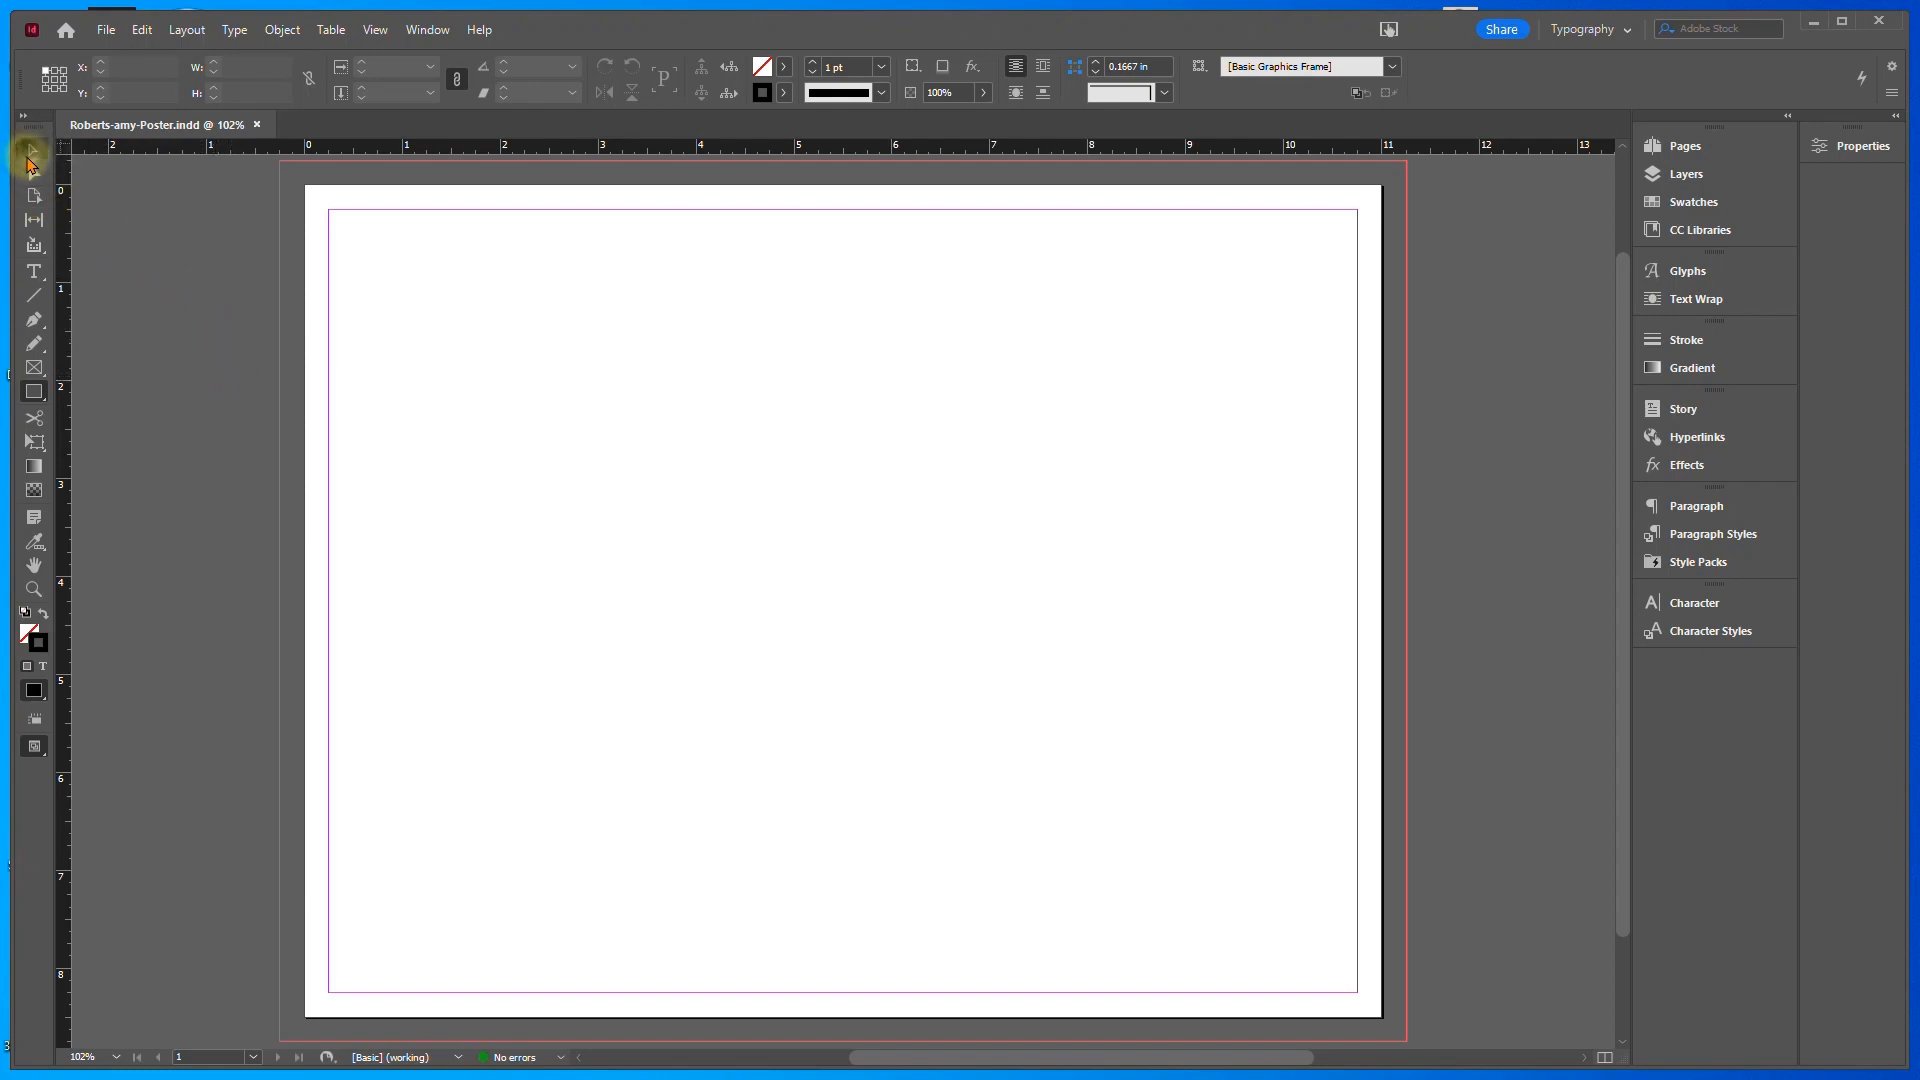
Show the full swatch list and change the dark blue swatch to C=70 M=80 Y=0 K=0
click(33, 149)
click(1693, 201)
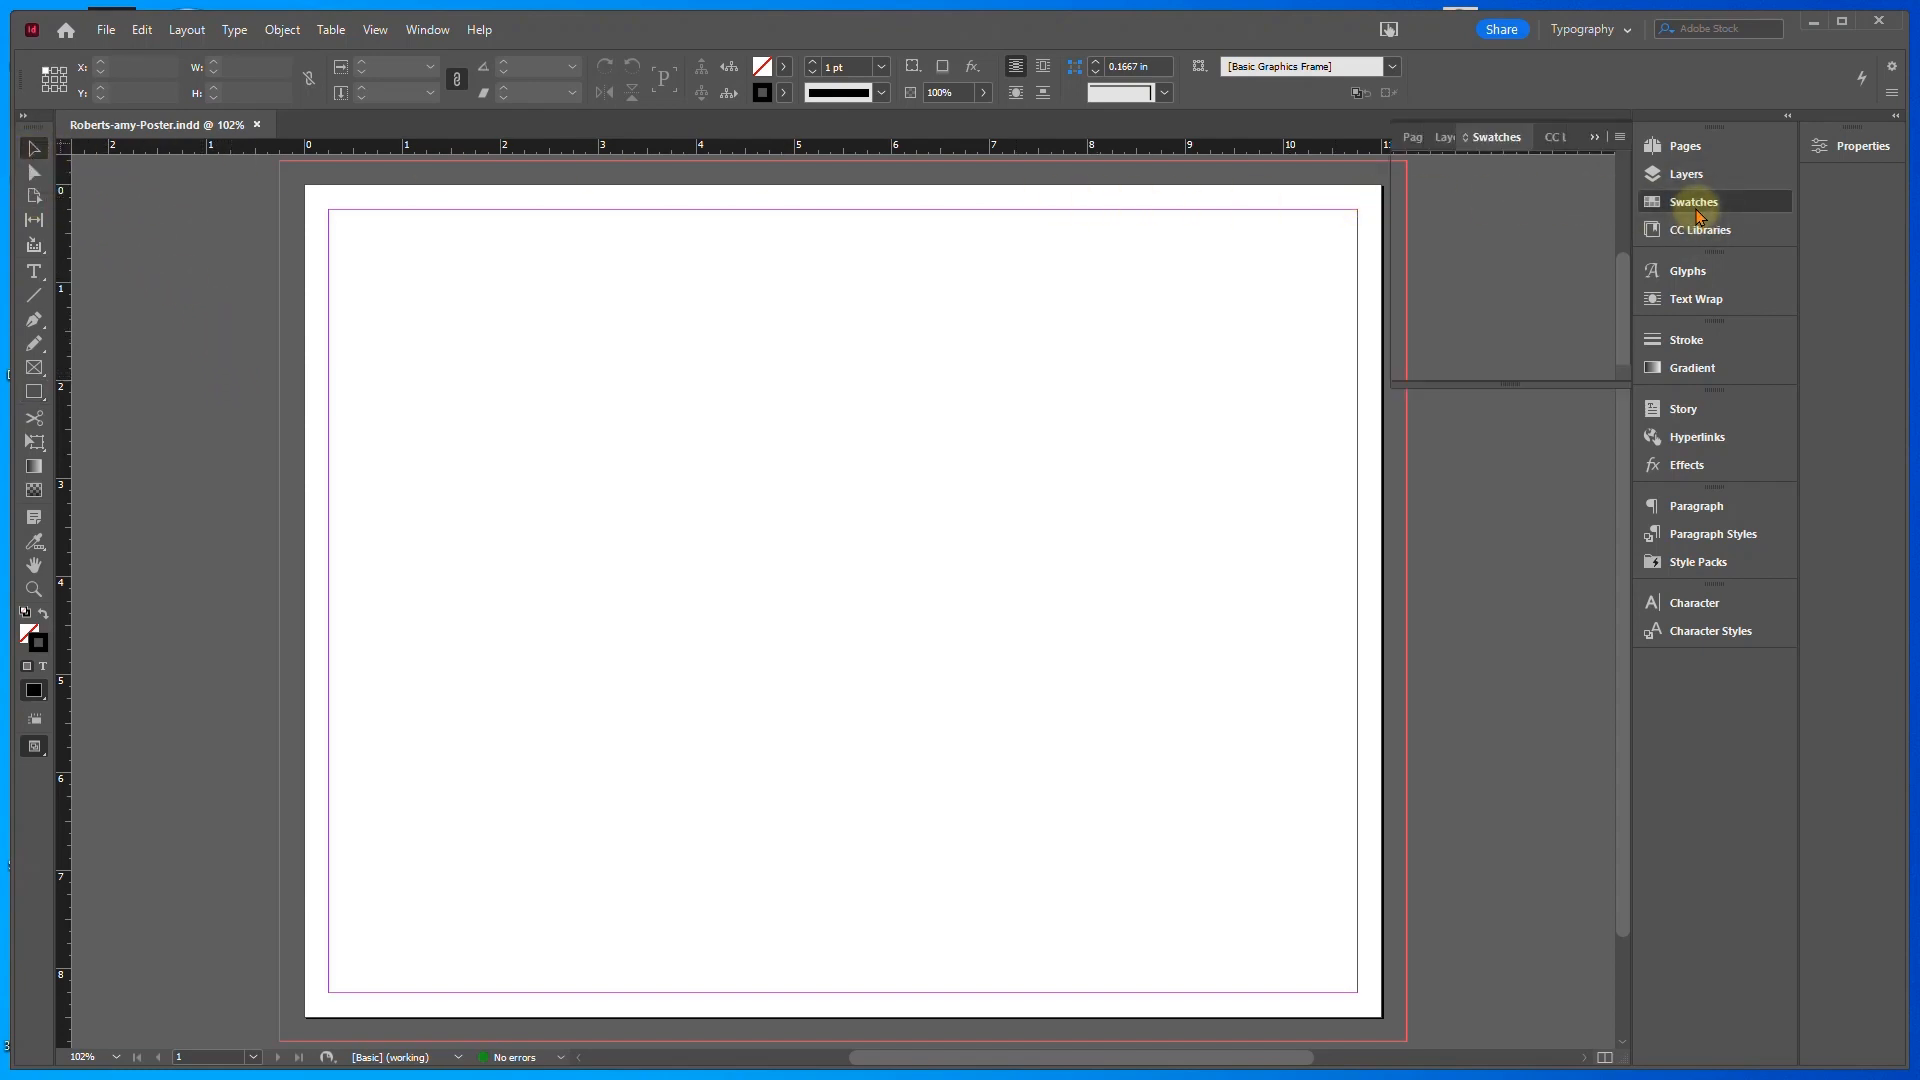
drag(1516, 385, 1518, 545)
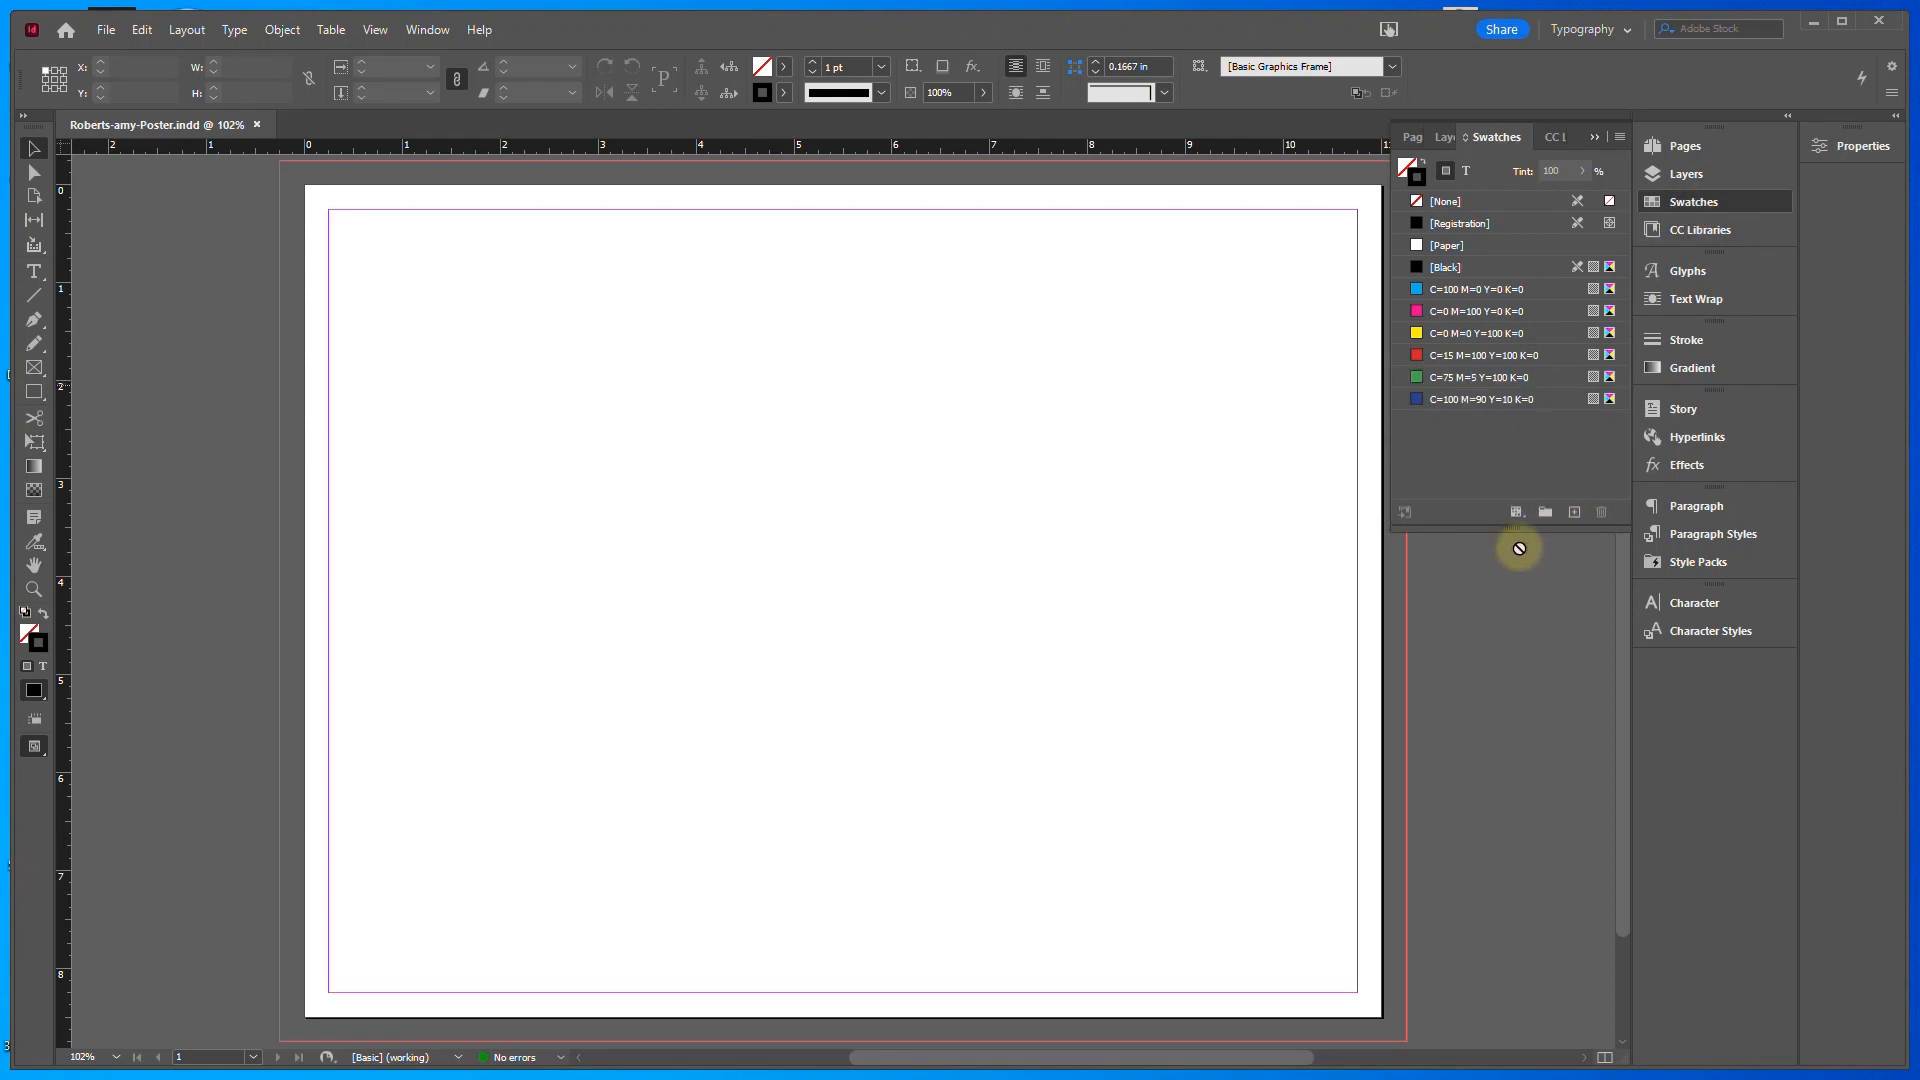
double_click(1418, 400)
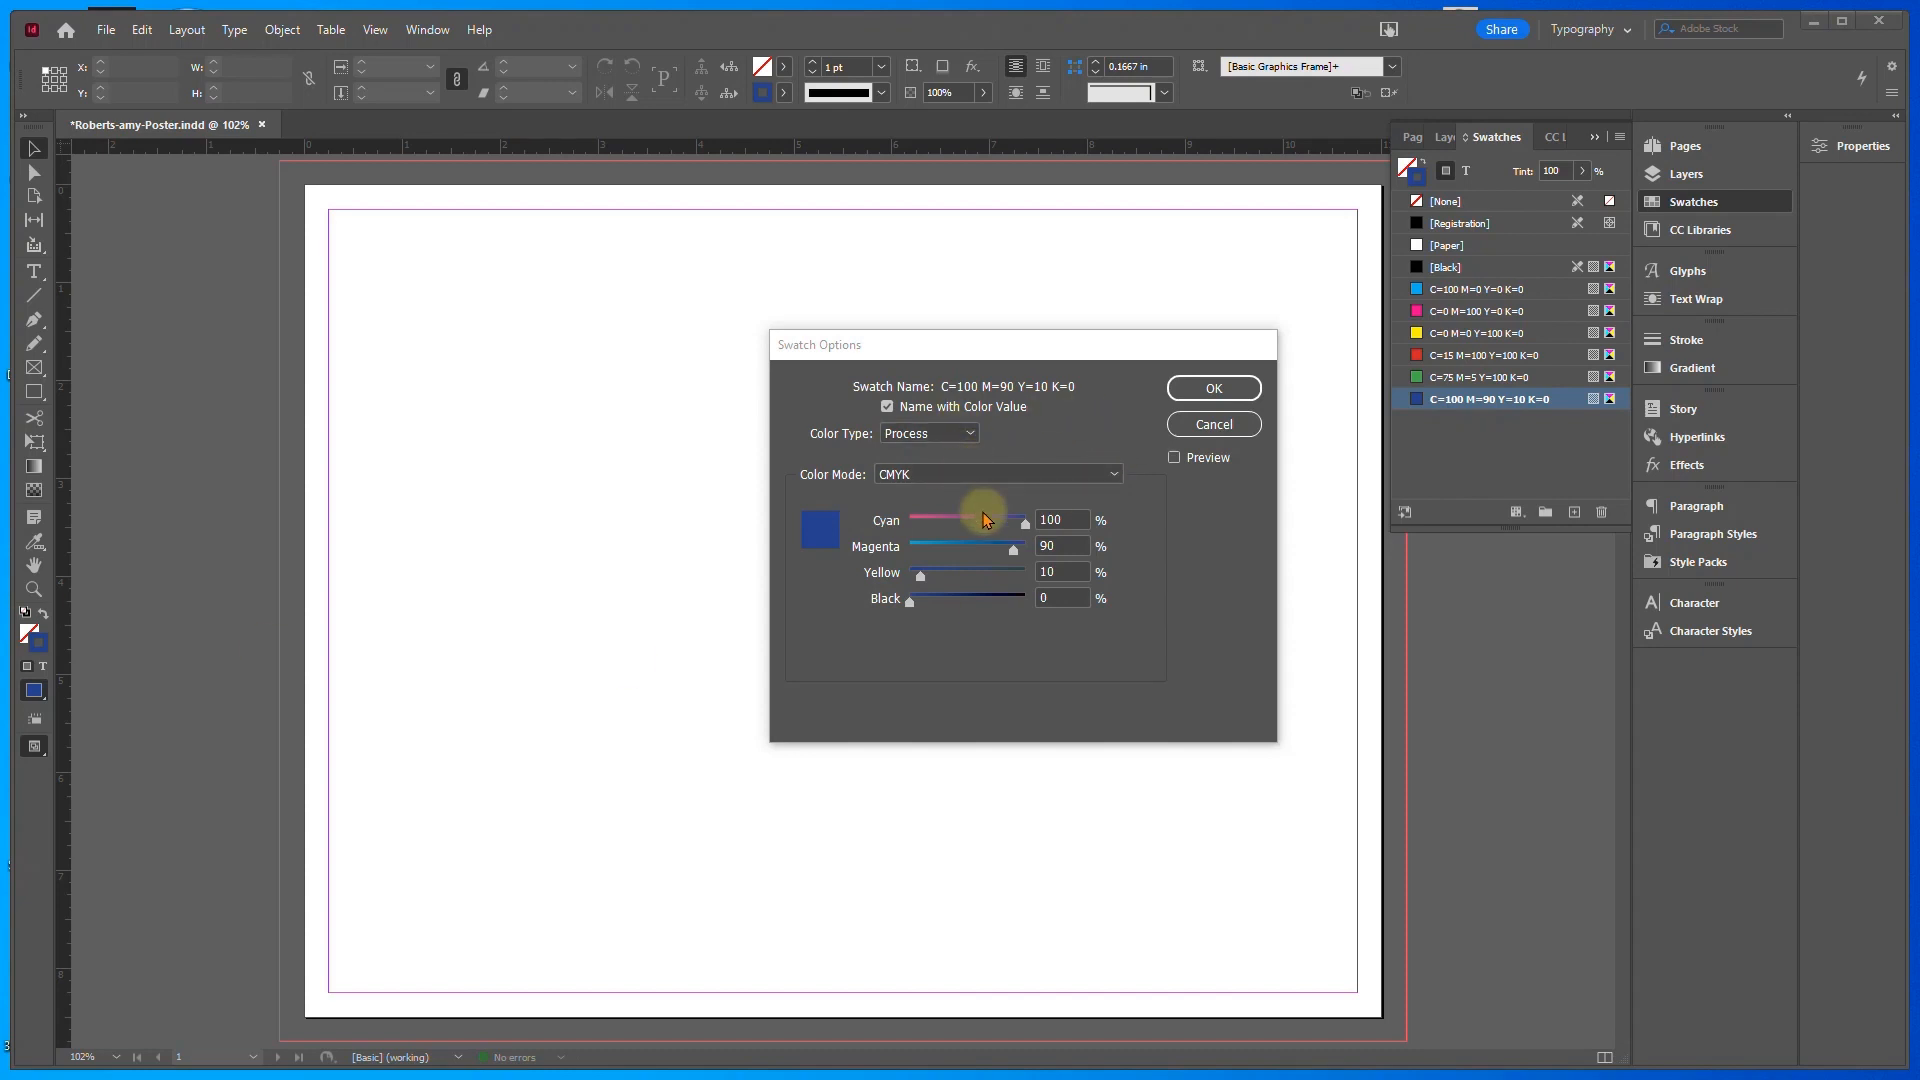
click(1050, 520)
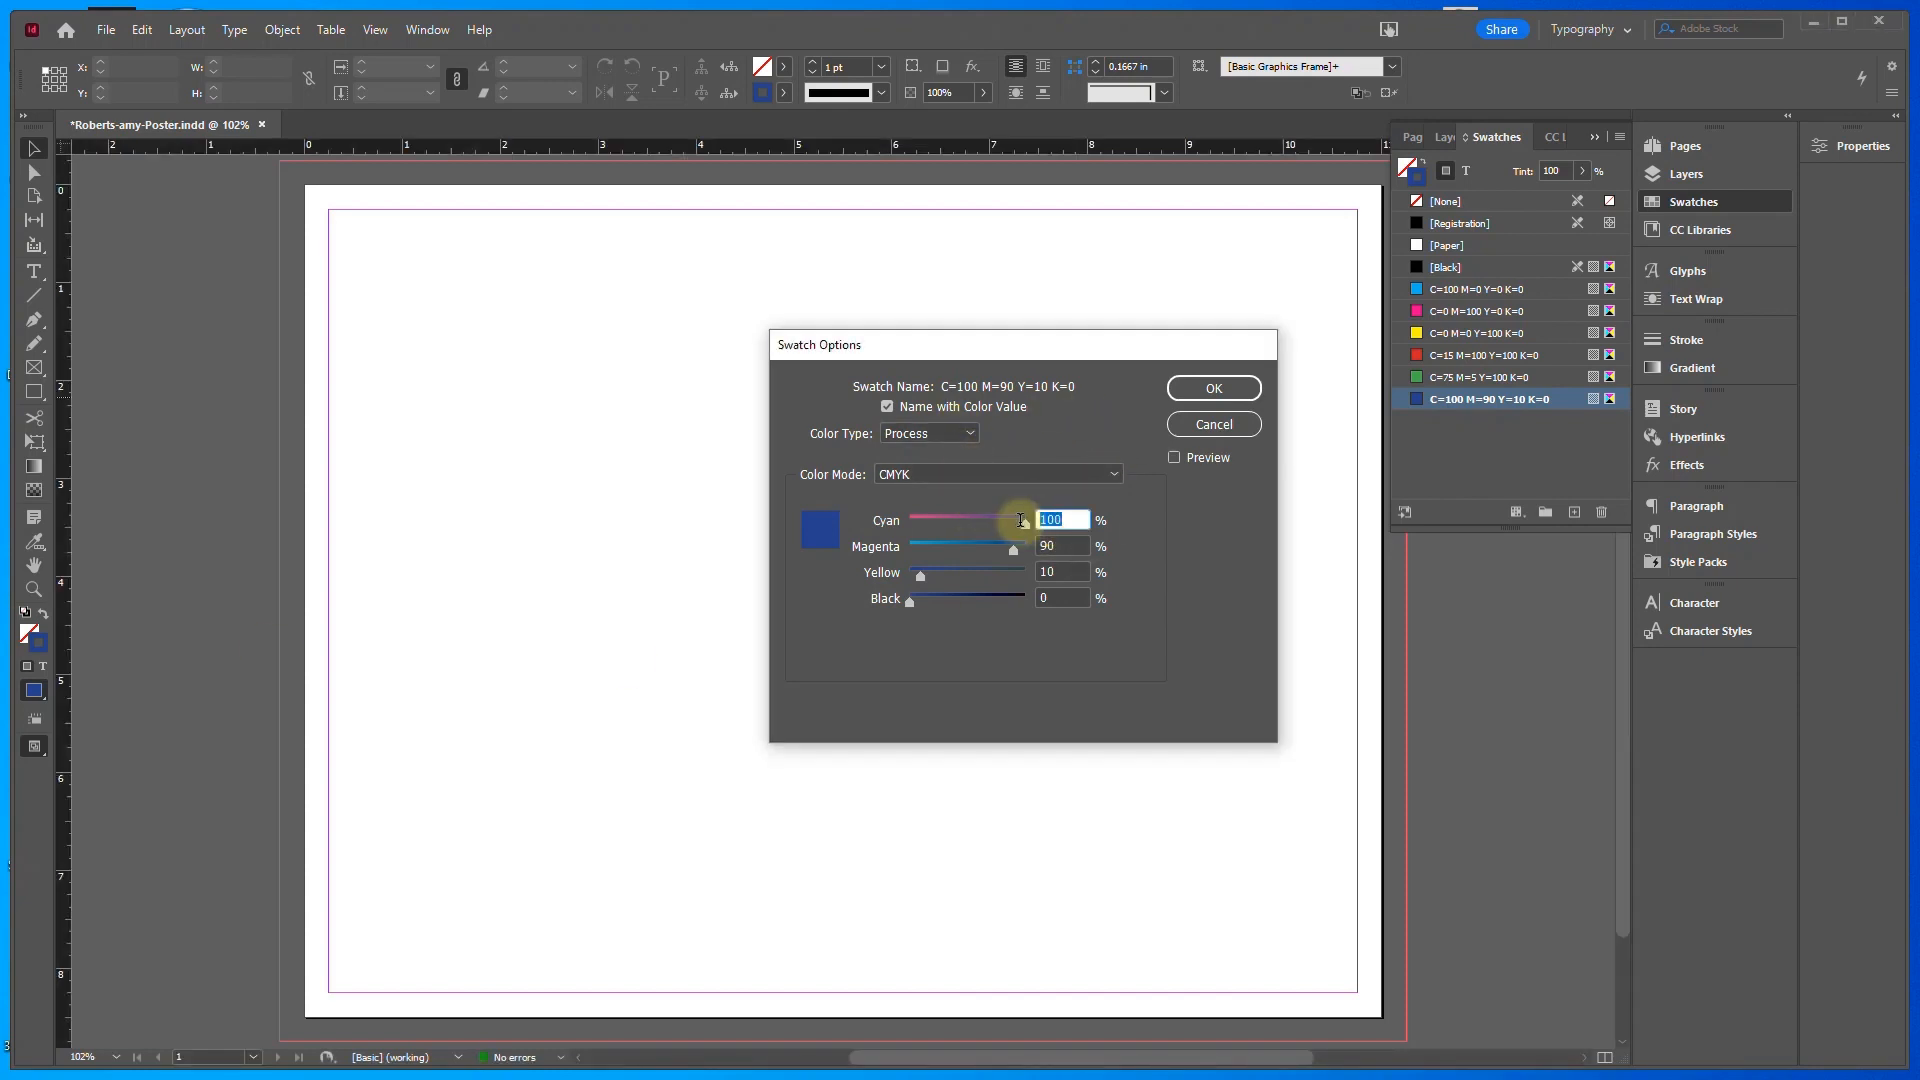
text(70)
key(Tab)
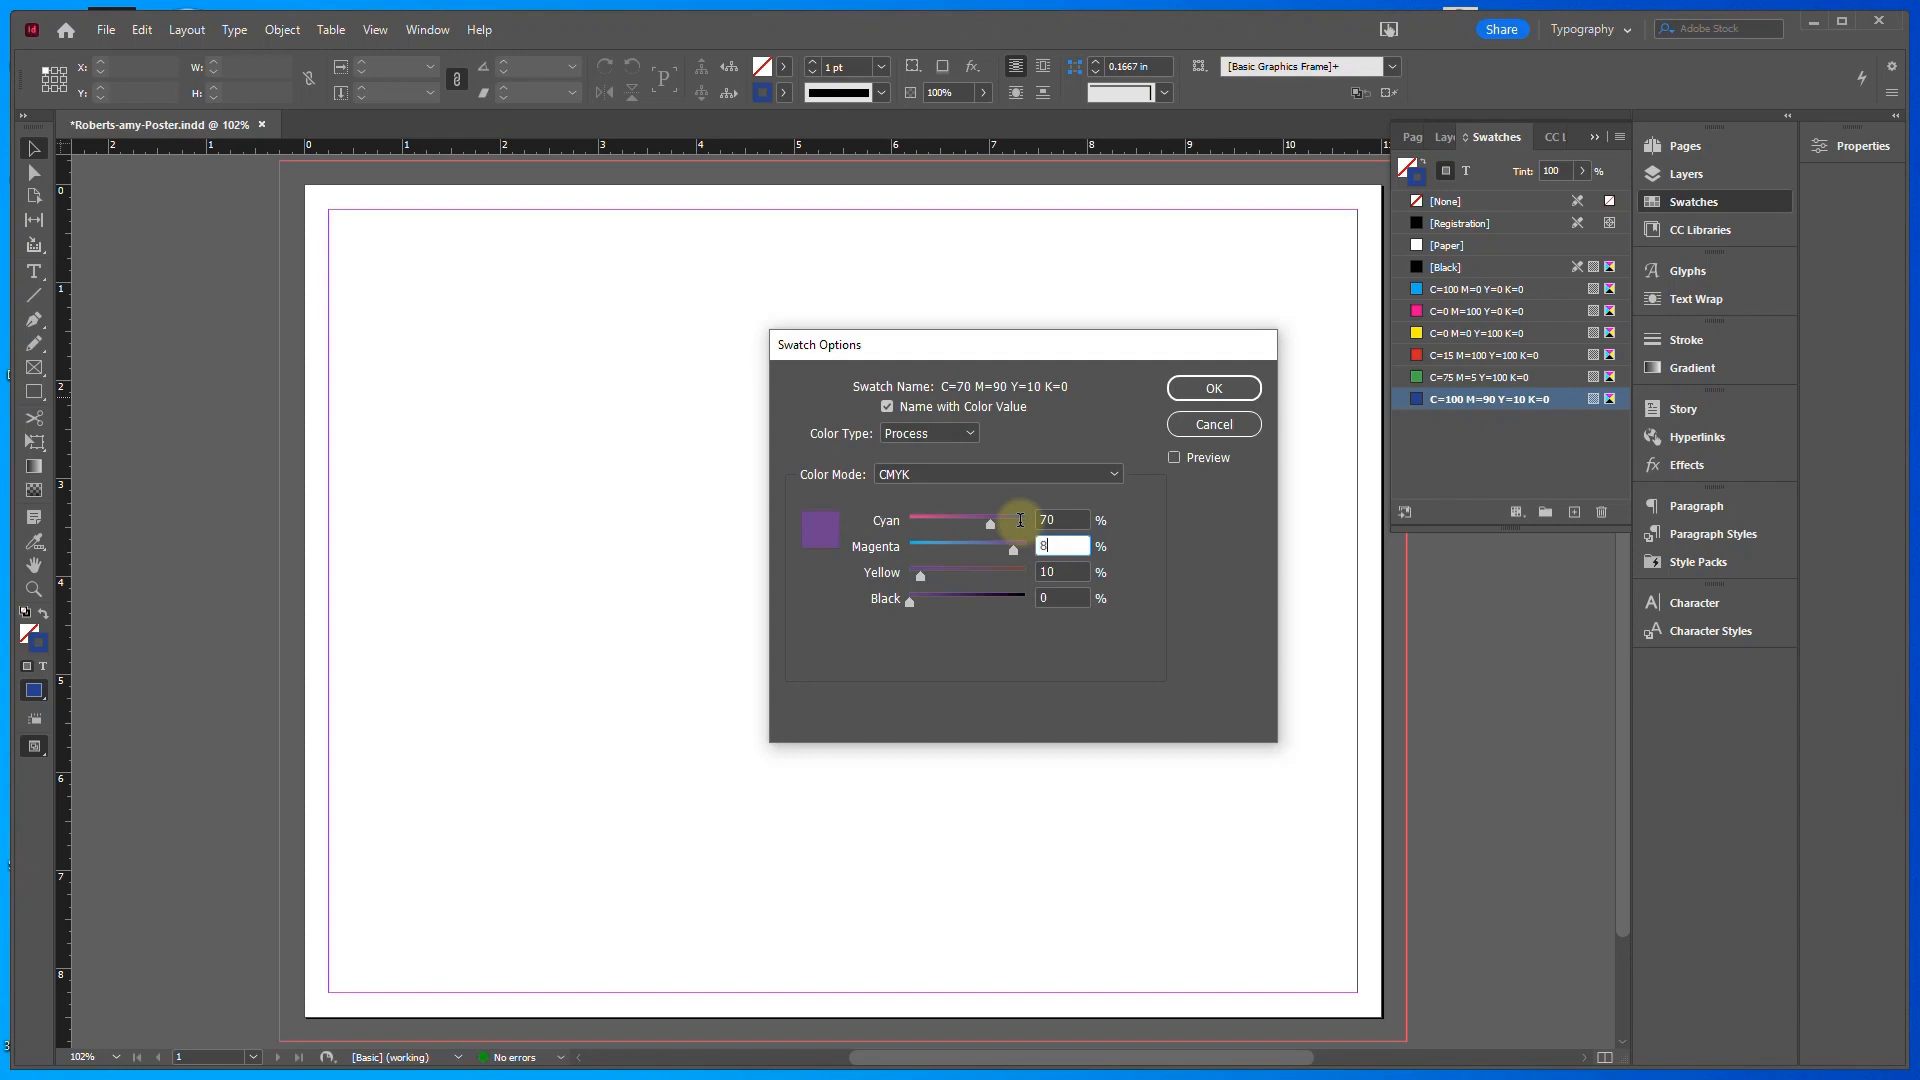
key(Tab)
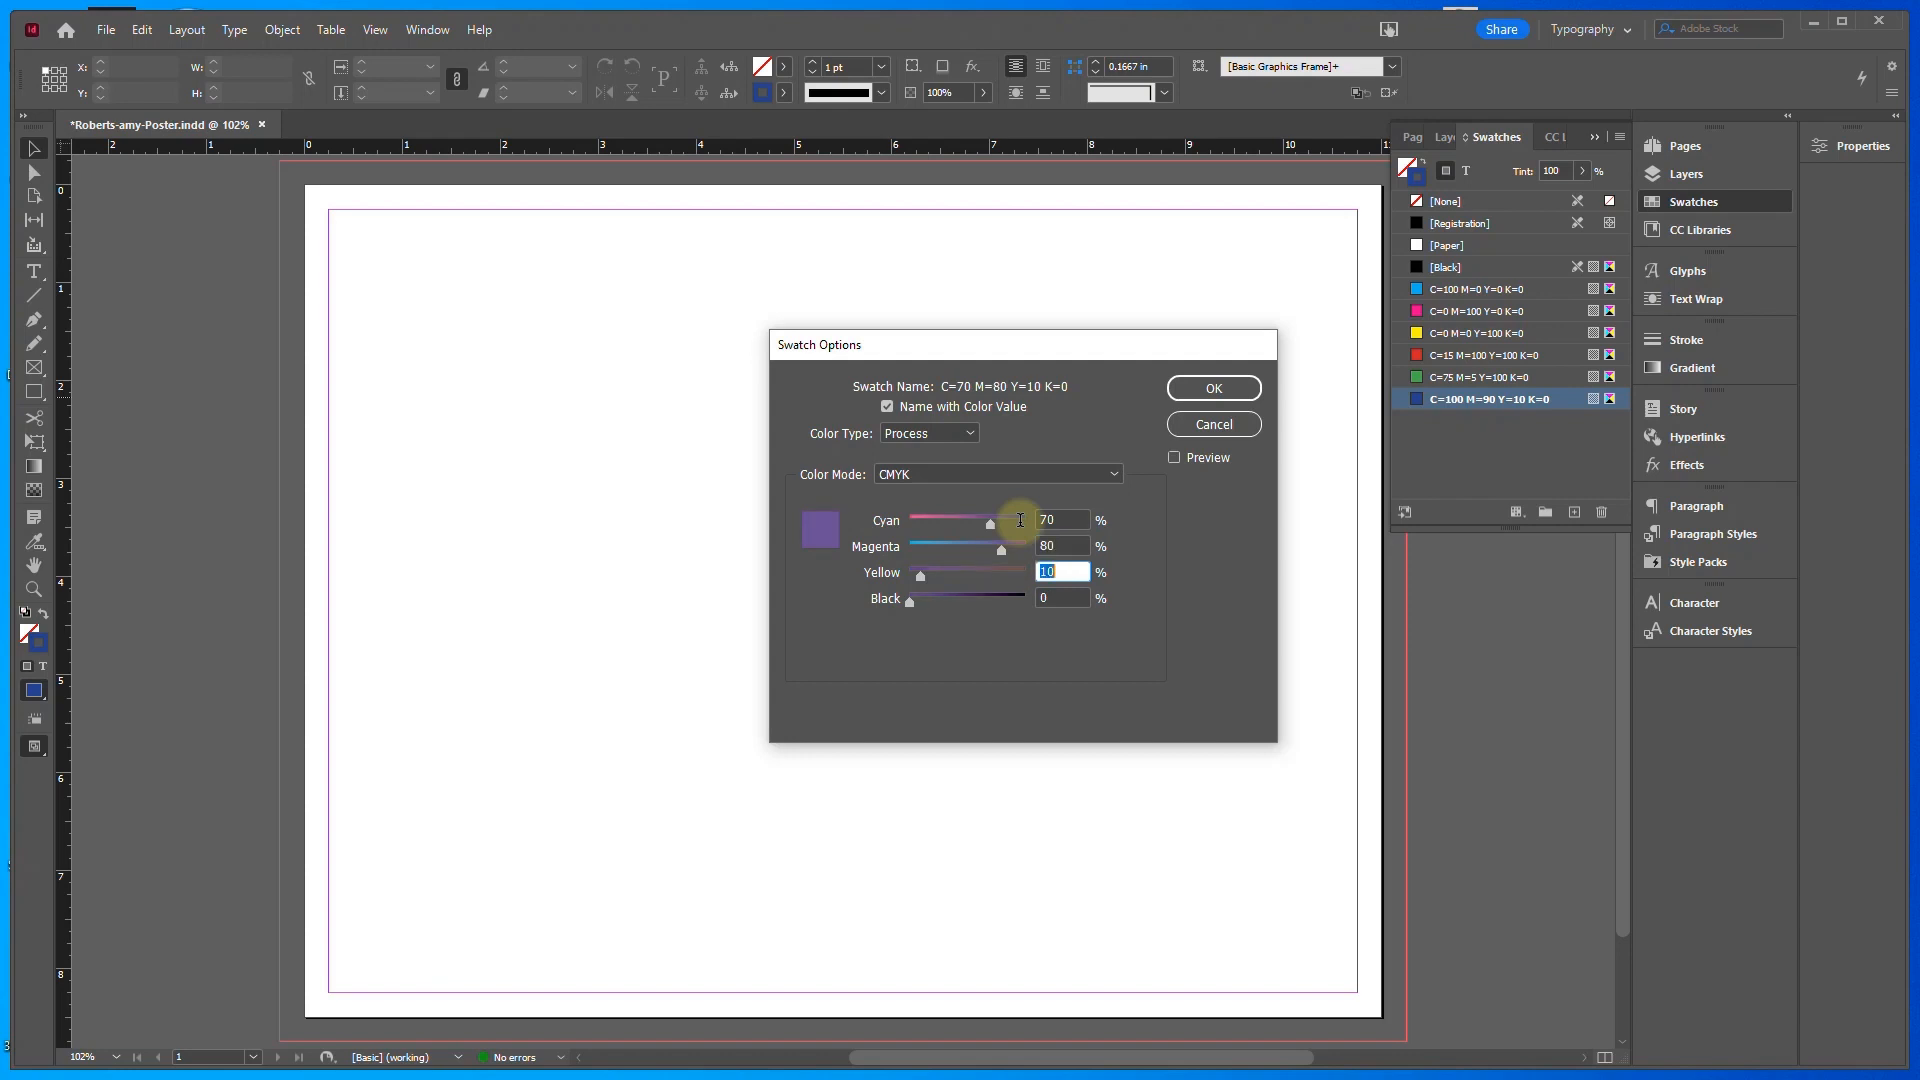
text(0)
key(Tab)
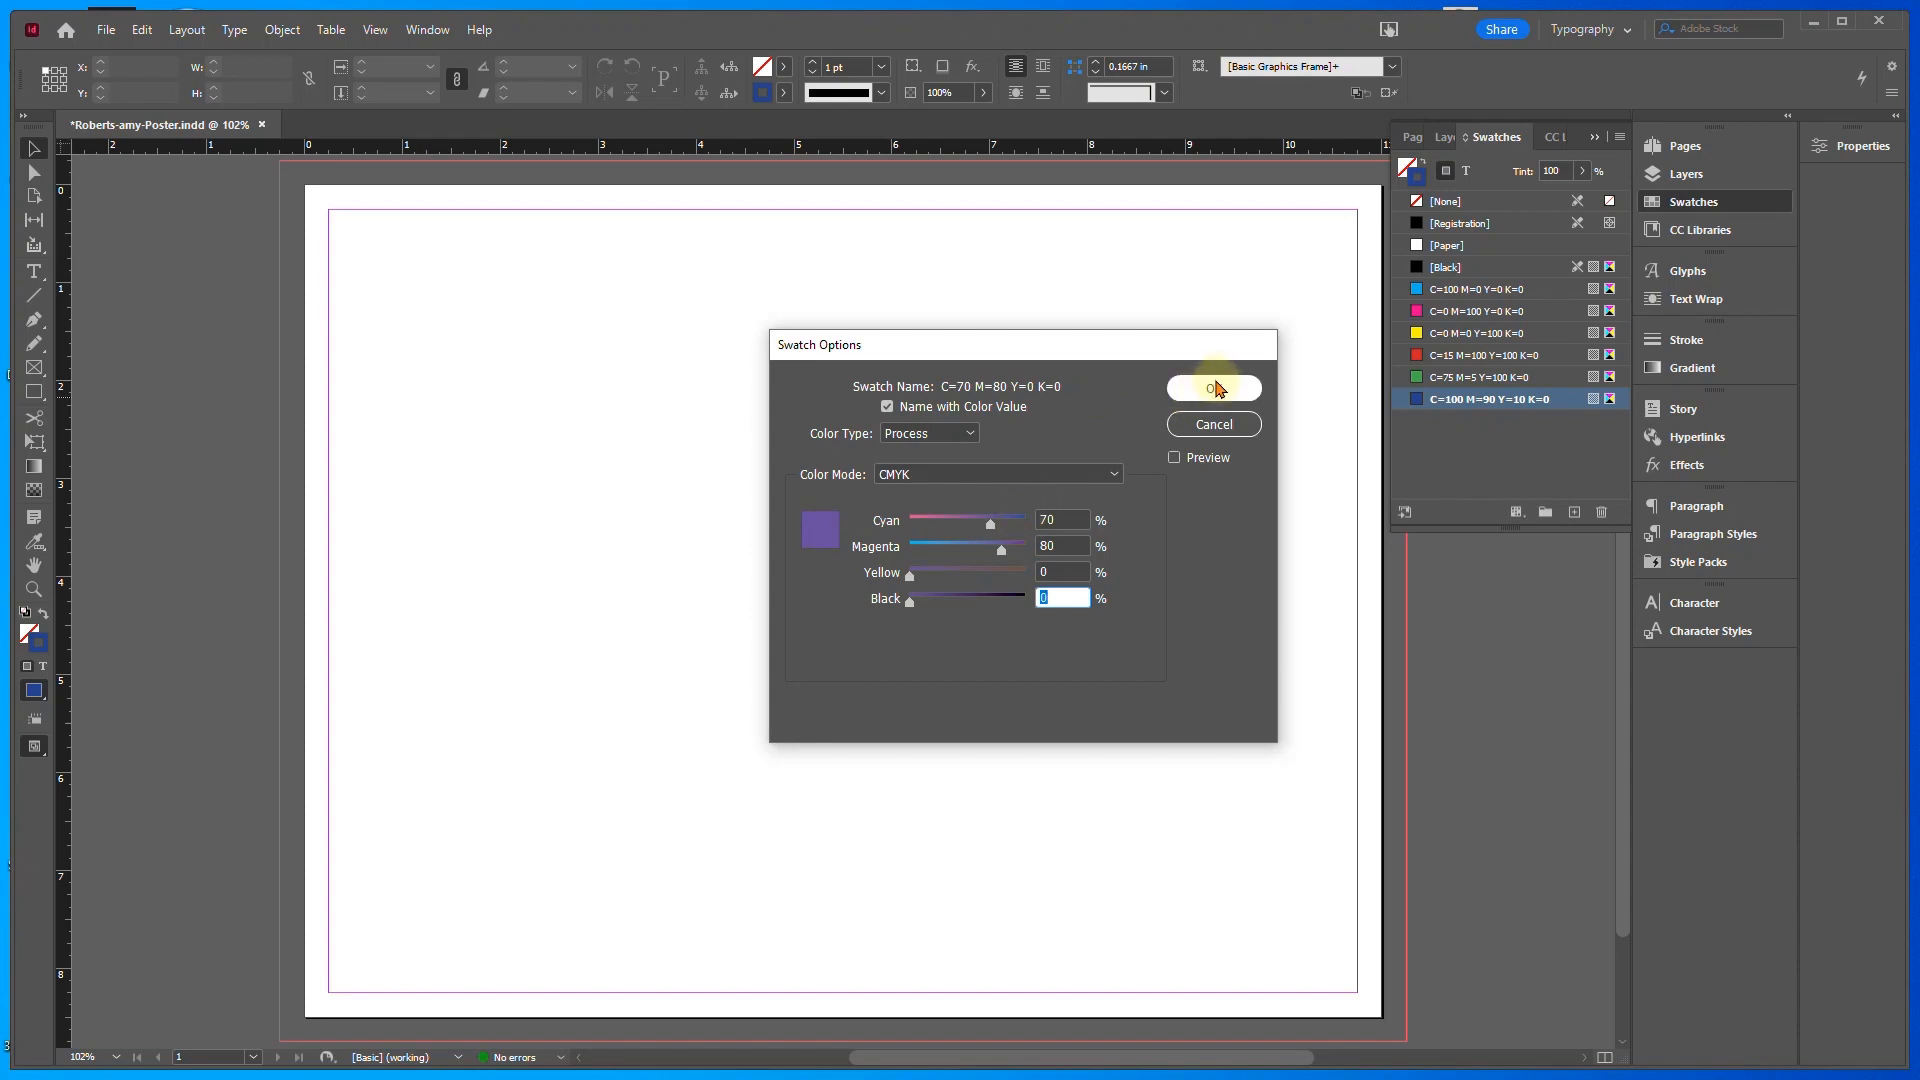
click(1216, 387)
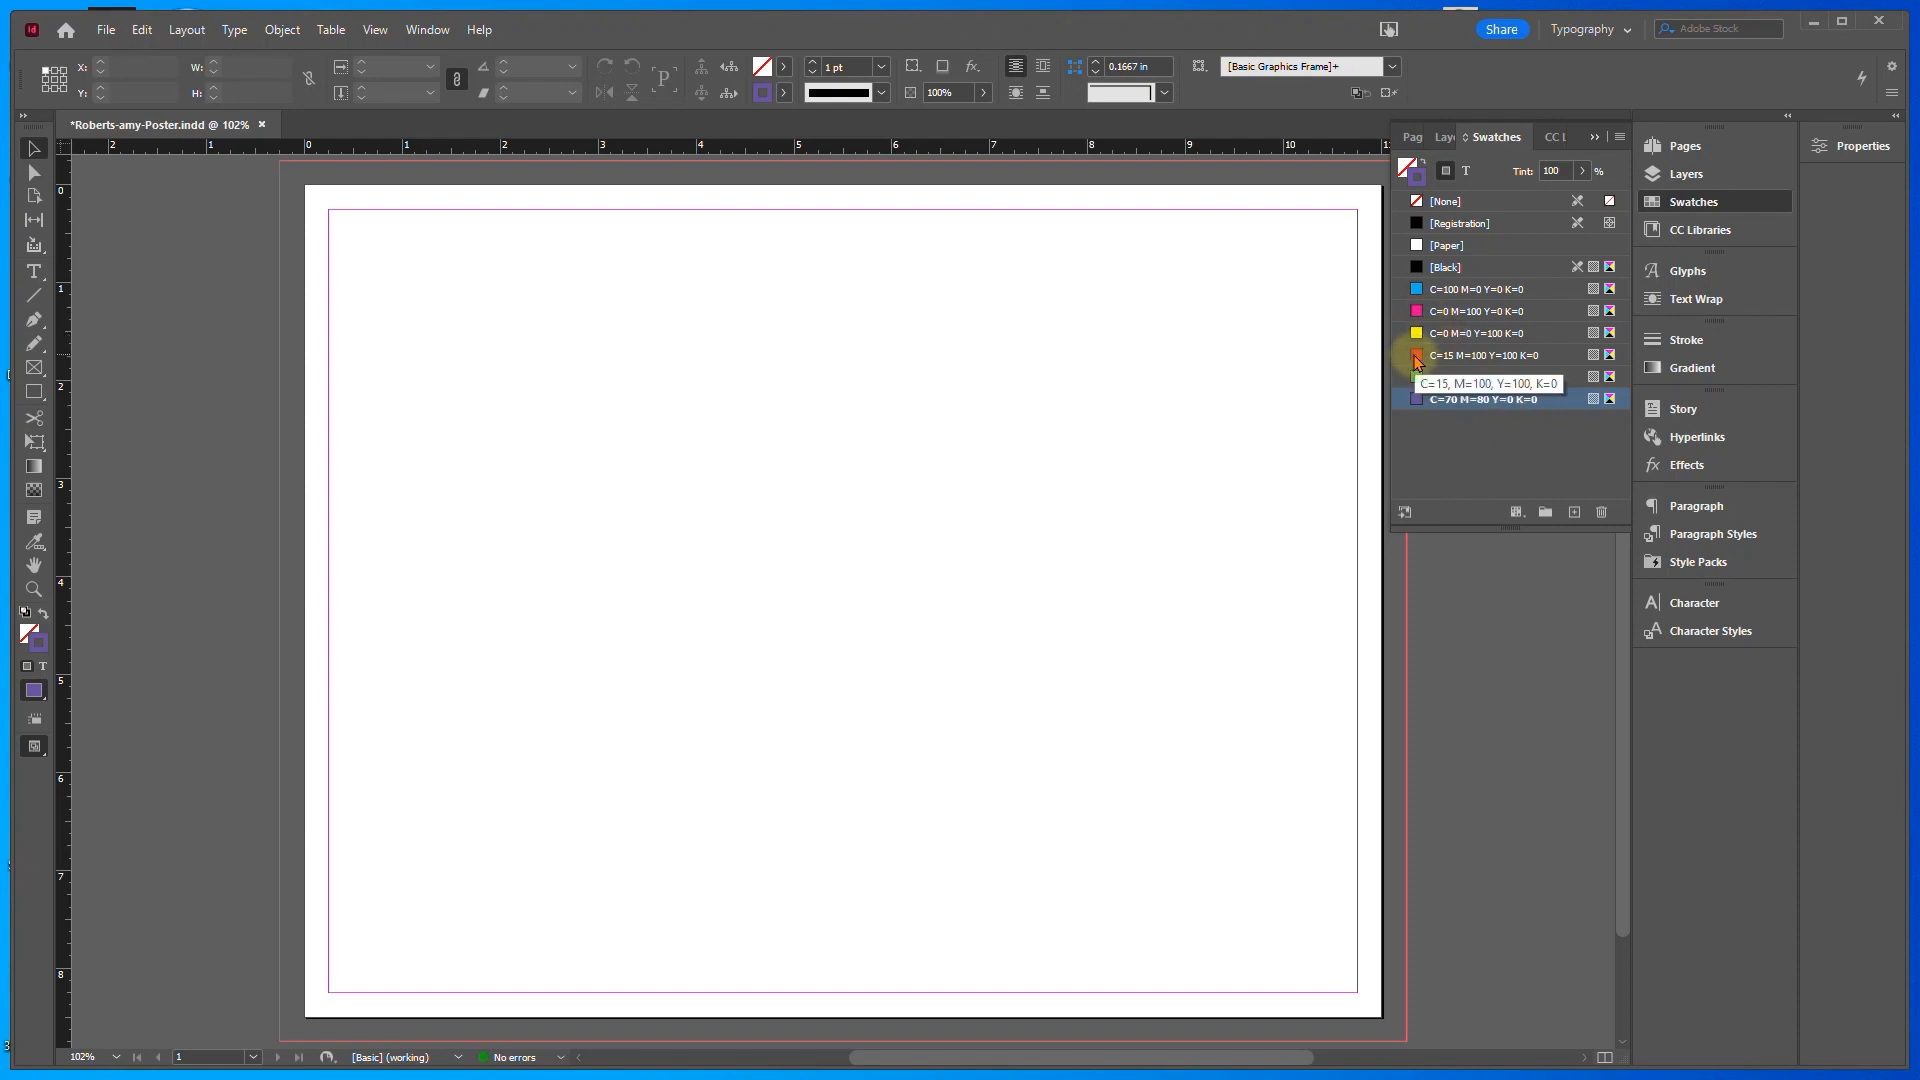
Change the red swatch's color values to C=20 M=100 Y=100 K=10
double_click(1416, 356)
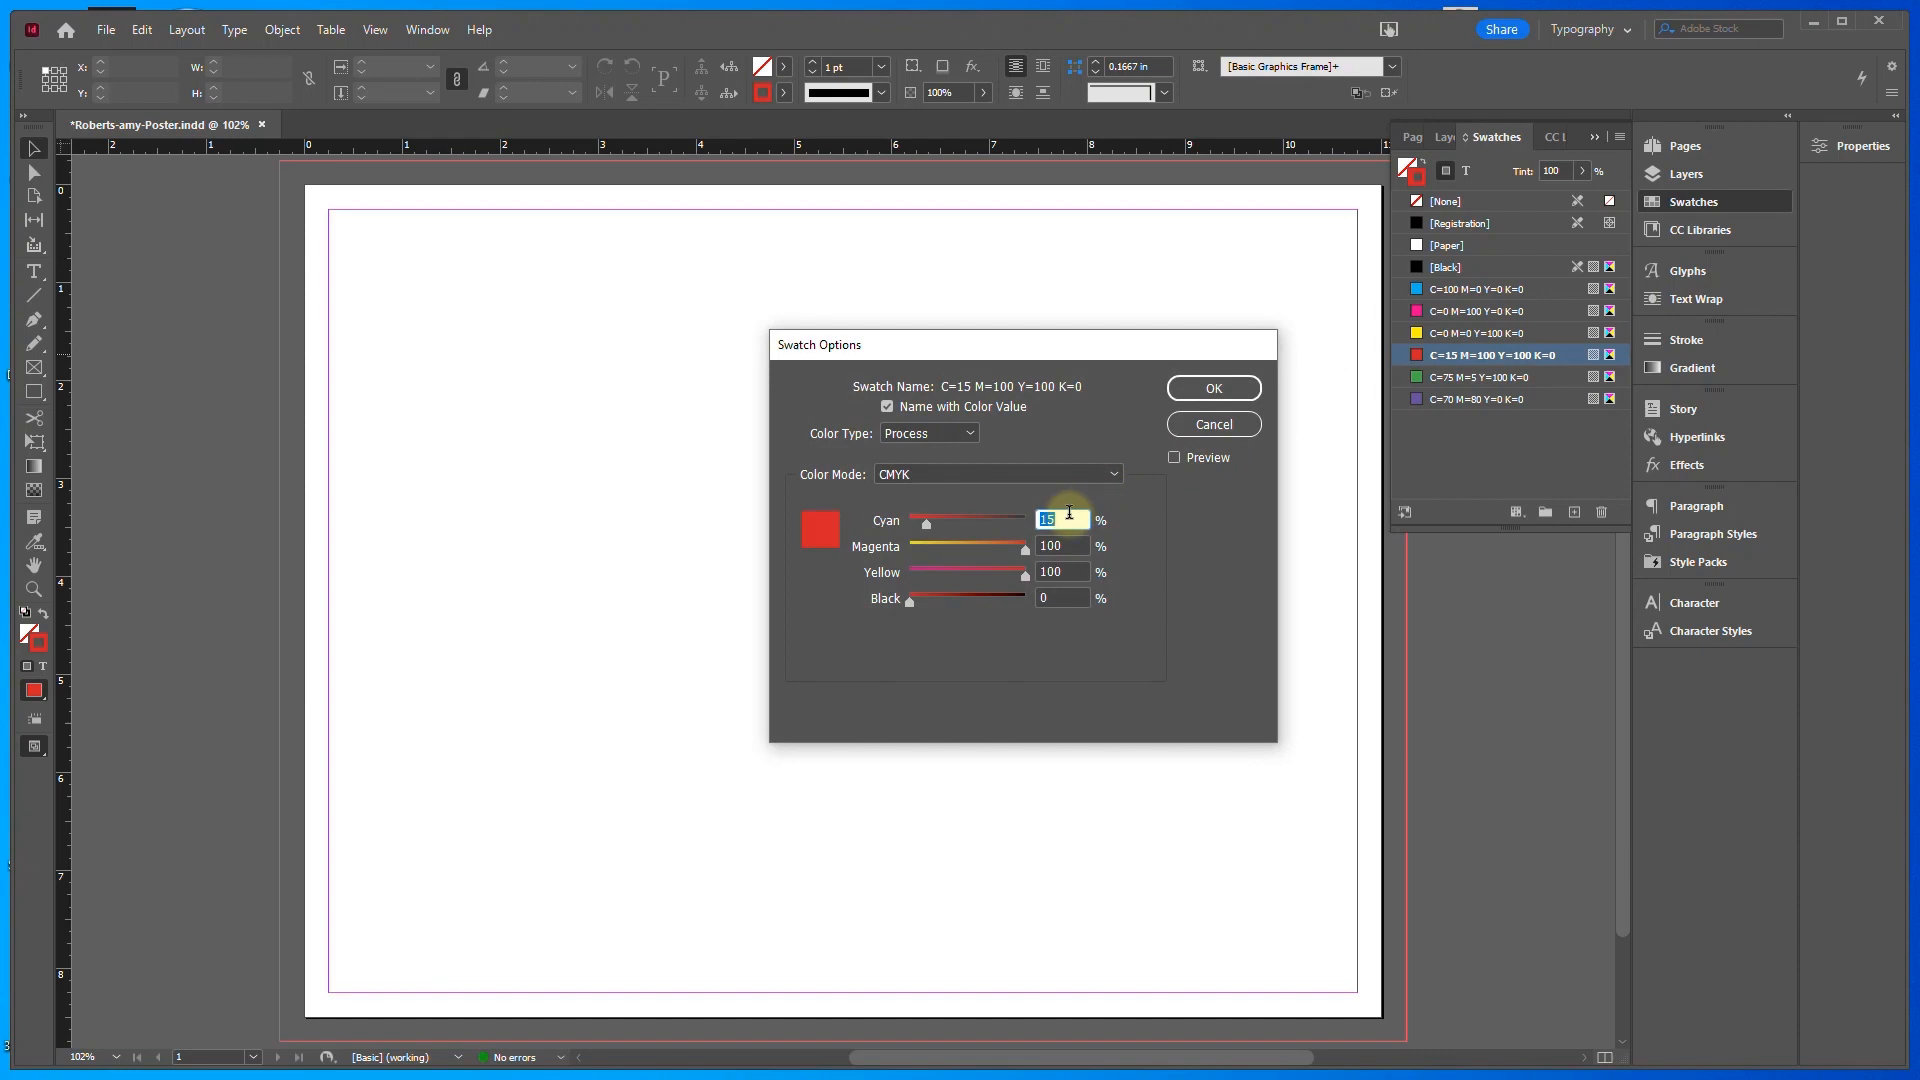
key(Tab)
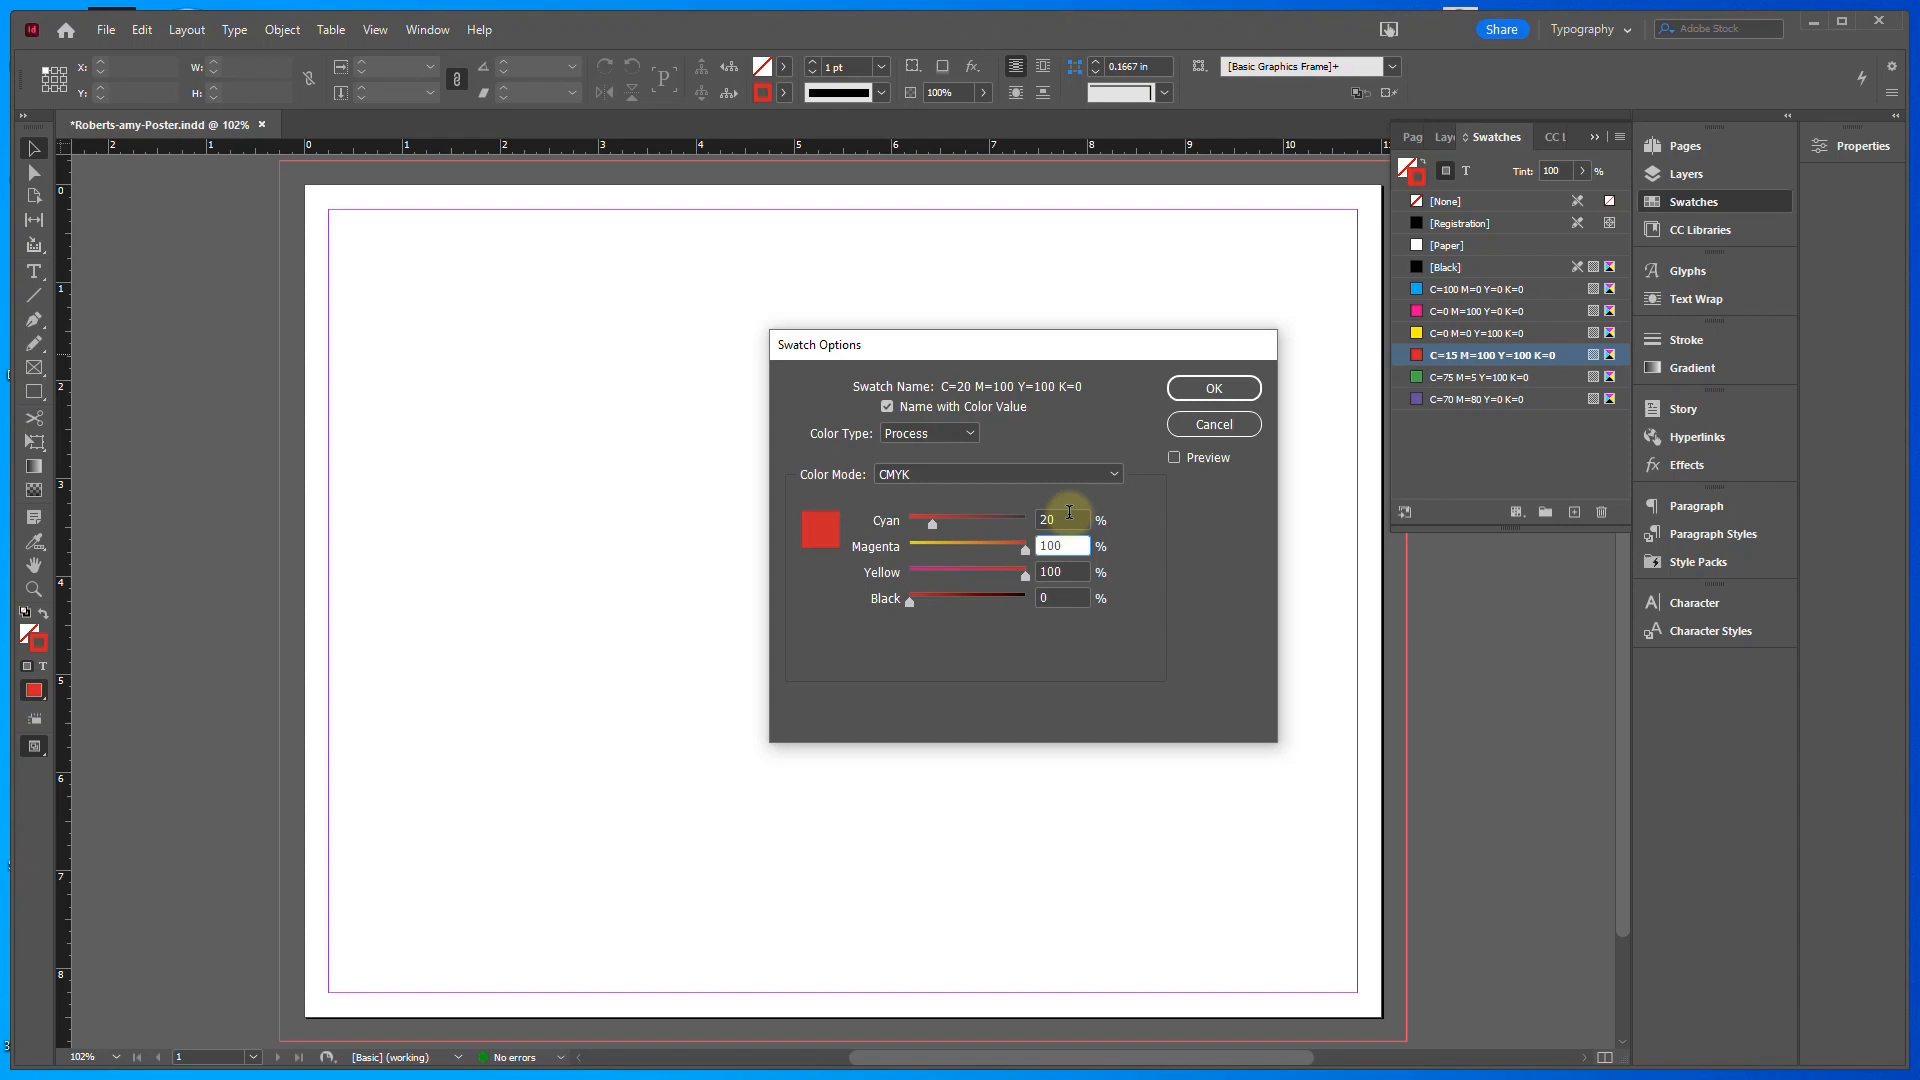
key(Tab)
key(Tab)
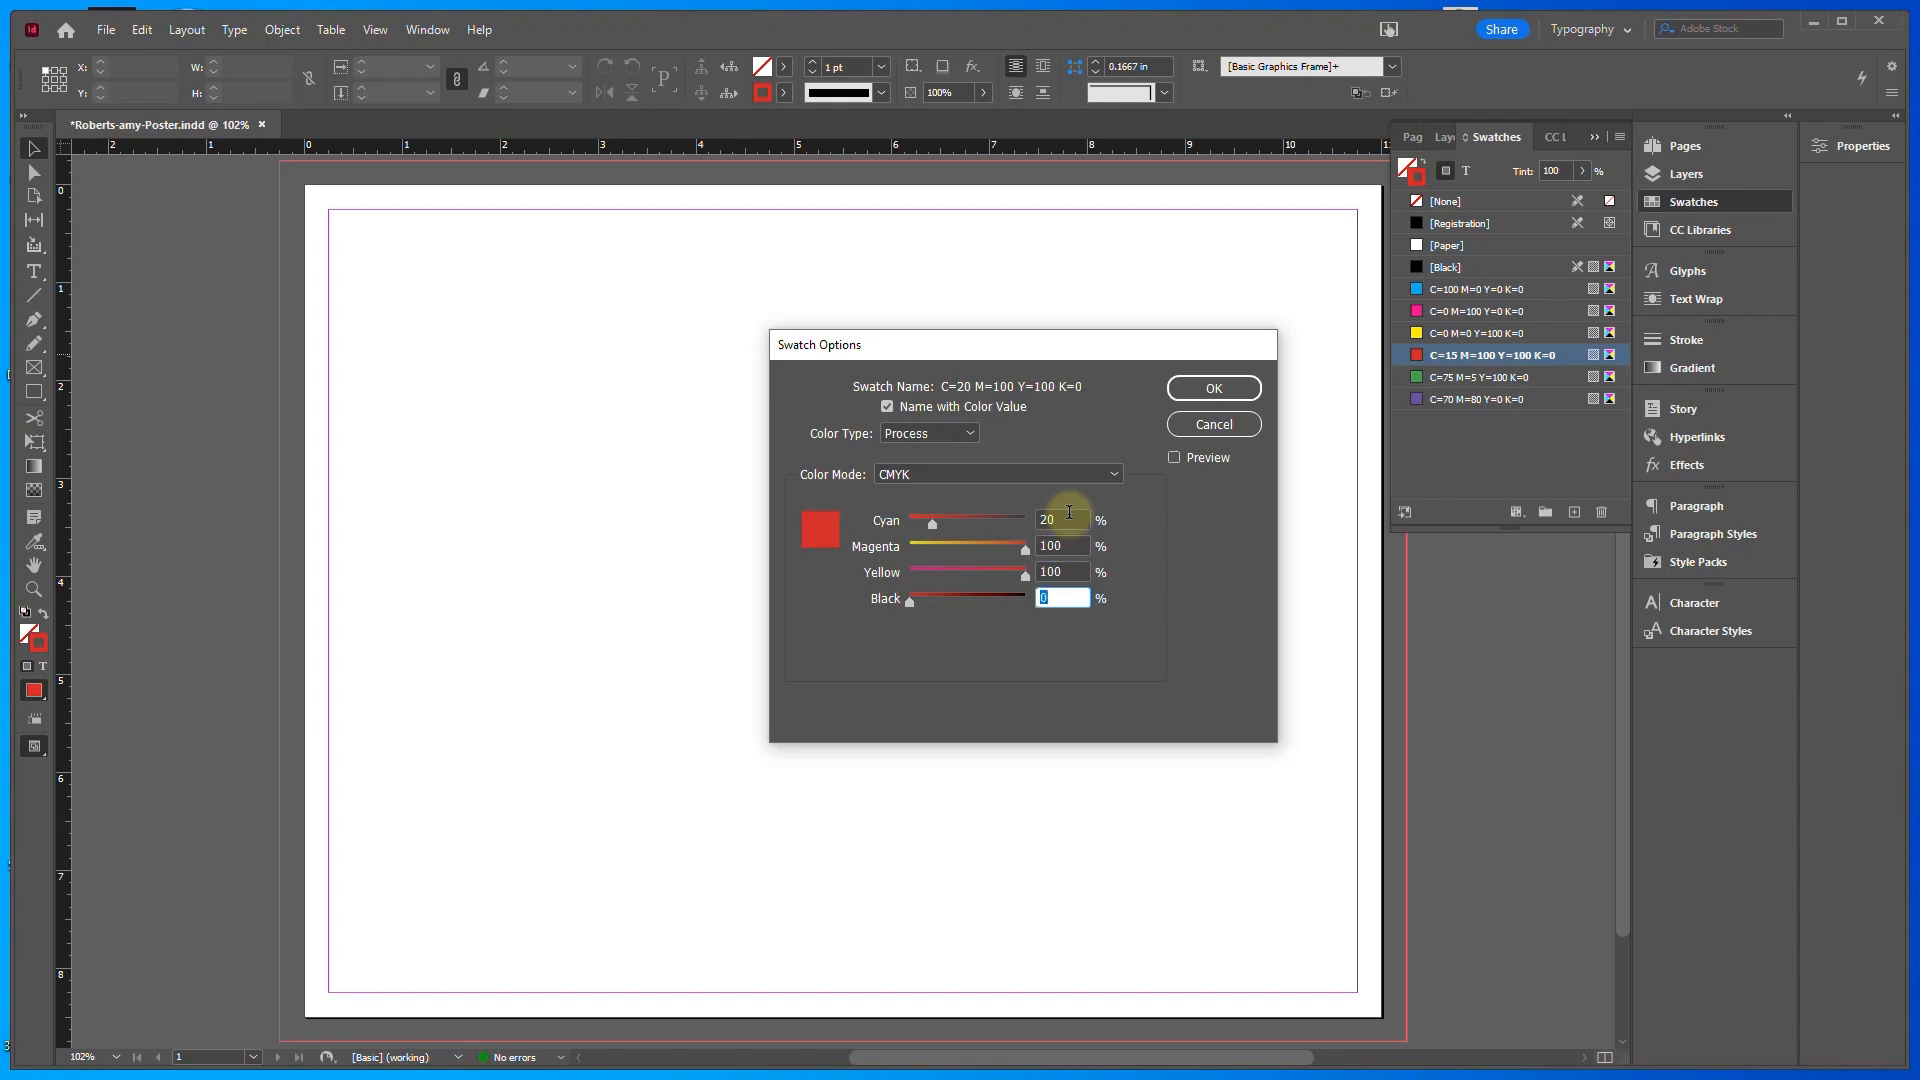
text(10)
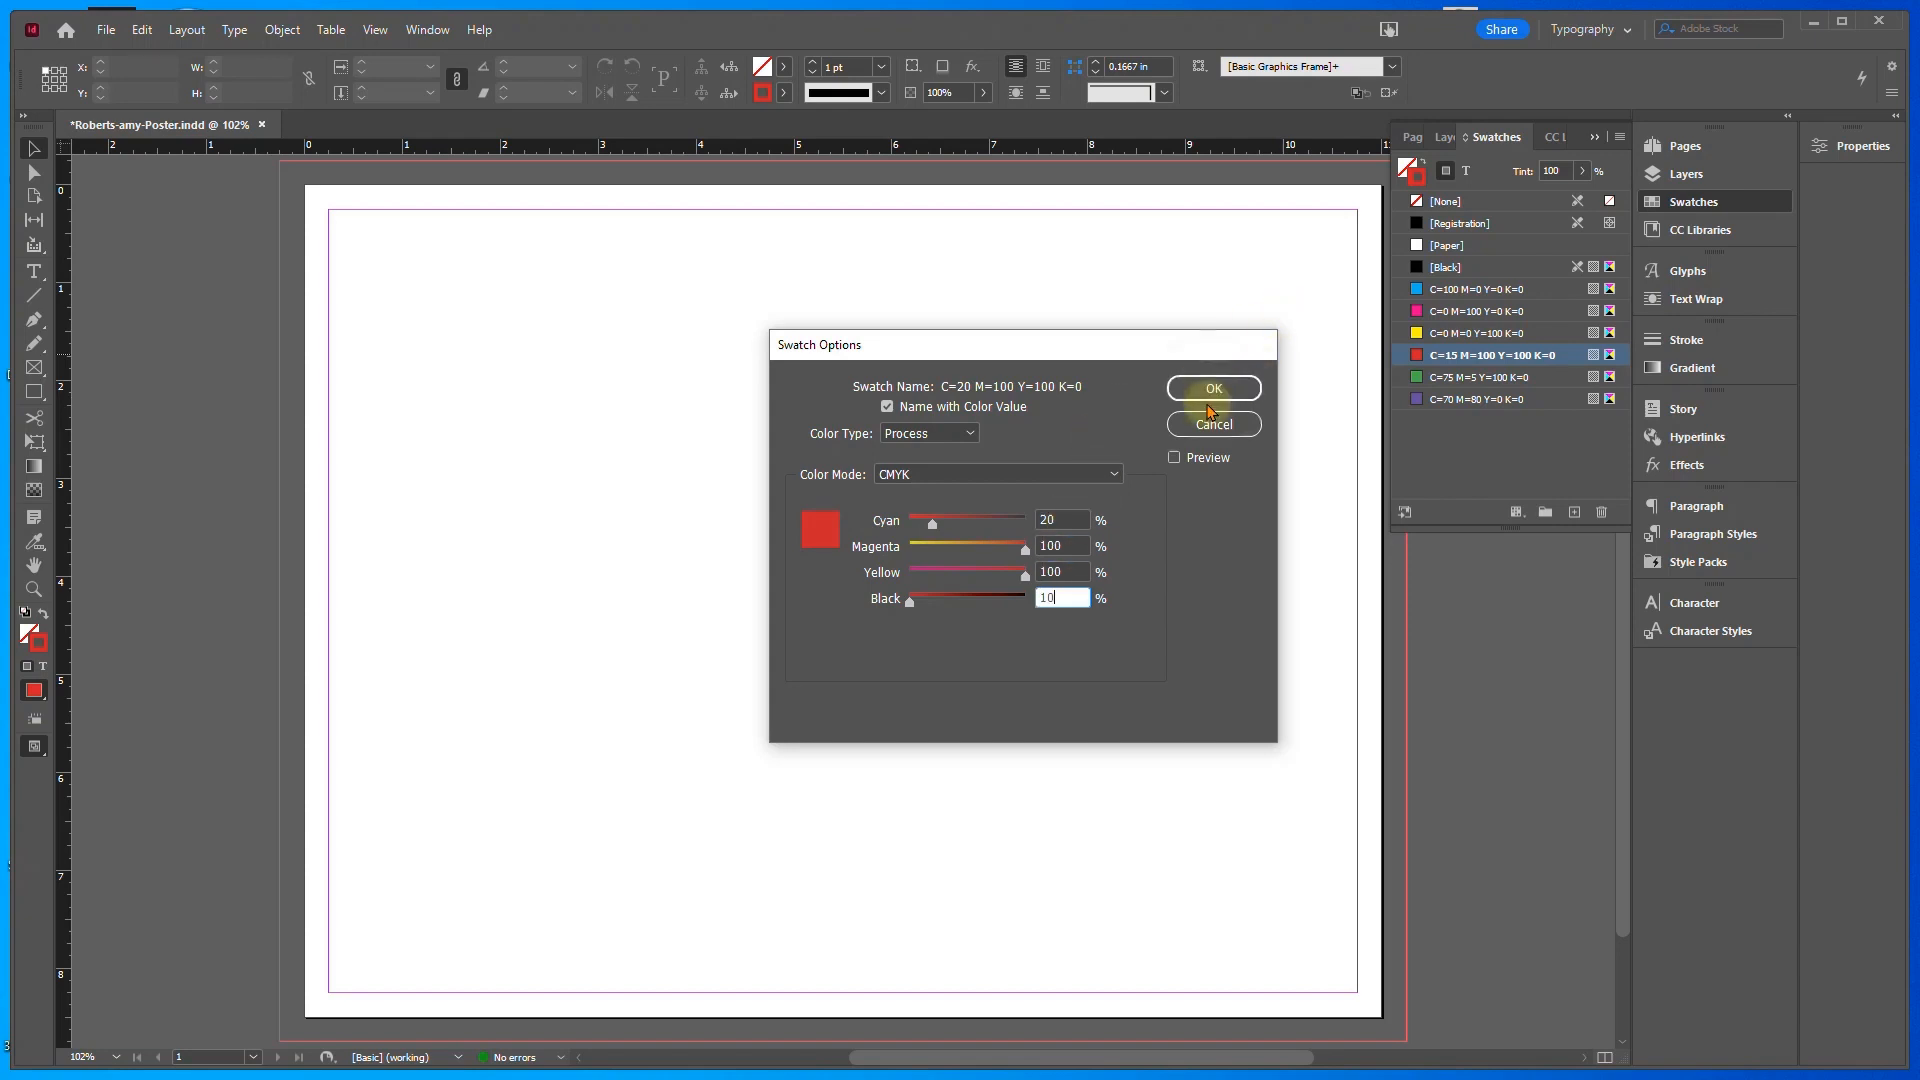
click(1214, 388)
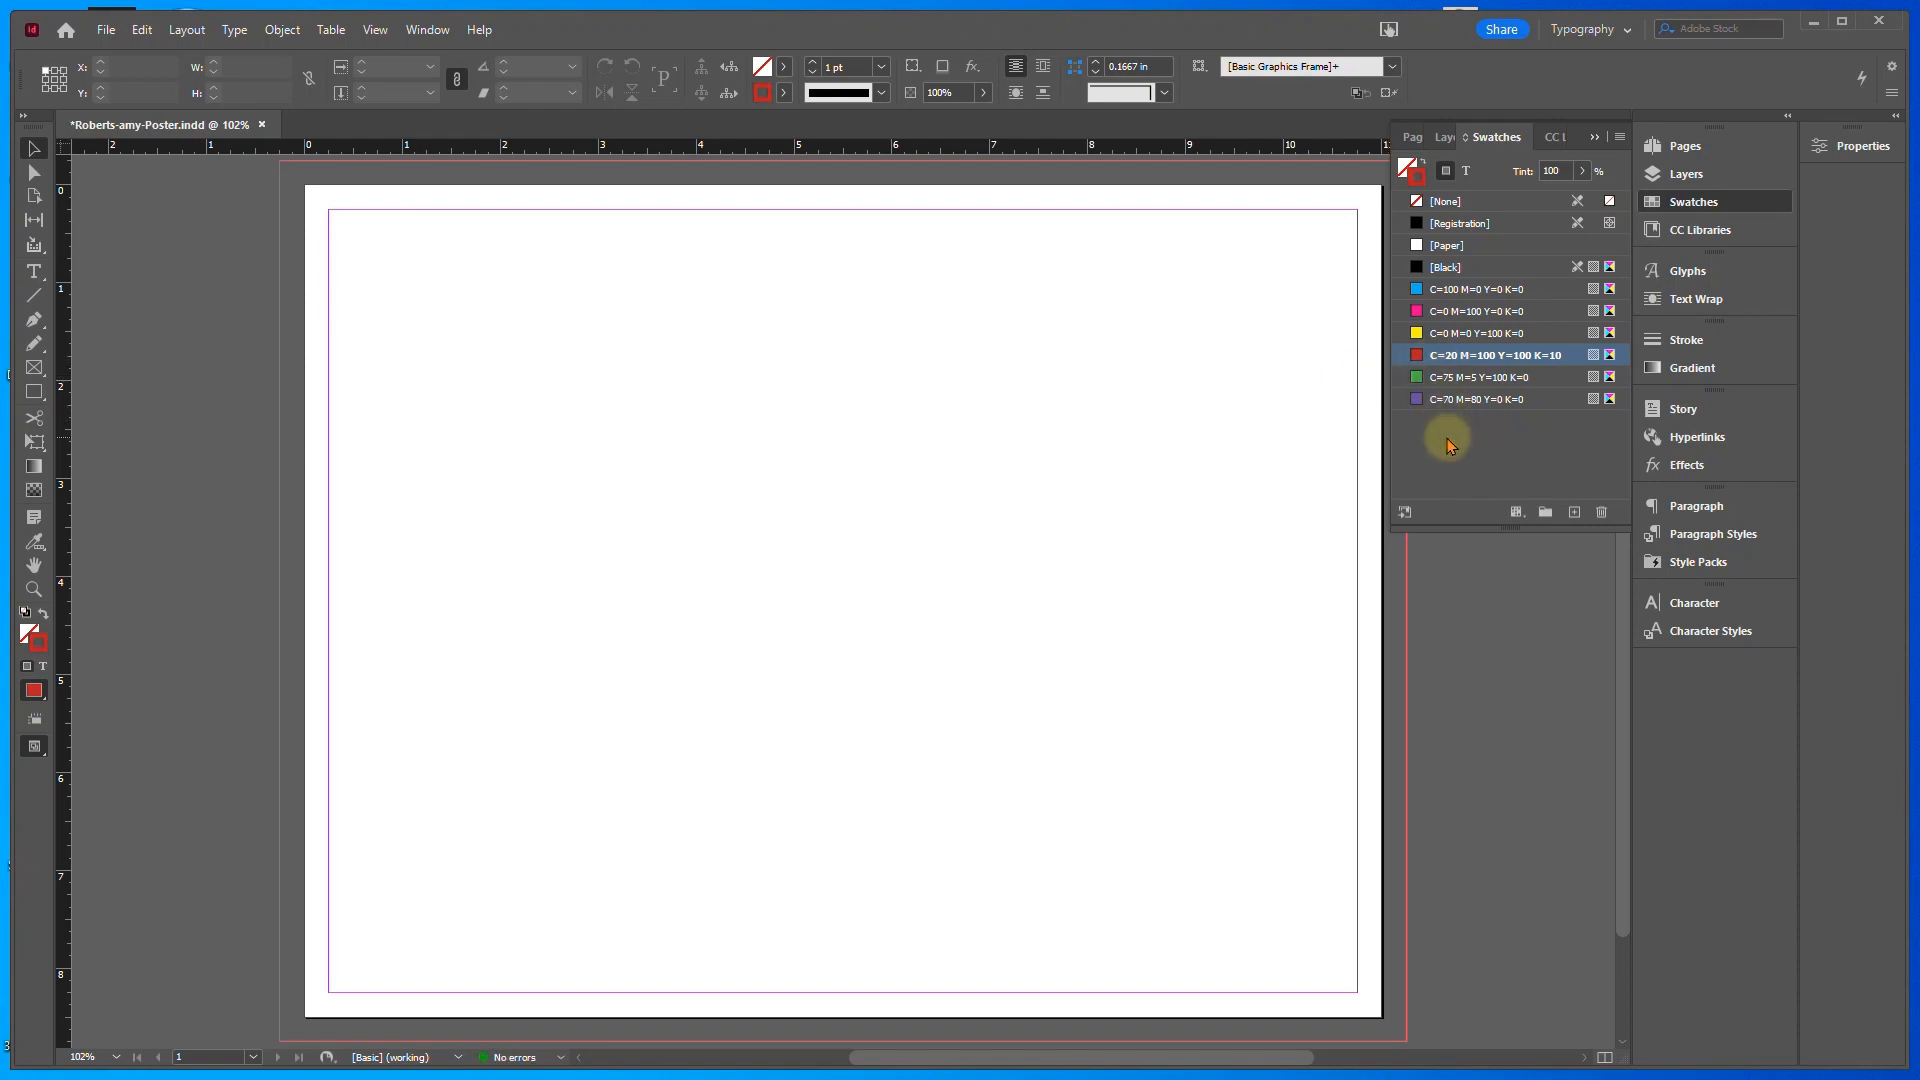
Create a new CMYK process color swatch with the values C=0 M=40 Y=0 K=100
click(1620, 142)
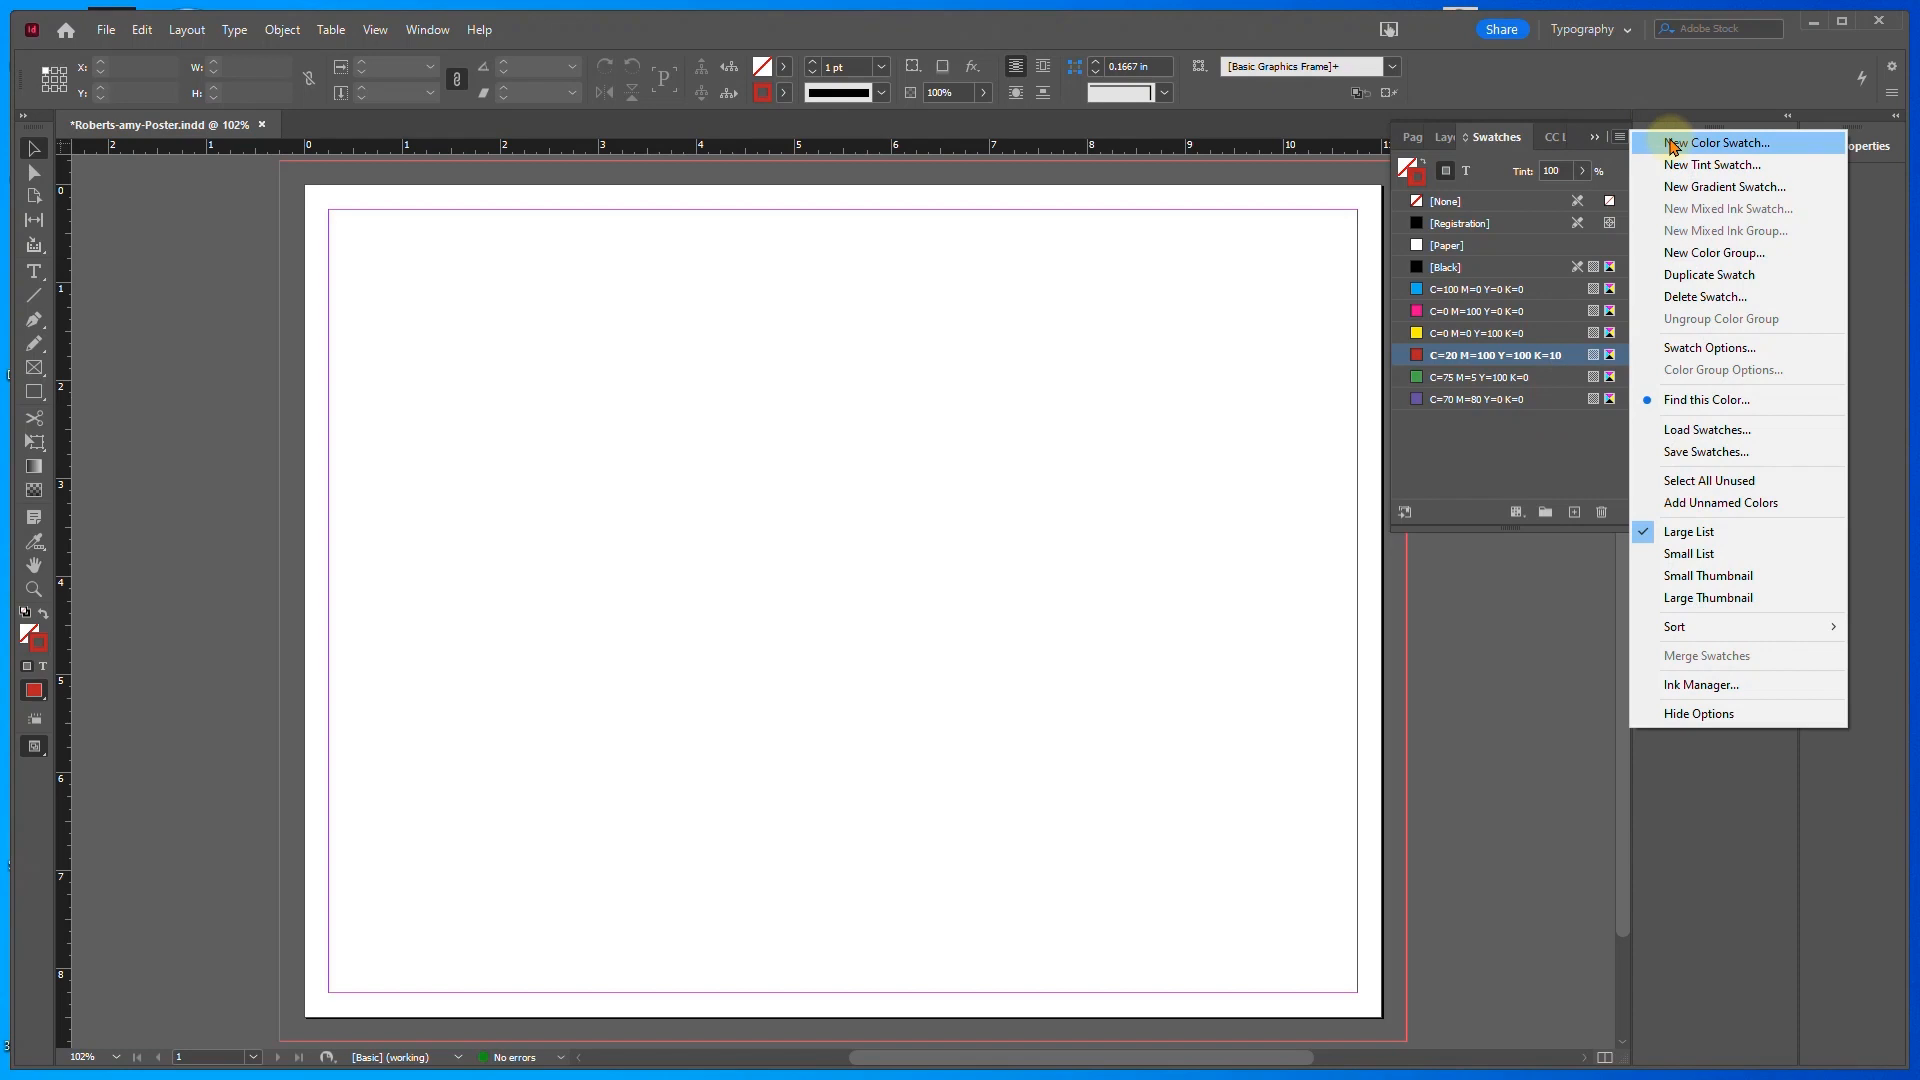
click(1671, 145)
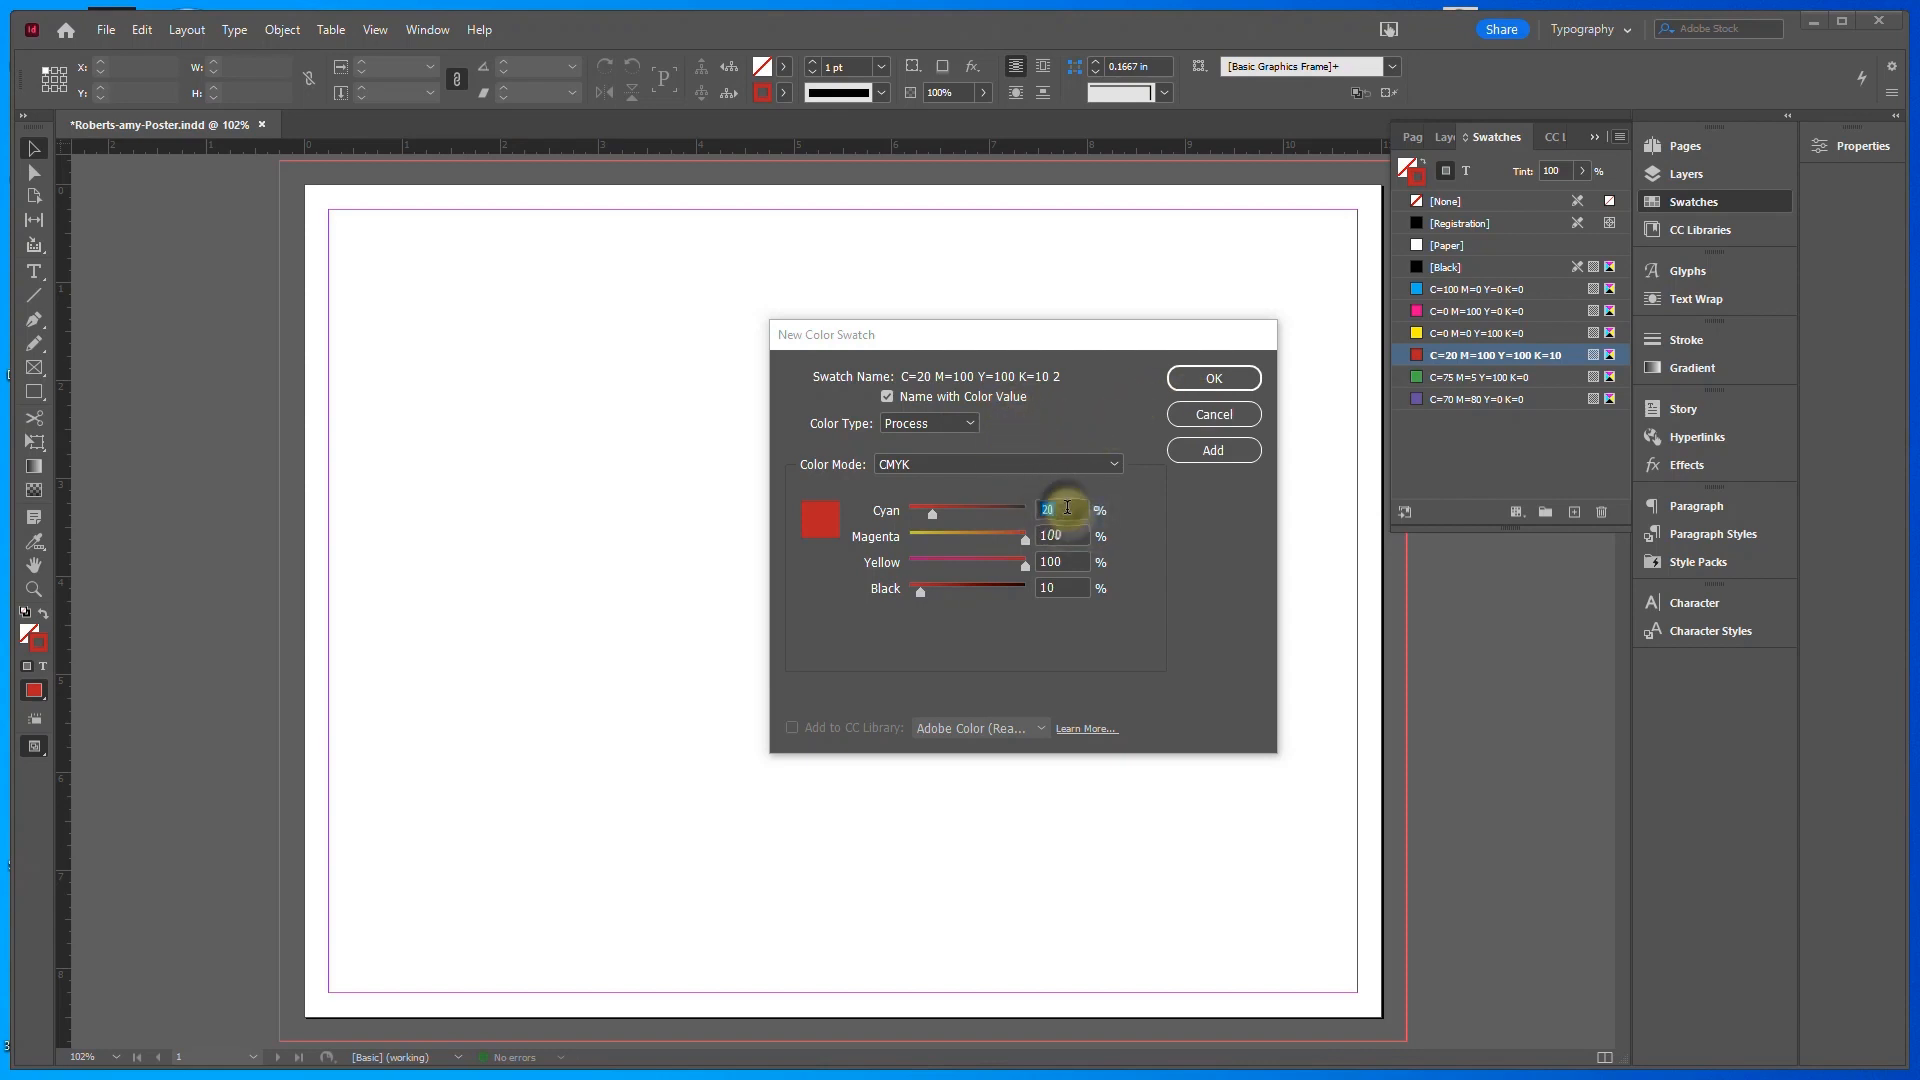
click(1058, 512)
text(0)
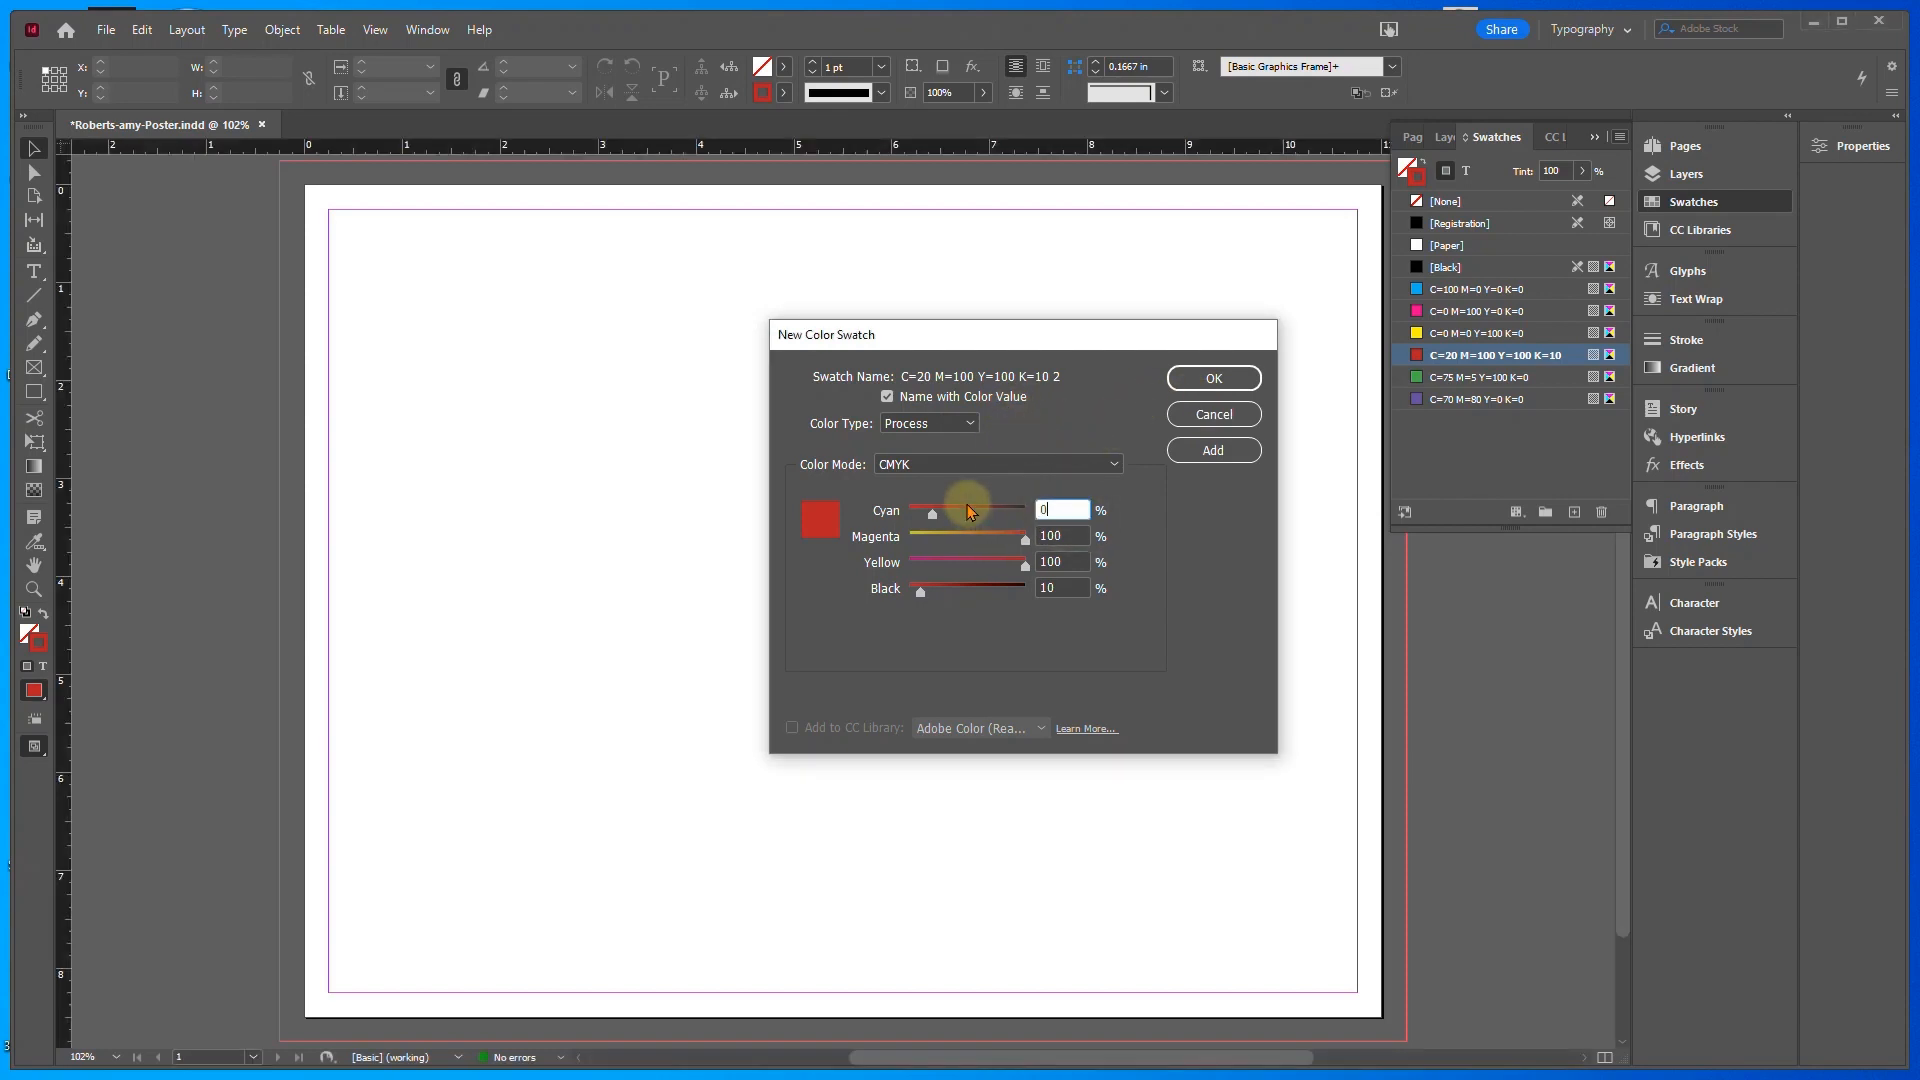
key(Tab)
text(4)
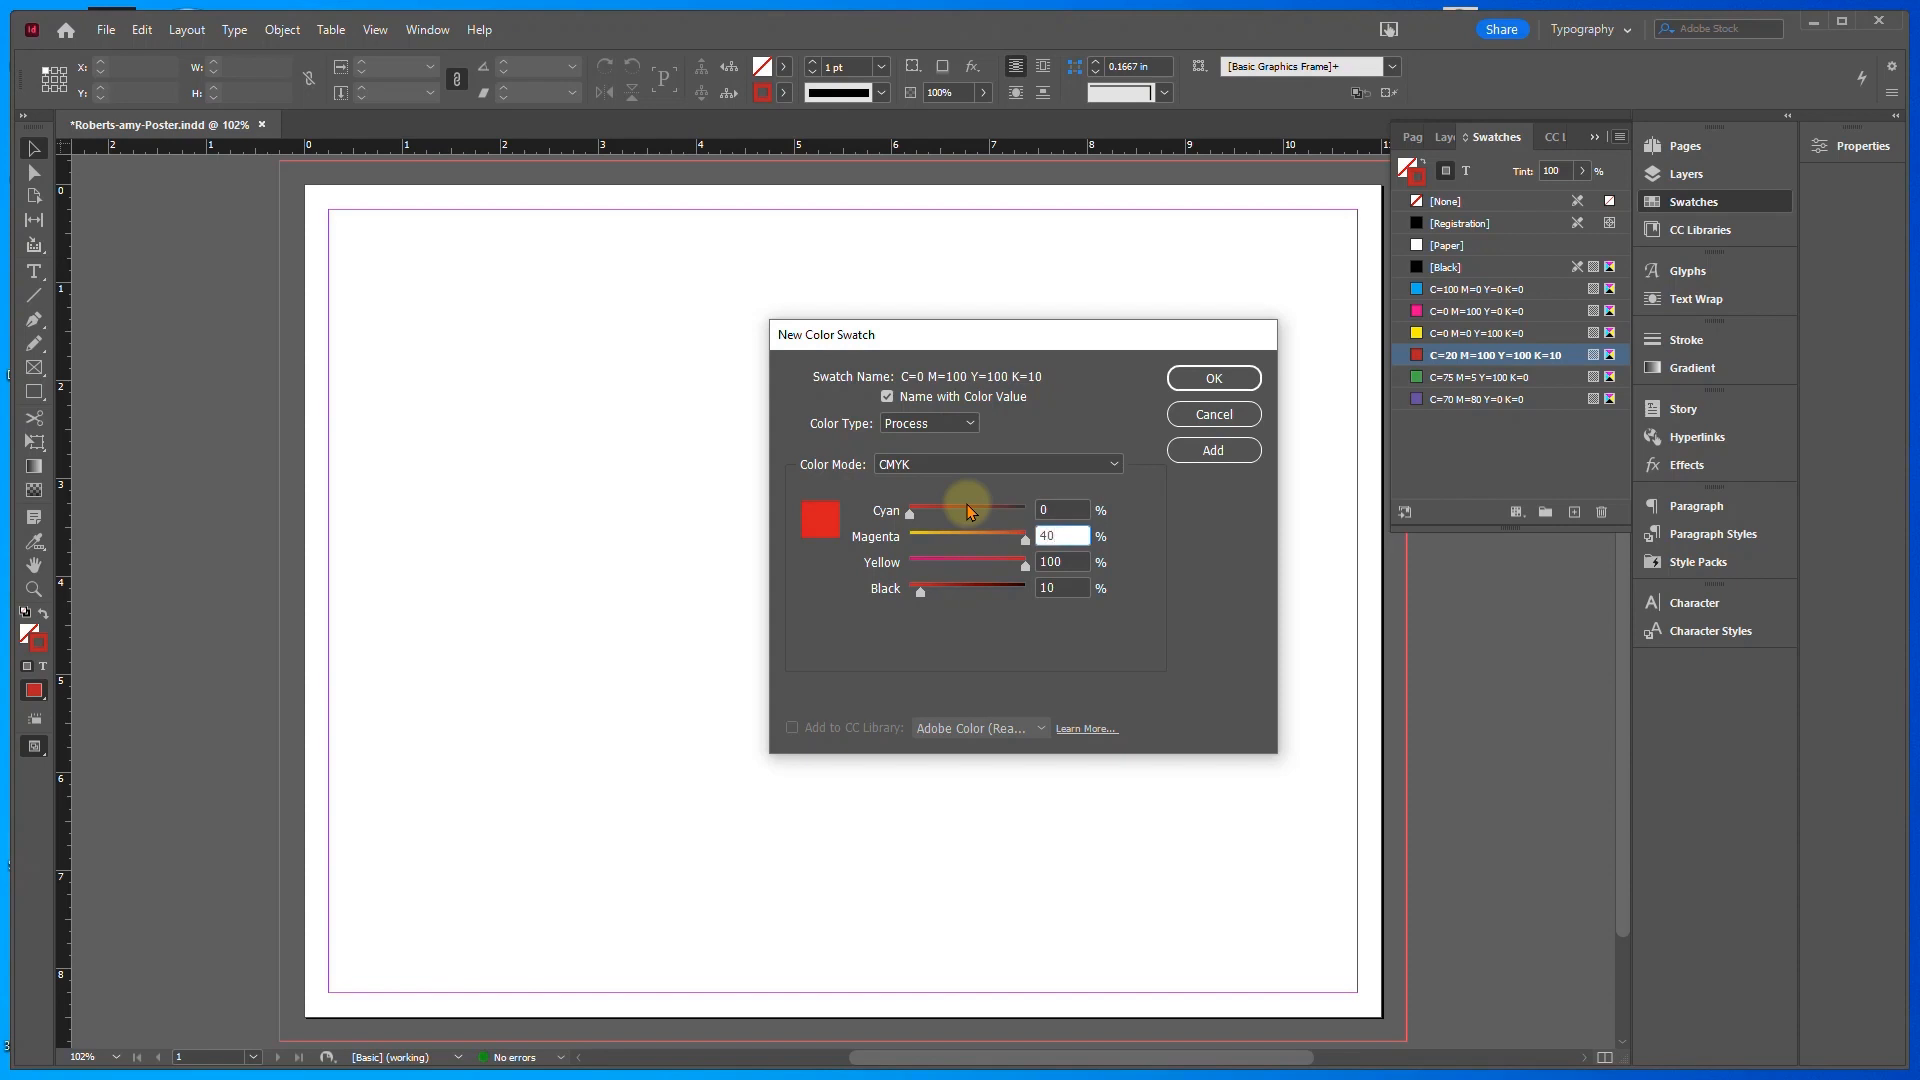
text(0)
key(Tab)
text(0)
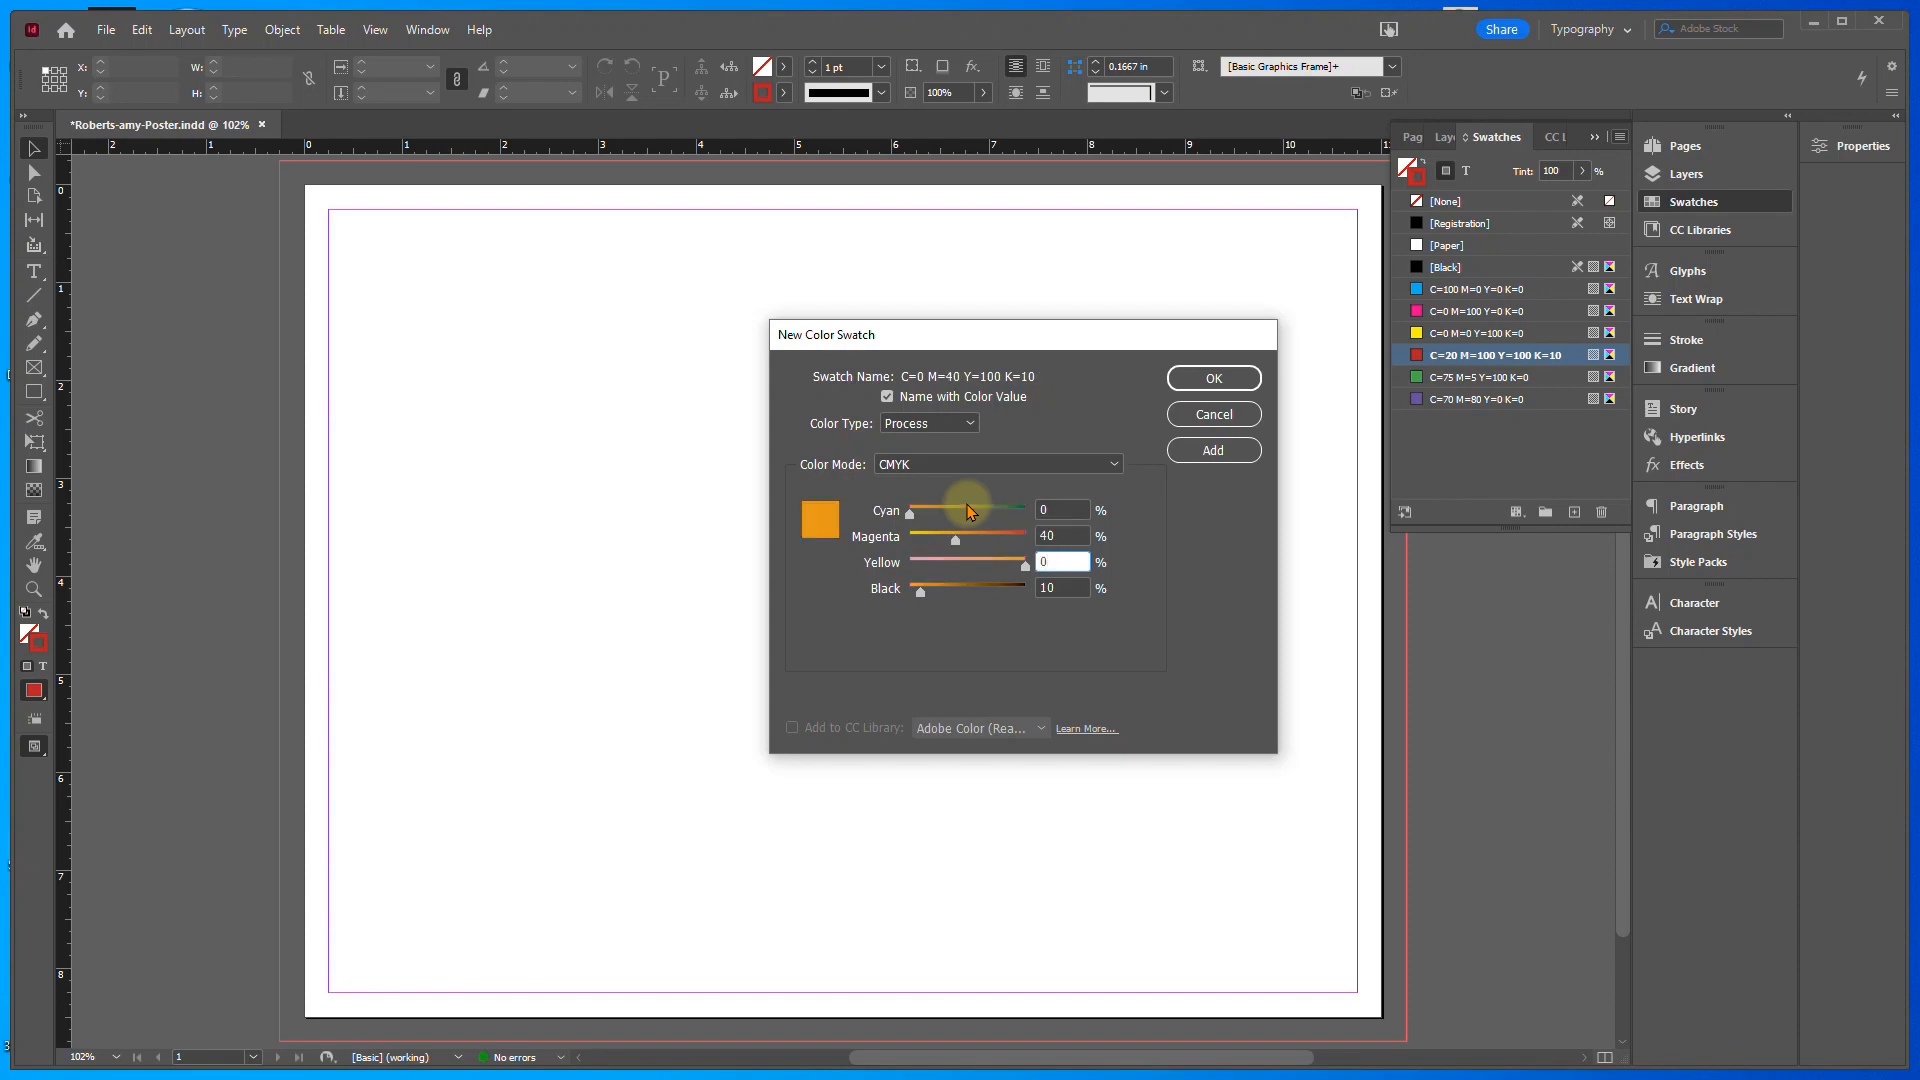
key(Tab)
text(10)
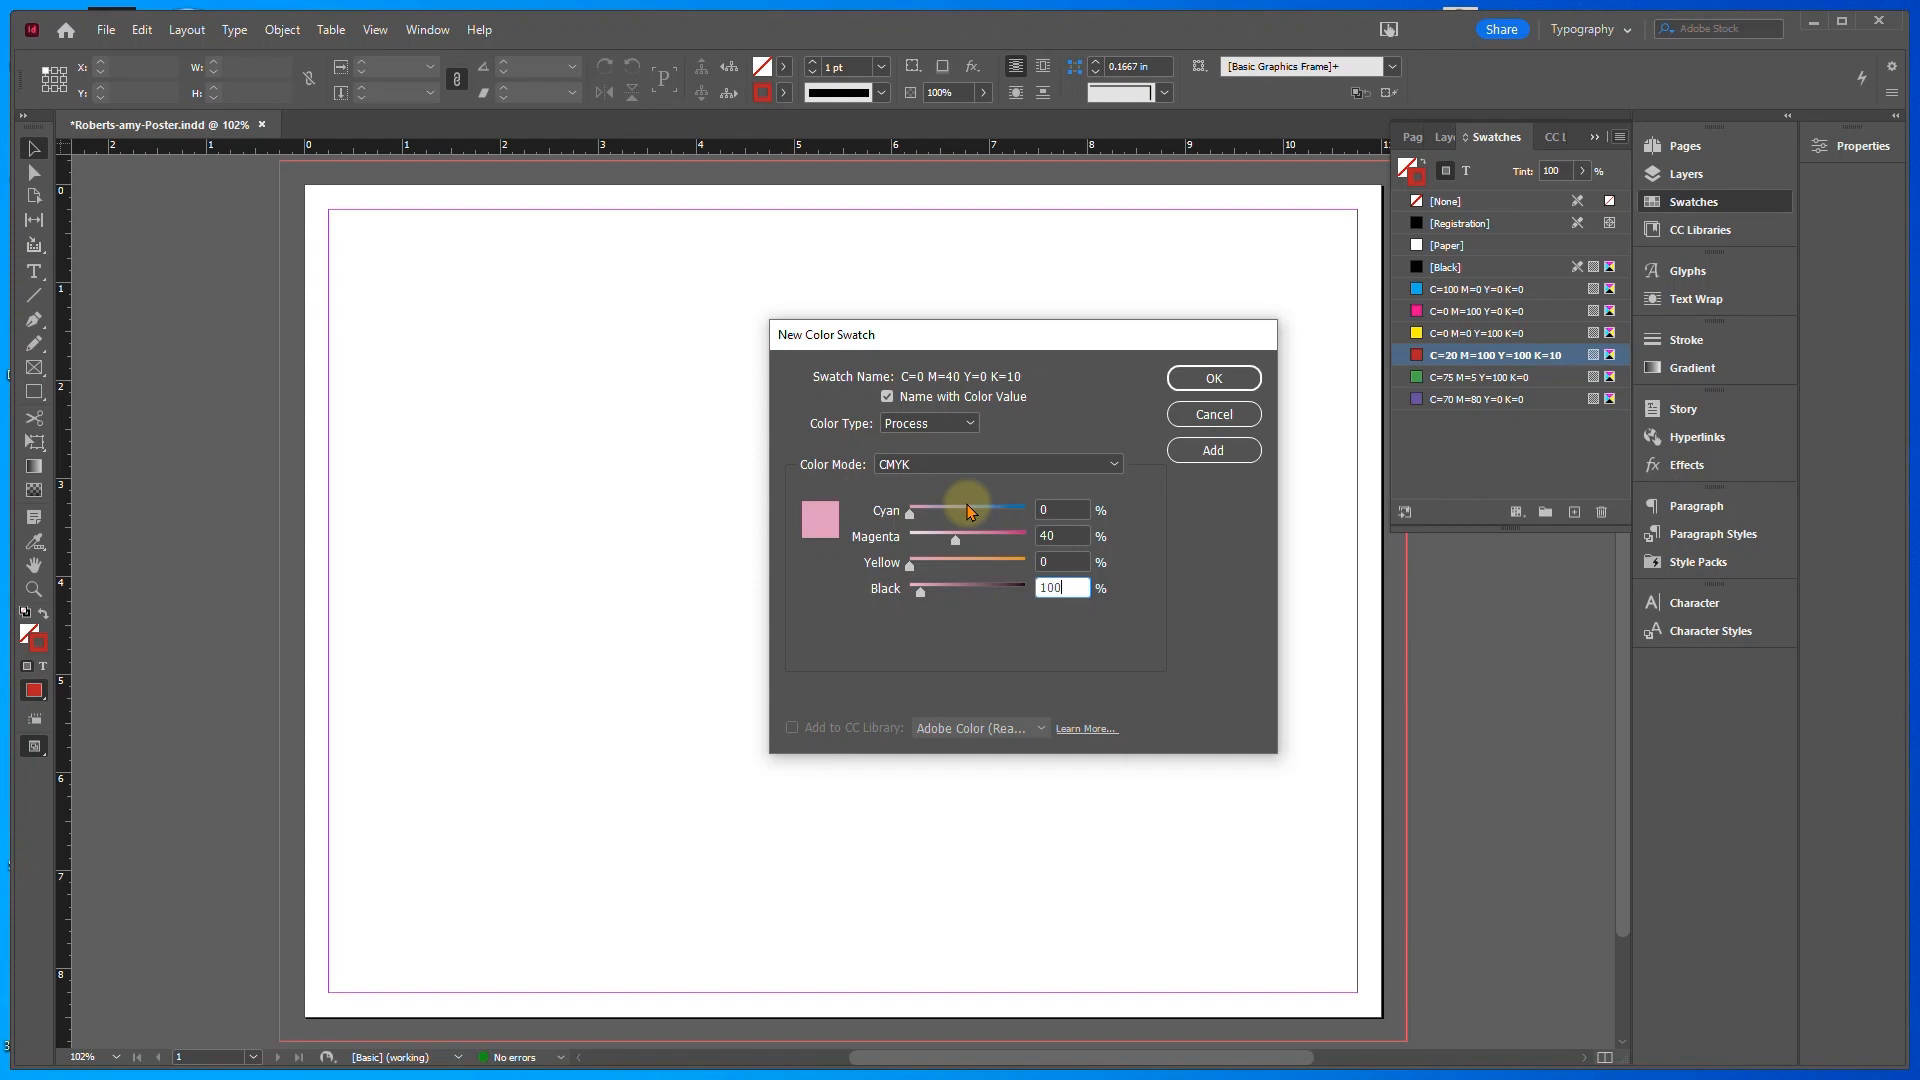
click(1214, 378)
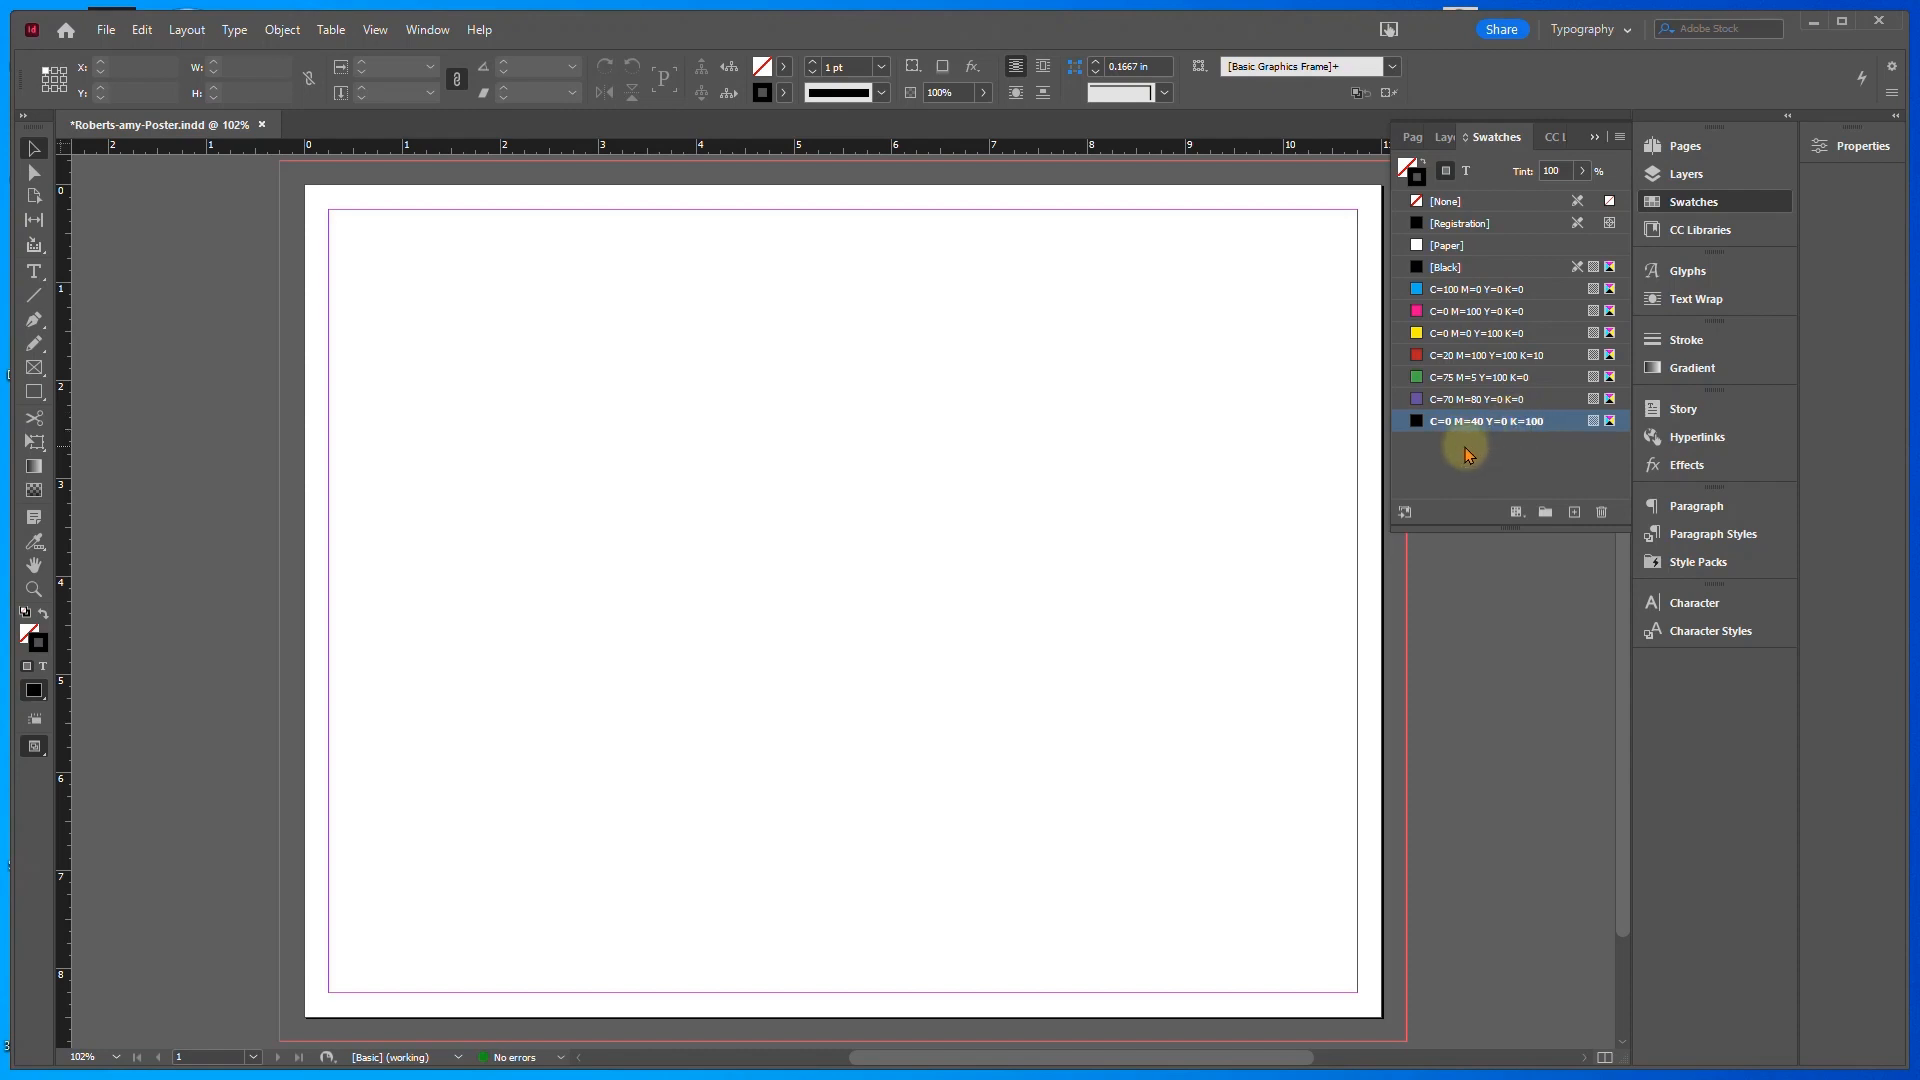
Create a new CMYK process swatch with C=0 M=15 Y=50 K=0 and delete the green swatch
click(1619, 137)
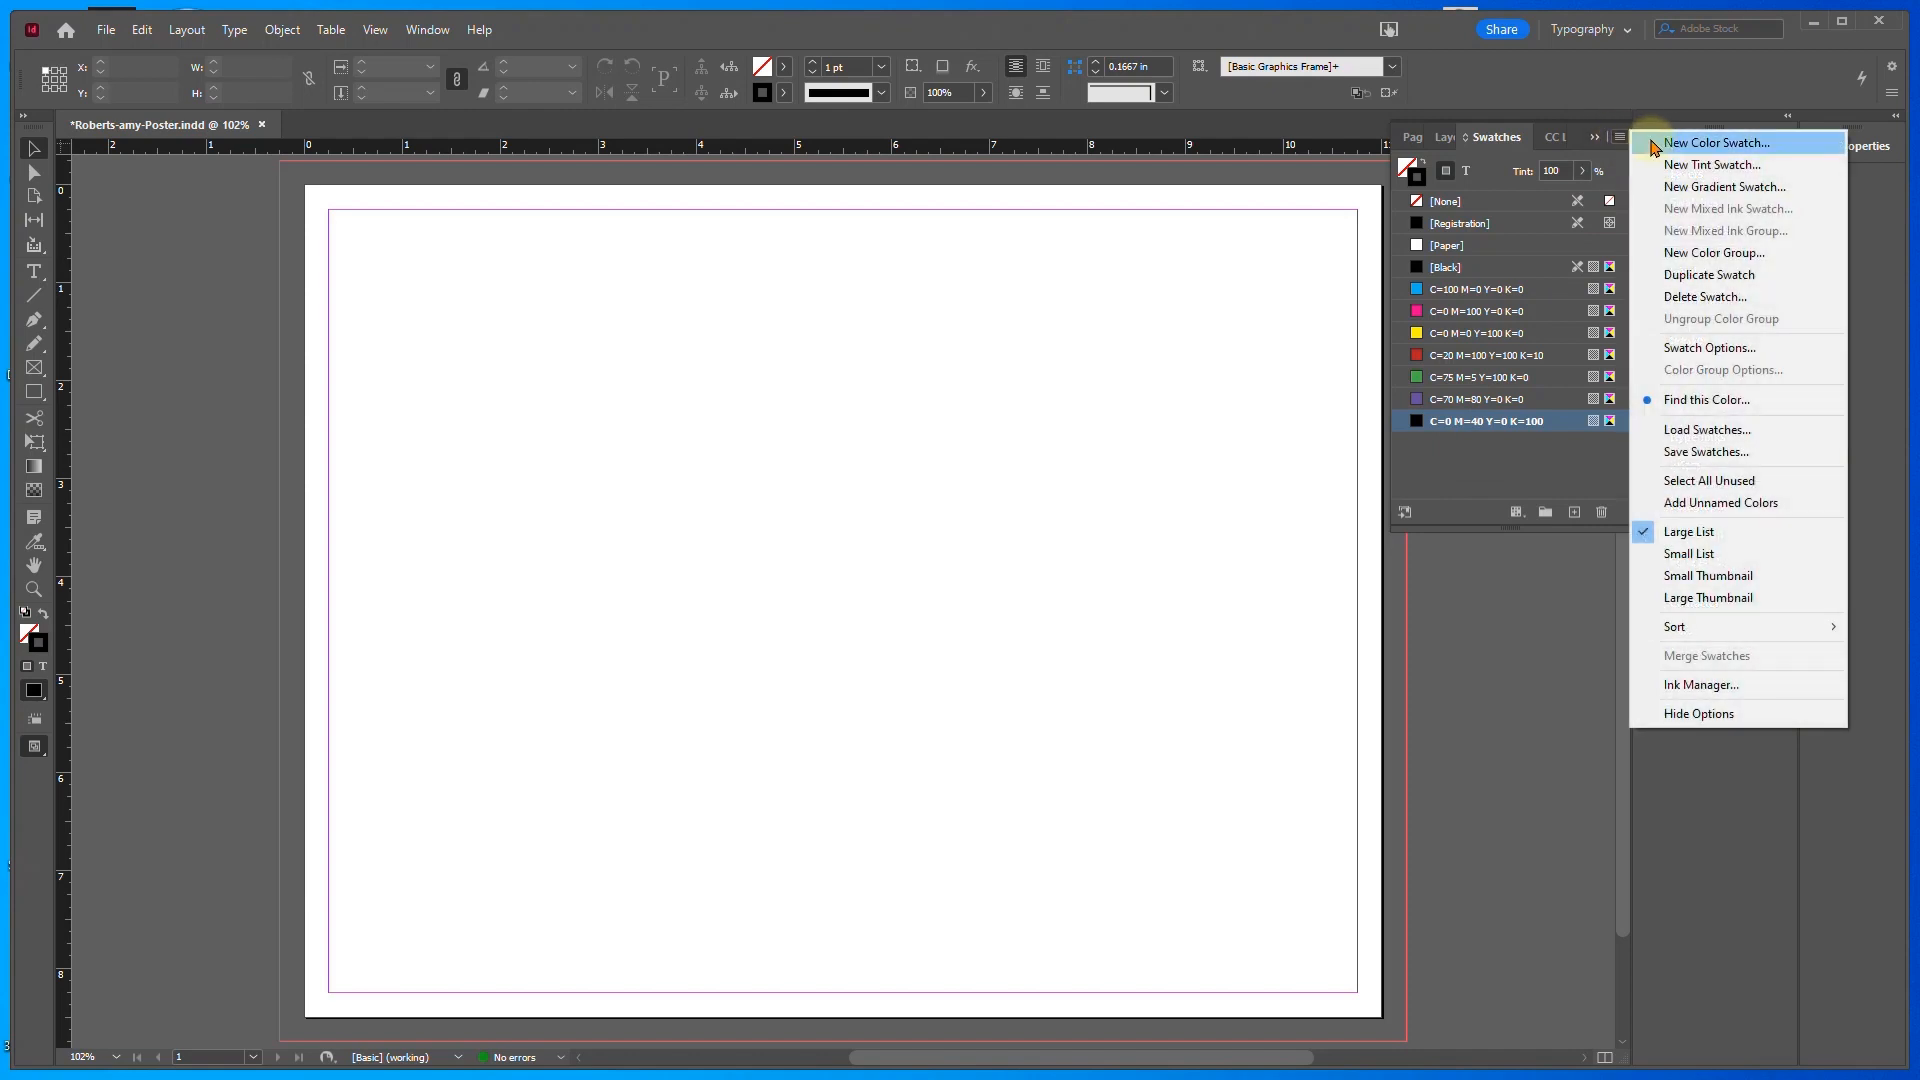
click(1654, 145)
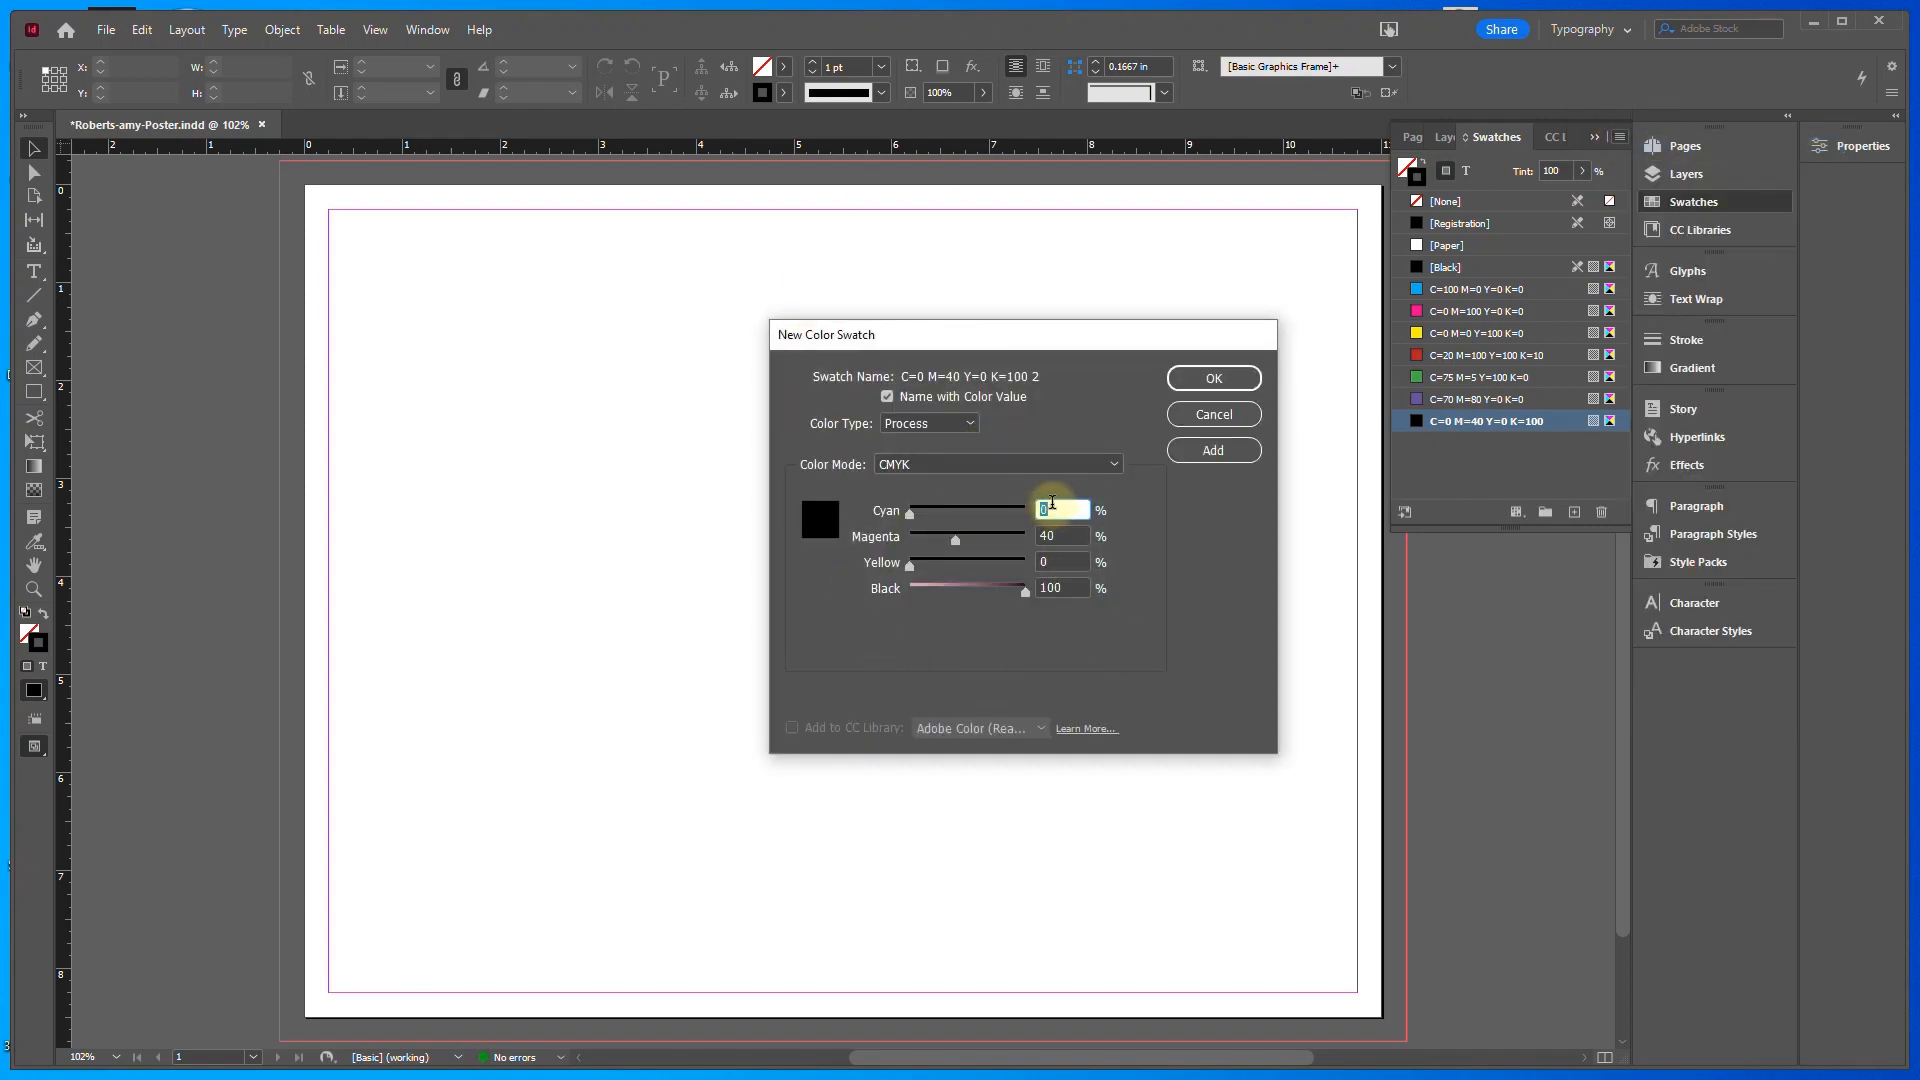
key(Tab)
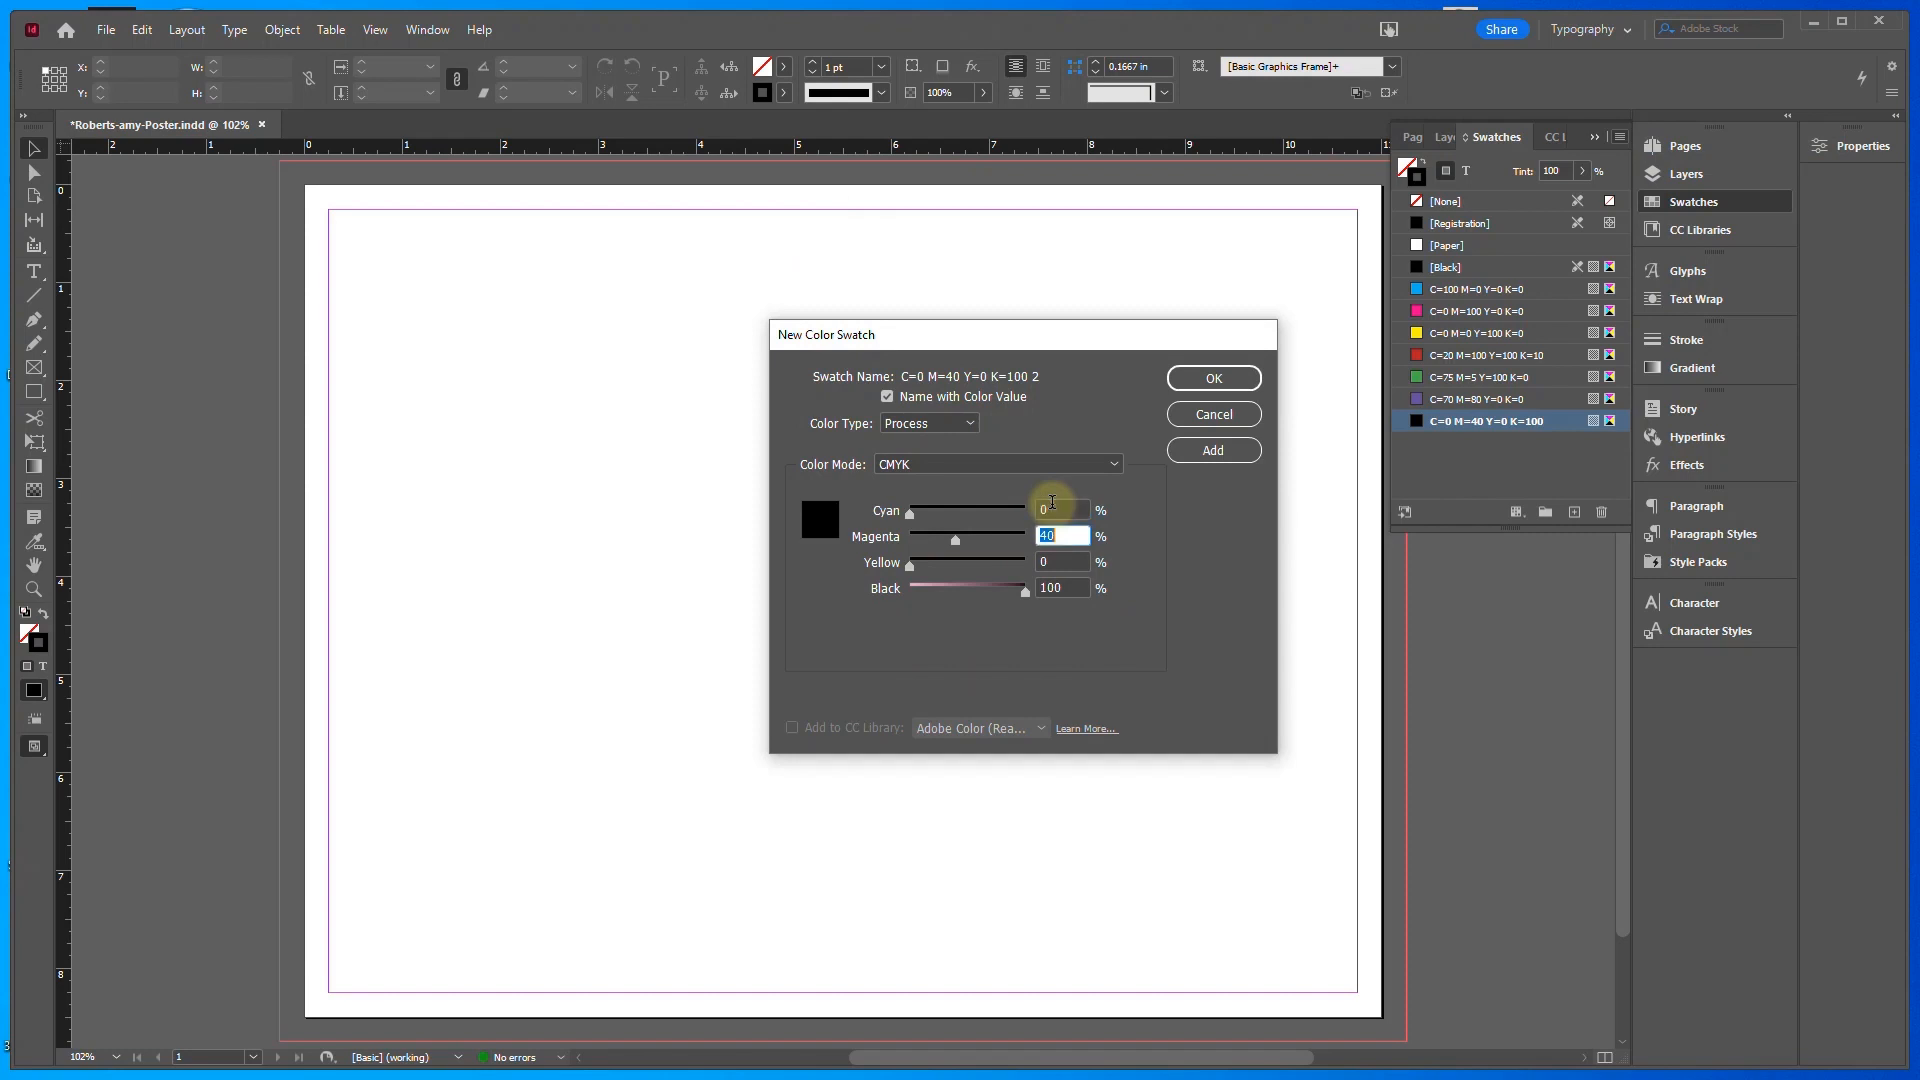
text(15)
key(Tab)
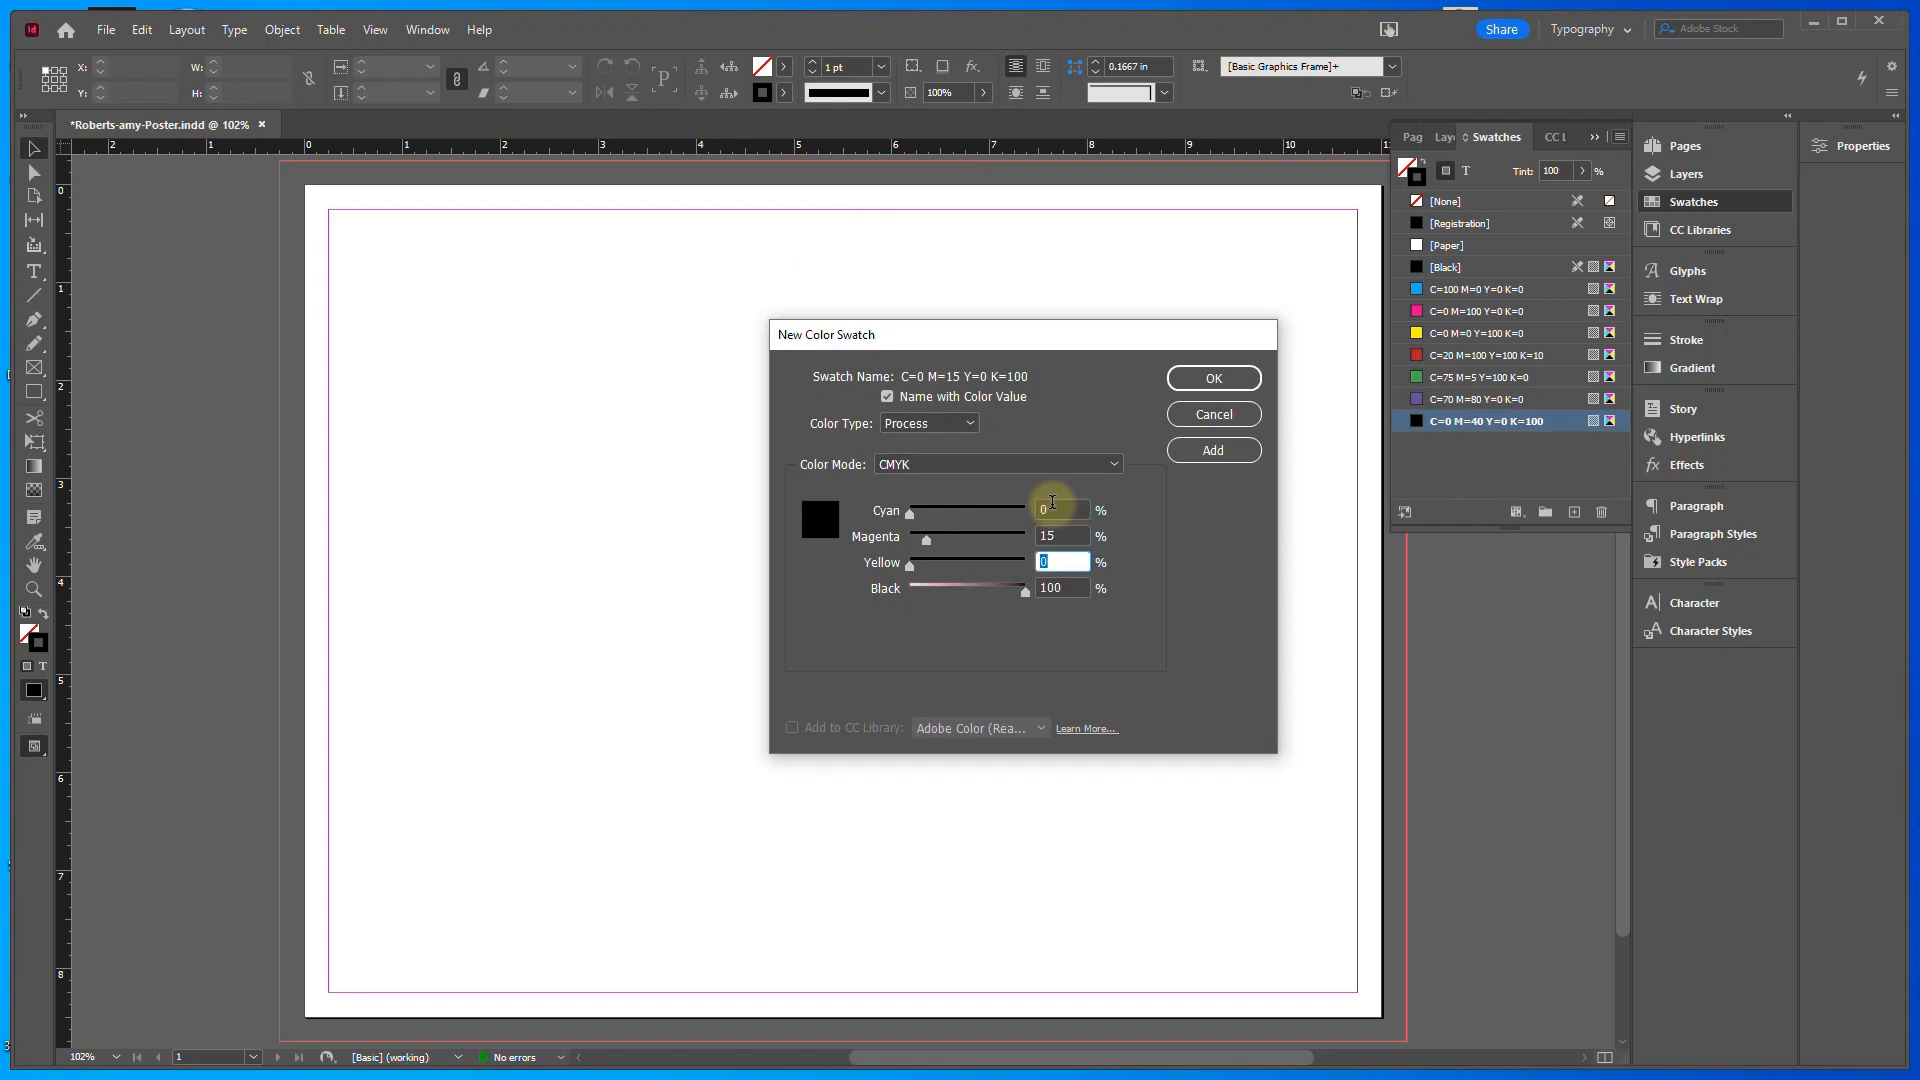
text(50)
key(Tab)
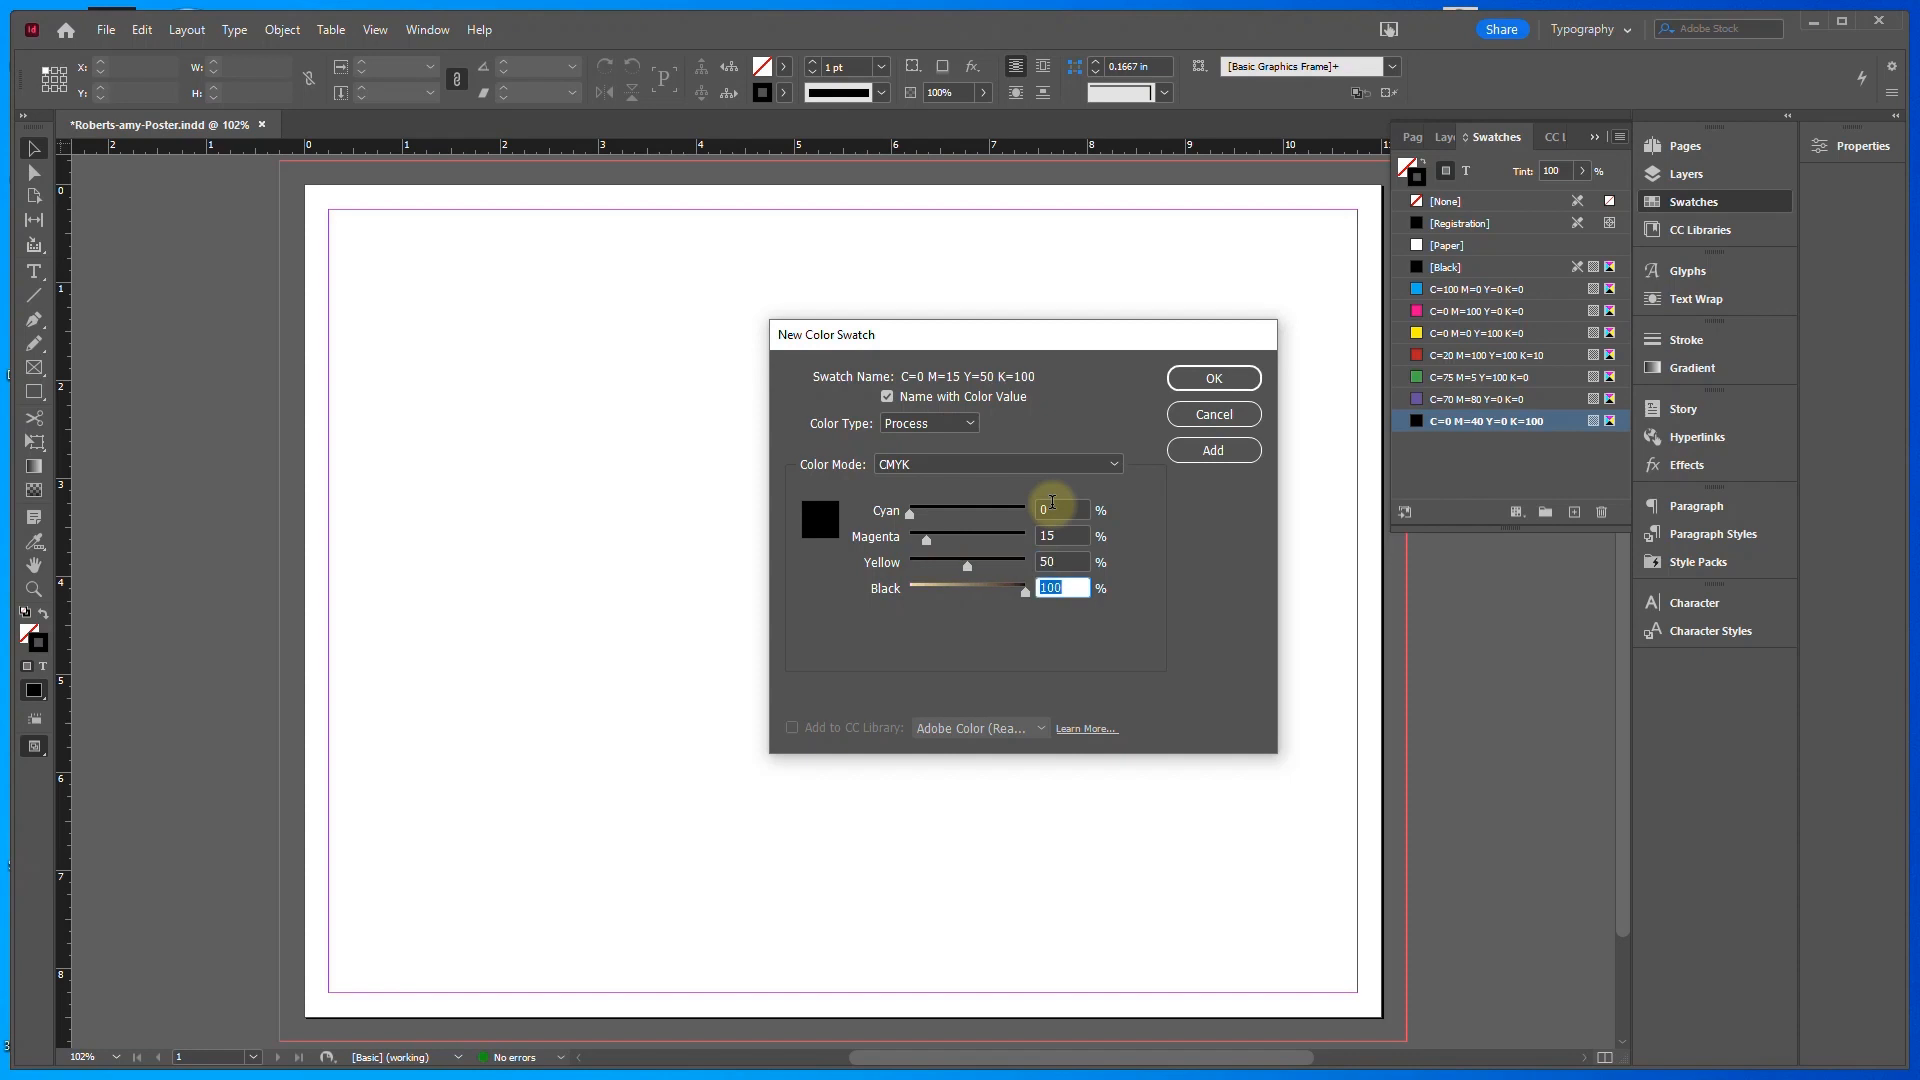
text(0)
click(1214, 379)
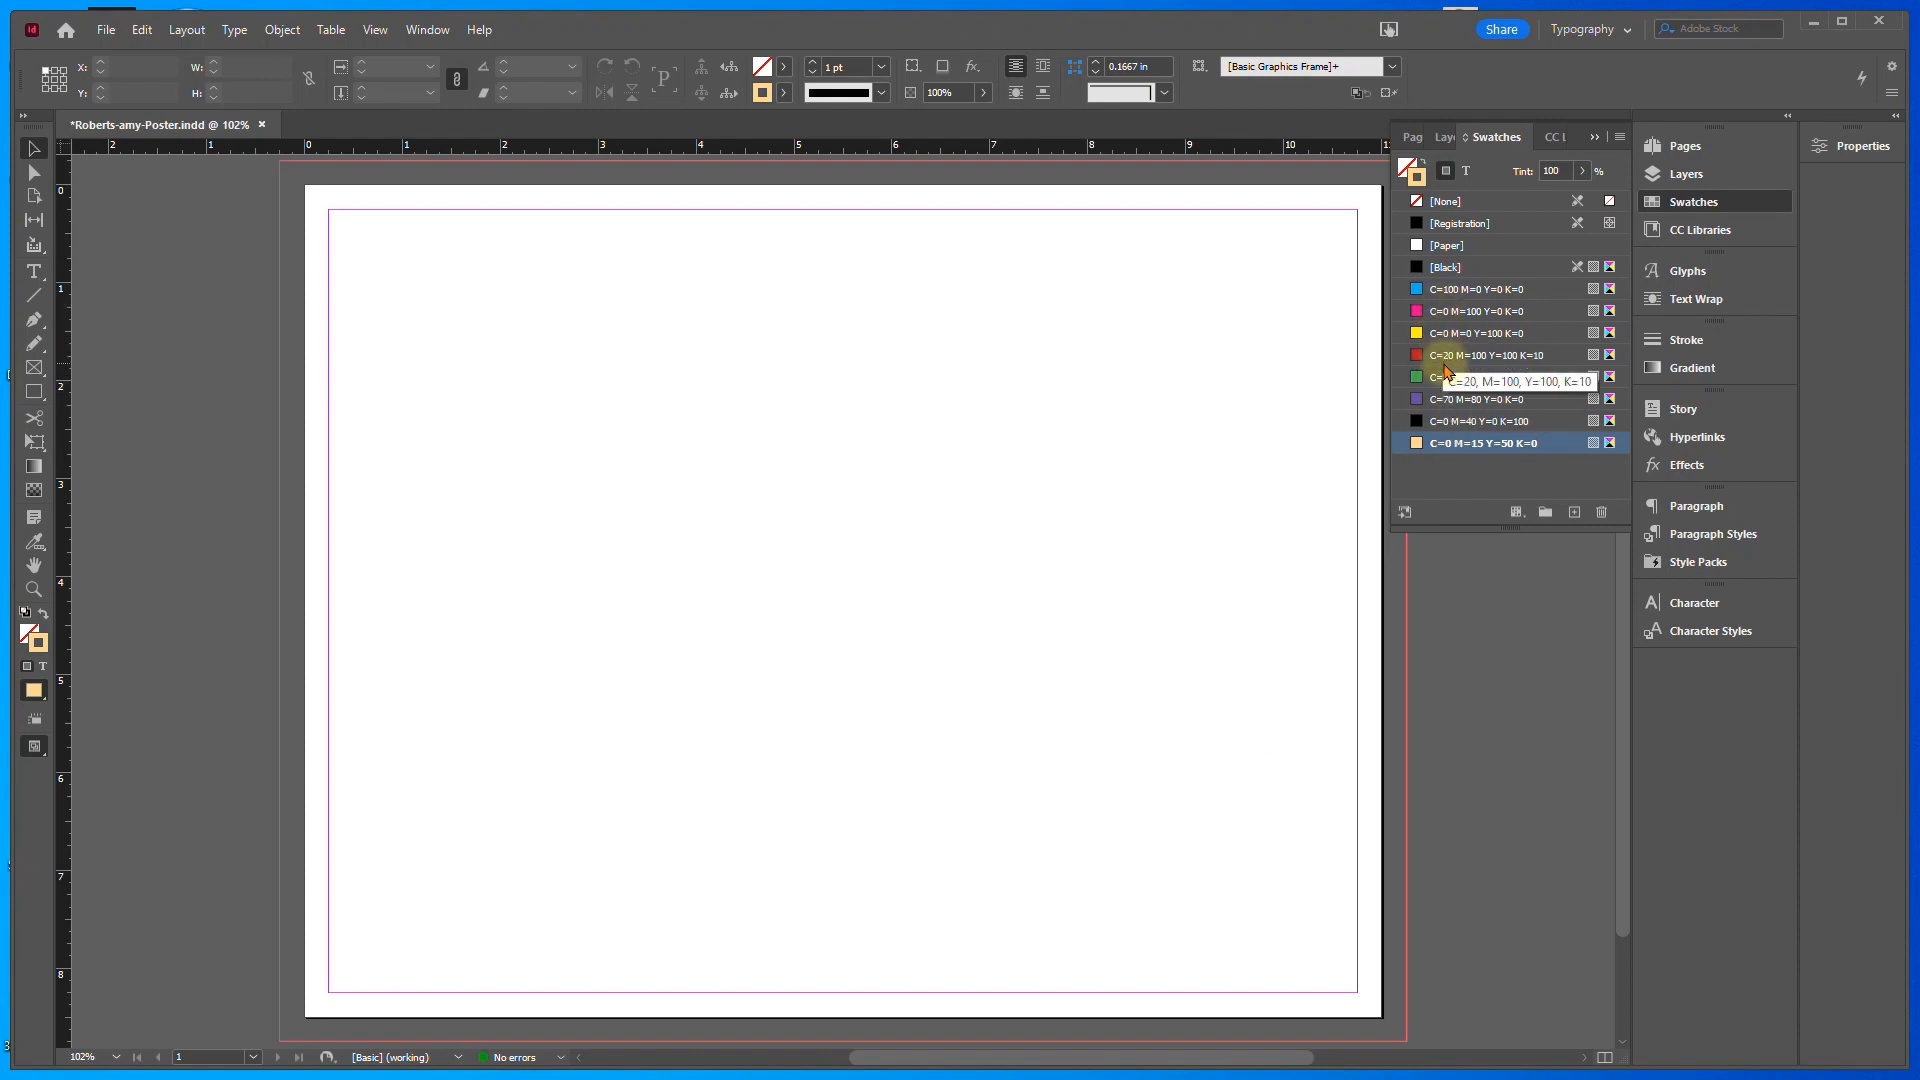
click(1416, 384)
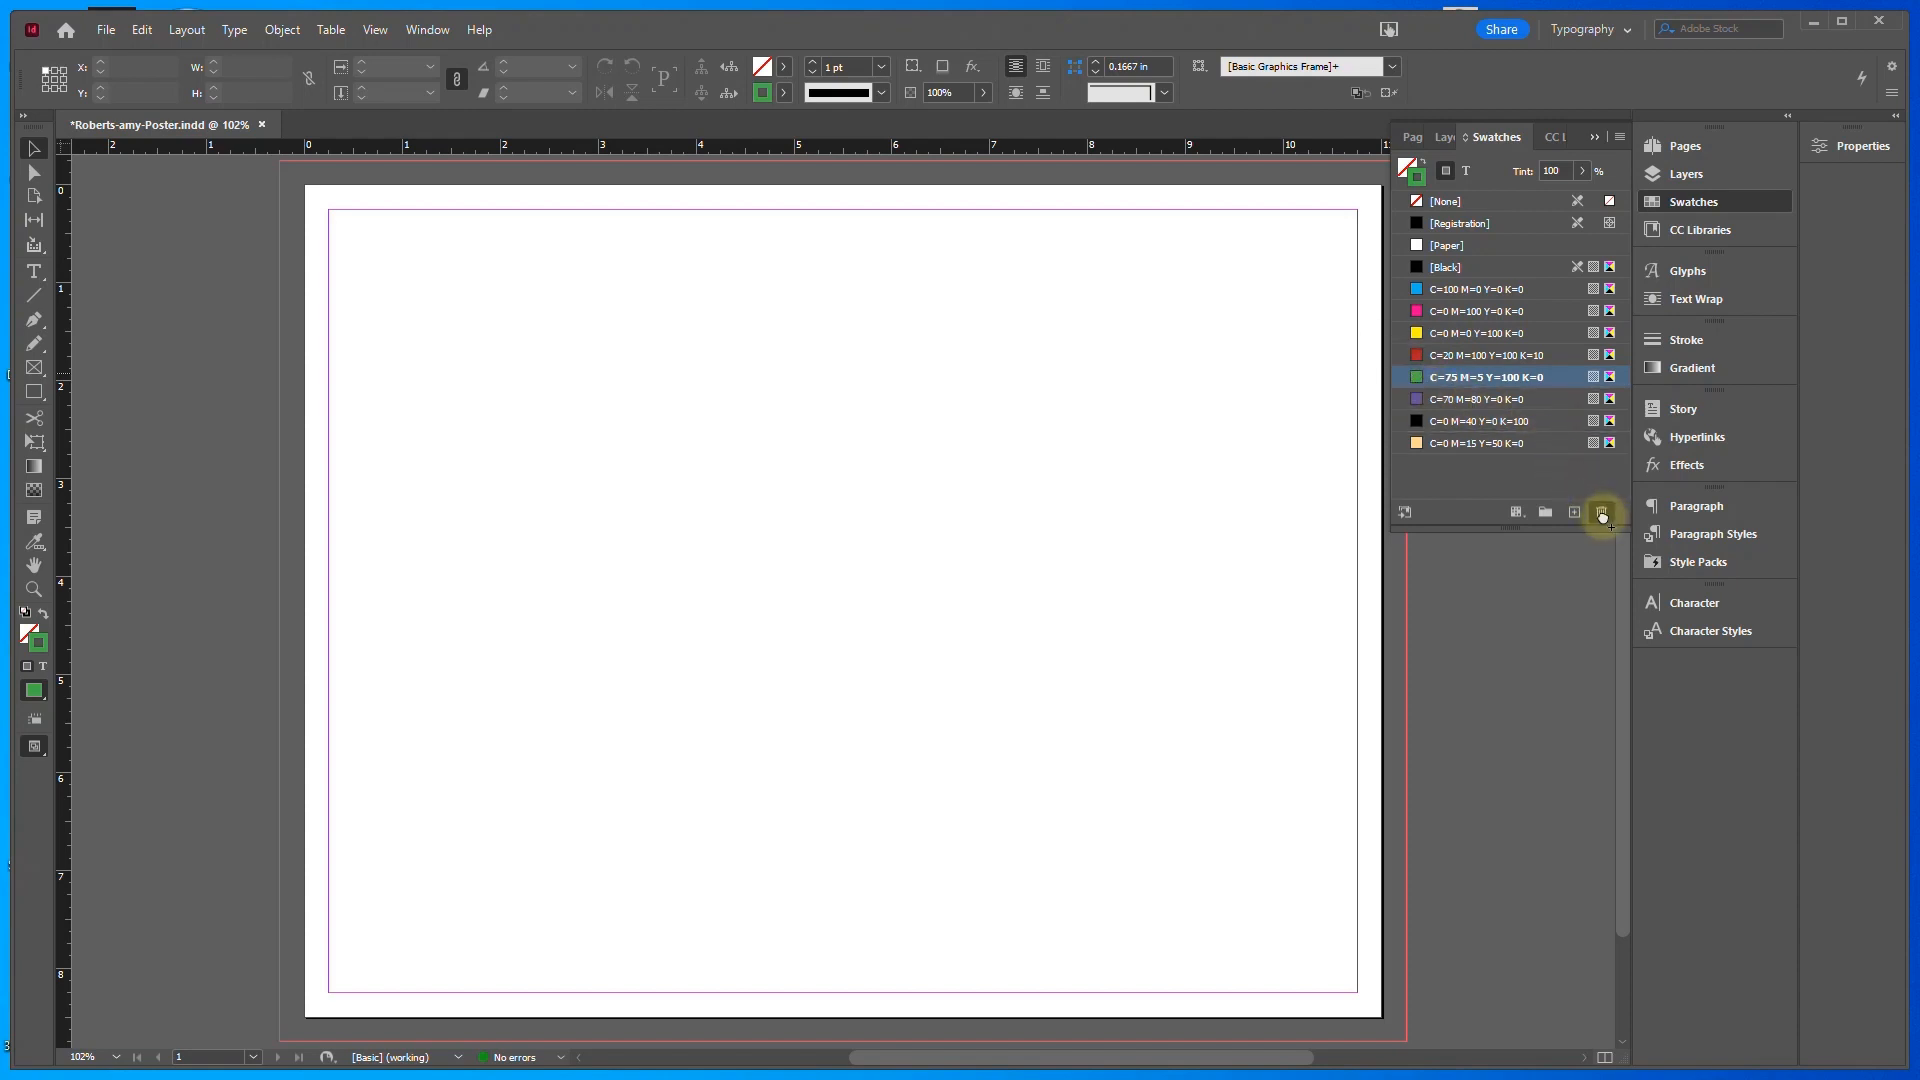
click(1602, 513)
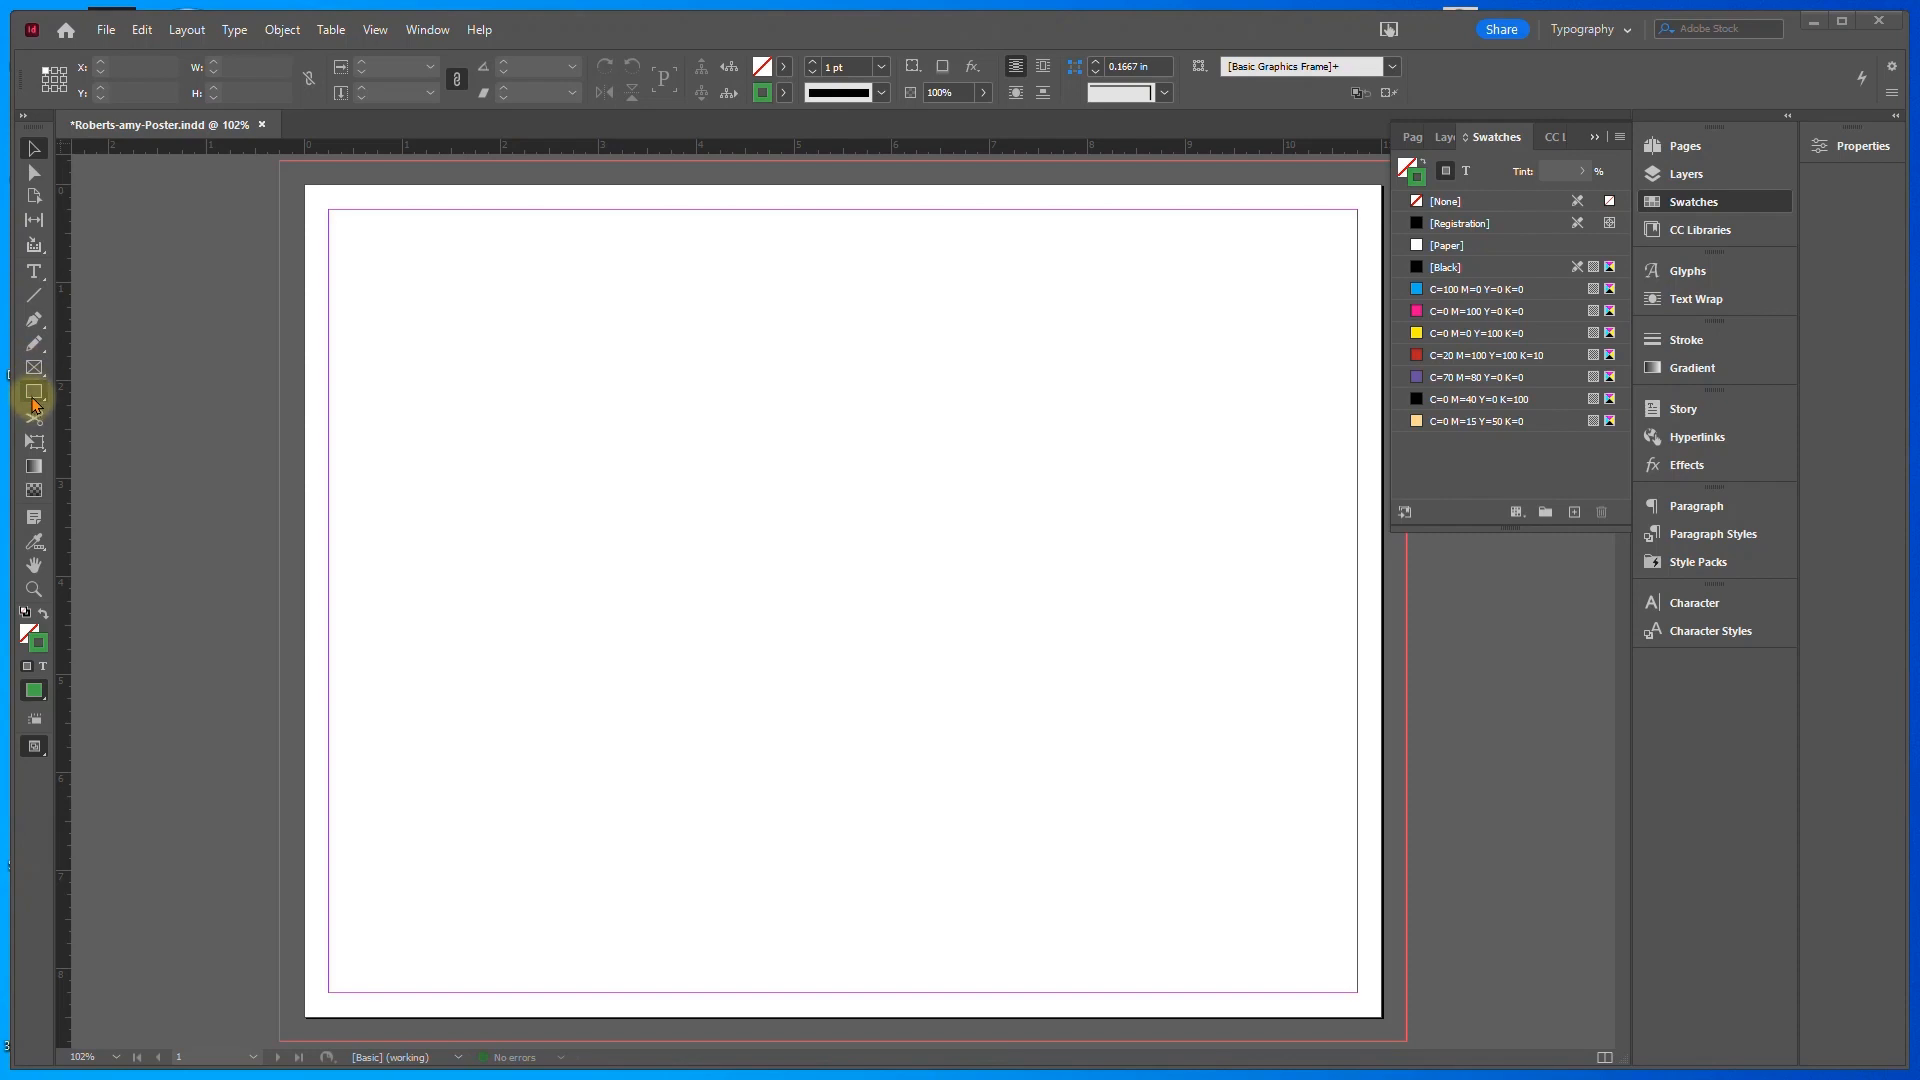
With the Rectangle tool, set the fill to the C=0 M=40 Y=0 K=100 swatch and the stroke to None
click(32, 396)
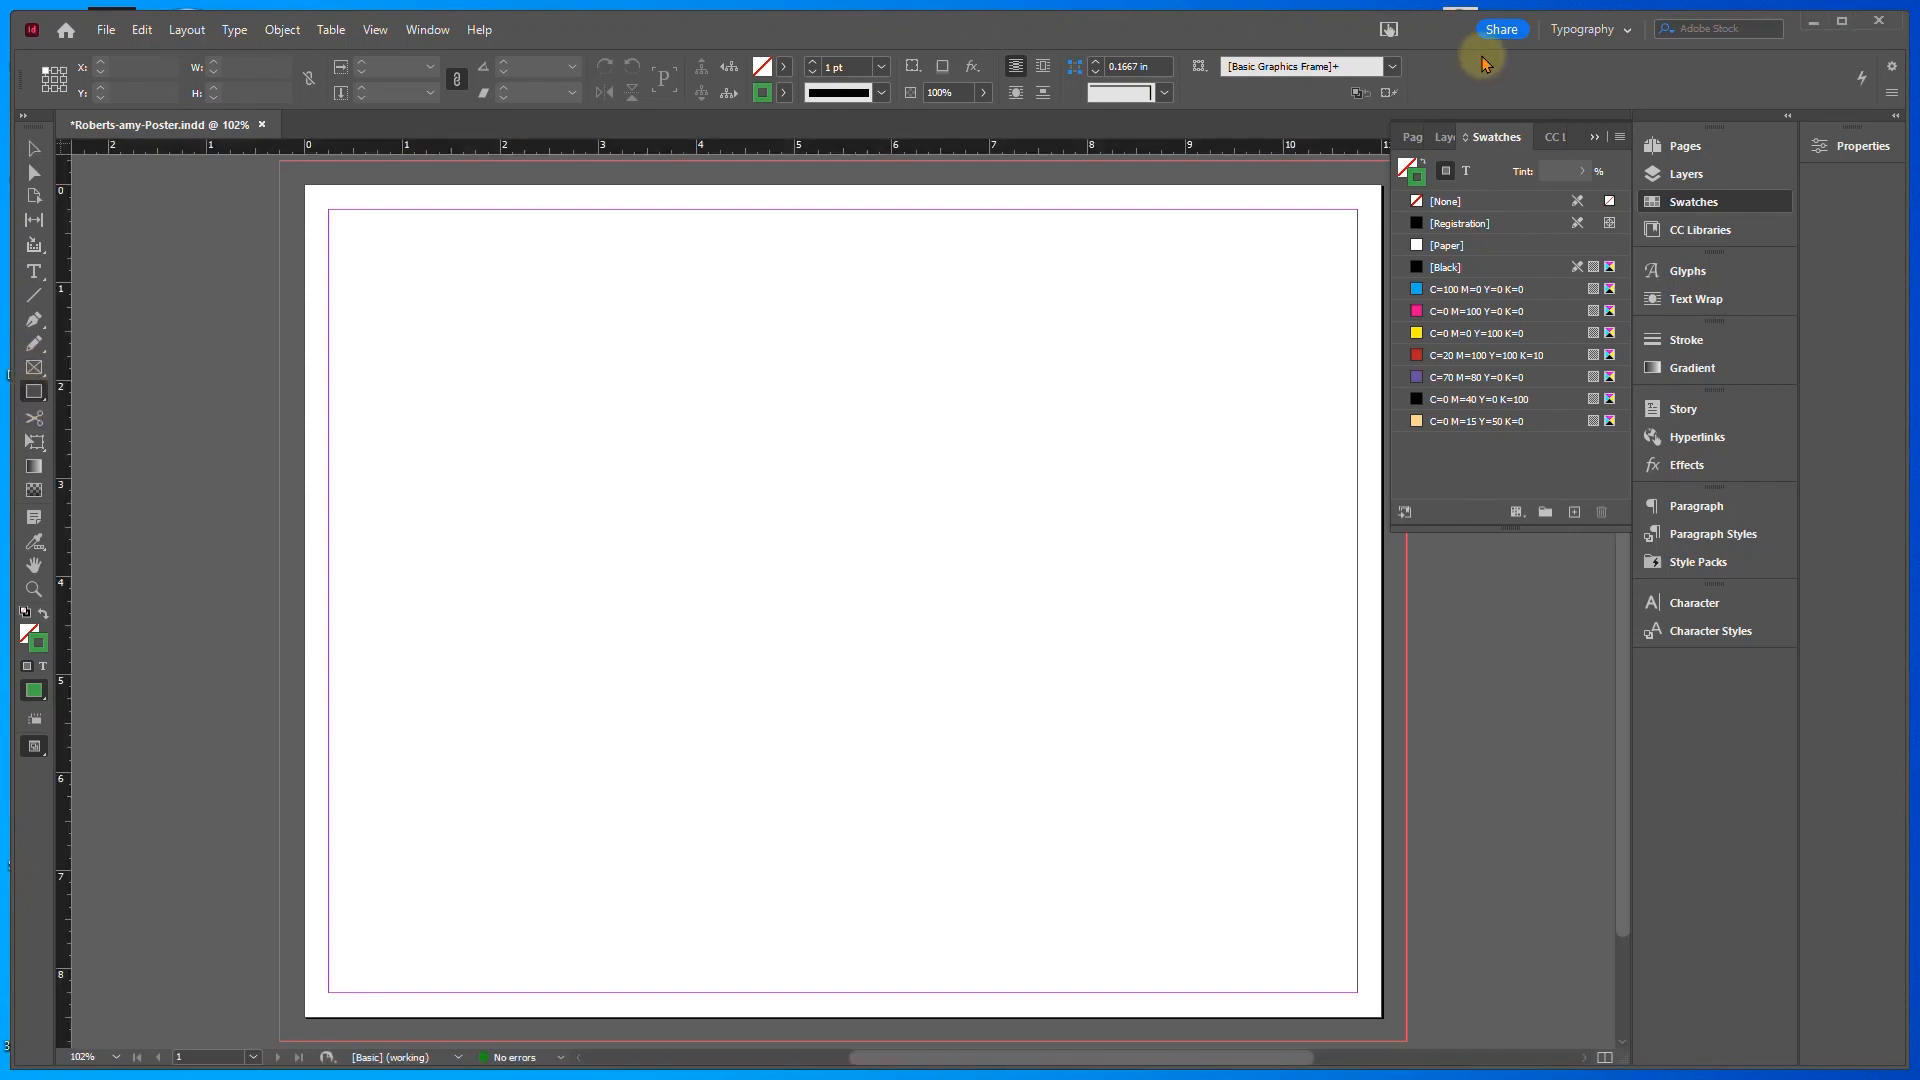
click(1406, 169)
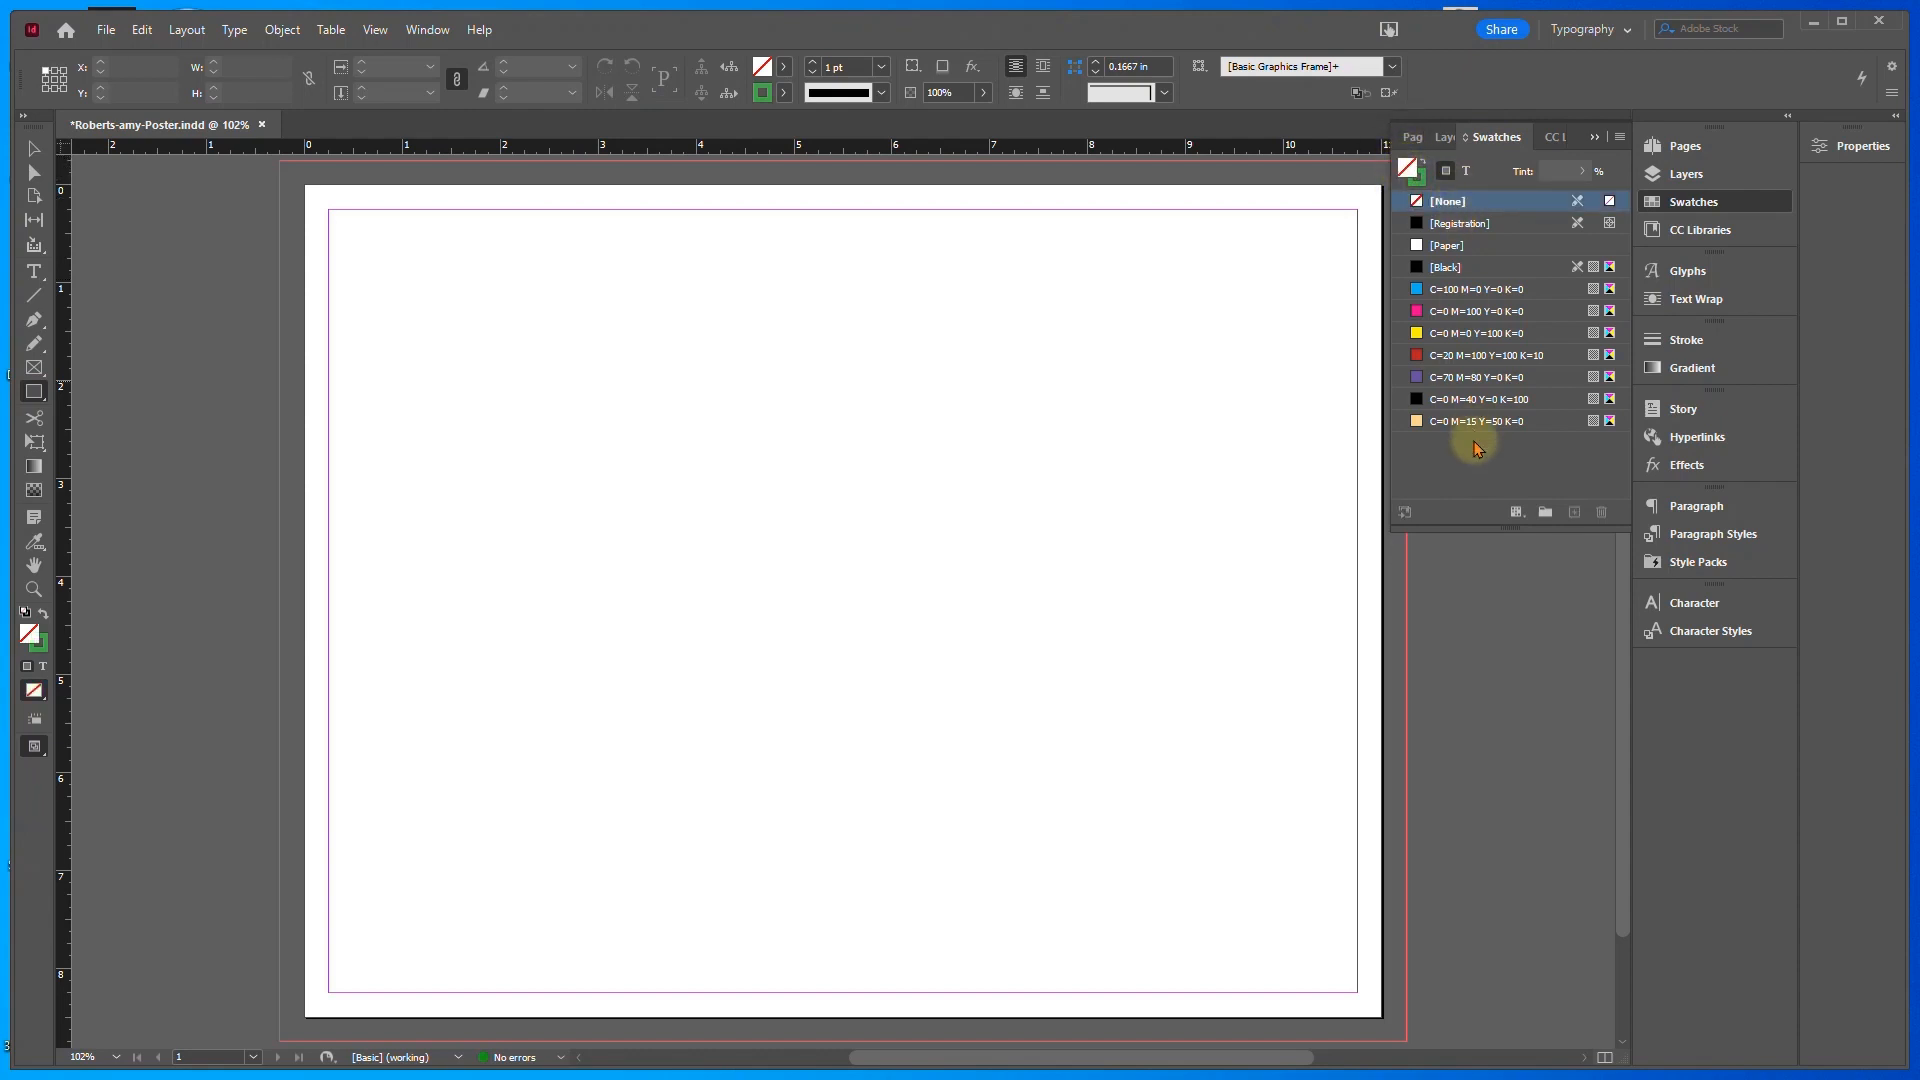
click(1424, 186)
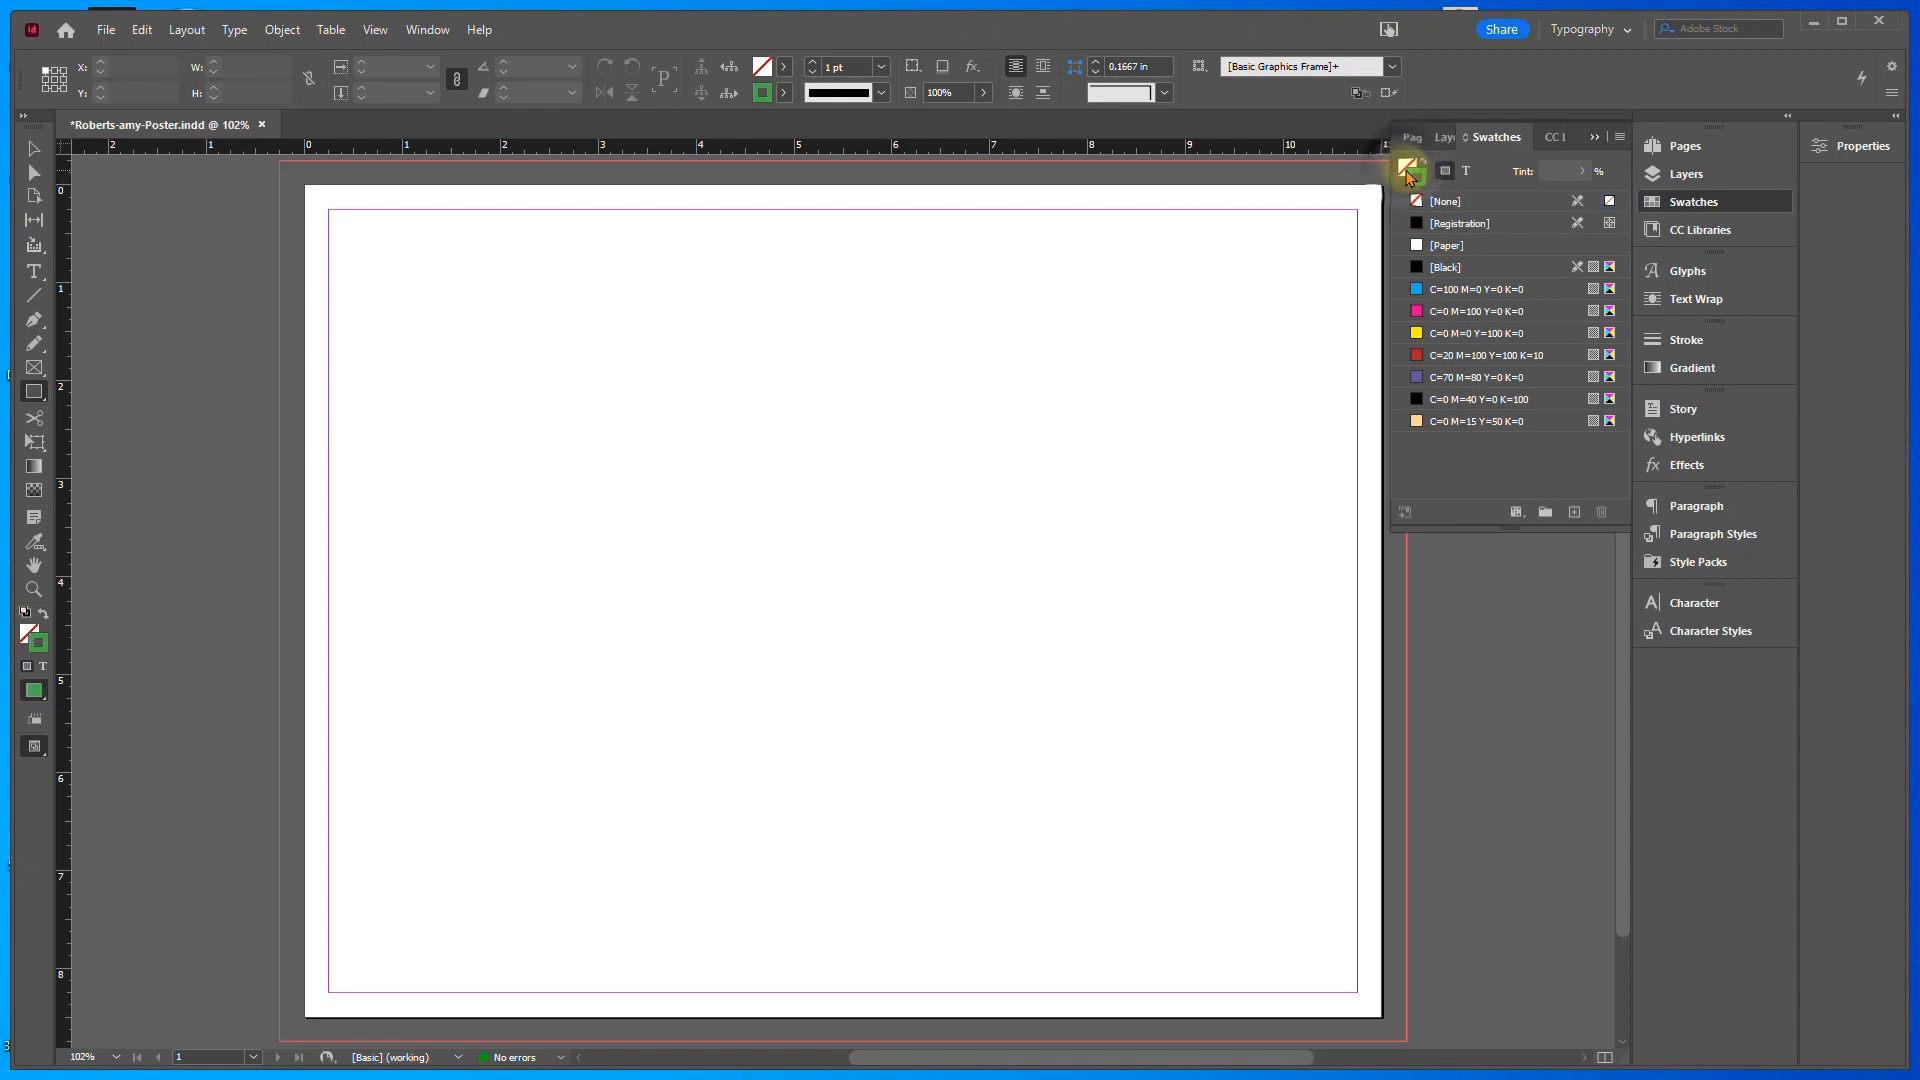
click(1406, 166)
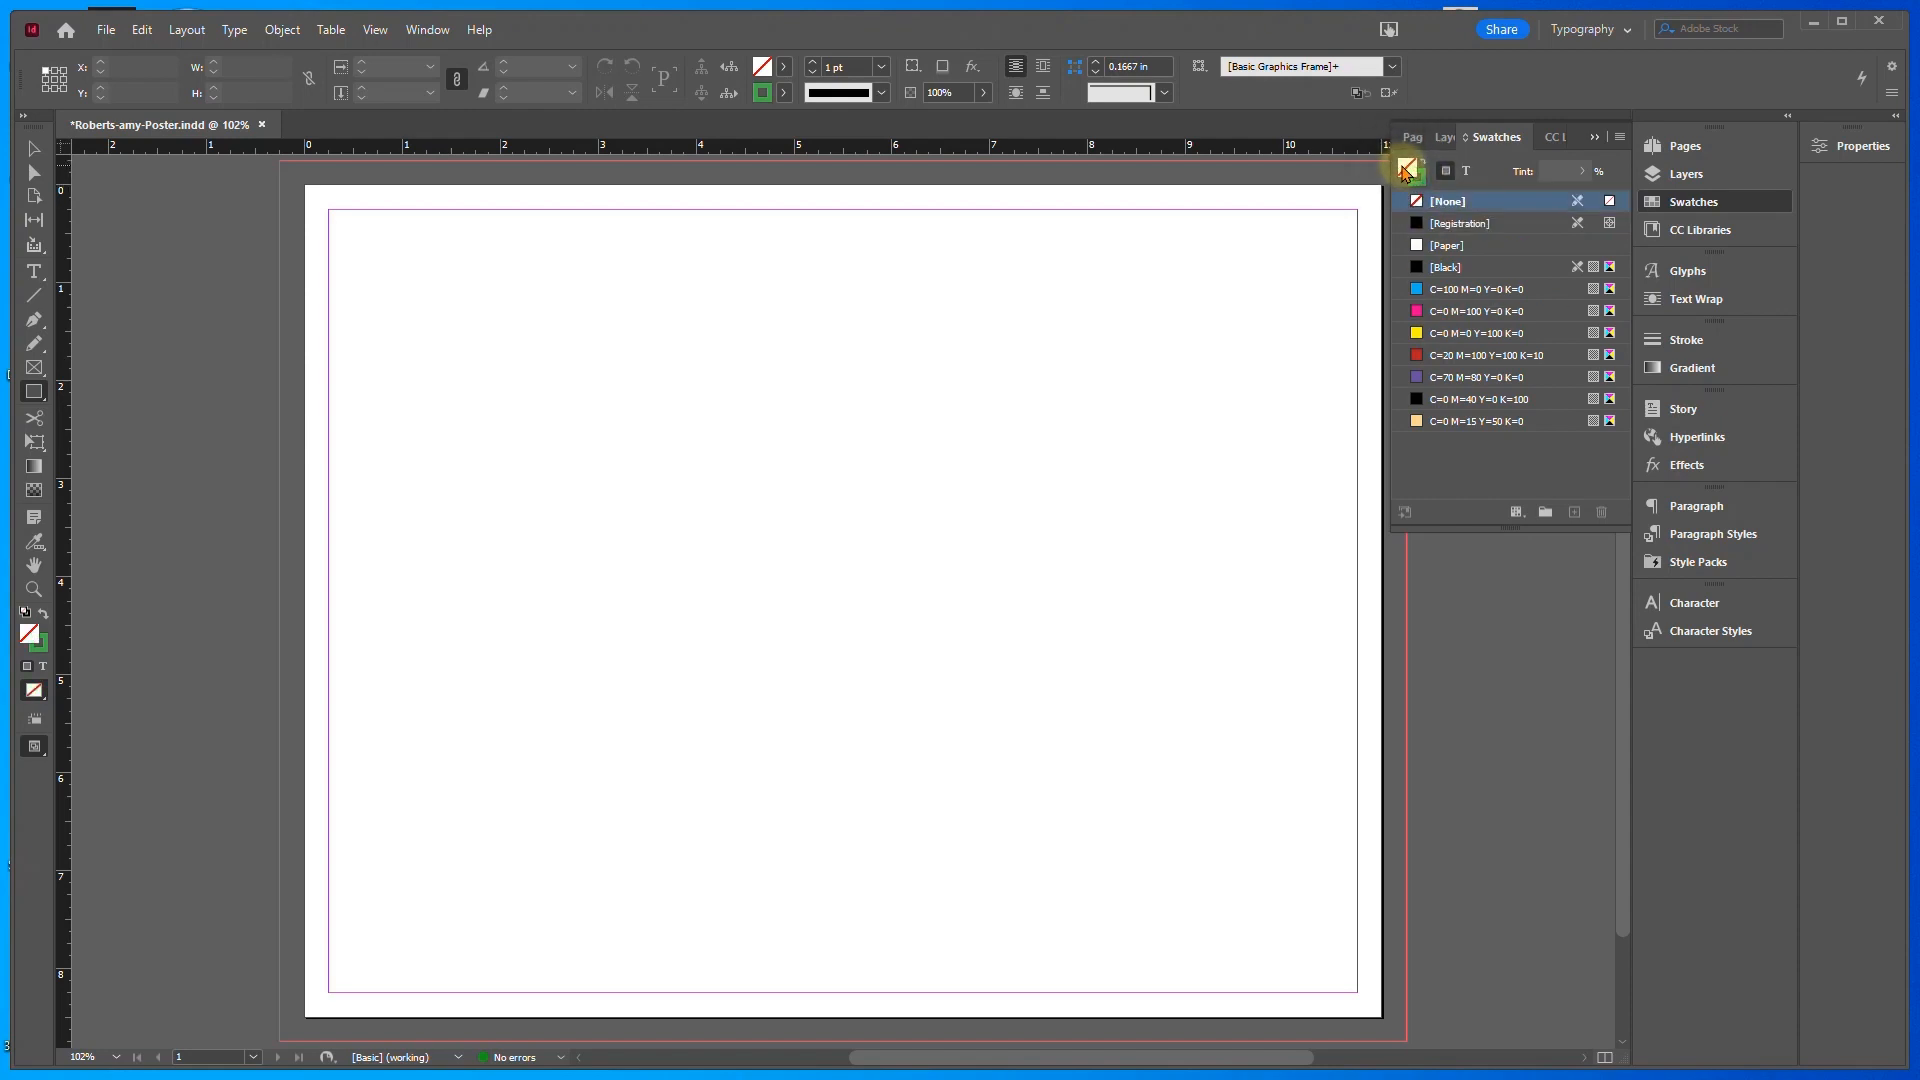
click(1444, 400)
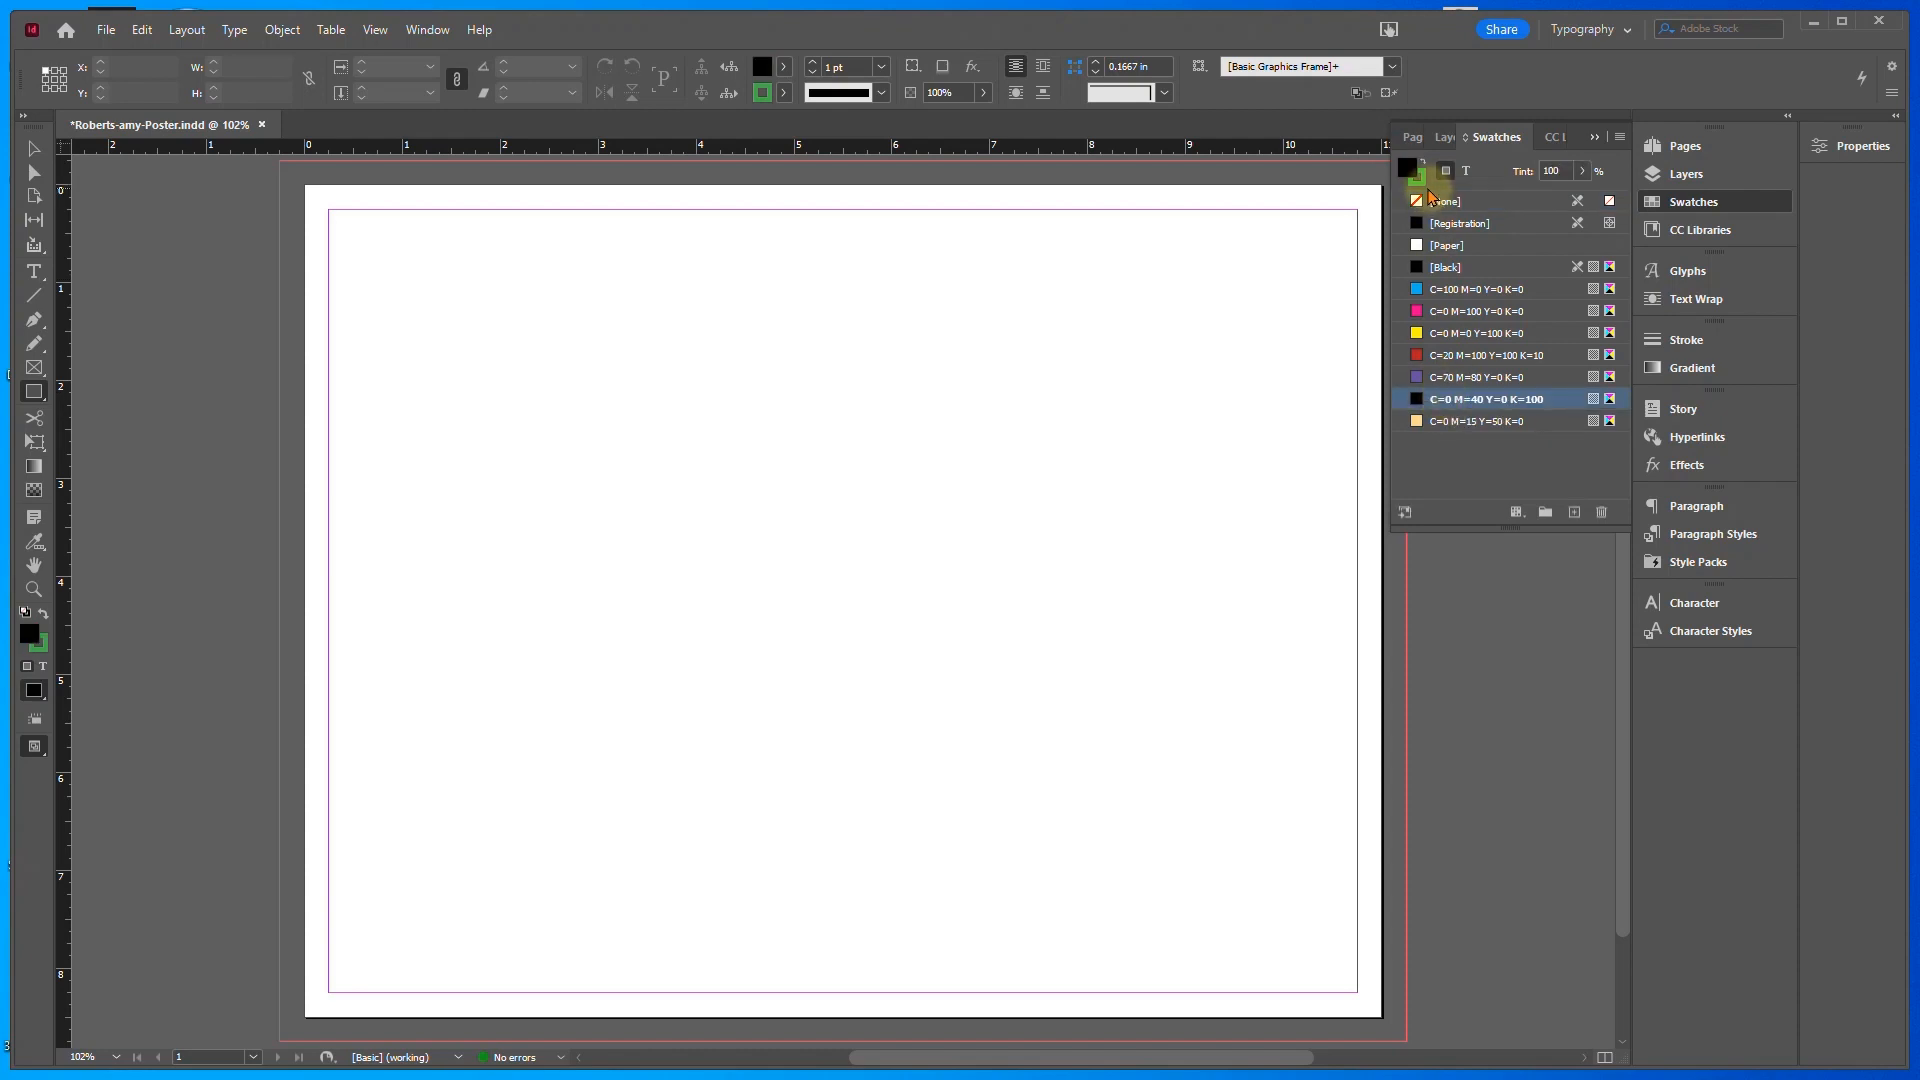
click(1425, 186)
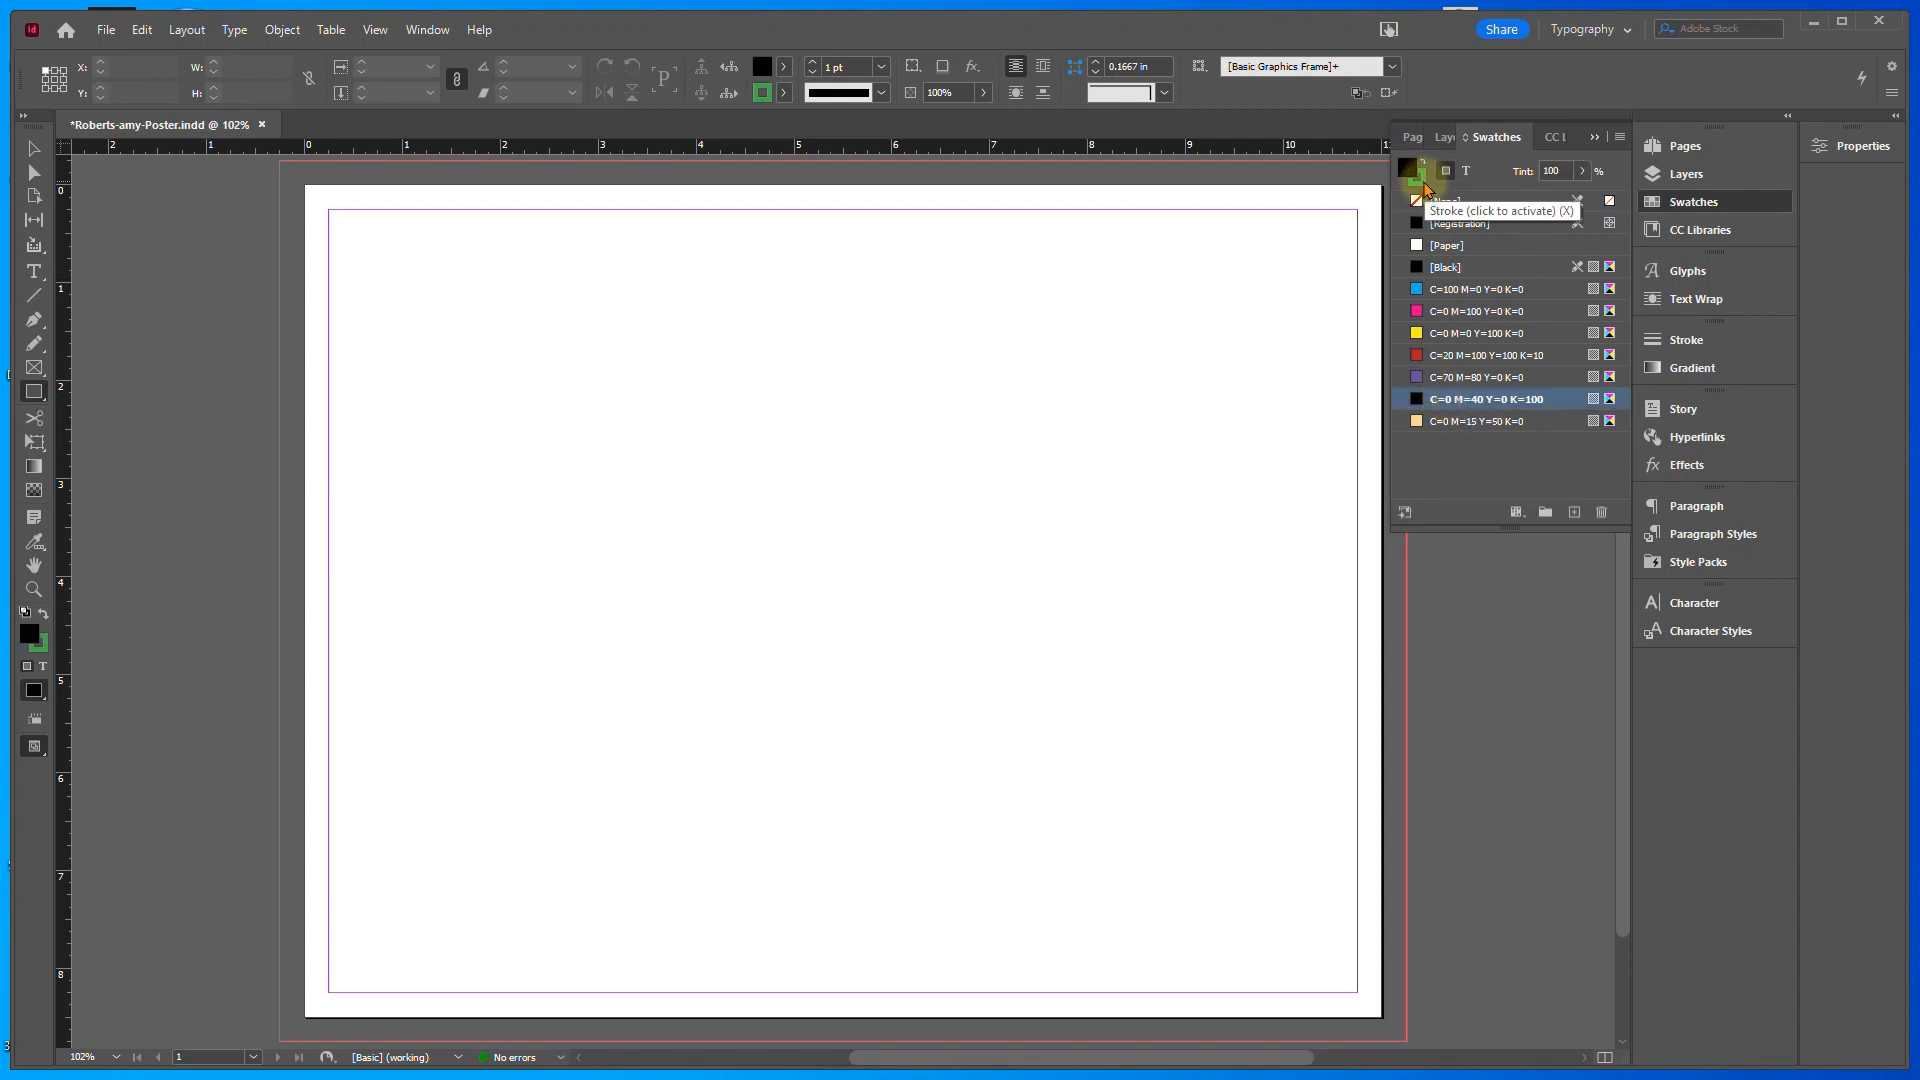
click(1425, 186)
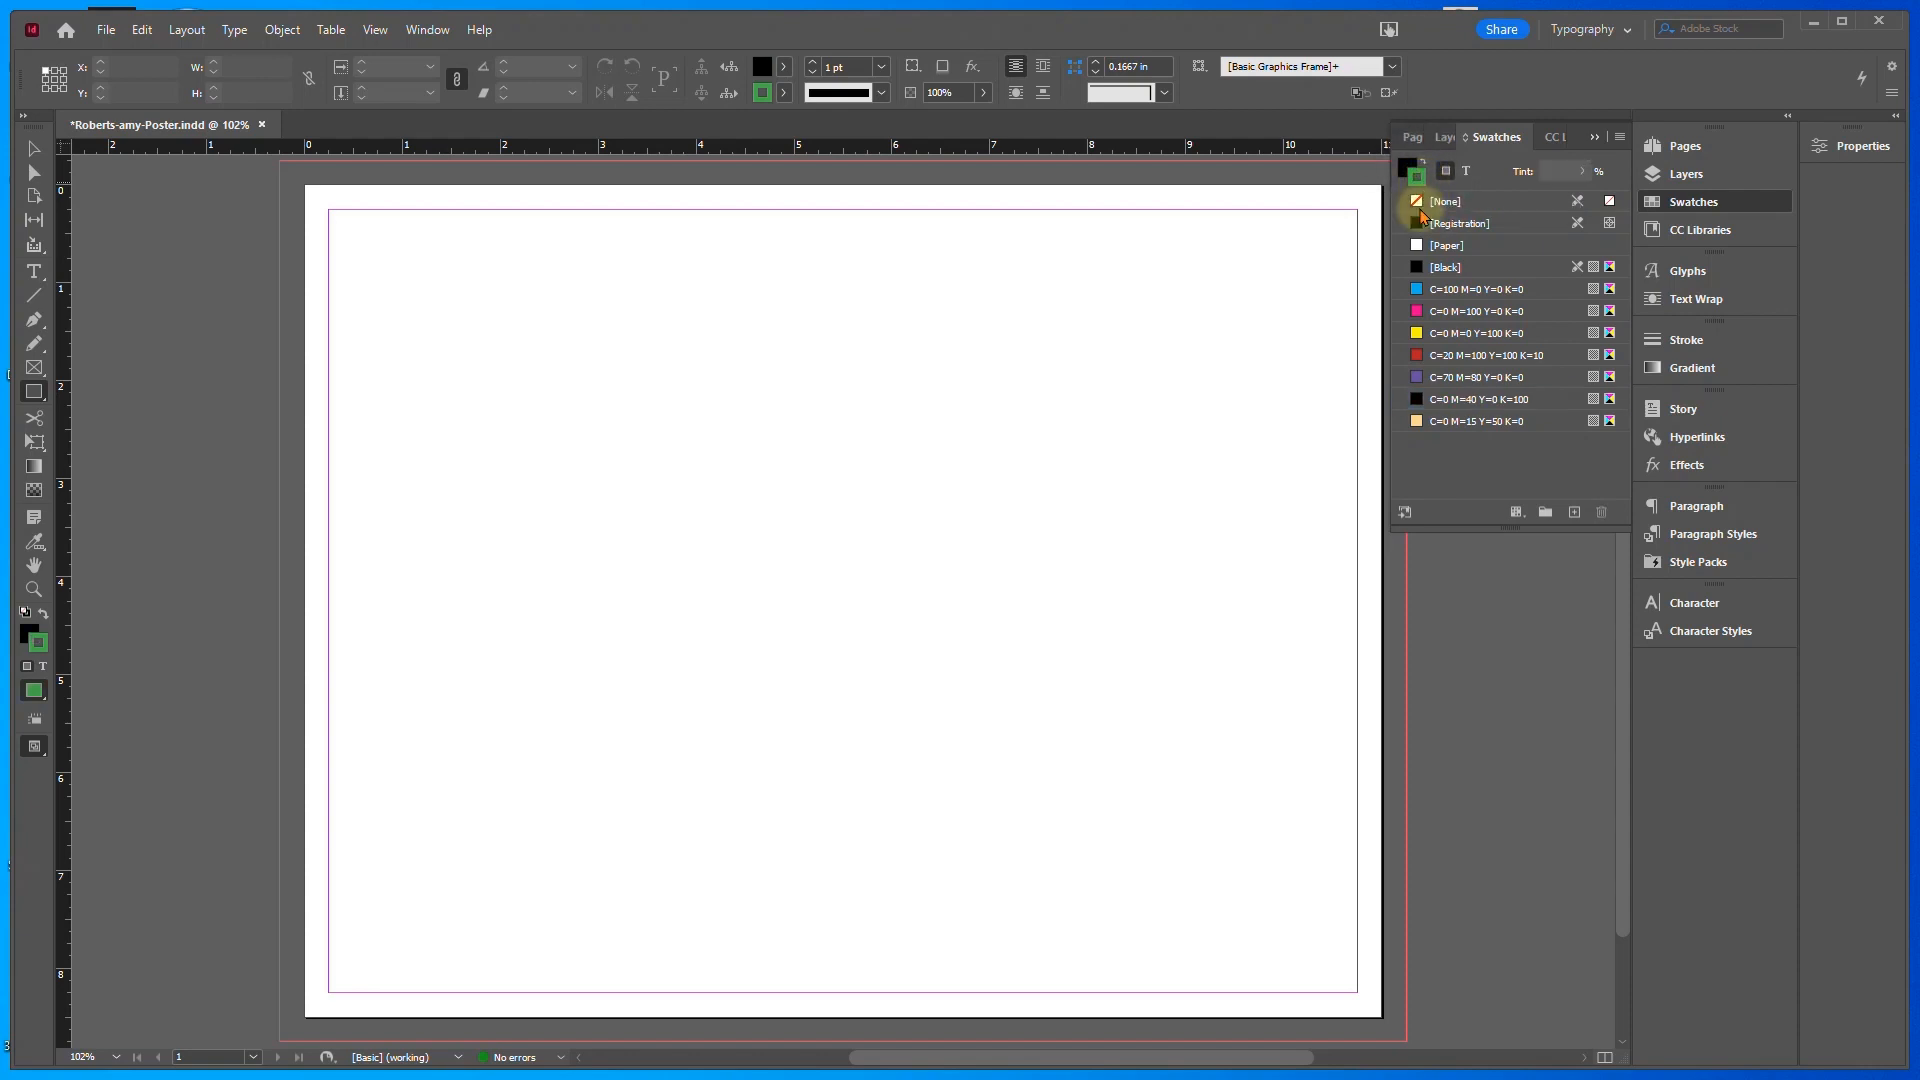
click(1419, 203)
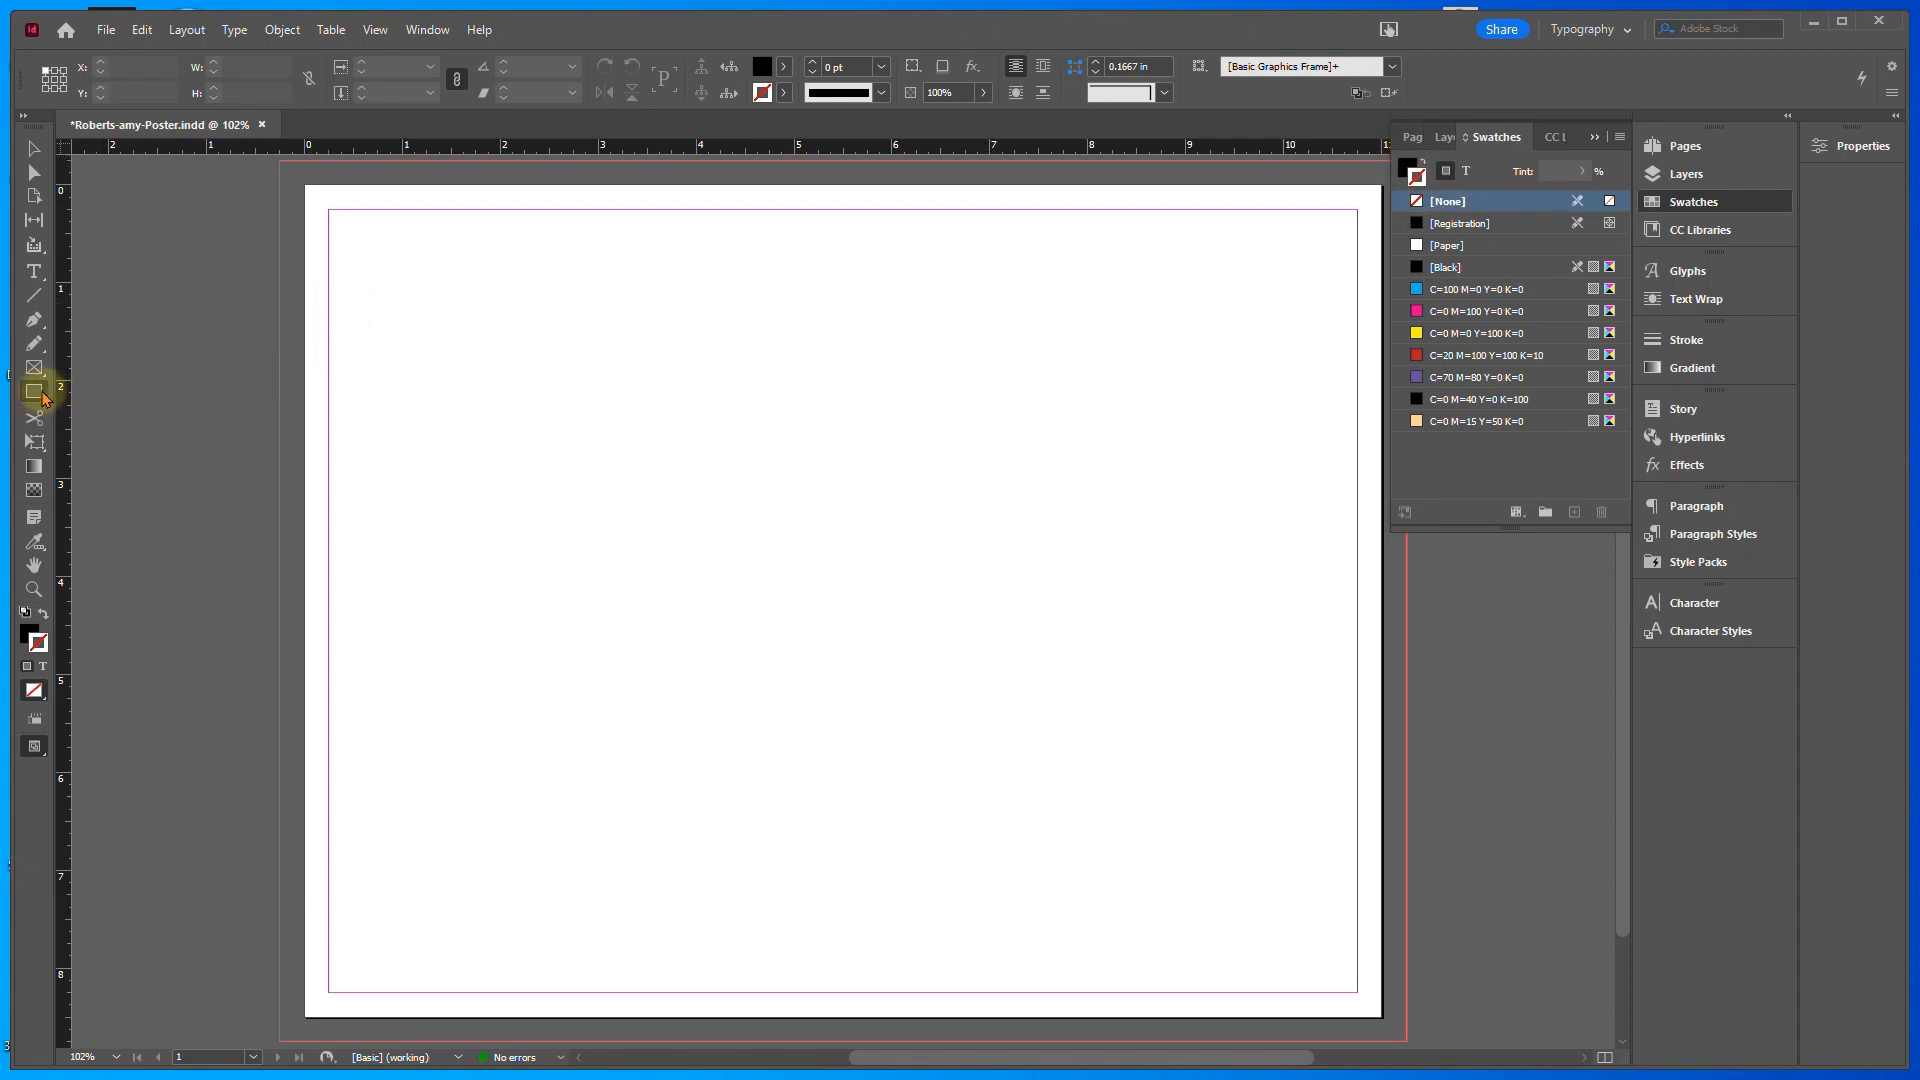
Draw a background rectangle about 11.5 x 9 in covering the whole page out to the bleed guides, and return to the Selection tool
click(36, 392)
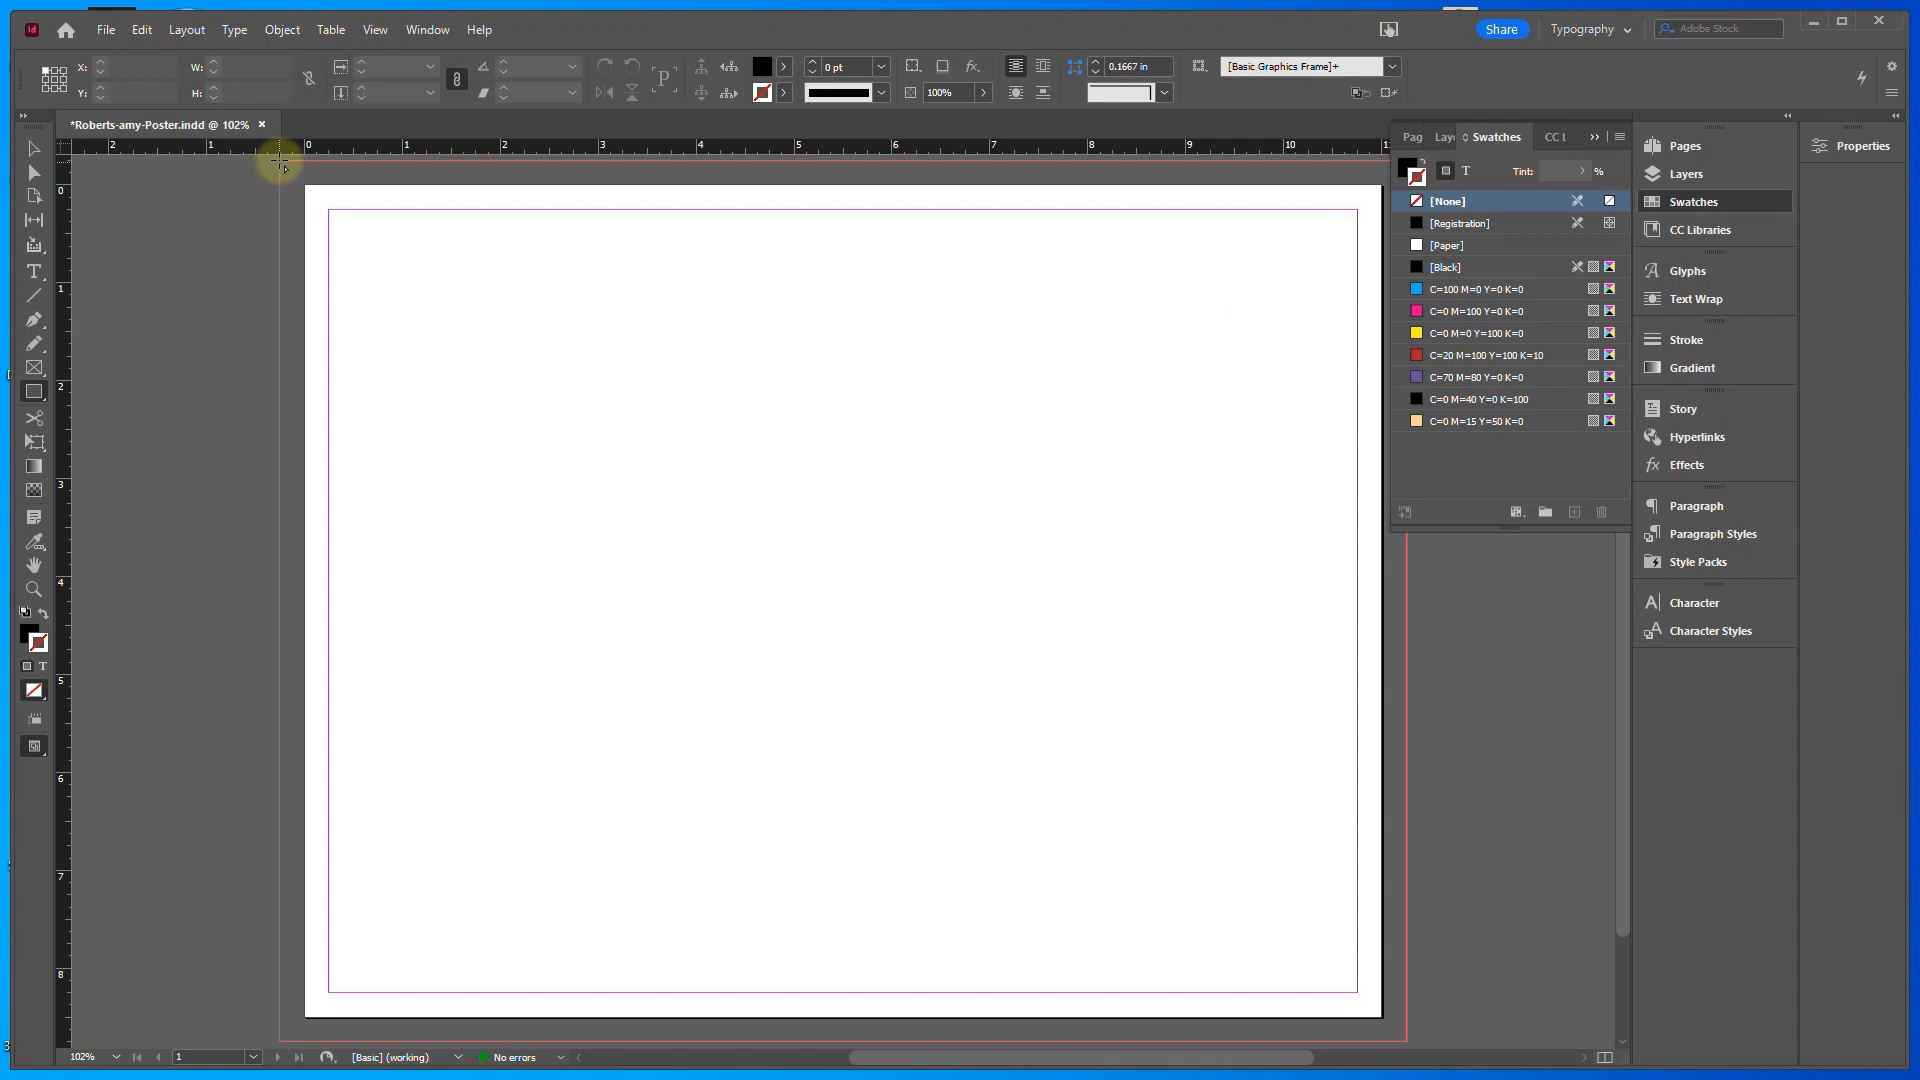
drag(270, 159, 1407, 1044)
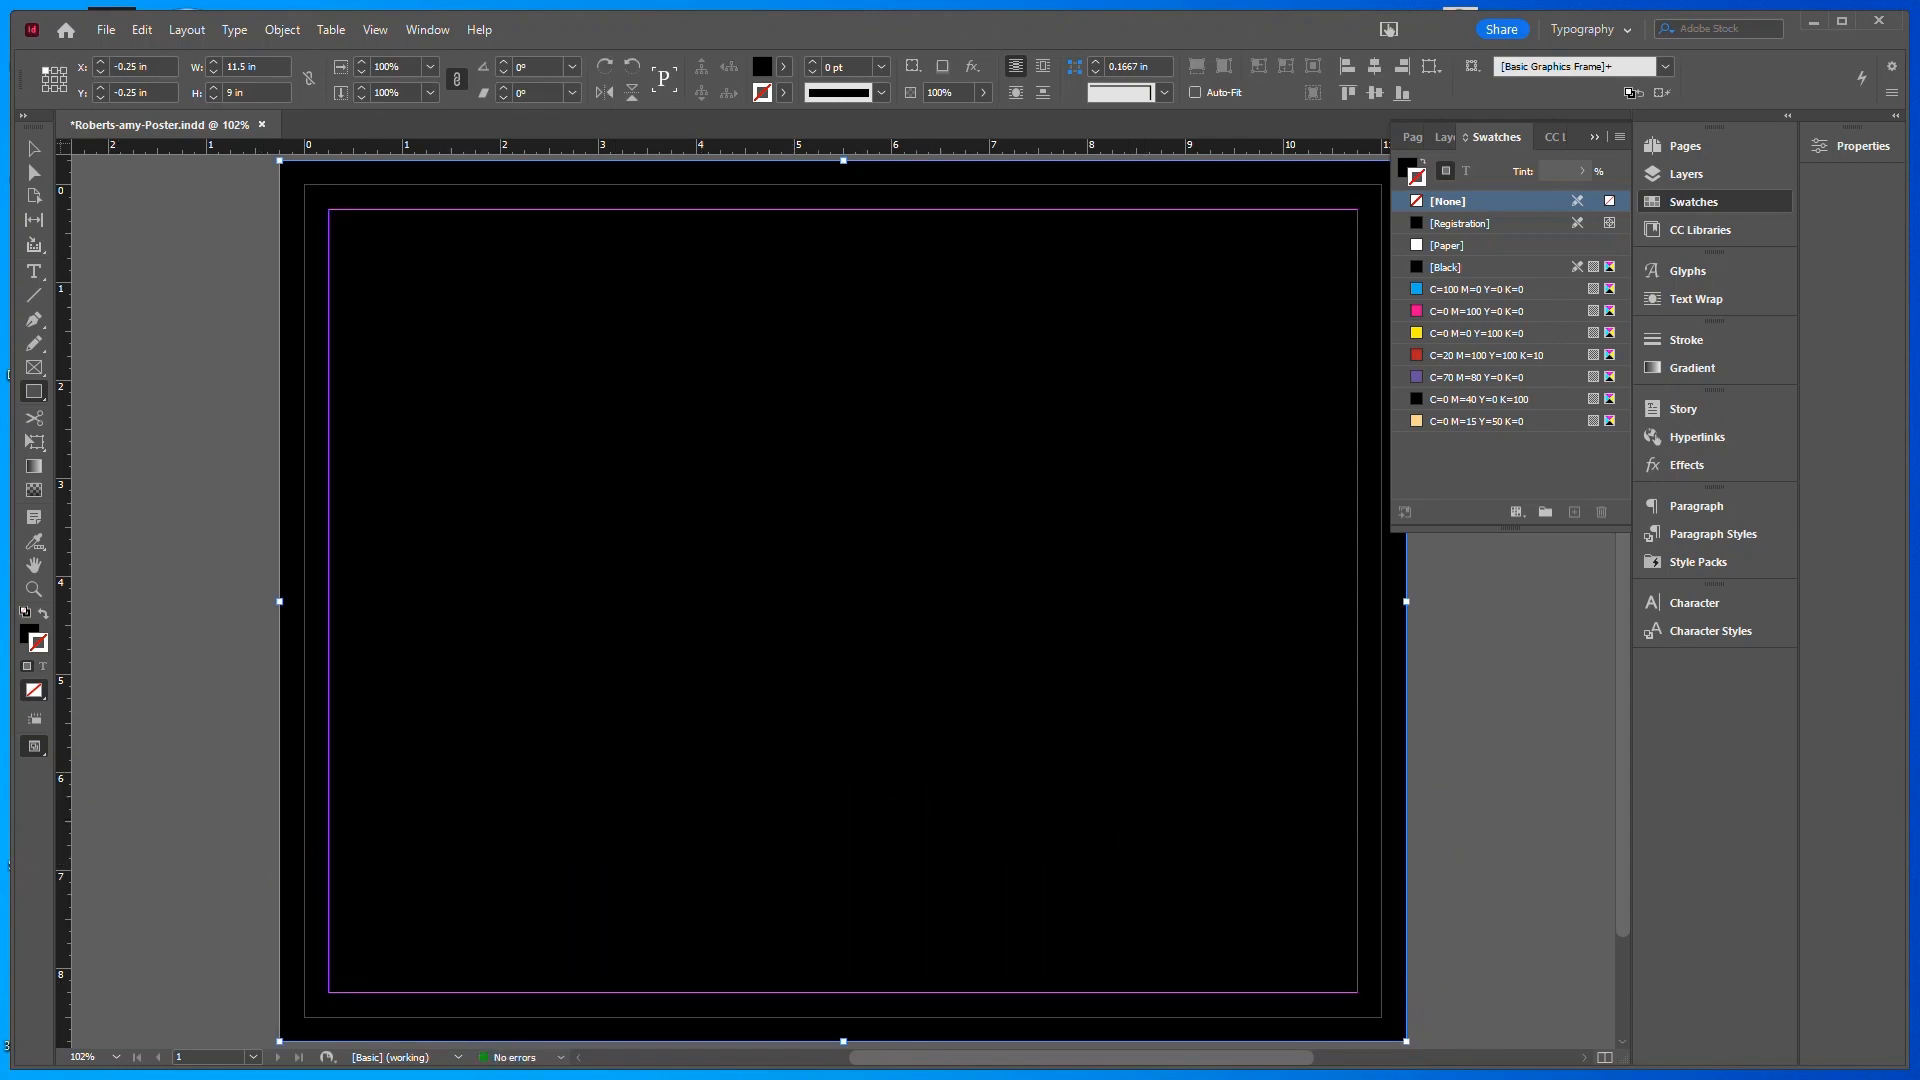
key(ctrl+d)
key(v)
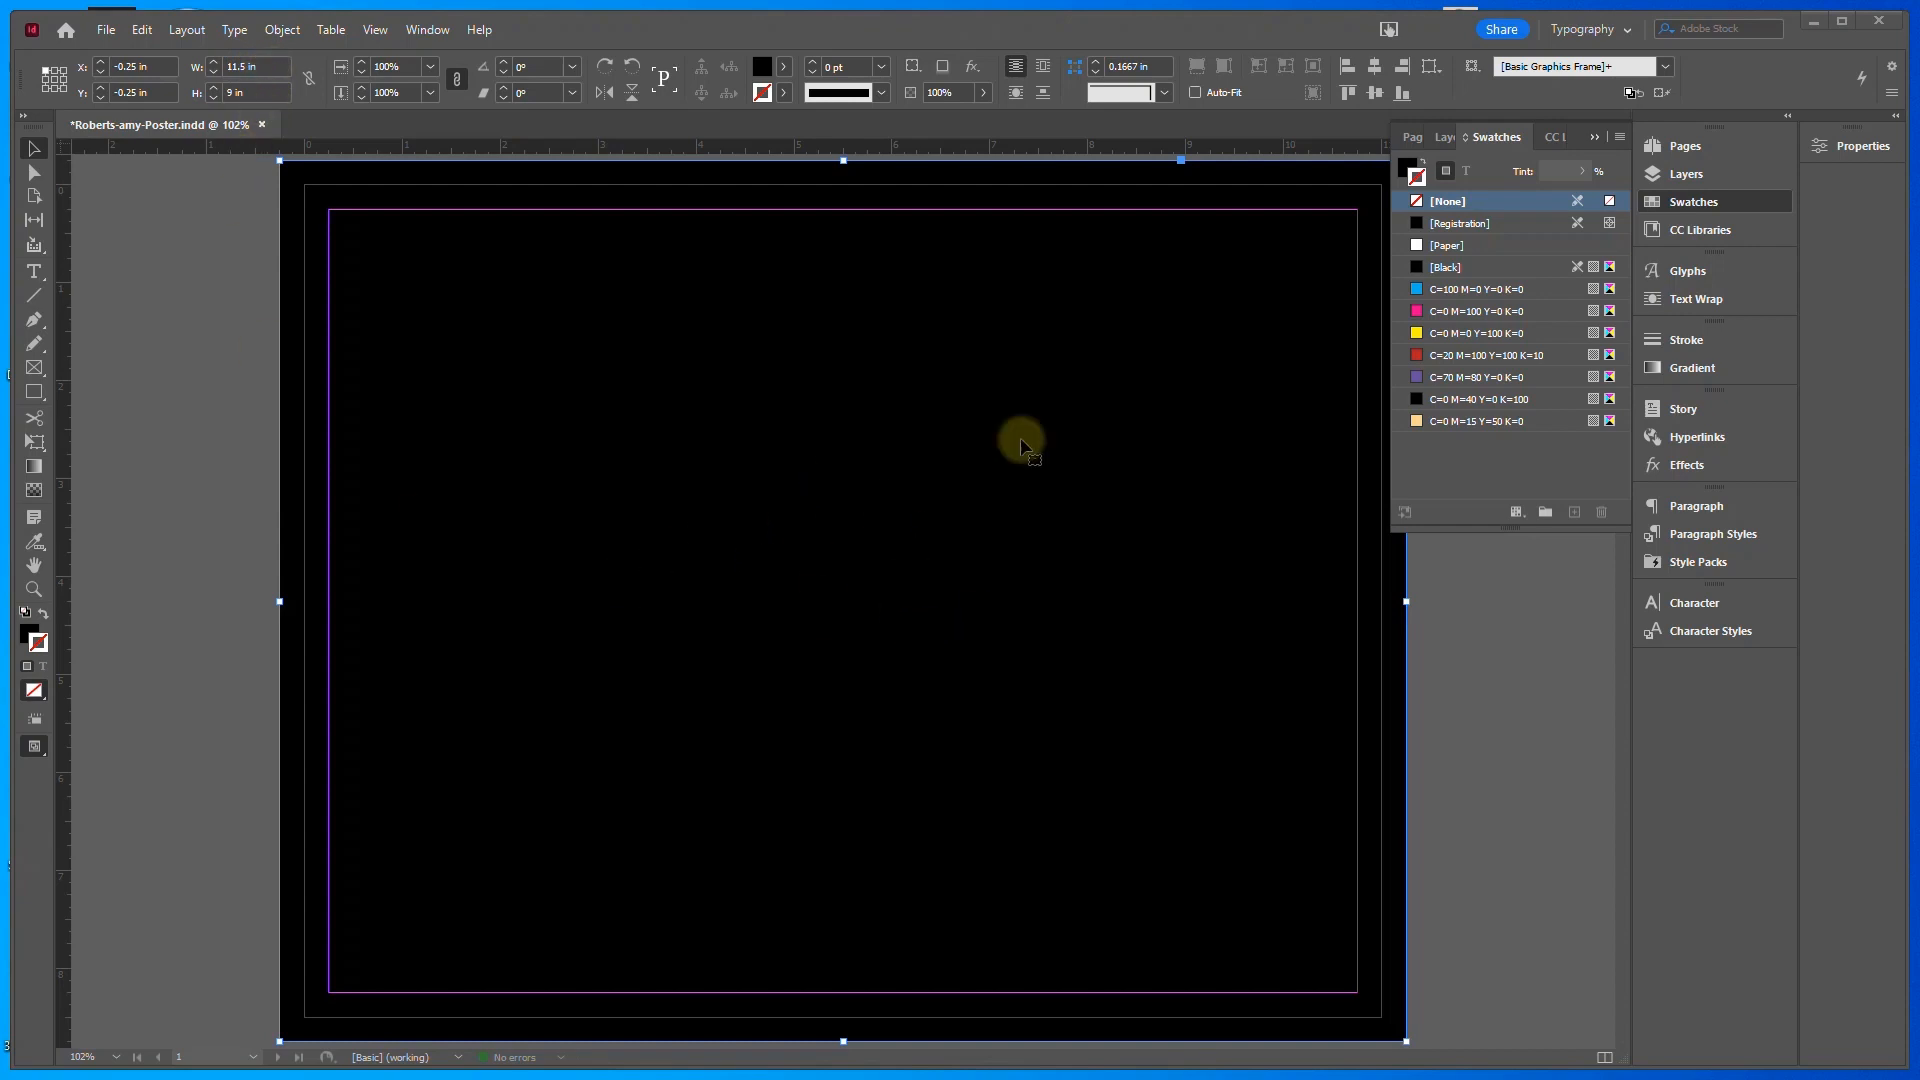
Lock the background rectangle within Layer 1
click(1686, 174)
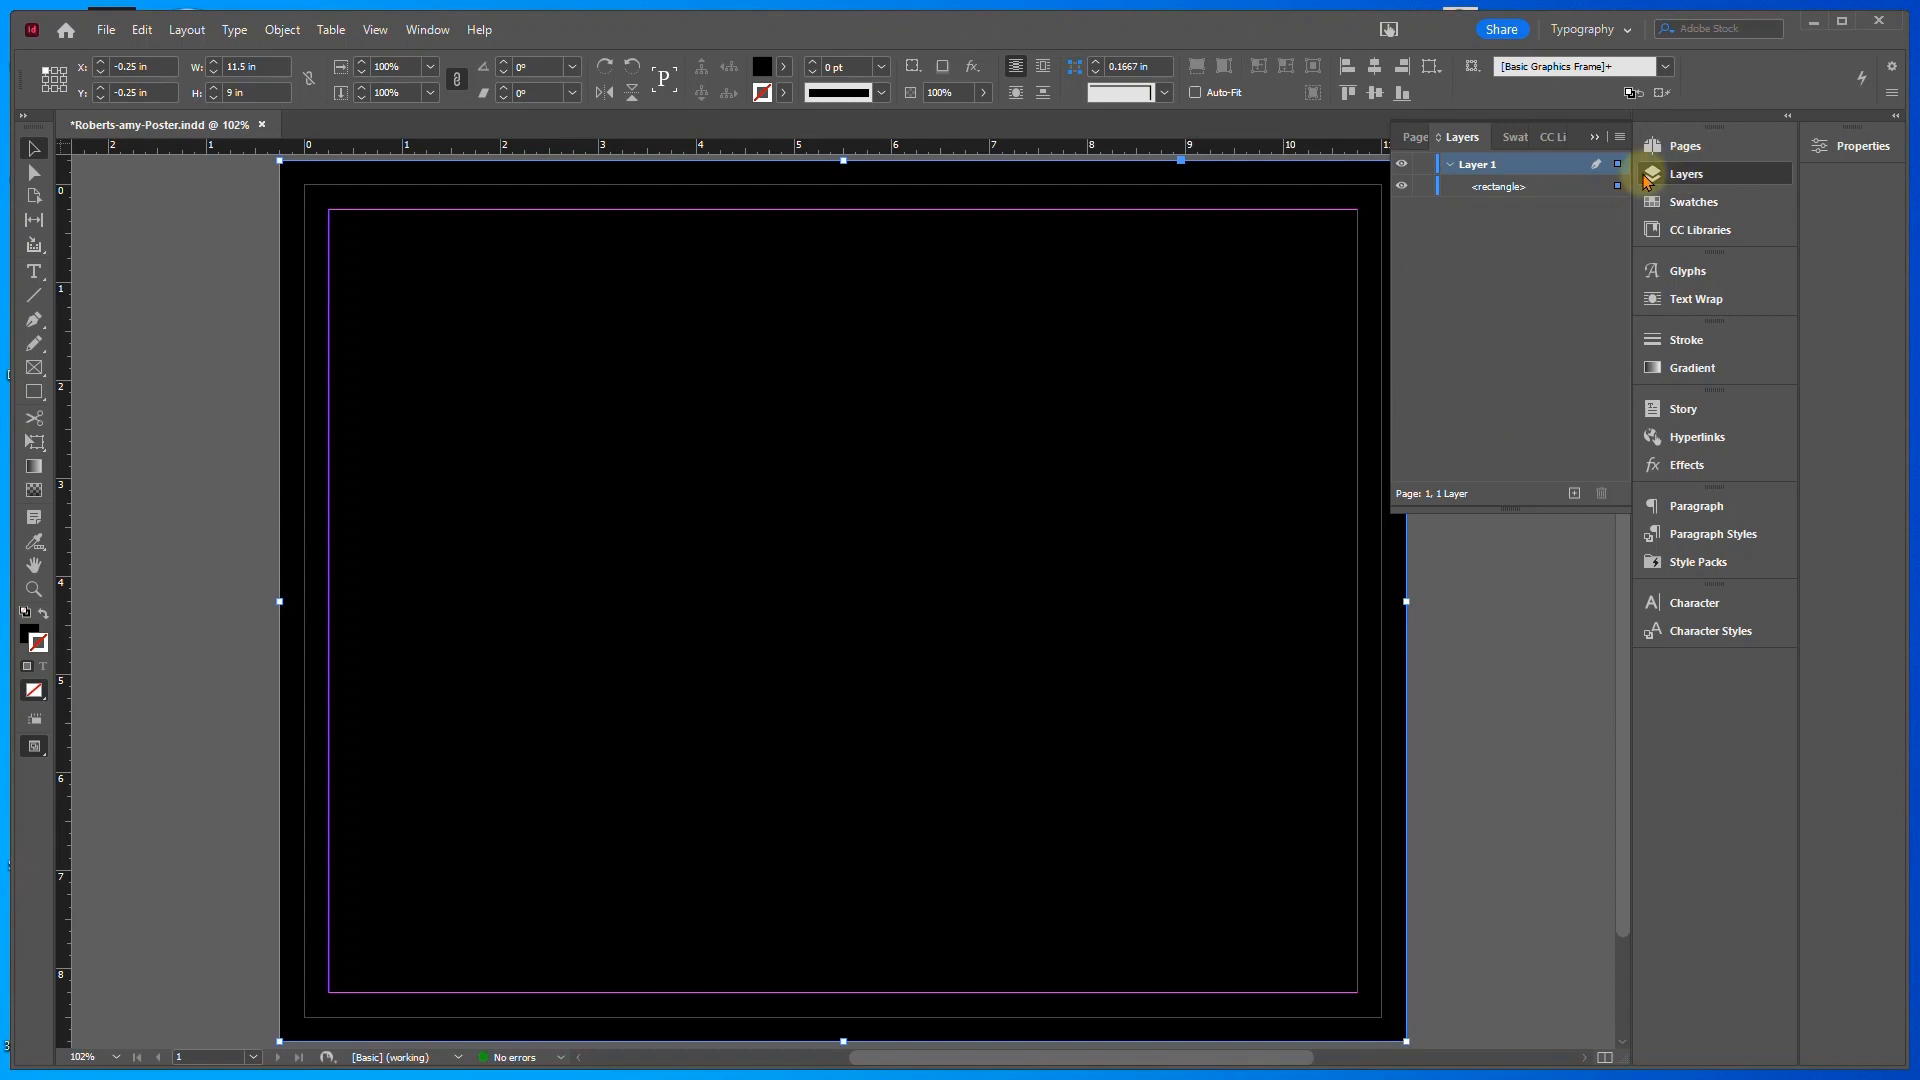
click(1451, 164)
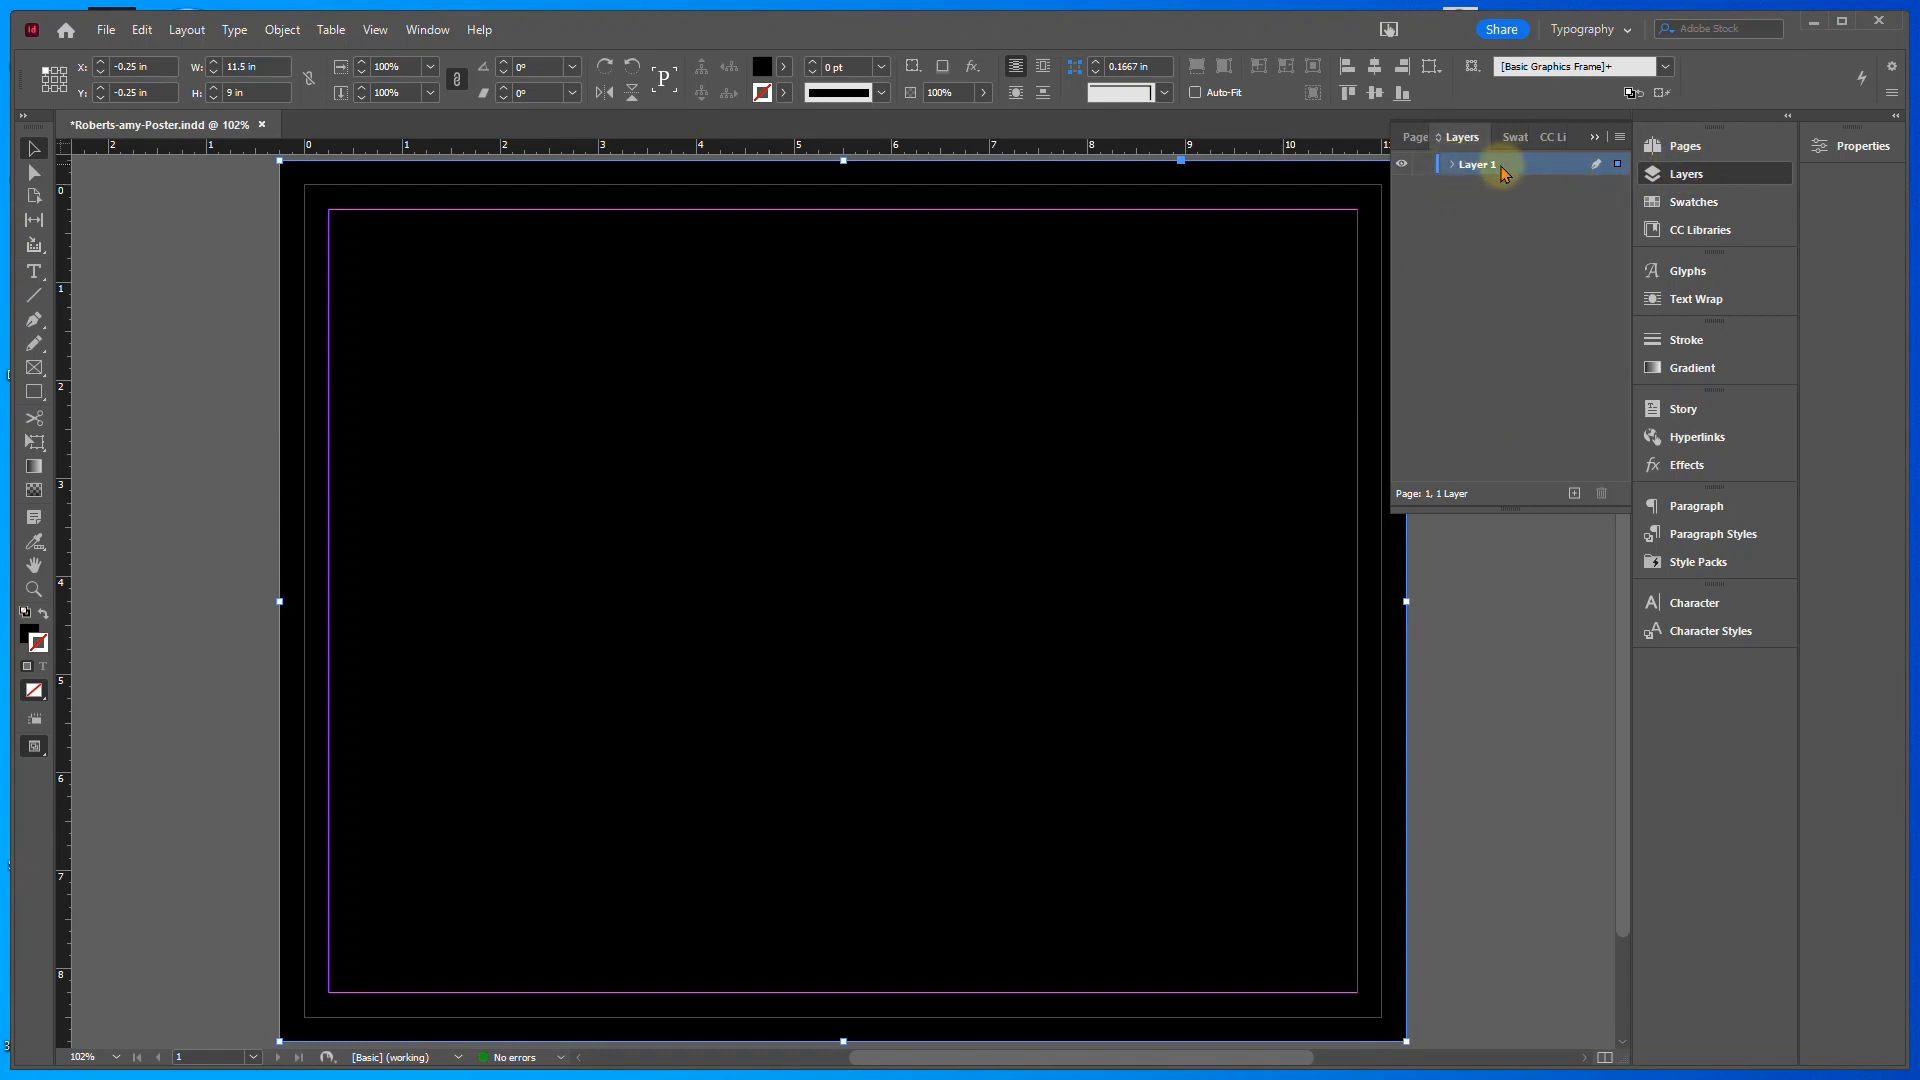
click(1452, 166)
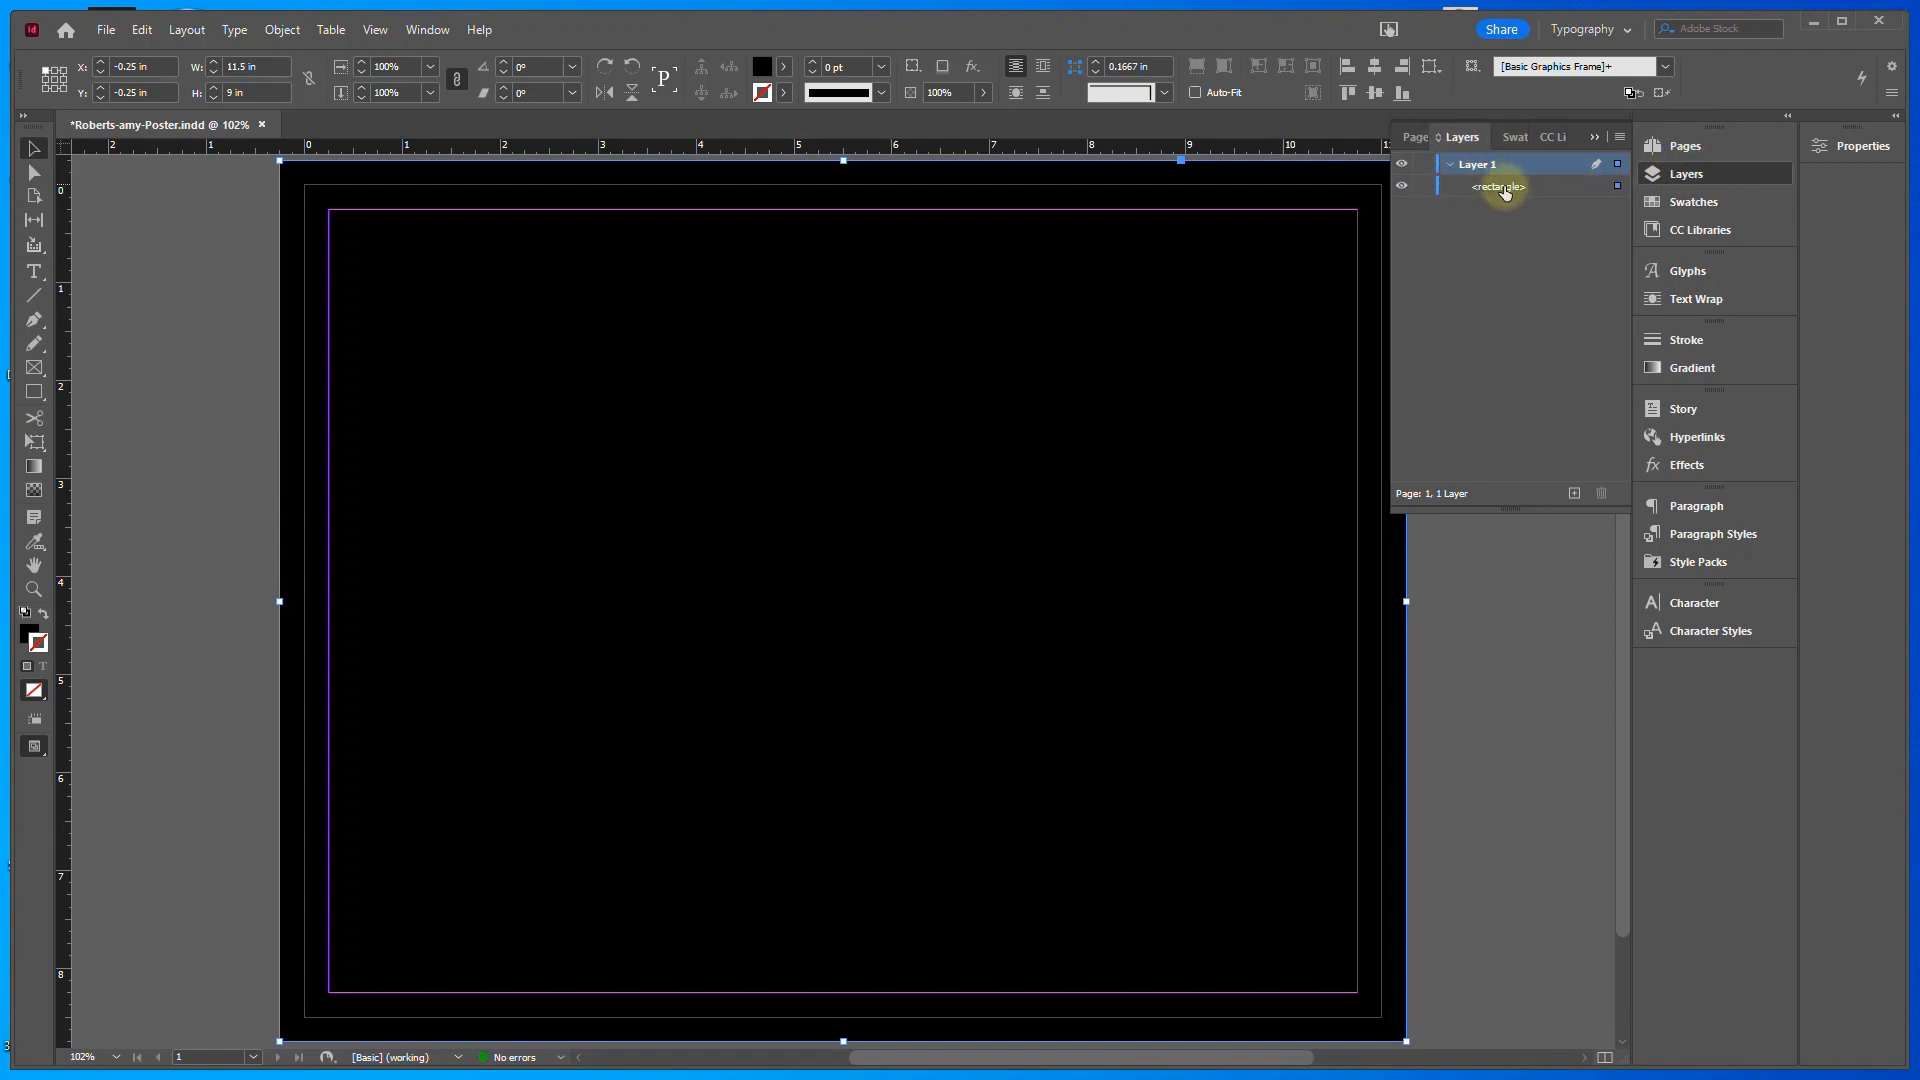
click(1424, 188)
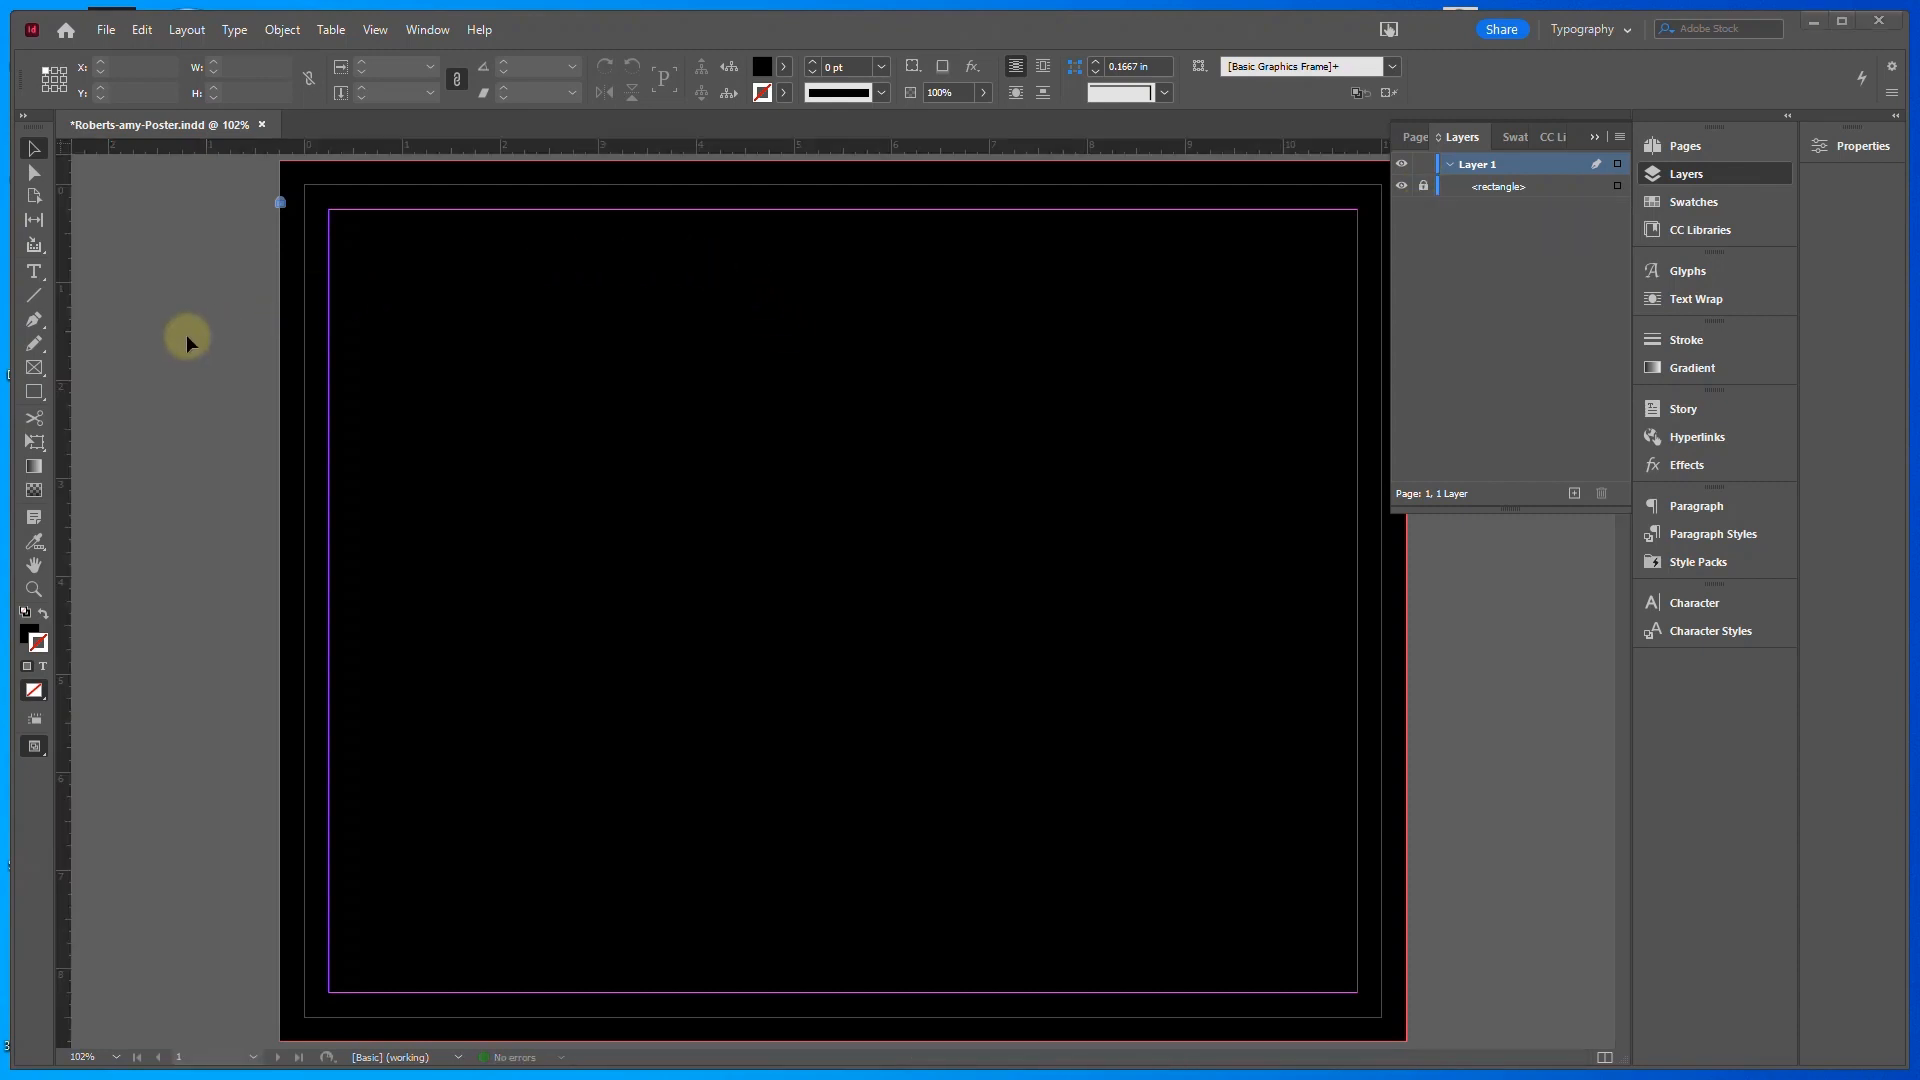
With the Rectangle tool, set the fill to None and the stroke to the C=70 M=80 Y=0 K=0 swatch
click(27, 396)
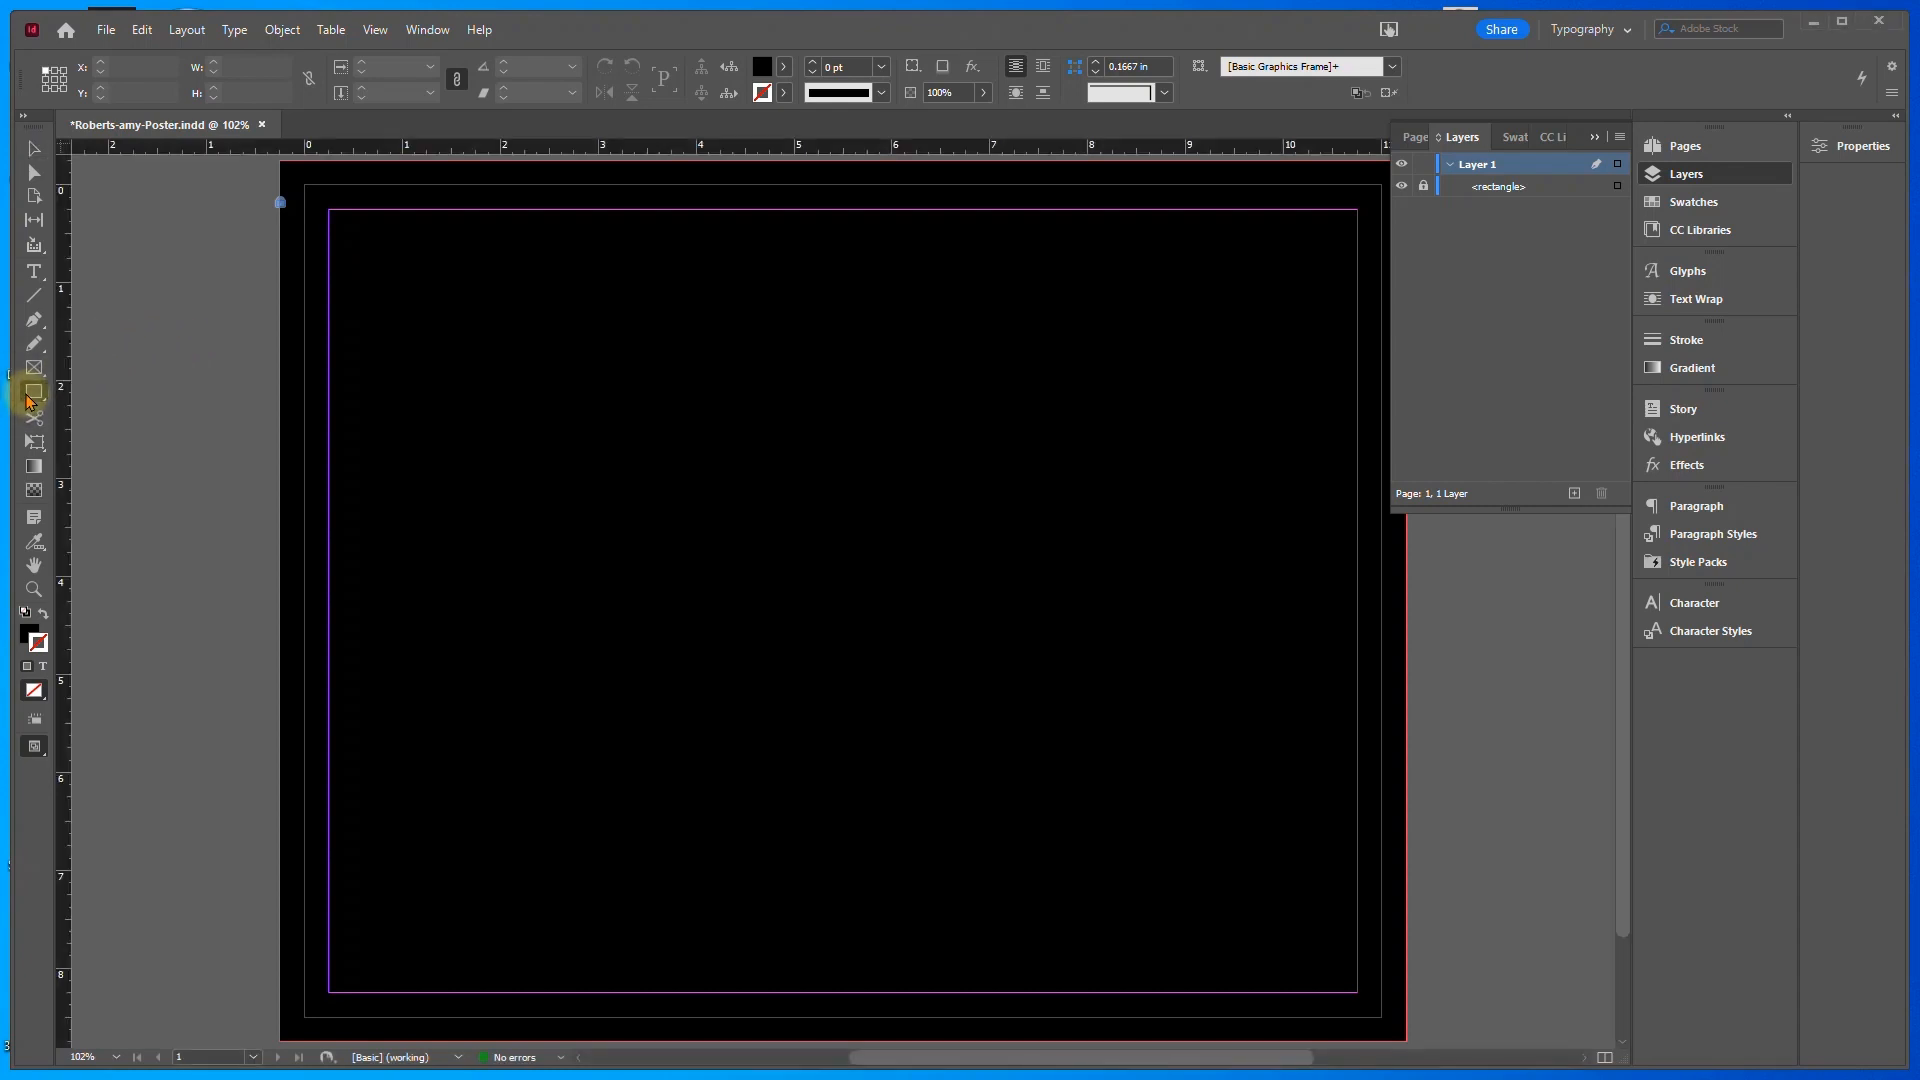
click(1688, 201)
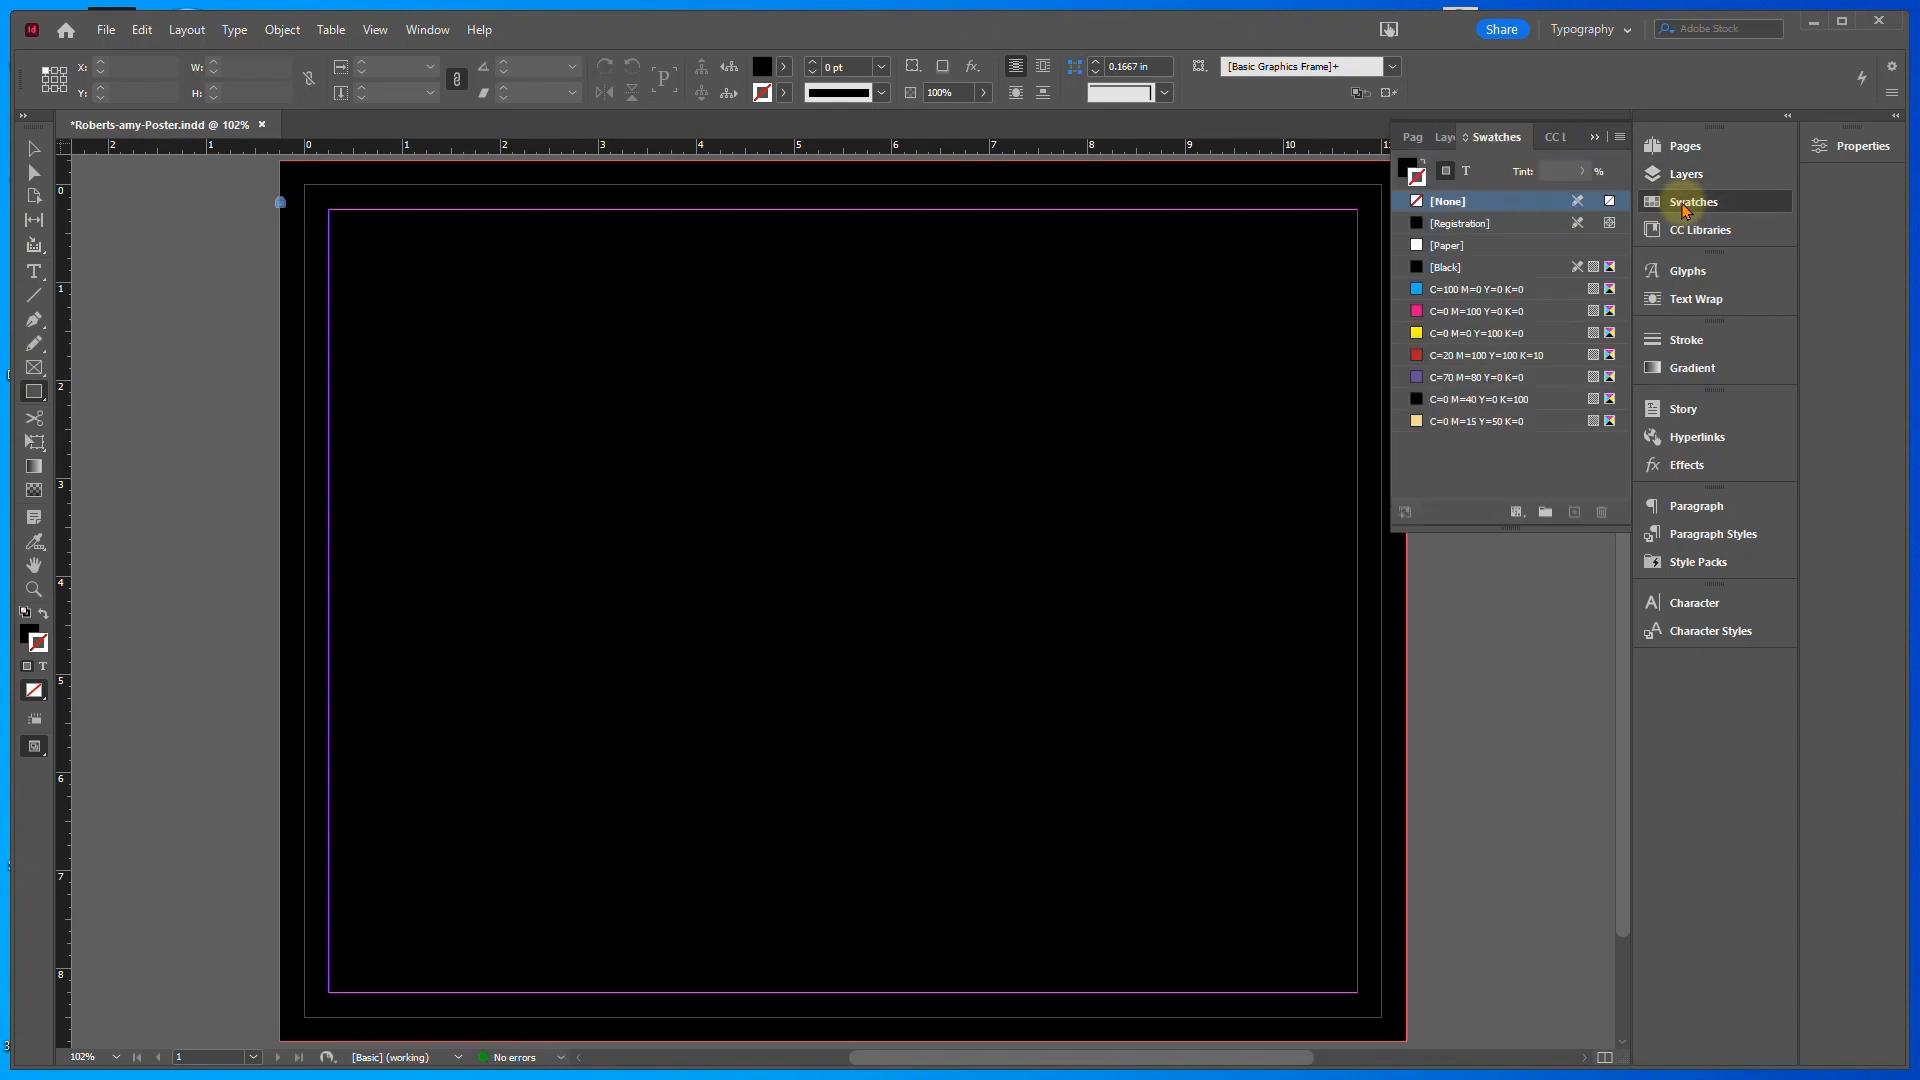
click(1407, 166)
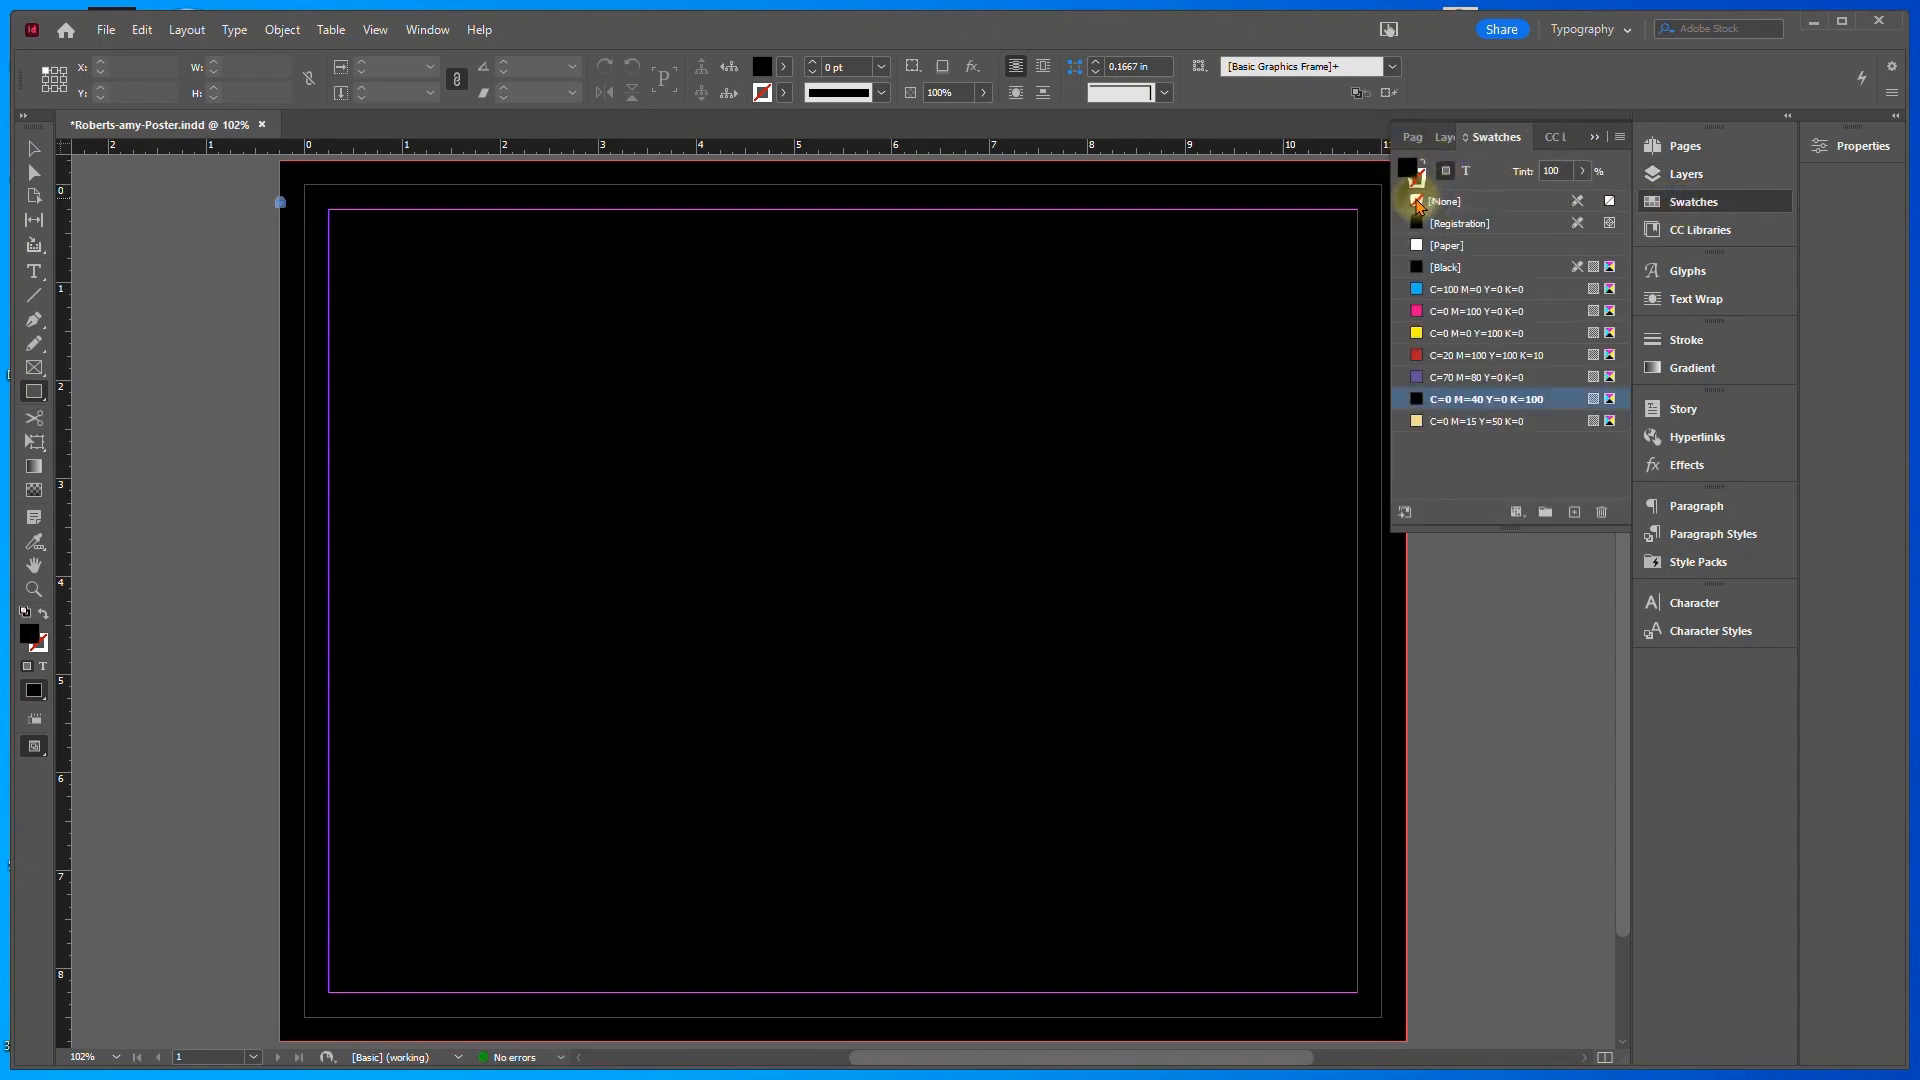
click(1418, 203)
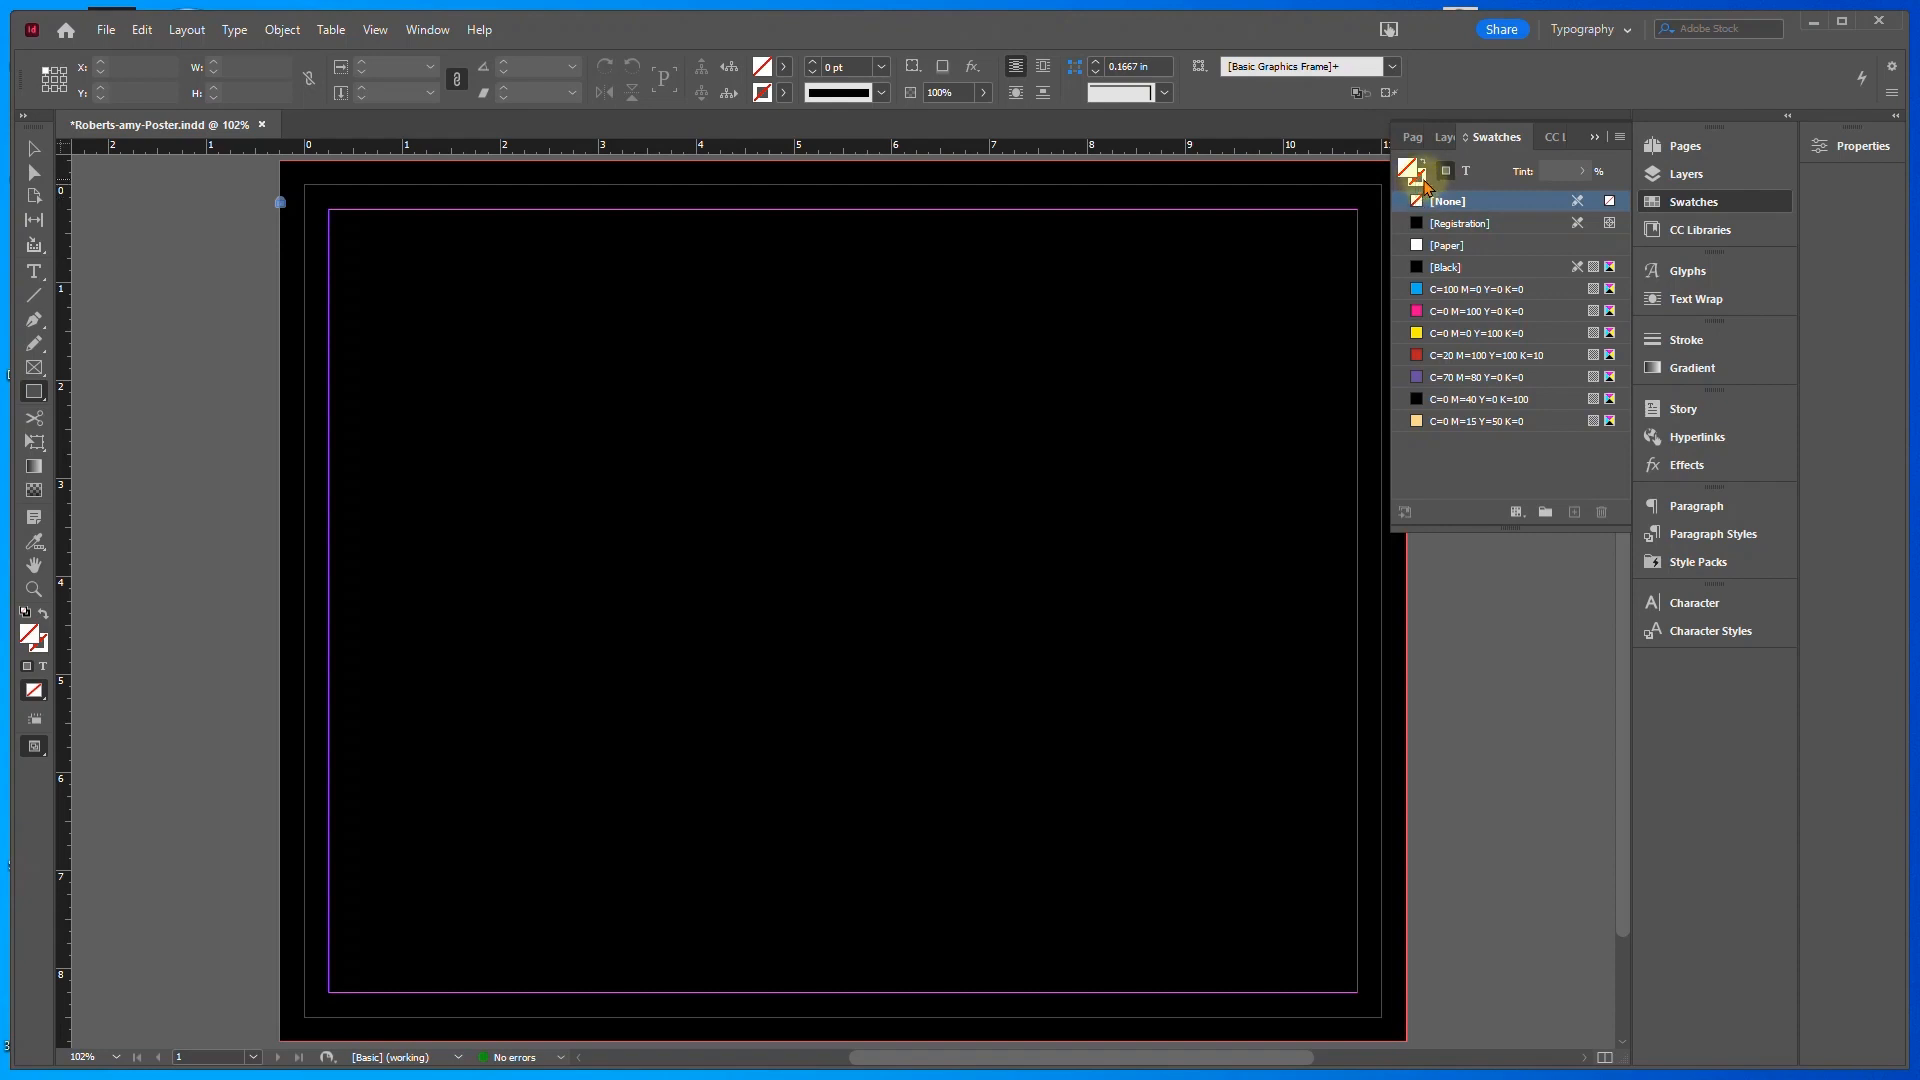
click(1421, 179)
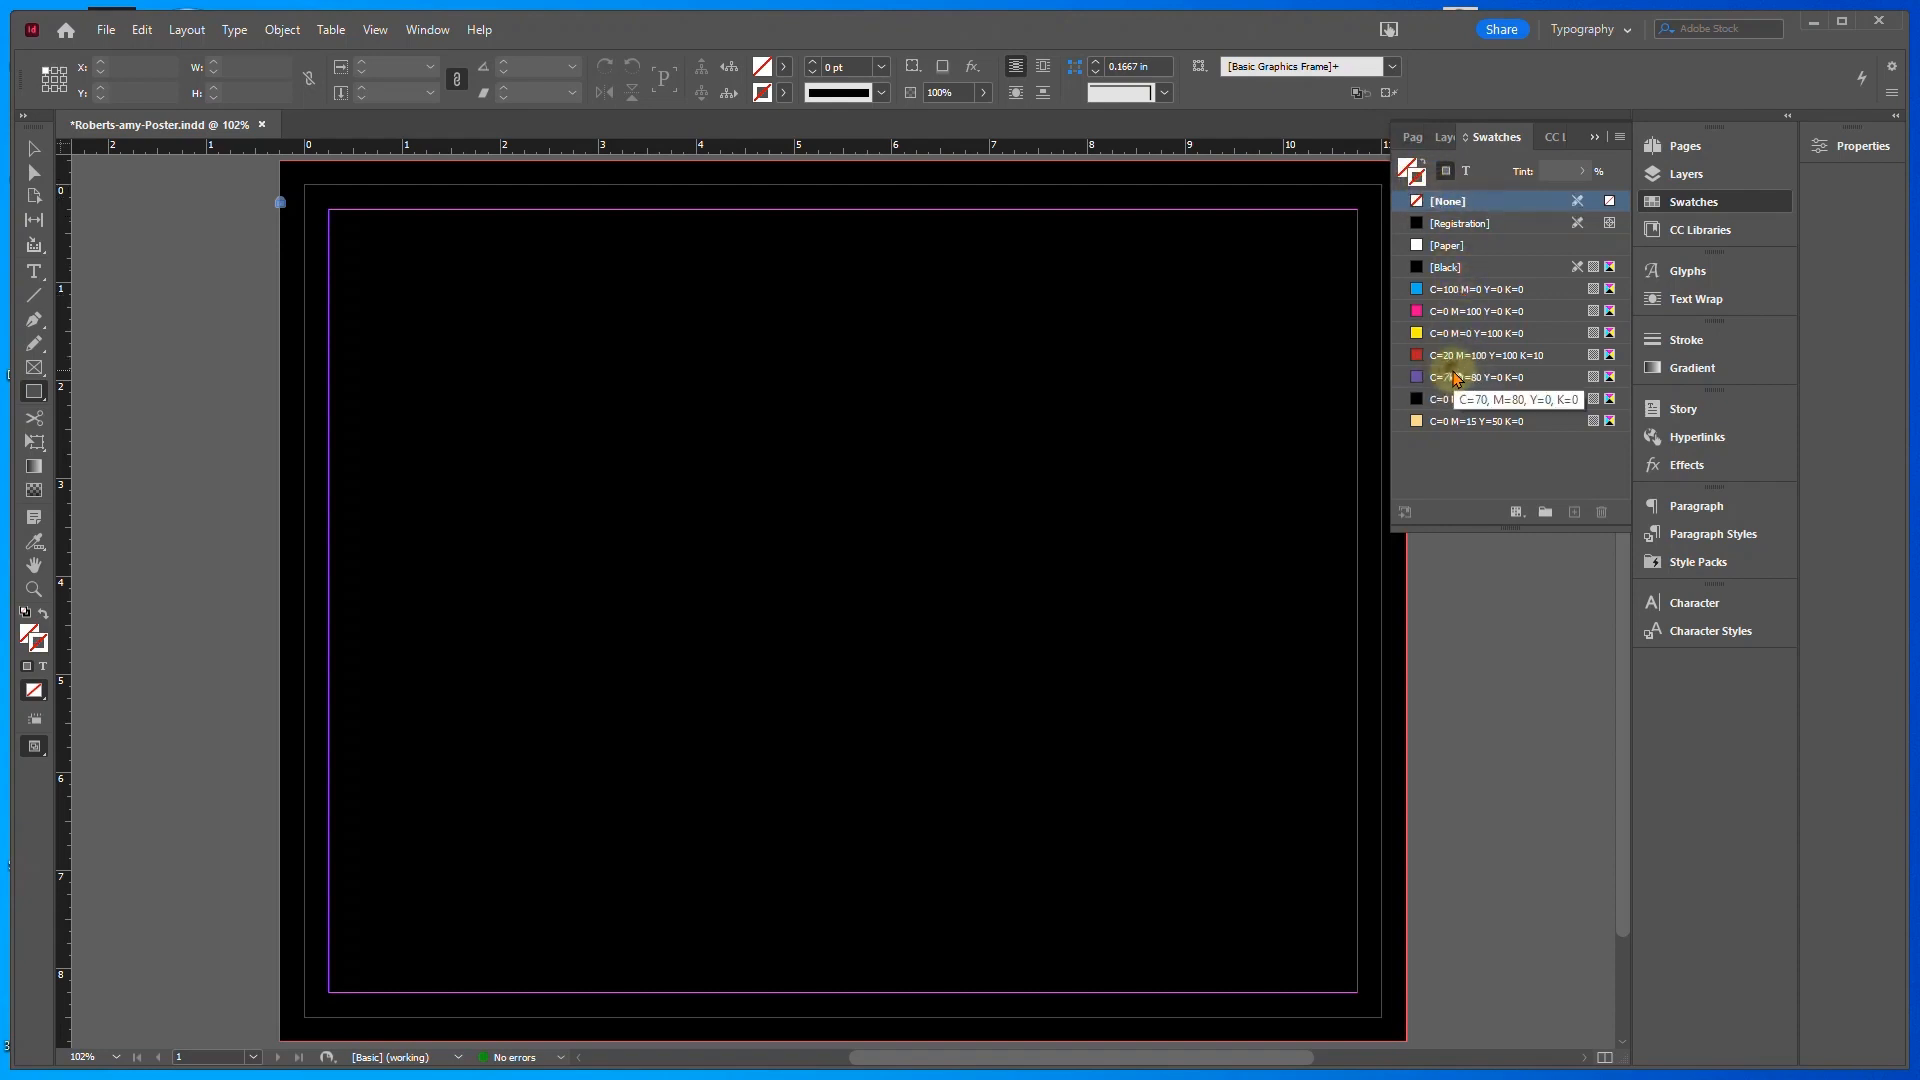
click(1455, 377)
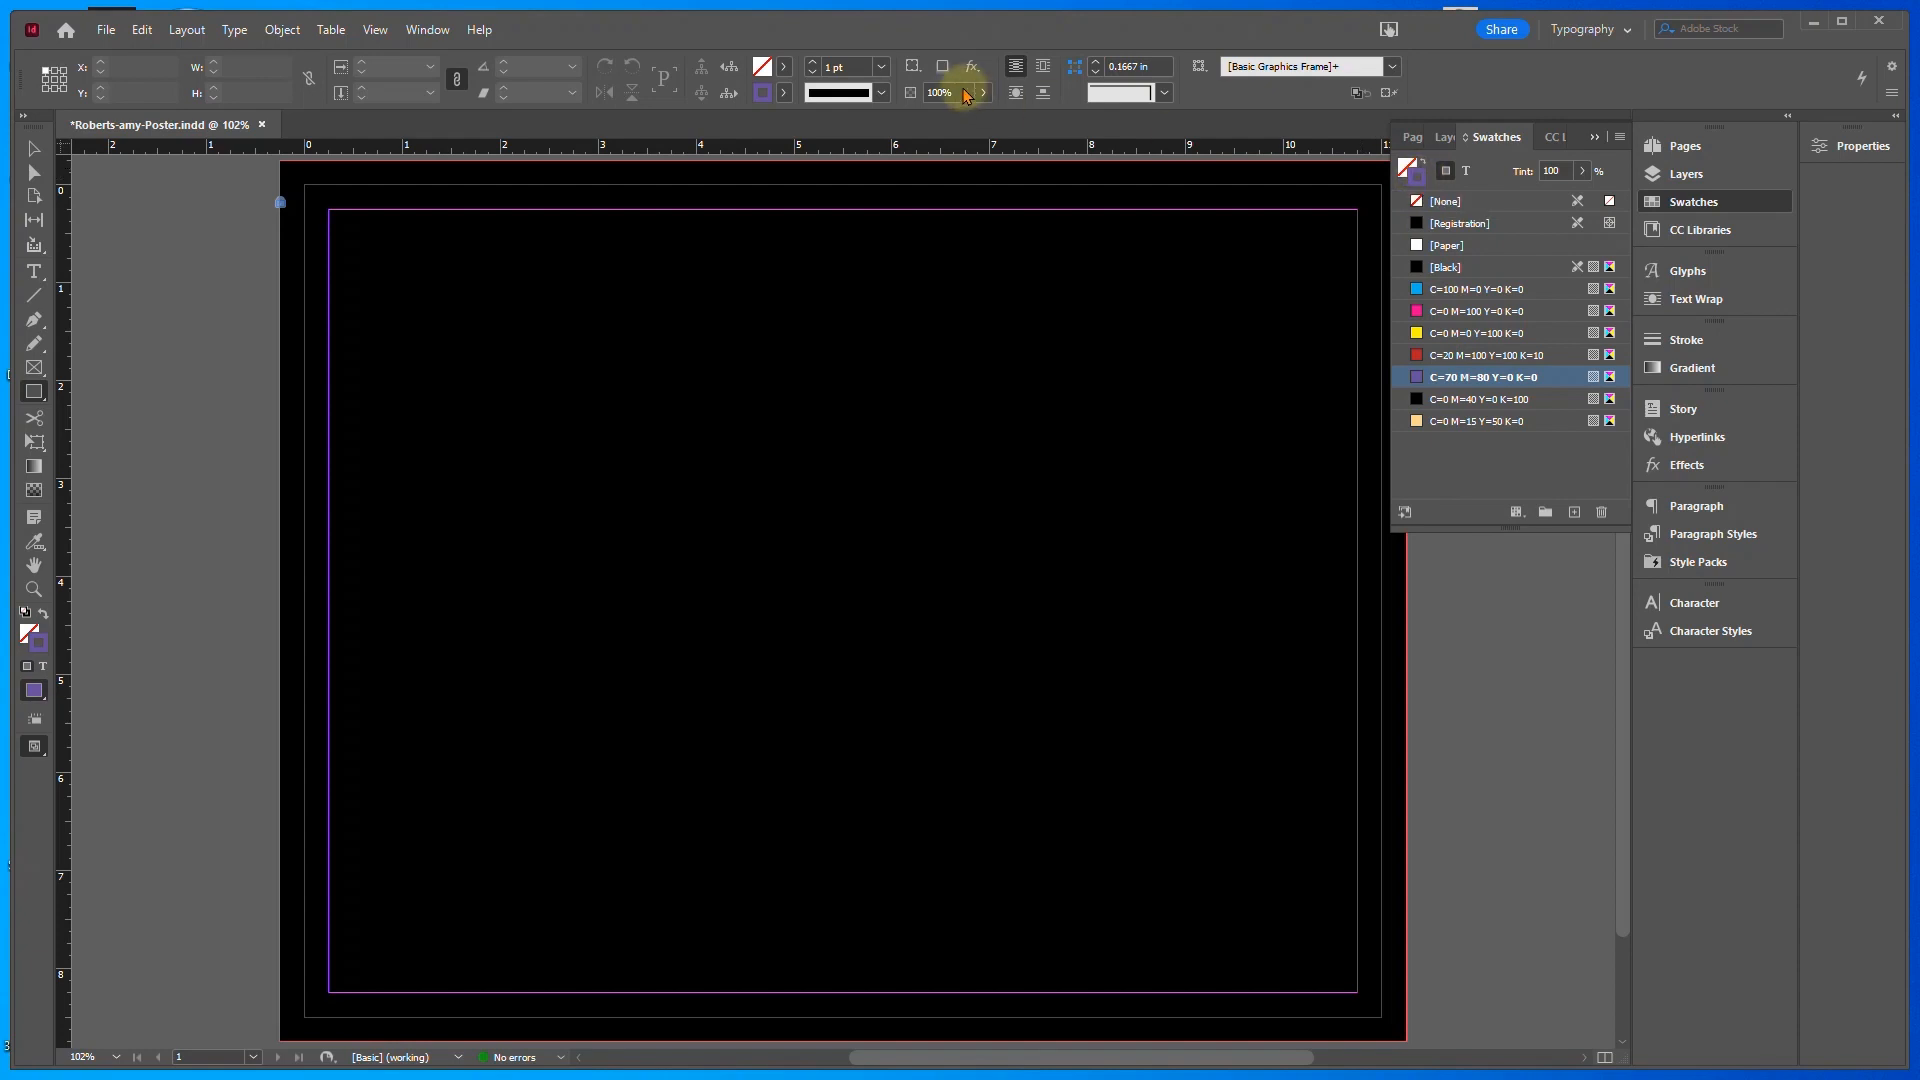
Set the stroke weight to 6 pt and draw a rectangle about 11.5 x 4.82 in between the side bleed guides, returning to the Selection tool
click(812, 64)
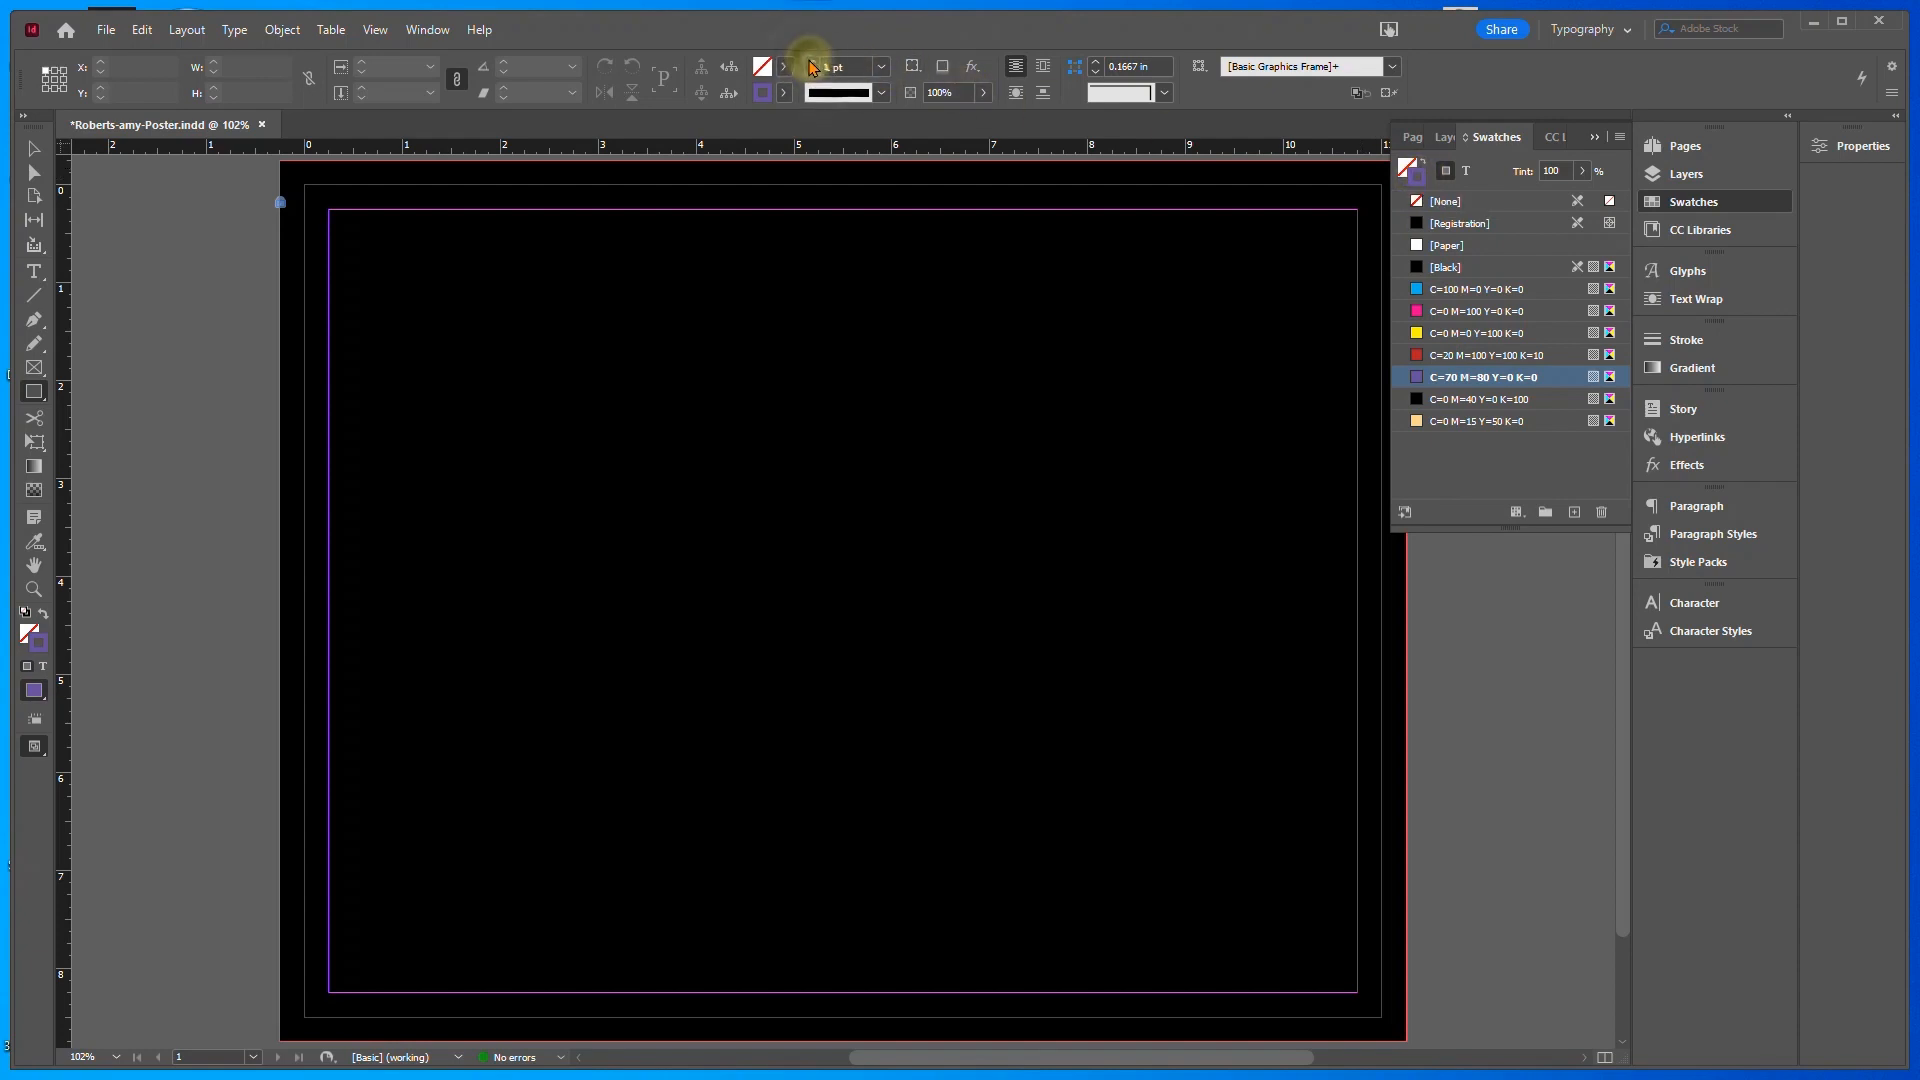
click(812, 64)
click(812, 64)
click(812, 64)
click(812, 64)
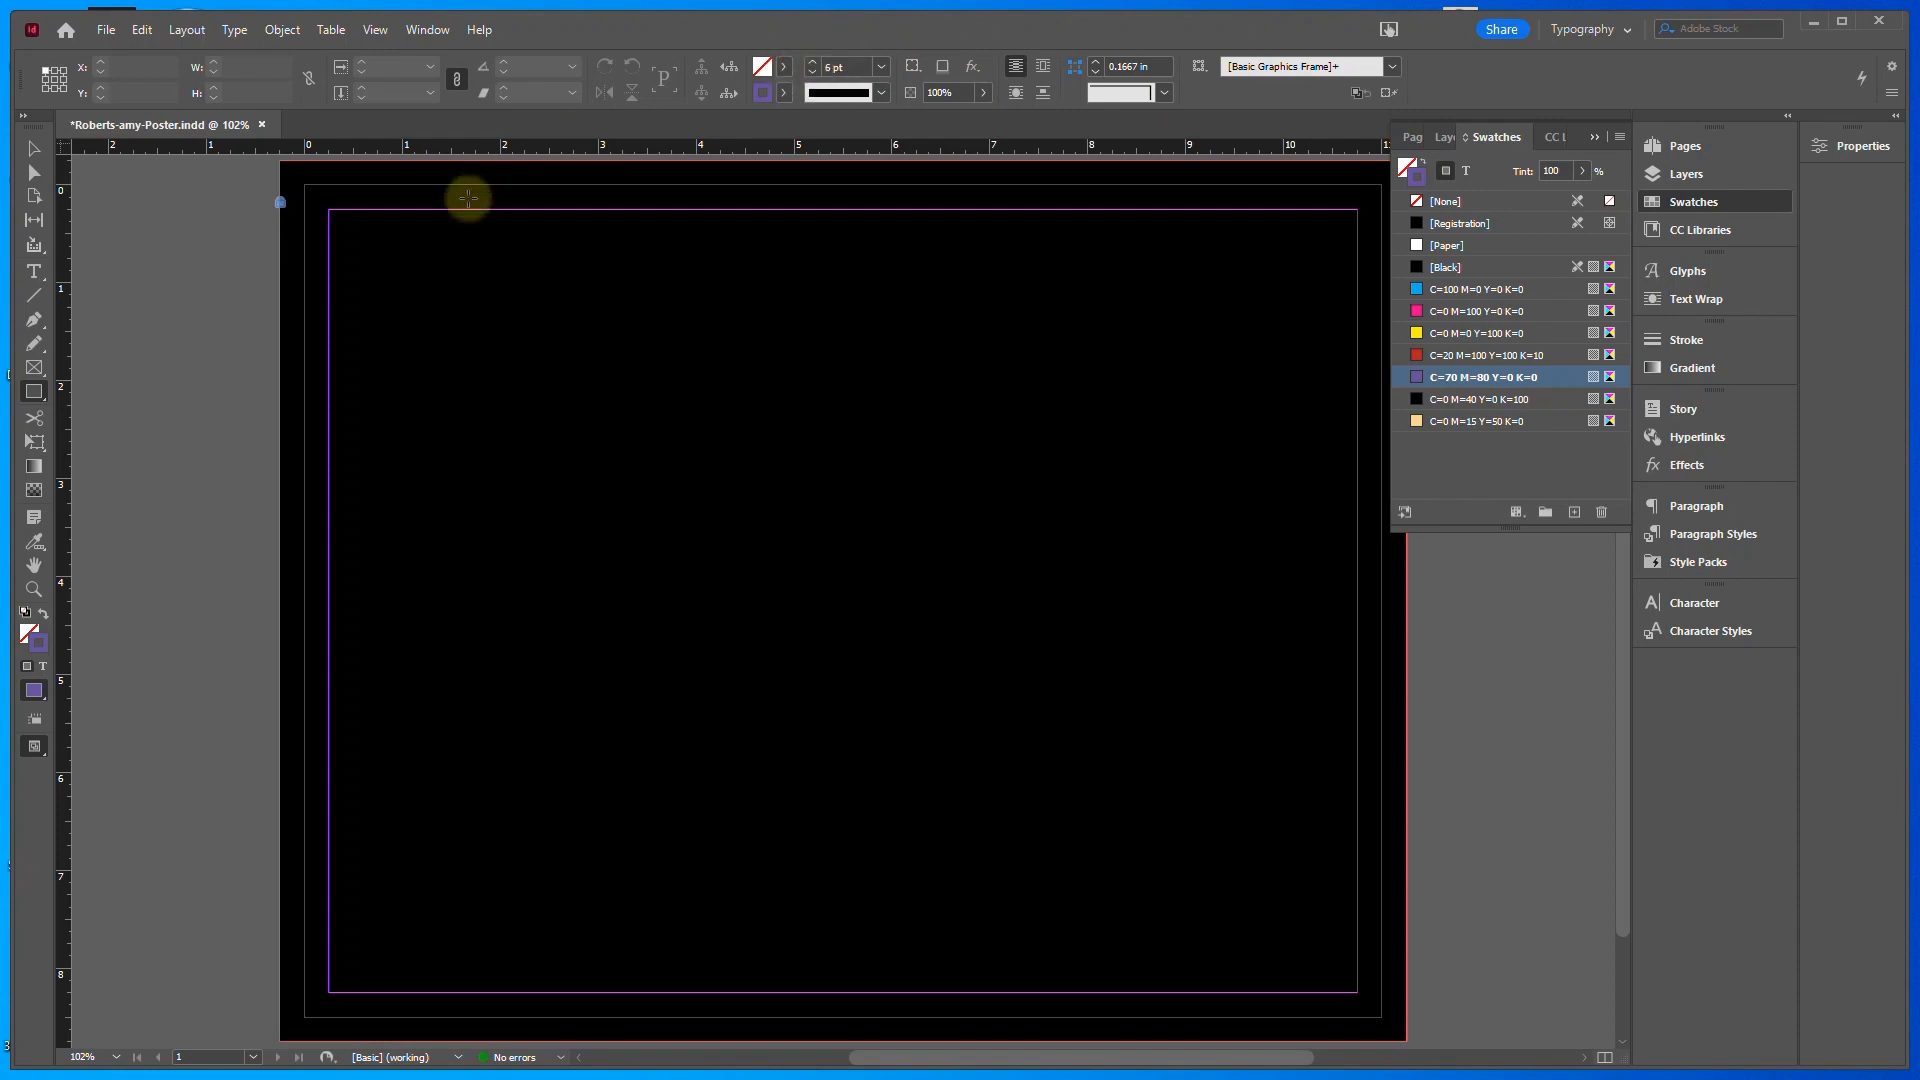
mouse_move(279, 336)
mouse_down()
mouse_move(585, 518)
mouse_move(1050, 628)
mouse_move(1403, 810)
mouse_up()
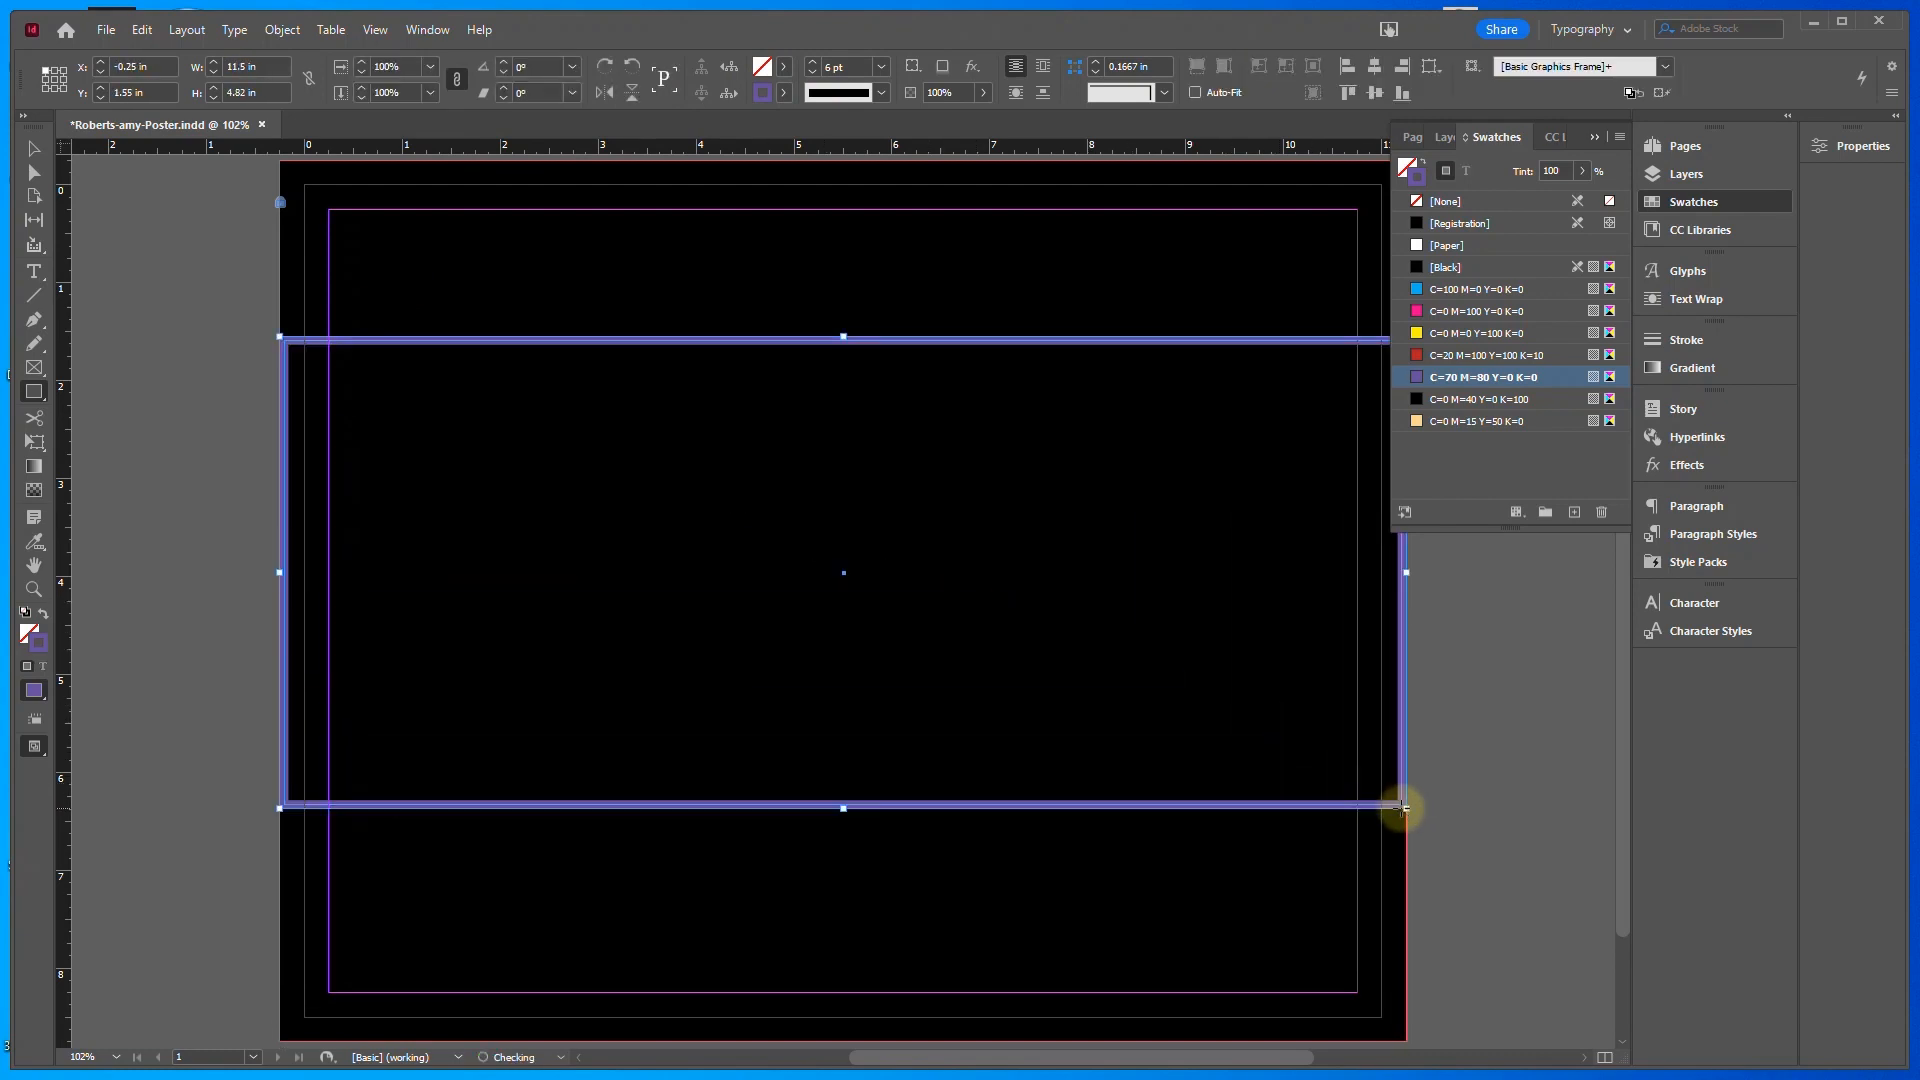
click(35, 150)
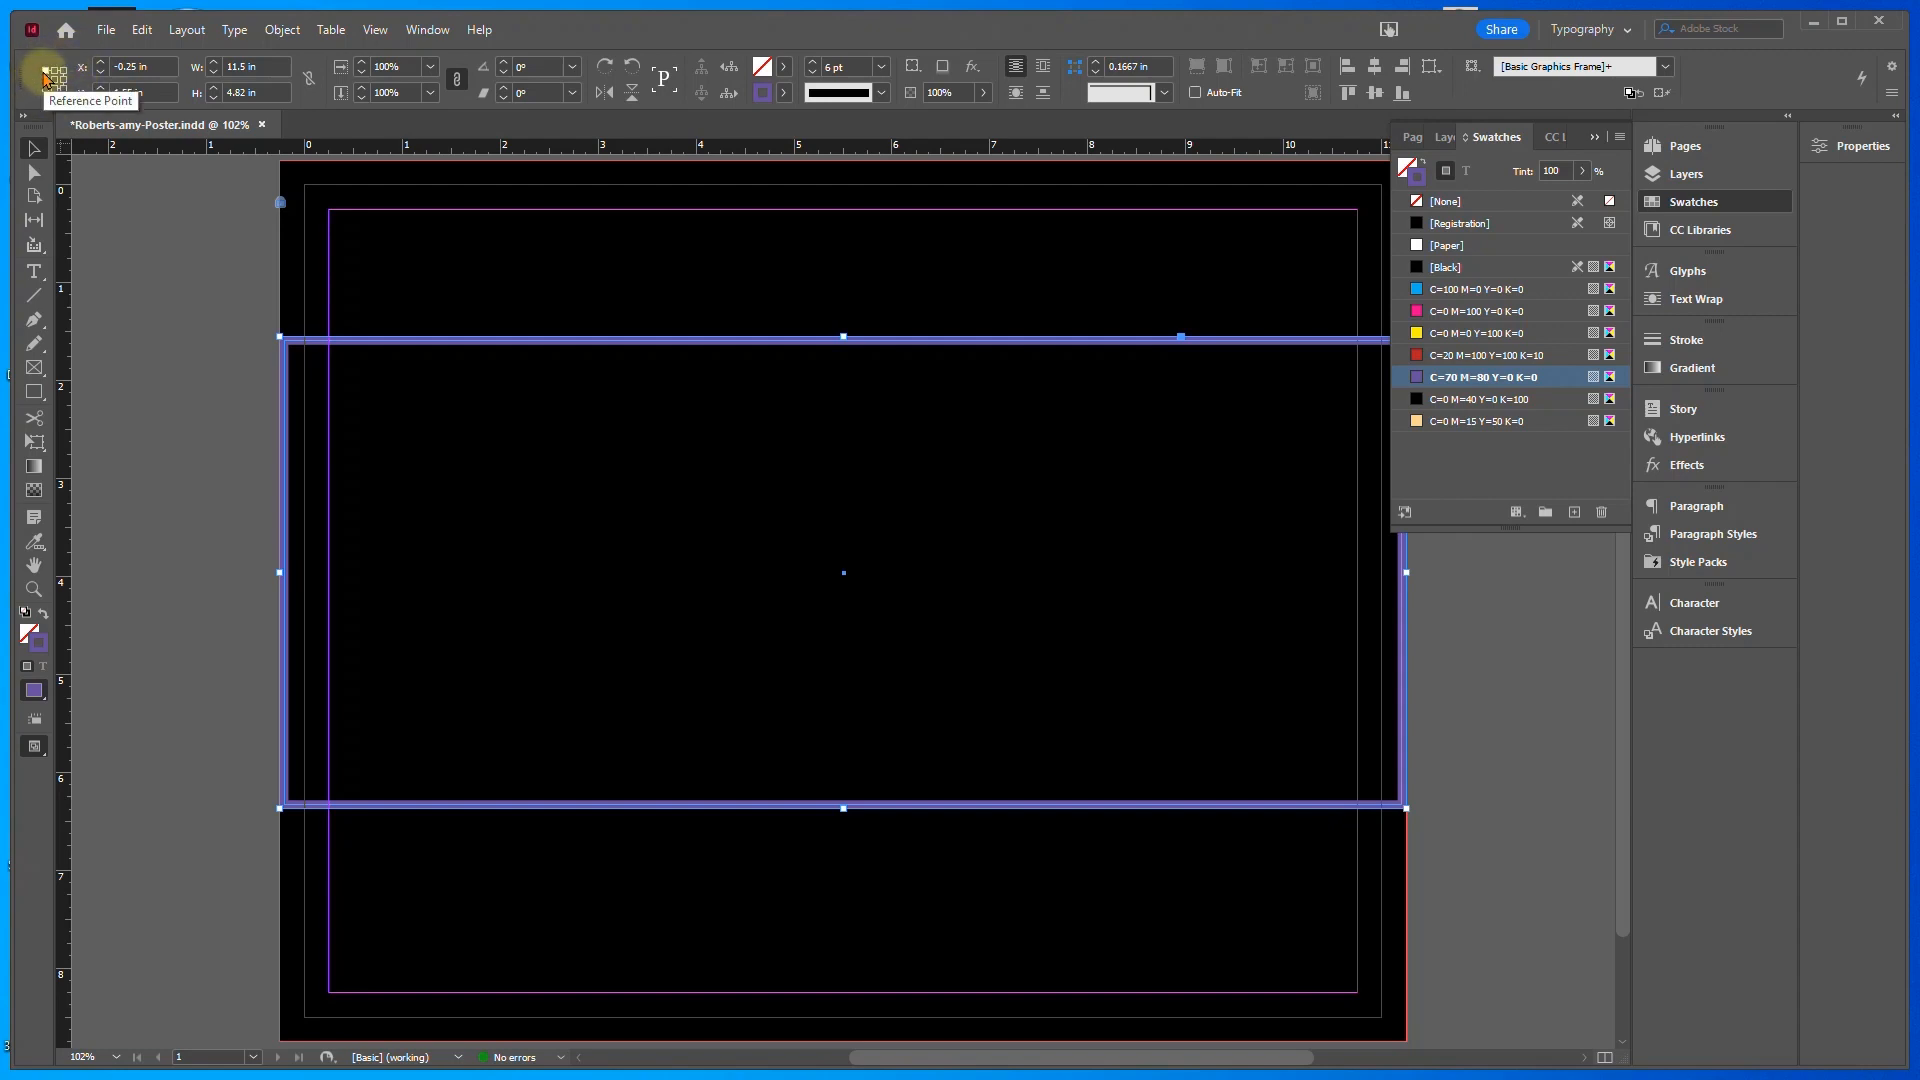
Set the purple-stroked rectangle's Y position to 1 in and its height to 6.5 in
click(150, 91)
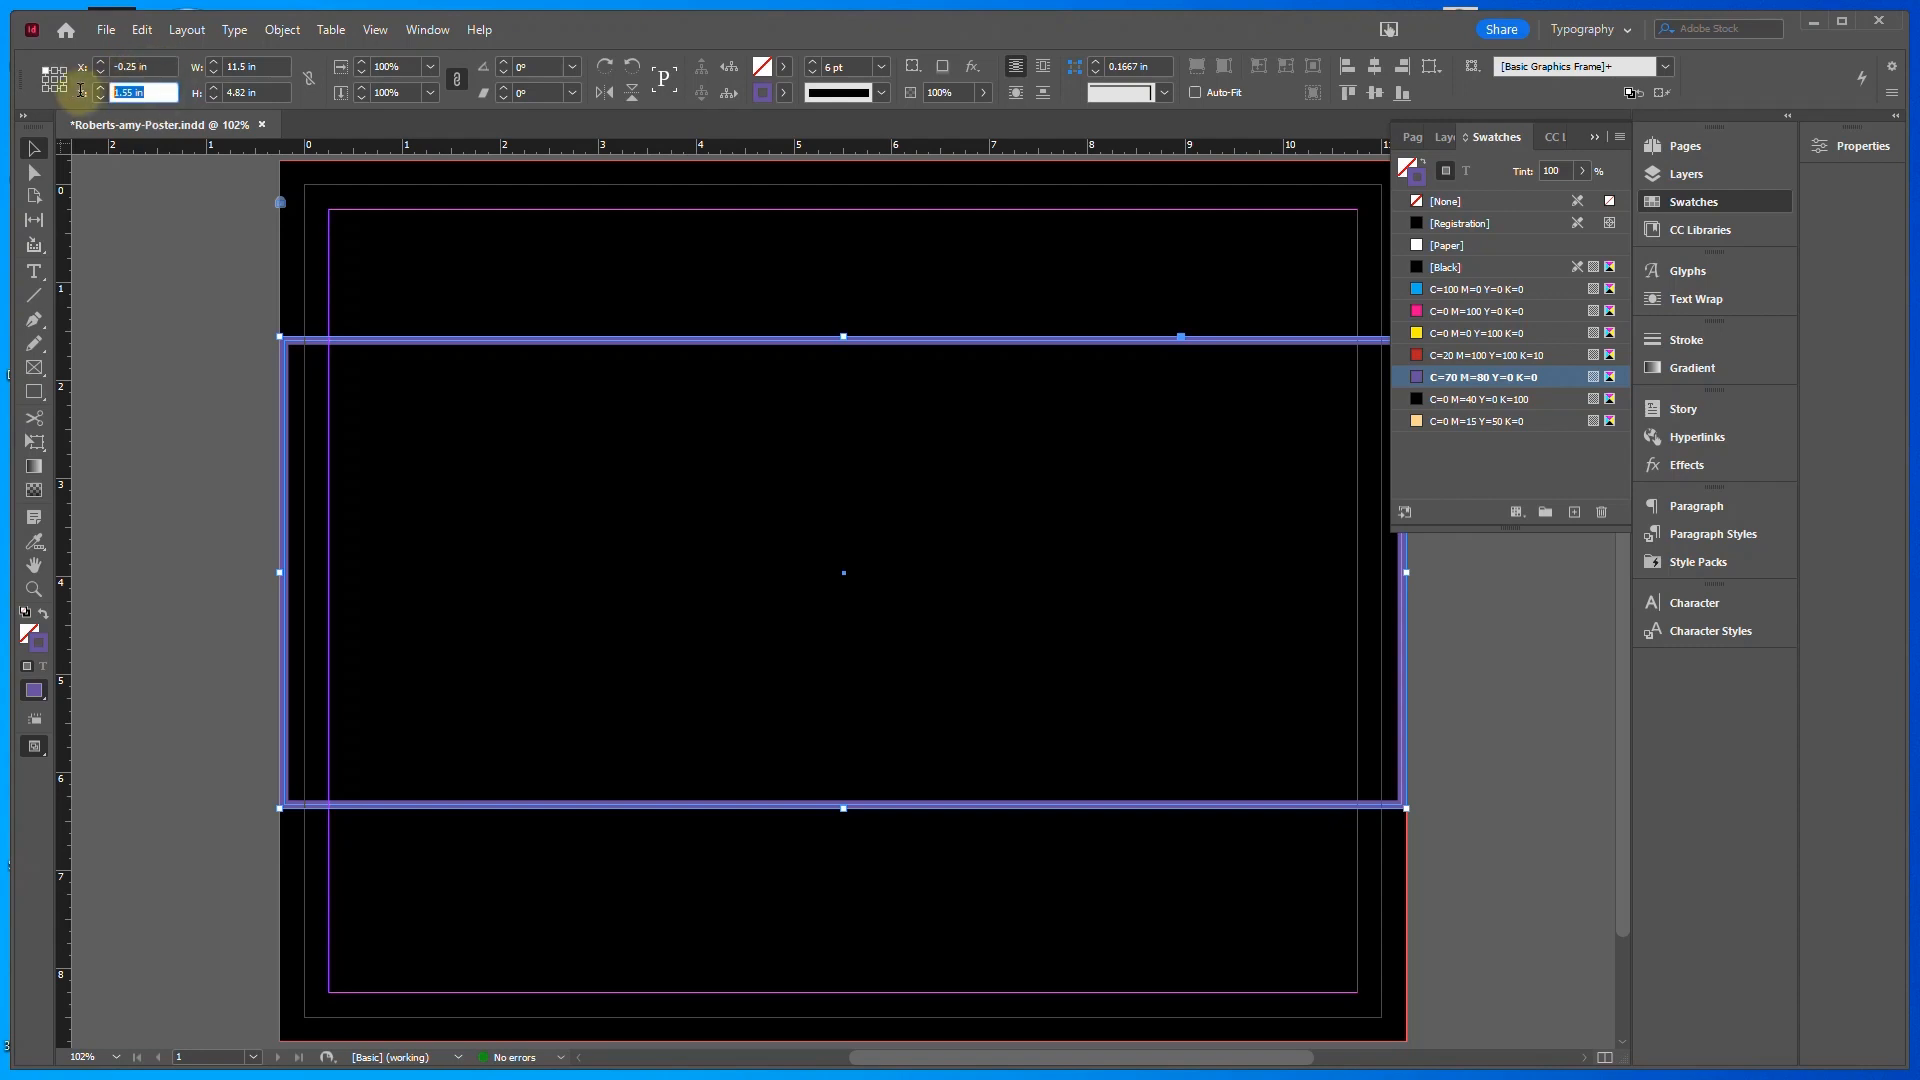
click(262, 67)
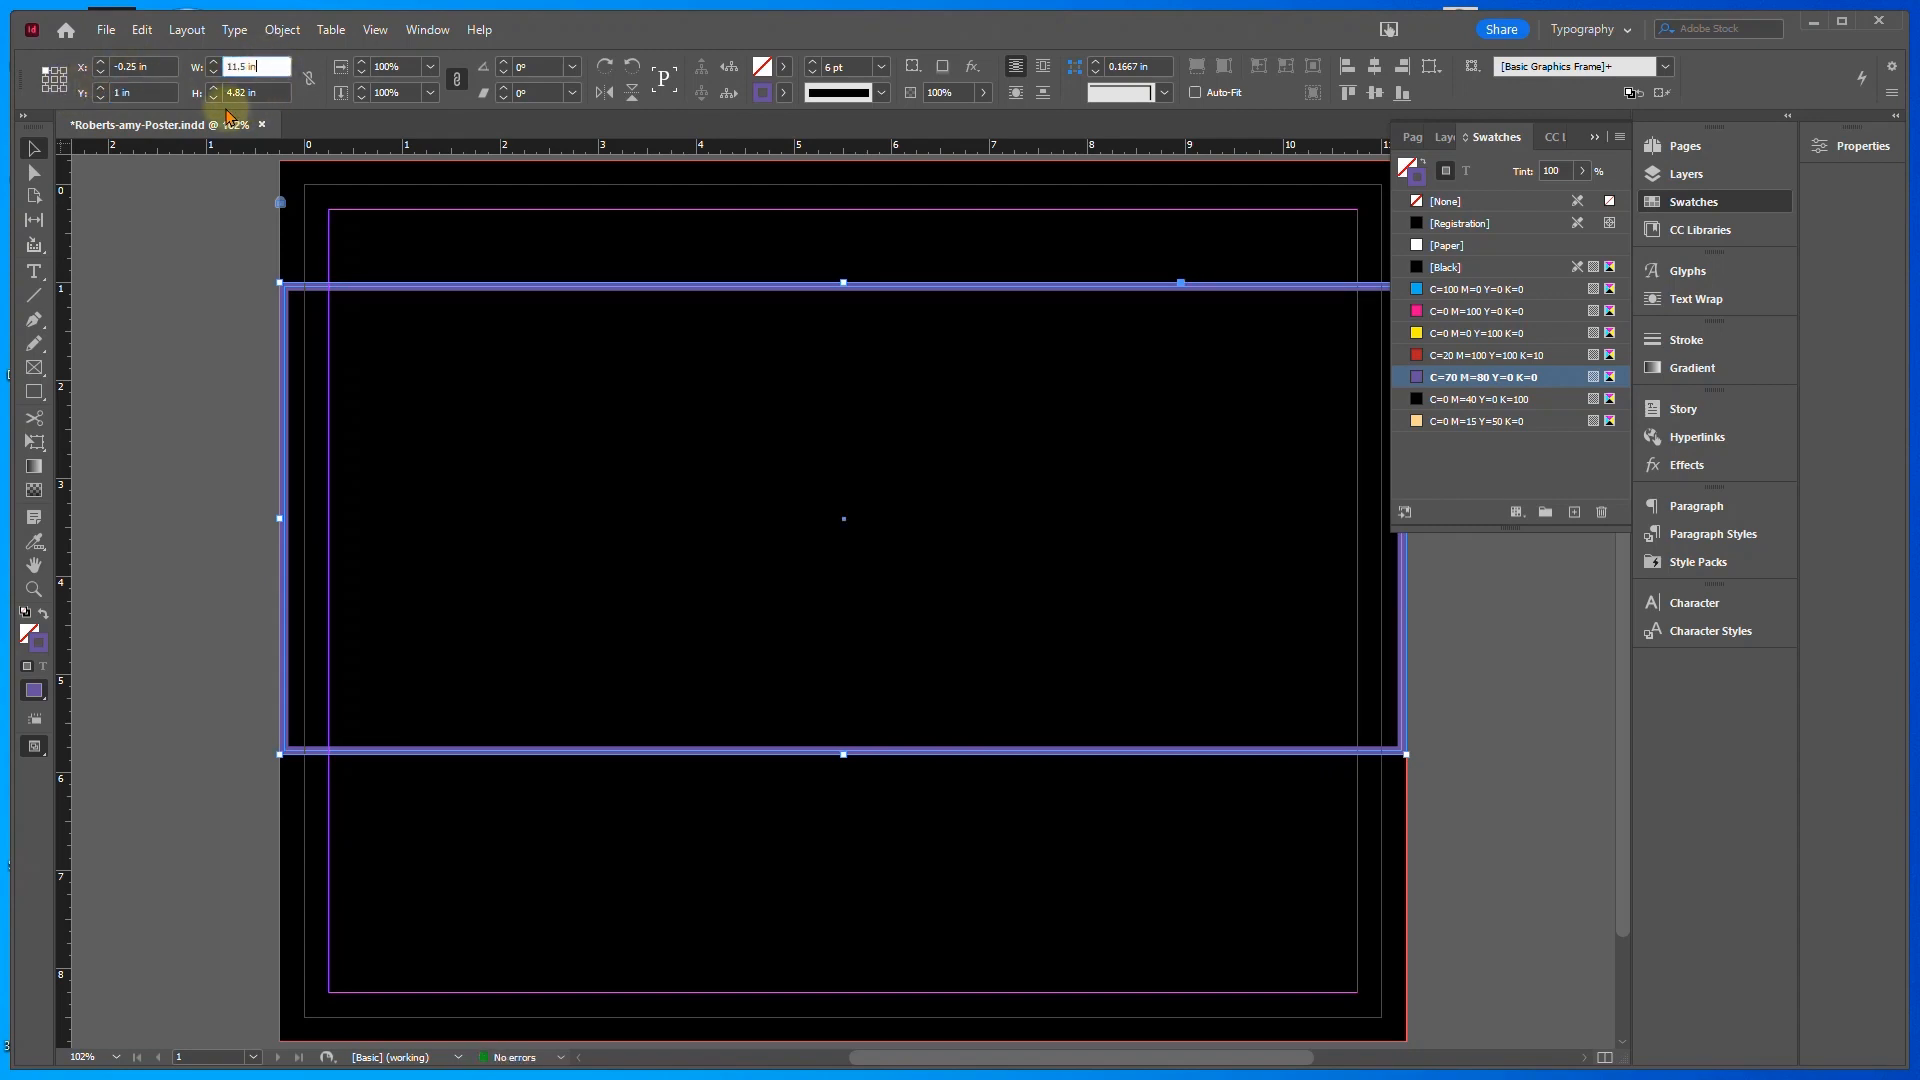
key(Tab)
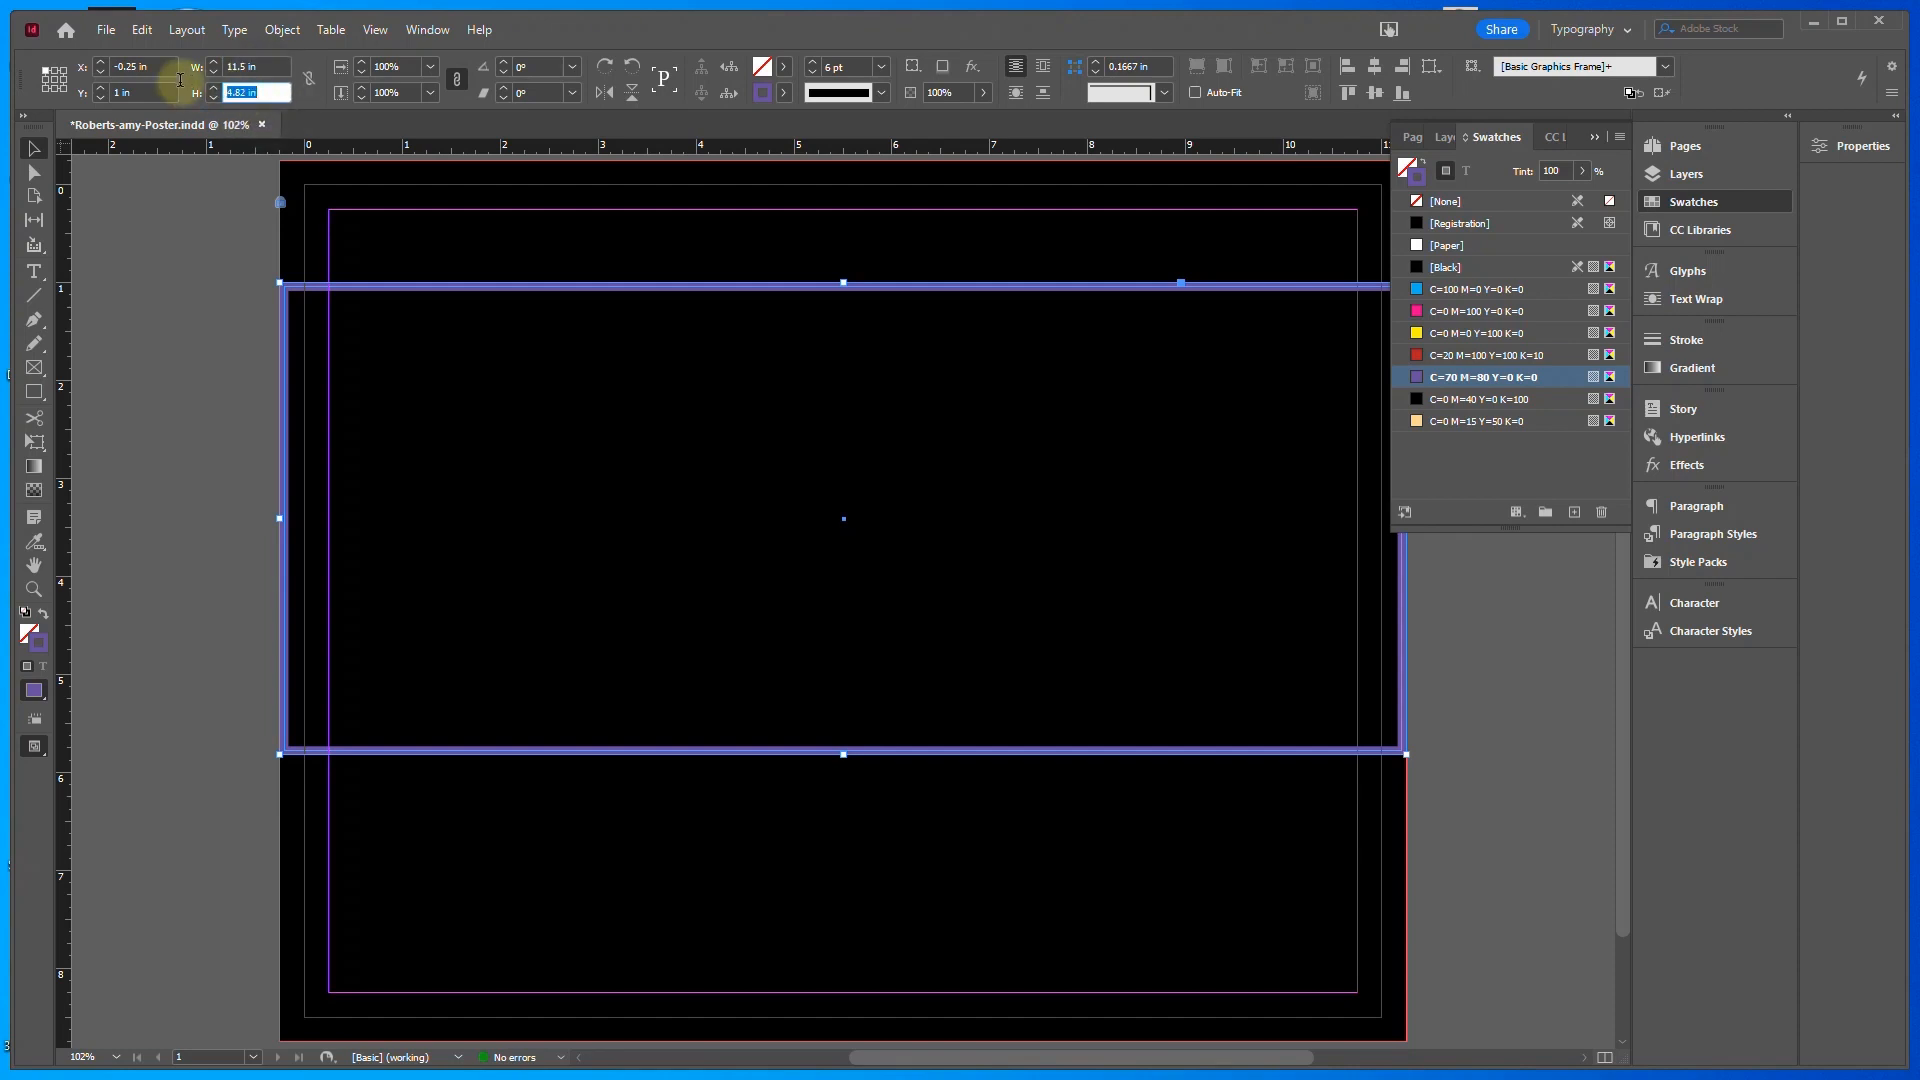
text(6.5)
key(Return)
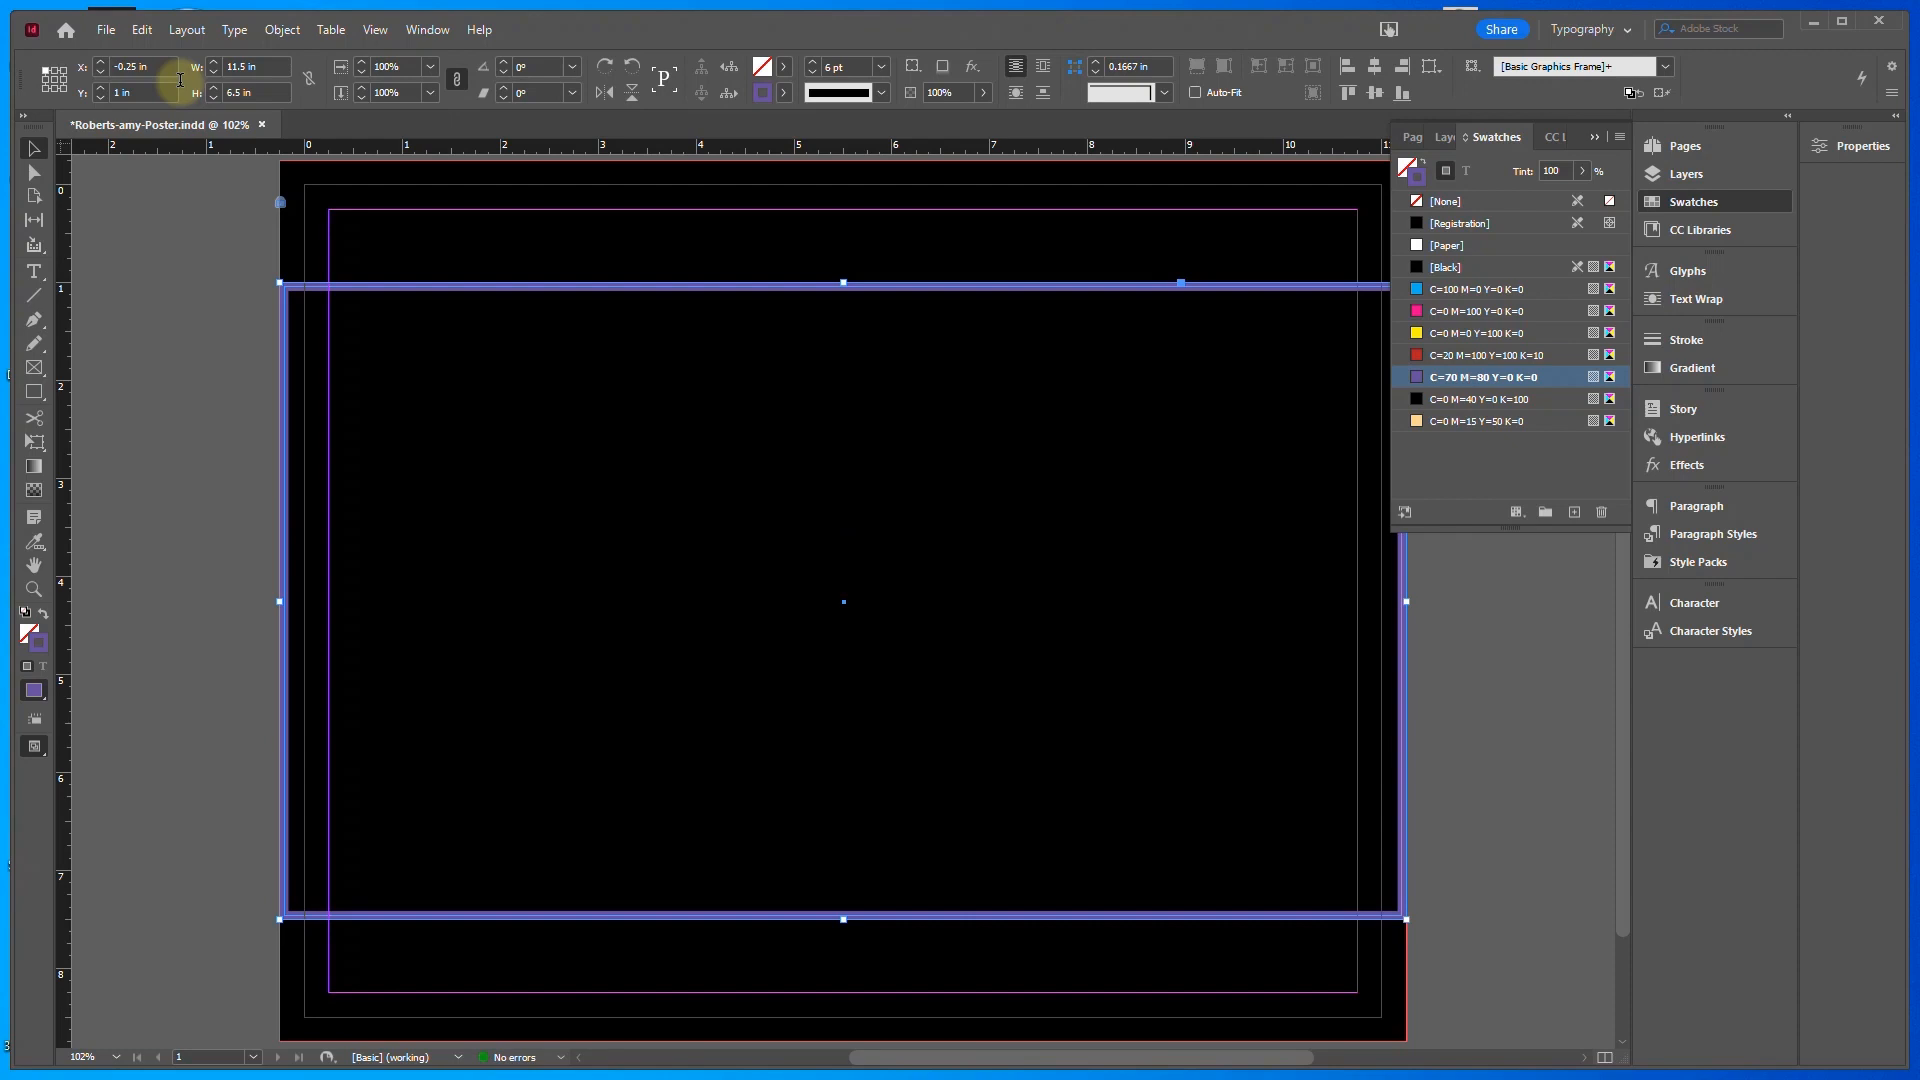
Hide the locked black background rectangle in Layer 1
key(ctrl+d)
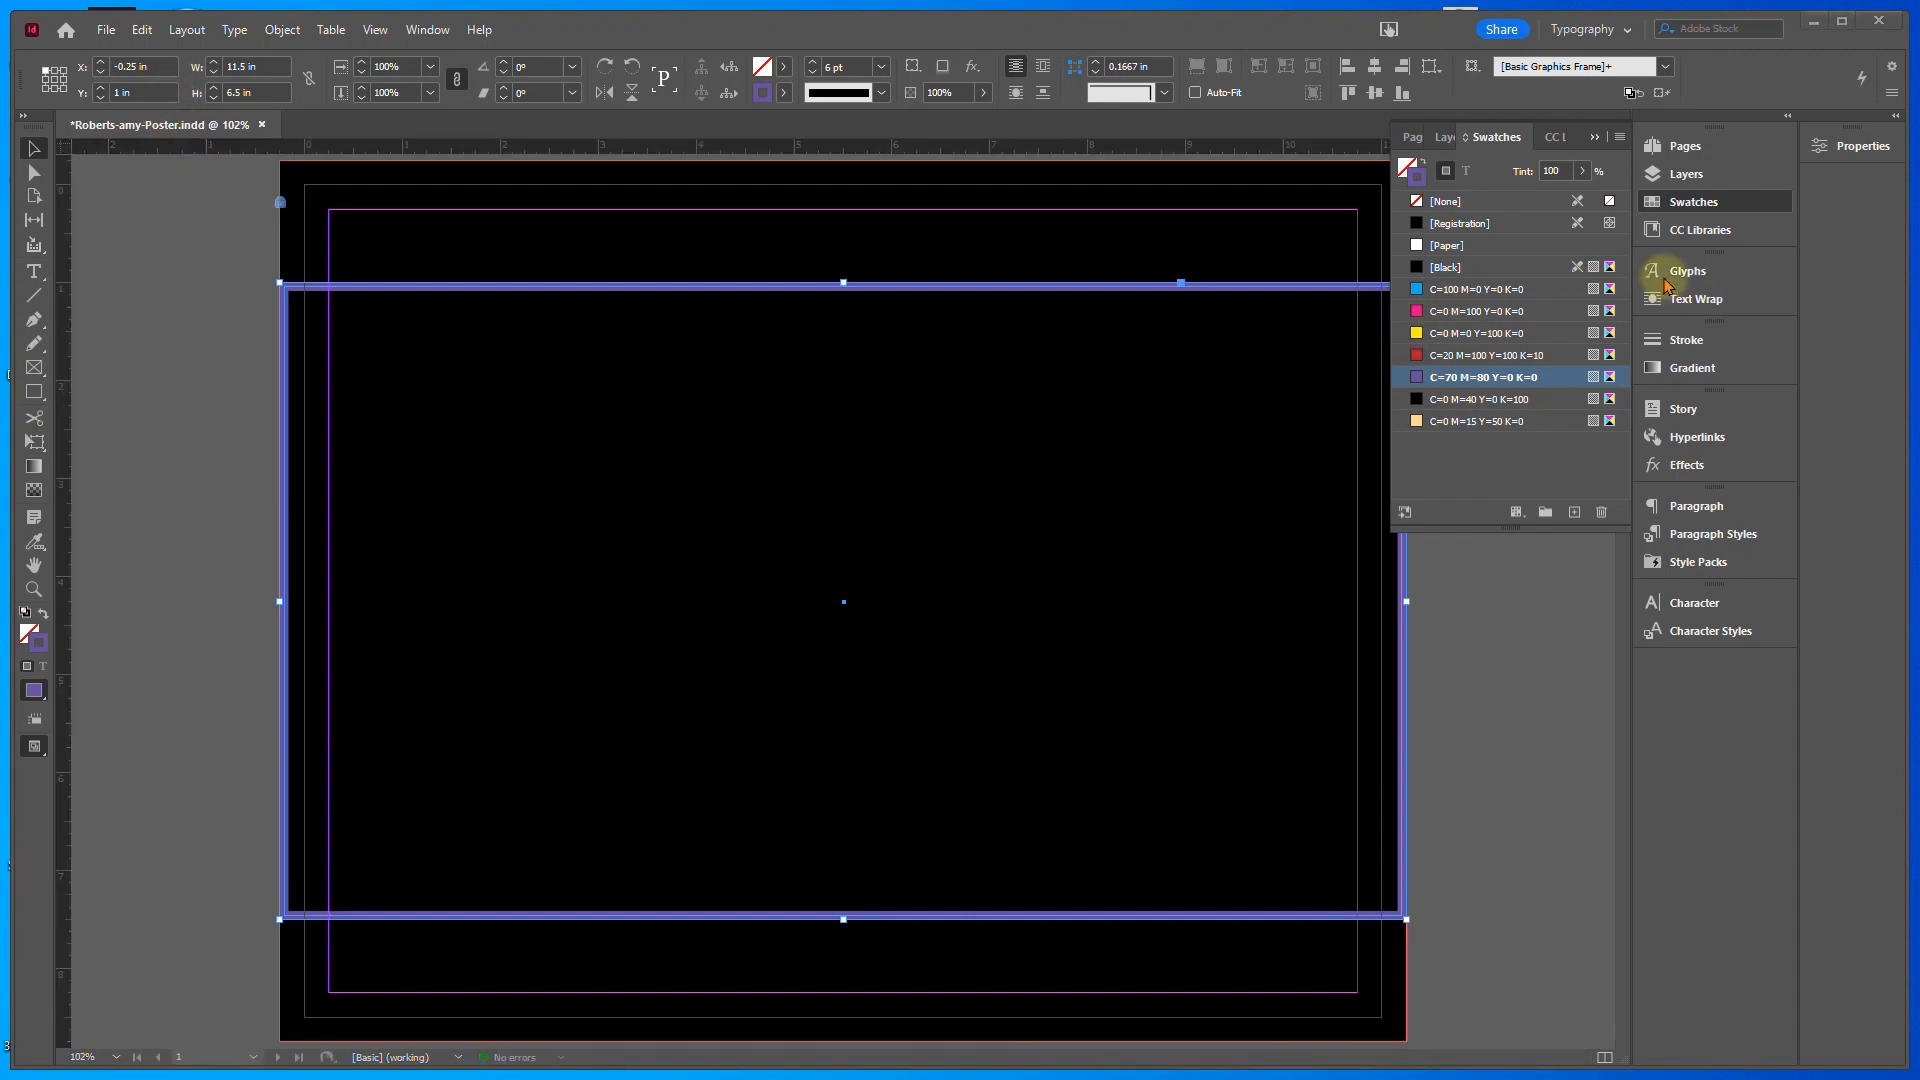
click(1668, 178)
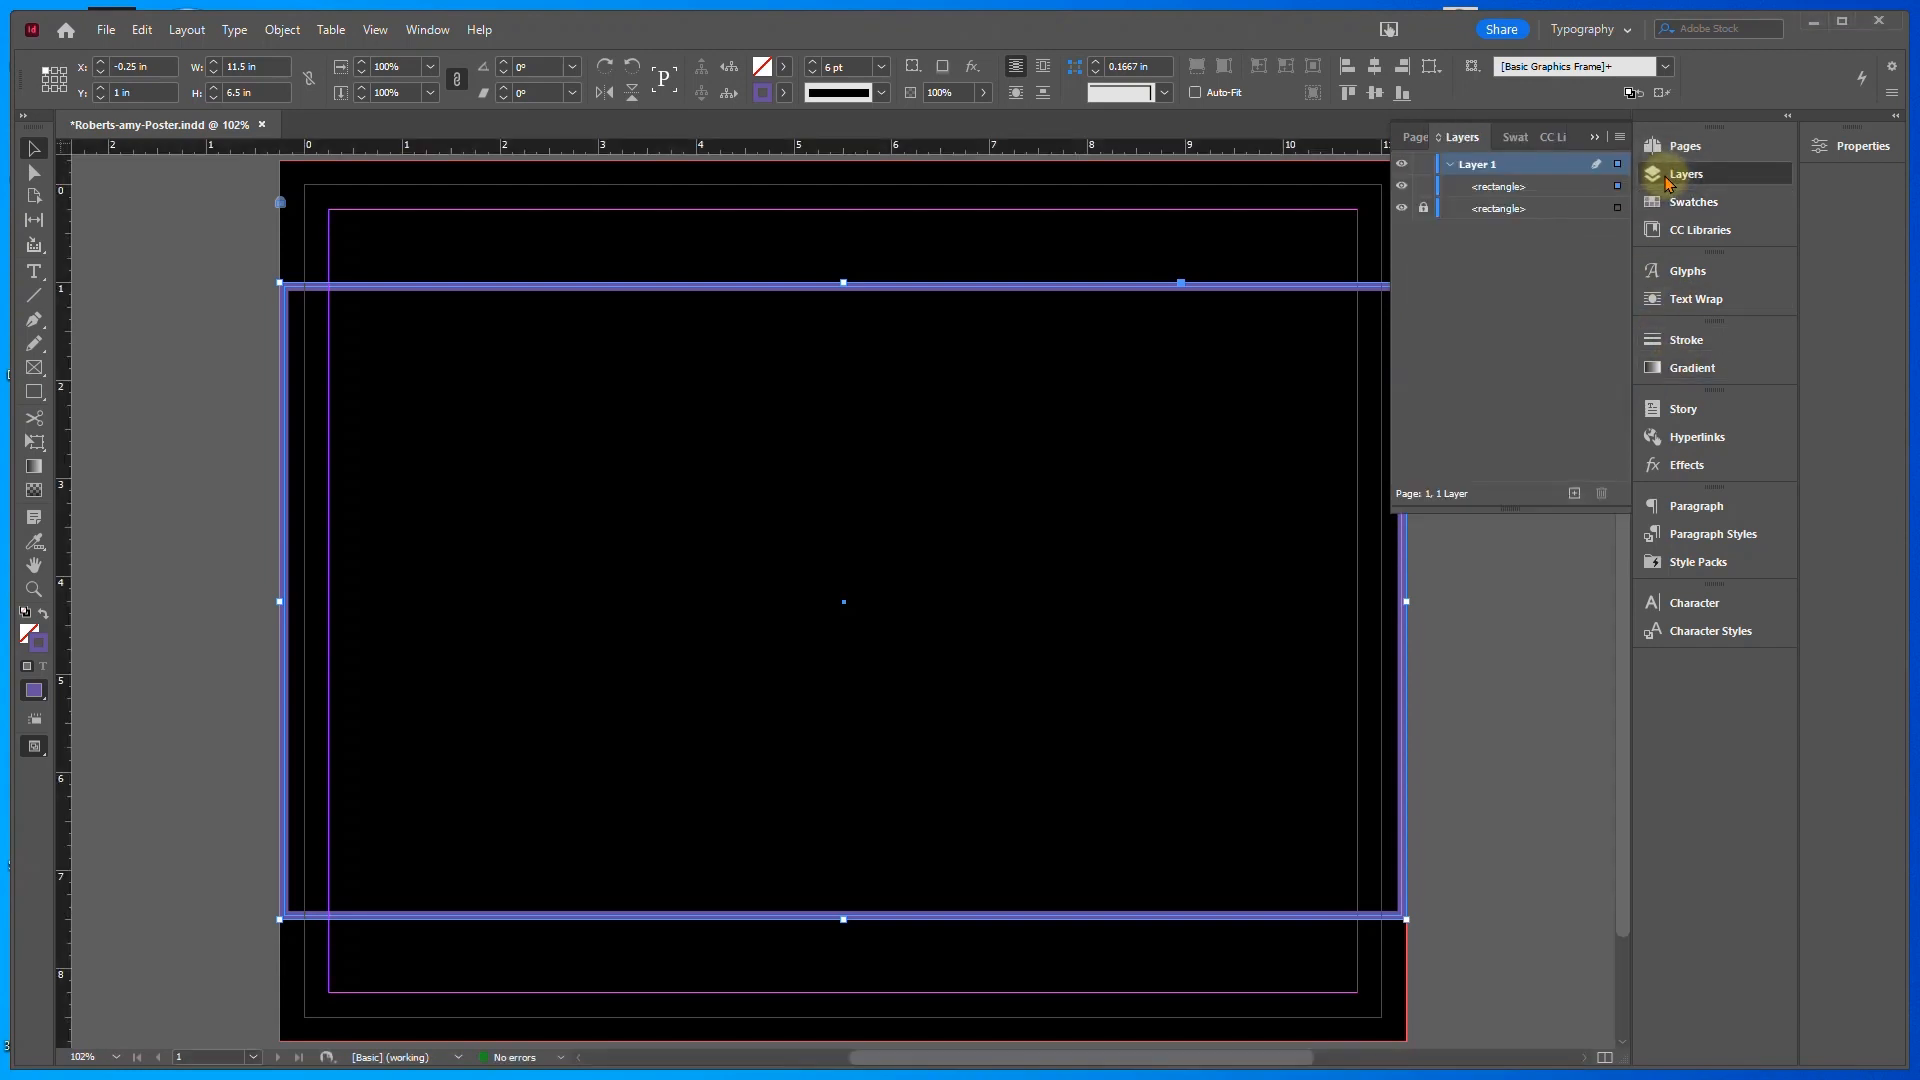
click(1401, 209)
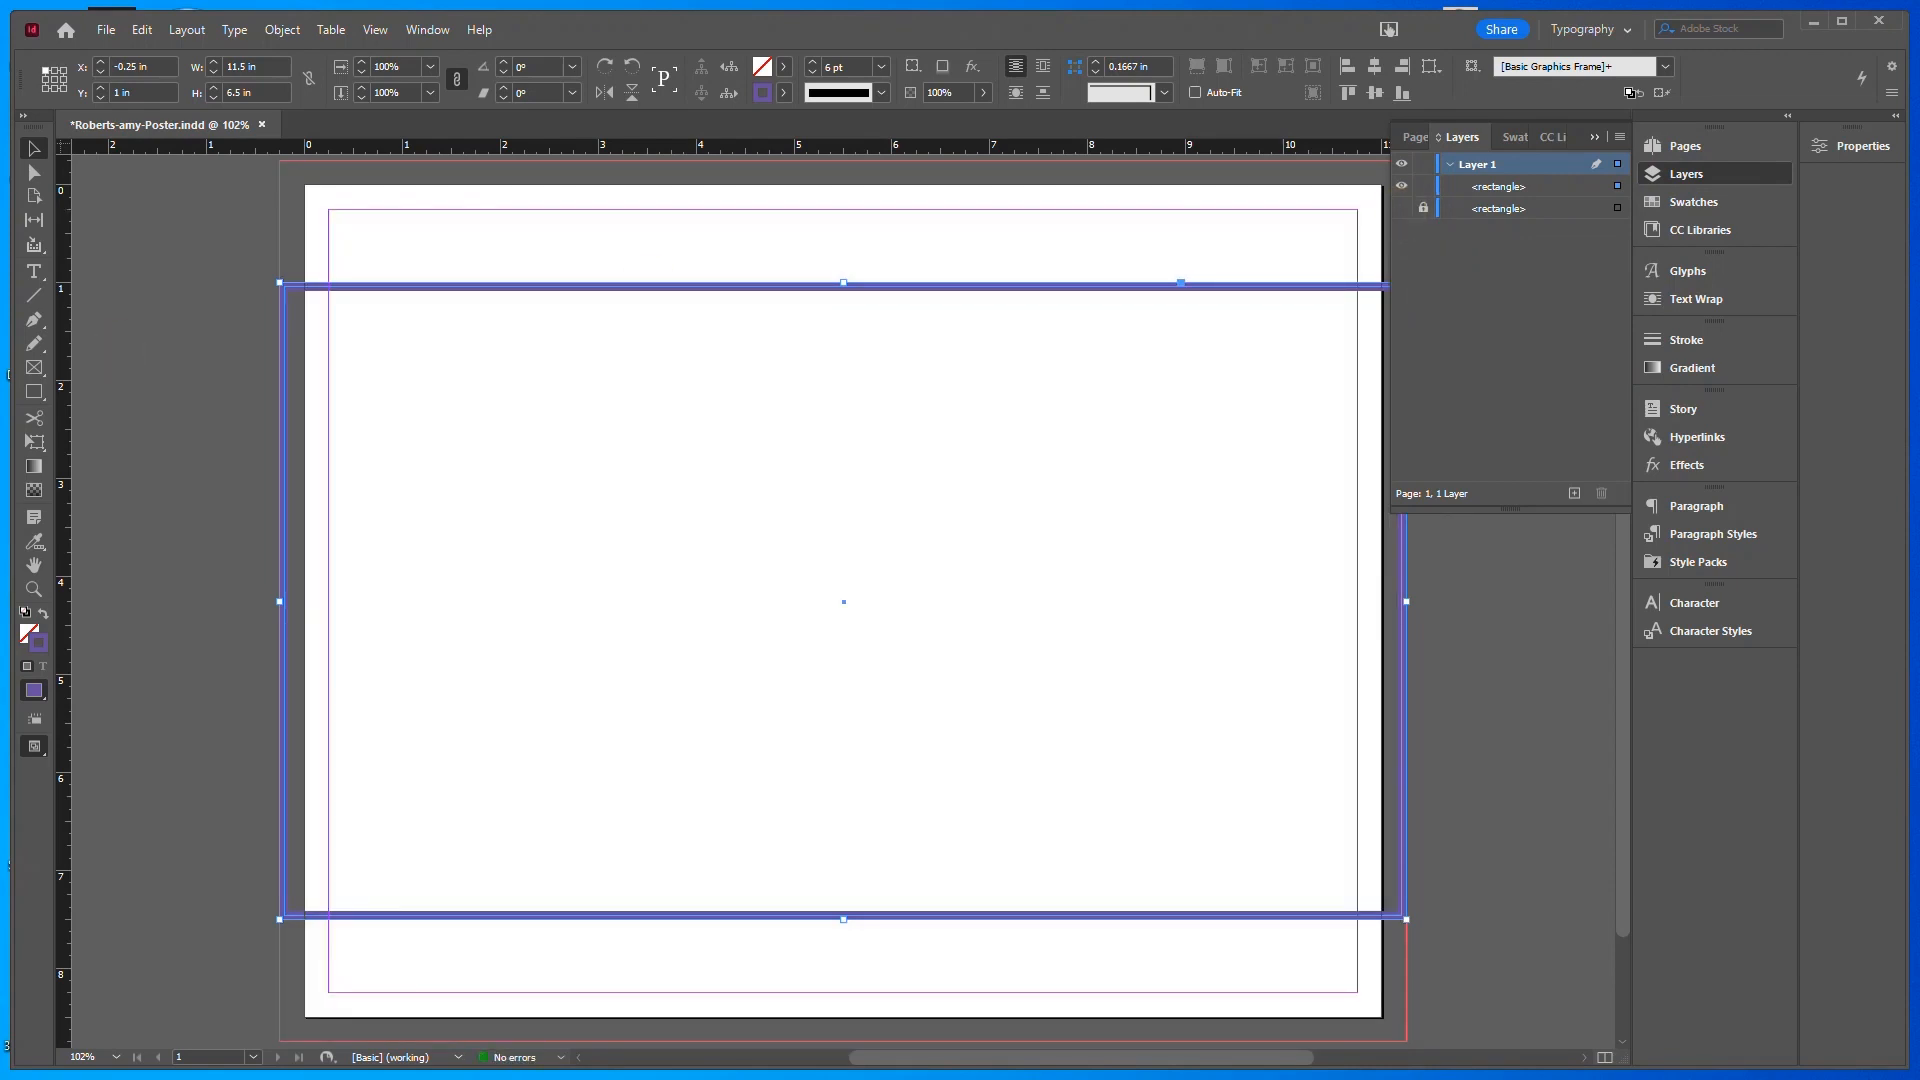
Fill the purple-stroked rectangle with the C=0 M=40 Y=0 K=100 swatch
click(593, 290)
click(1705, 203)
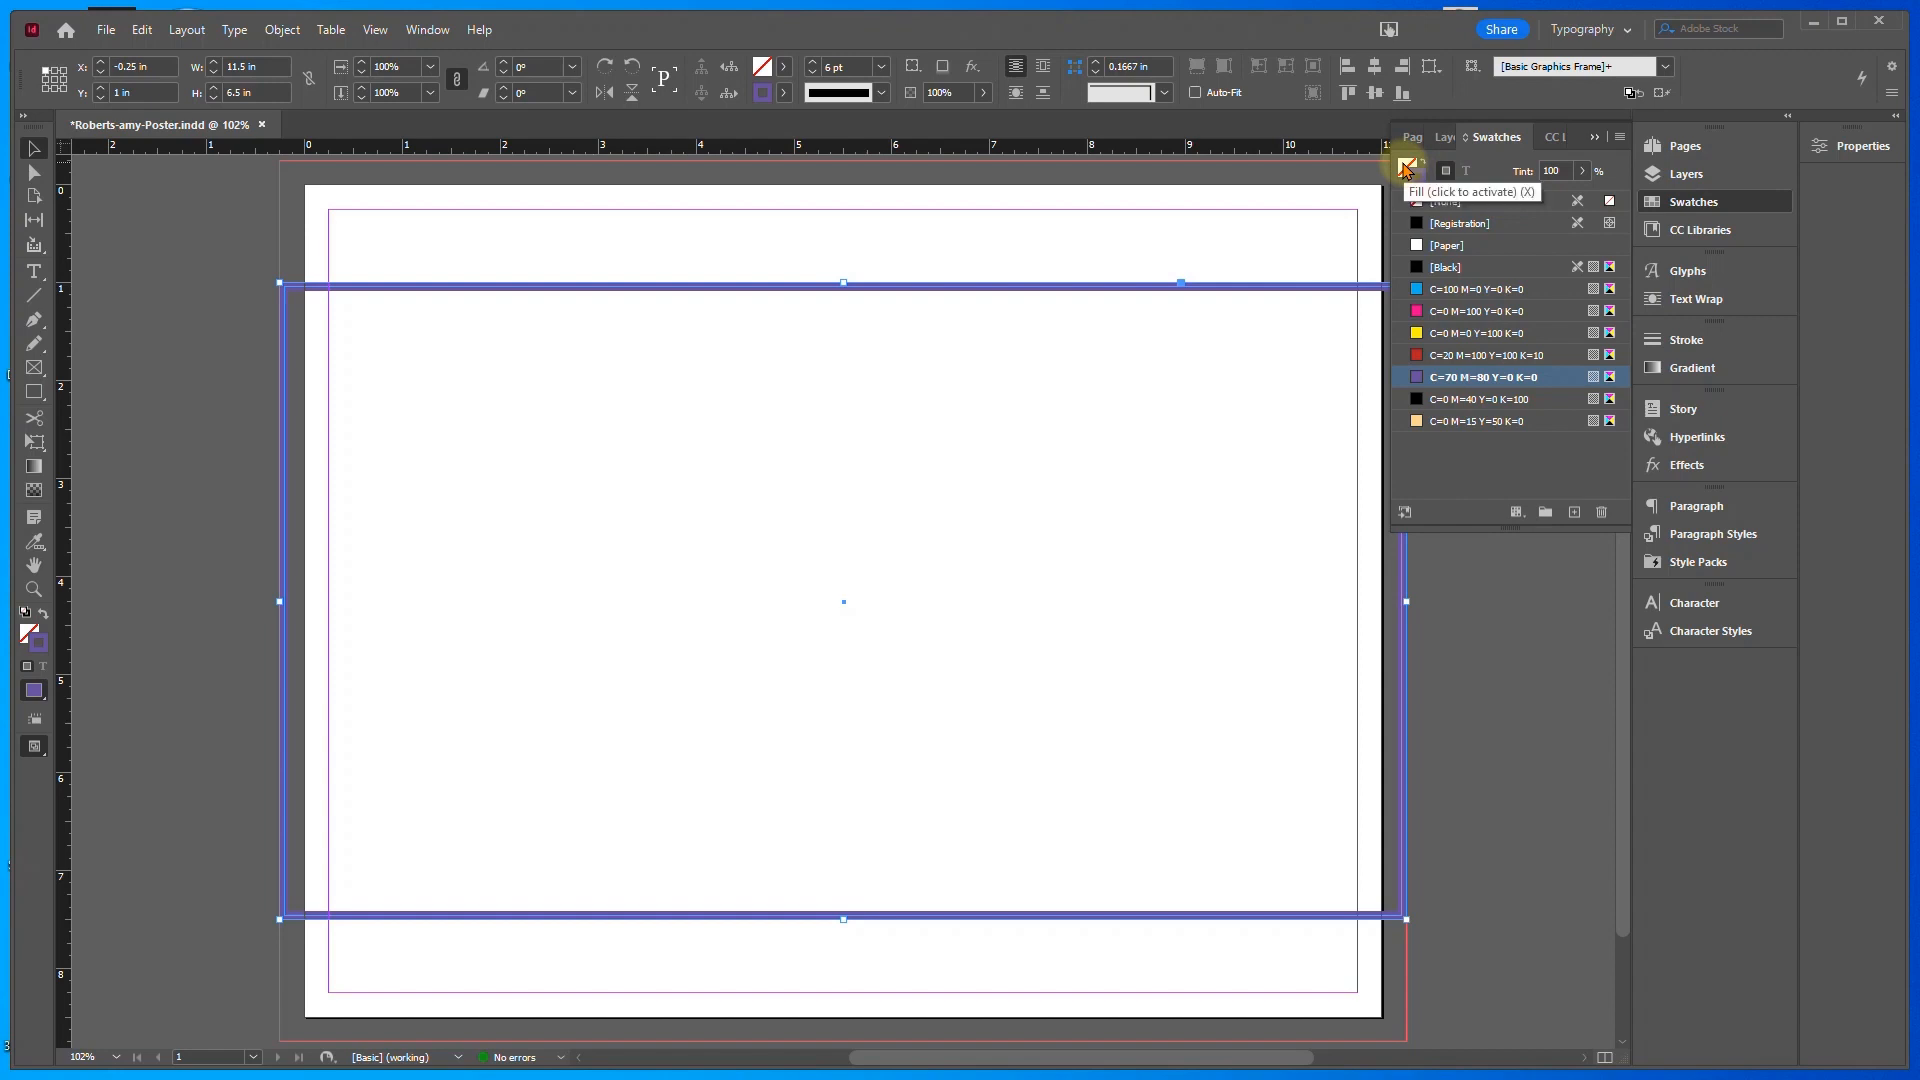
click(1407, 169)
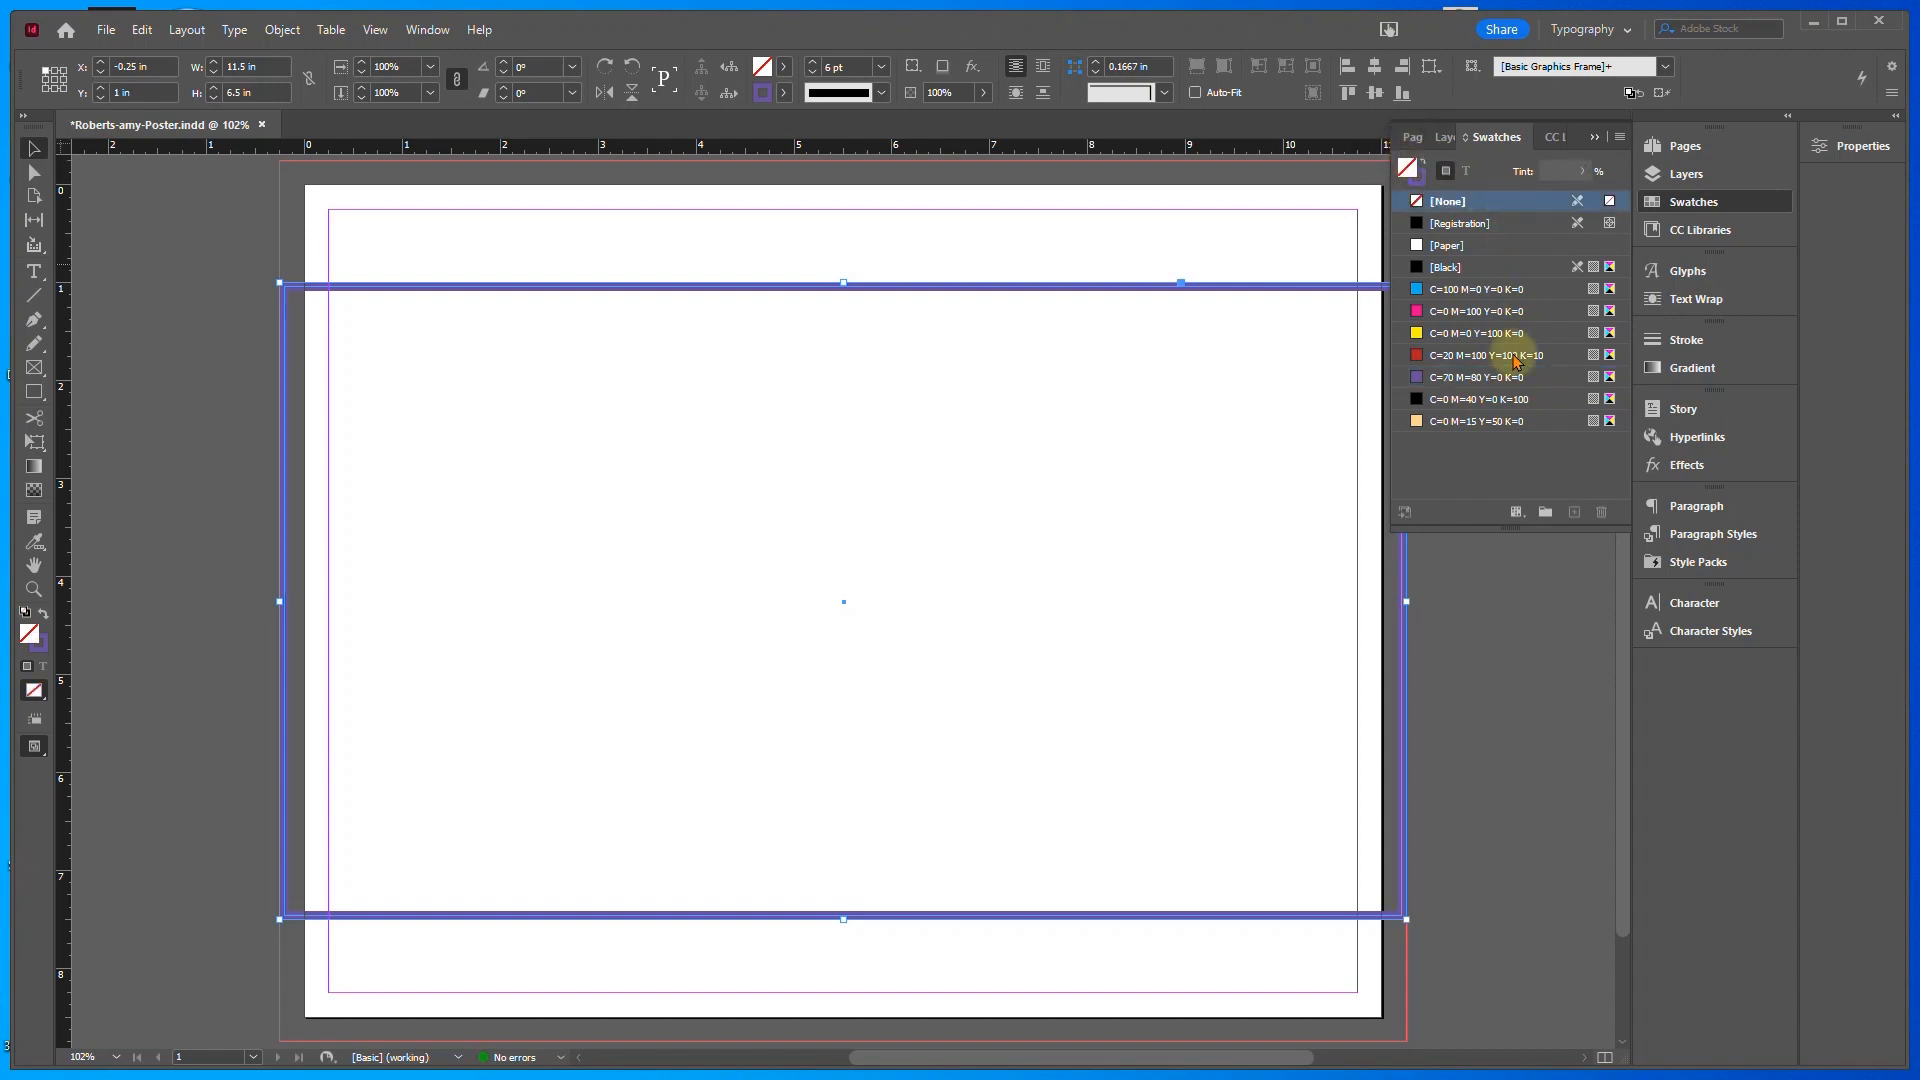
click(1475, 400)
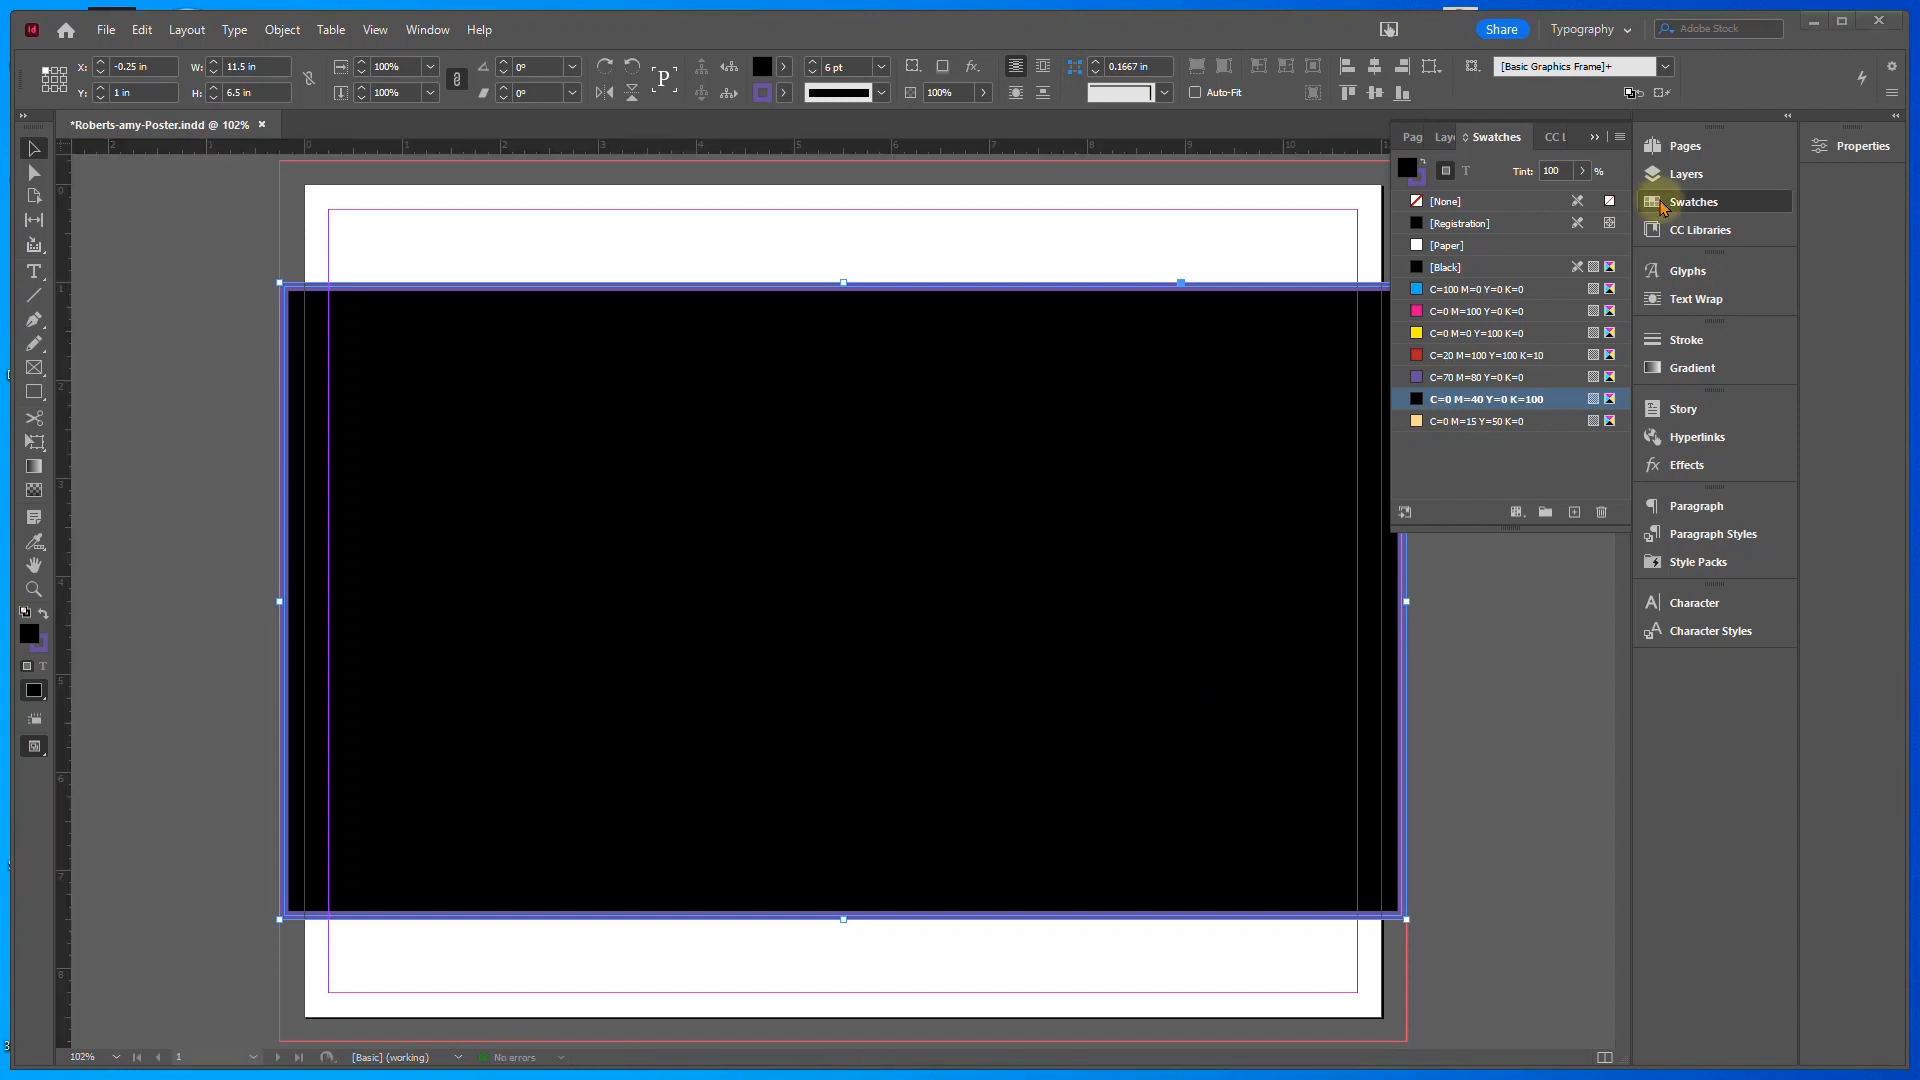
Start a new linear gradient swatch named "blue to red"
click(1620, 139)
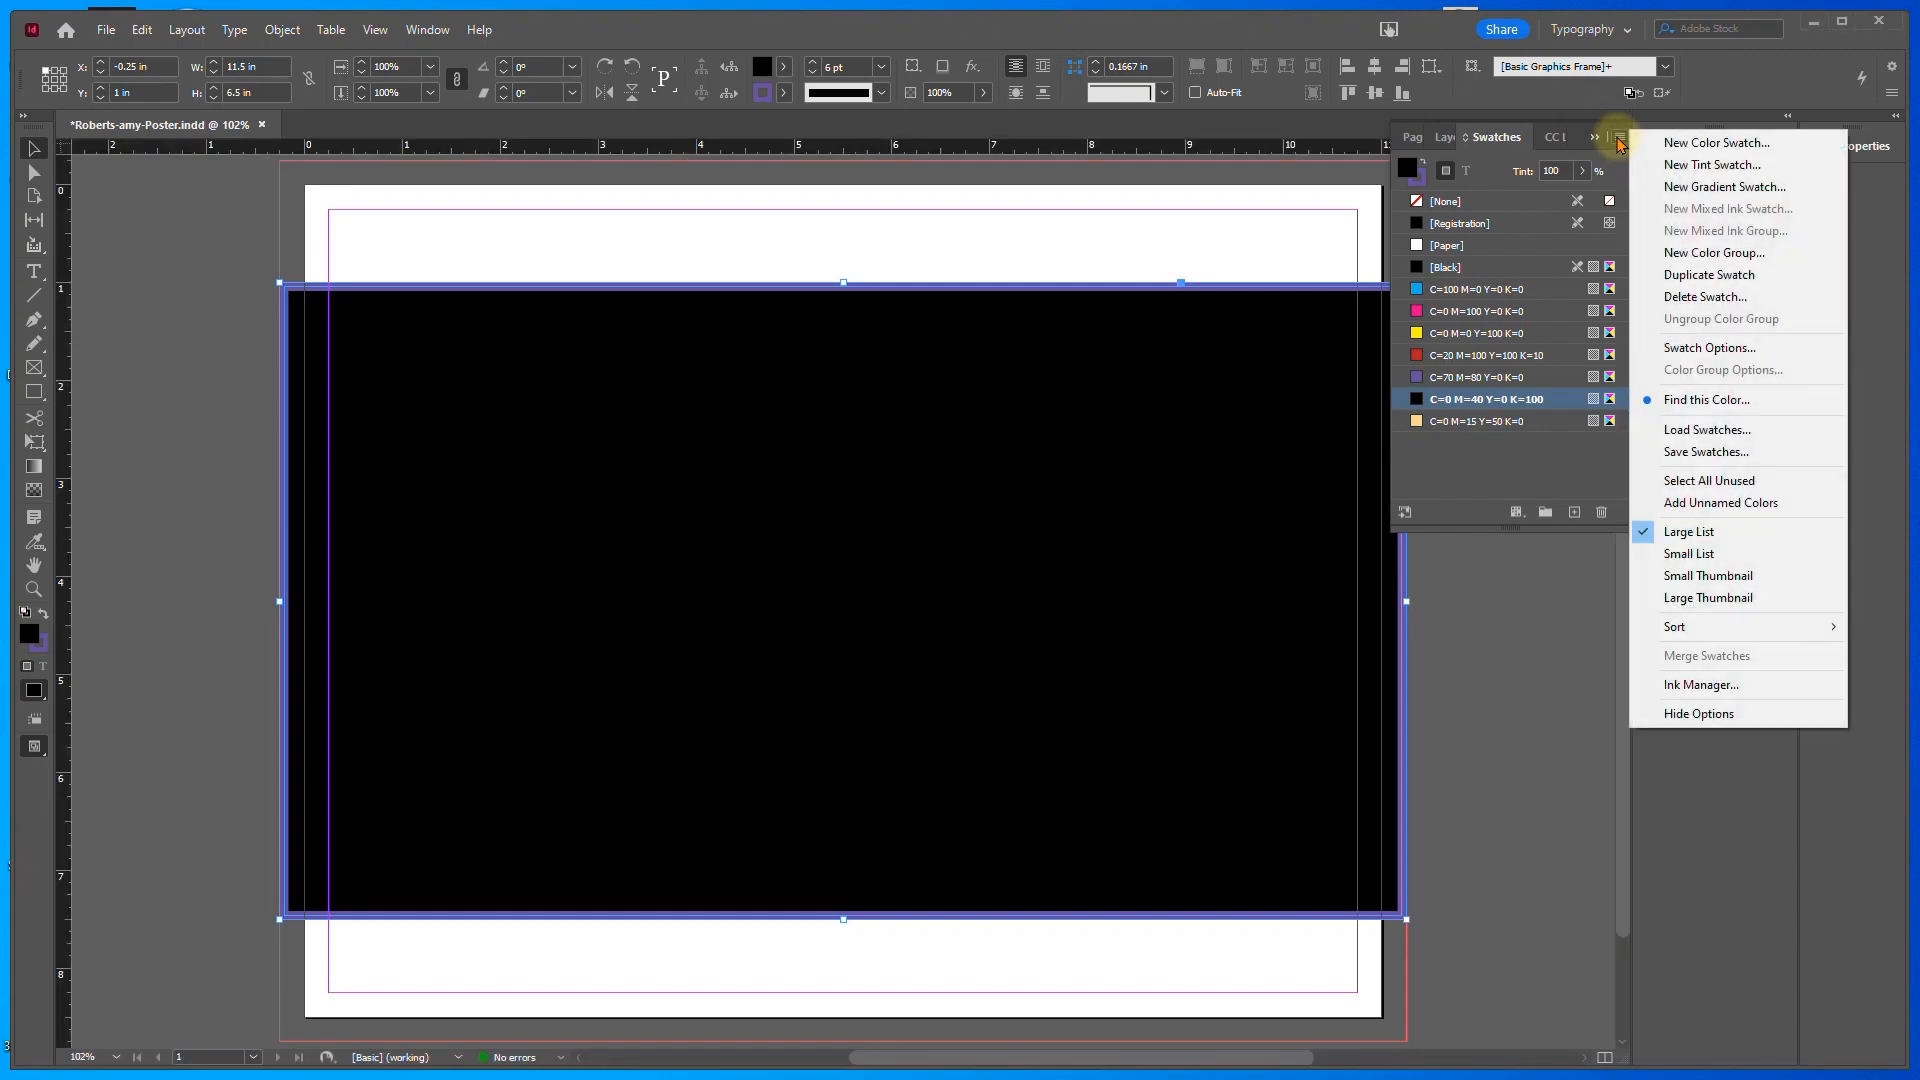
click(1718, 188)
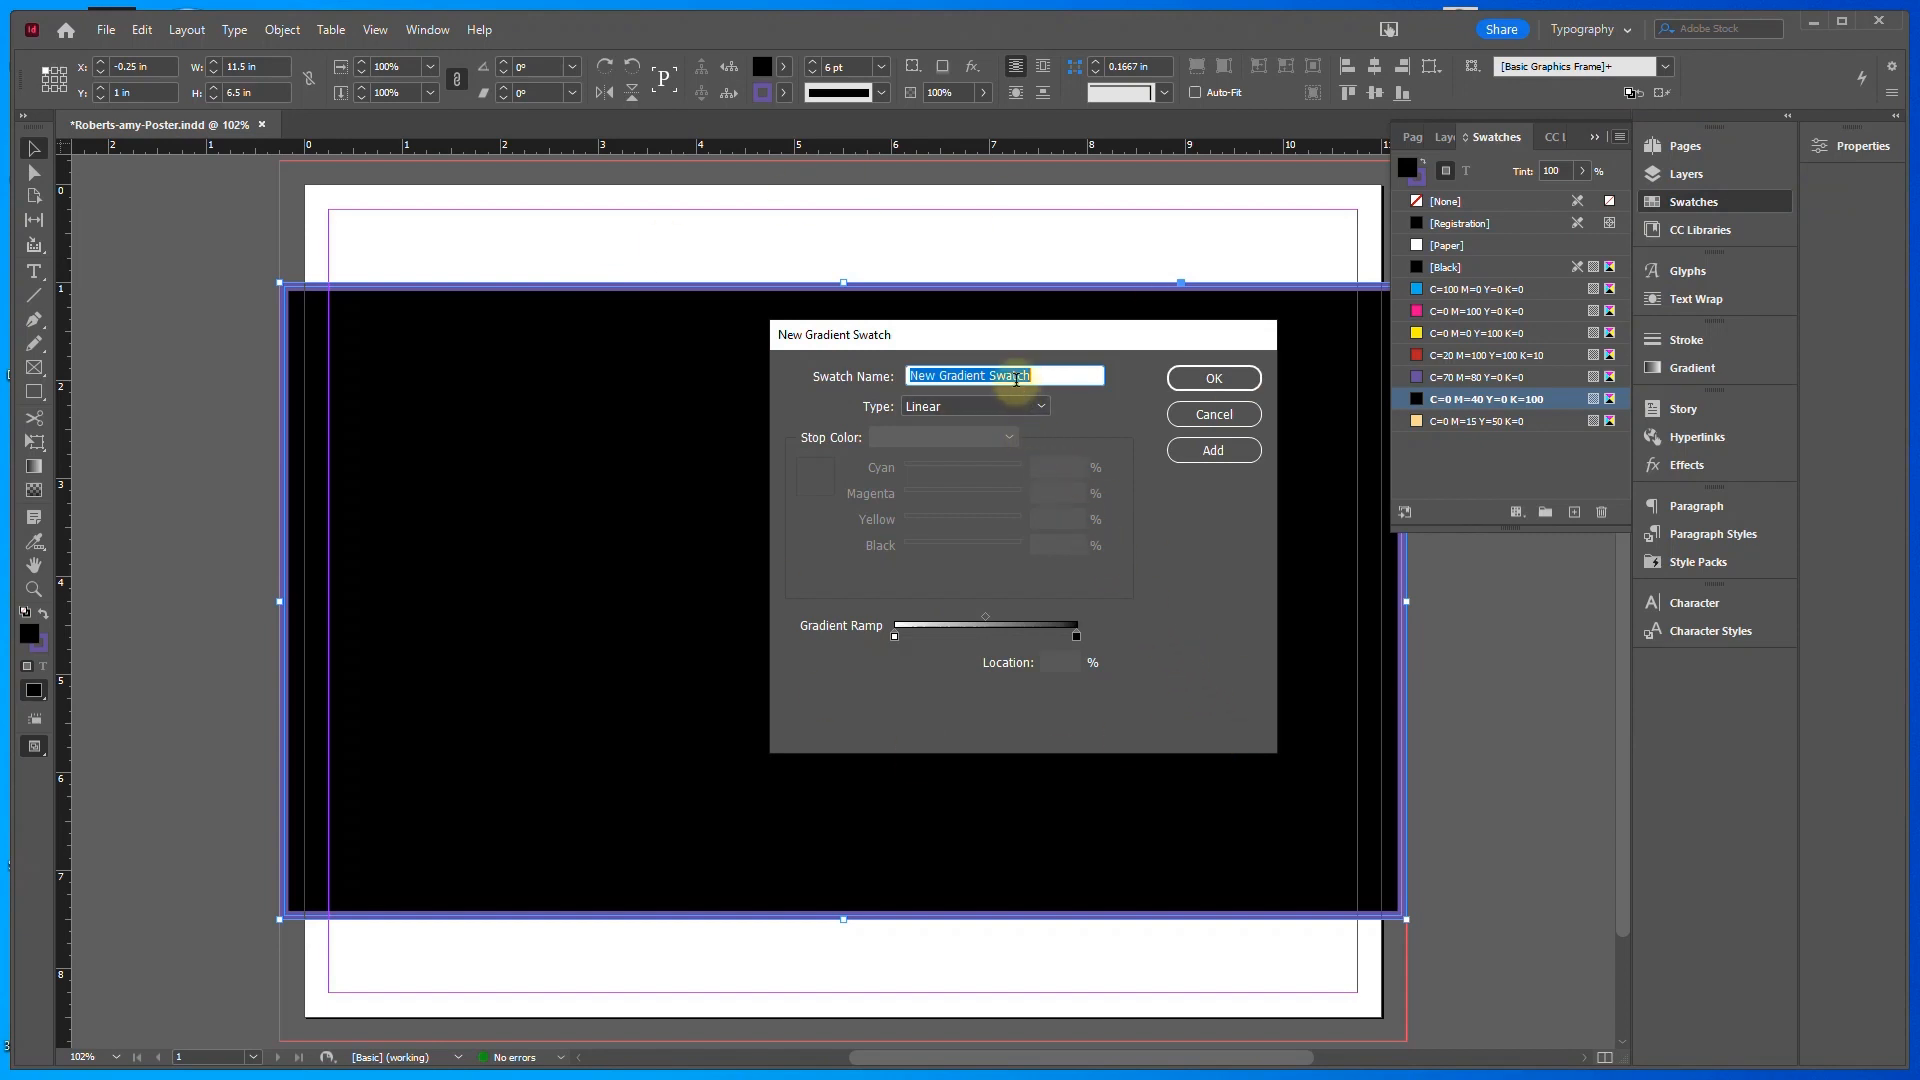
text(blue to red)
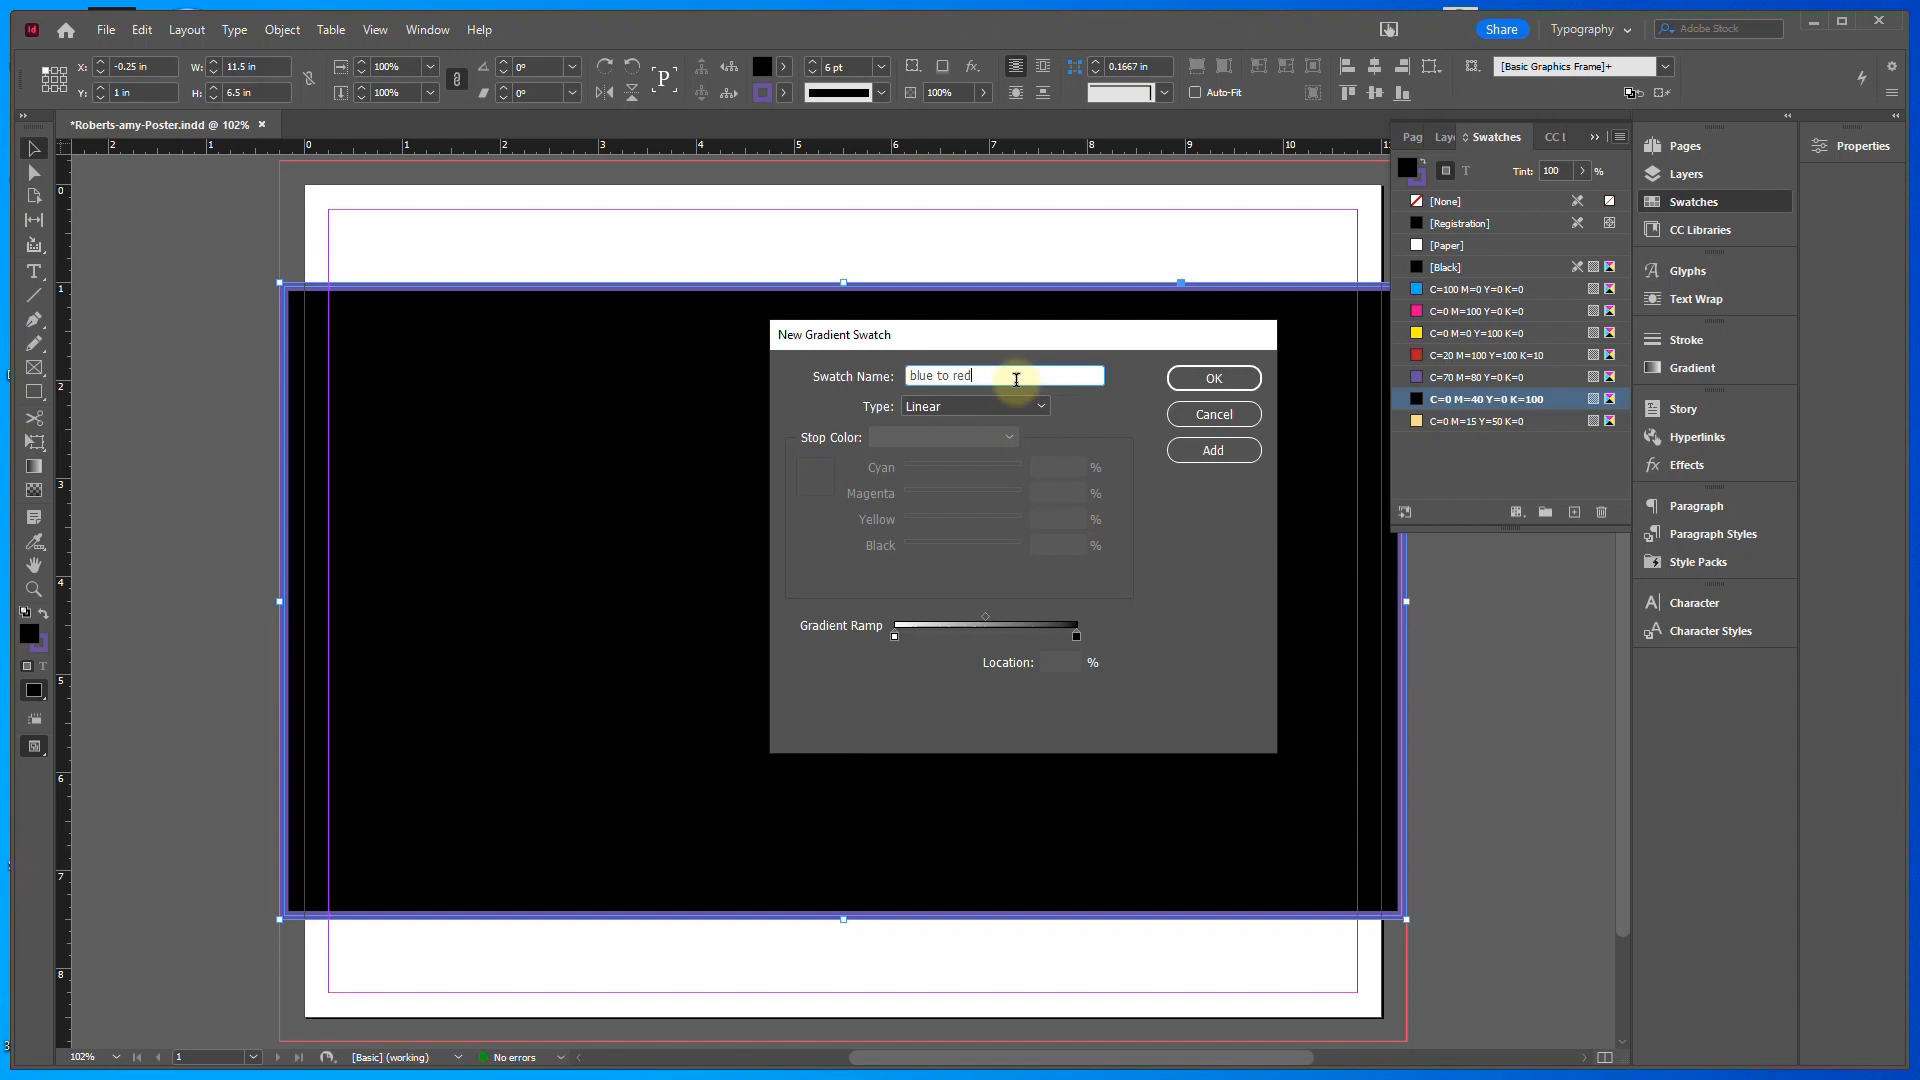
key(Tab)
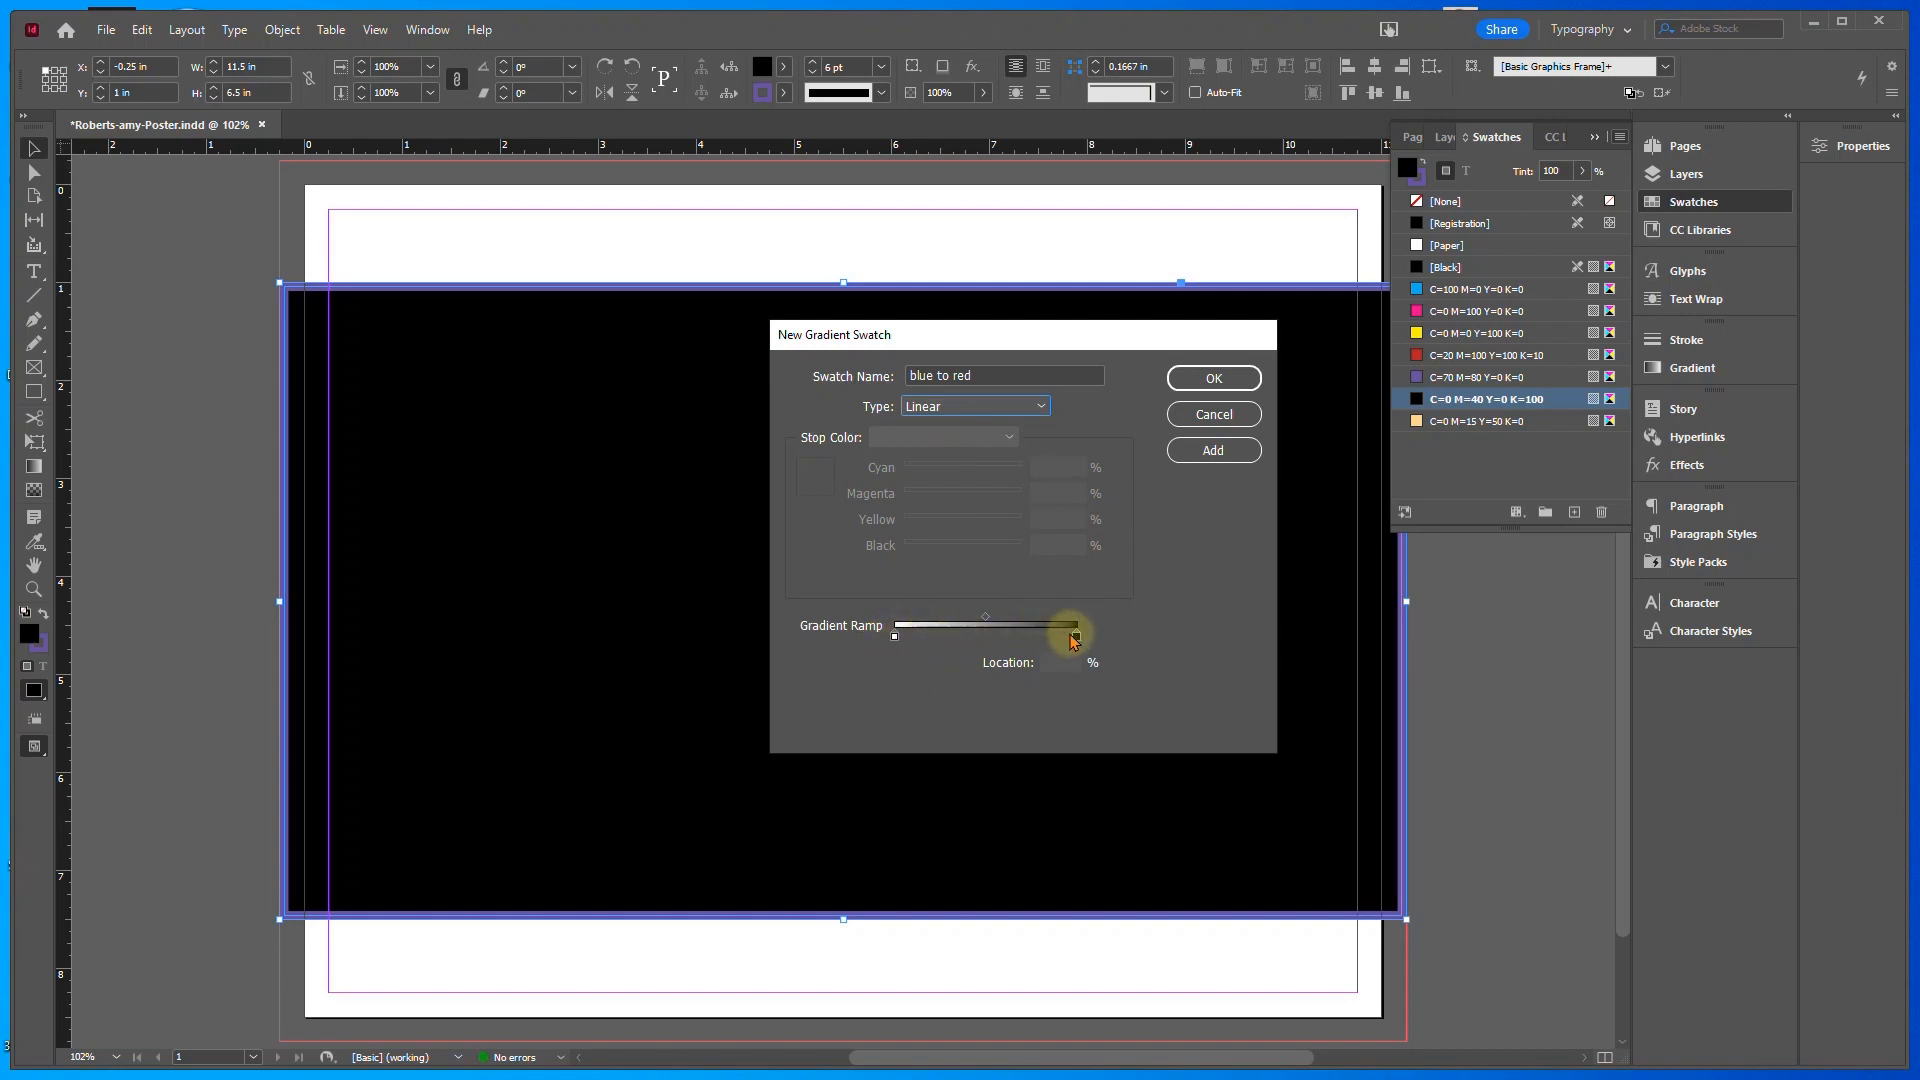
Set the gradient's starting stop color to the existing C=70 M=80 Y=0 K=0 swatch
click(895, 637)
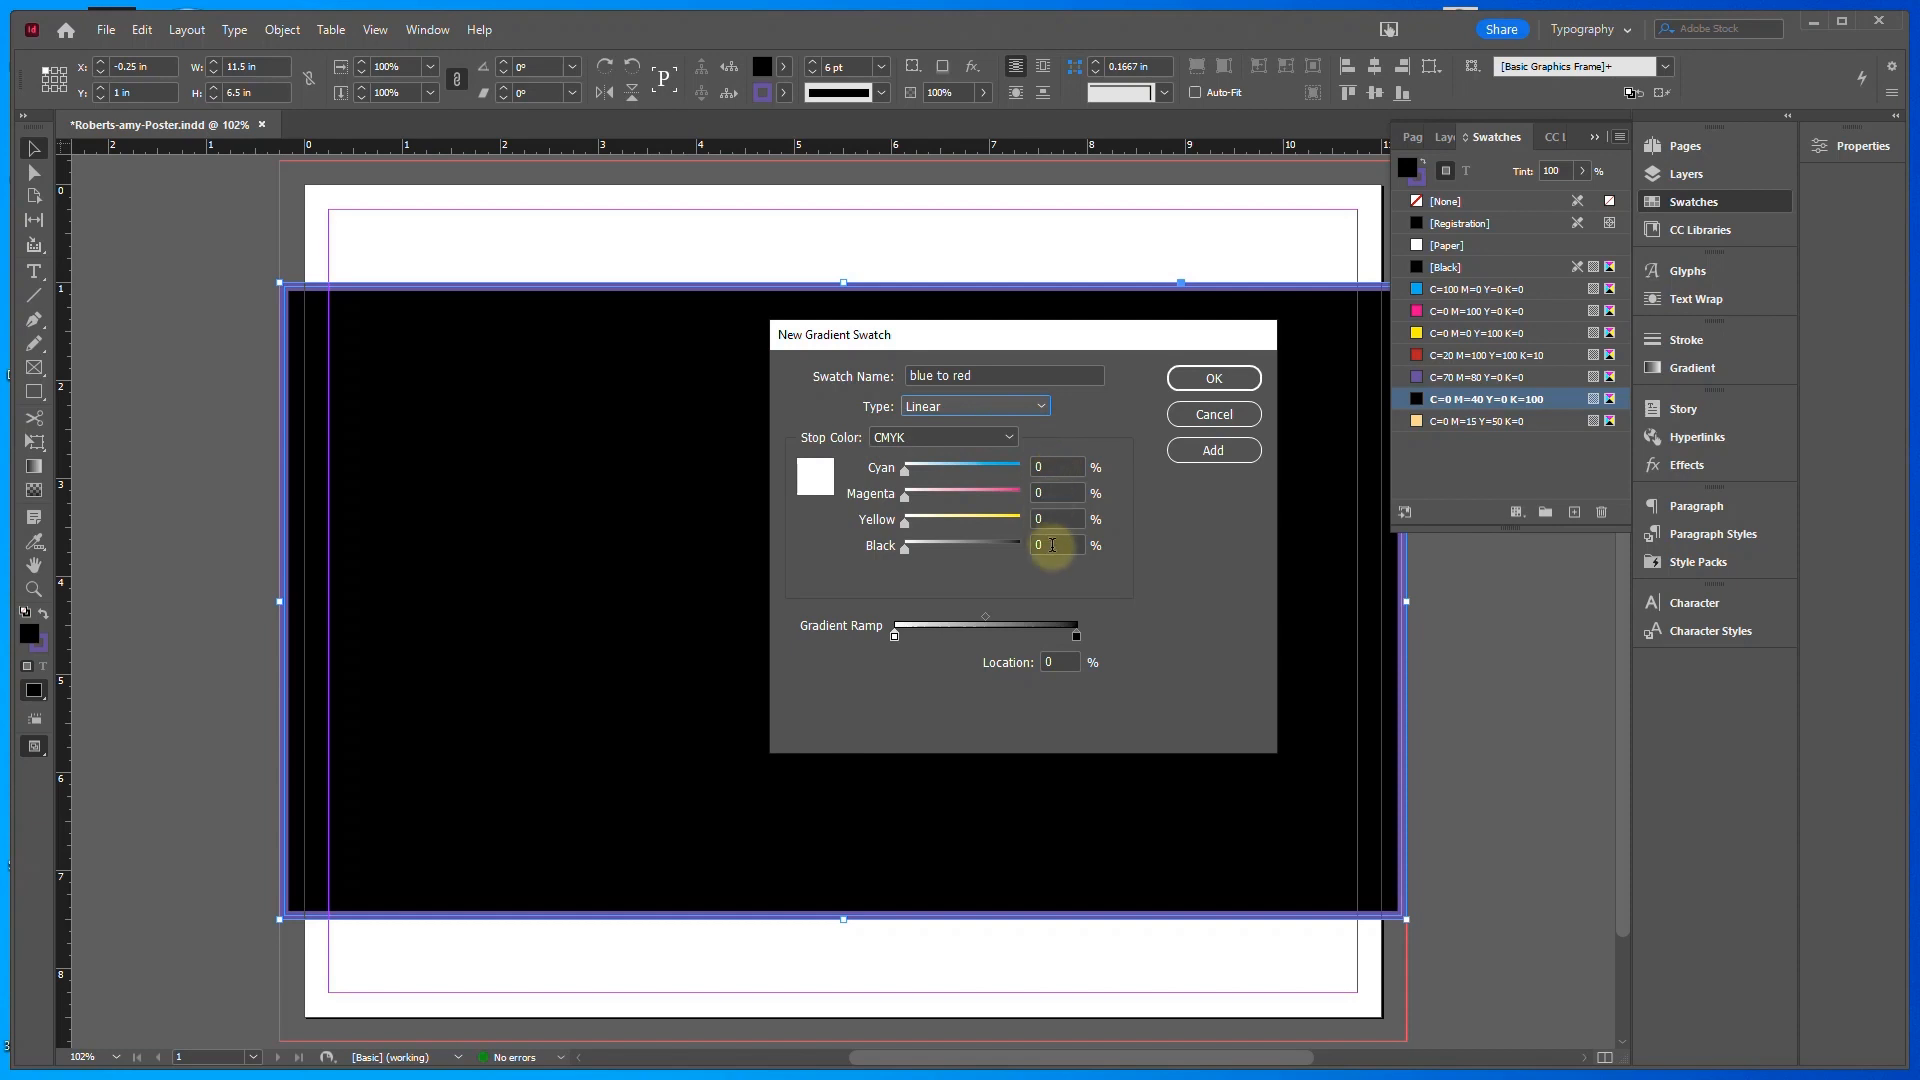
click(1008, 440)
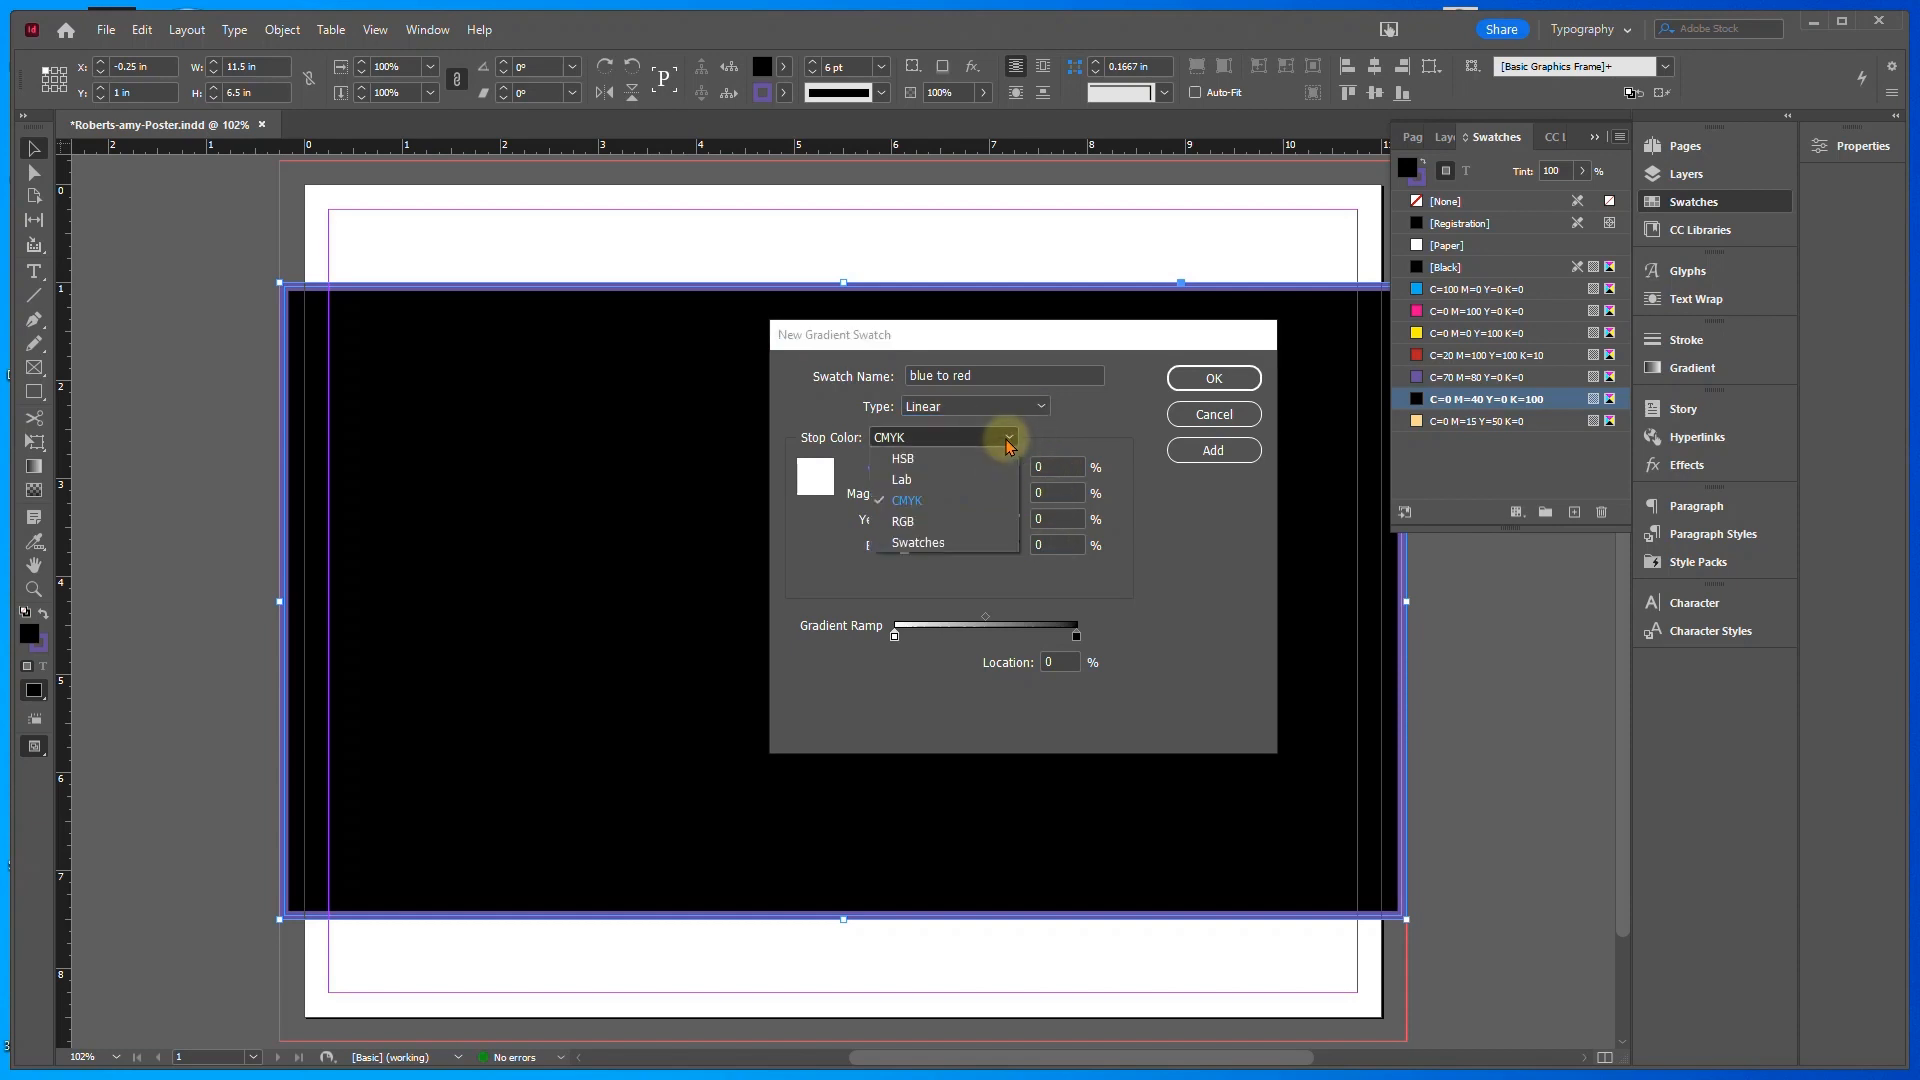
click(962, 548)
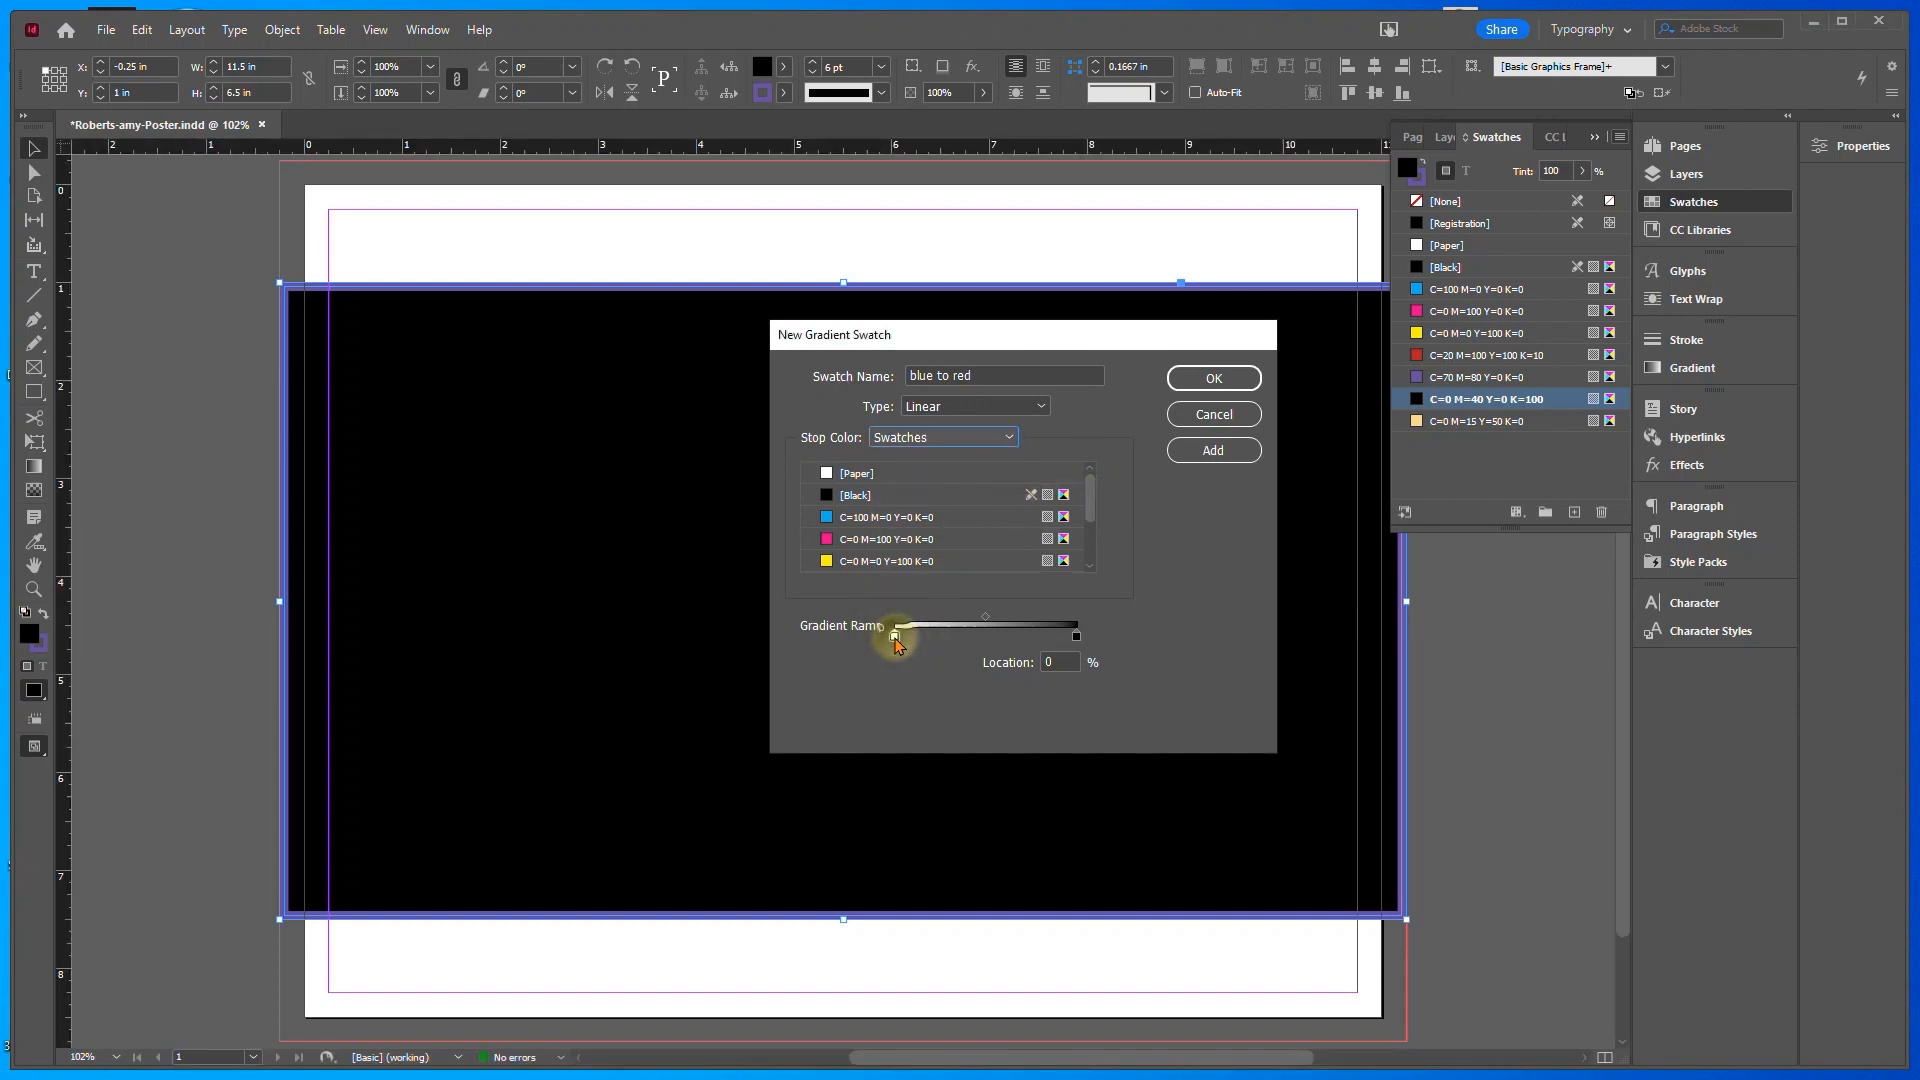
drag(1093, 493, 1090, 528)
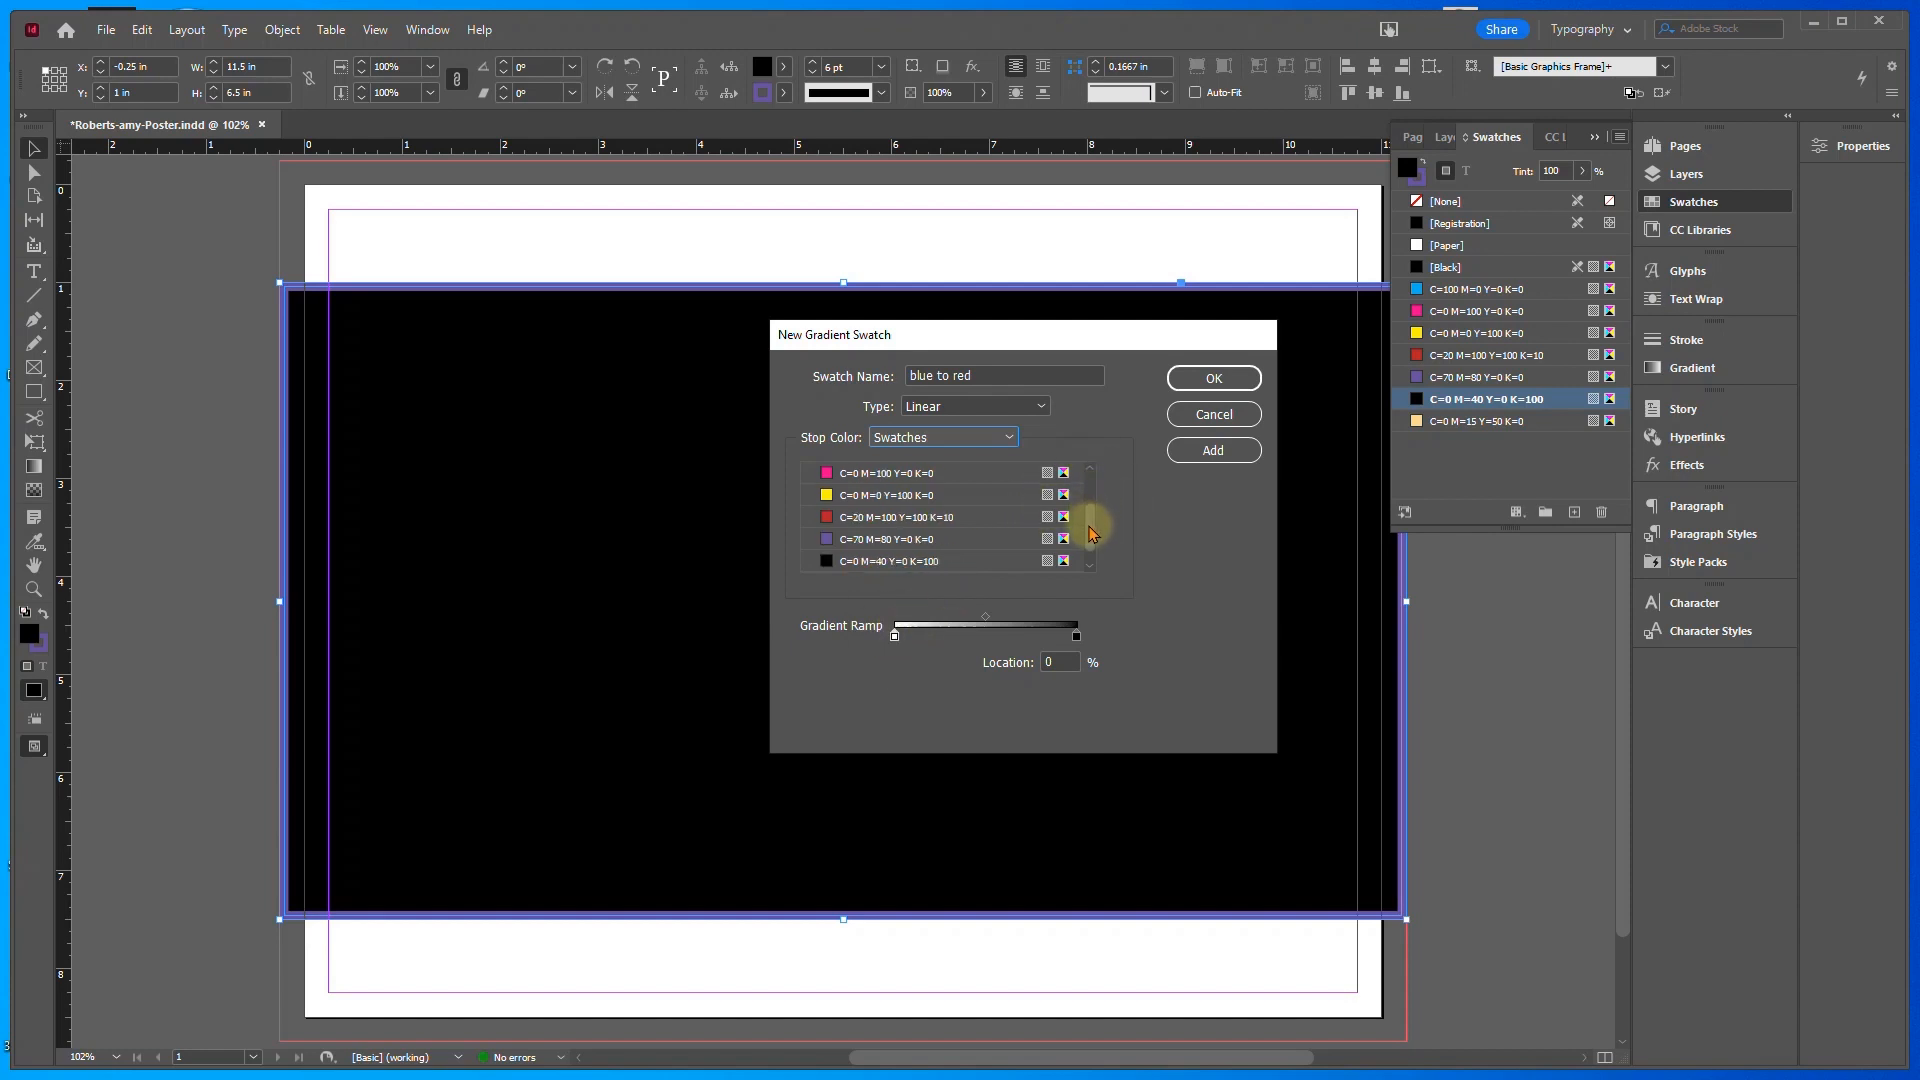
click(897, 547)
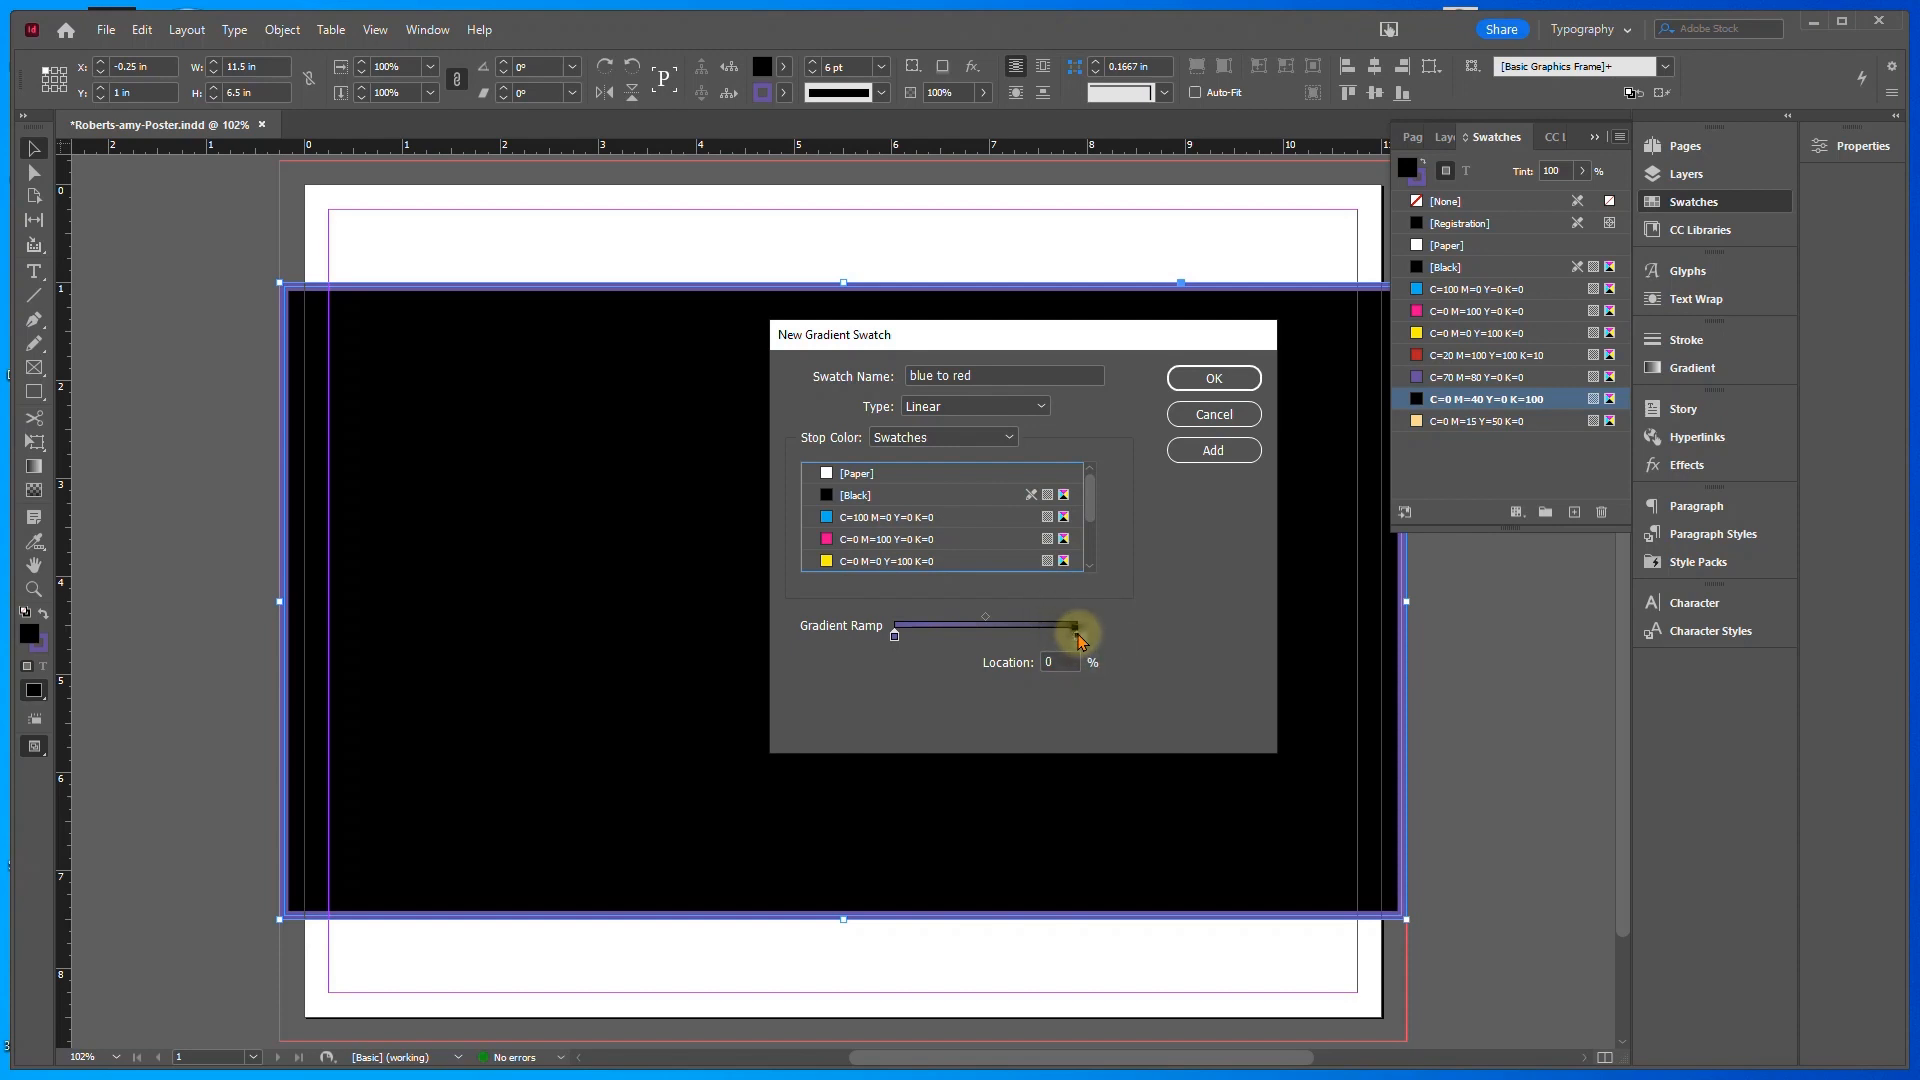
Set the gradient's ending stop to the C=20 M=100 Y=100 K=10 swatch and create the swatch as the rectangle's fill
click(1077, 634)
drag(1092, 500, 1093, 534)
click(828, 538)
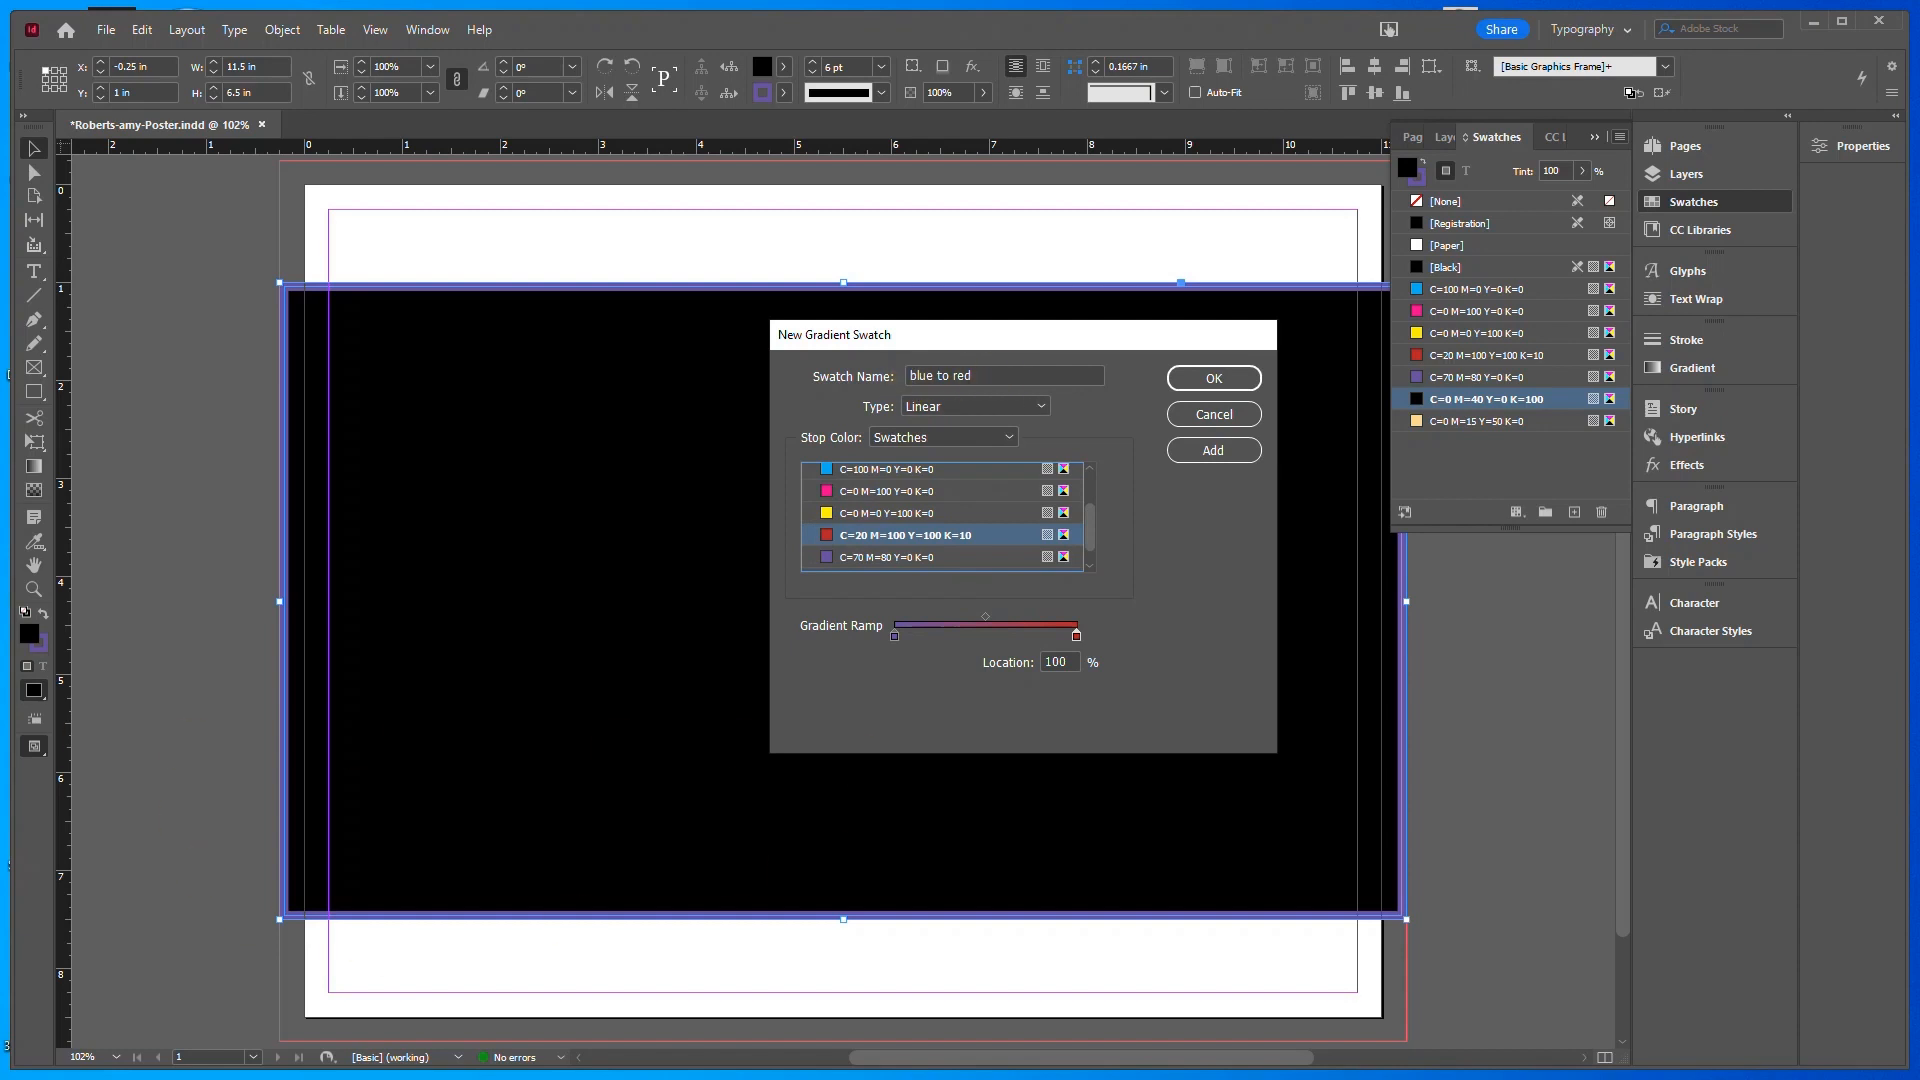
click(1236, 380)
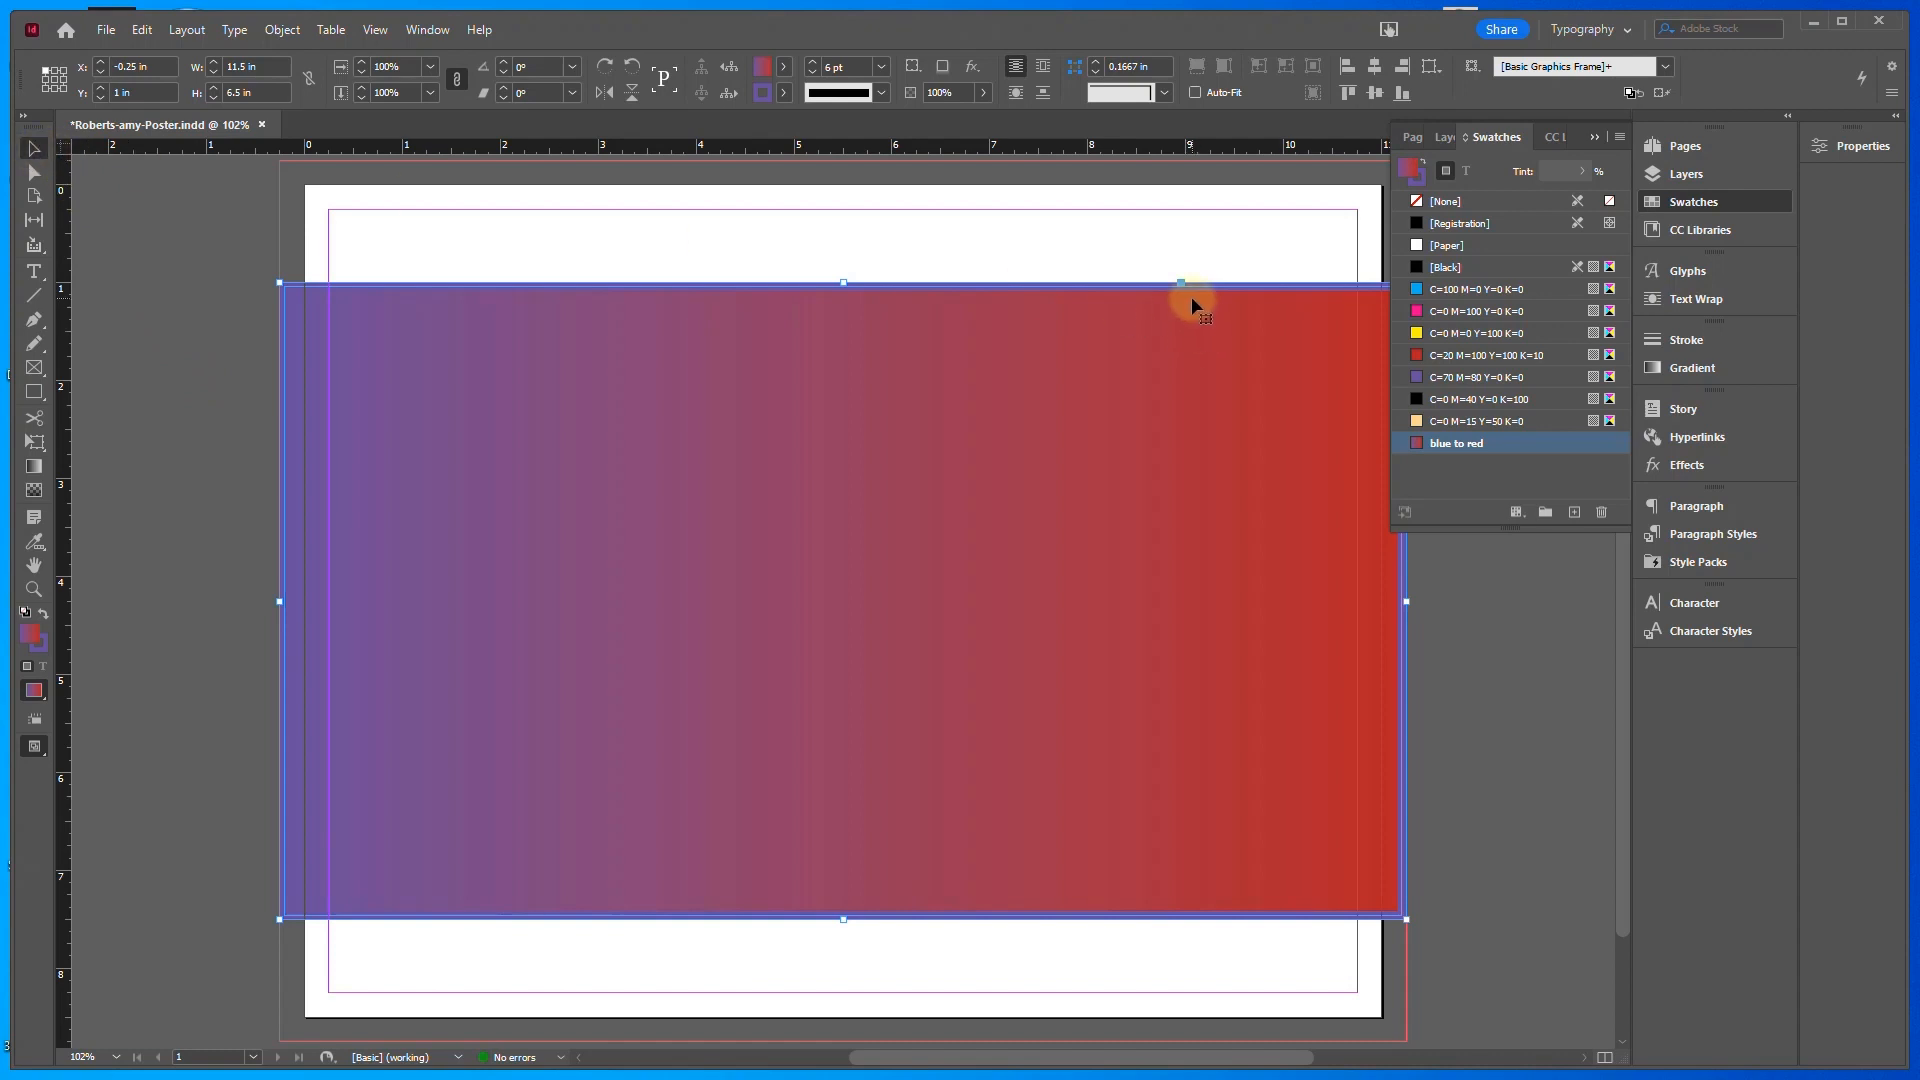
Apply the "blue to red" gradient to the rectangle's stroke and reverse the stroke gradient's direction
click(1423, 184)
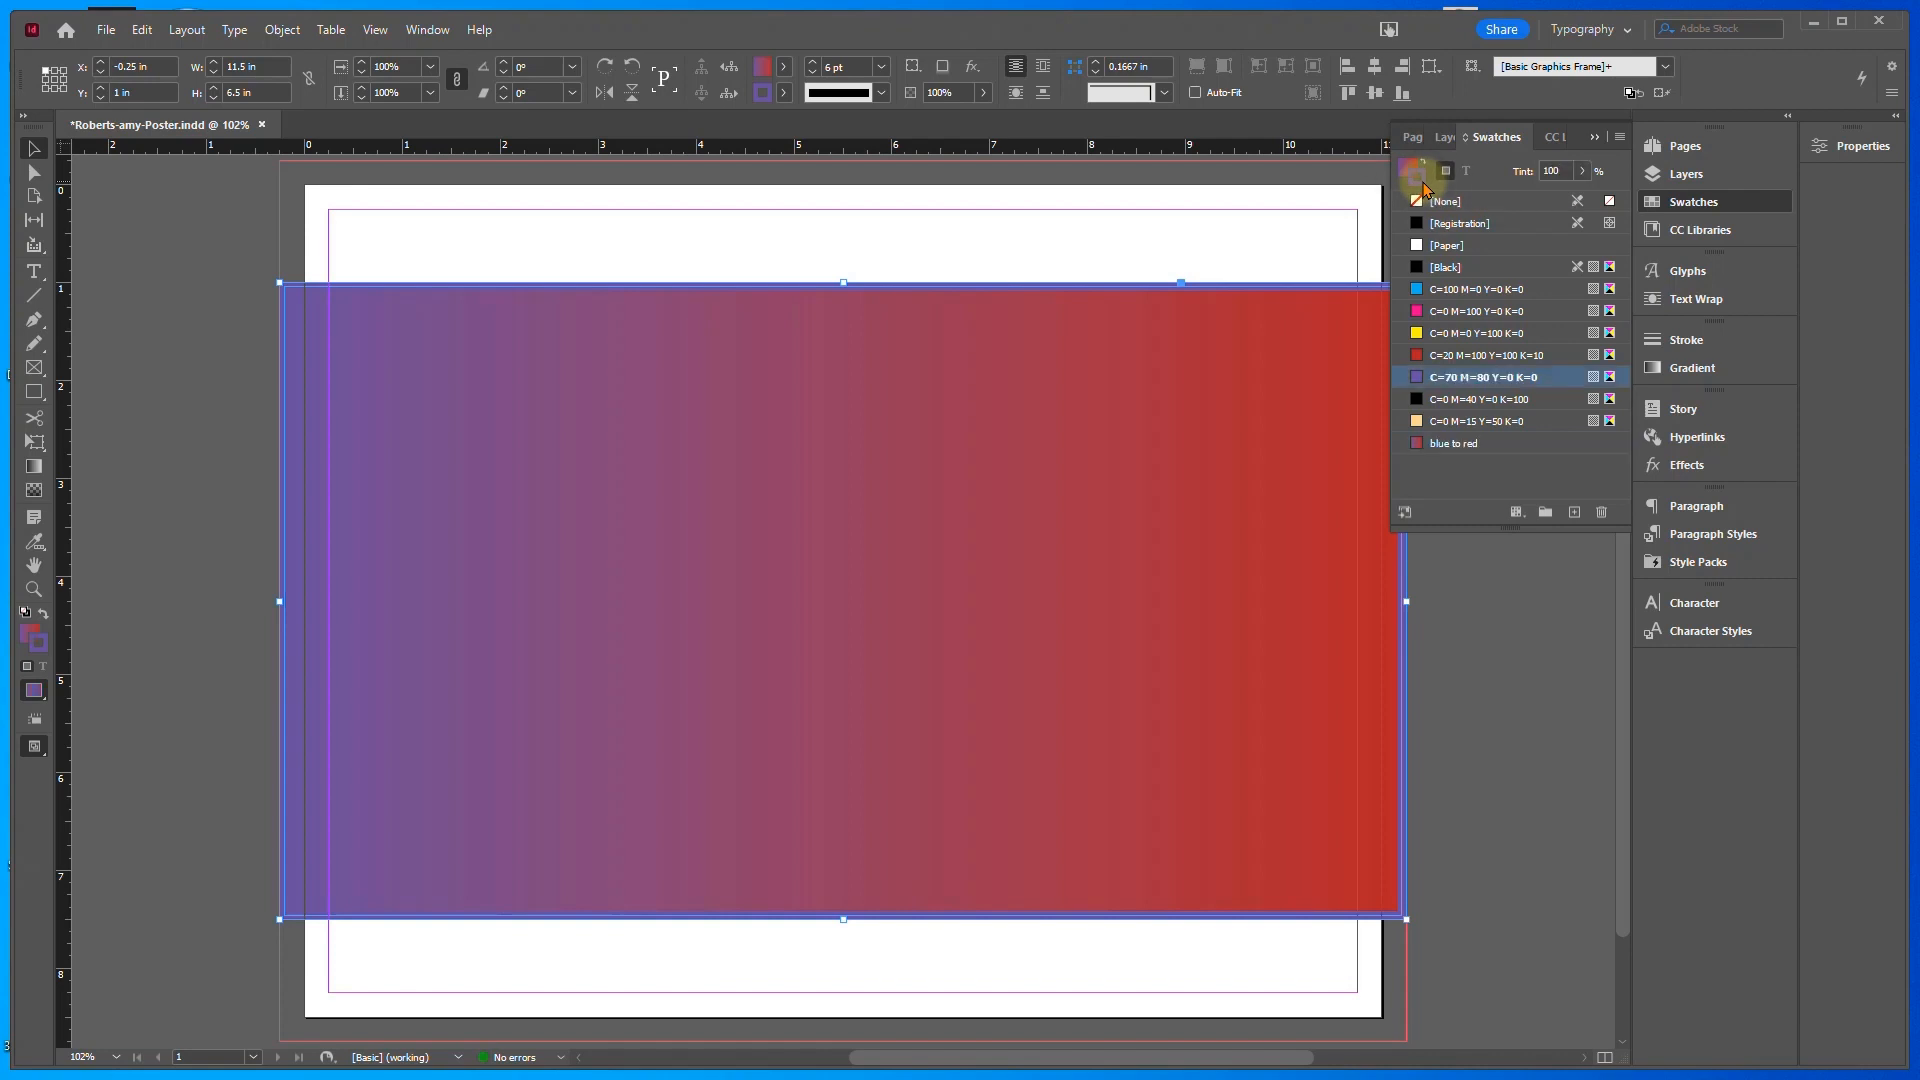
click(1458, 444)
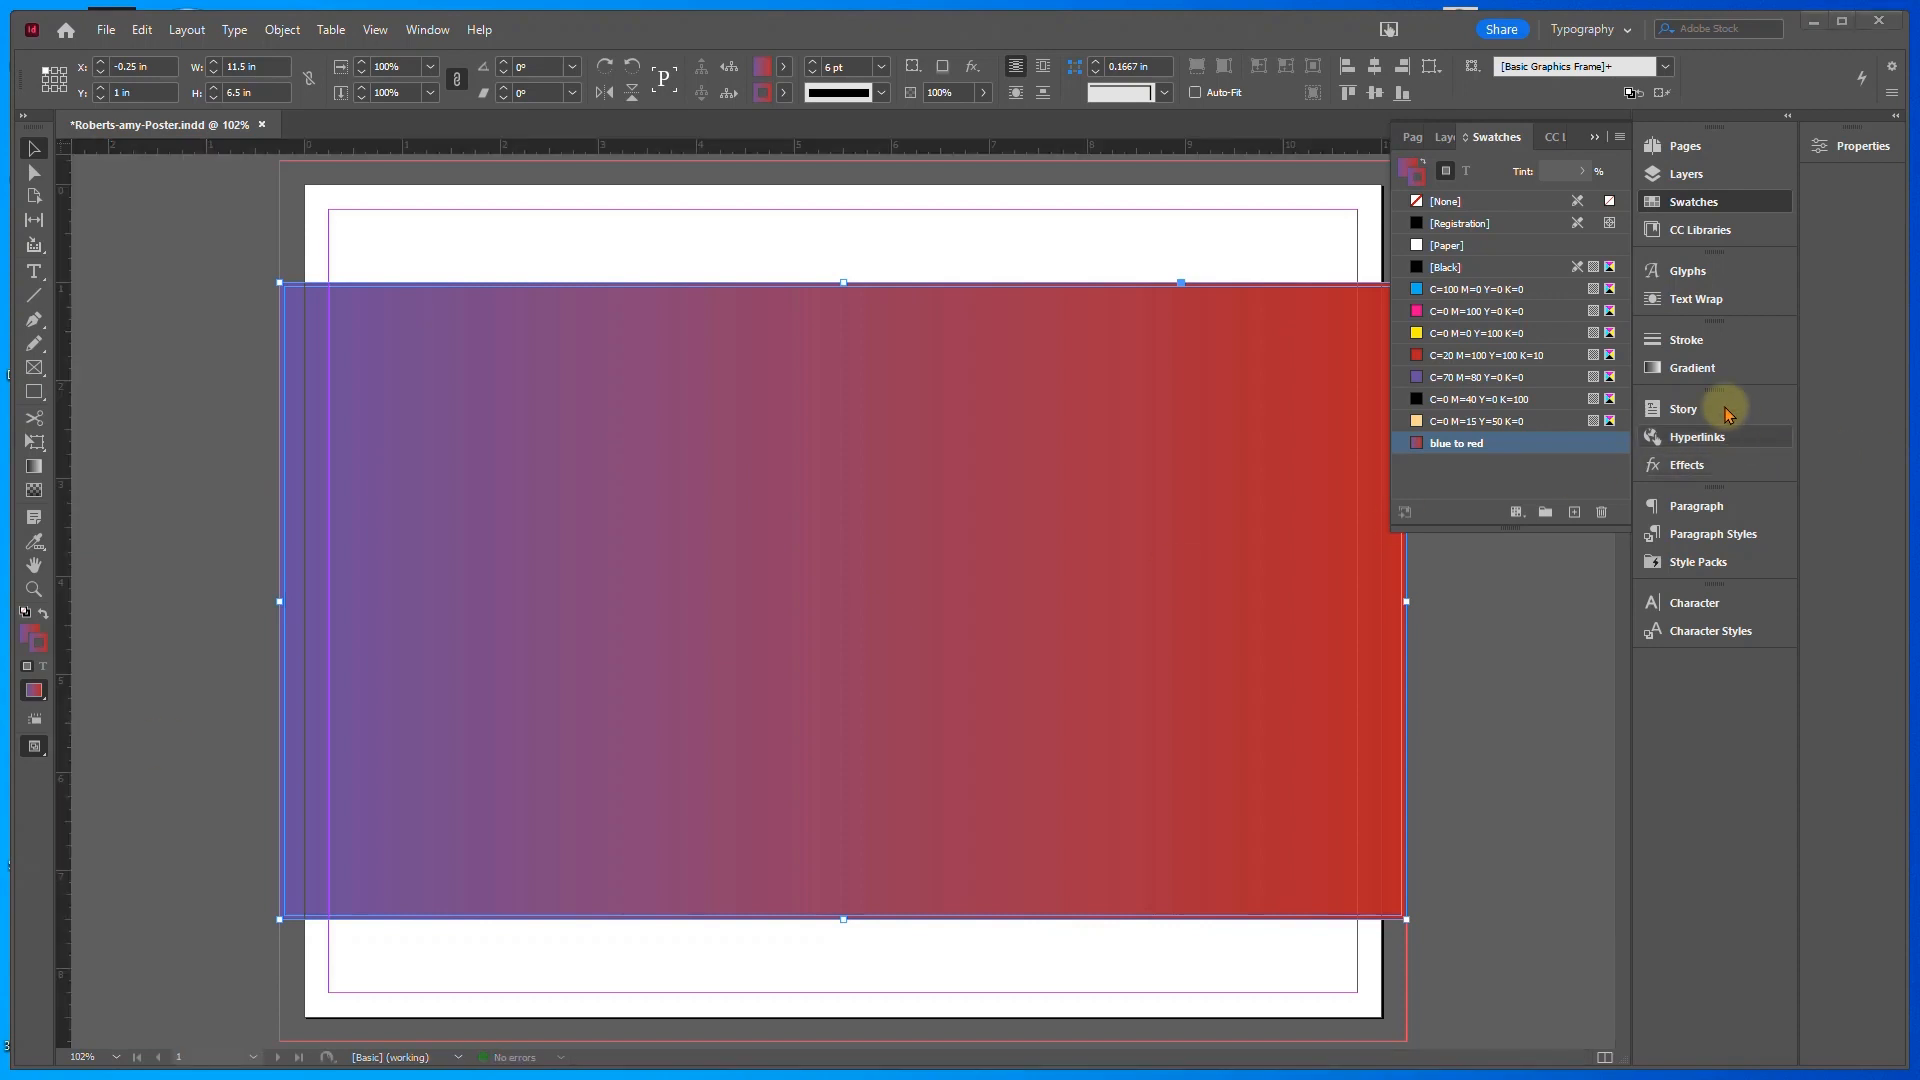
click(1692, 368)
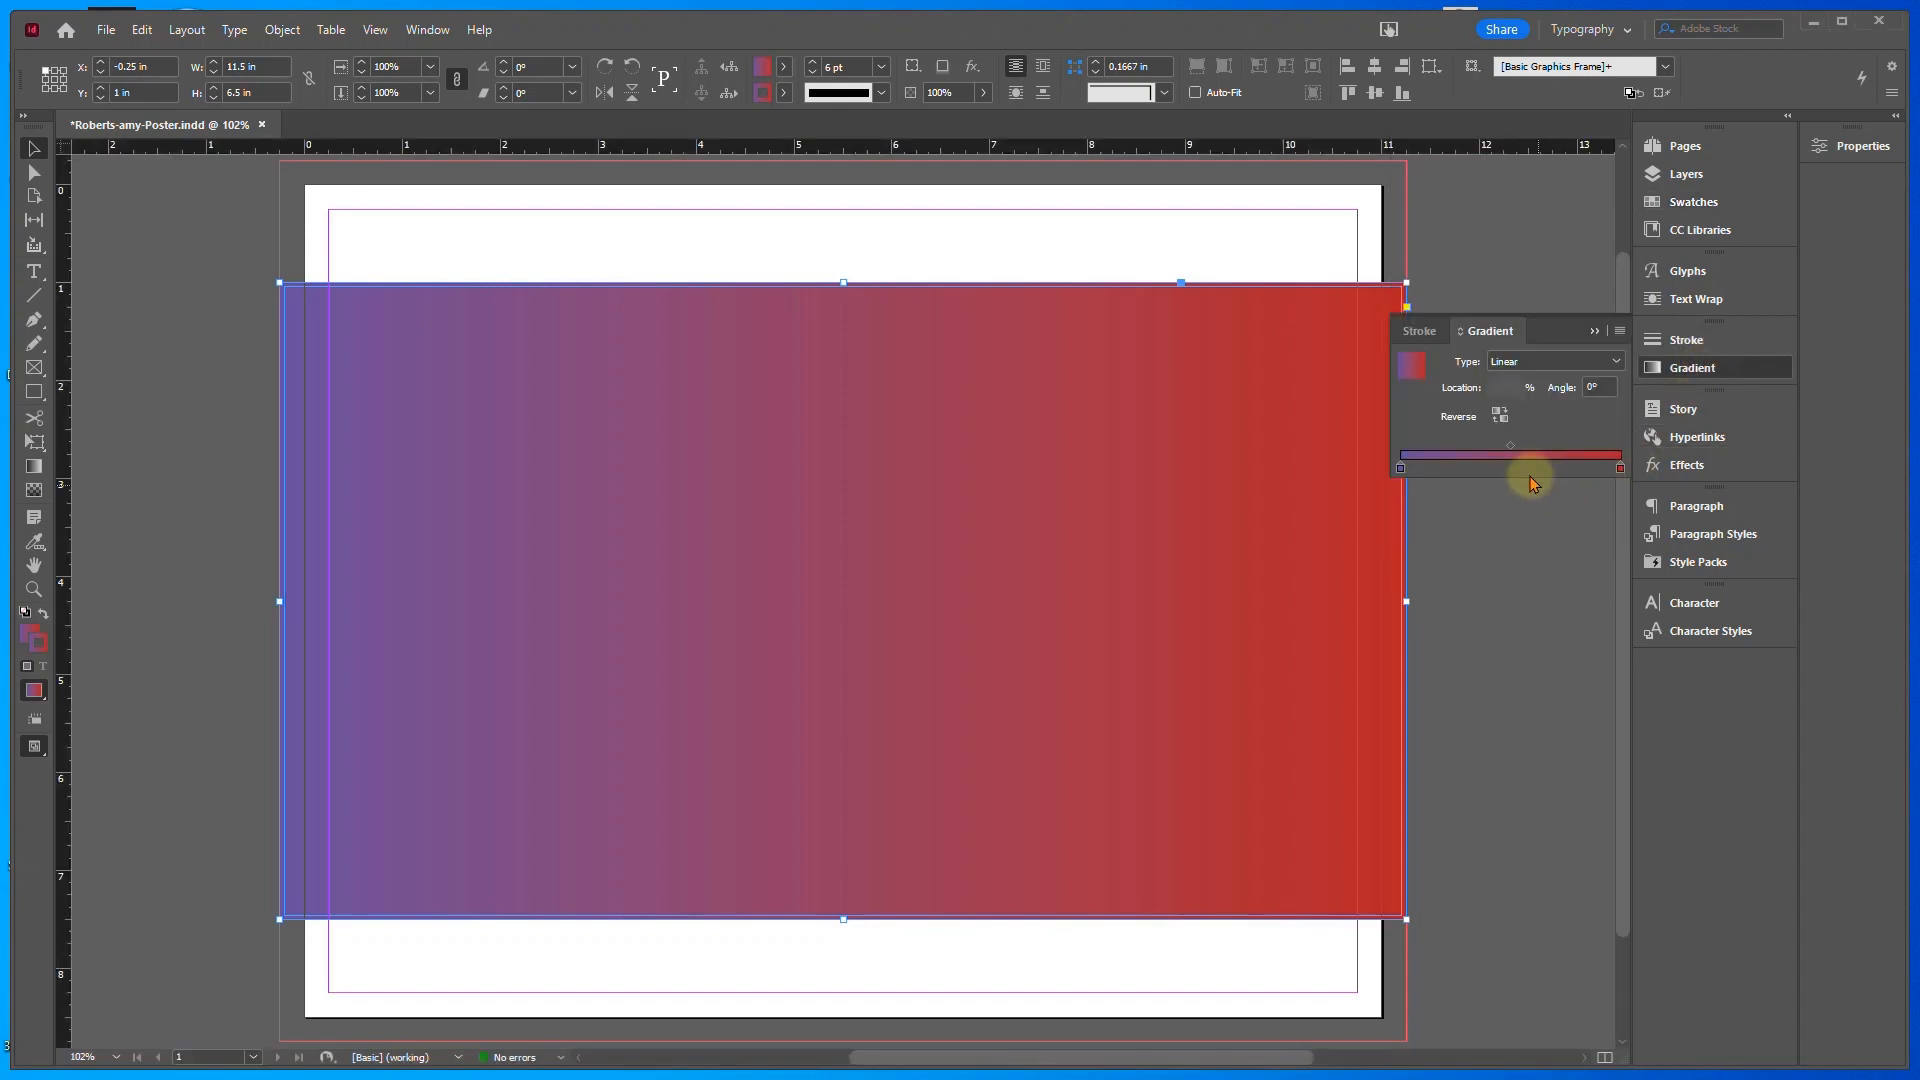
click(1500, 418)
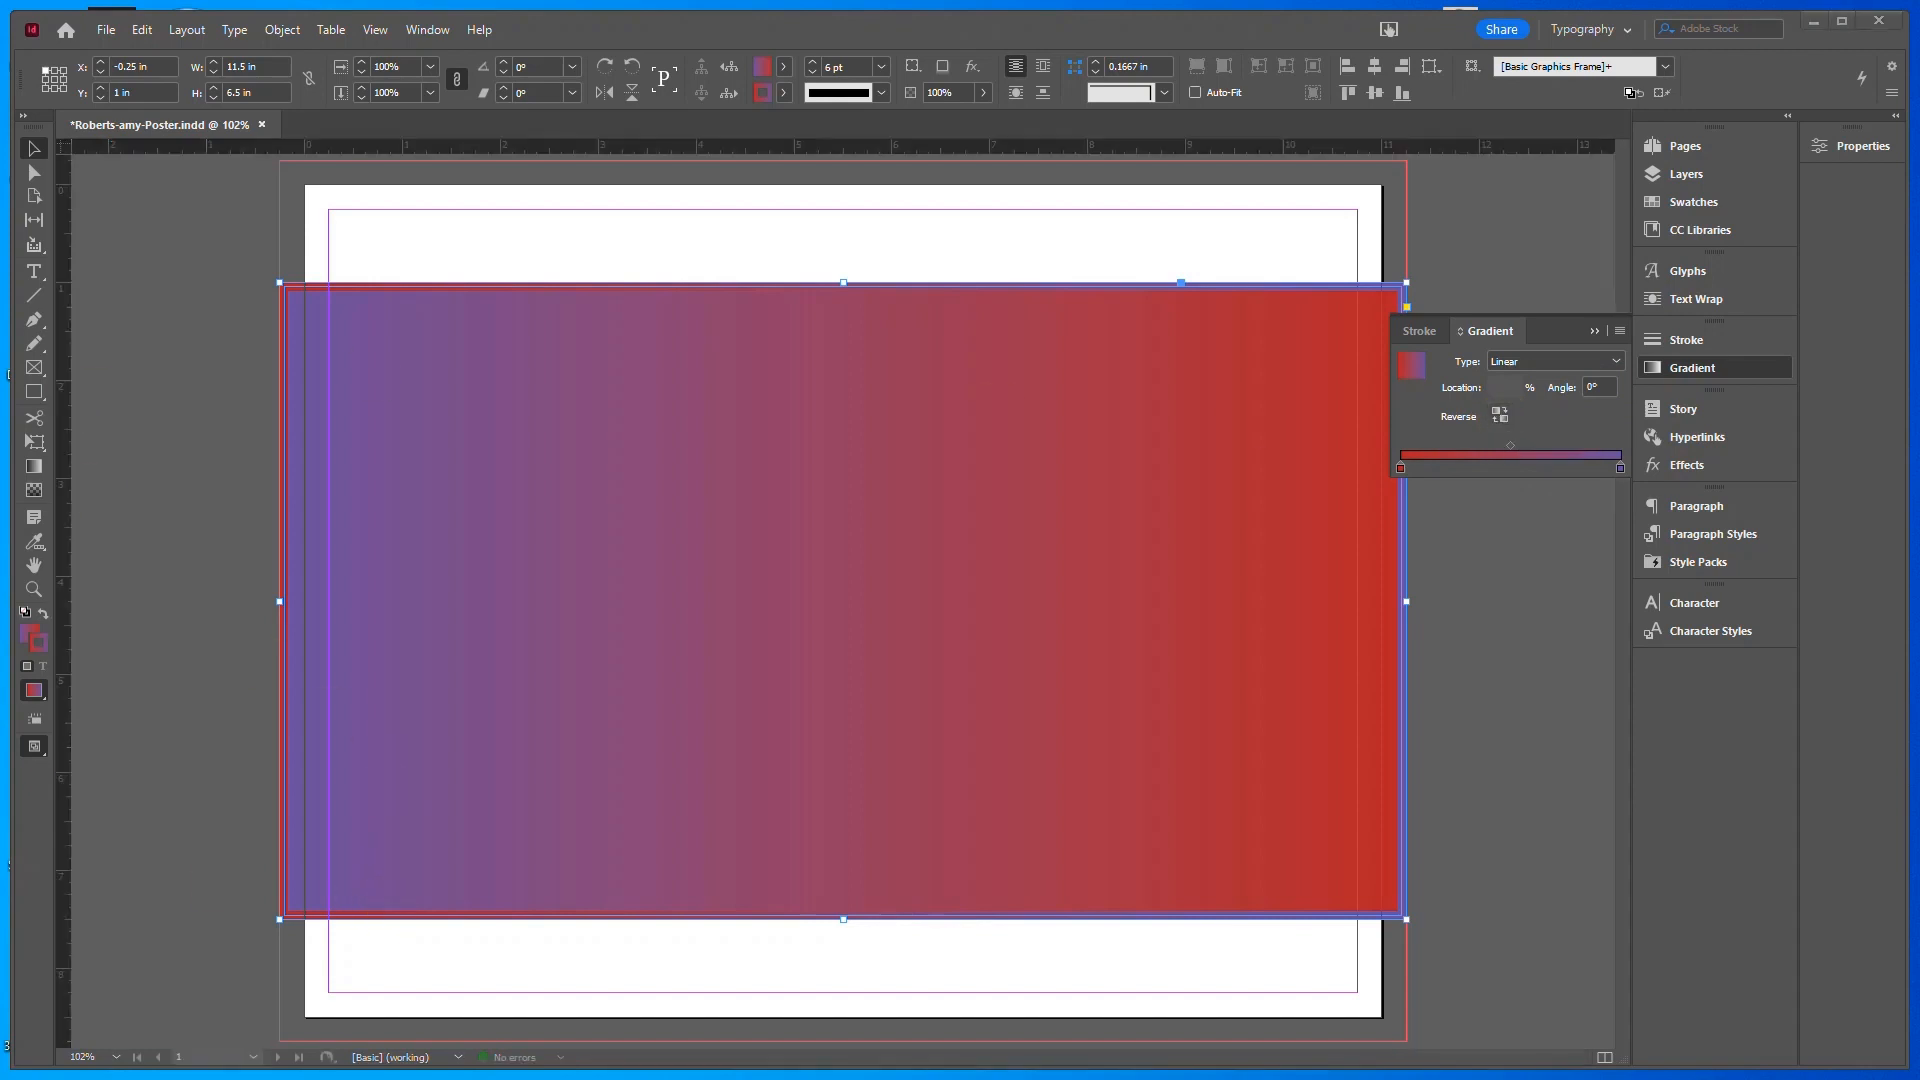
With nothing selected, start placing guitar-outline.ai with import options shown and Replace Selected Item turned off
click(124, 293)
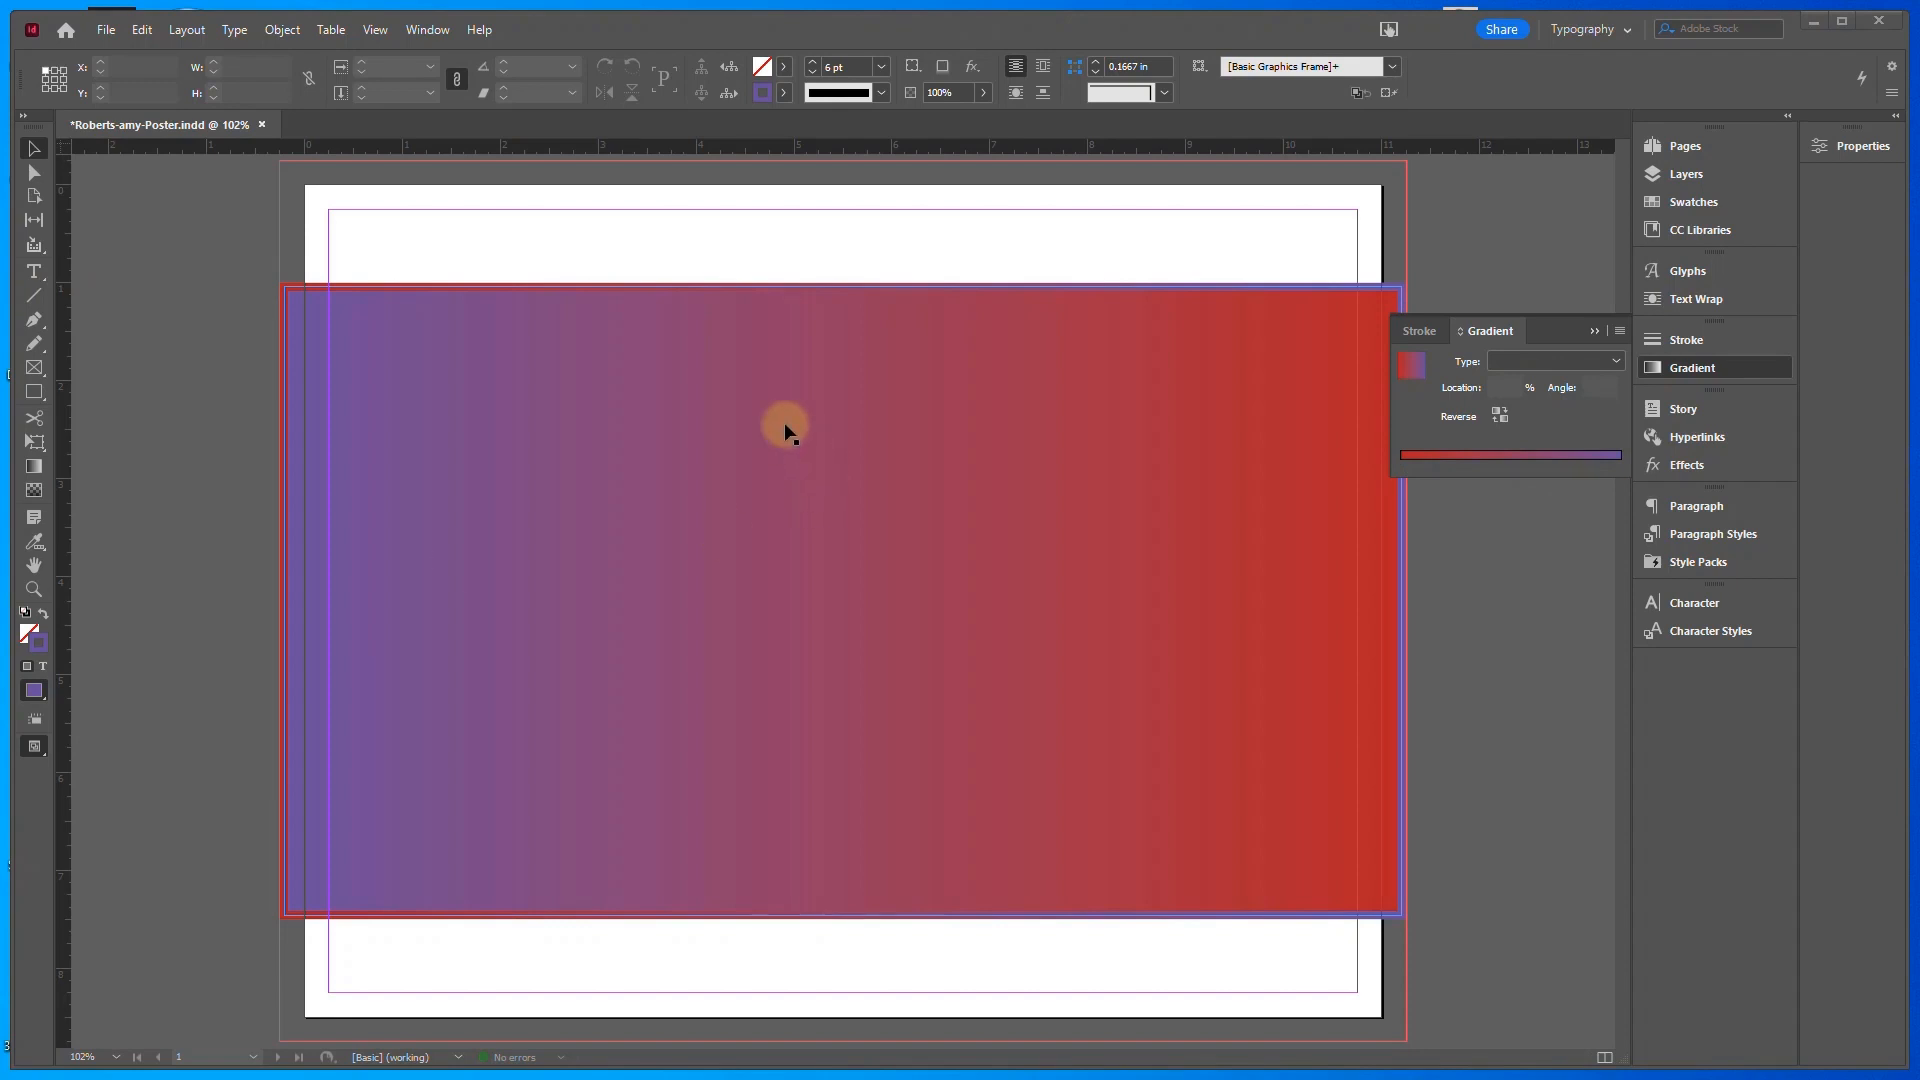
click(31, 375)
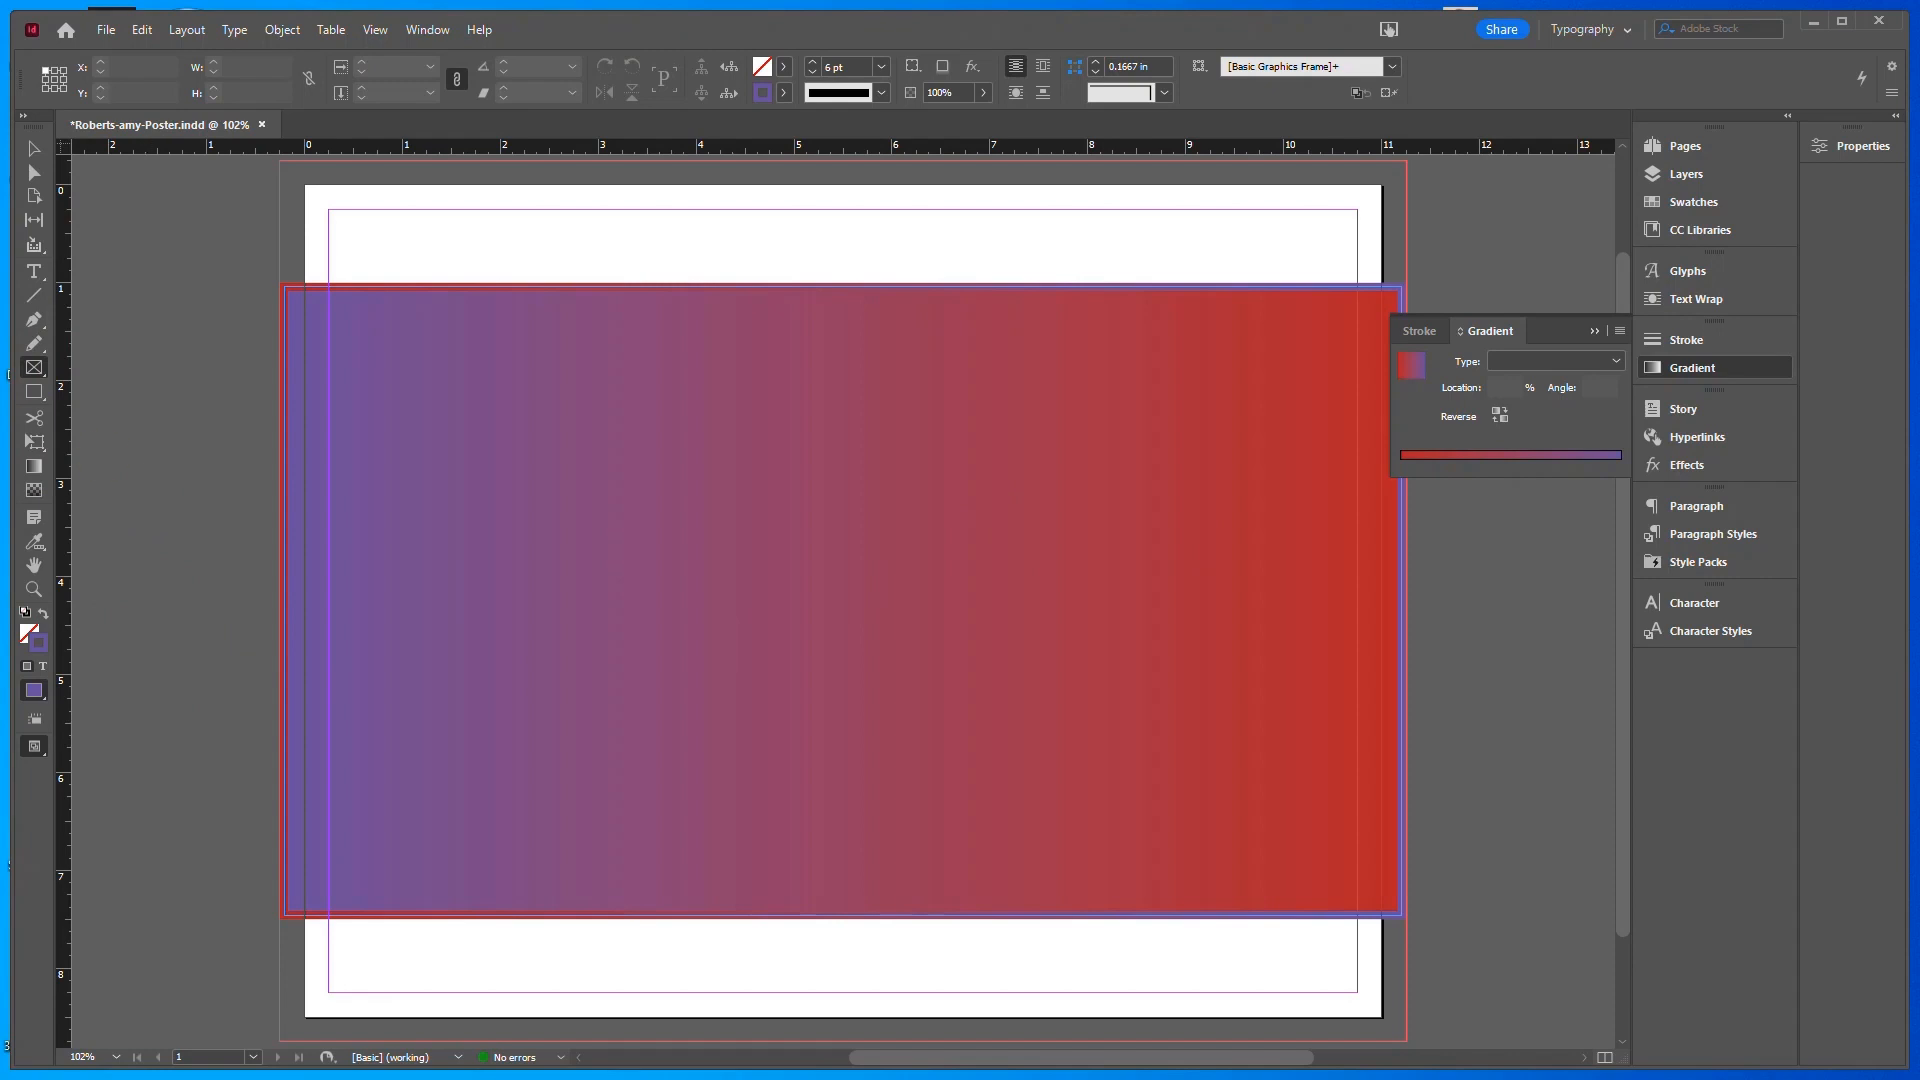
click(105, 29)
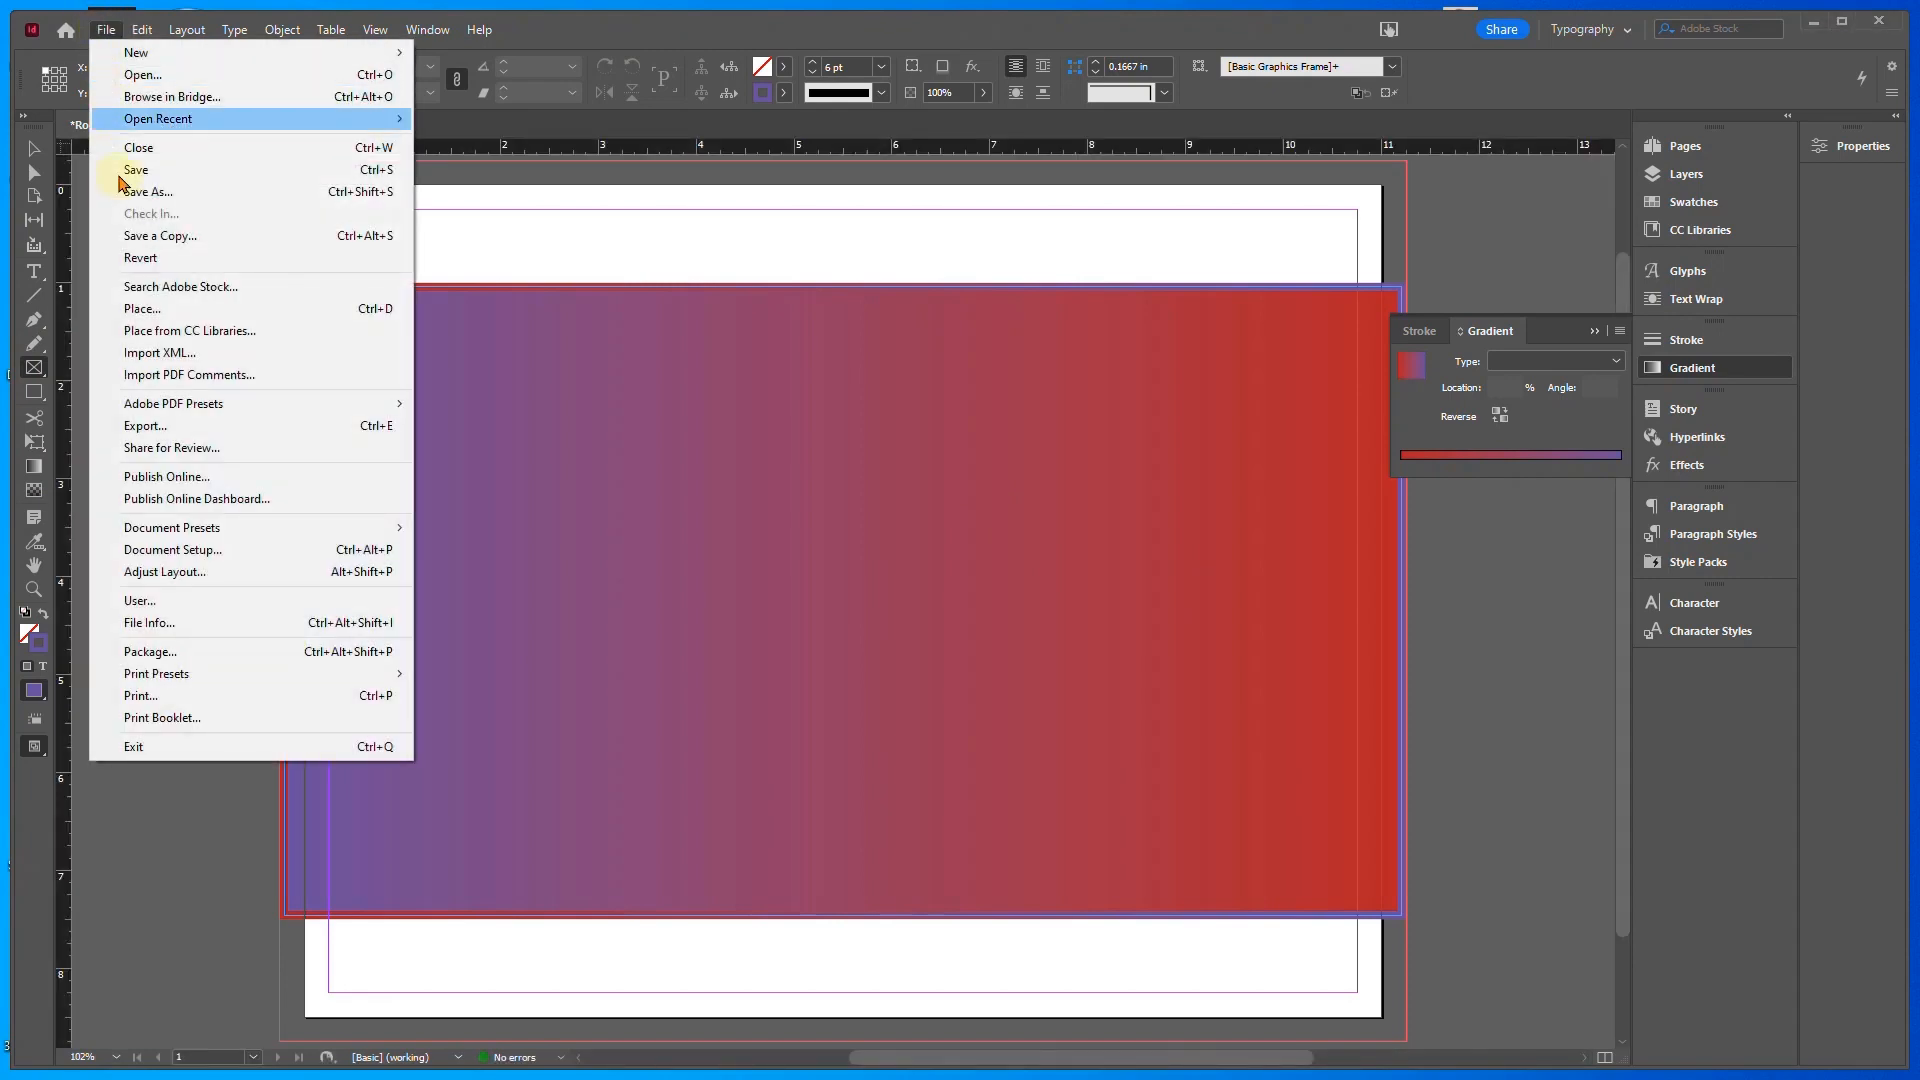
click(155, 310)
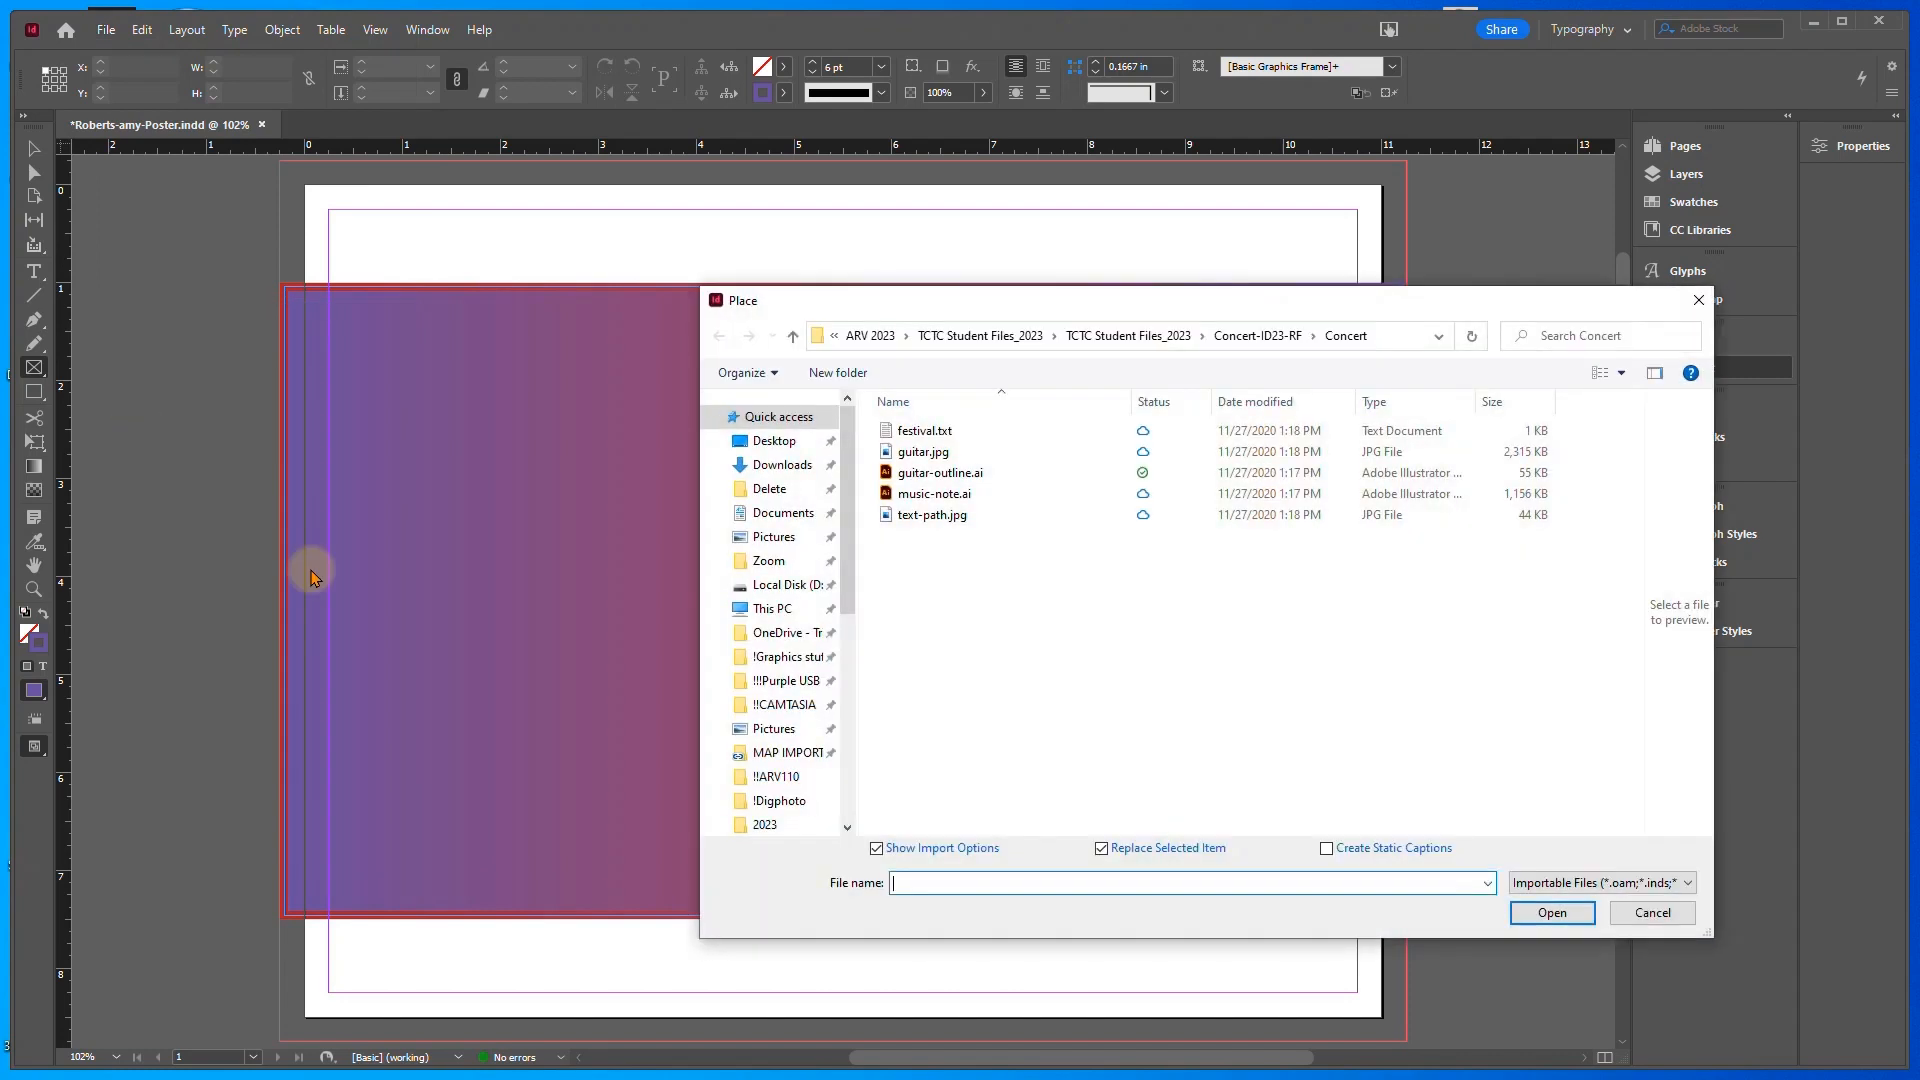
click(956, 476)
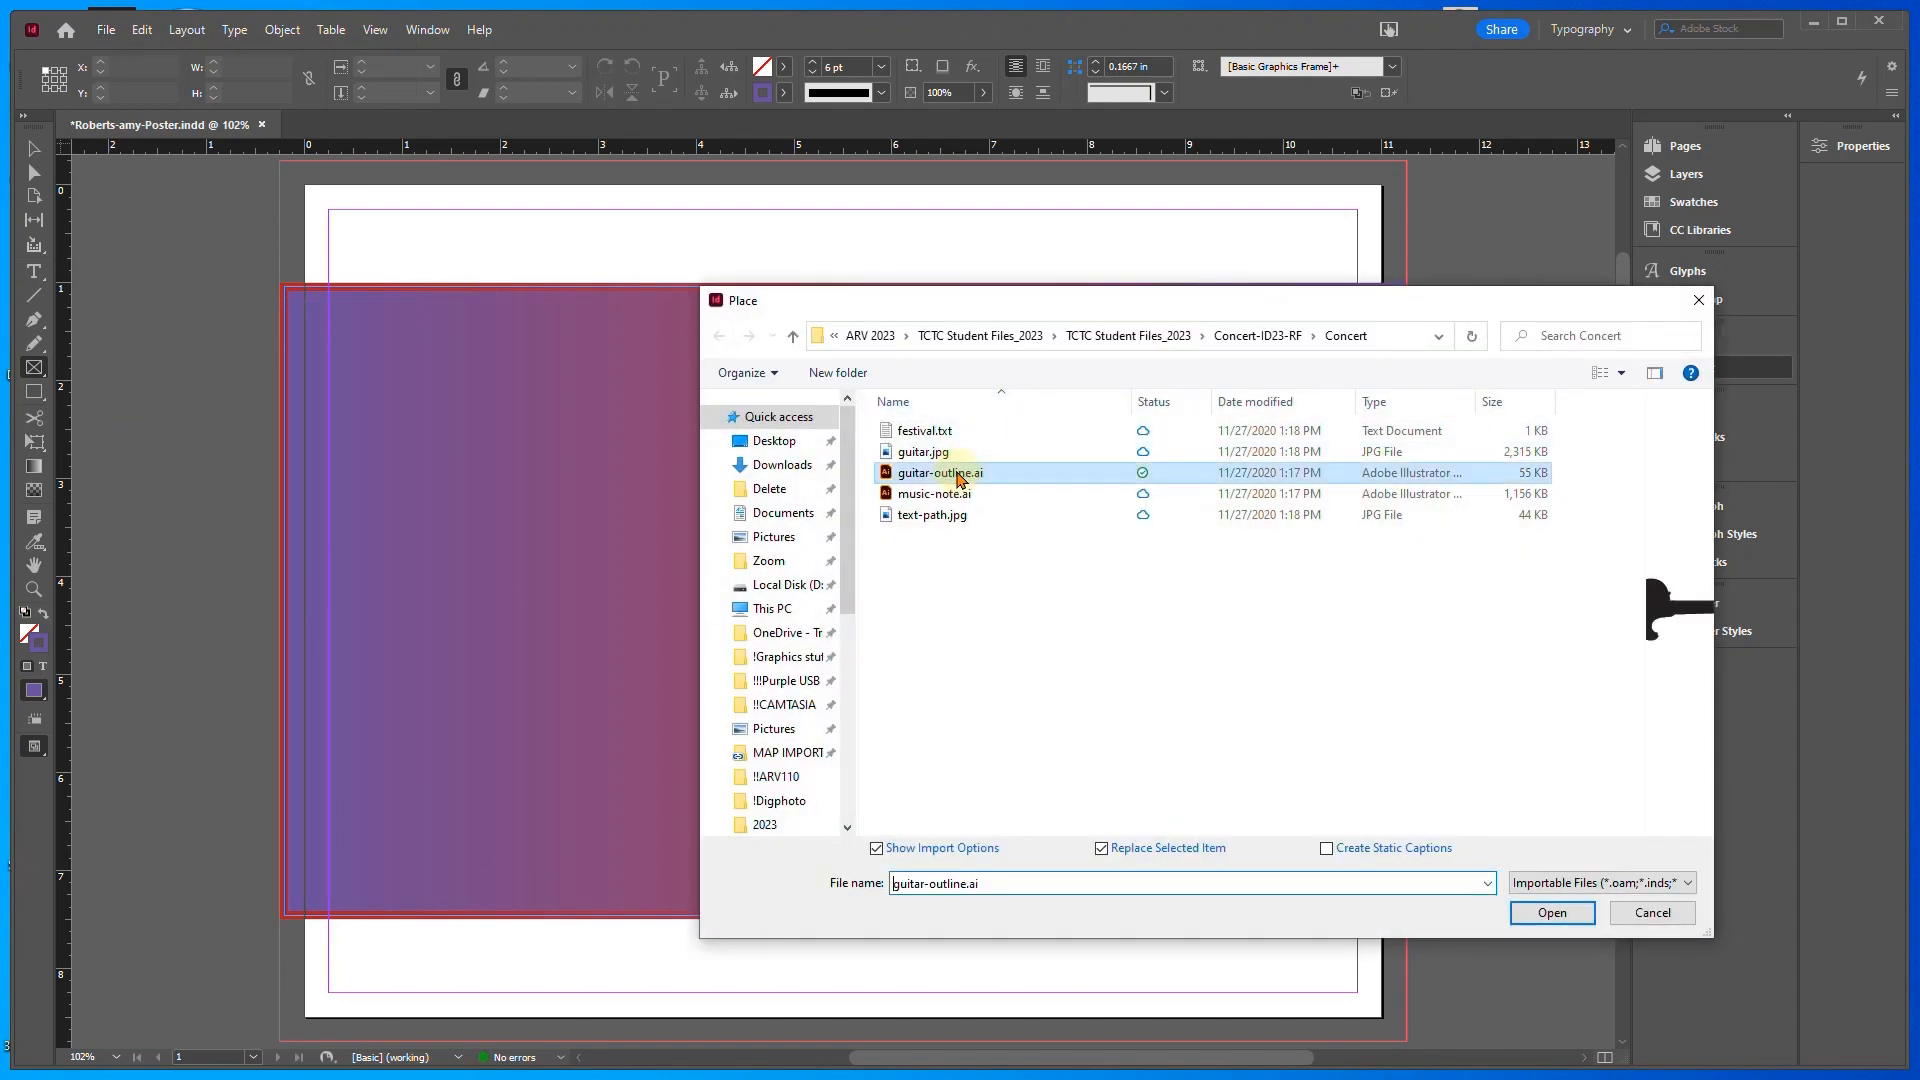
click(1102, 849)
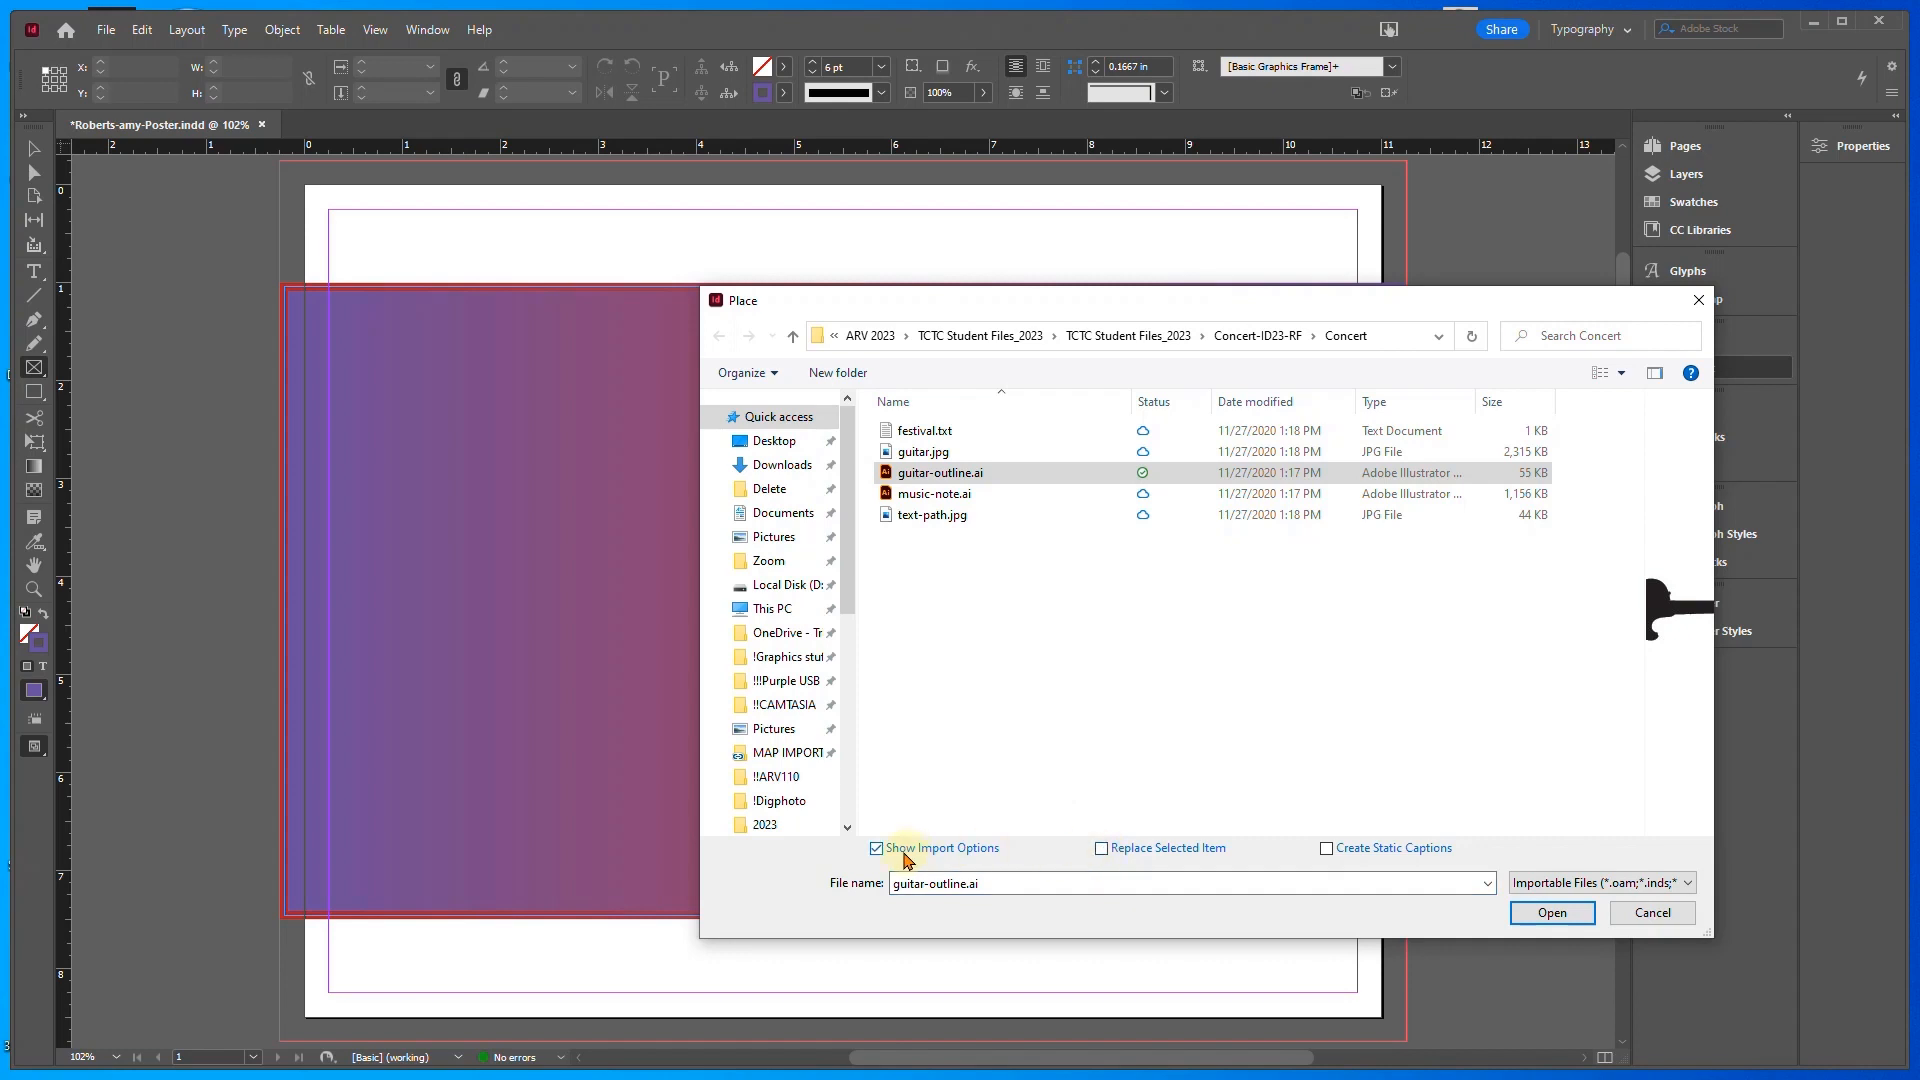
click(1552, 913)
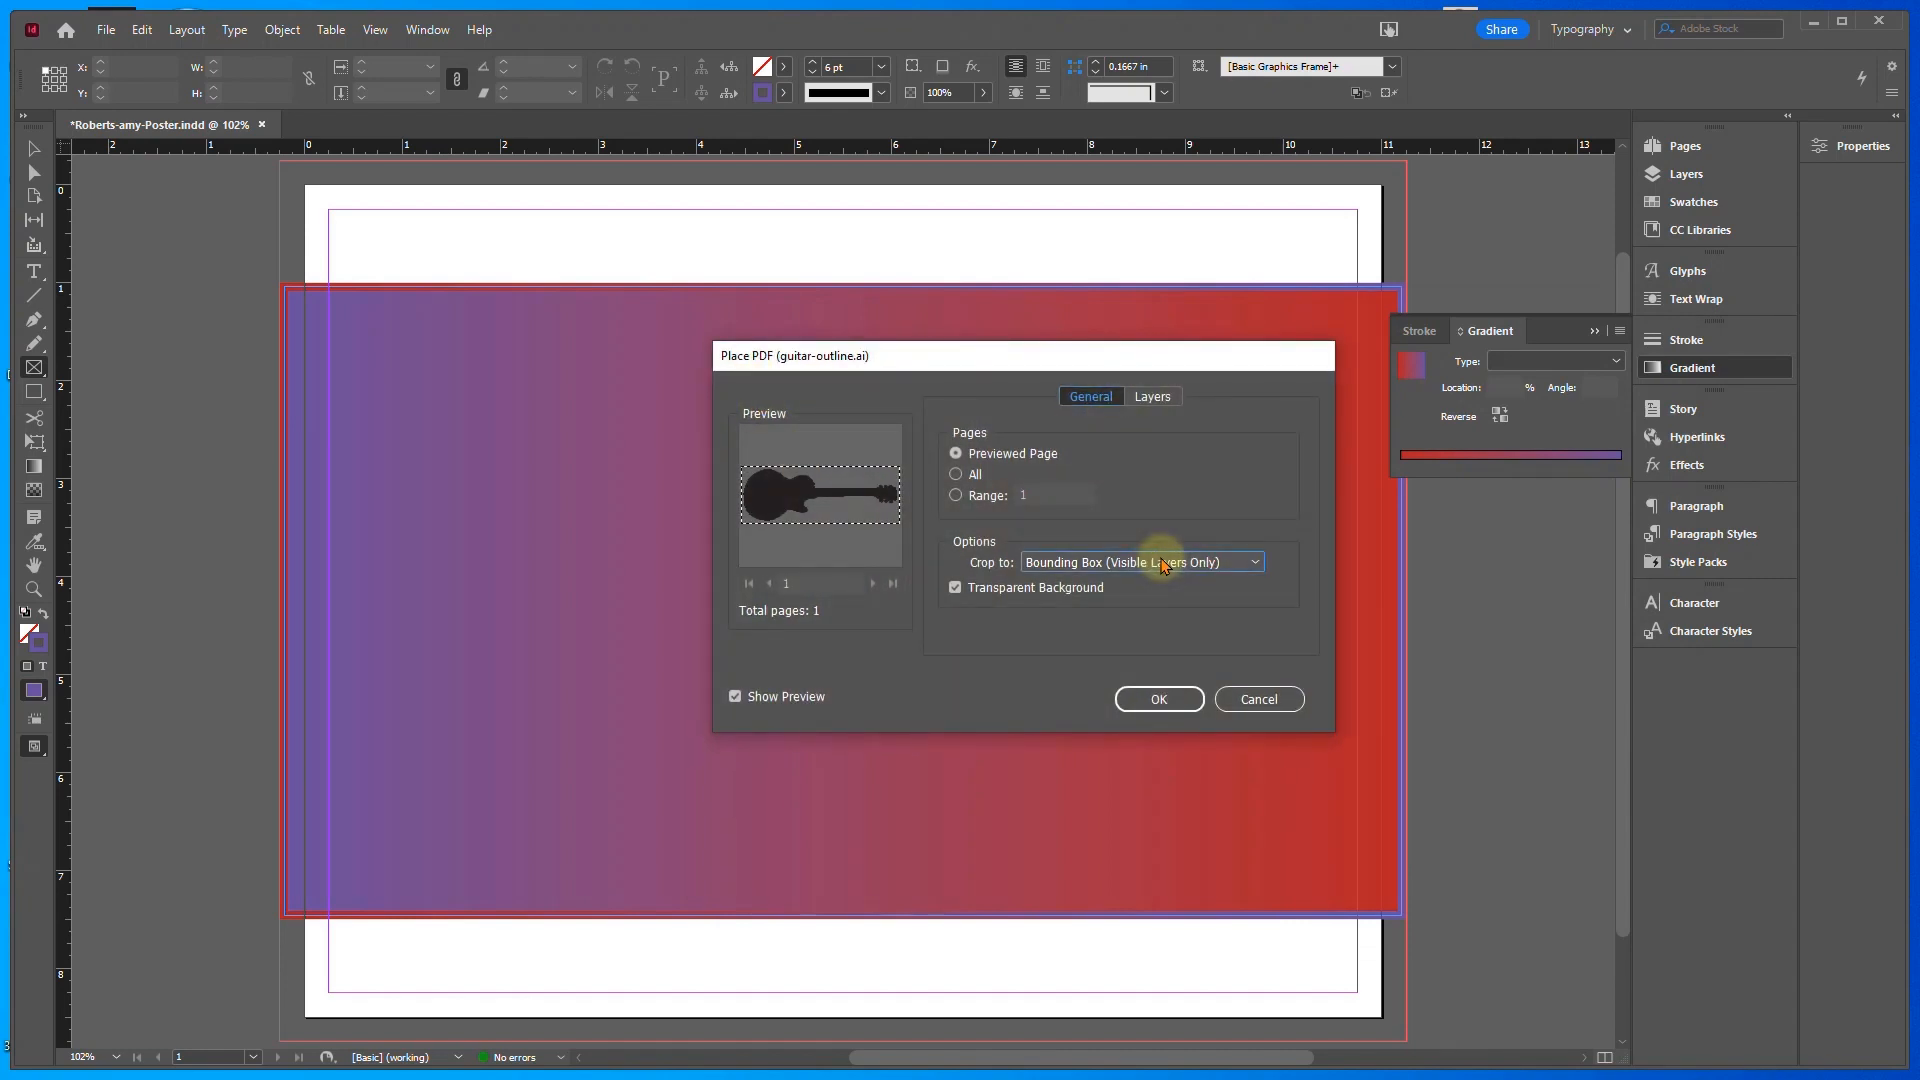
Crop the guitar outline import to Art and place it at full size at about X 0.74 in, Y 0.55 in
click(1163, 563)
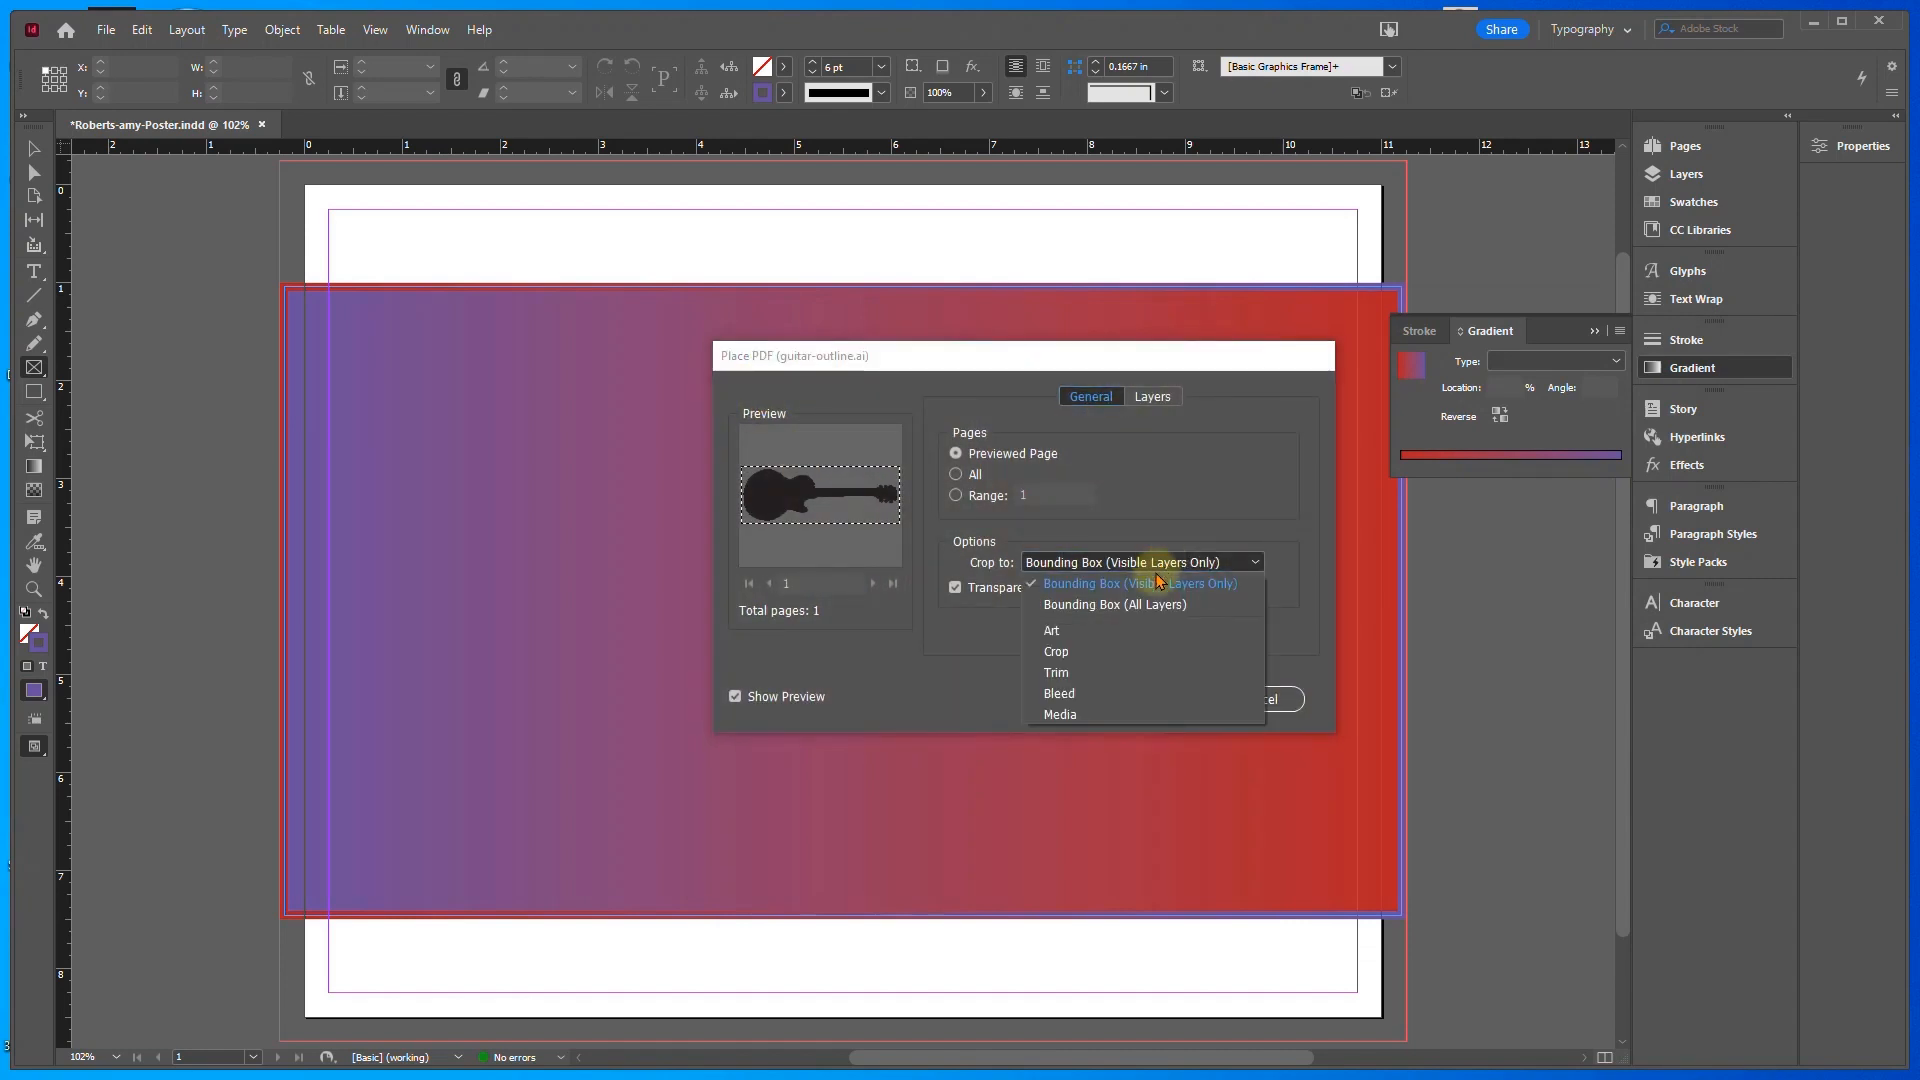
click(1138, 627)
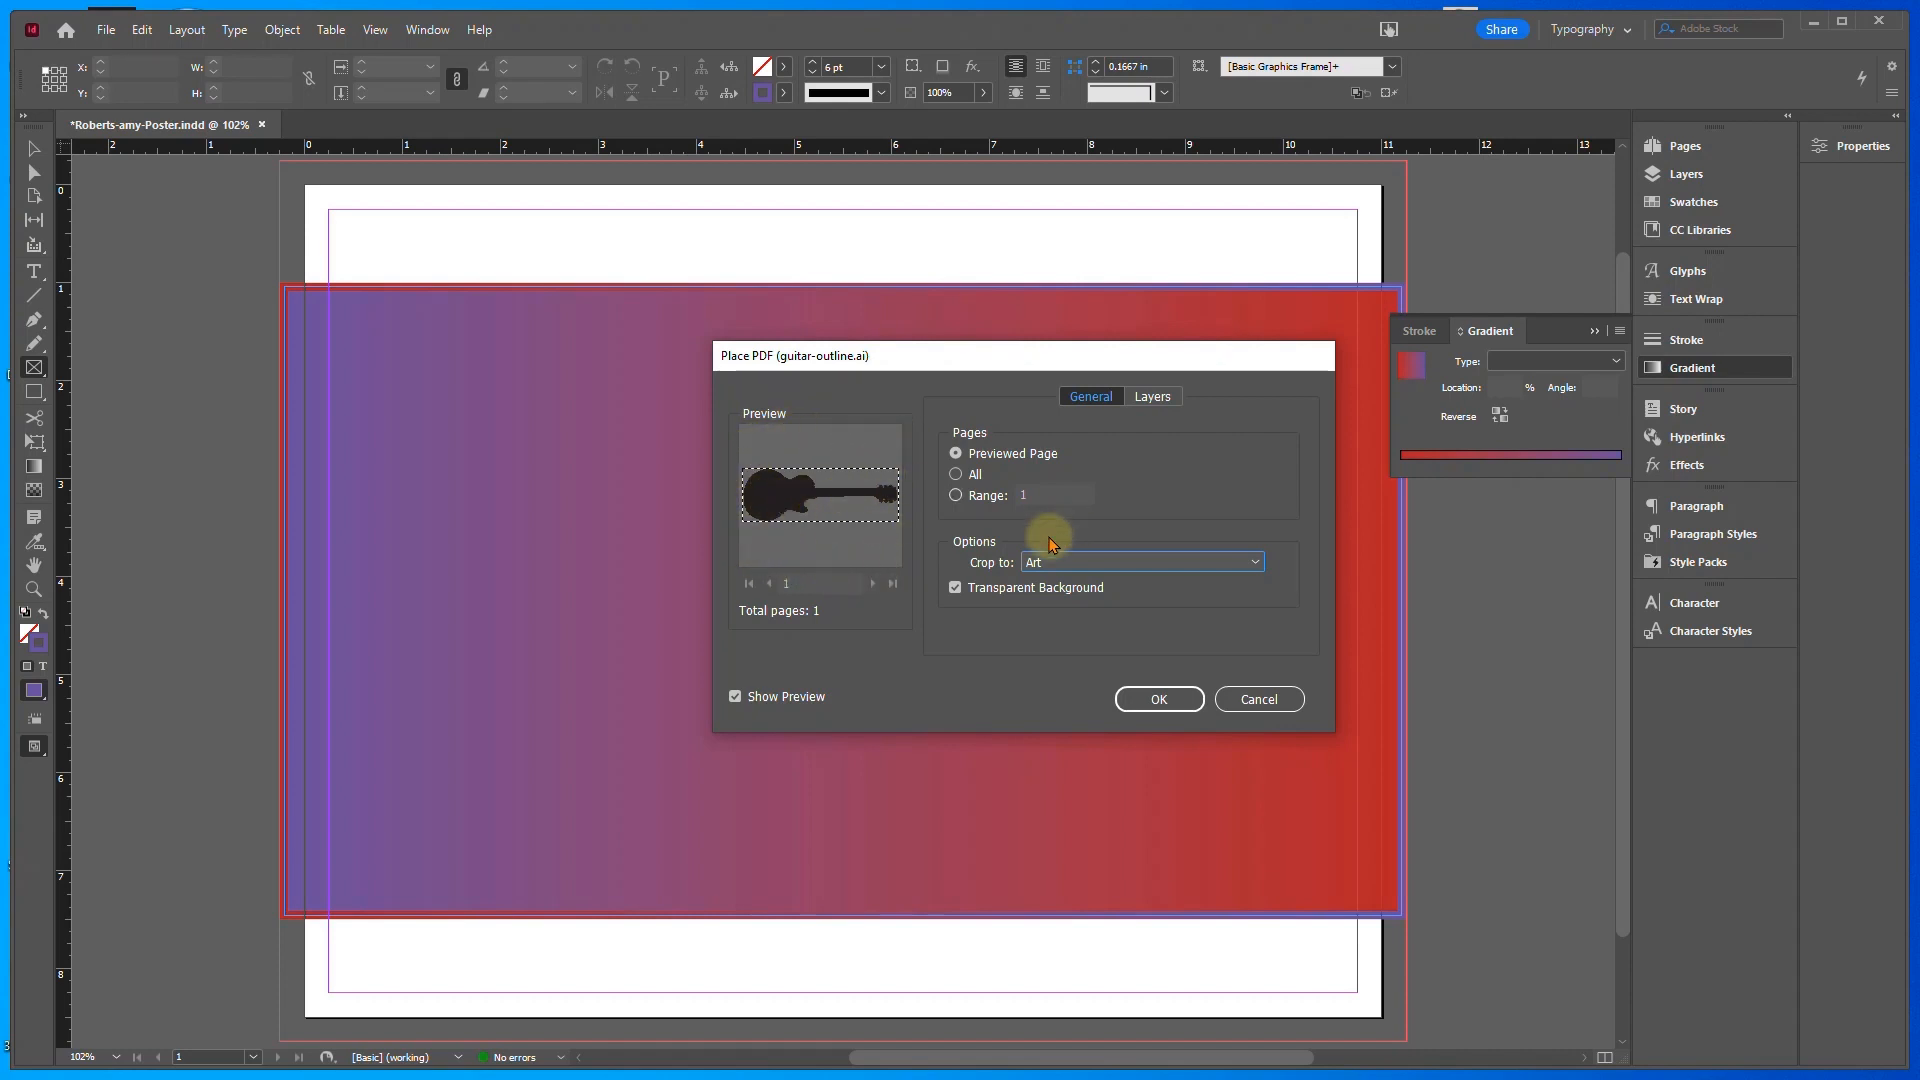
click(1160, 700)
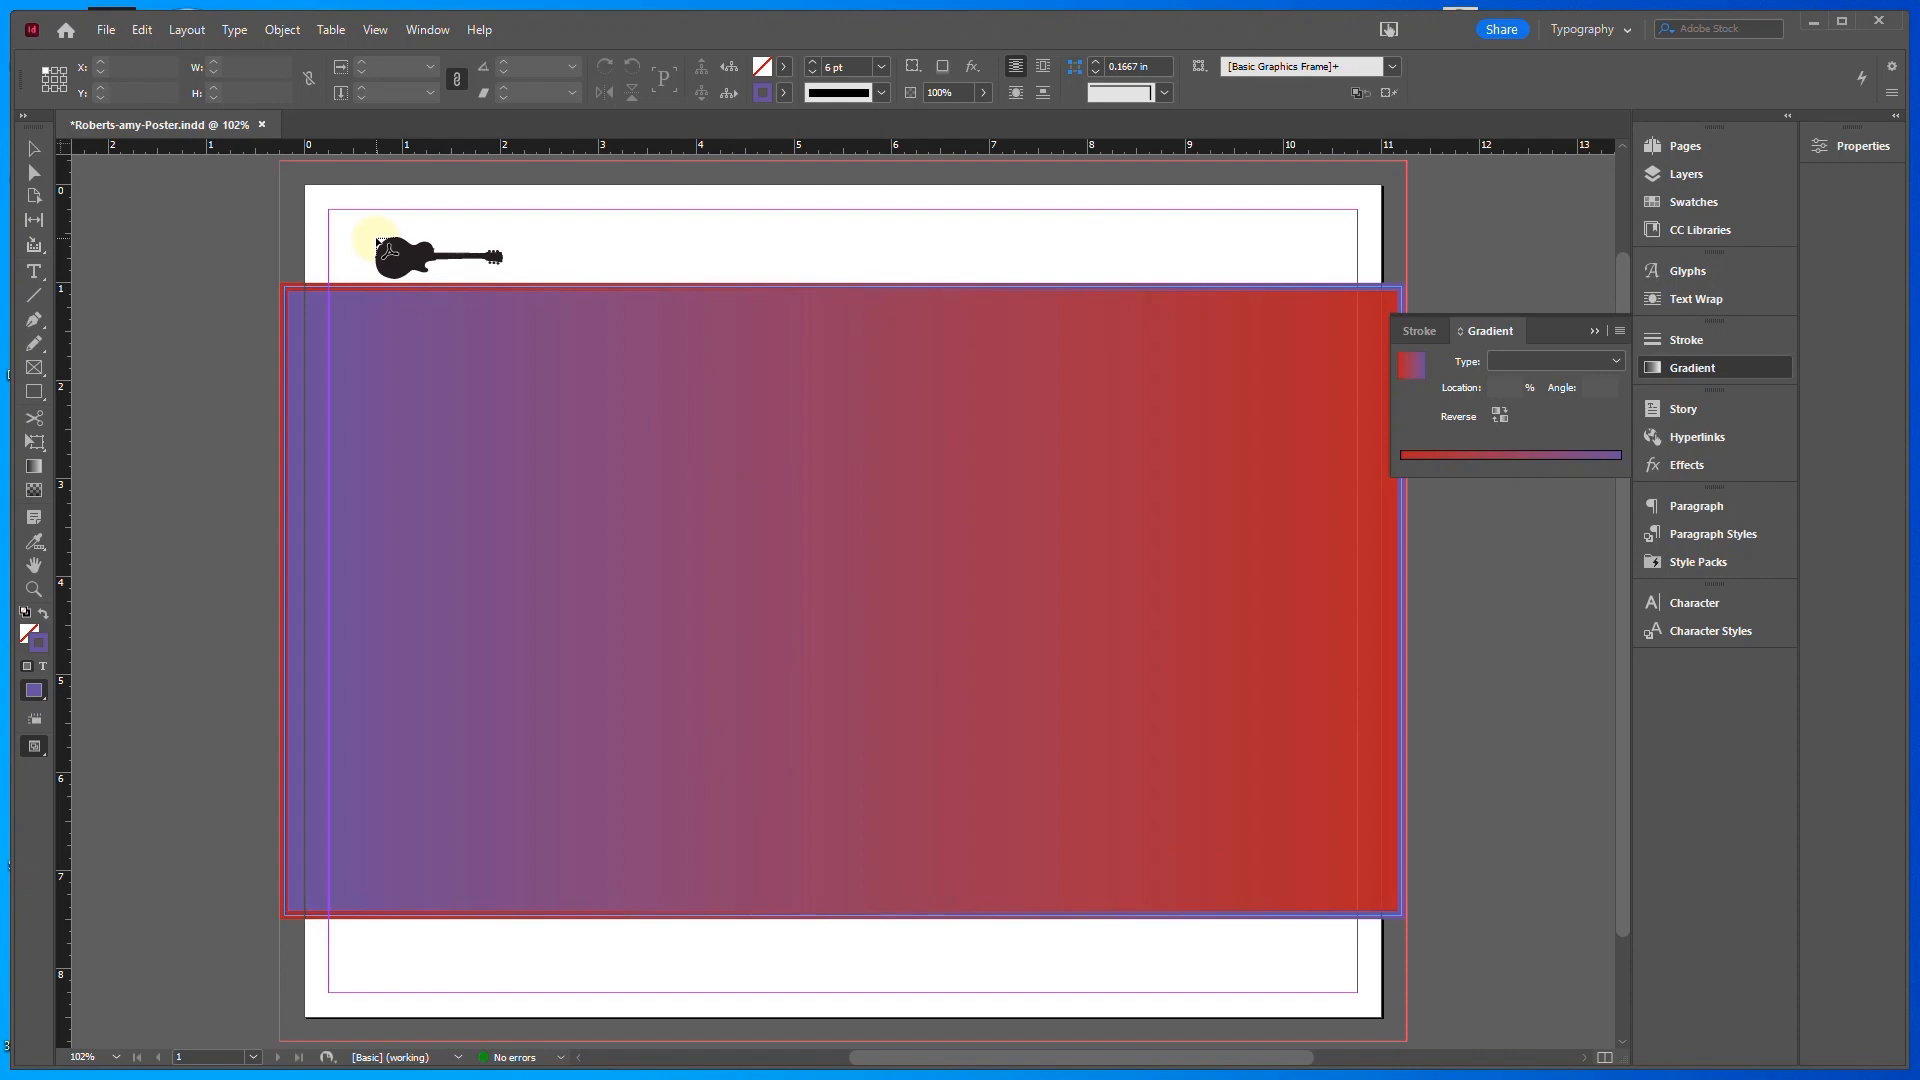
click(376, 238)
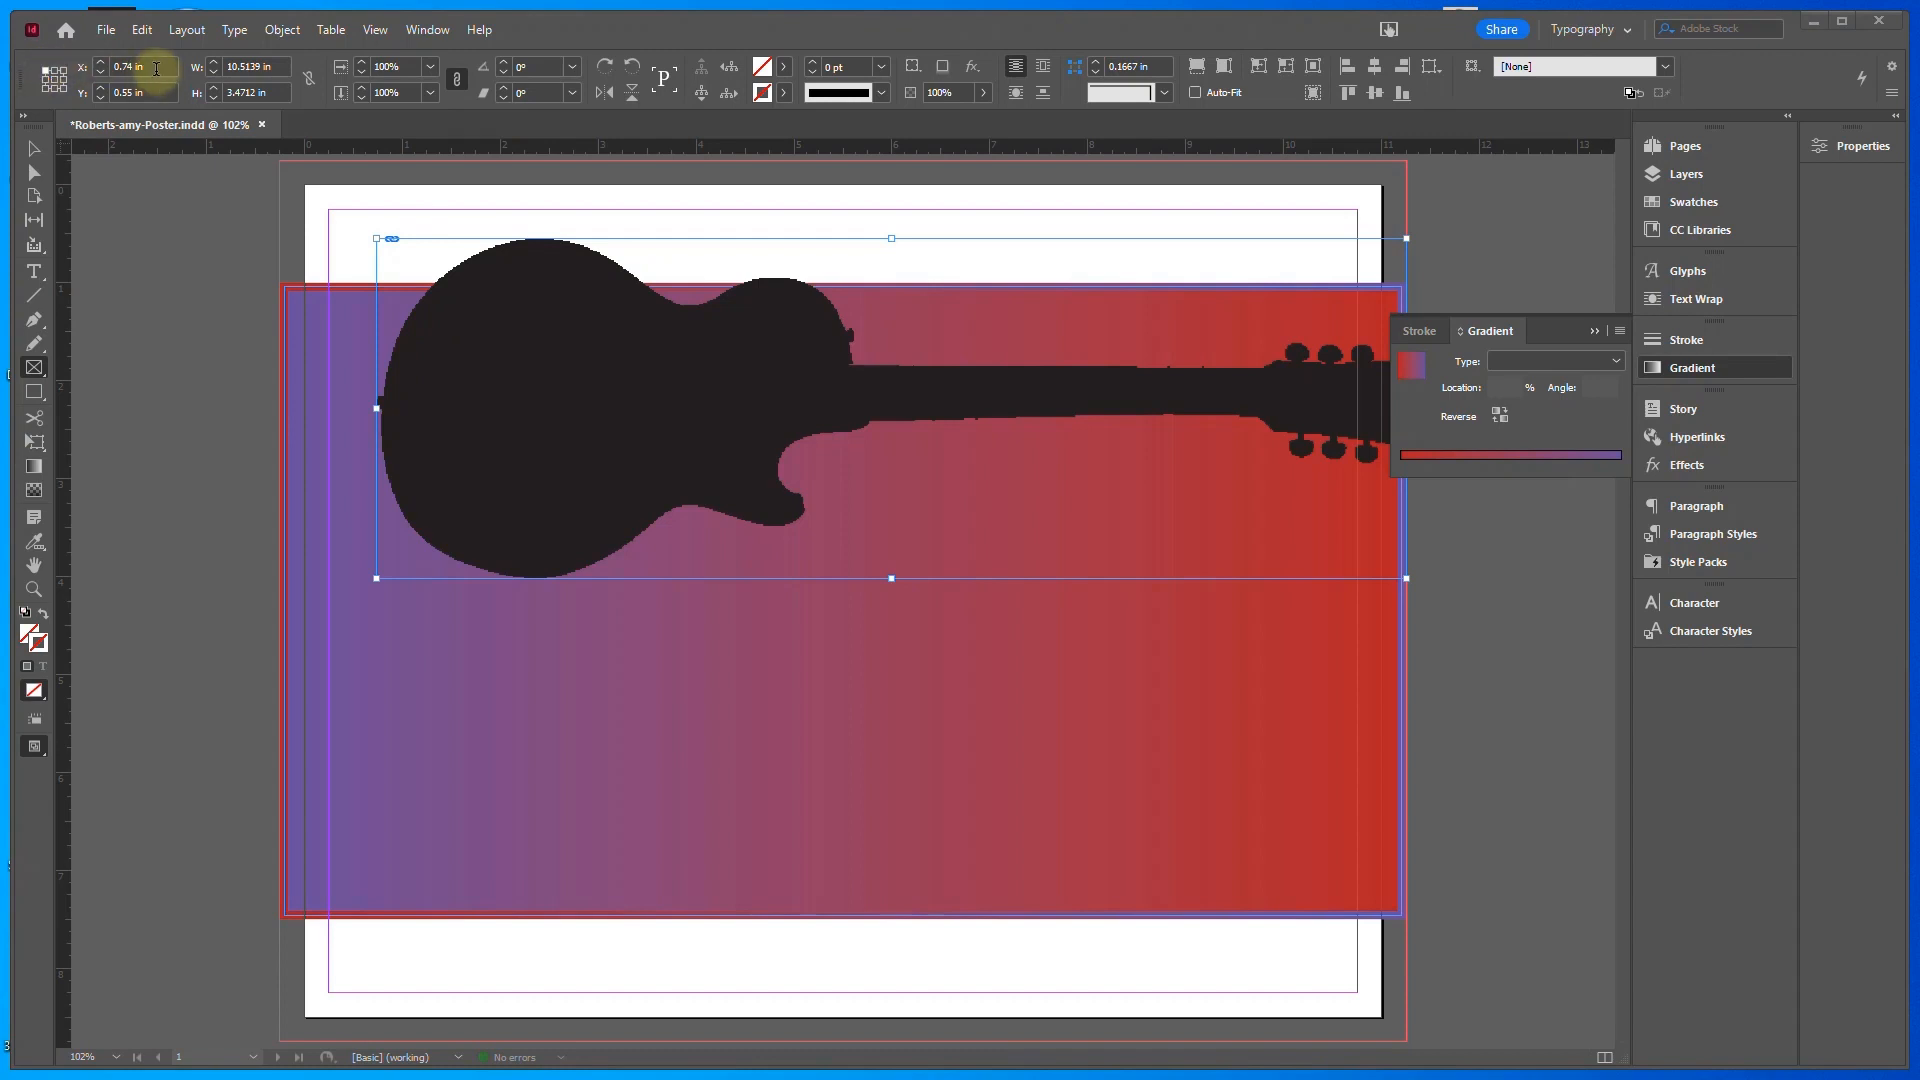
Position the guitar outline frame at X 0.25 in and Y 4.75 in
double_click(125, 66)
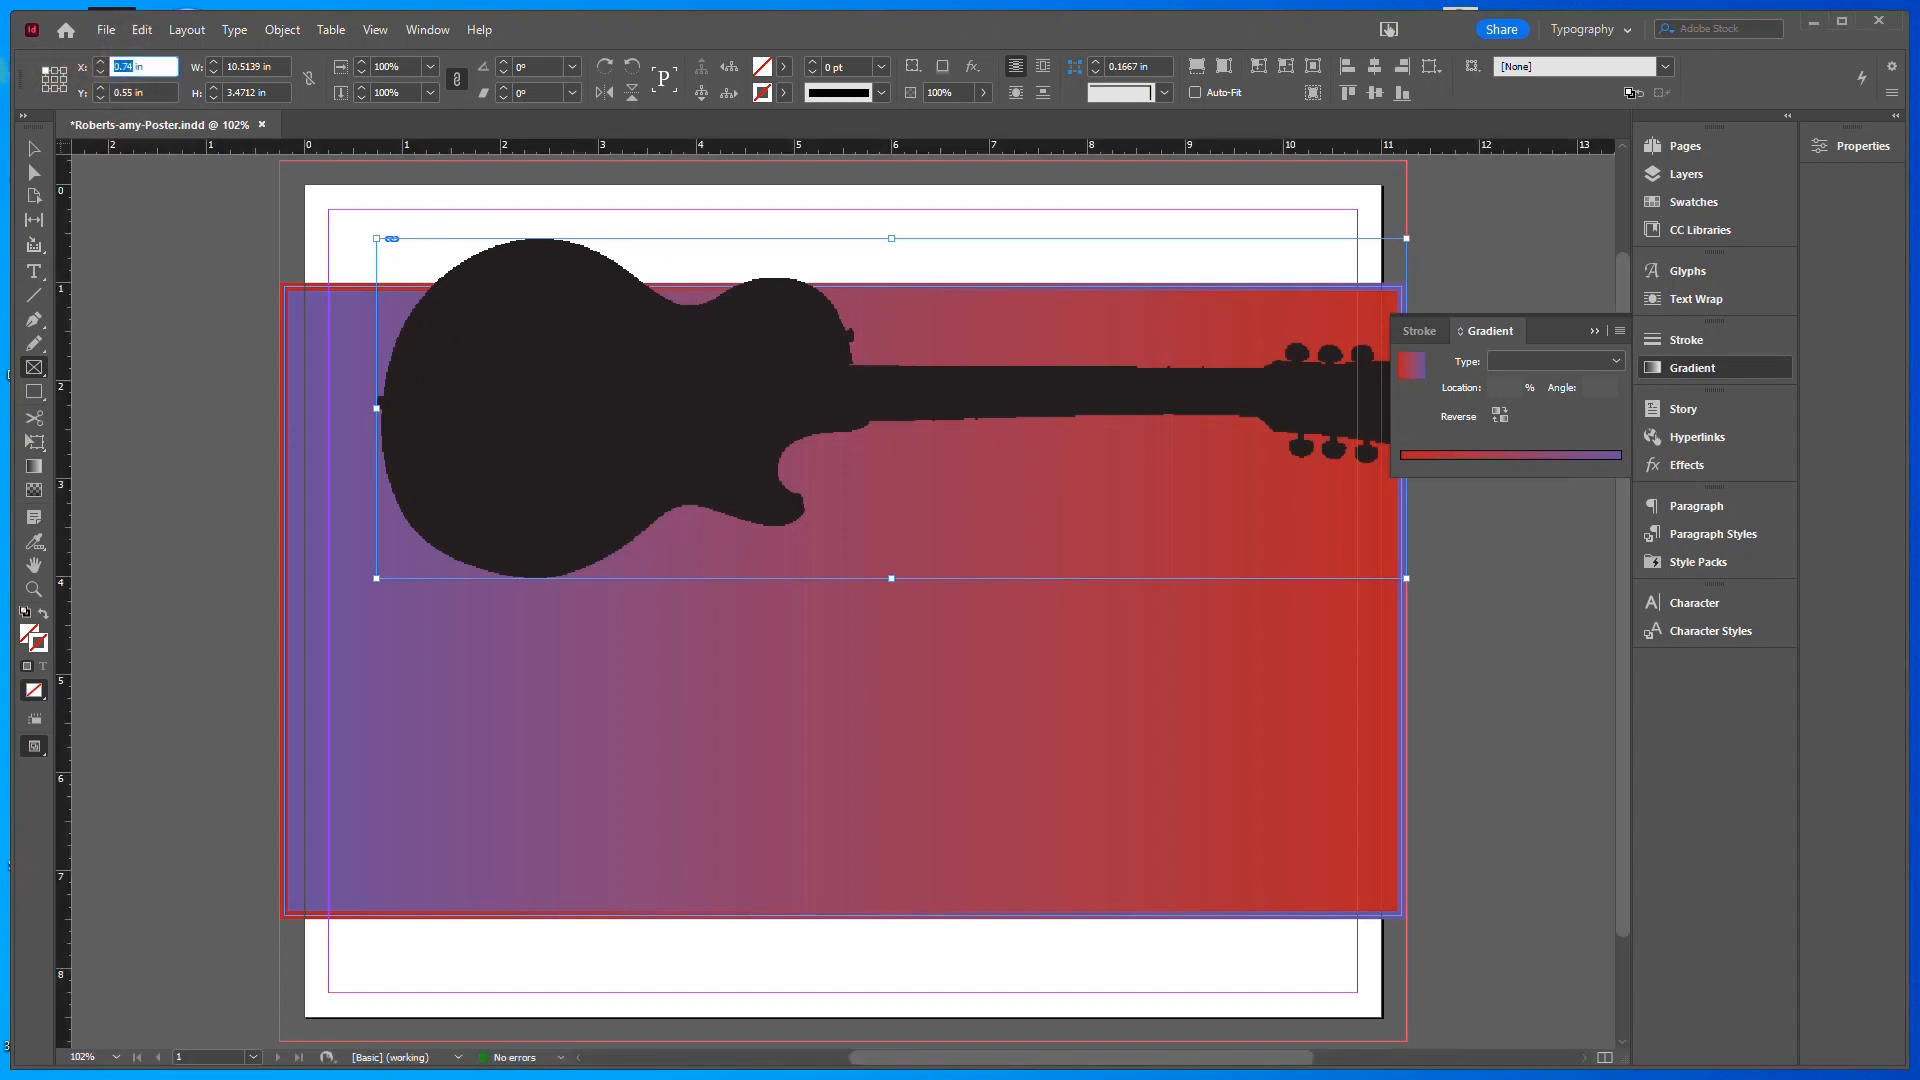
text(.25)
key(Tab)
text(4)
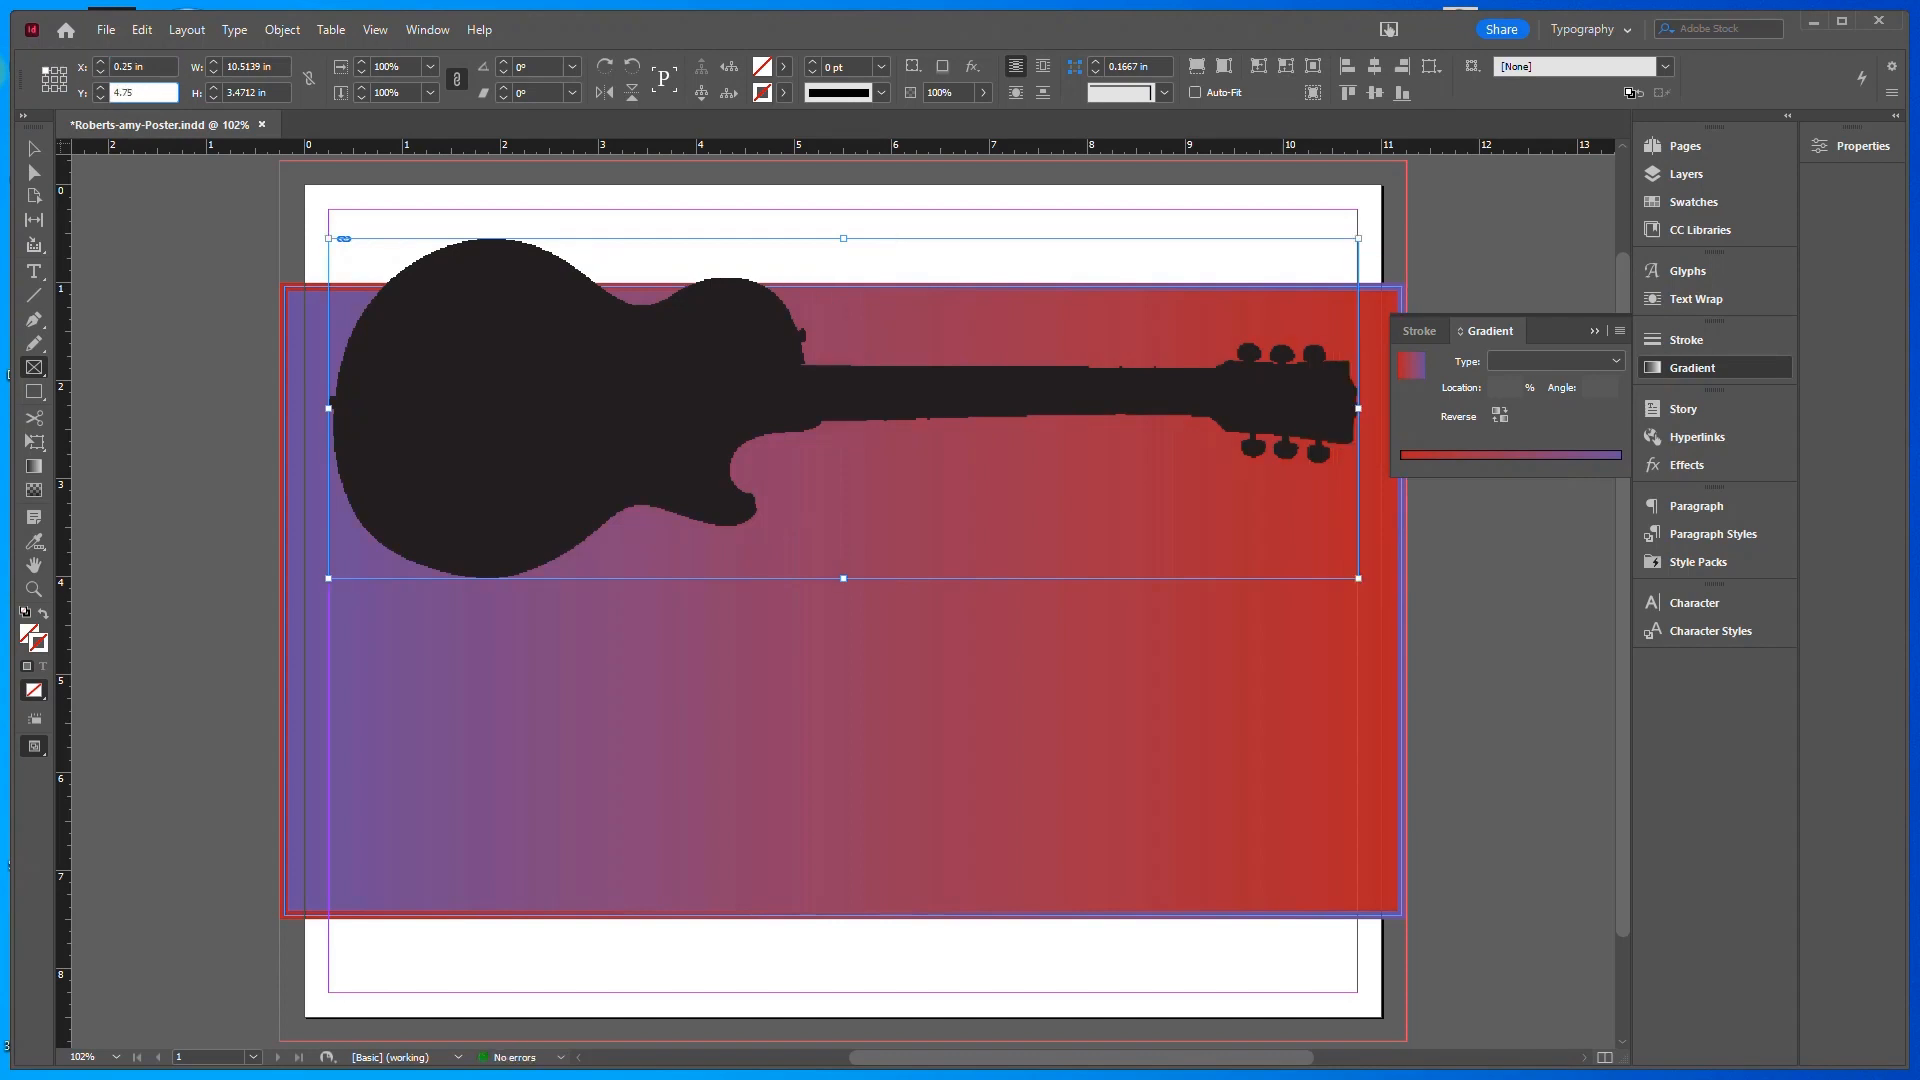
key(Tab)
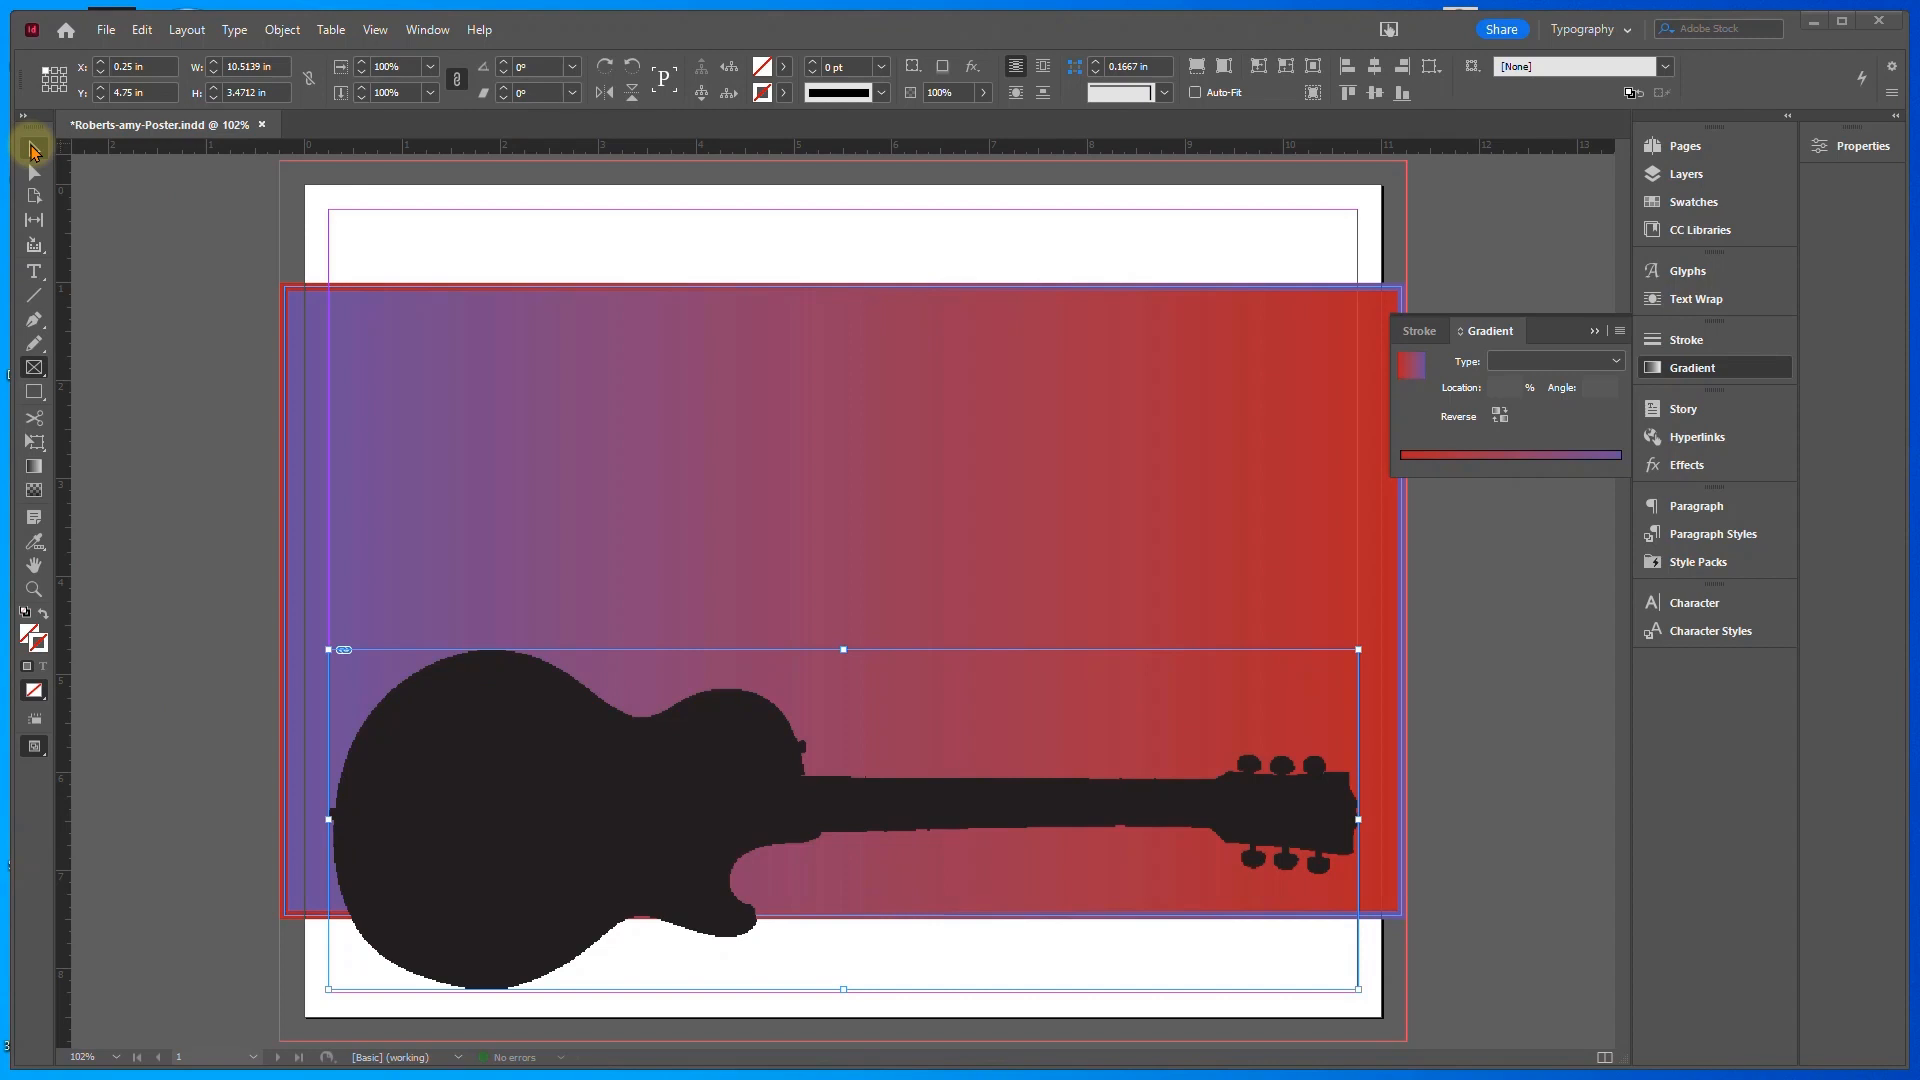
Create a Detect Edges clipping path for the guitar outline, with the preview turned on
click(286, 31)
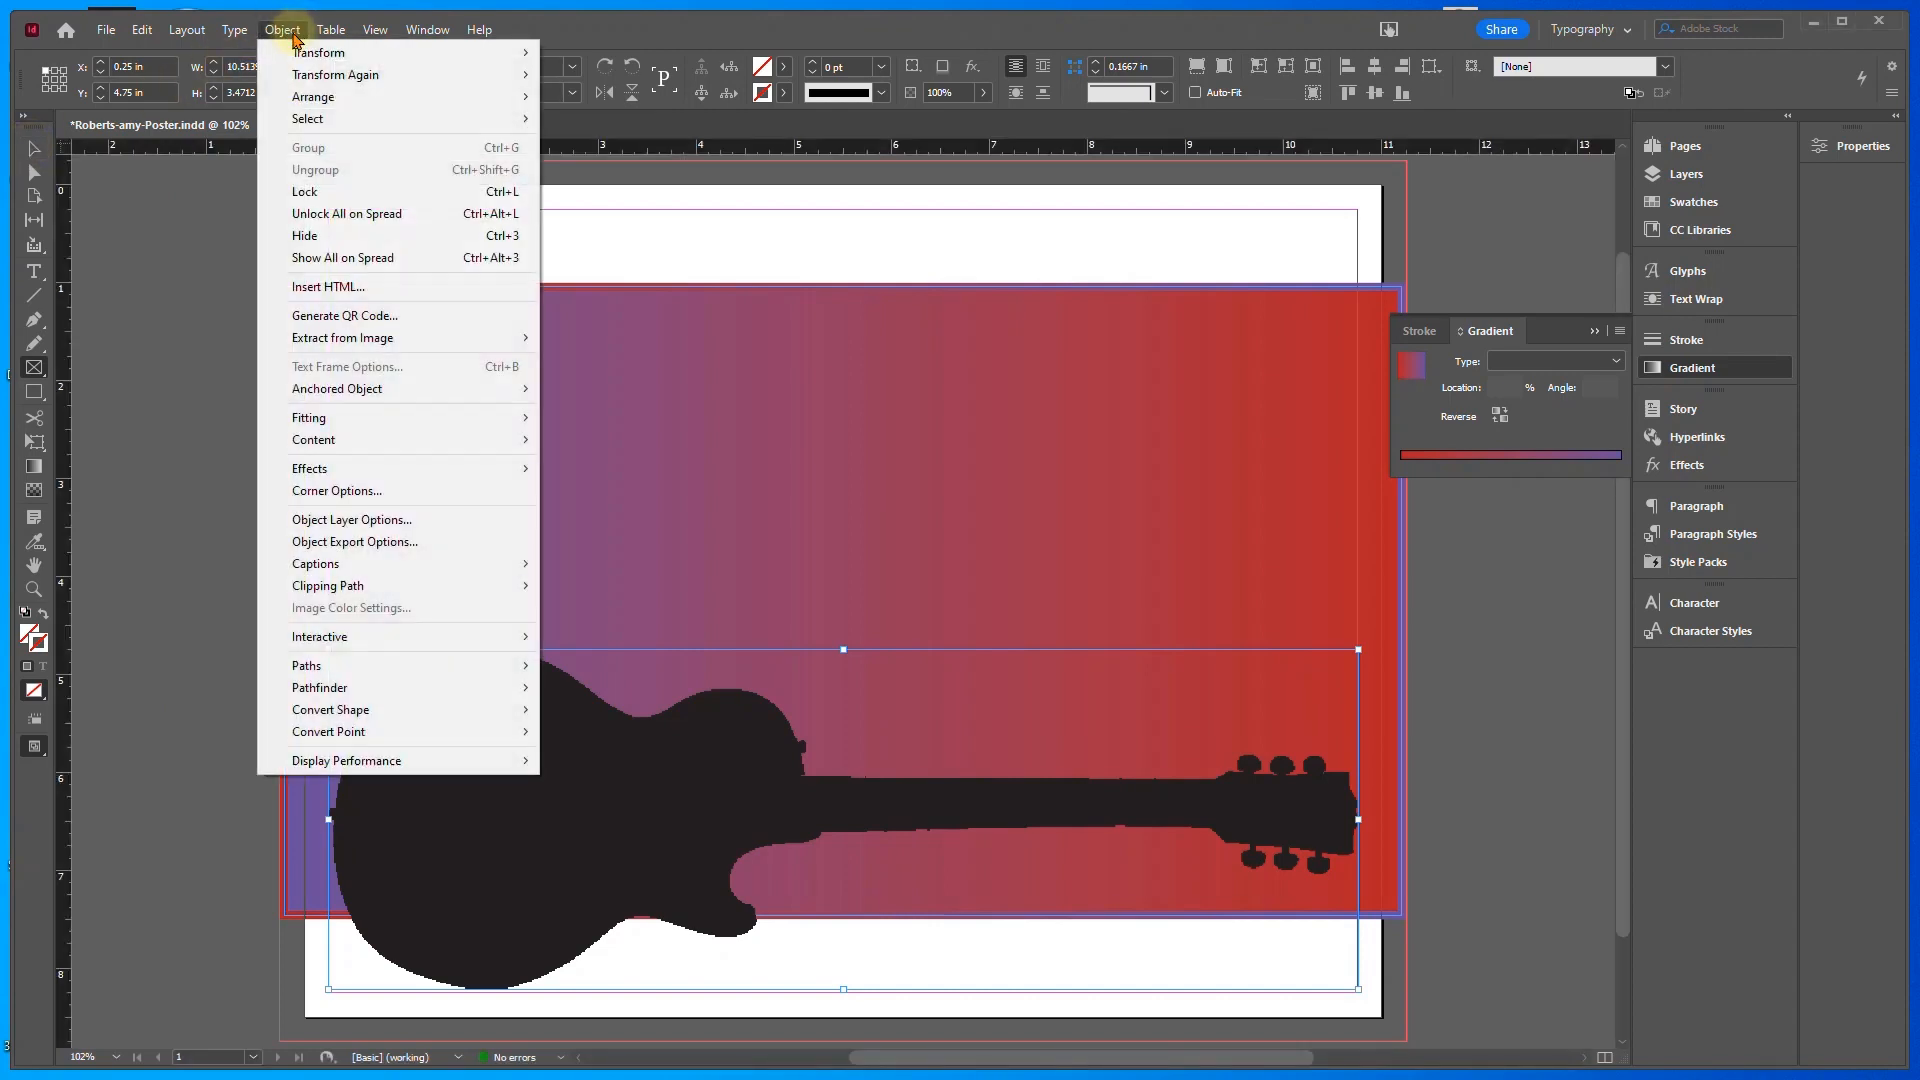
mouse_move(390, 587)
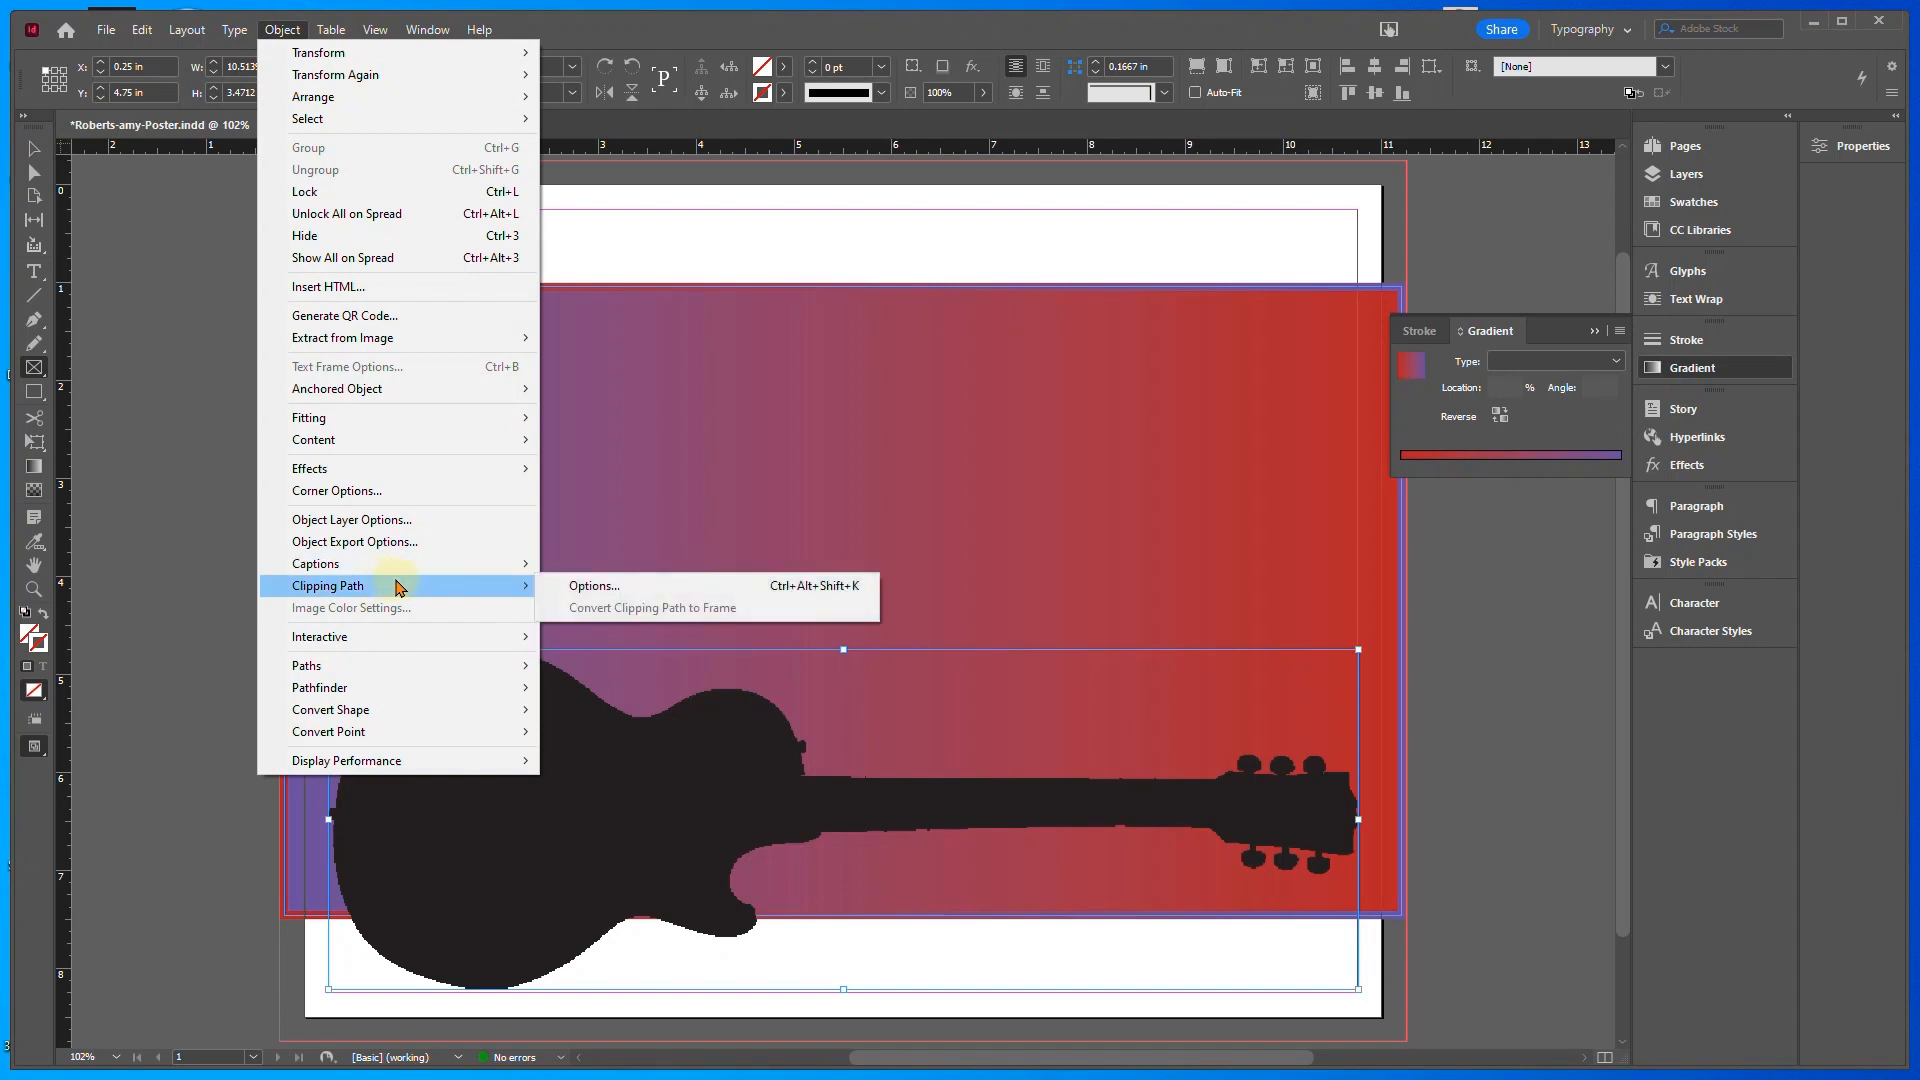
click(600, 590)
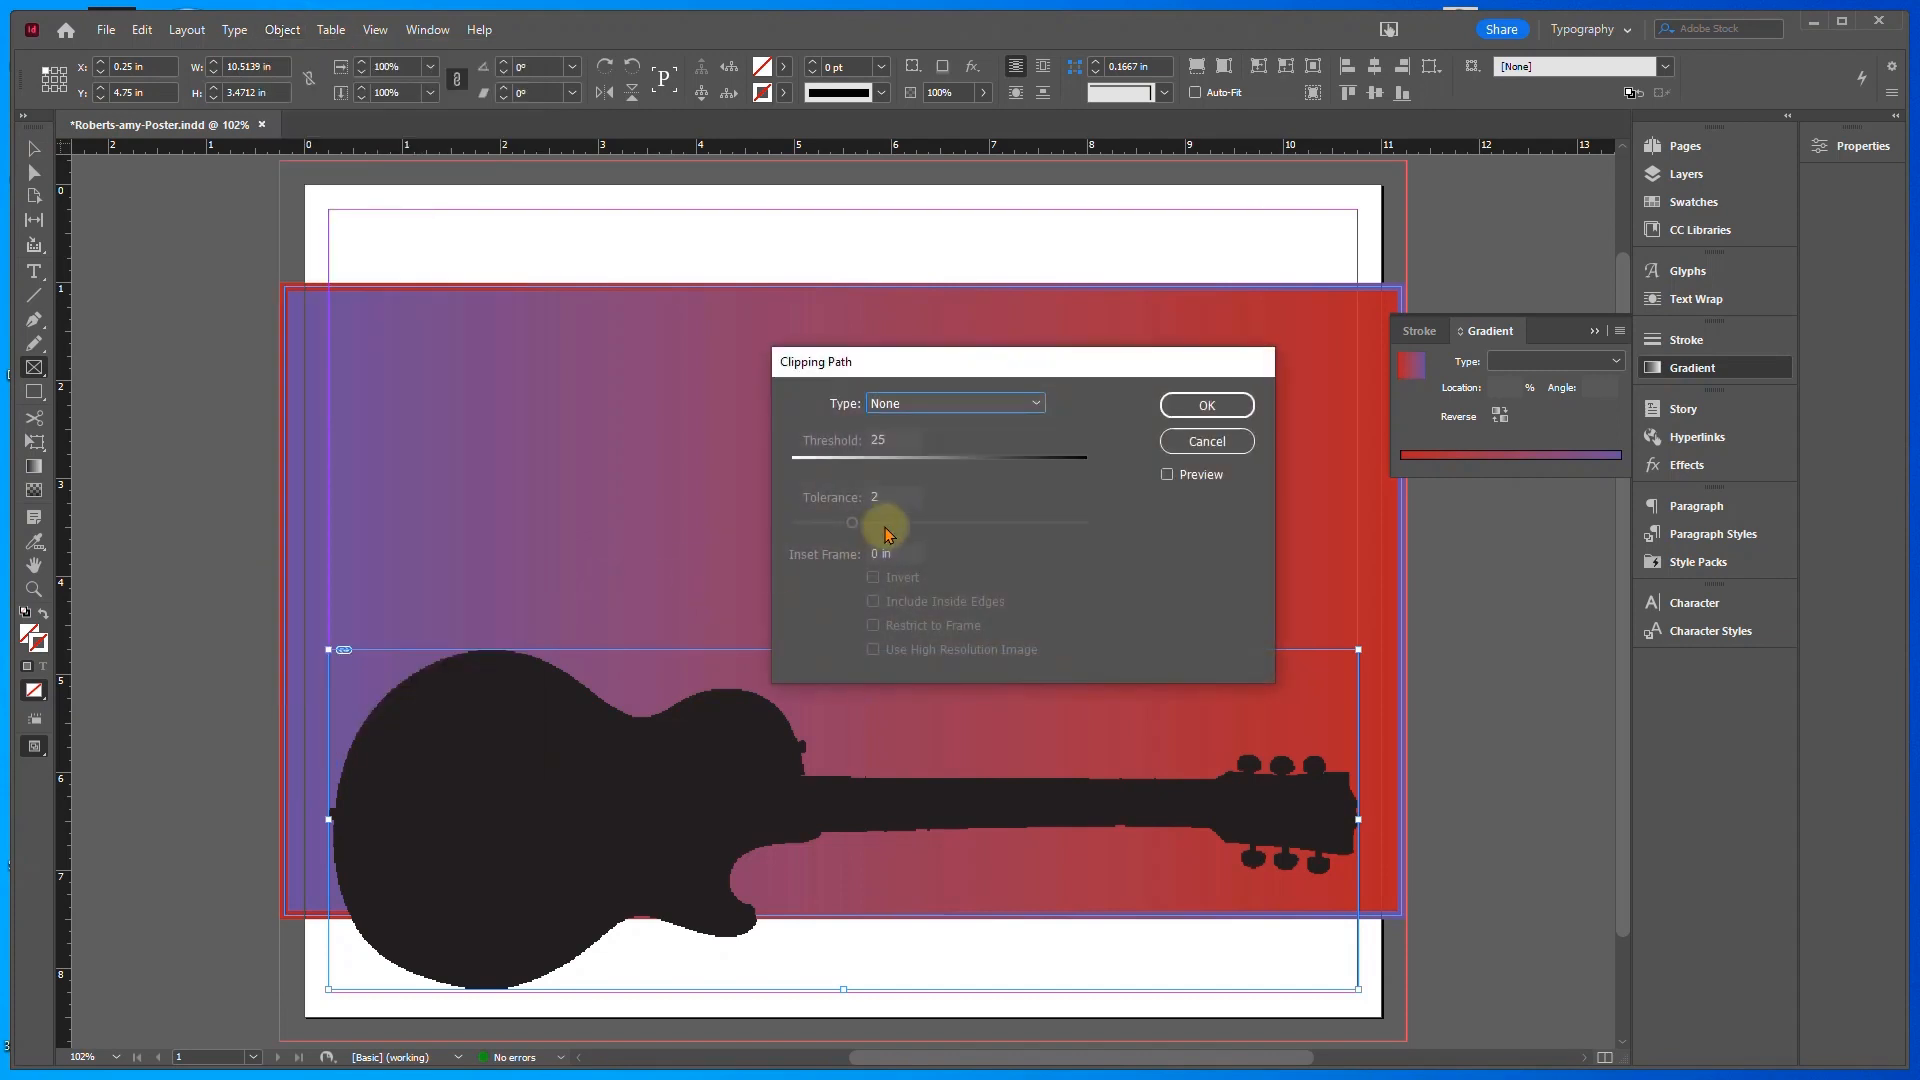
click(938, 403)
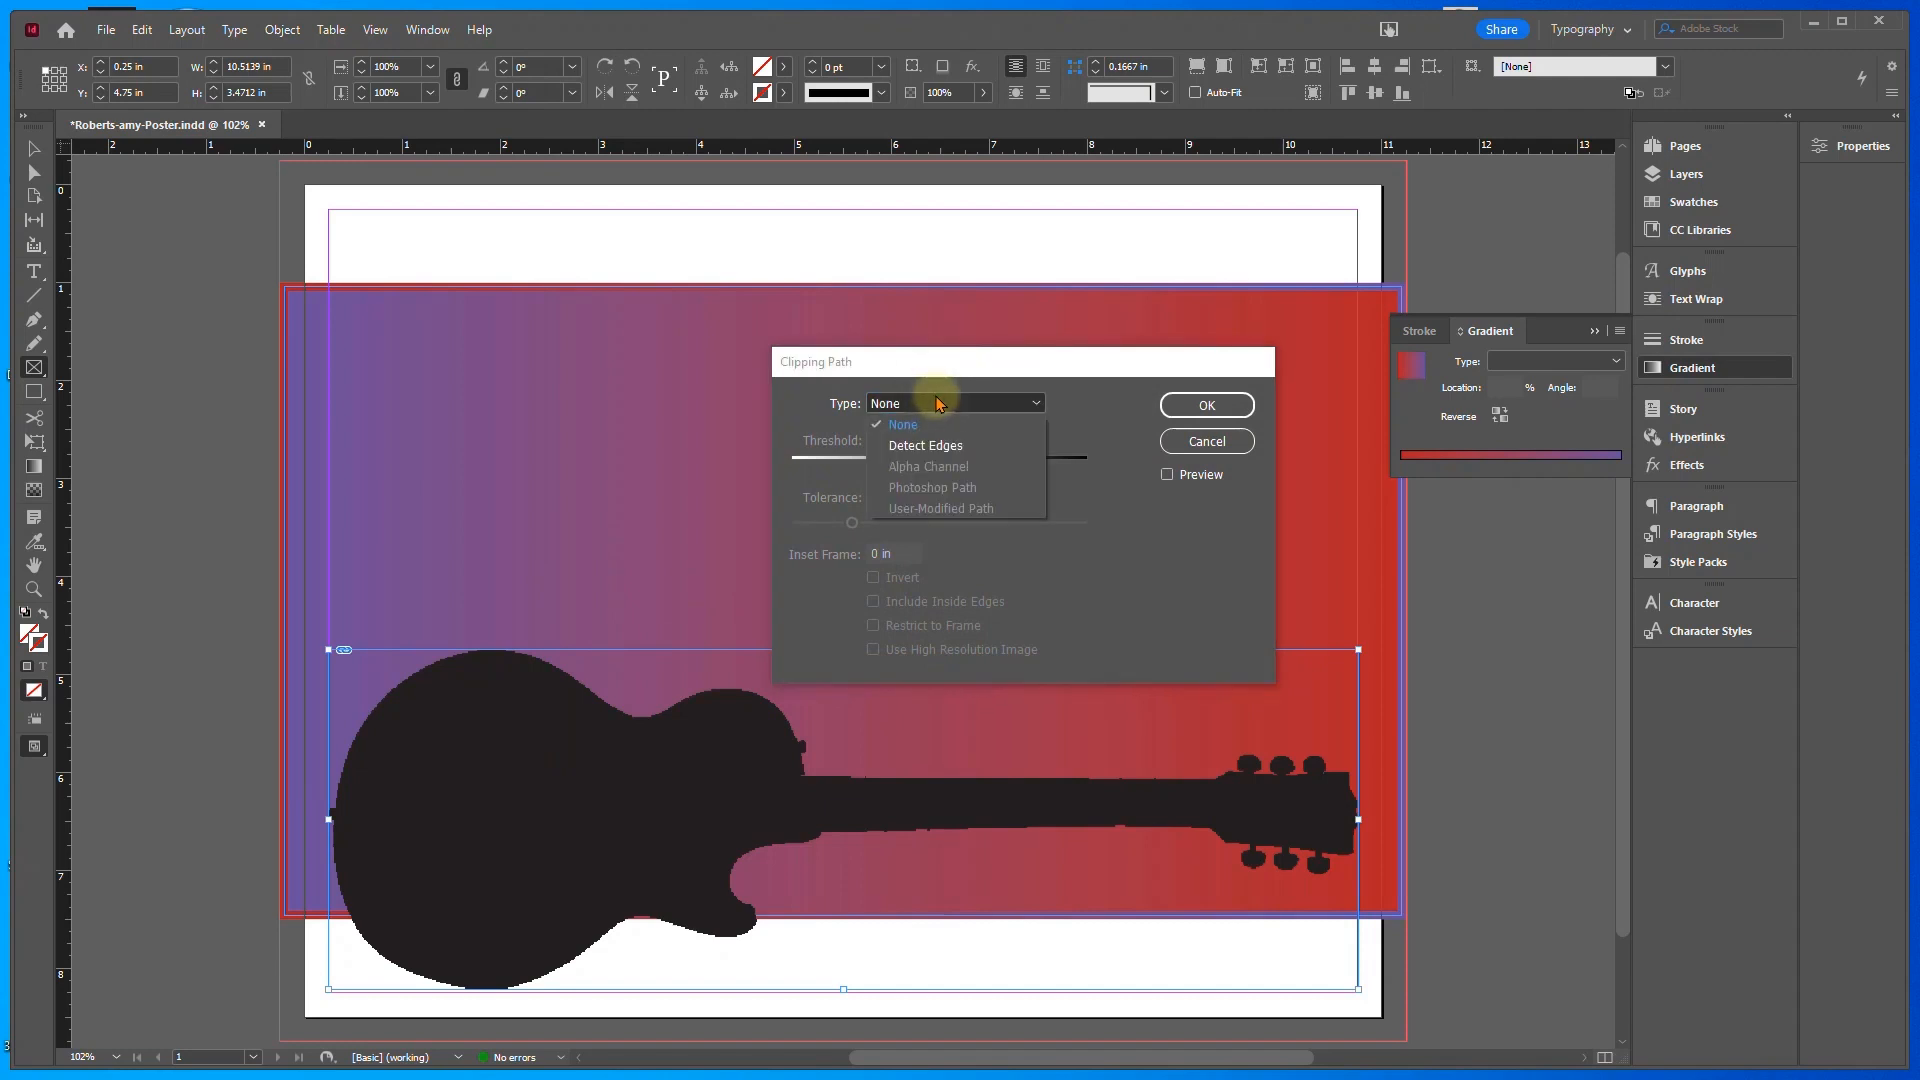
click(938, 450)
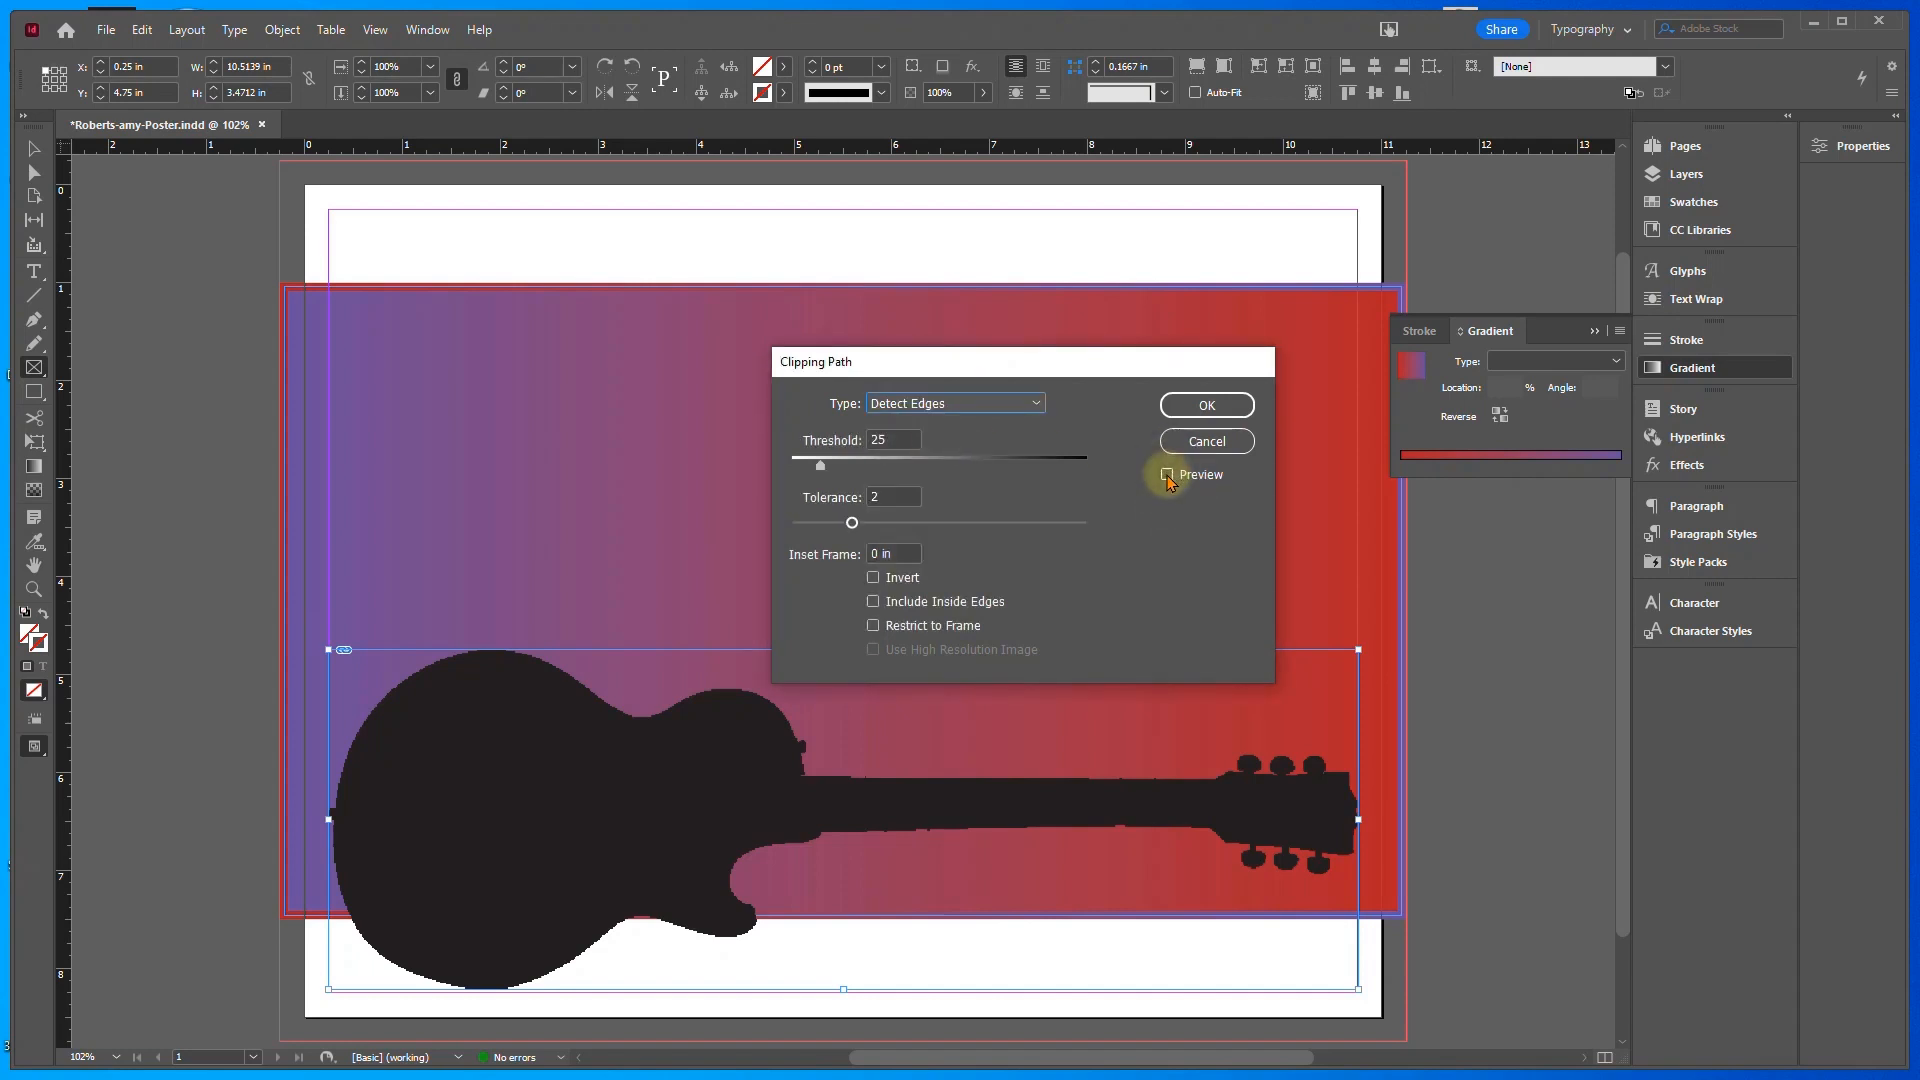
click(1167, 475)
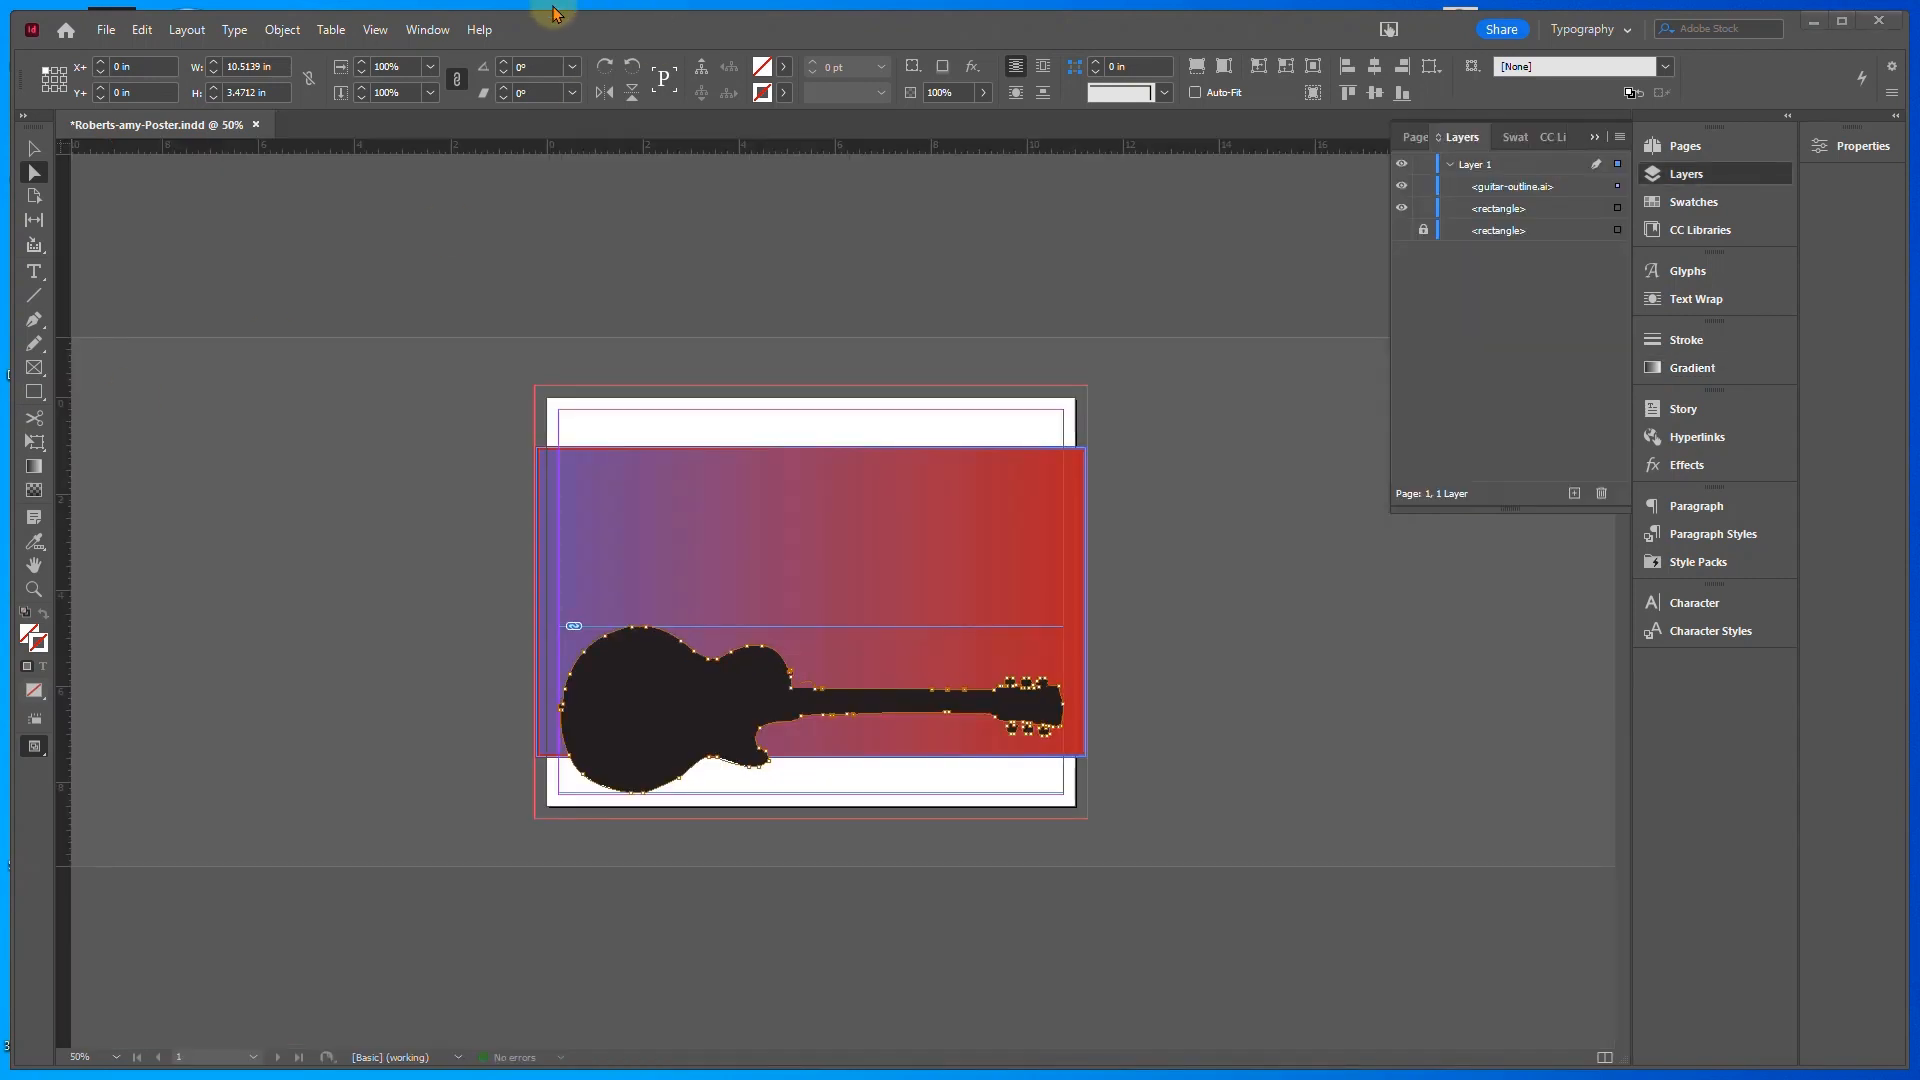
Convert the guitar outline's clipping path to a frame
click(281, 29)
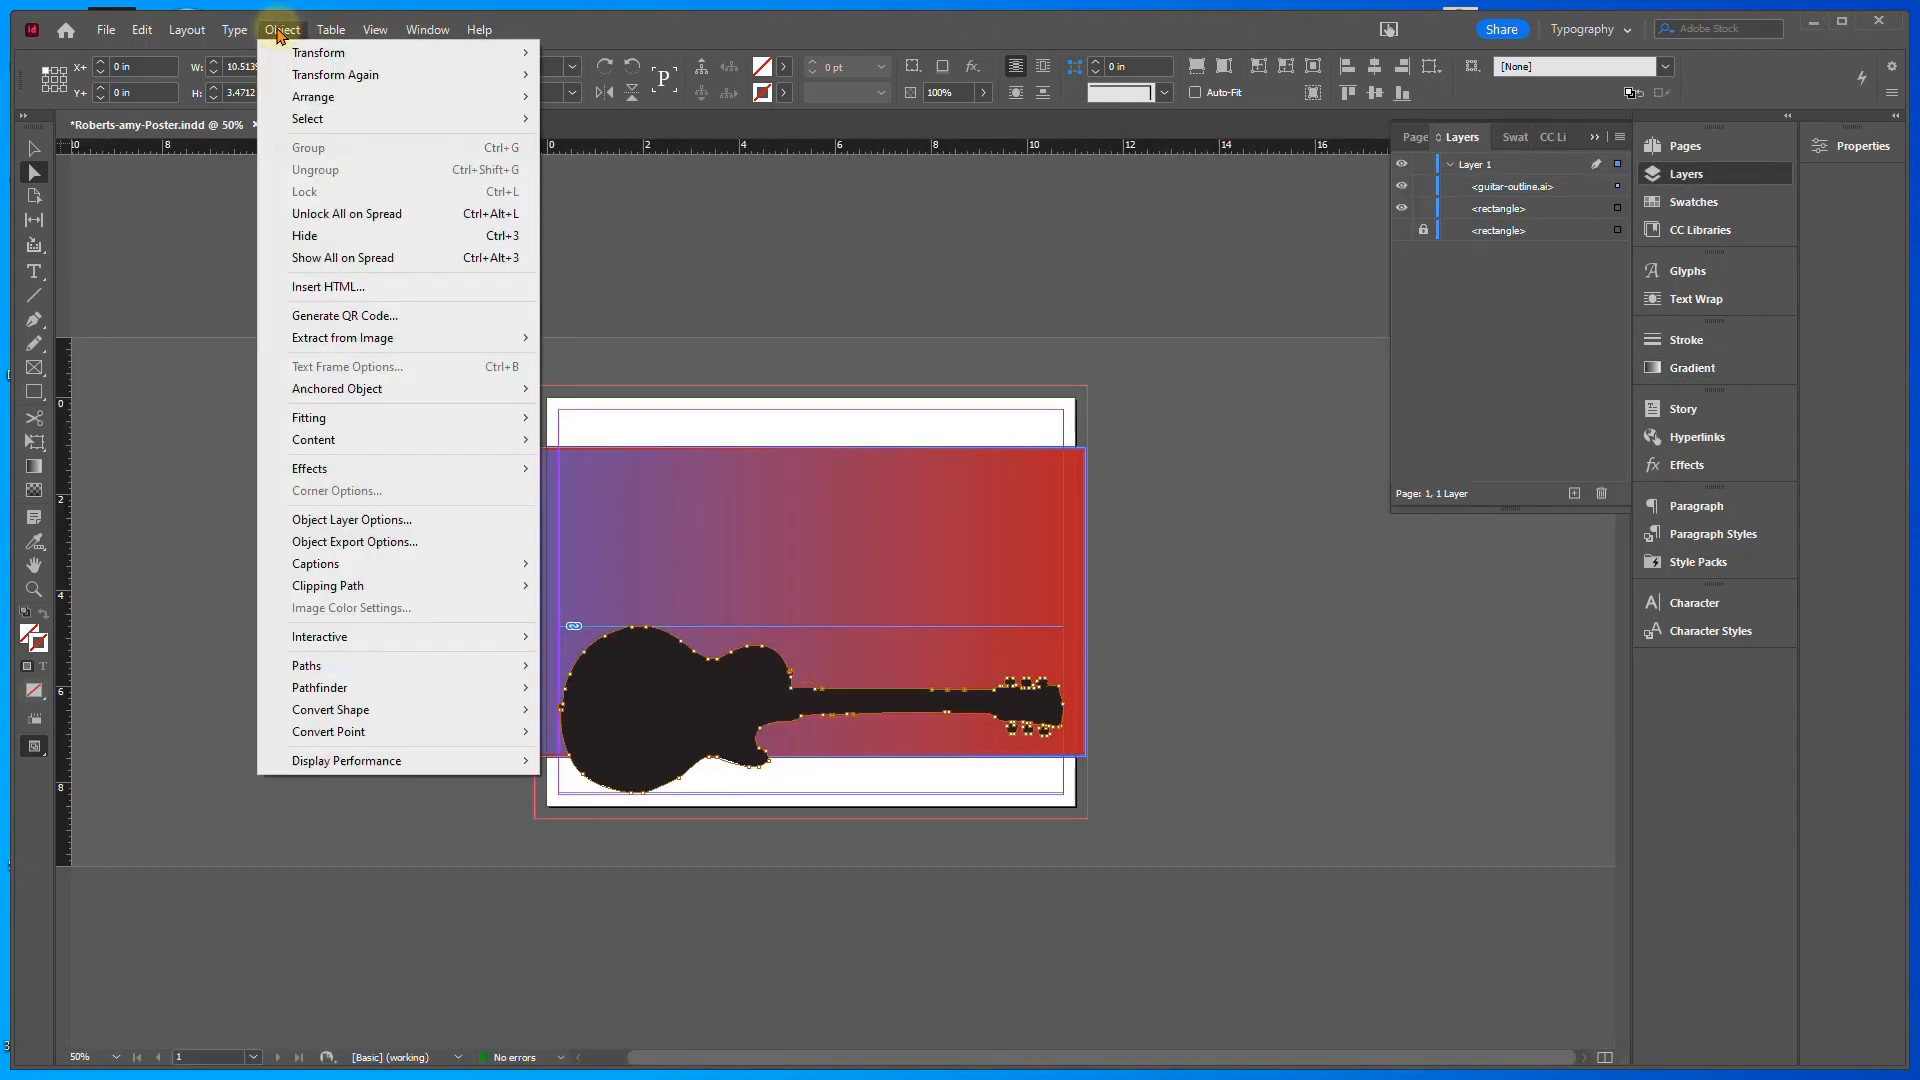
mouse_move(356, 585)
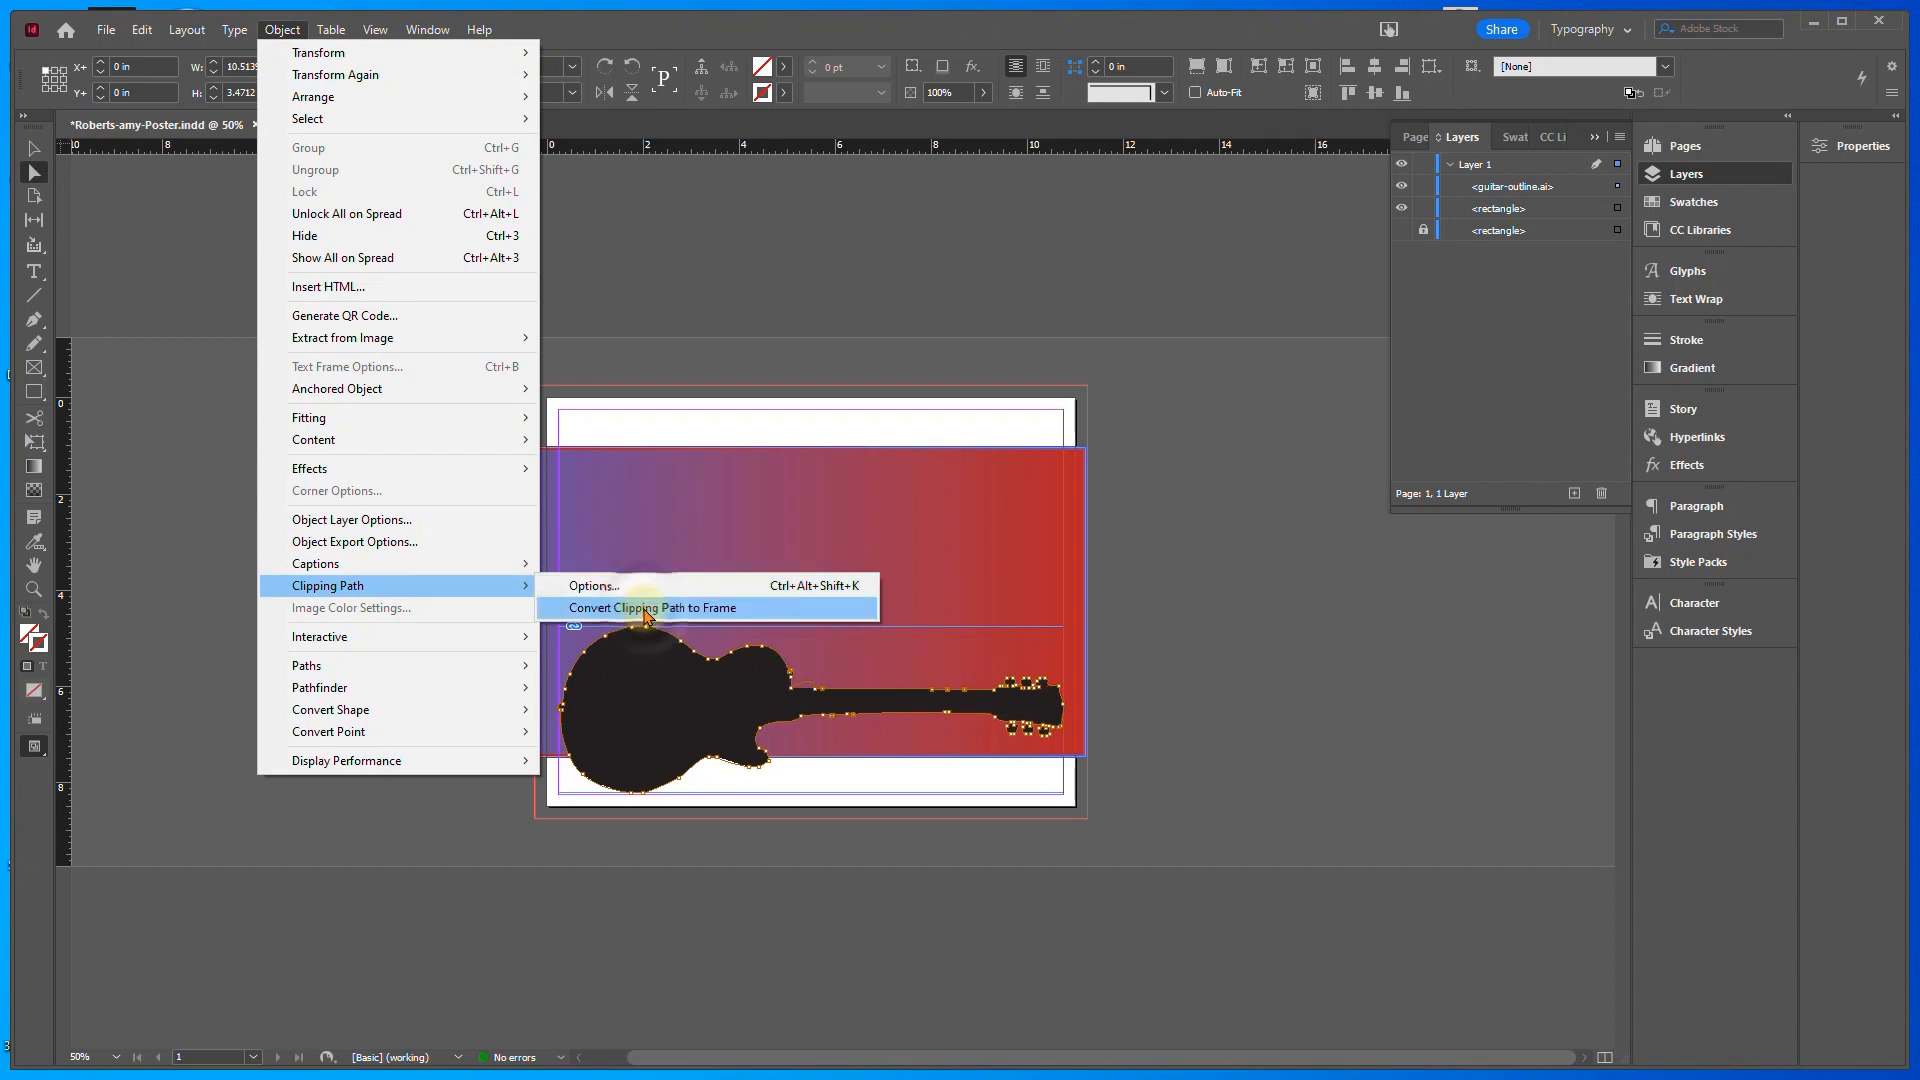
click(644, 608)
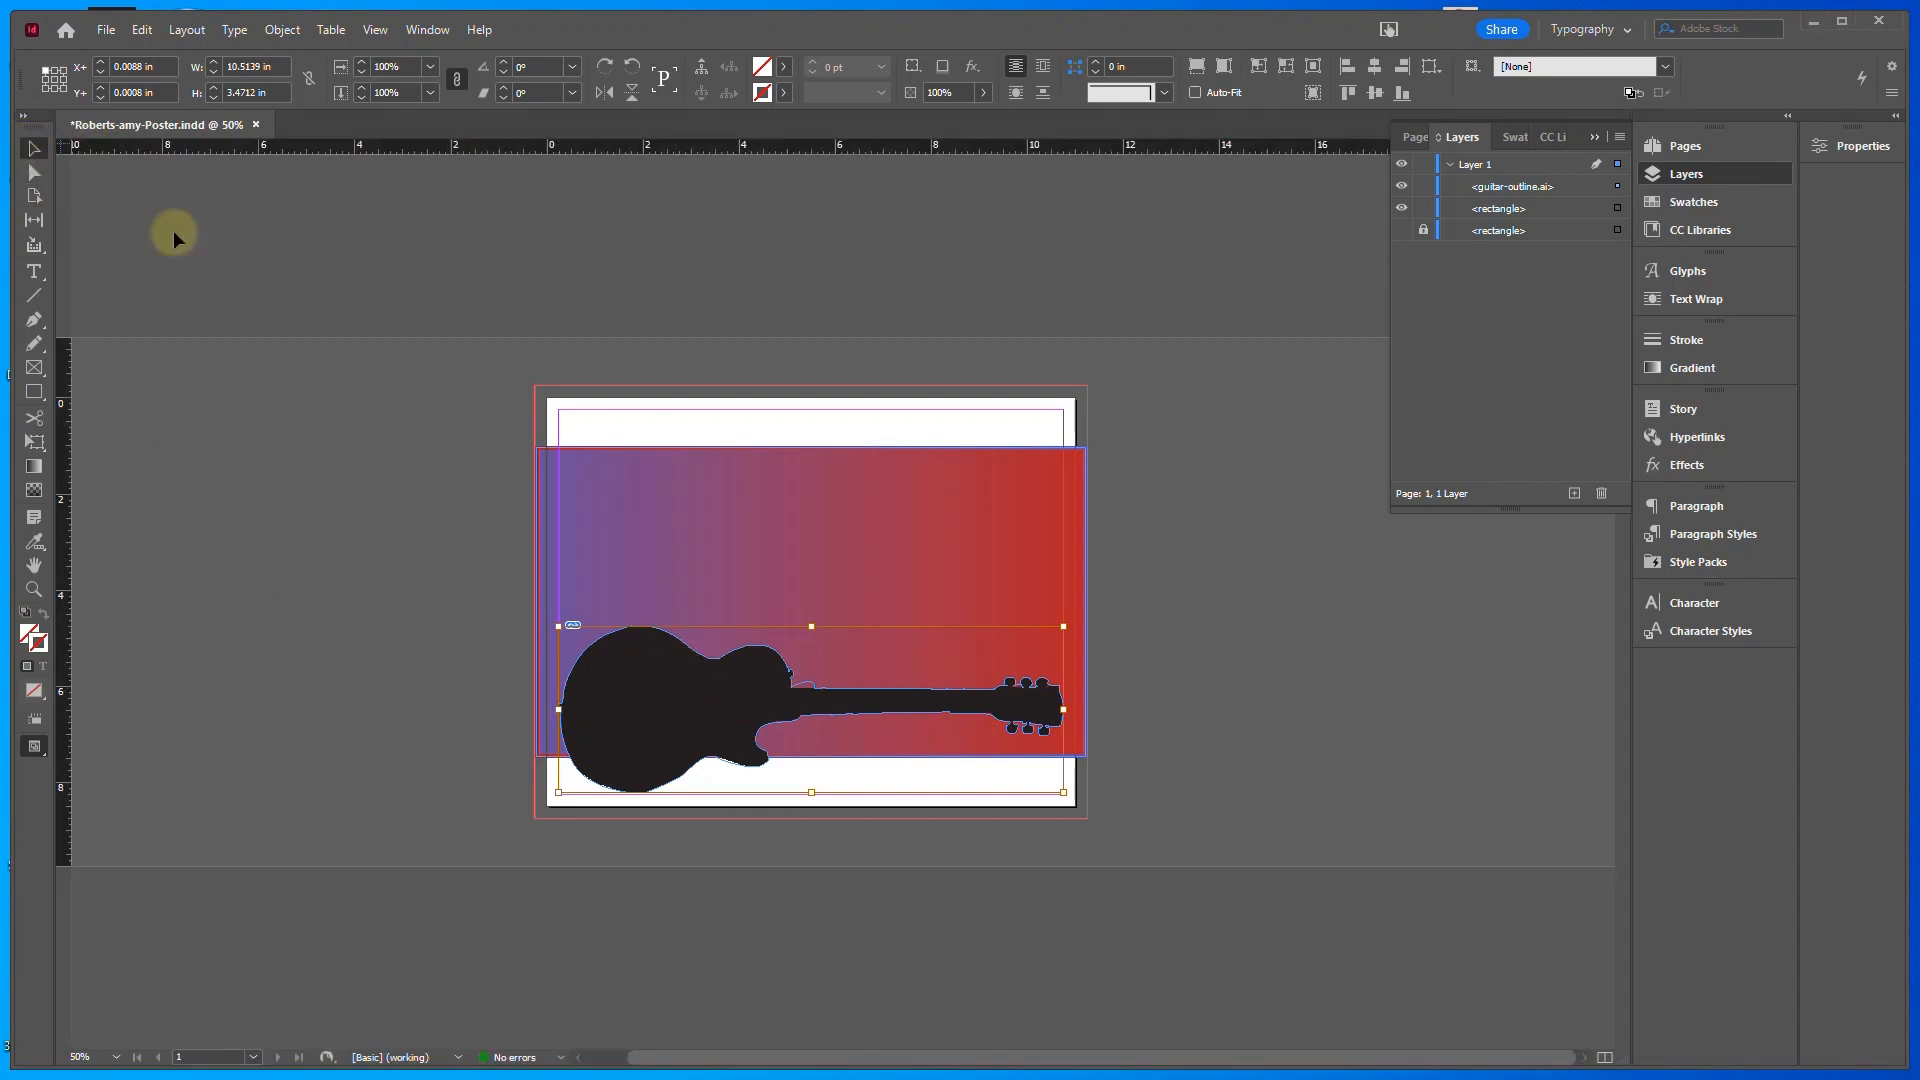
Delete the black guitar artwork from inside its frame, keeping only the guitar-shaped path
click(677, 702)
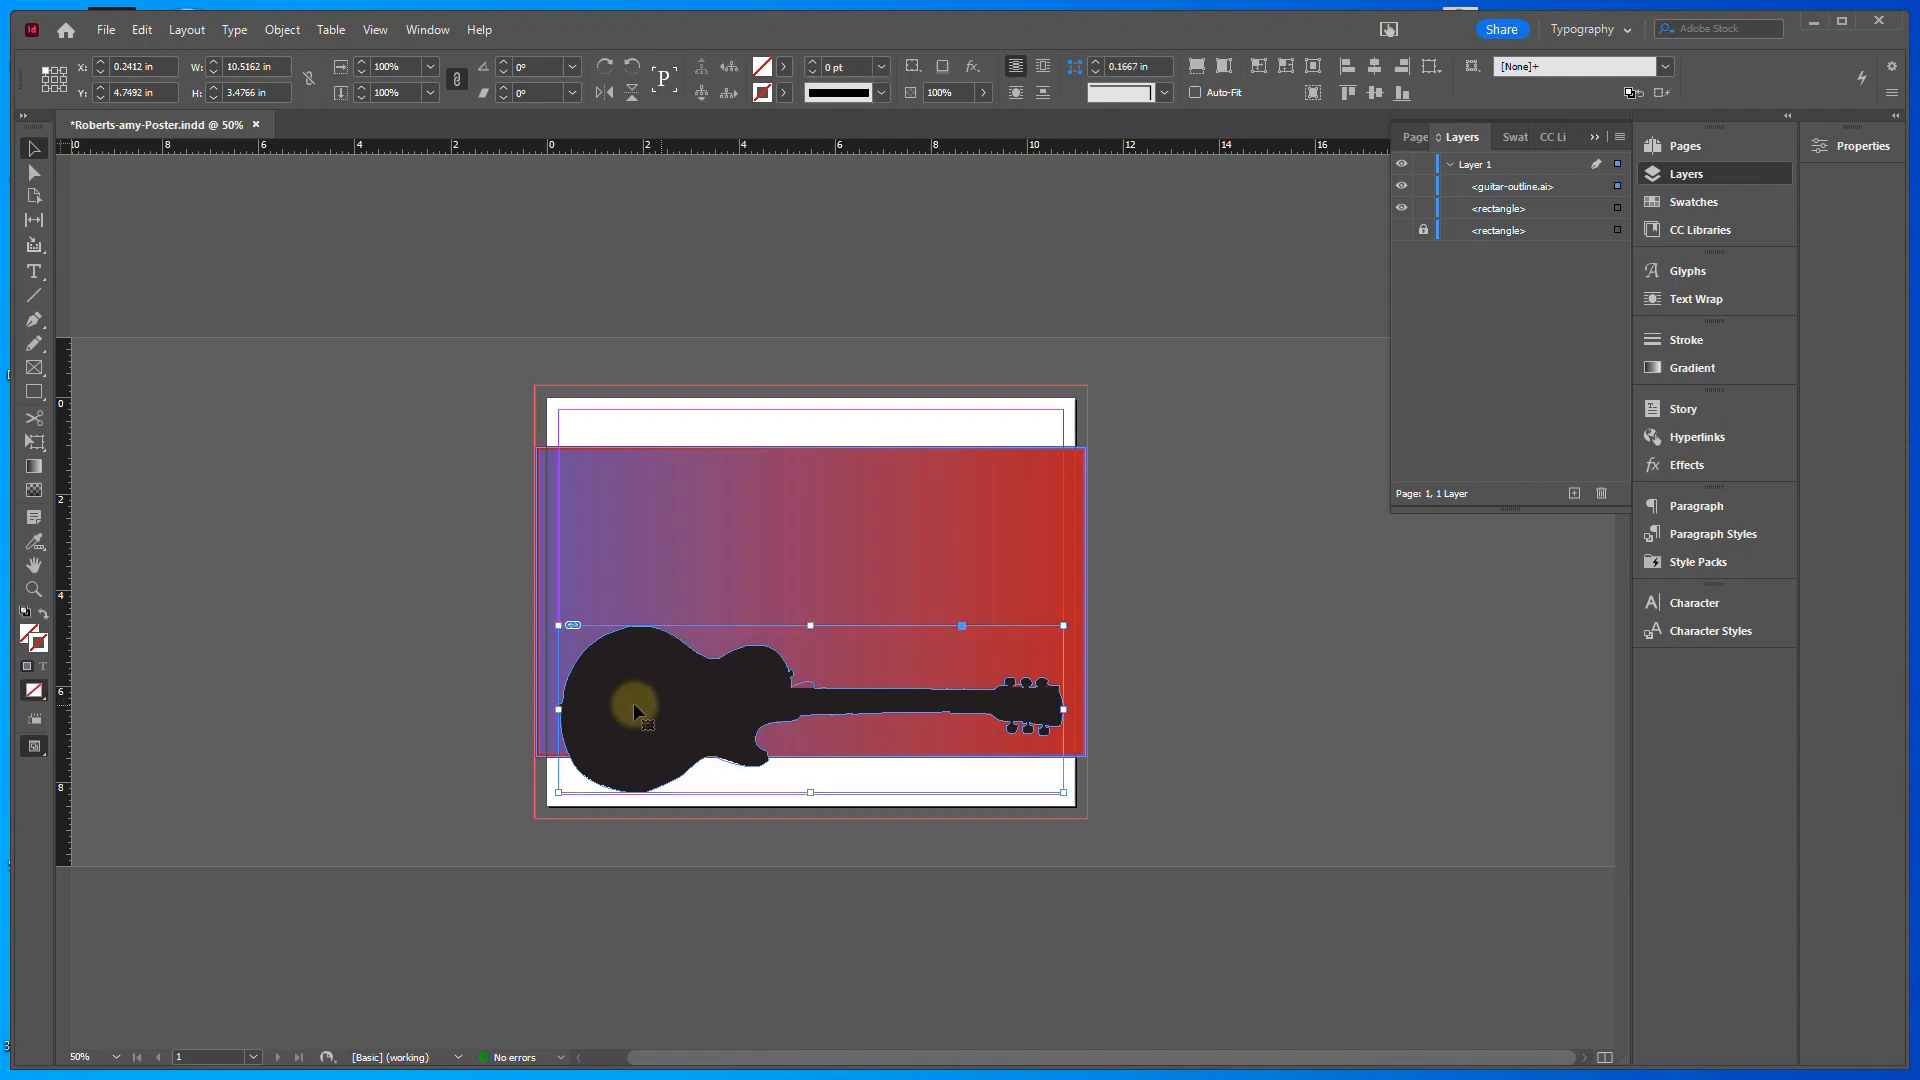
click(678, 697)
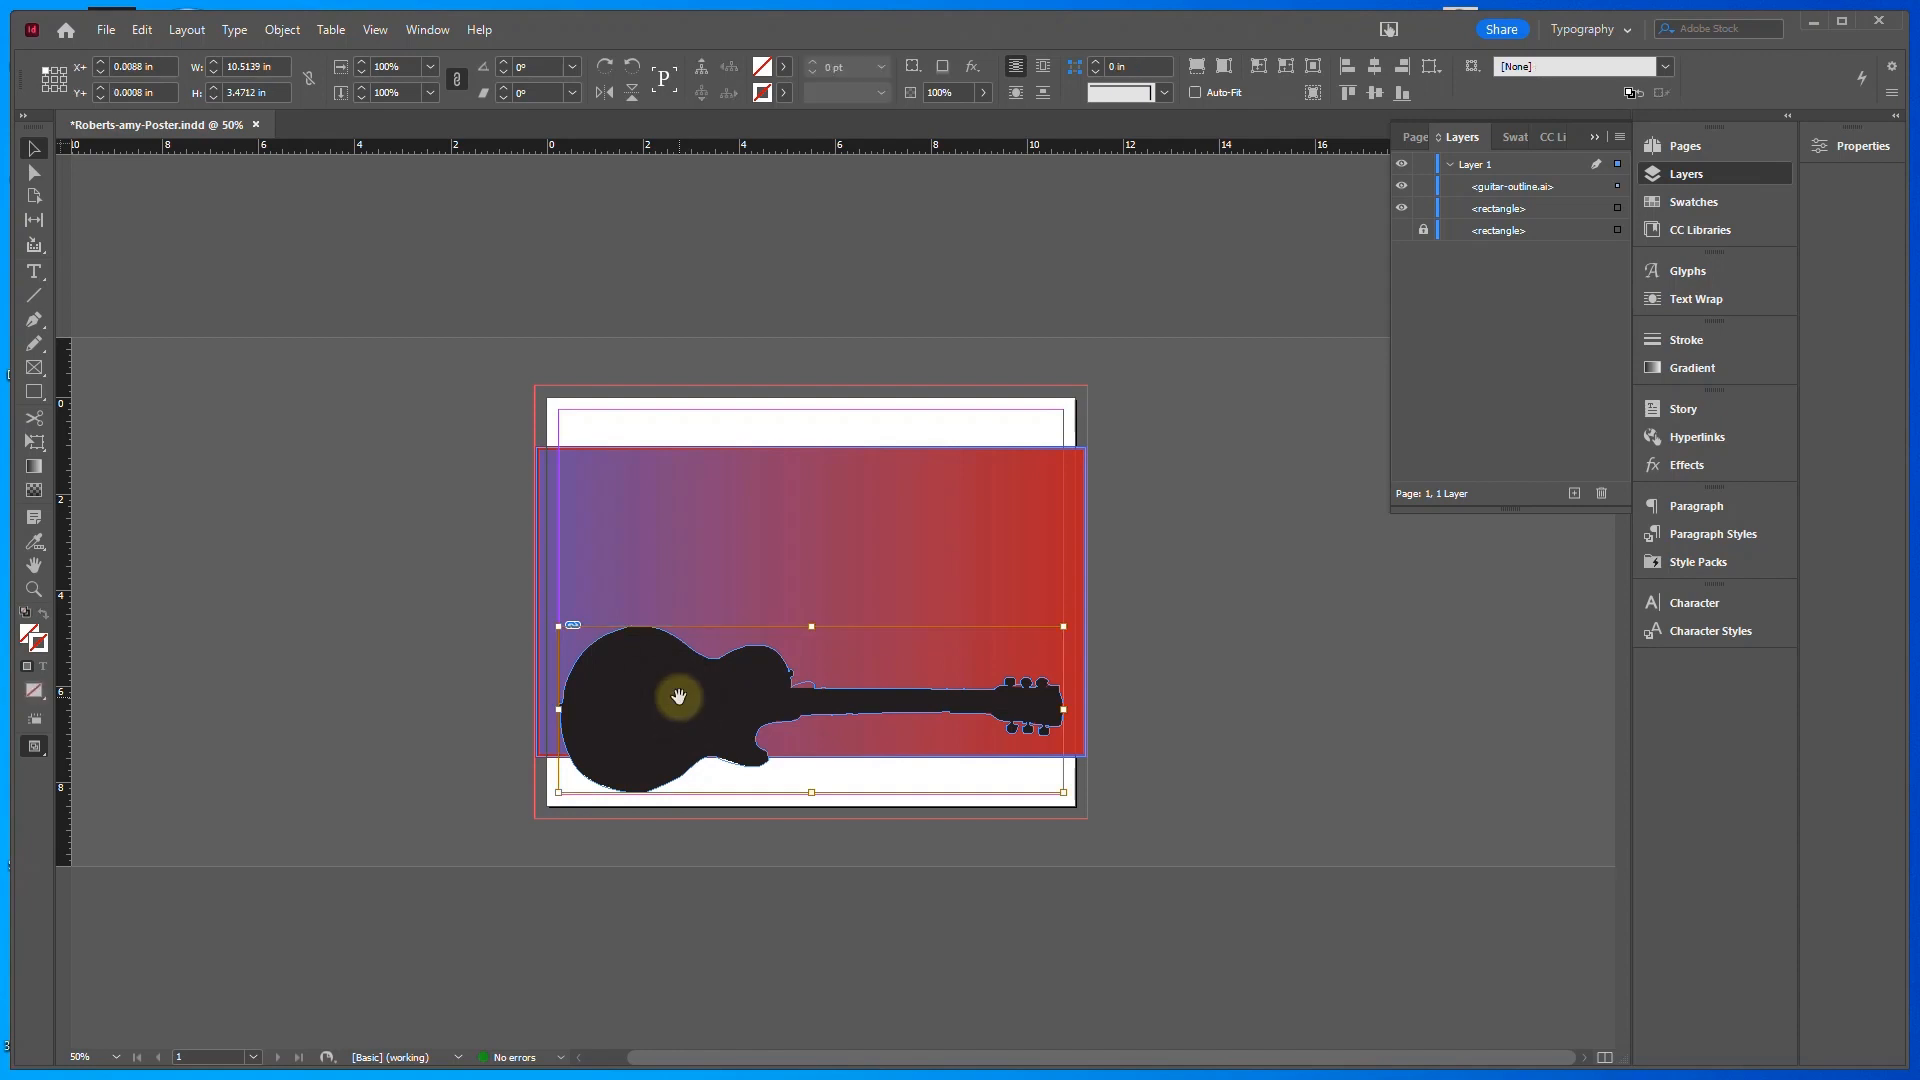
mouse_move(679, 697)
mouse_down()
mouse_move(340, 697)
mouse_move(866, 705)
mouse_move(699, 699)
mouse_move(680, 749)
mouse_move(680, 700)
mouse_up()
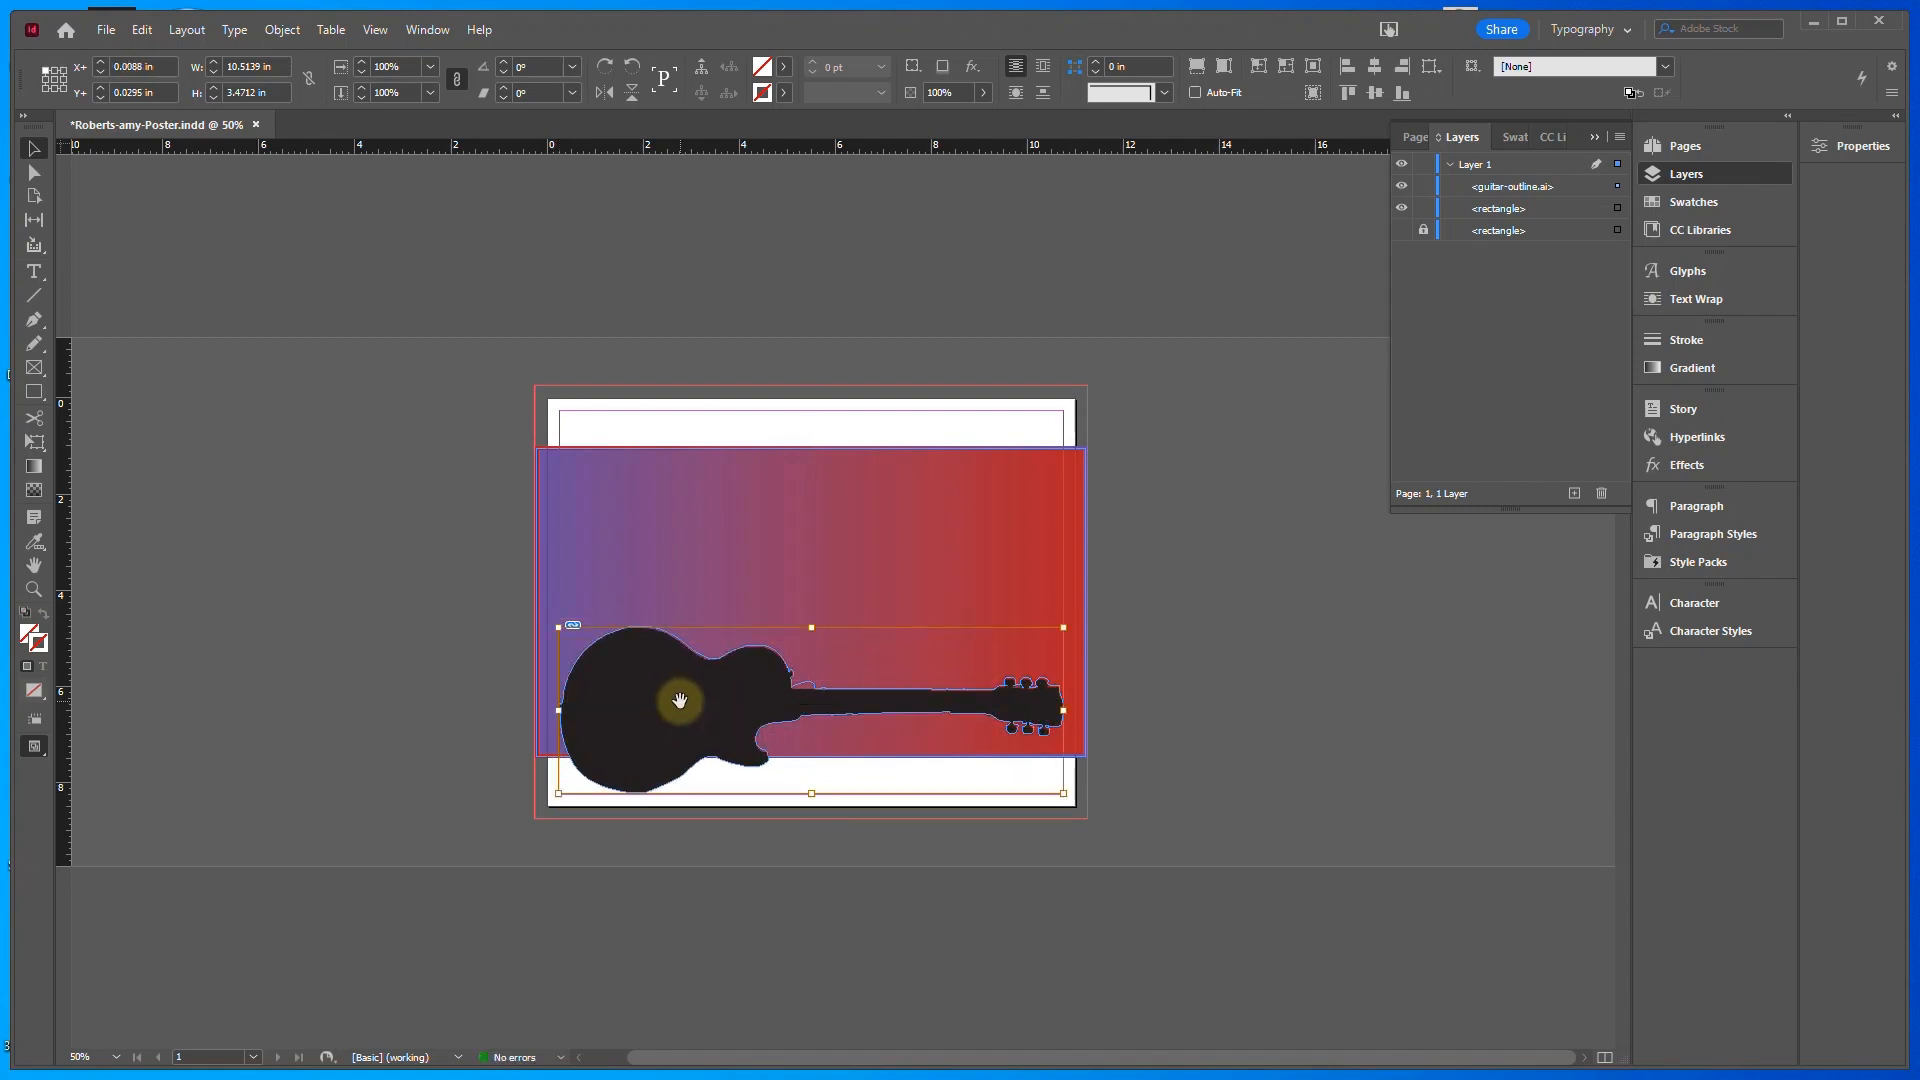
key(Delete)
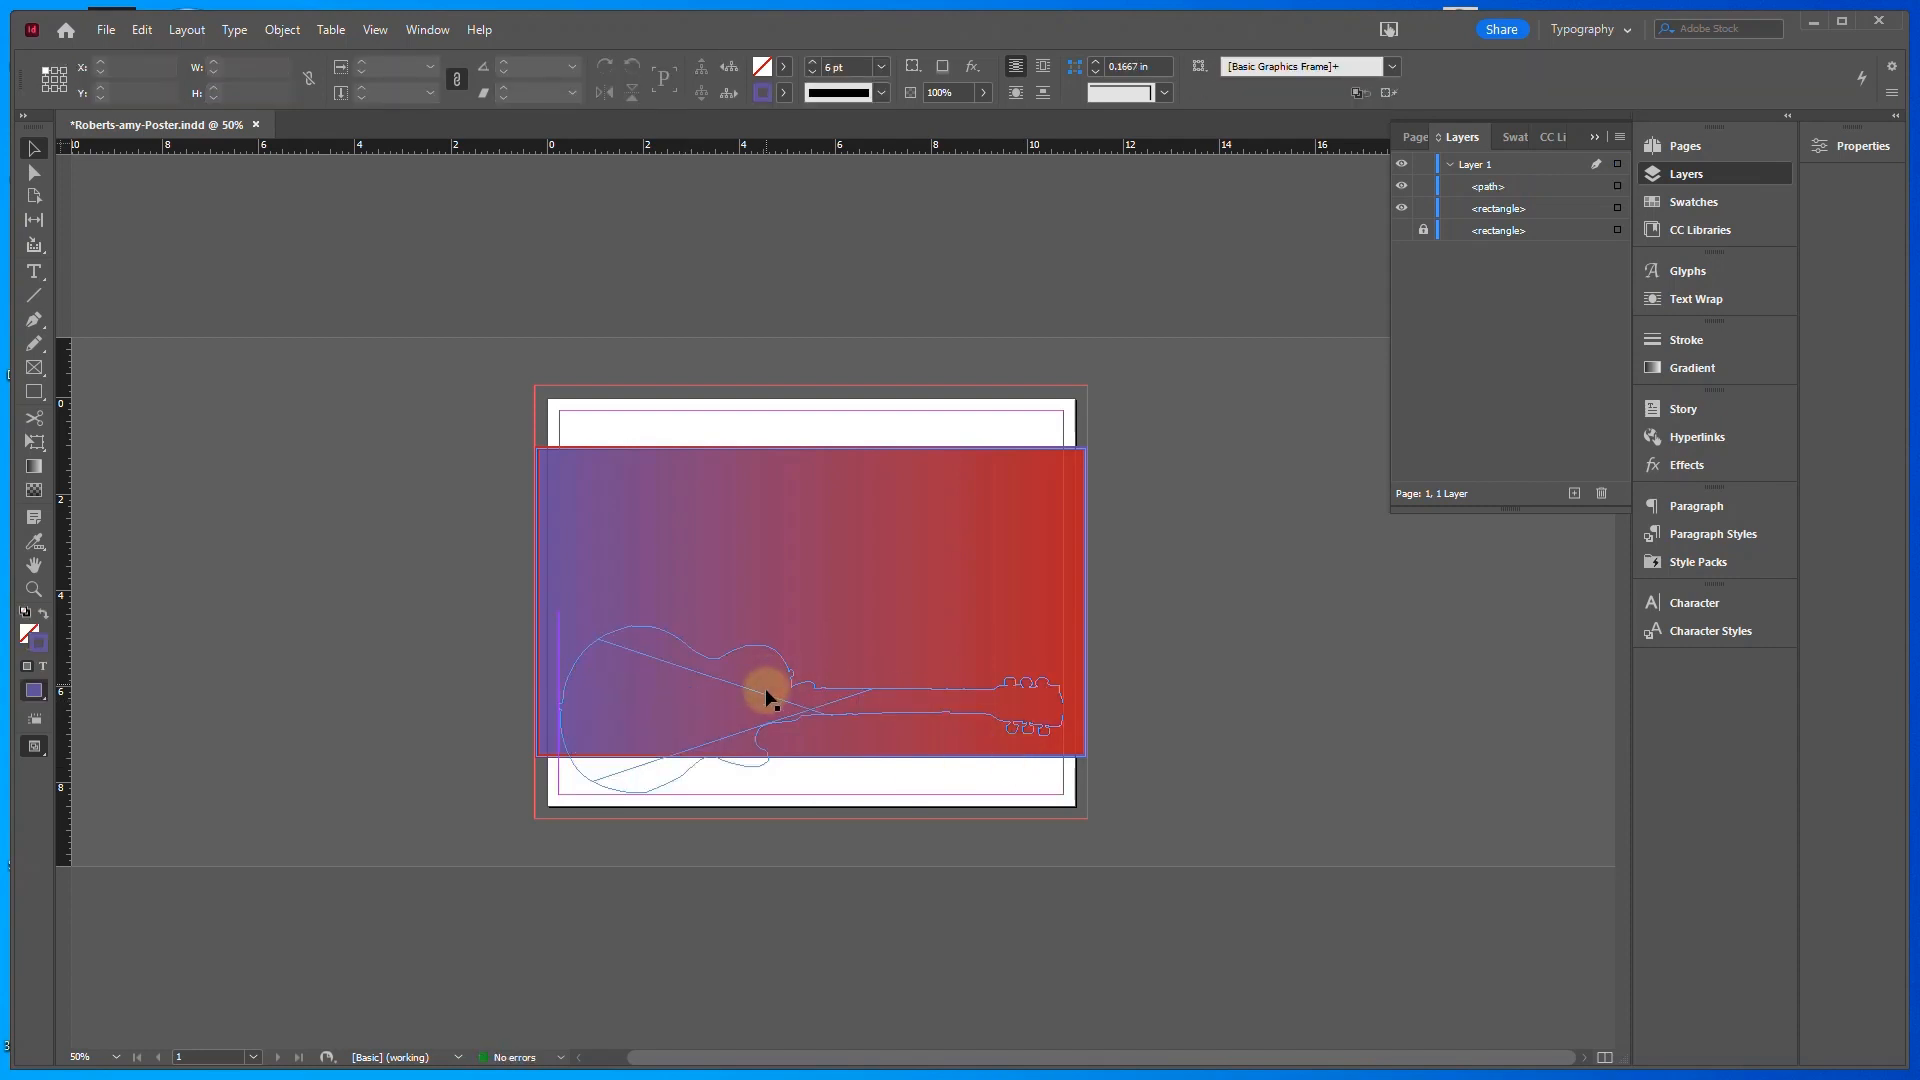
Place guitar.jpg into the empty guitar-shaped frame, with import options hidden and Replace Selected Item turned on
scroll(820, 706, up, 5)
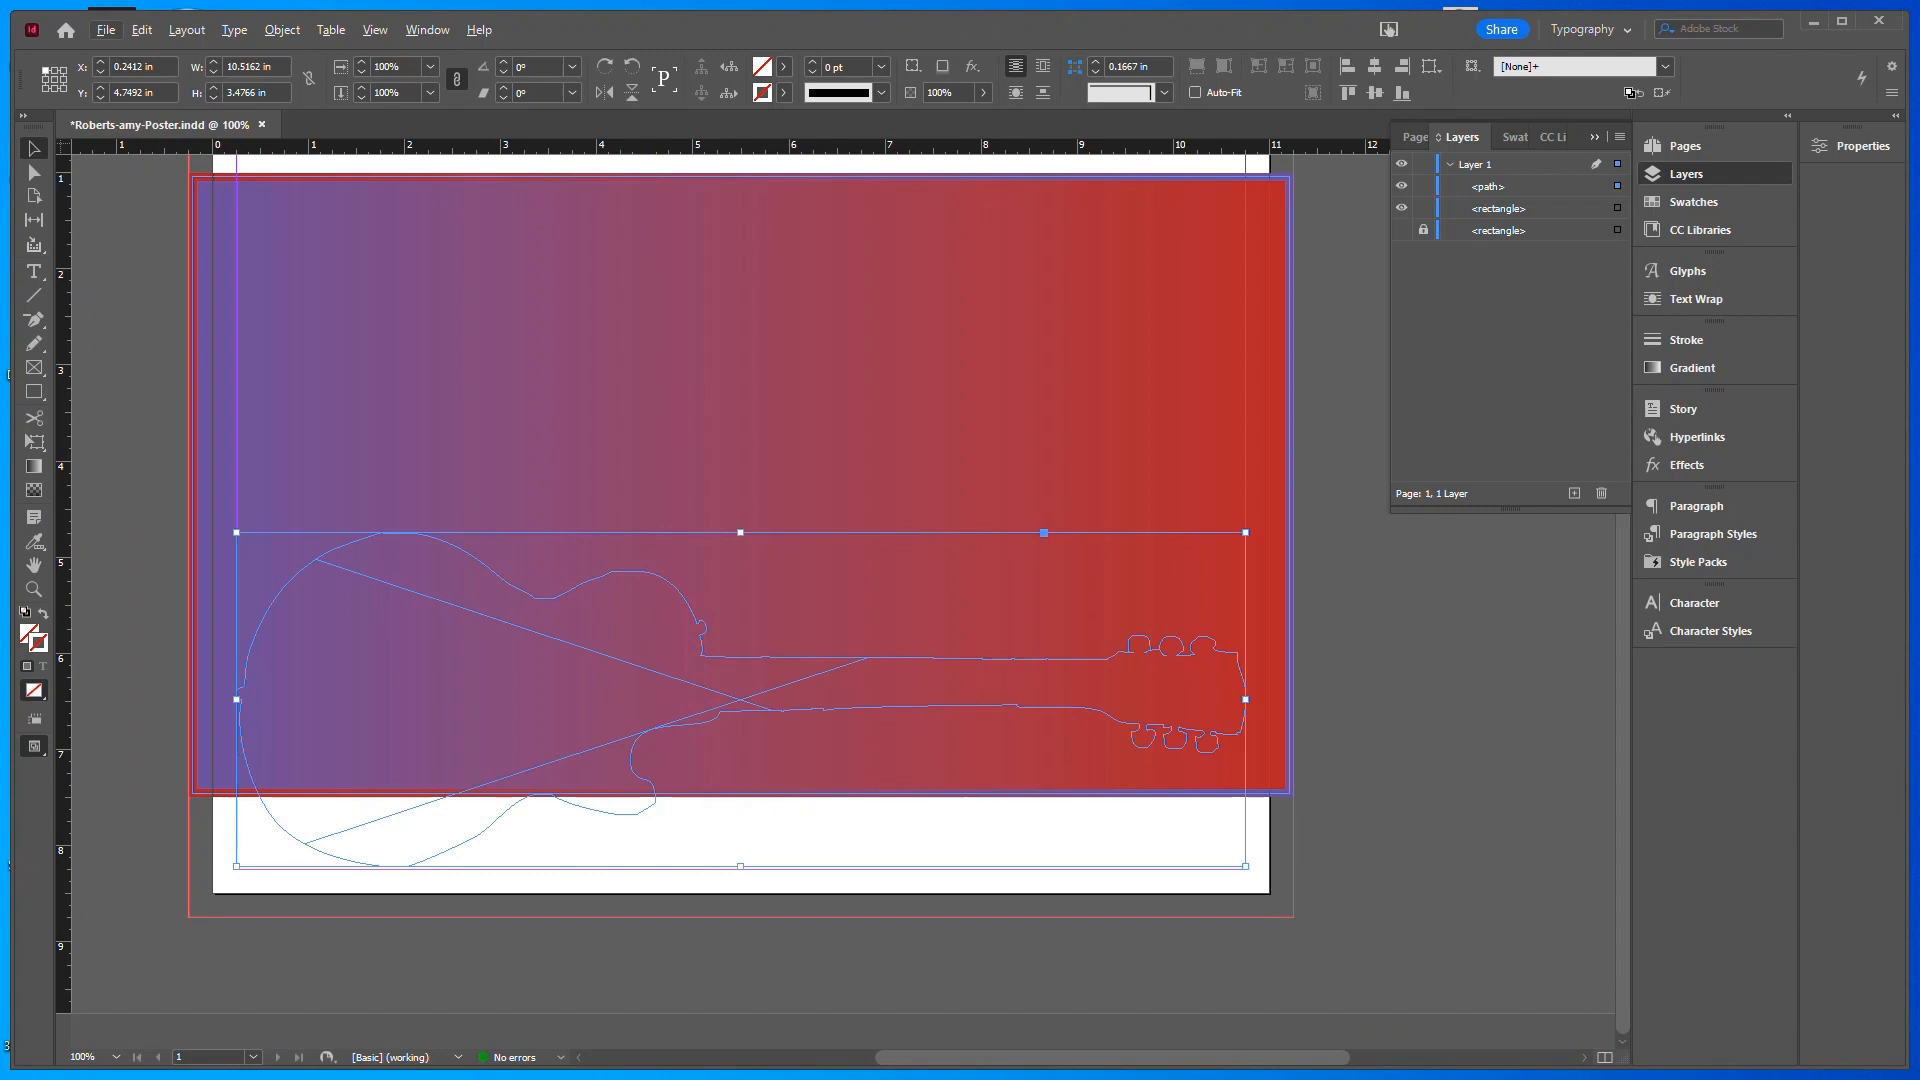
key(ctrl+d)
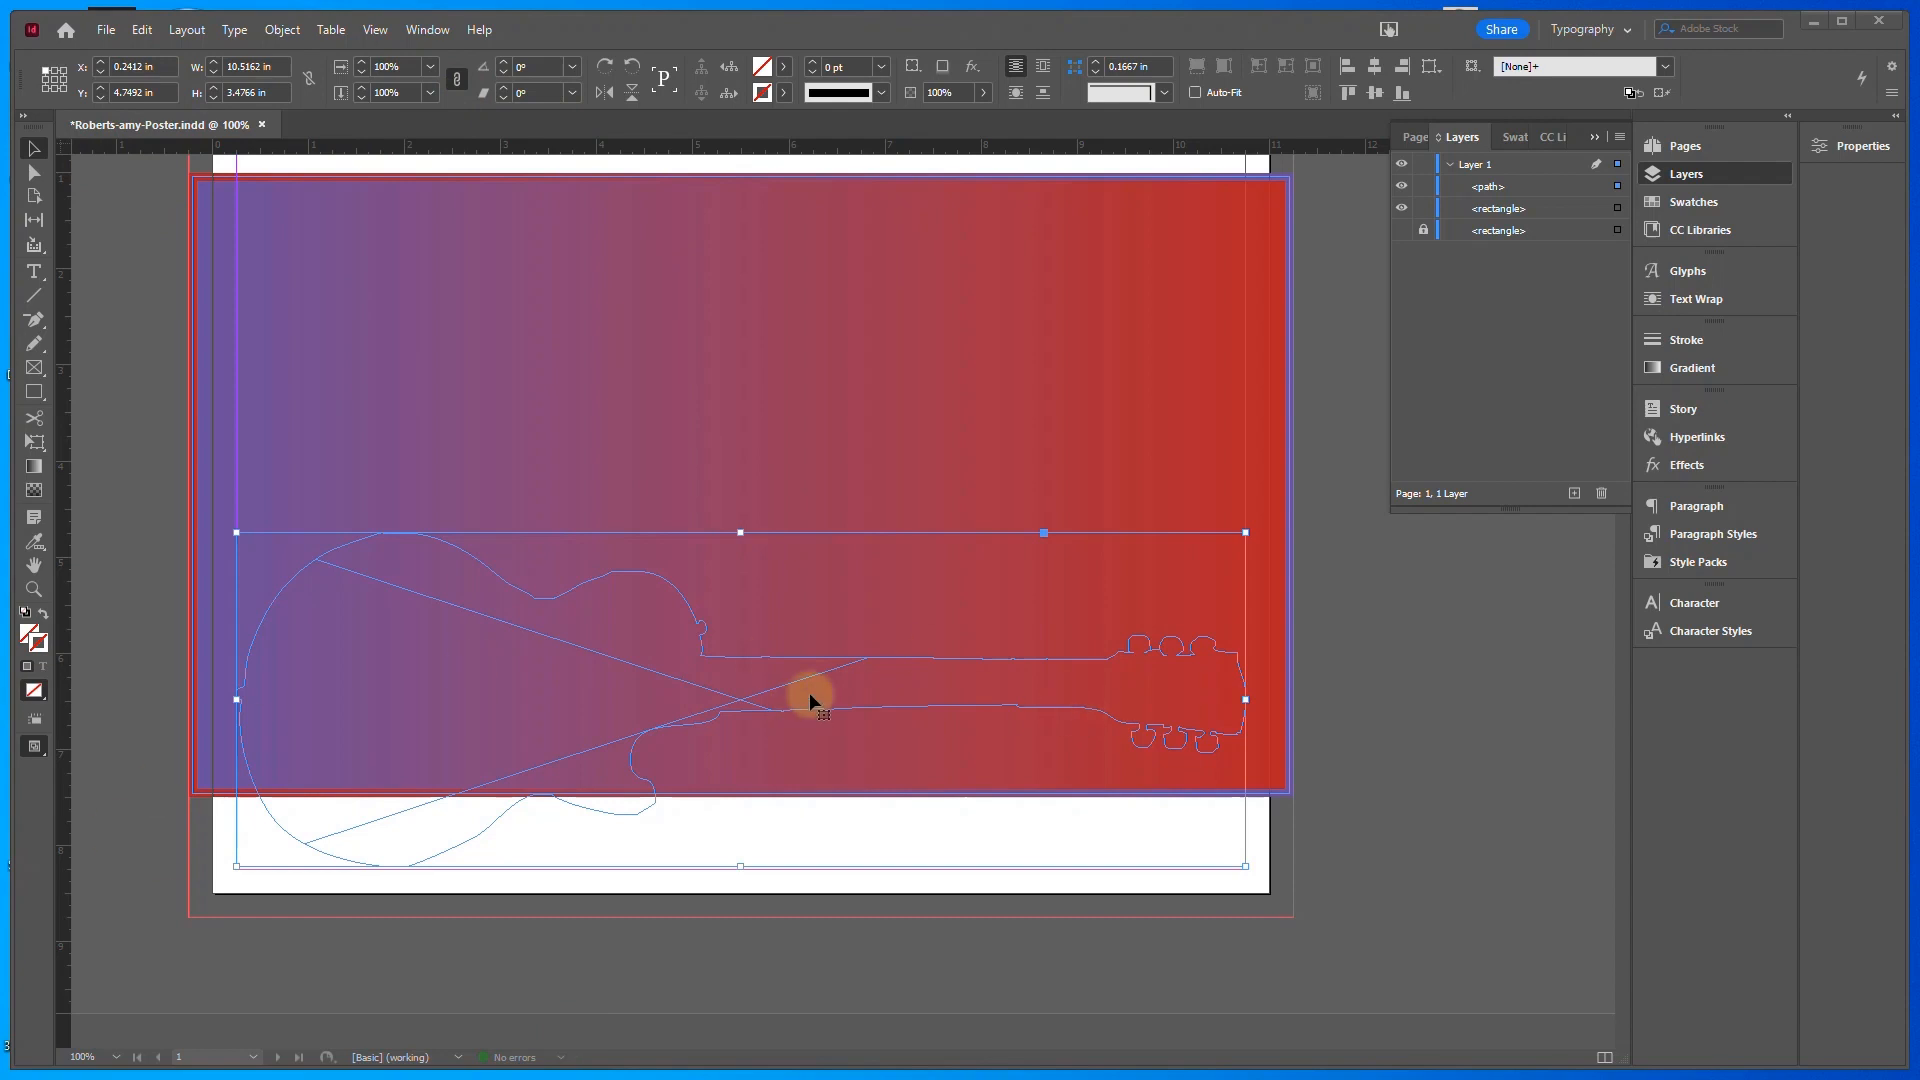
click(106, 30)
click(142, 308)
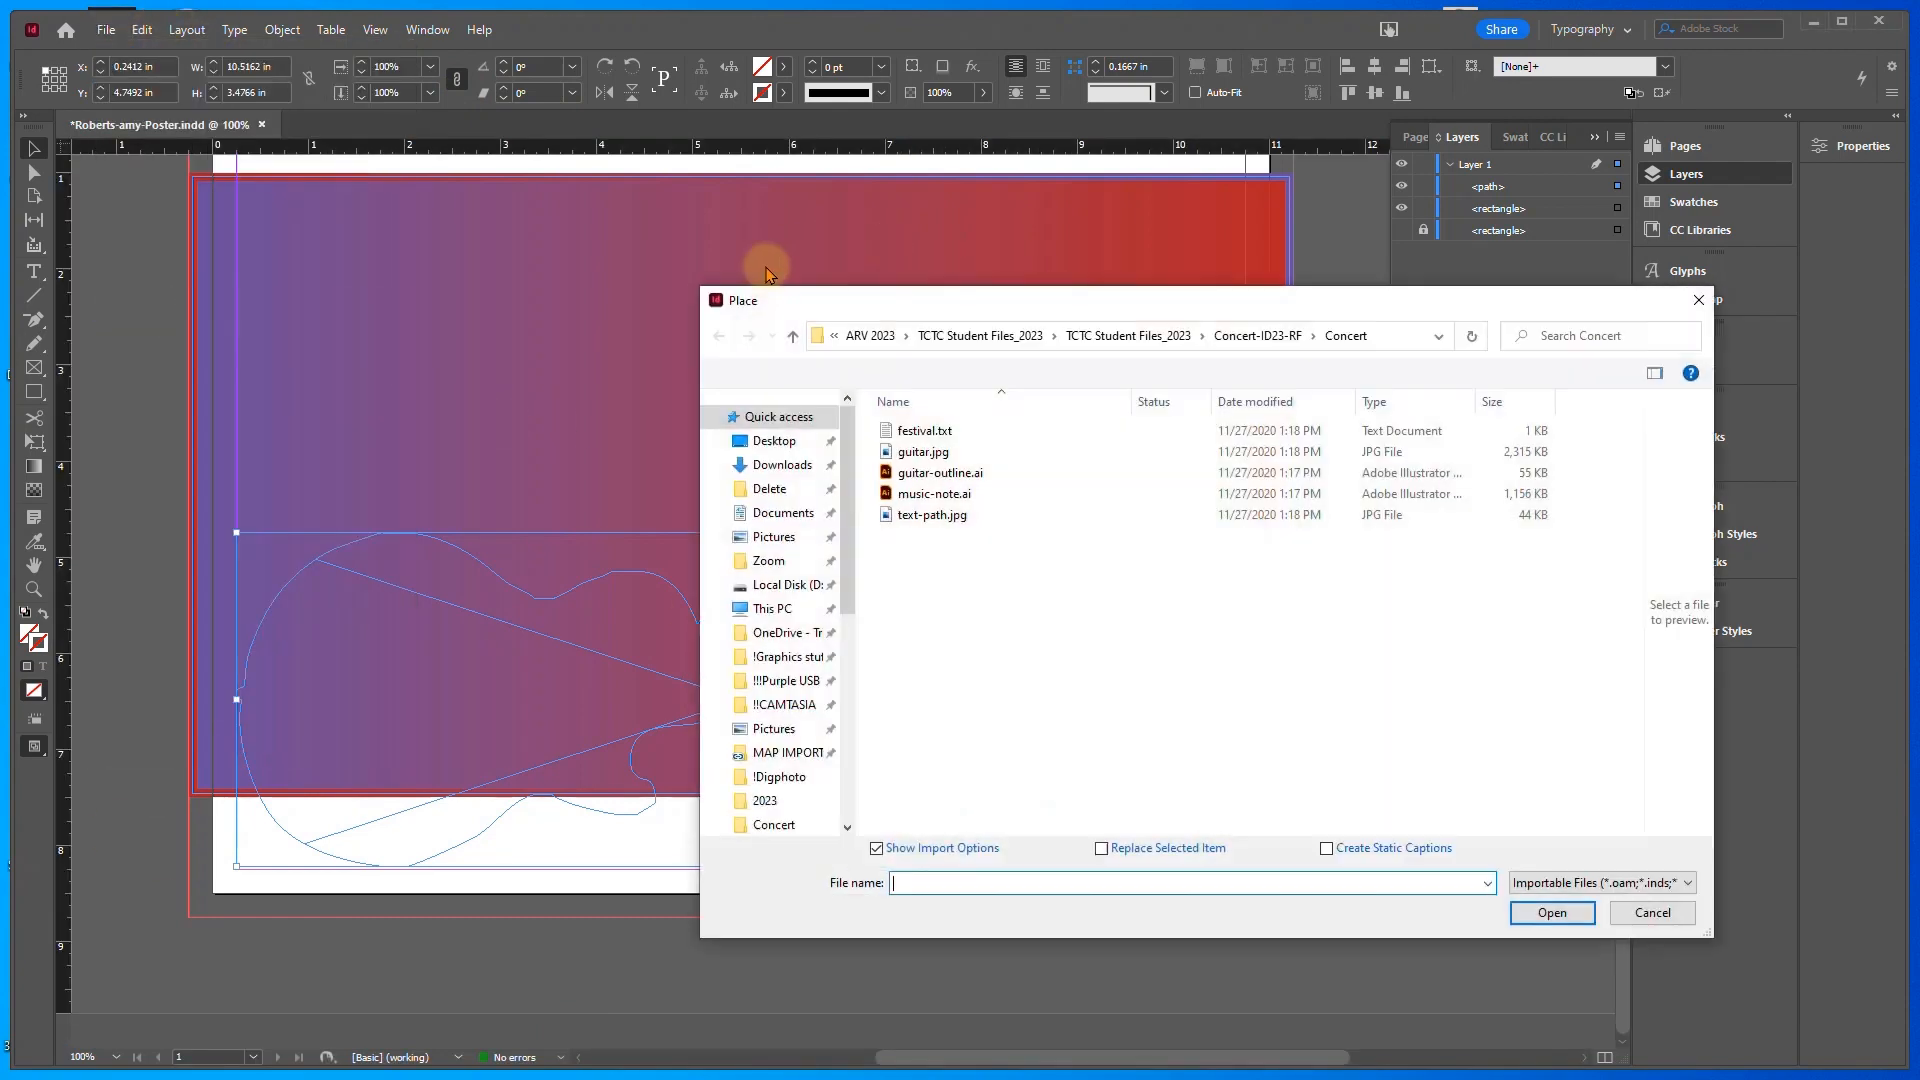
click(912, 453)
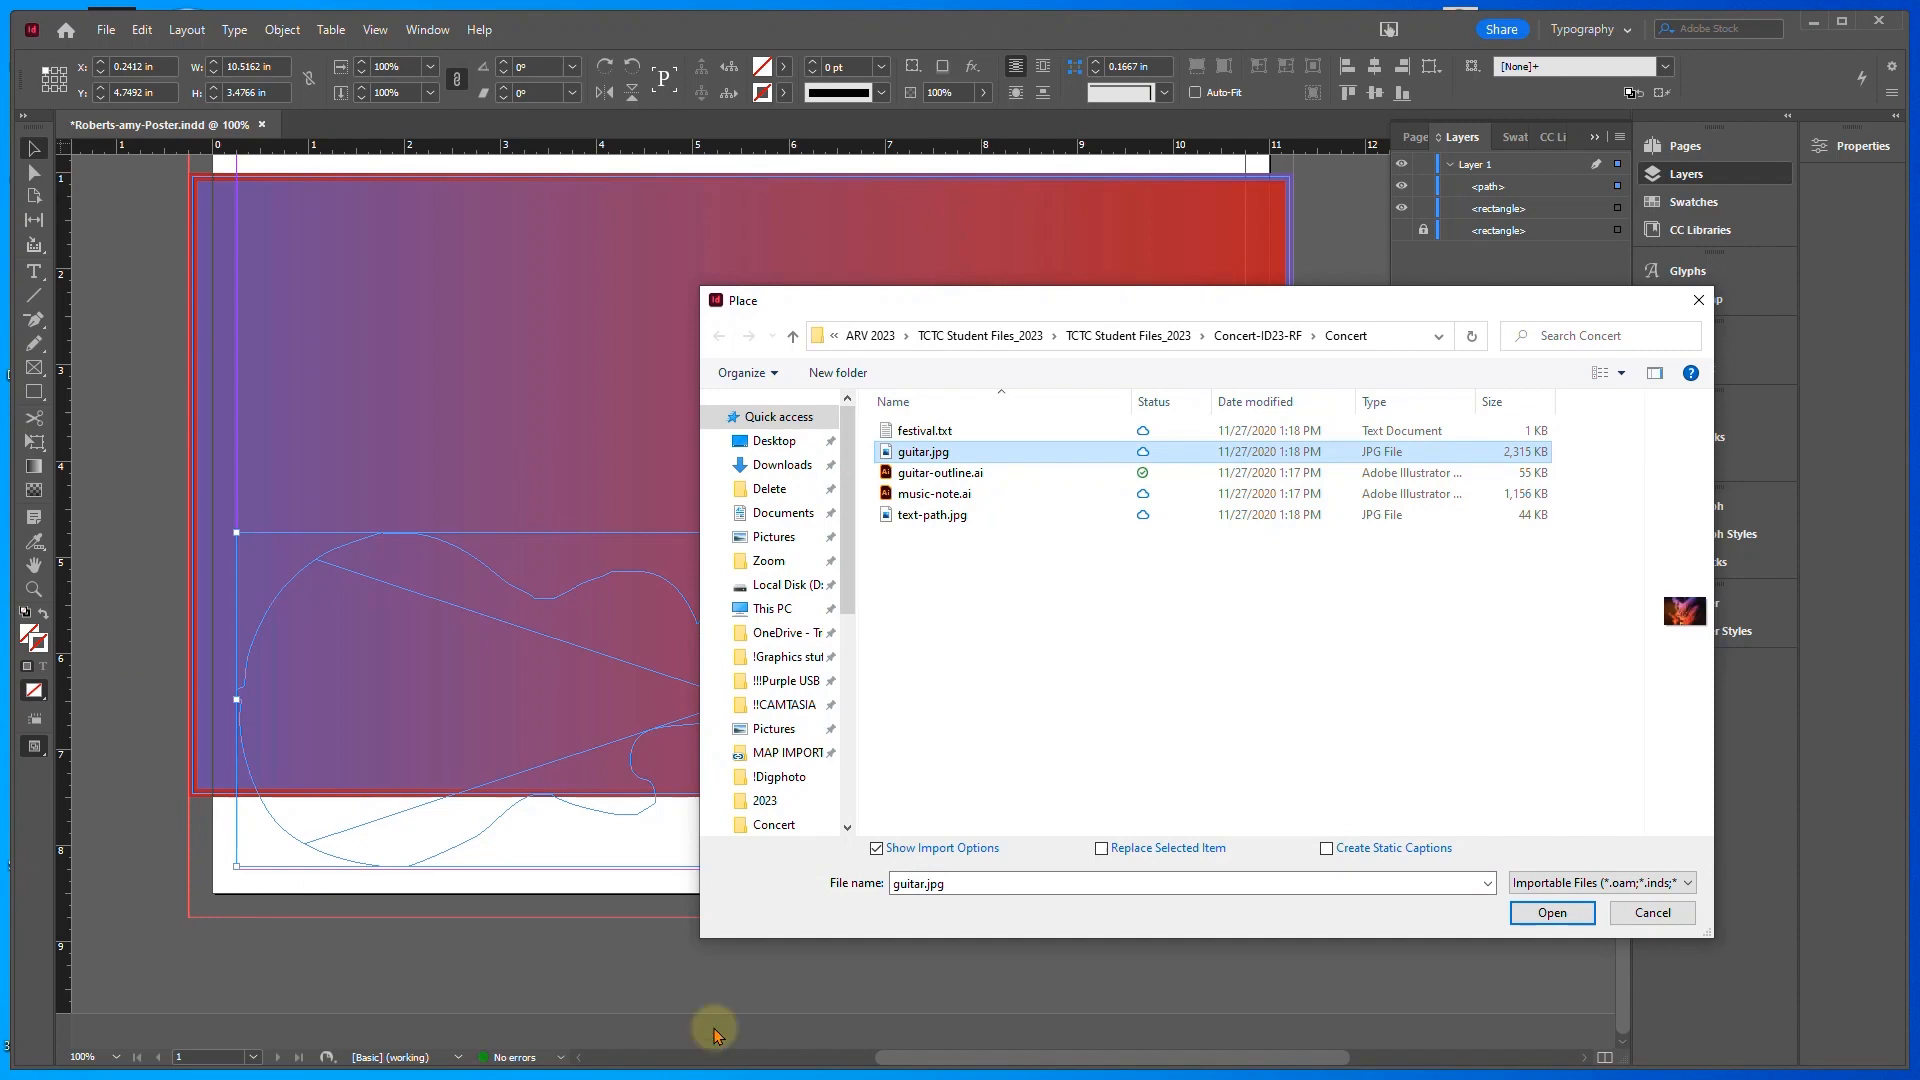
click(877, 849)
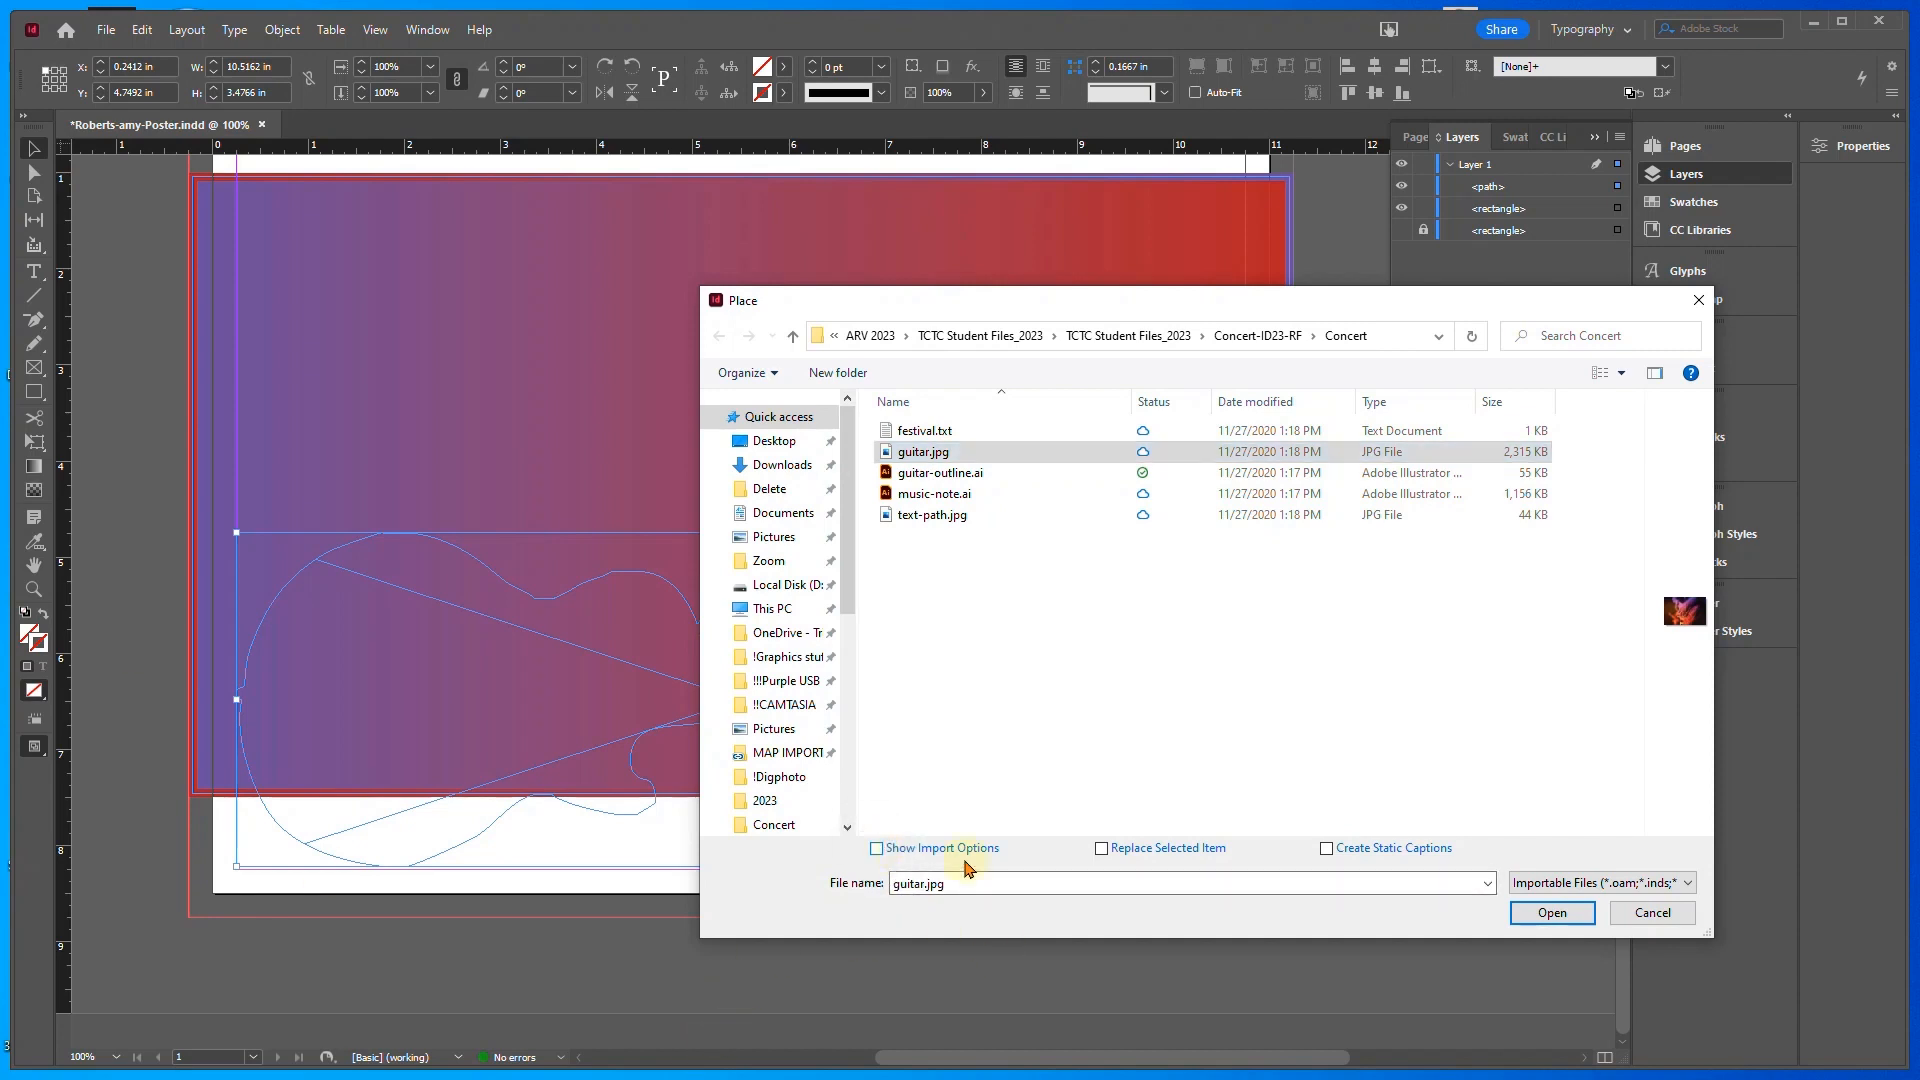
click(1101, 849)
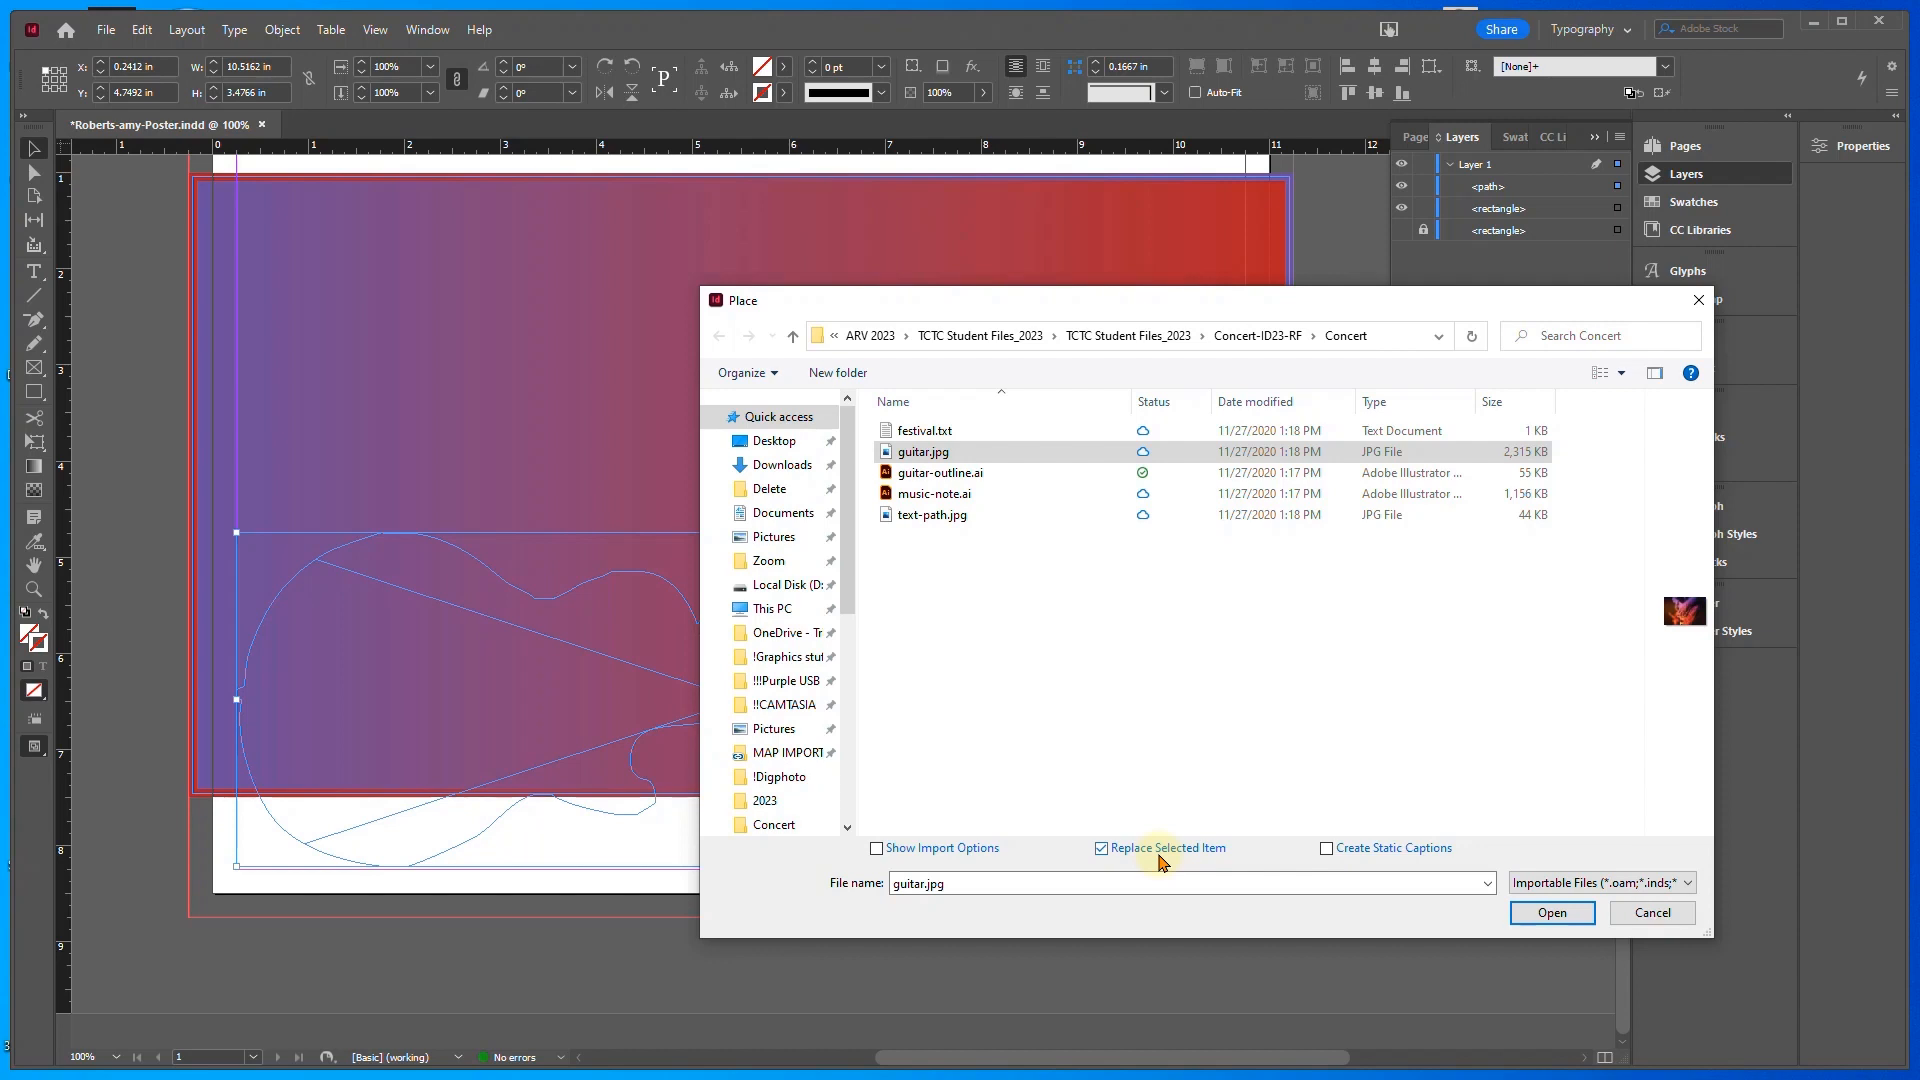
click(1566, 912)
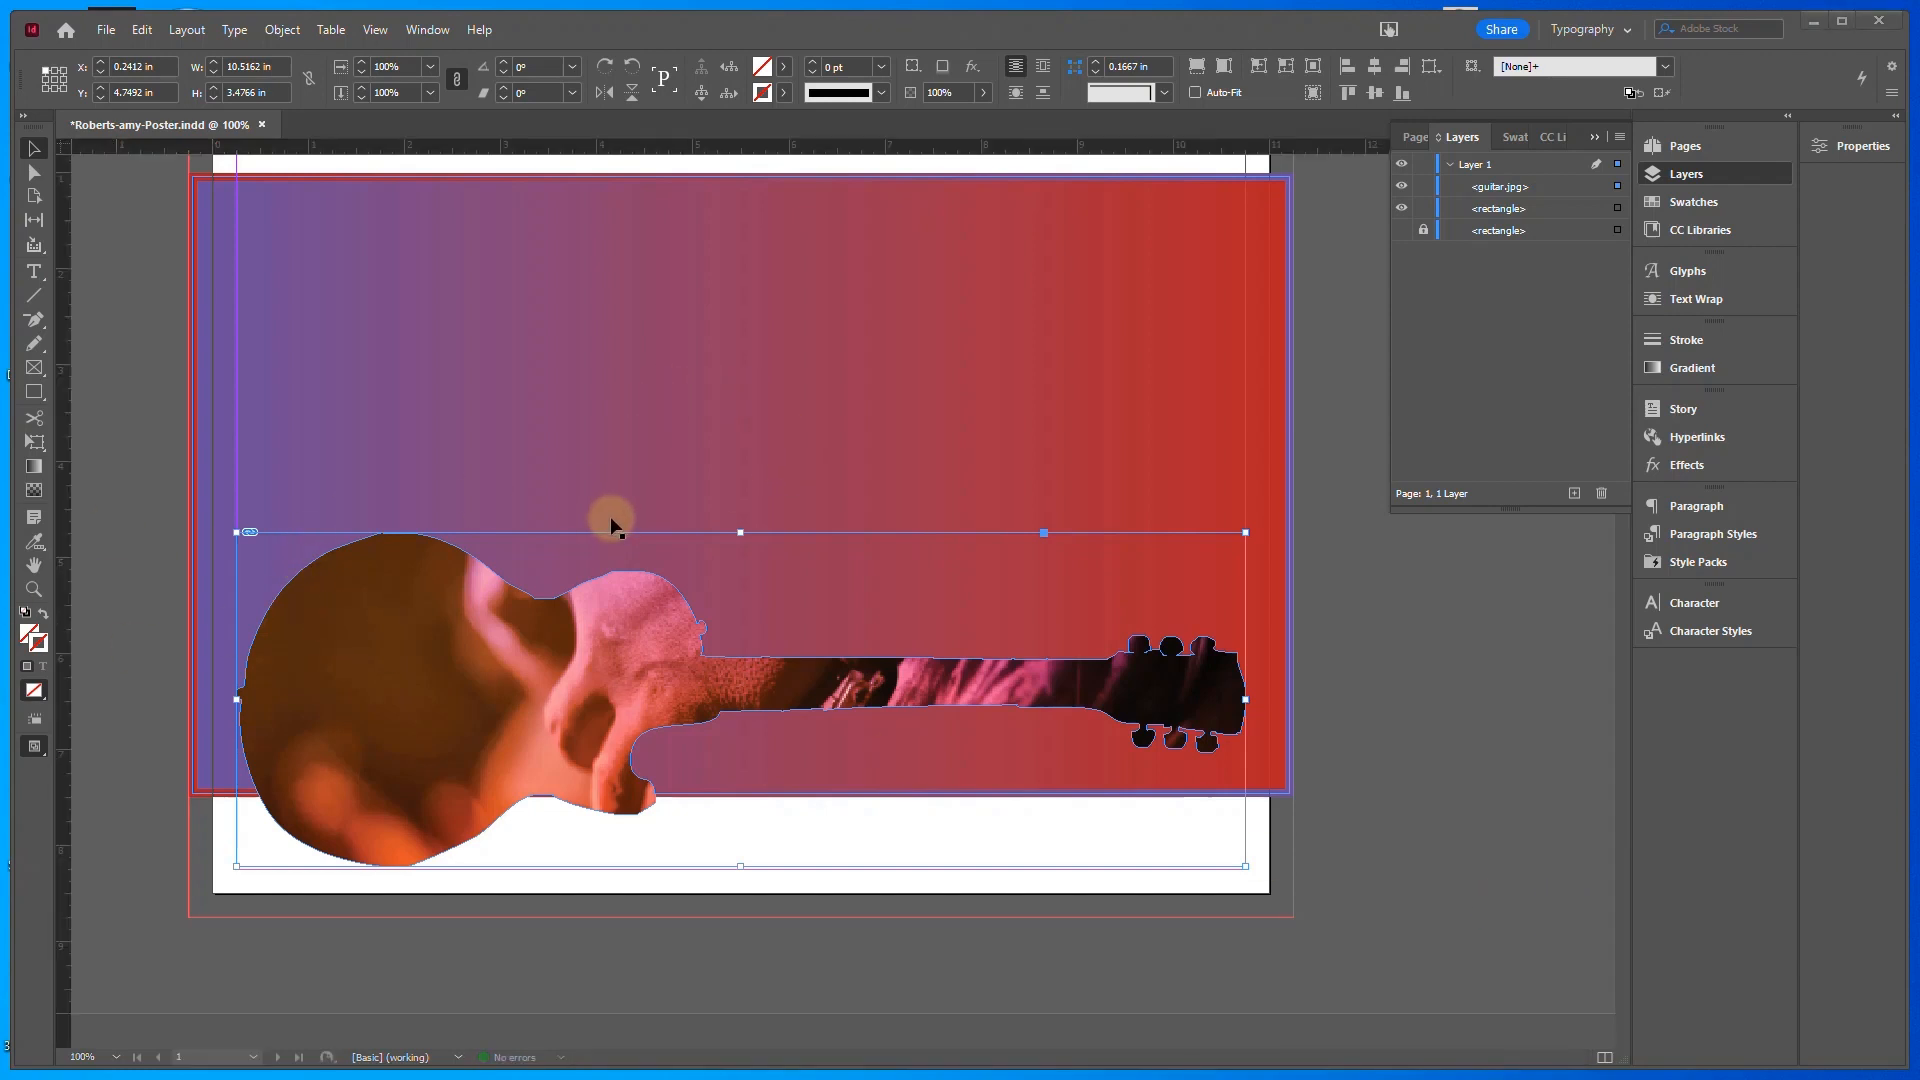
Set the gradient rectangle's content type to Graphic
click(494, 183)
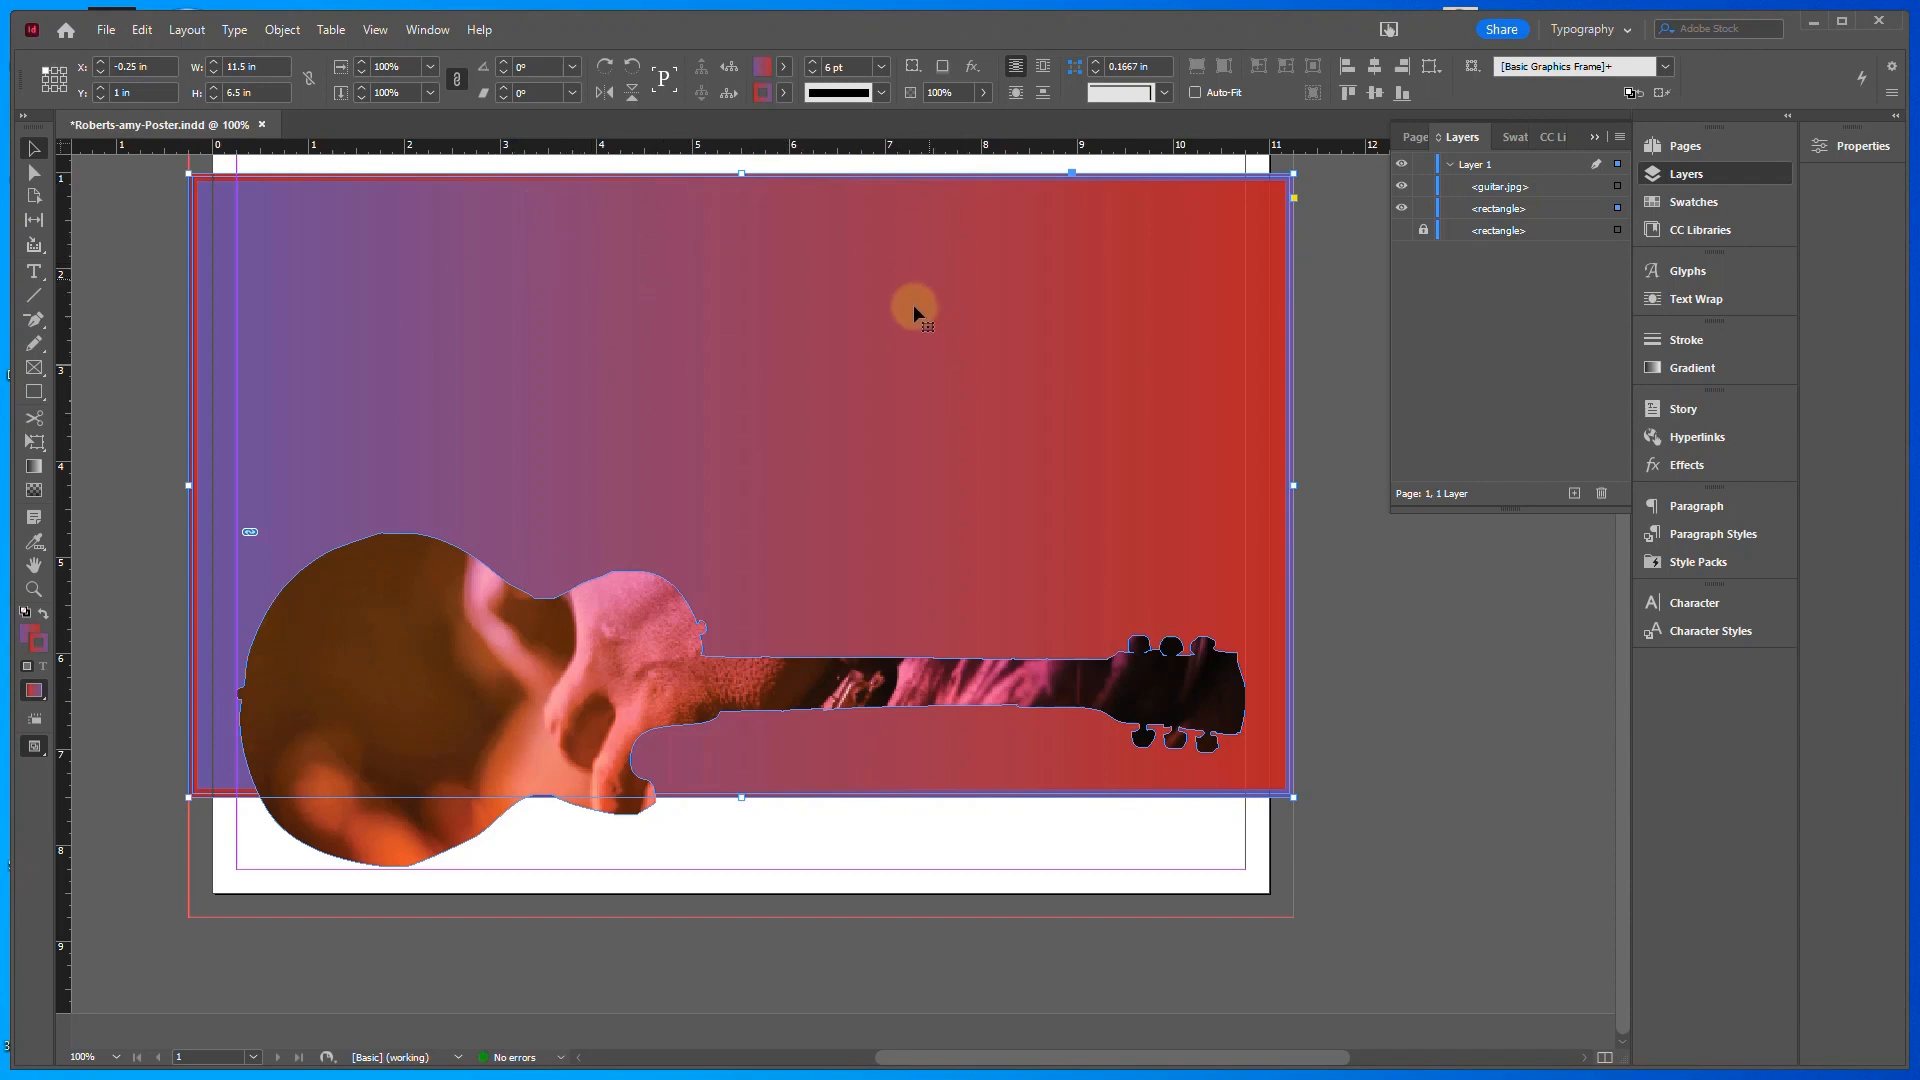
click(280, 30)
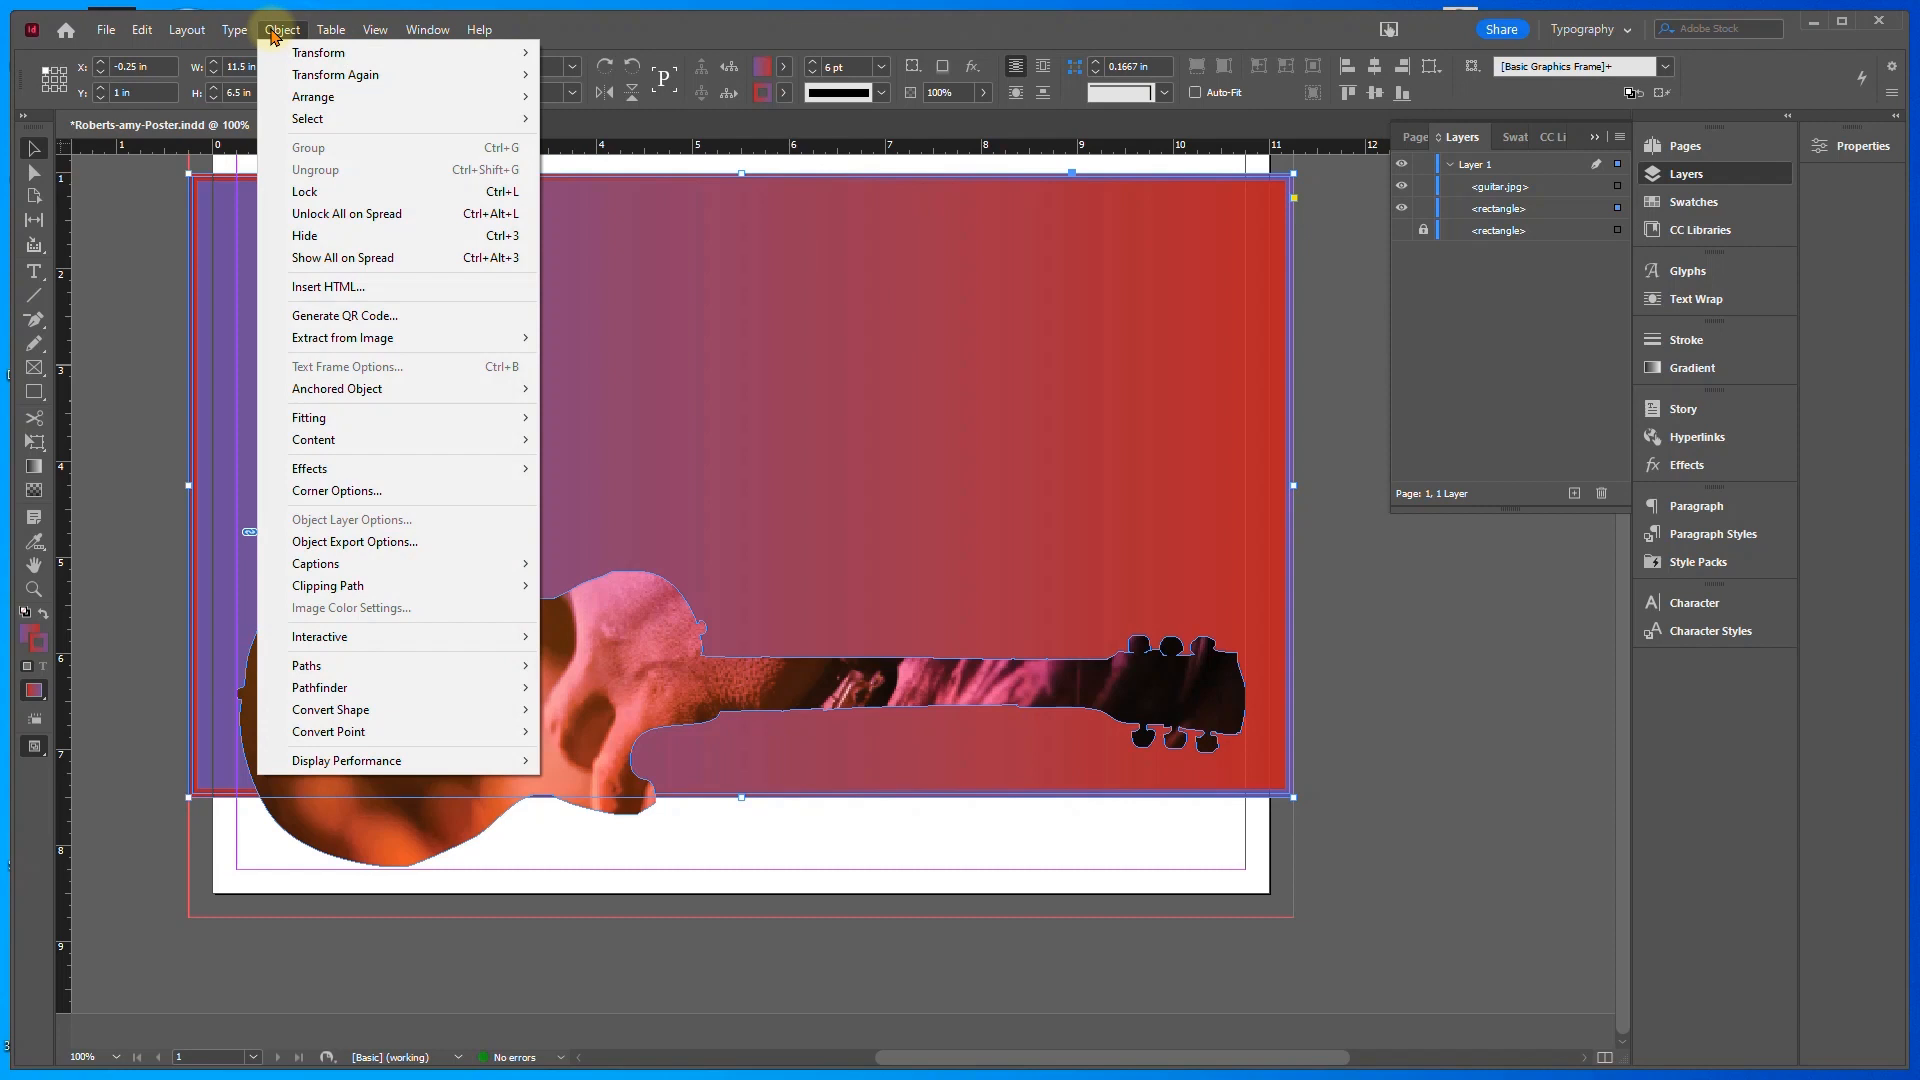
mouse_move(364, 440)
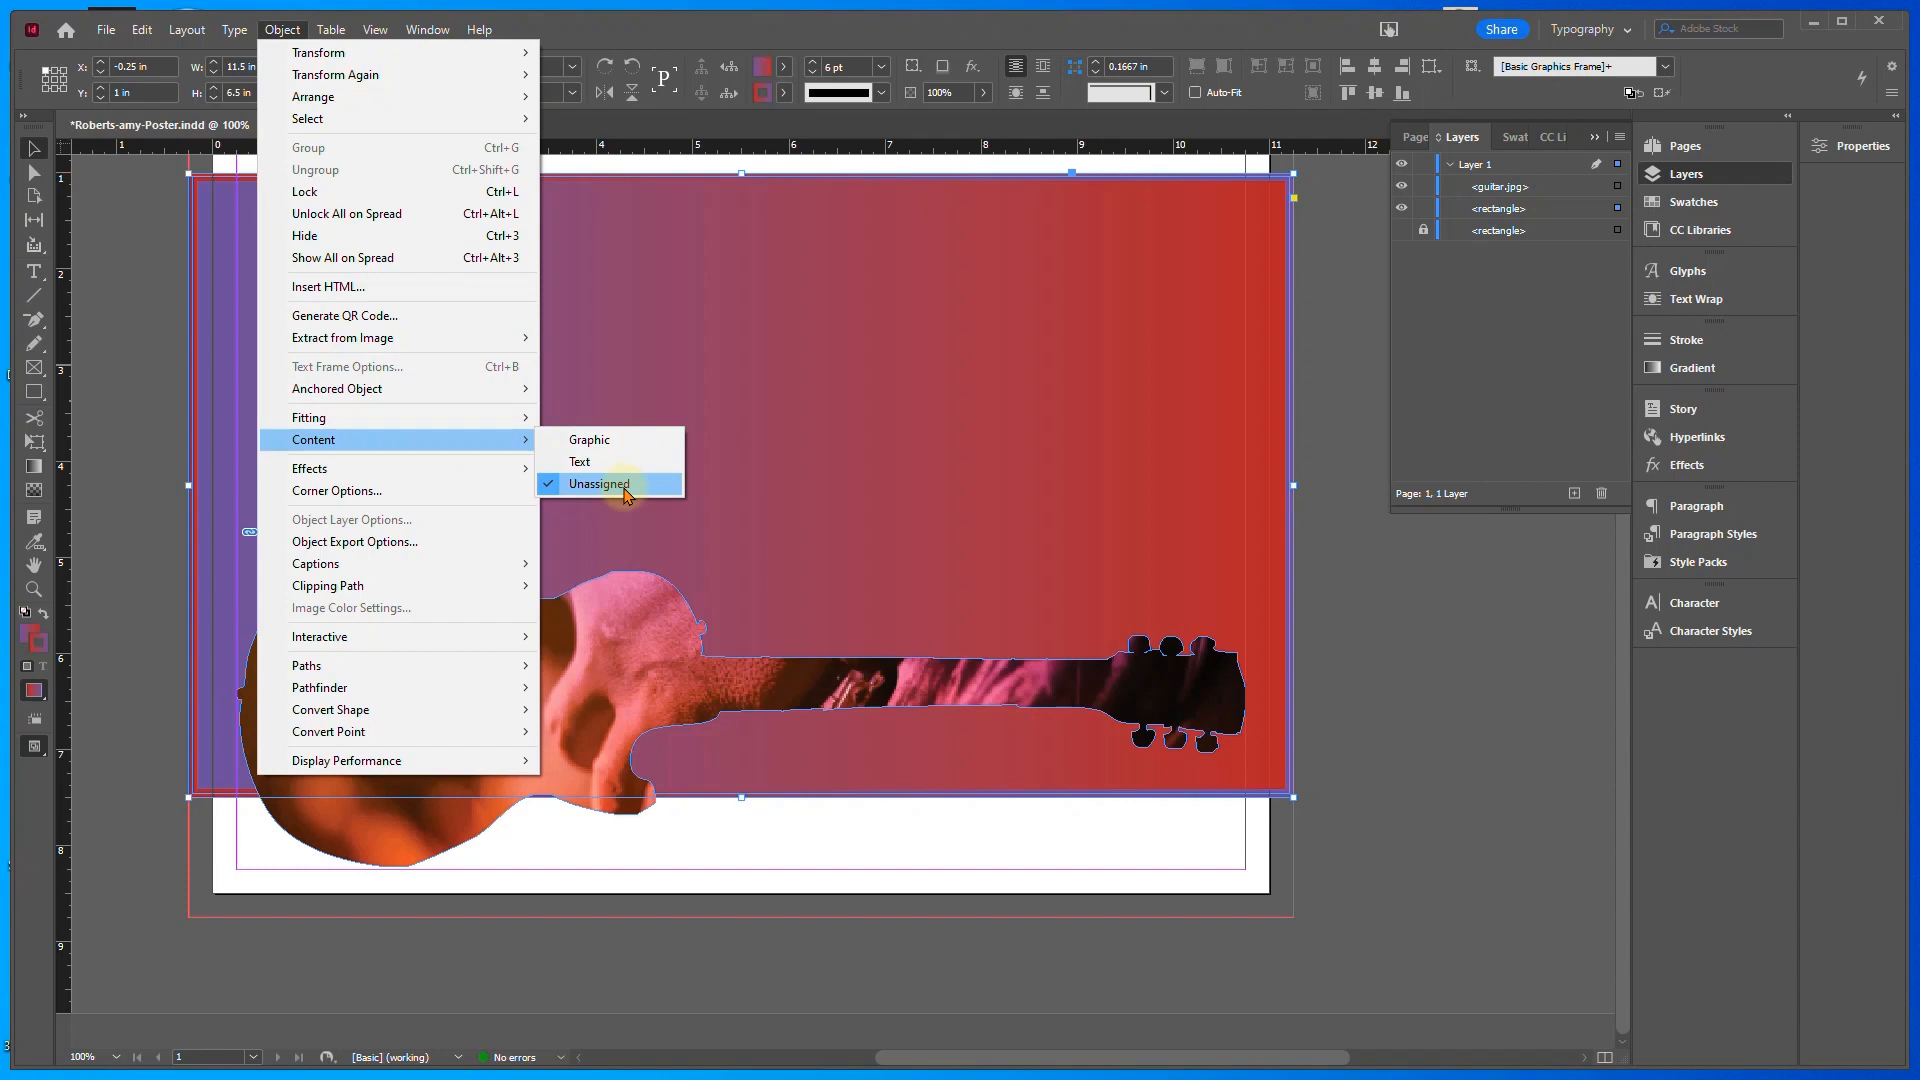
click(610, 442)
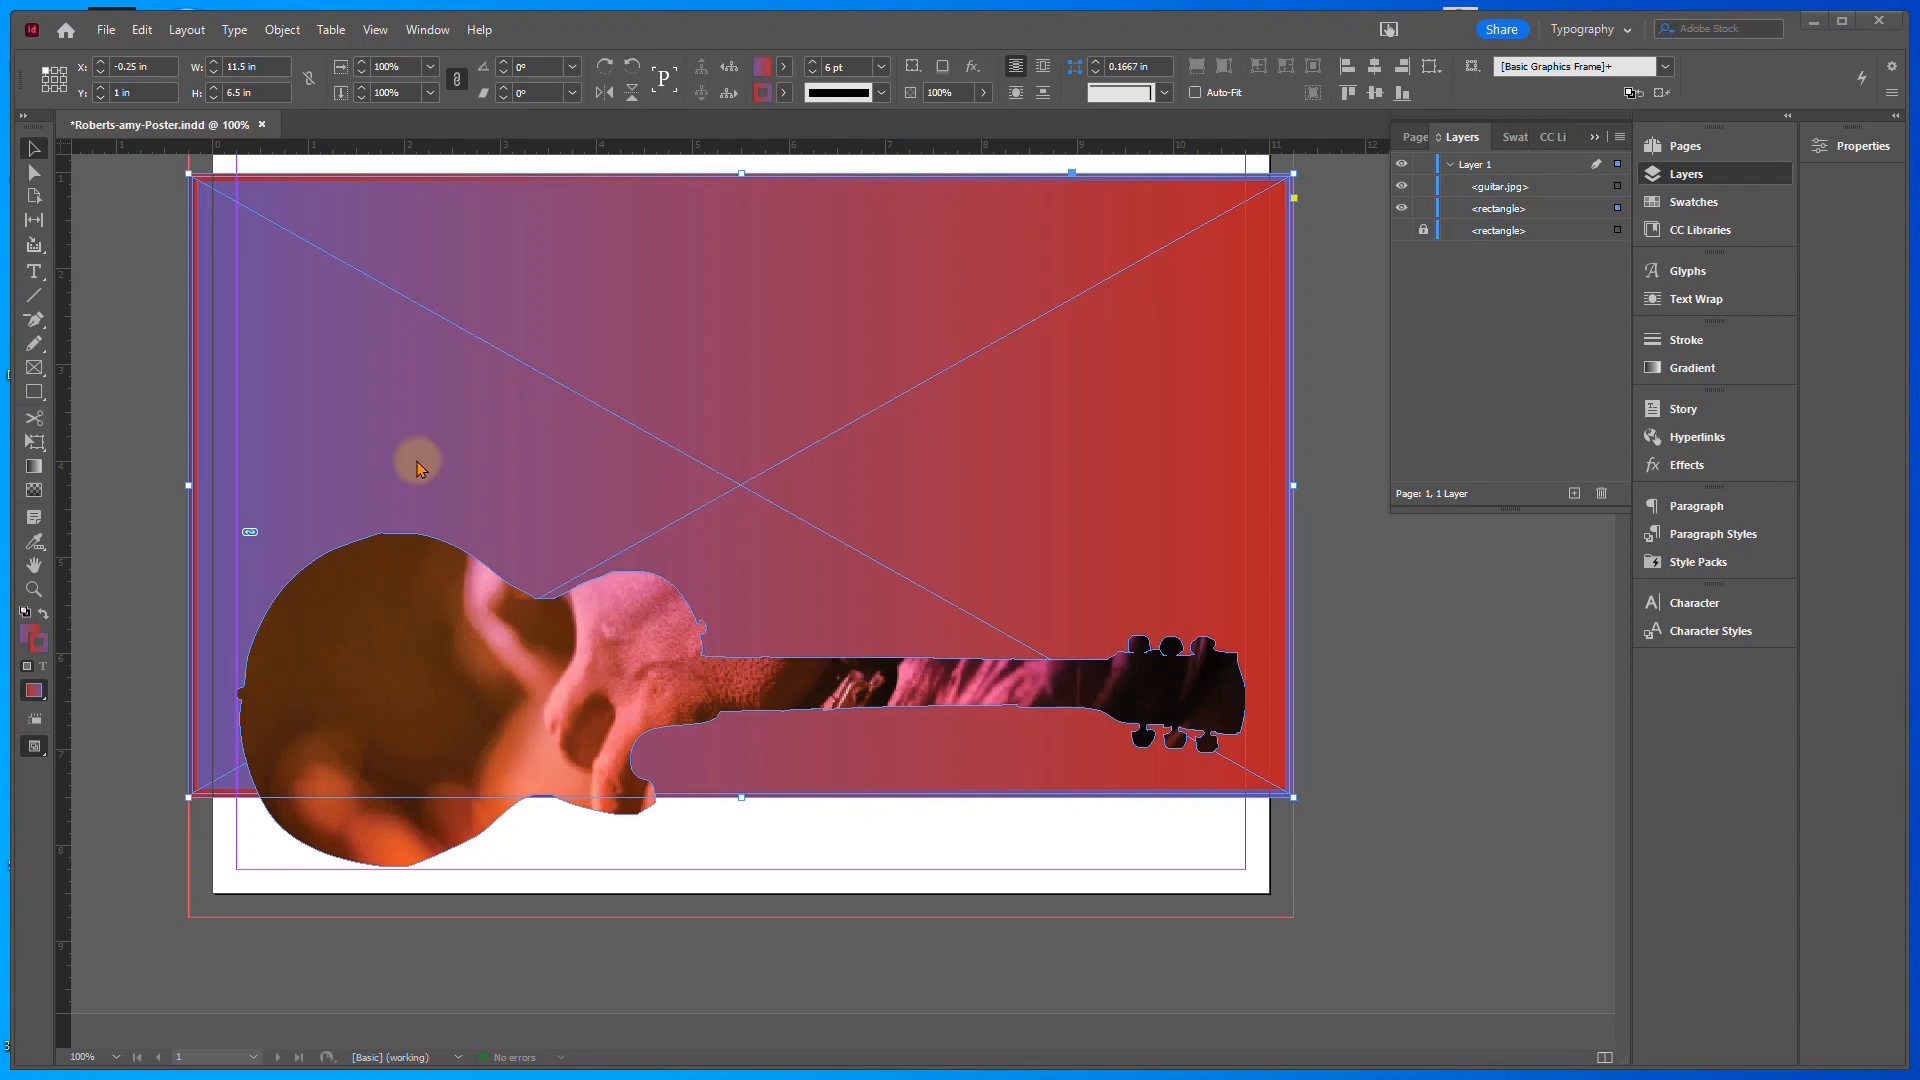
Place guitar.jpg into the gradient rectangle frame with Replace Selected Item turned on, leaving nothing selected
click(105, 31)
click(168, 310)
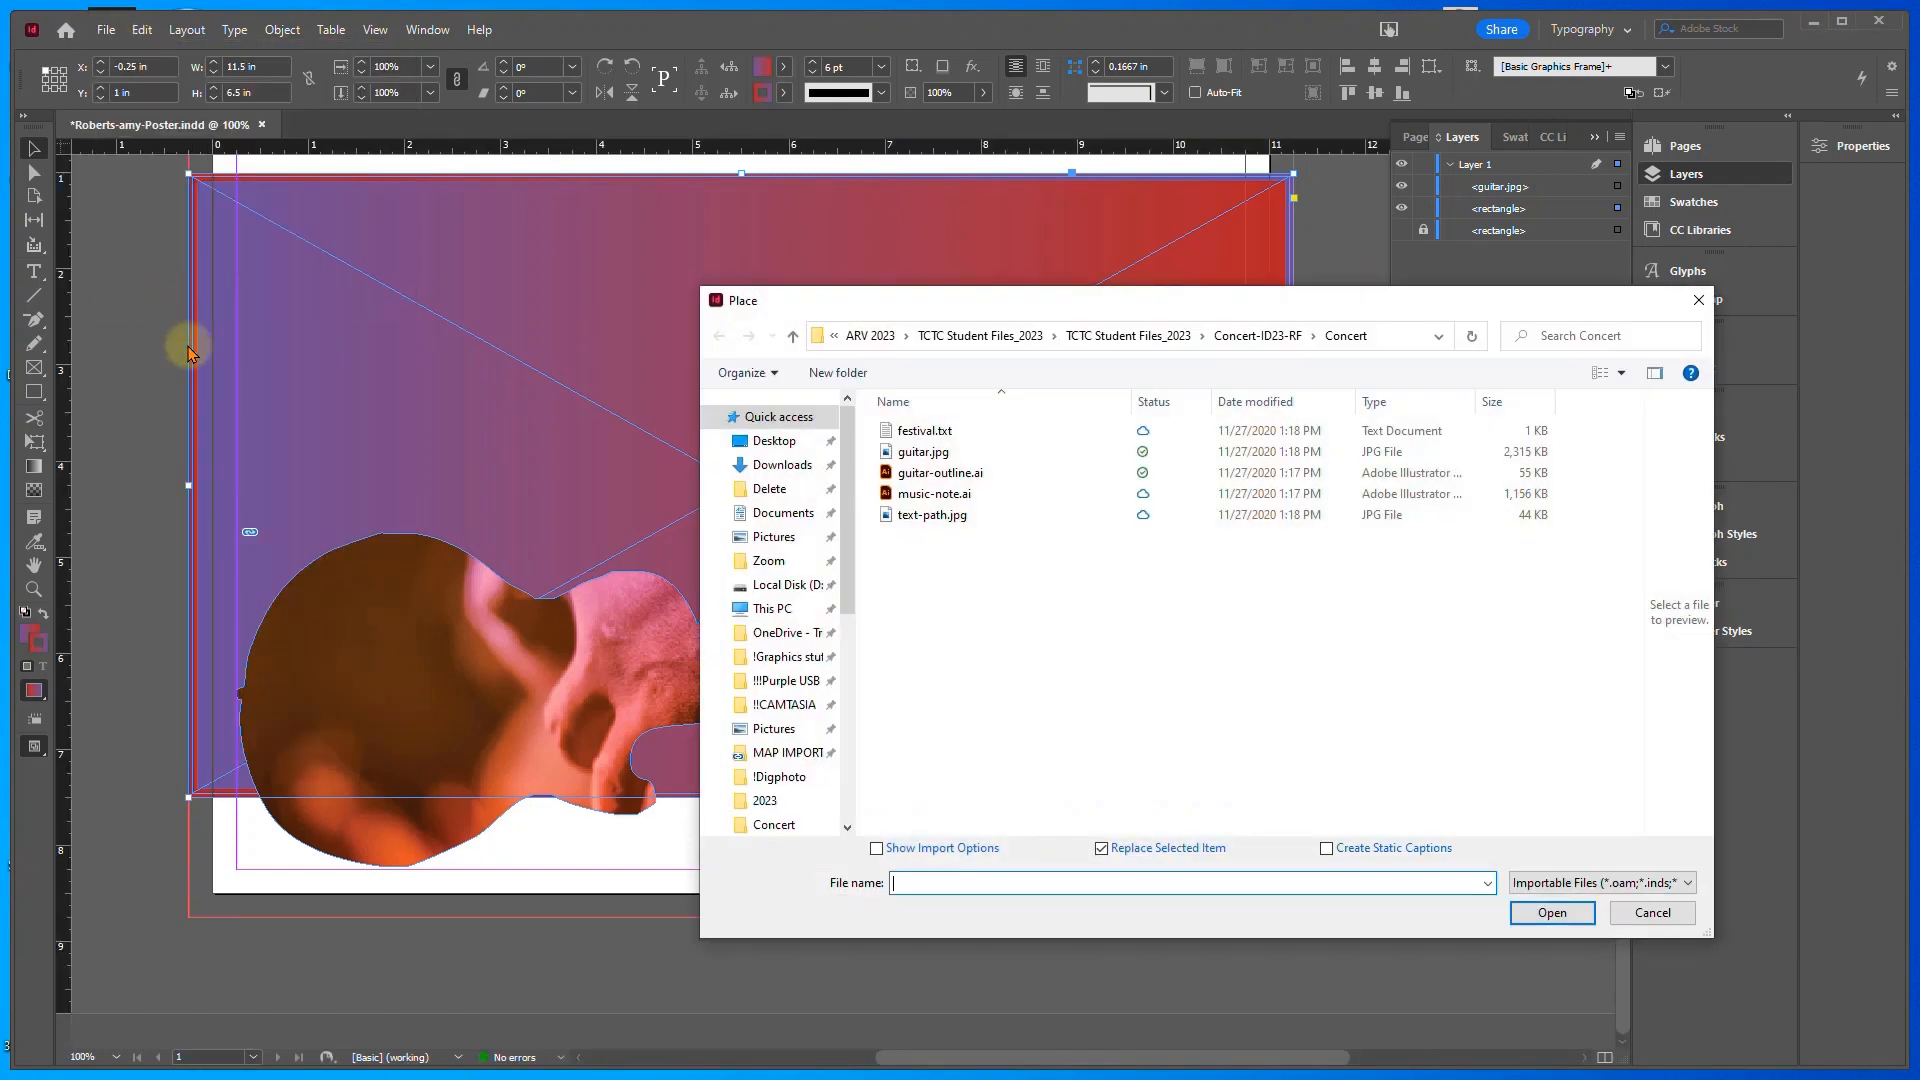
click(912, 456)
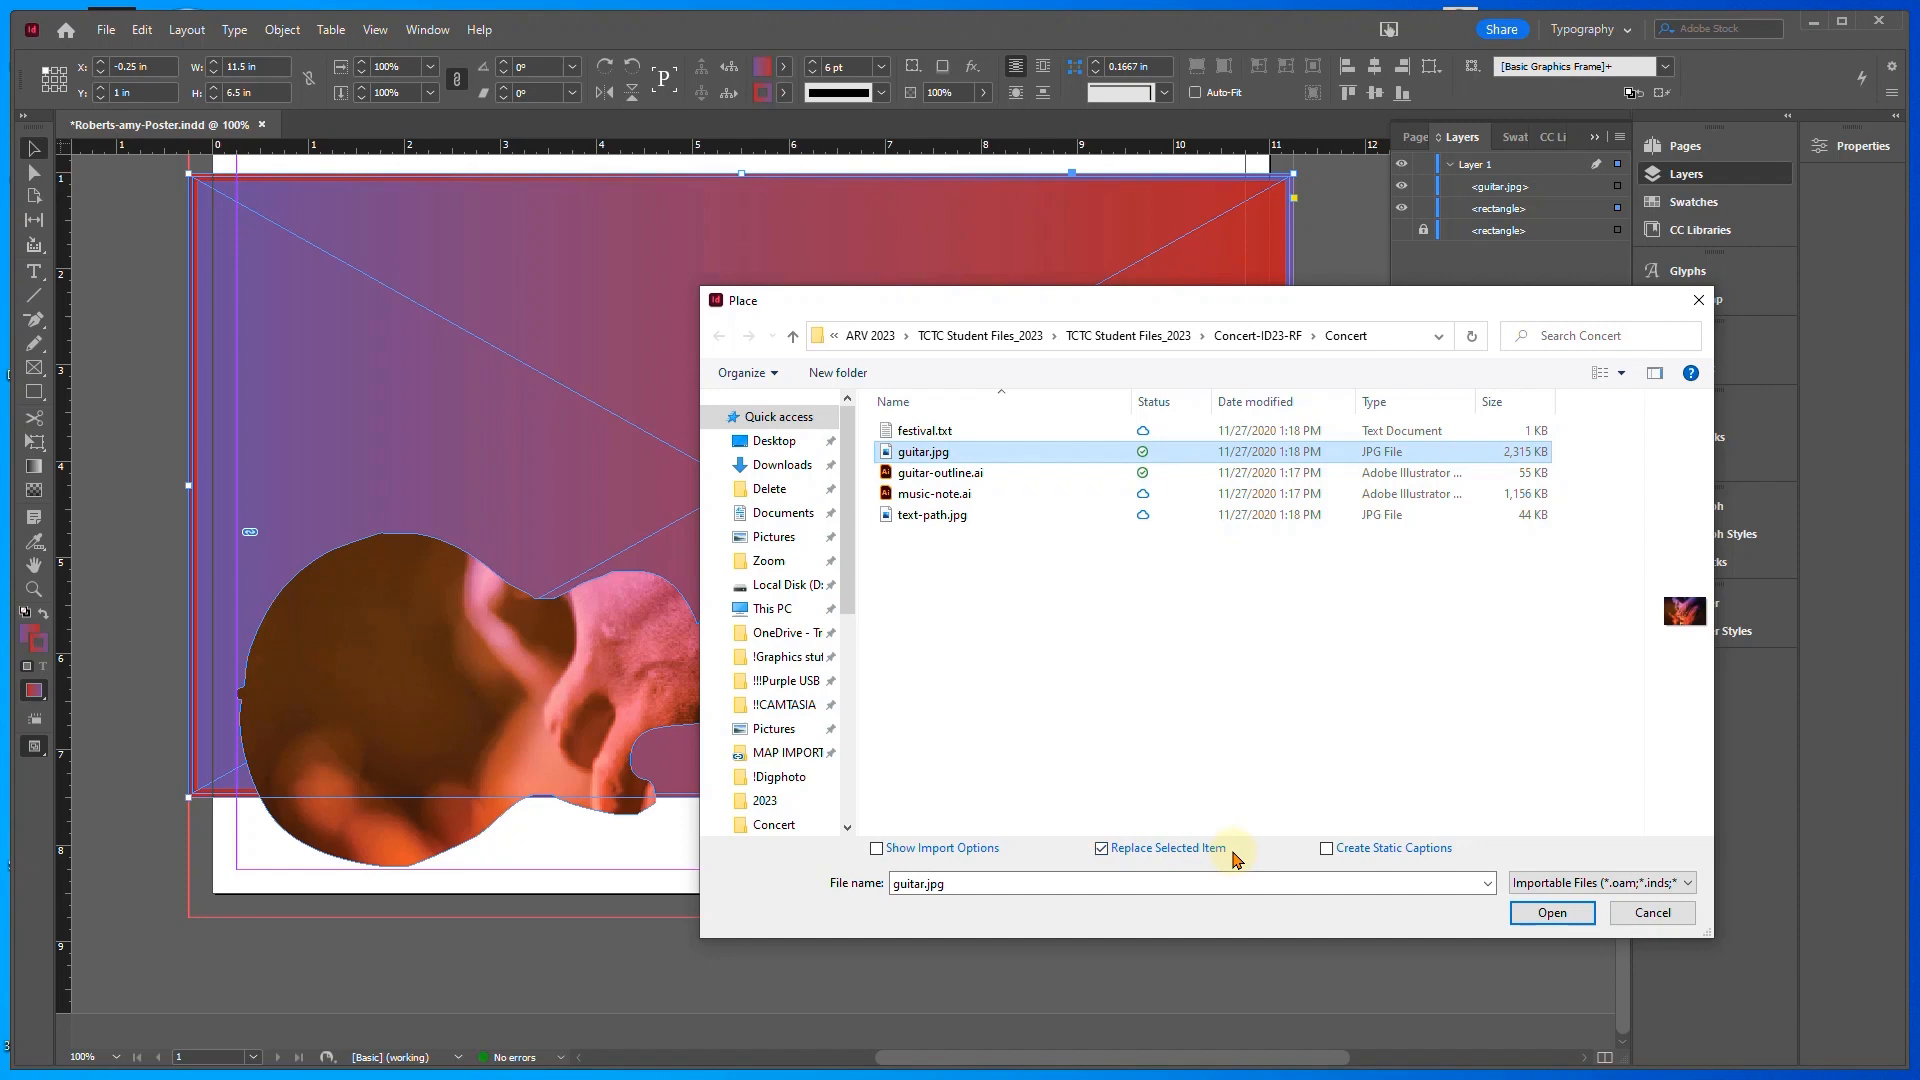
click(1550, 913)
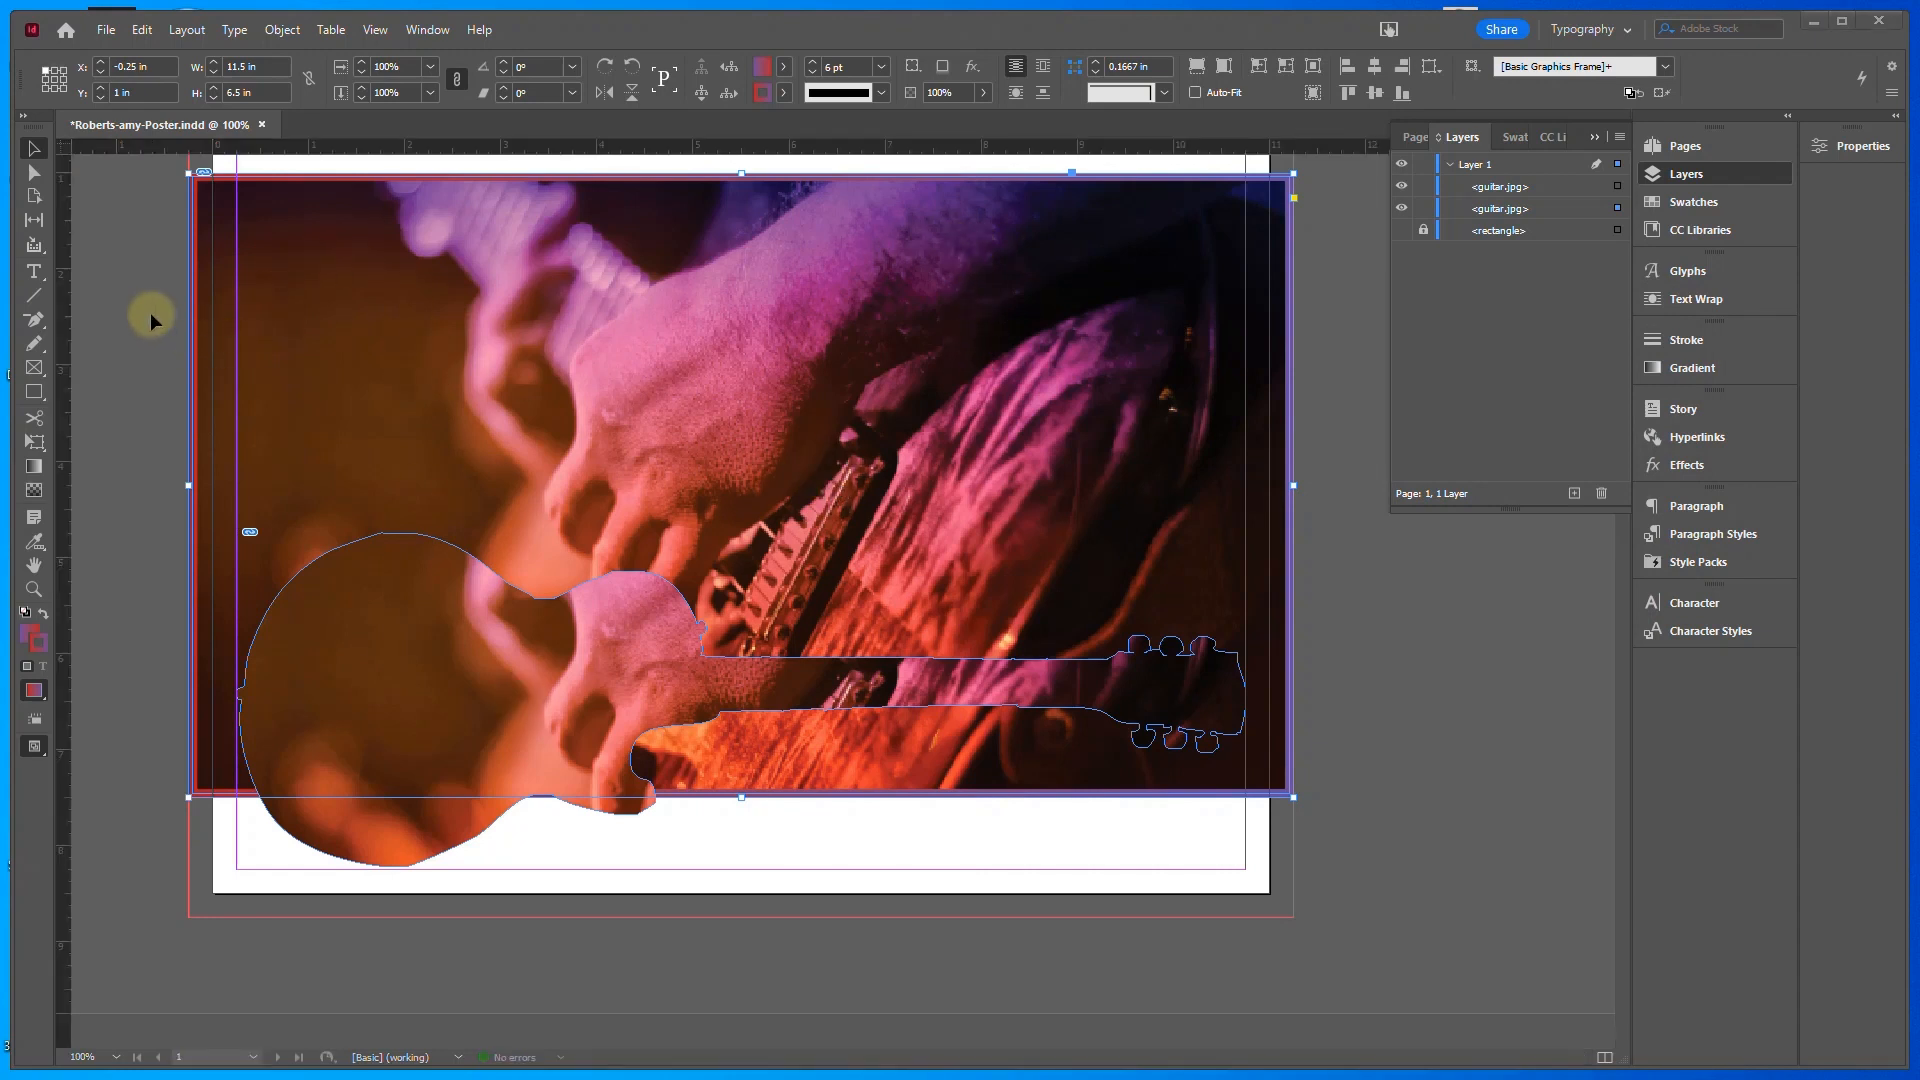
click(100, 348)
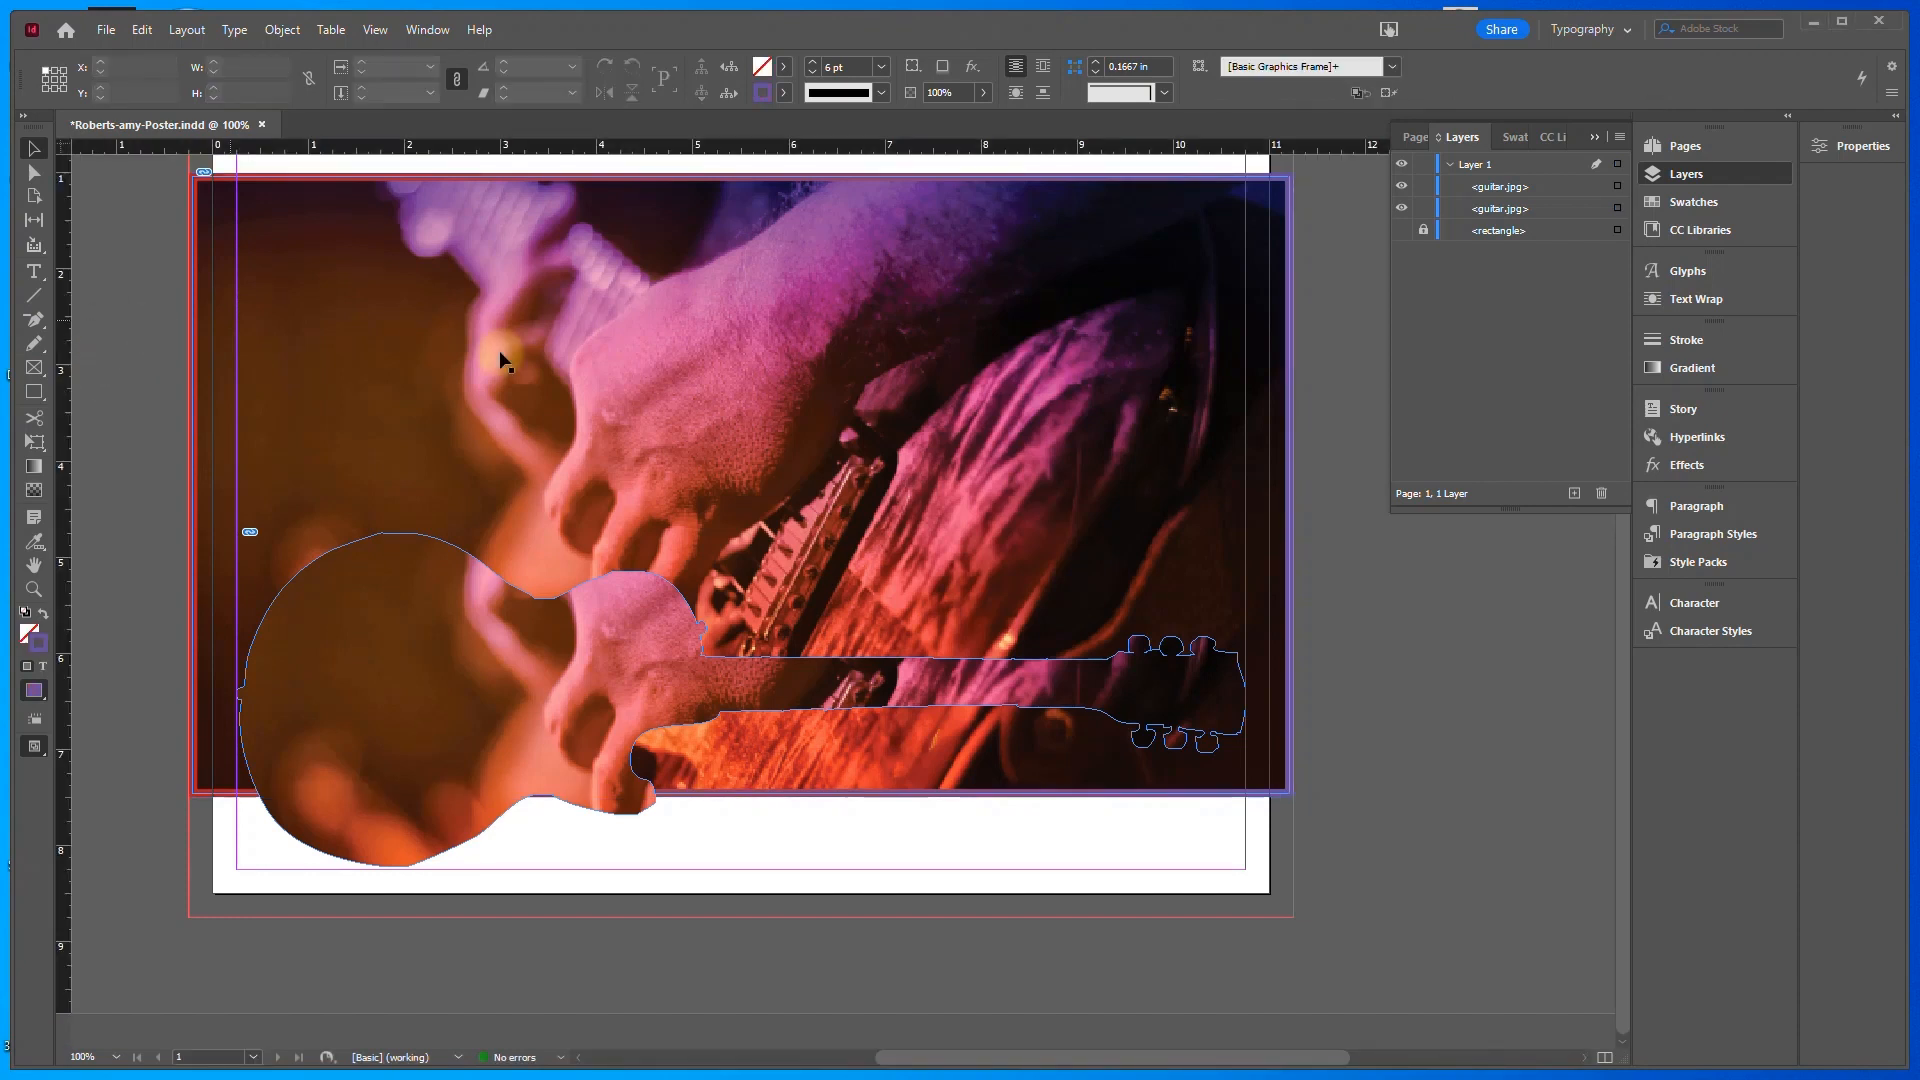
Select the photo inside the guitar-shaped frame and set its X offset to -0.75 in from the upper-left reference point
click(614, 604)
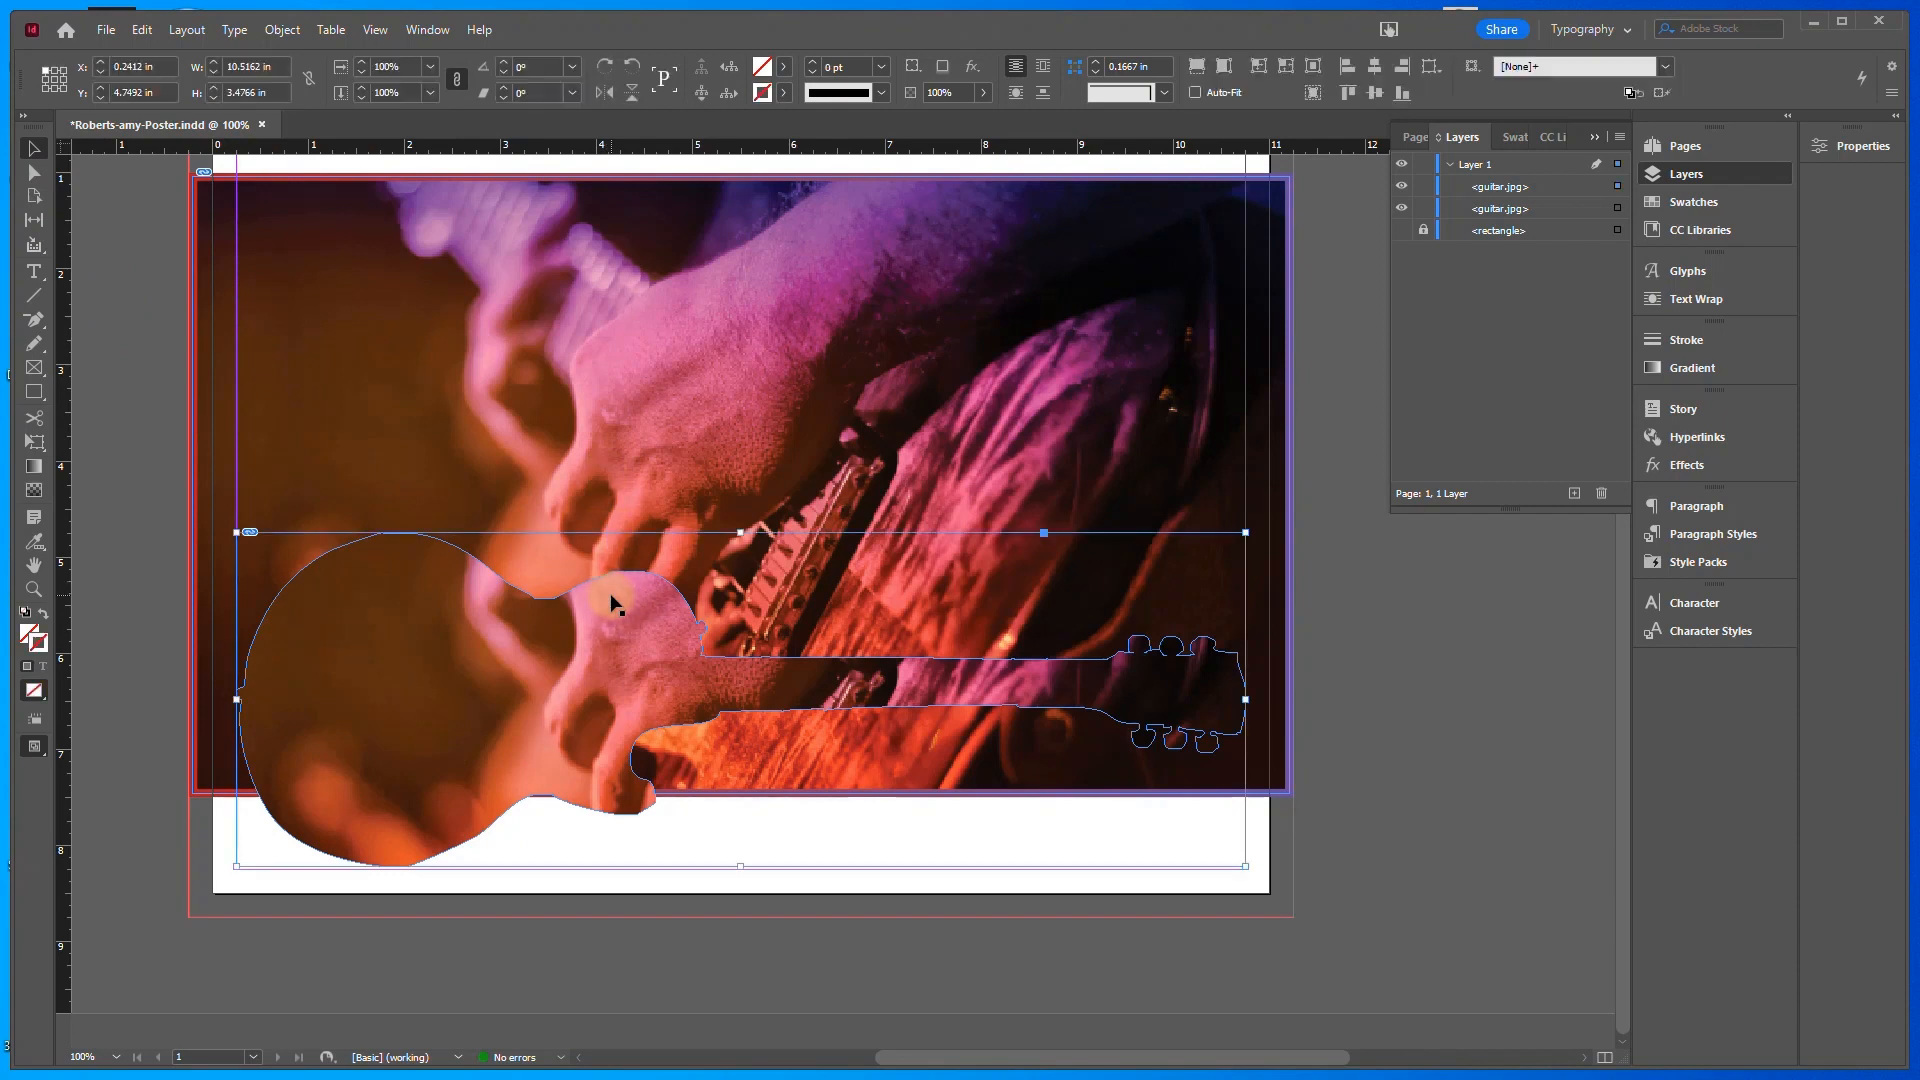
double_click(579, 674)
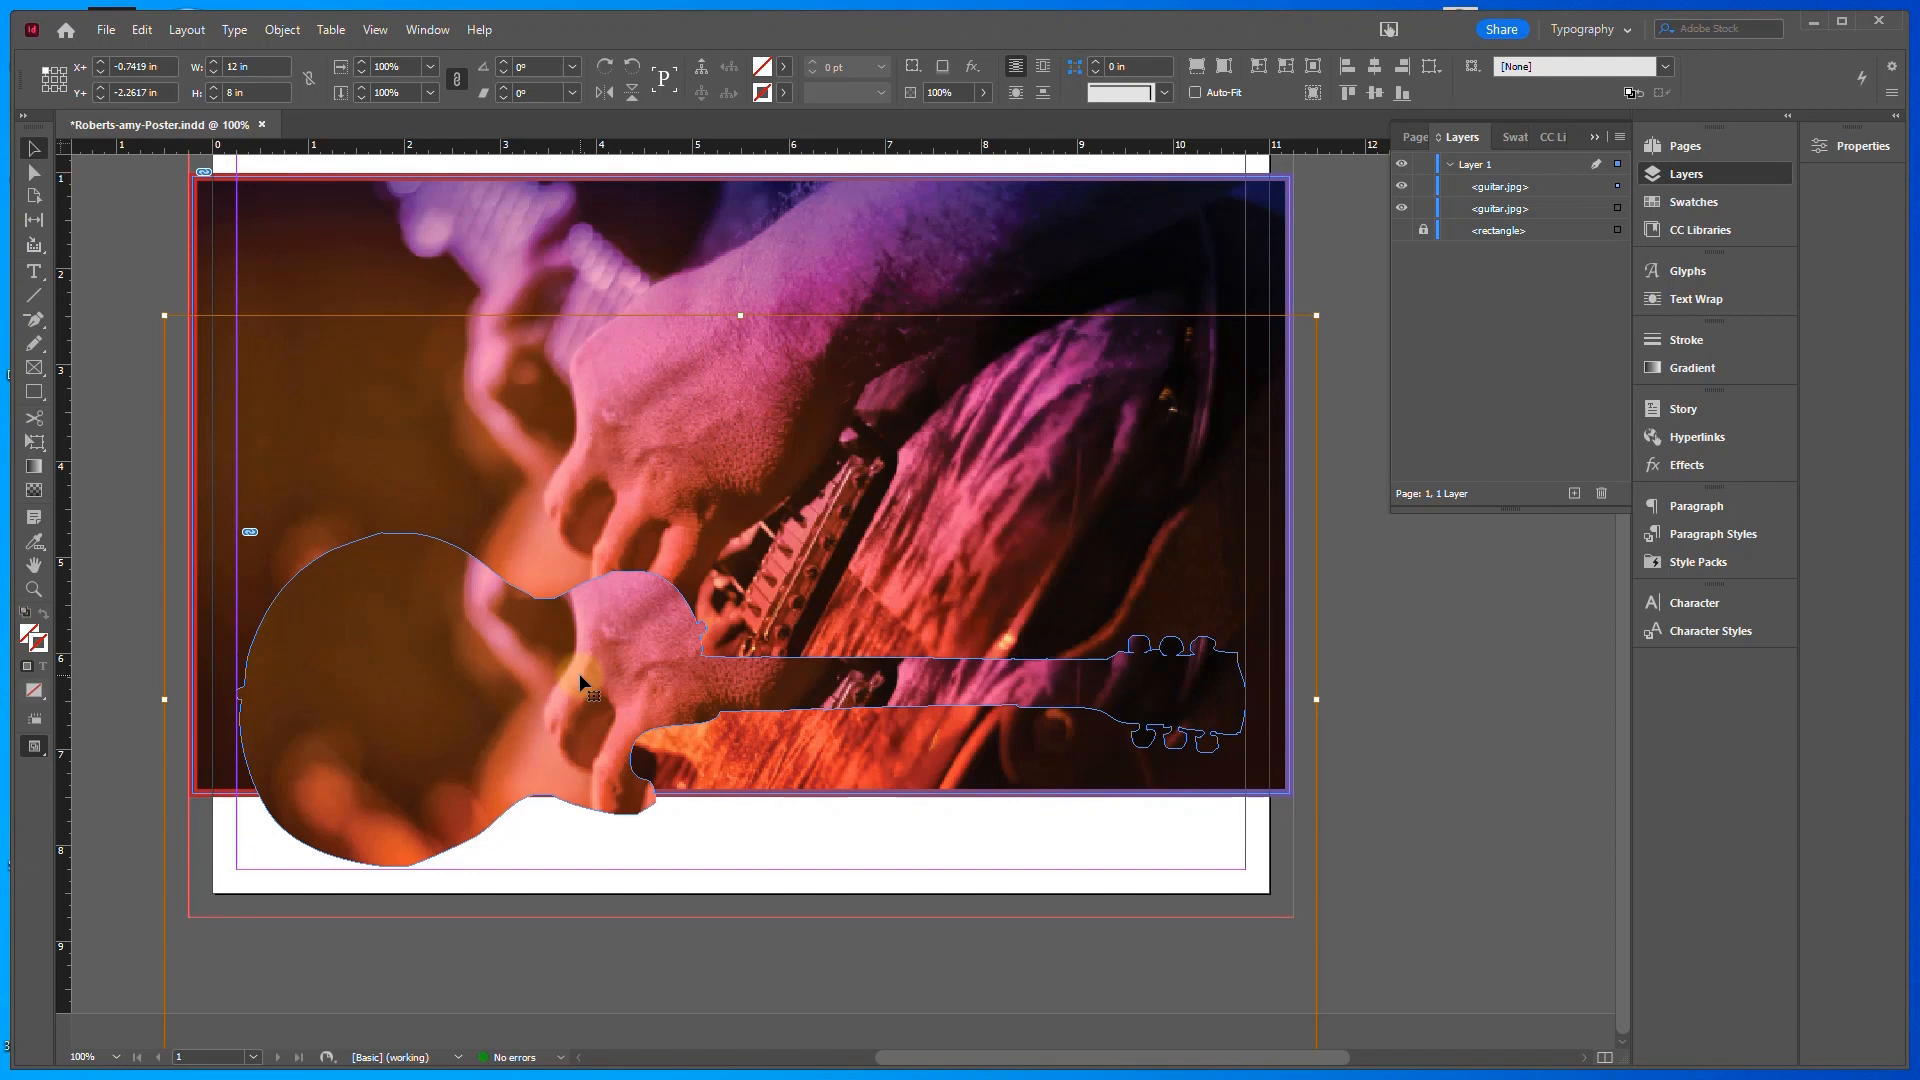
key(ctrl+d)
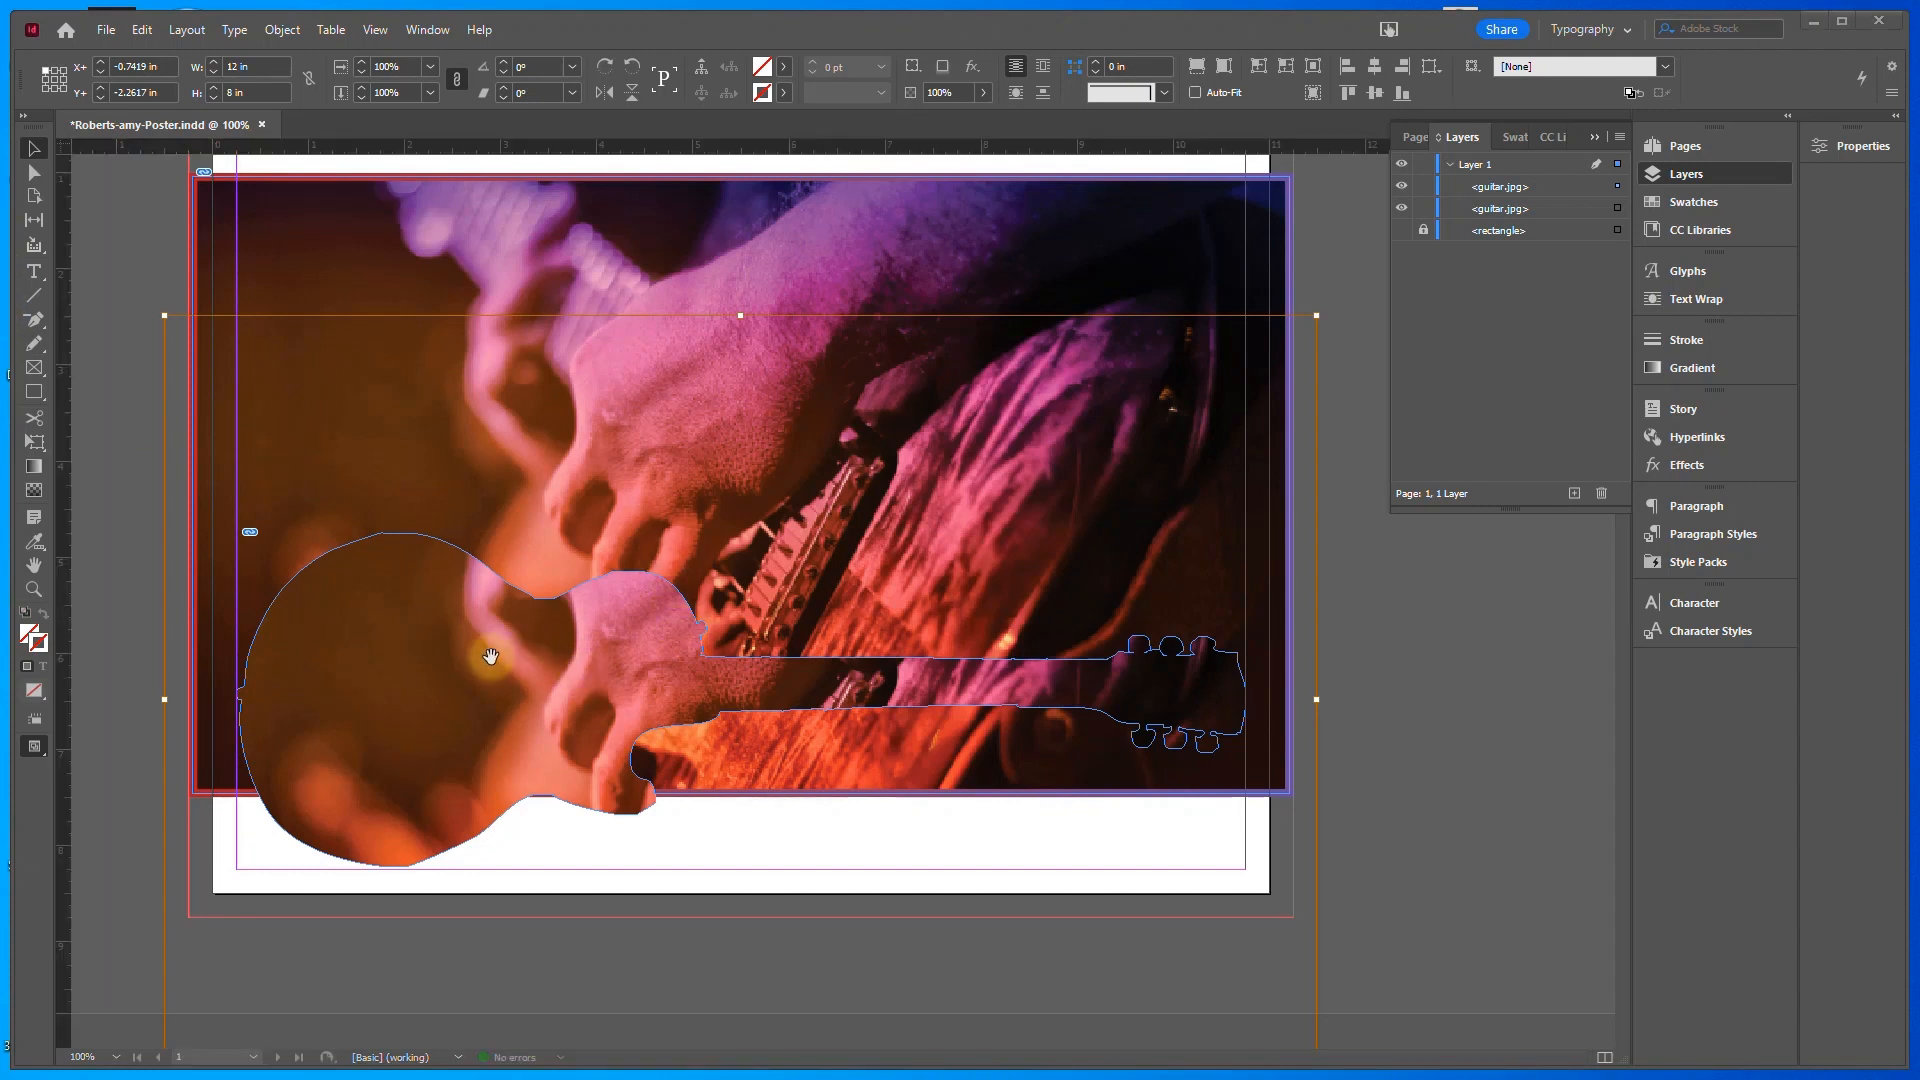
click(455, 550)
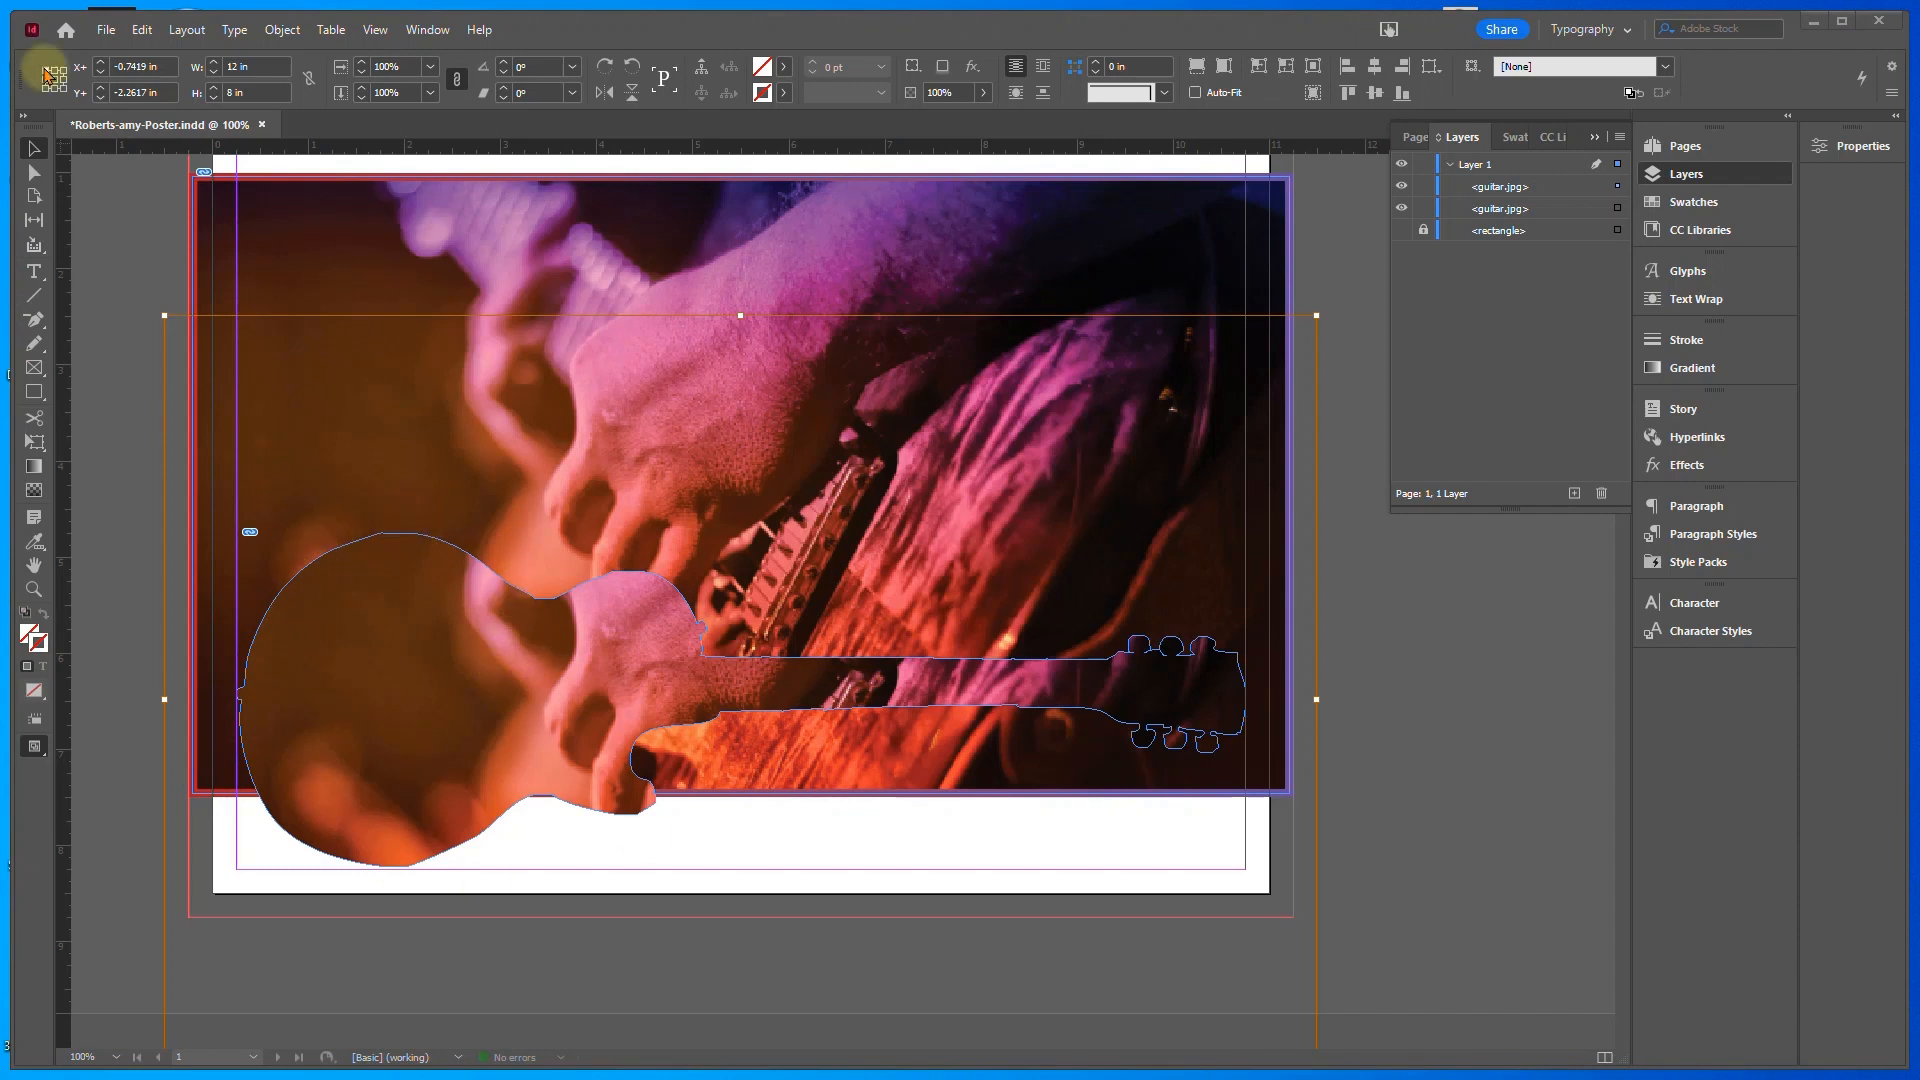
key(Tab)
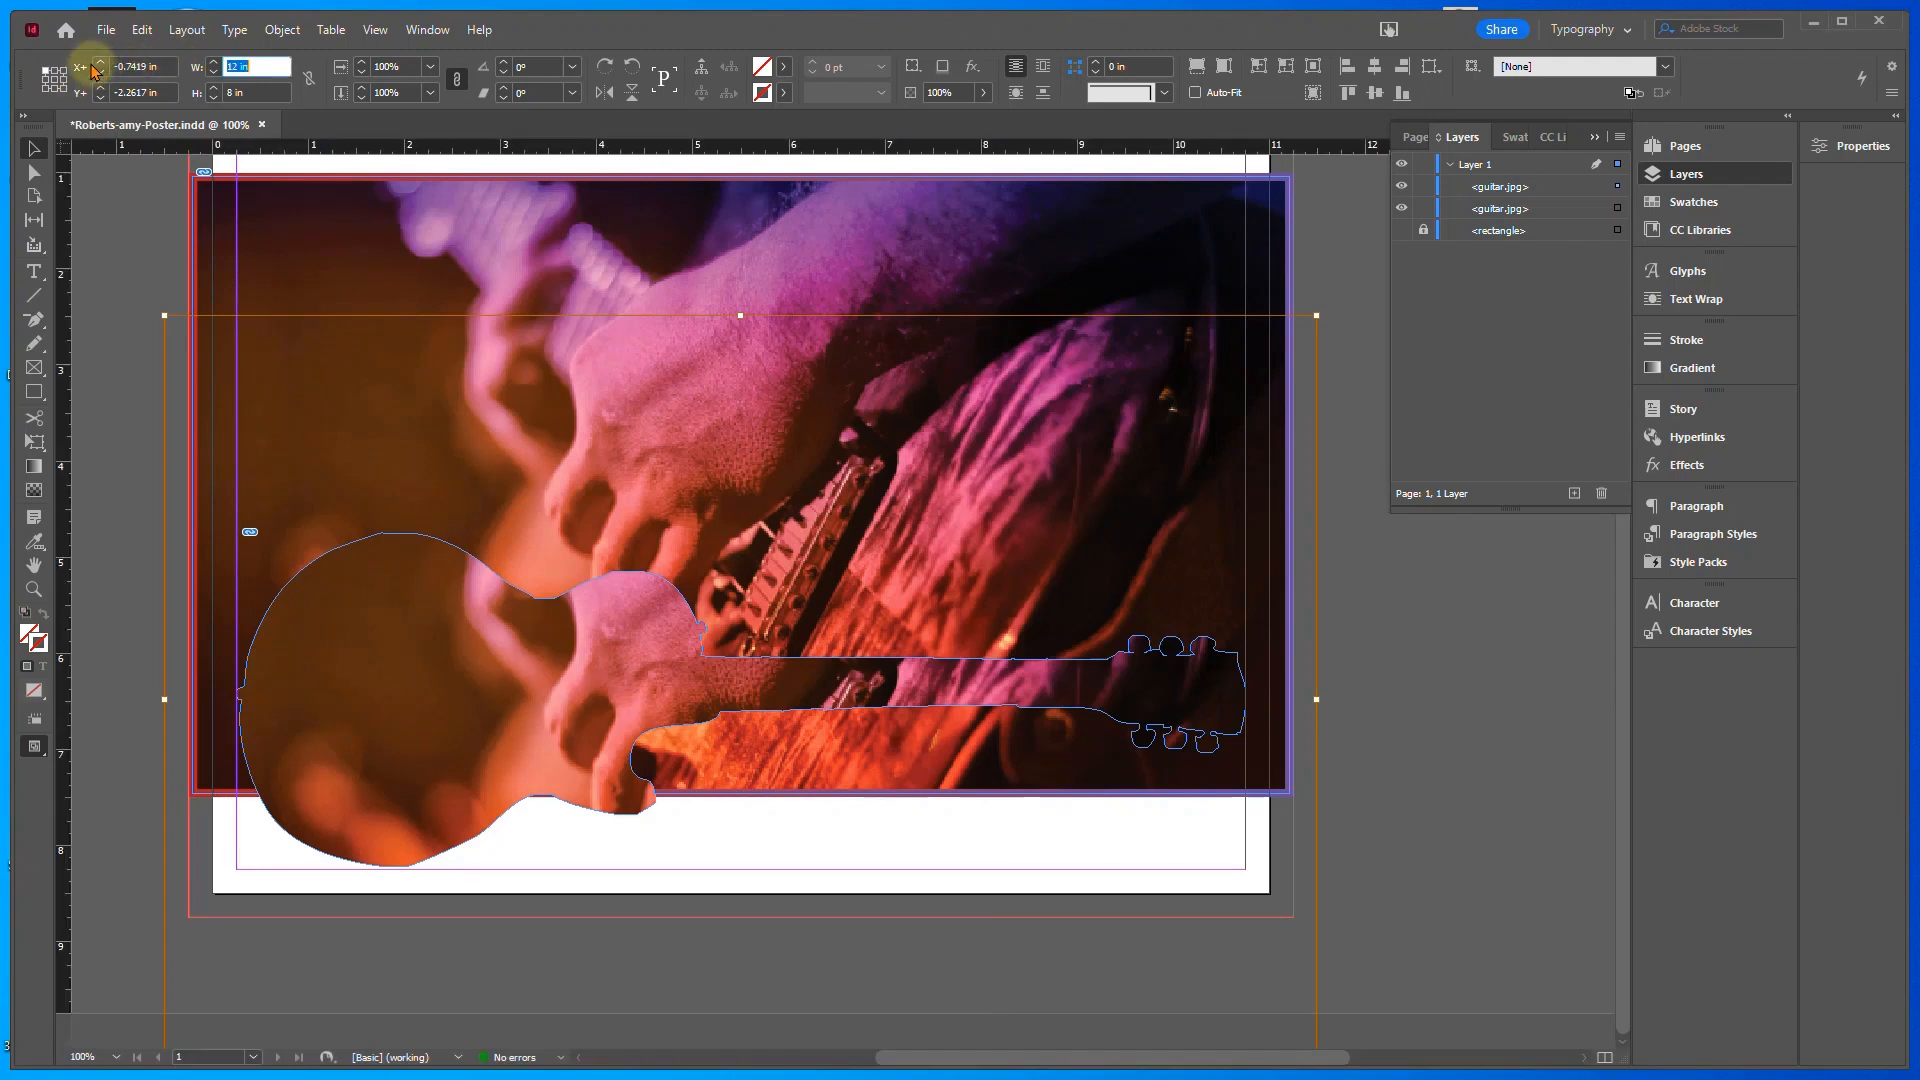
click(100, 73)
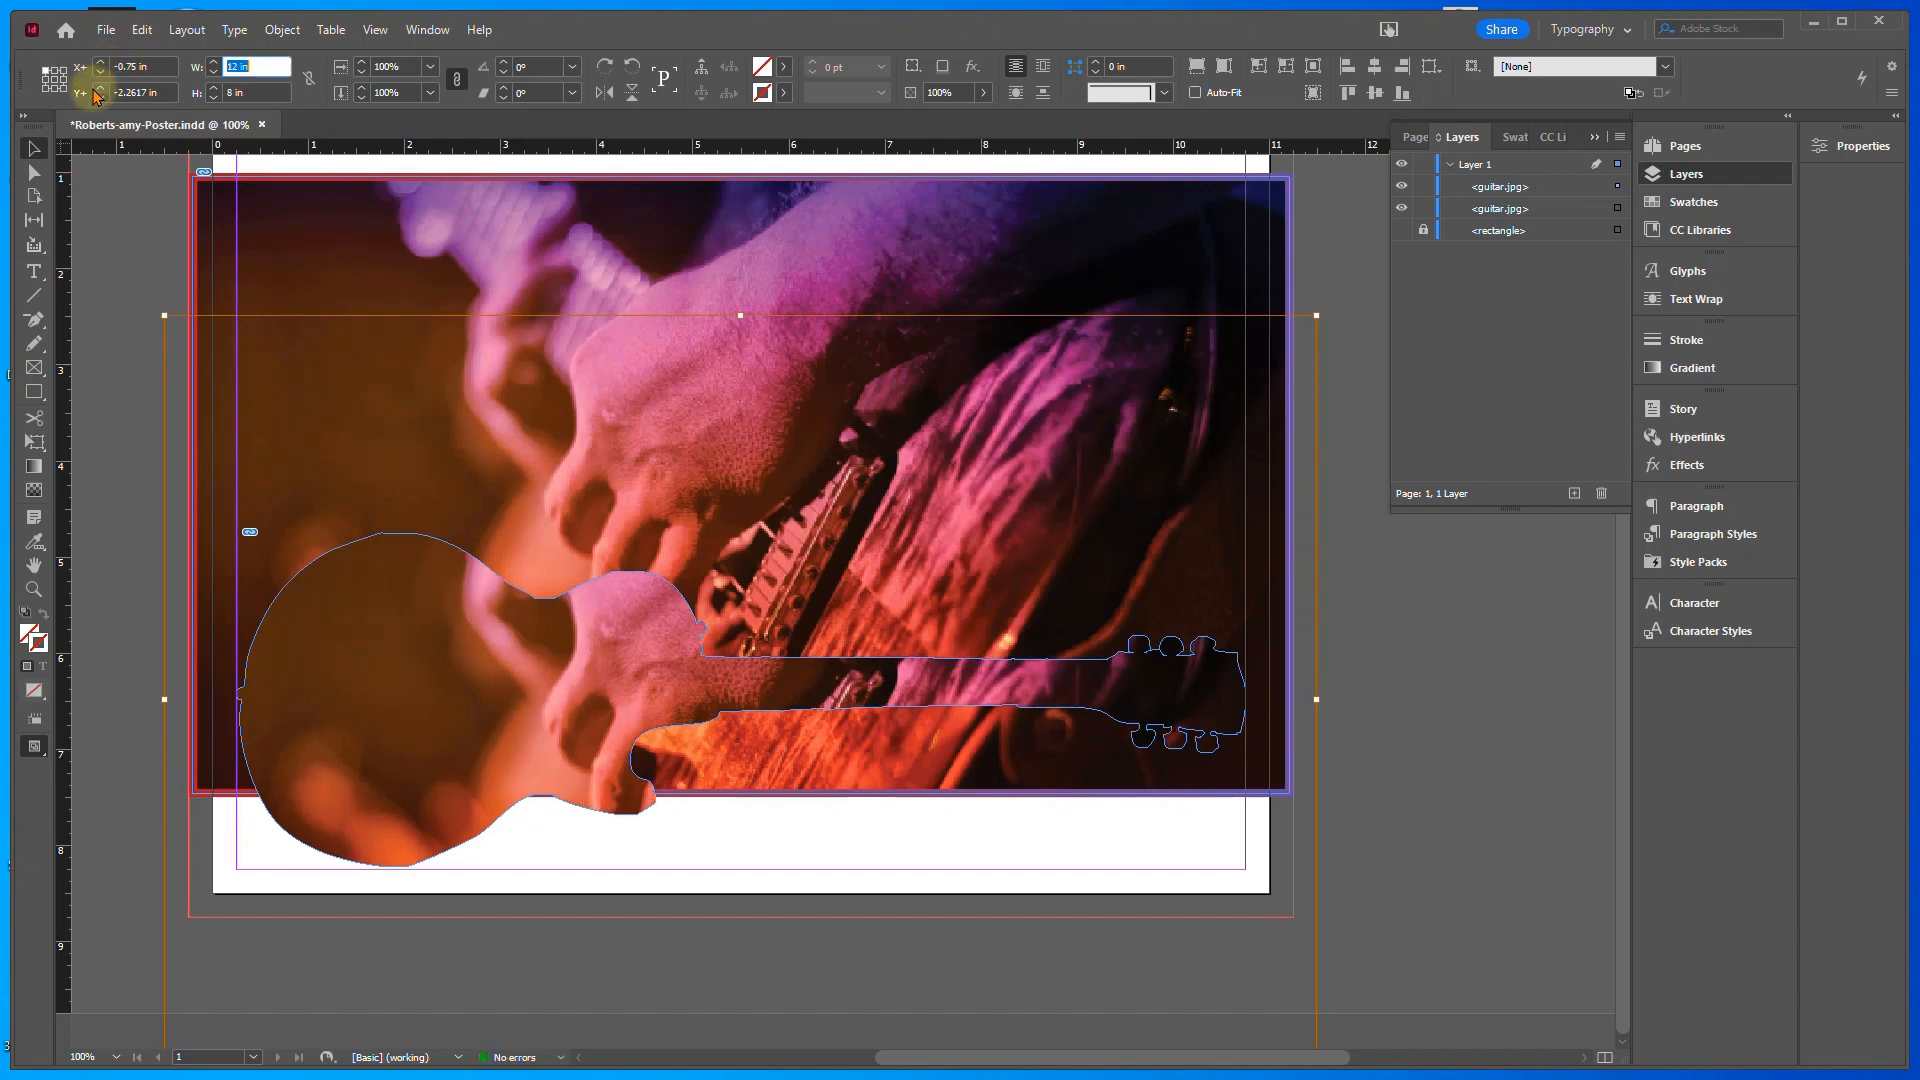
Try to nudge the photo's Y offset inside the guitar-shaped frame in small increments
click(99, 88)
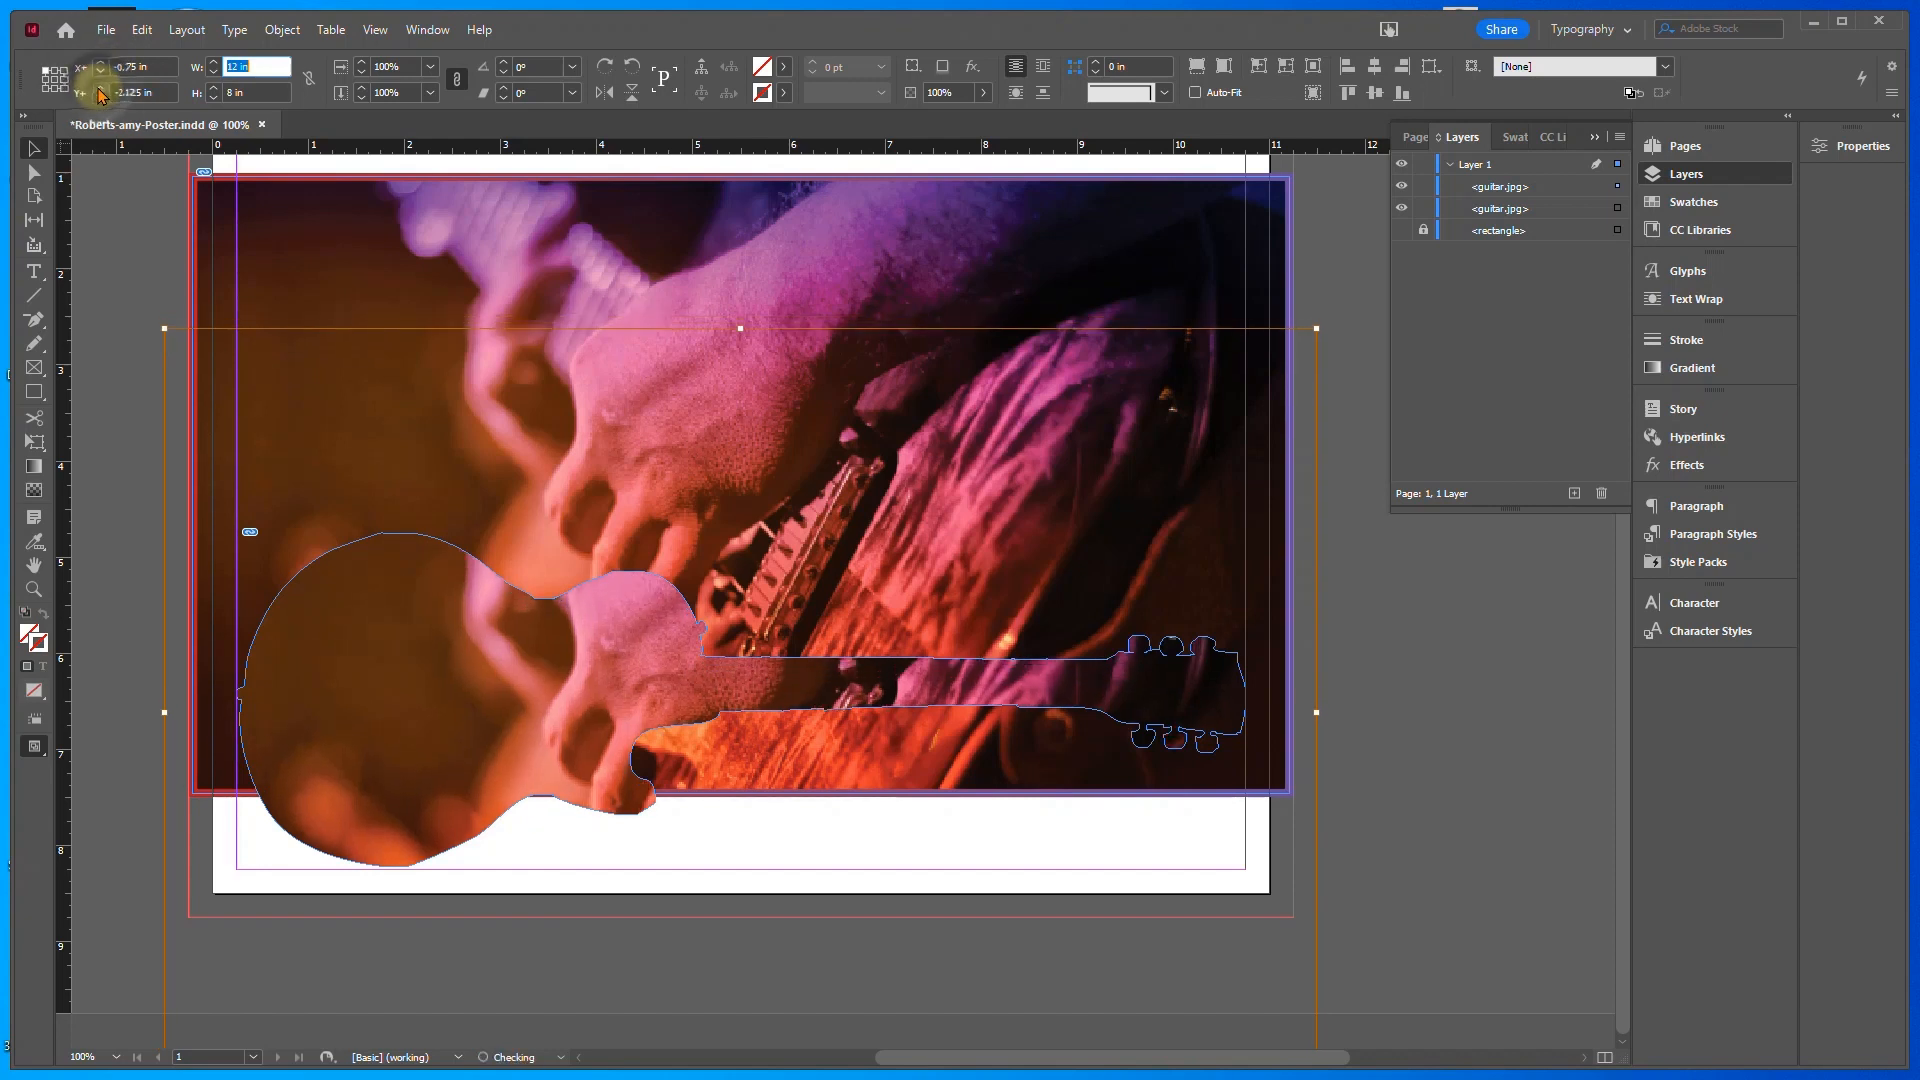
click(99, 88)
click(99, 88)
click(99, 88)
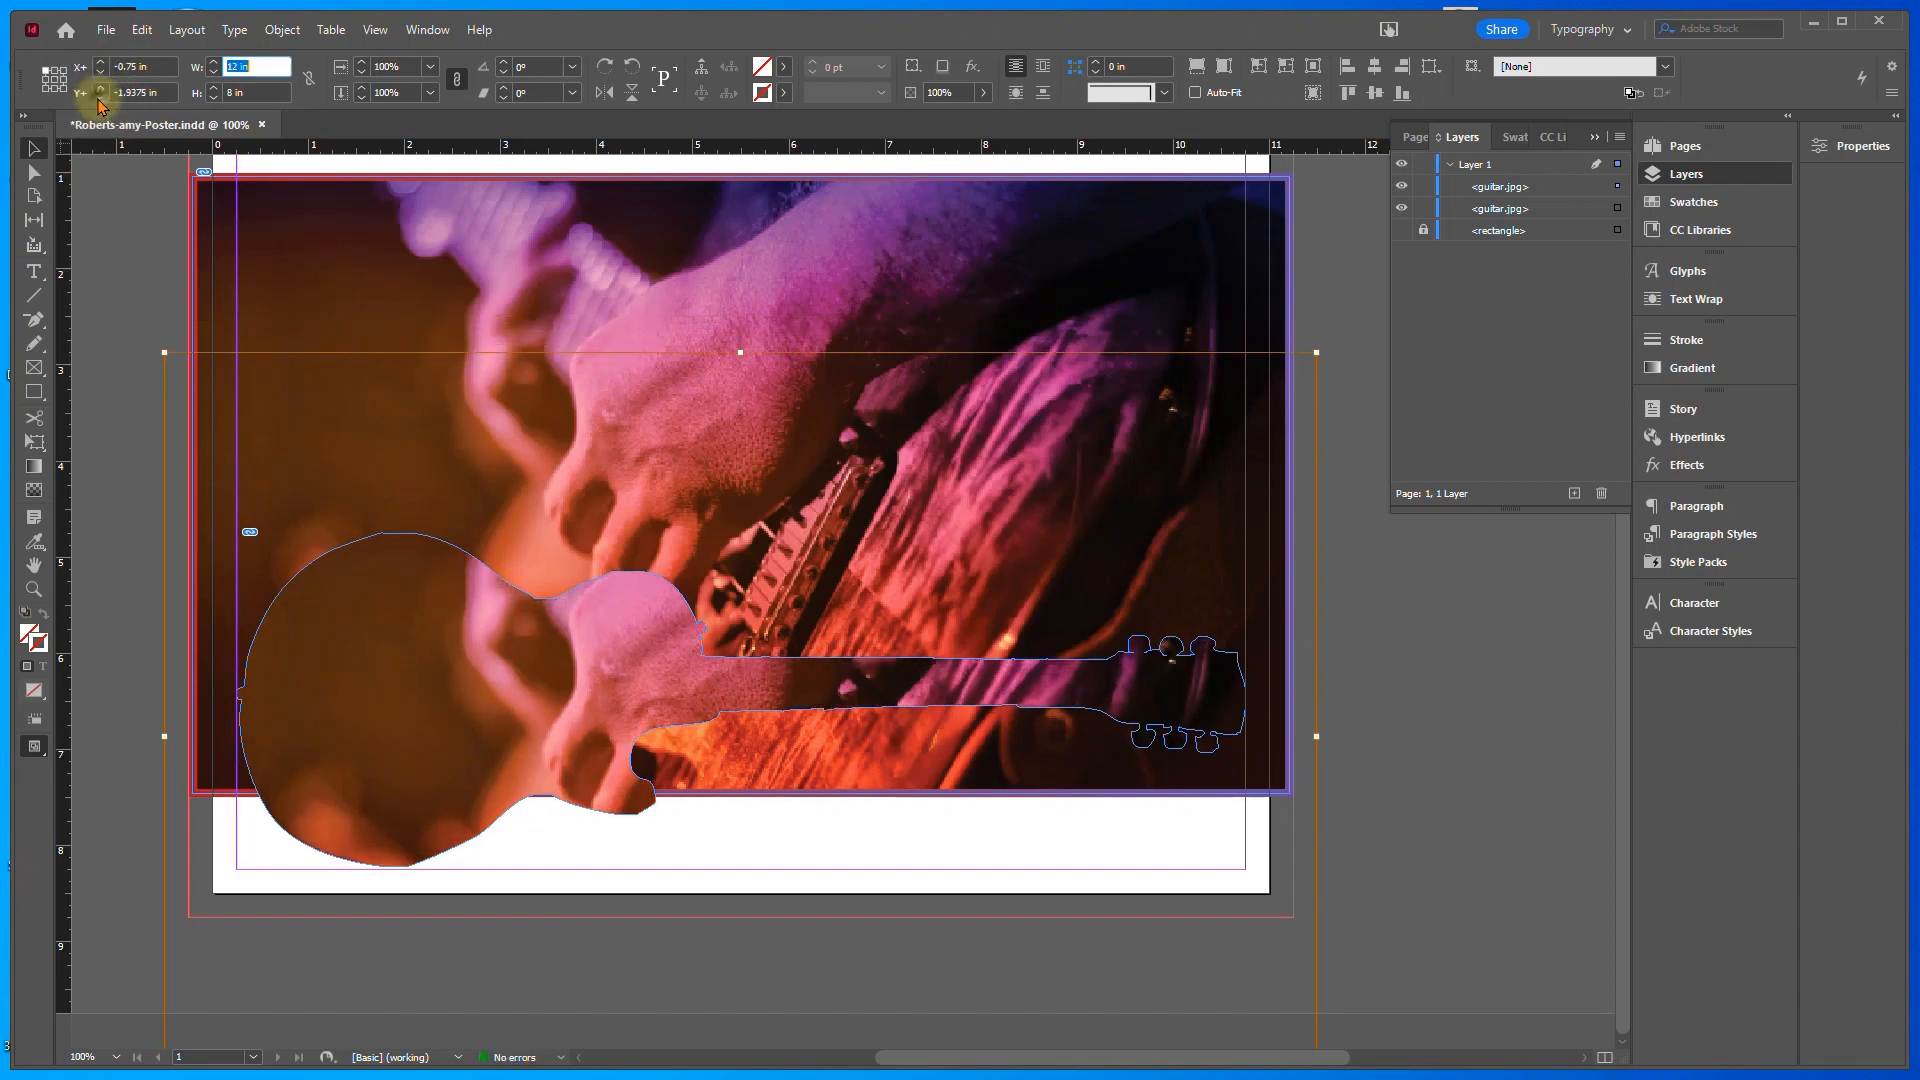
click(99, 97)
click(99, 97)
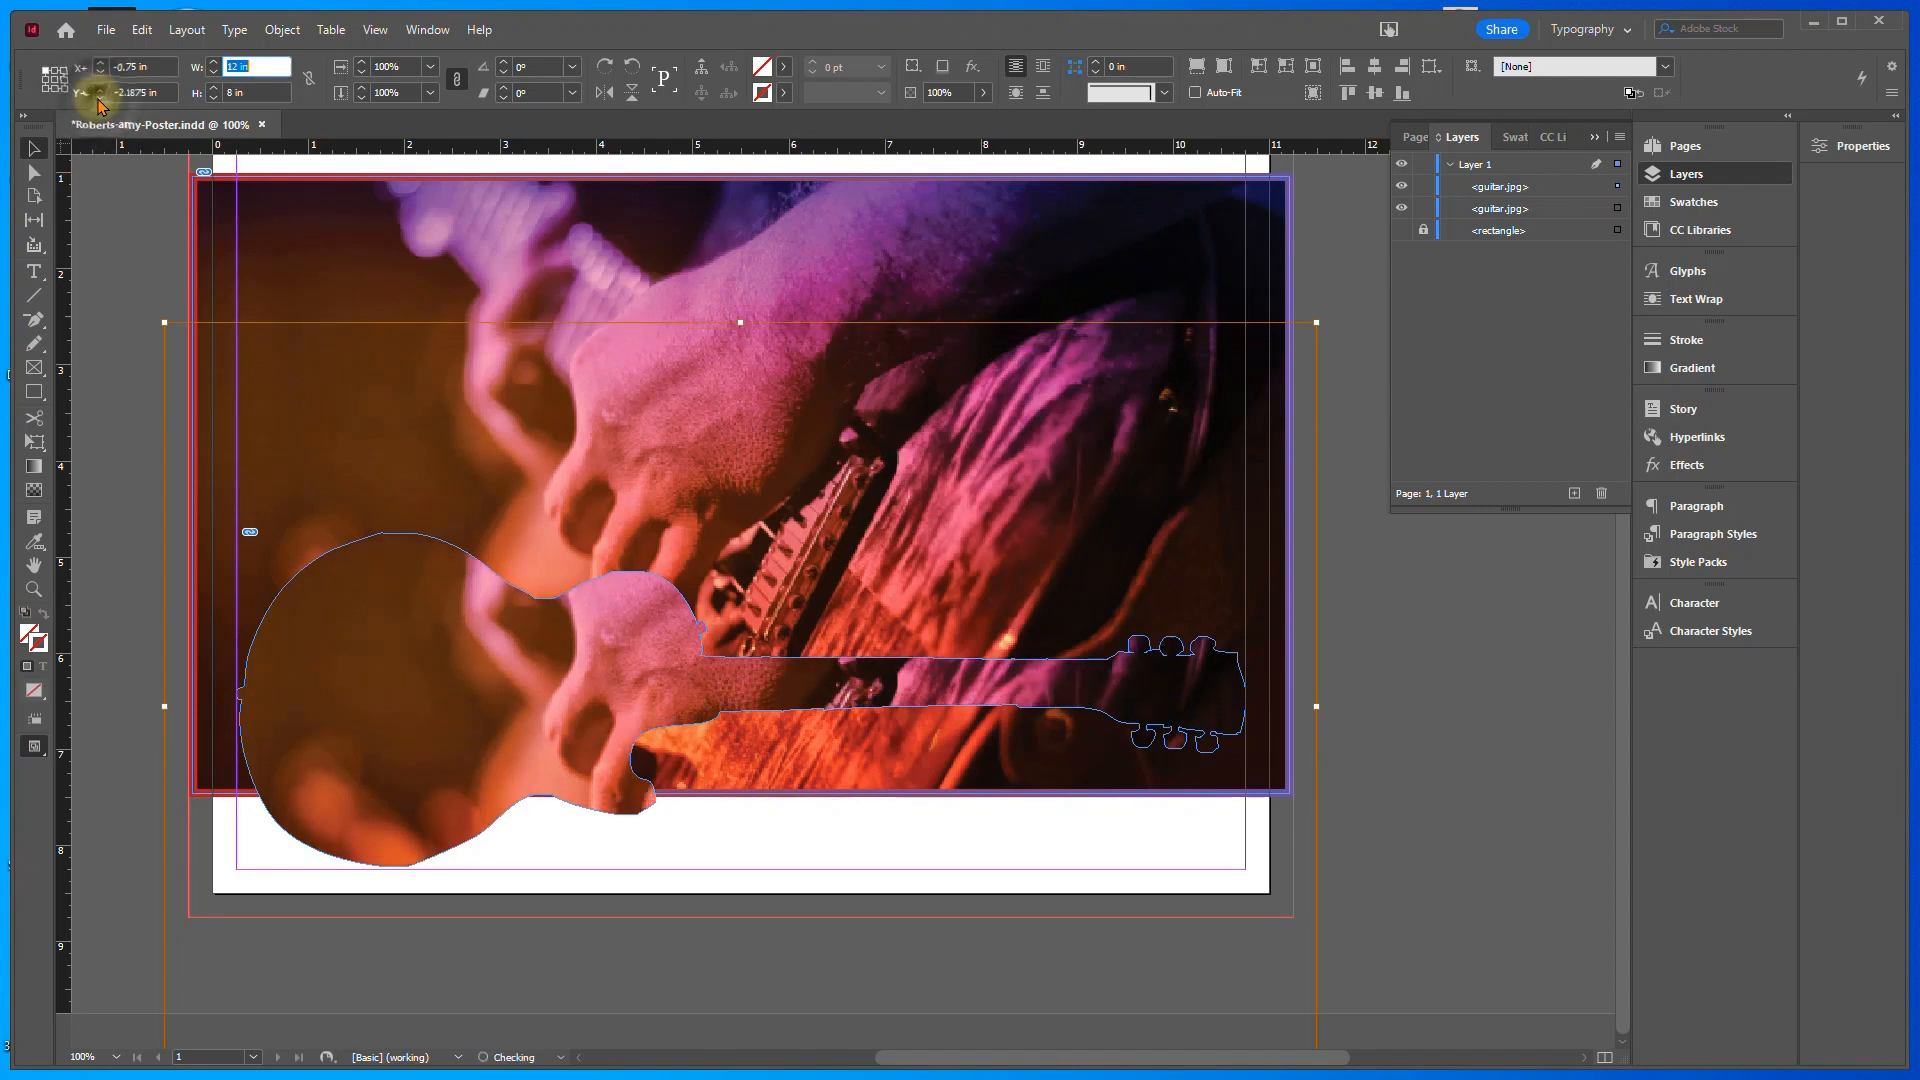
click(99, 97)
click(99, 97)
click(99, 97)
click(99, 97)
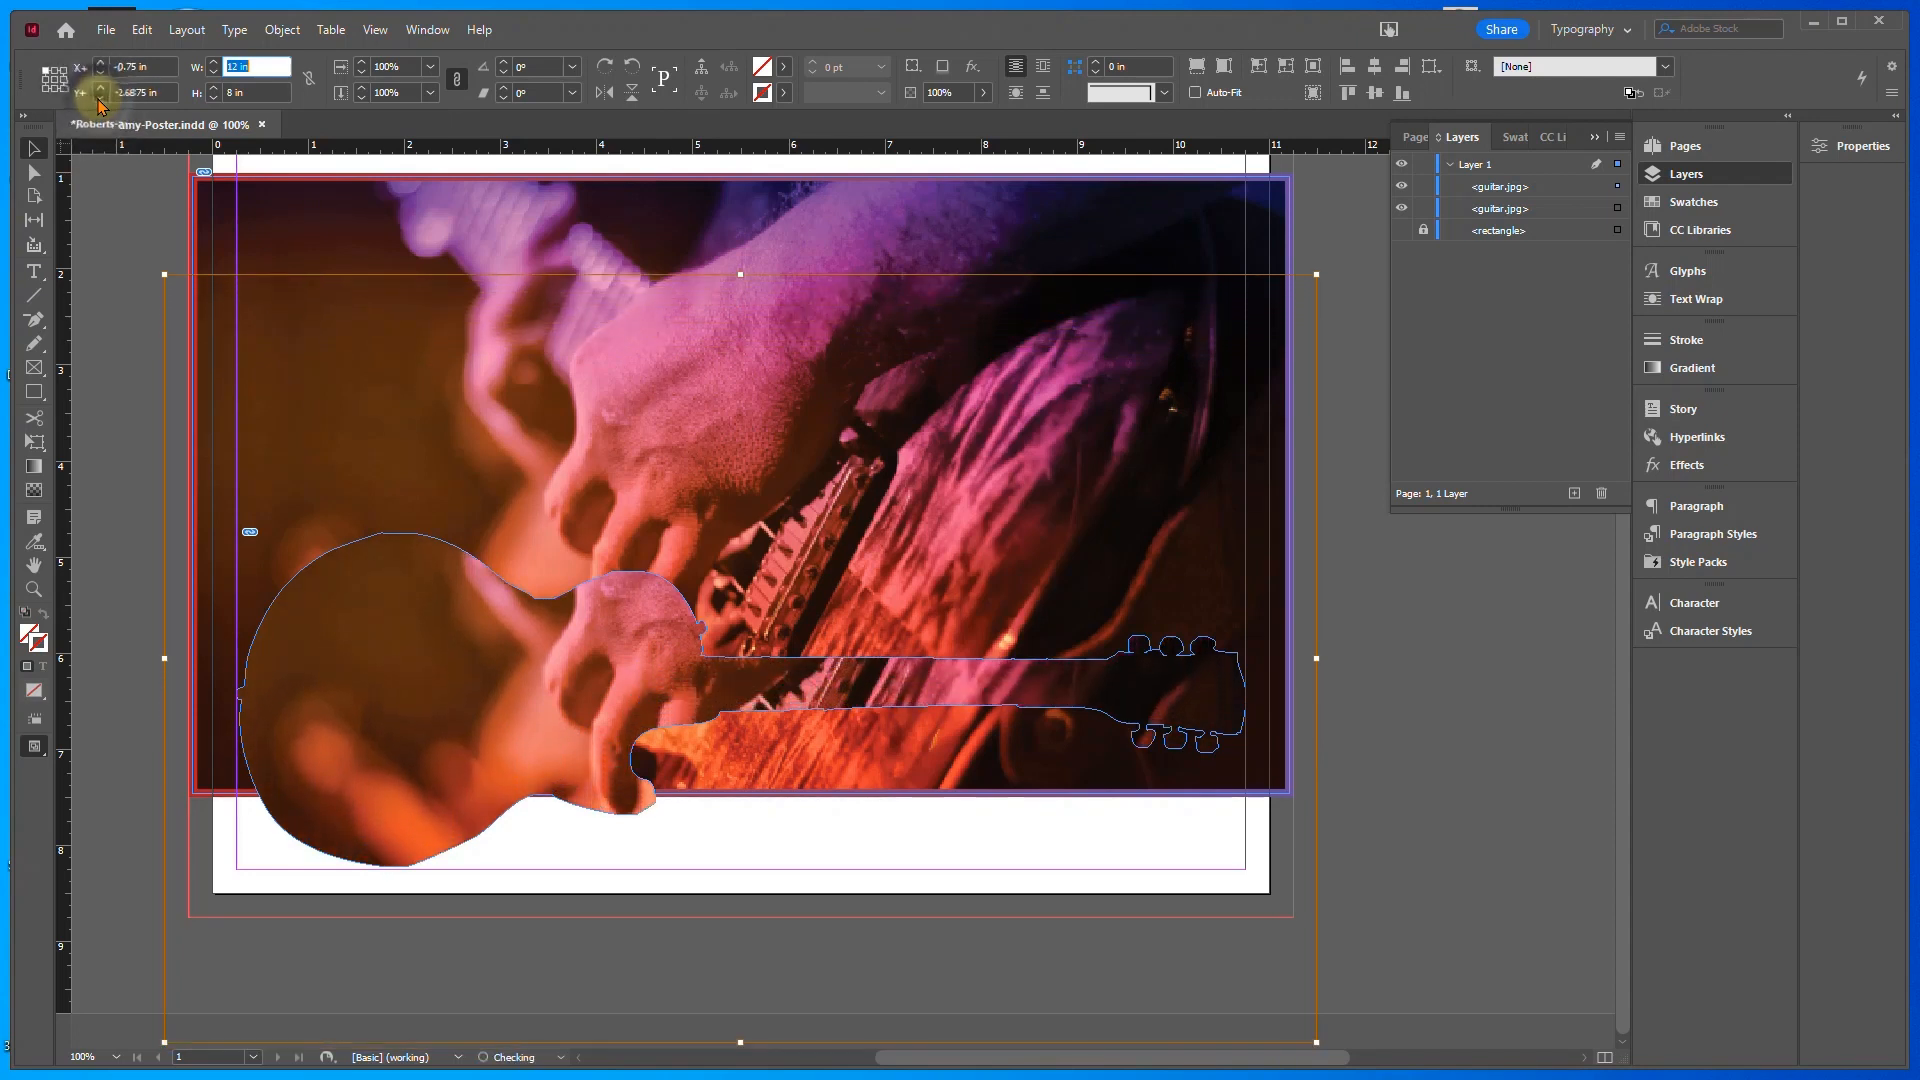
click(99, 97)
click(99, 97)
click(99, 97)
Set the Y offset of the photo inside the guitar-shaped frame to -4.5 in
click(118, 92)
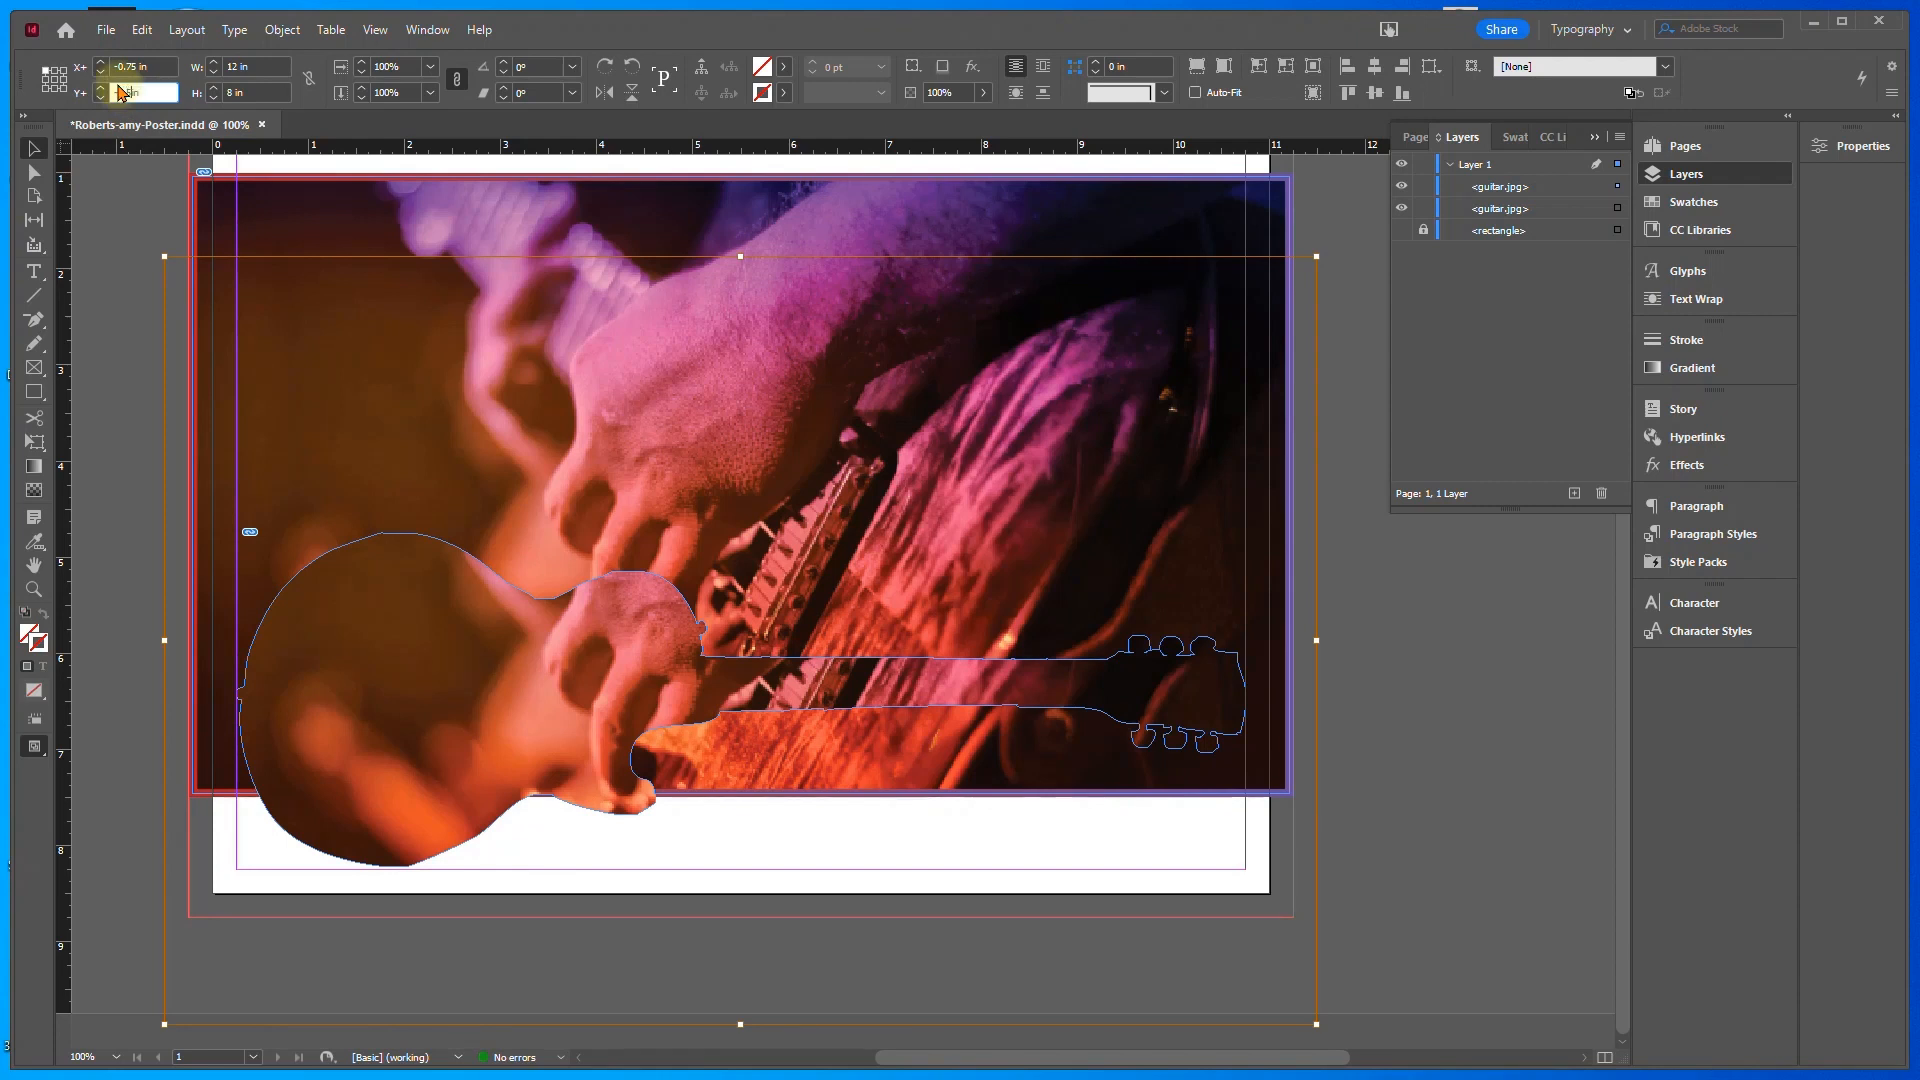
key(Return)
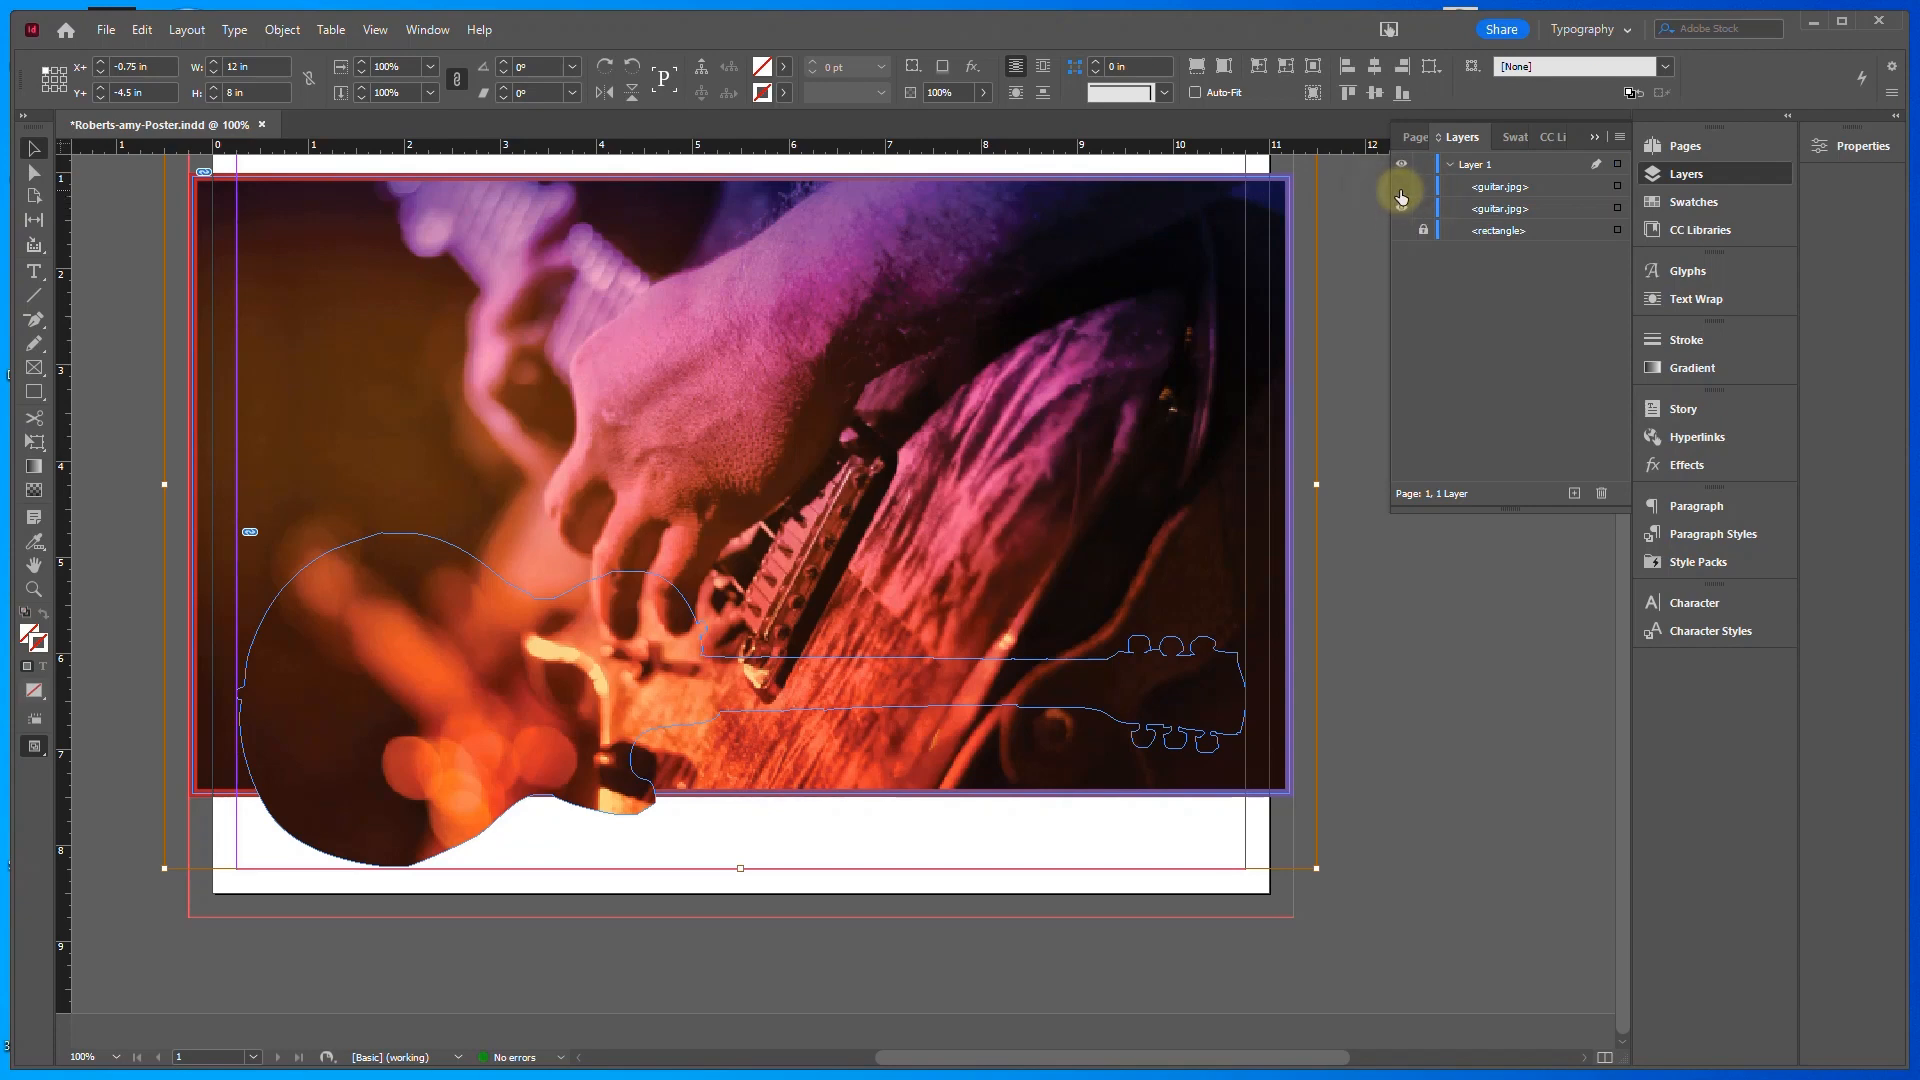
Hide and show the rectangle's photo repeatedly to examine how the picture in the guitar-shaped frame aligns with it
click(1402, 210)
click(1403, 210)
click(1402, 209)
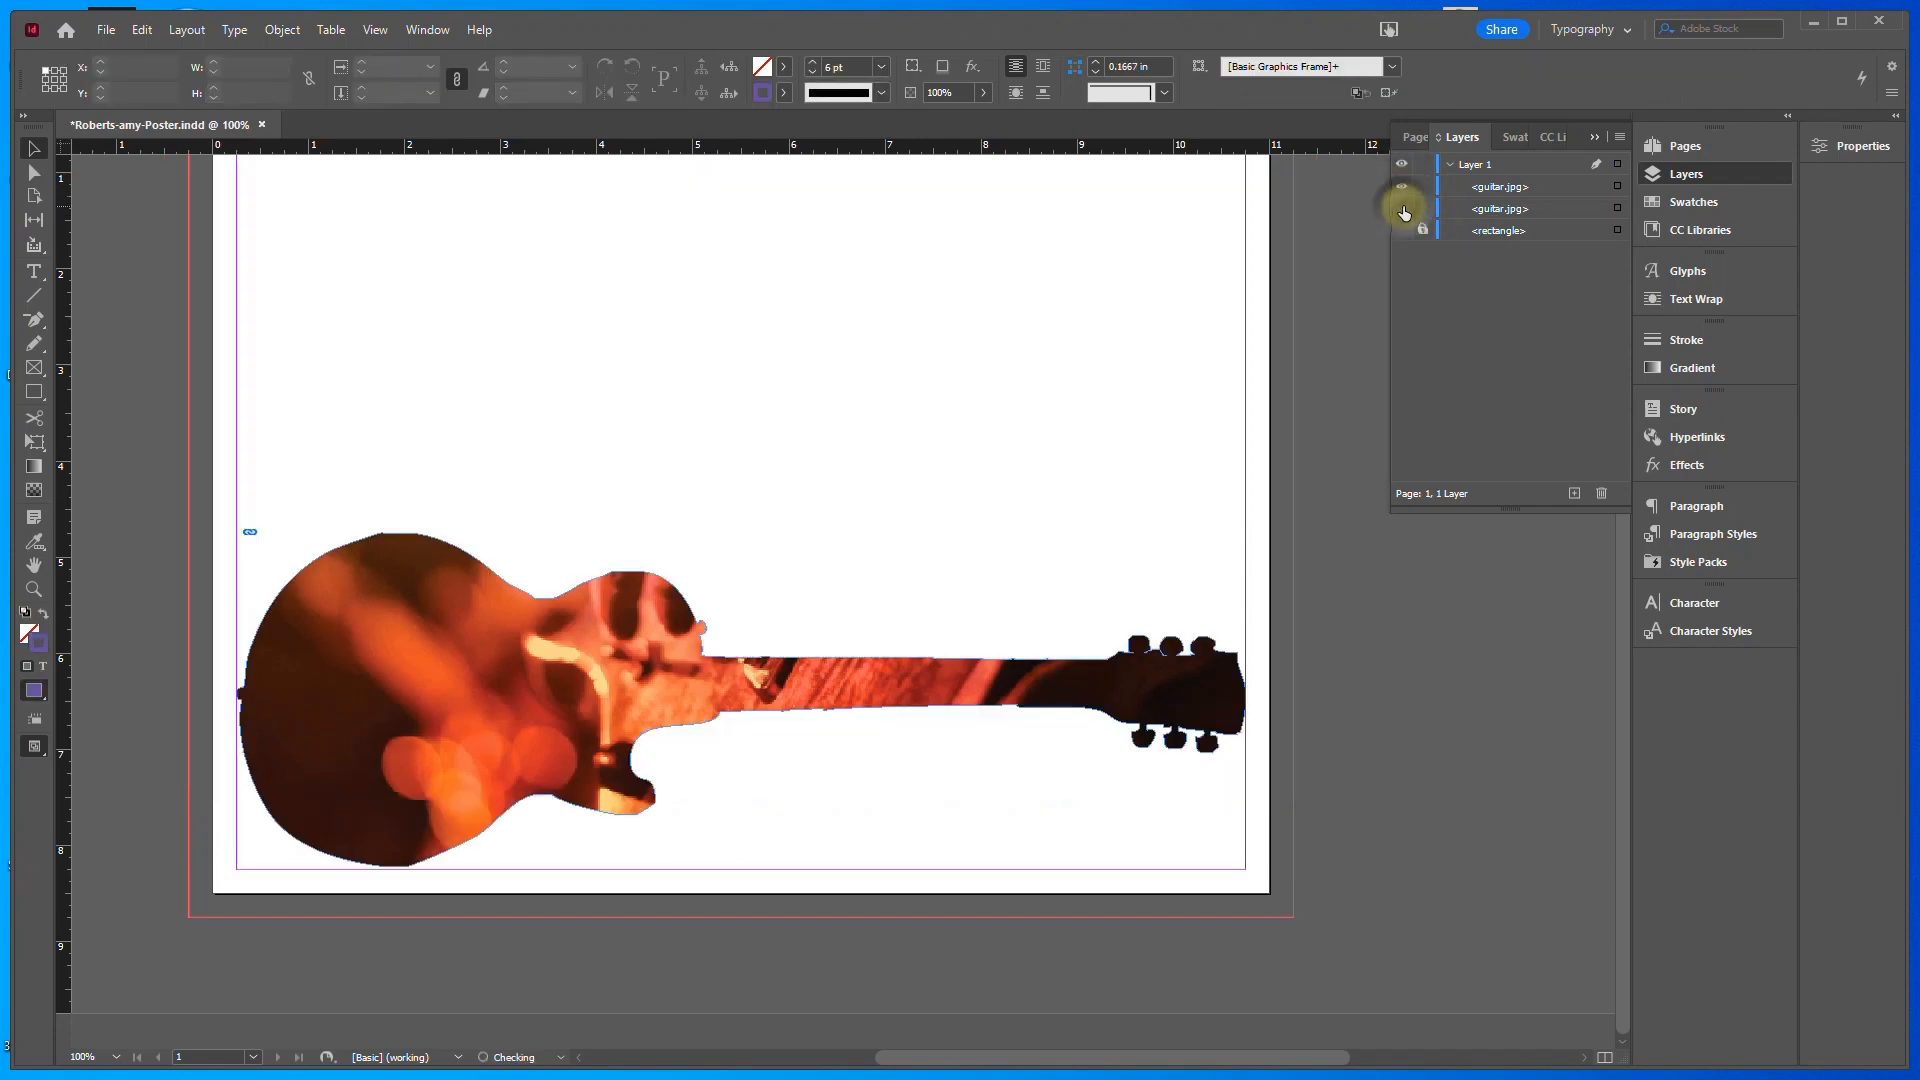
click(1402, 209)
click(1402, 209)
click(1402, 209)
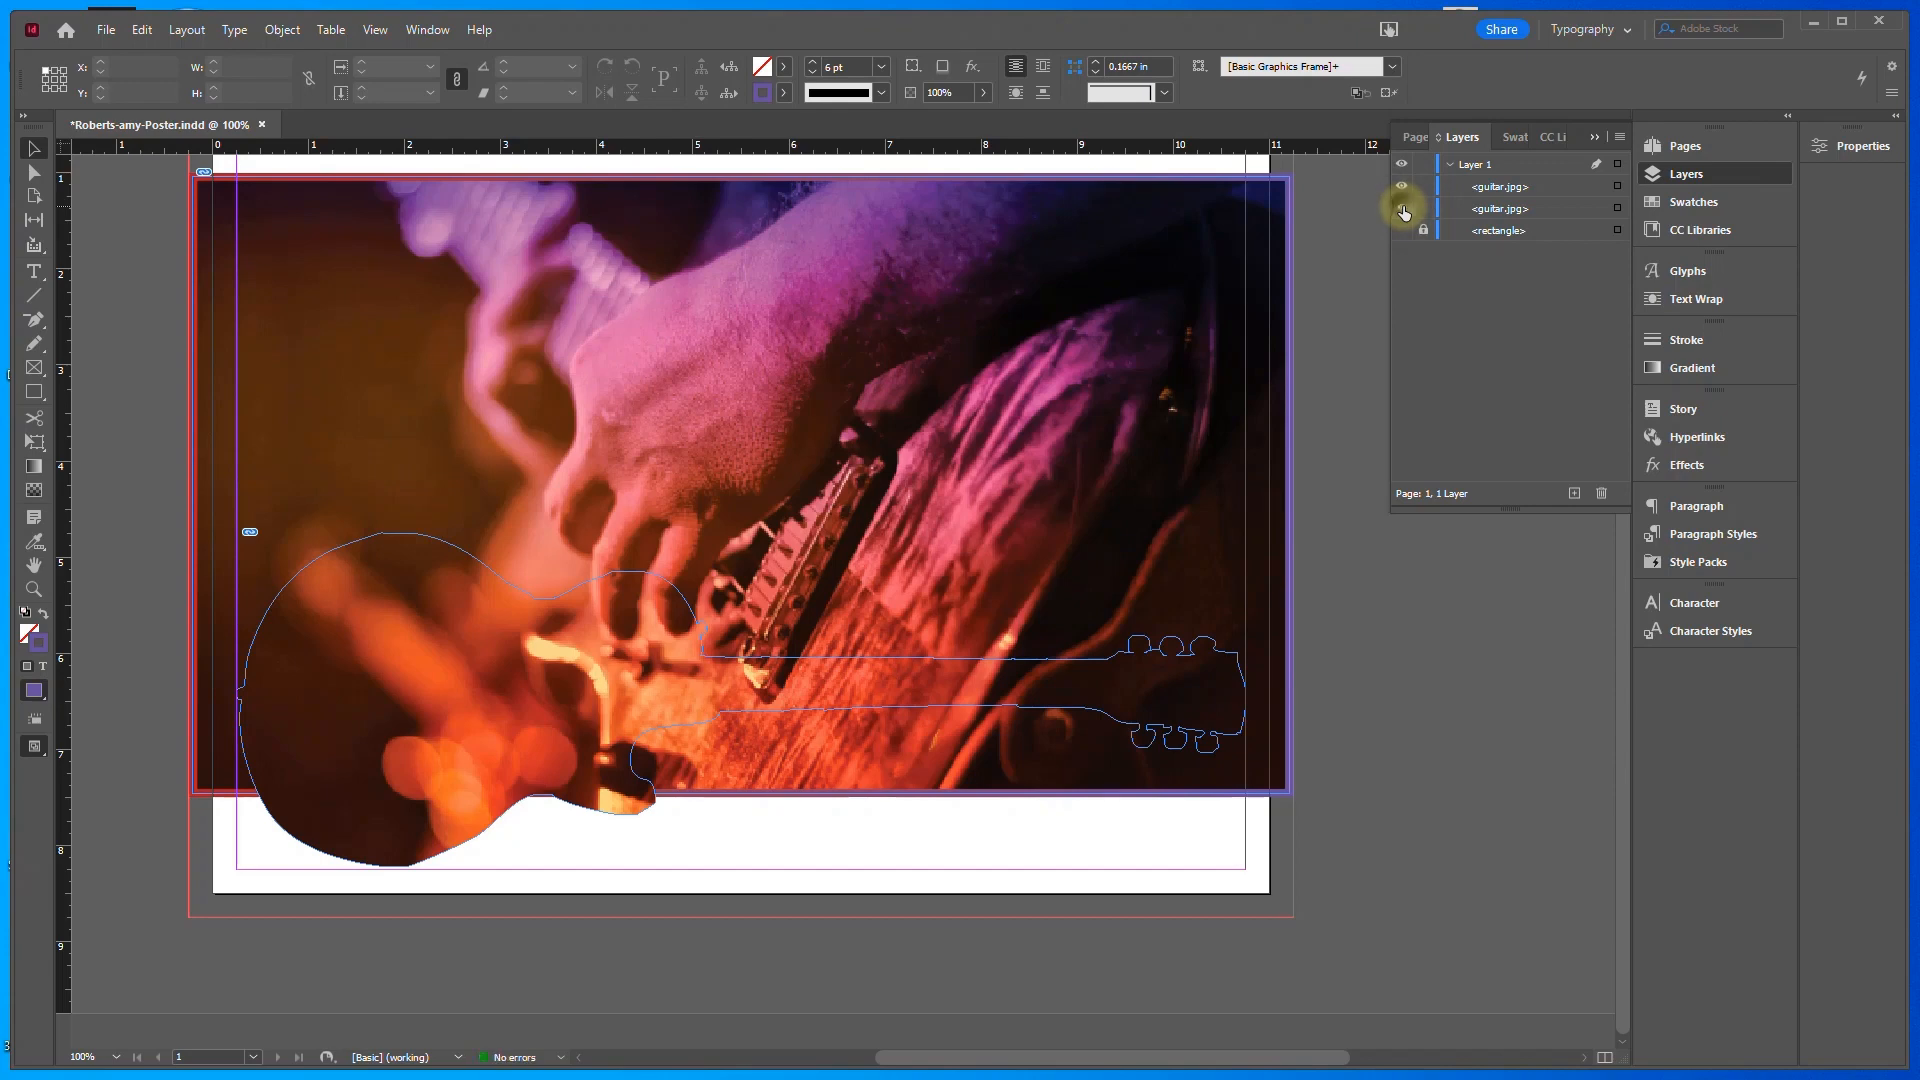
click(1402, 209)
click(1402, 209)
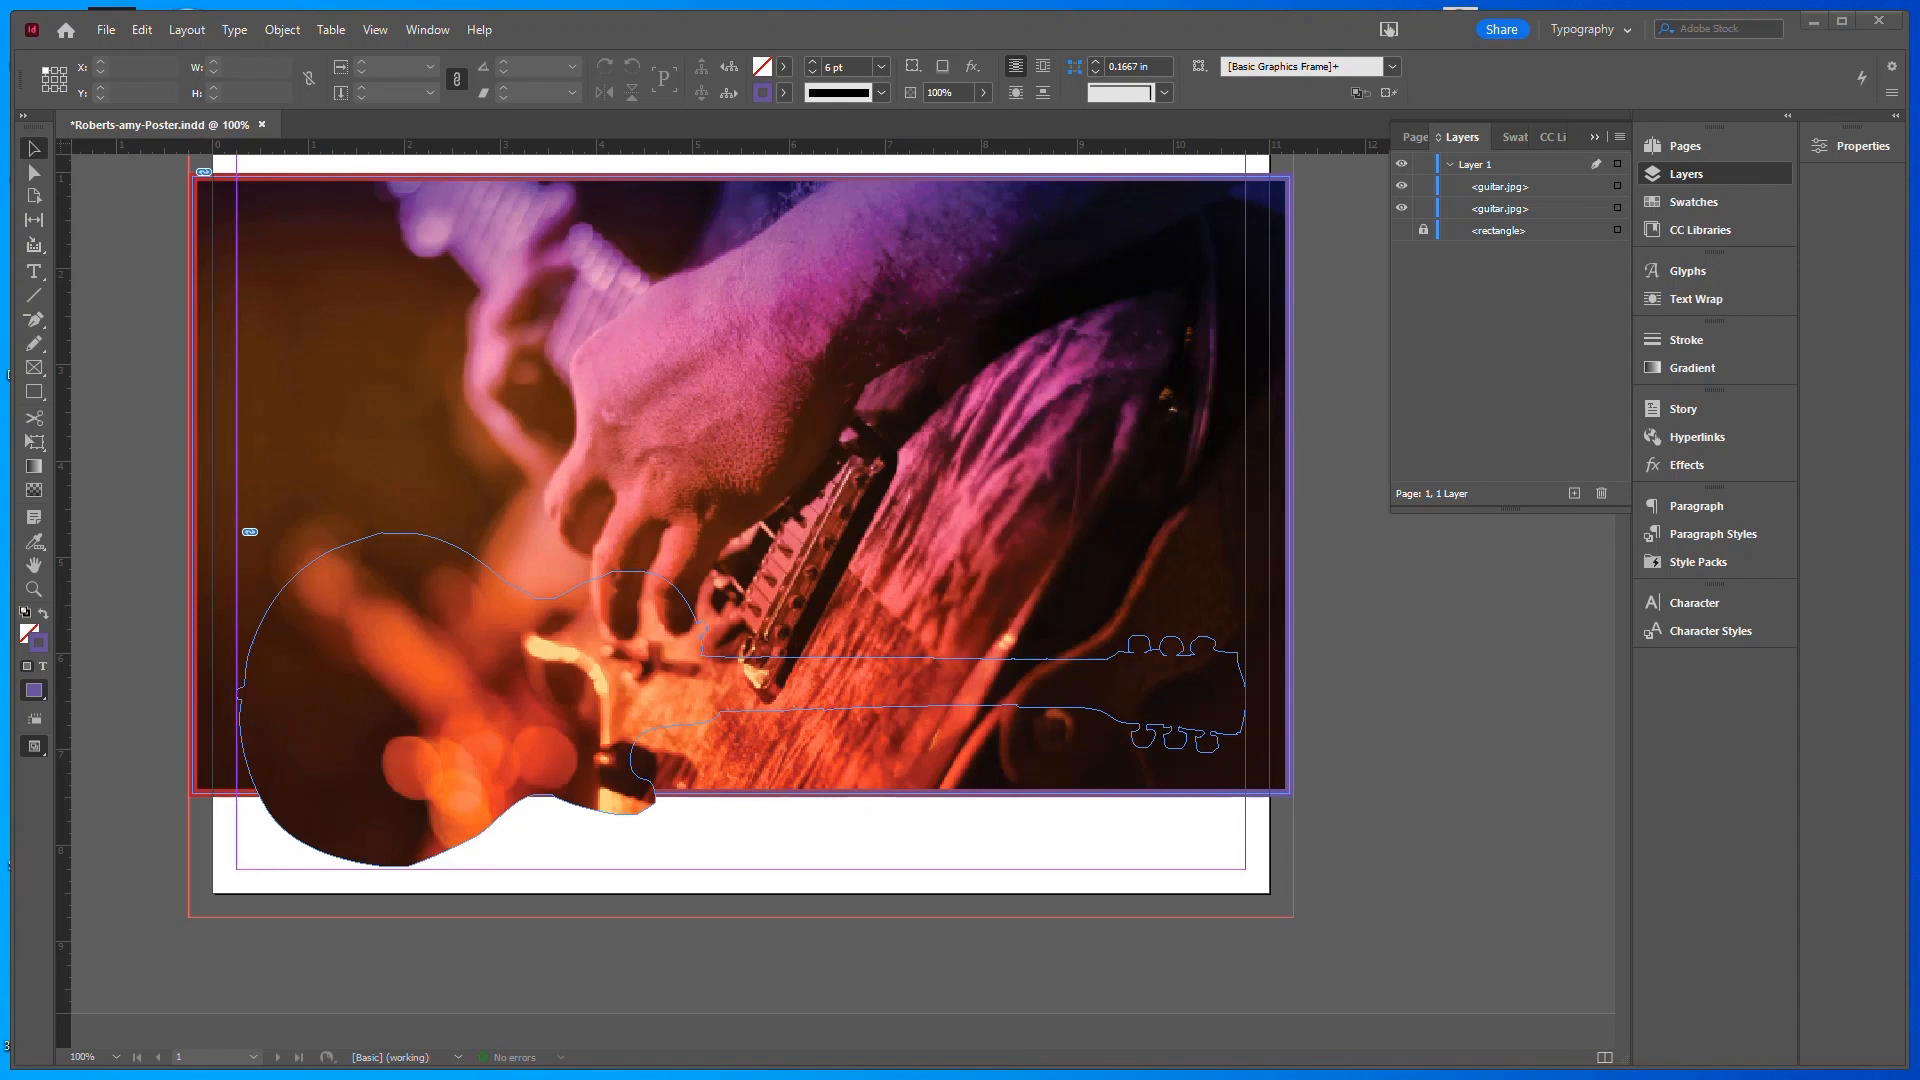
click(117, 321)
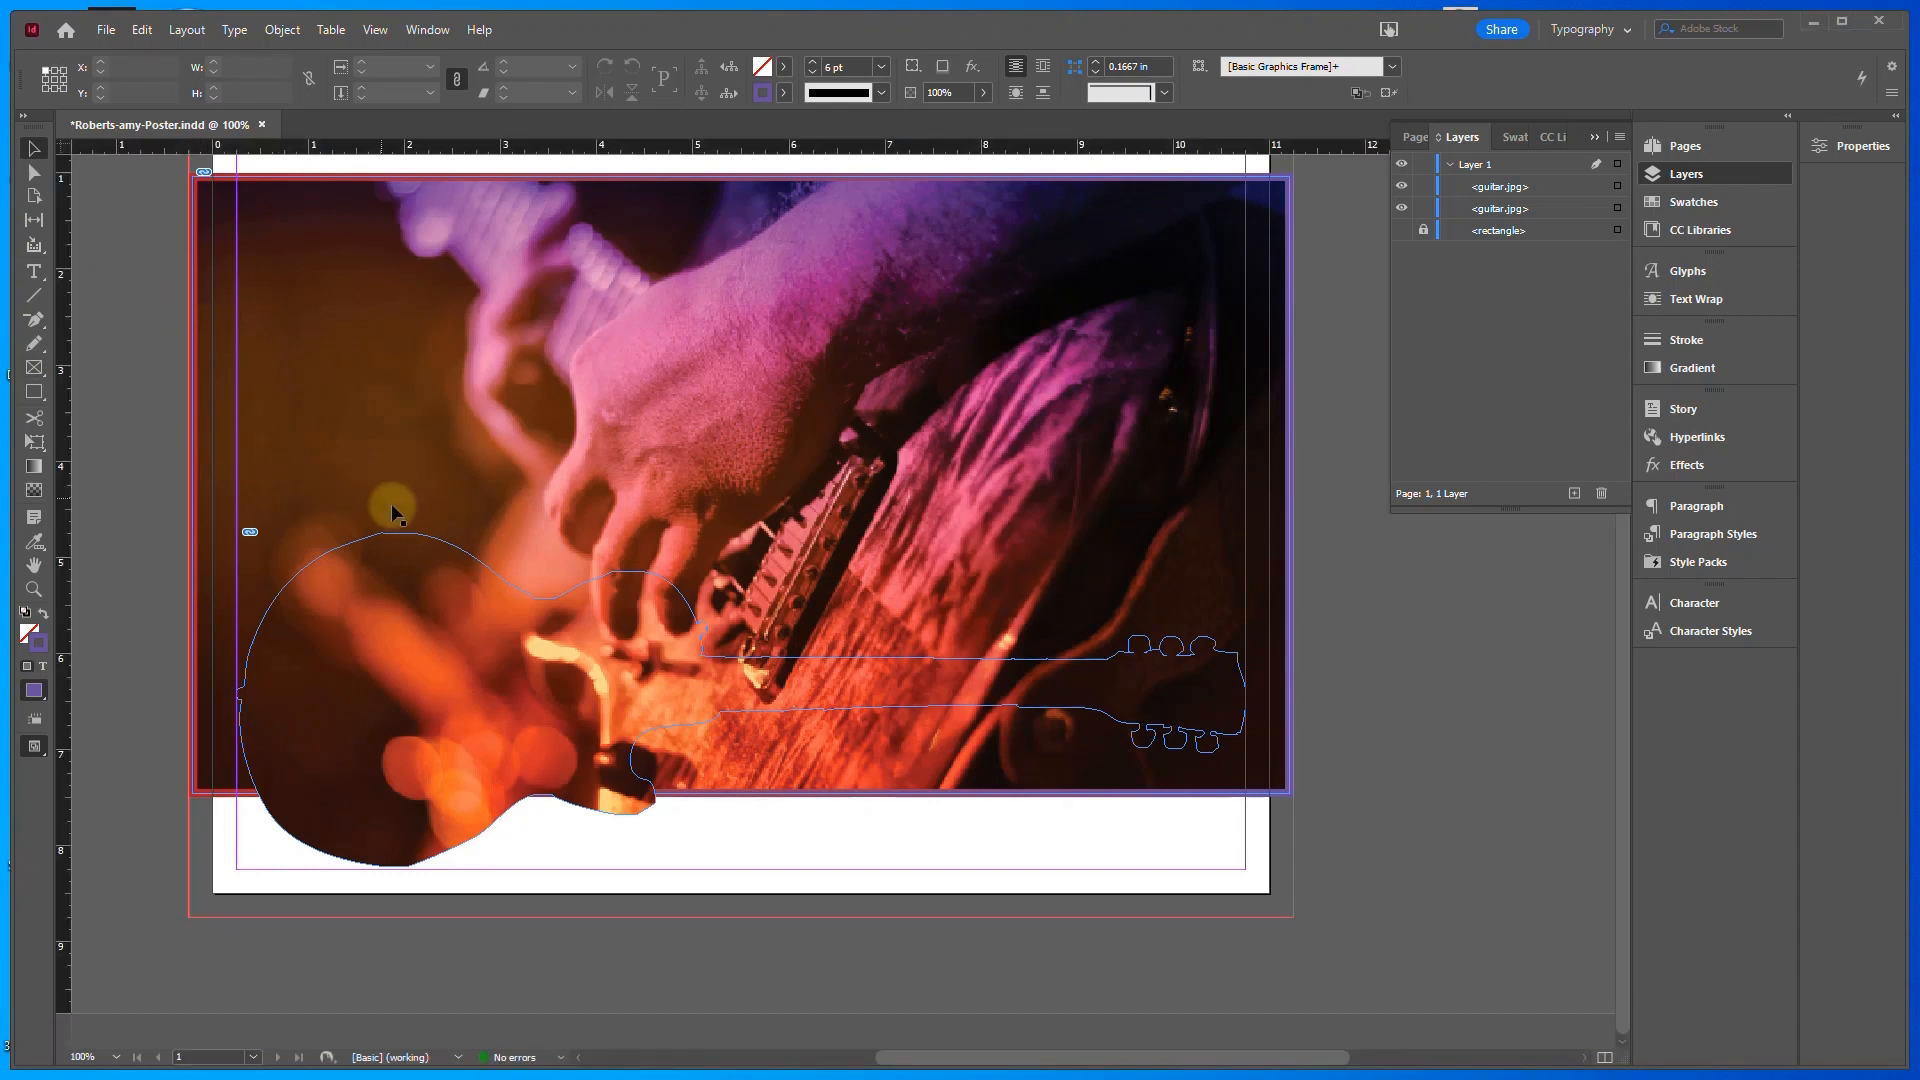
Add a Drop Shadow effect to the guitar-shaped frame, with the preview turned on
click(410, 532)
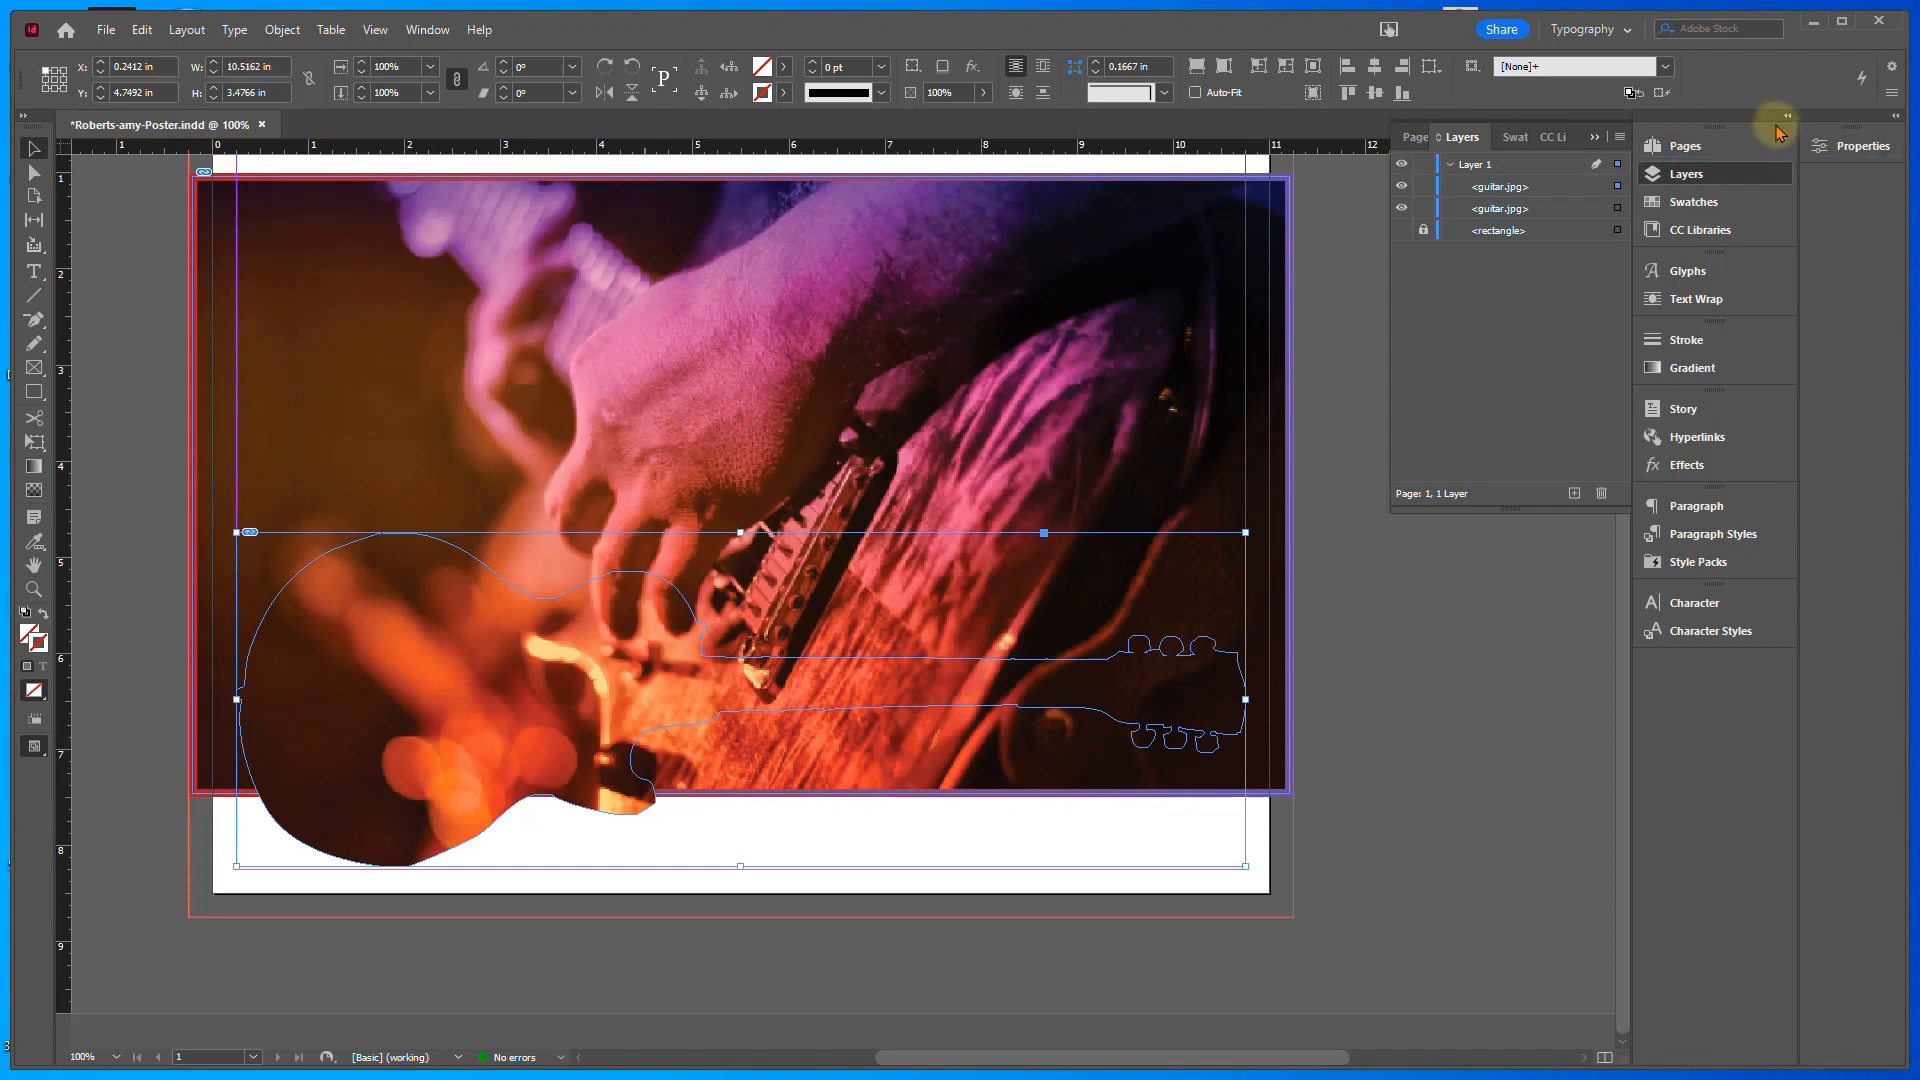
click(1849, 147)
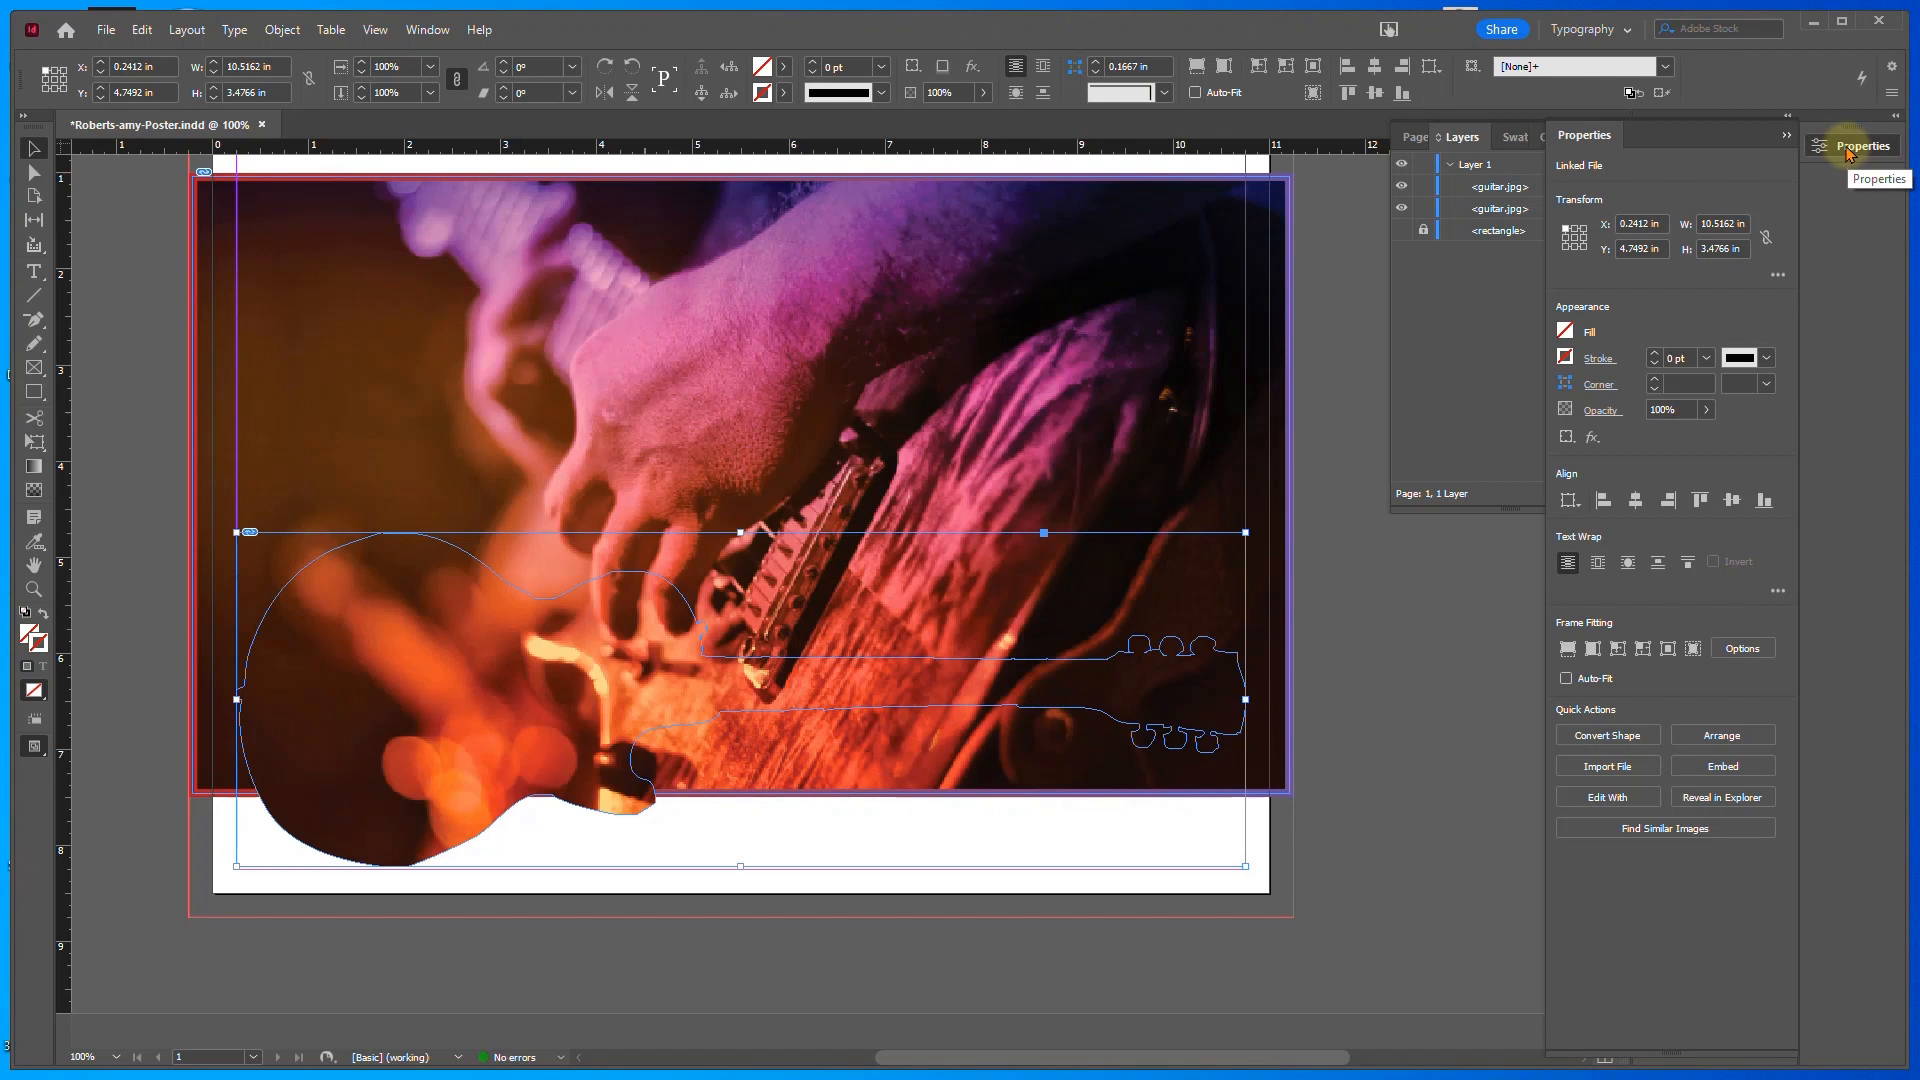
click(1592, 440)
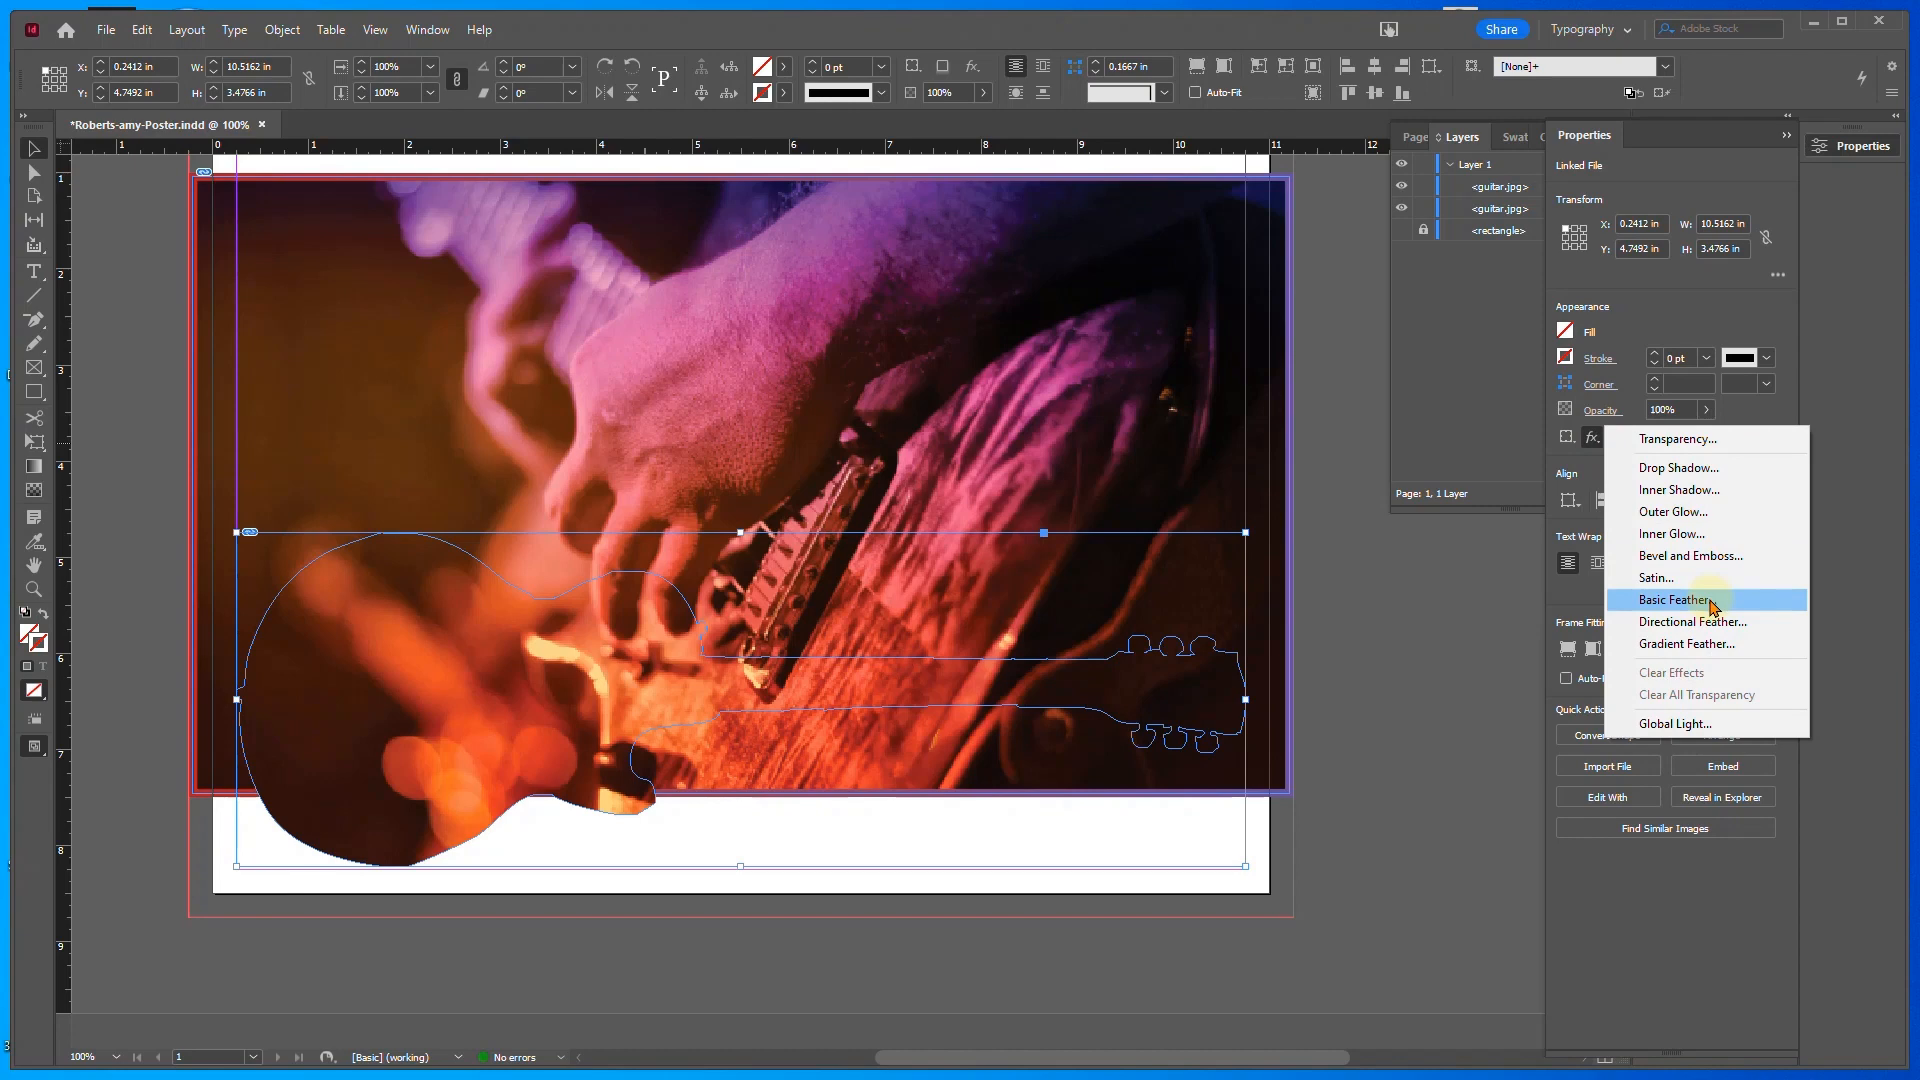
click(1681, 477)
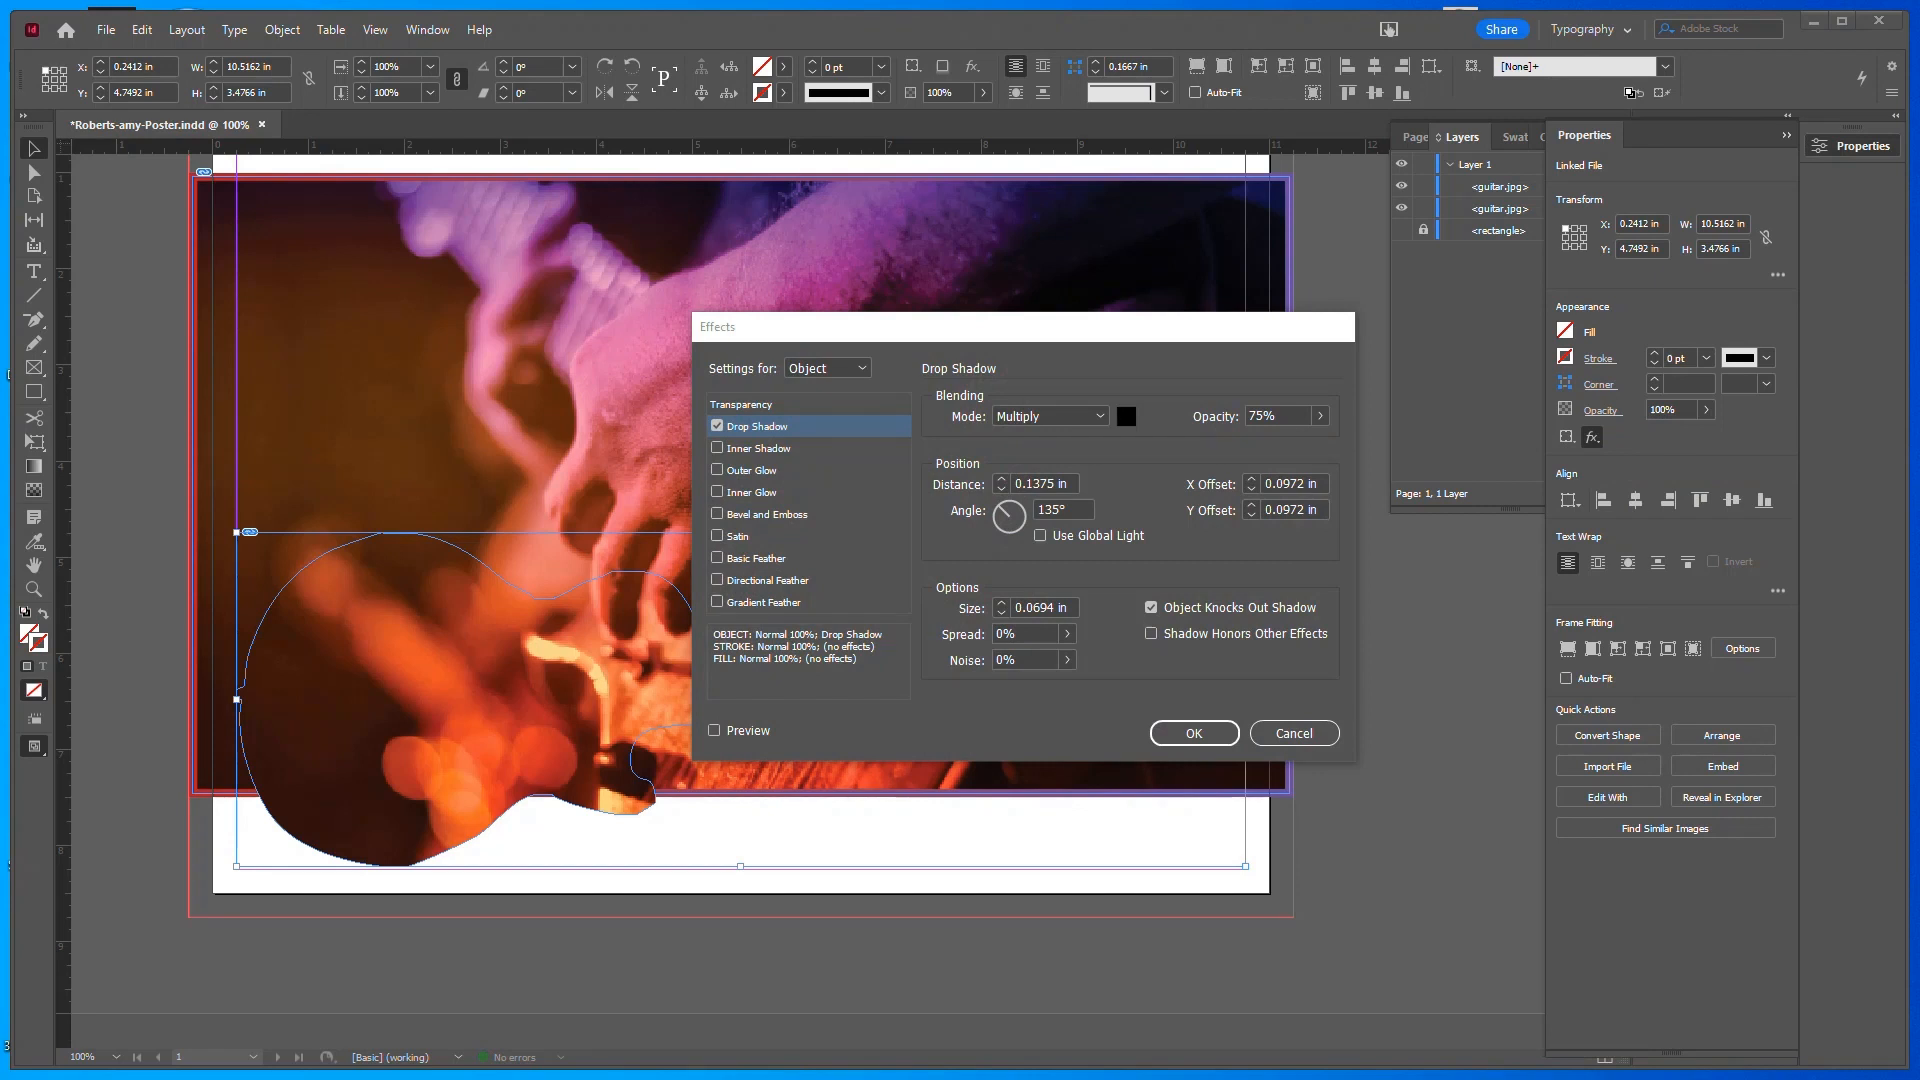
click(715, 731)
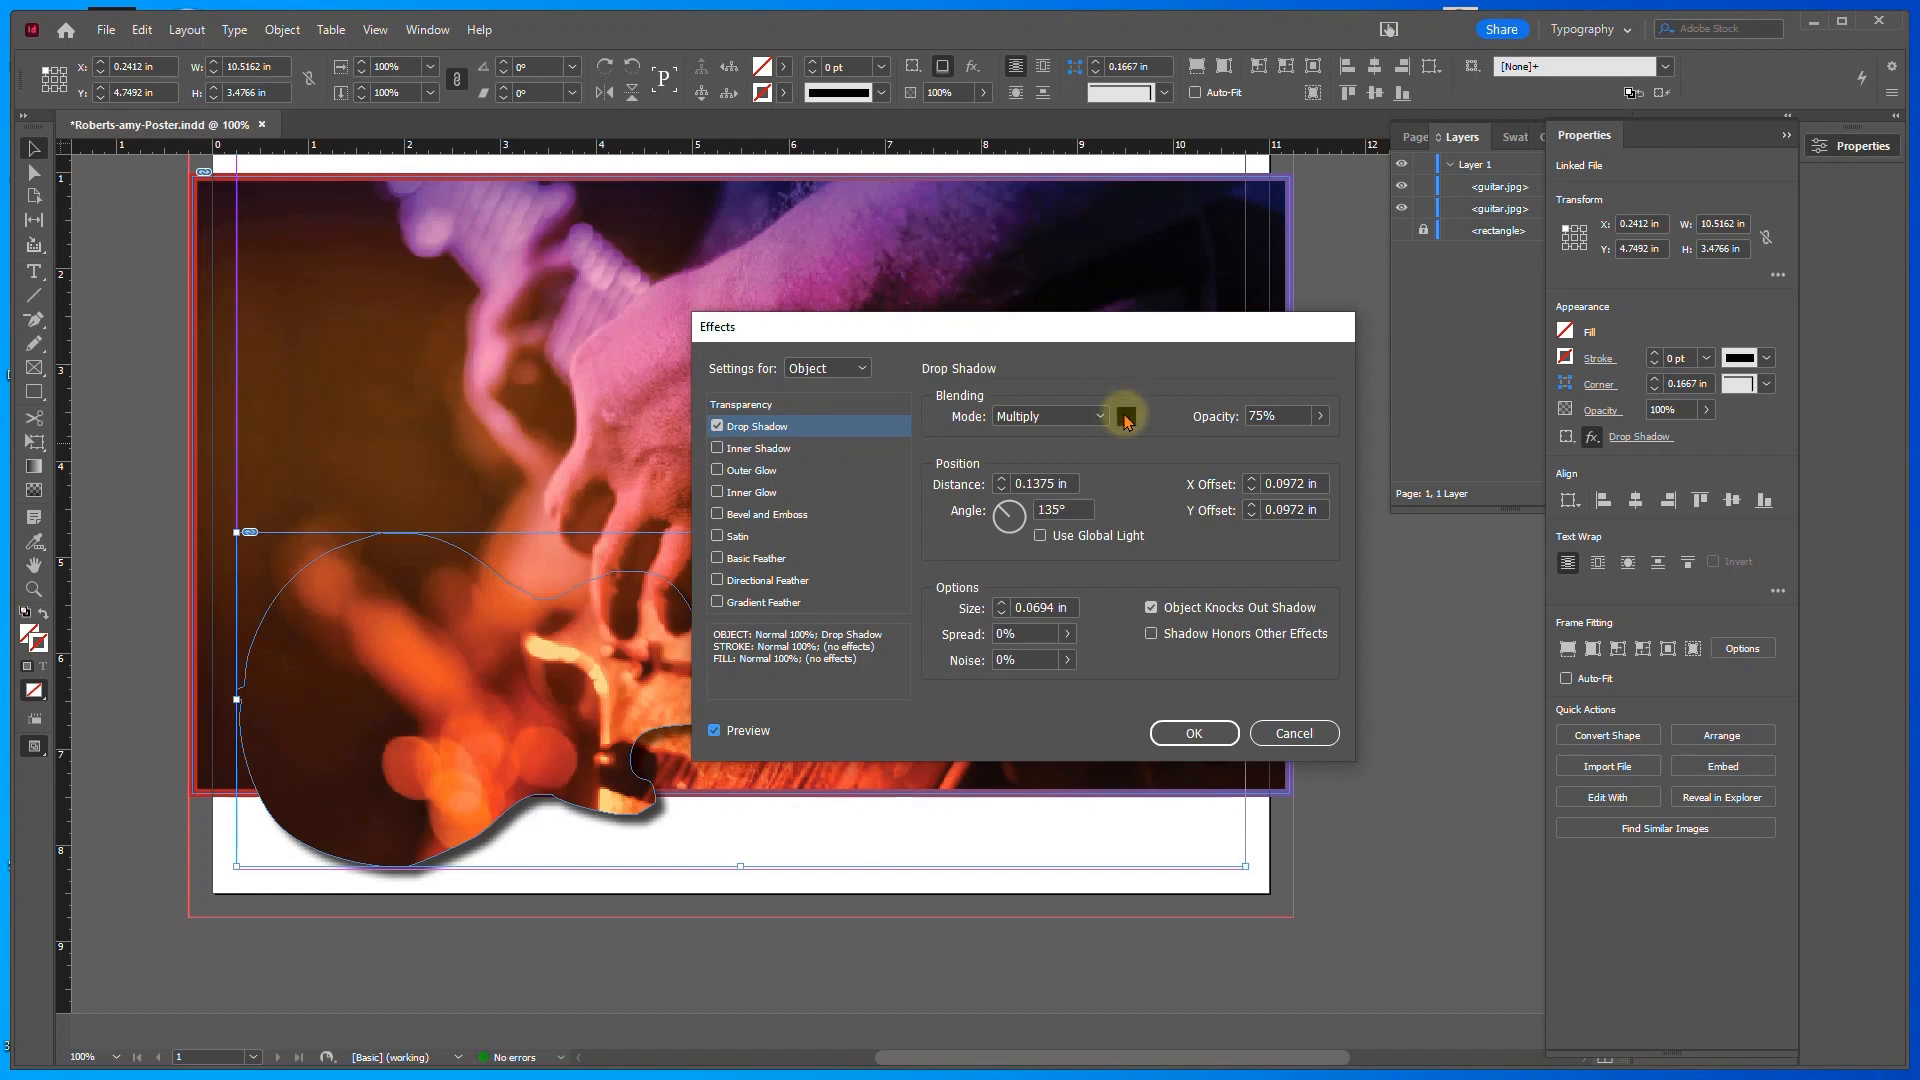
Change the drop shadow's colour to the purple C=70 M=80 Y=0 K=0 swatch, apply the effect and deselect everything
click(1126, 418)
click(1106, 520)
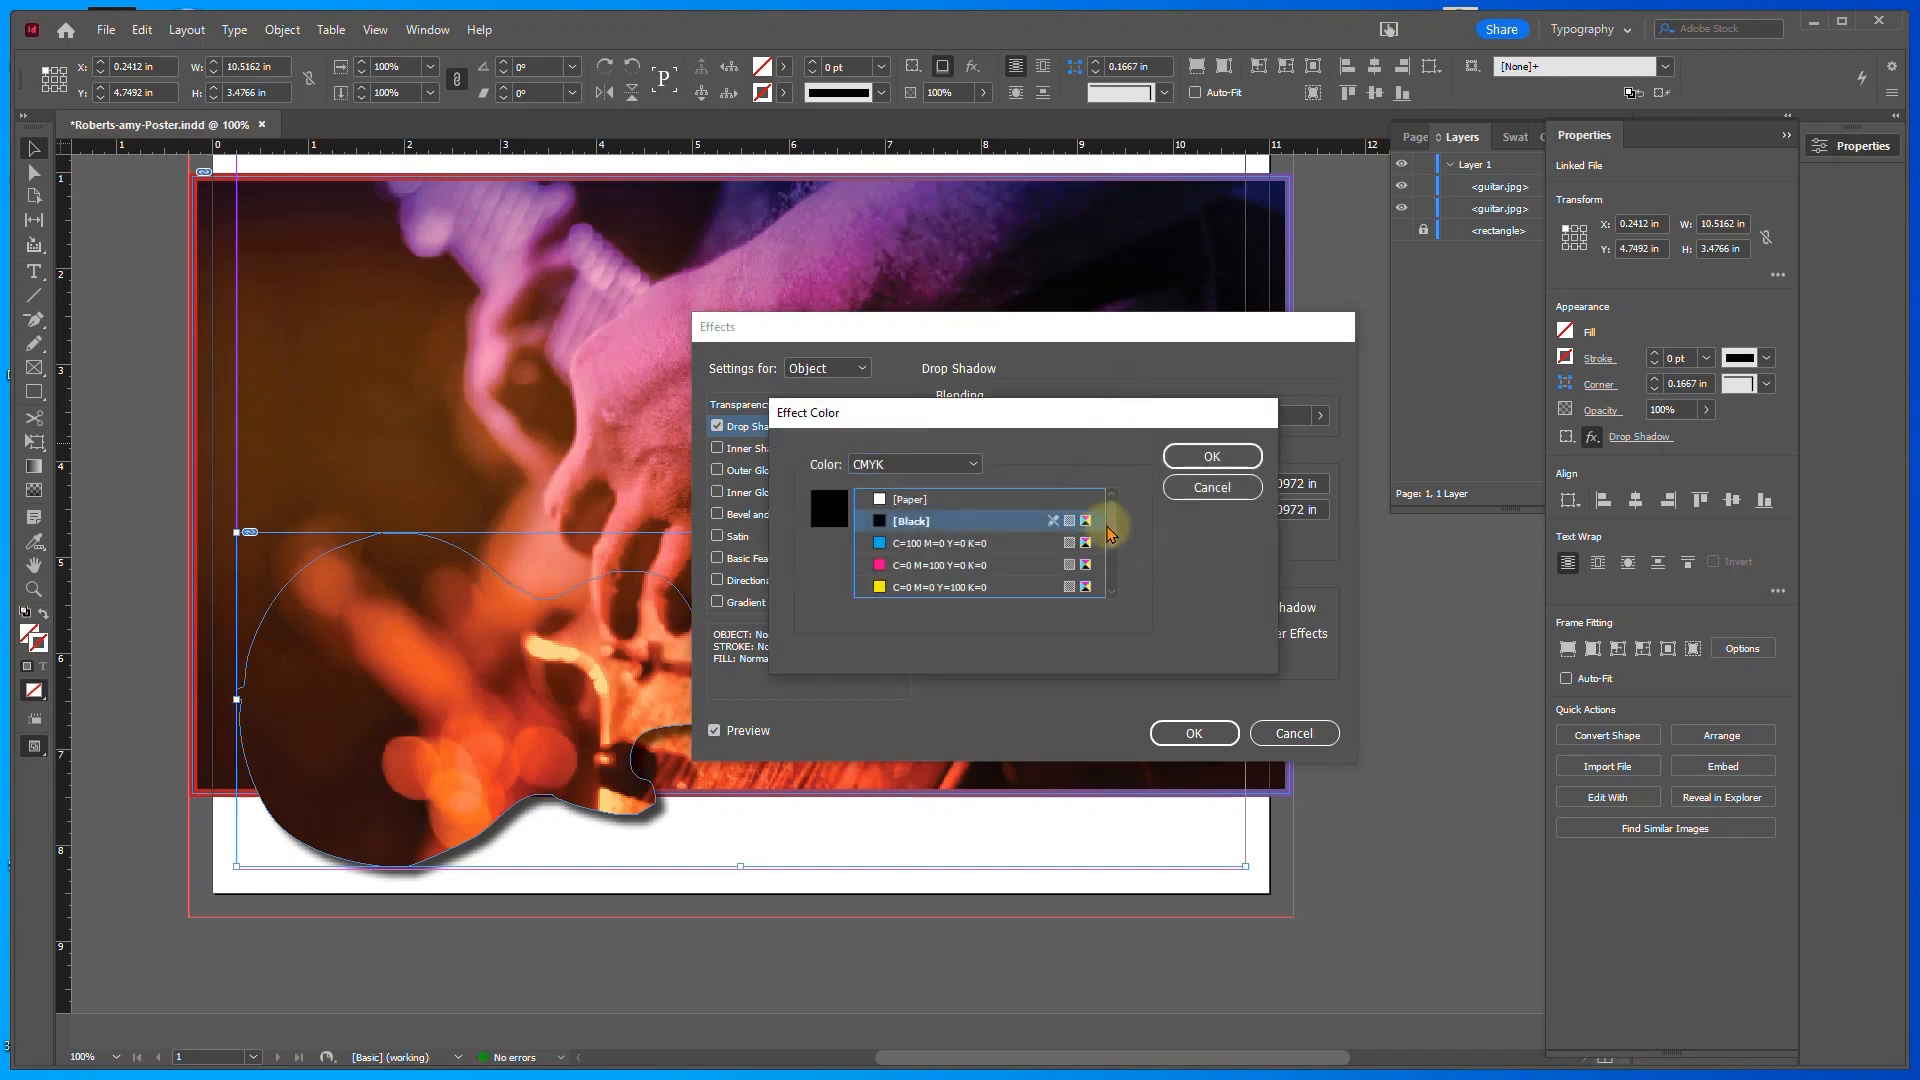
drag(1110, 510, 1110, 561)
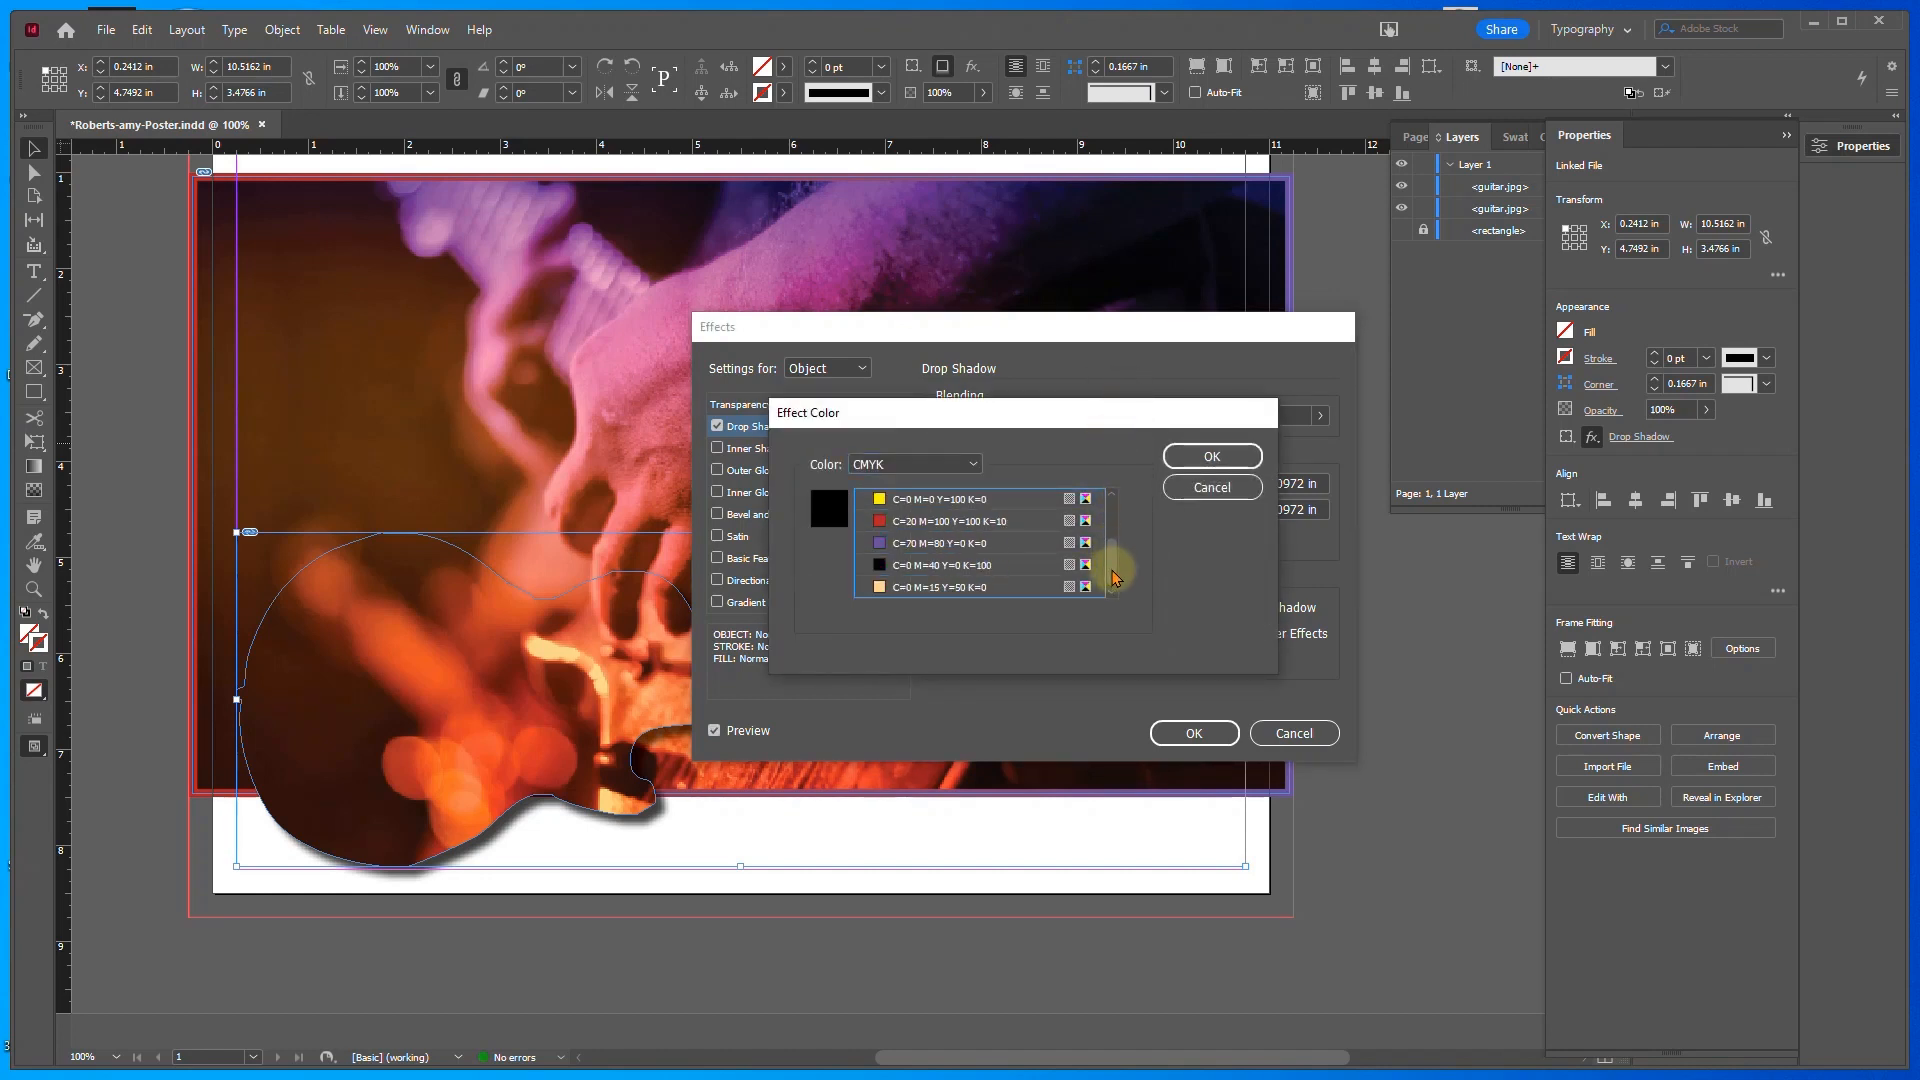
click(955, 552)
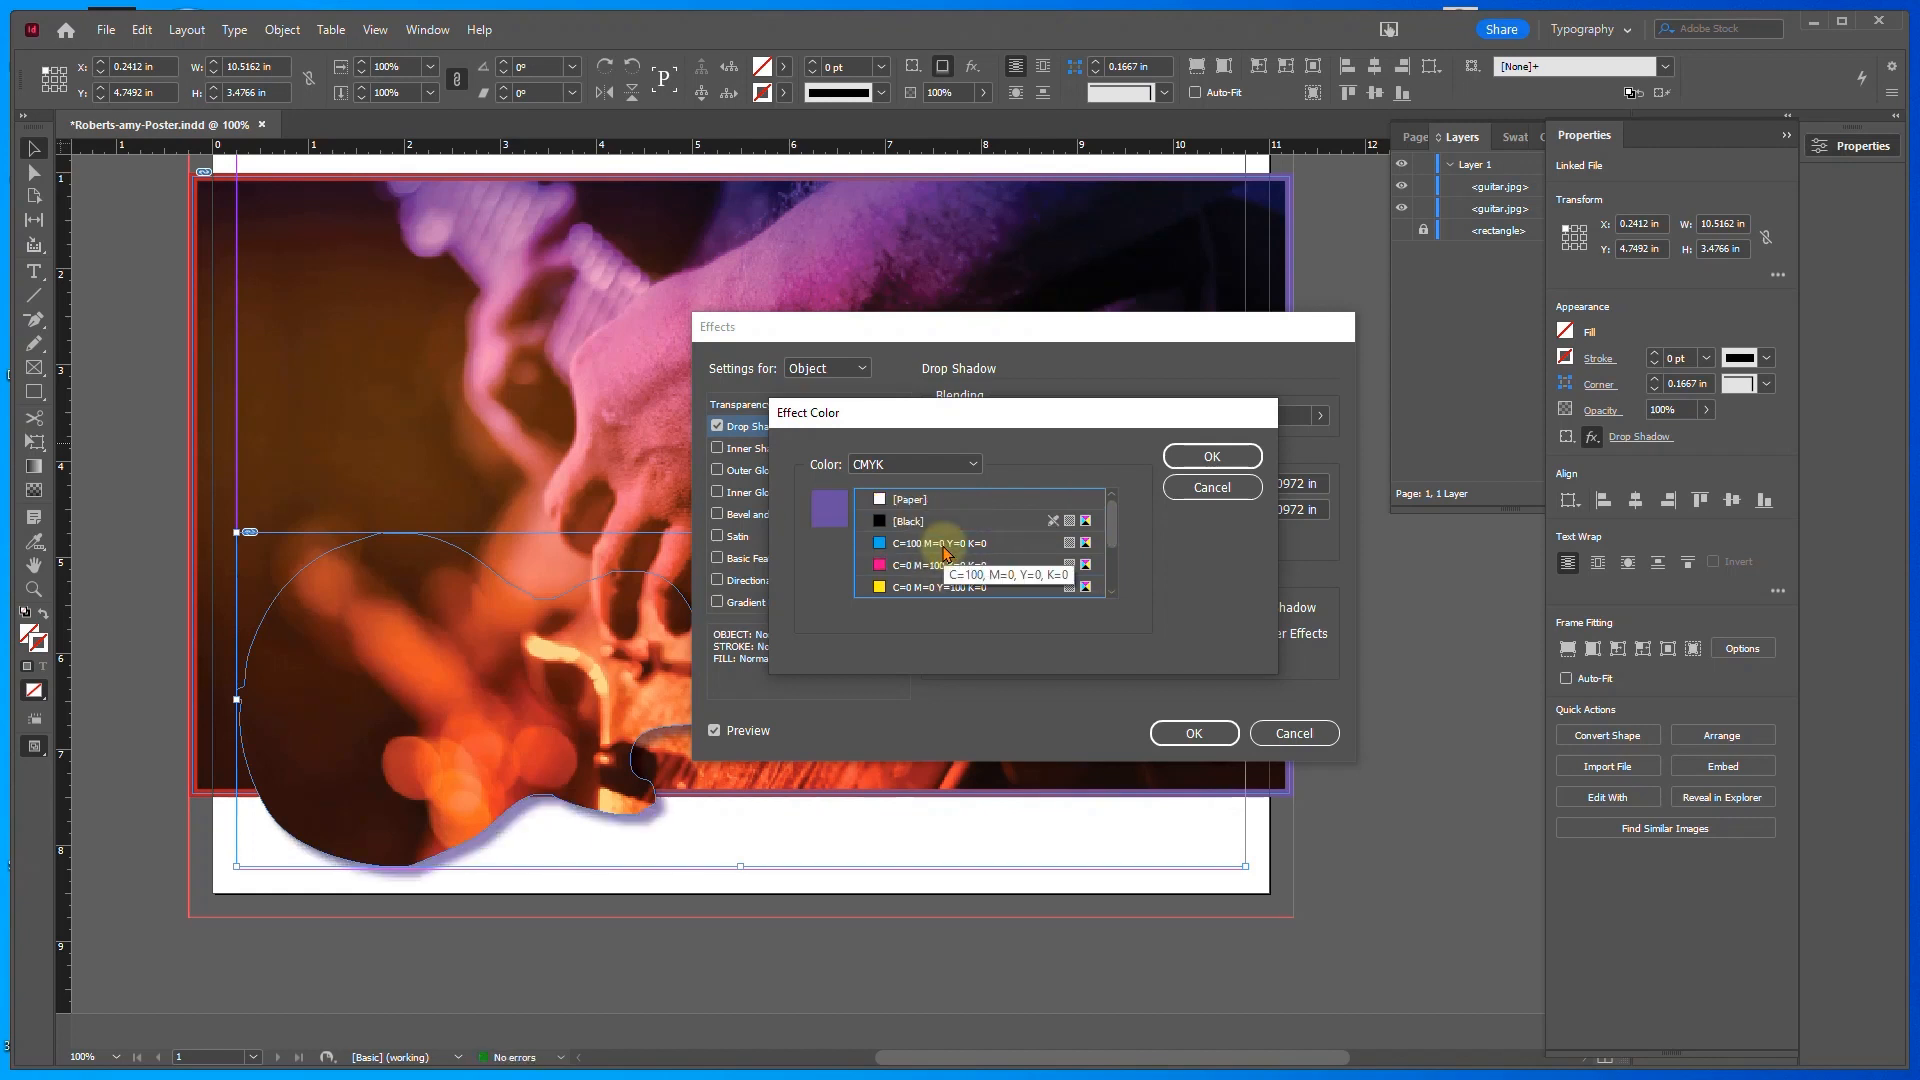
click(1213, 452)
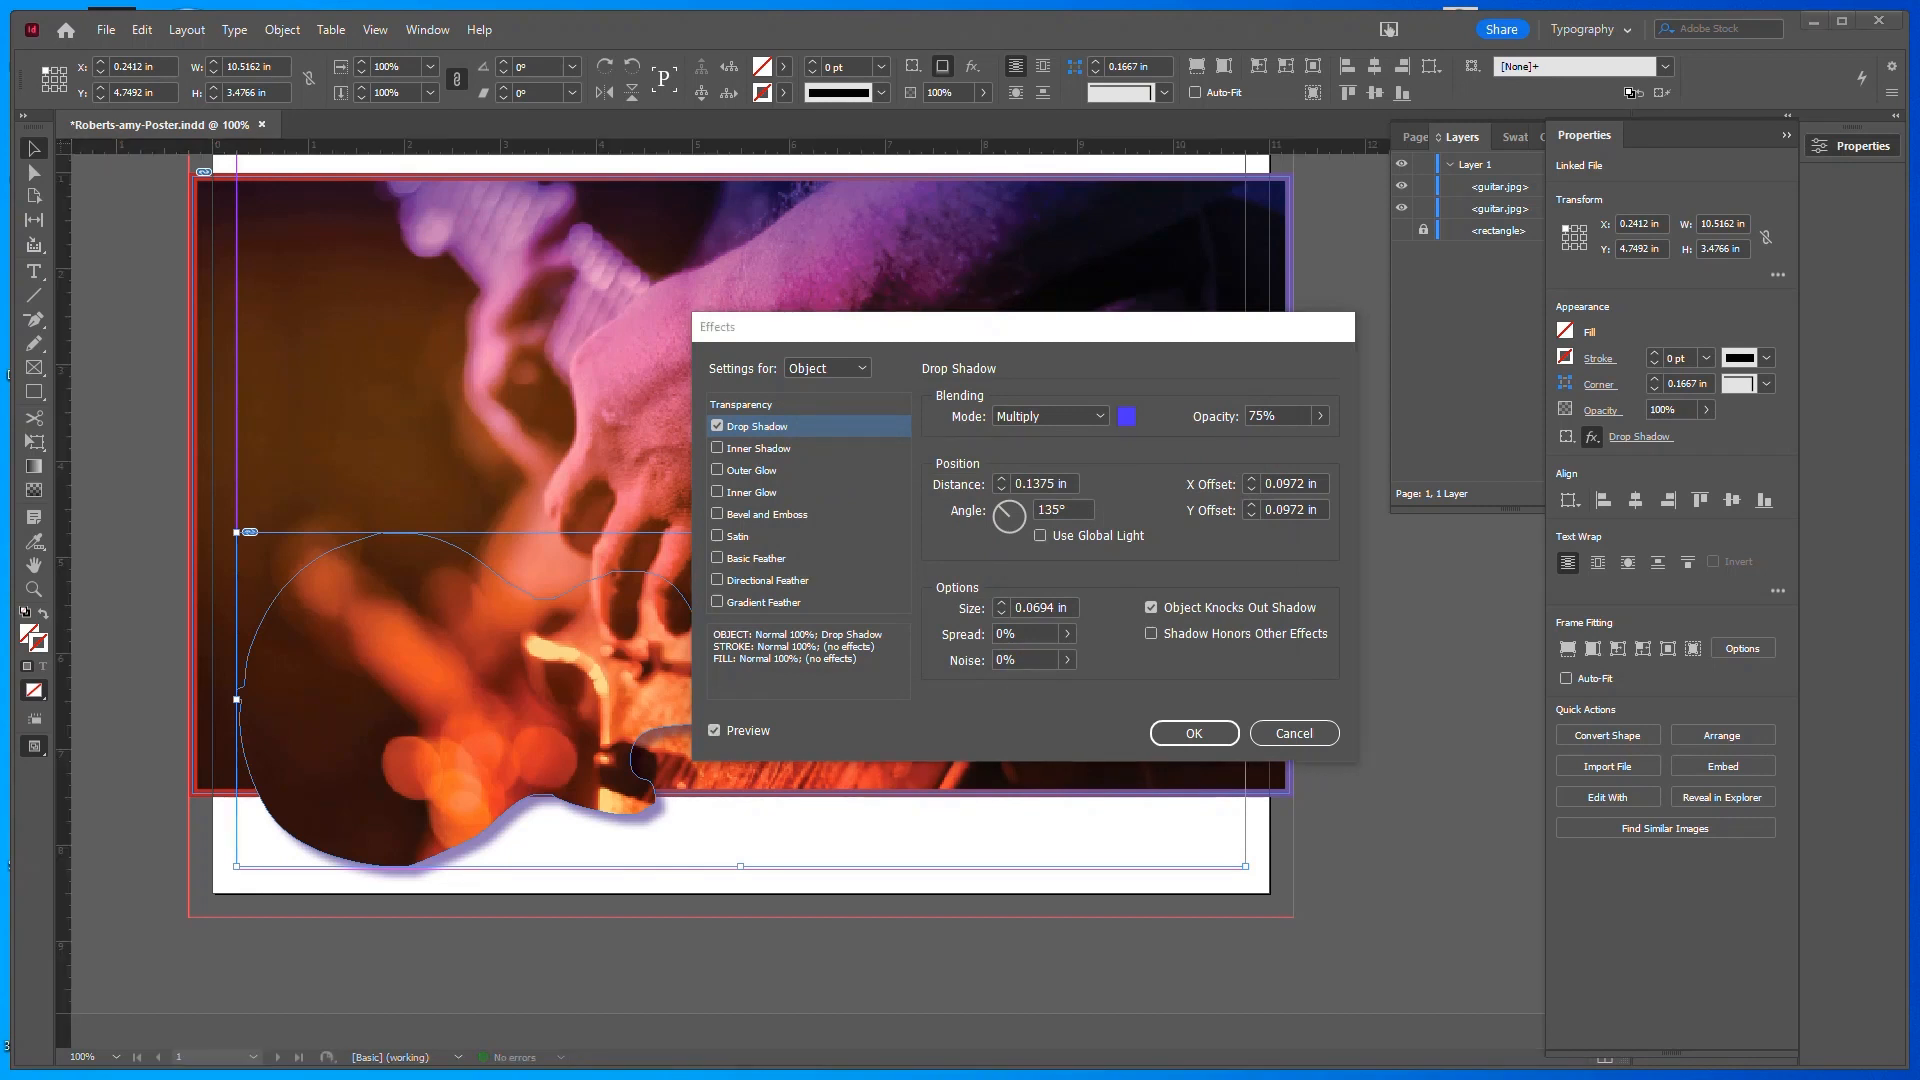
click(1222, 733)
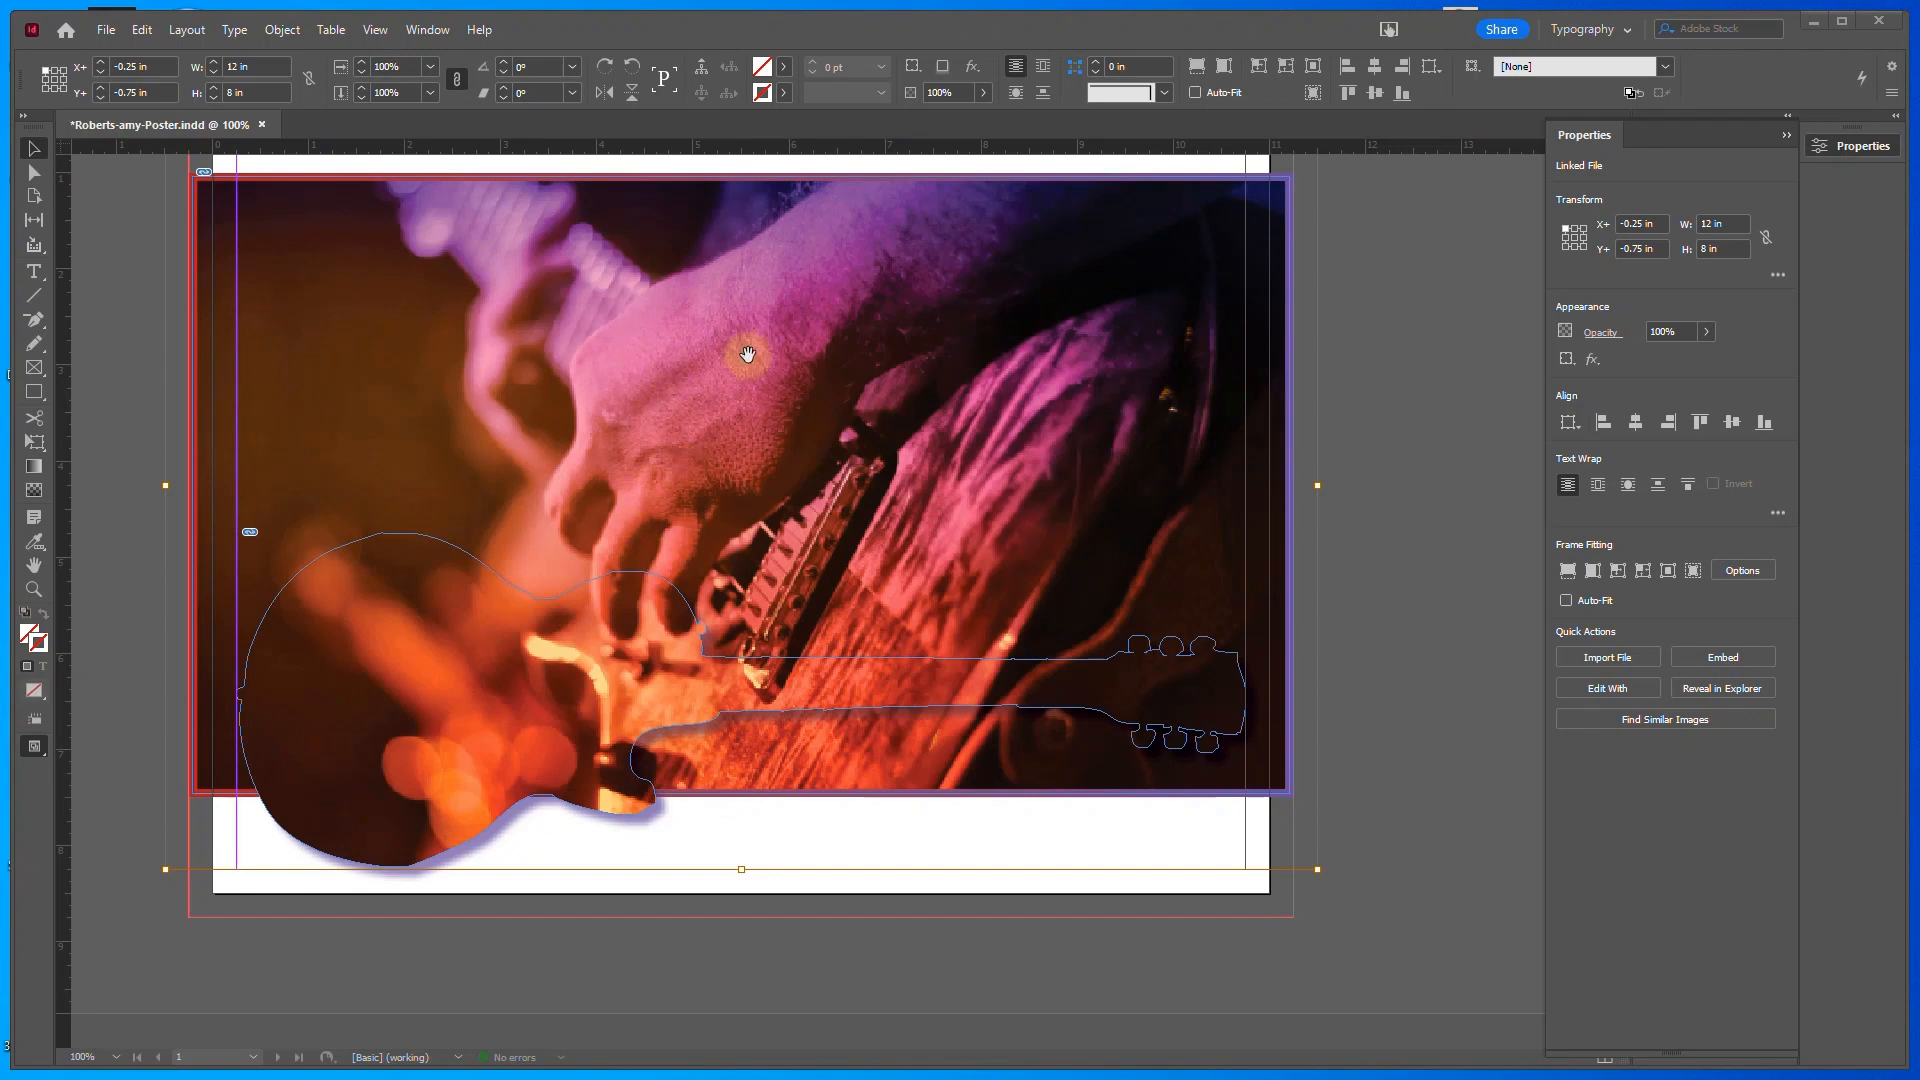
click(1383, 254)
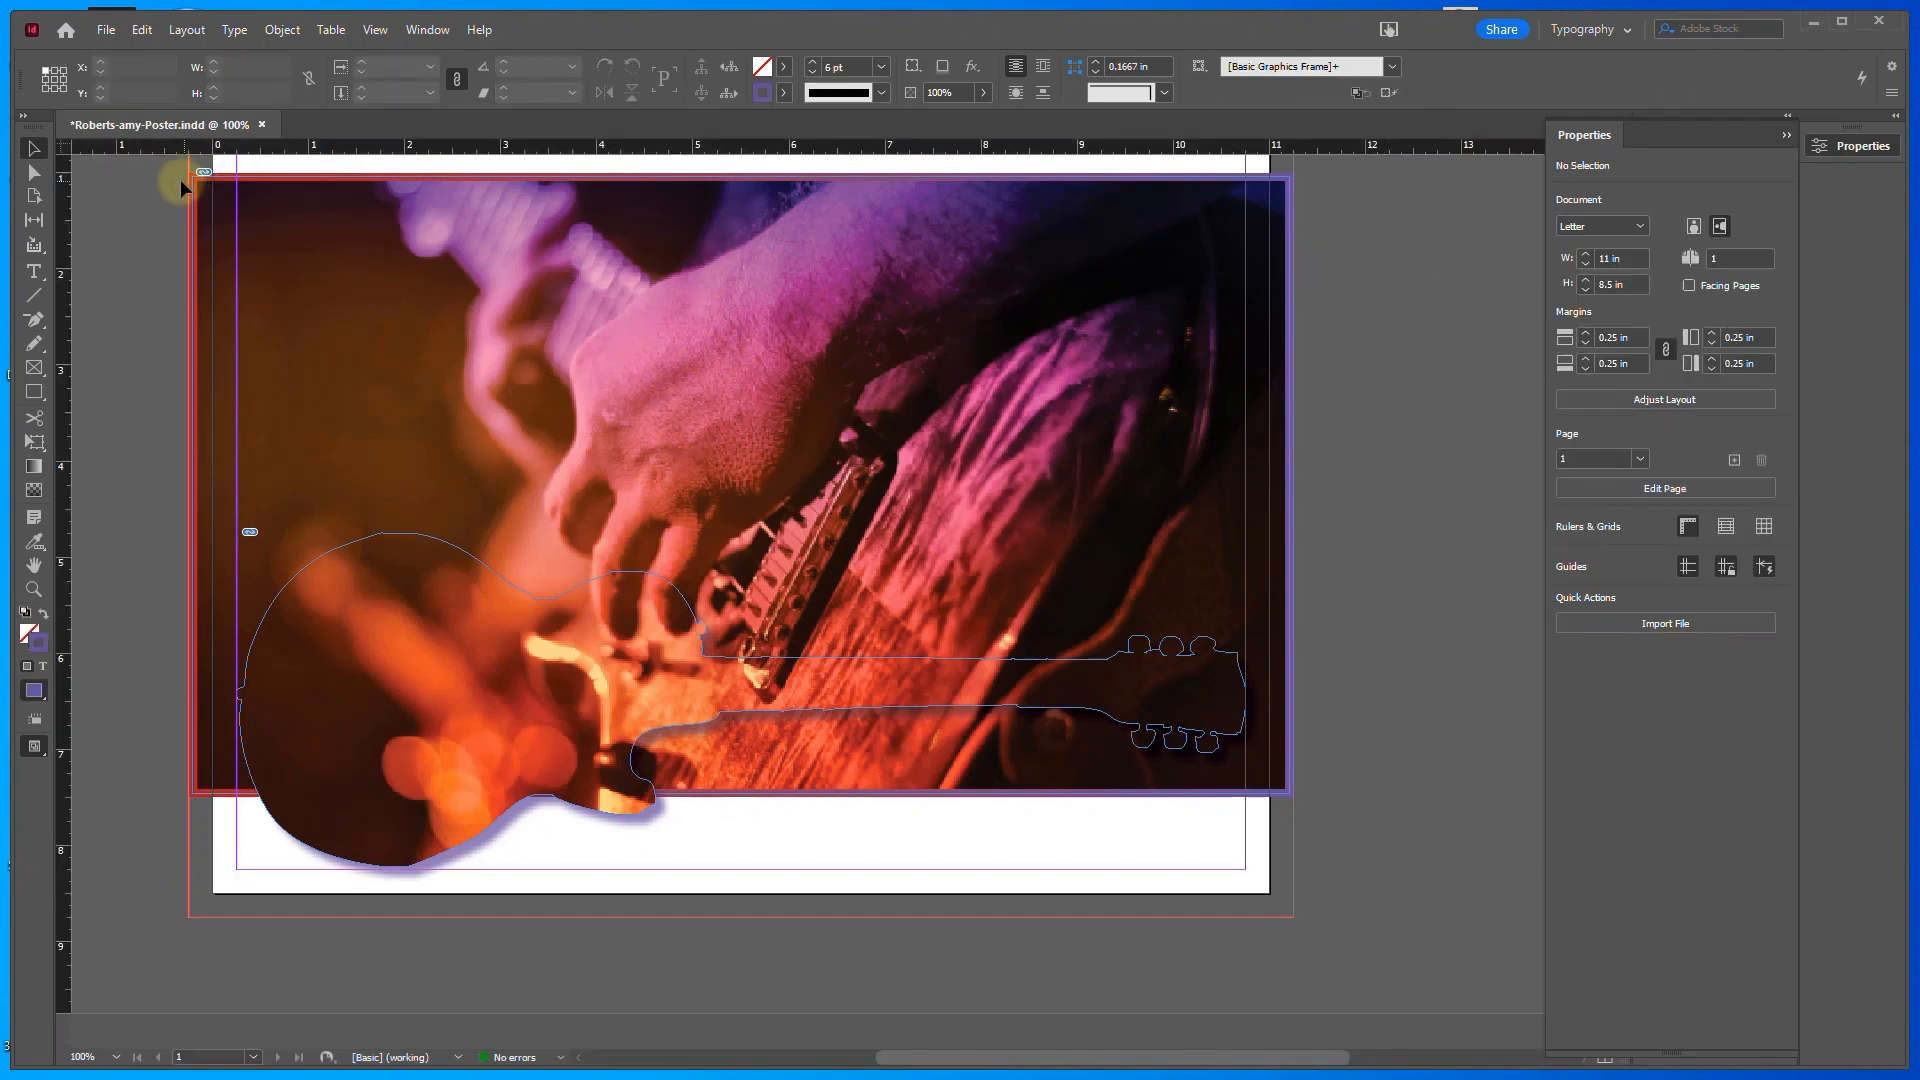
Set the blending mode of the photo inside the large rectangle to Multiply in its transparency effects
click(268, 181)
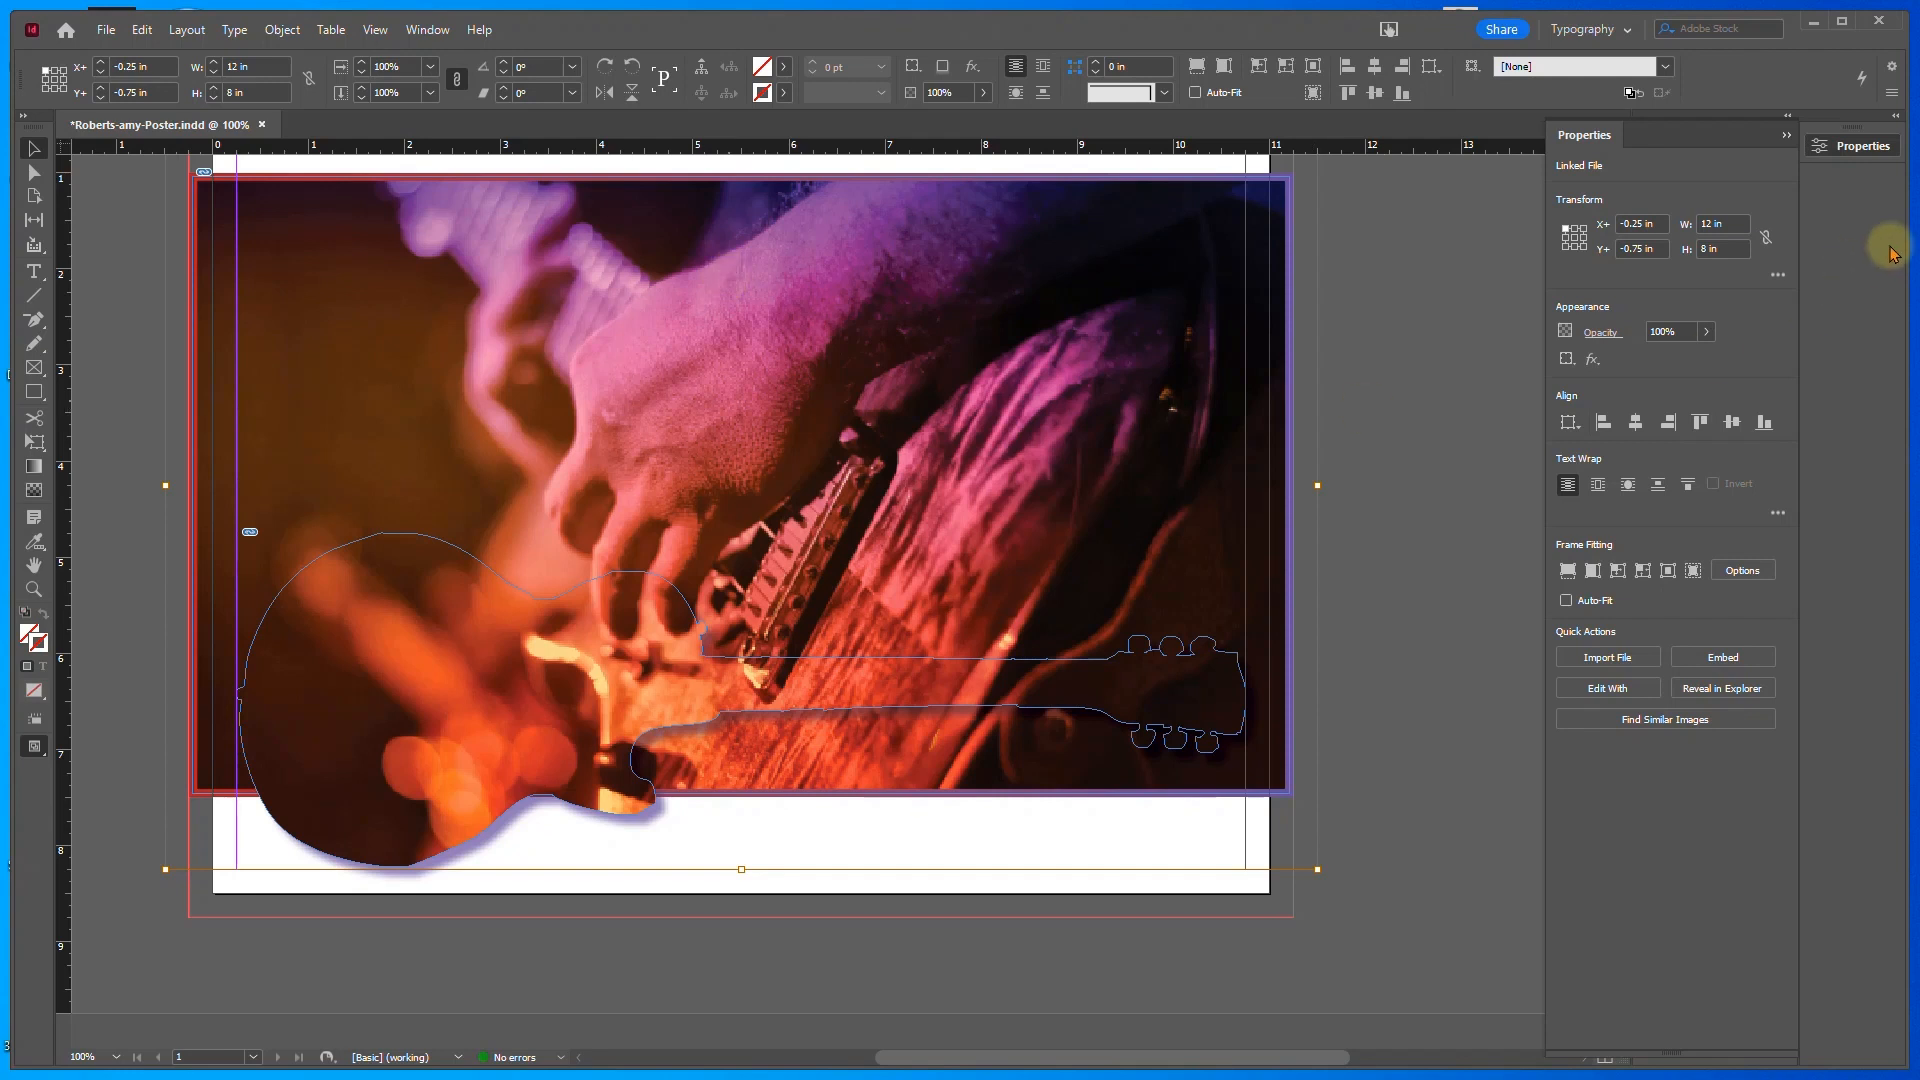
click(1863, 148)
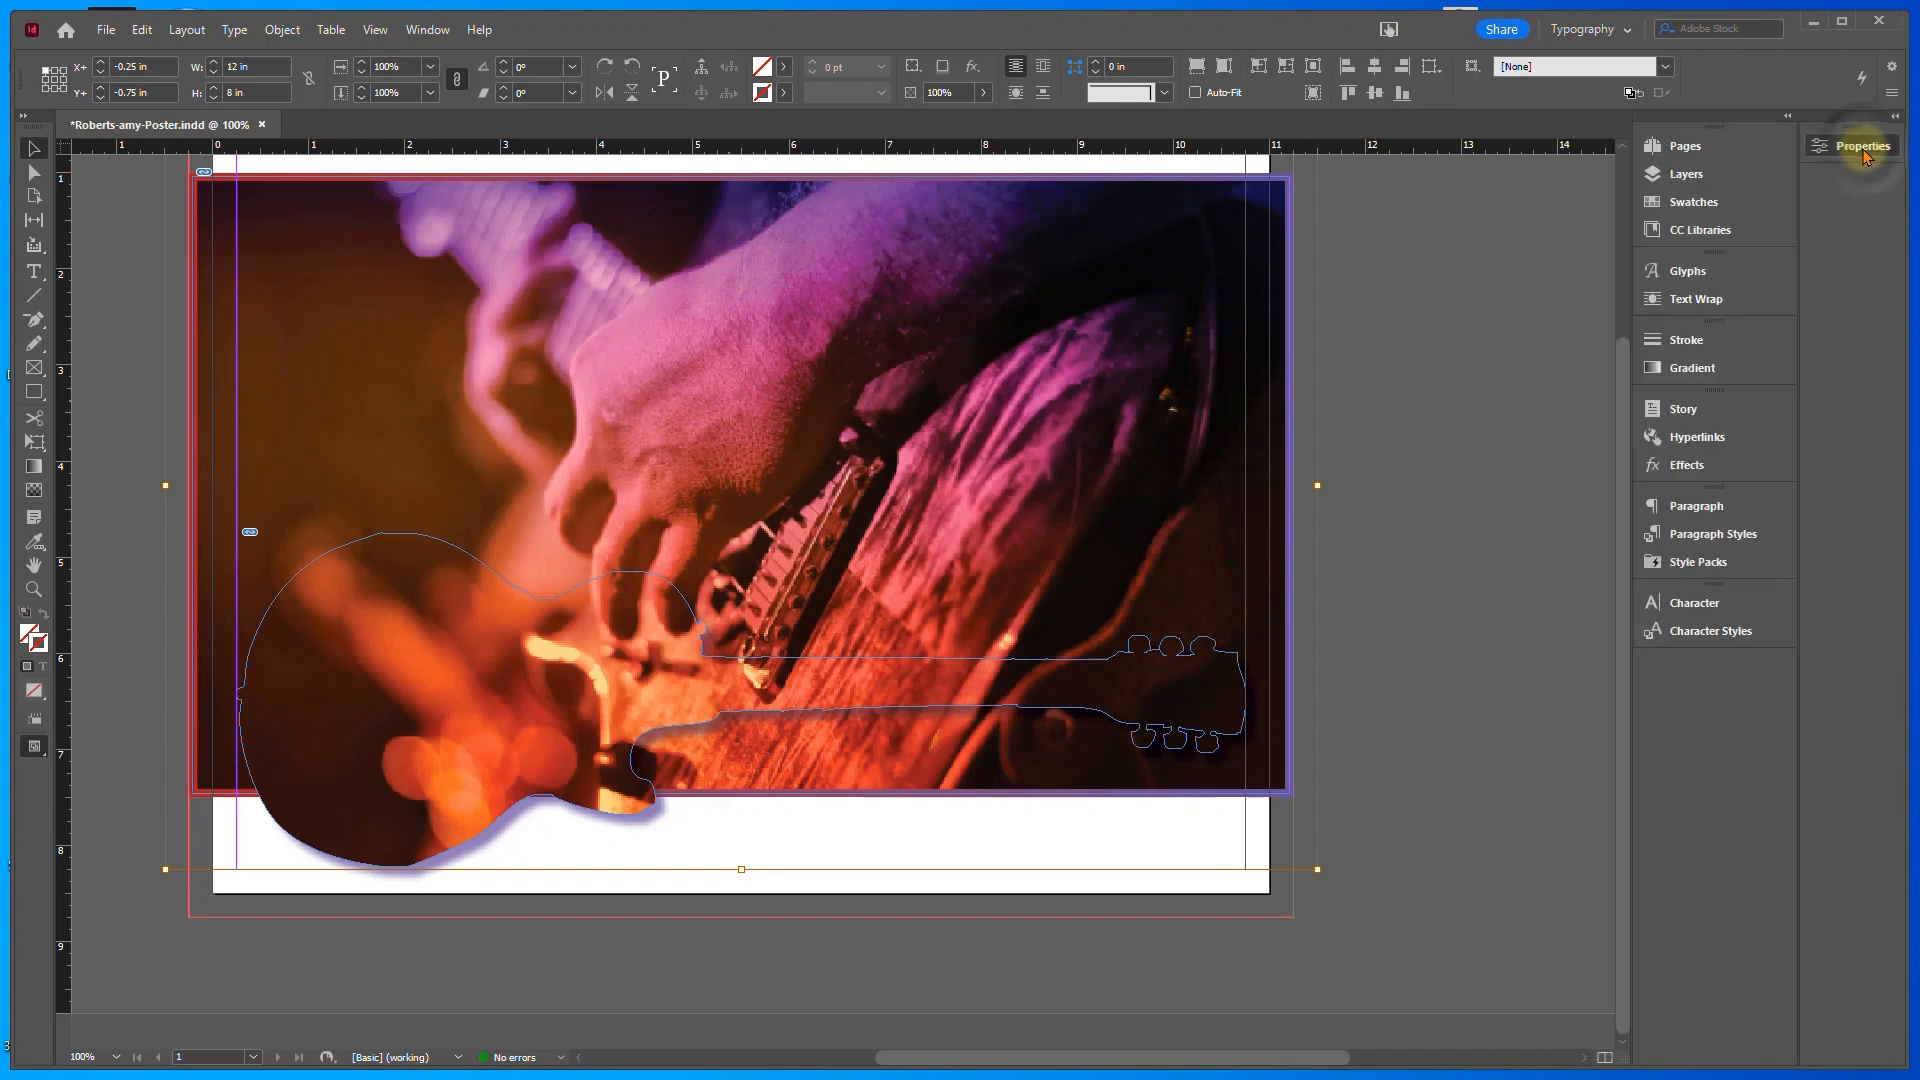
click(1863, 148)
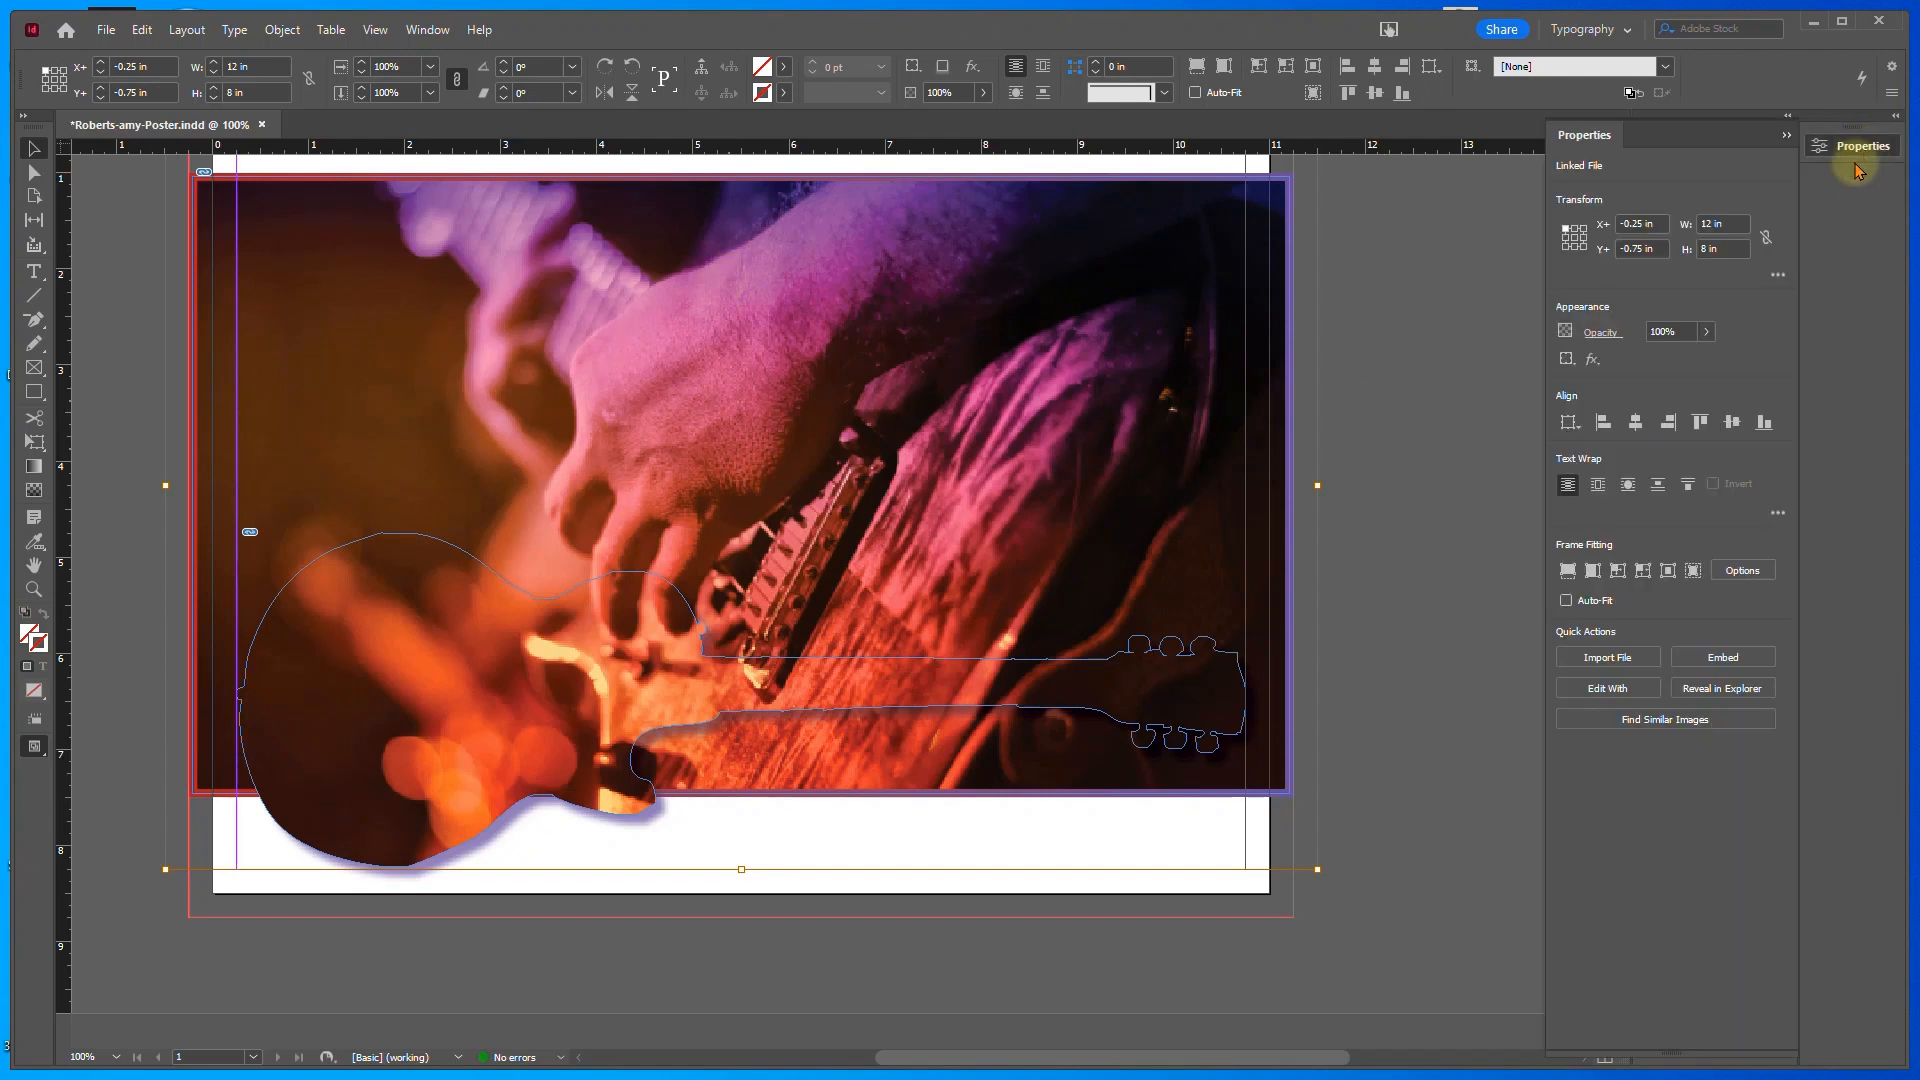
click(1595, 364)
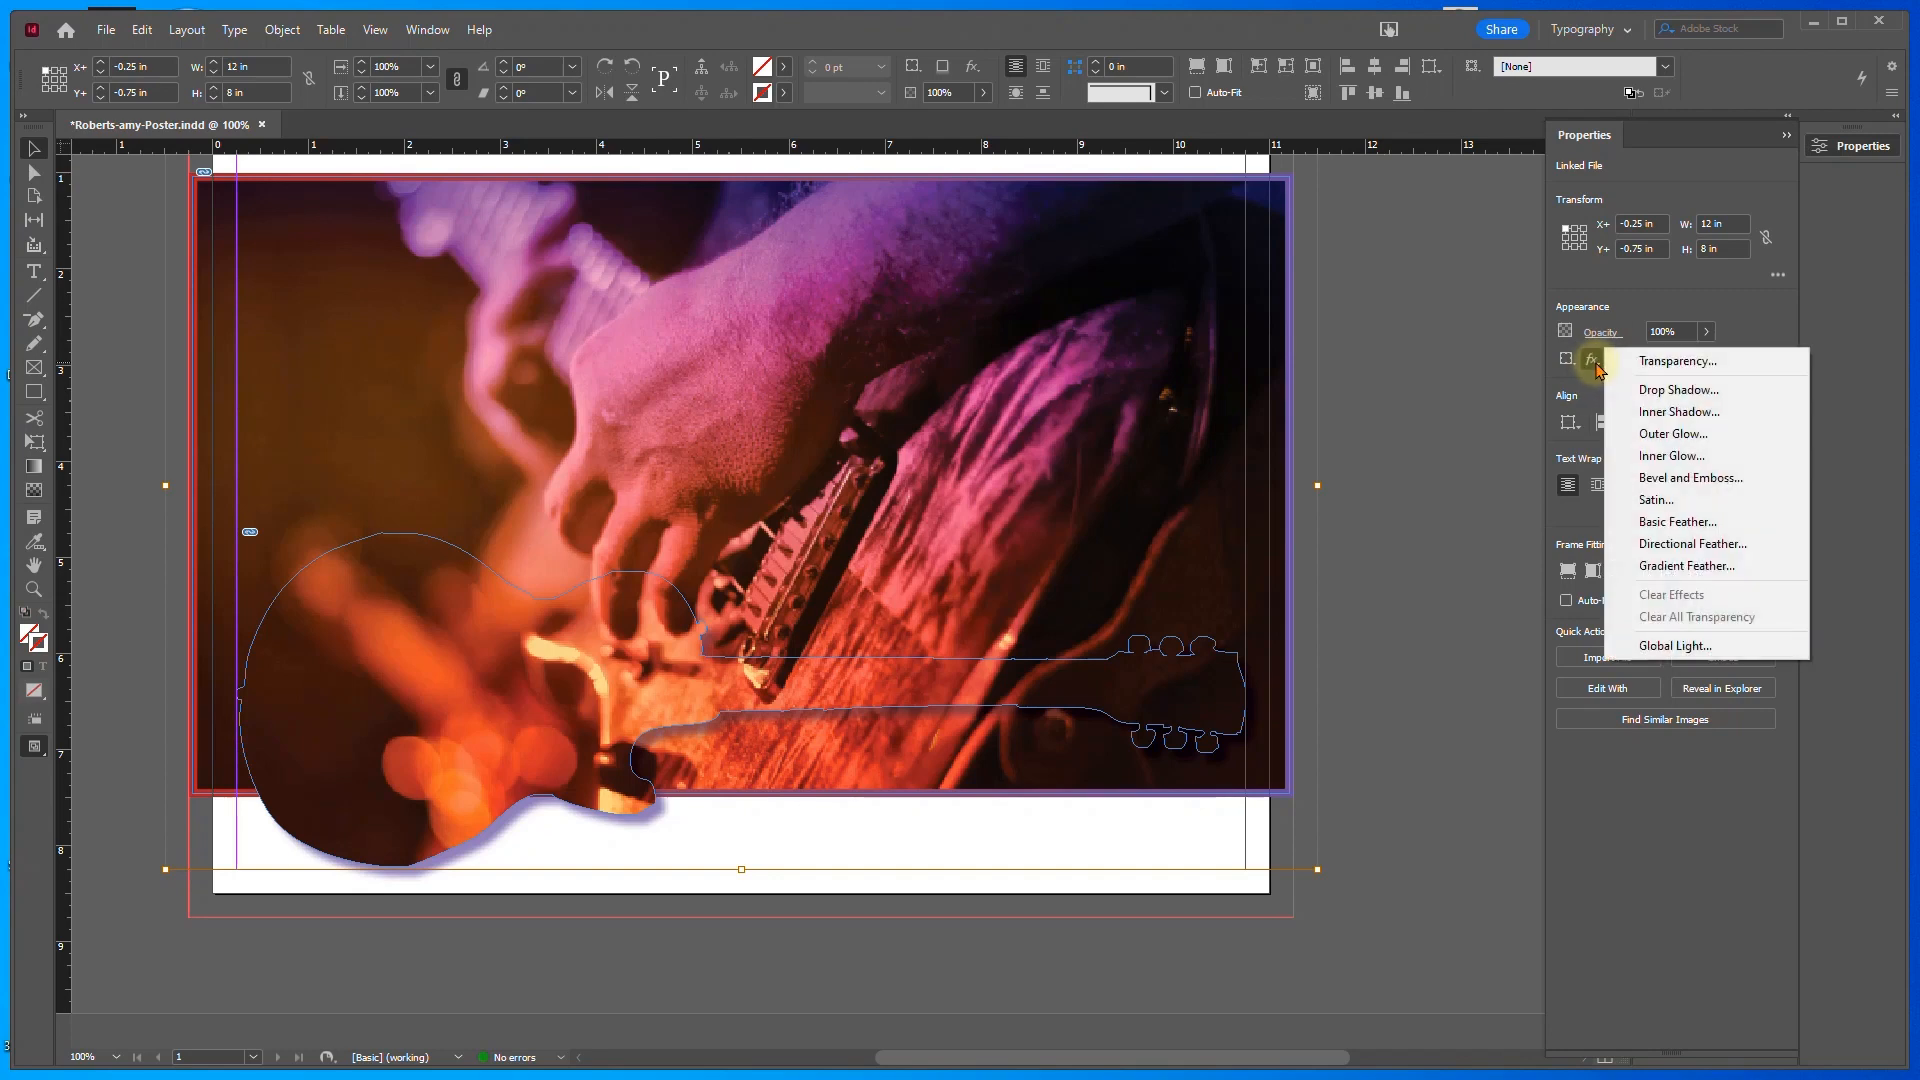
click(1657, 364)
click(1114, 274)
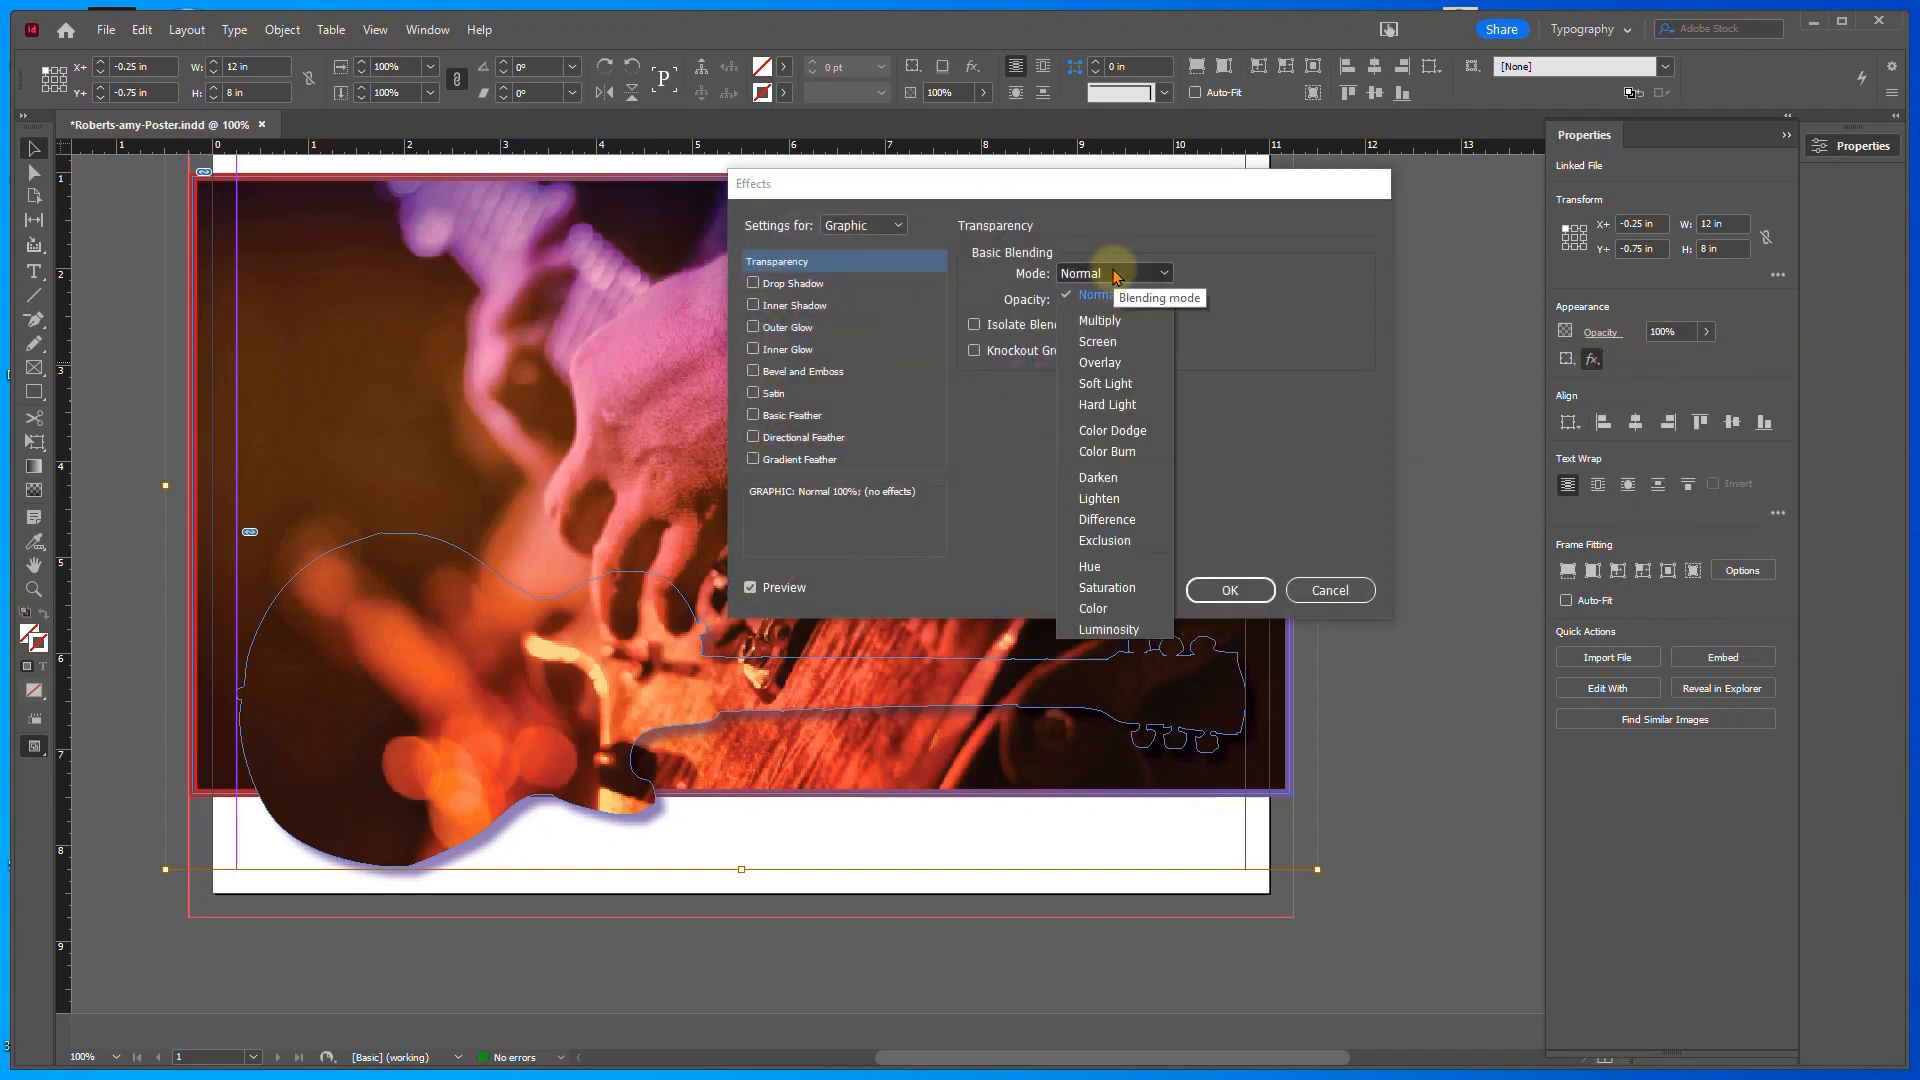
click(1112, 321)
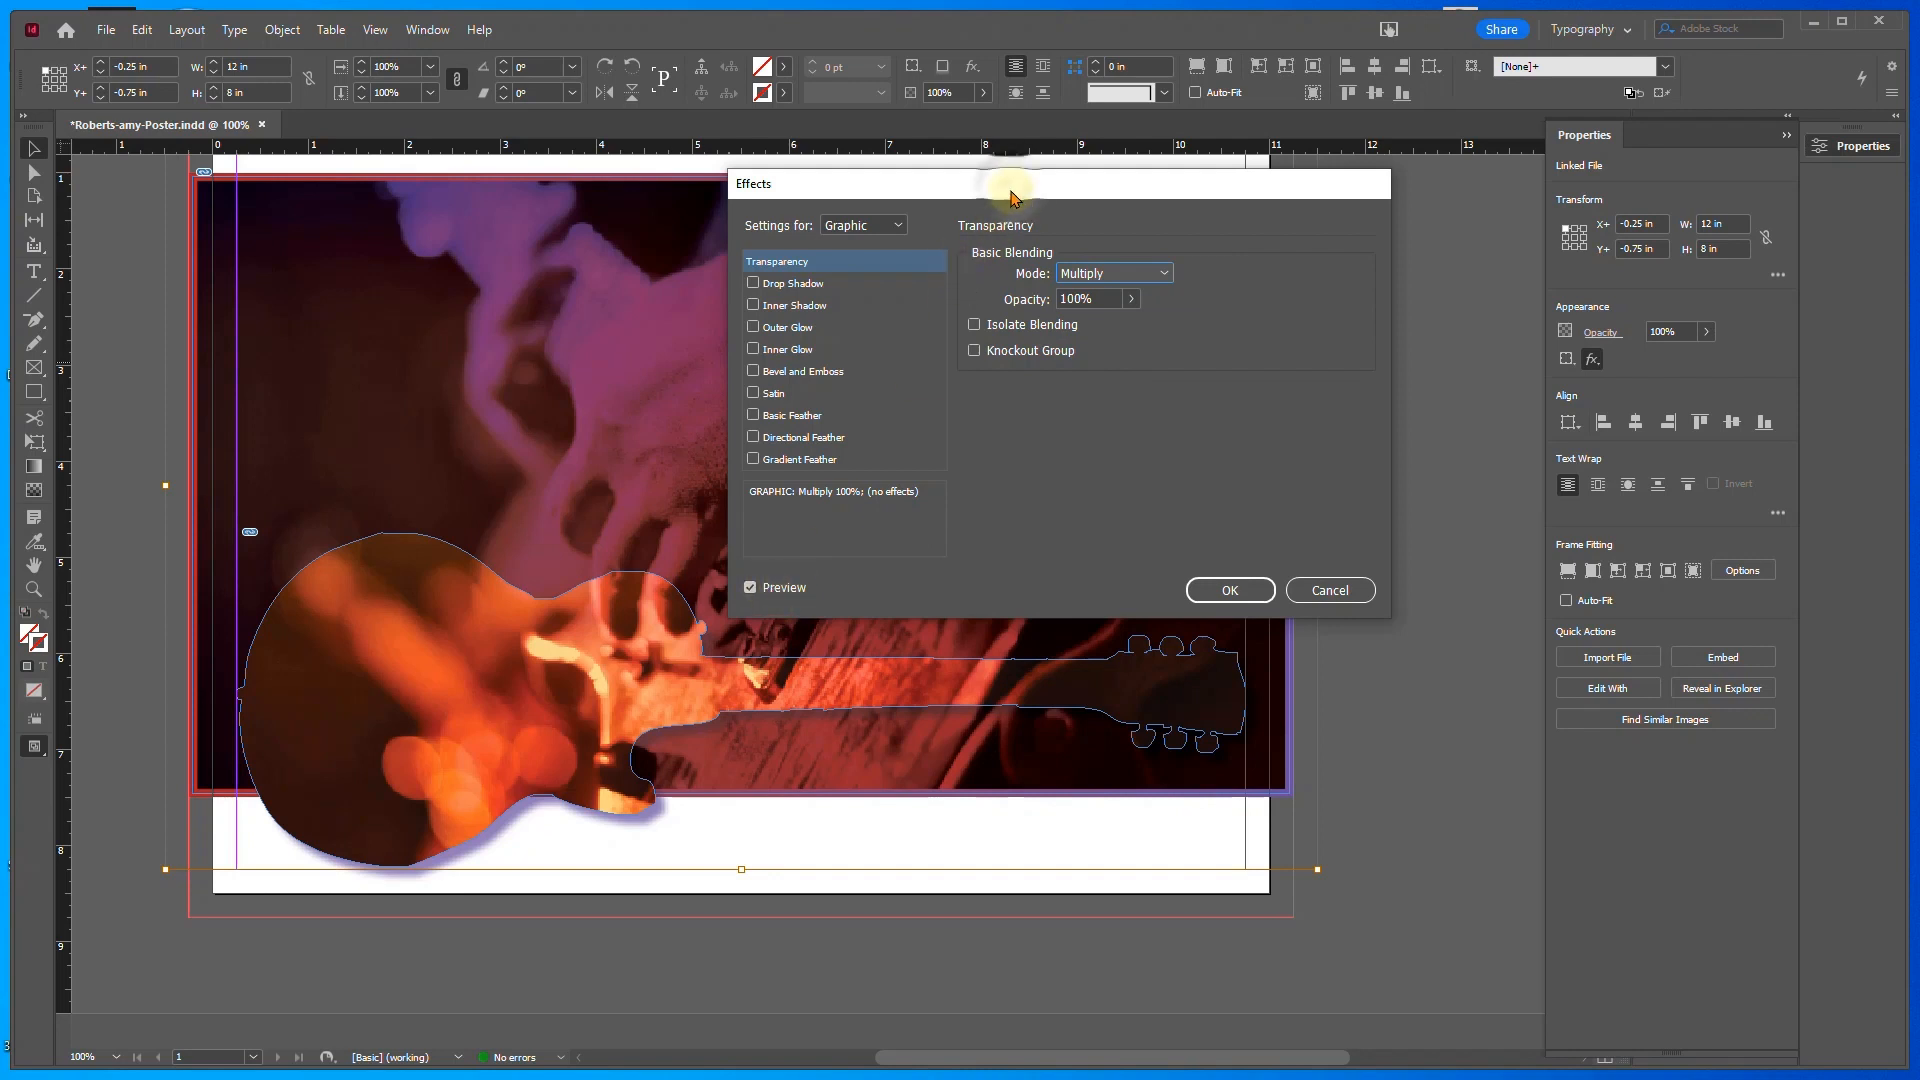
drag(1013, 192, 1255, 245)
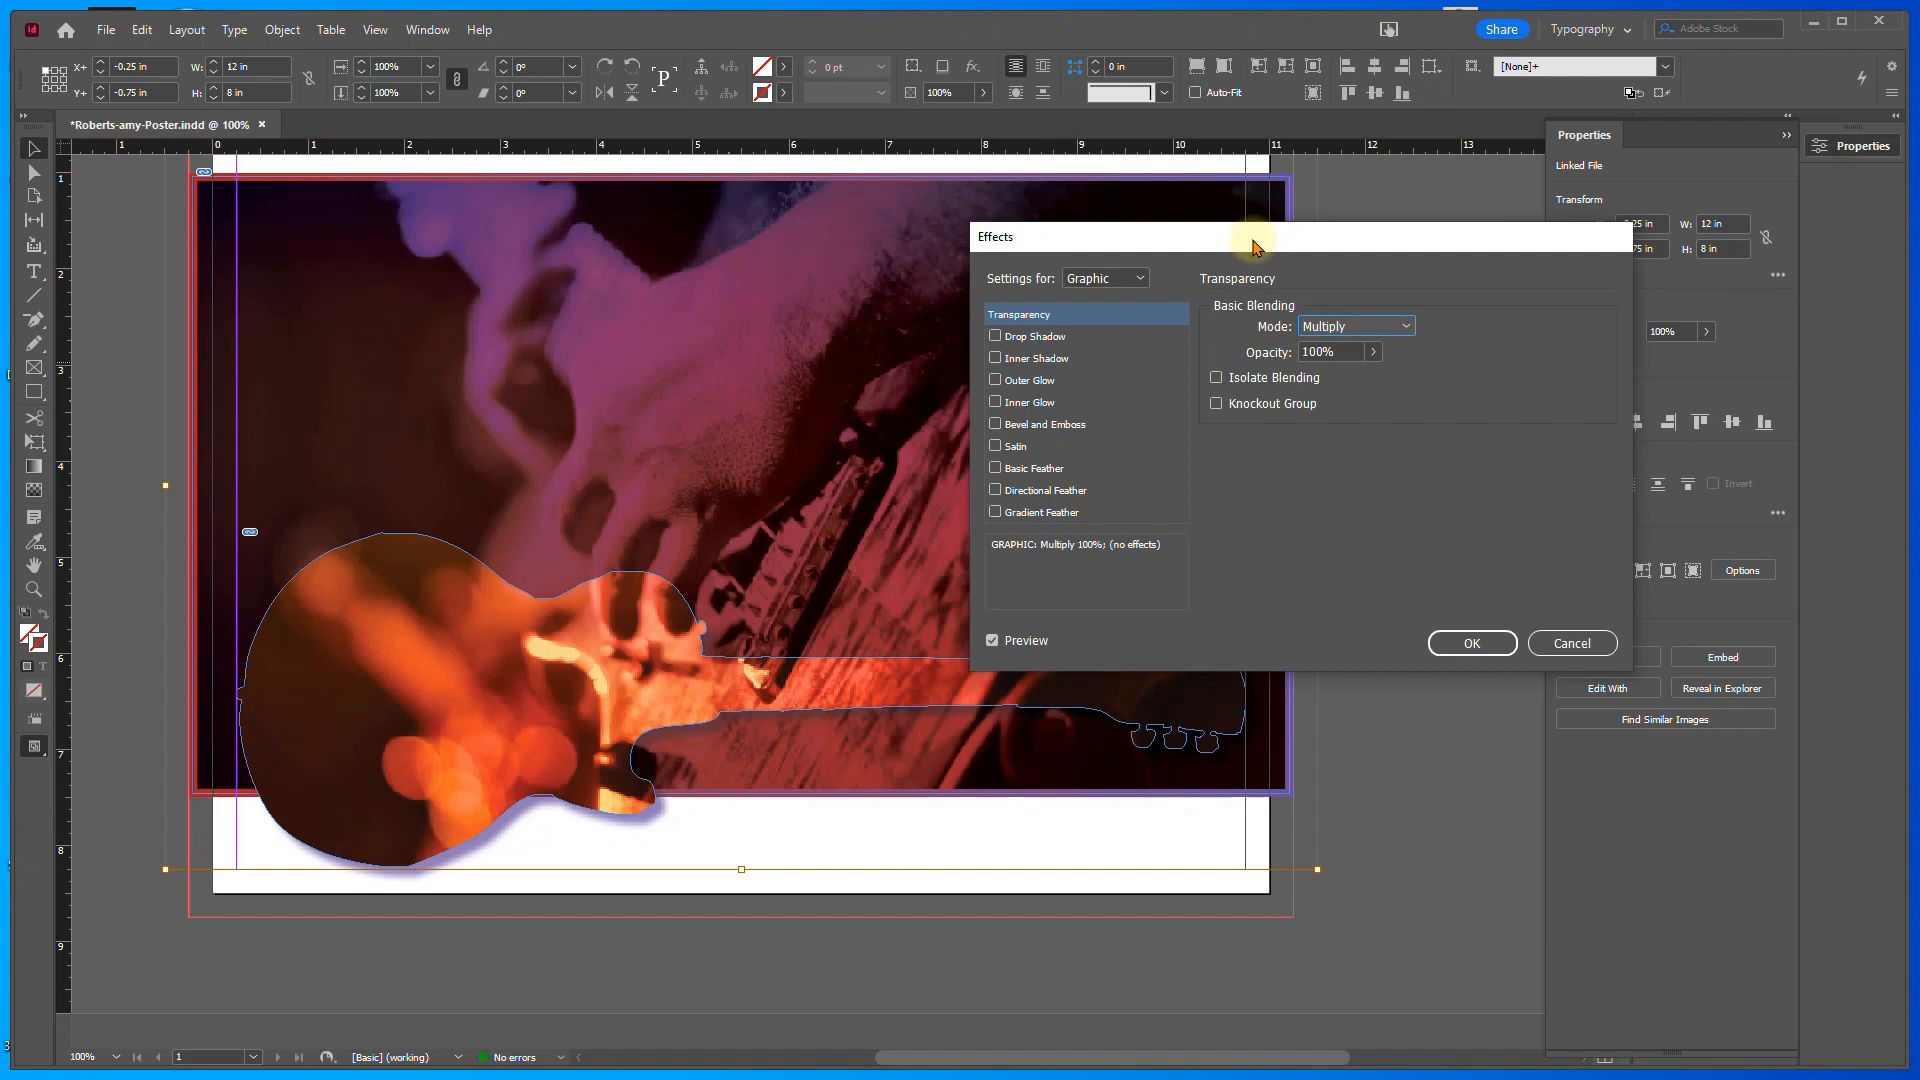
Add a reversed linear Gradient Feather at 90° to the rectangle's photo, apply the effects and save the document
click(1070, 513)
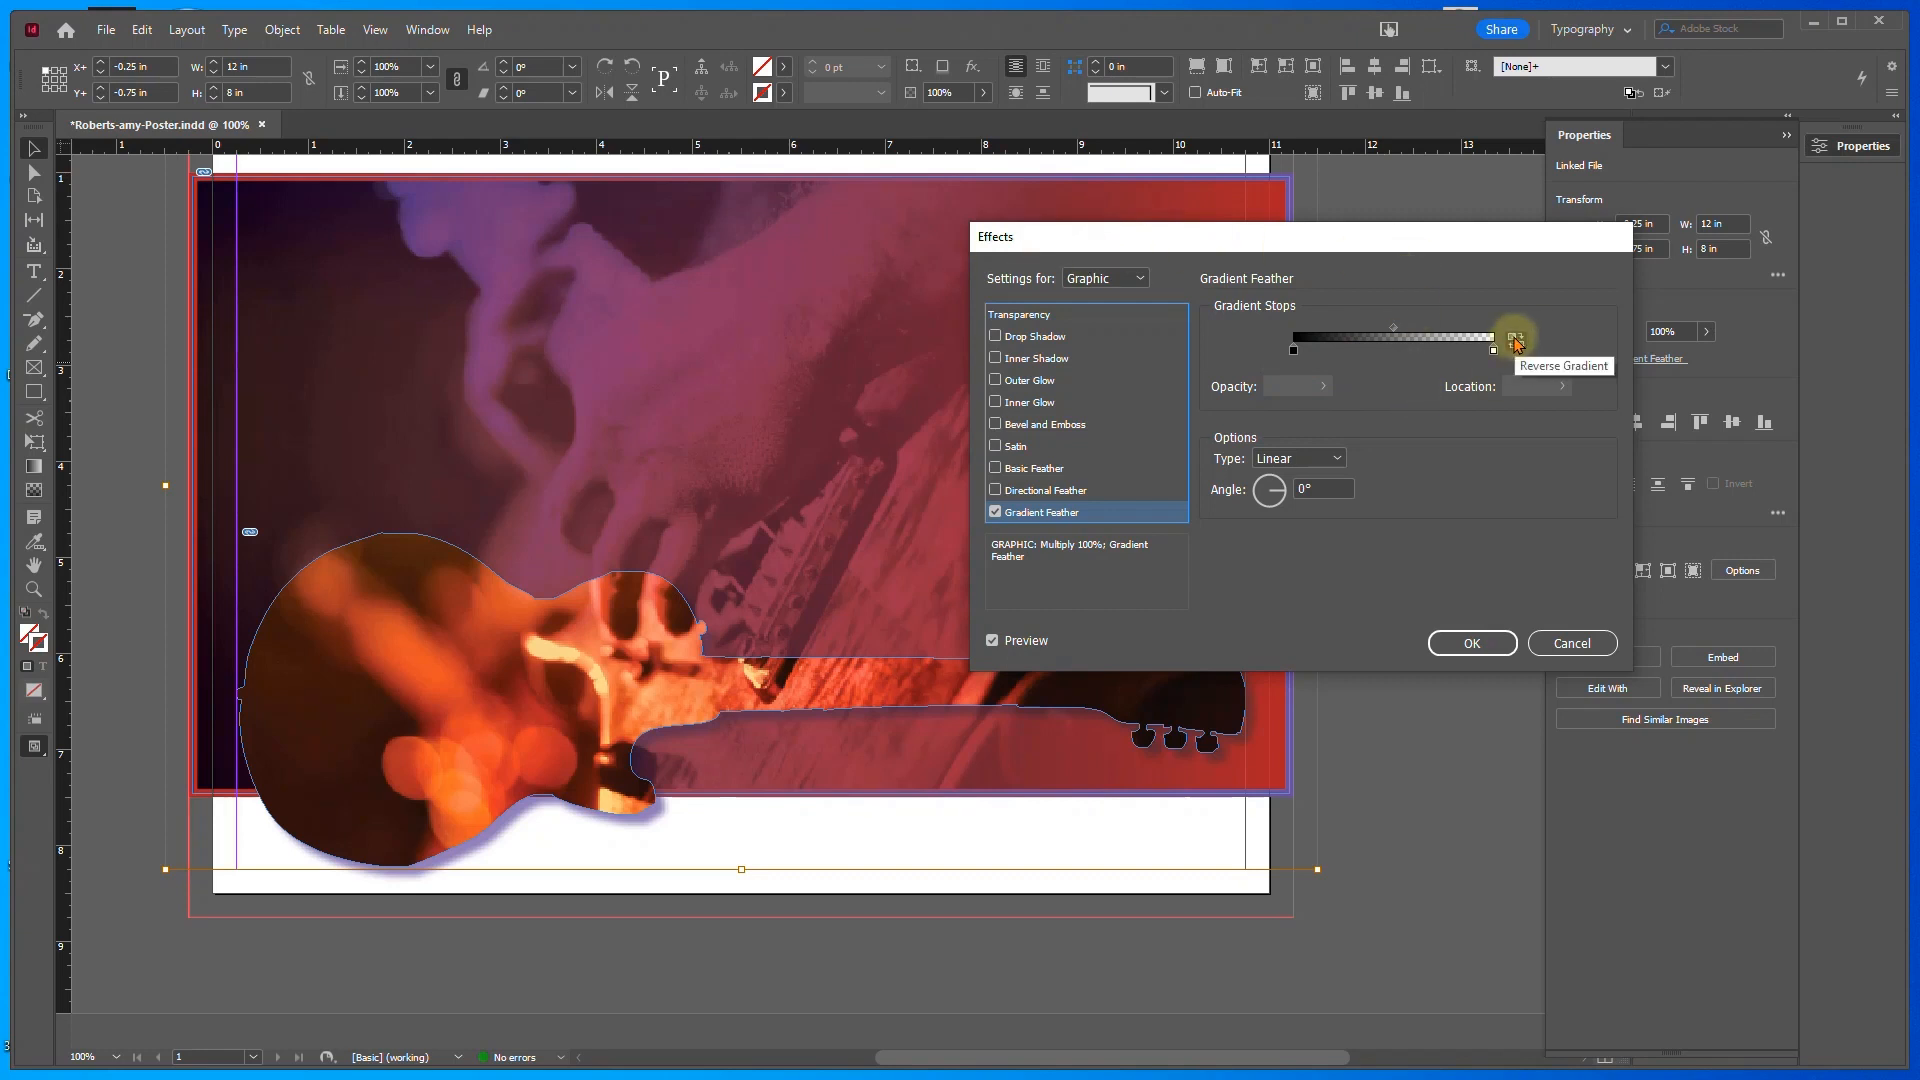
click(1516, 341)
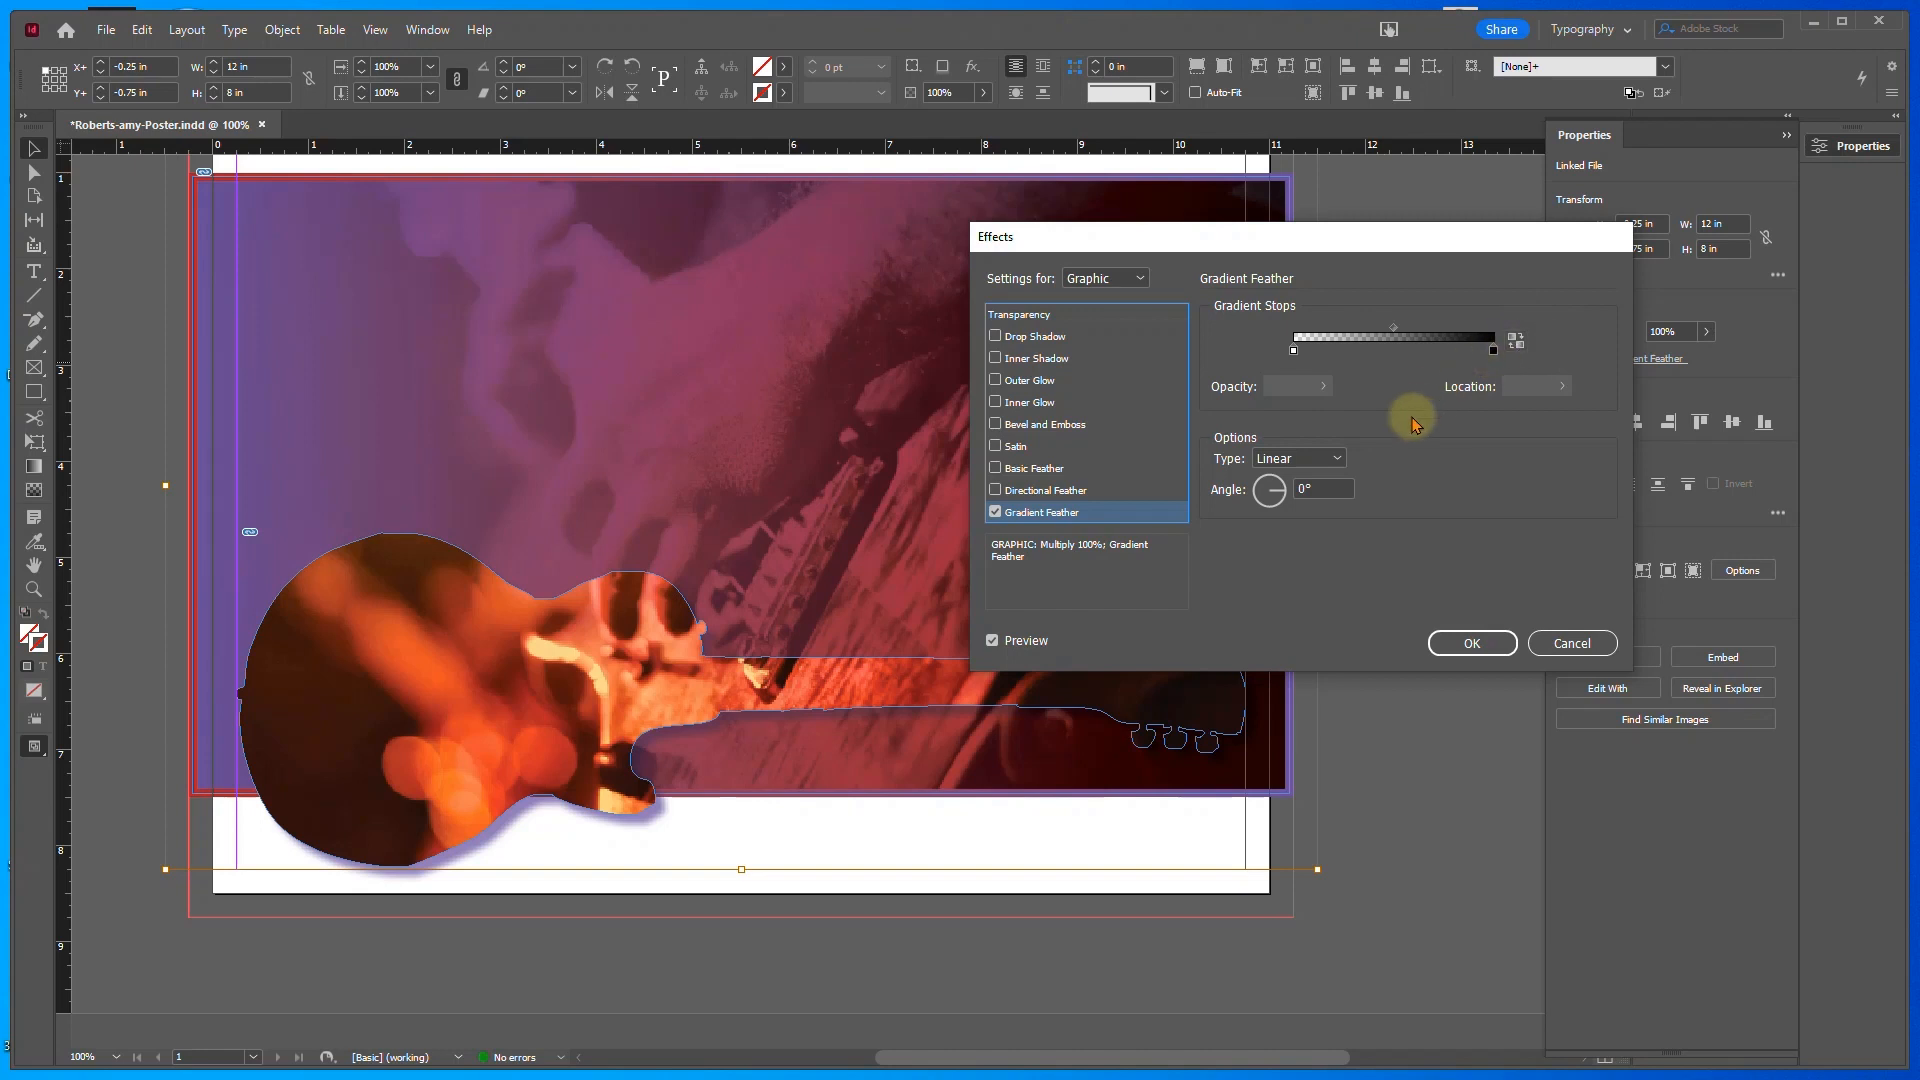
drag(1285, 500, 1273, 482)
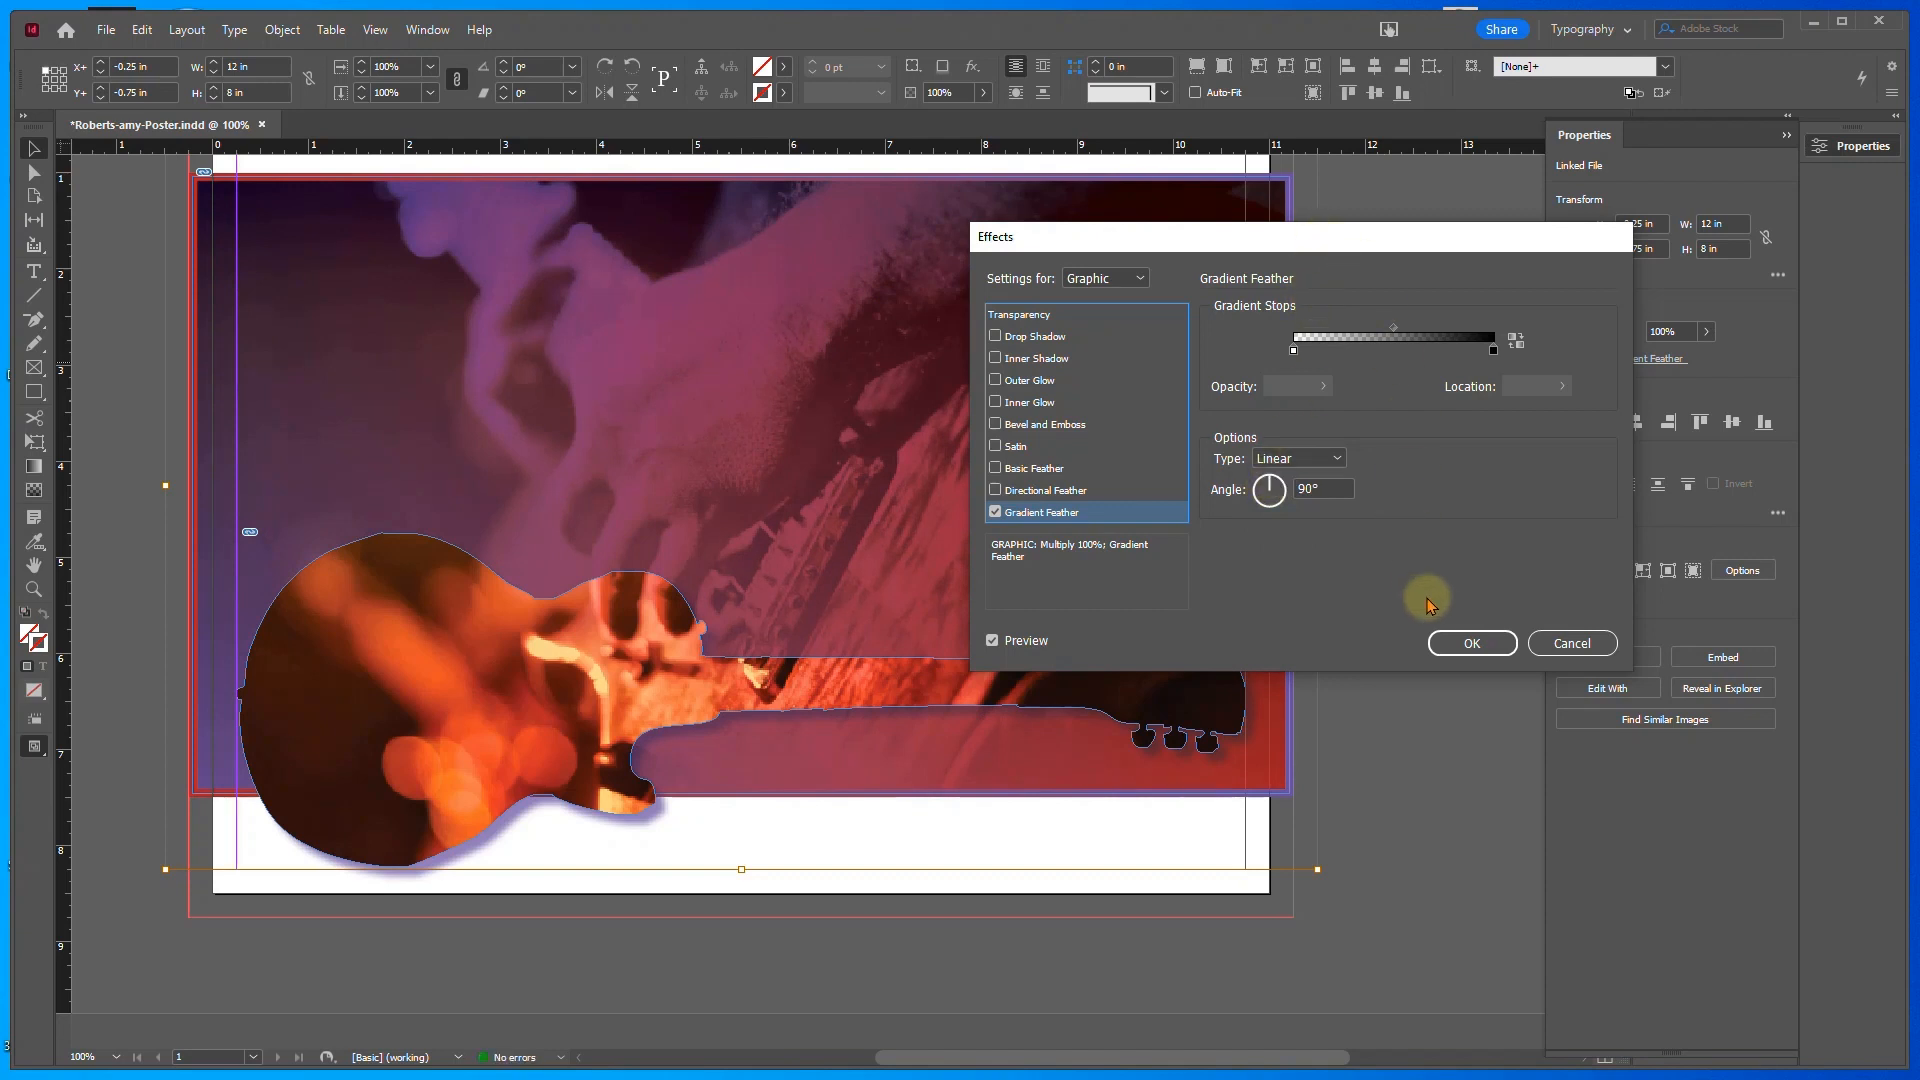
click(1449, 646)
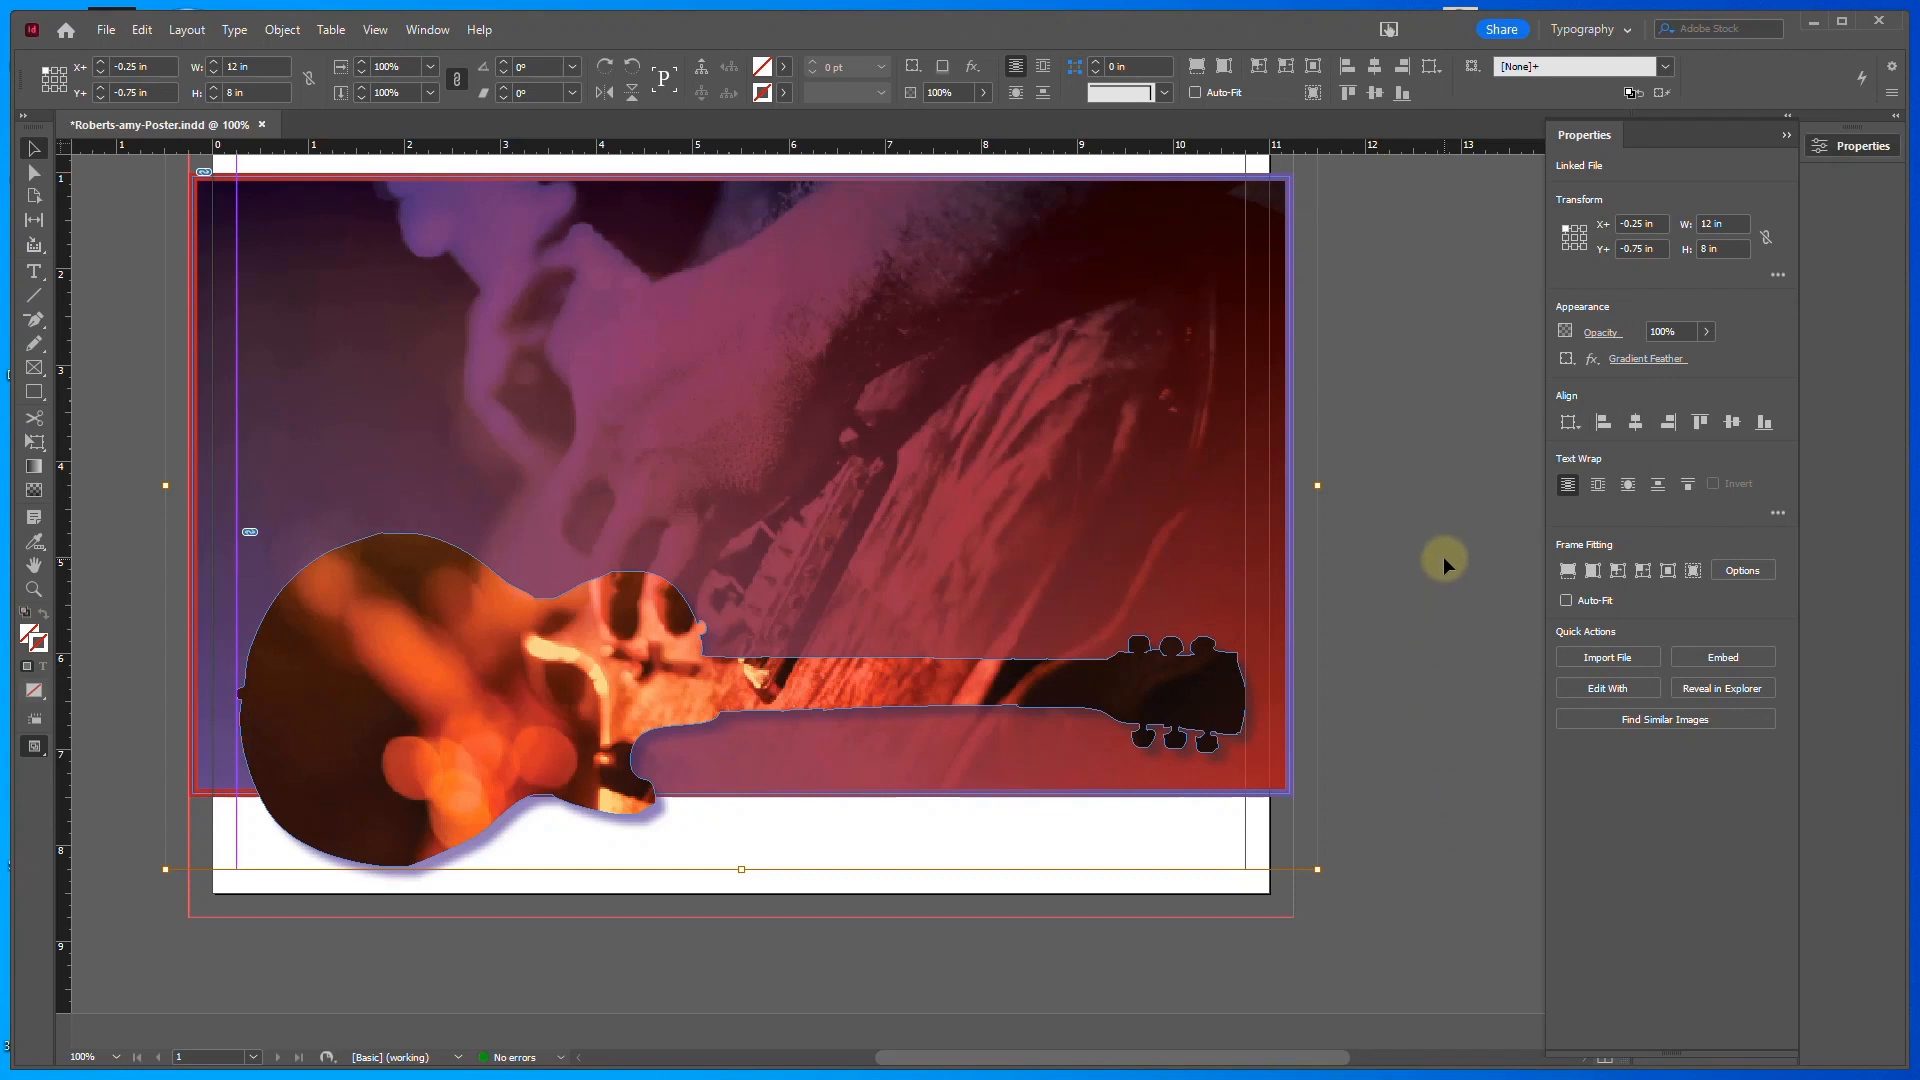
key(ctrl+s)
click(1438, 700)
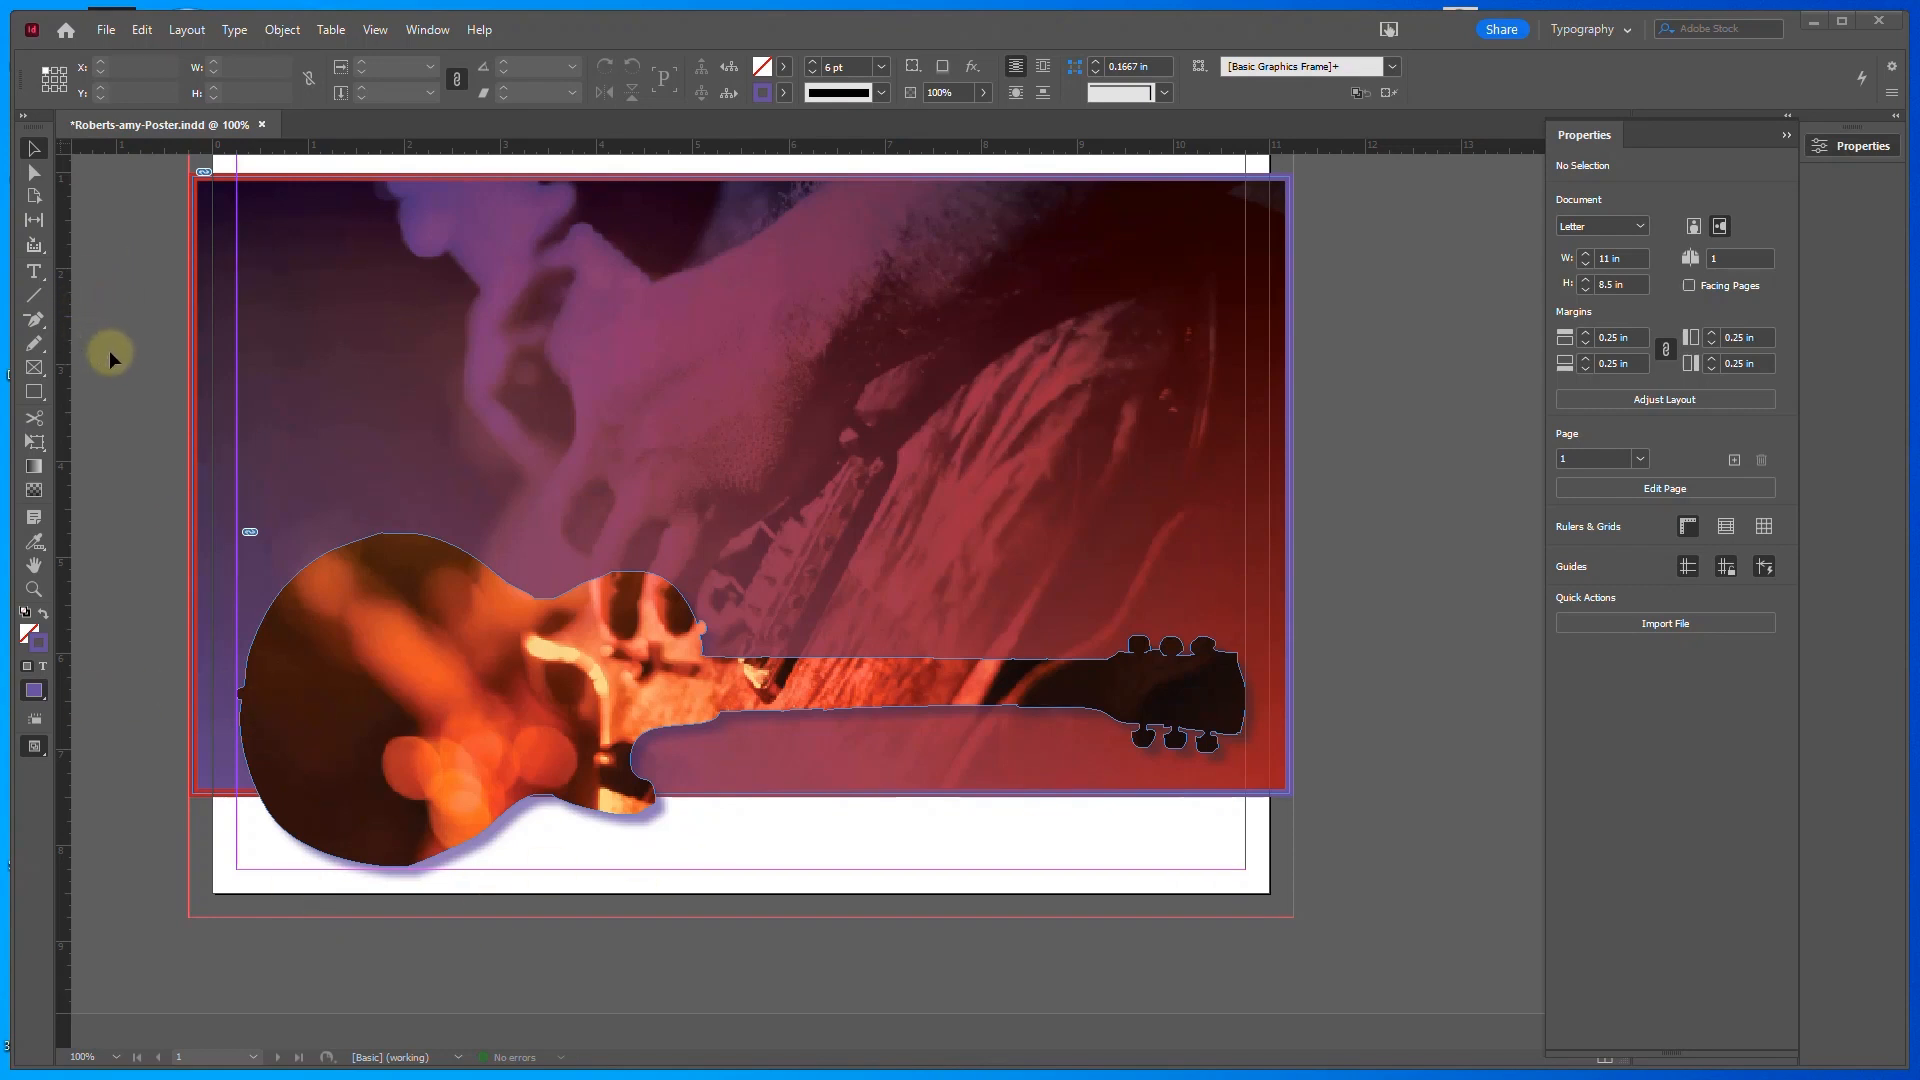
Draw a rectangular frame about 1.42 x 1.15 in over the guitar body's lower end, positioned at X 0.25 in and Y 7.45 in
click(32, 370)
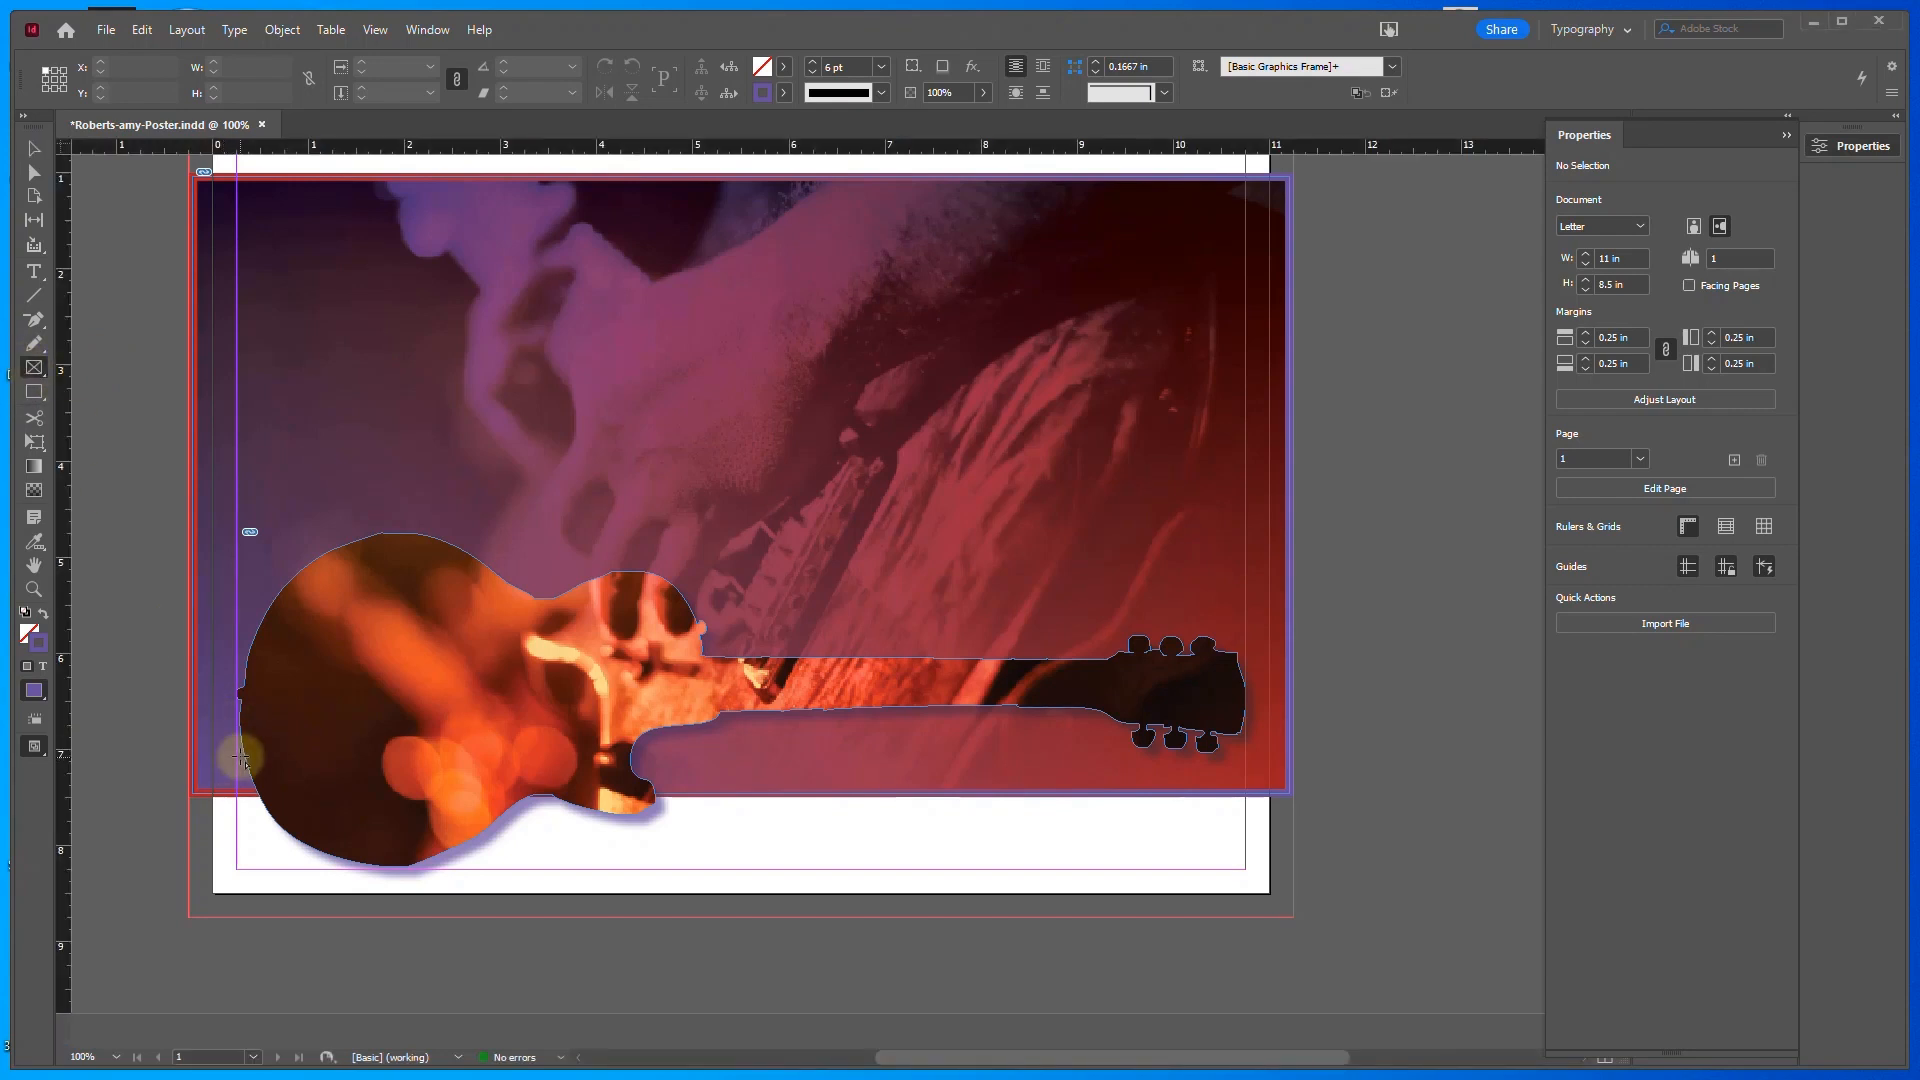
drag(235, 750, 372, 861)
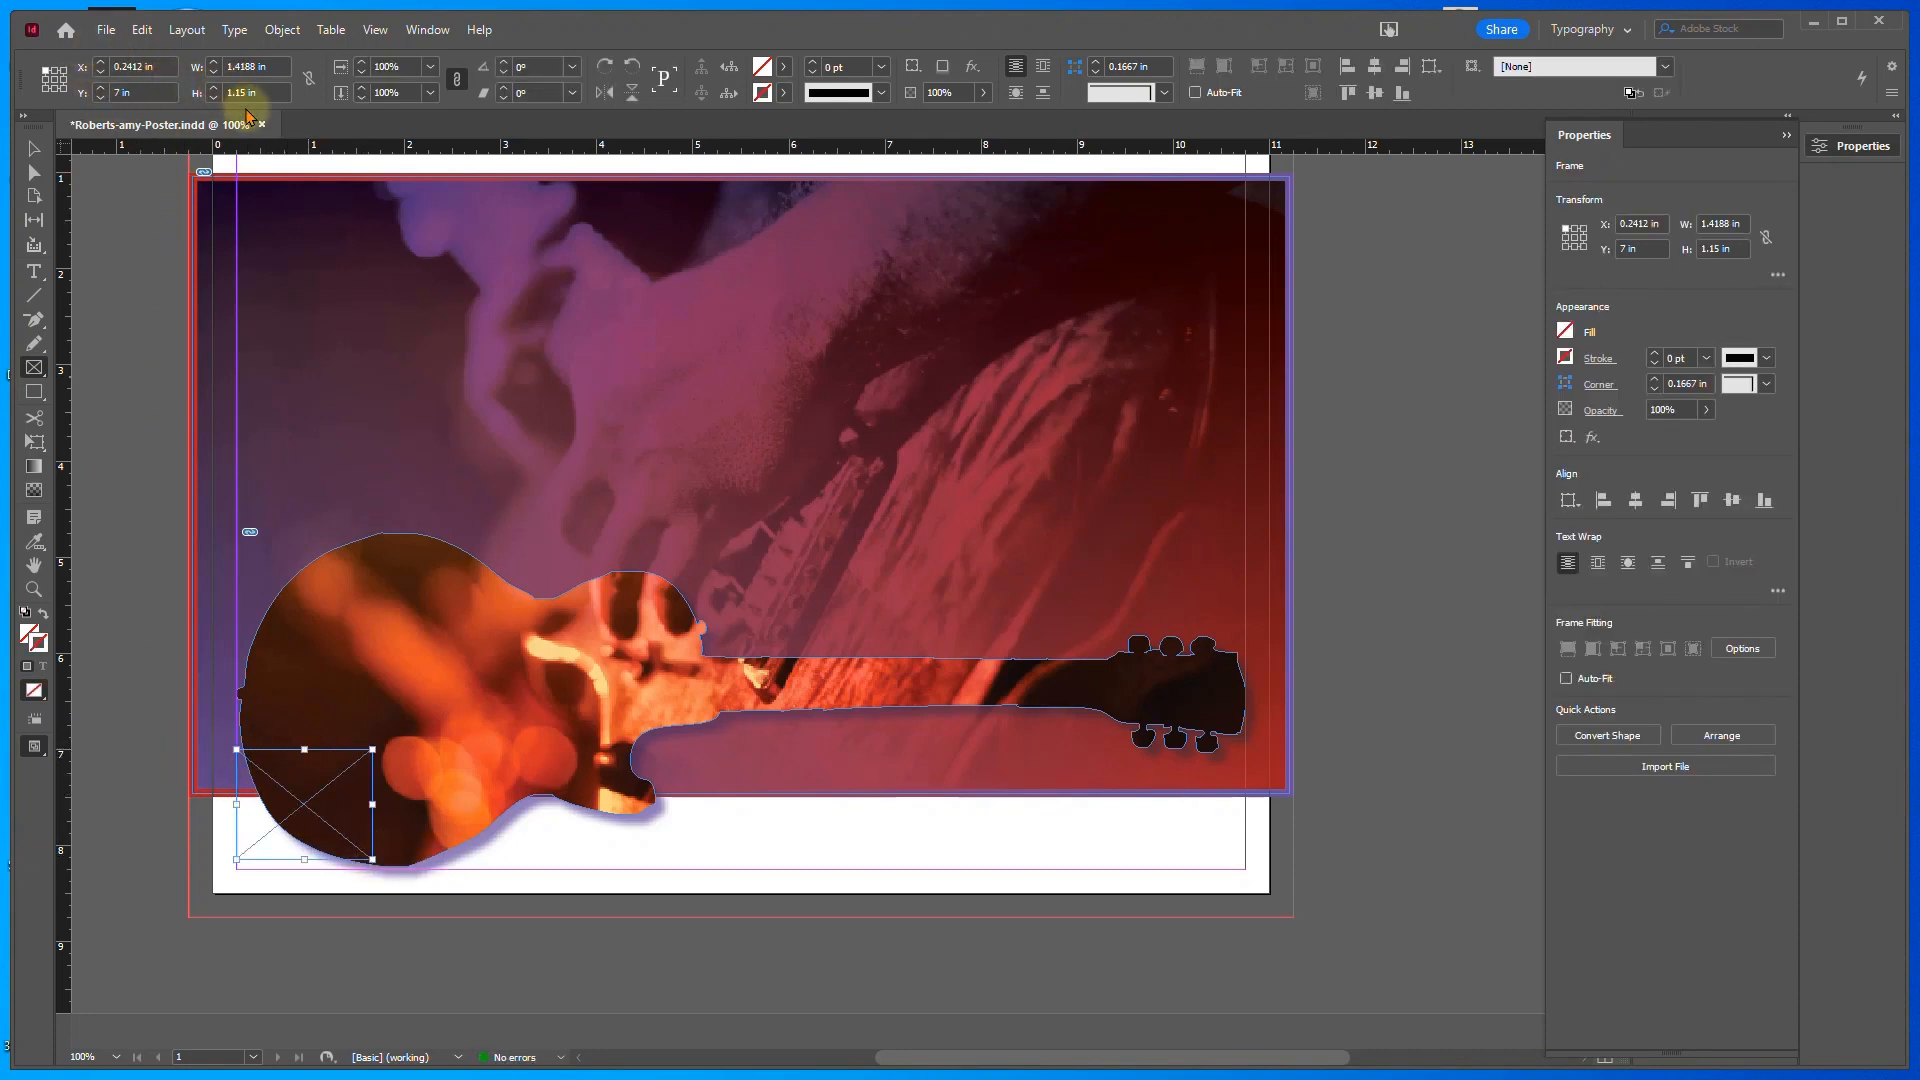
click(100, 62)
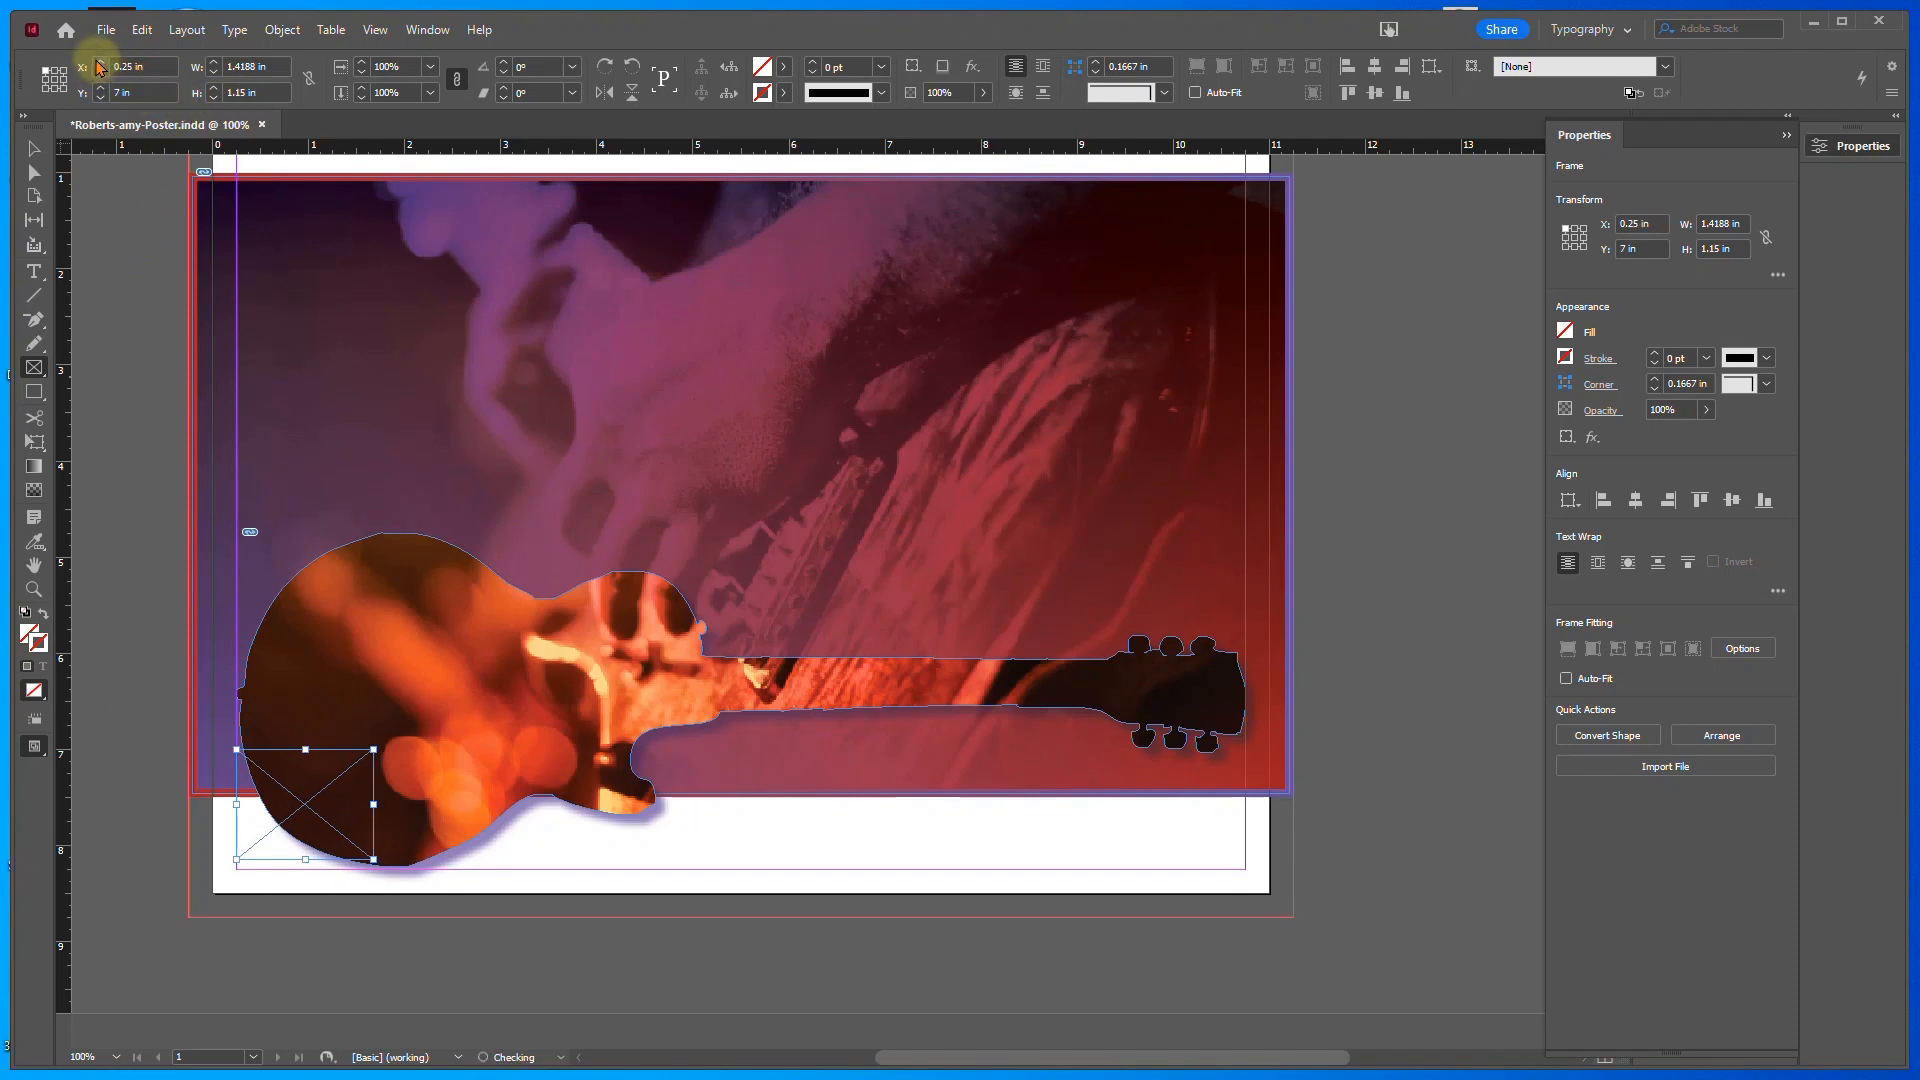
click(140, 92)
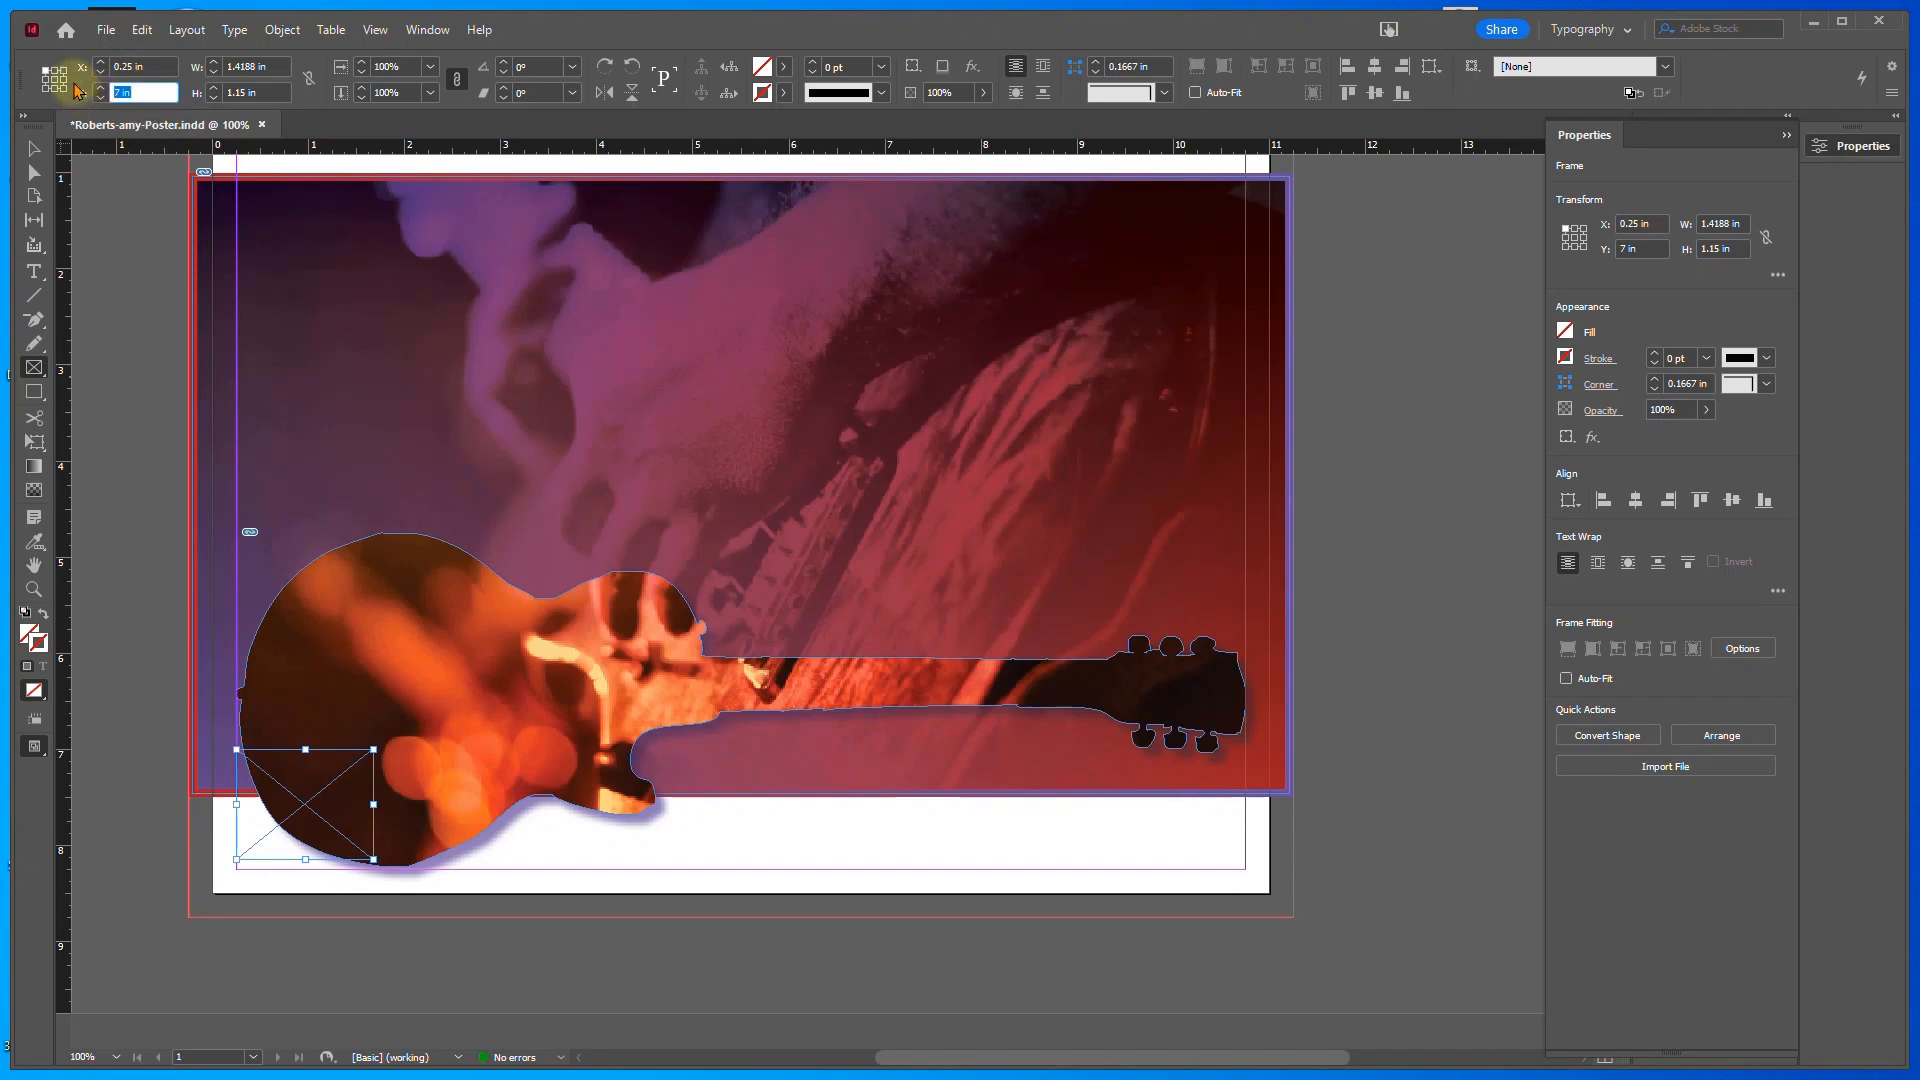
text(7.45)
key(Tab)
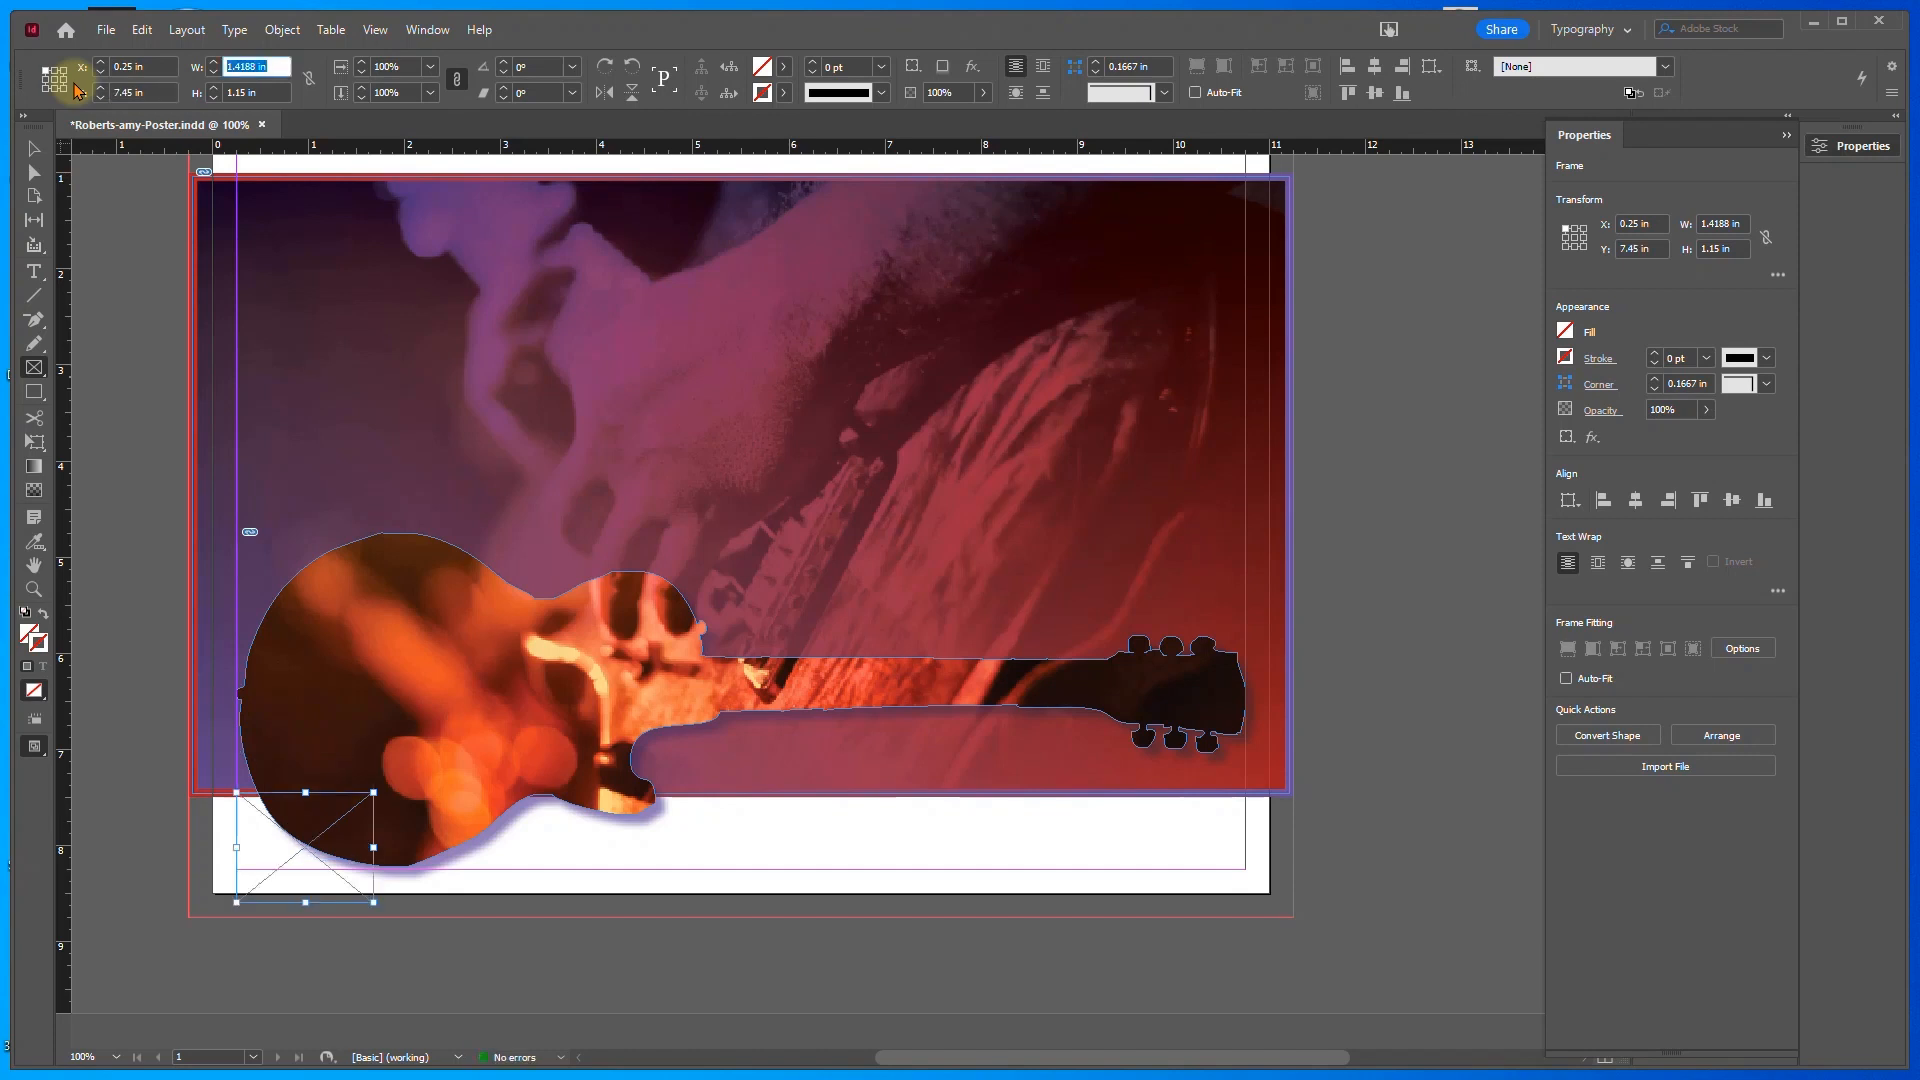
Set the new frame's width and height to 0.8 in each
key(BackSpace)
key(Tab)
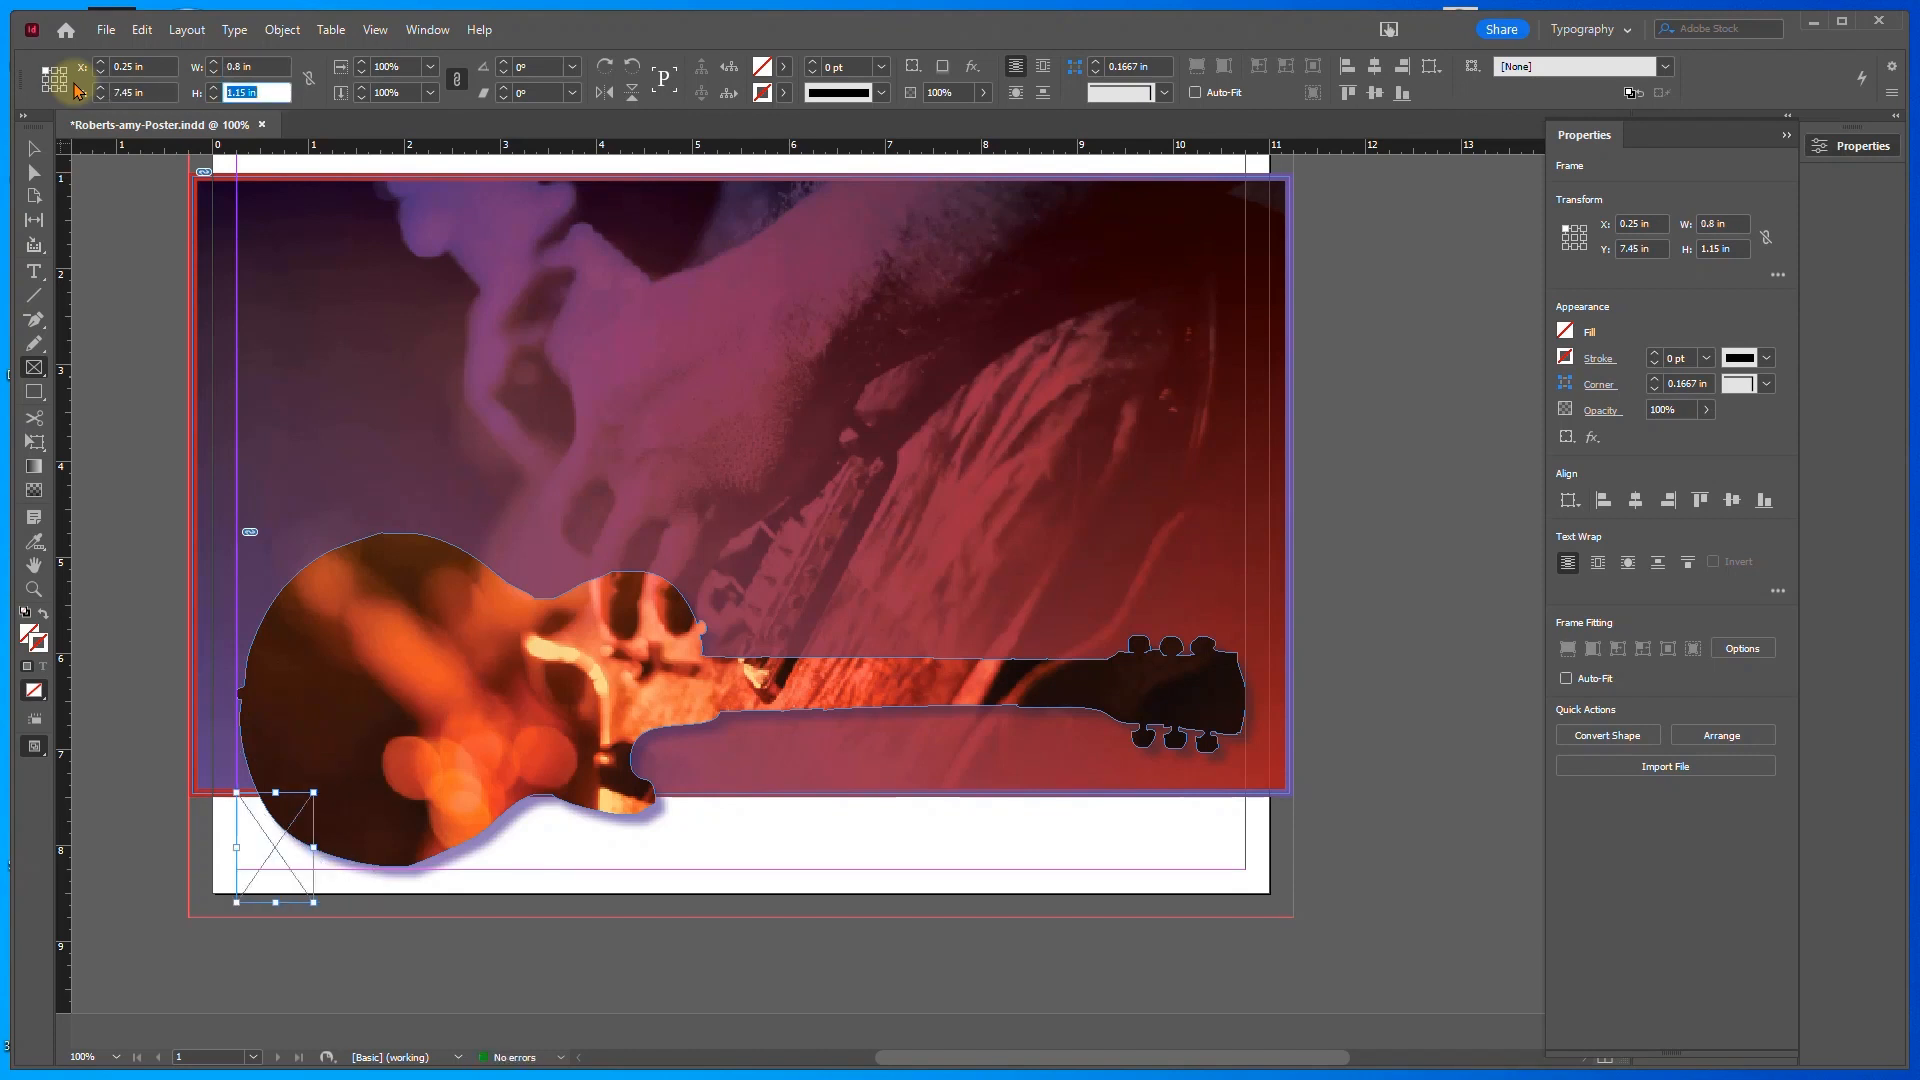
text(.8)
key(Return)
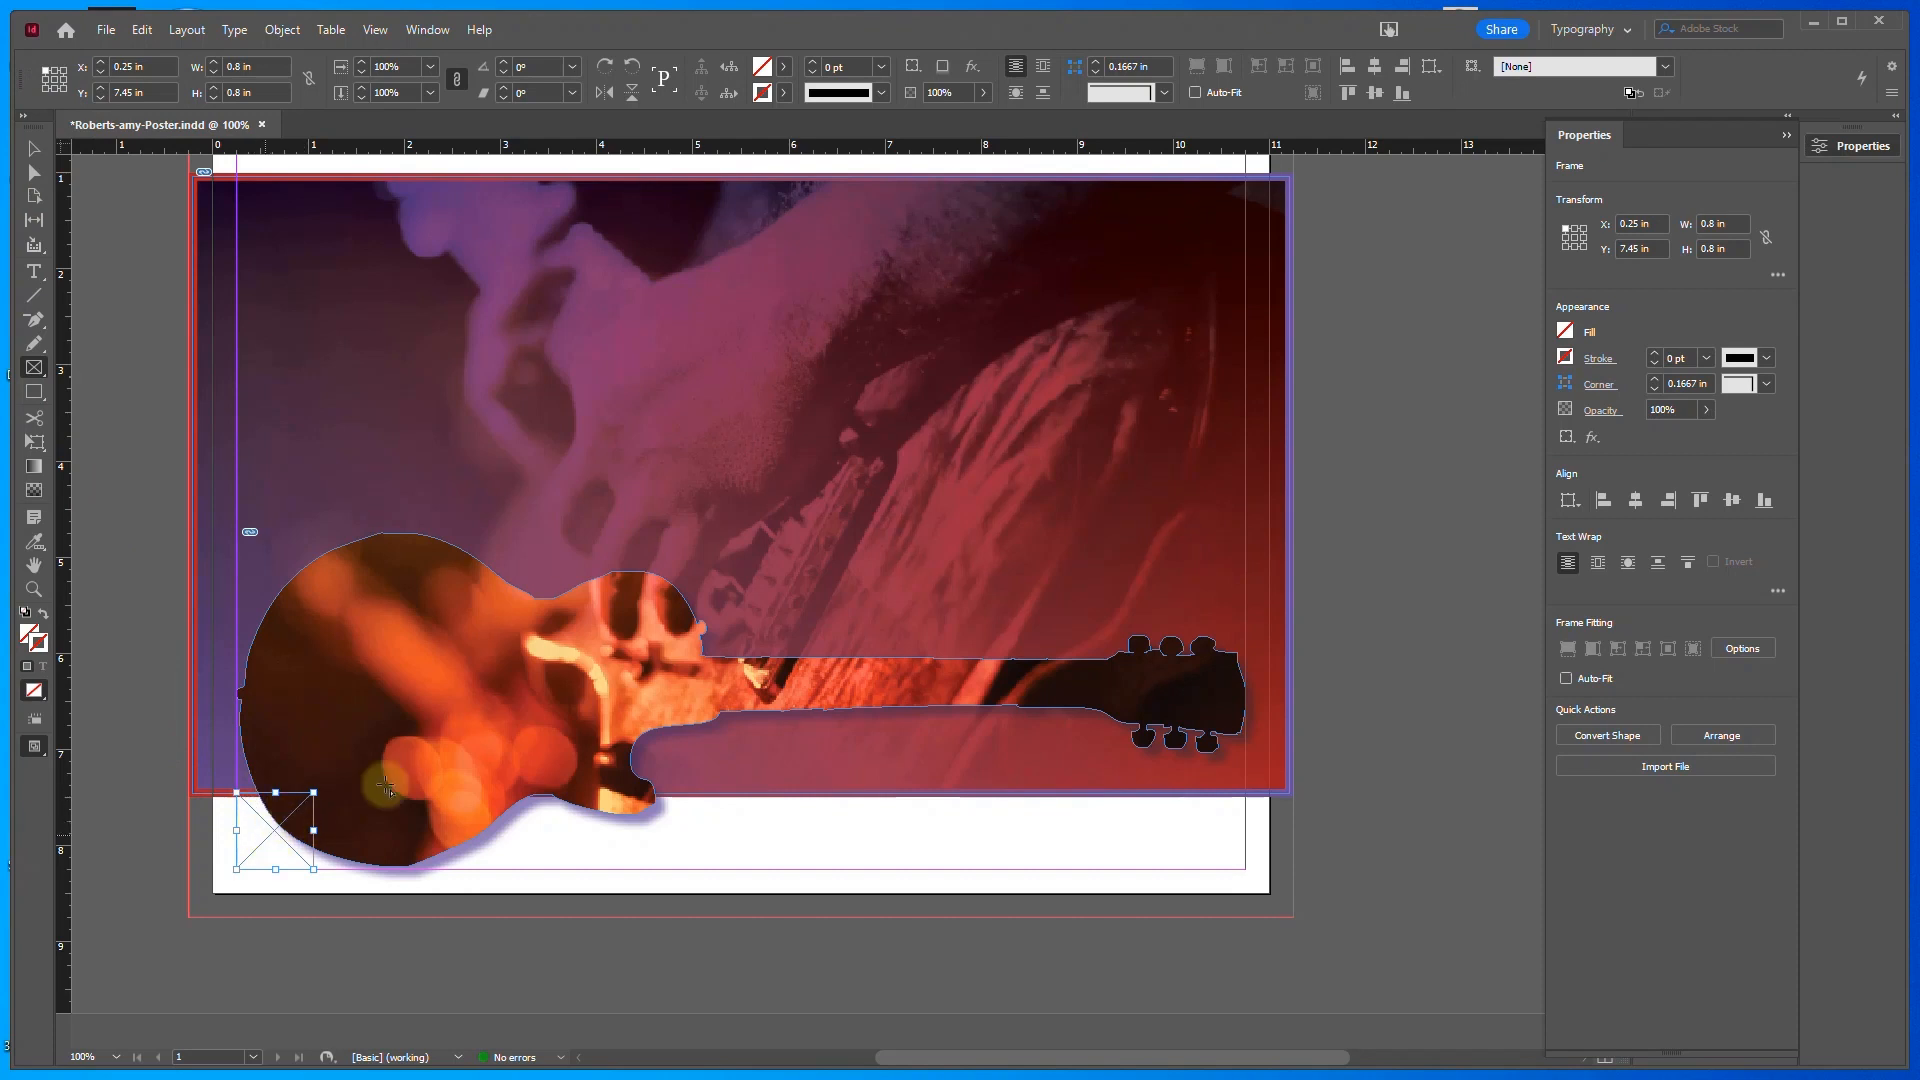
Give the small square frame a 3 pt purple stroke and a [Paper] fill
click(812, 62)
click(812, 62)
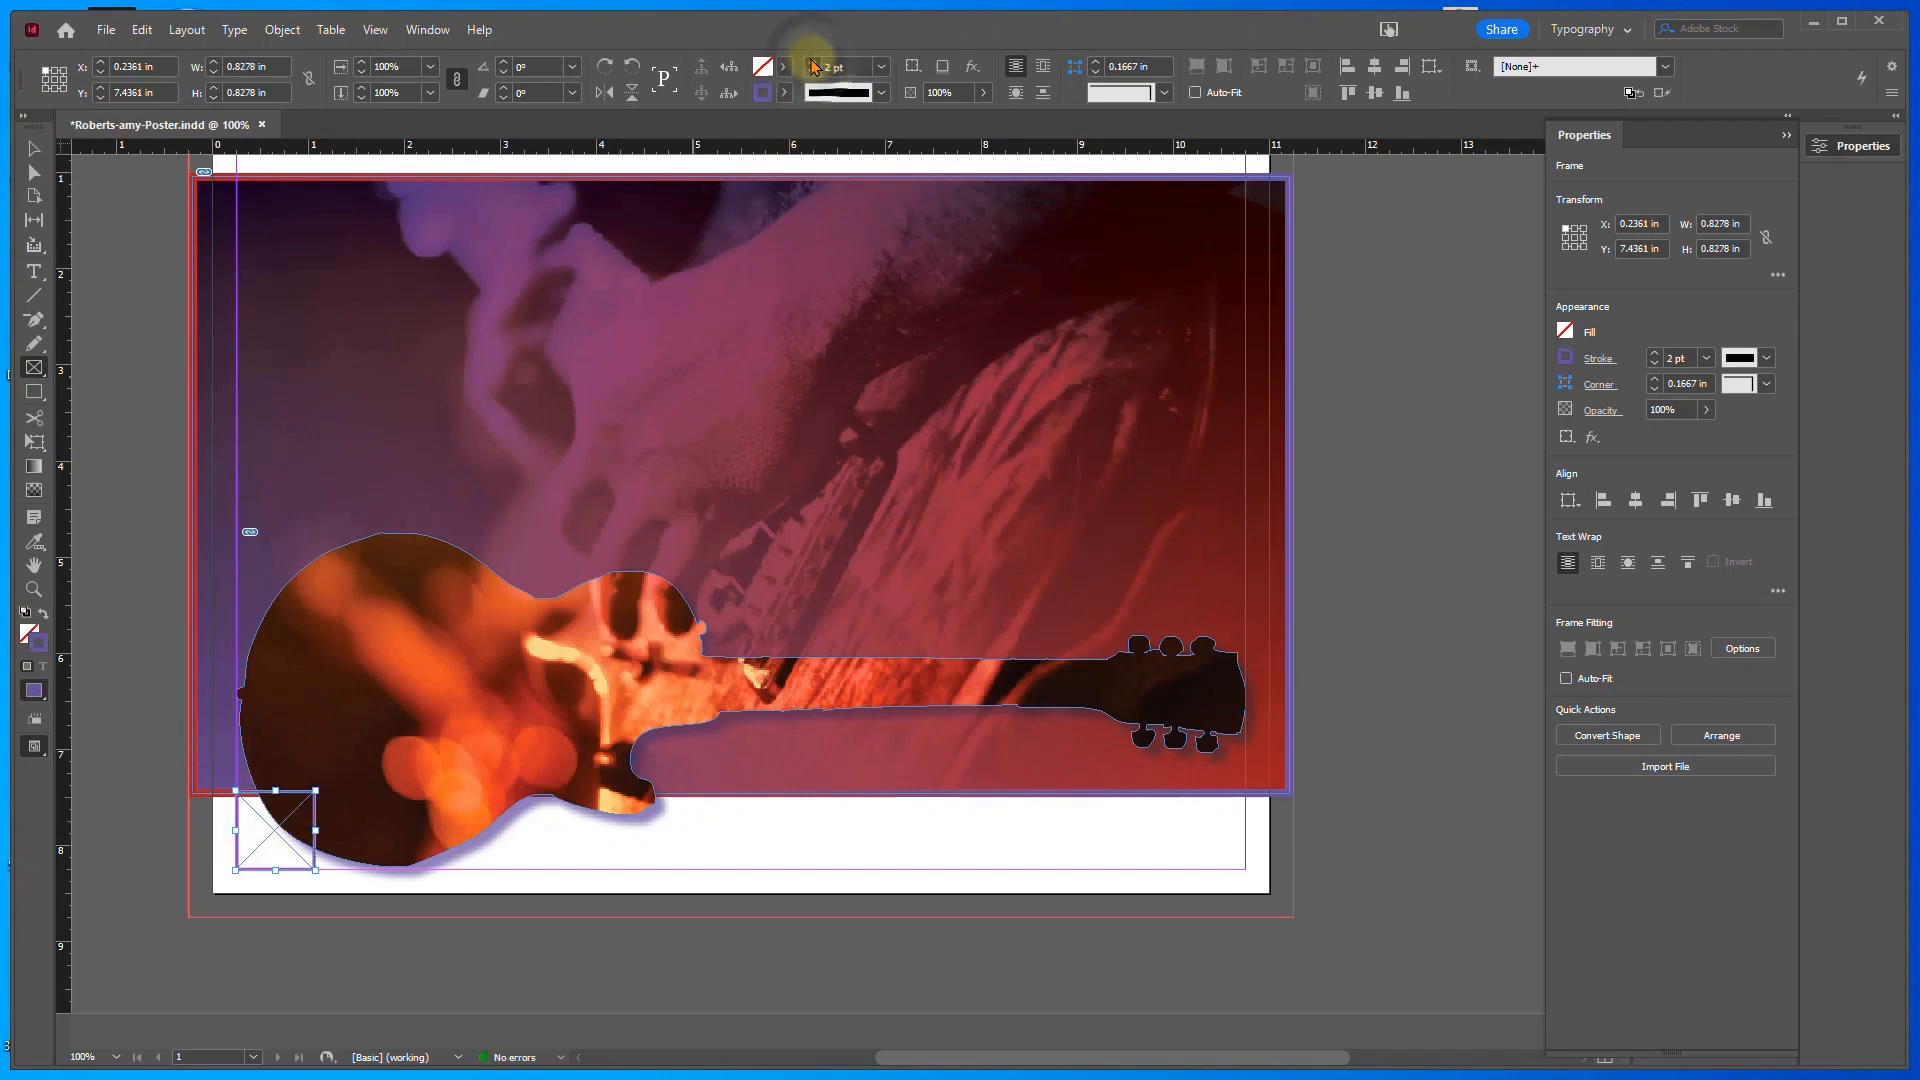
click(812, 62)
click(784, 92)
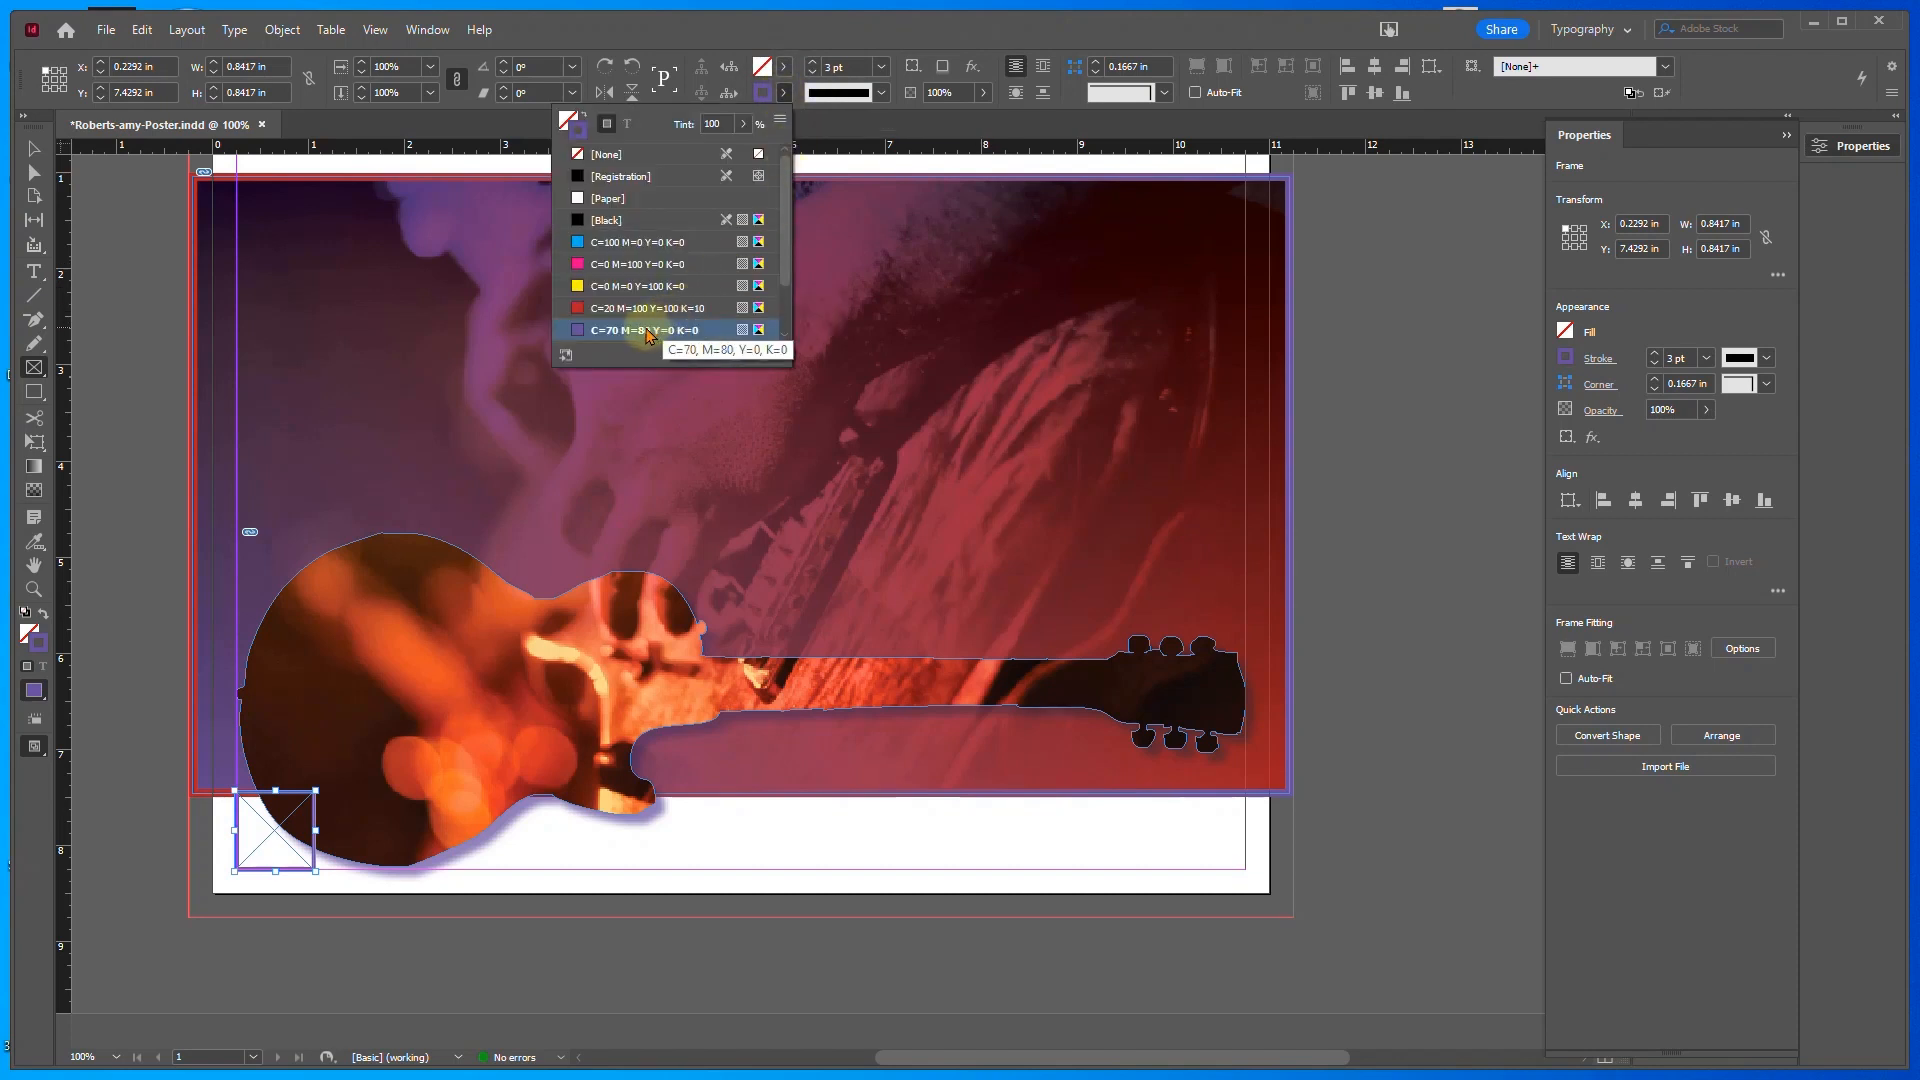
click(794, 26)
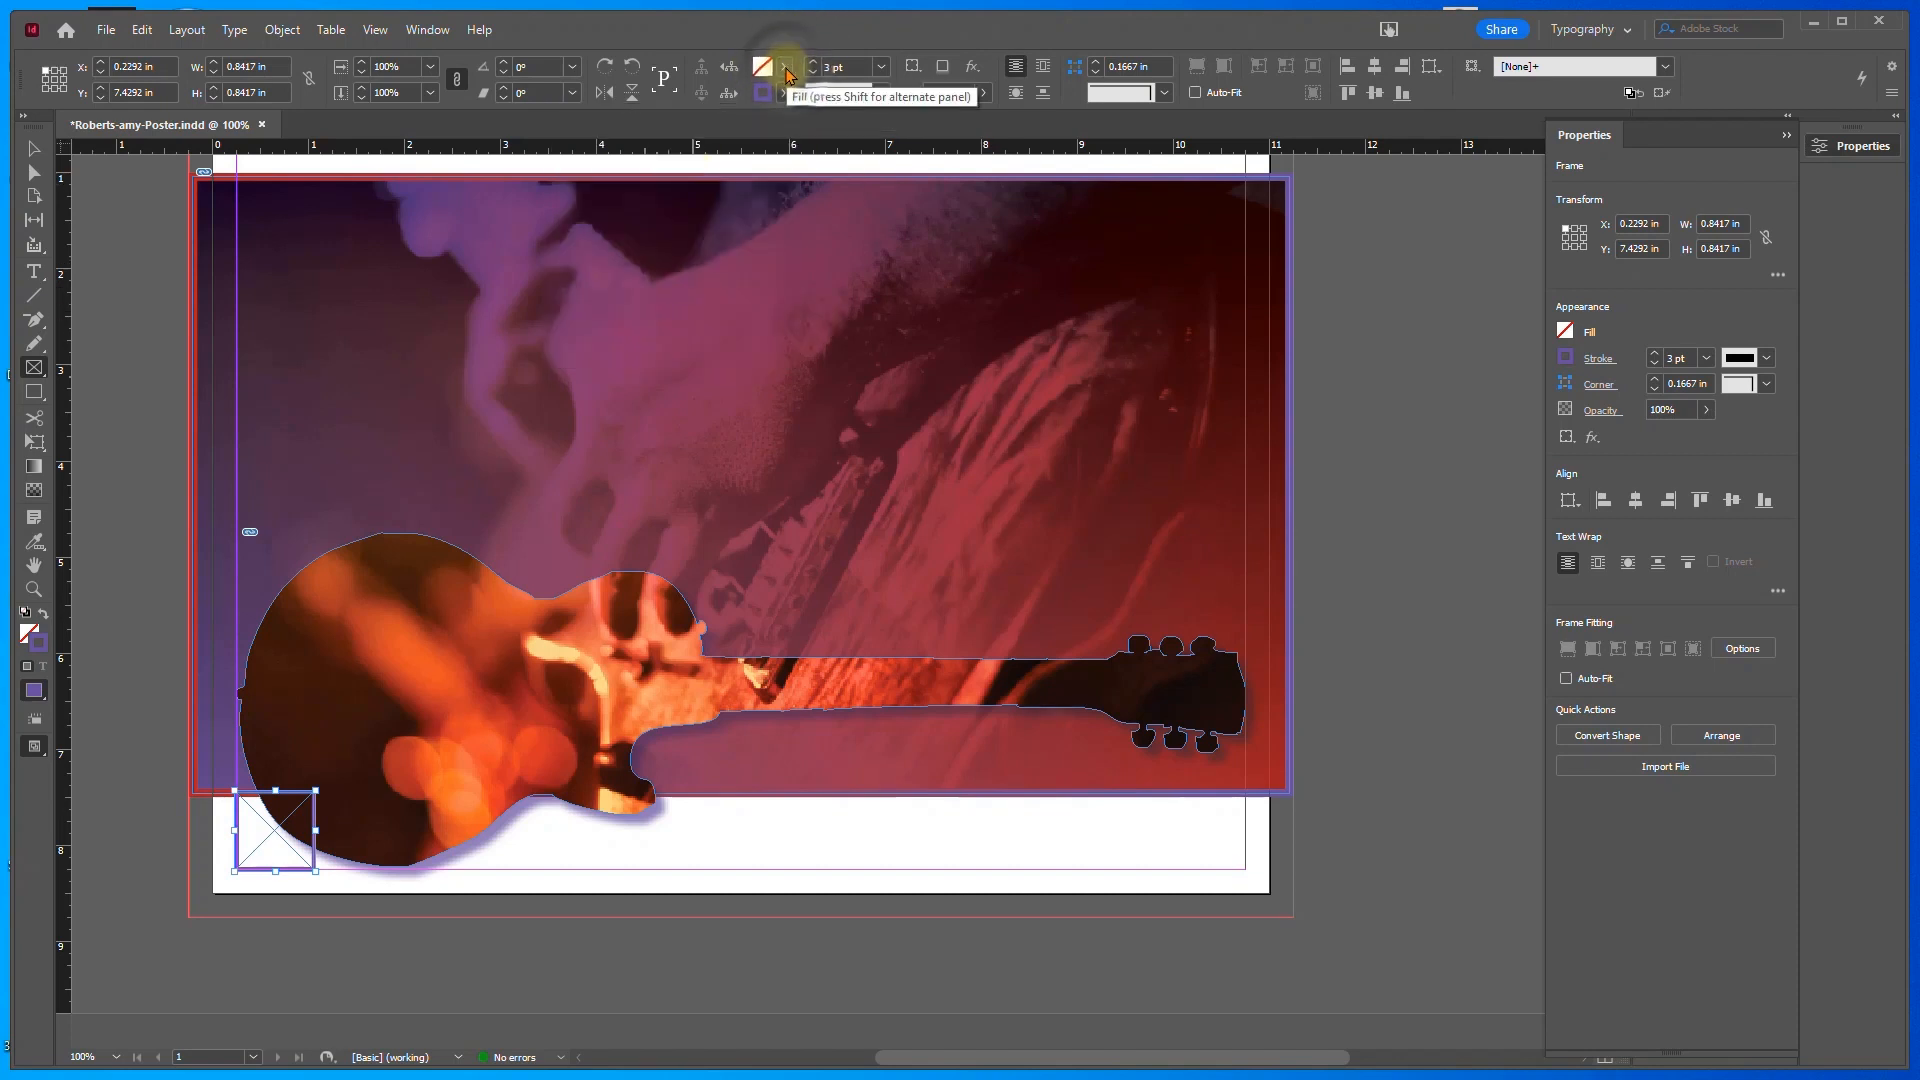
click(785, 70)
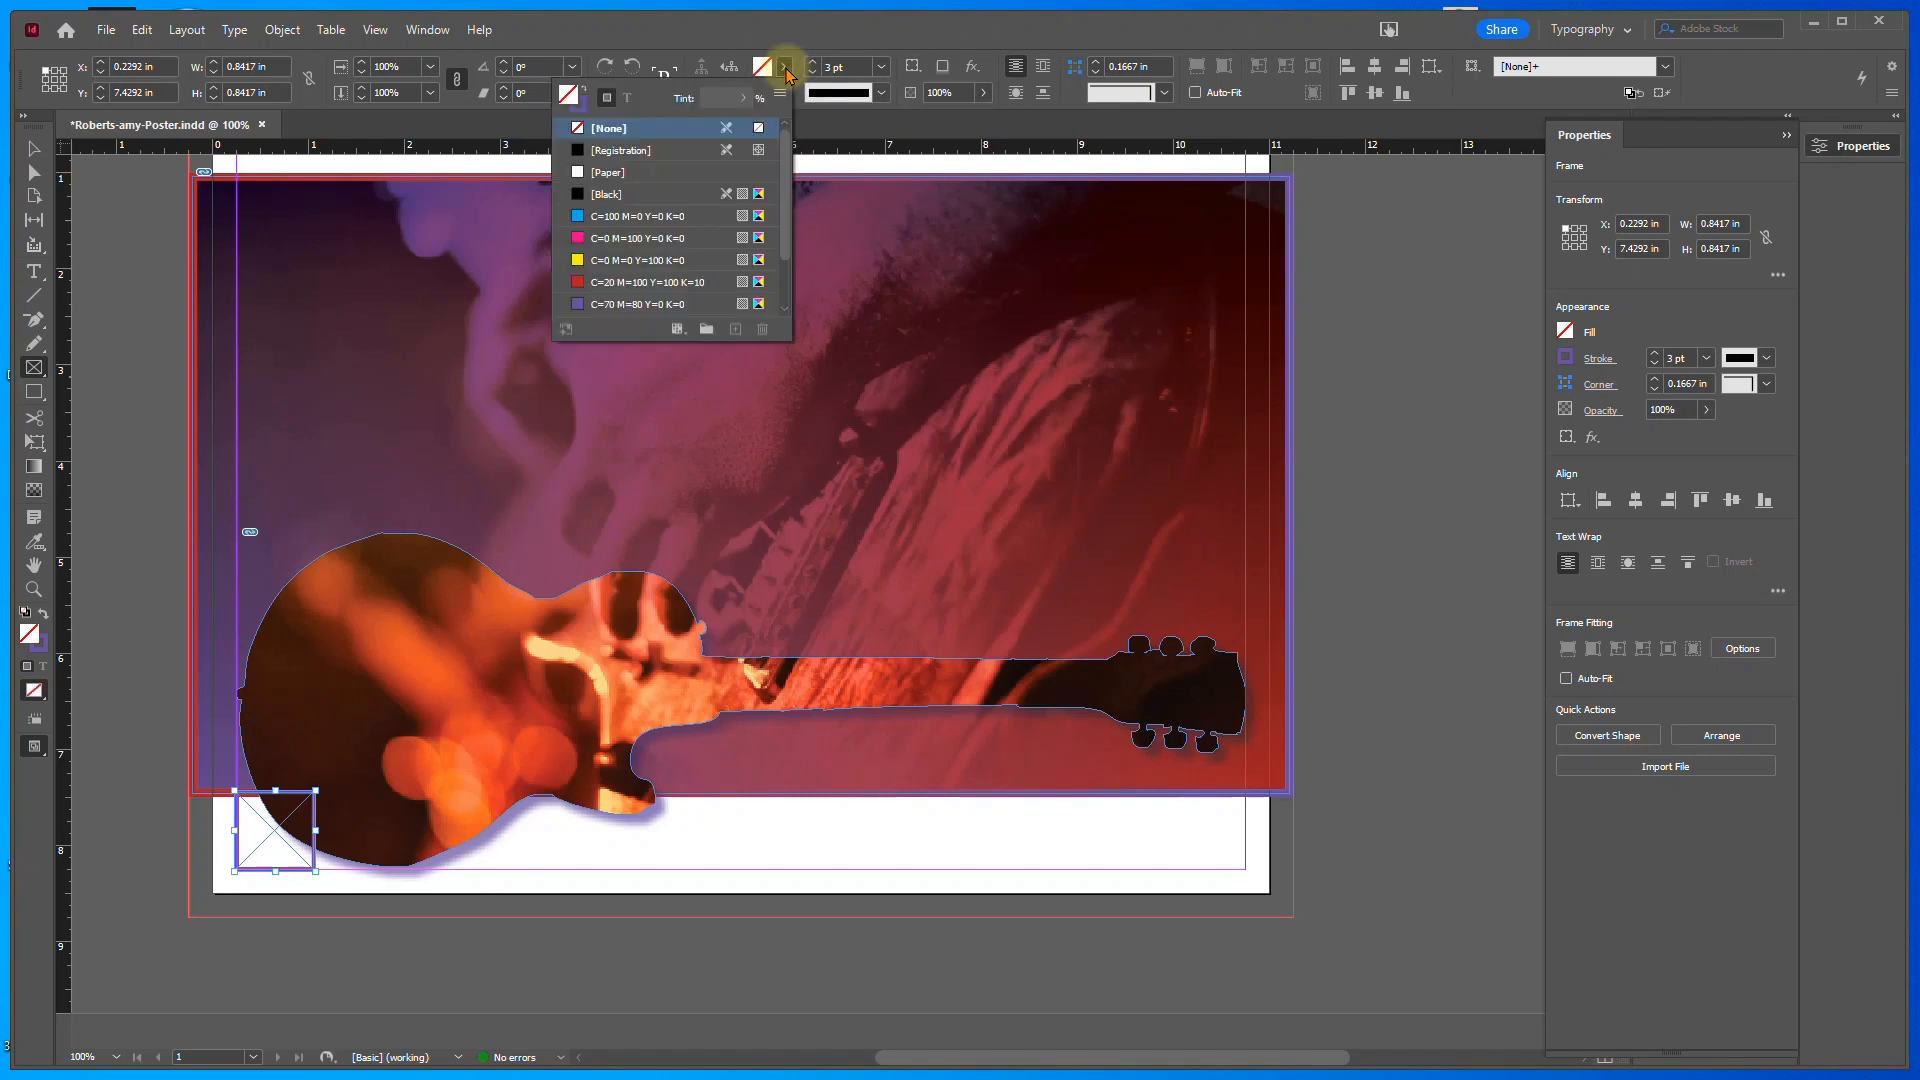
click(609, 173)
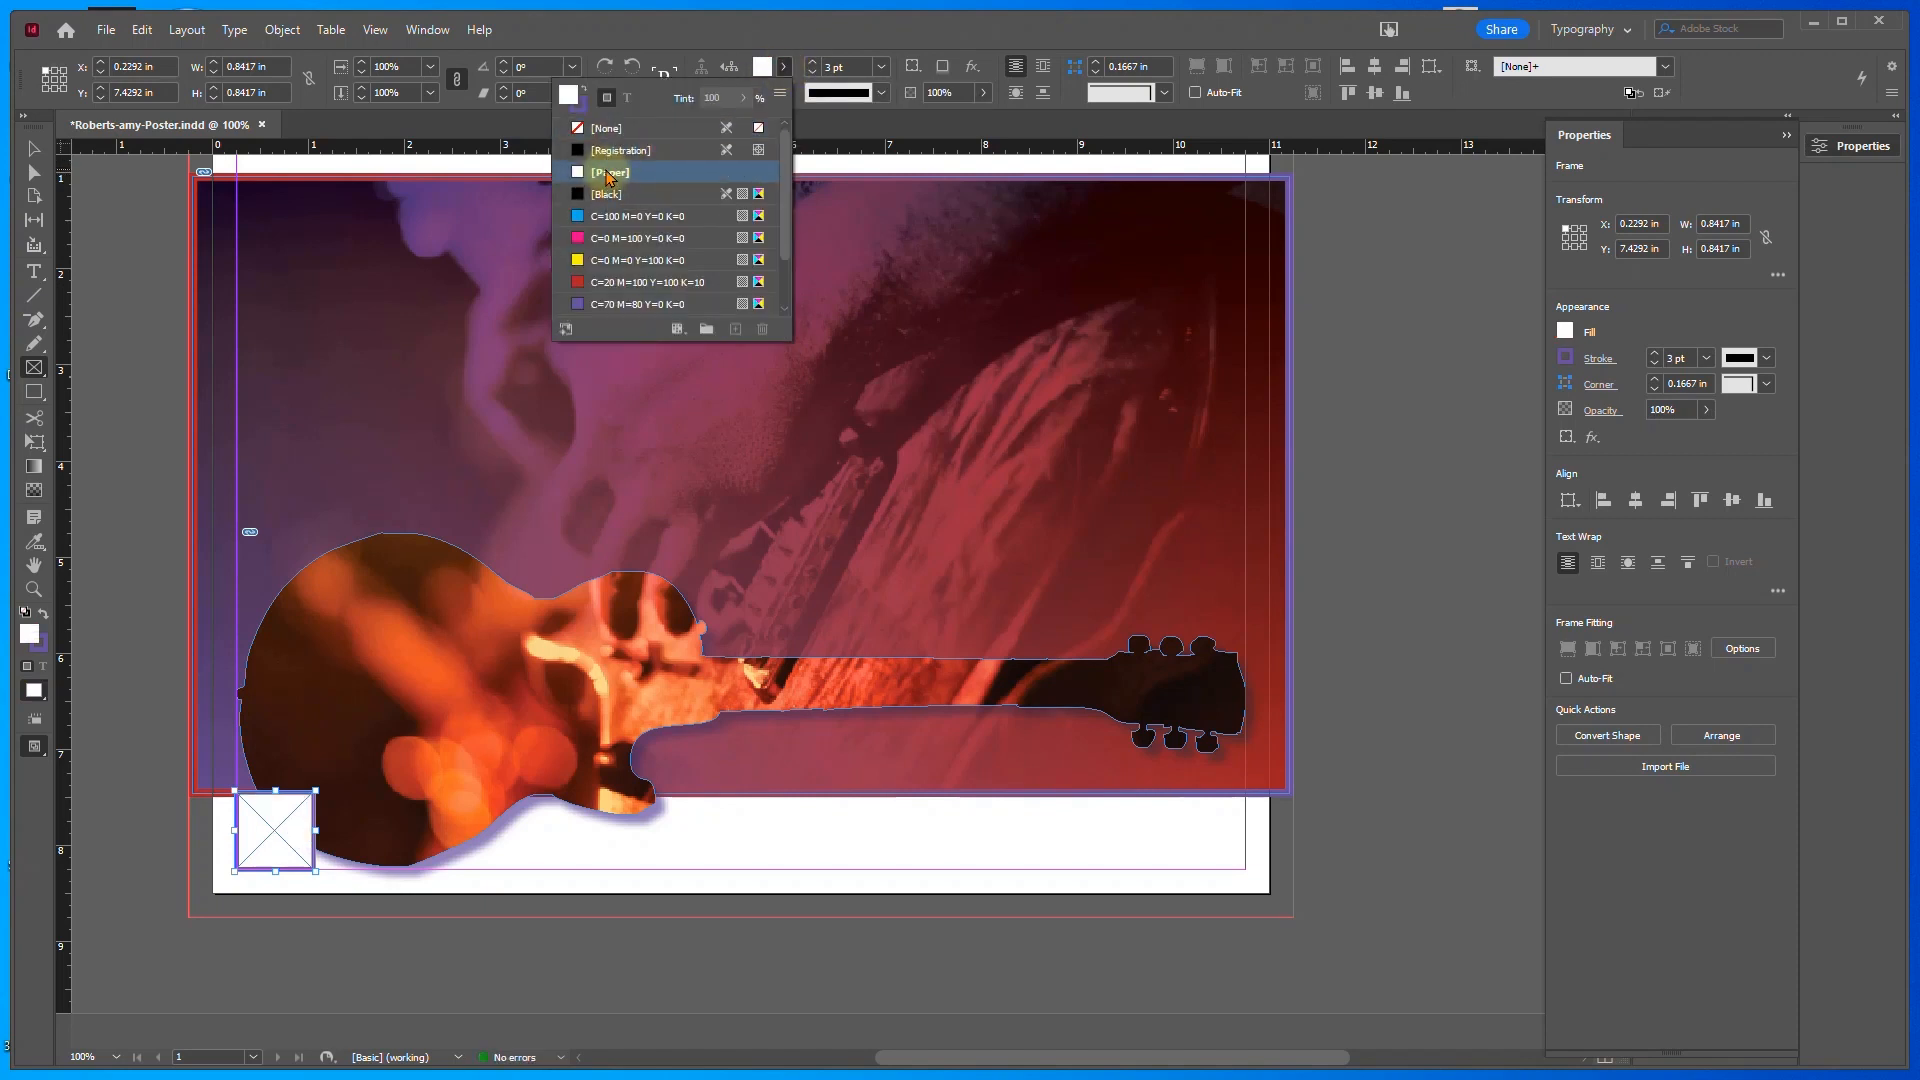
click(651, 37)
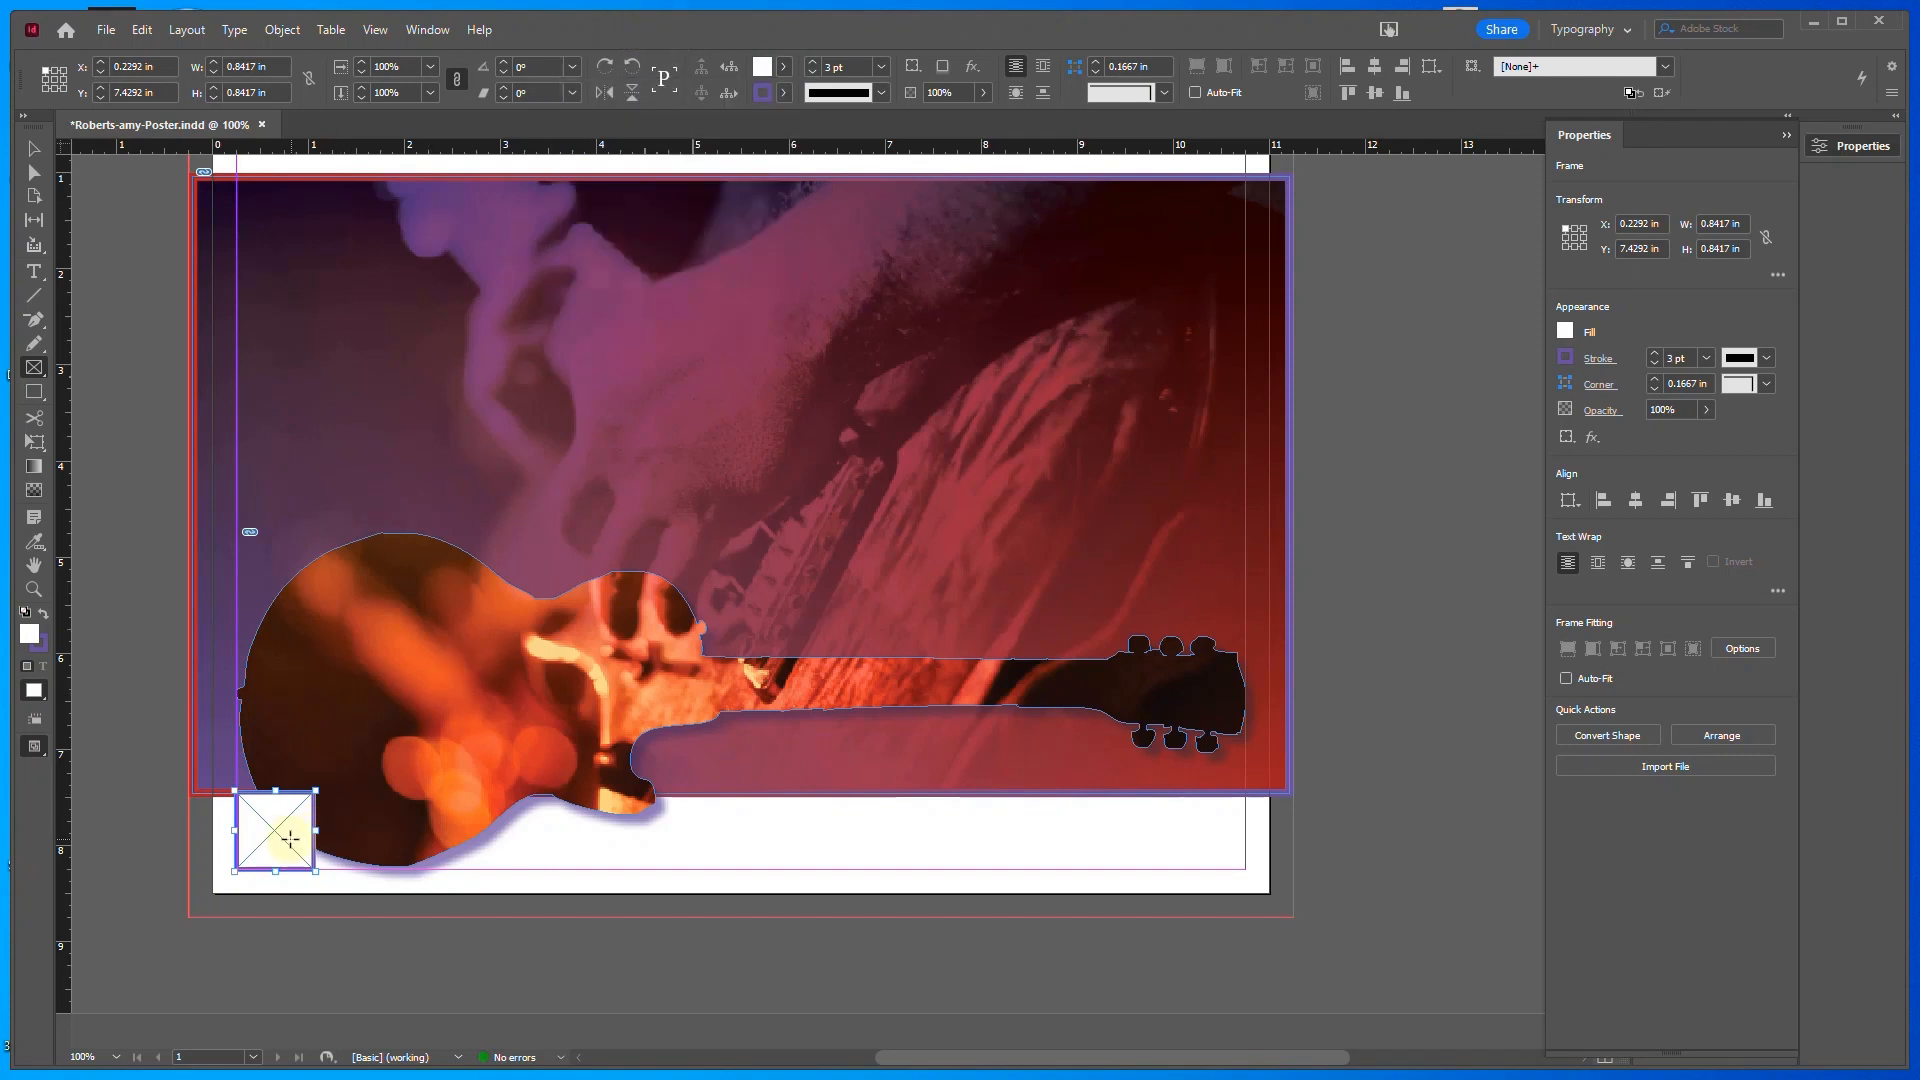
click(292, 33)
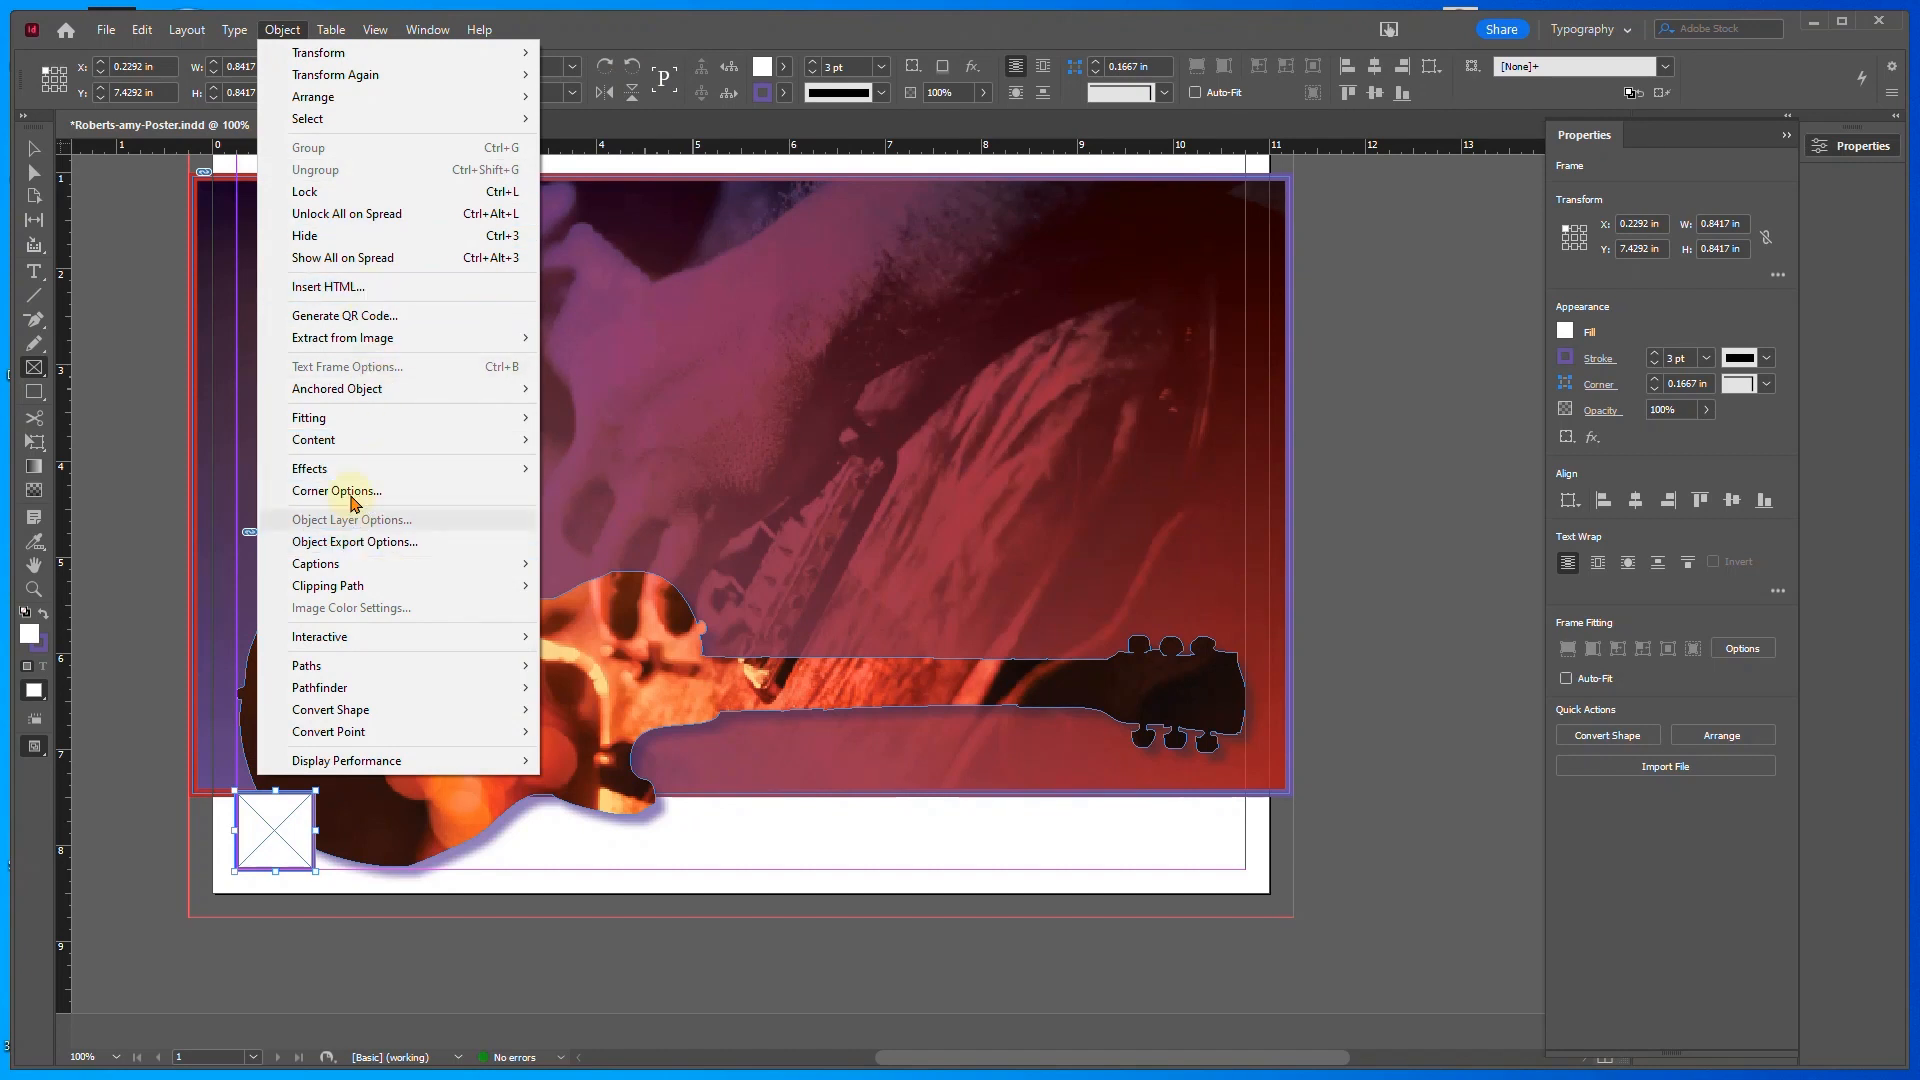
click(345, 316)
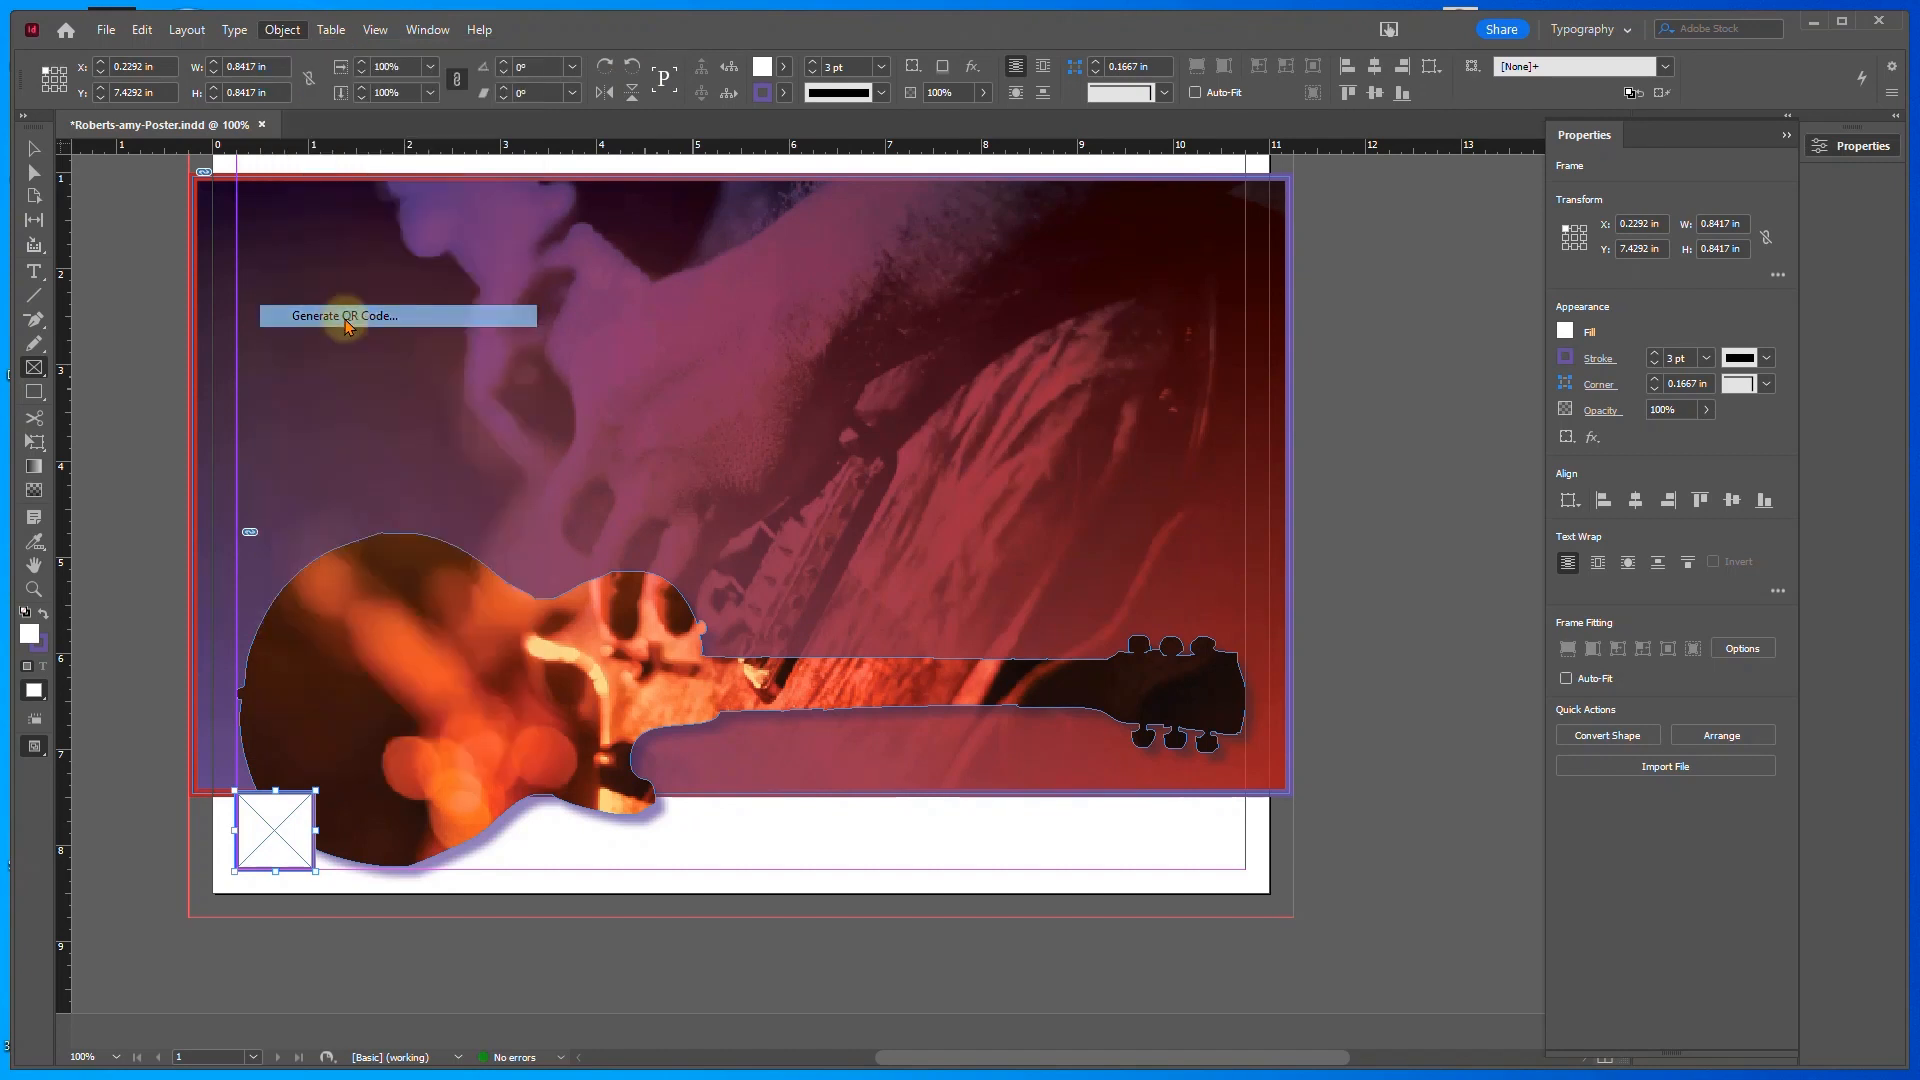
click(940, 376)
click(910, 416)
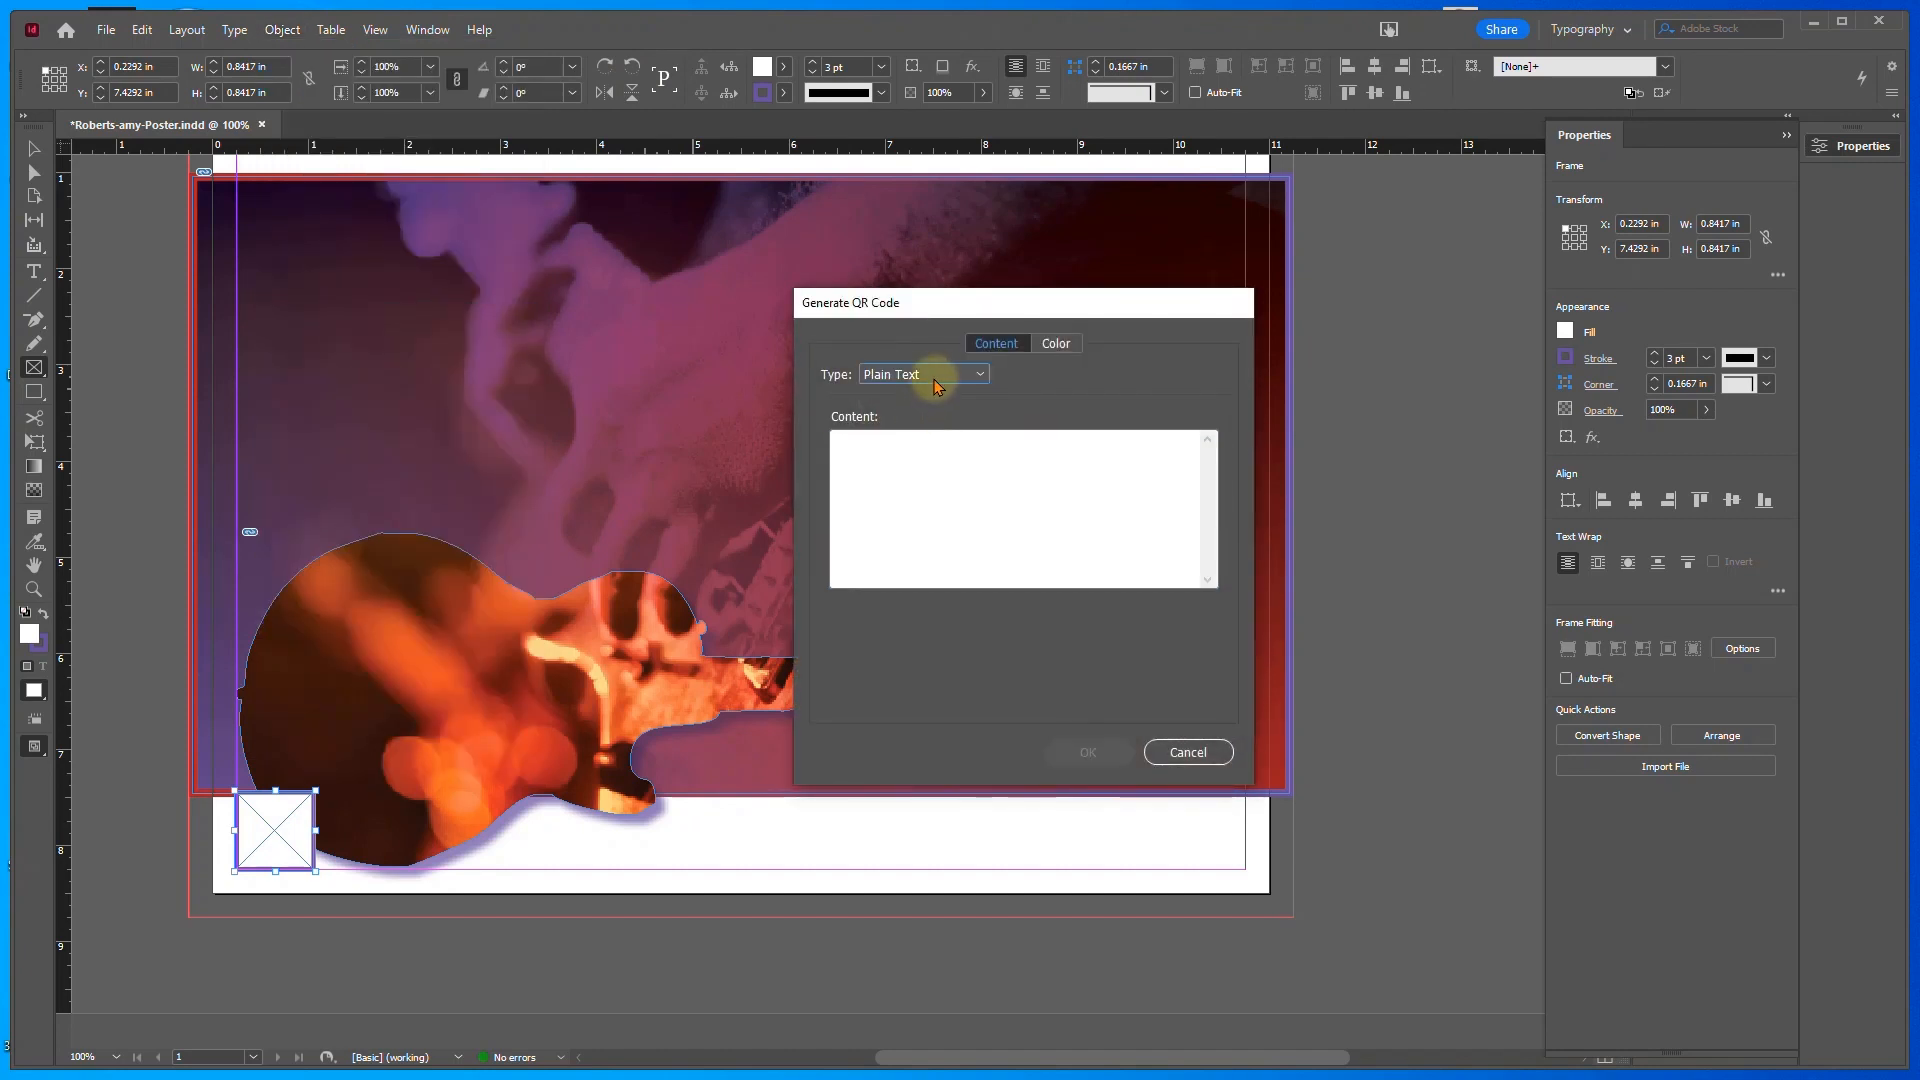
click(938, 378)
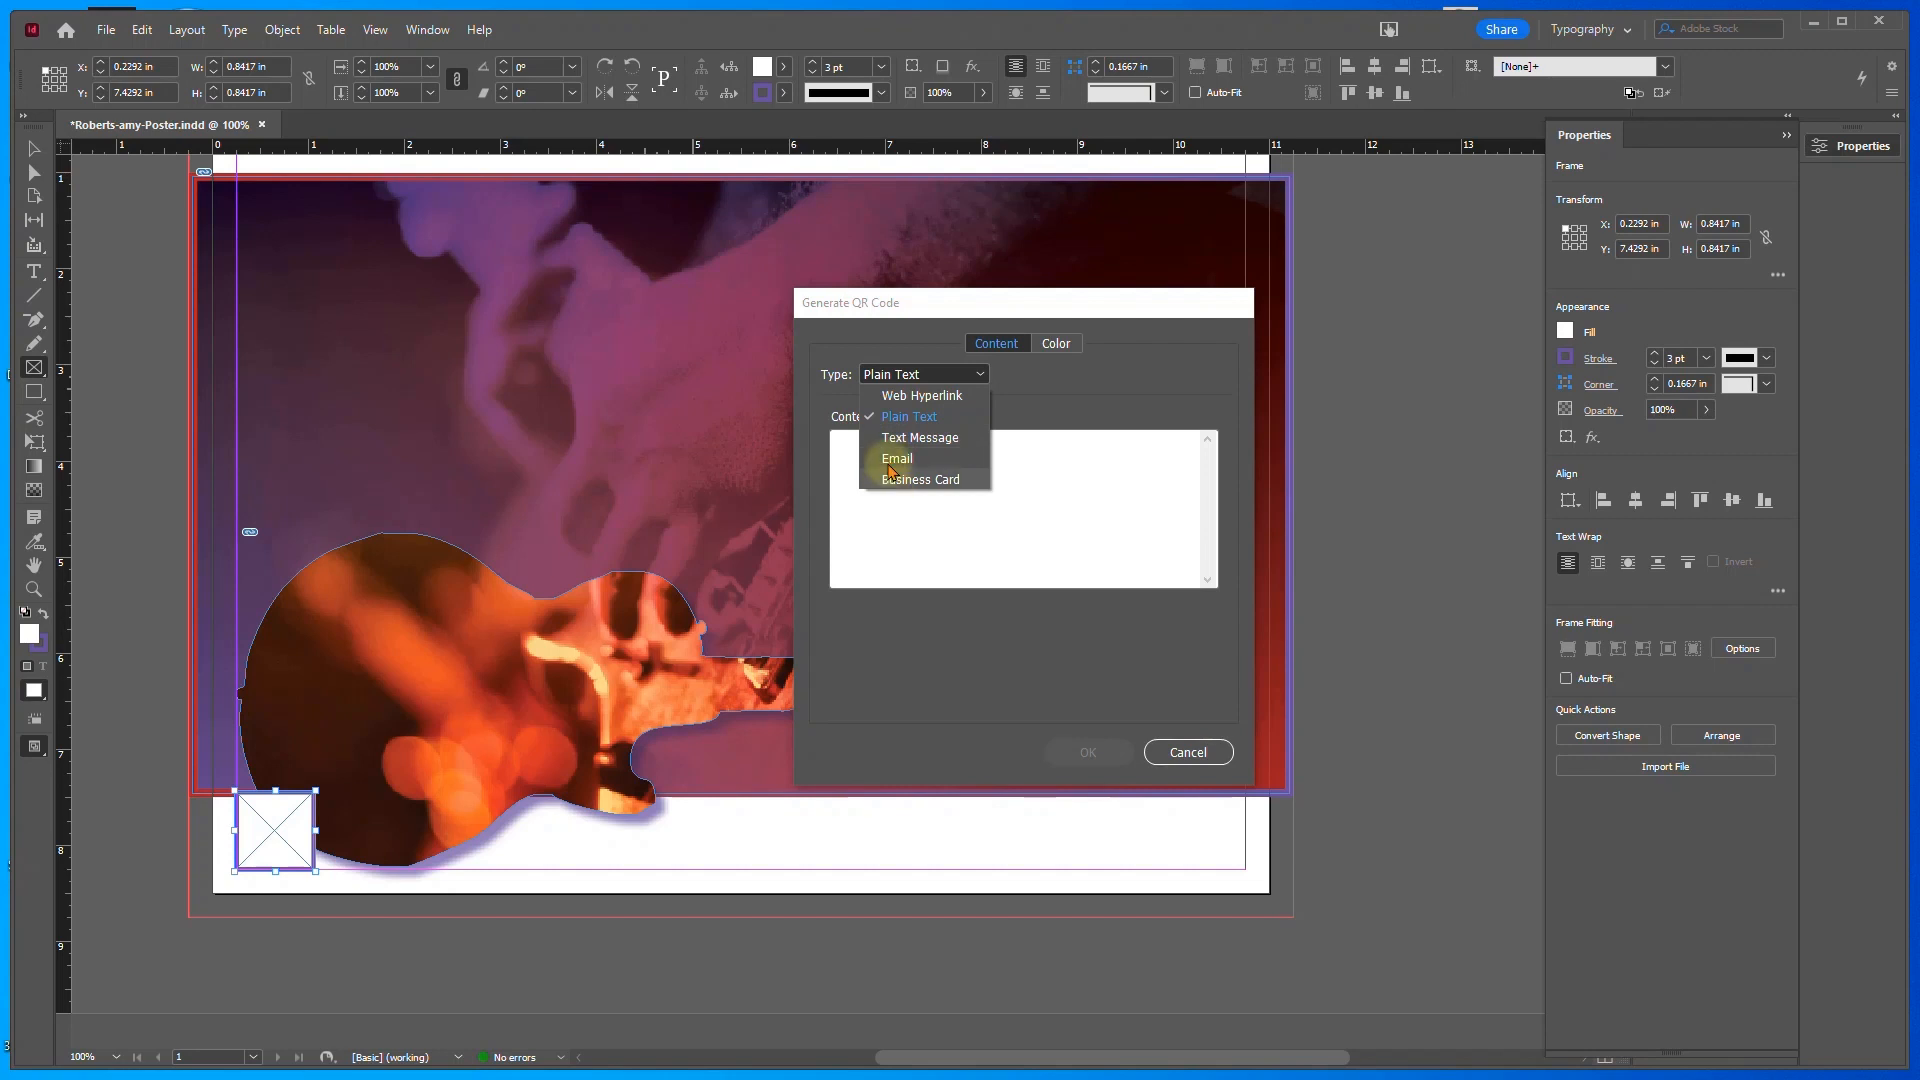
click(903, 396)
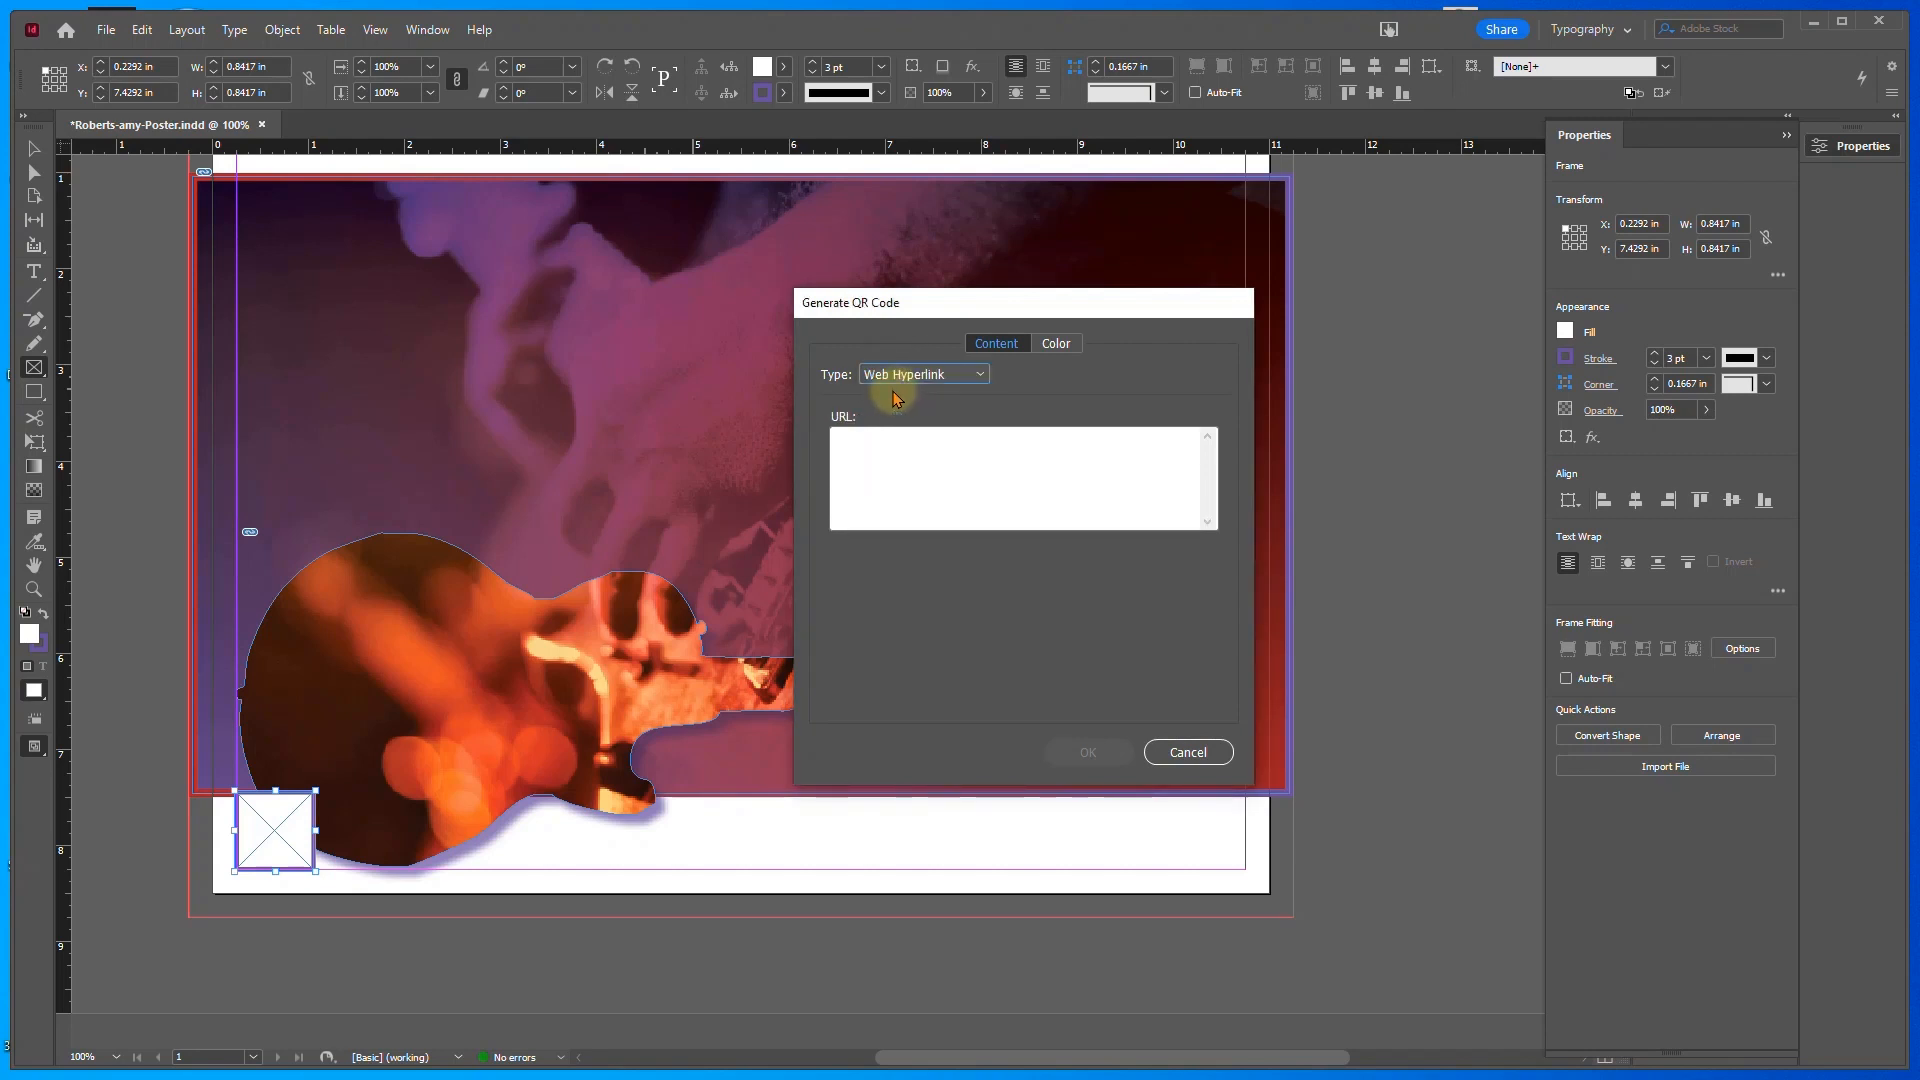
click(840, 440)
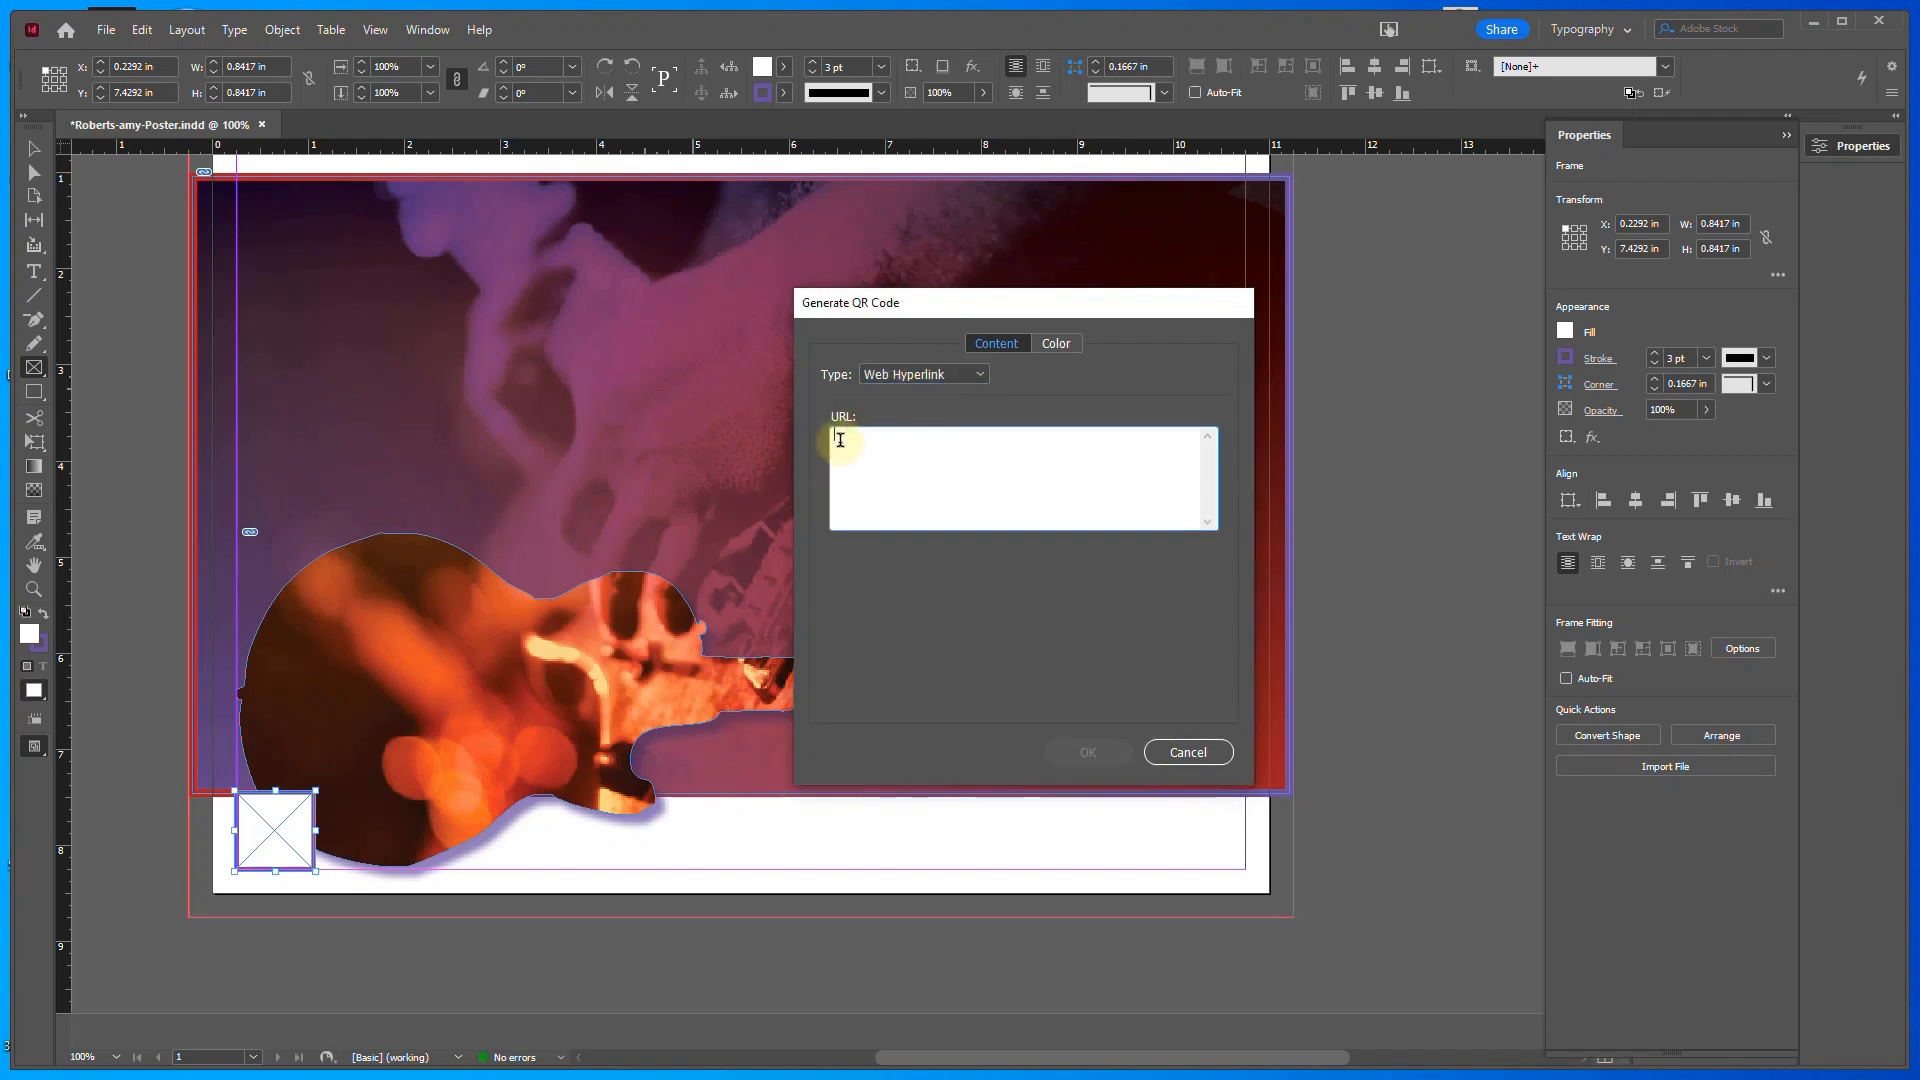
text(www.westonsummerconcertseries.com)
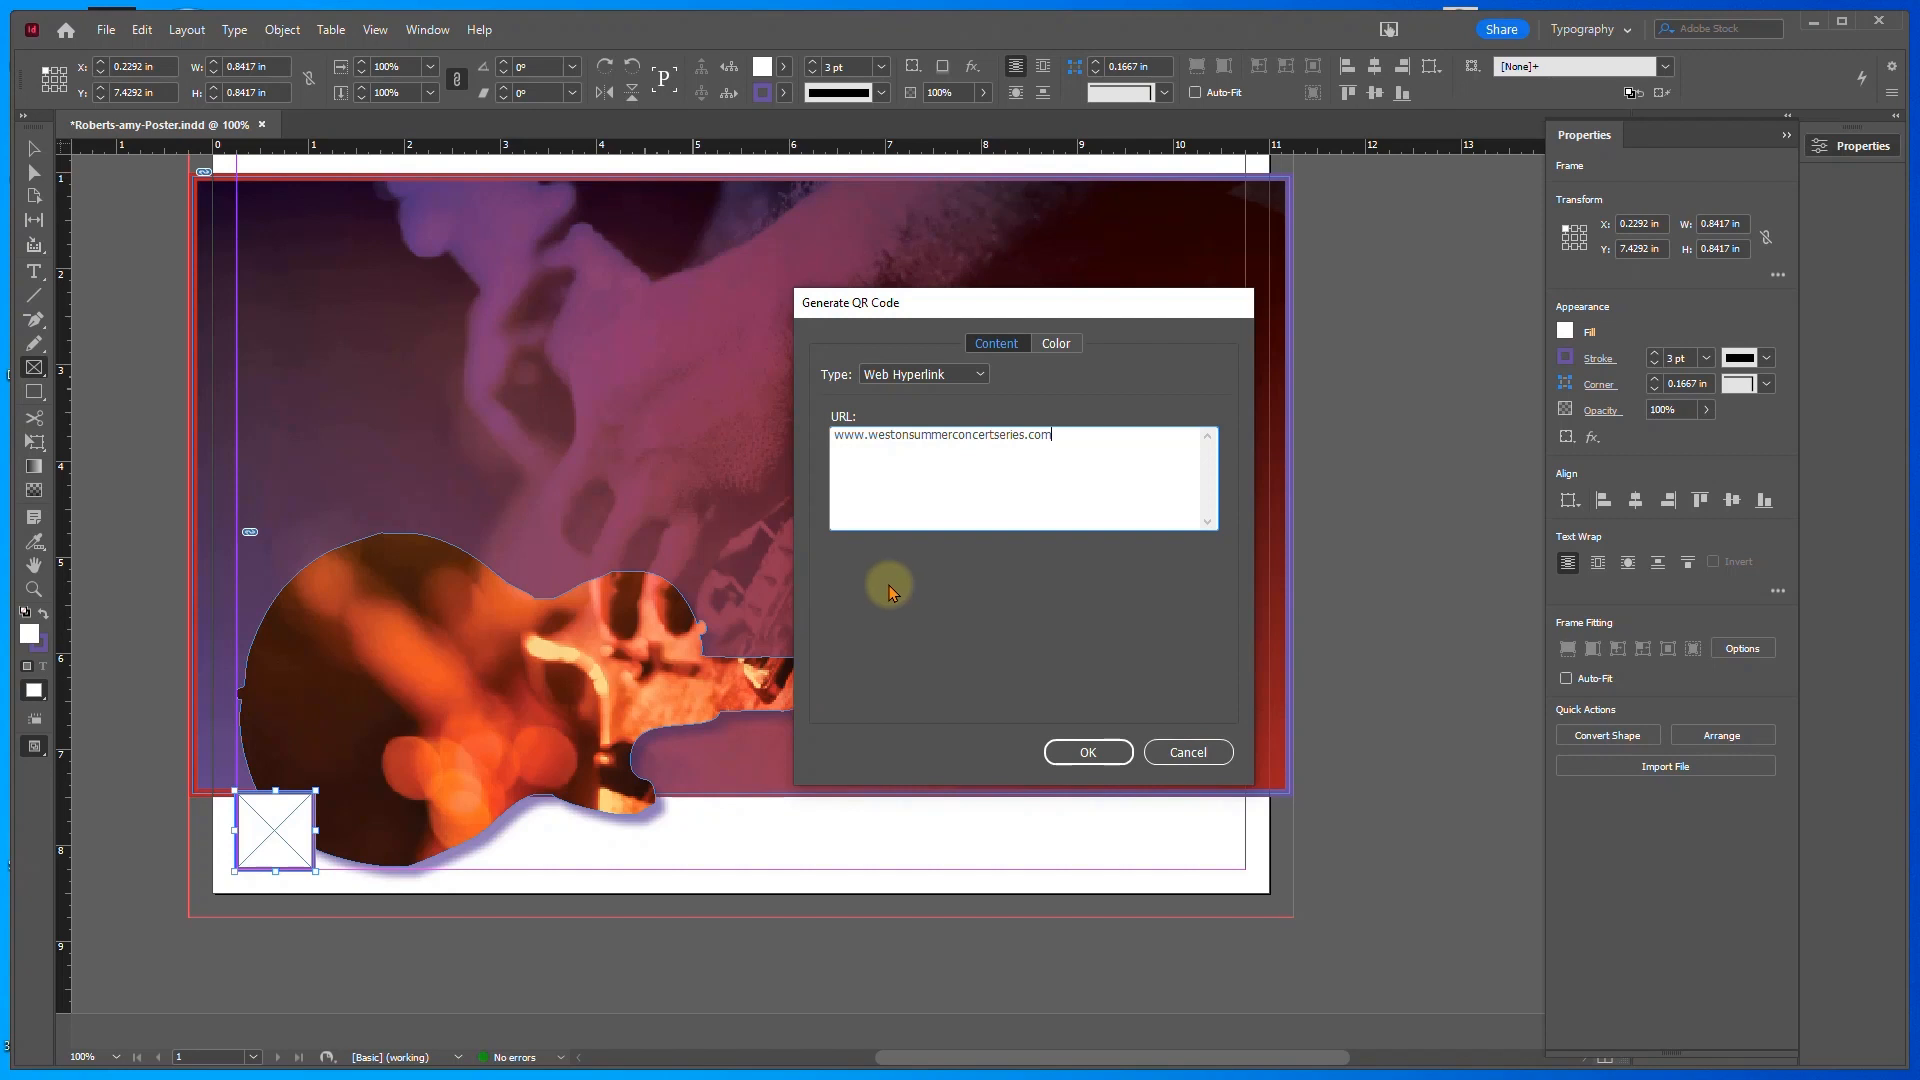
Colour the QR code with the C=0 M=40 Y=0 K=100 swatch and generate it in the frame
click(1056, 344)
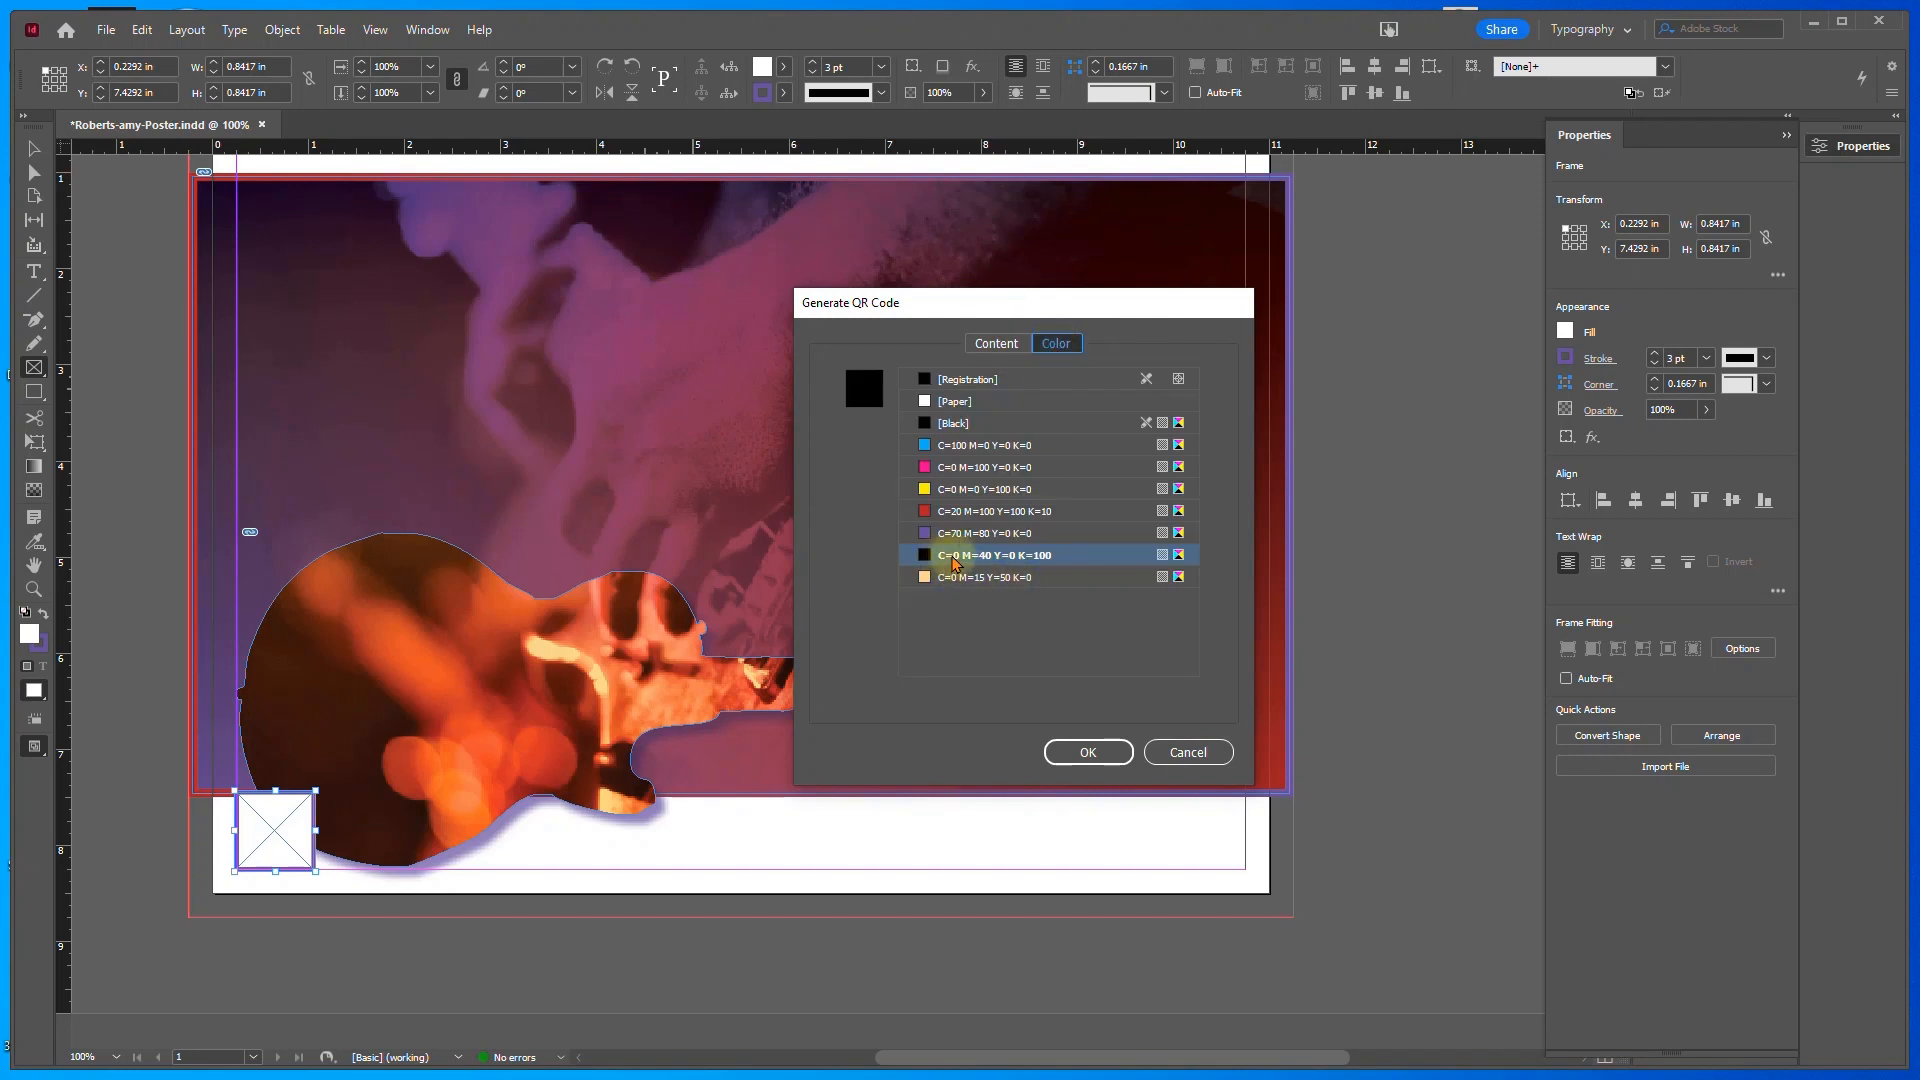
click(1007, 560)
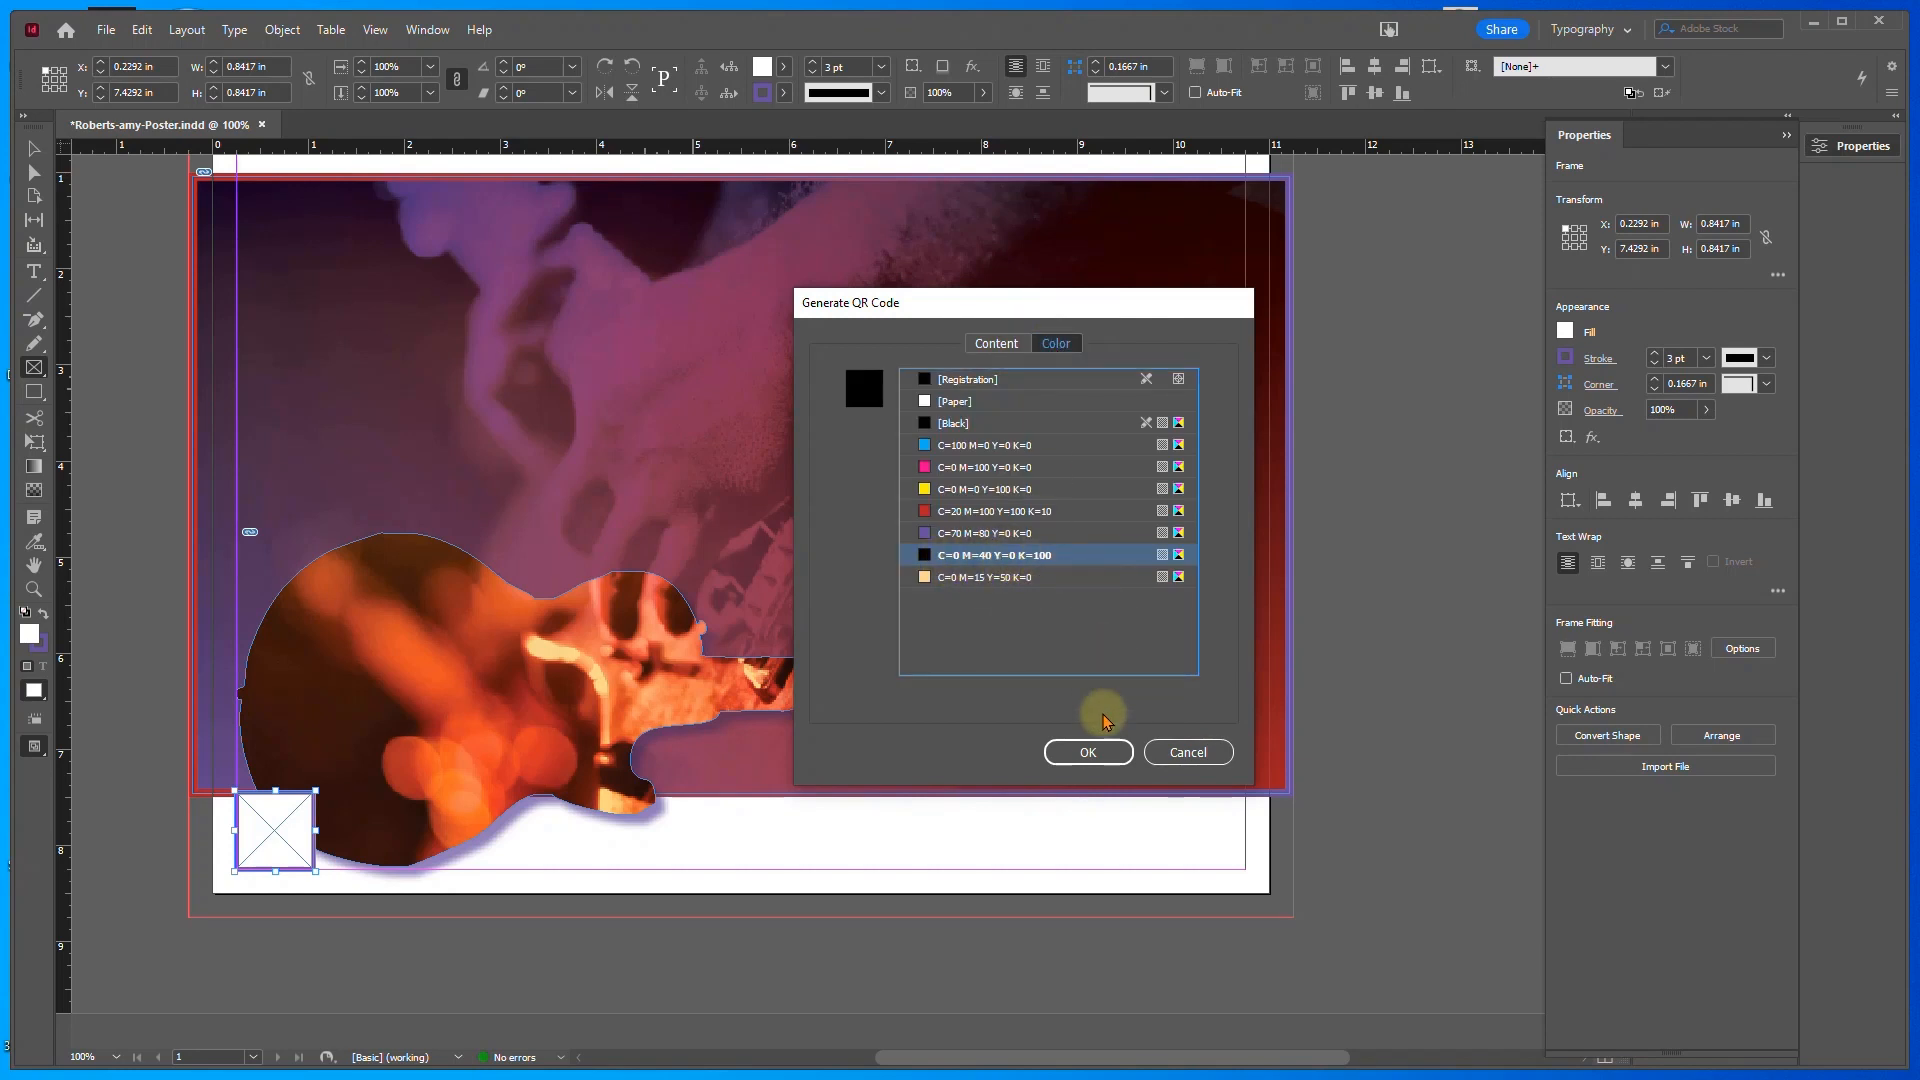
click(1088, 752)
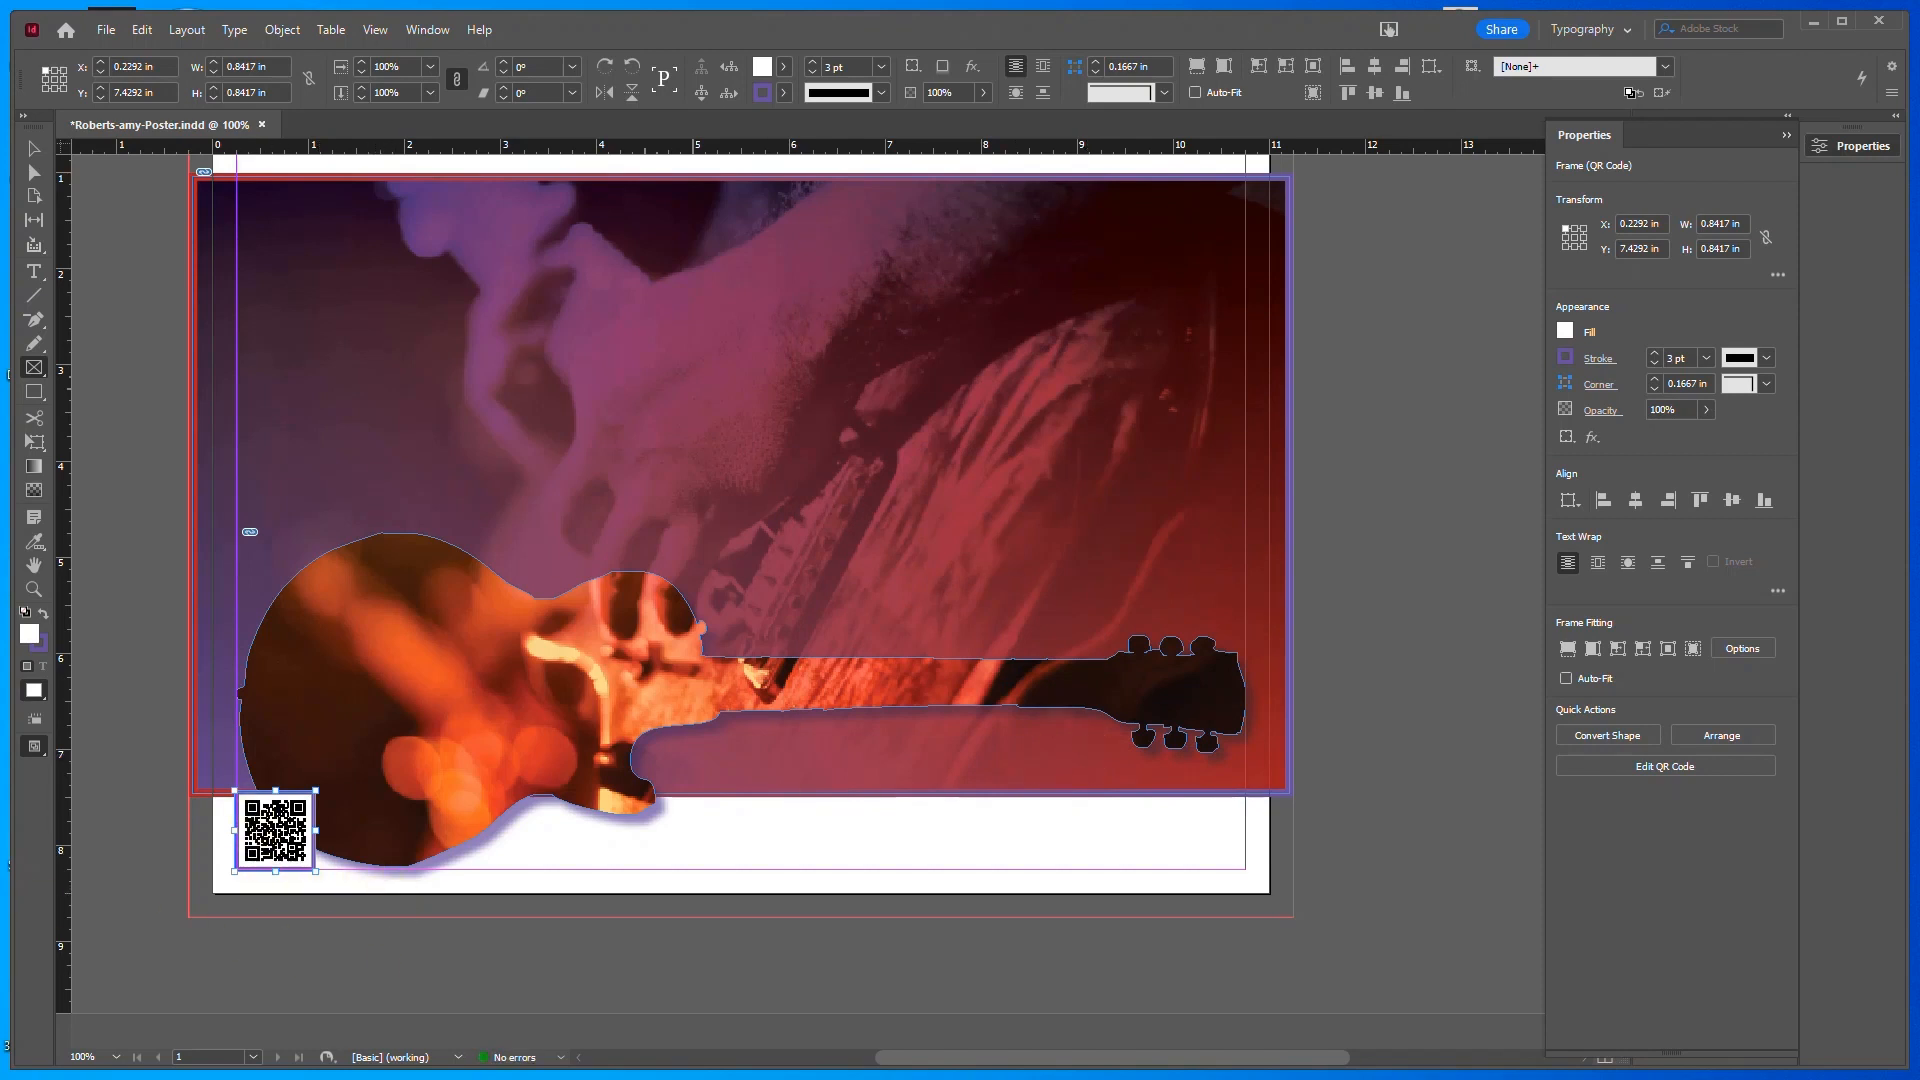
Save the poster and check the web address in the QR code's settings
key(ctrl+s)
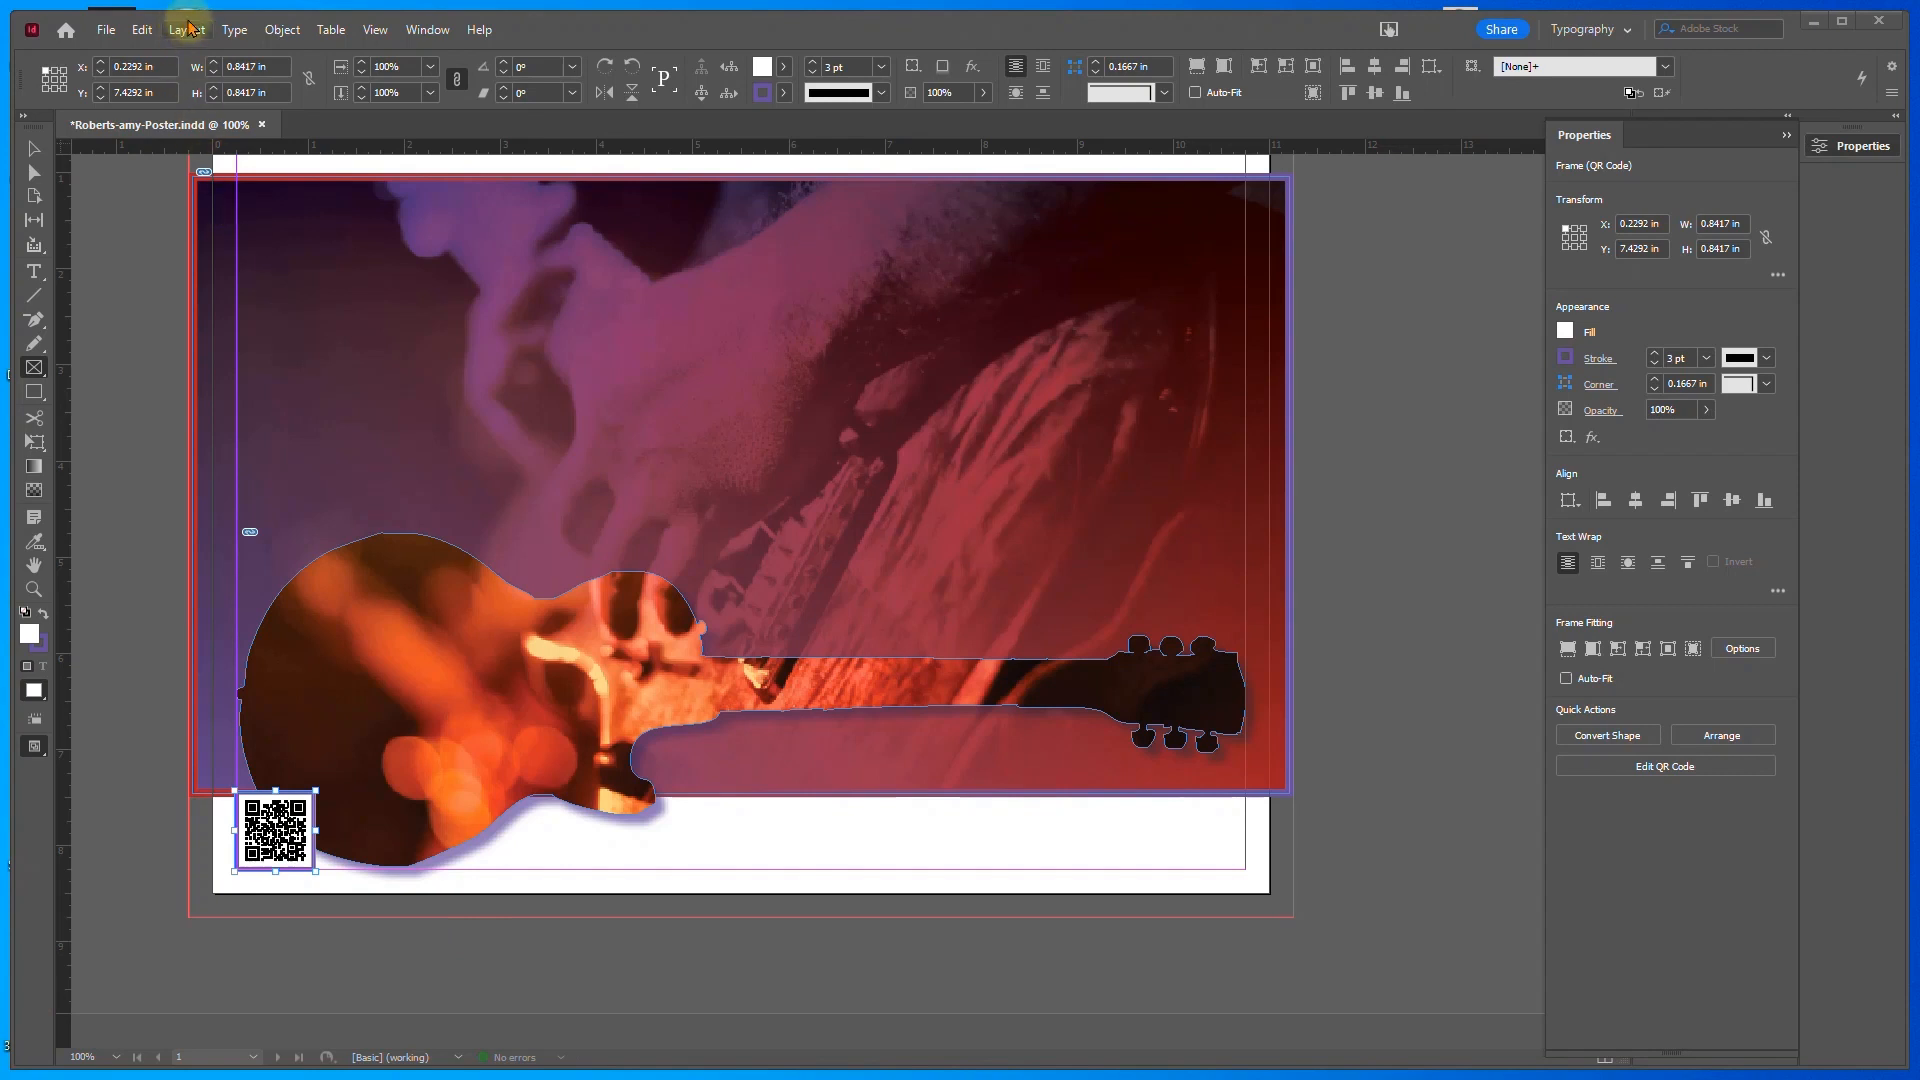
click(281, 29)
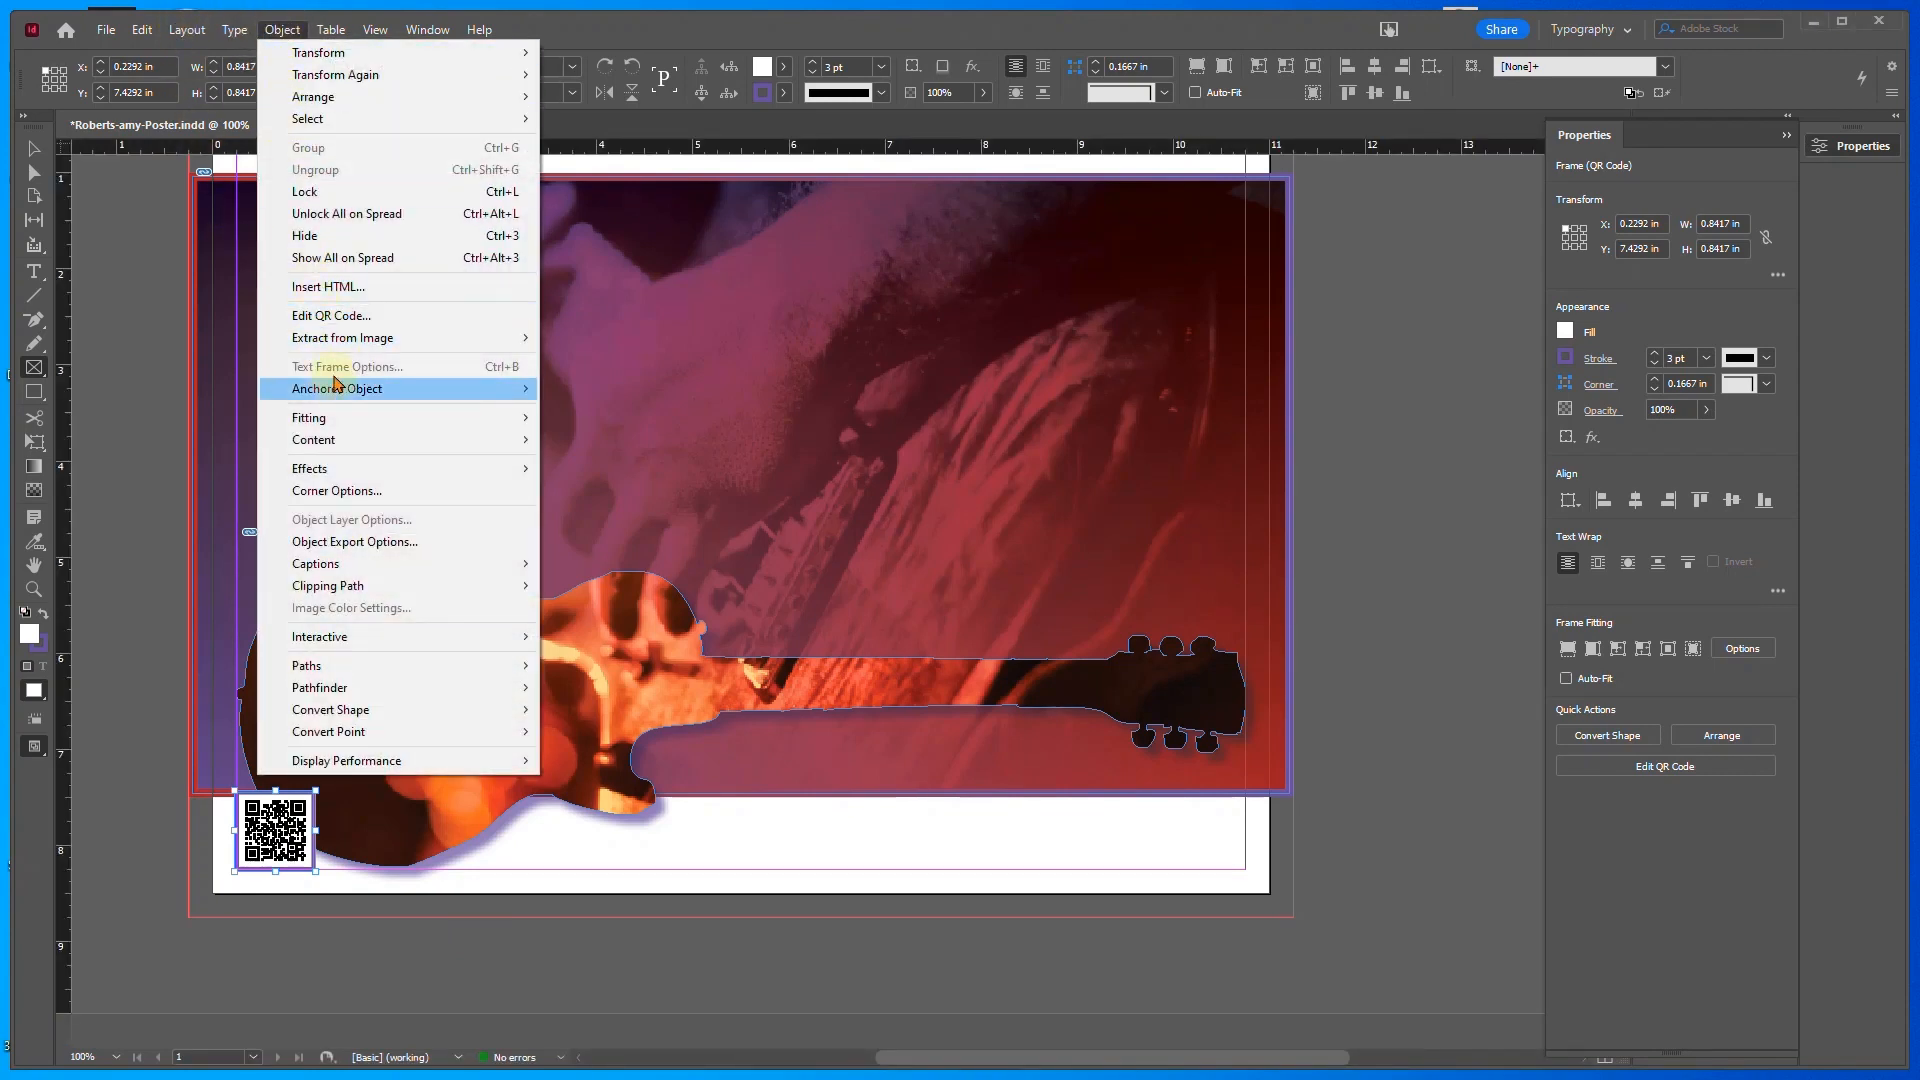
click(328, 318)
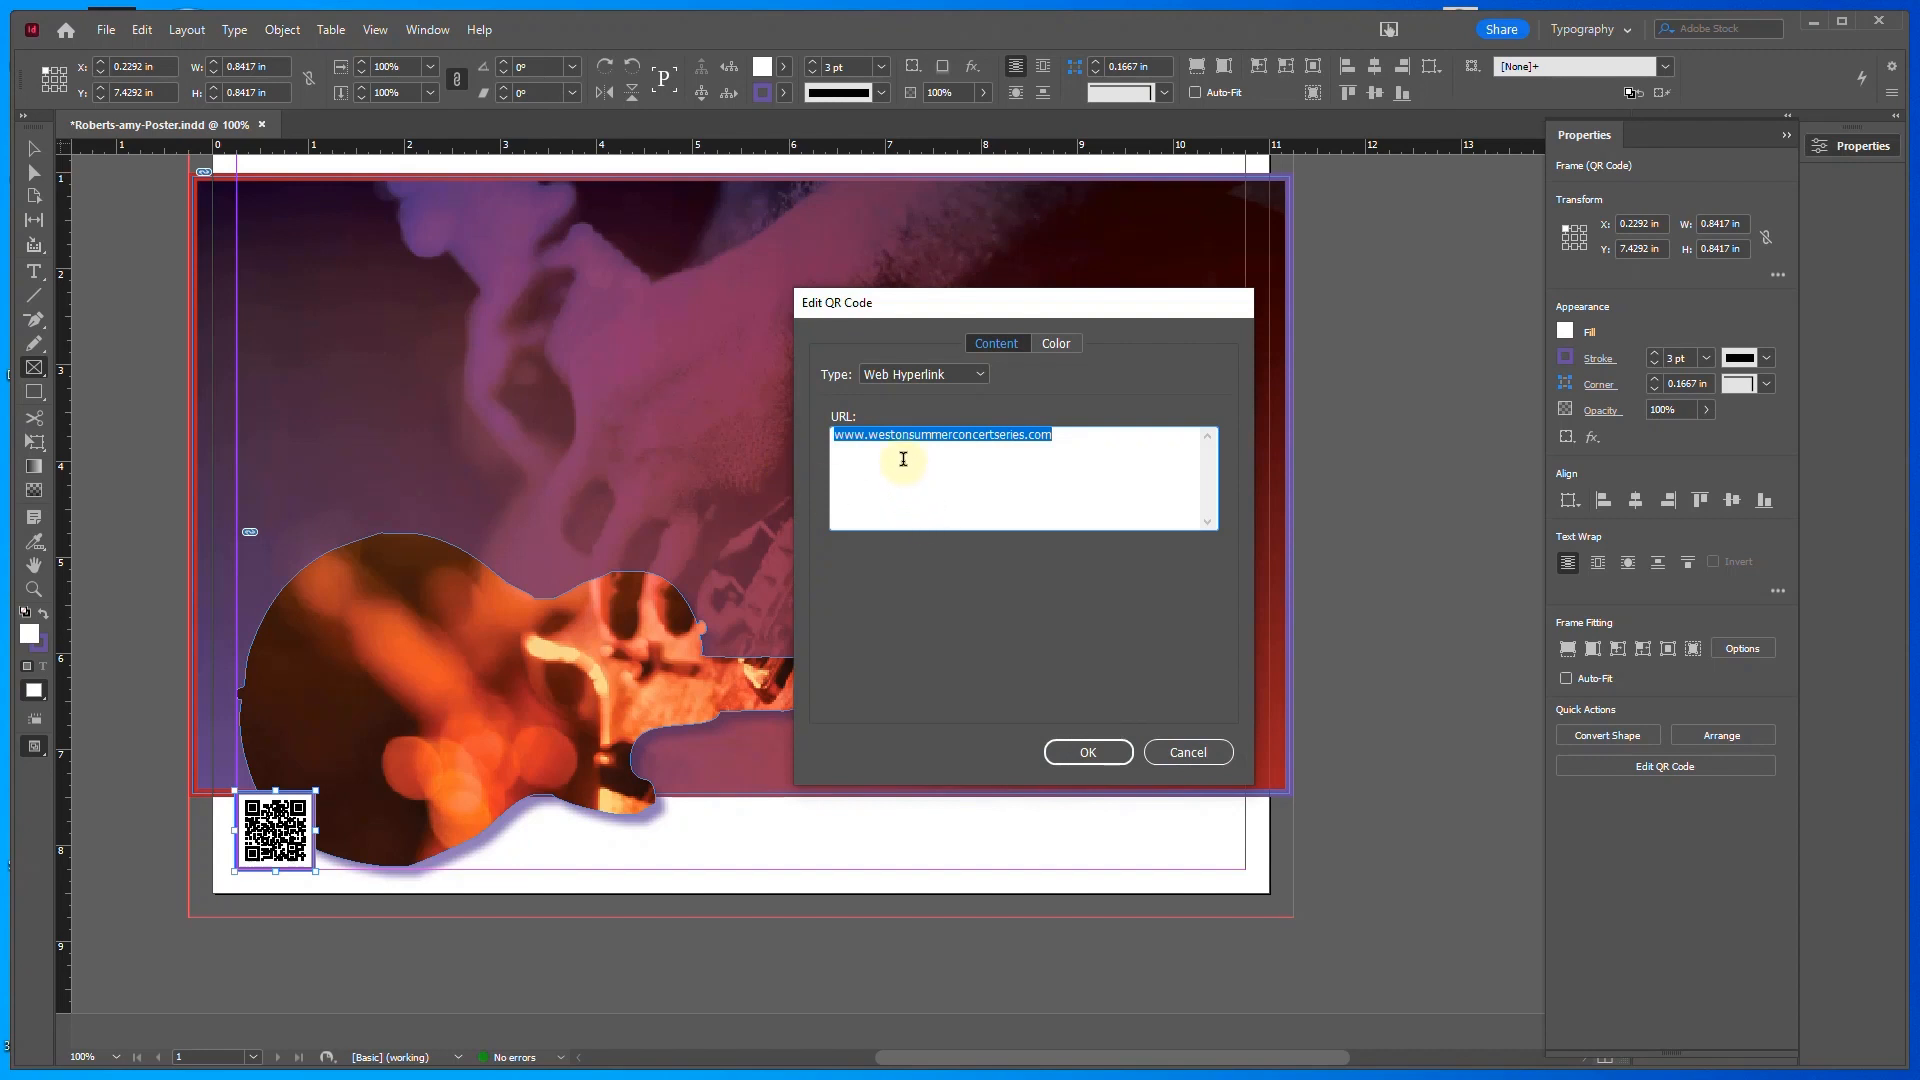
click(916, 449)
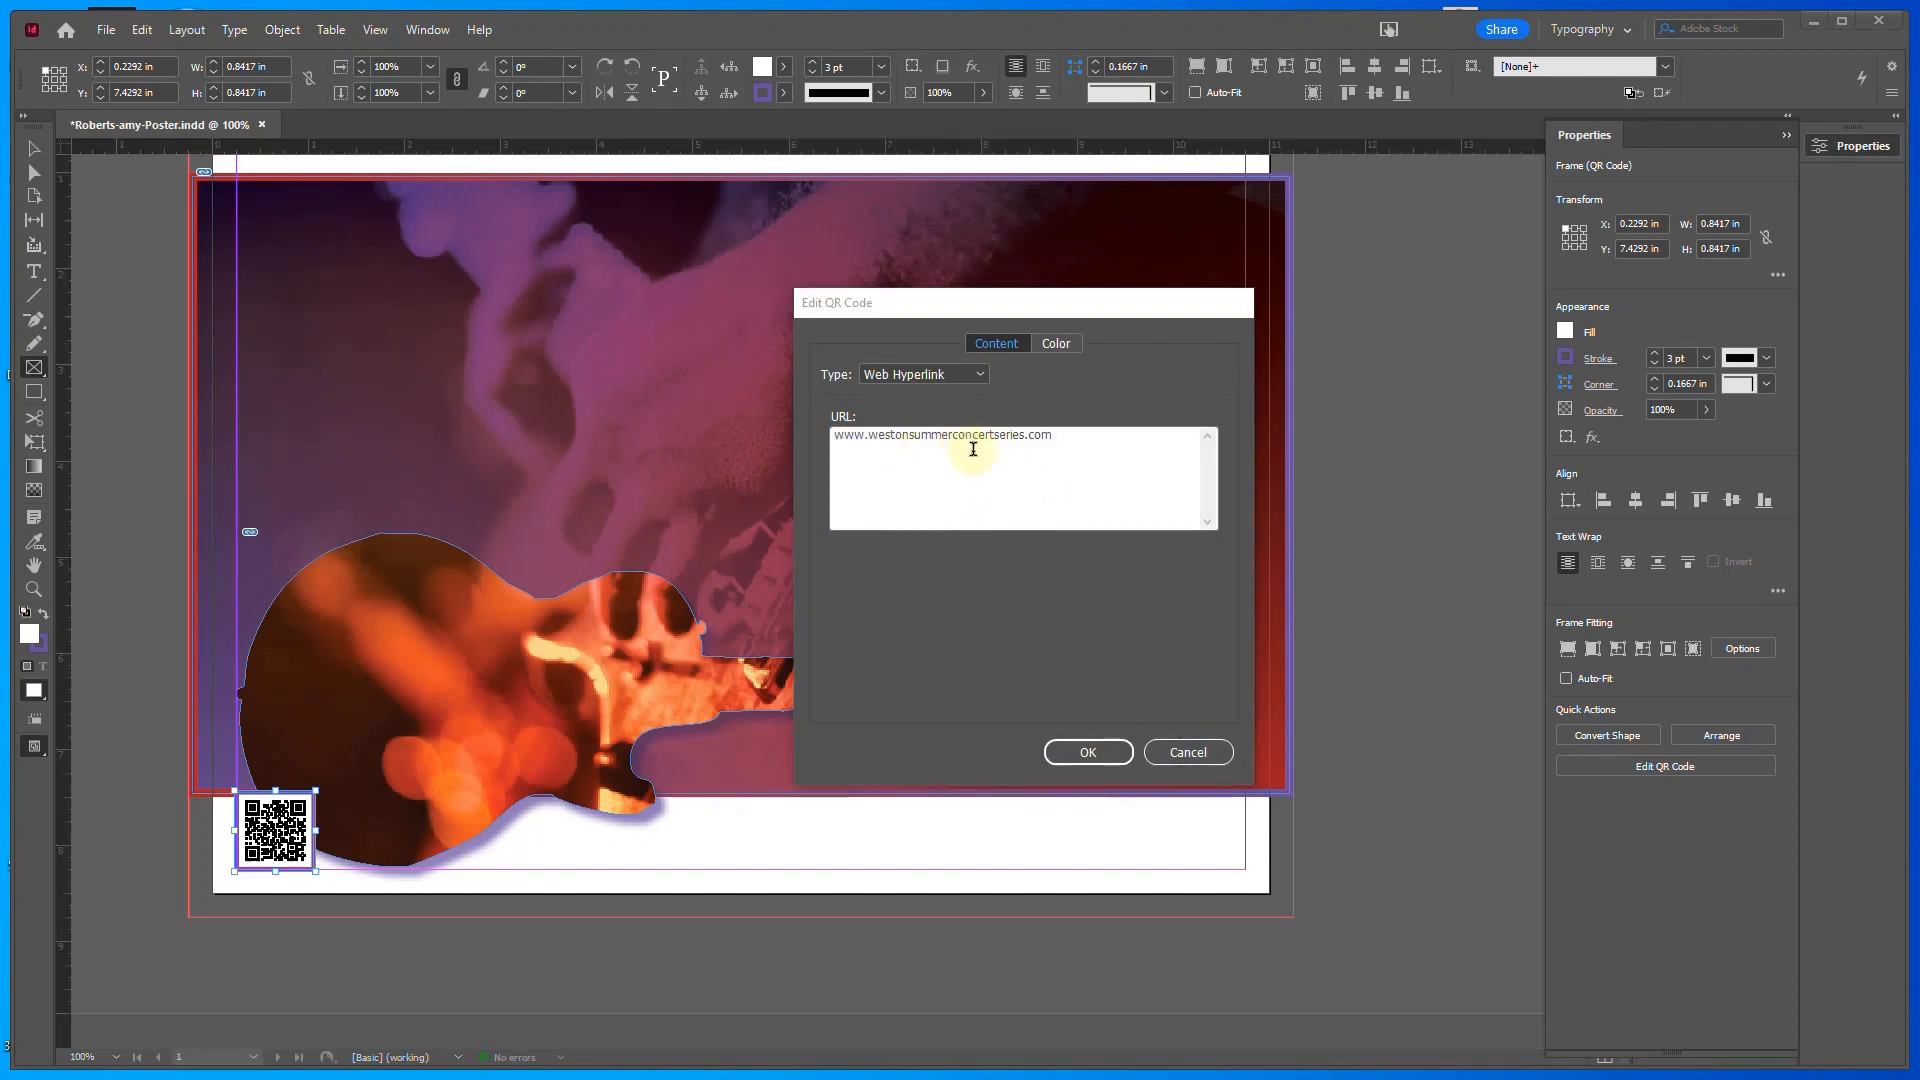
click(1090, 752)
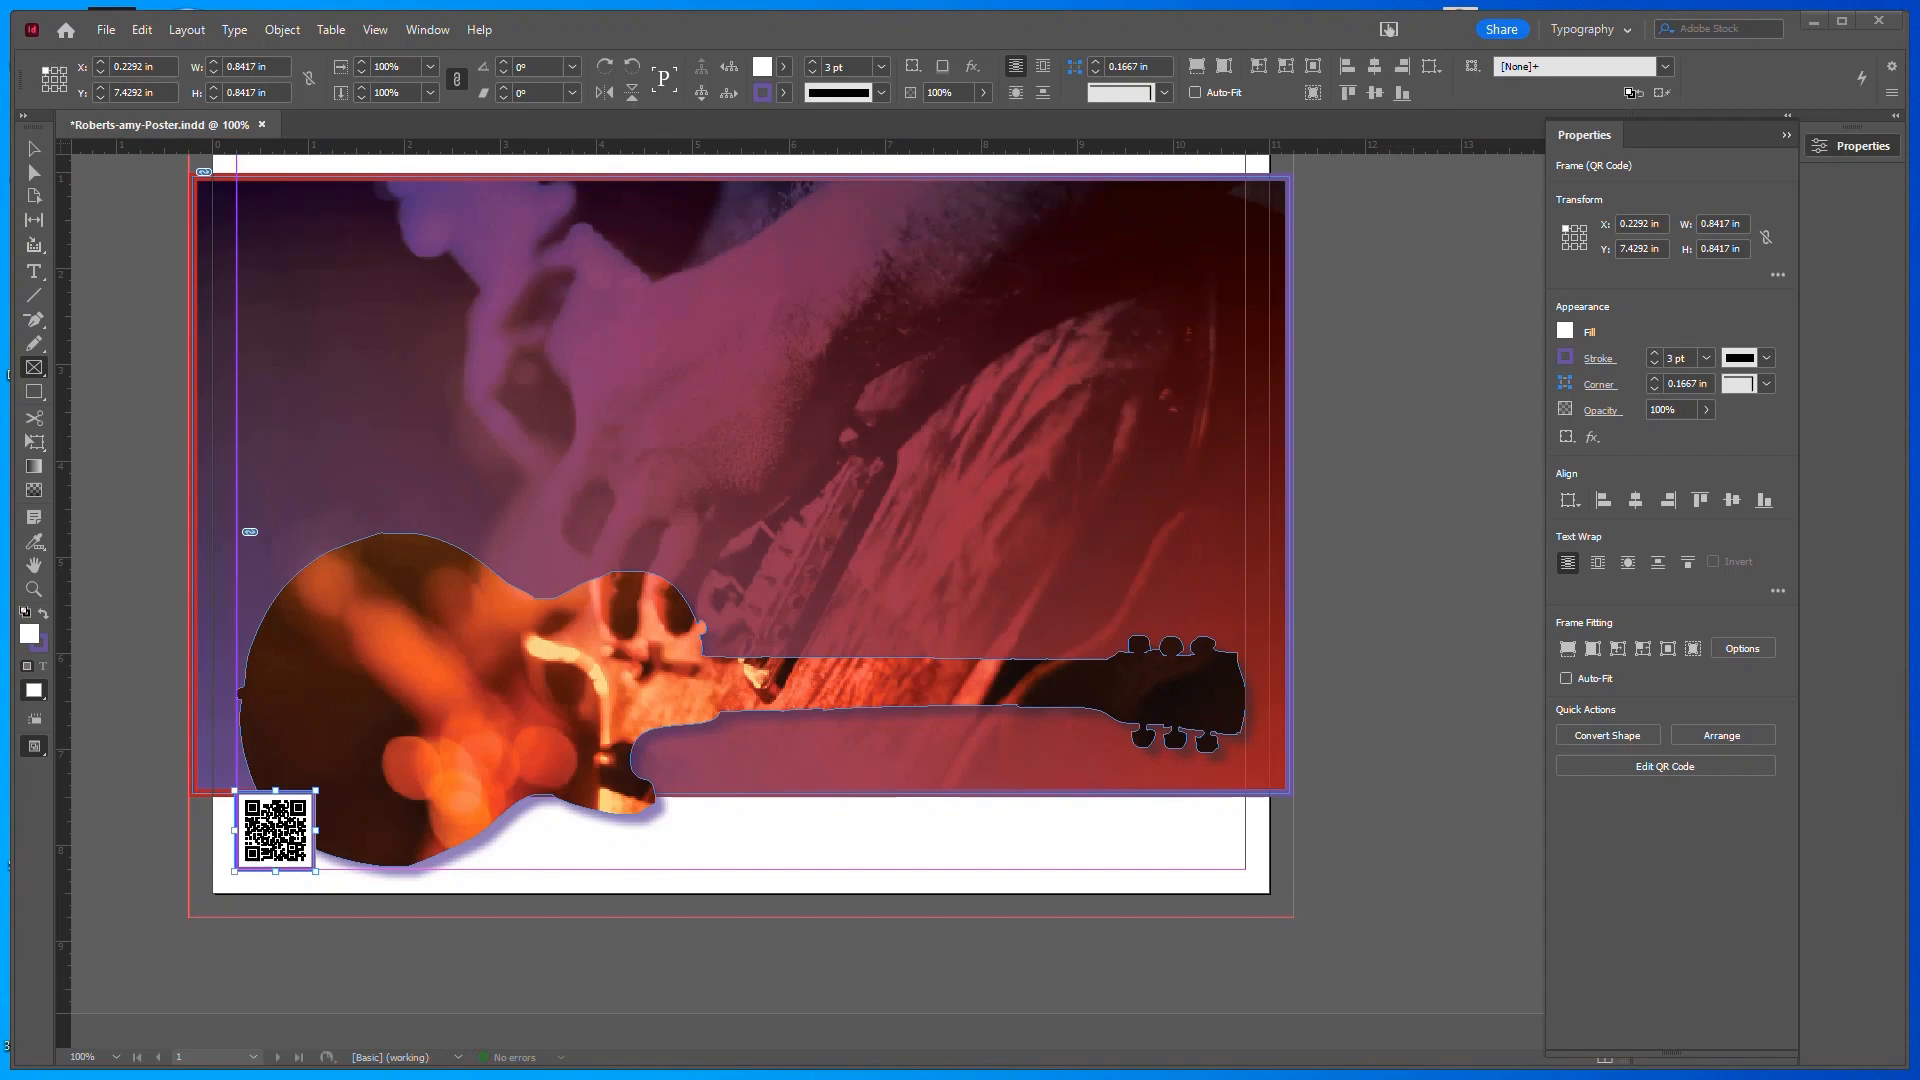
click(282, 30)
click(368, 316)
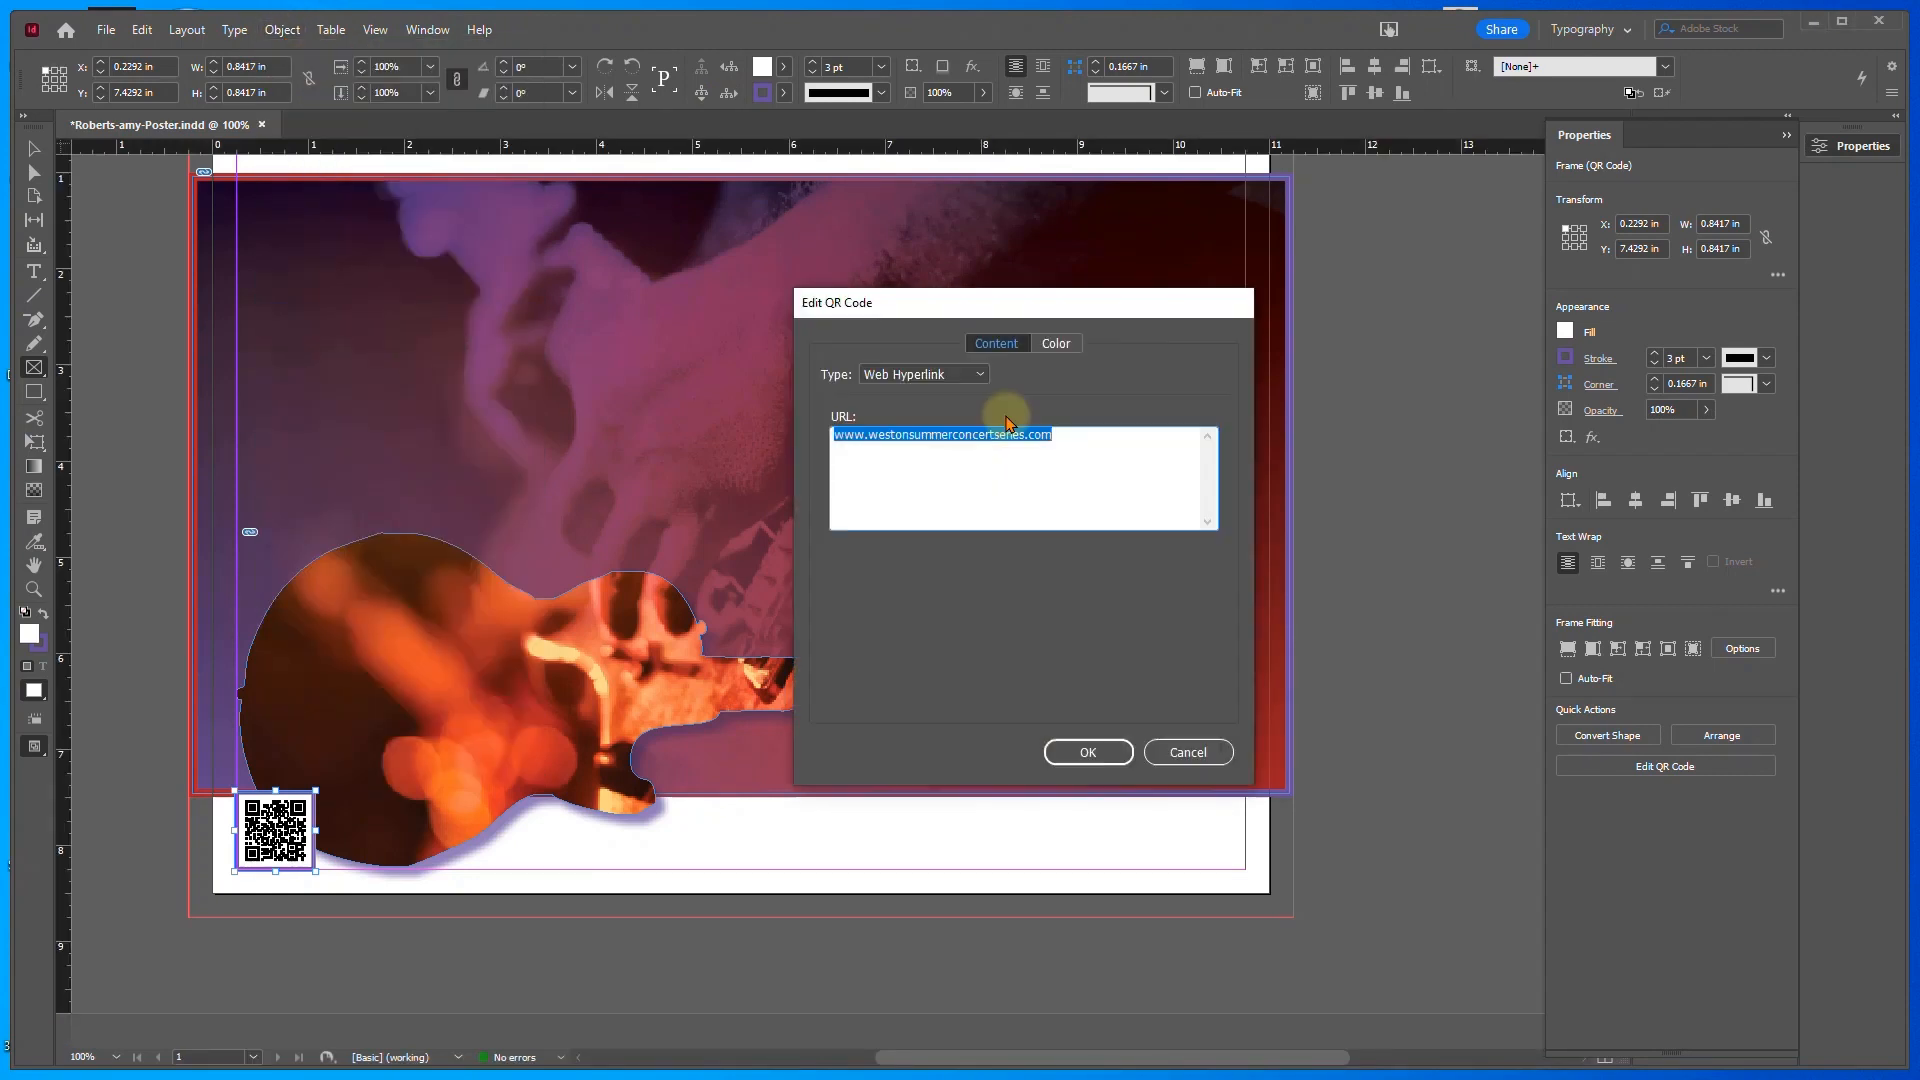
text(www)
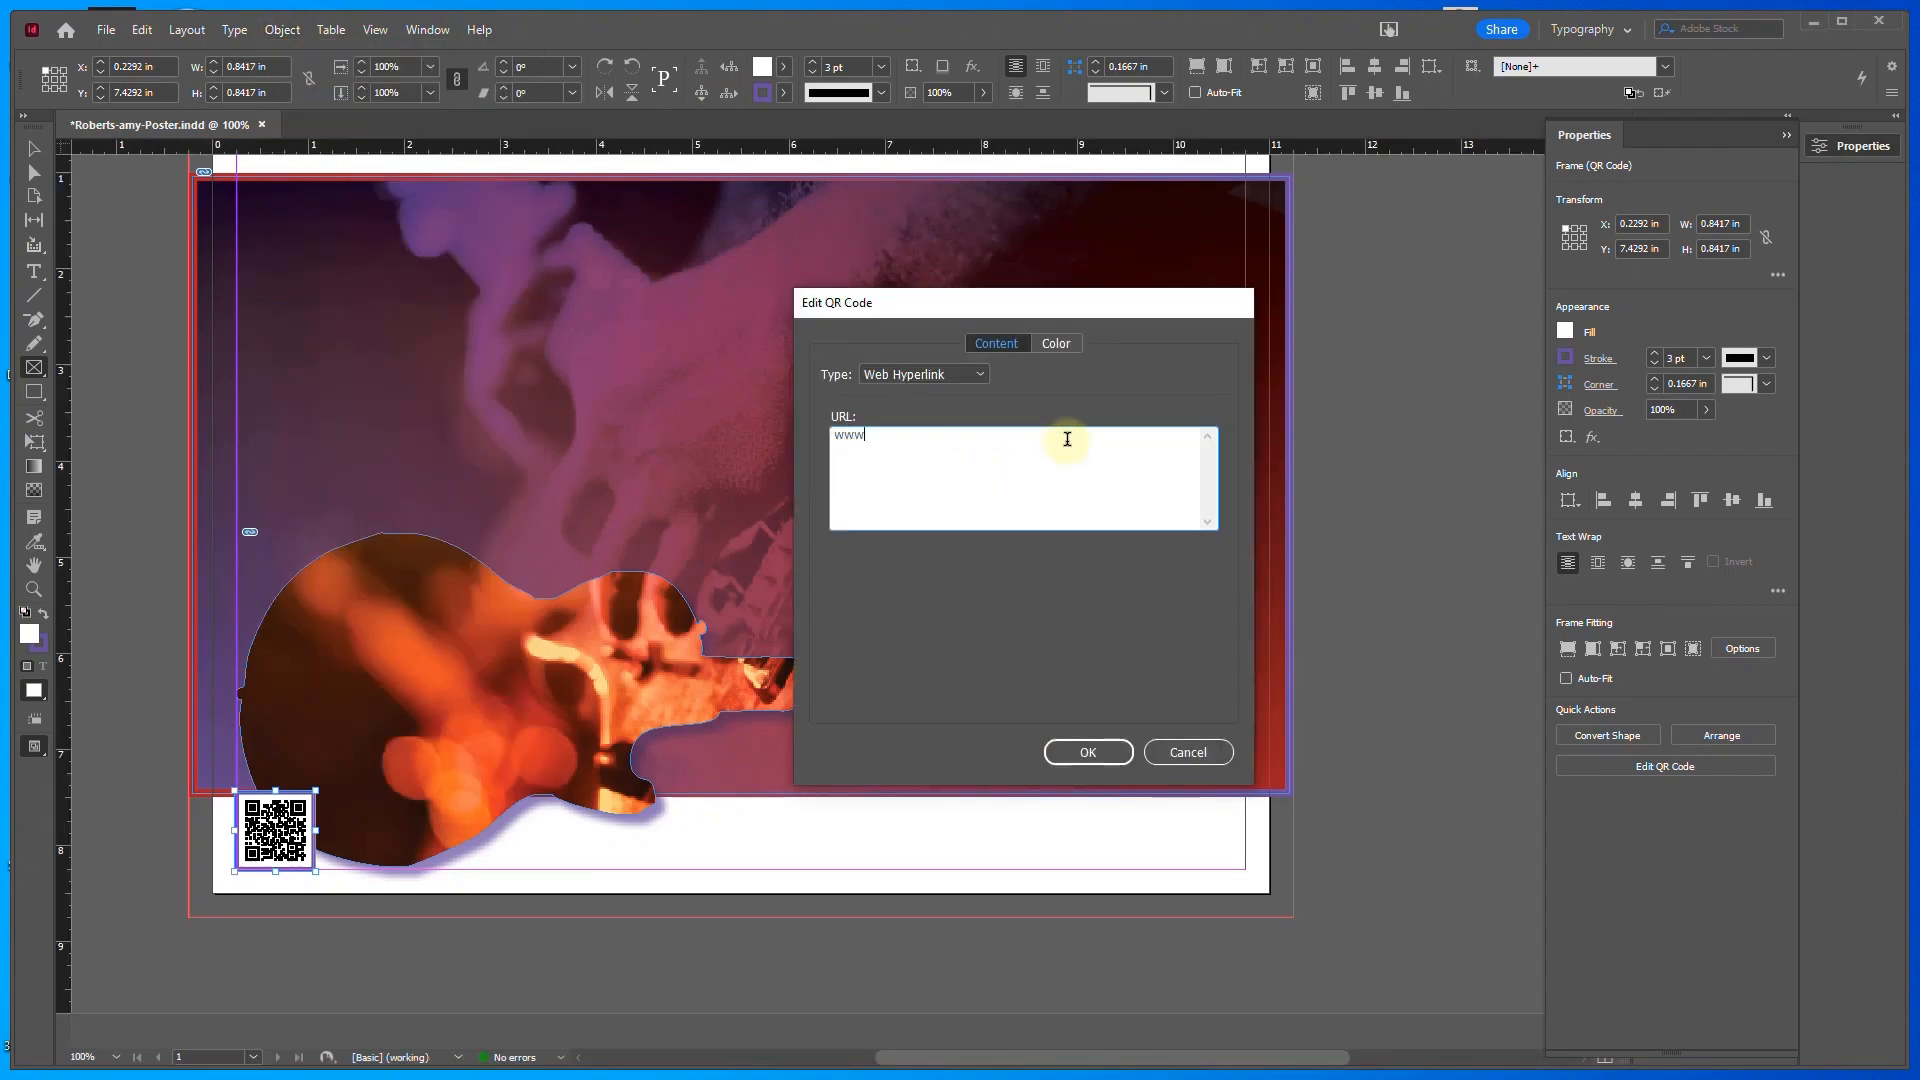
text(.tctc.edu)
click(1108, 750)
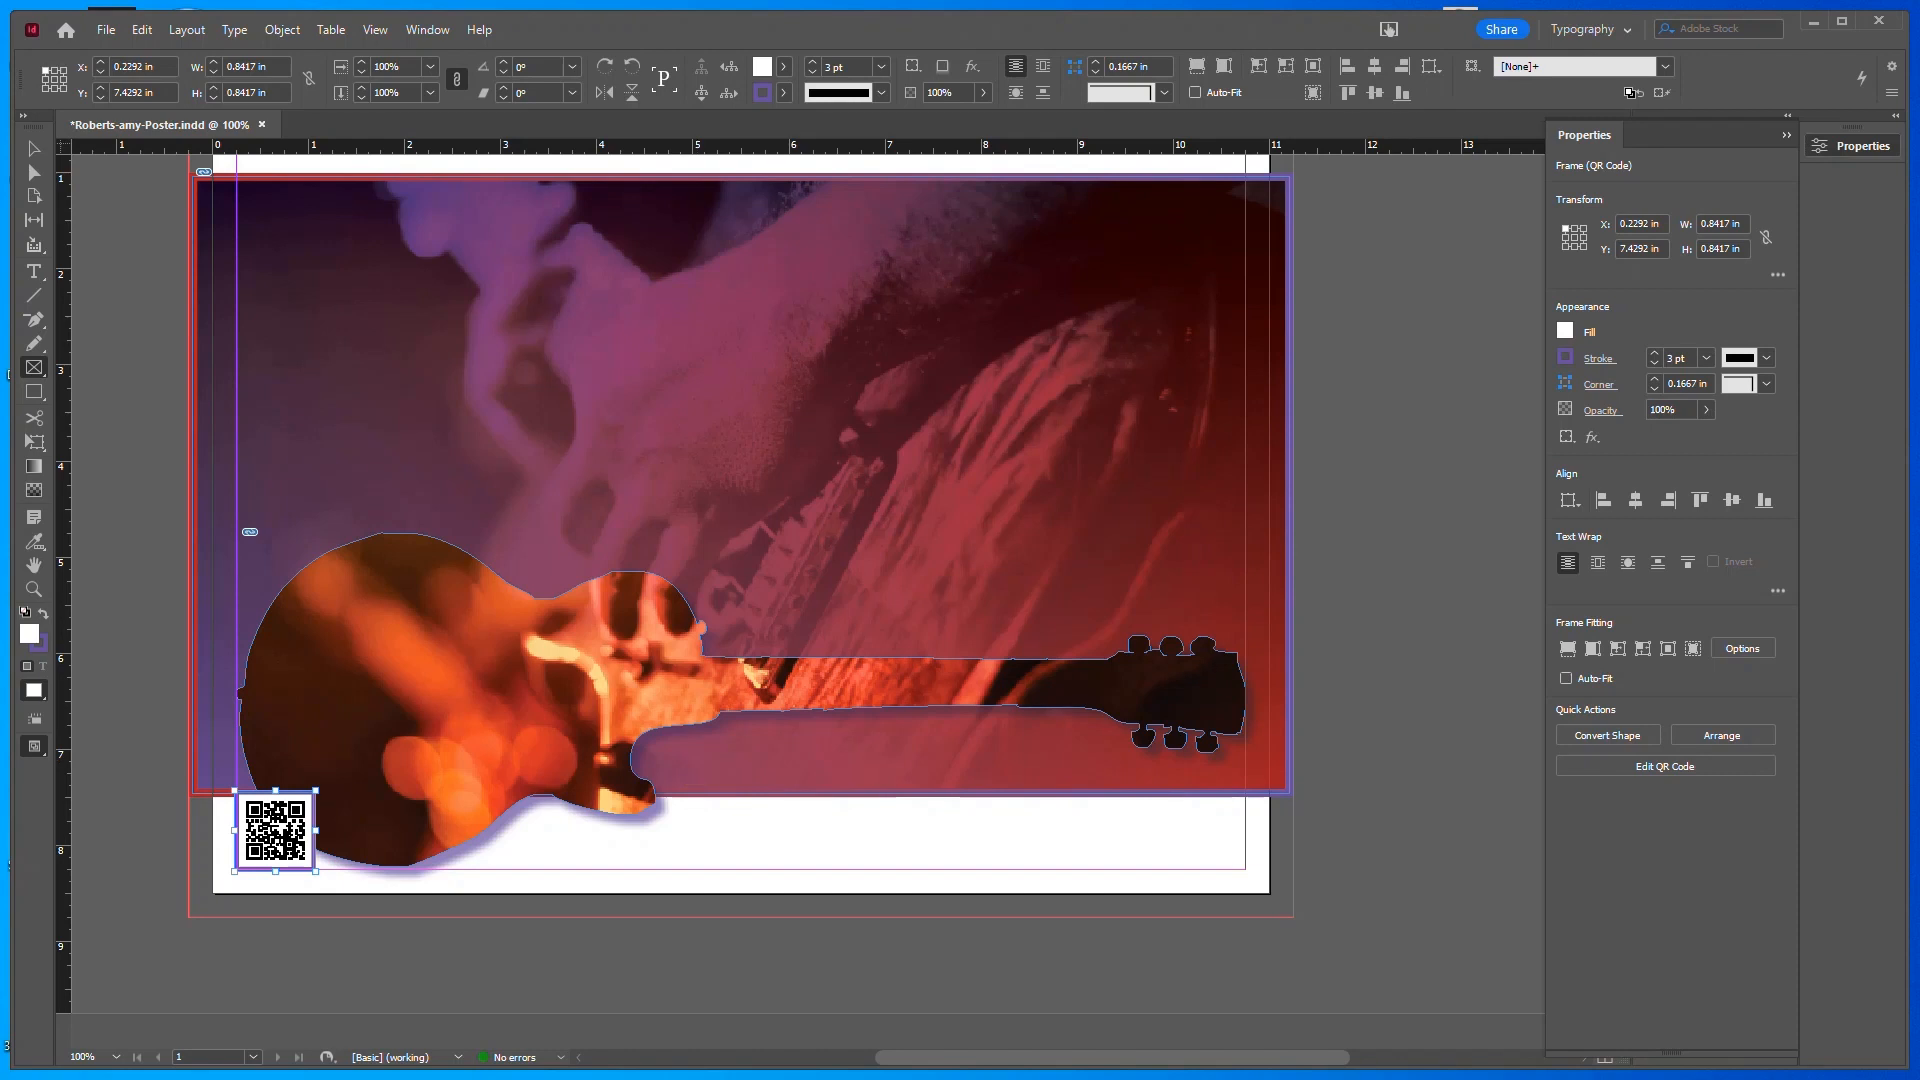
Show the layer list and make the locked background rectangle visible
click(1787, 137)
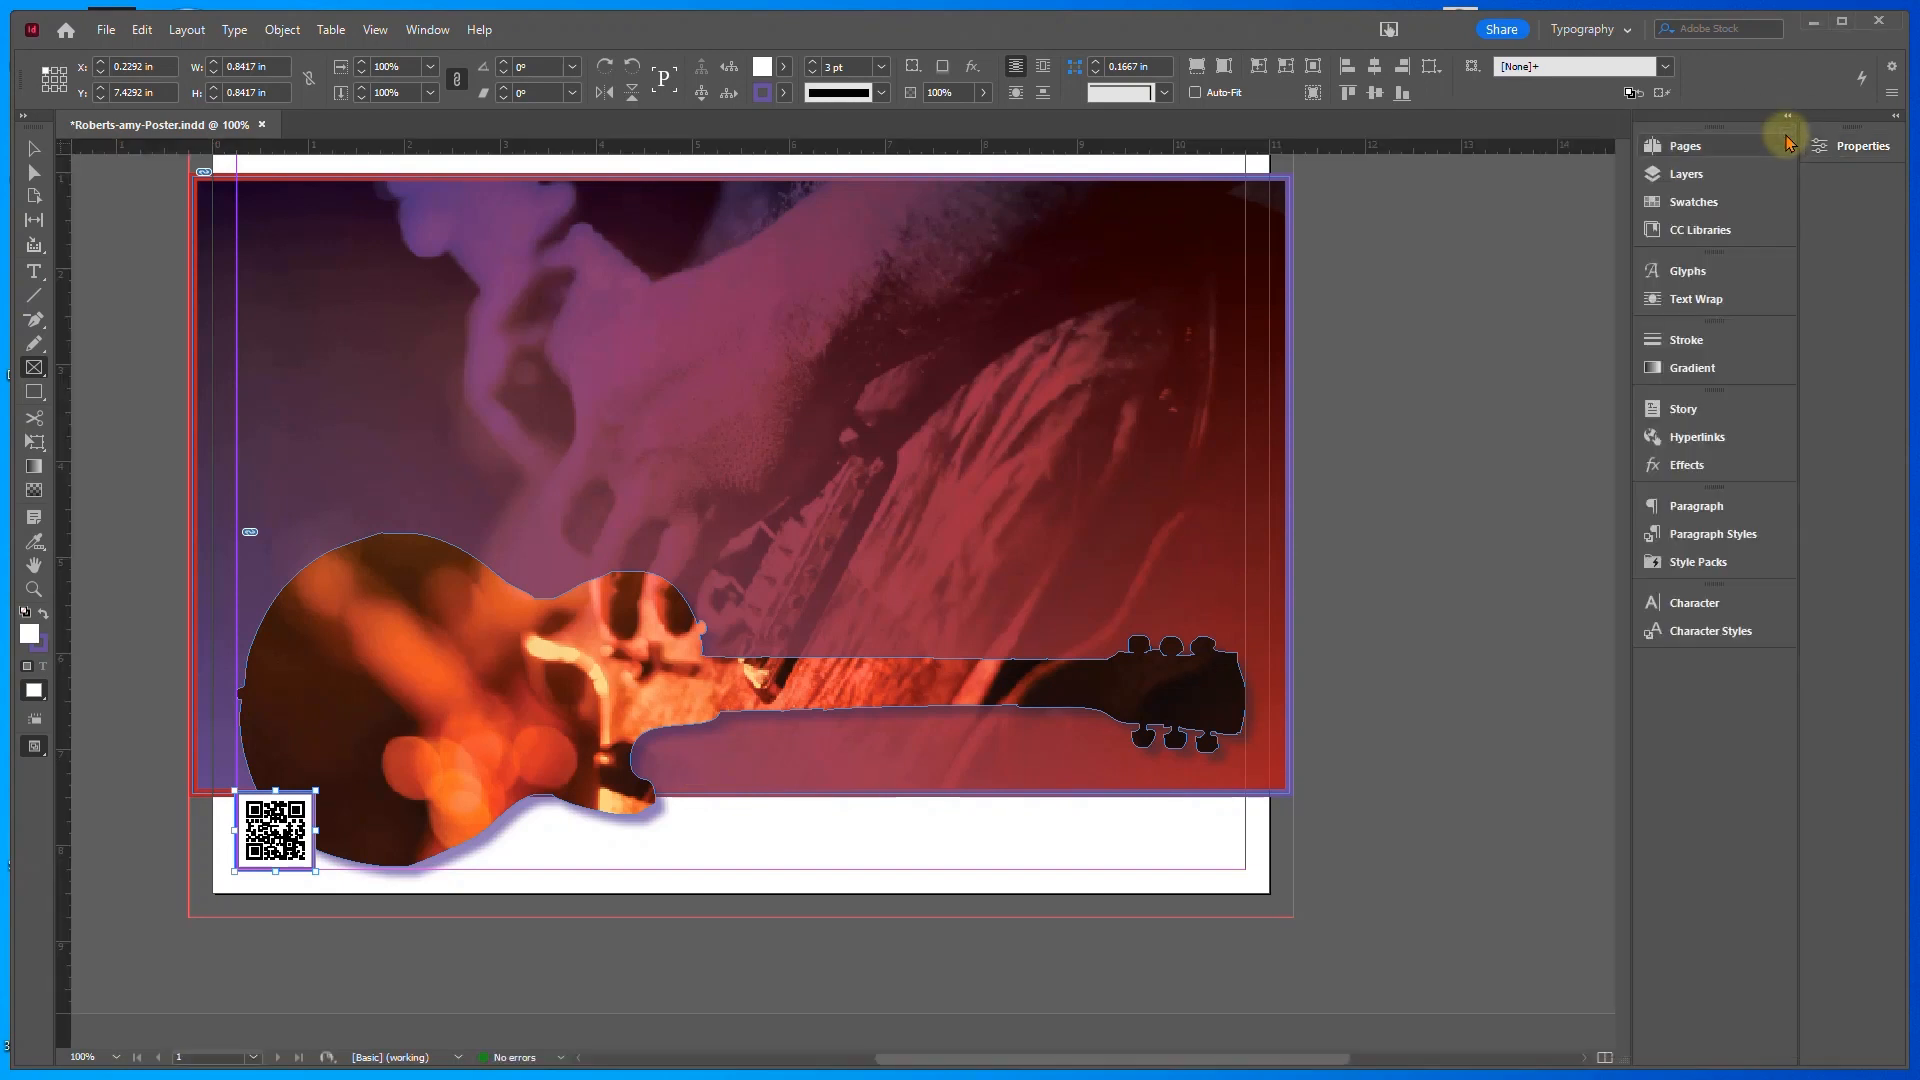
click(1697, 176)
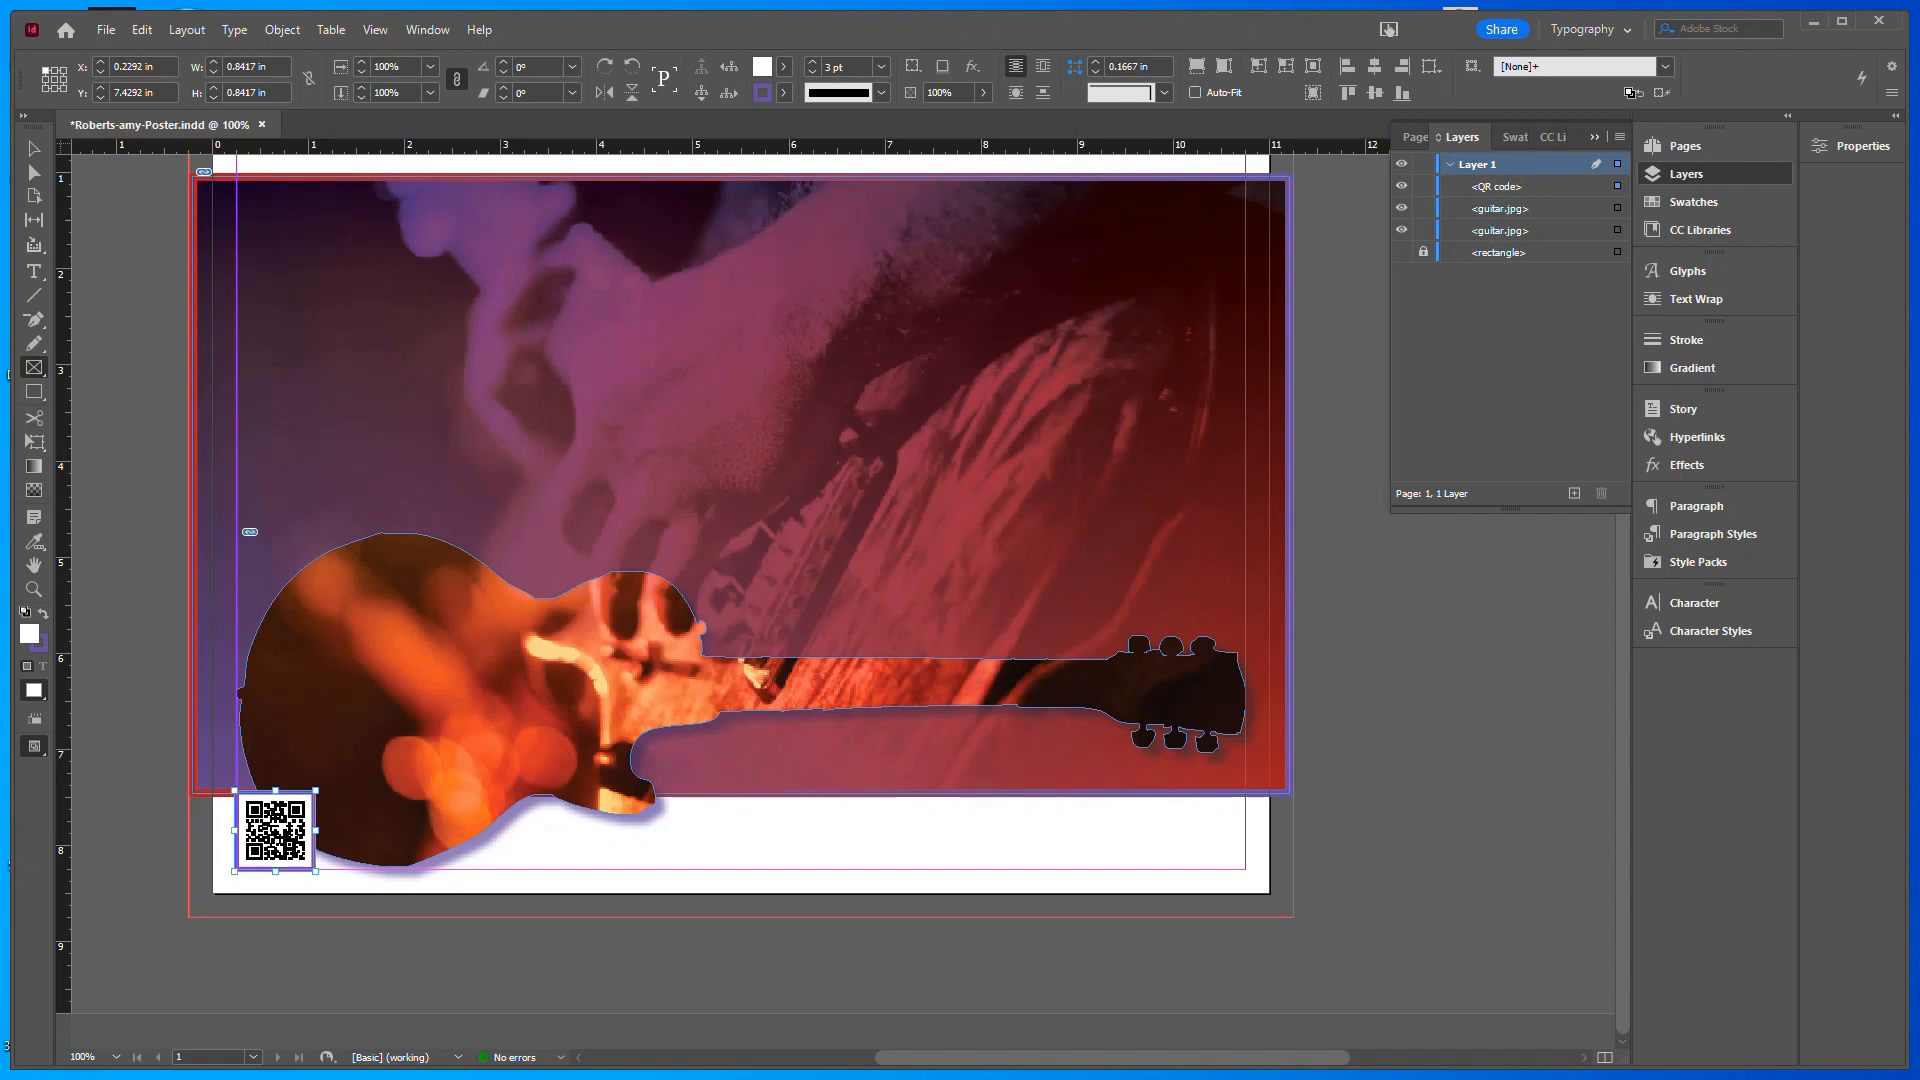
key(ctrl+d)
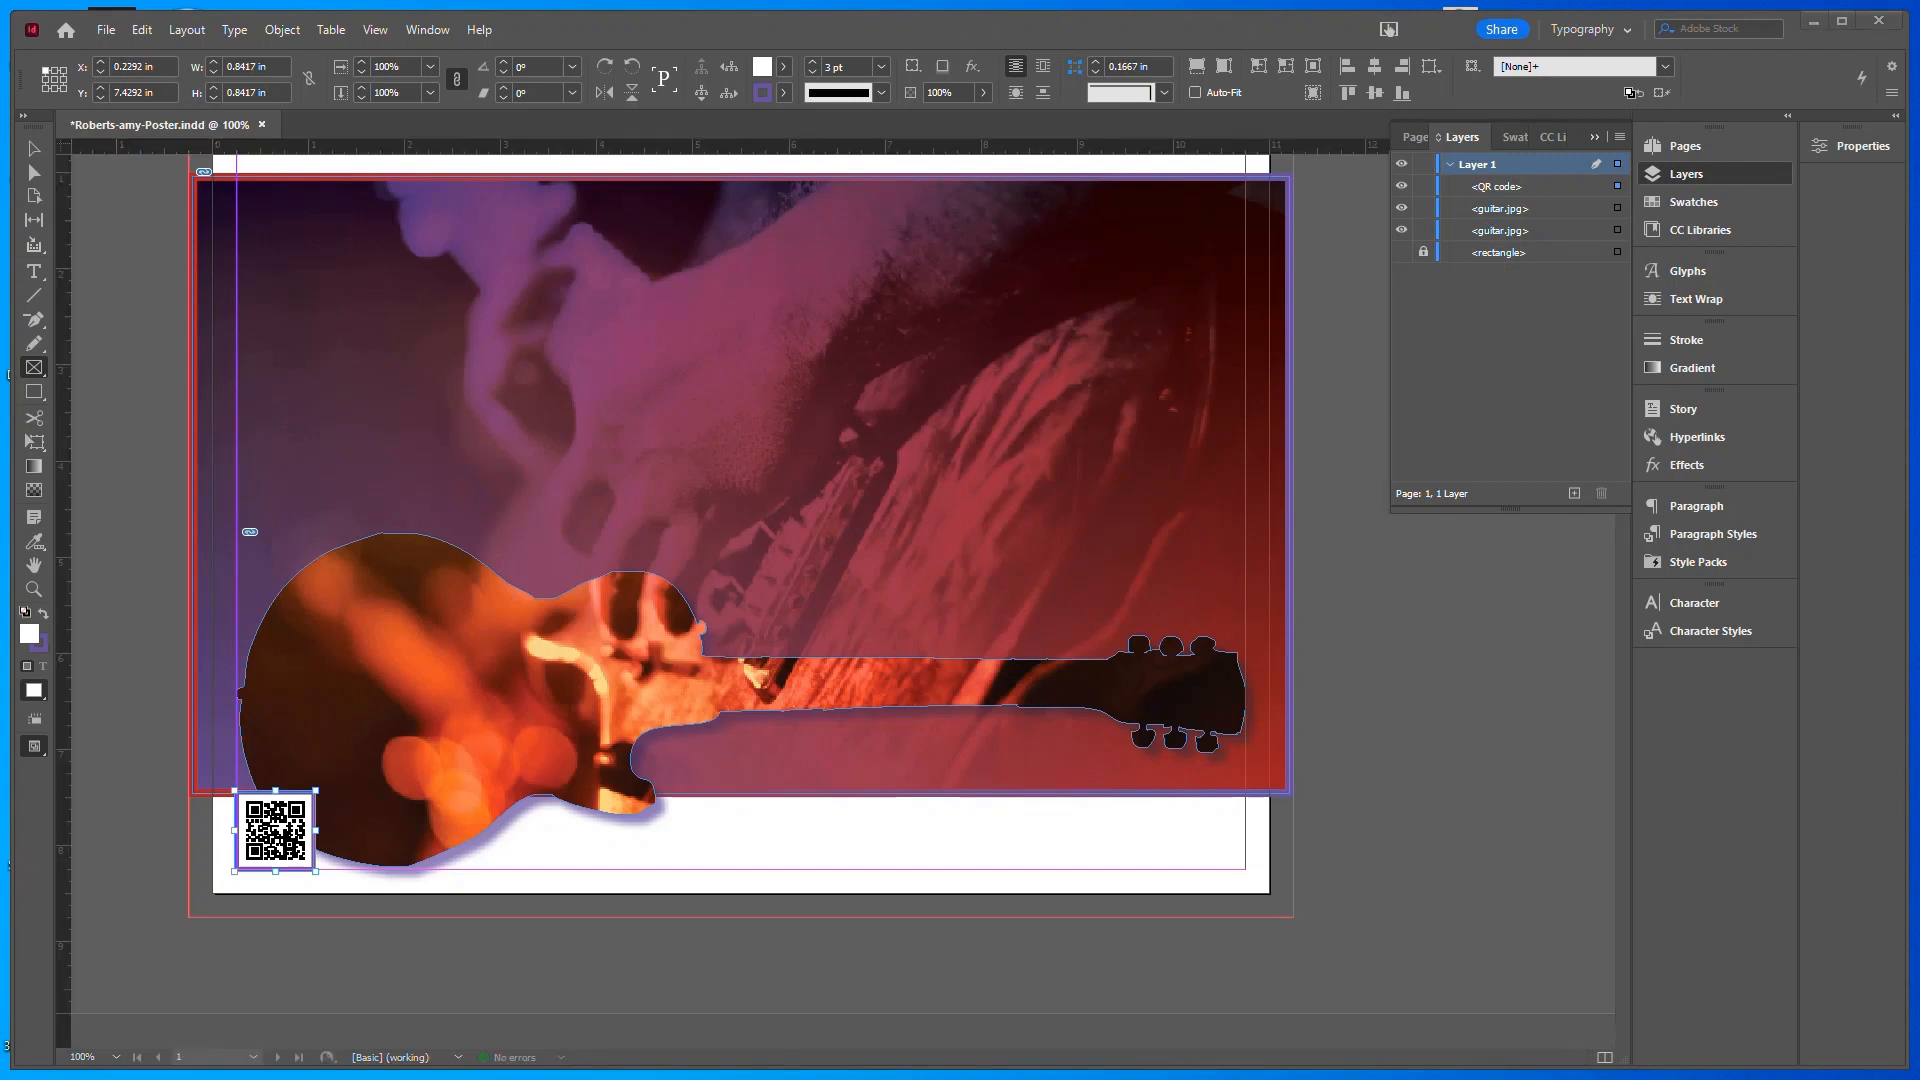
click(1402, 253)
drag(836, 270, 853, 353)
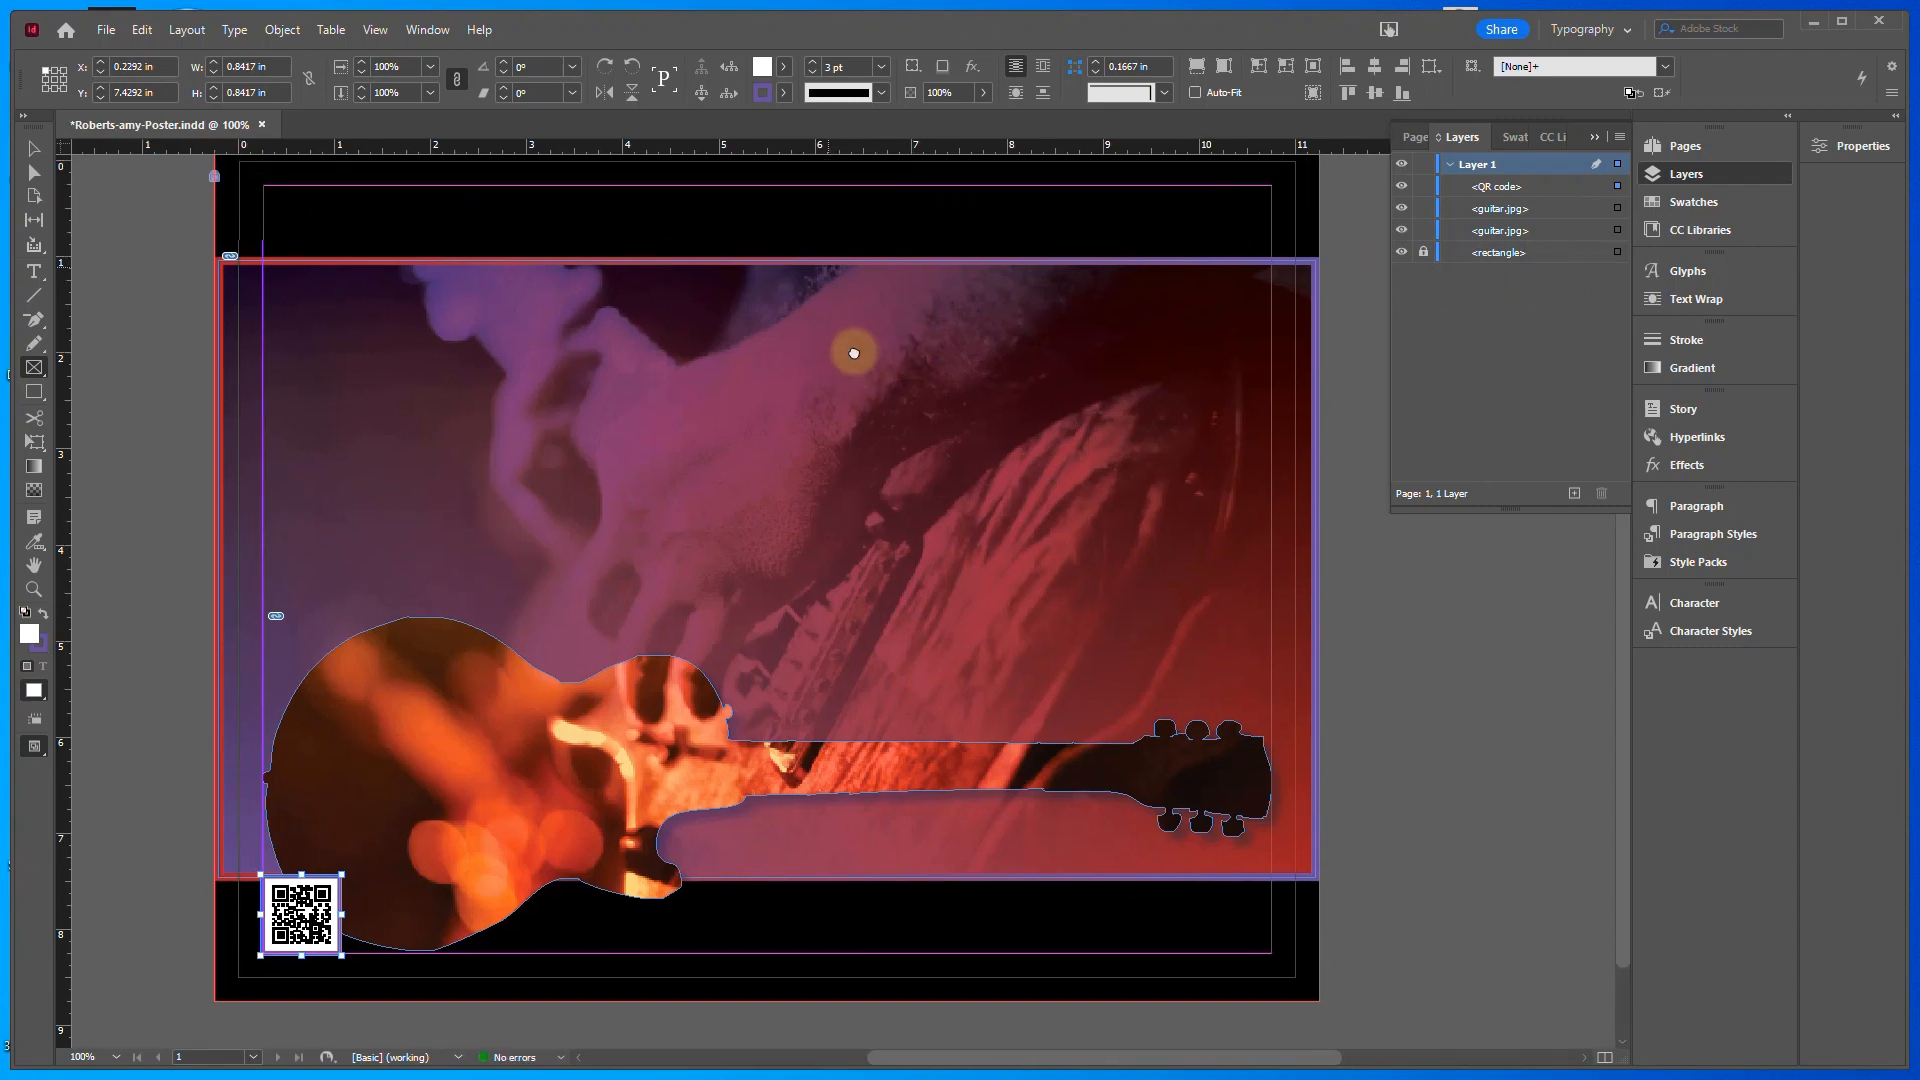
Rename Layer 1 as graphics, and lock and hide that layer
double_click(1487, 165)
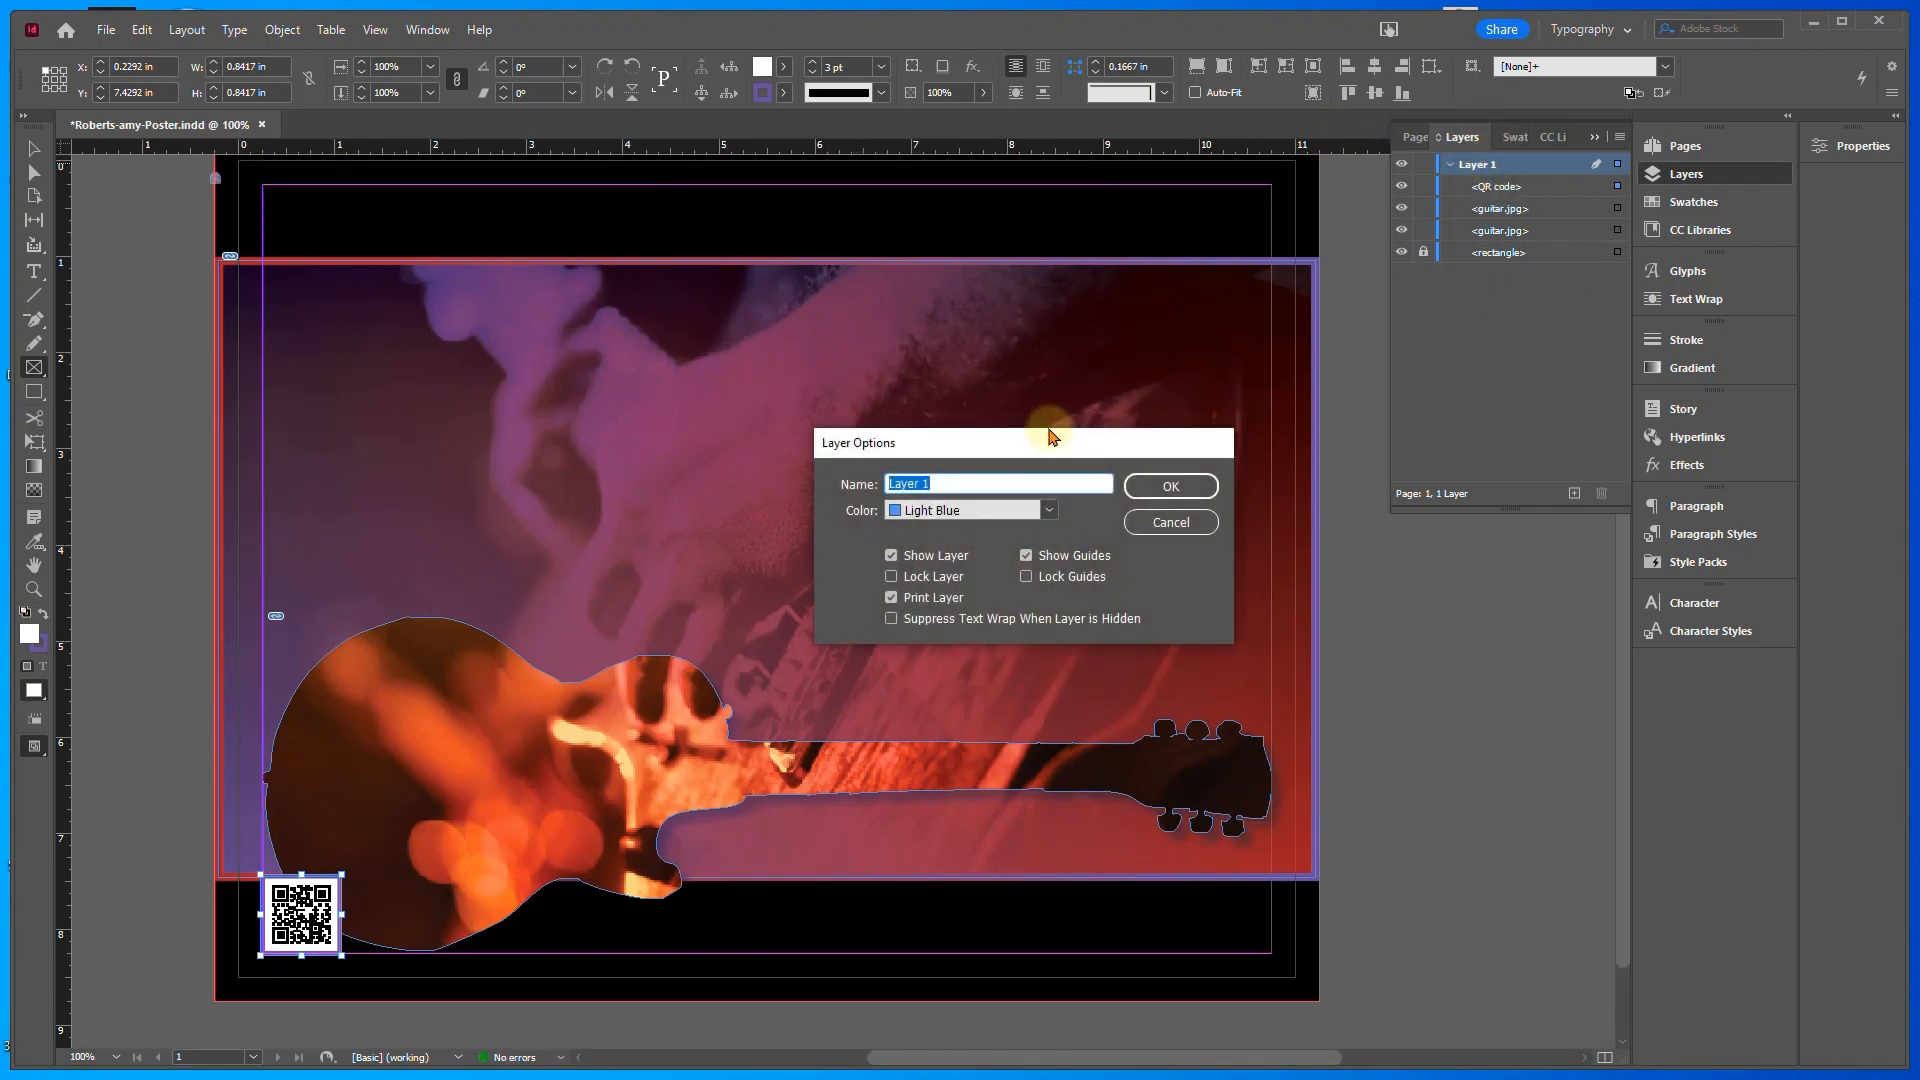
click(1170, 487)
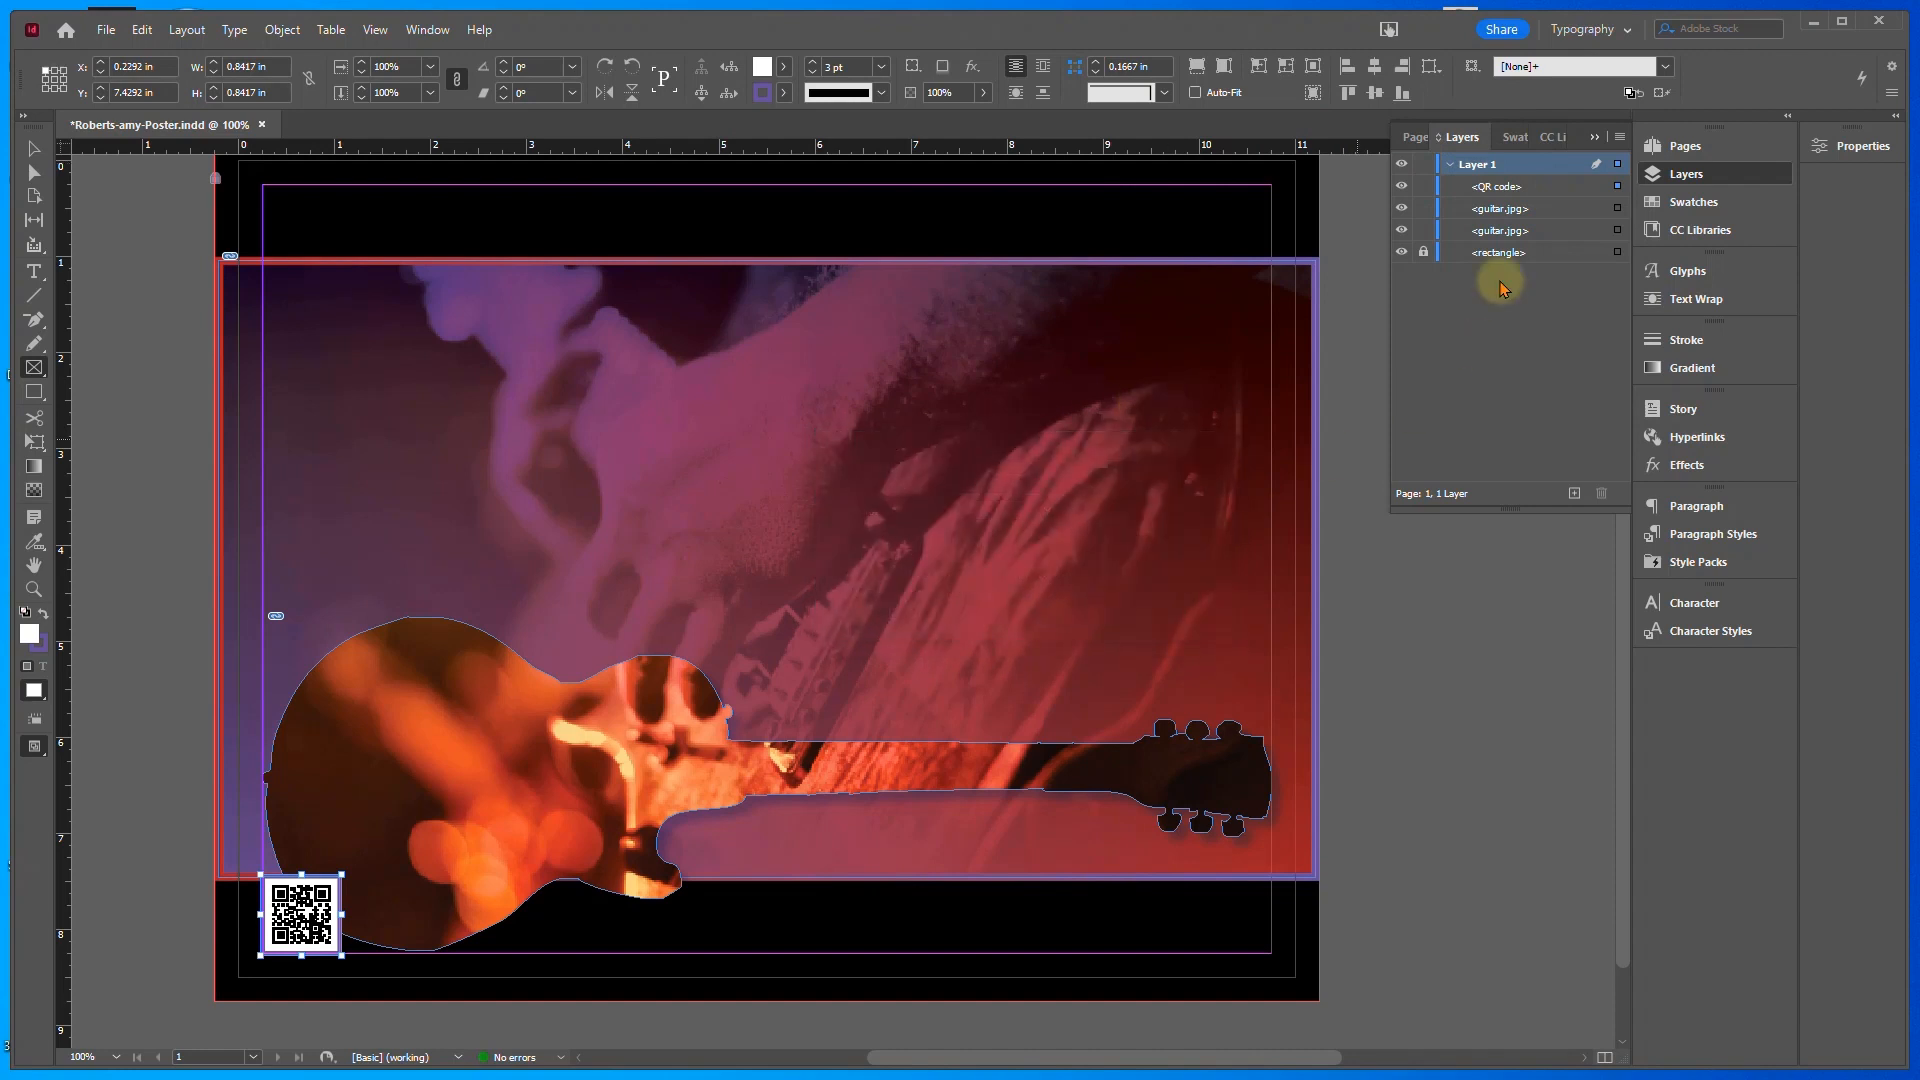
double_click(1478, 170)
text(graphics)
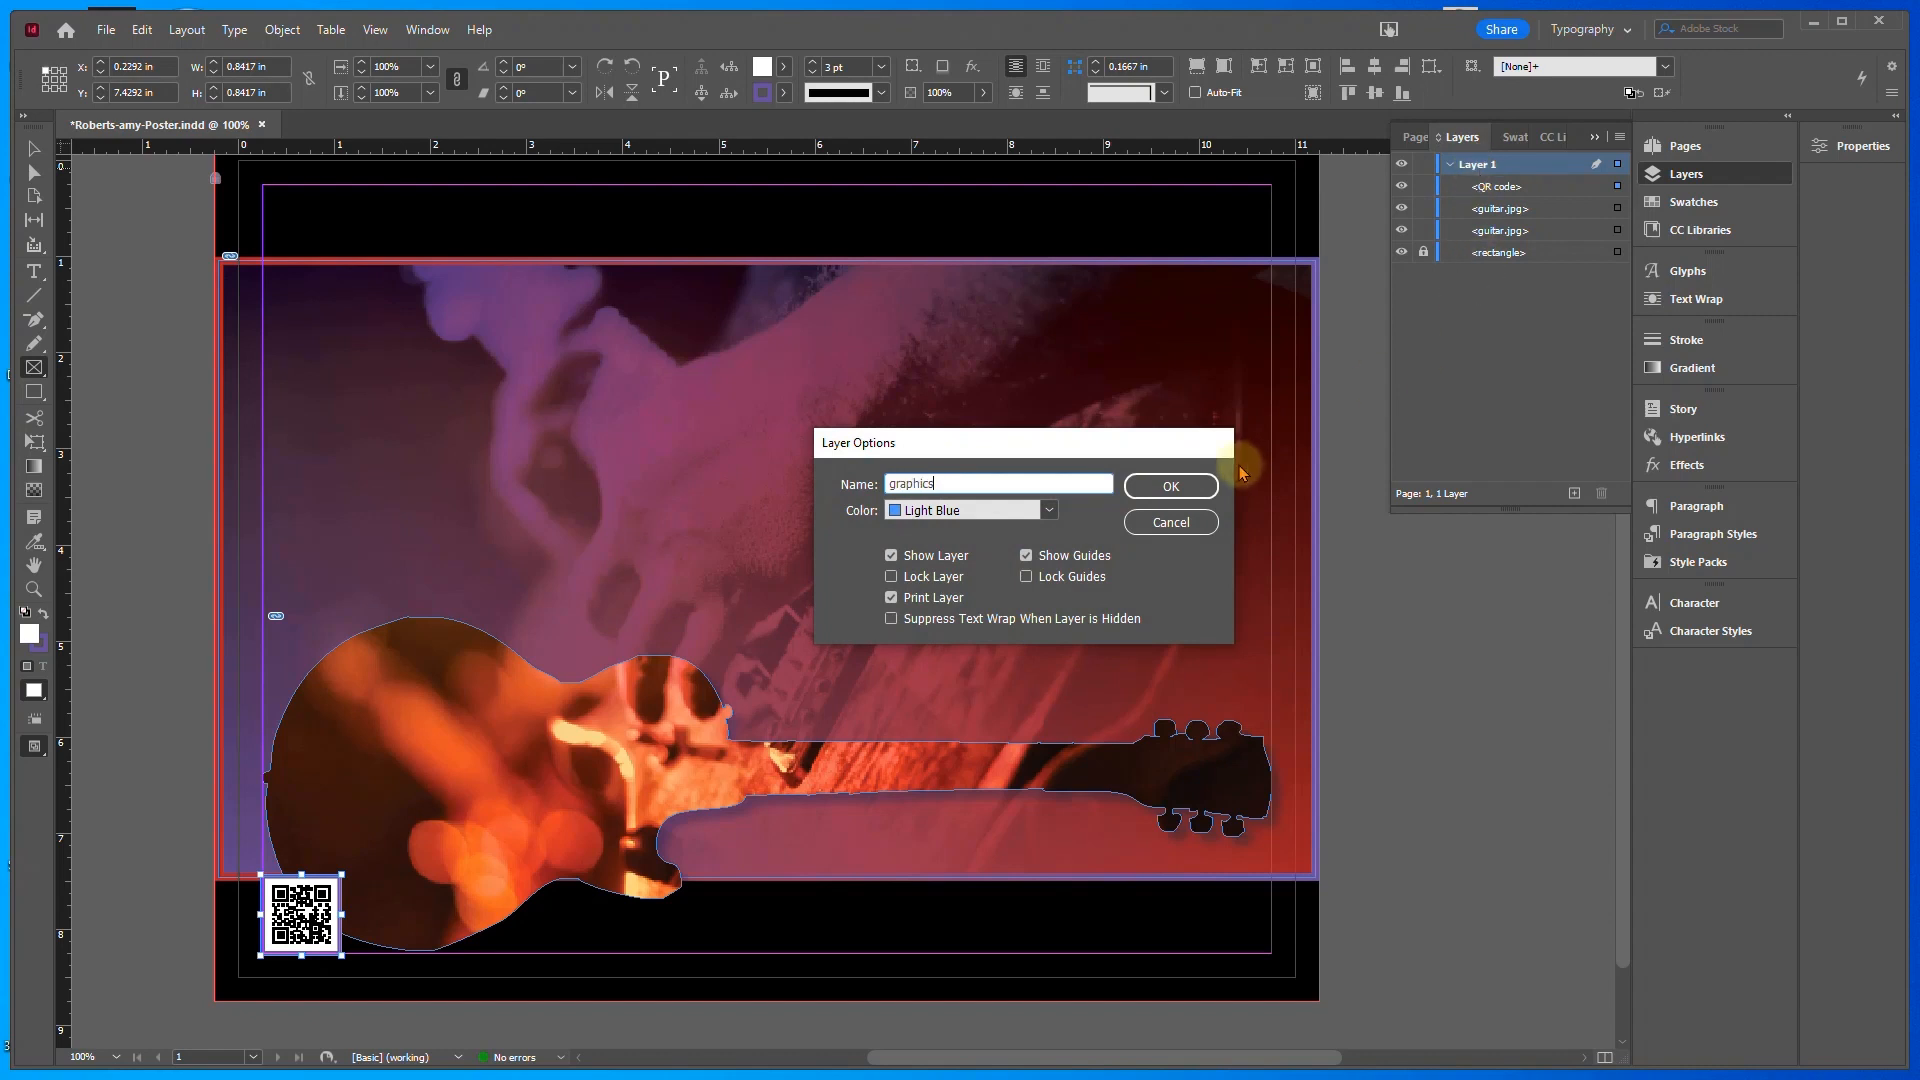
click(1160, 492)
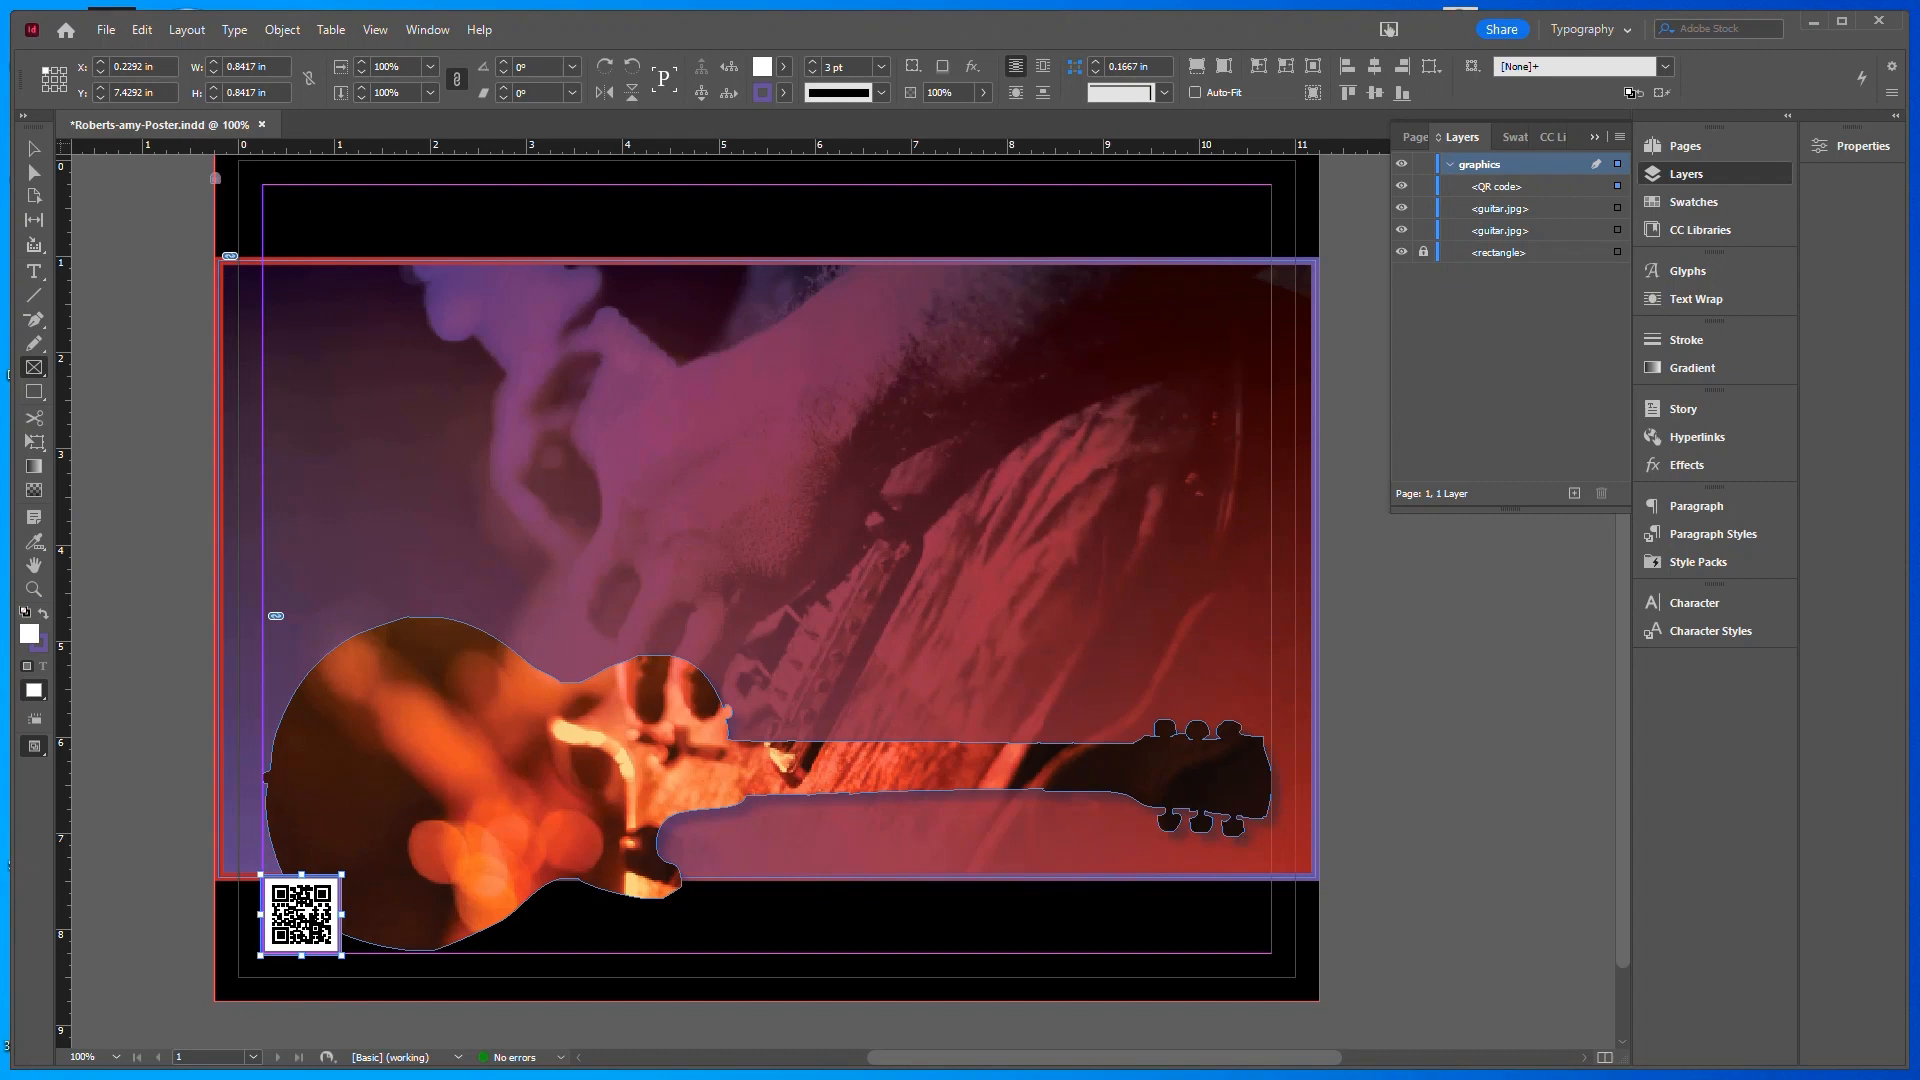
click(1425, 166)
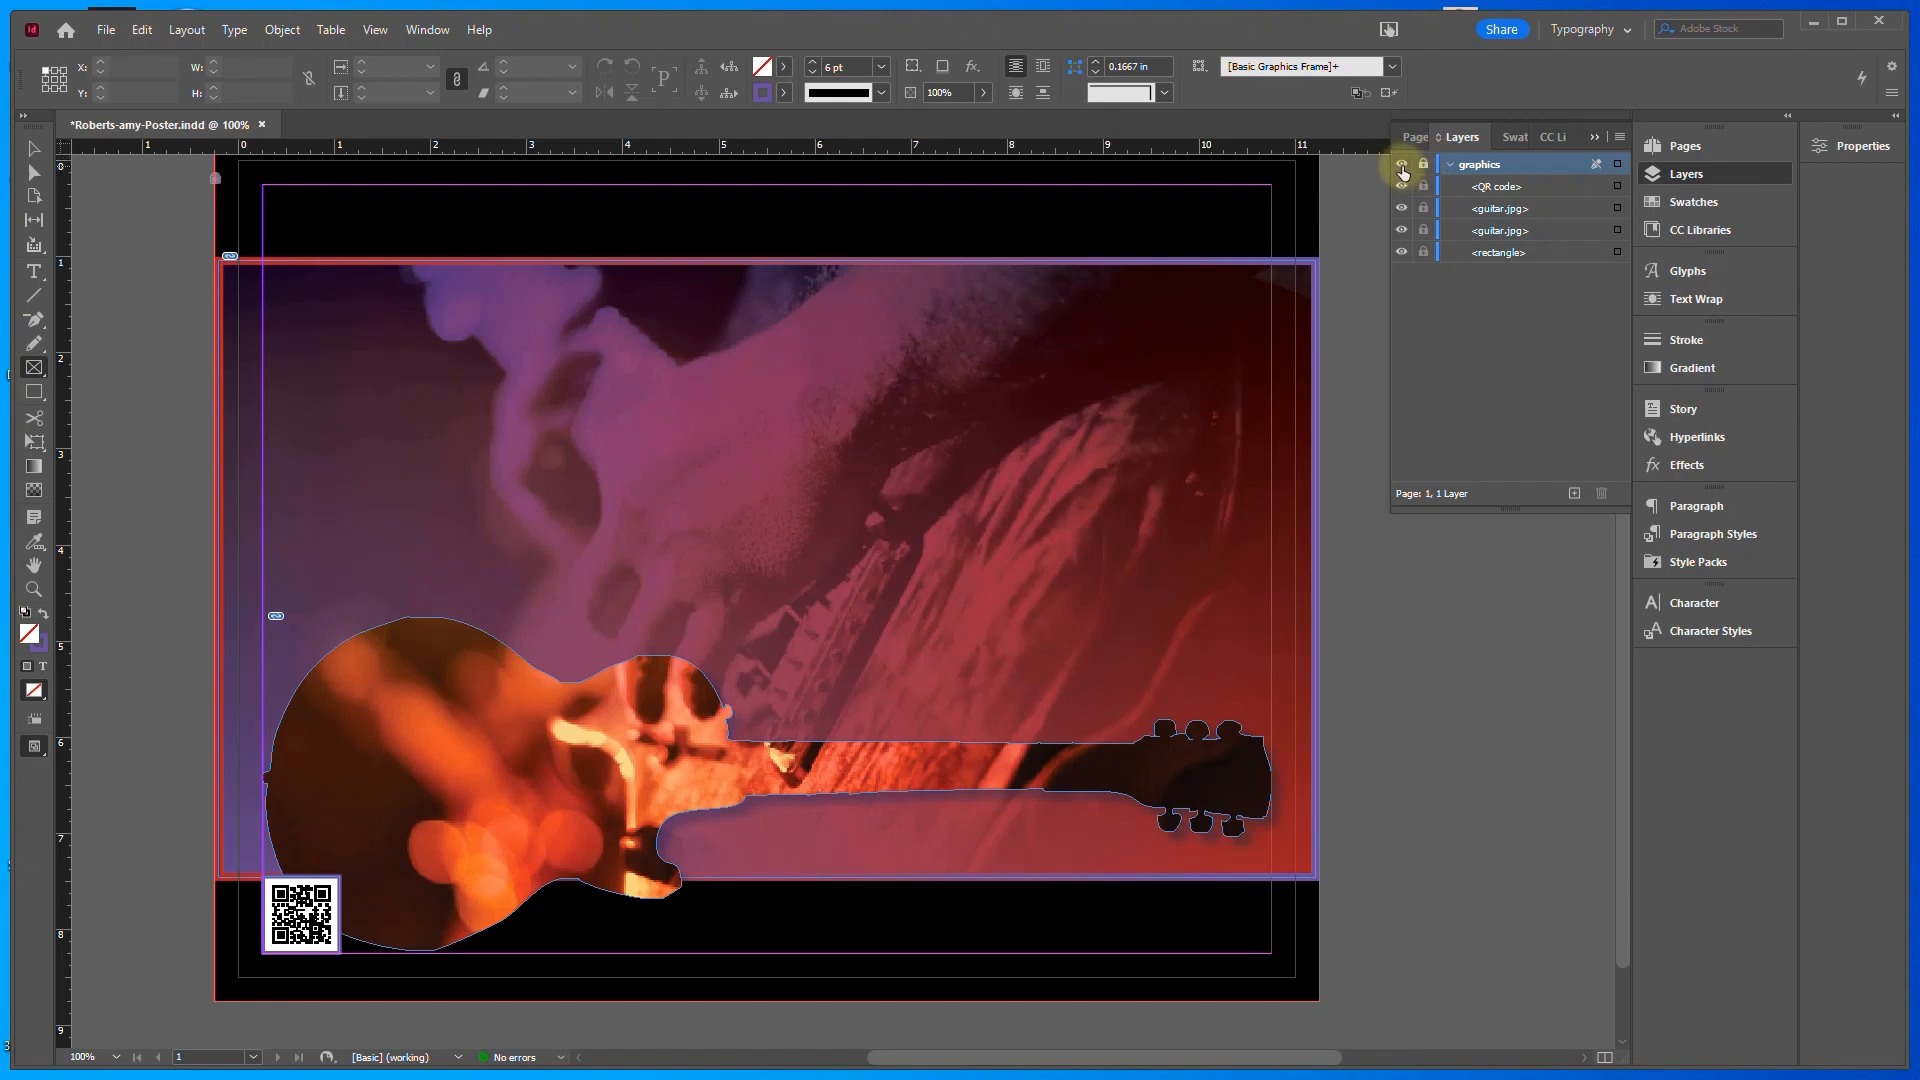
click(1402, 165)
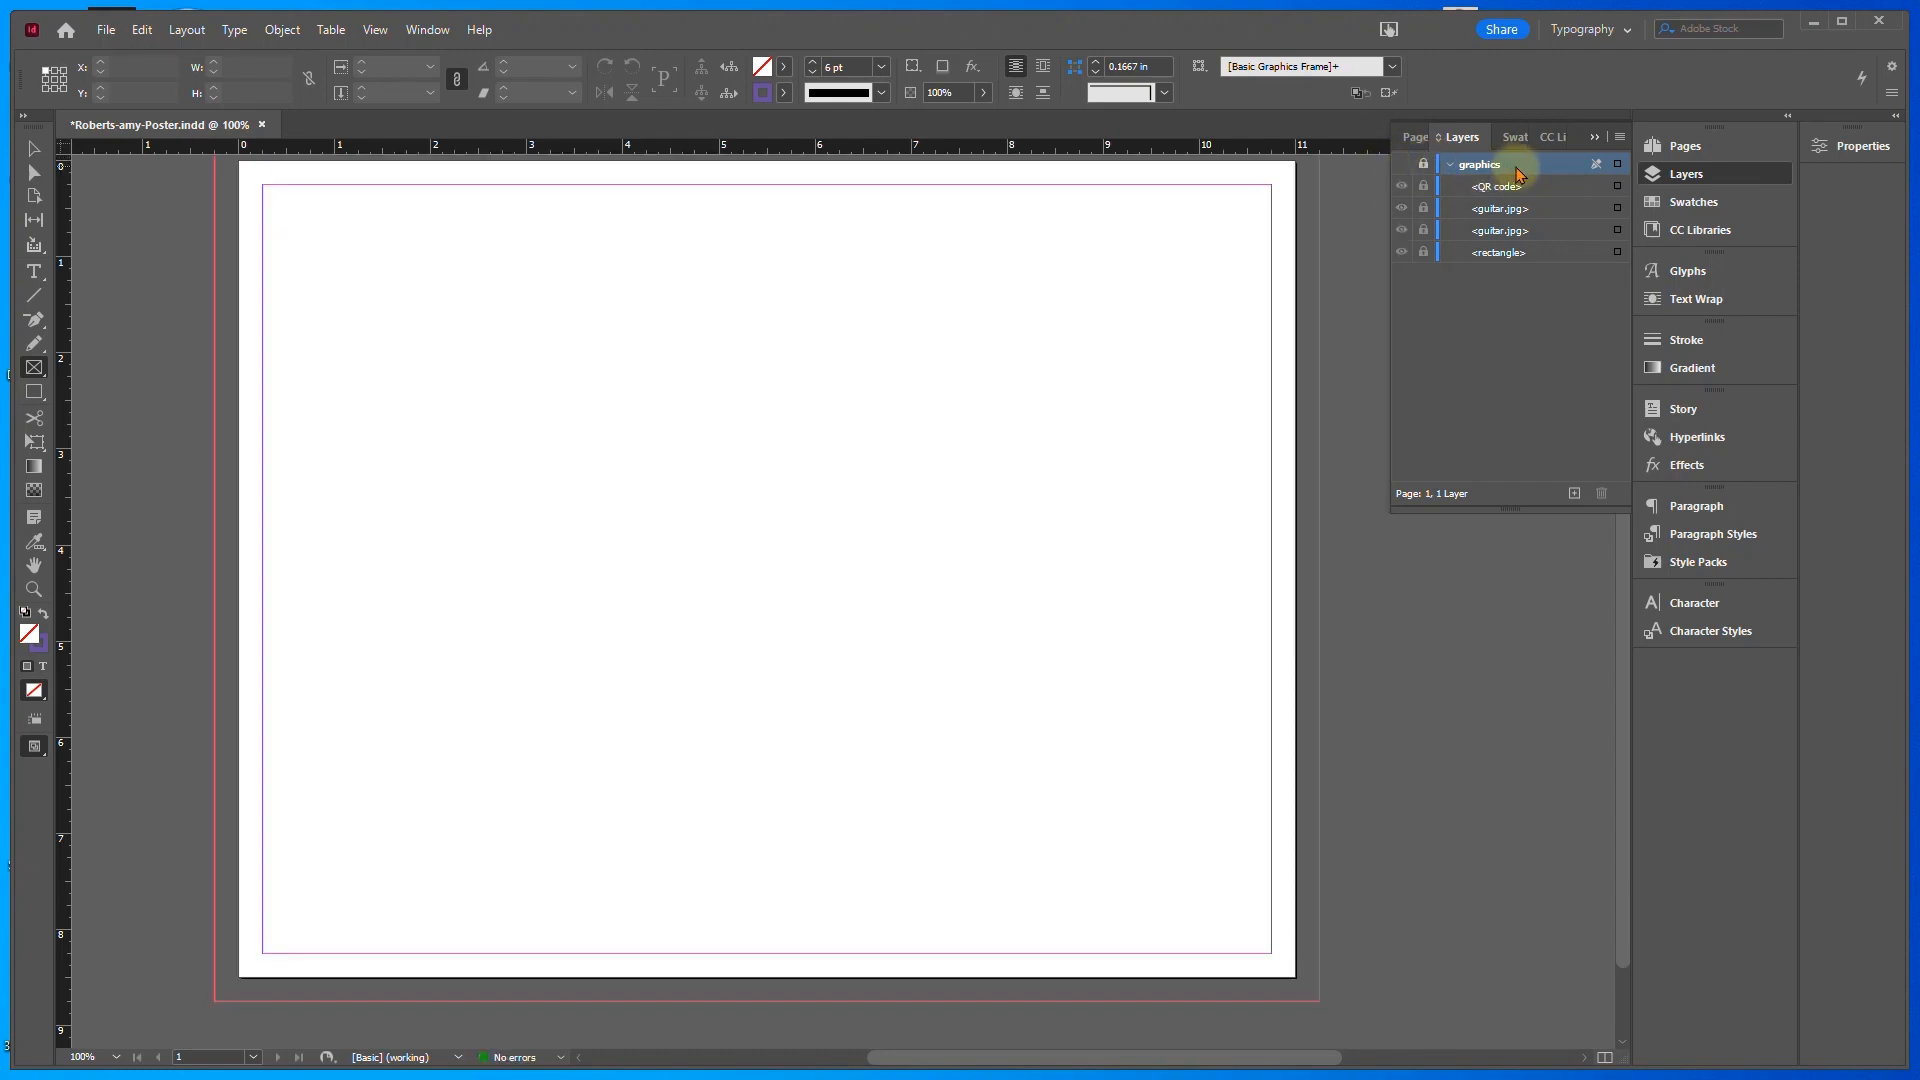
Add a new layer above graphics and name it text
click(1573, 500)
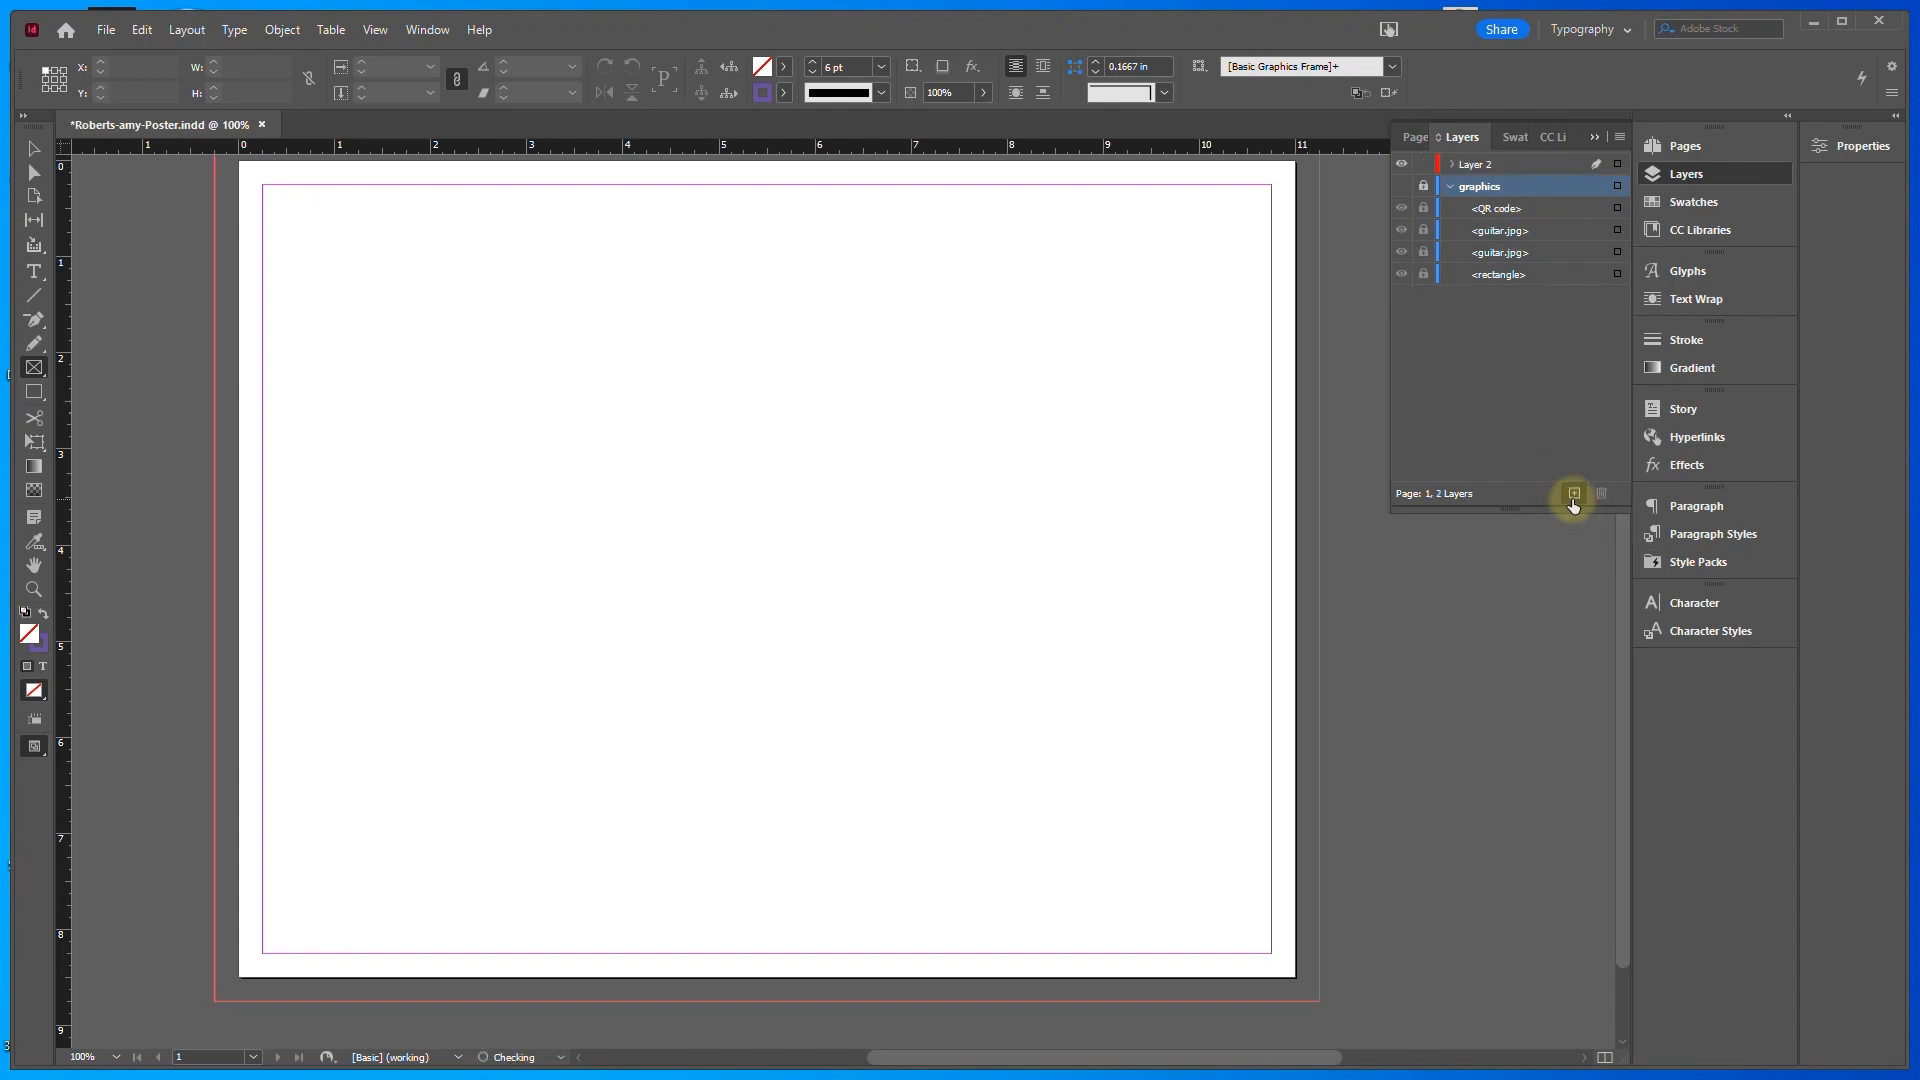
double_click(1477, 166)
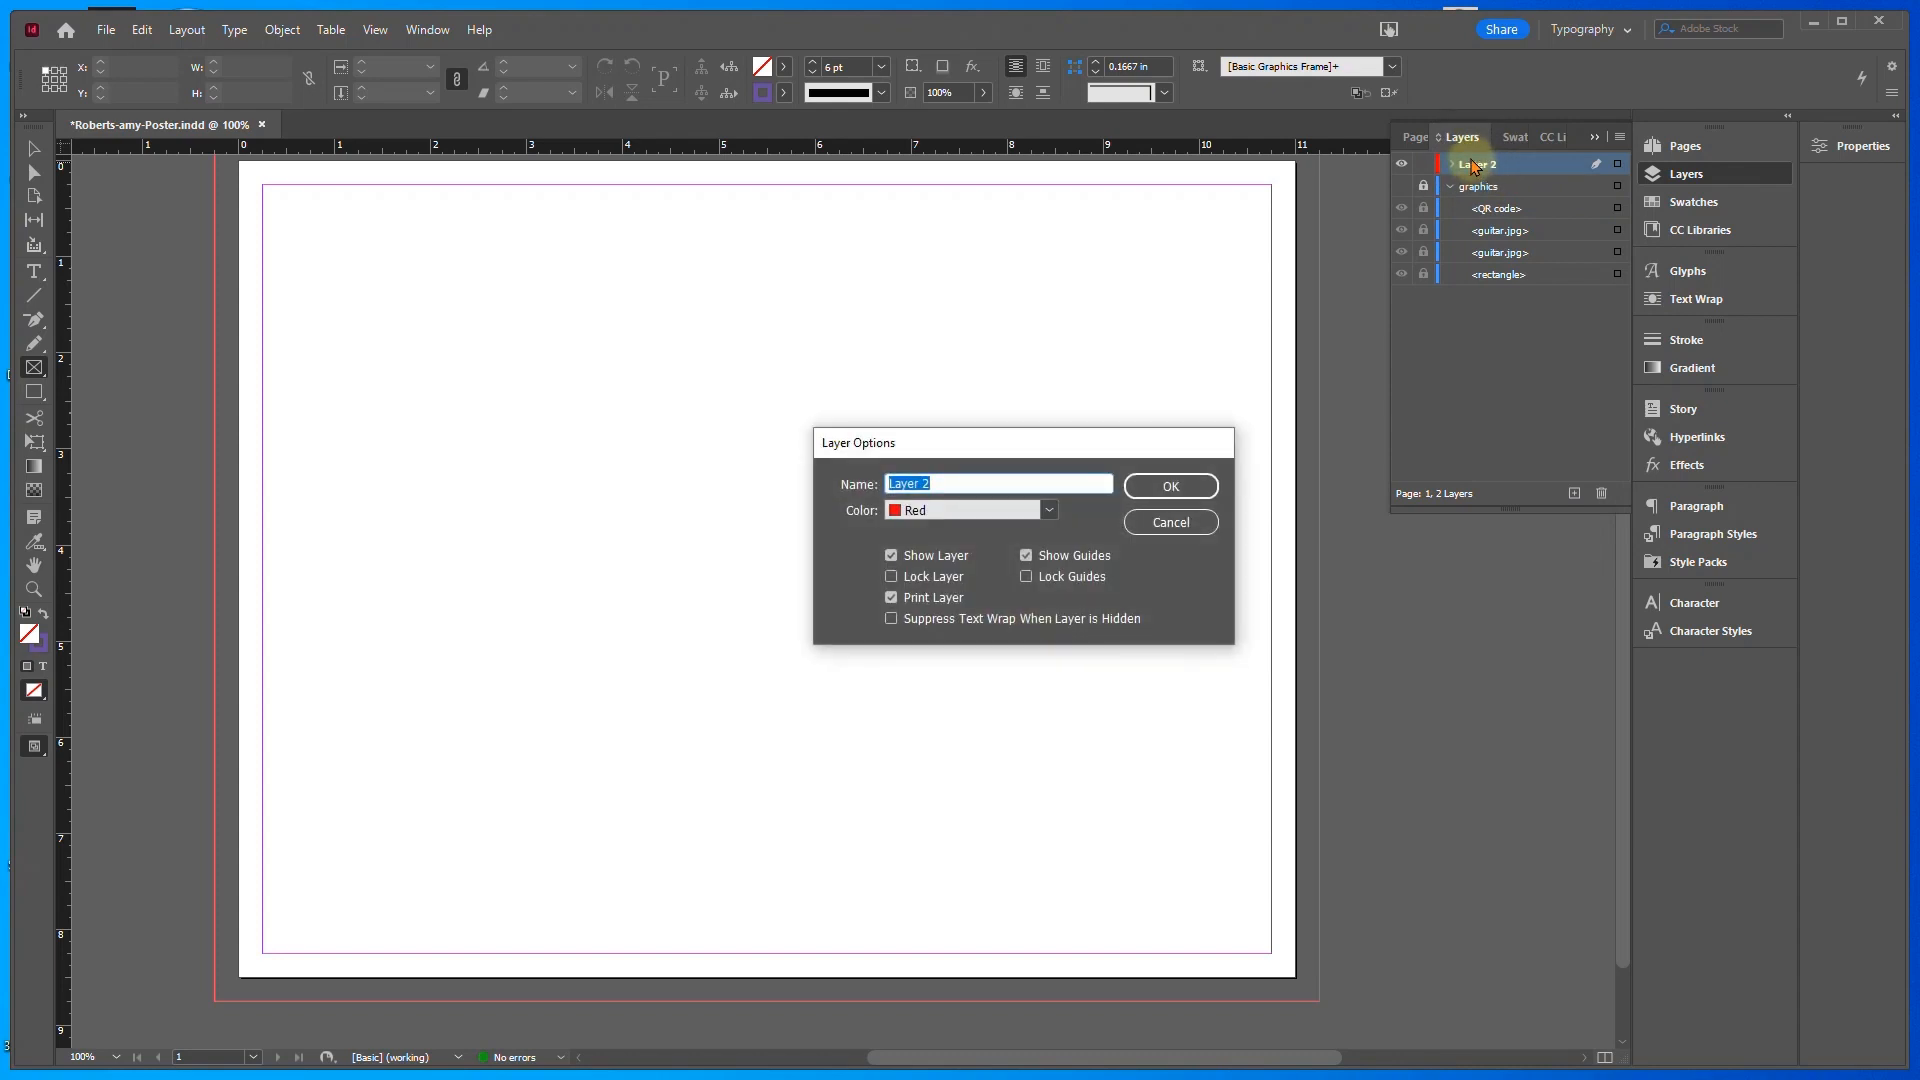
text(text)
key(Return)
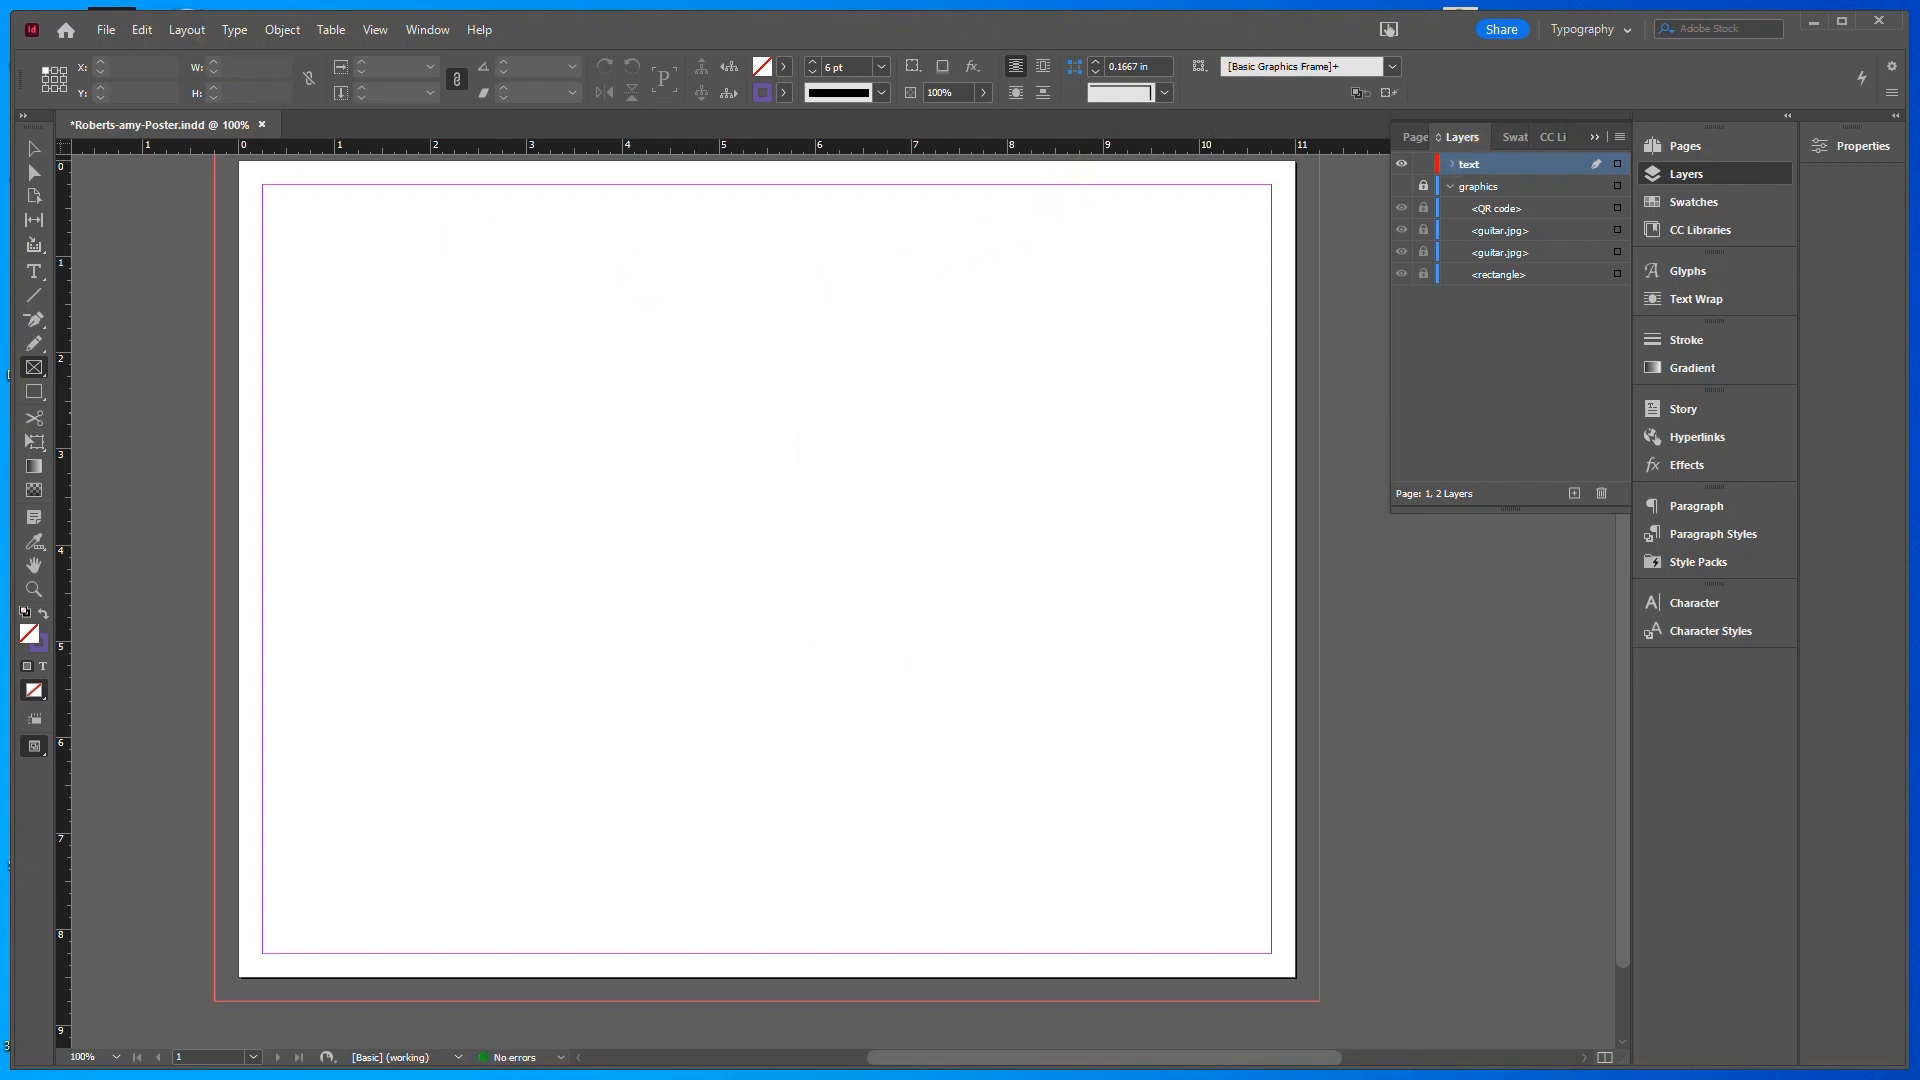
key(ctrl+d)
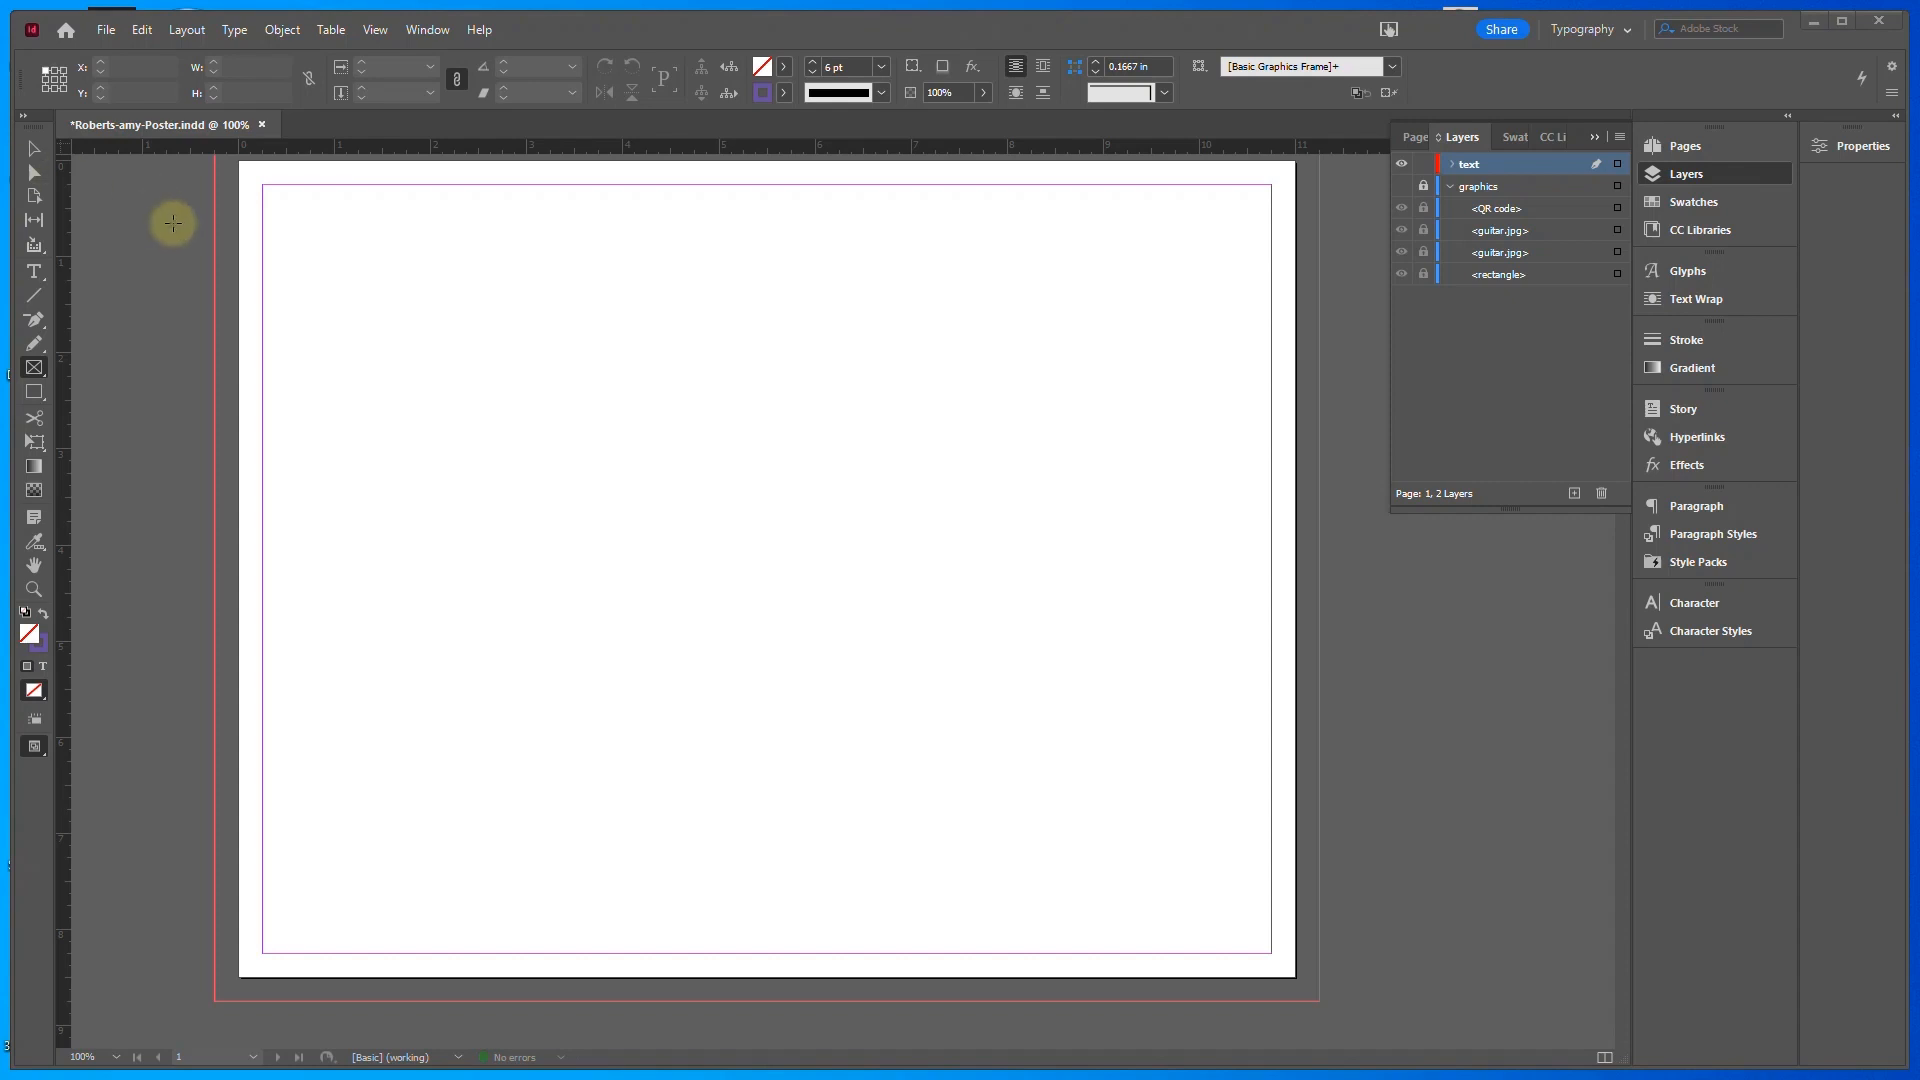
Draw a text frame about 10.5 in wide across the page's upper margin and set its Y position to 0.25 in and height to 0.625 in
click(35, 272)
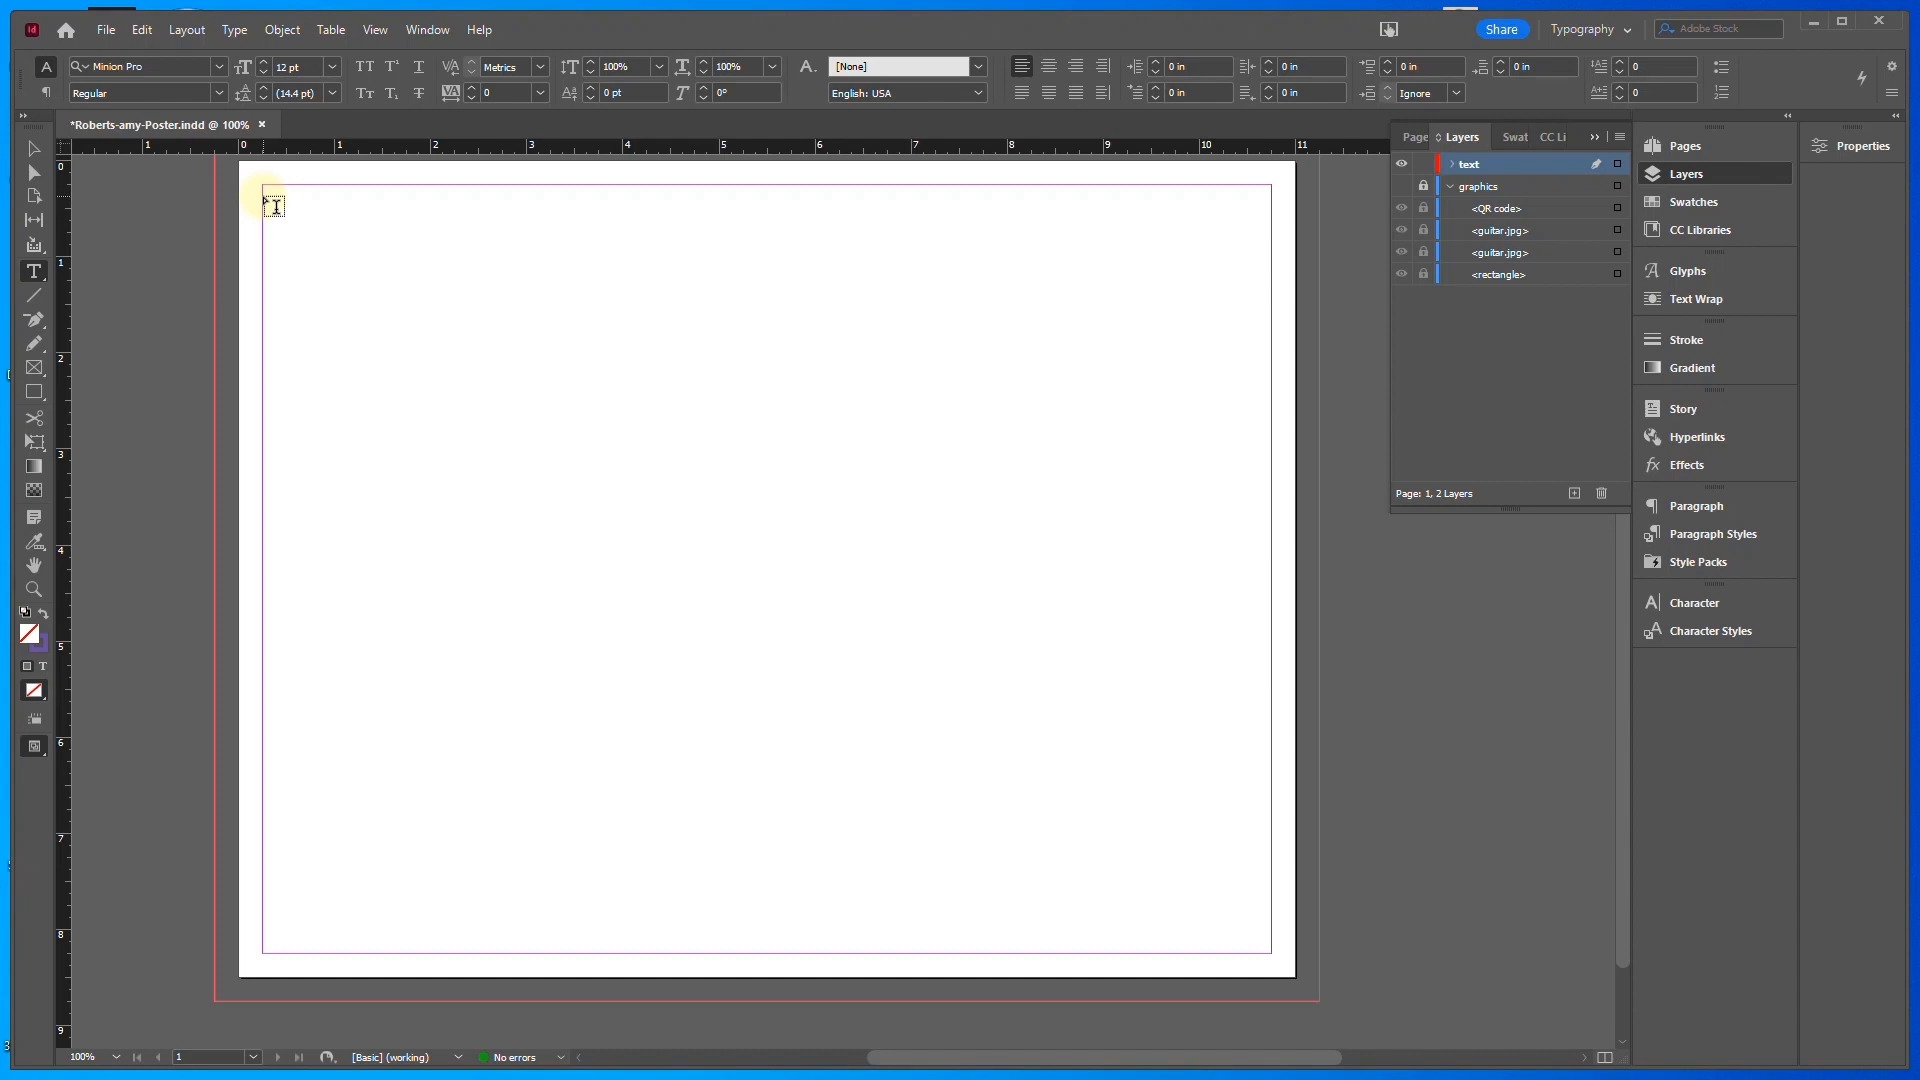
drag(263, 202, 1275, 316)
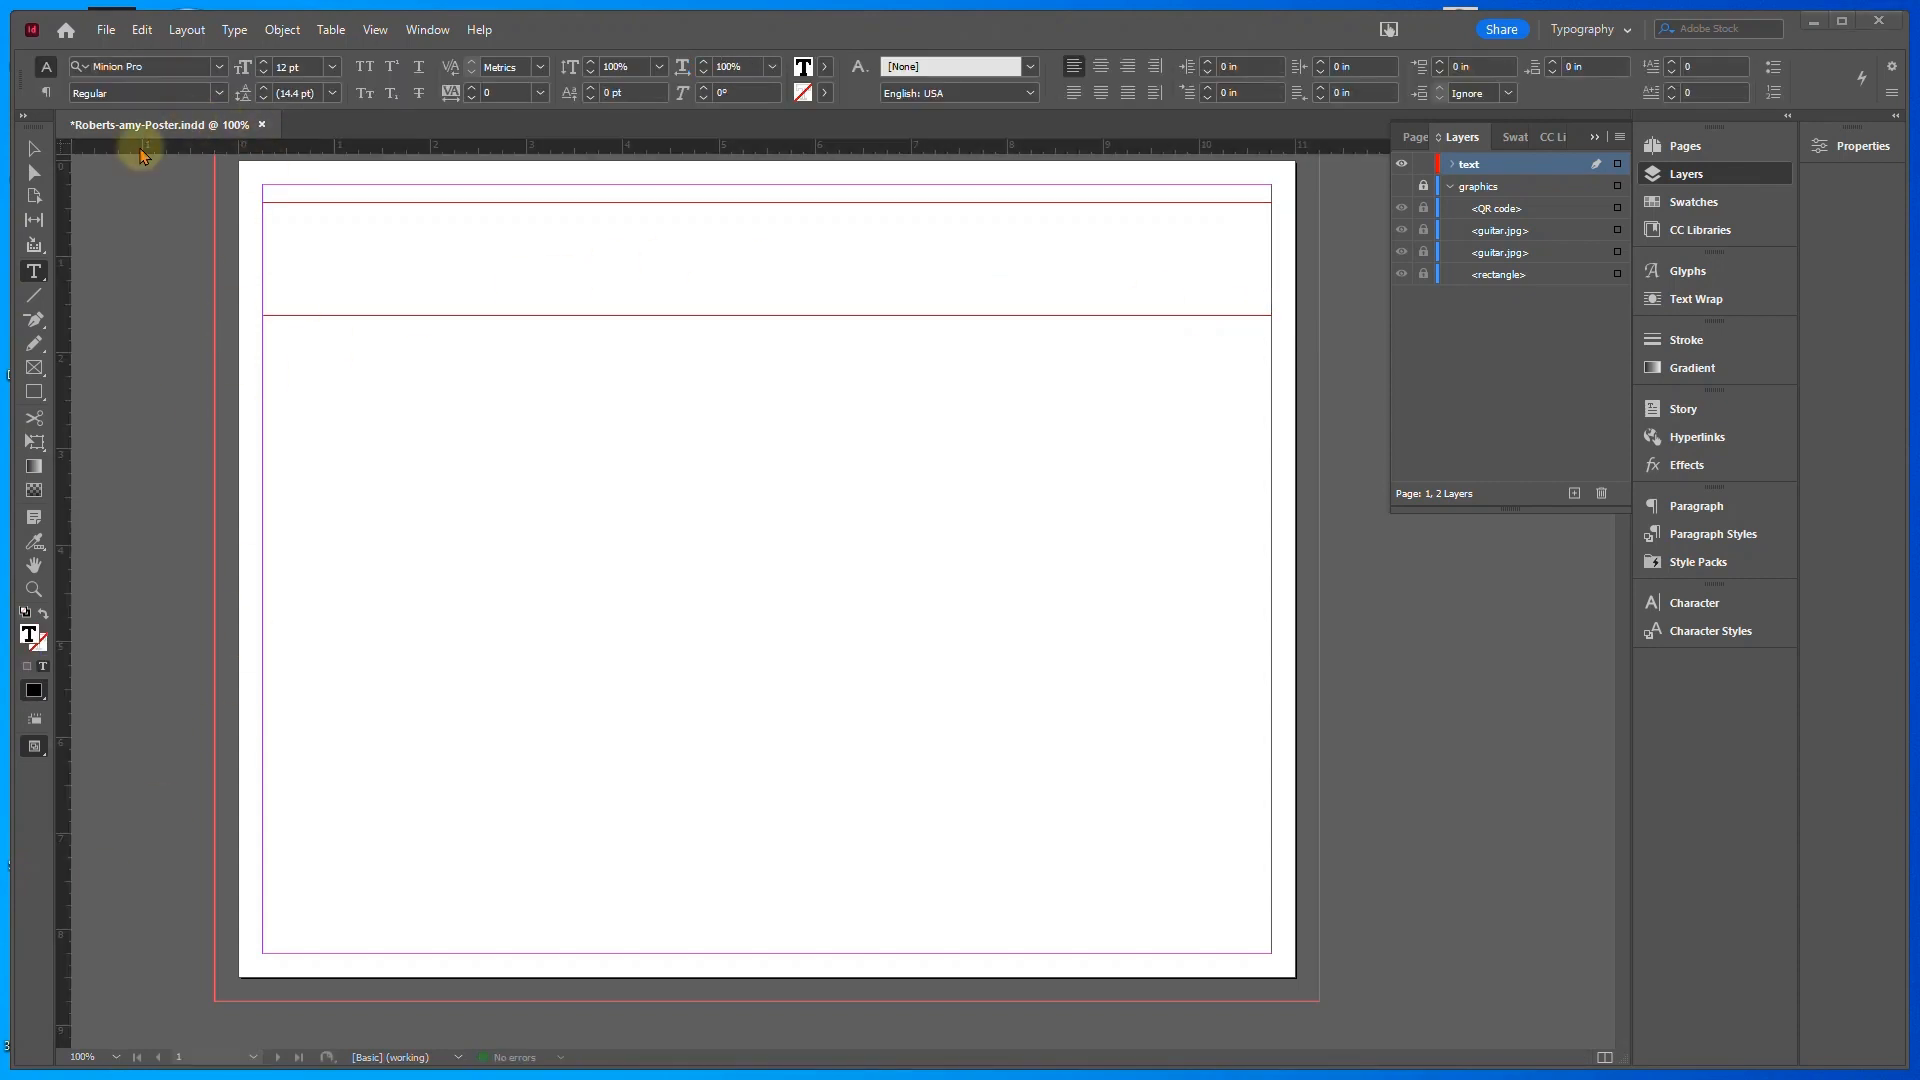
click(35, 150)
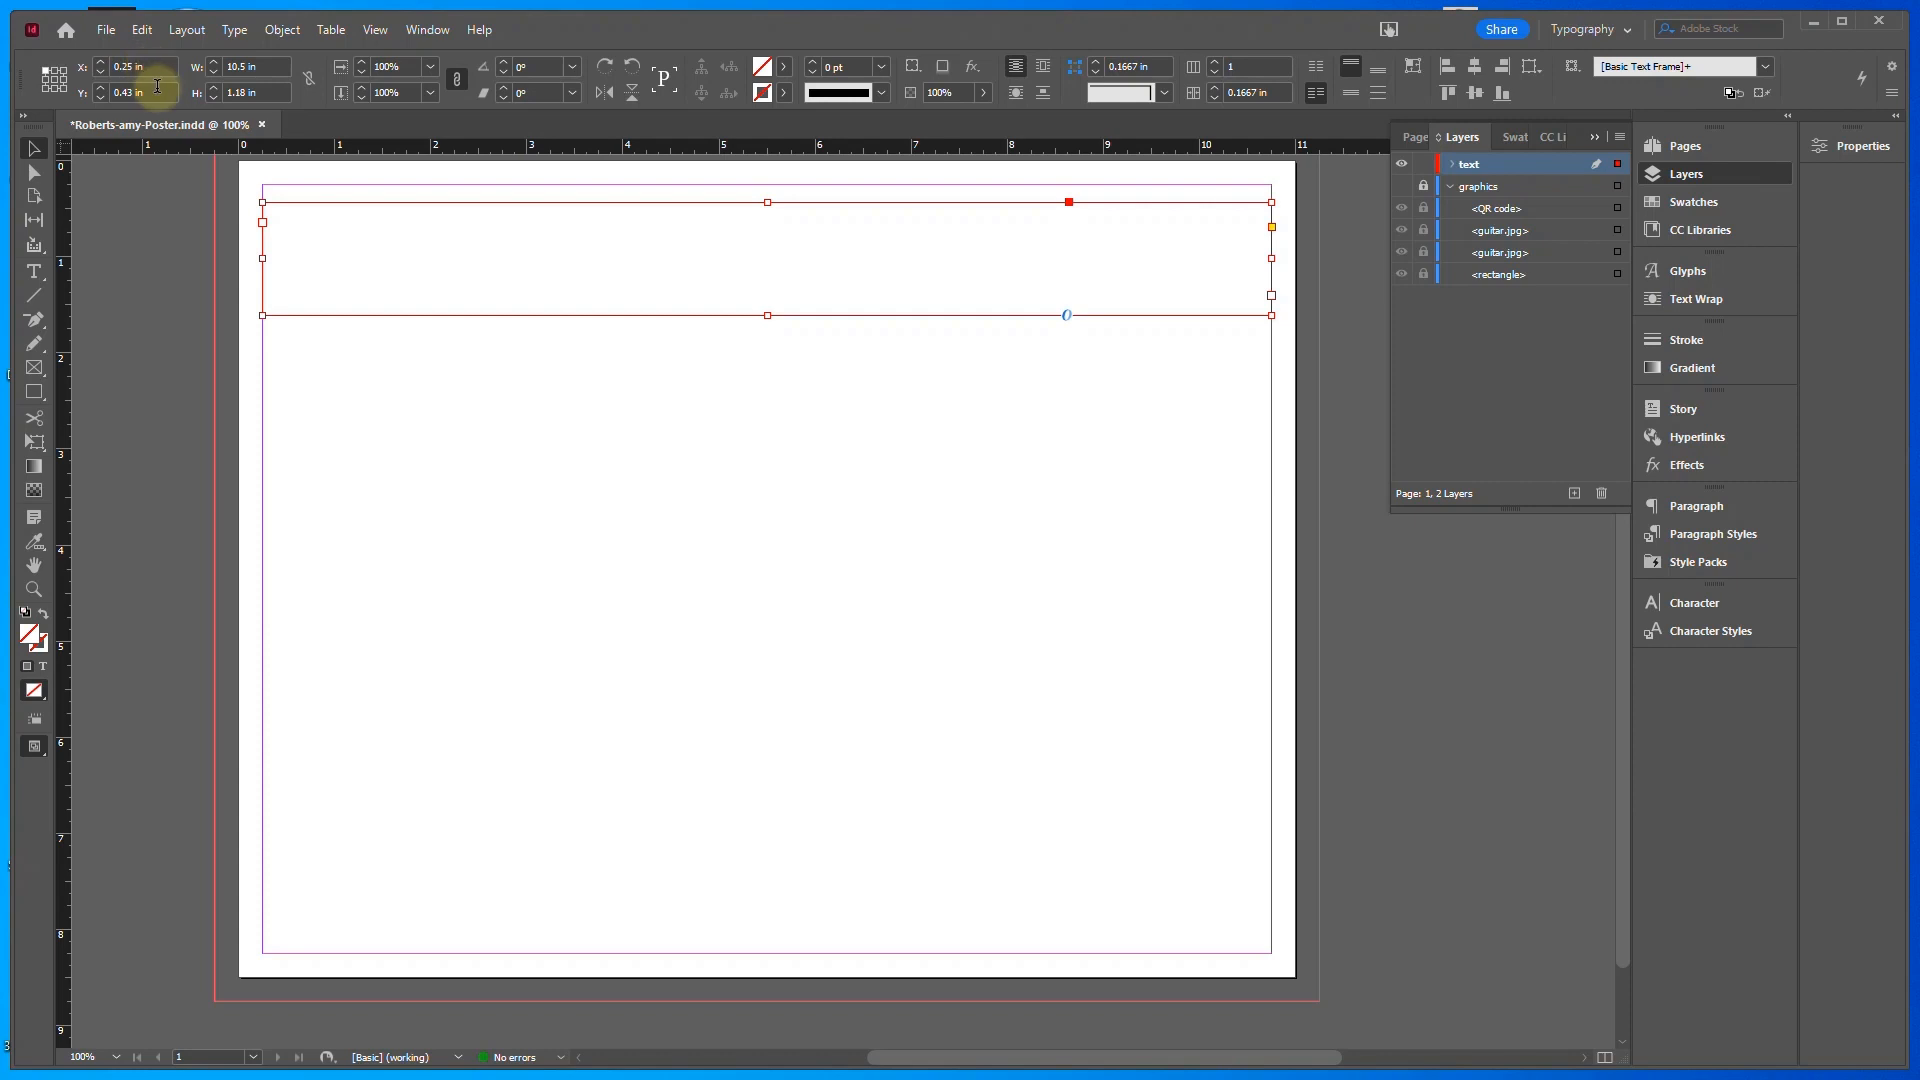
click(140, 92)
text(.25)
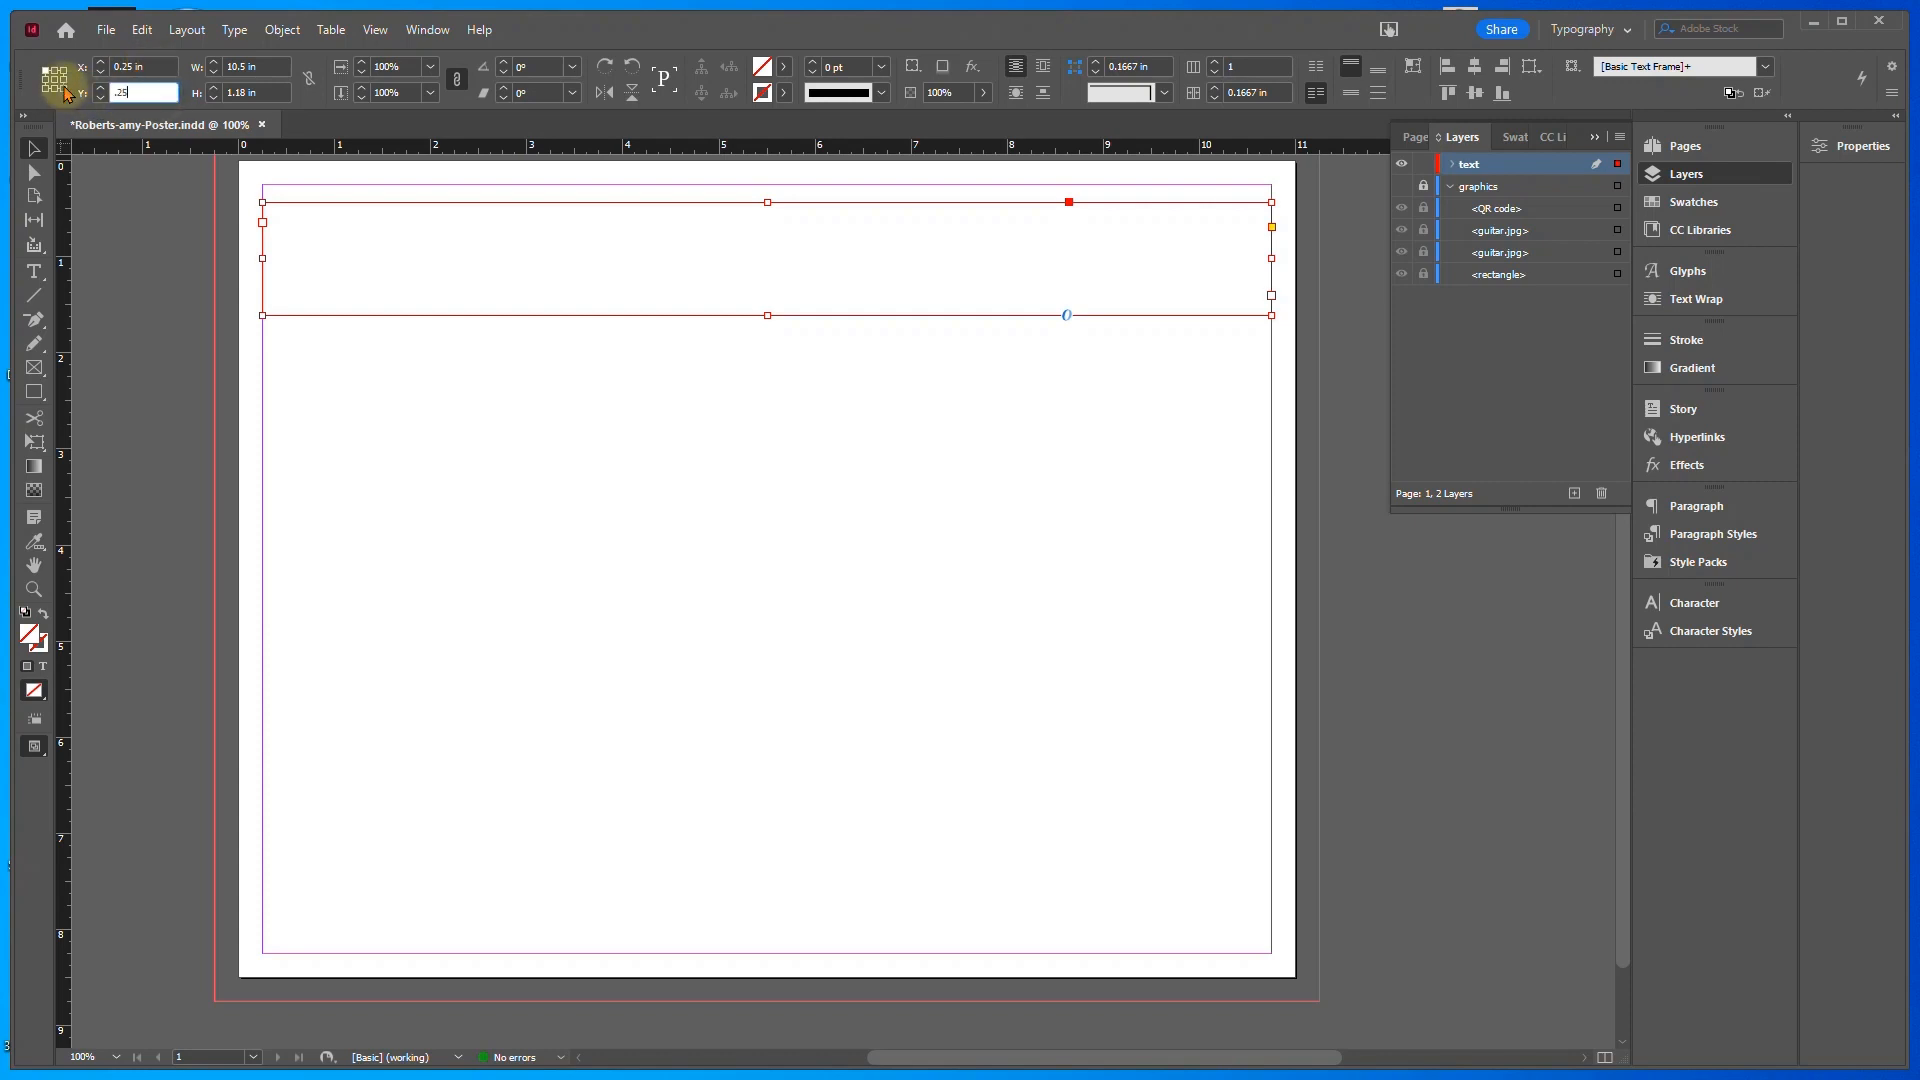
key(Tab)
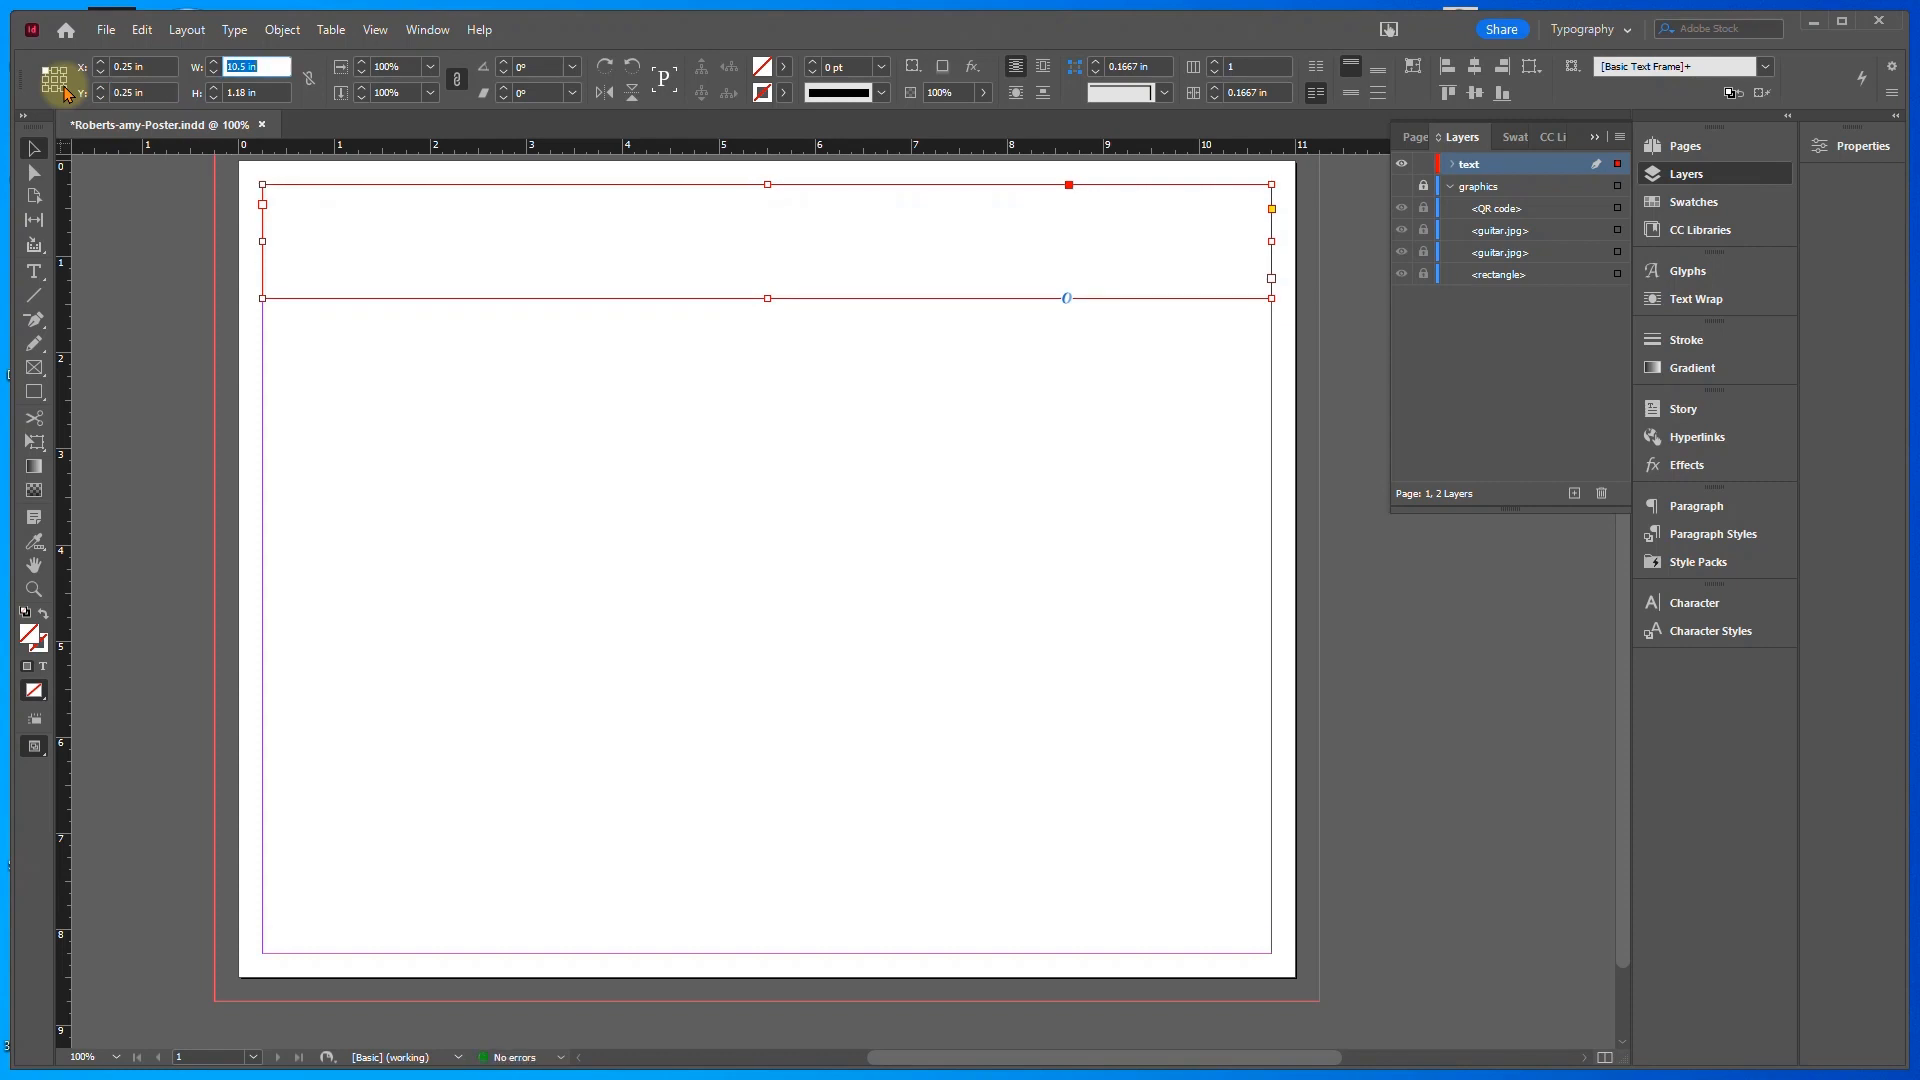
key(Tab)
key(BackSpace)
text(.625)
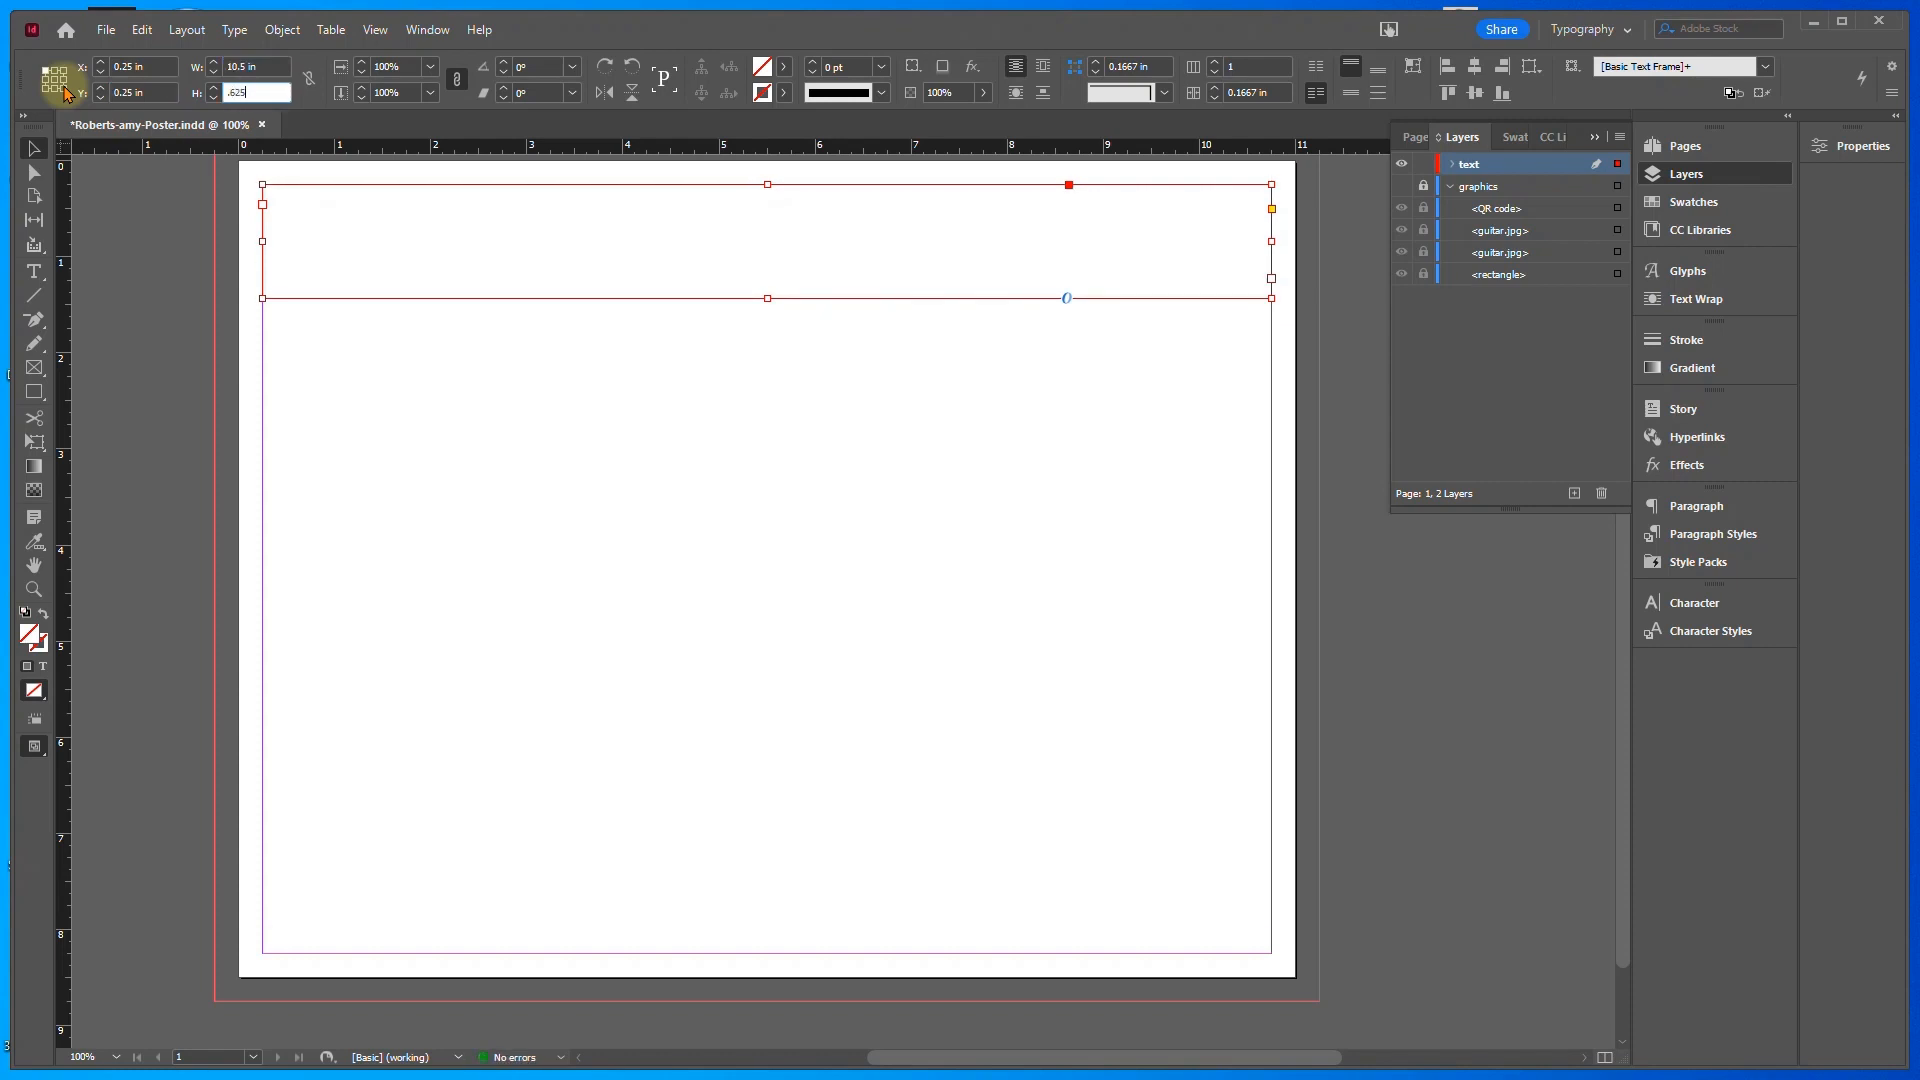
key(Return)
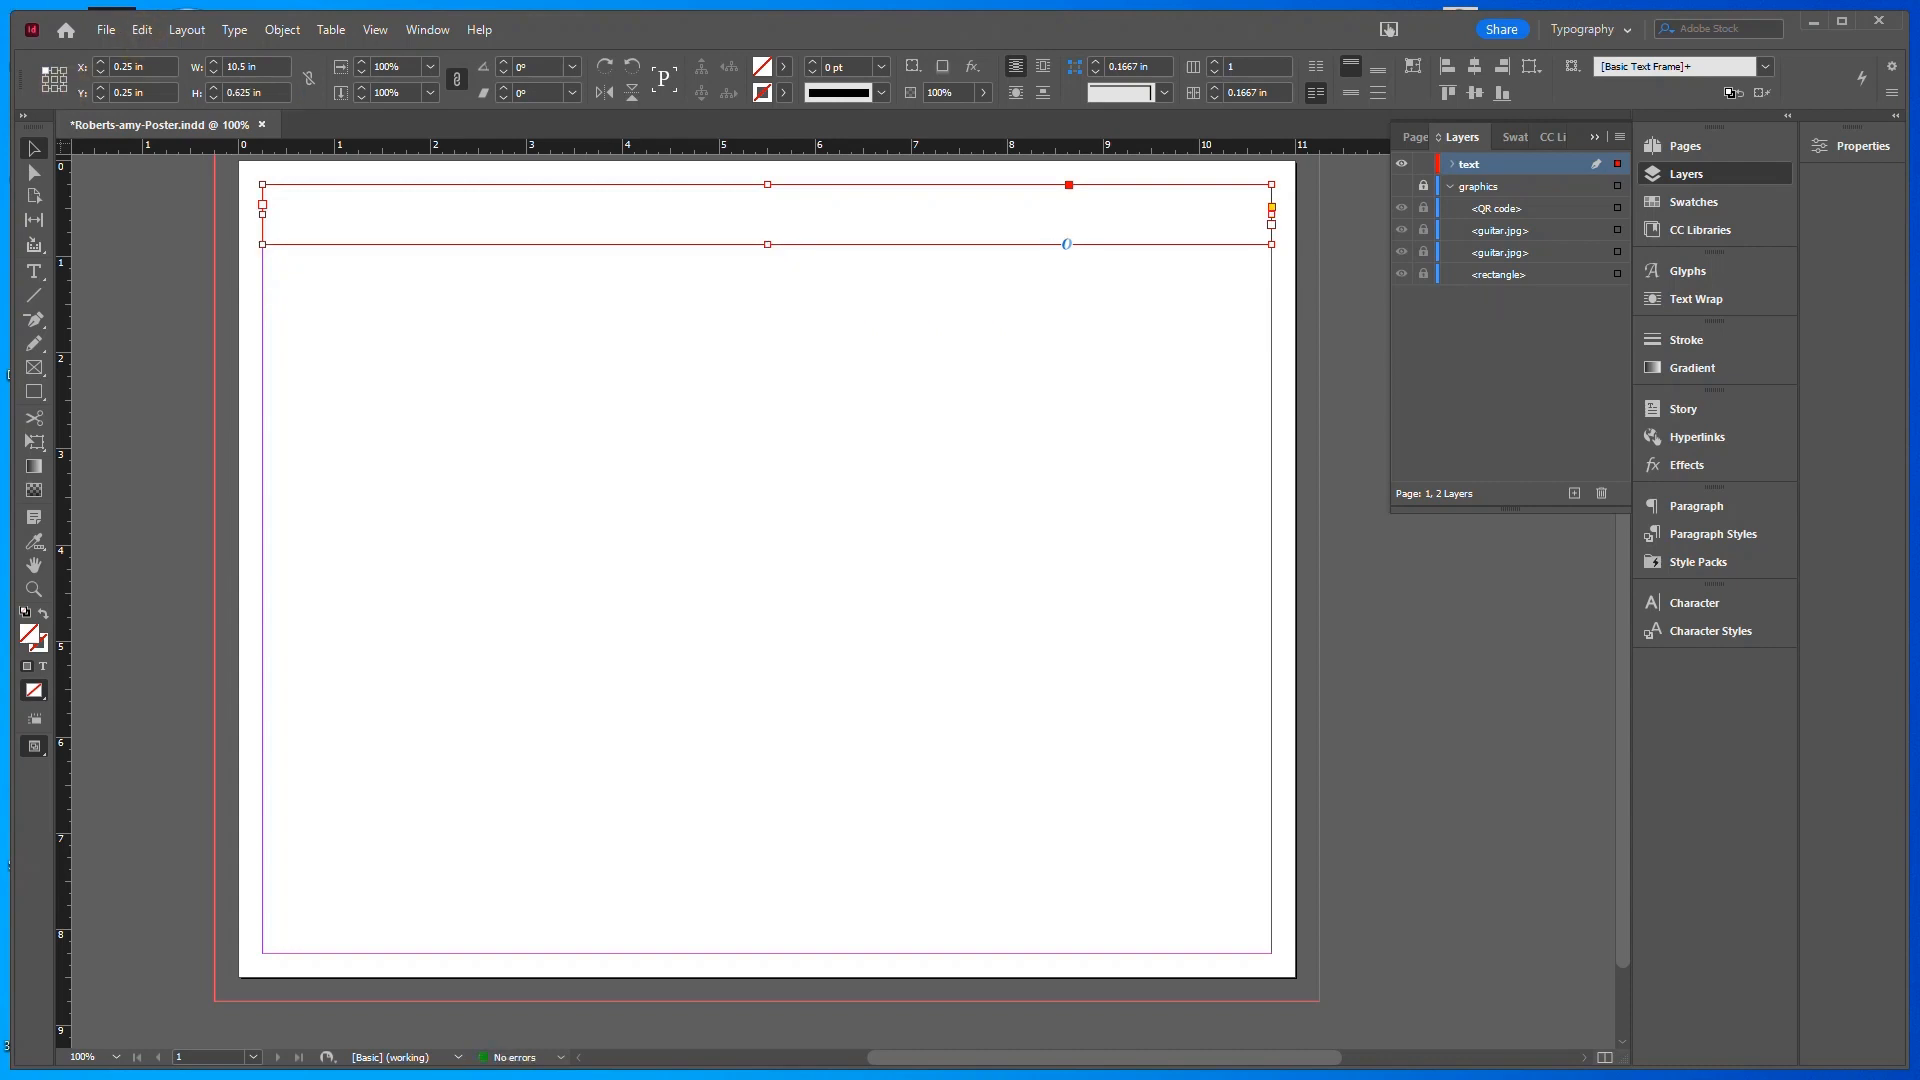
Draw two more text frames, about 4.04 x 1.54 in on the upper page and about 3.5 x 1.54 in on the lower page
click(33, 271)
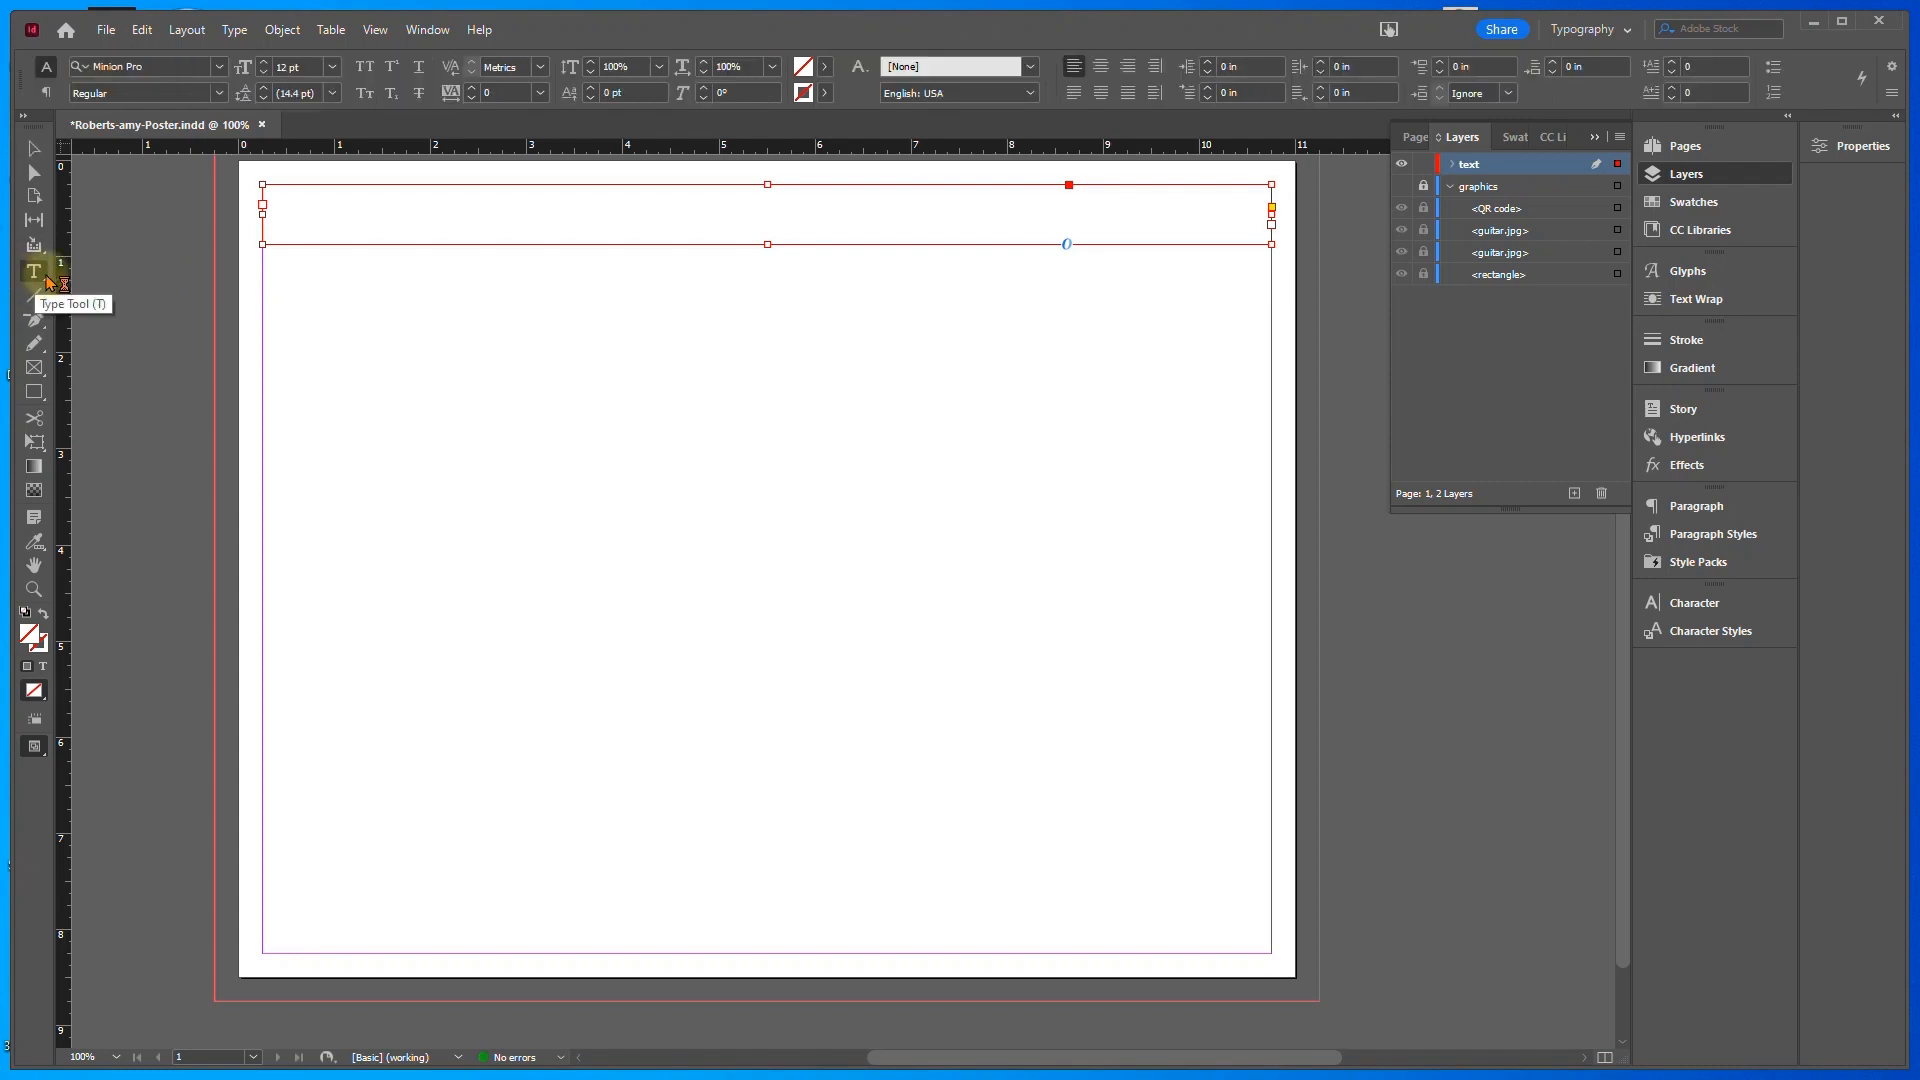
mouse_move(457, 356)
mouse_down()
mouse_move(699, 420)
mouse_move(845, 503)
mouse_up()
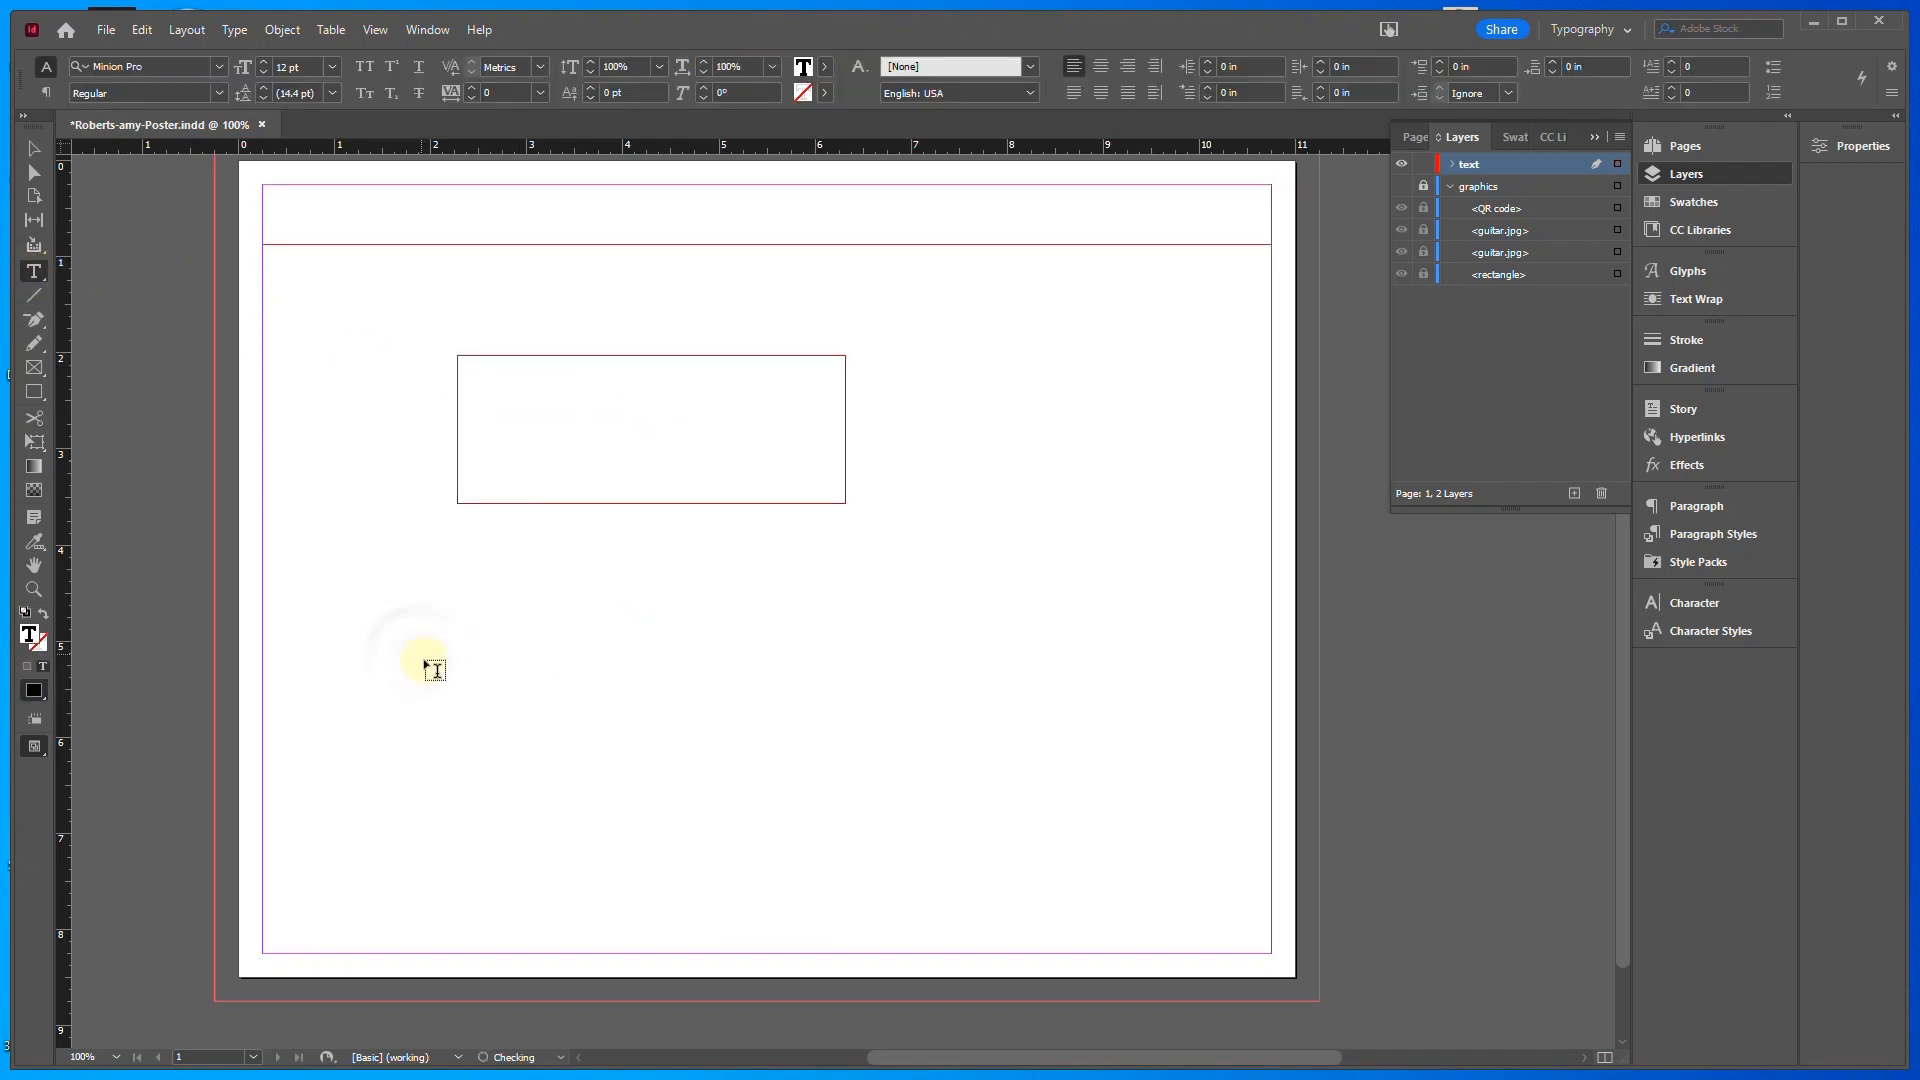
drag(415, 656, 751, 803)
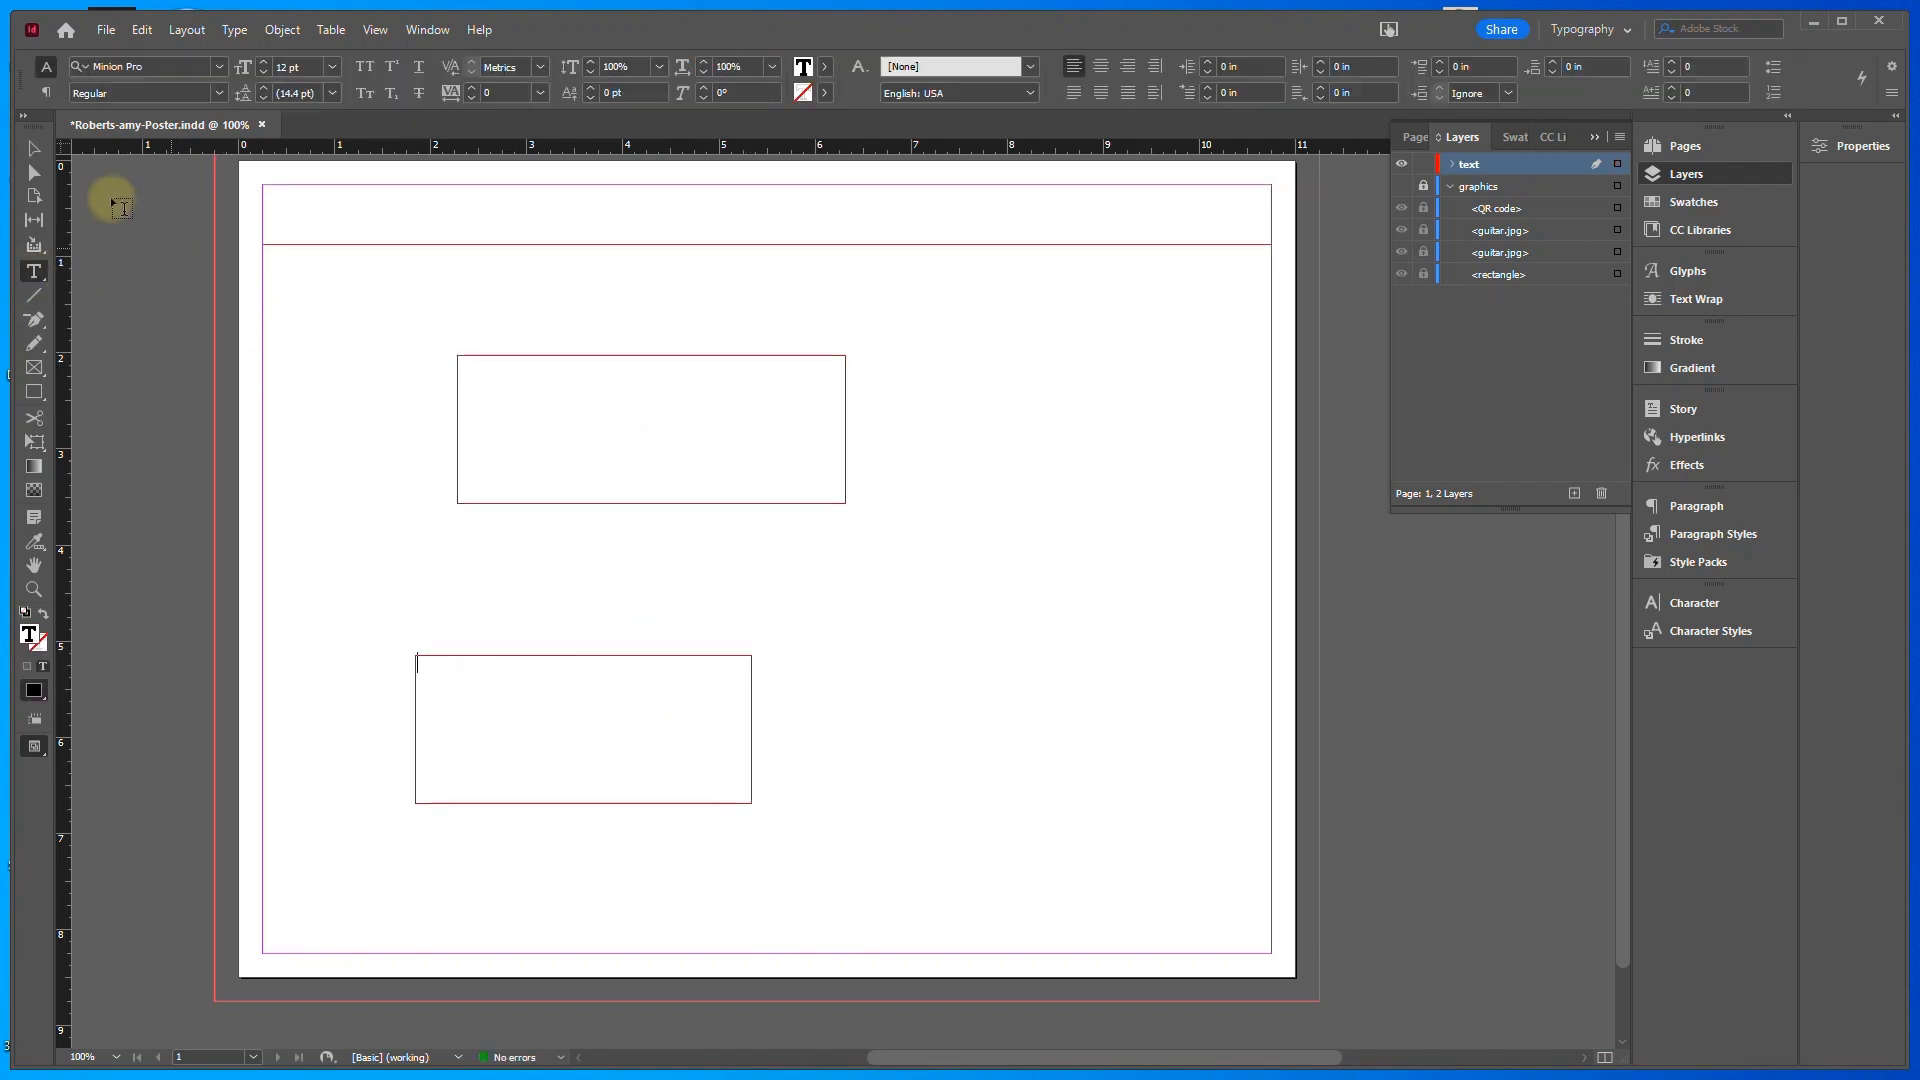
Position the upper of the two small text frames at X 5.75 in and Y 1.5 in
click(33, 150)
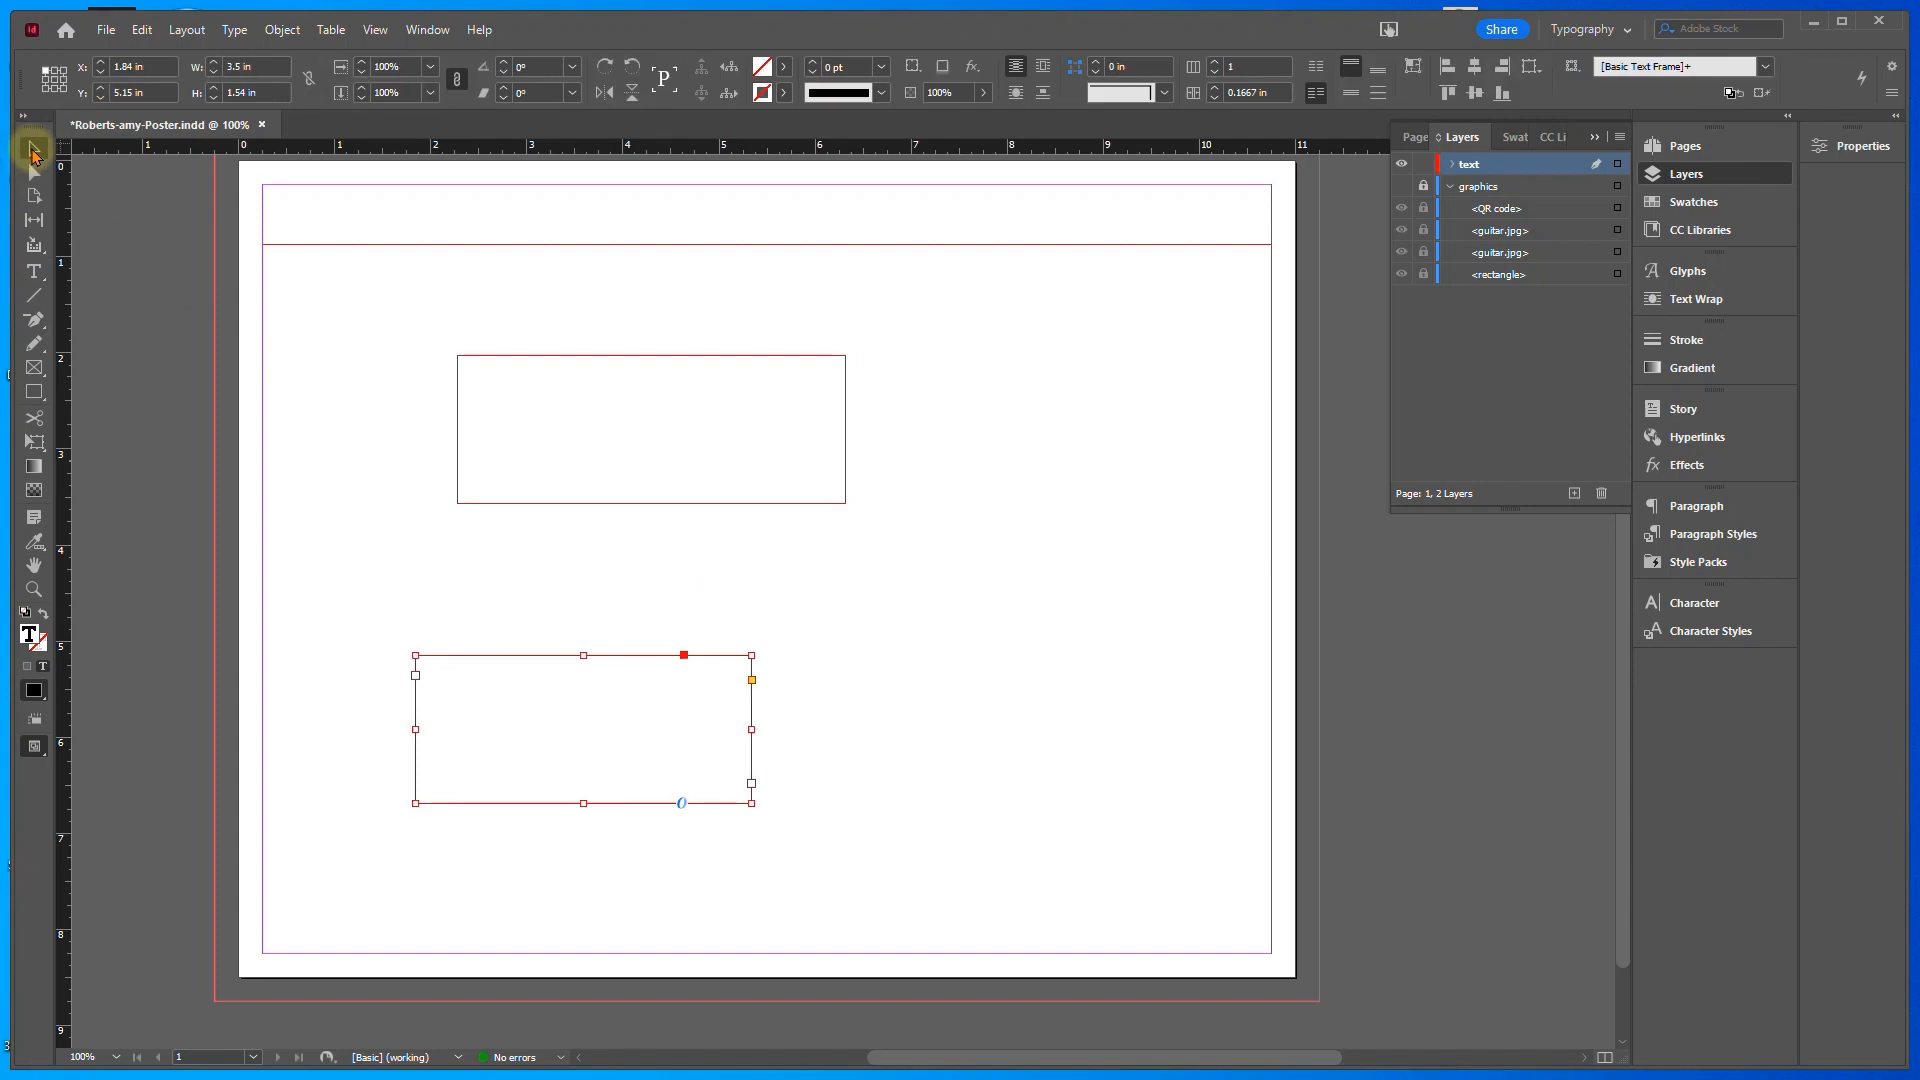
click(617, 358)
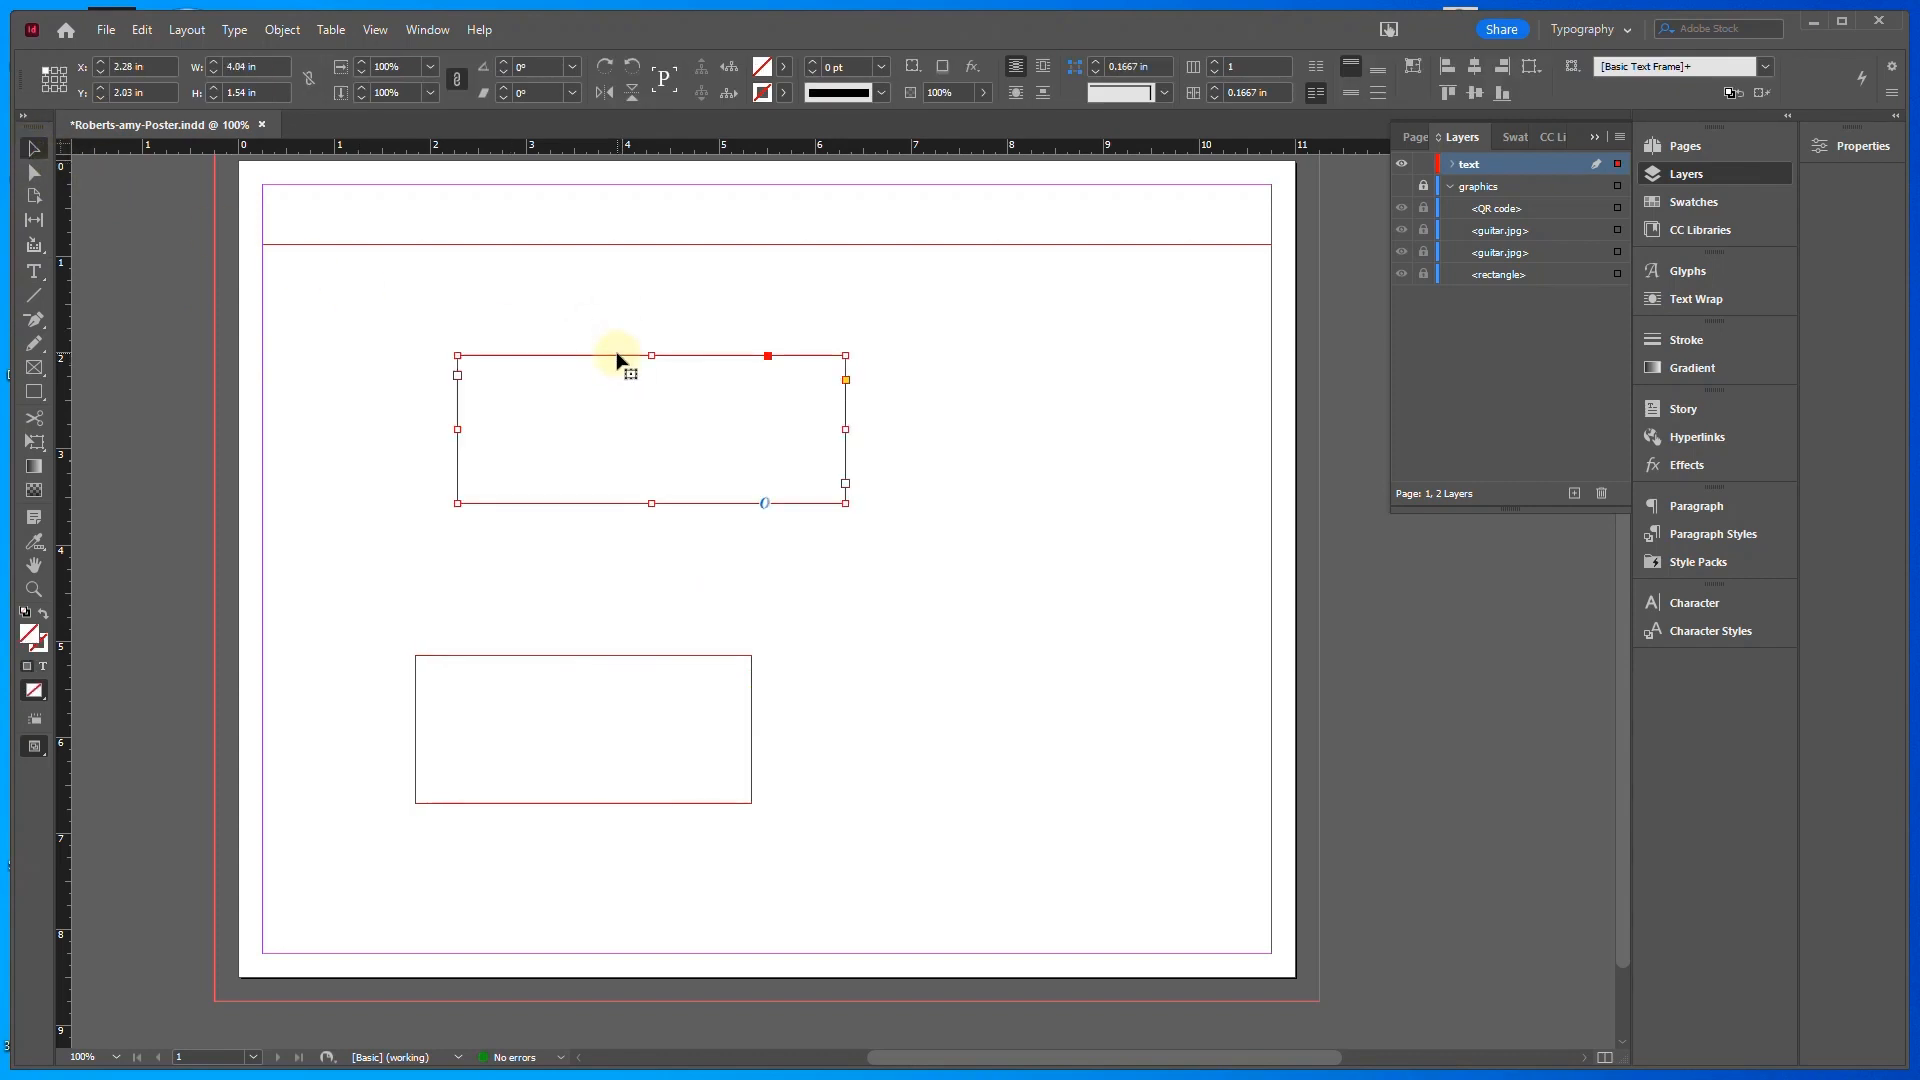
click(150, 67)
text(5.7)
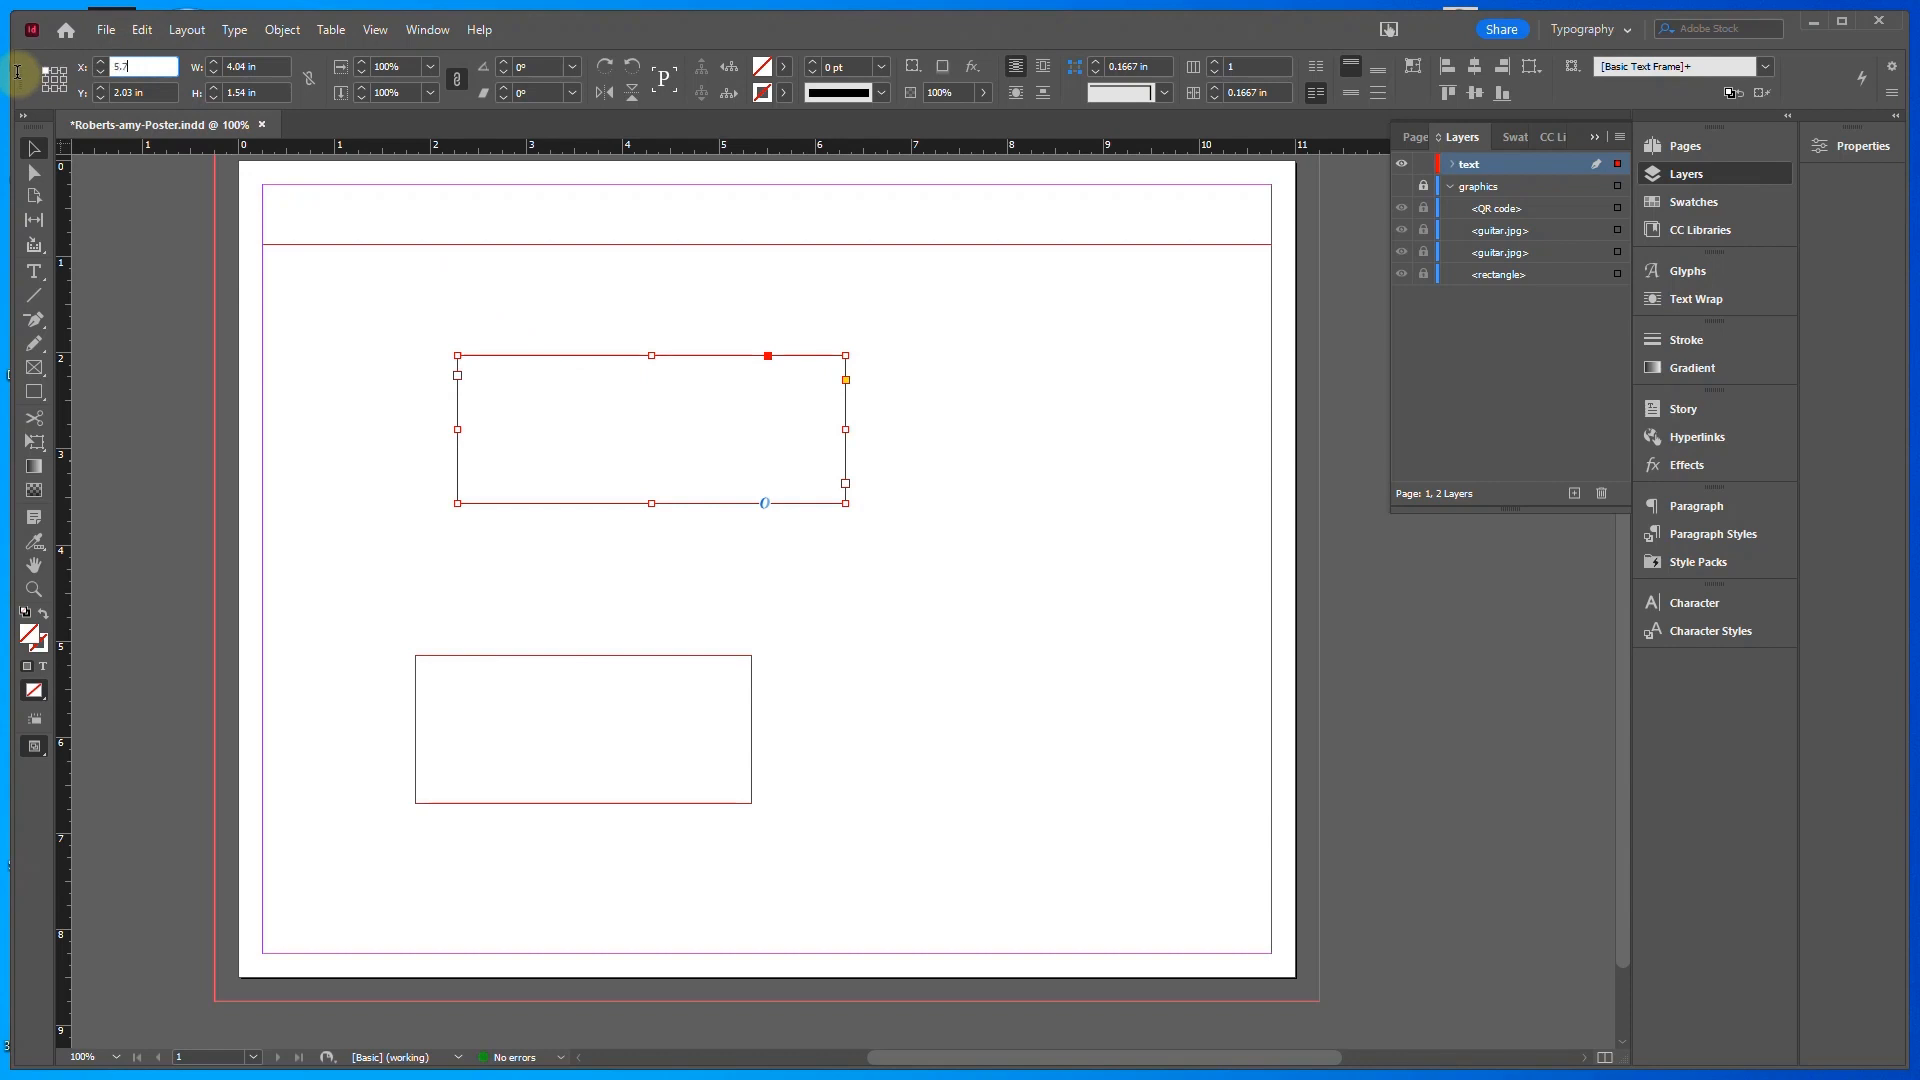
text(5)
key(Tab)
text(1.5)
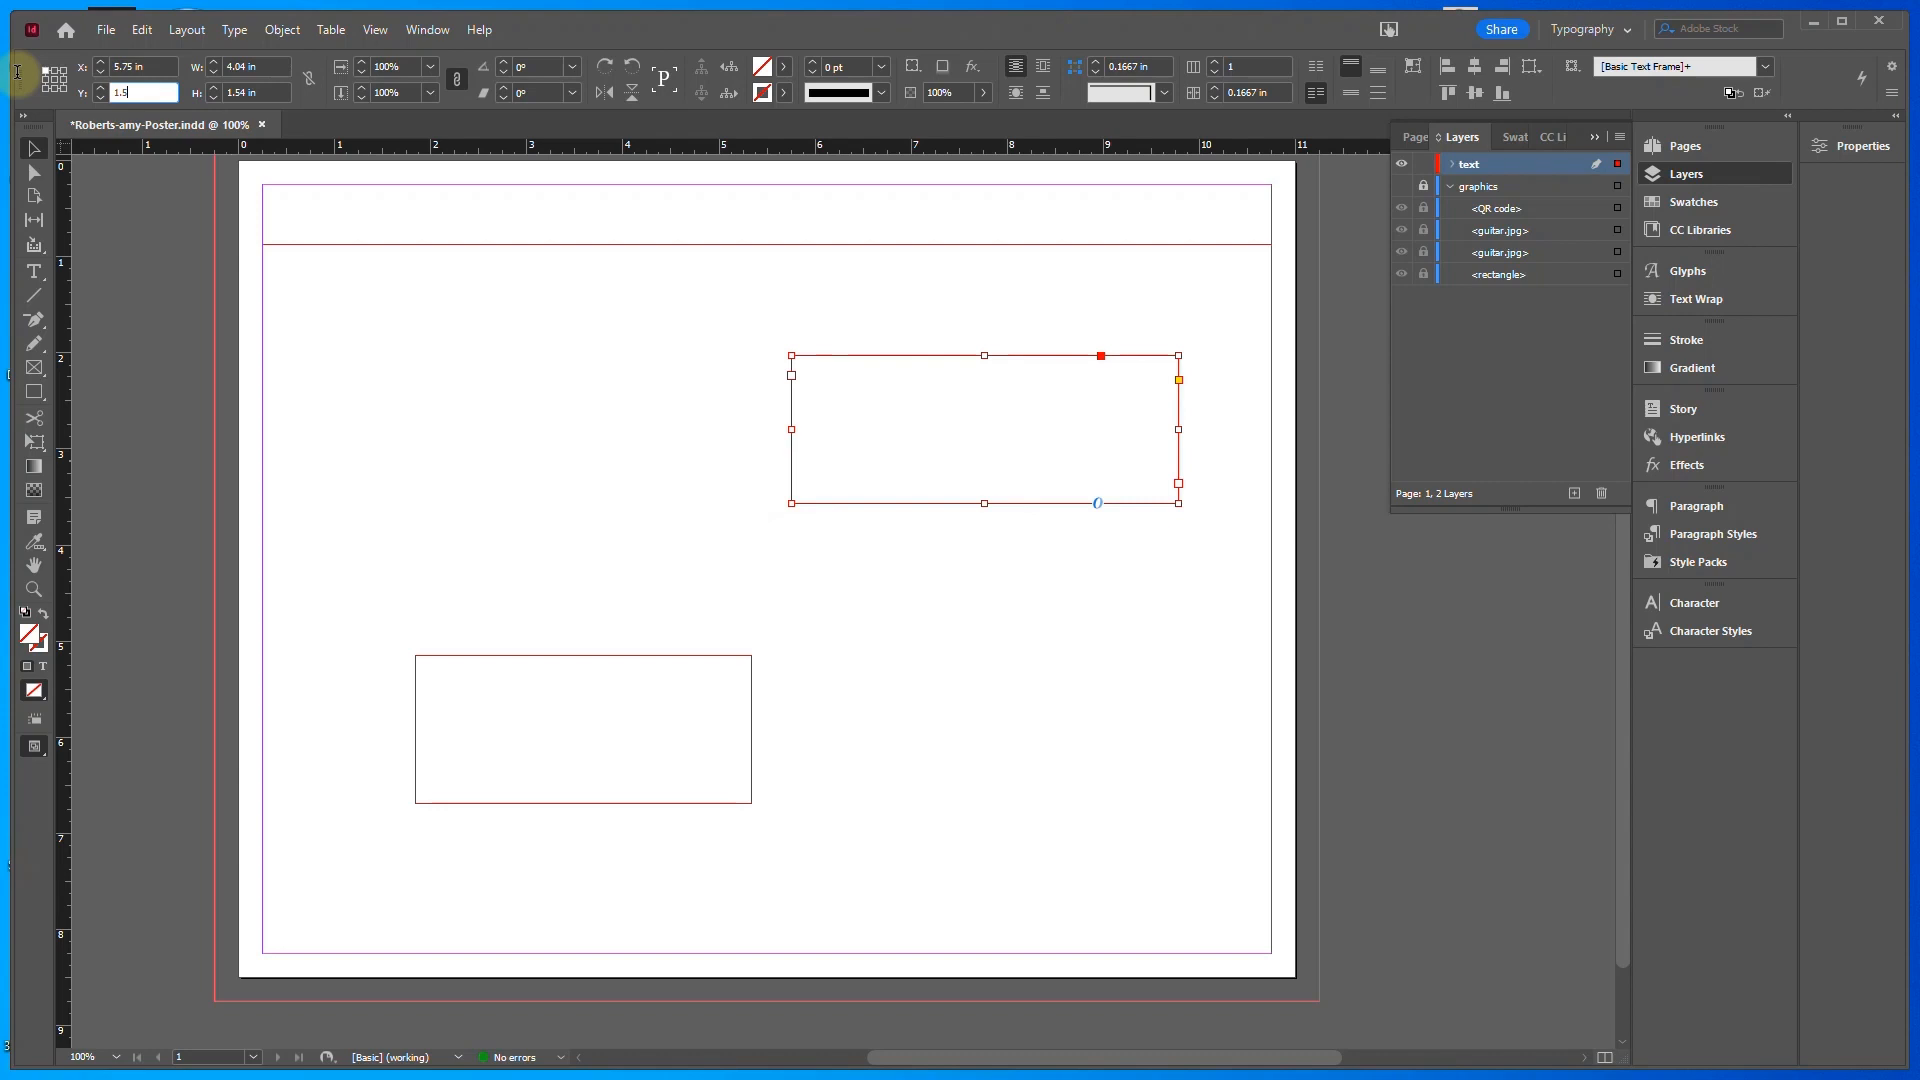
key(Tab)
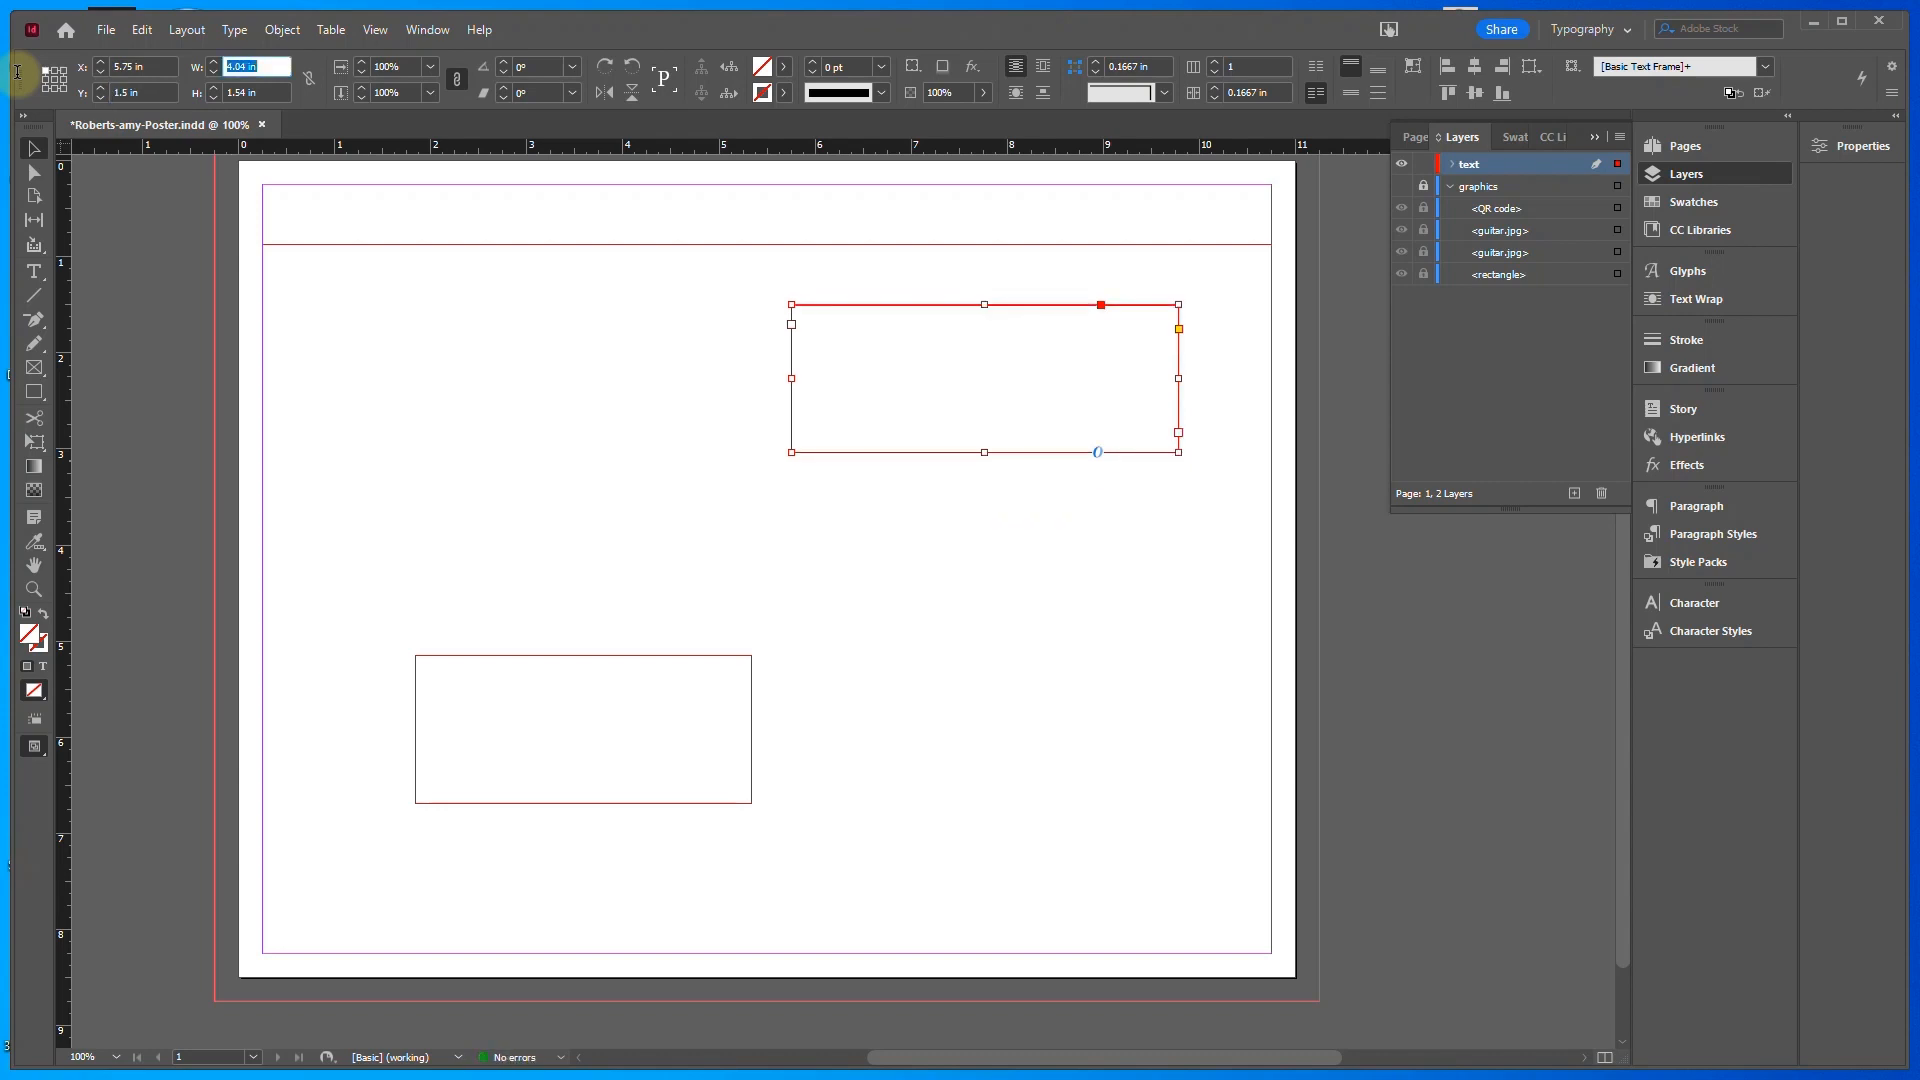
Resize the repositioned upper text frame to 5 in wide and 4.25 in high
text(5)
key(Tab)
text(4.2)
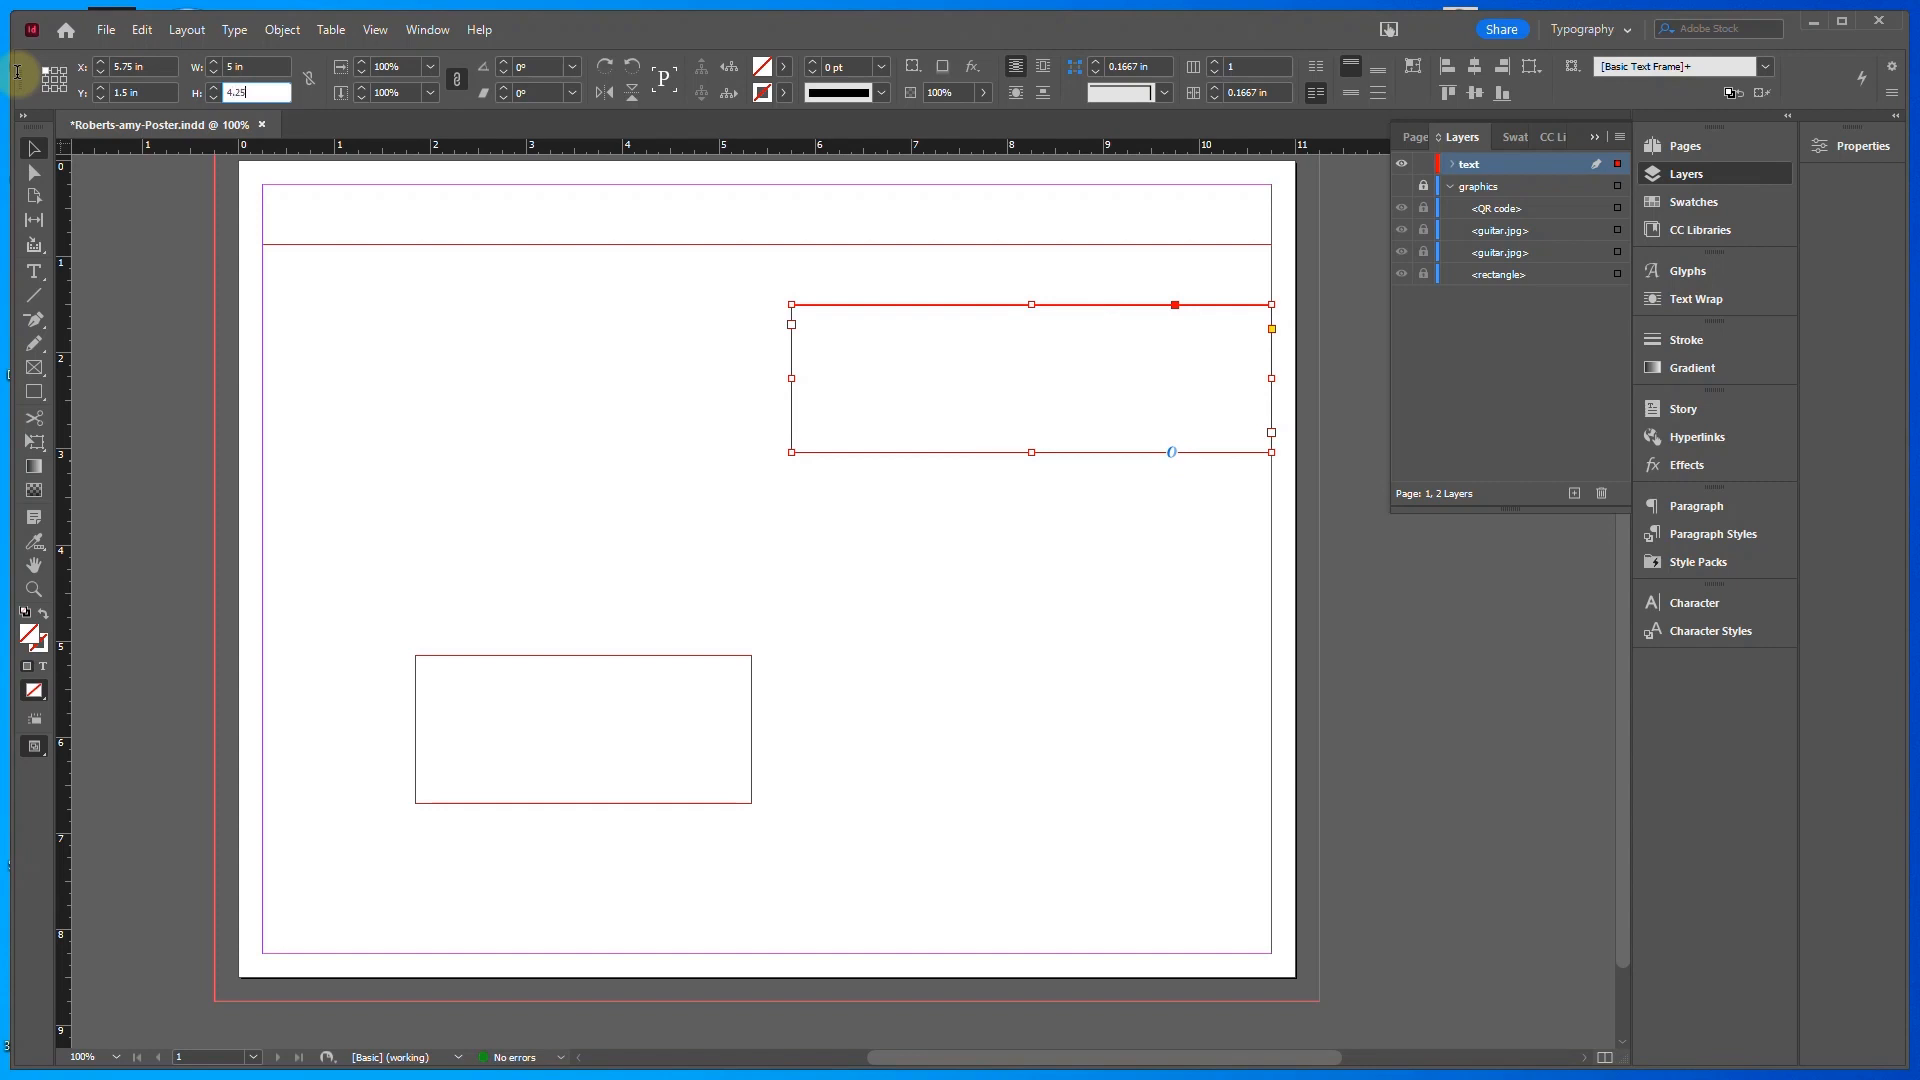
text(5)
key(Return)
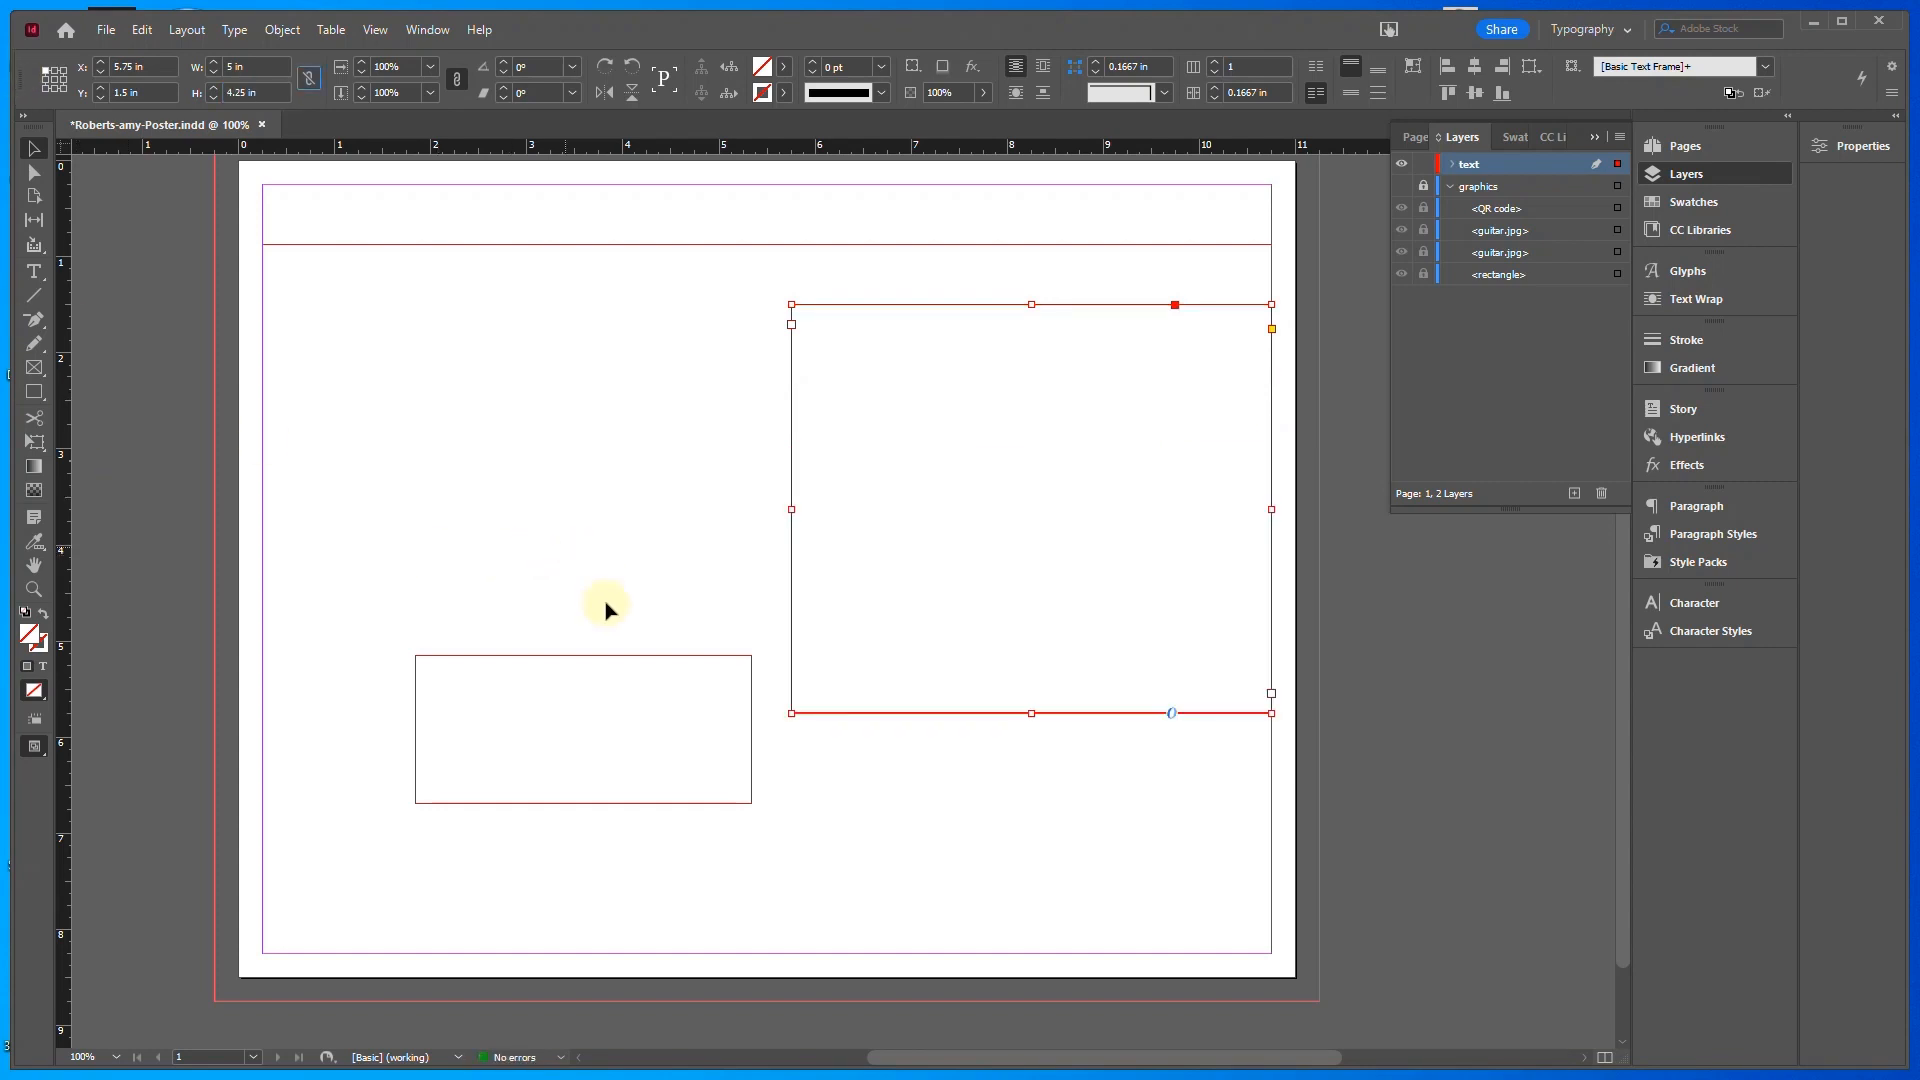
Position the lower text frame at X 4.5 in and Y 7.9 in
click(591, 662)
click(147, 66)
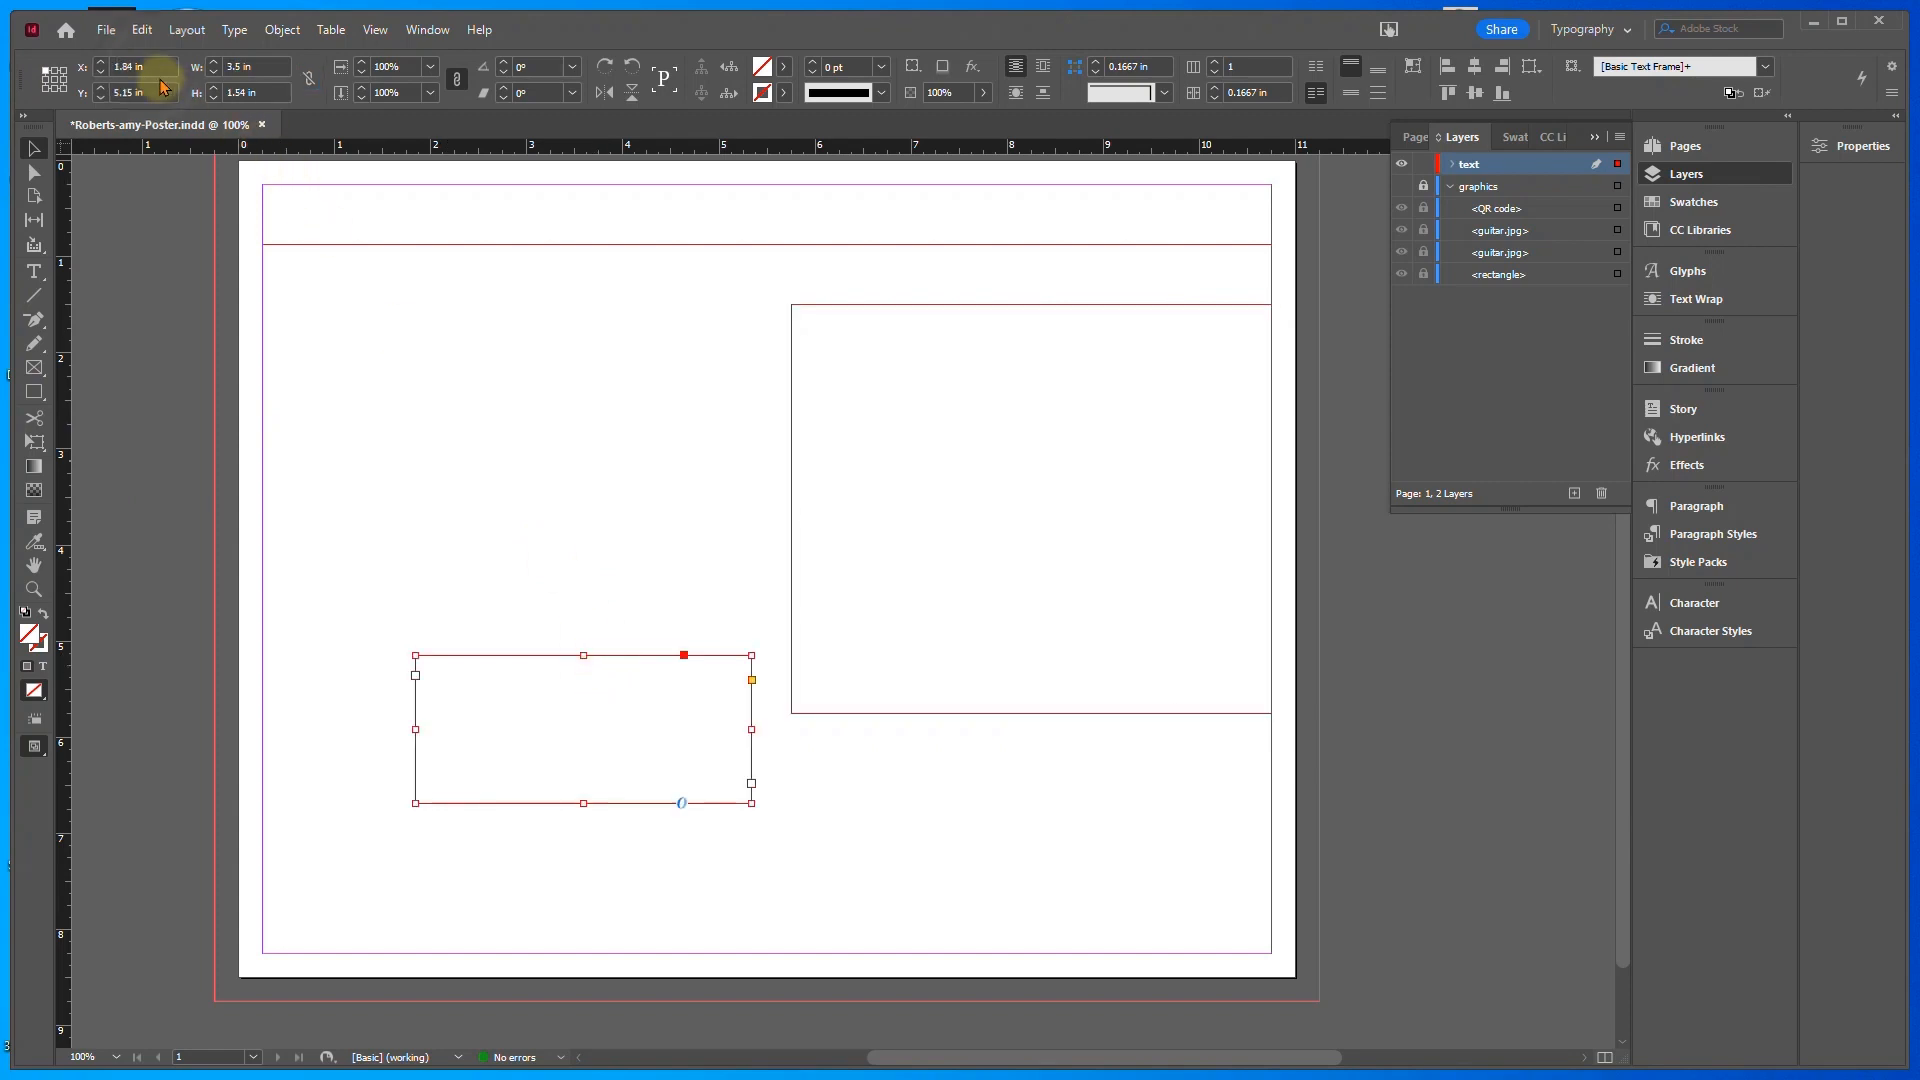
drag(147, 66, 35, 70)
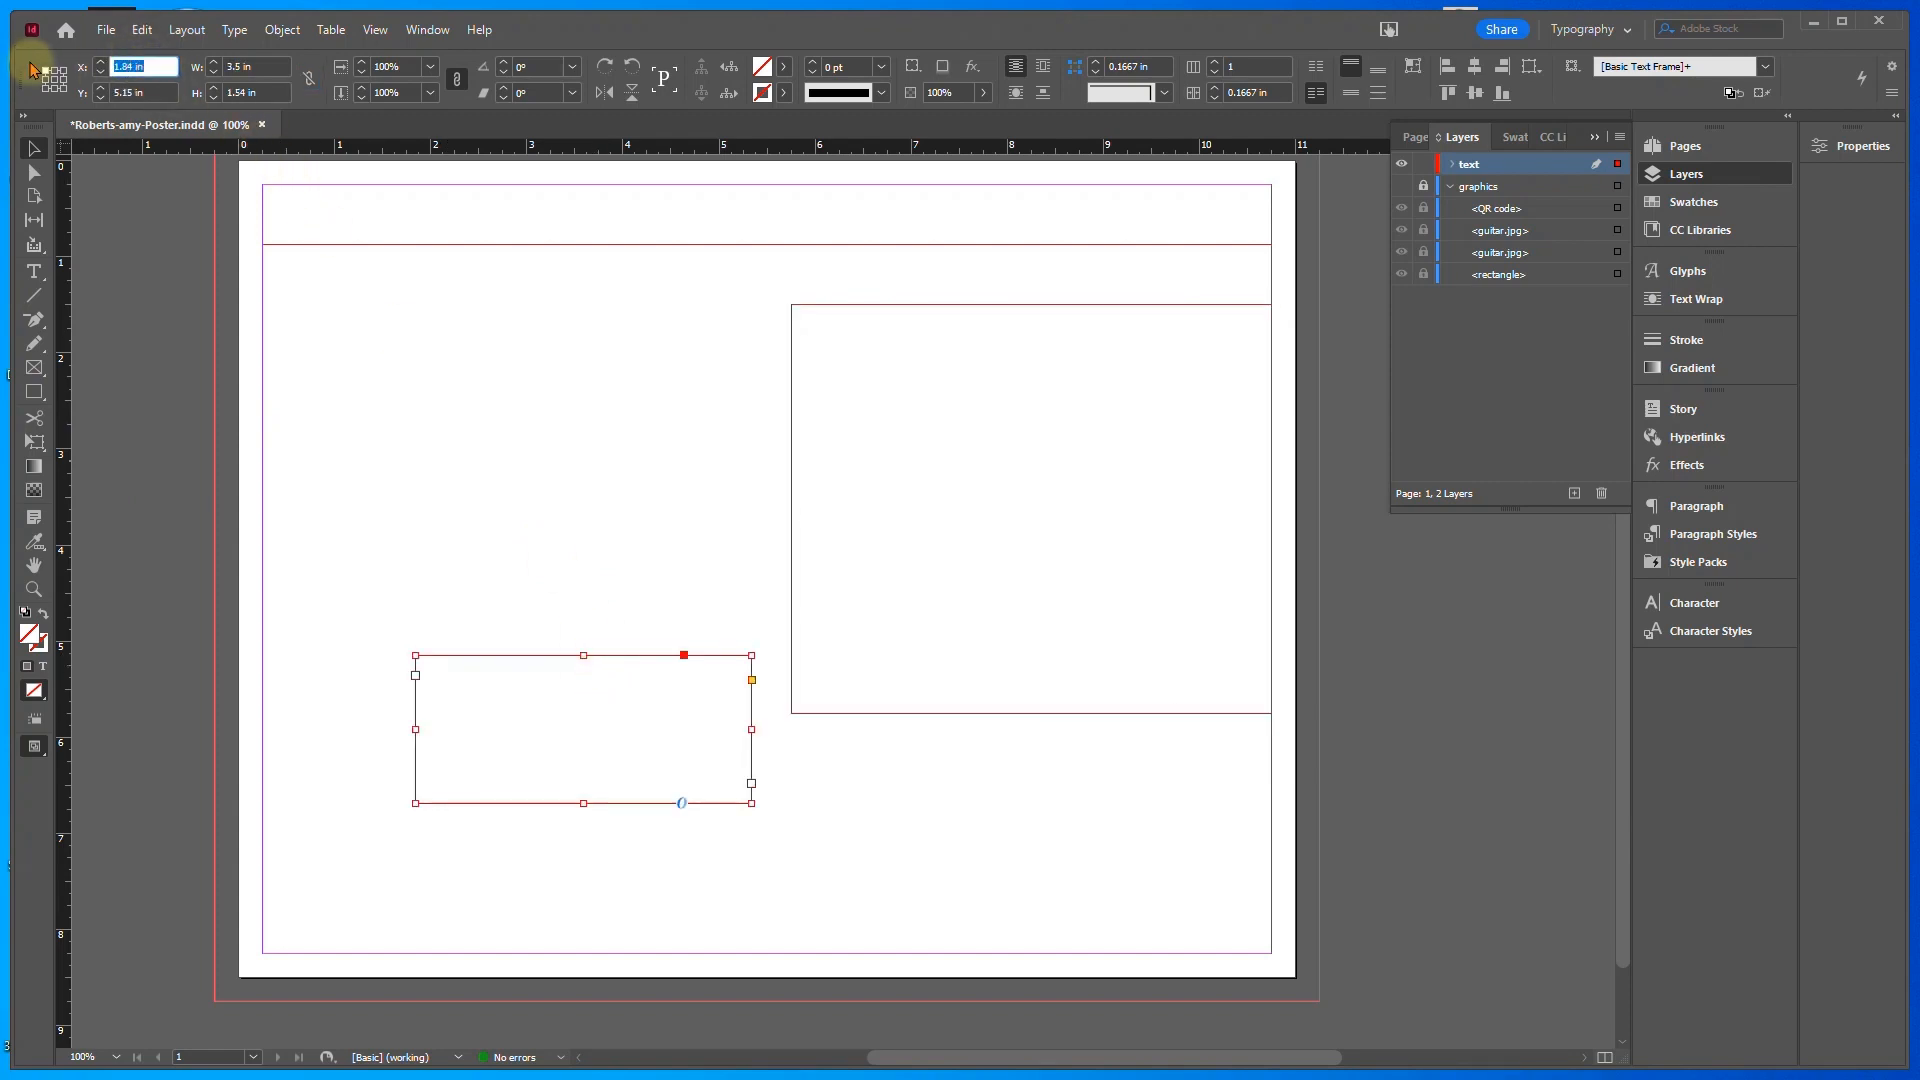
text(4.5)
key(Tab)
text(7.9)
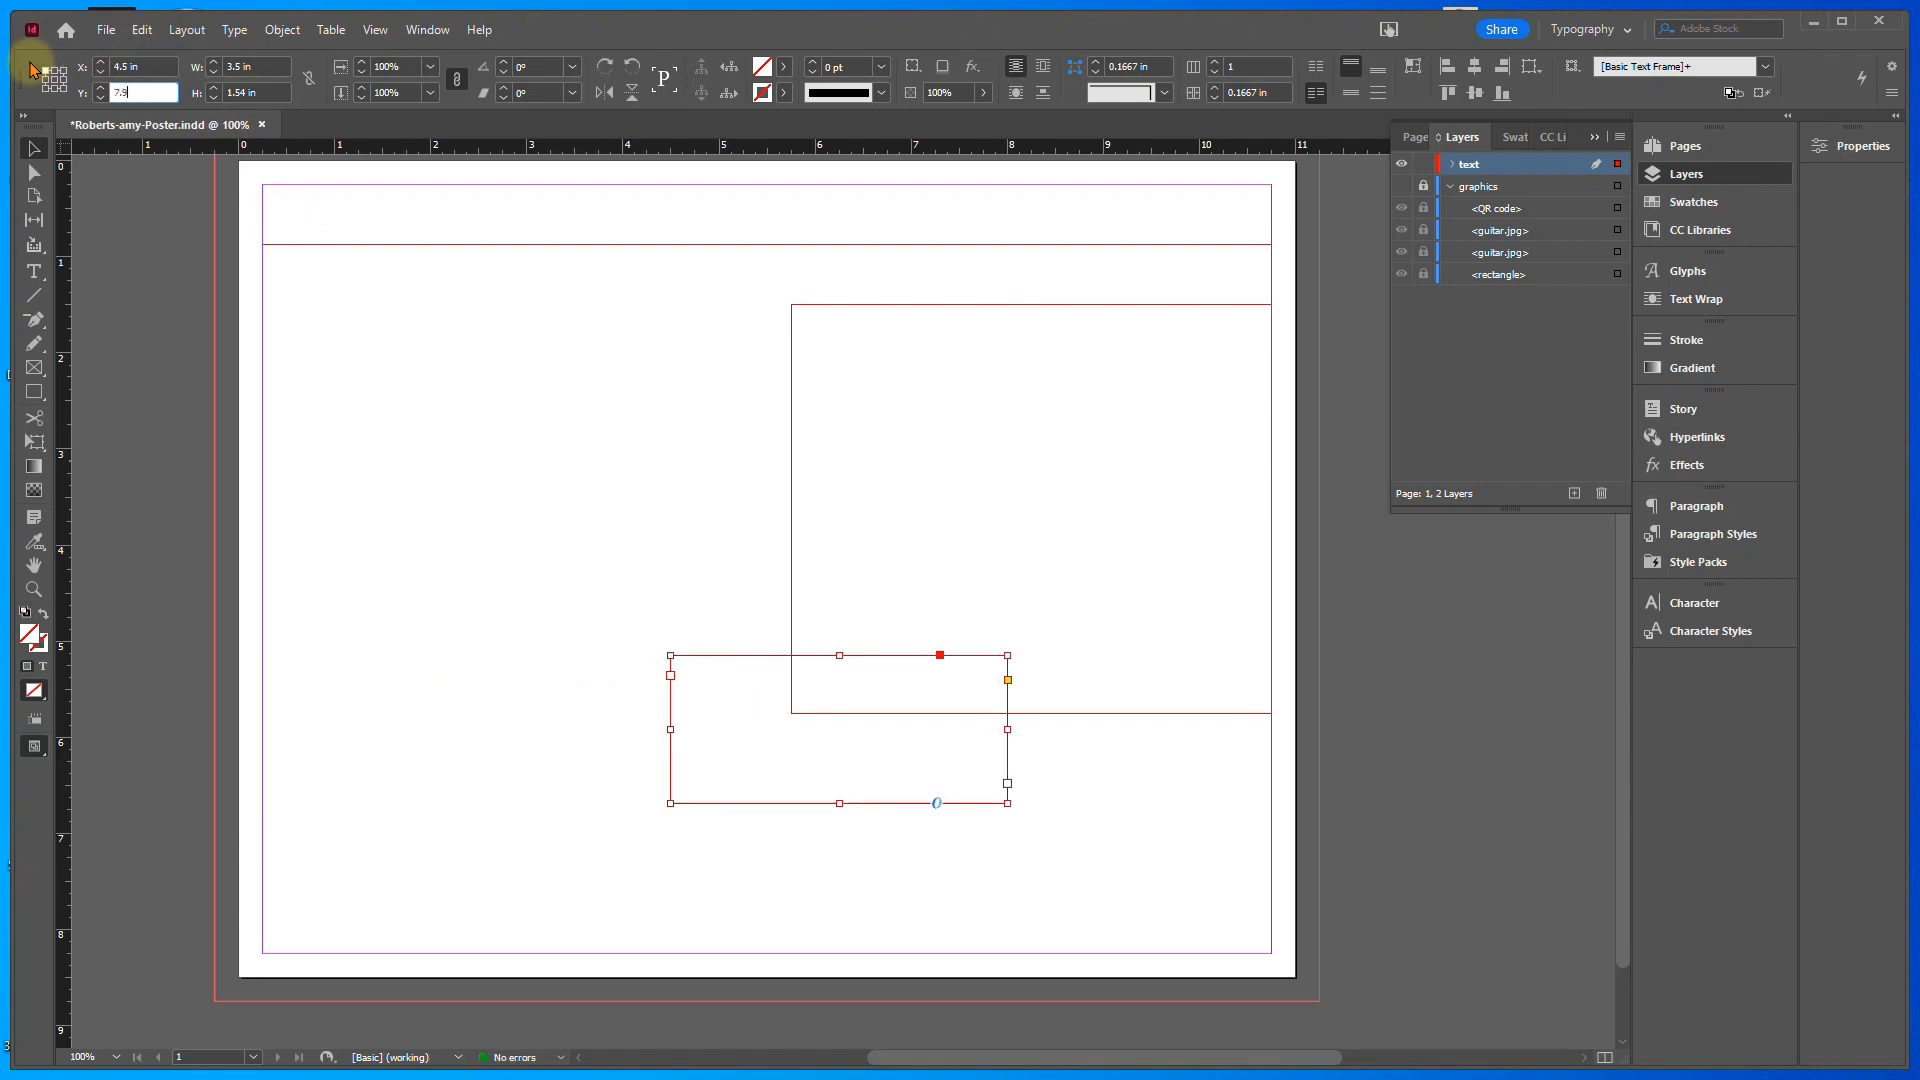
key(Tab)
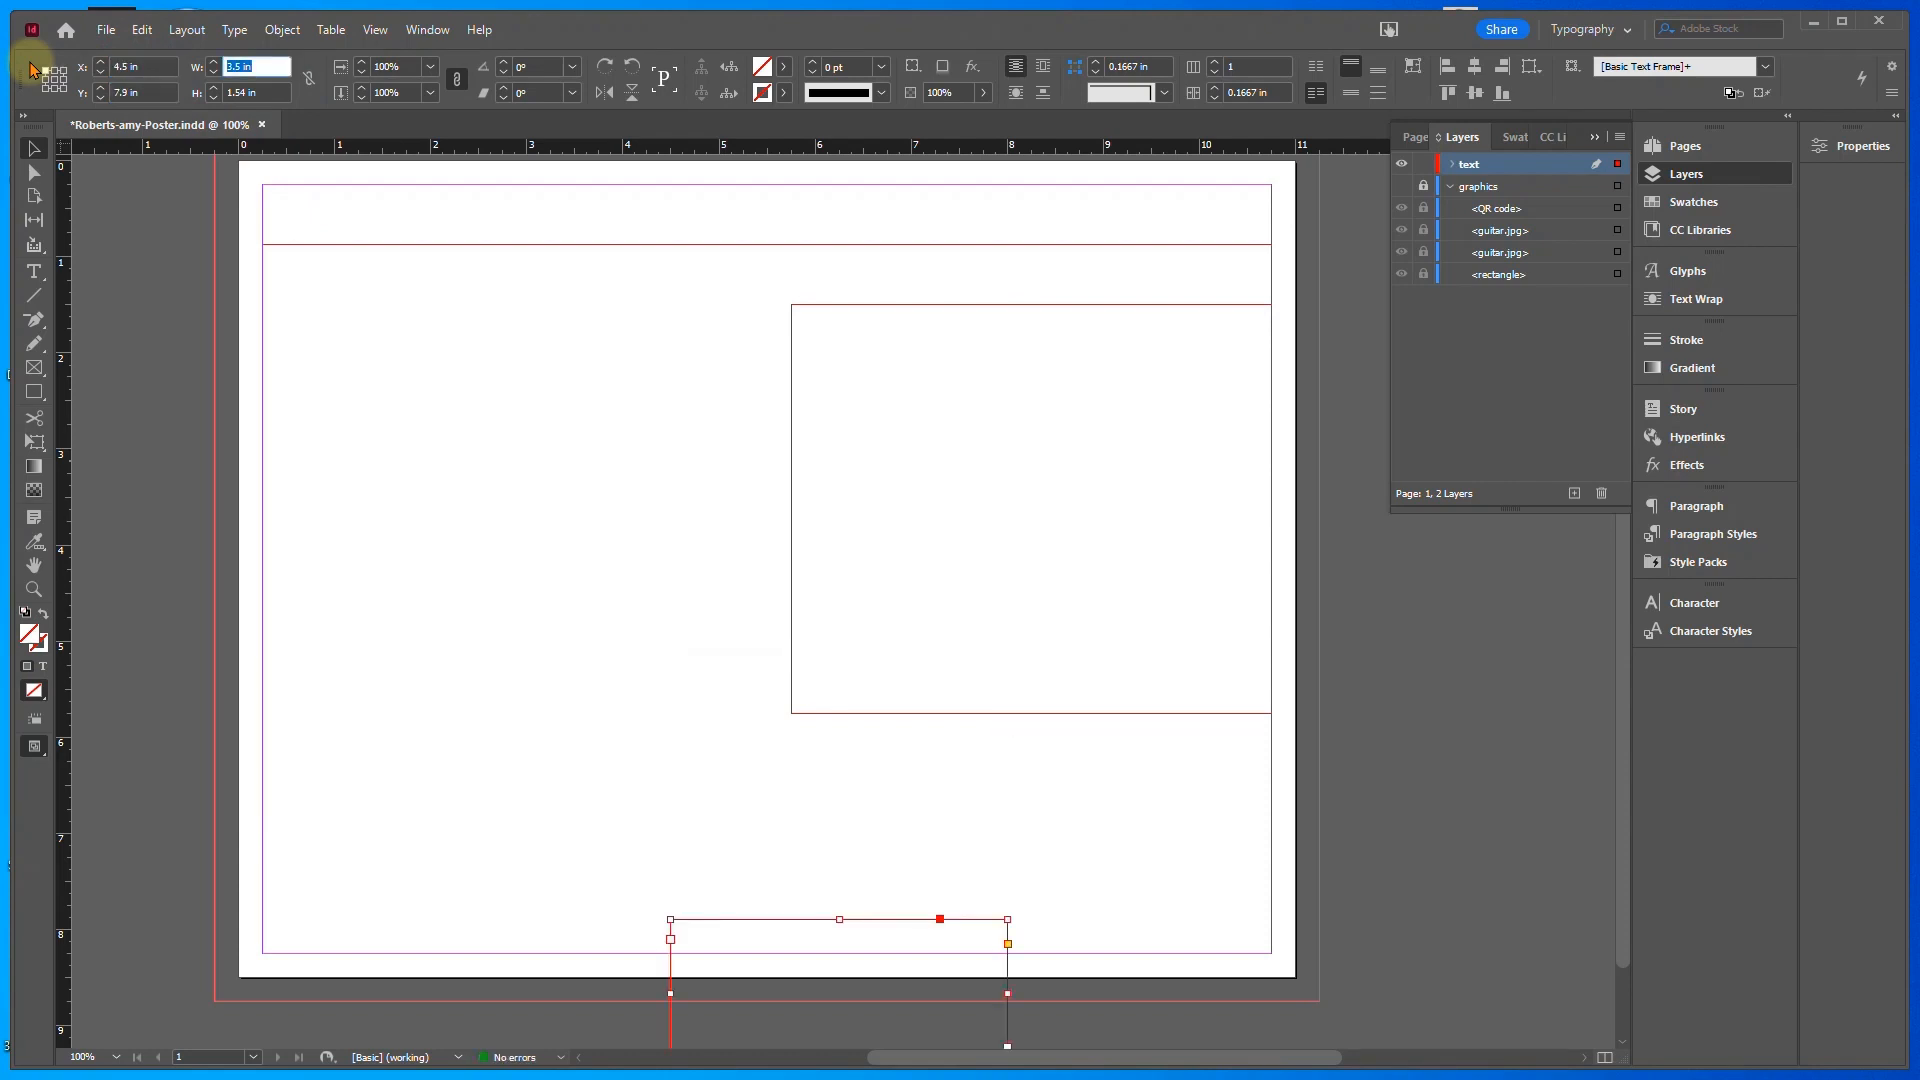
Resize the lower text frame to 6.25 in wide and 0.35 in high
text(6.25)
key(Tab)
text(3)
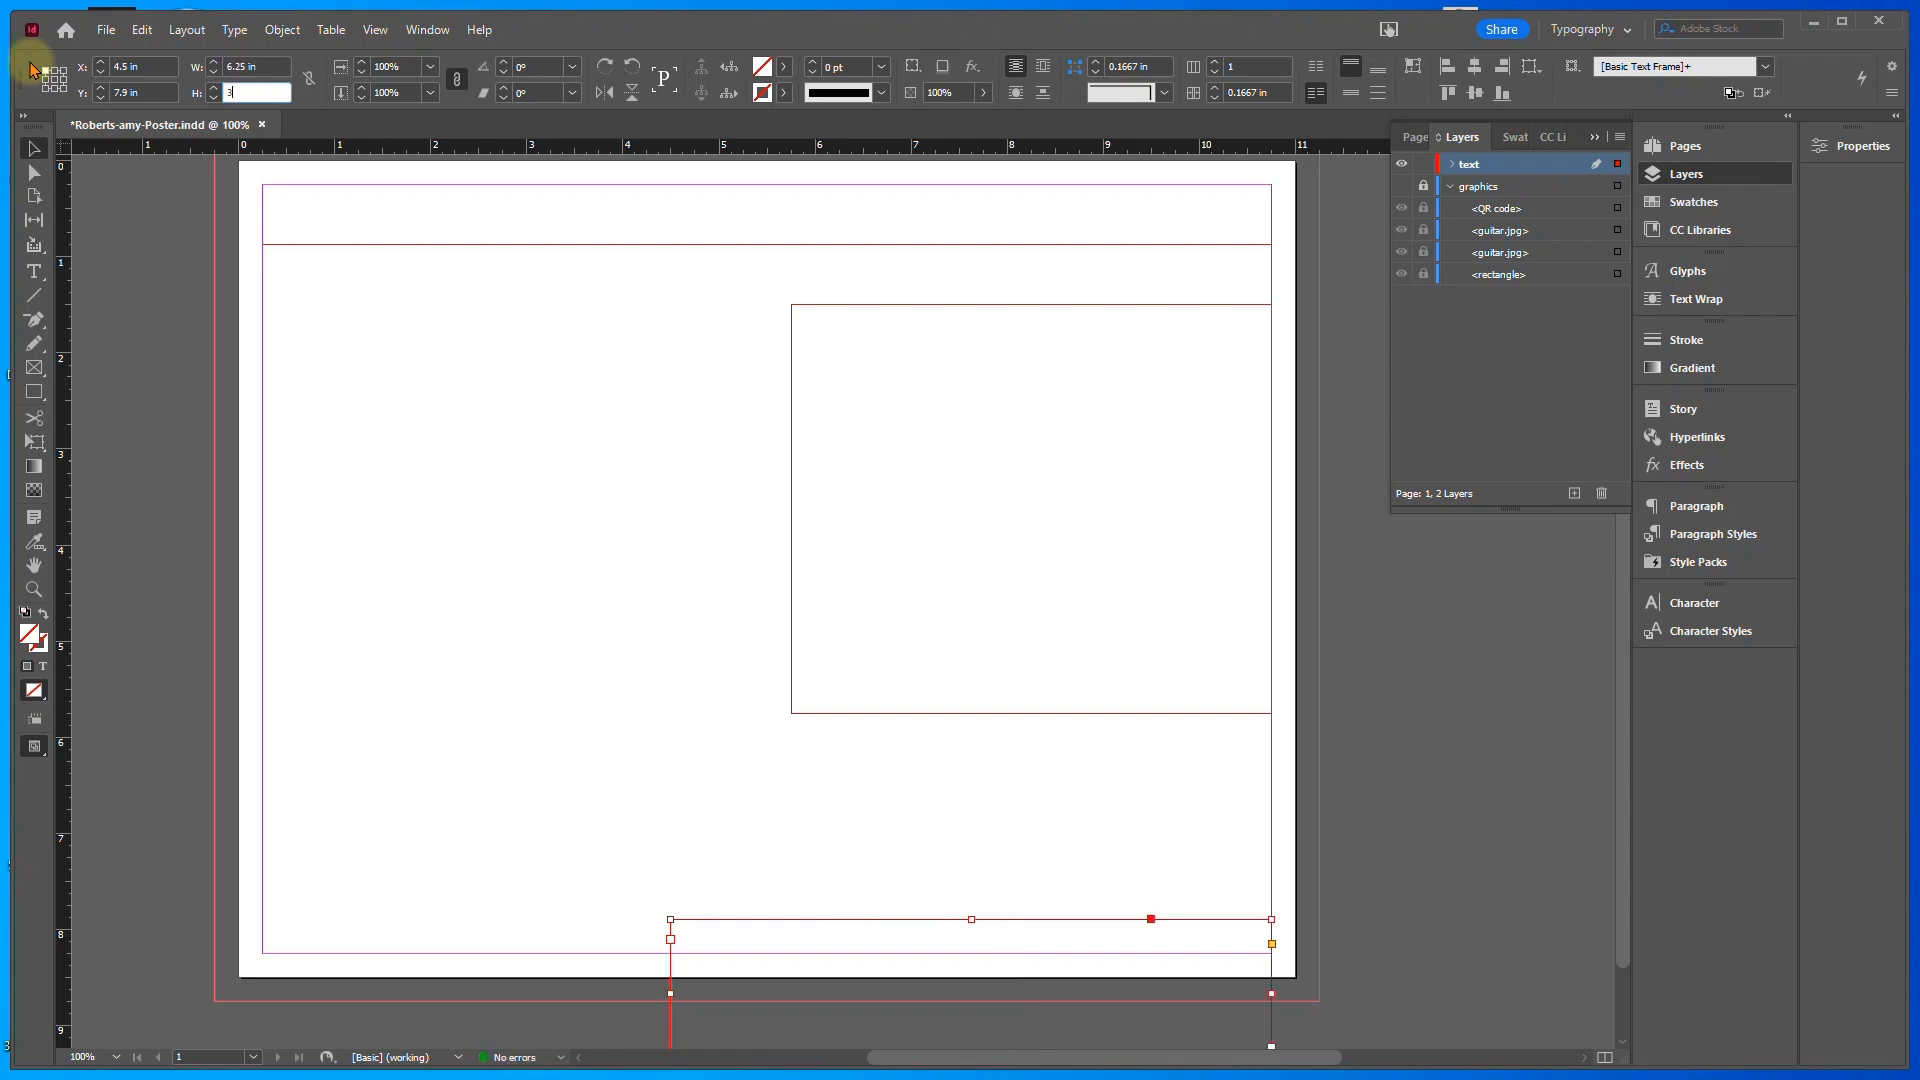
text(.35)
key(Return)
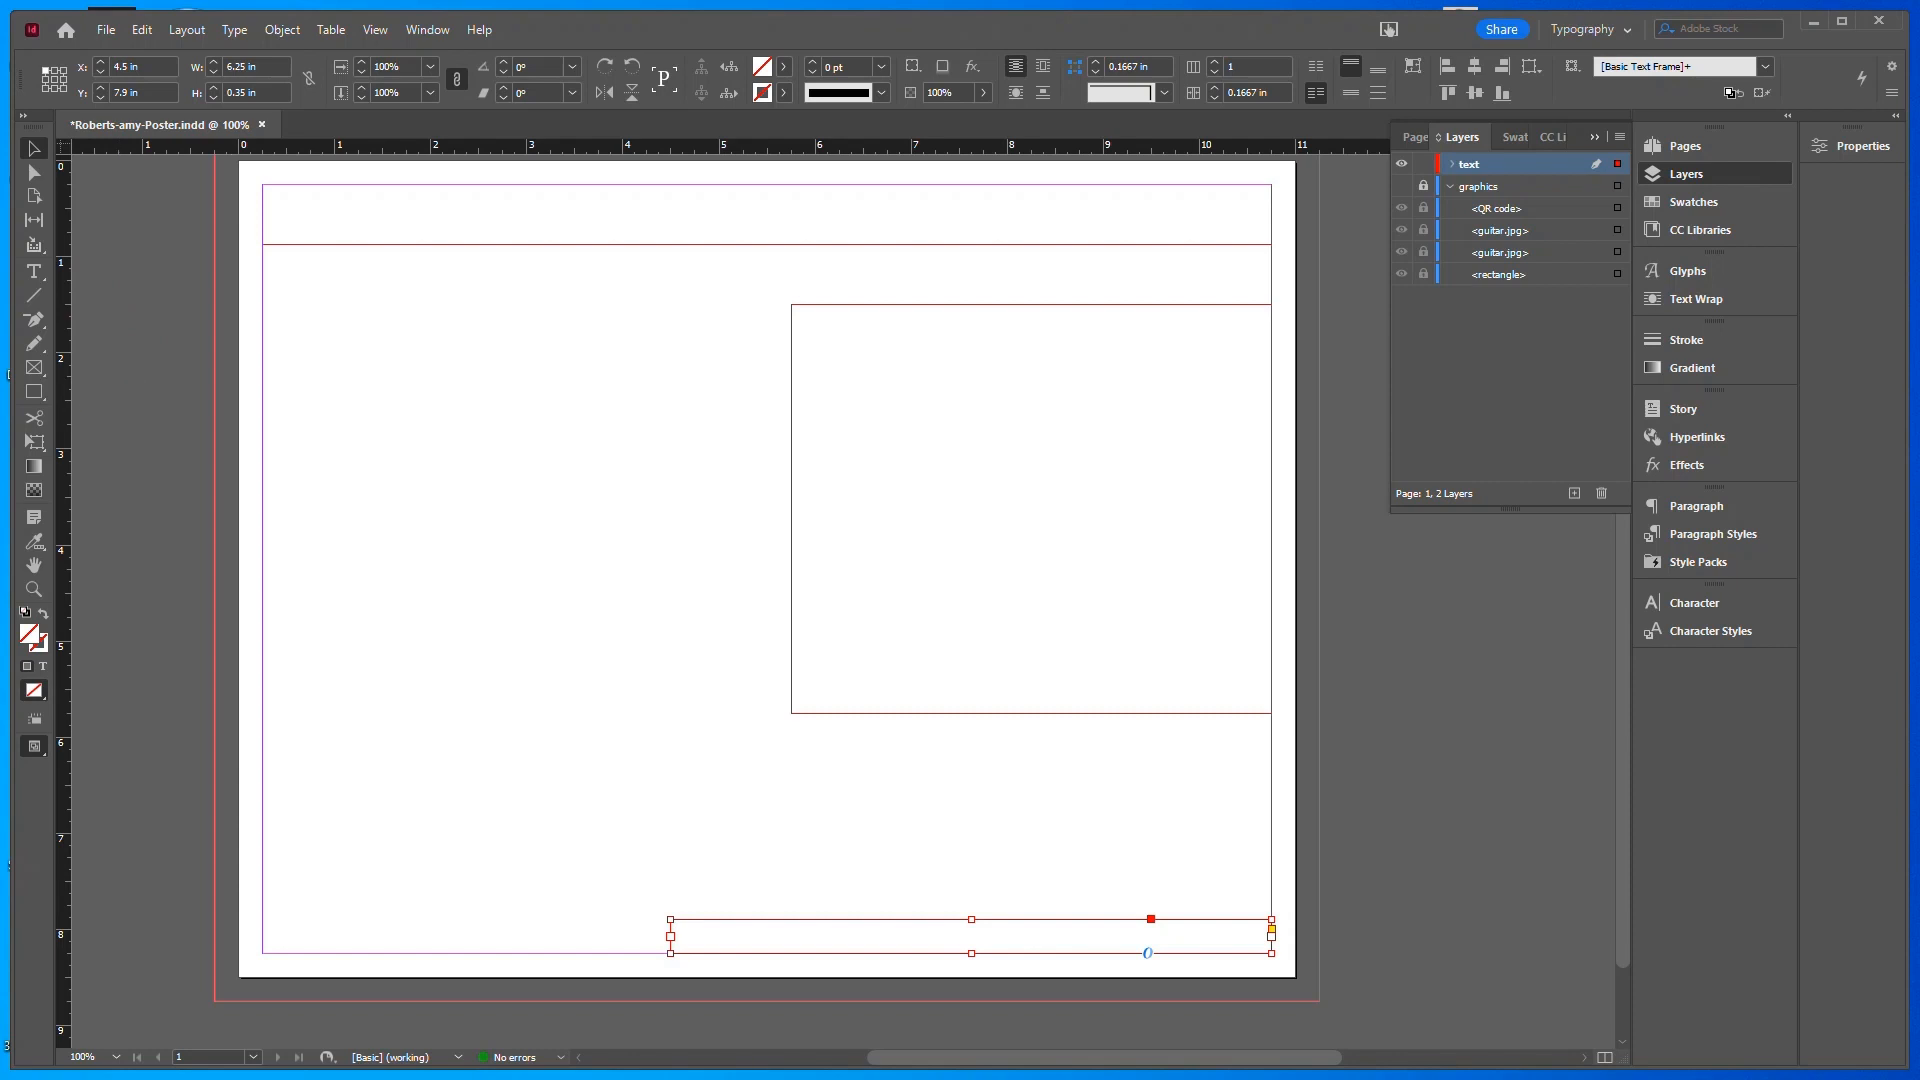
Place the text file festival.txt in the wide text frame along the page's upper margin
click(35, 276)
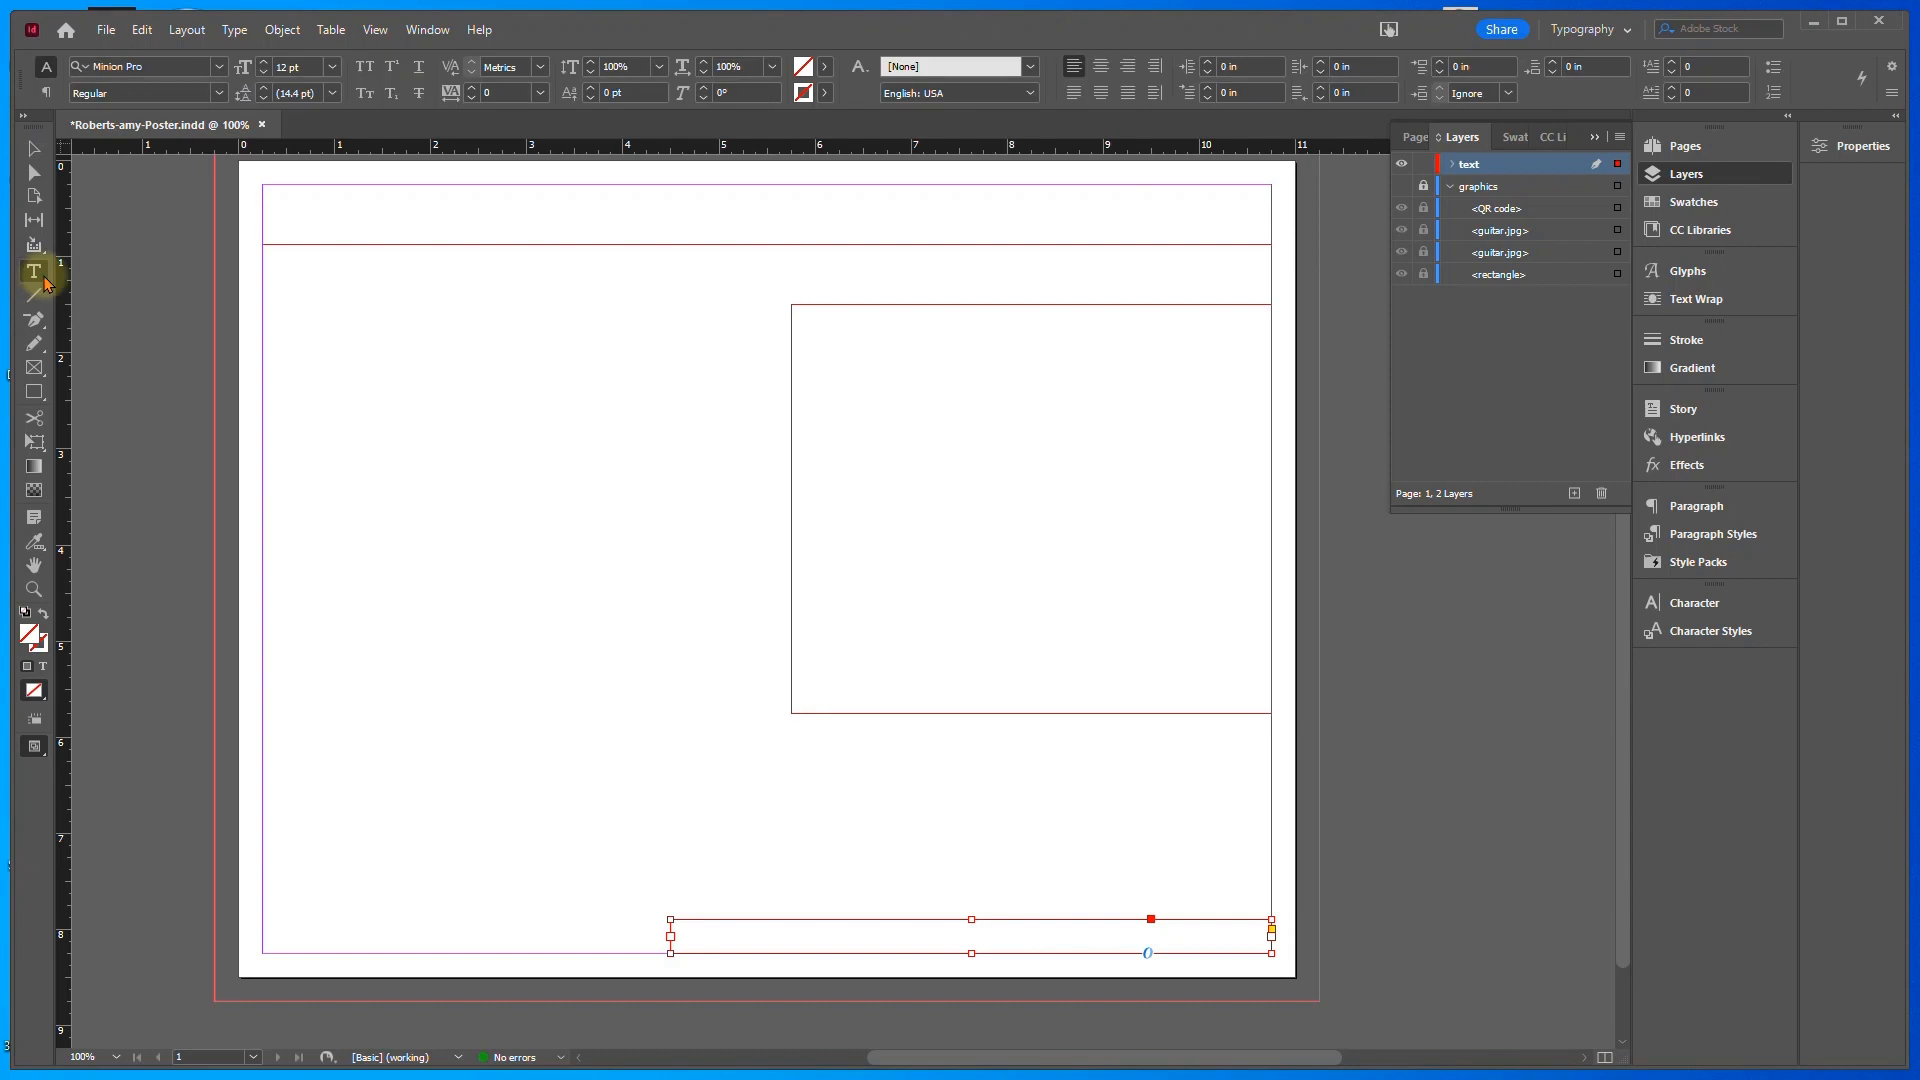
click(283, 197)
key(ctrl+d)
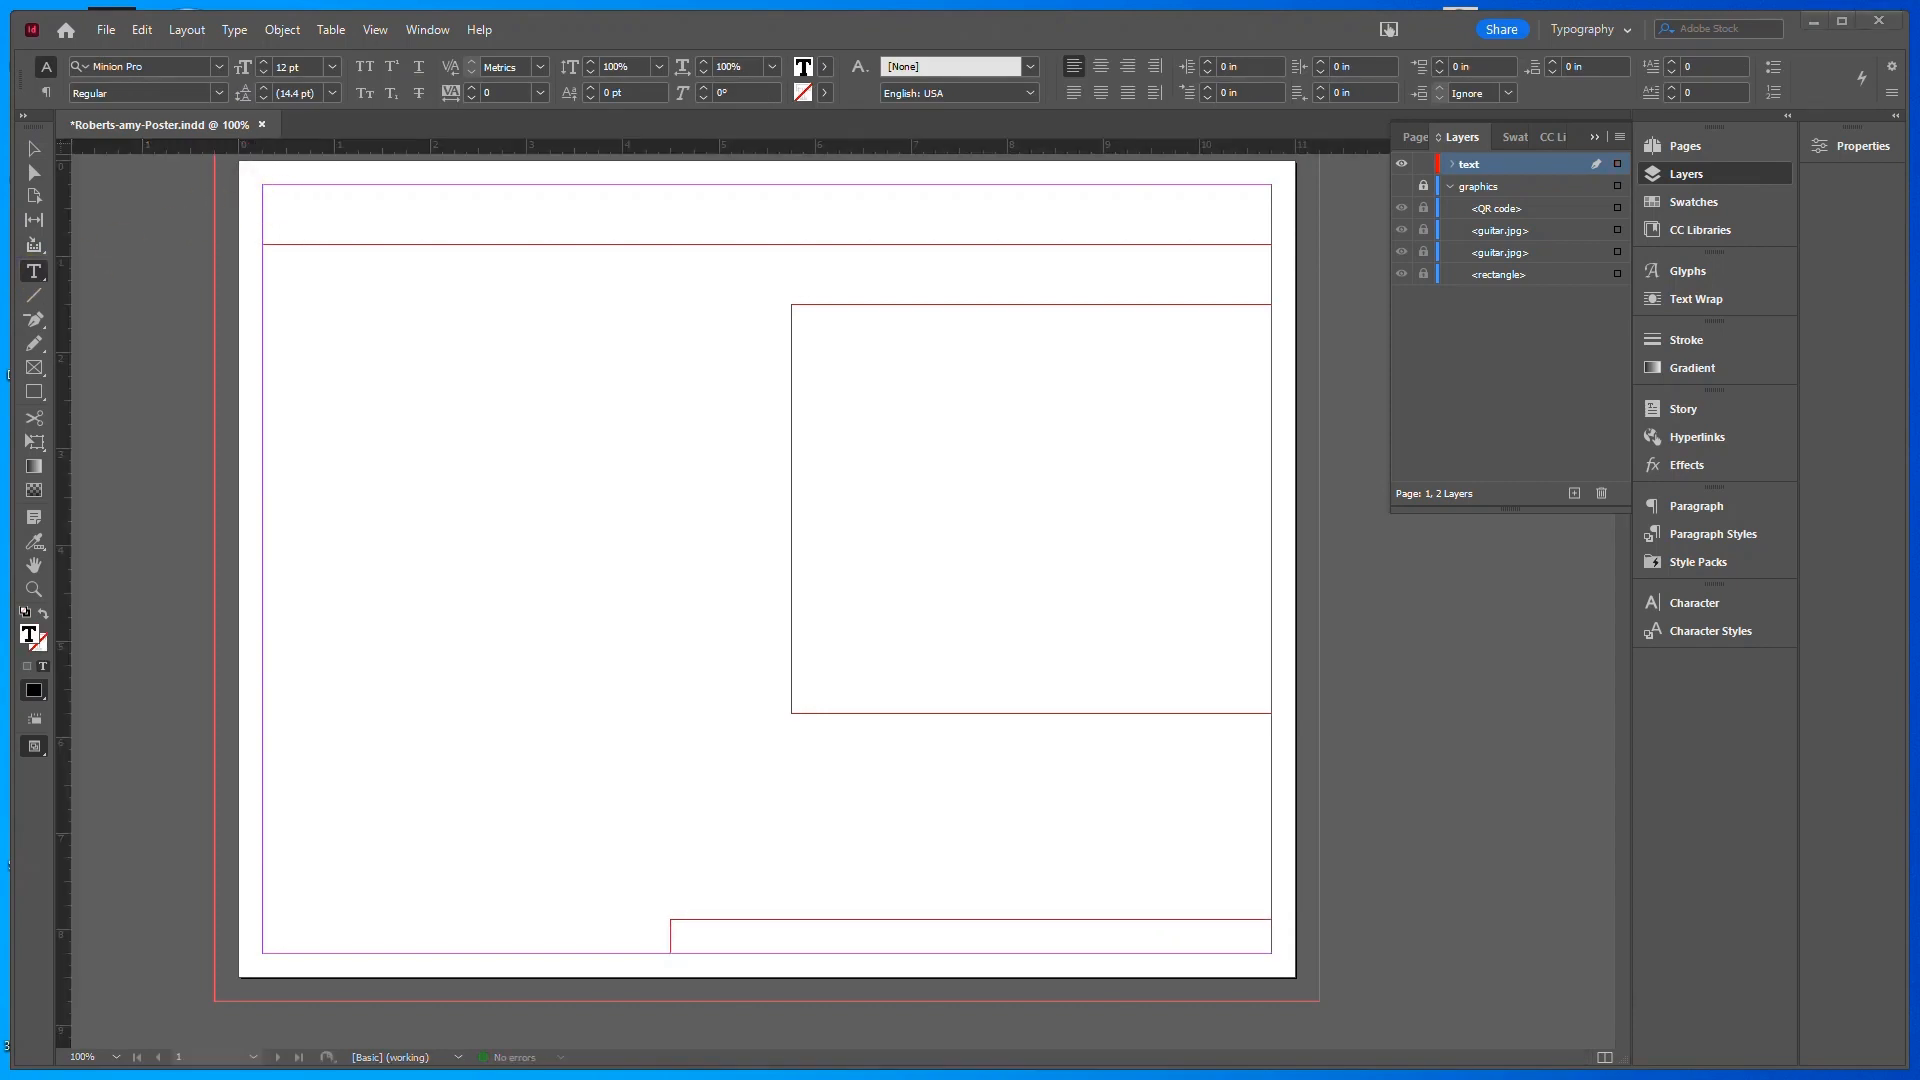
click(273, 195)
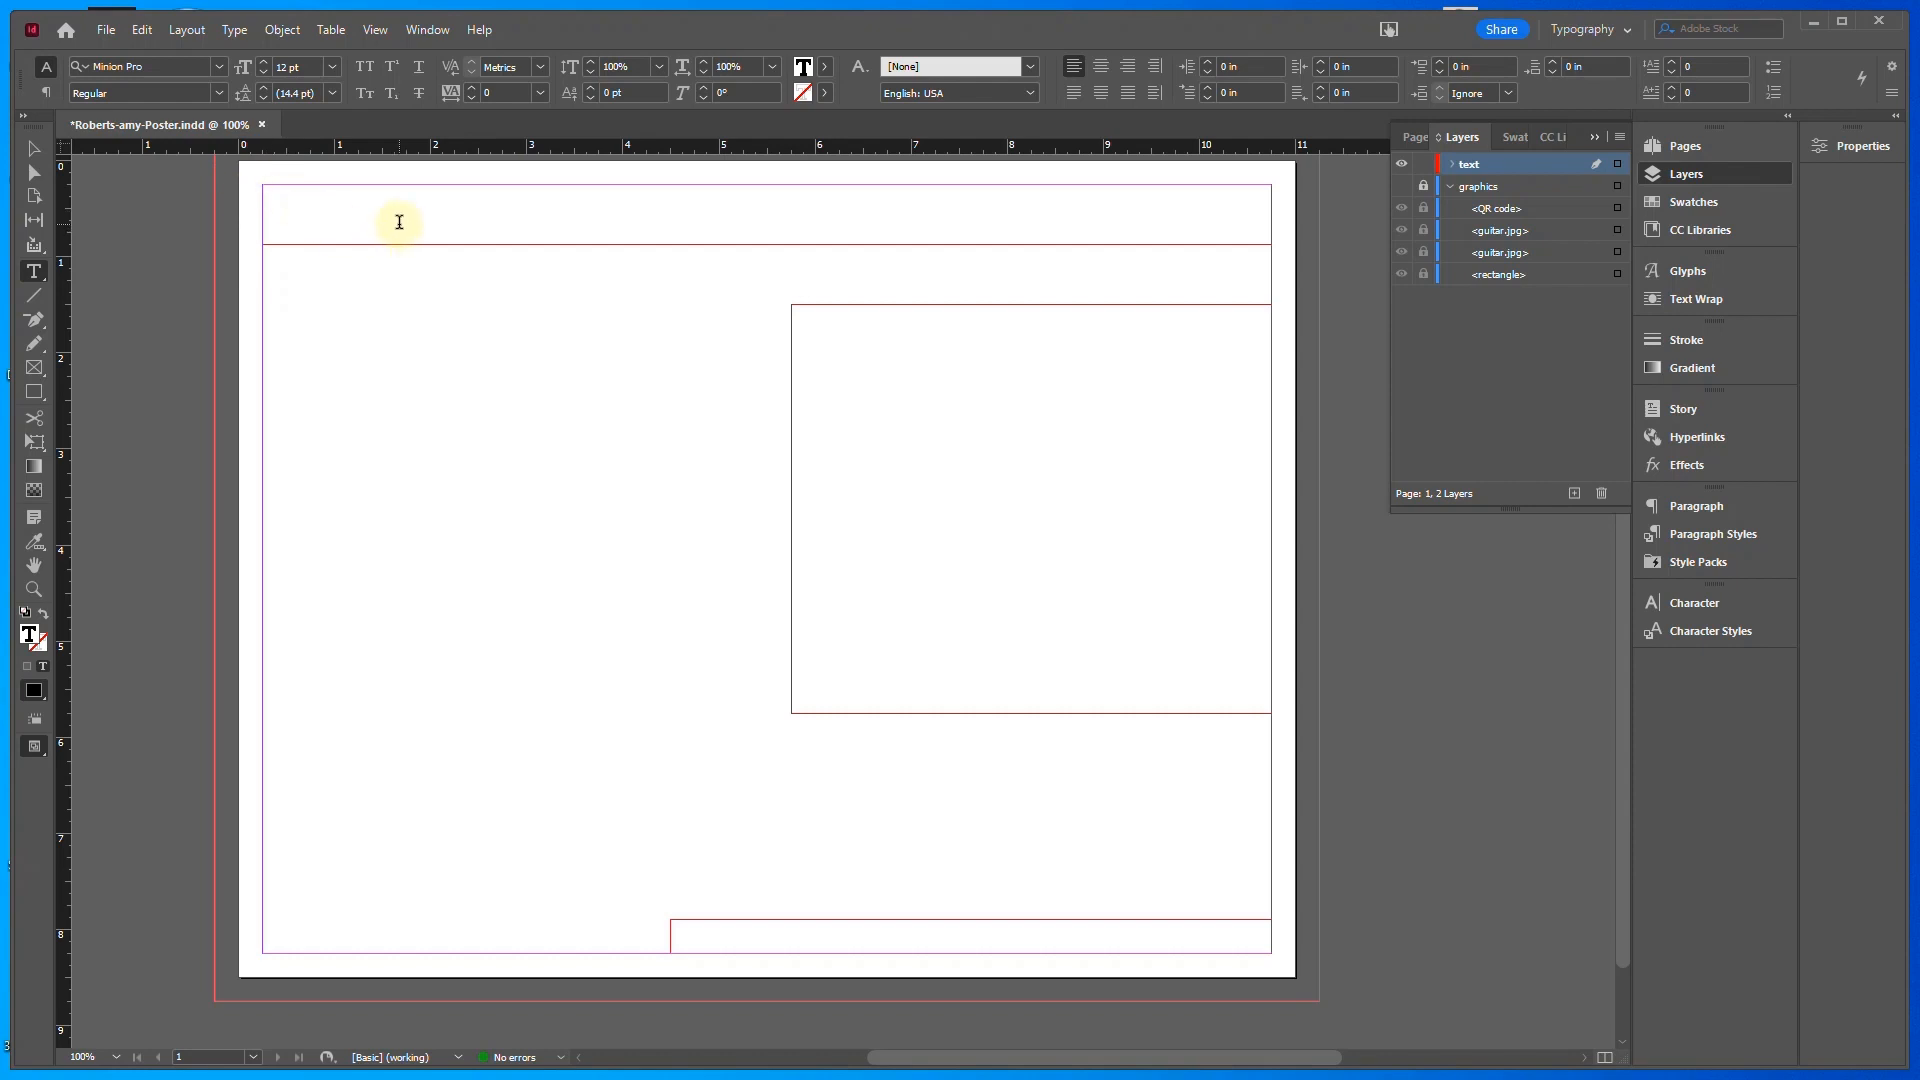
click(106, 29)
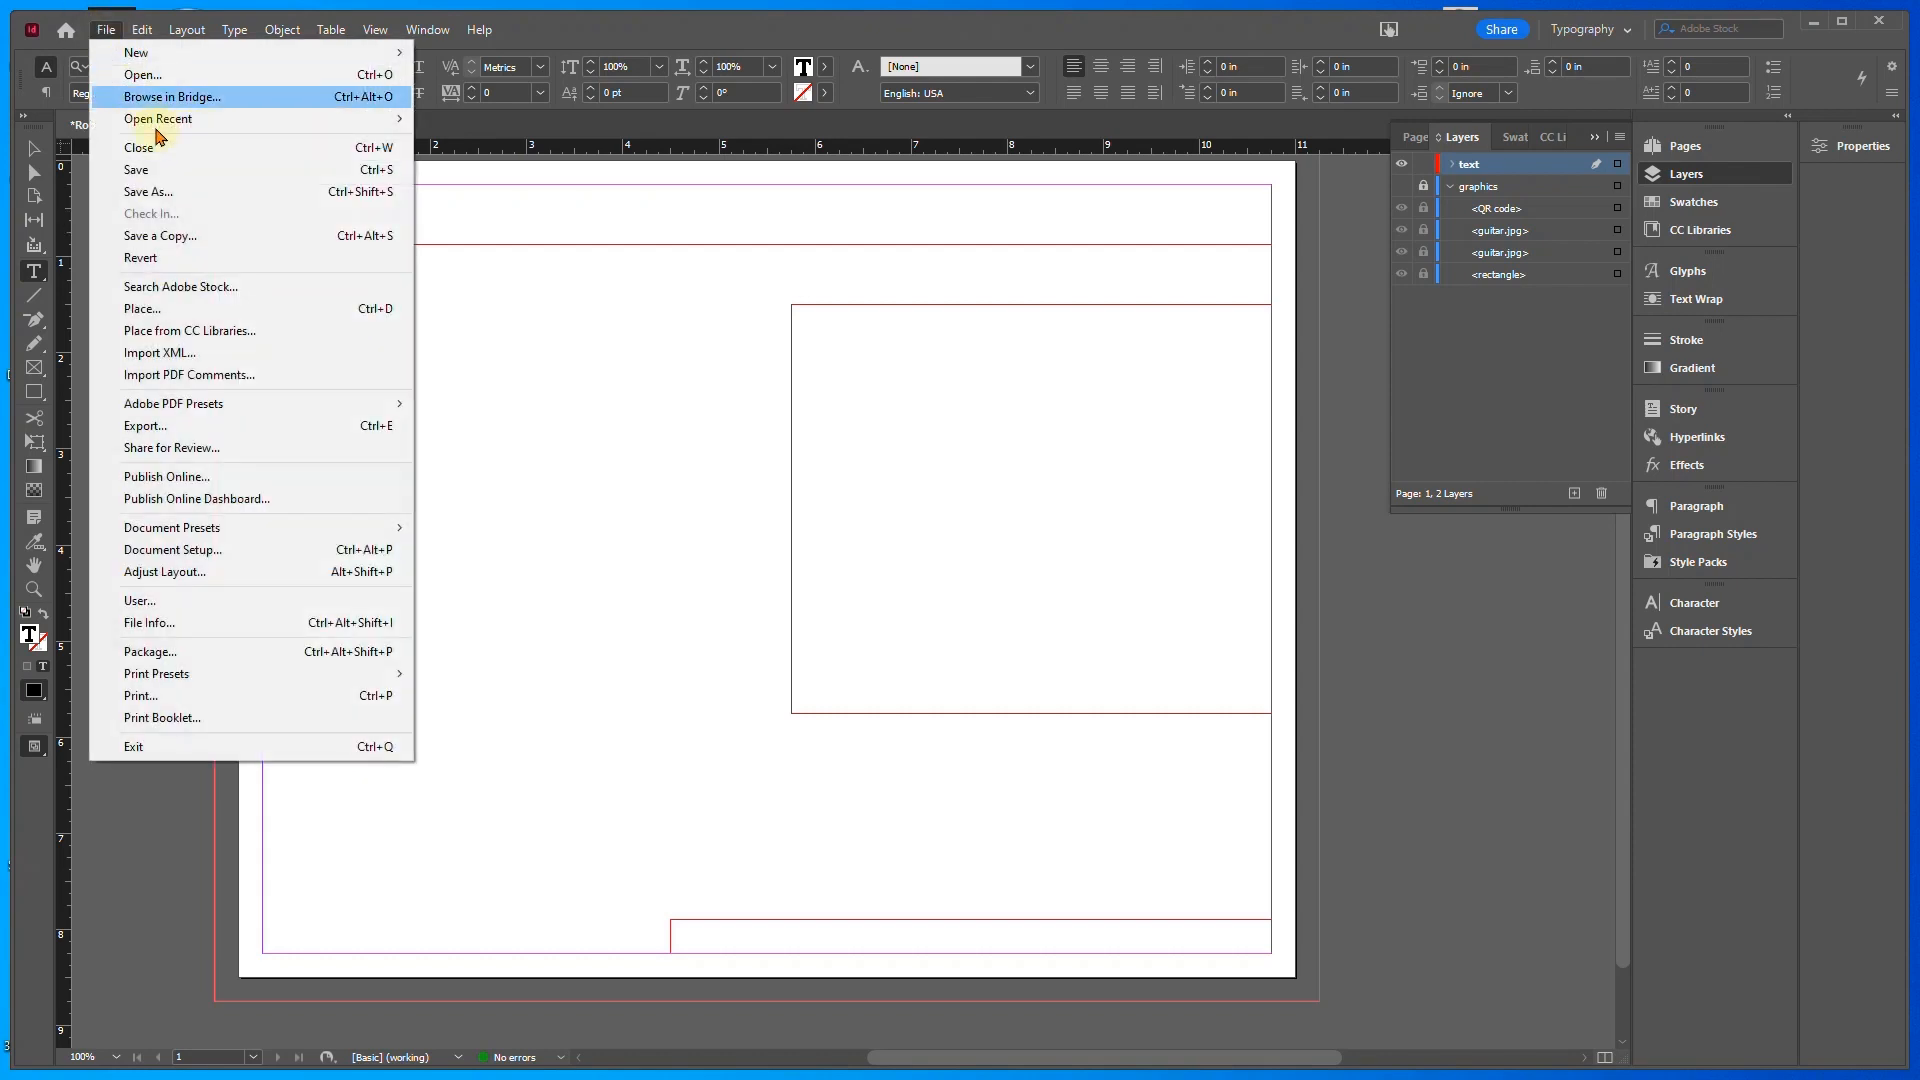
click(142, 308)
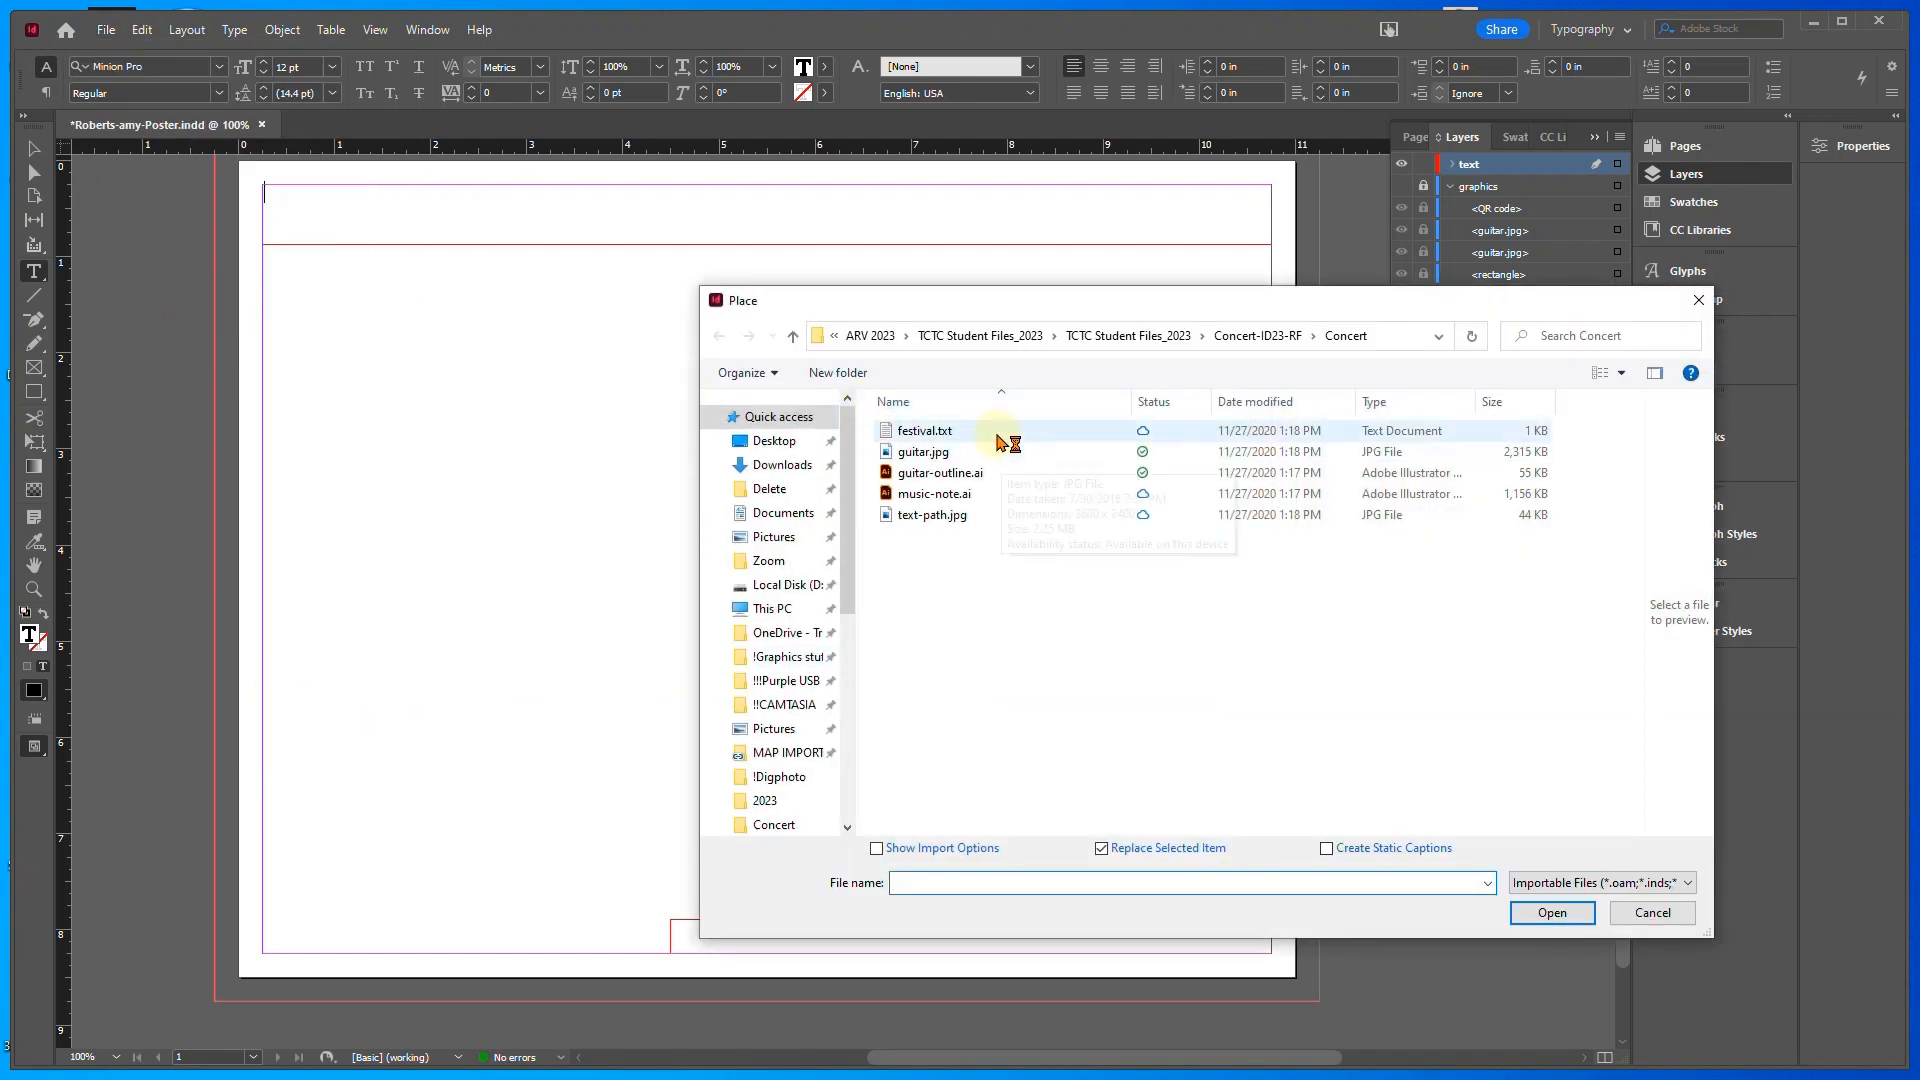
click(925, 440)
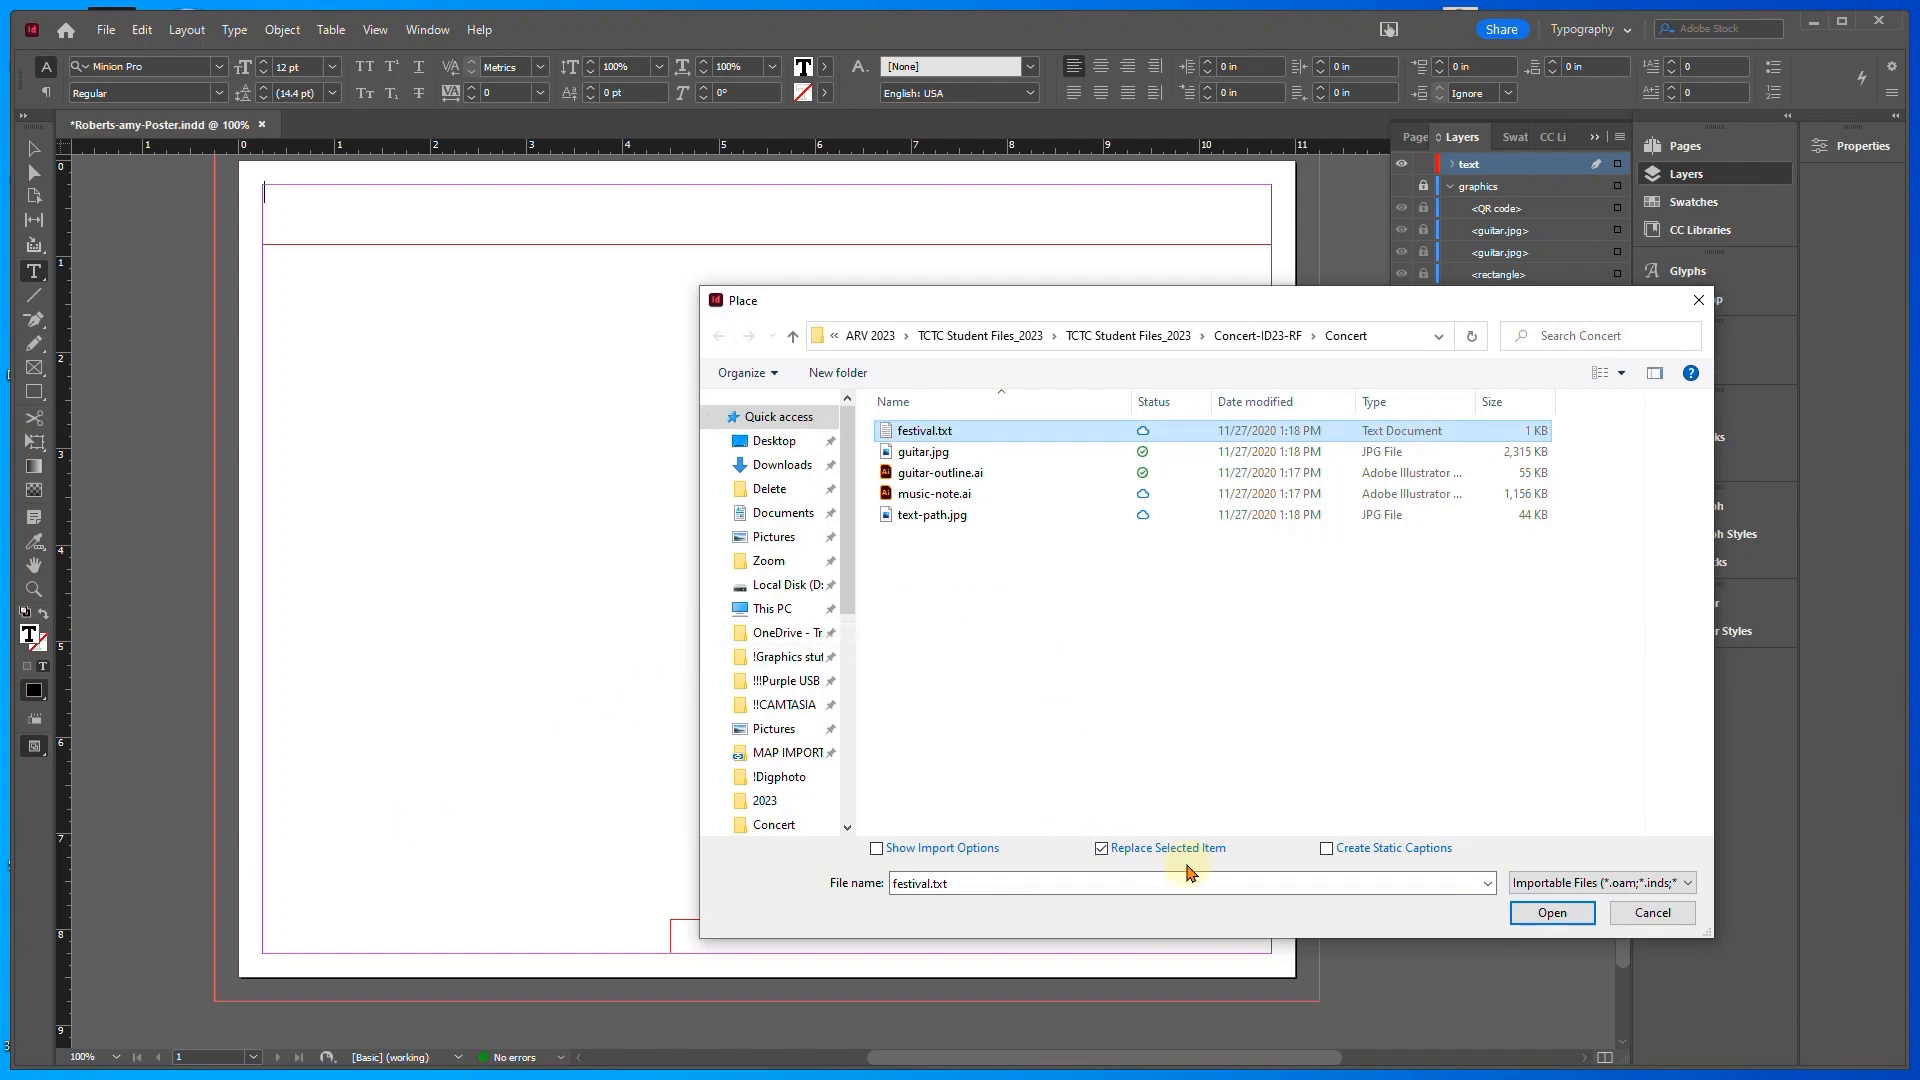
click(1560, 915)
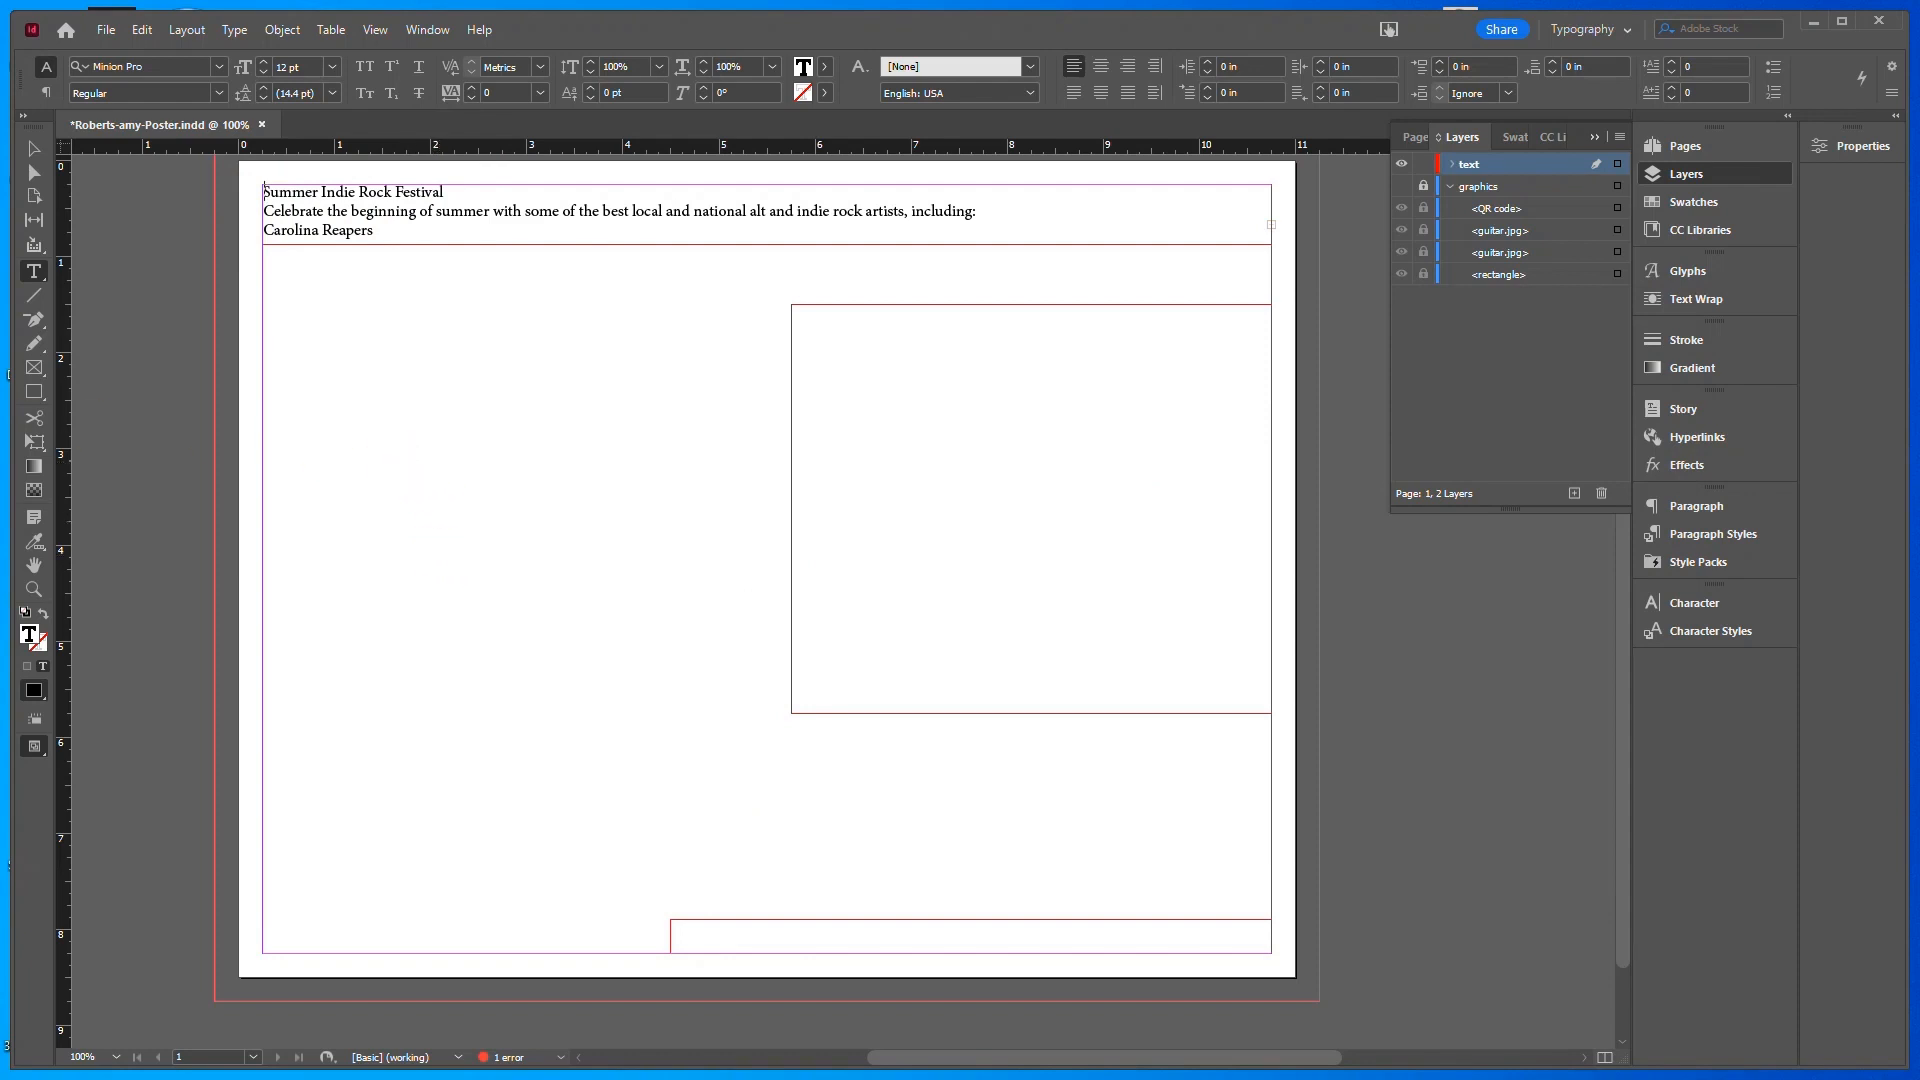
key(ctrl+s)
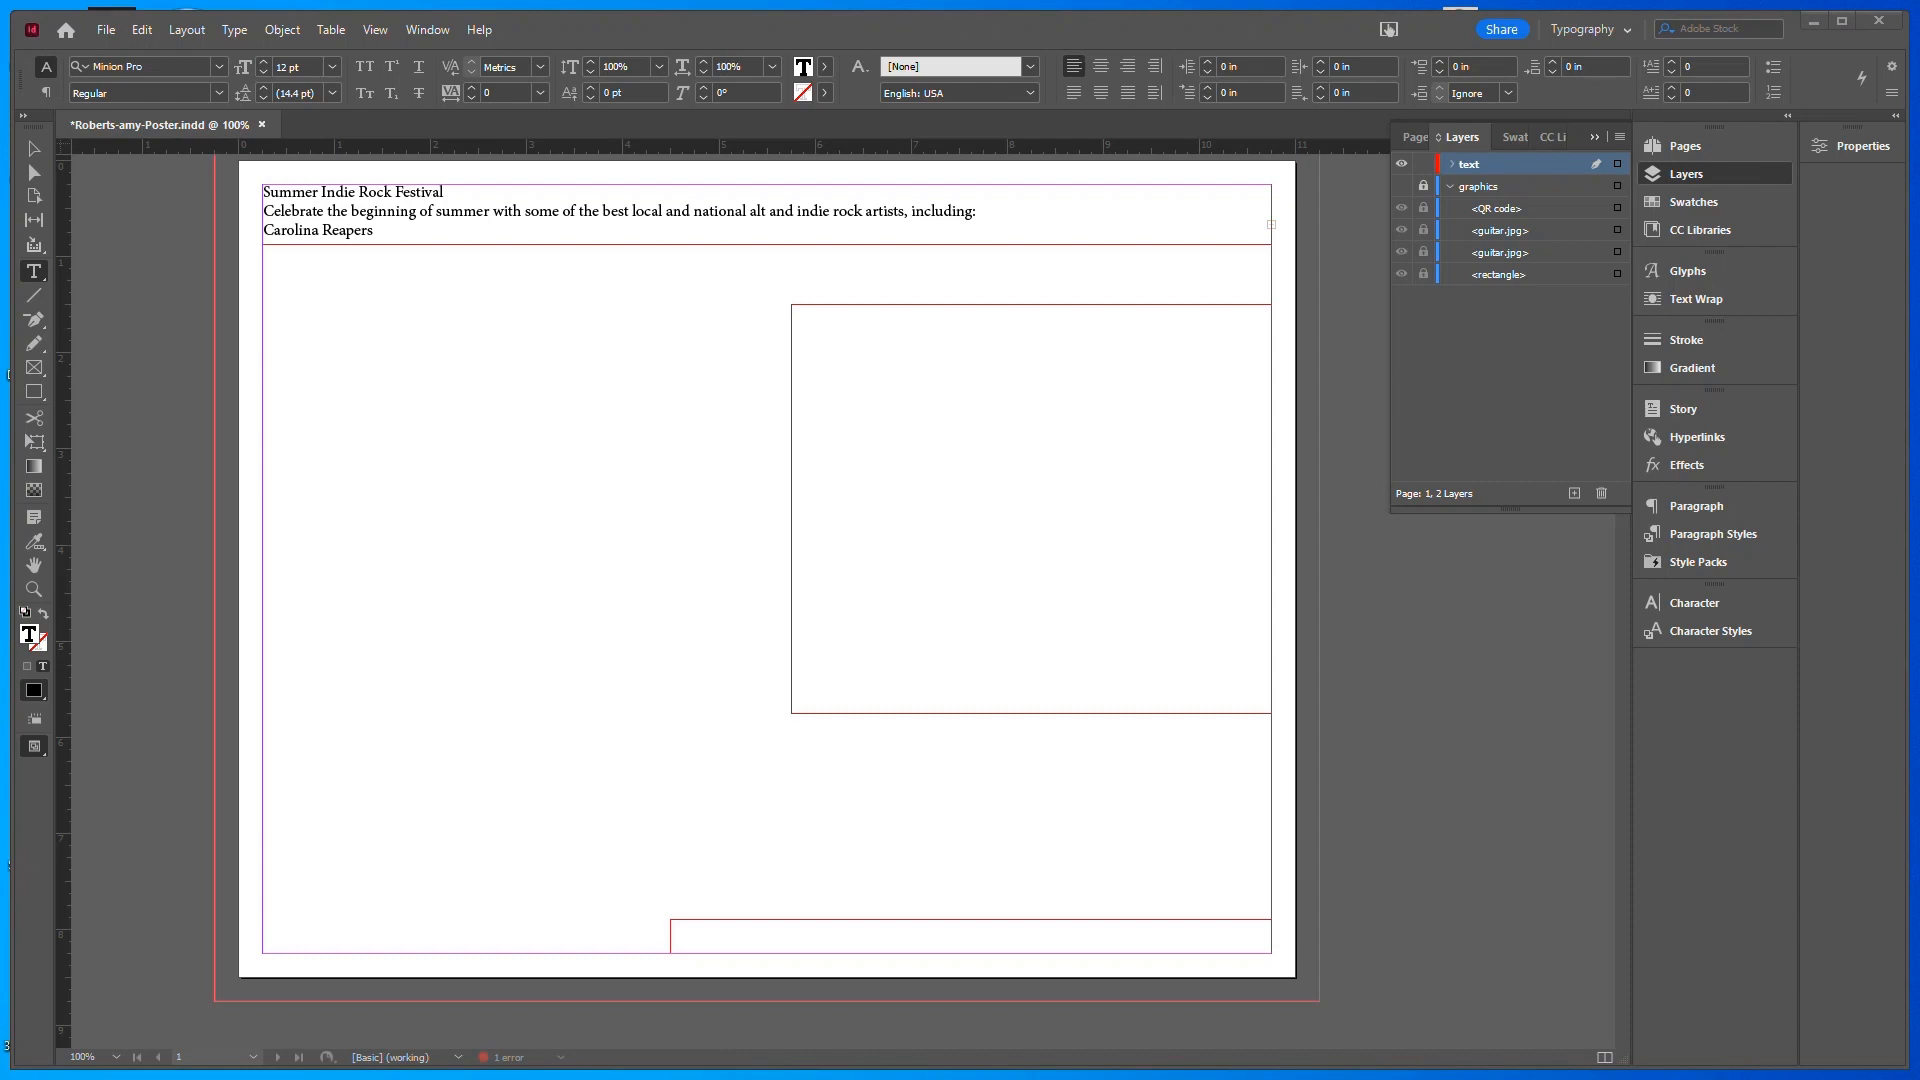
Thread the overset text from the wide upper frame into the 5 x 4.25 in text frame
click(33, 148)
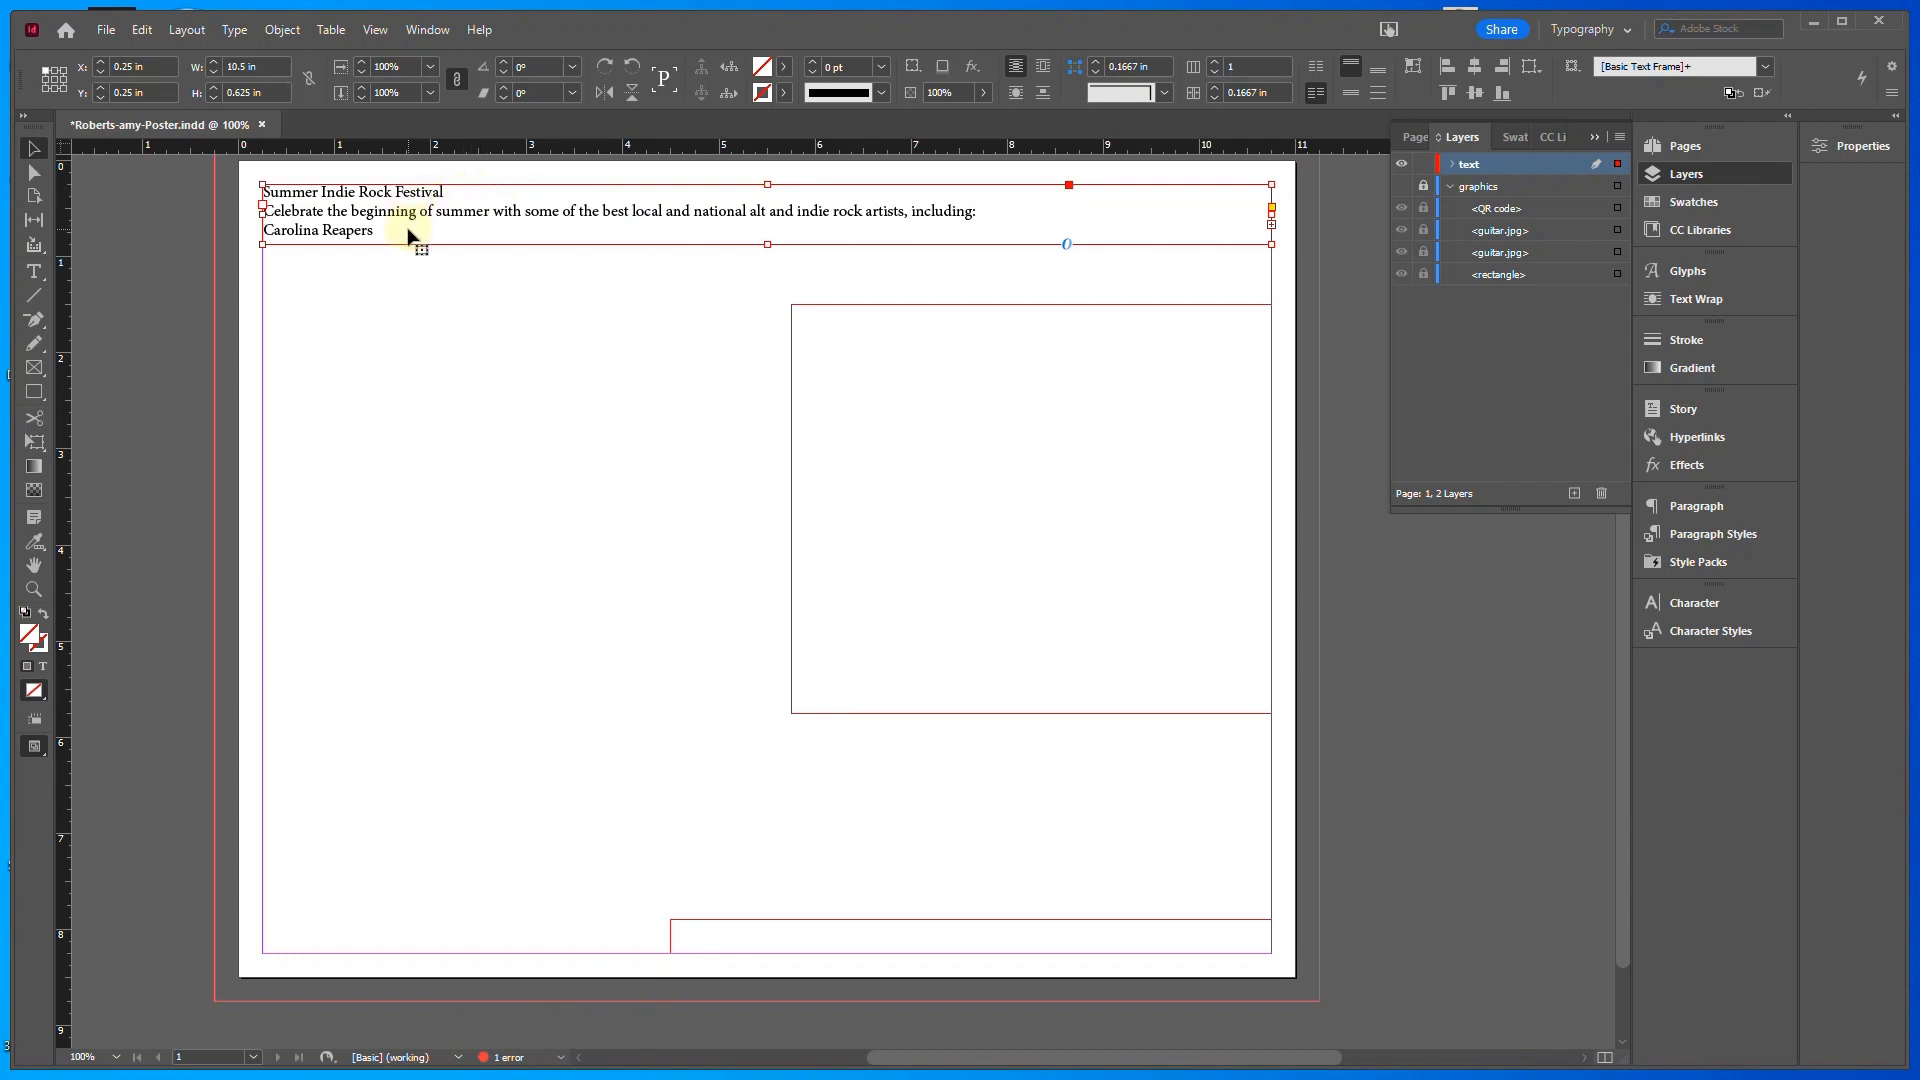
click(1272, 225)
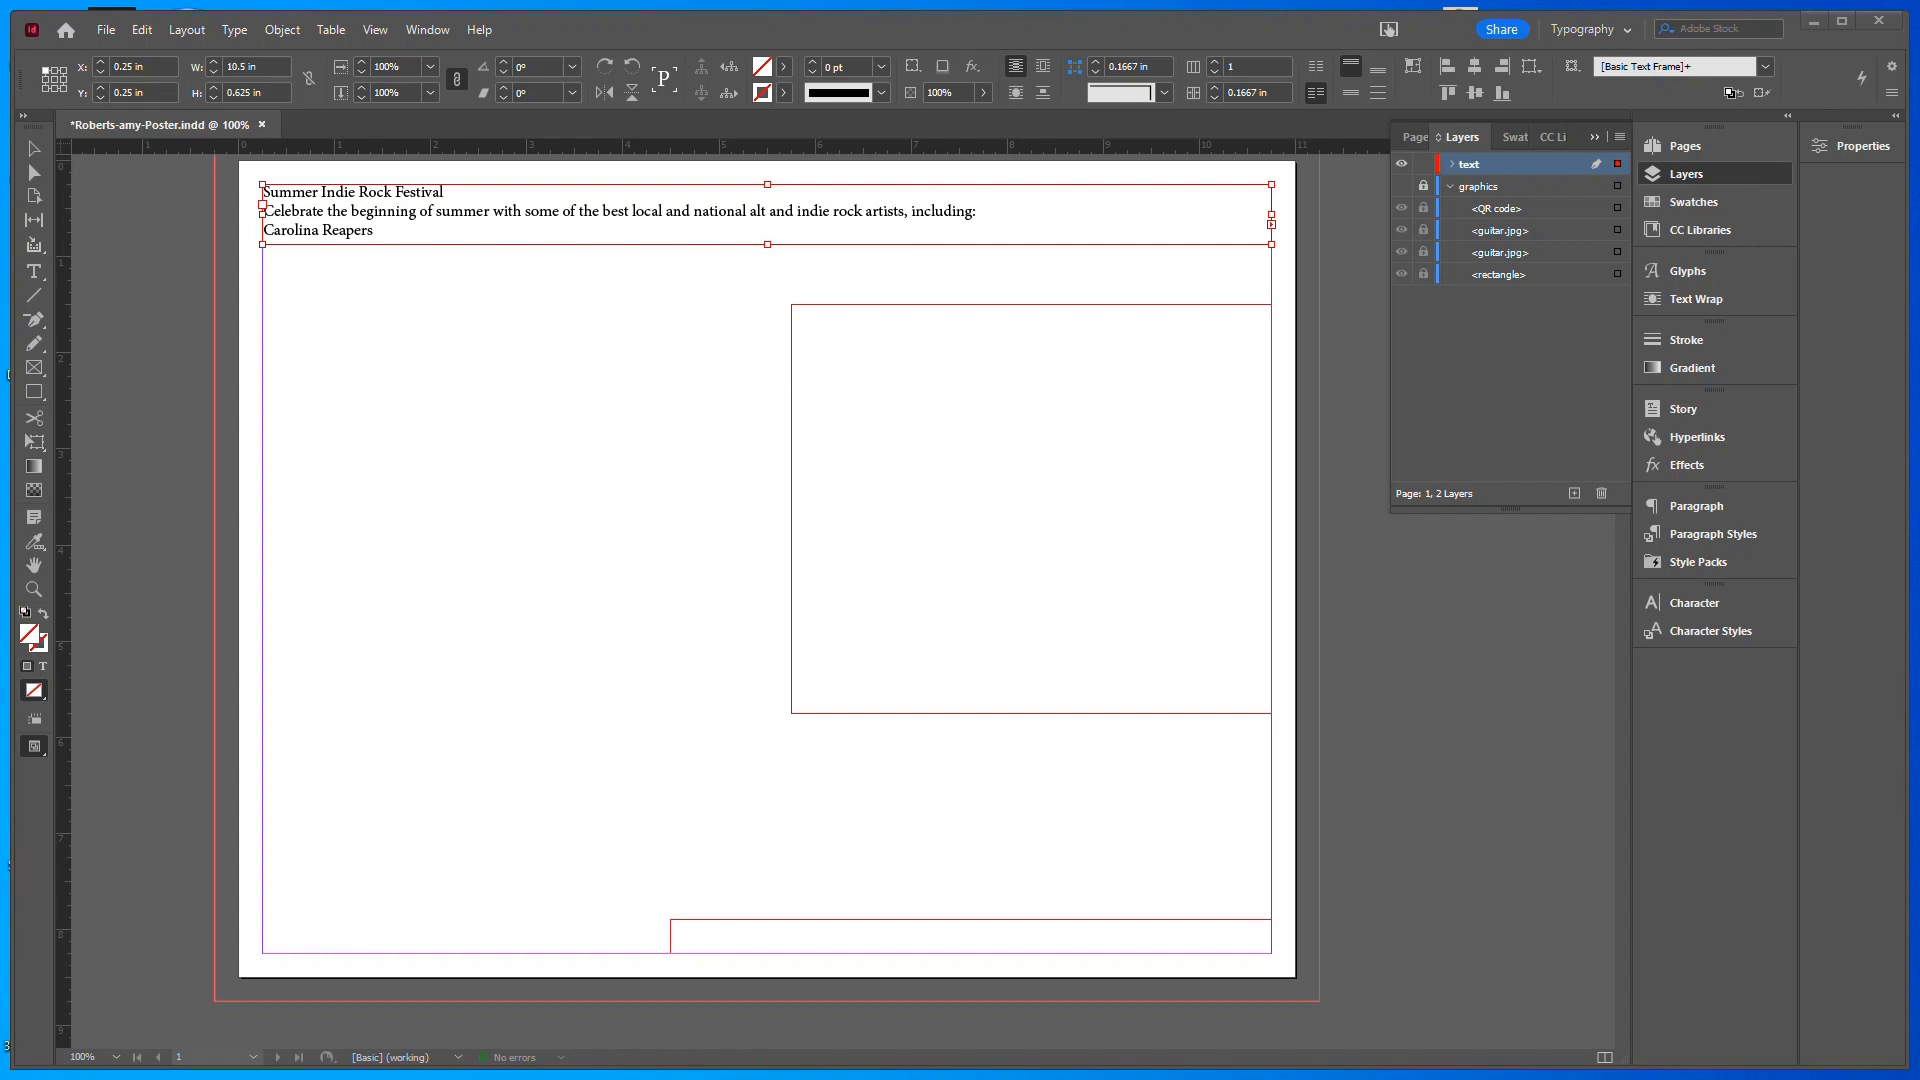
click(810, 325)
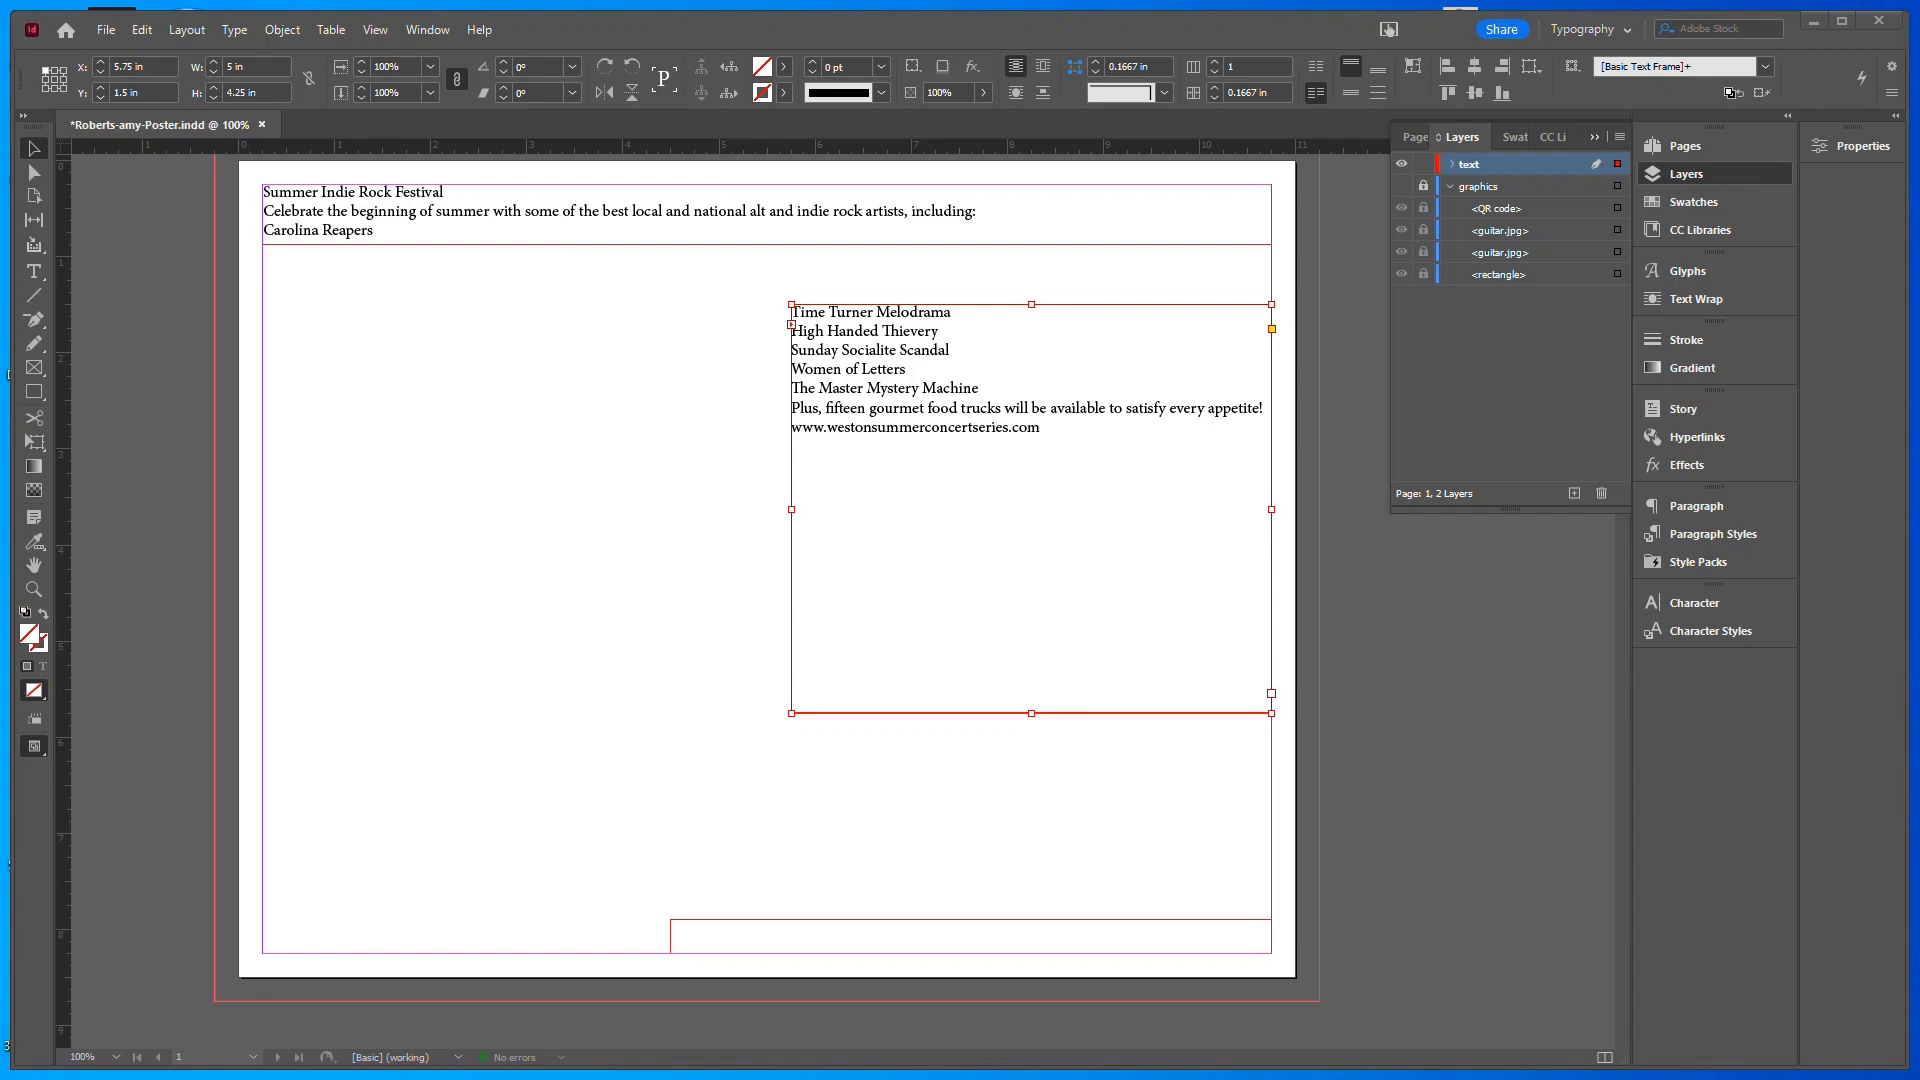
Show the text threads for the linked text frames
click(383, 38)
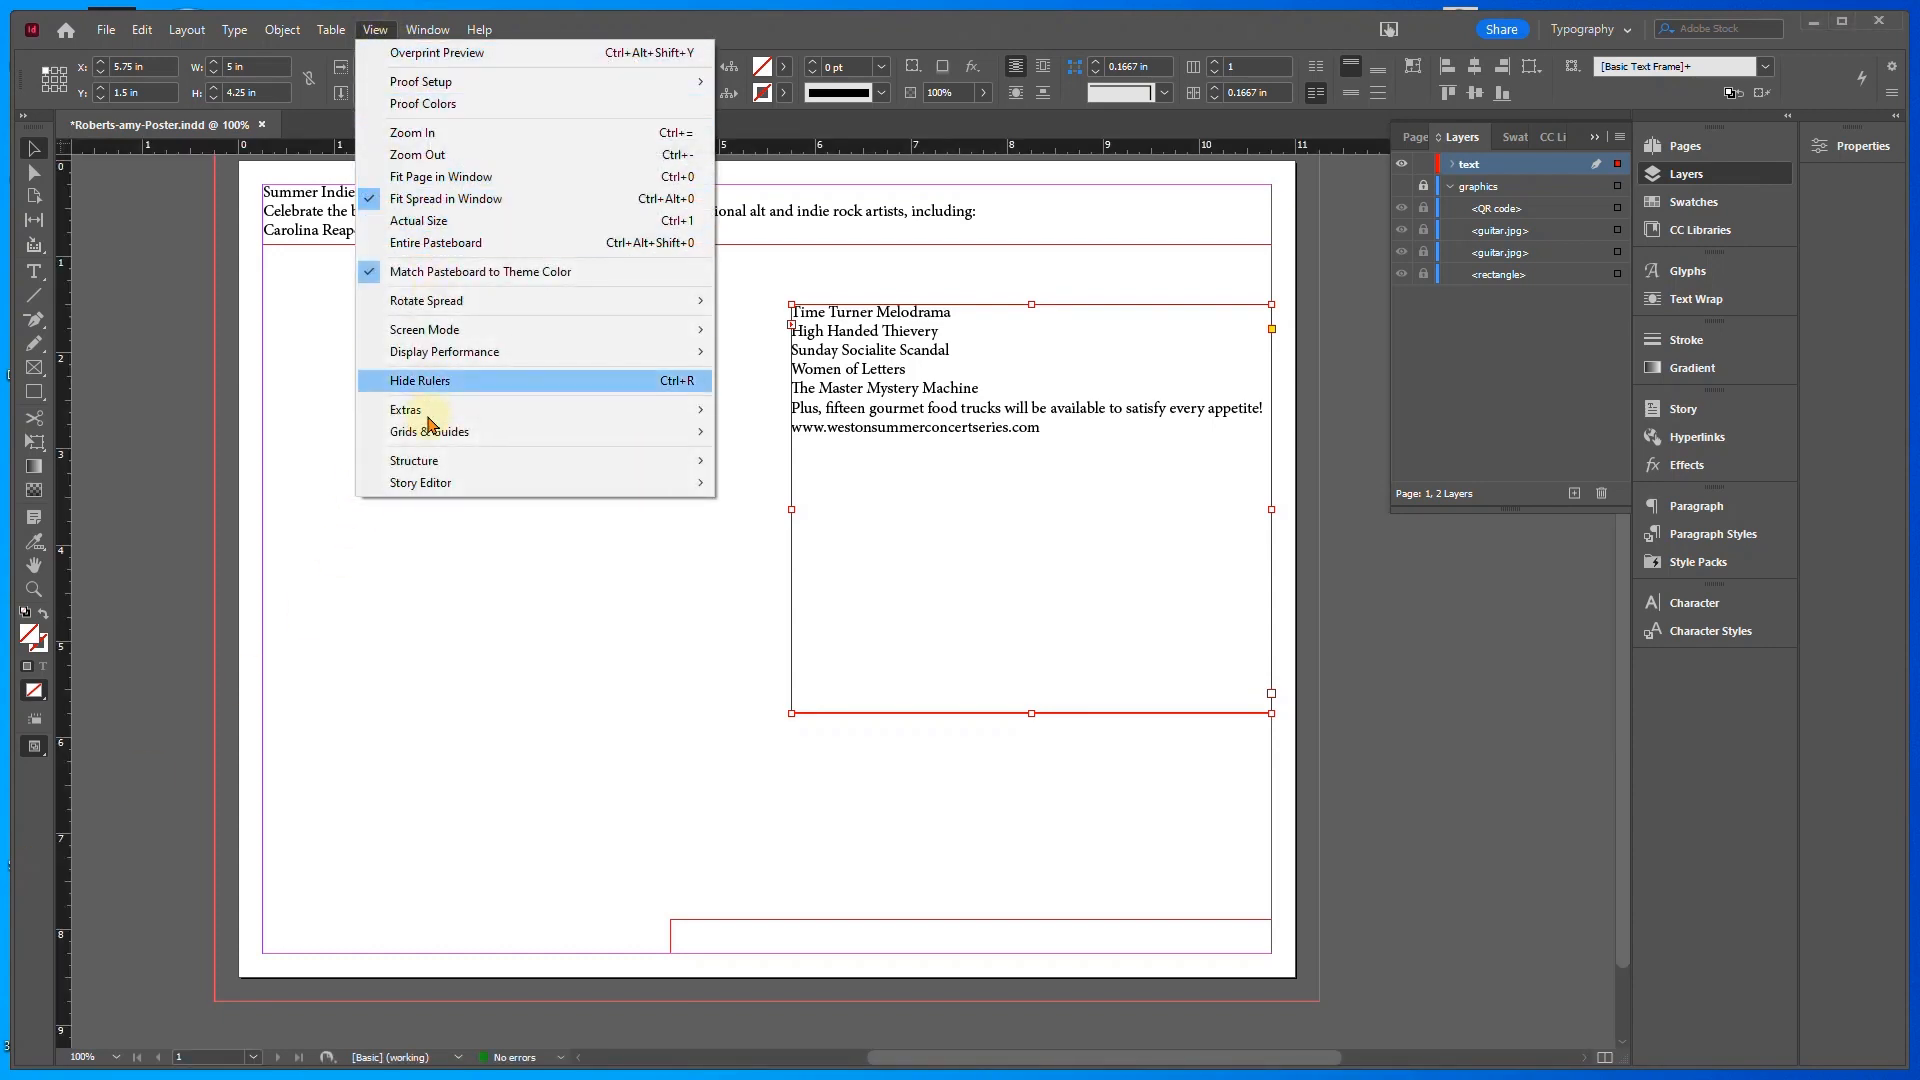
mouse_move(427, 424)
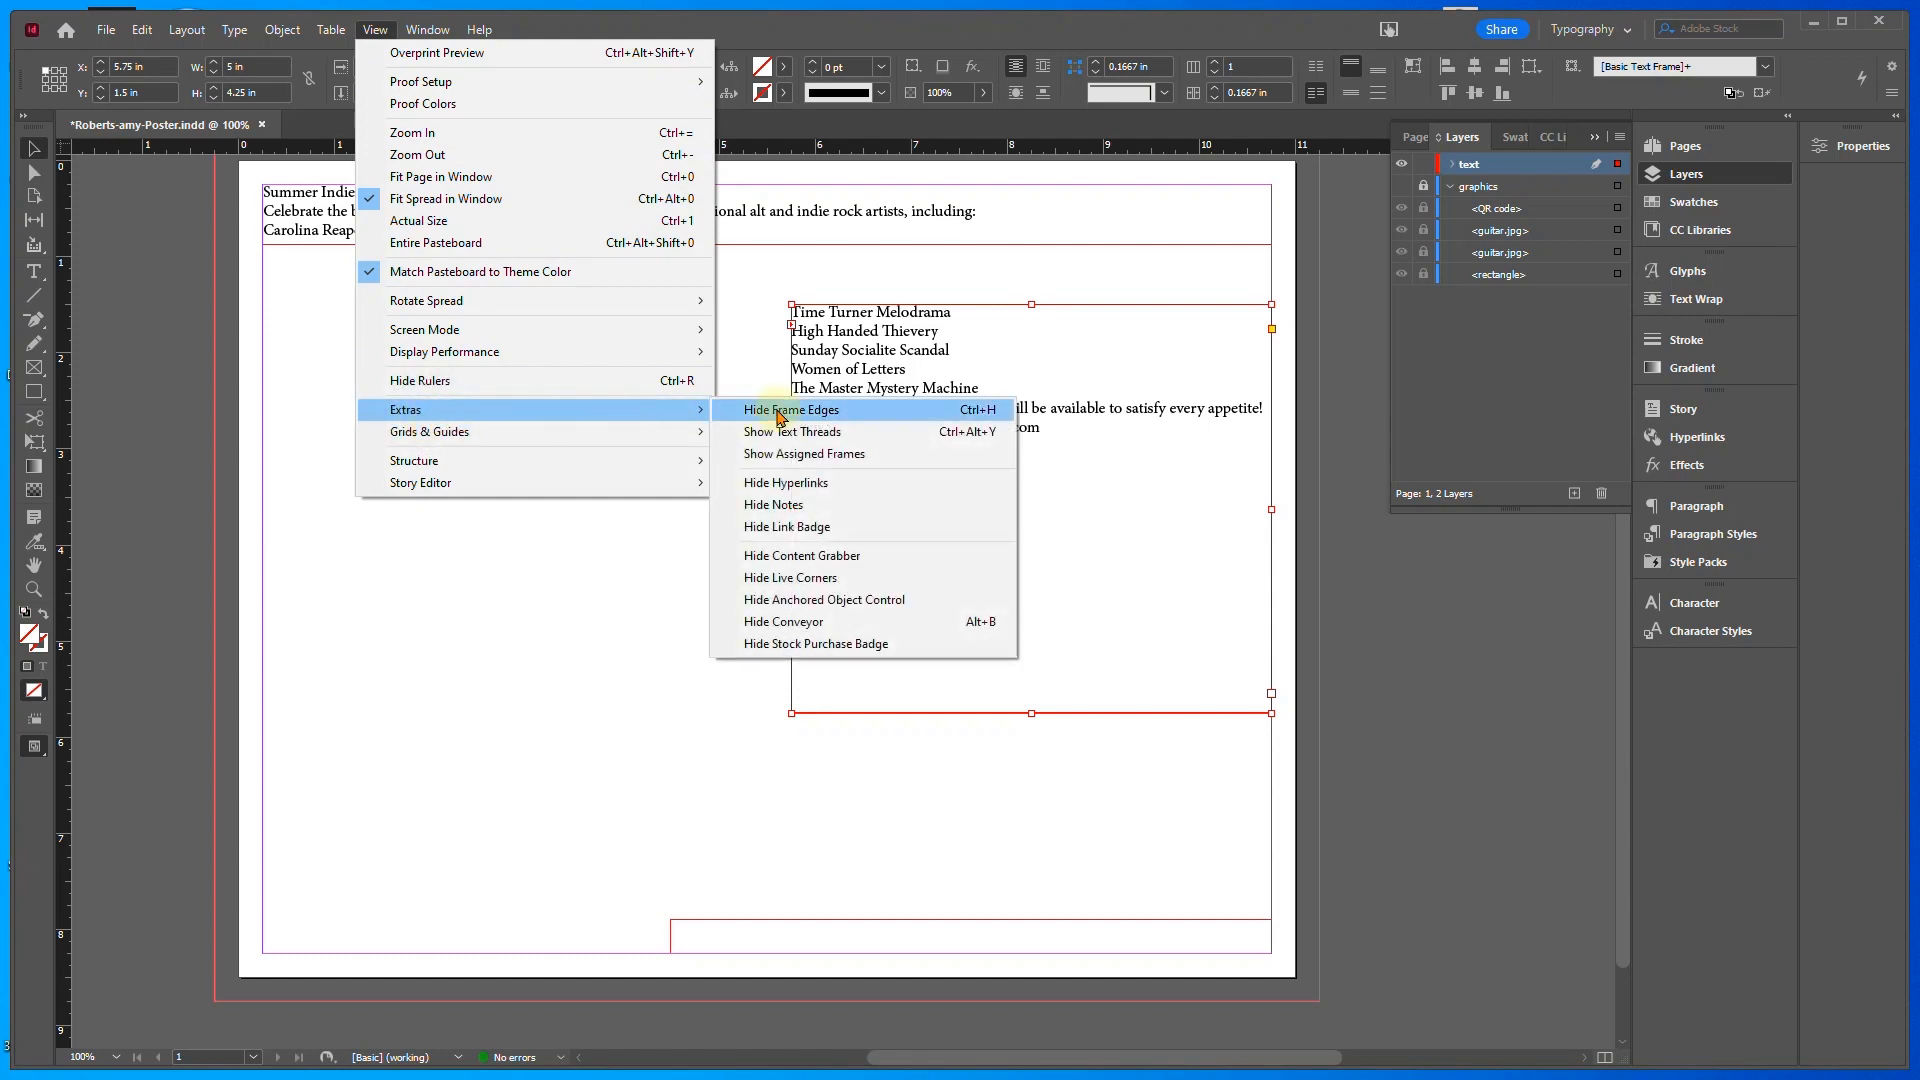
click(813, 440)
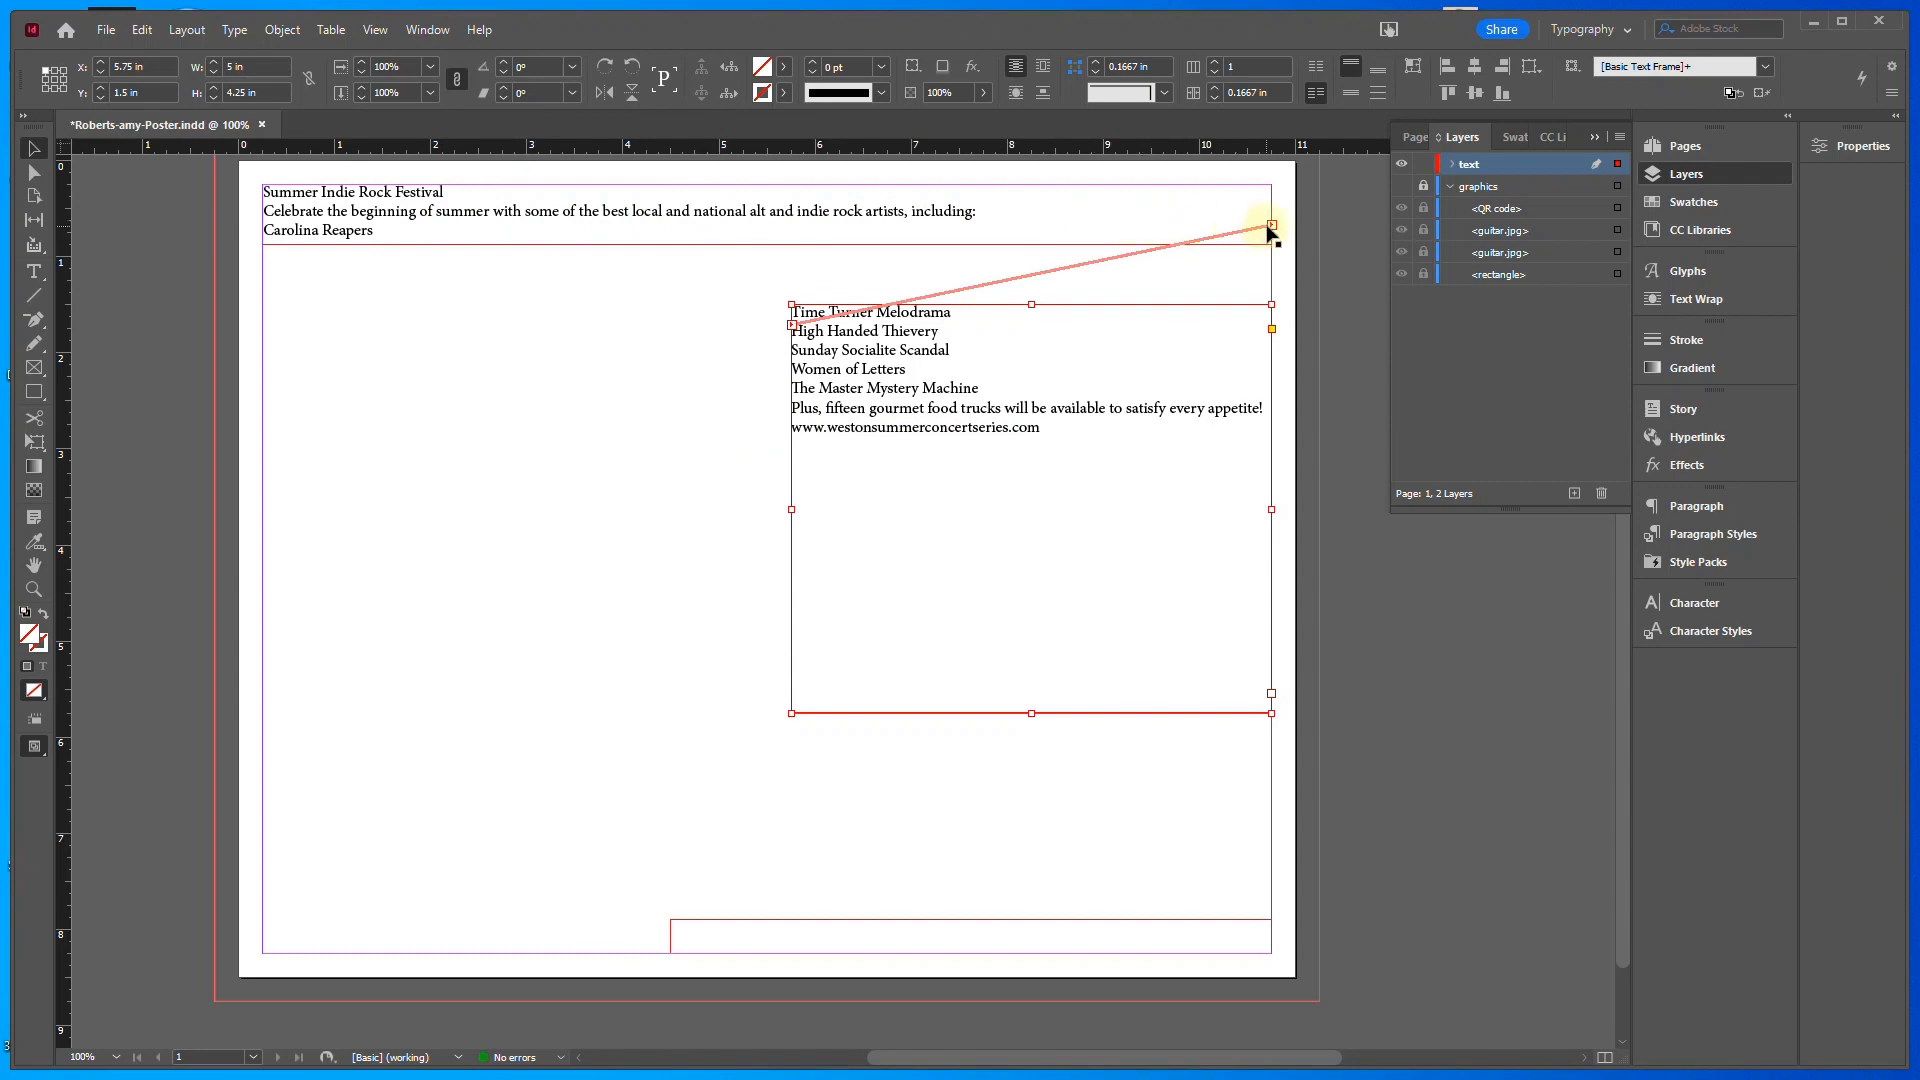
click(791, 325)
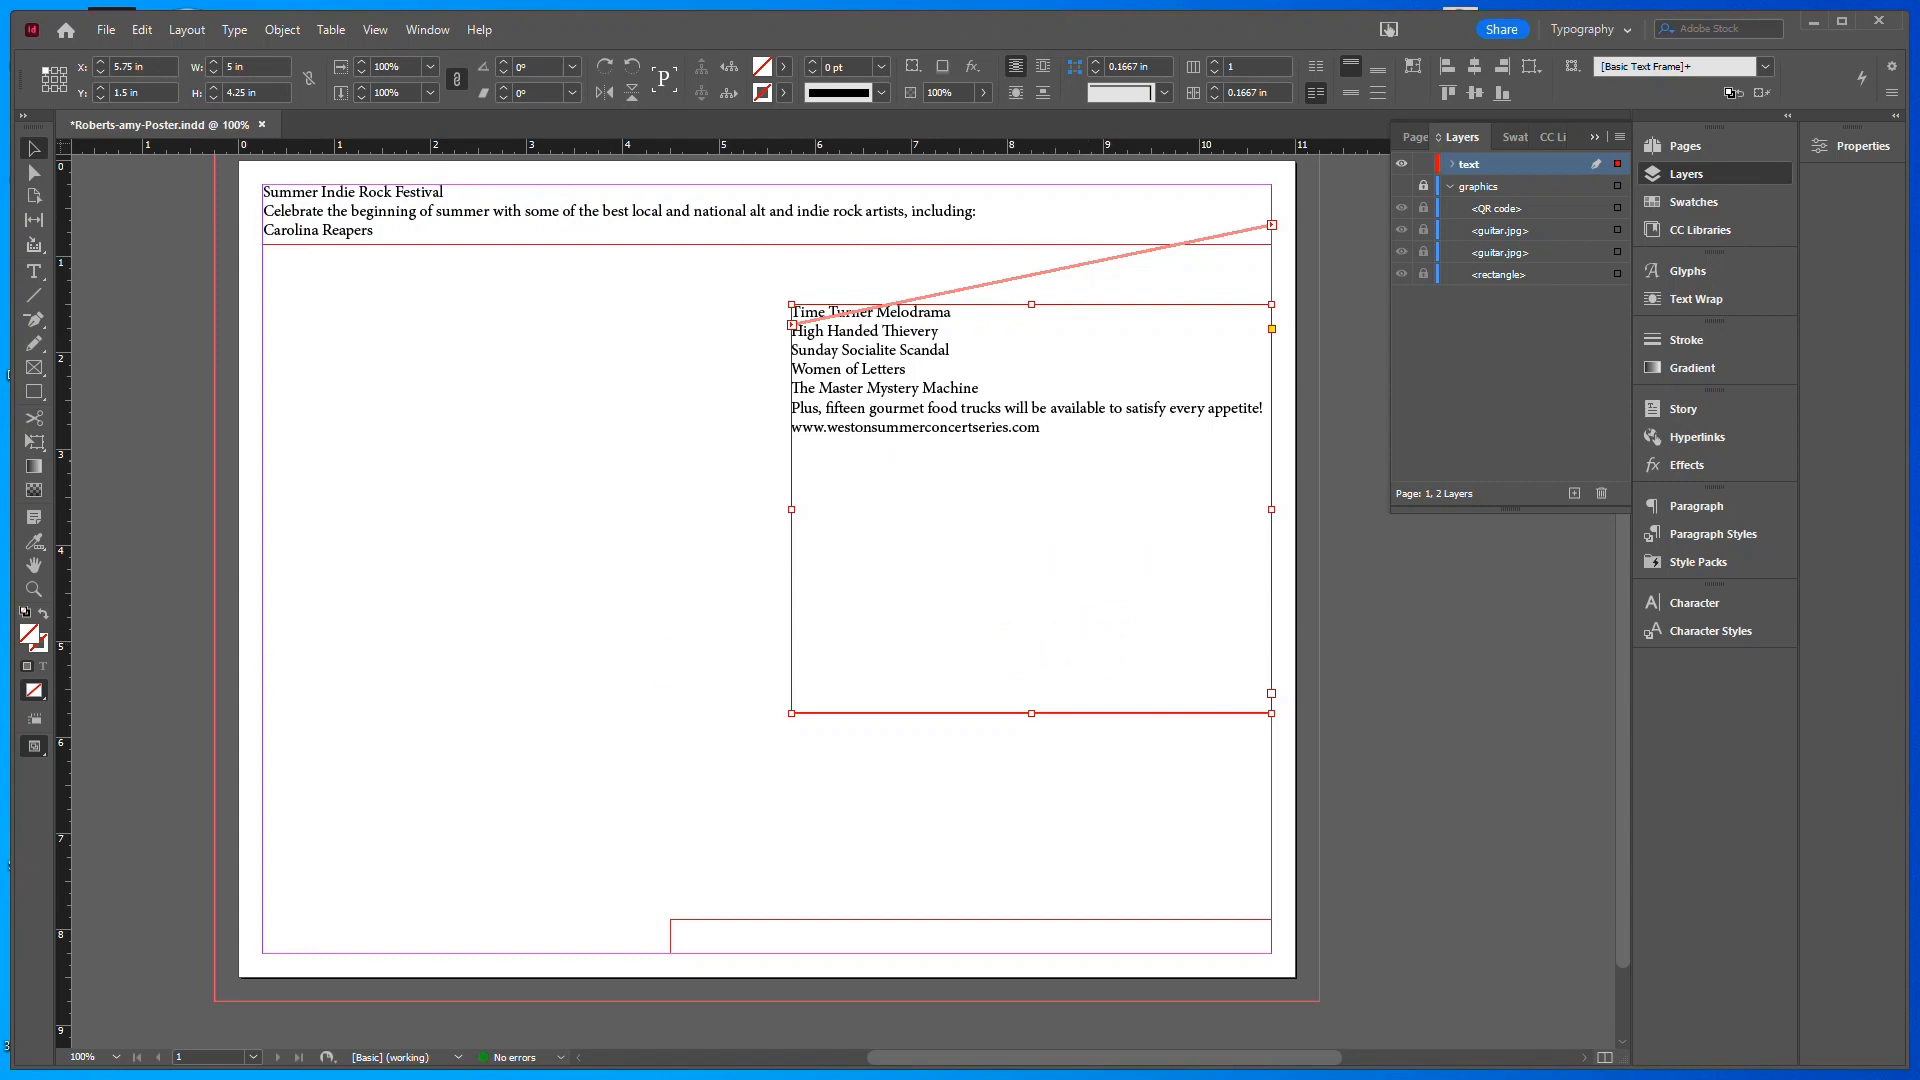
Activate the Type tool
click(31, 273)
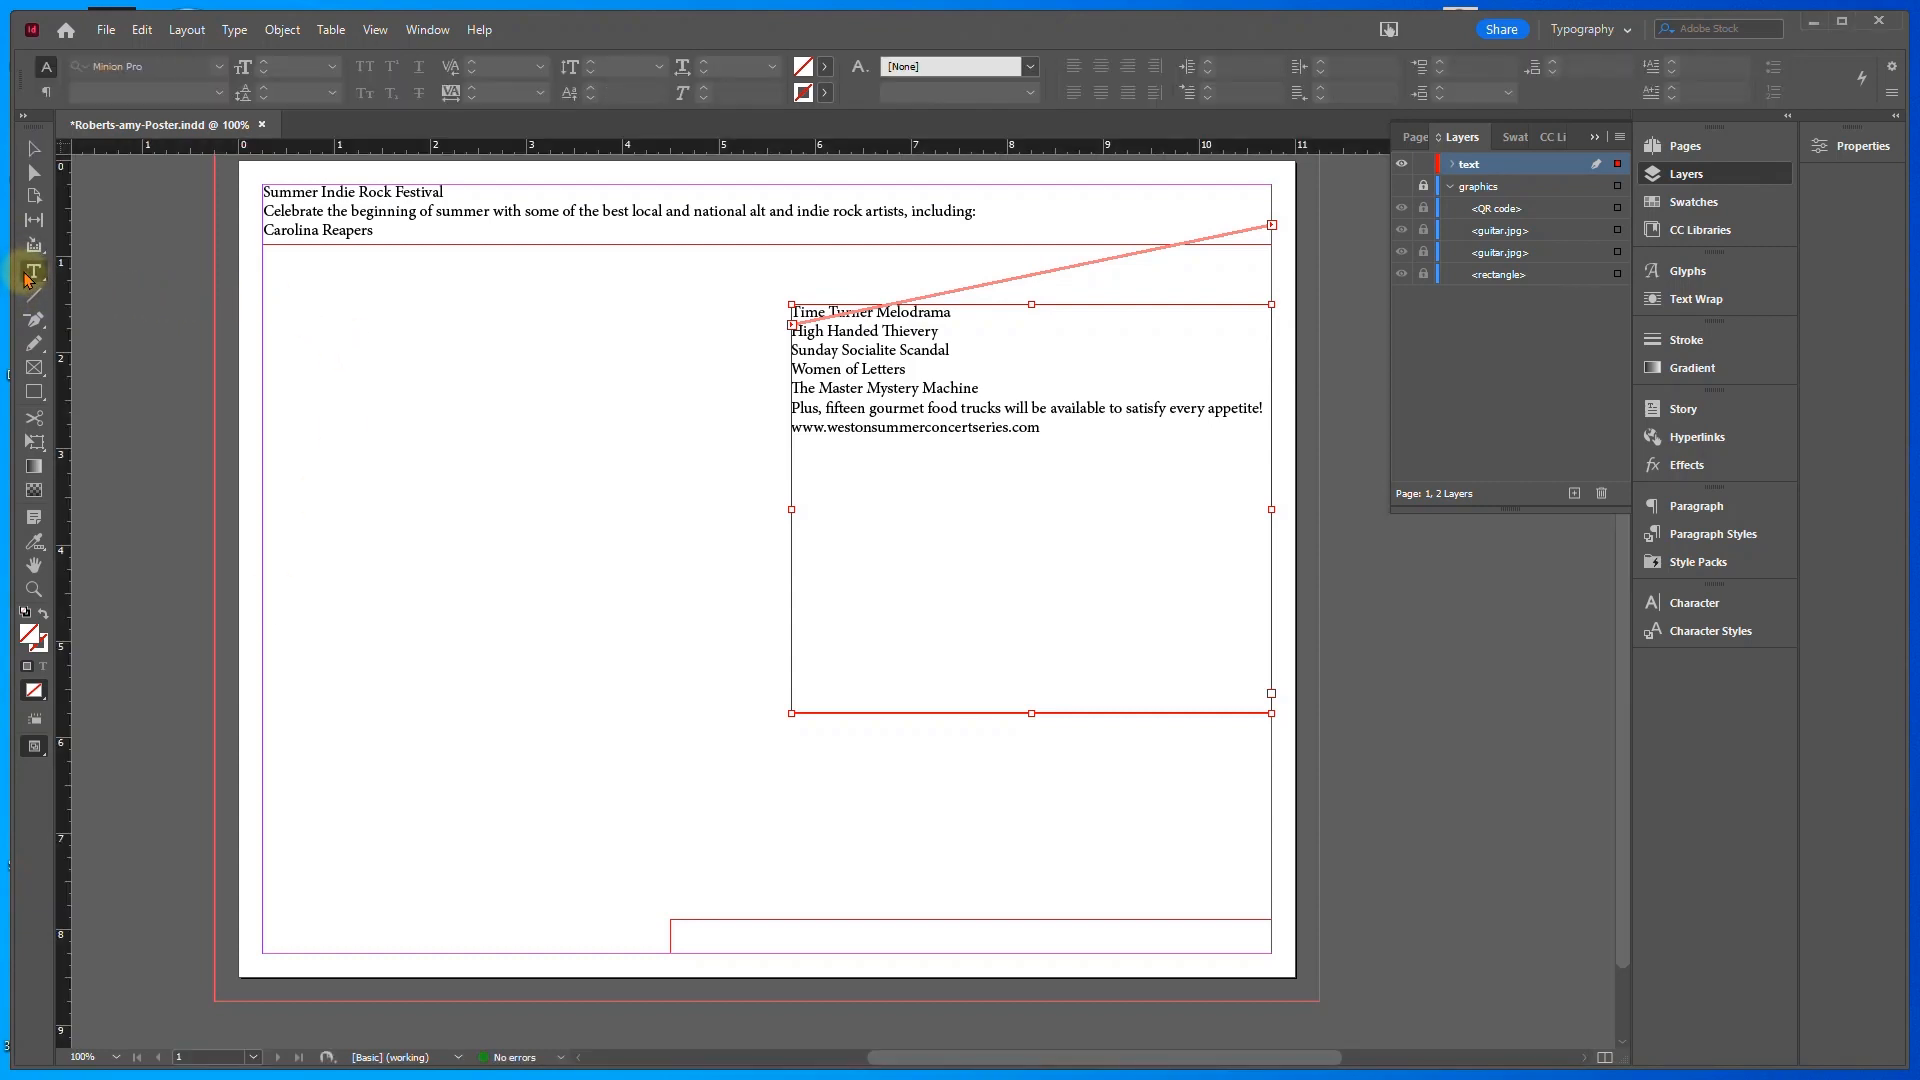
Insert a frame break directly after the "Summer Indie Rock Festival" heading
click(450, 191)
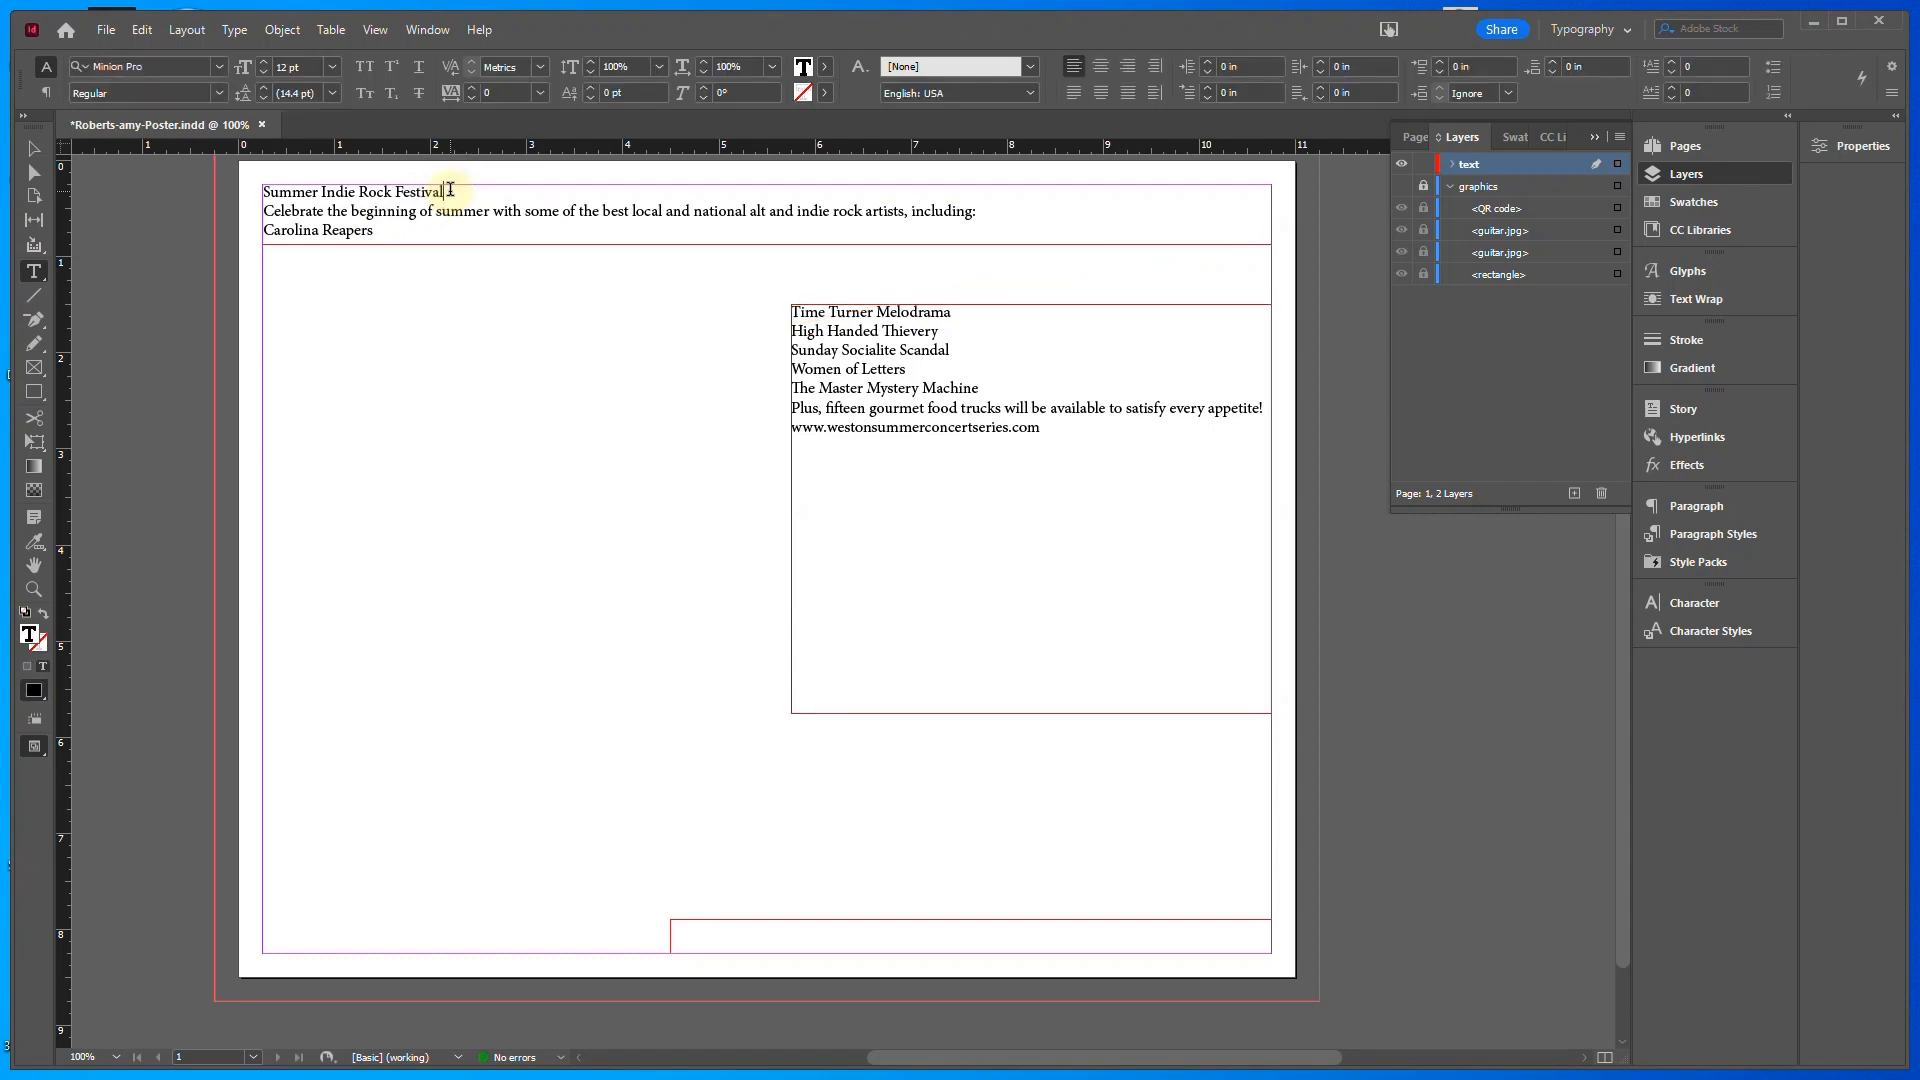
click(421, 28)
mouse_move(221, 30)
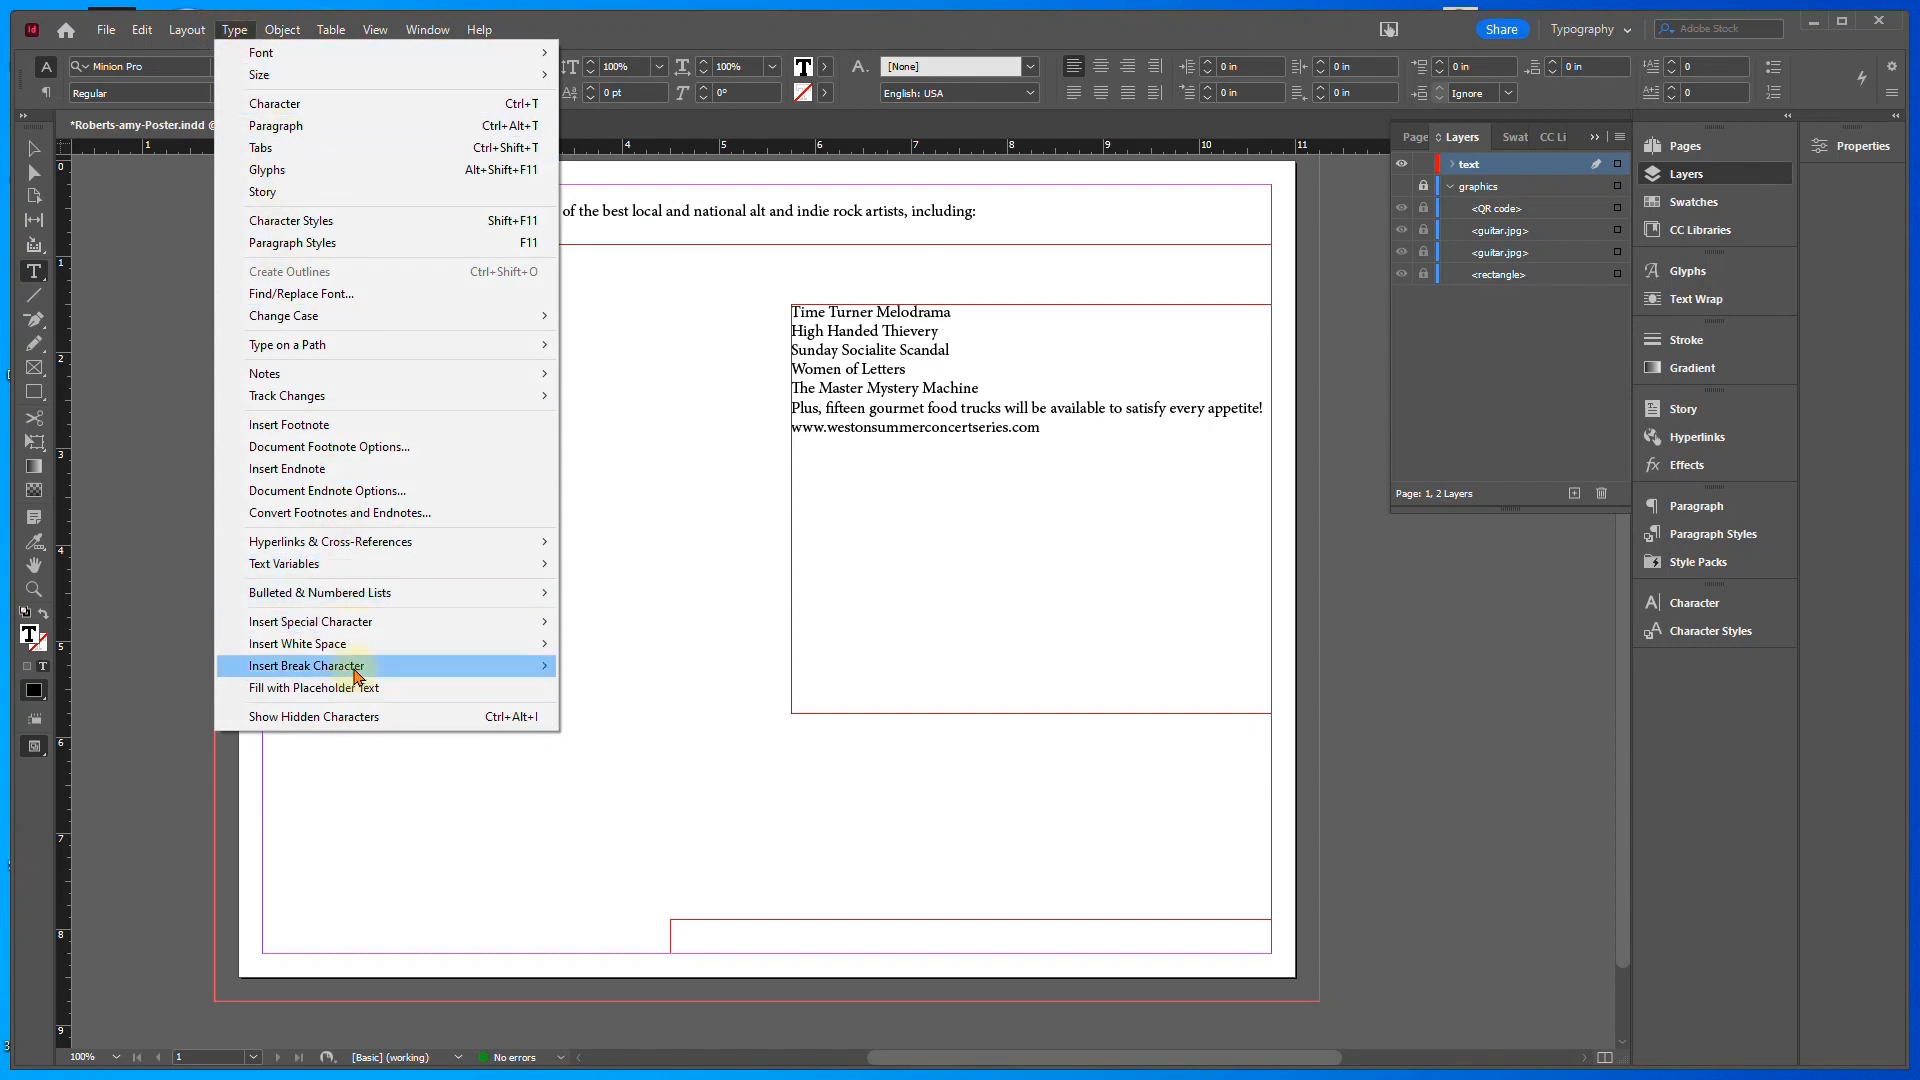
mouse_move(356, 674)
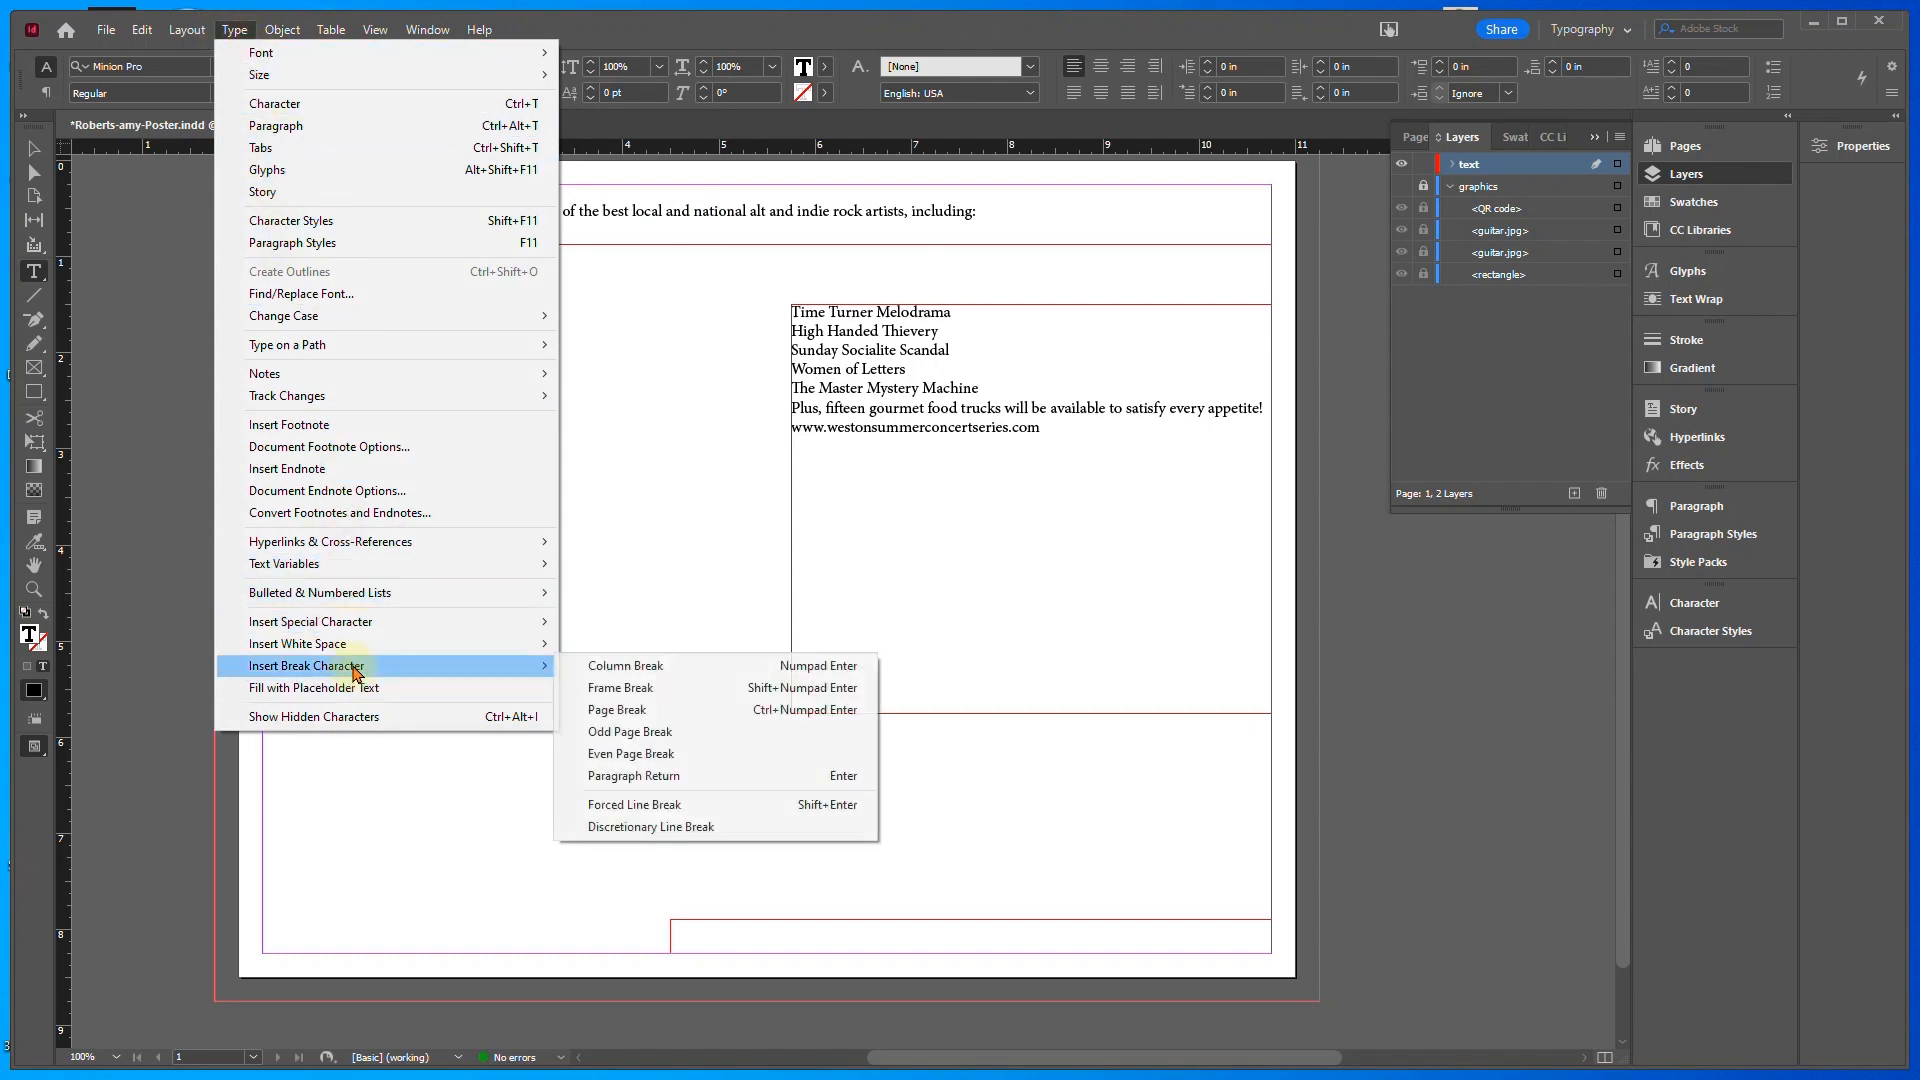
click(606, 690)
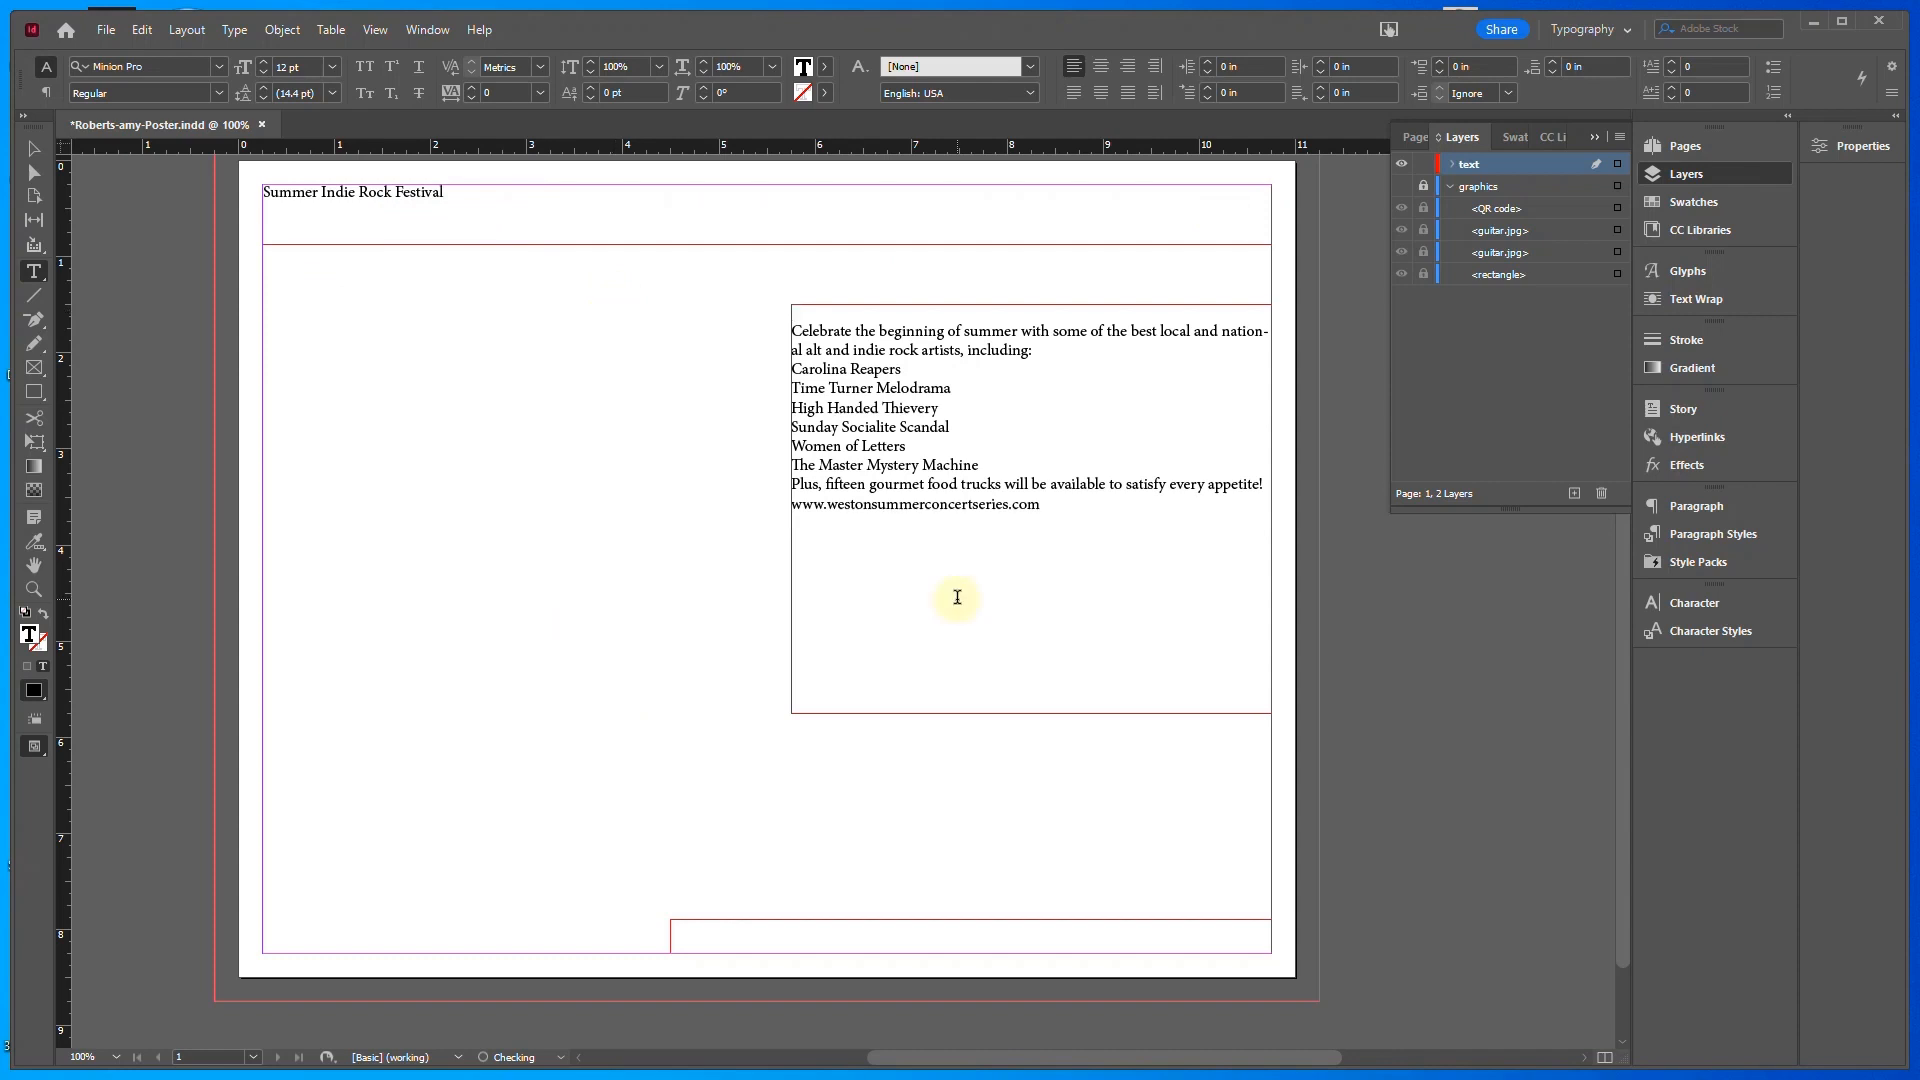
Show hidden characters and delete the empty paragraph above "Celebrate the beginning of summer" in the second text frame
click(234, 30)
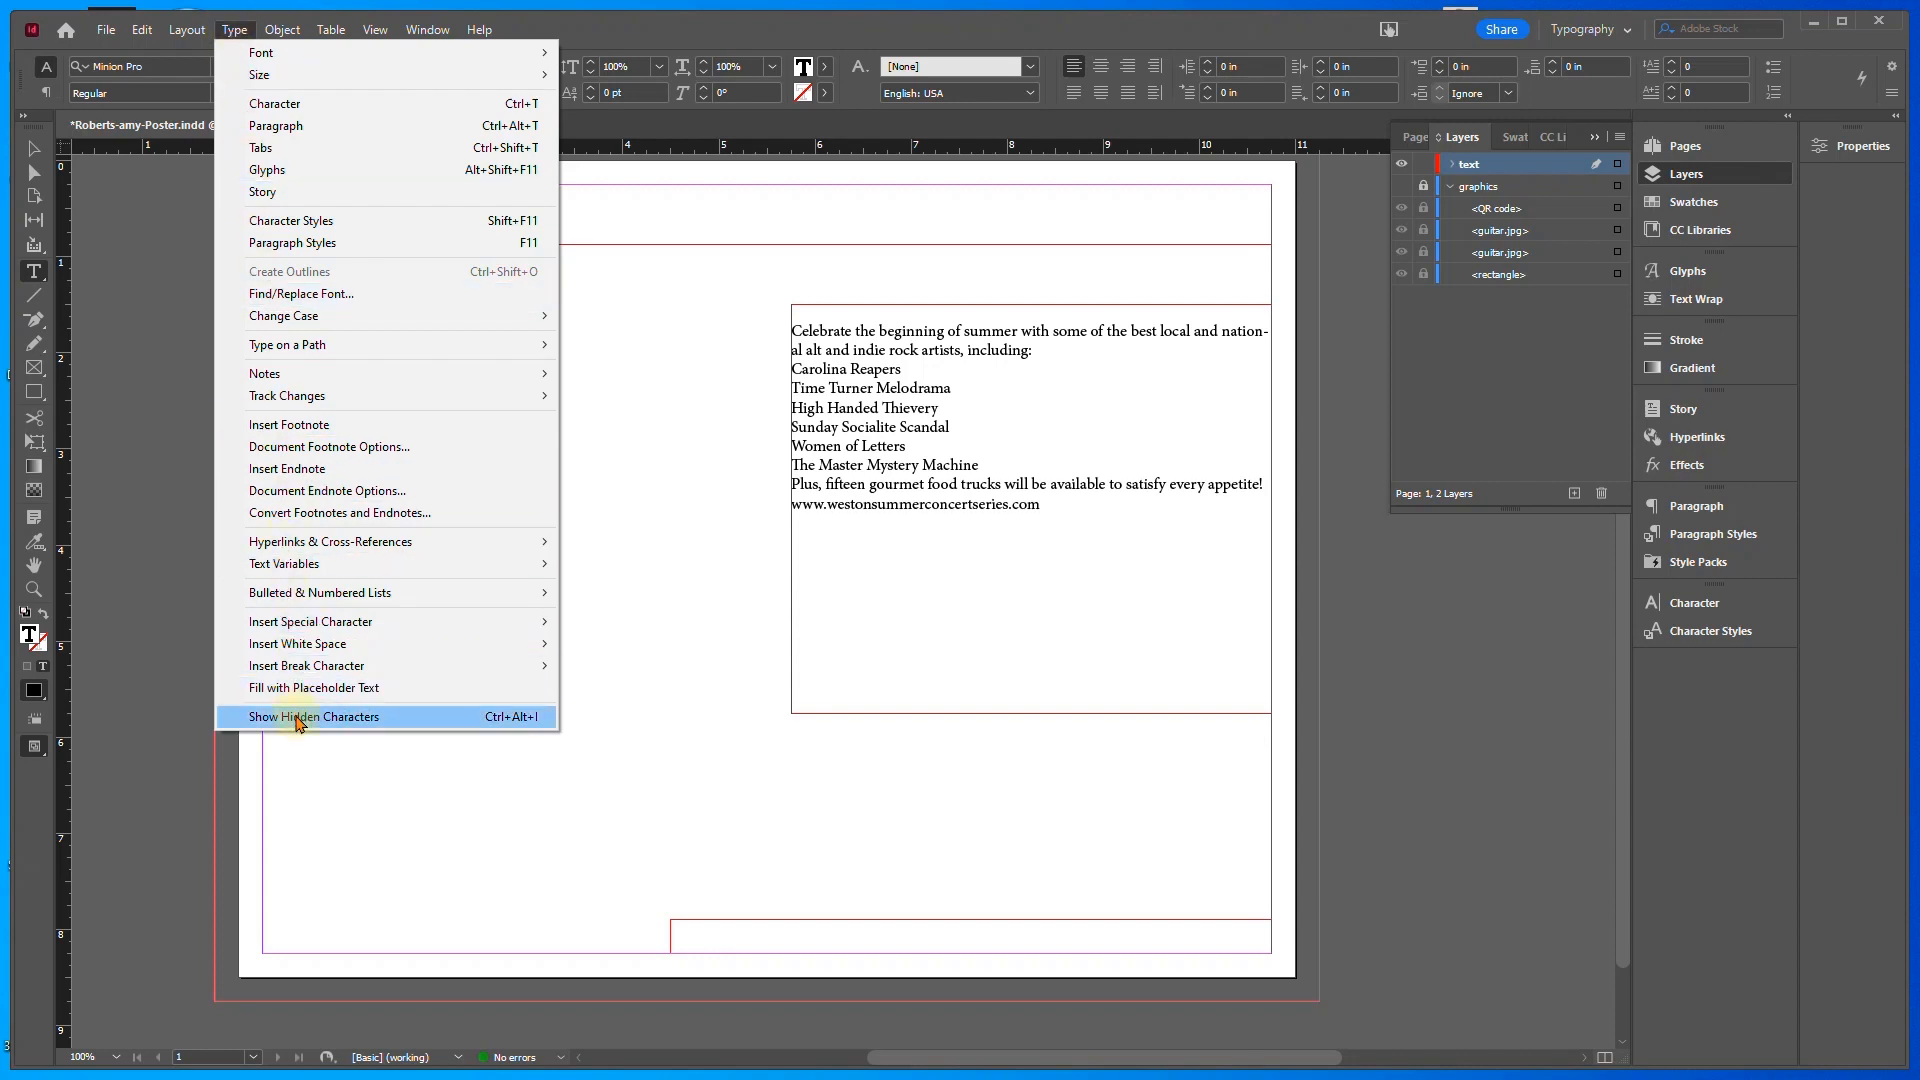
click(298, 718)
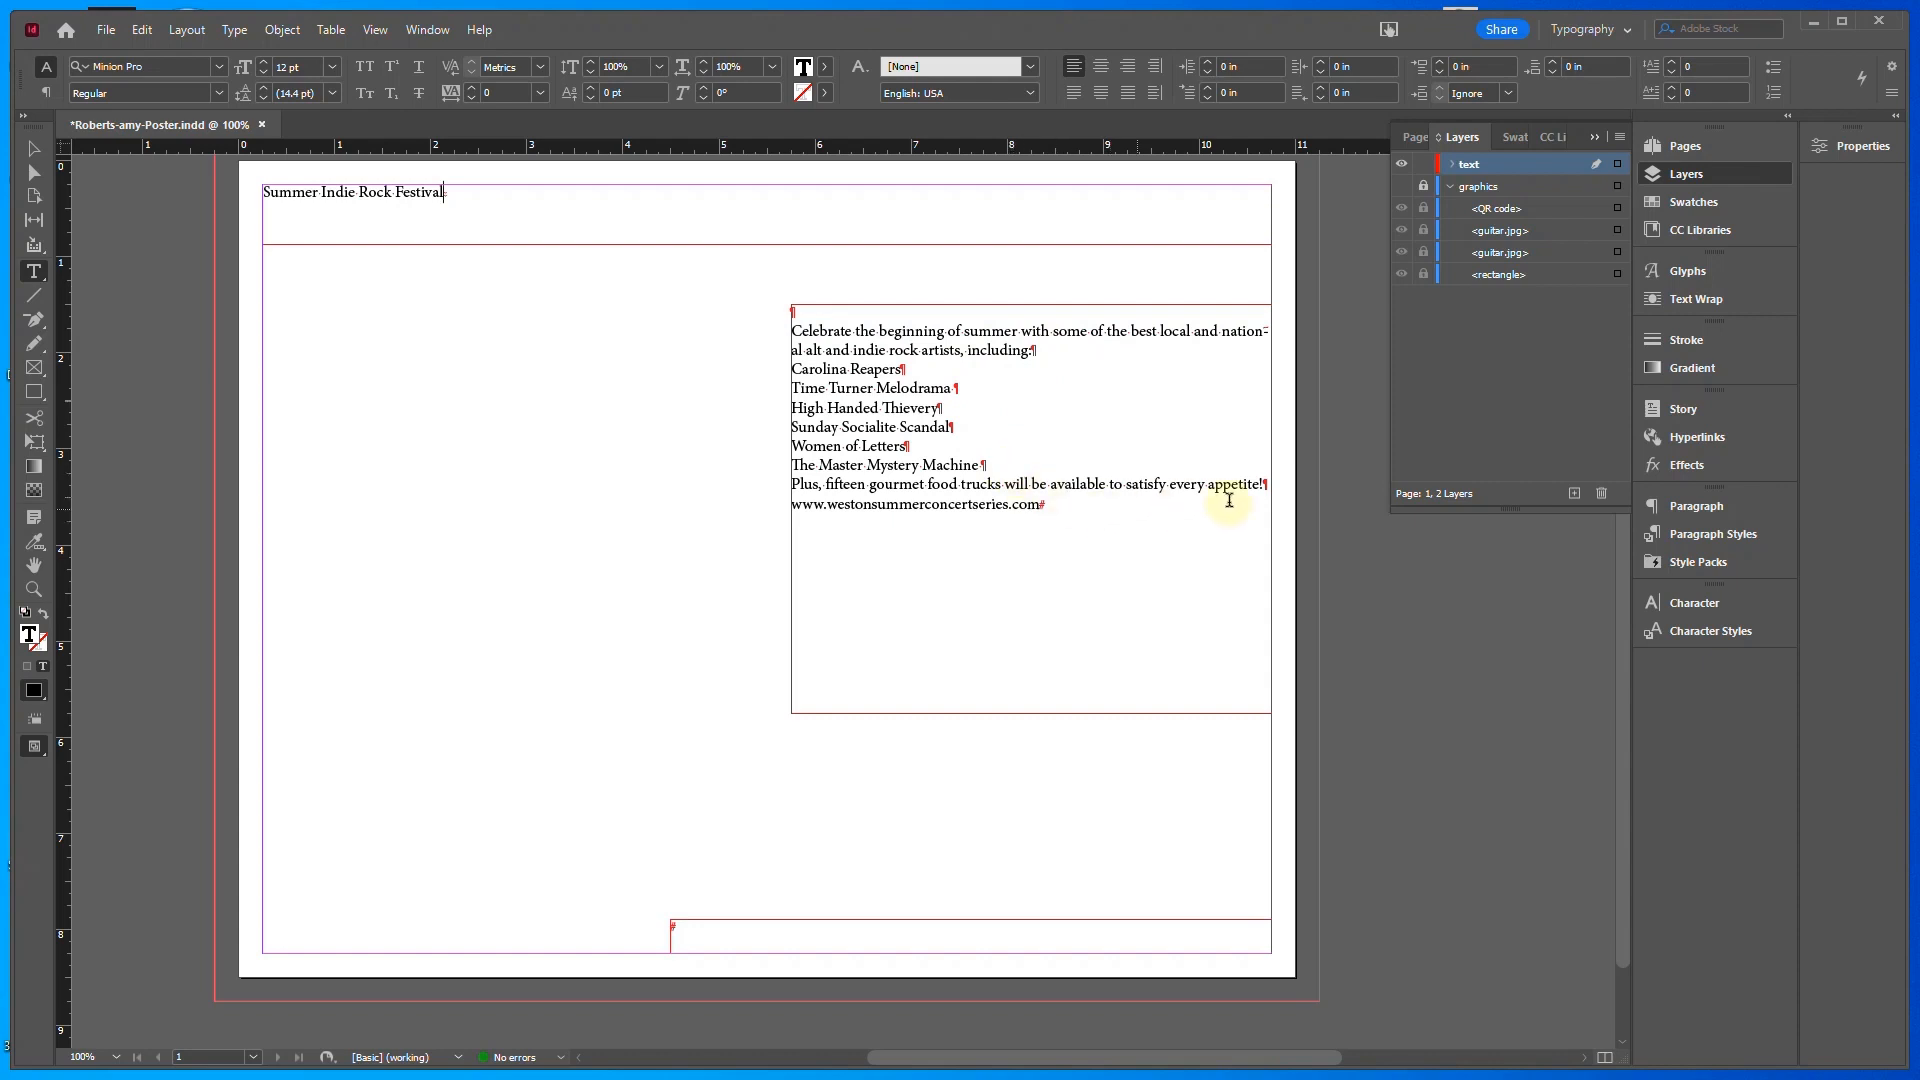
key(ctrl+0)
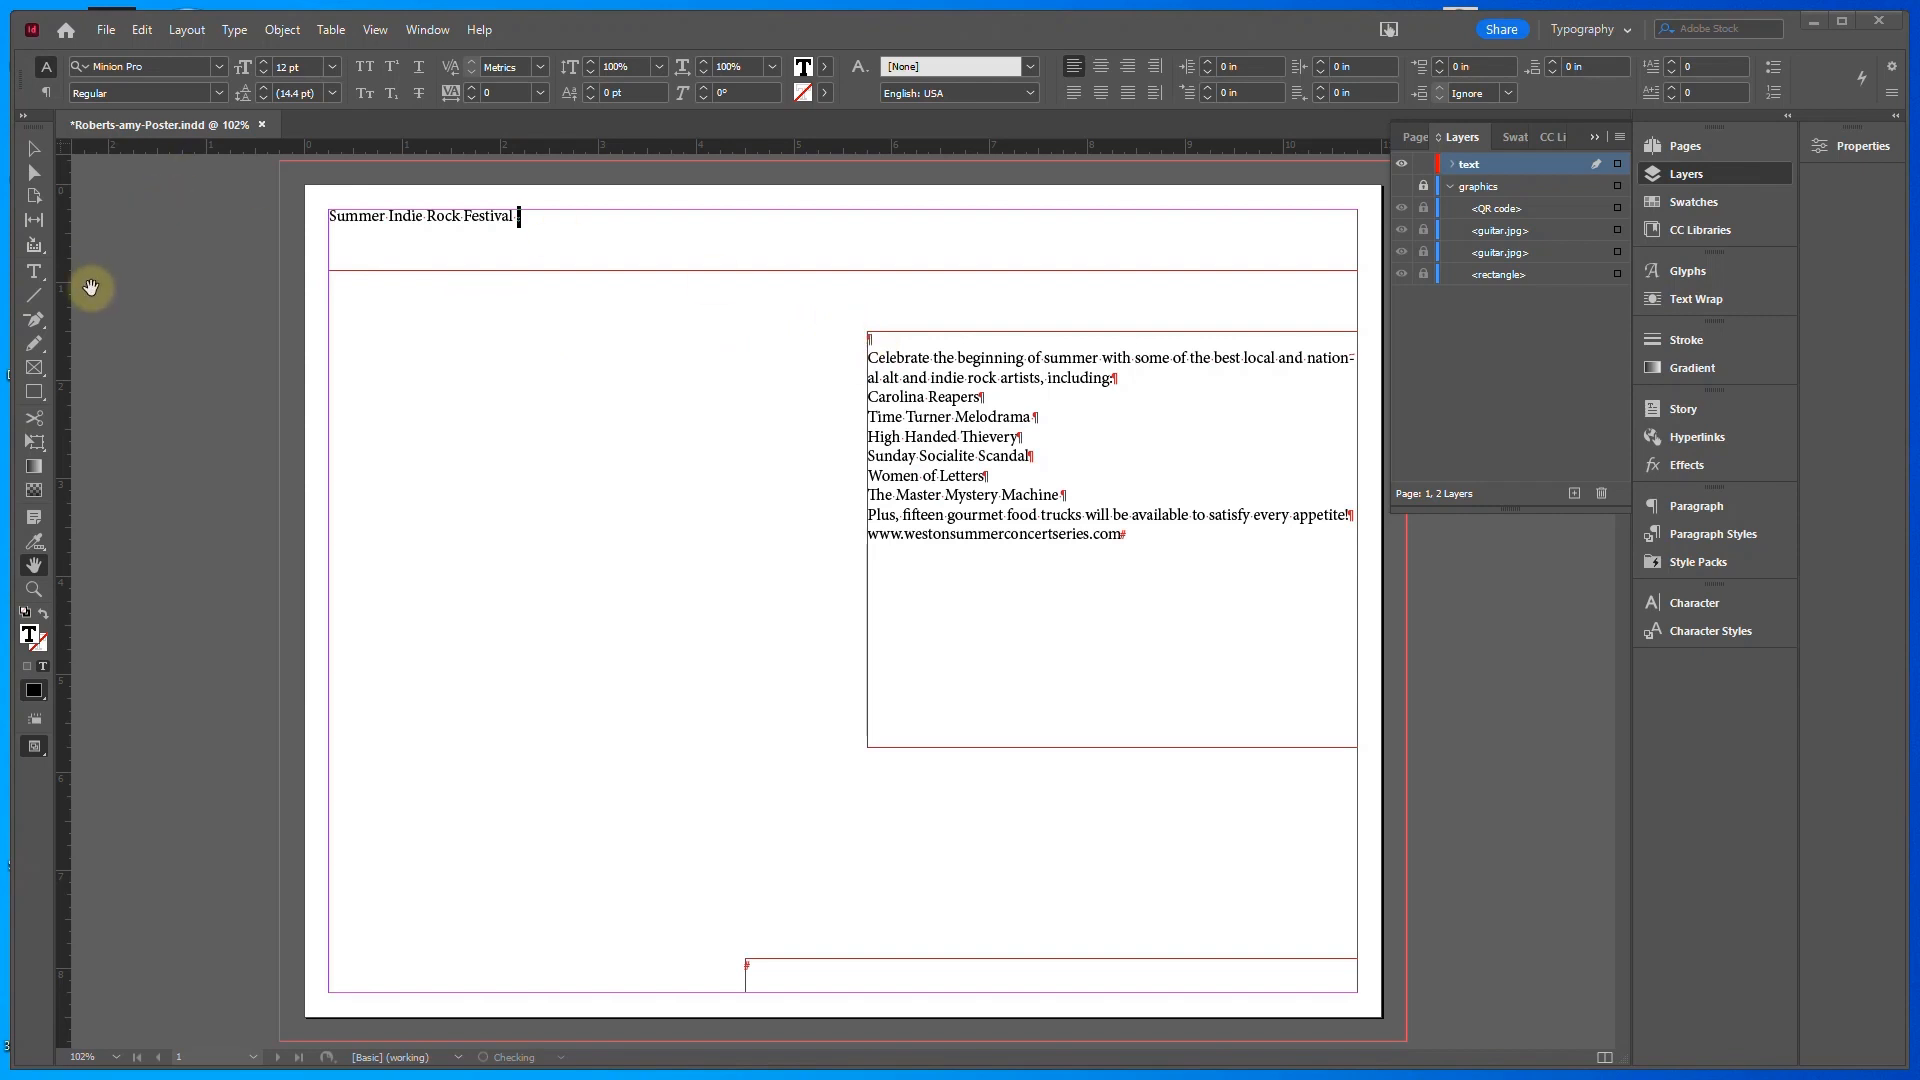
click(33, 271)
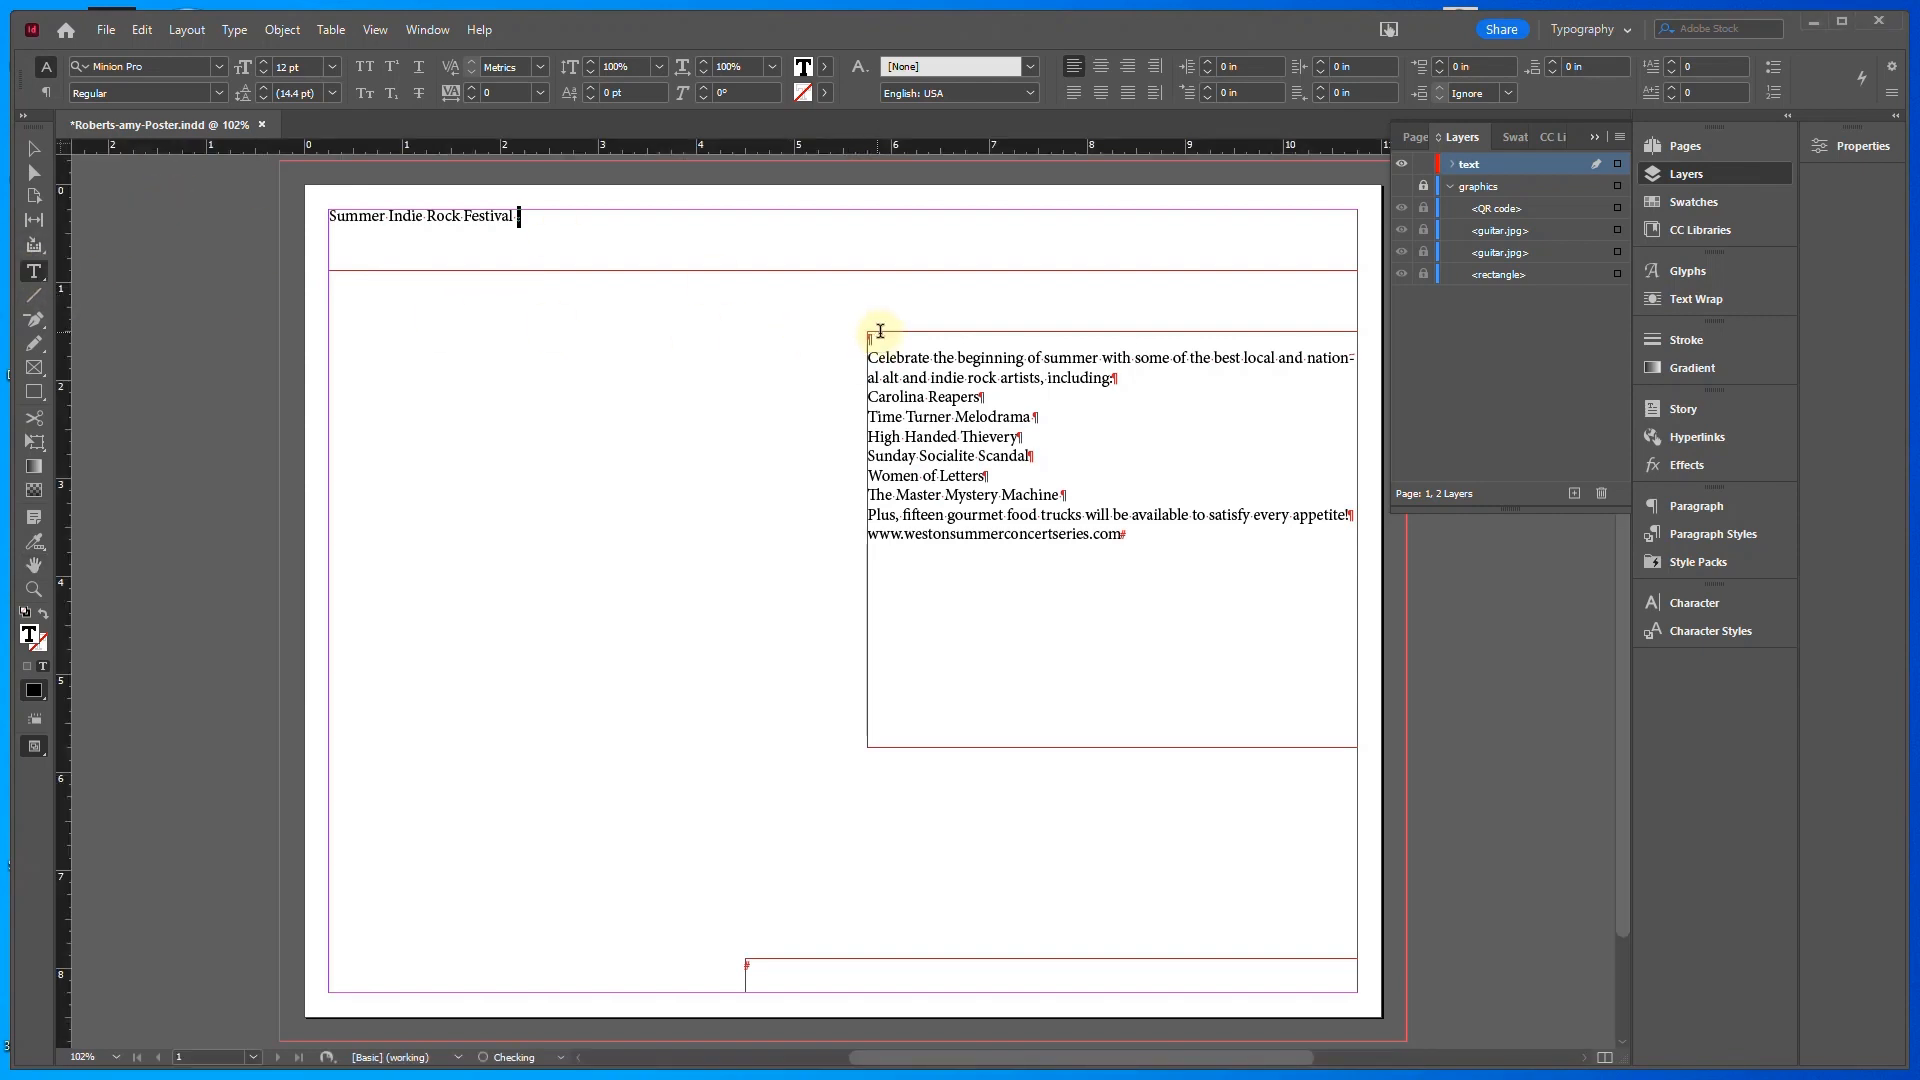
click(879, 332)
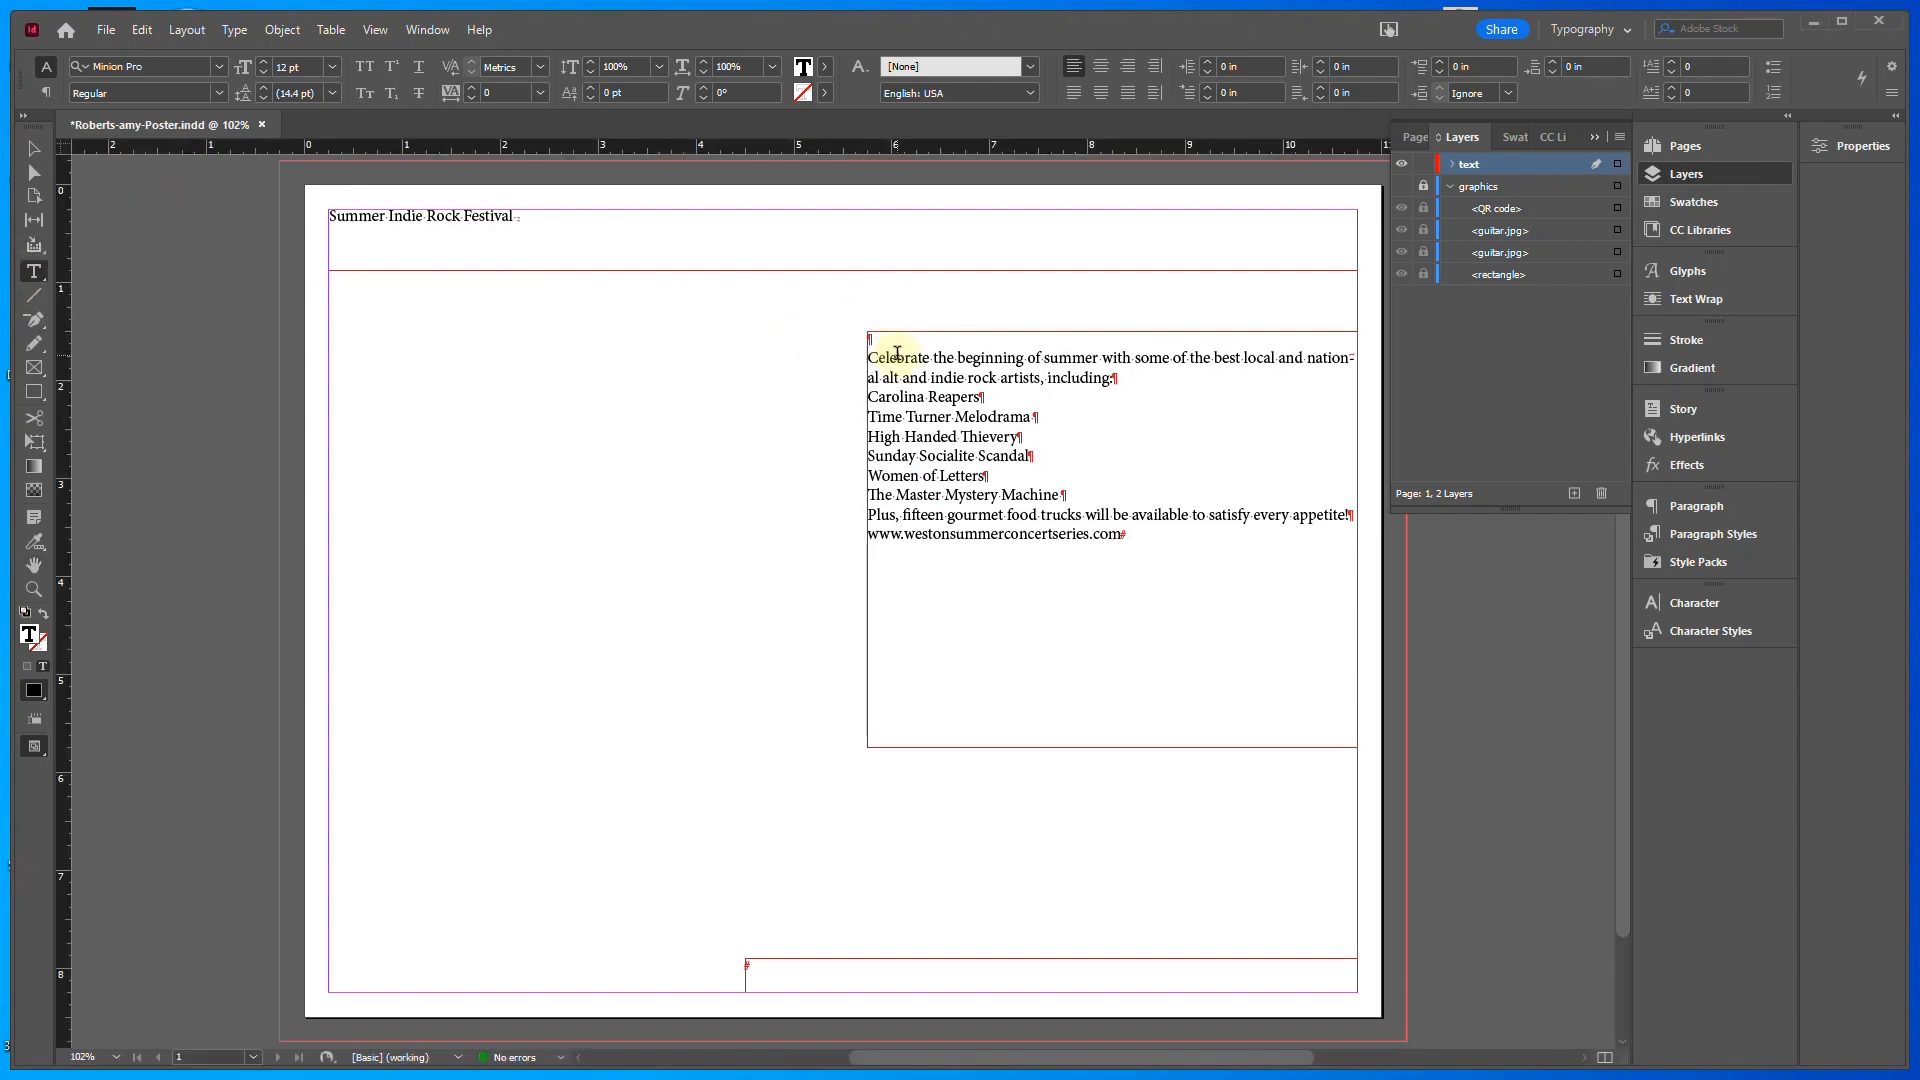
key(Delete)
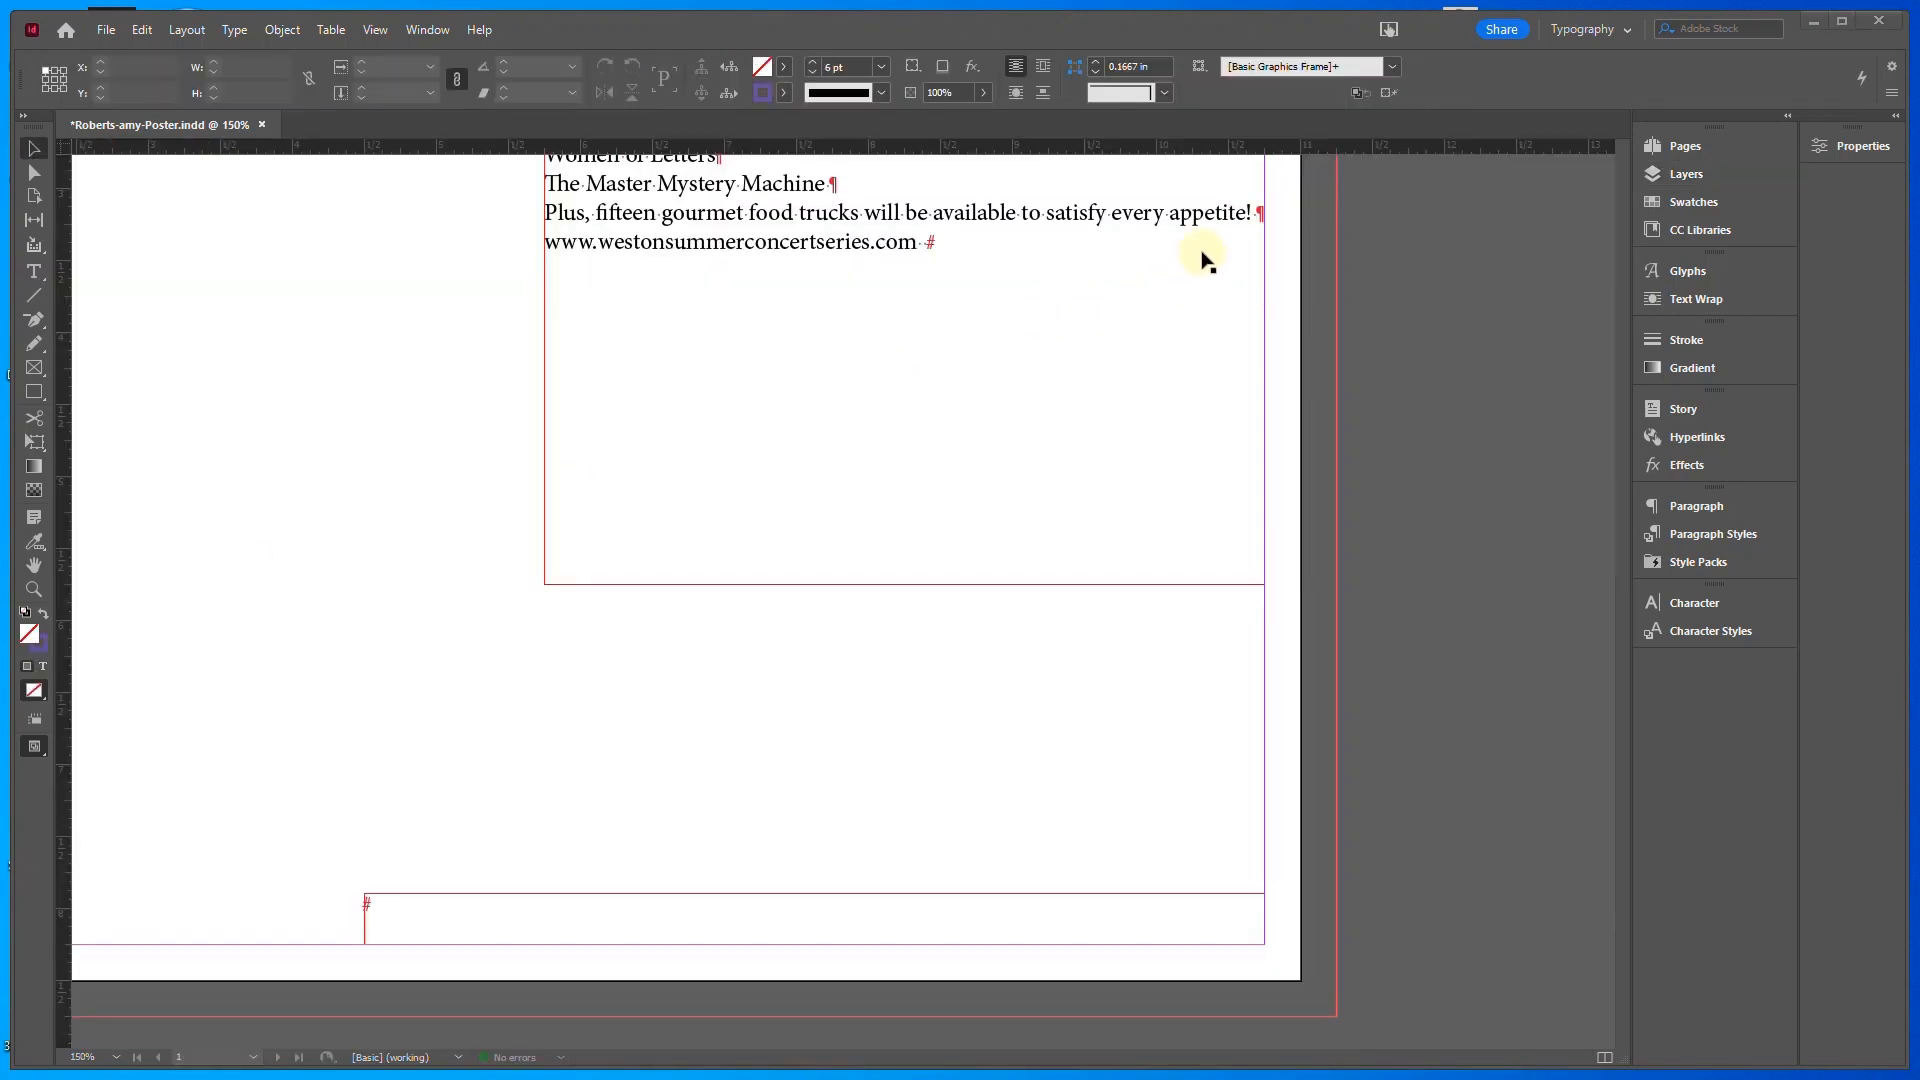
Replace the paragraph return after "satisfy every appetite!" with a frame break
key(t)
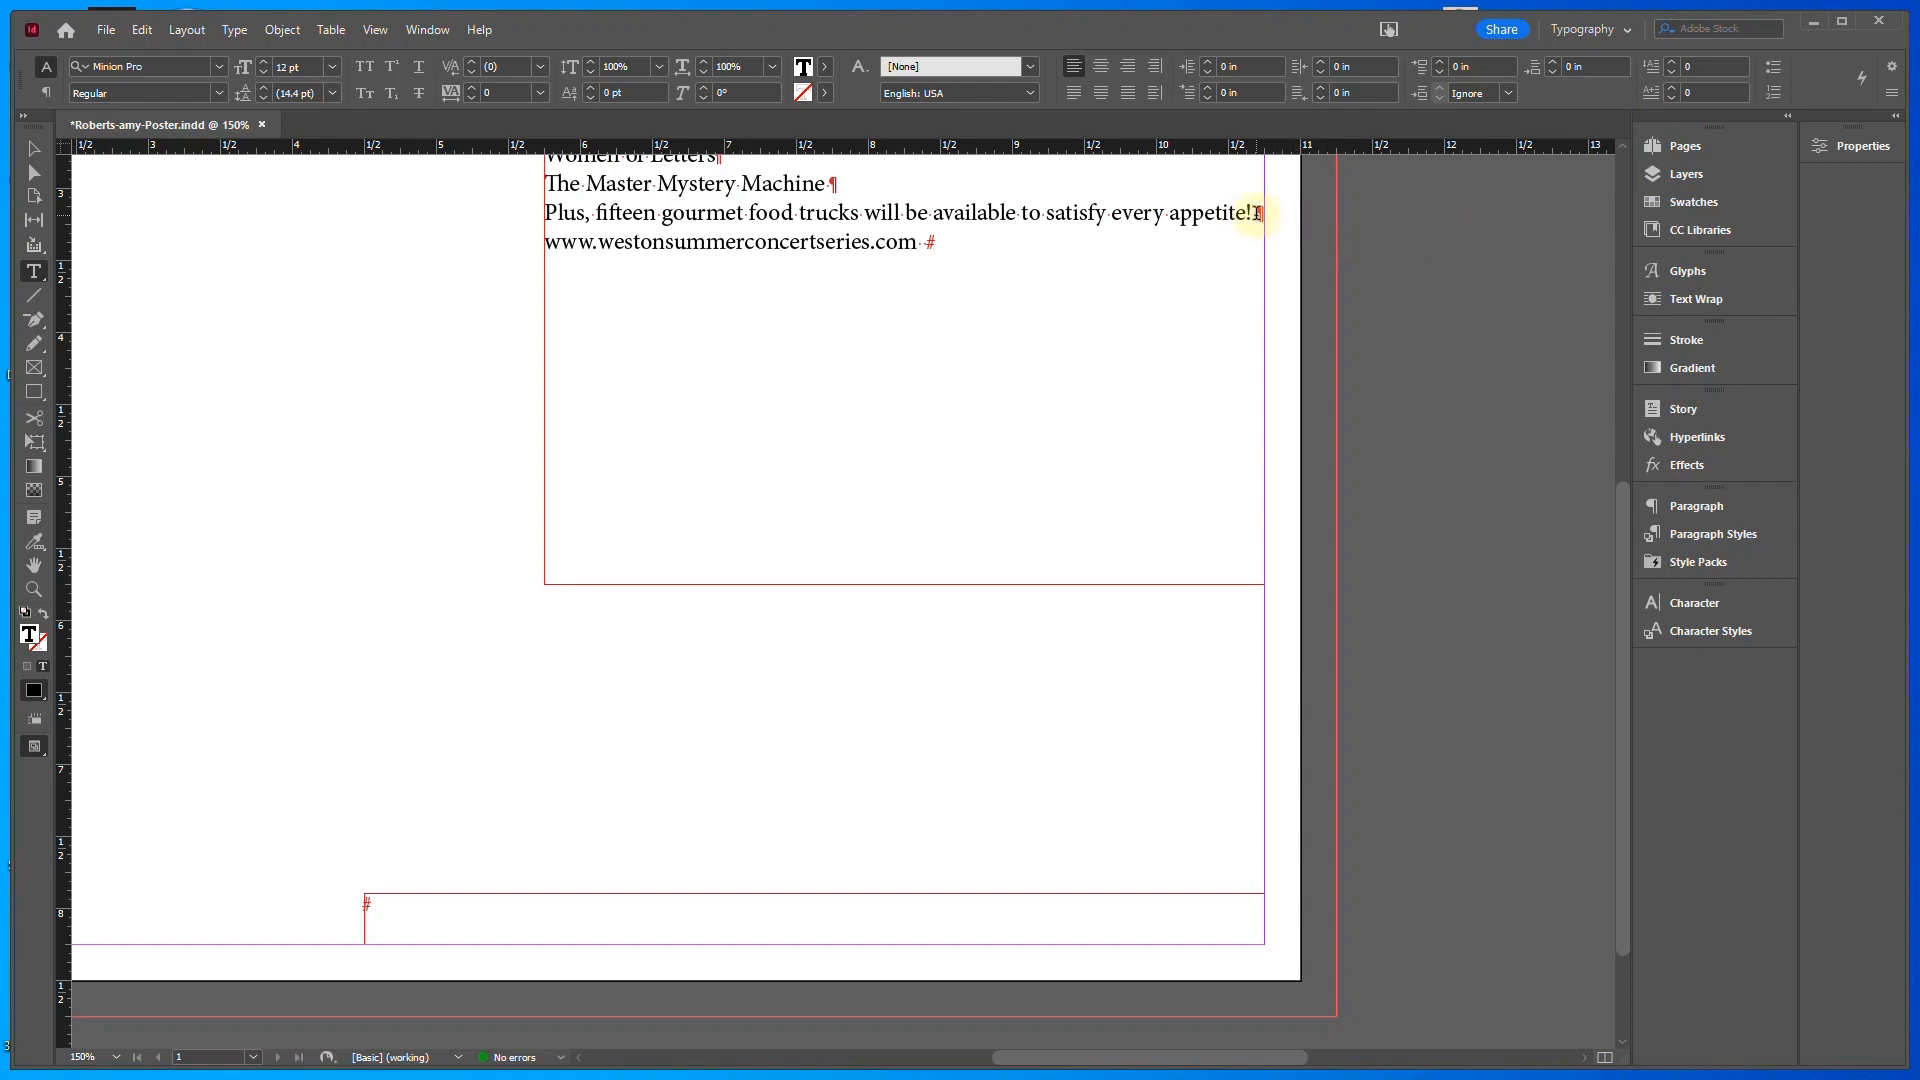
drag(1252, 212, 1268, 213)
click(232, 32)
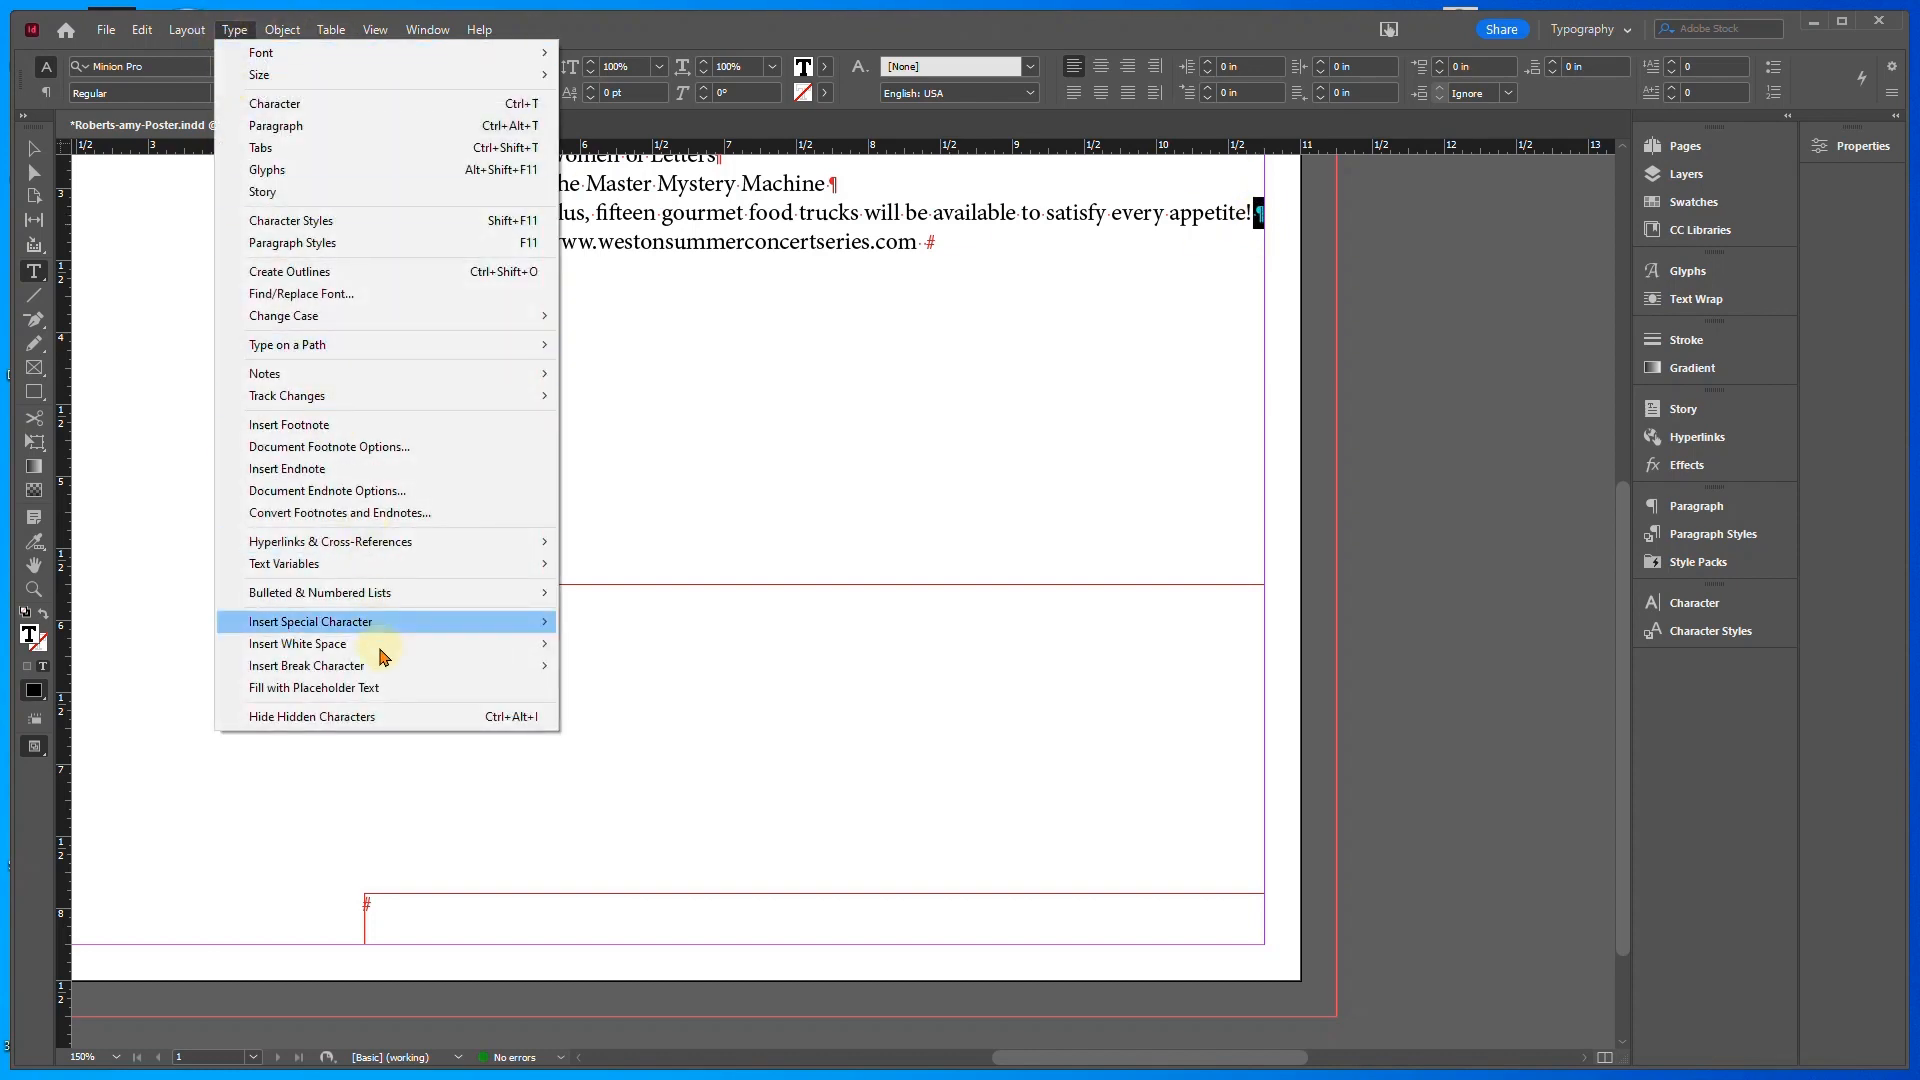
mouse_move(384, 672)
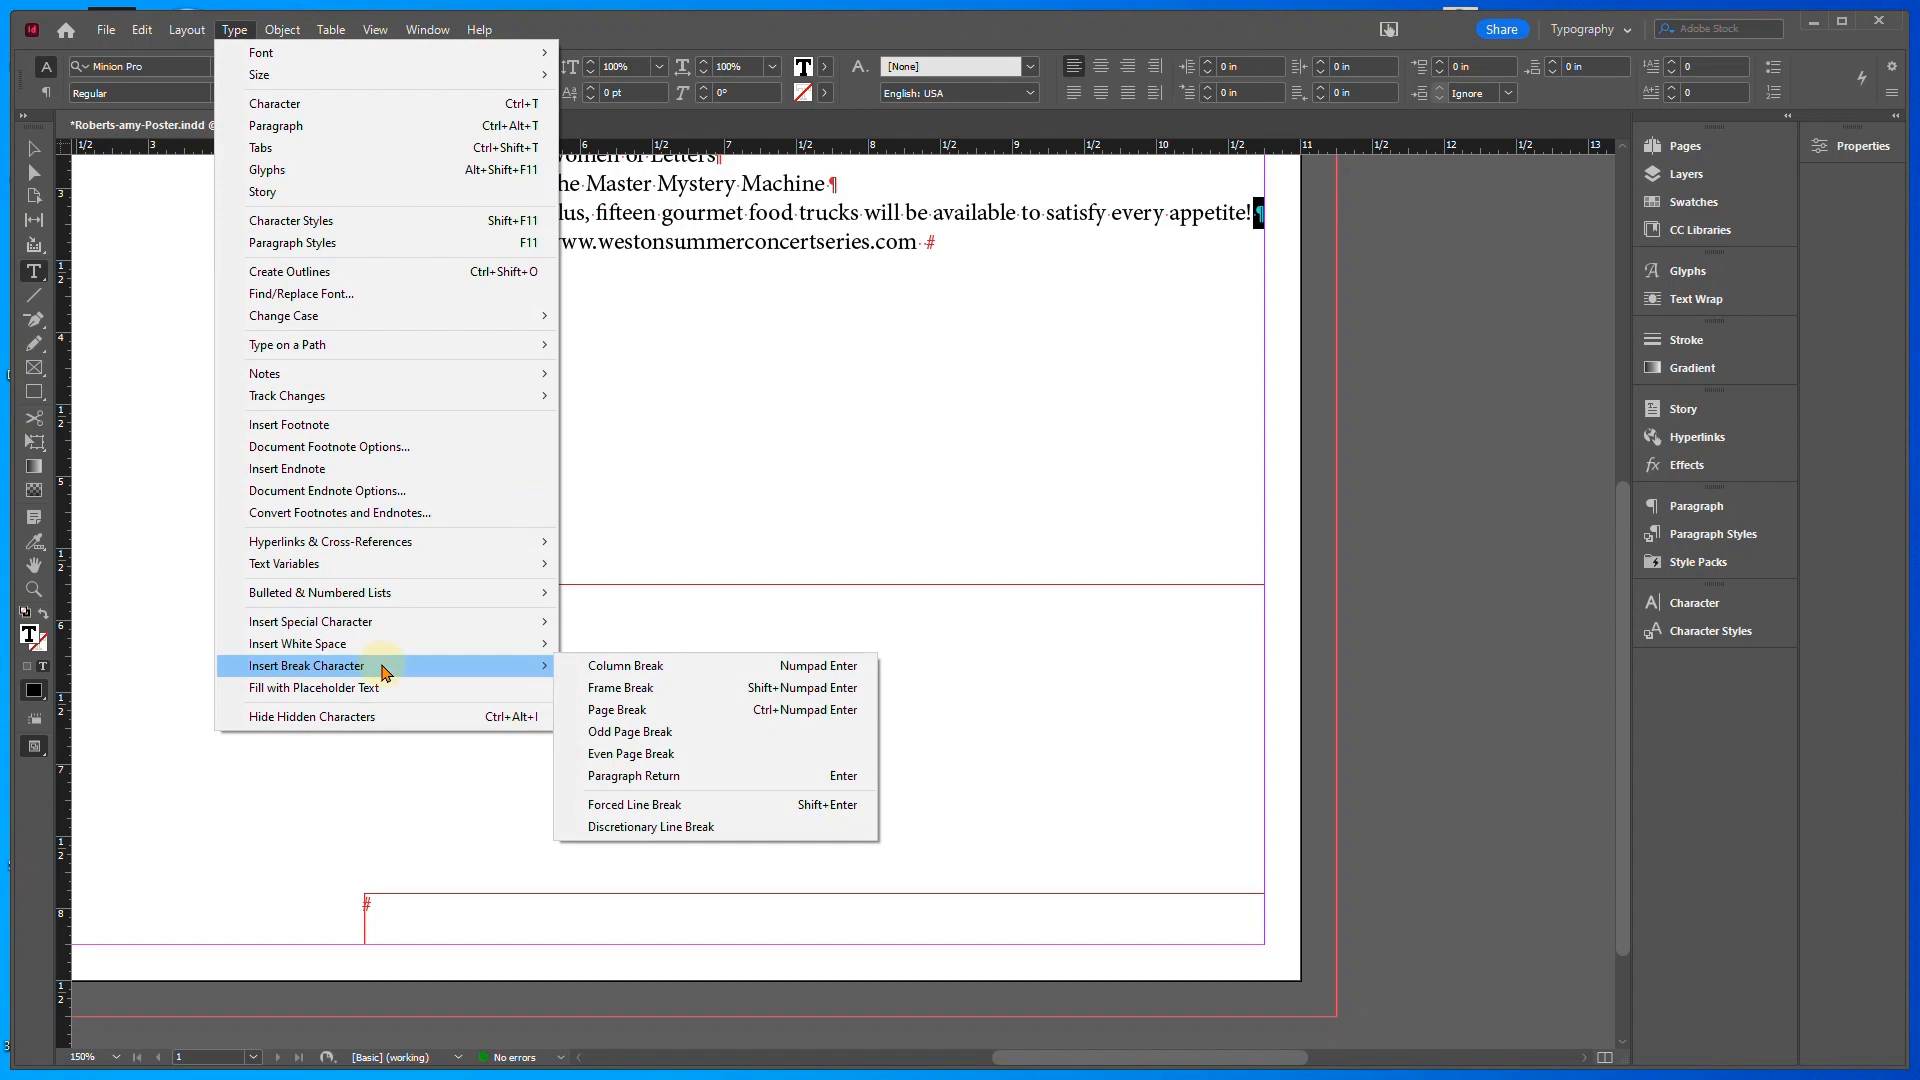
click(615, 689)
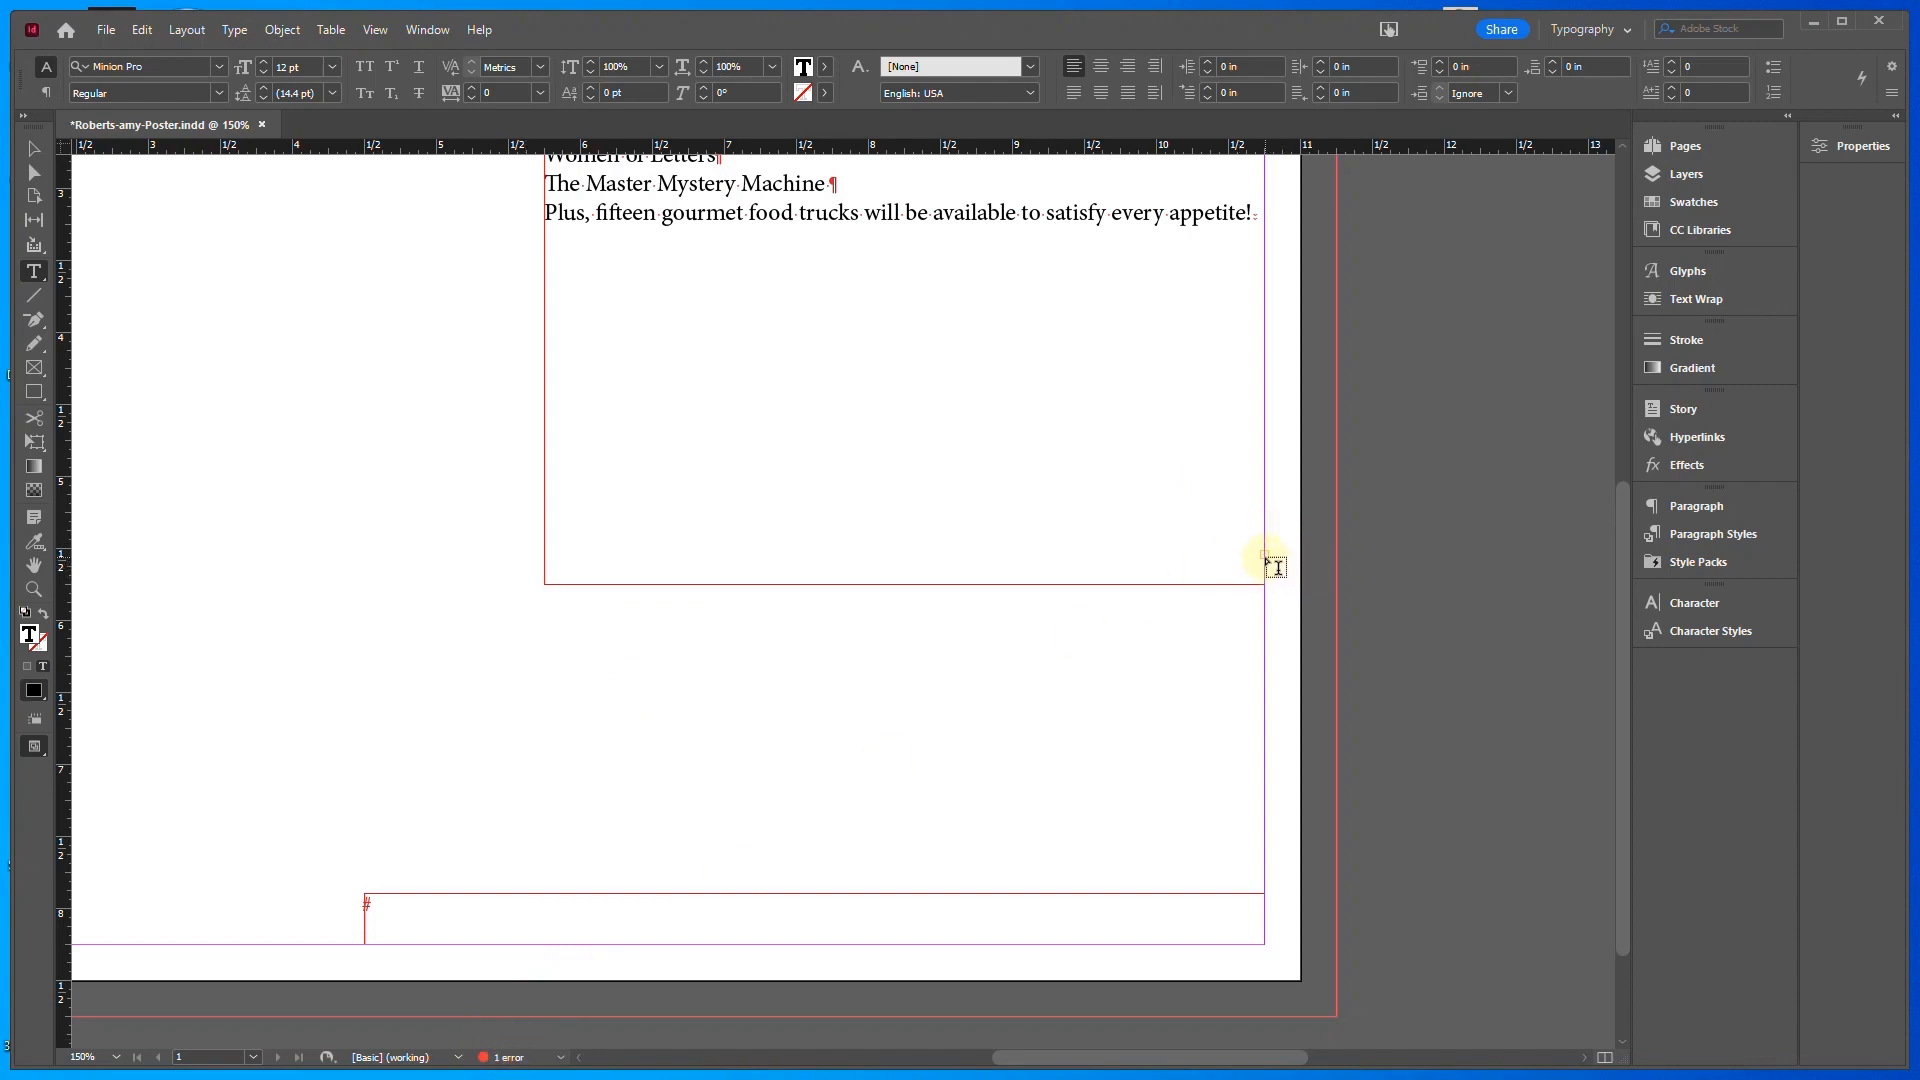
Thread the overset text of the main text frame into the empty frame at the foot of the page
click(29, 150)
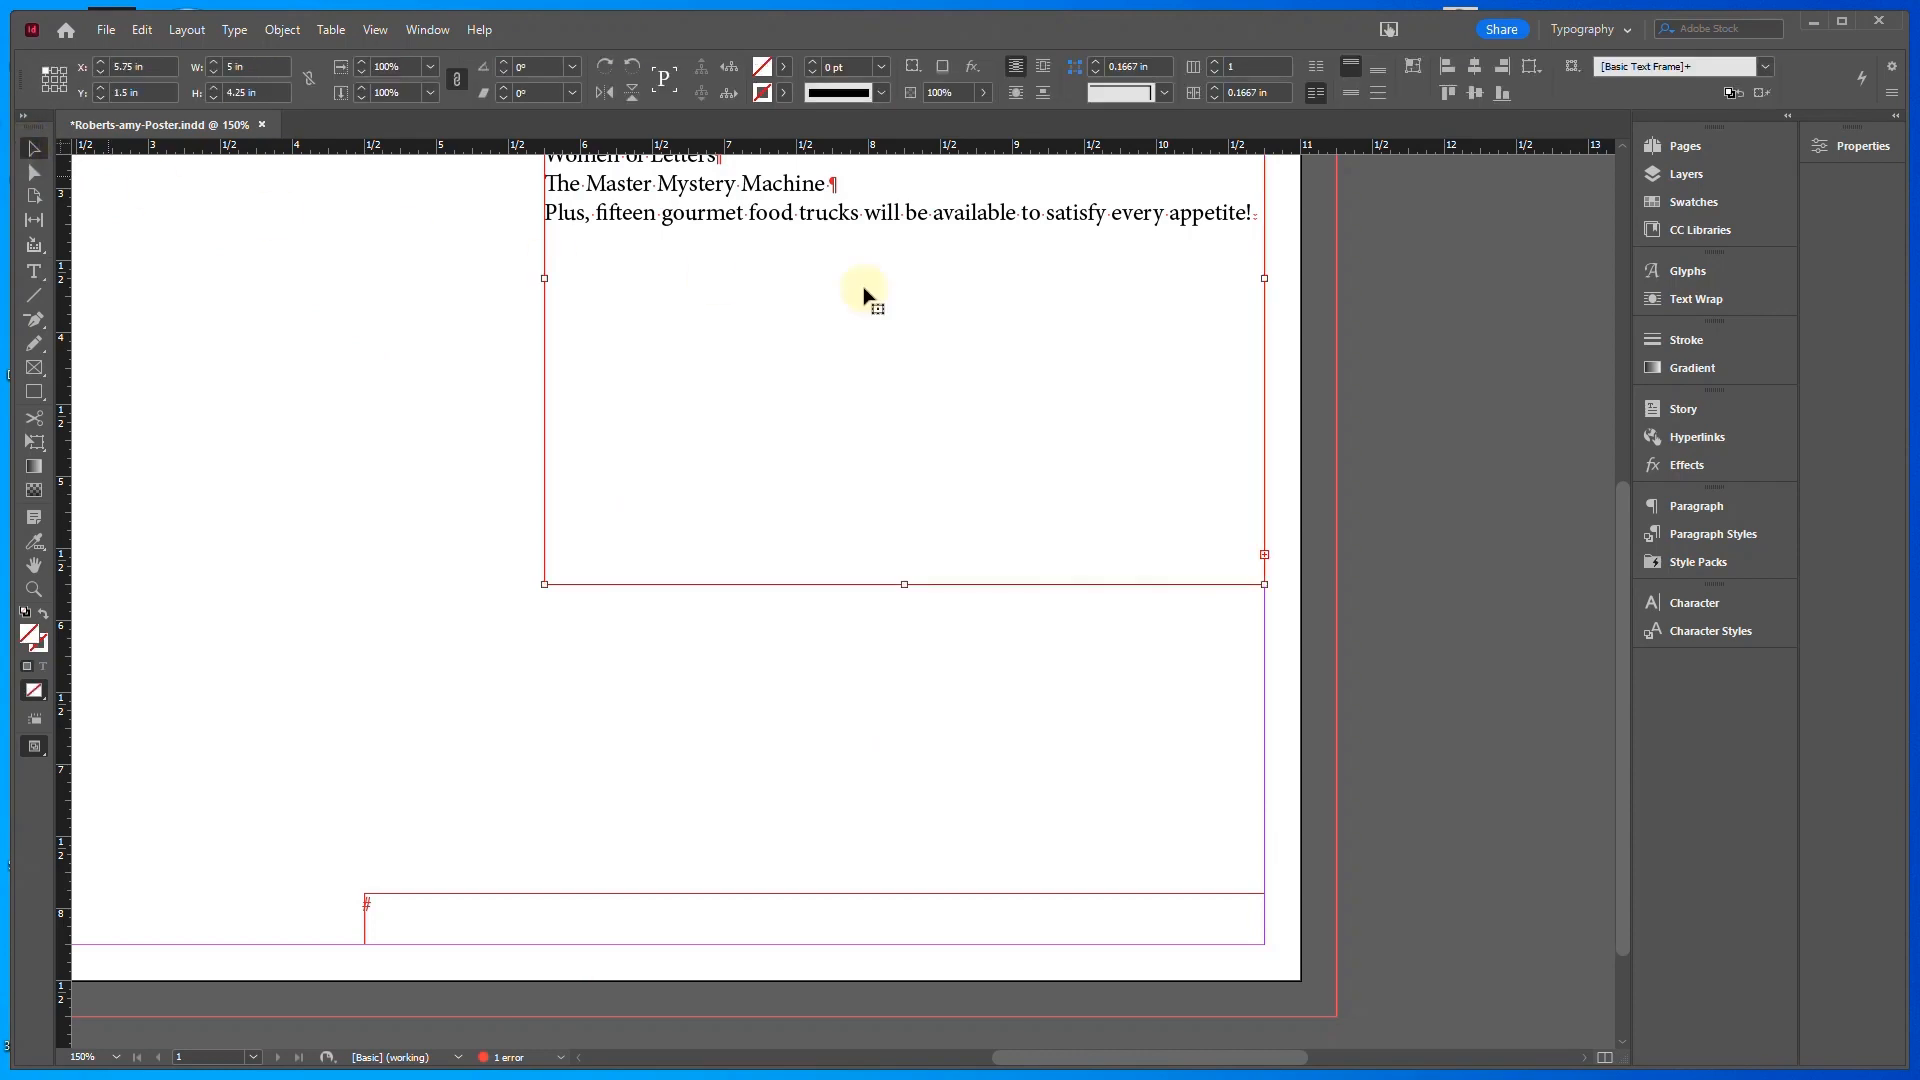
click(1265, 556)
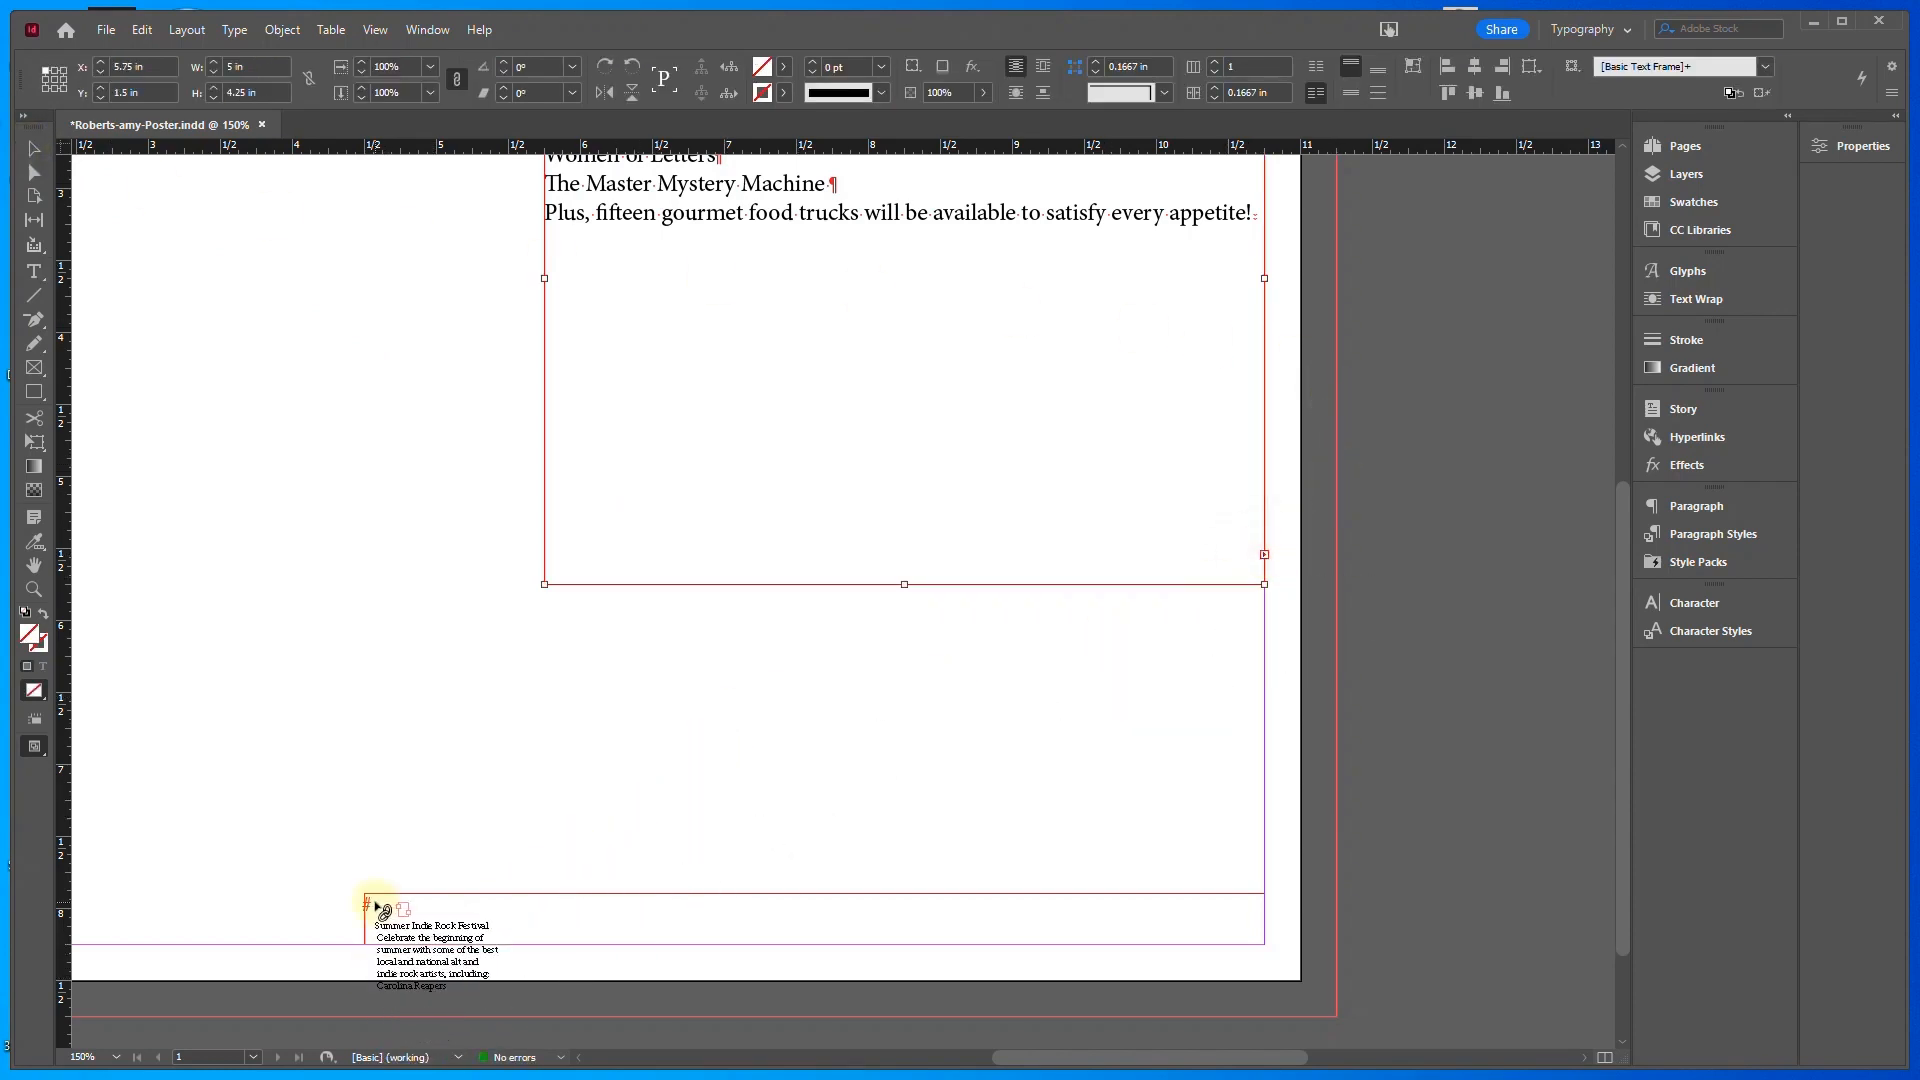
click(380, 907)
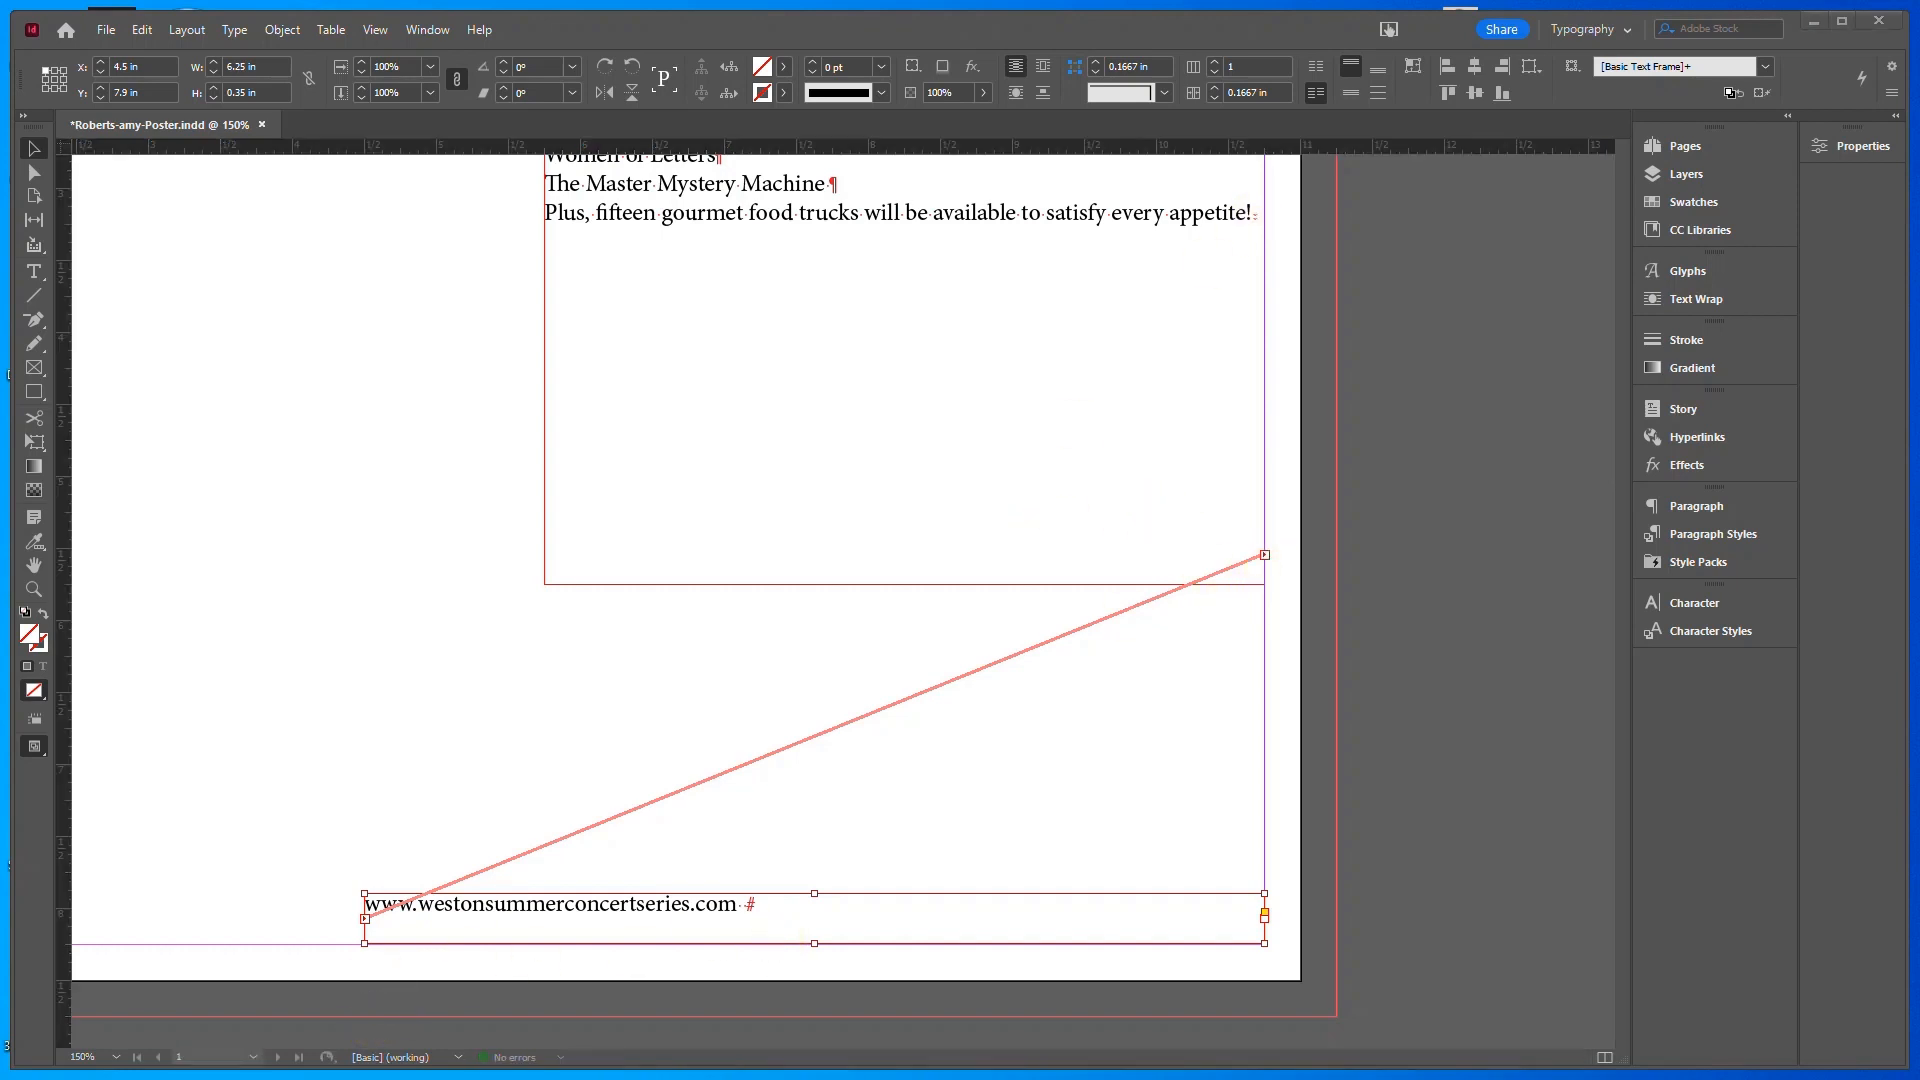
Set the font of the "Summer Indie Rock Festival" heading to ATC Onyx Bold
double_click(33, 566)
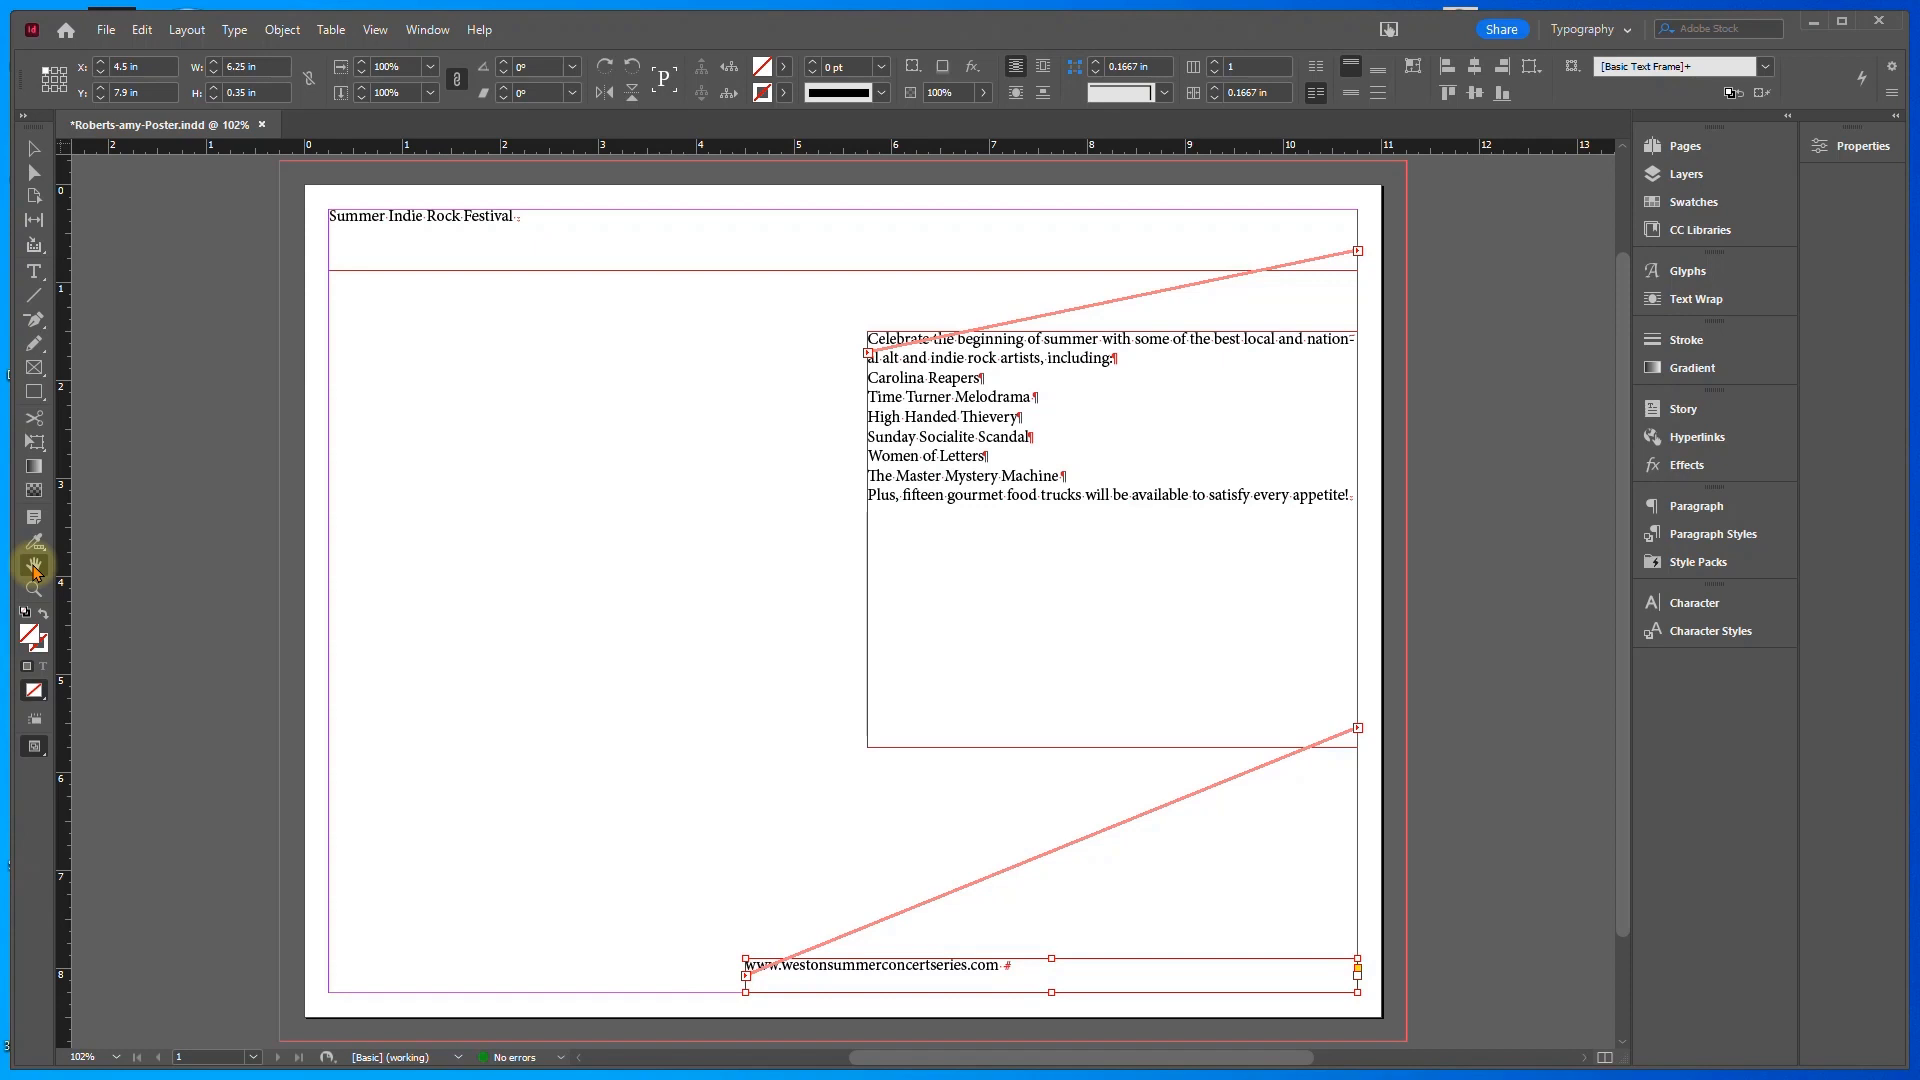
click(35, 273)
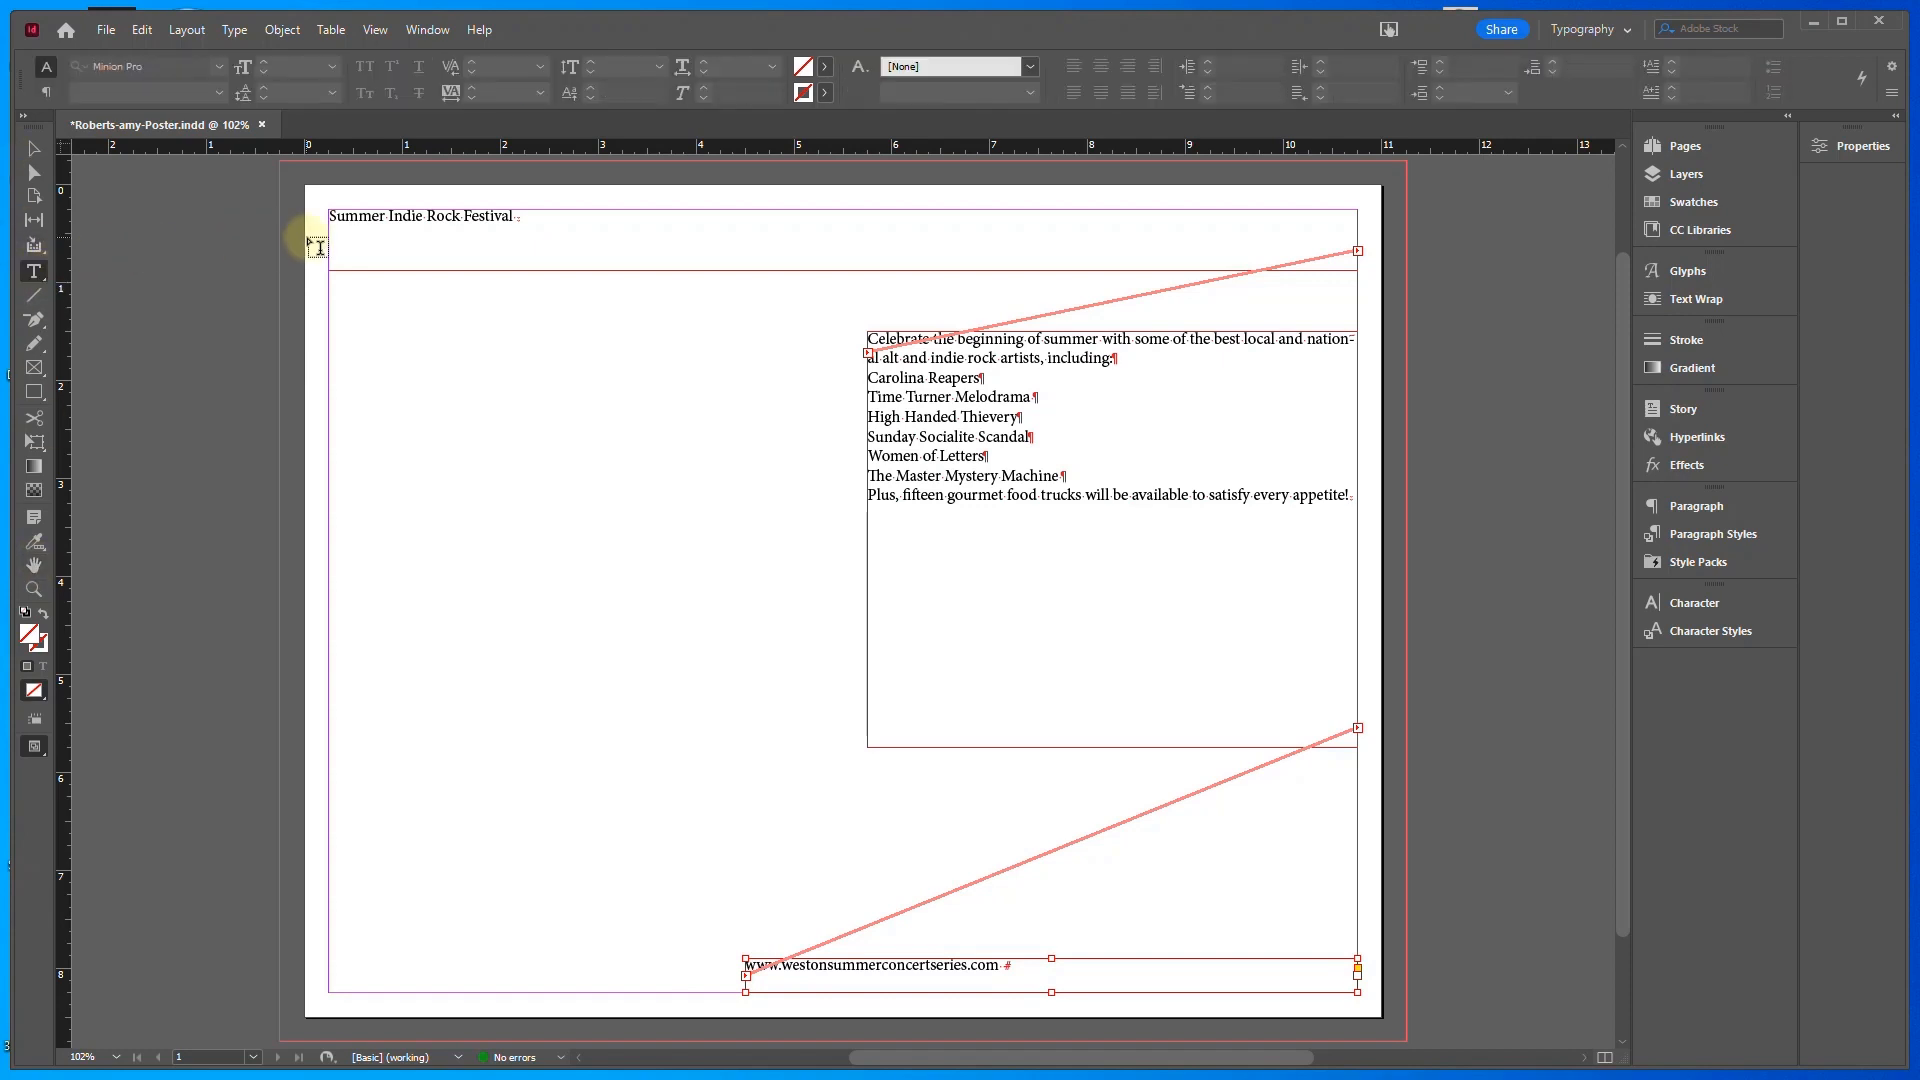
click(349, 217)
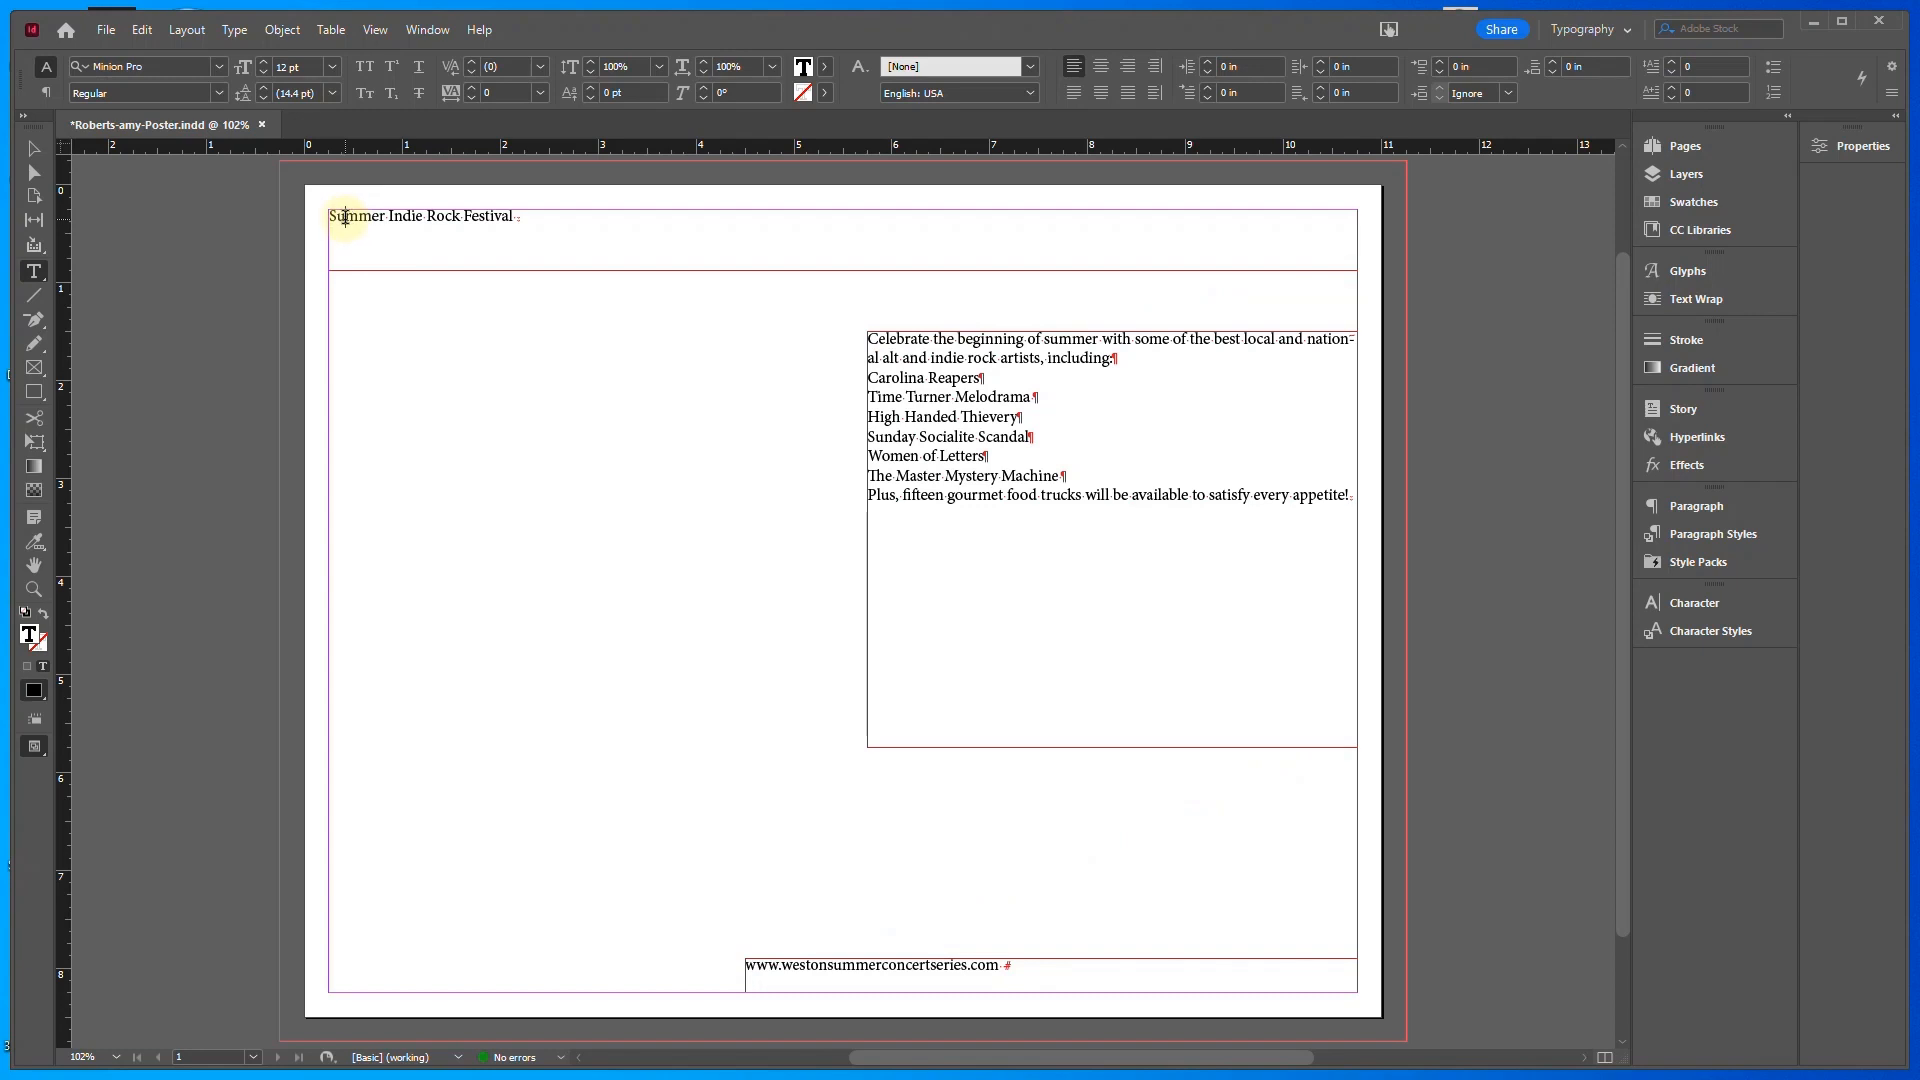
triple_click(340, 218)
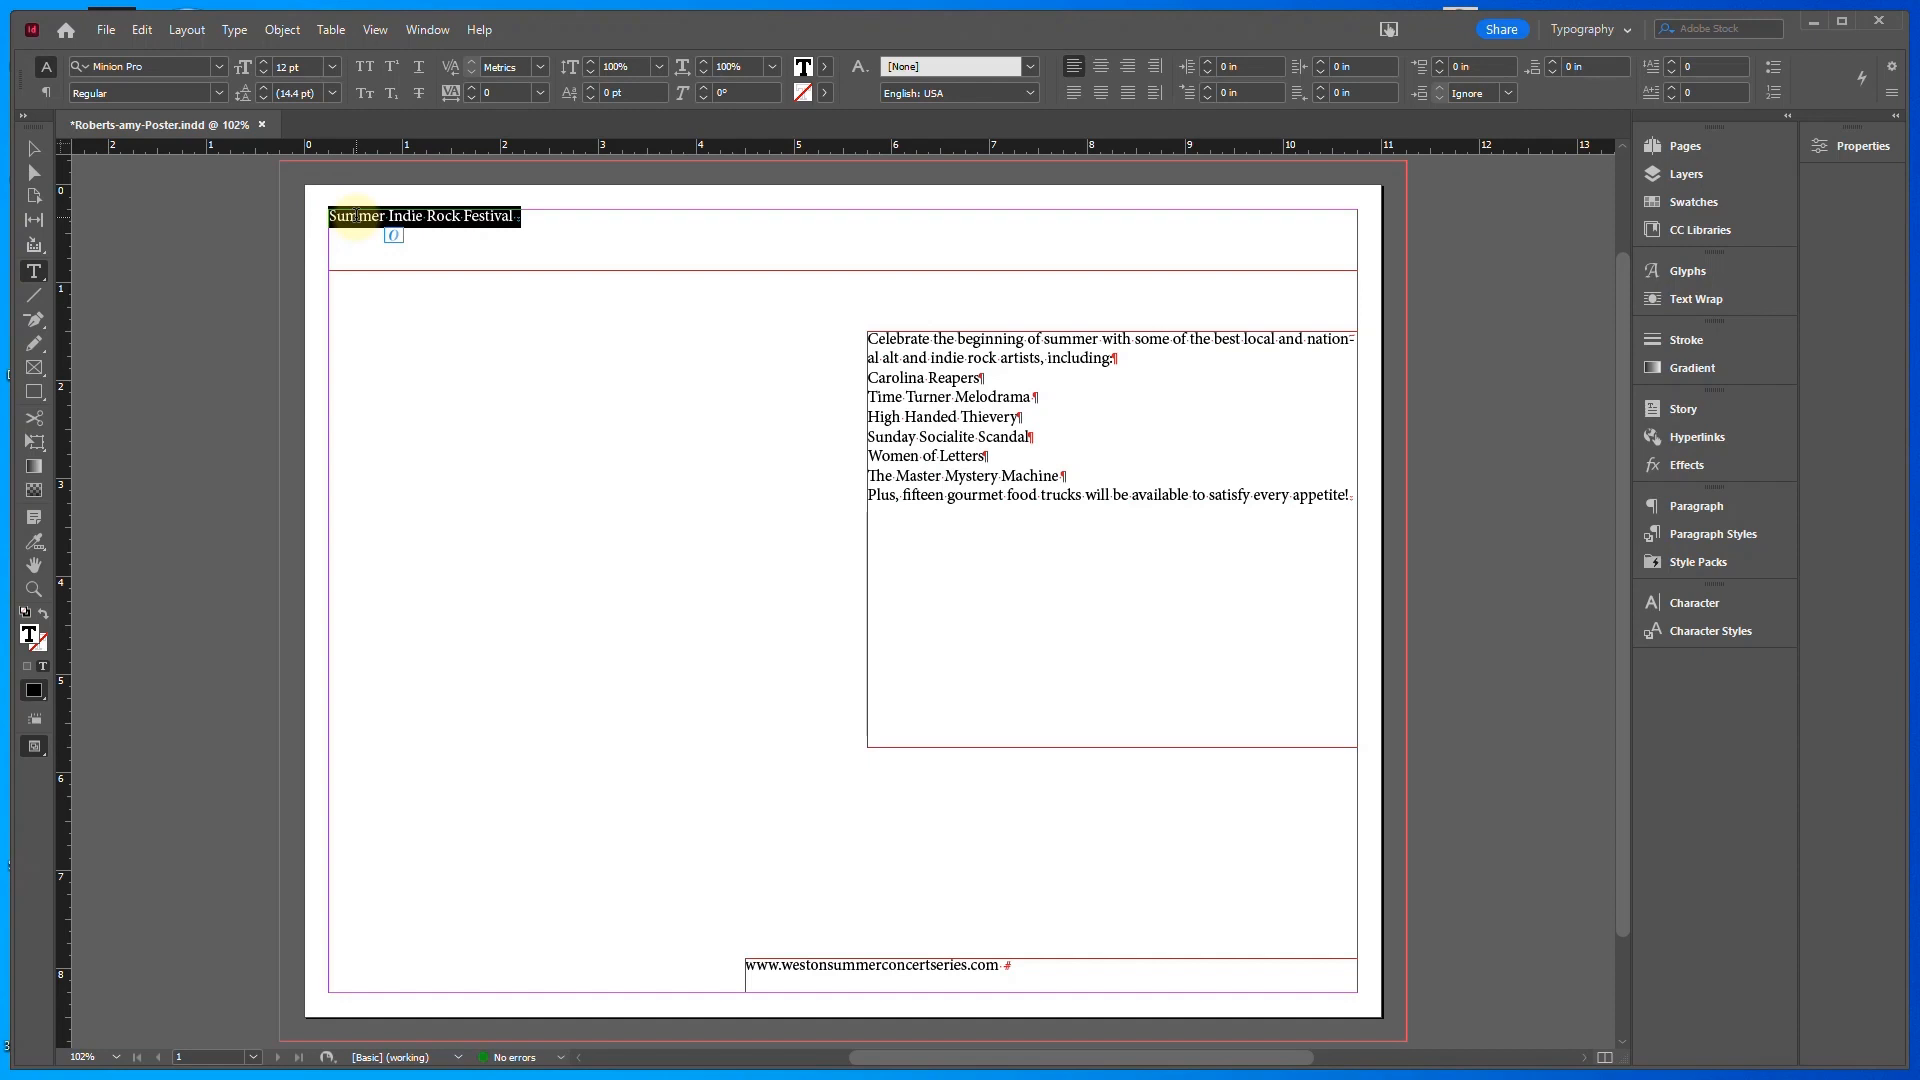
click(1711, 610)
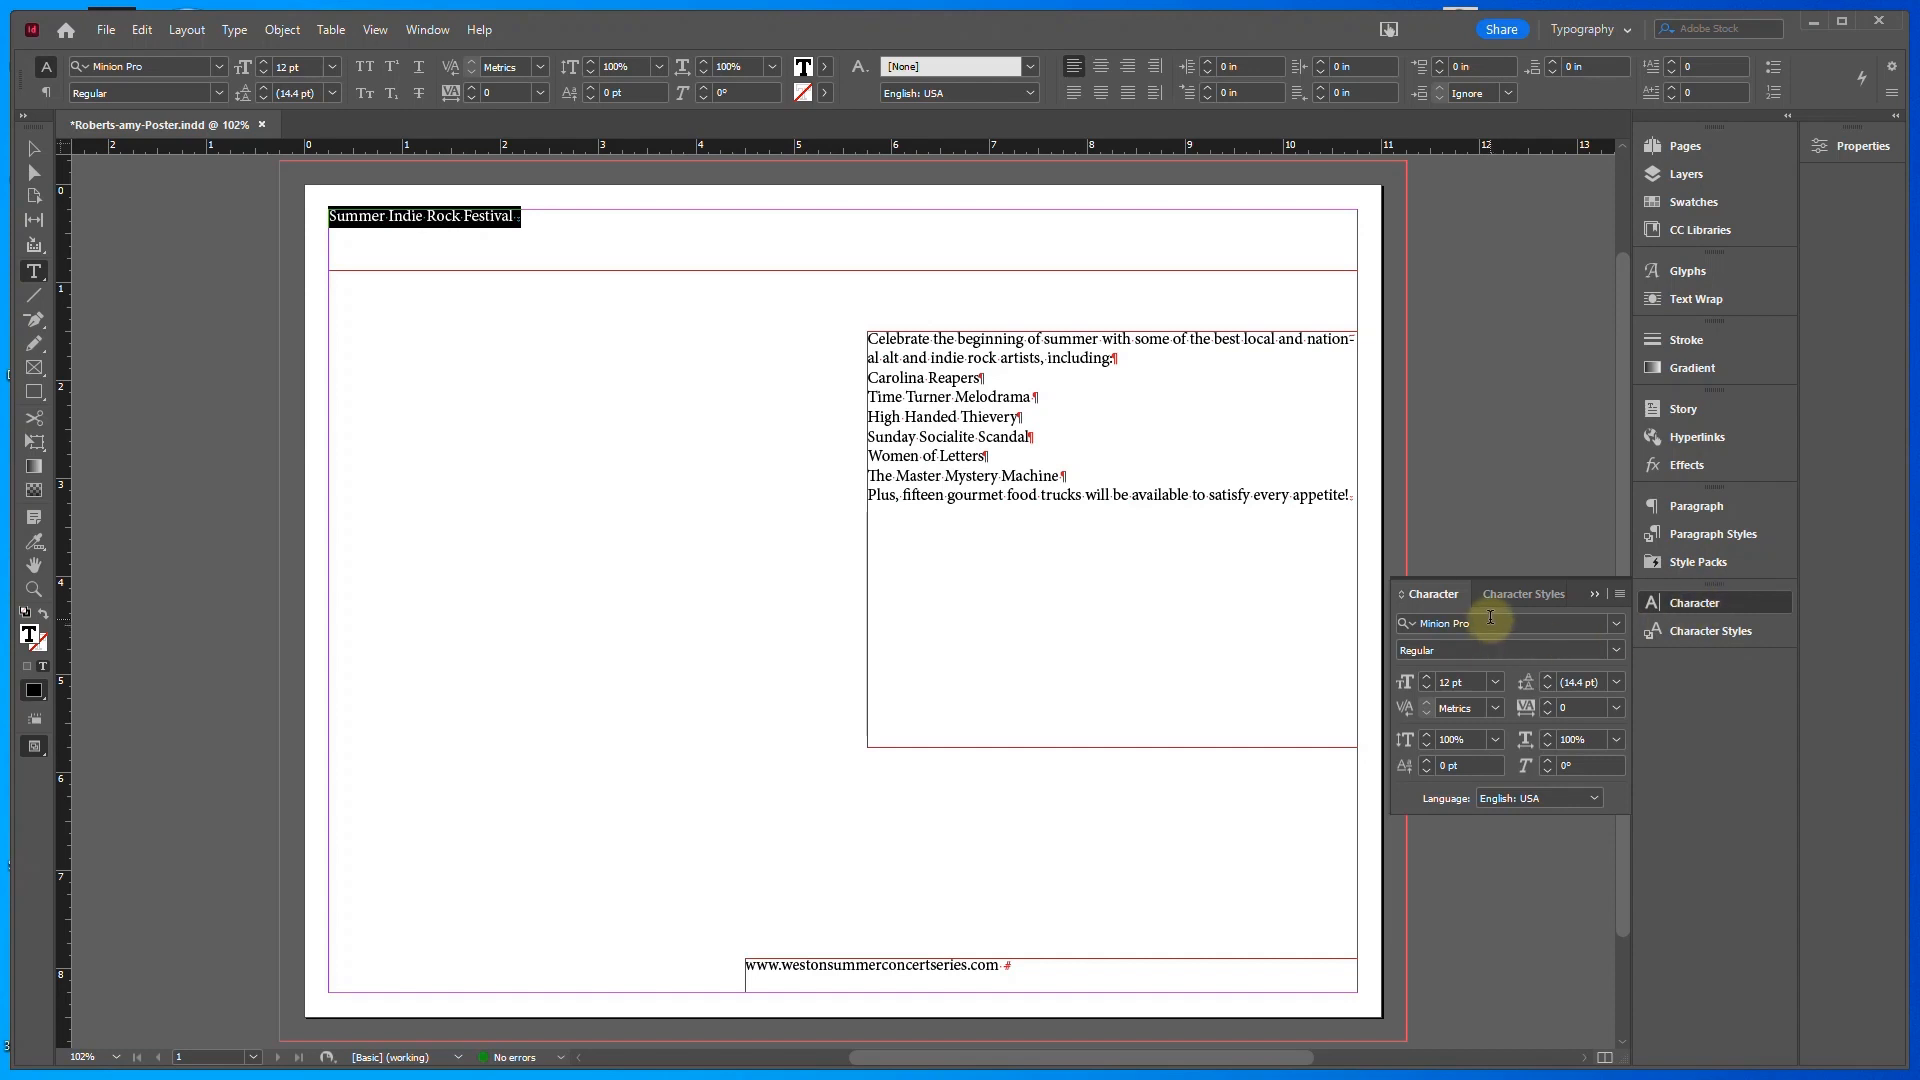
click(1489, 622)
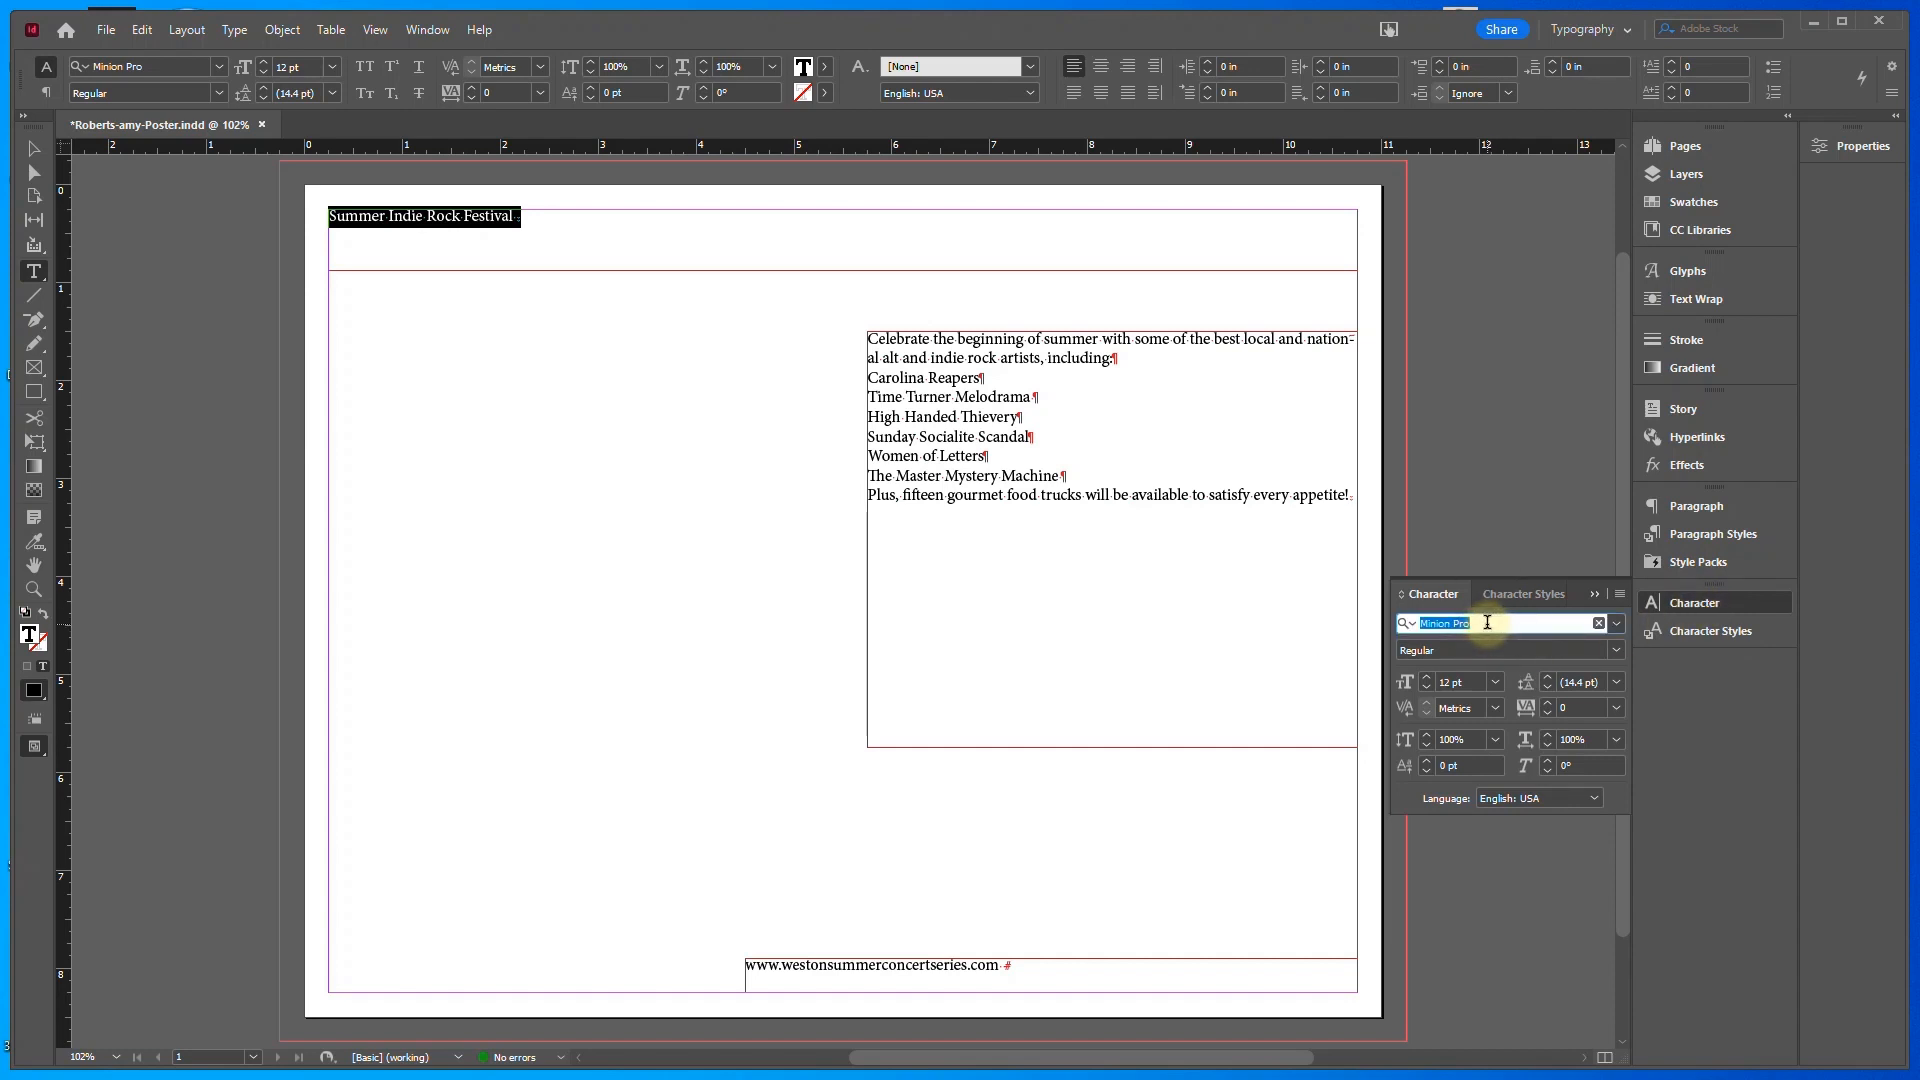
text(atc)
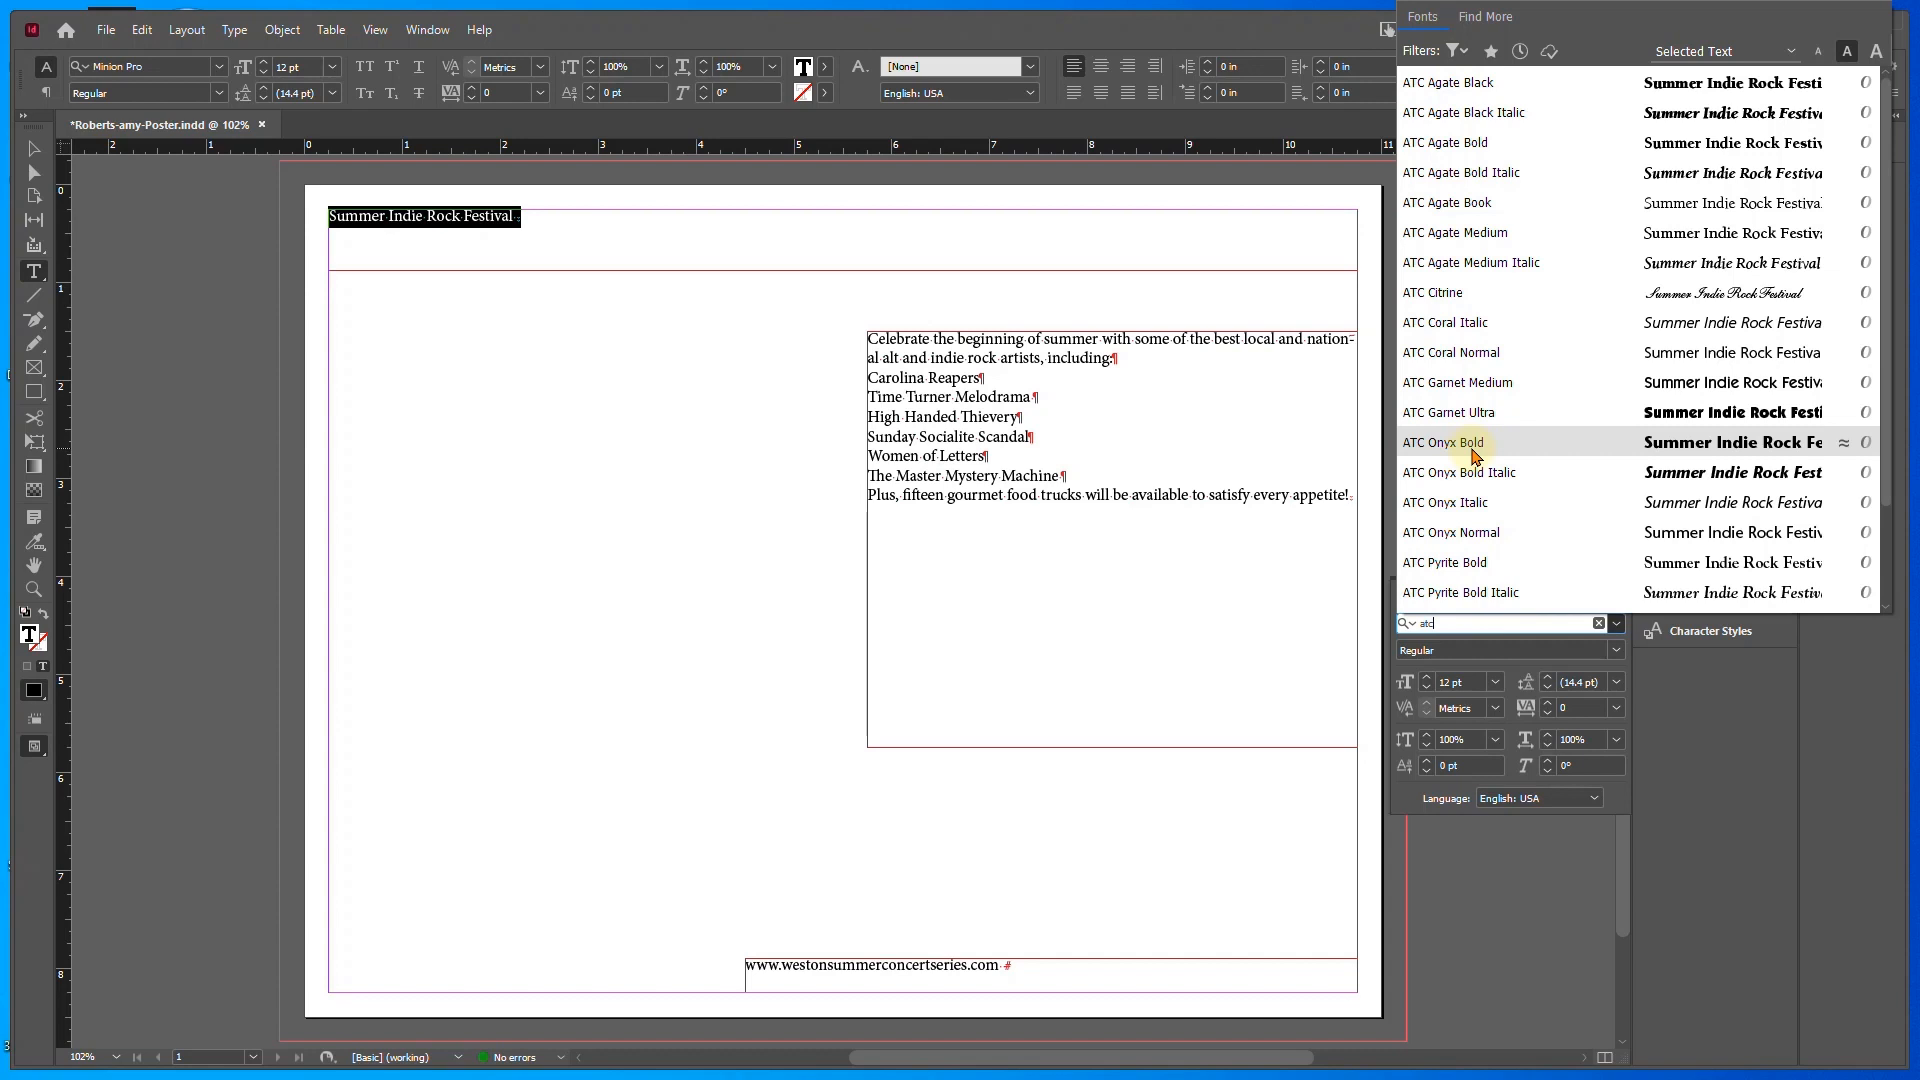
click(1474, 452)
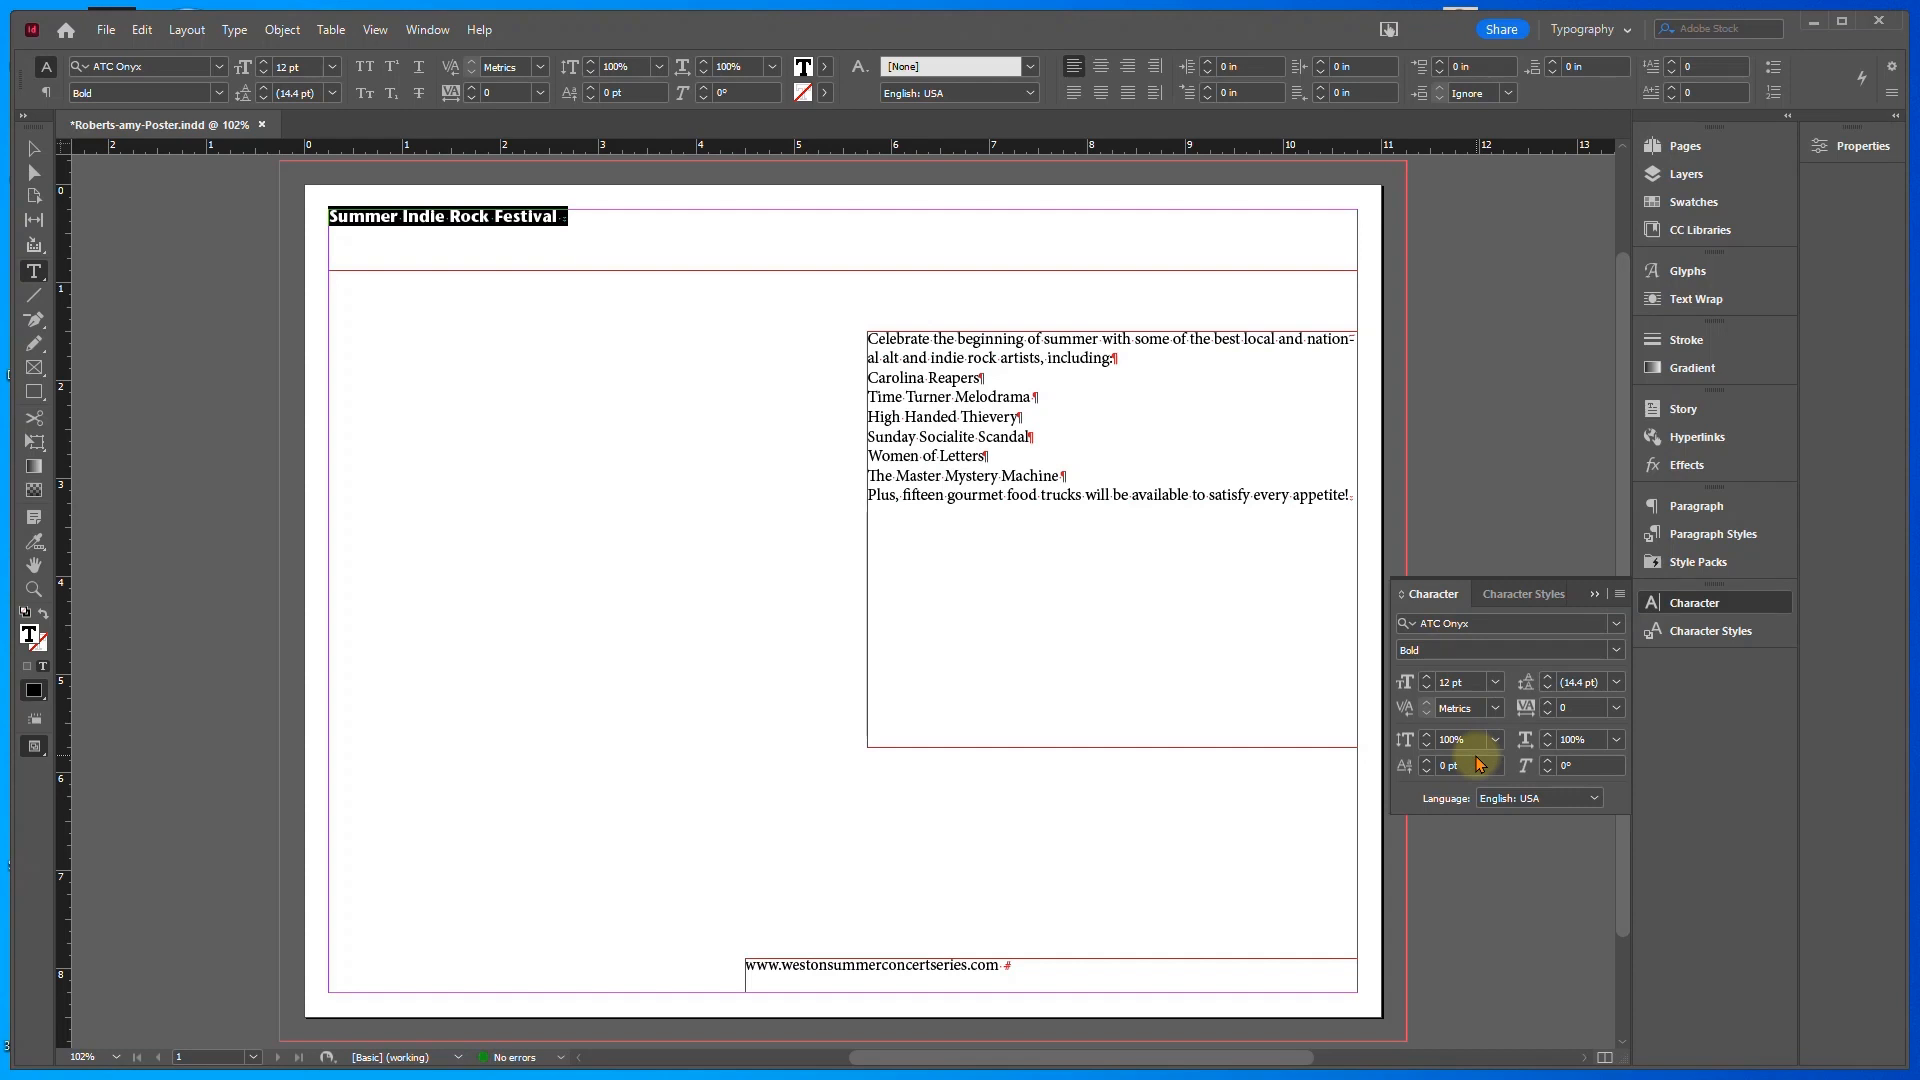
Set the heading's font size to 60 pt and its horizontal scale to 80%
click(1495, 683)
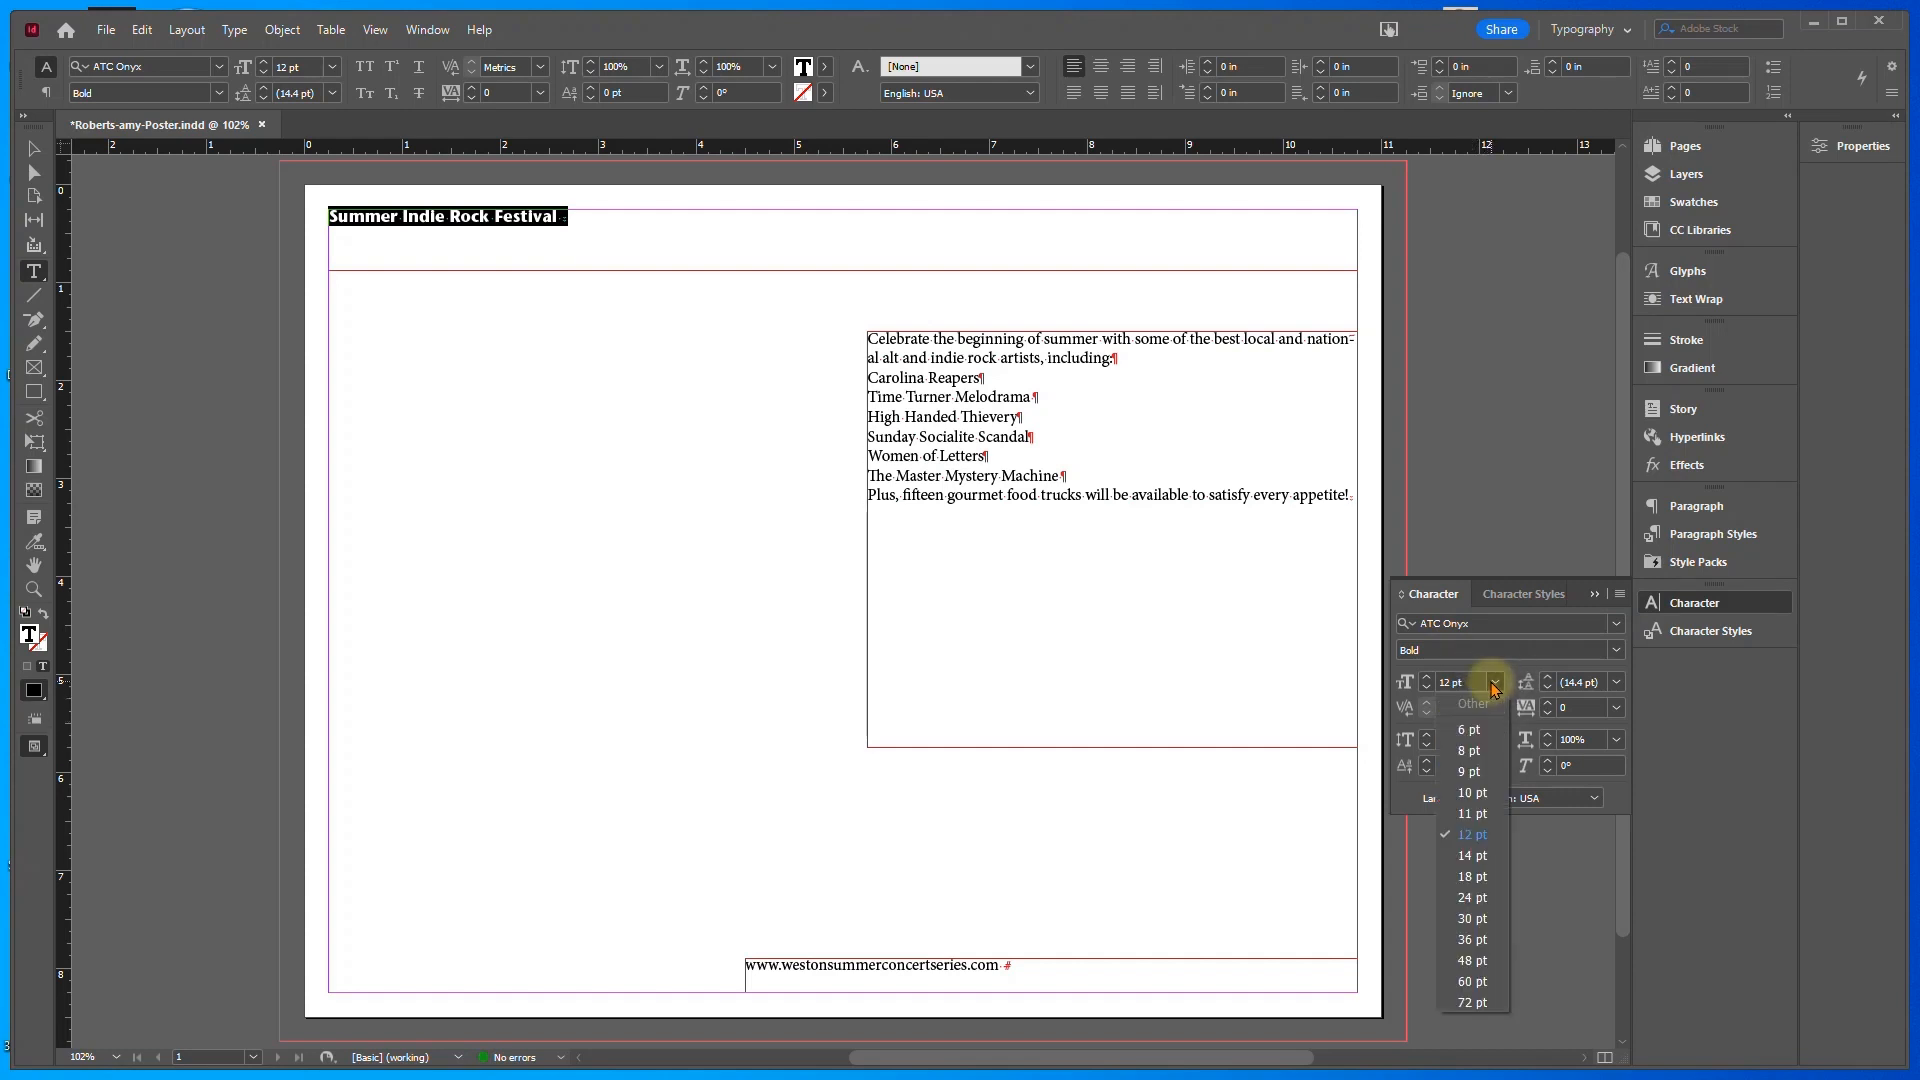
click(1472, 981)
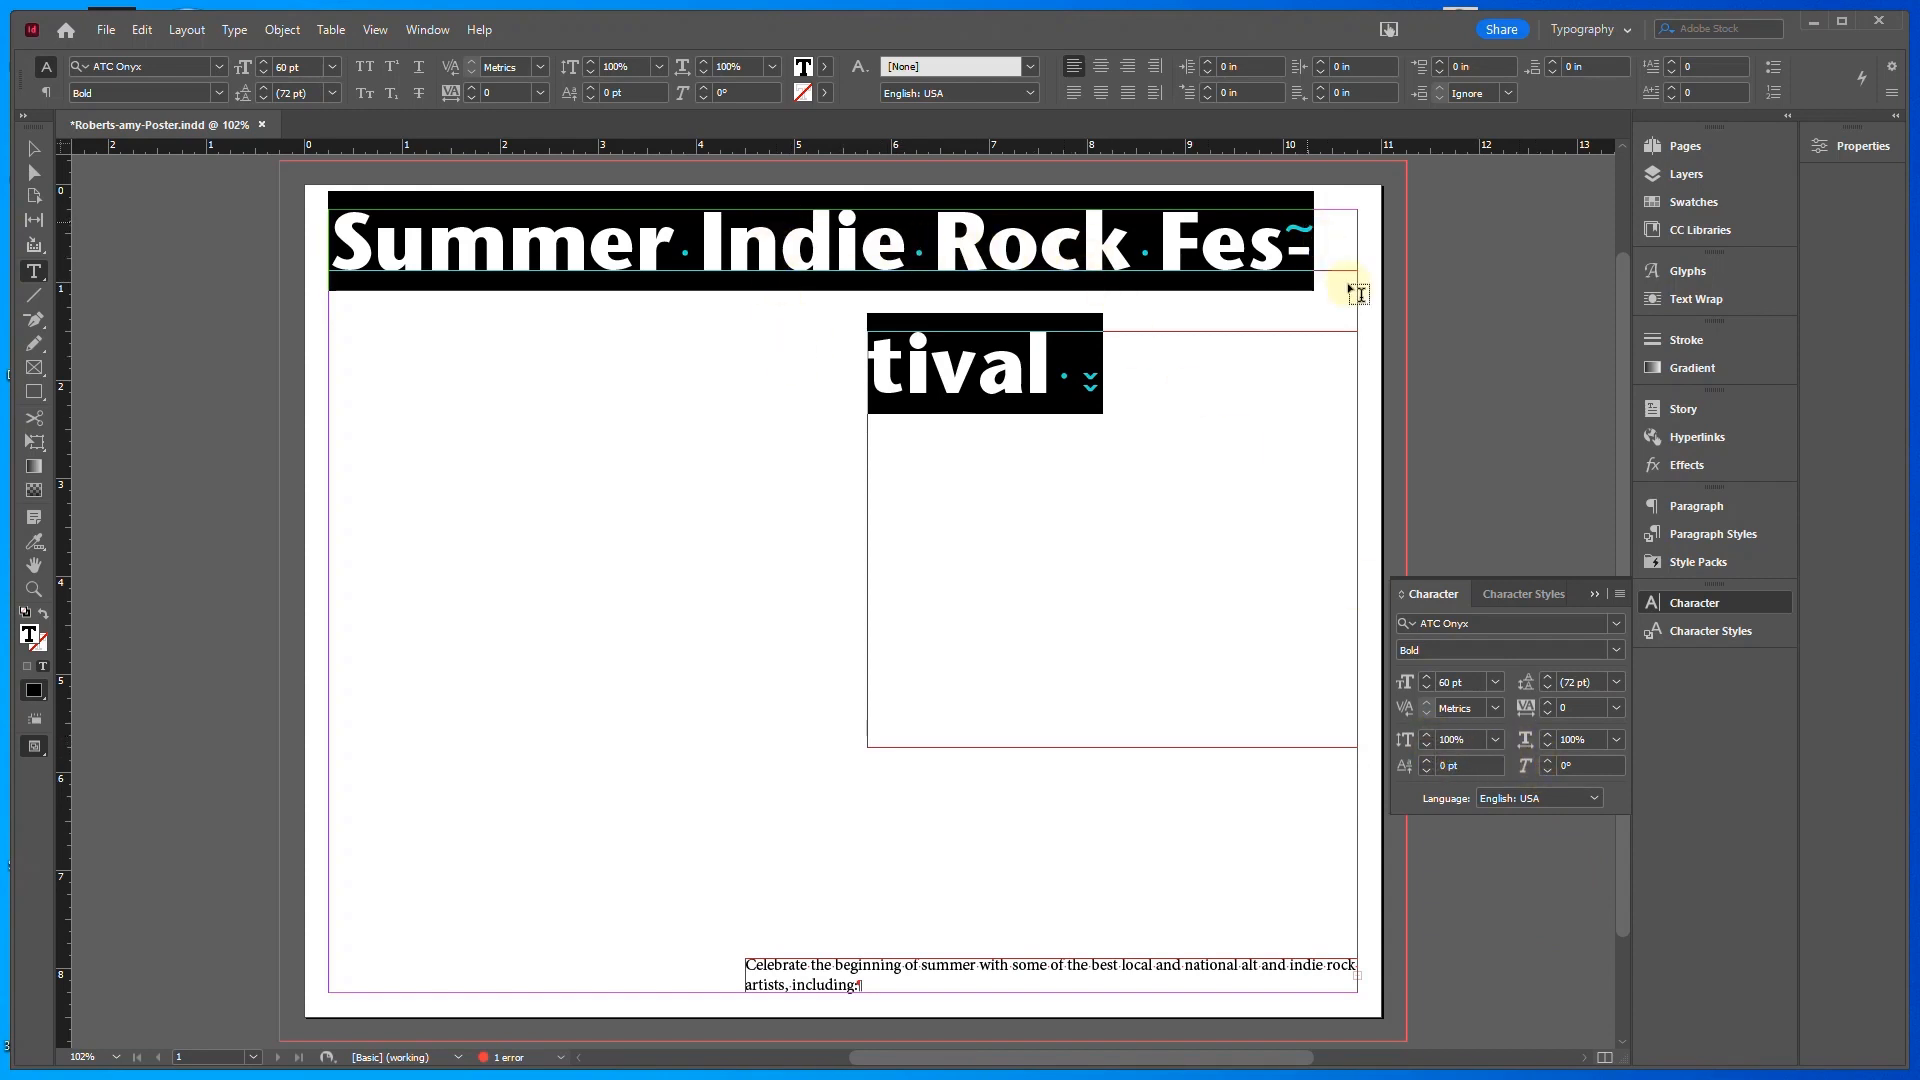
click(1575, 739)
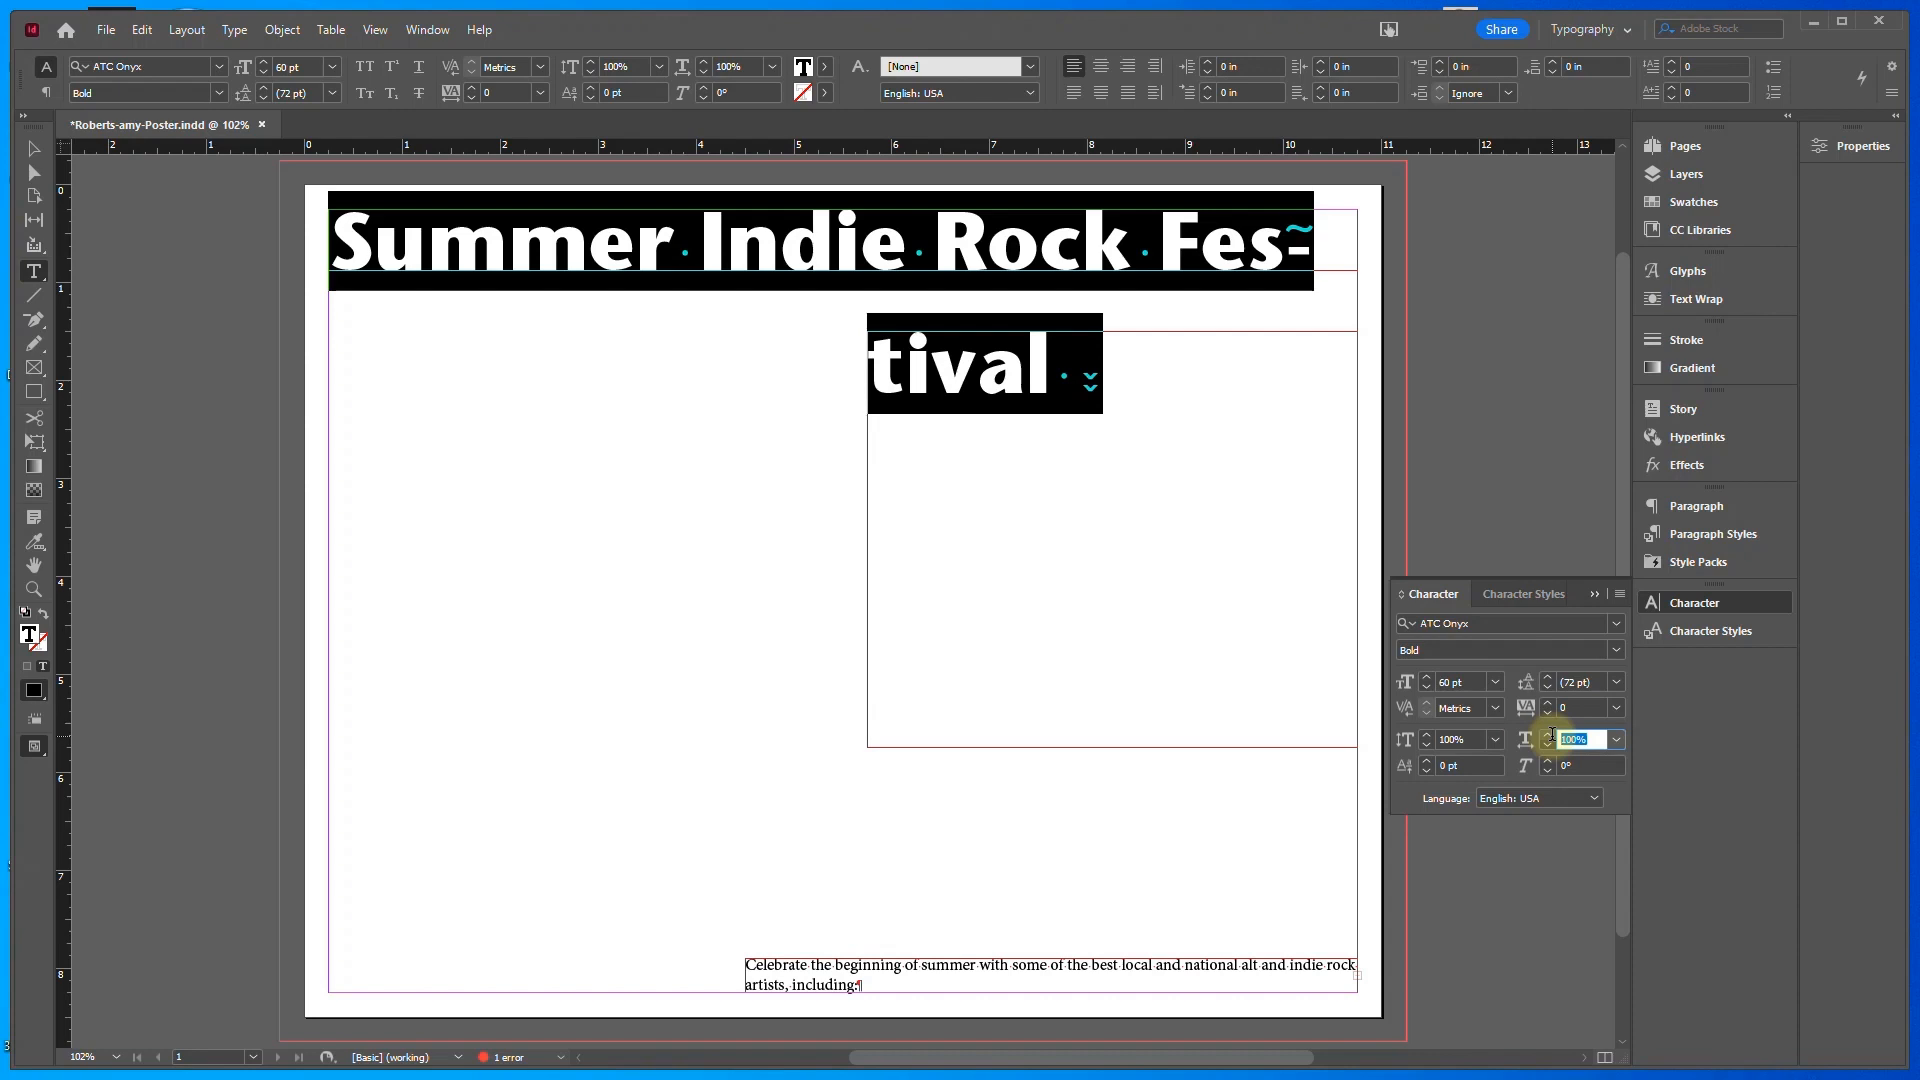
text(80)
key(Return)
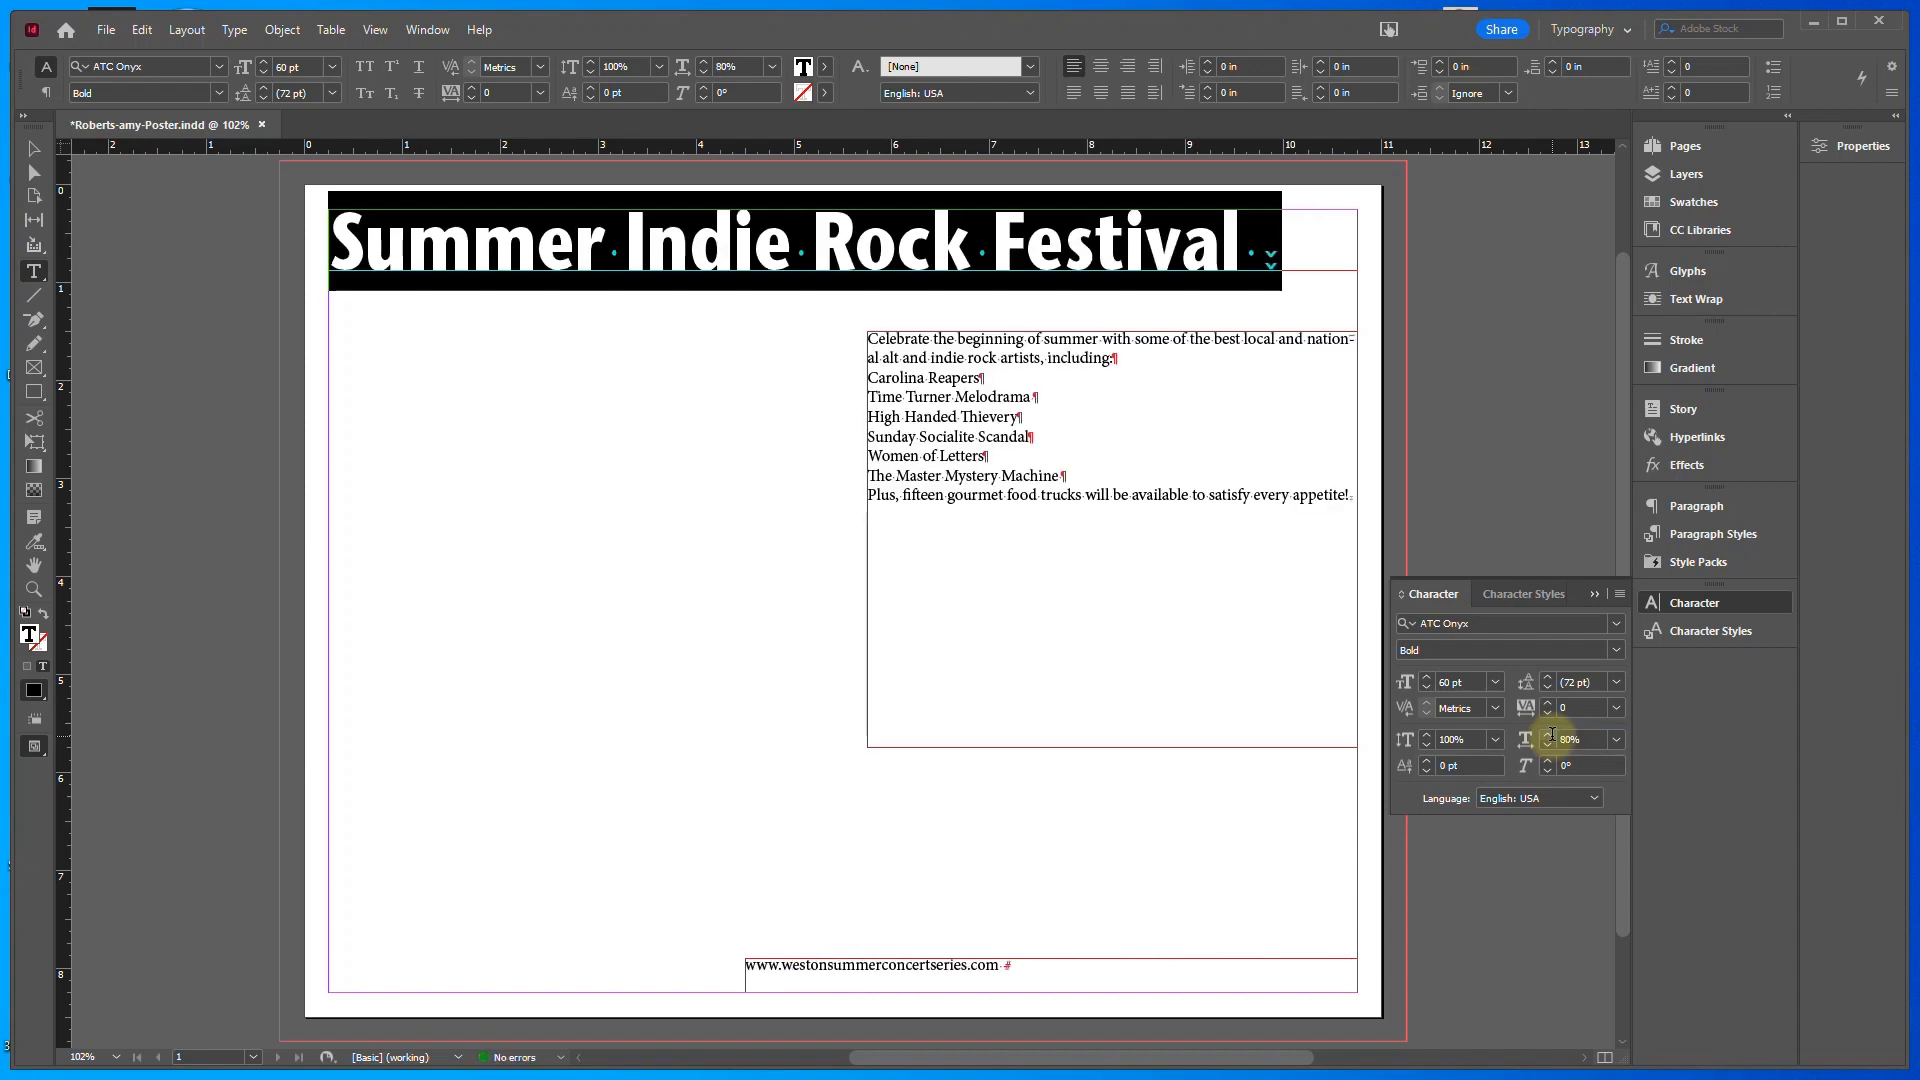
Apply All Caps to the "Summer Indie Rock Festival" heading
key(ctrl+s)
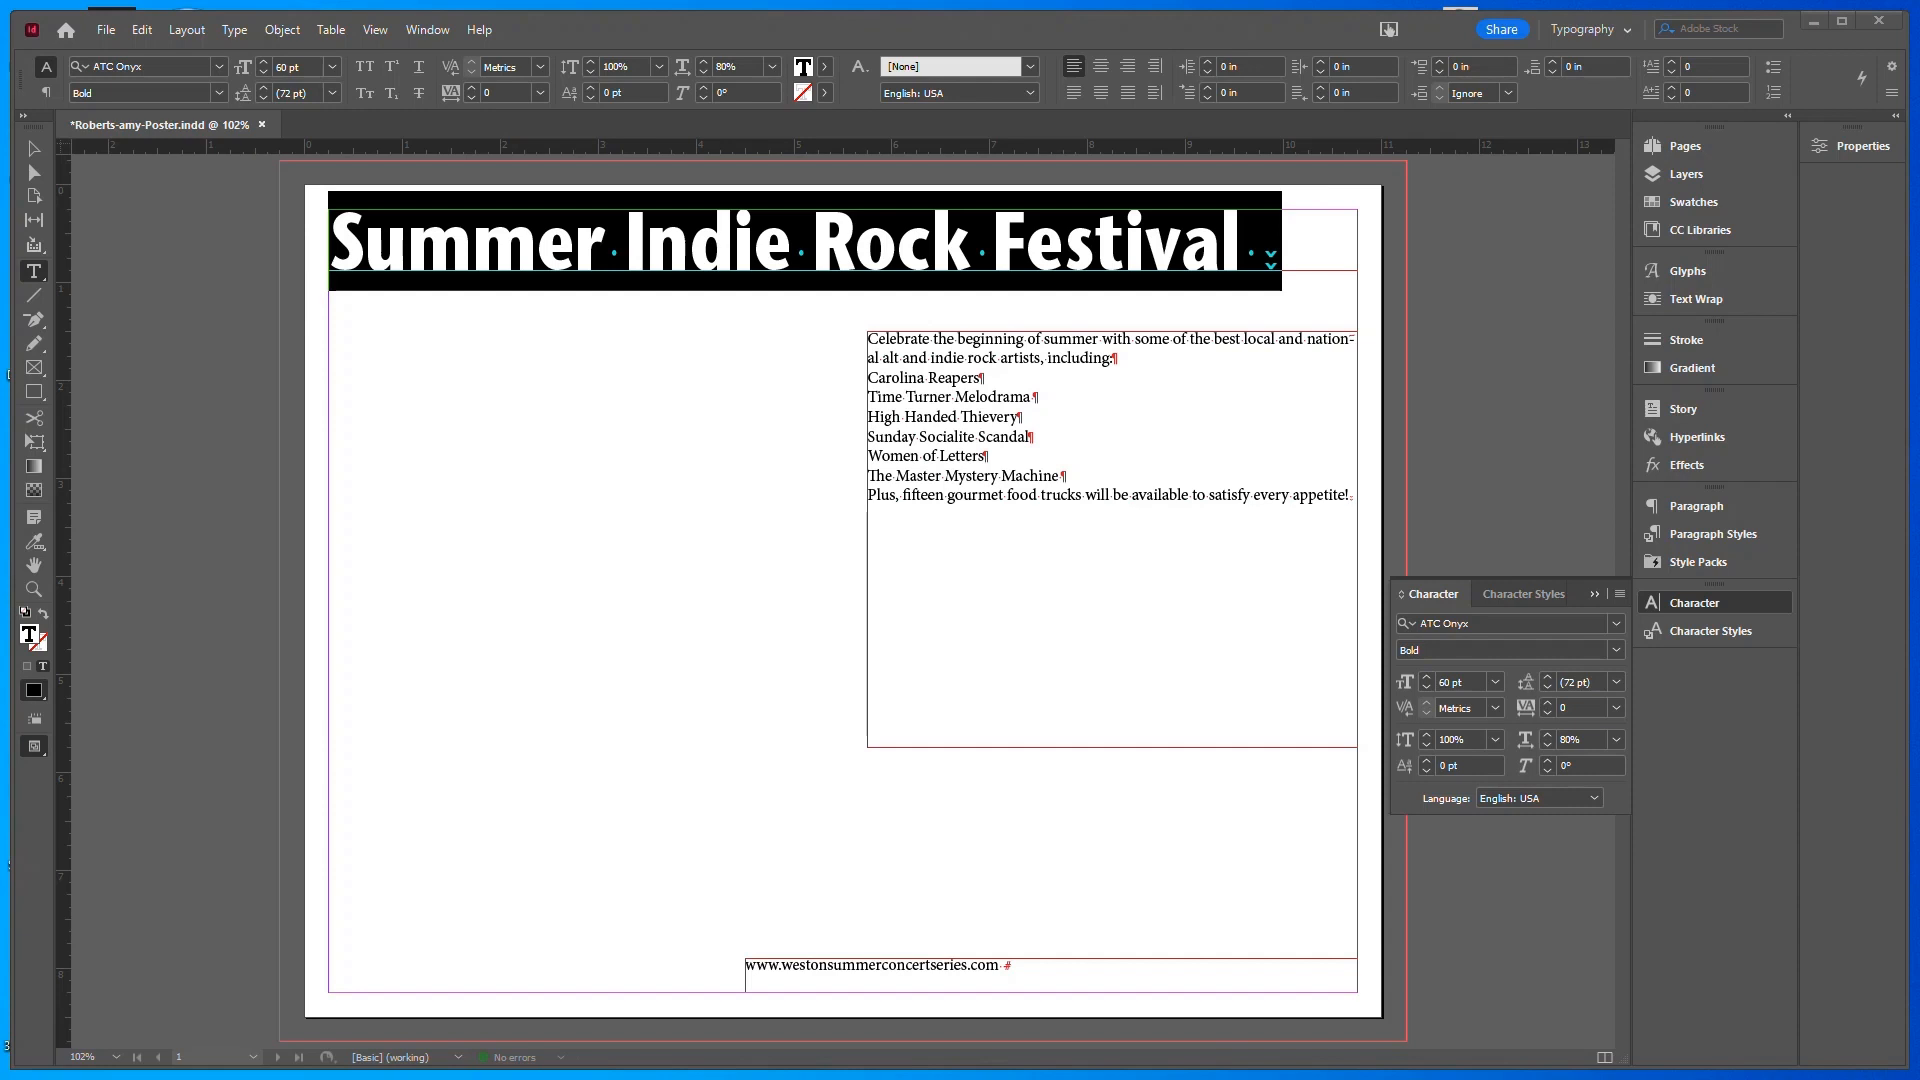
click(1621, 598)
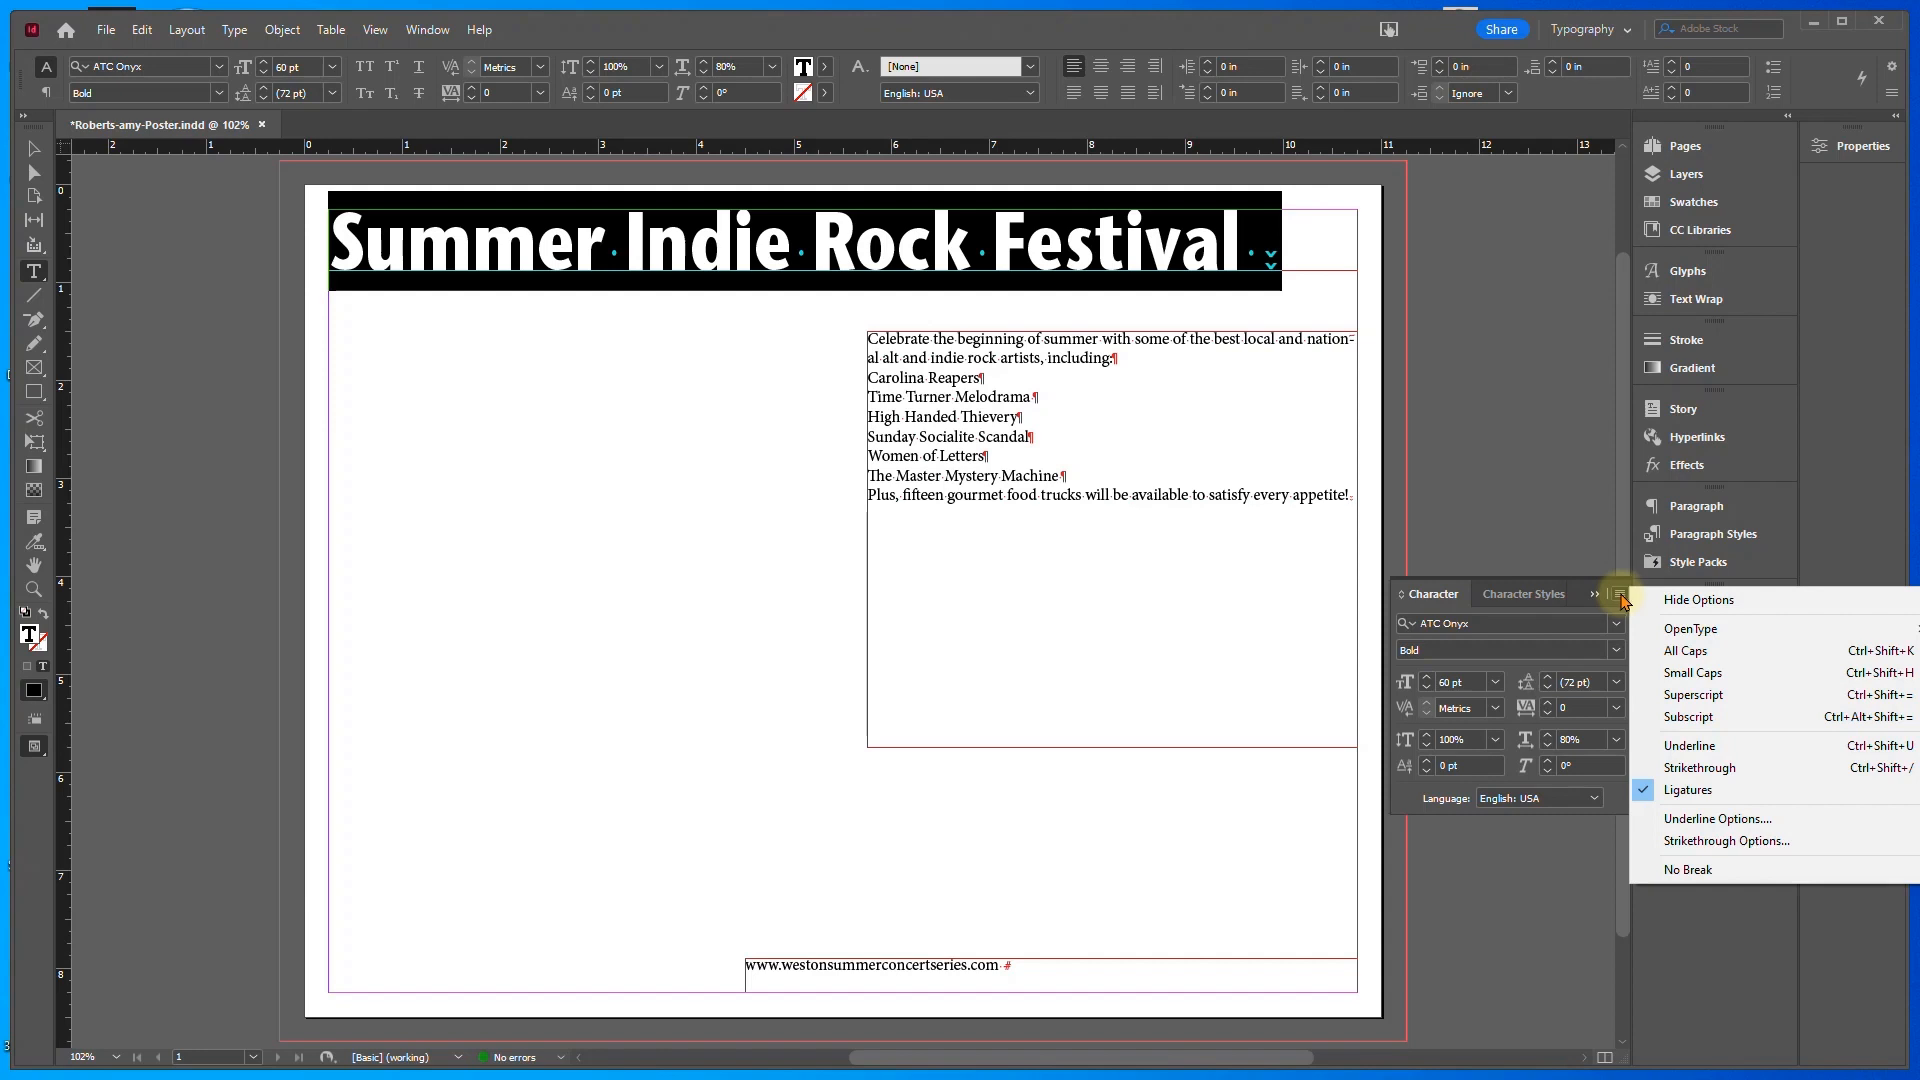
click(1679, 651)
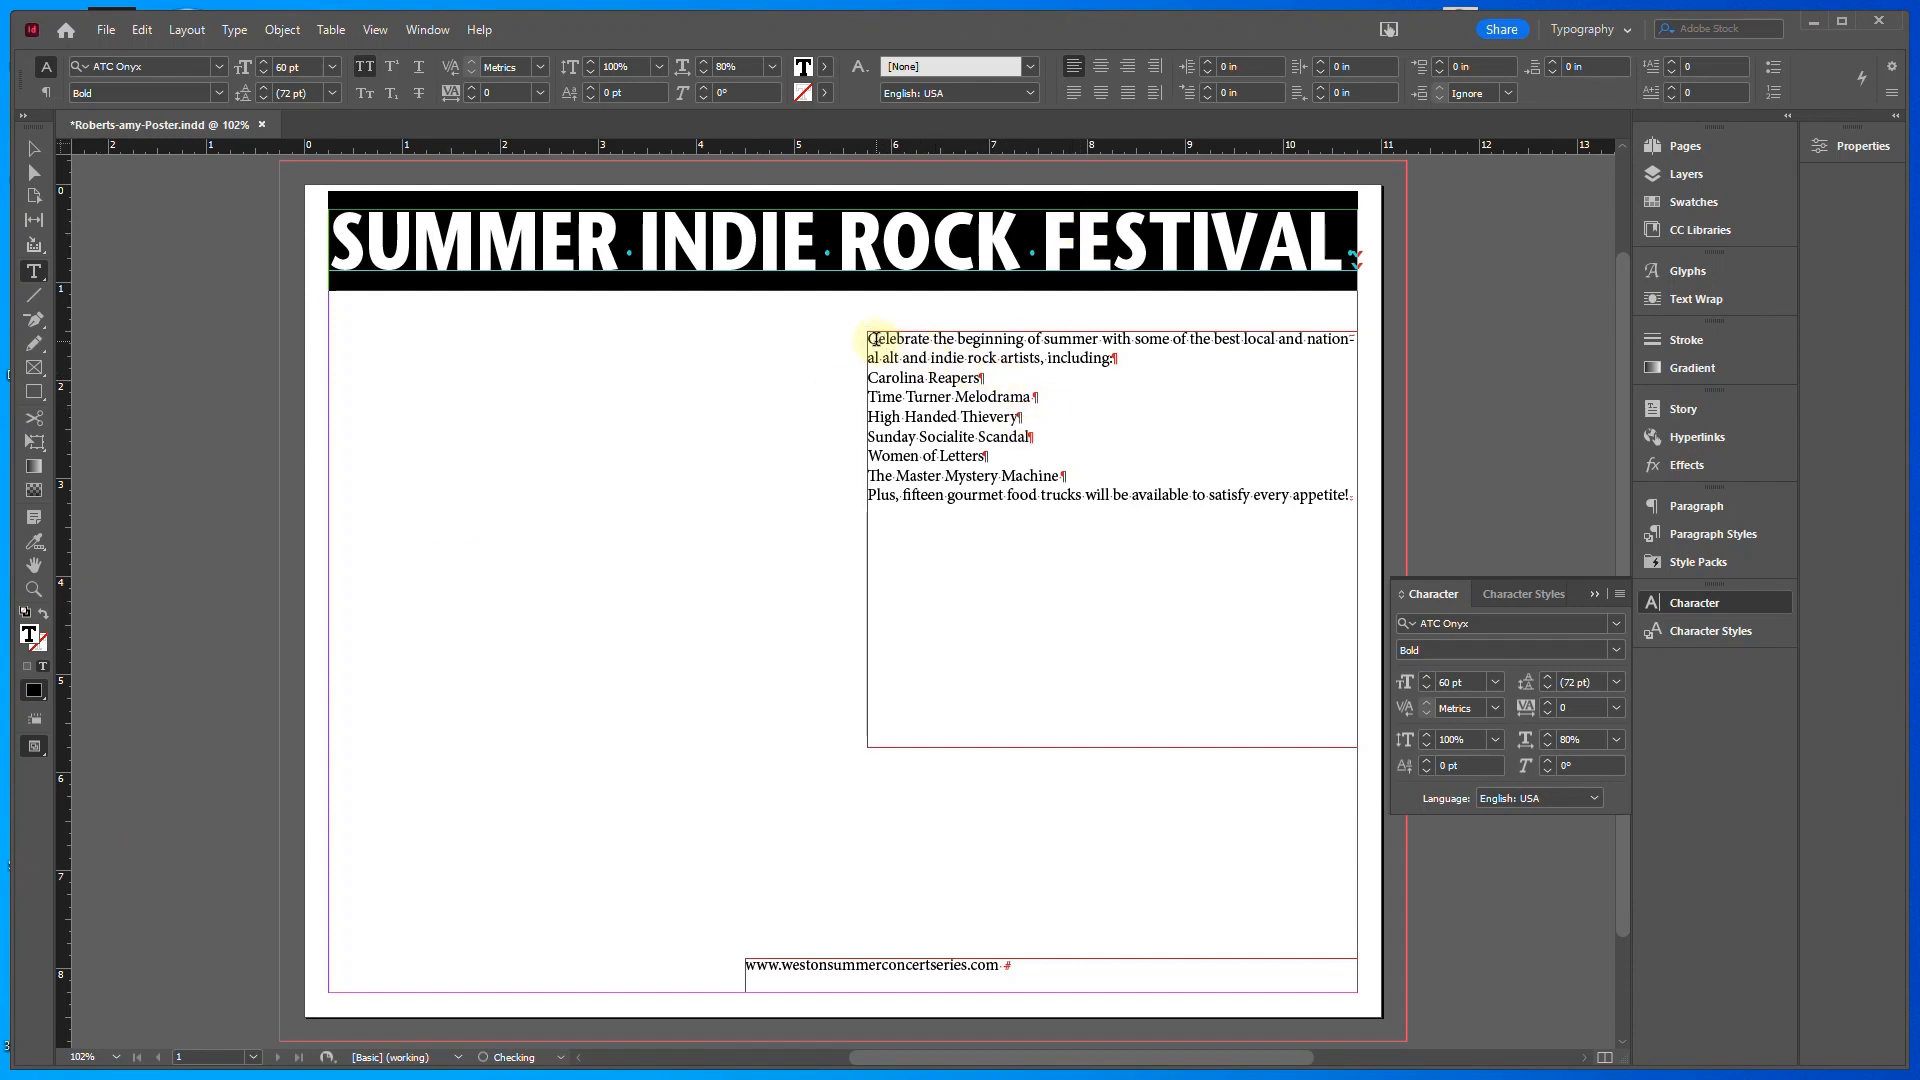
Set the font of the body text, from "Celebrate the beginning" to "every appetite!", to ATC Onyx Normal
triple_click(876, 340)
click(781, 573)
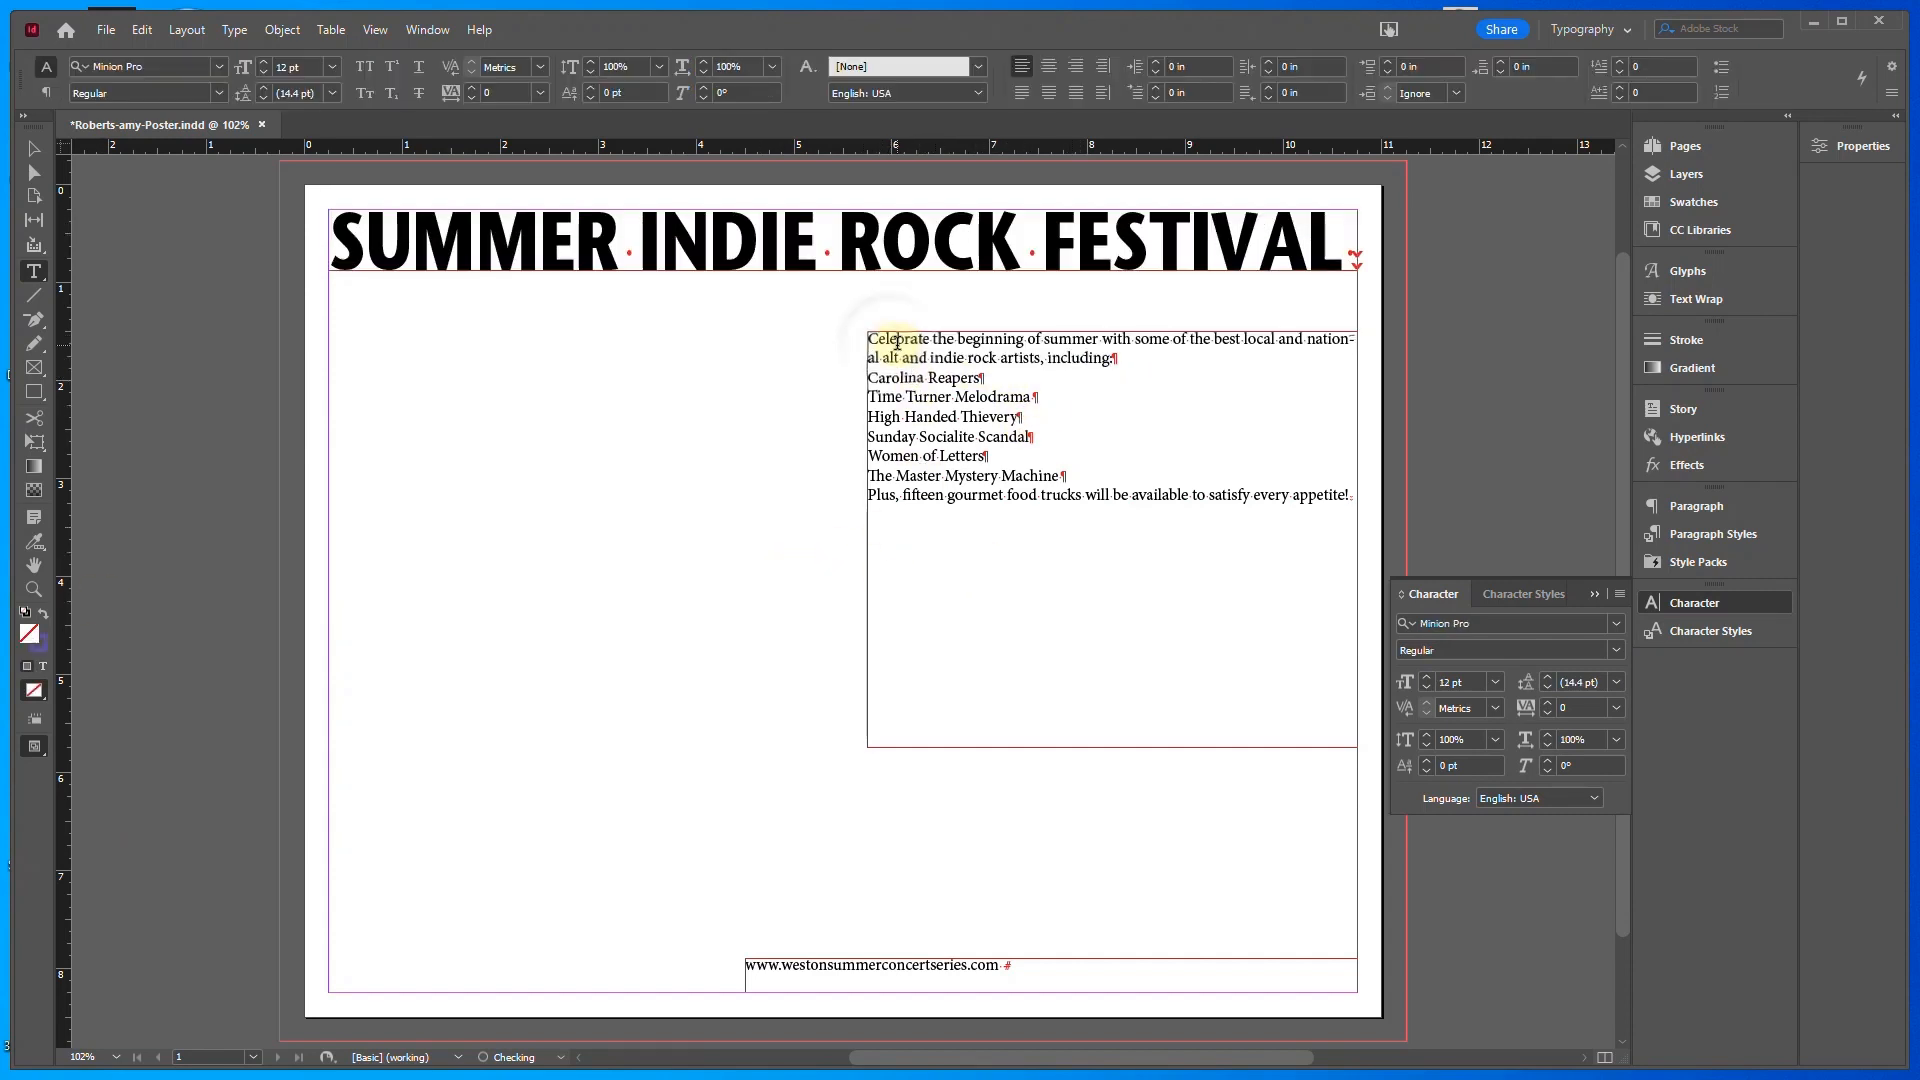
drag(868, 340, 1366, 497)
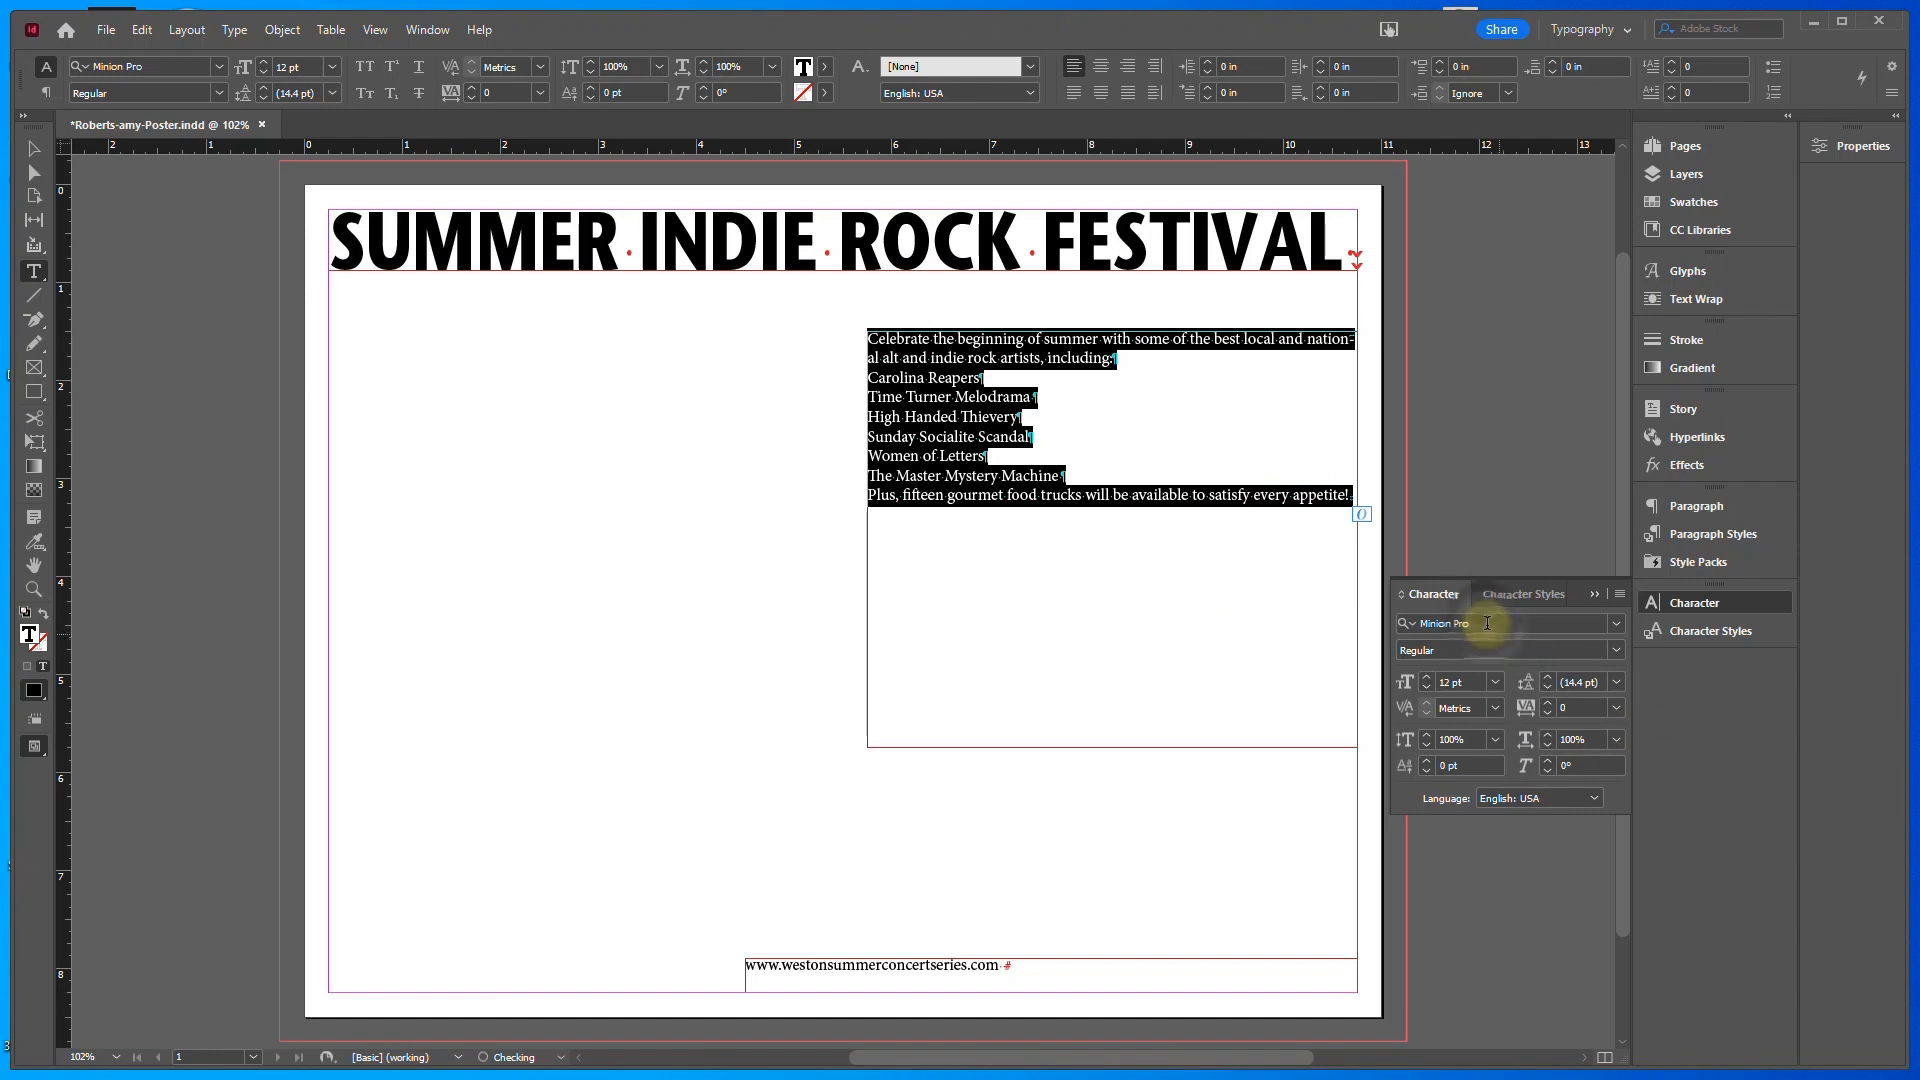
click(1485, 620)
text(at)
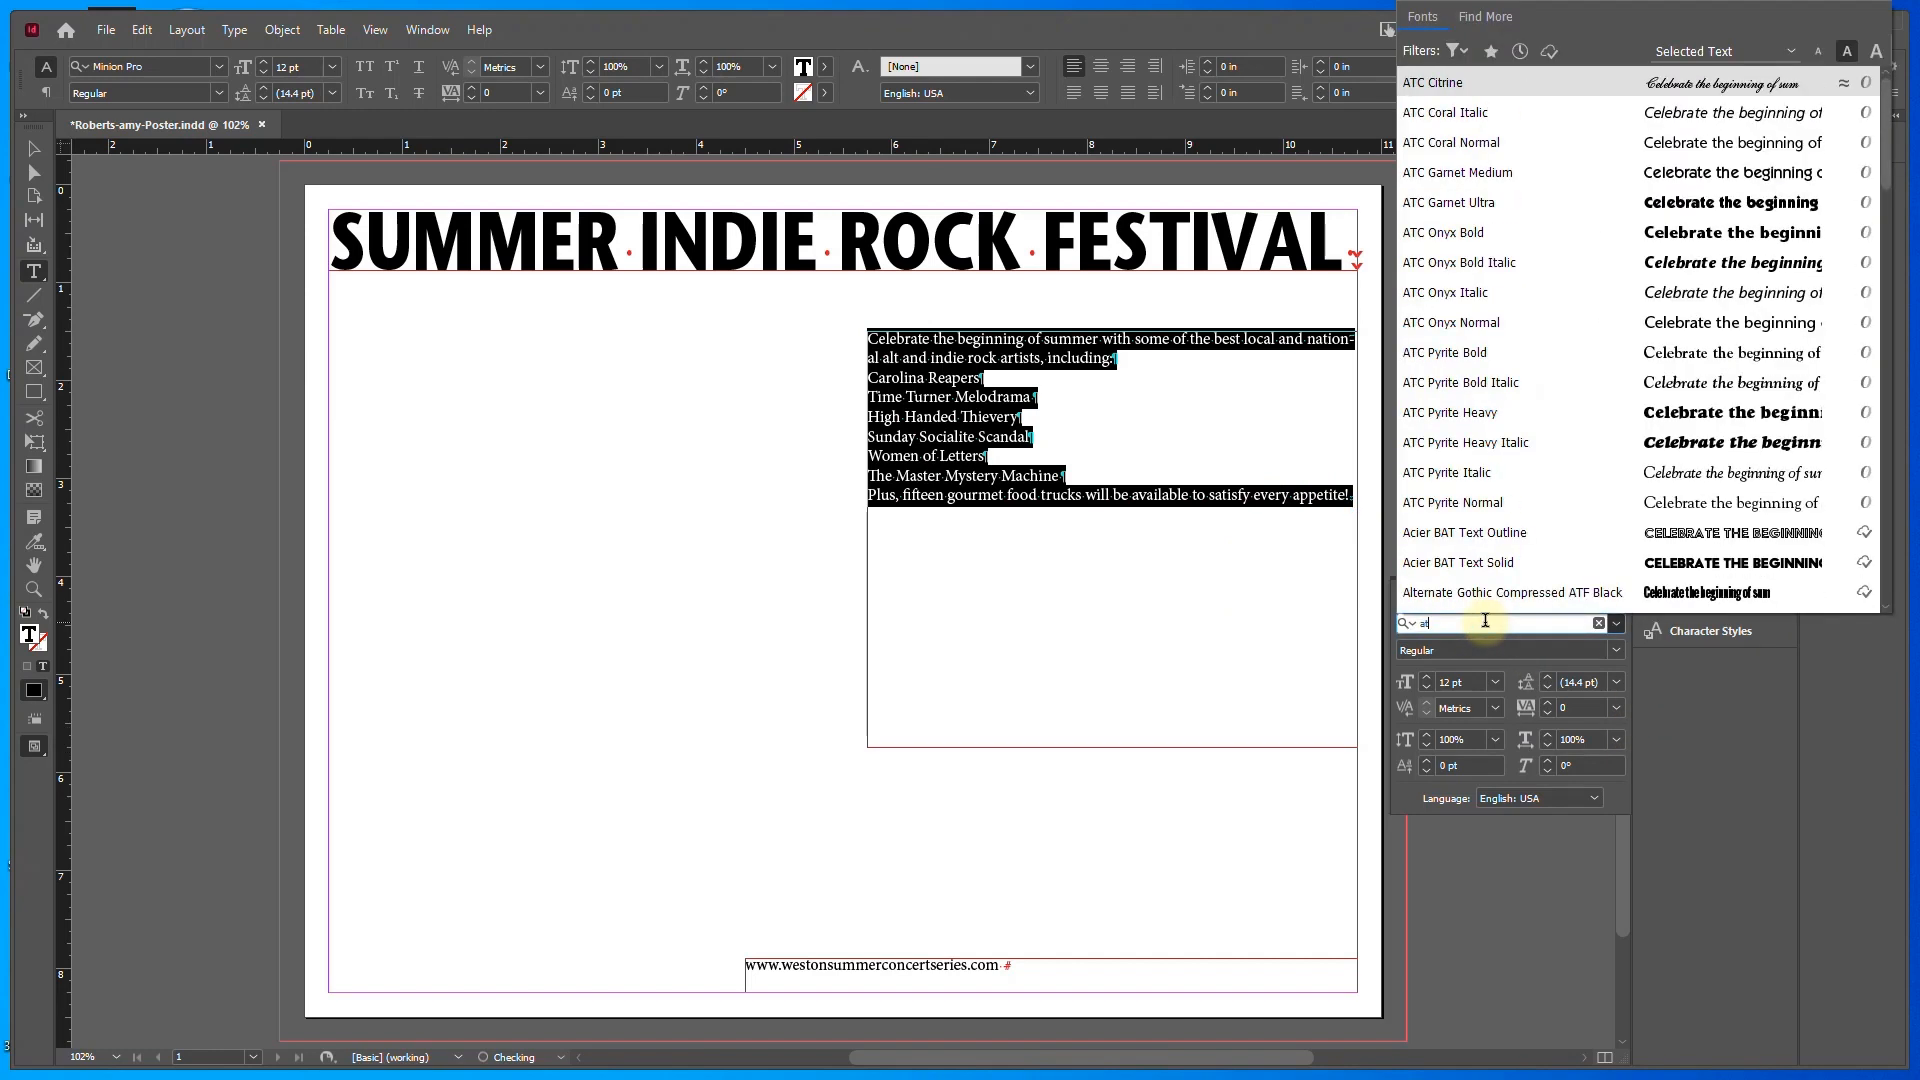
text(c)
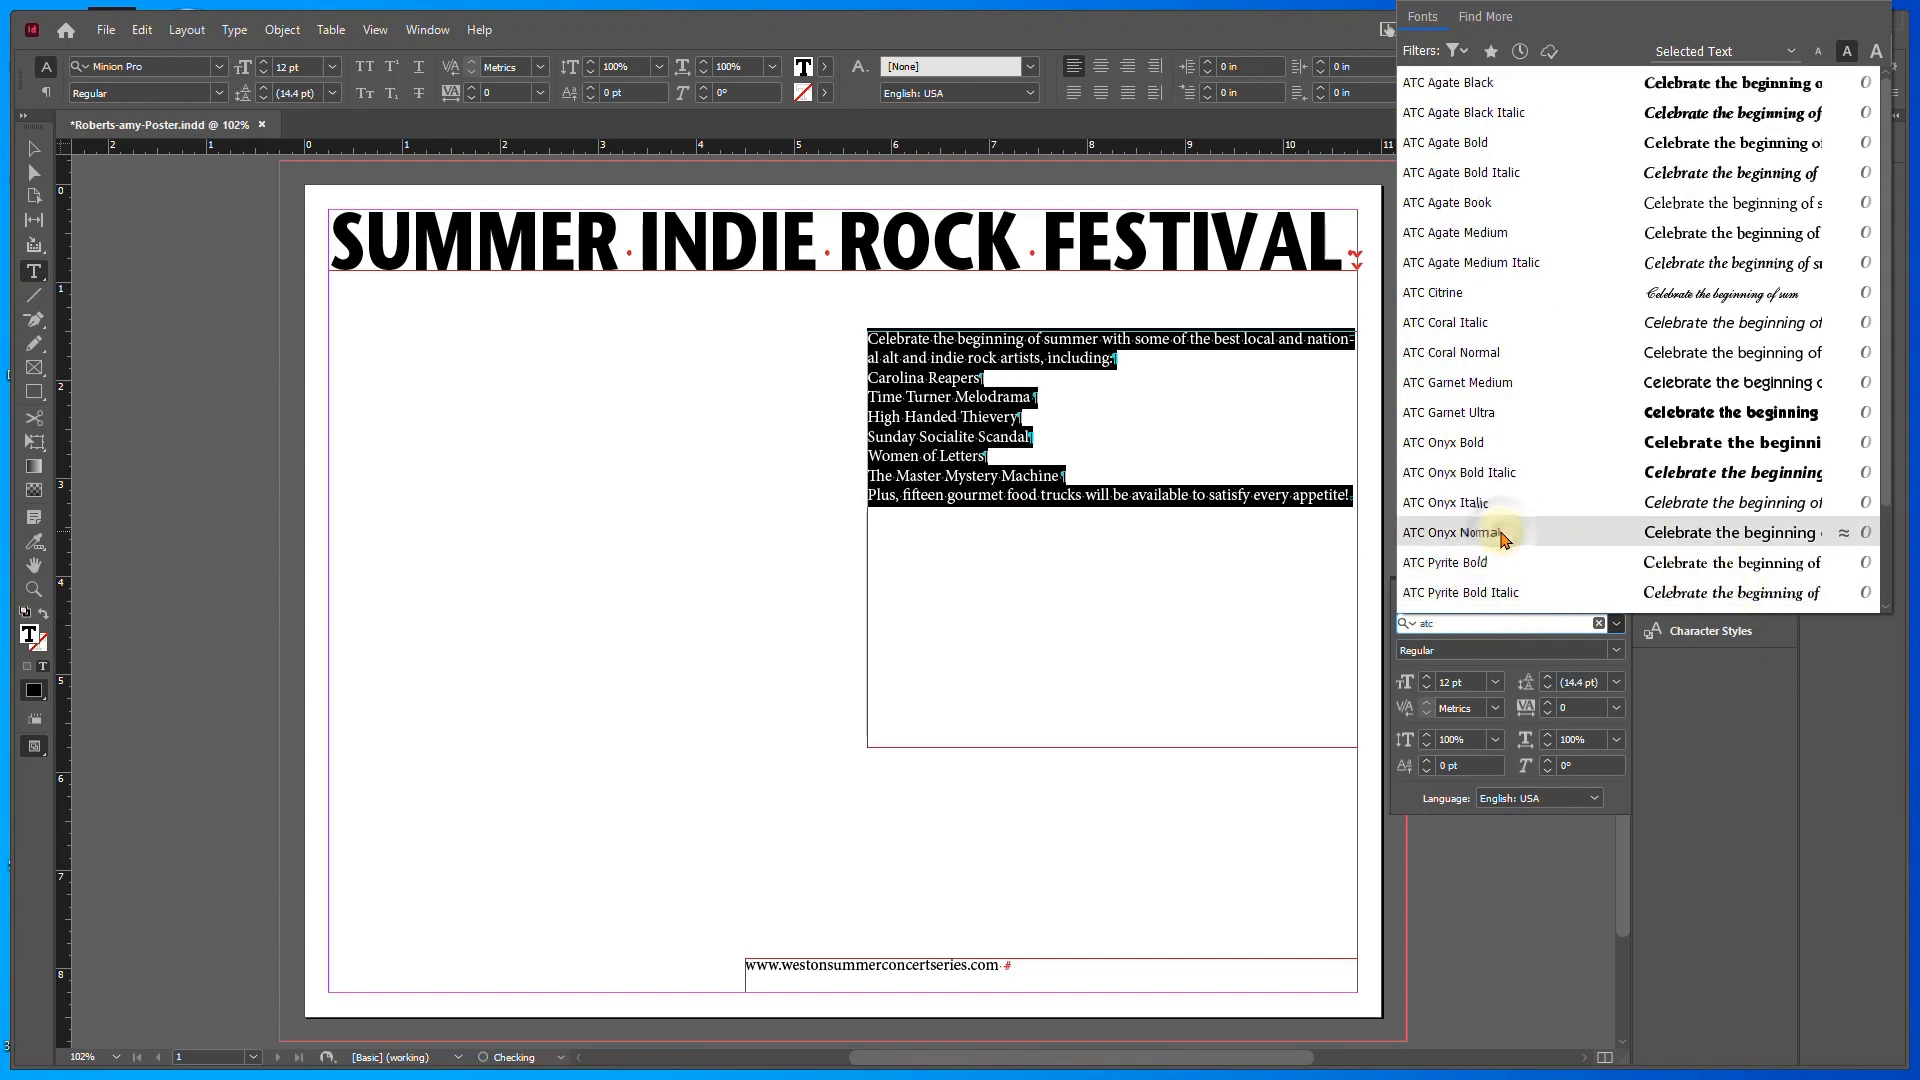
click(1502, 534)
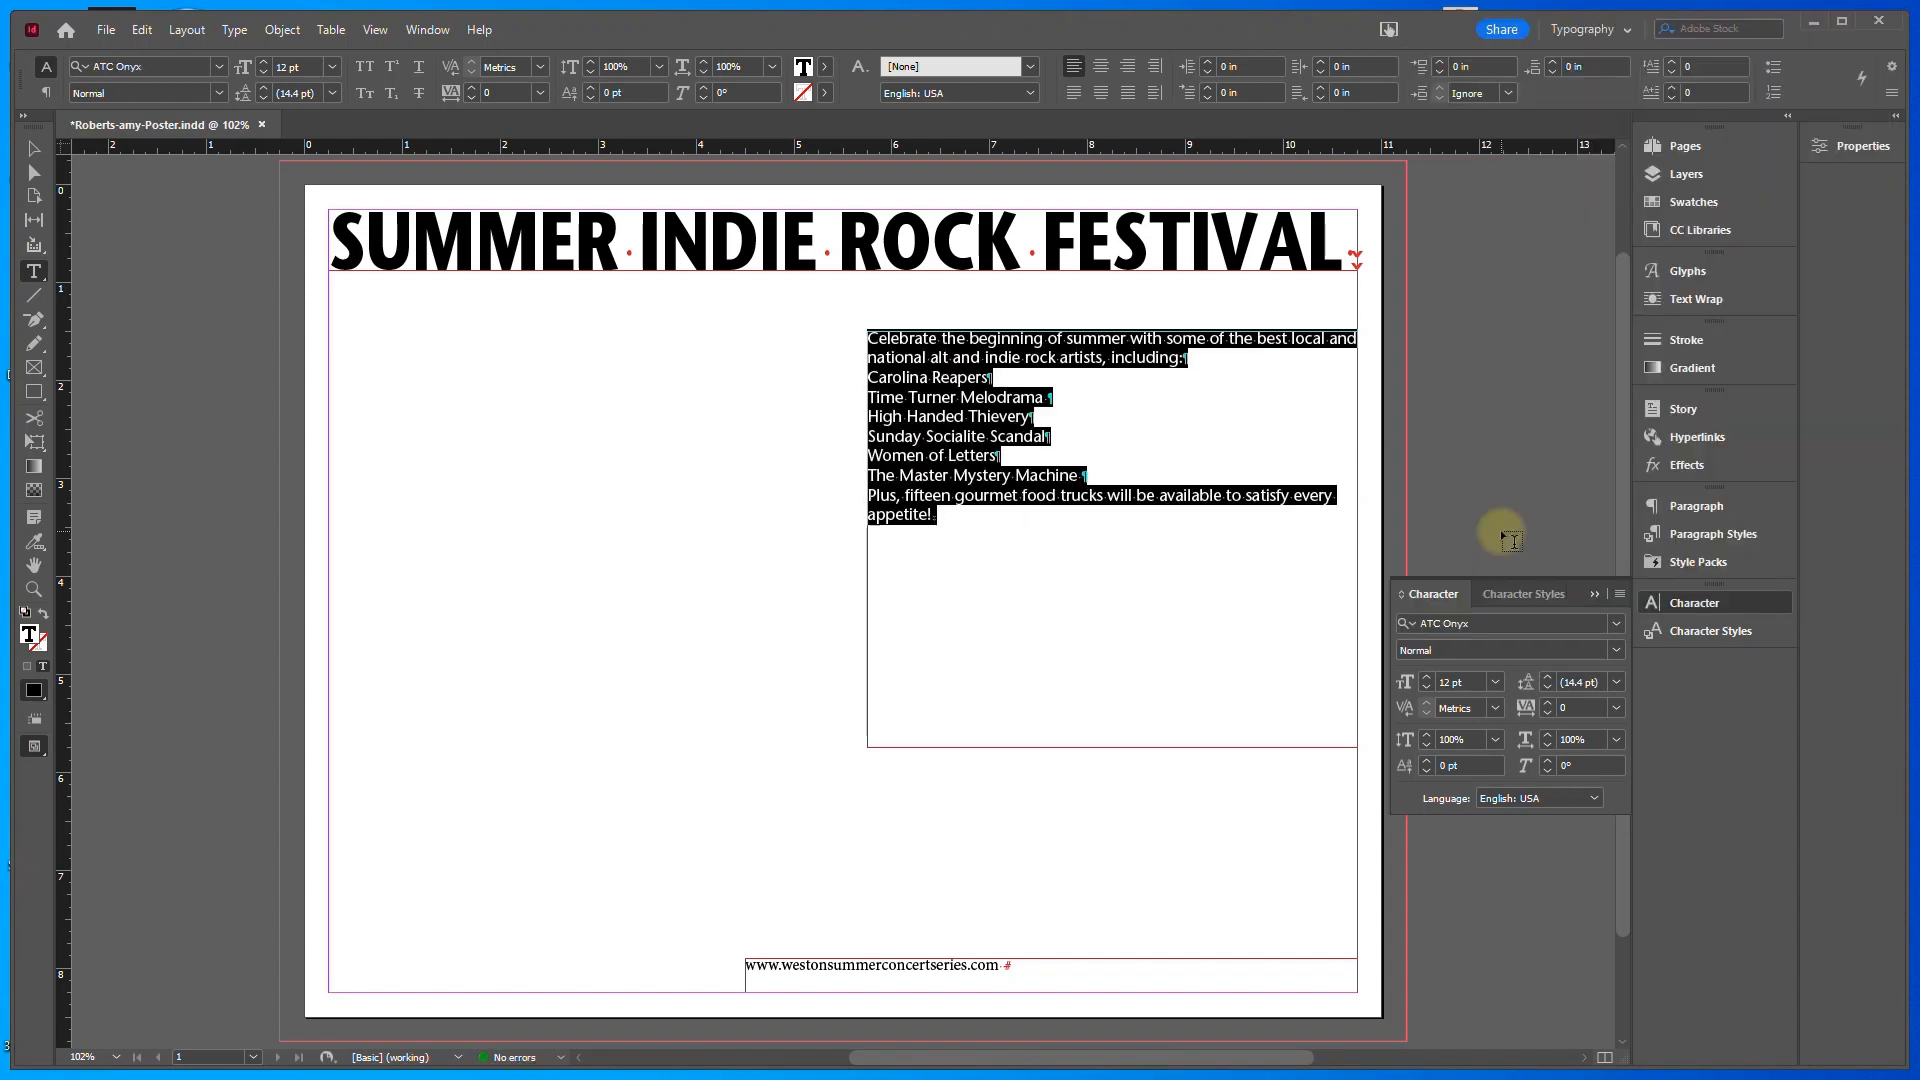
Increase the body text's font size to 20 pt
click(1426, 678)
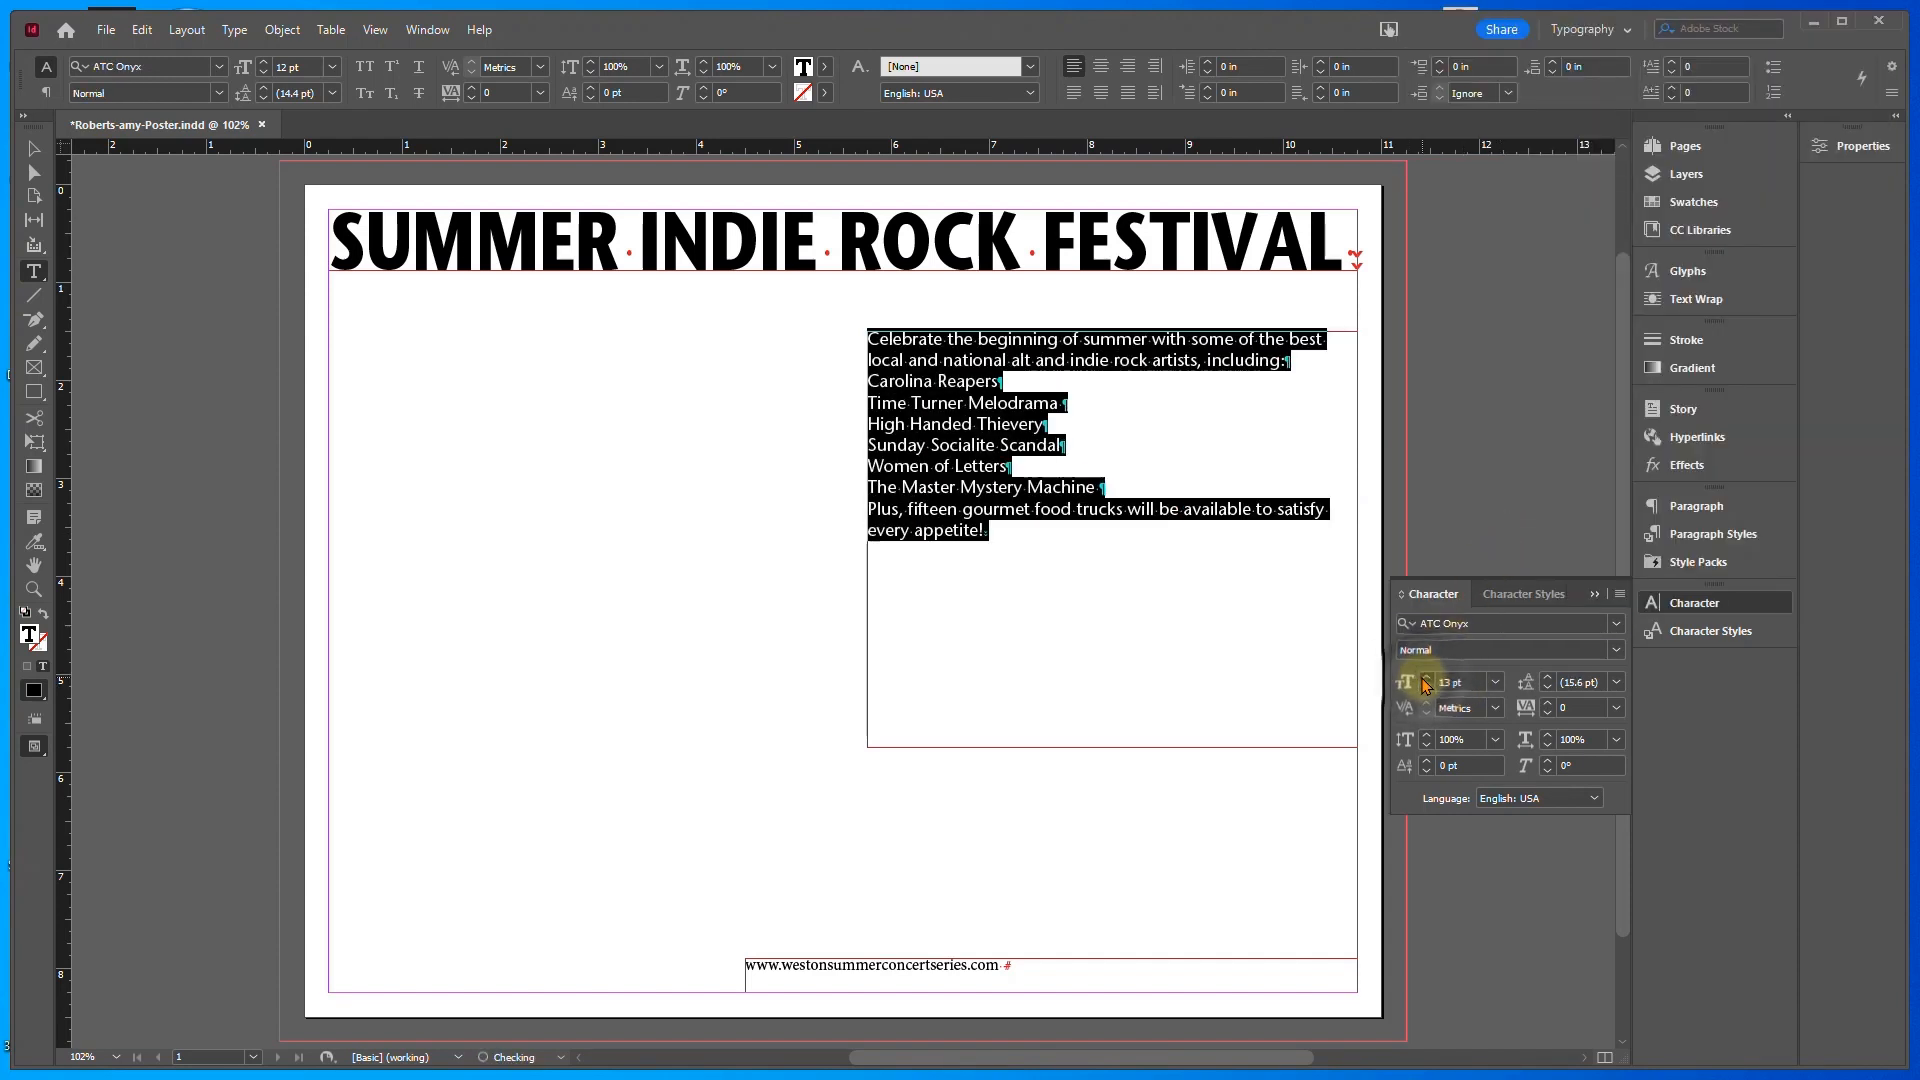
click(1426, 678)
click(1426, 678)
click(1426, 678)
click(1426, 678)
click(1426, 678)
click(1426, 678)
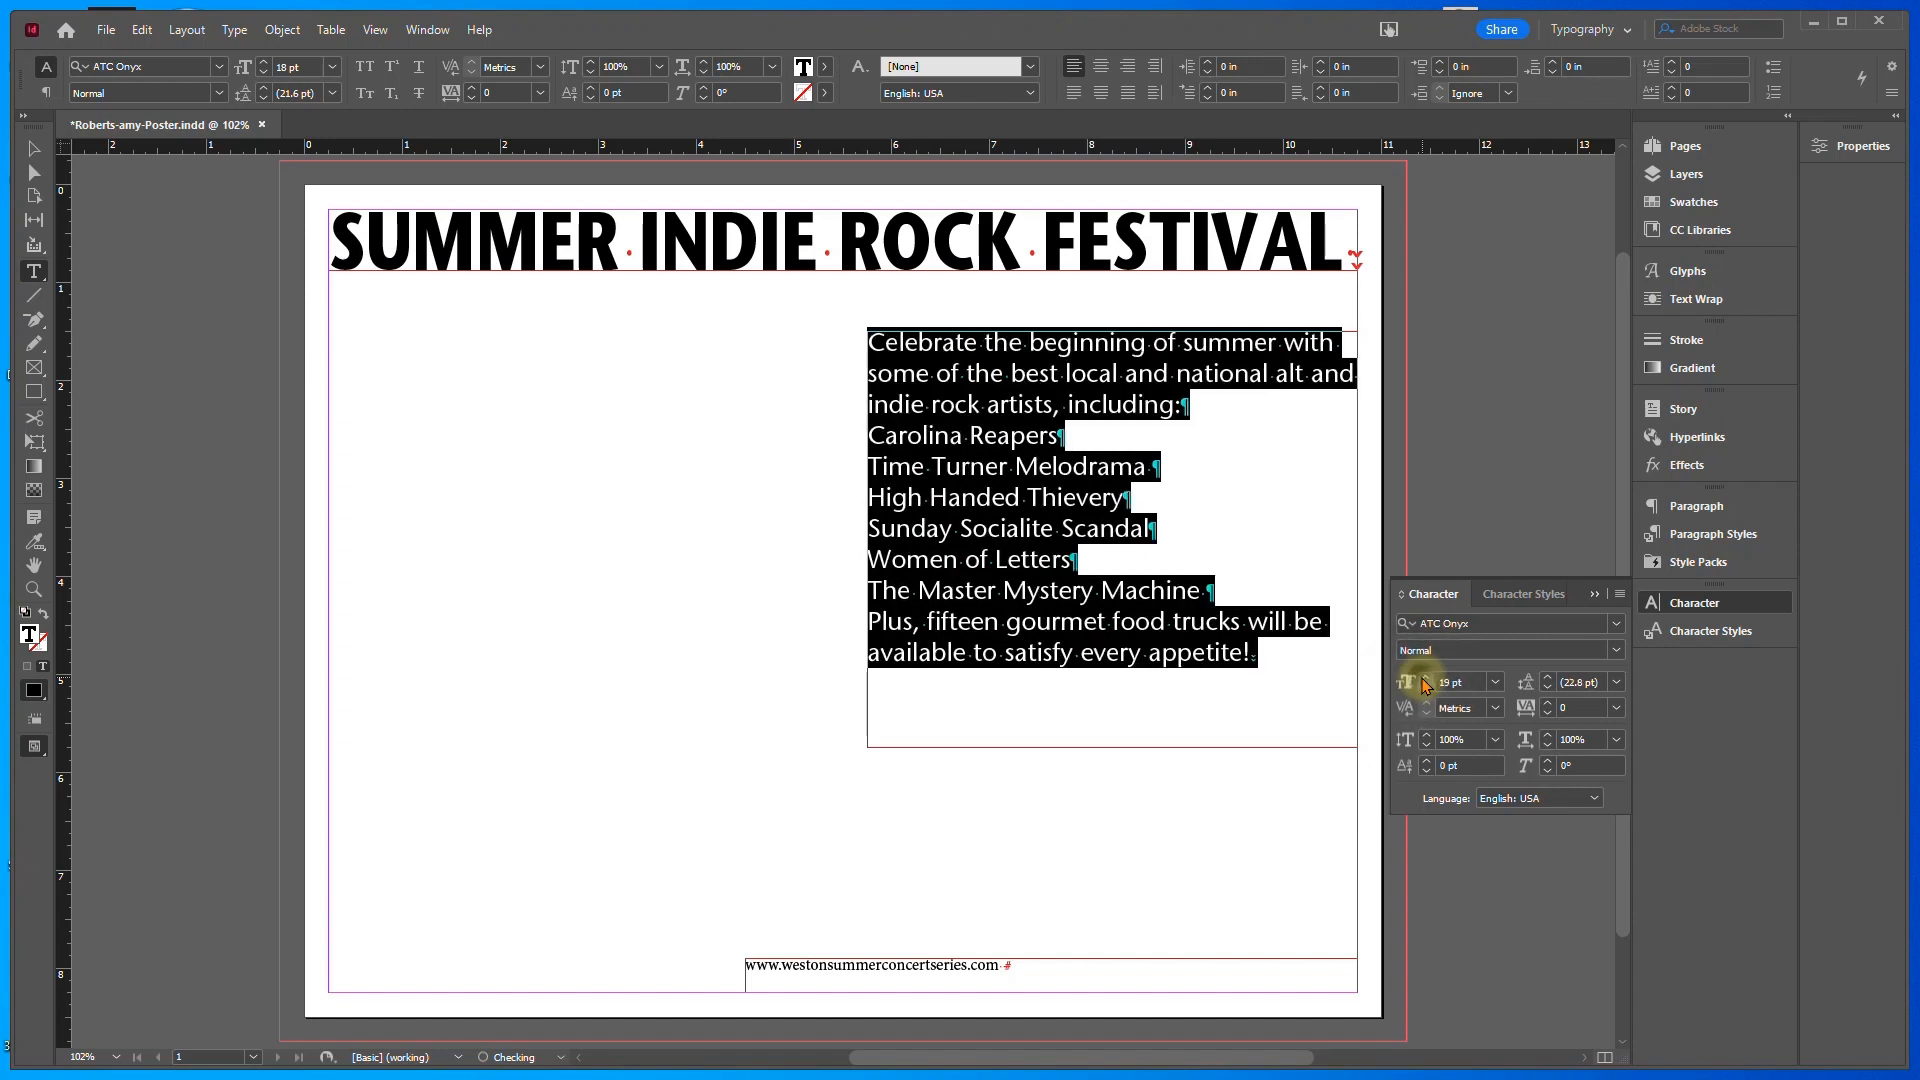
click(1426, 678)
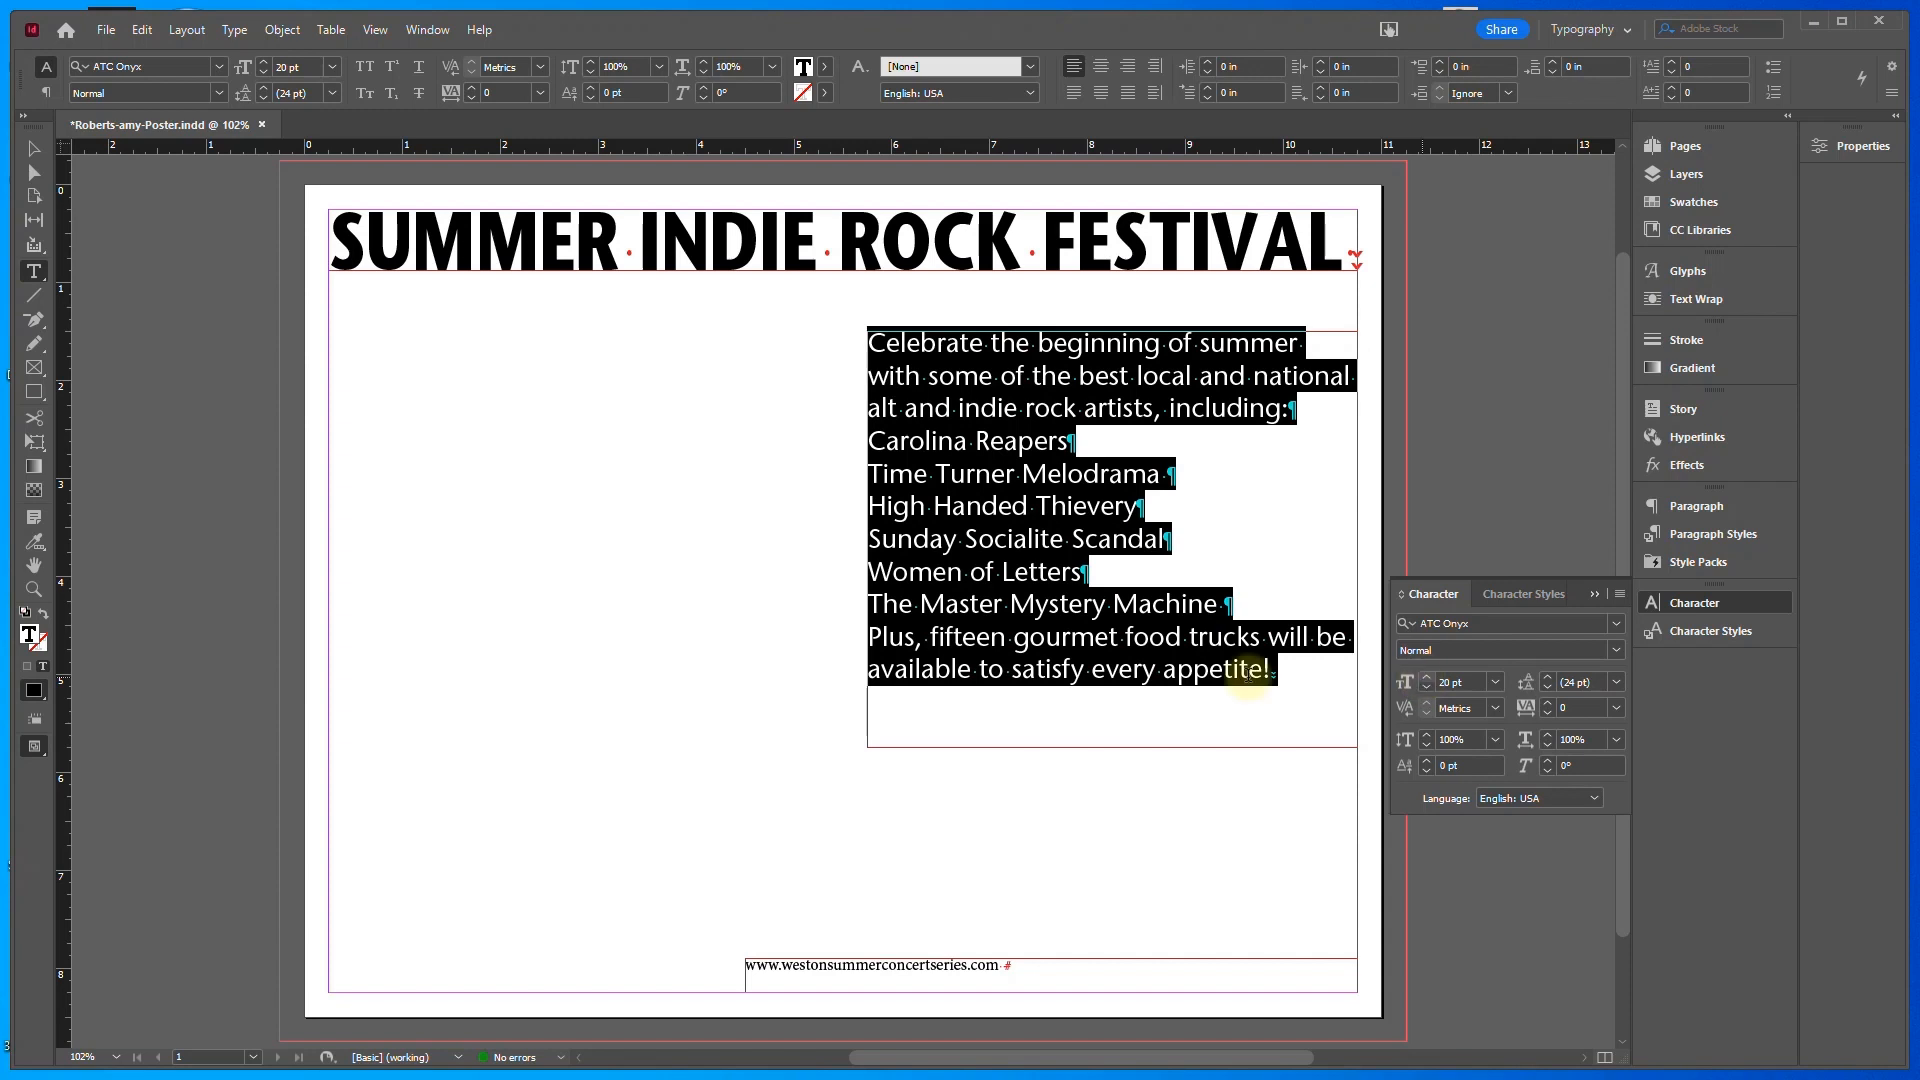
Set the font of the web address at the foot of the page to ATC Garnet Medium
click(1000, 970)
drag(1000, 970, 738, 973)
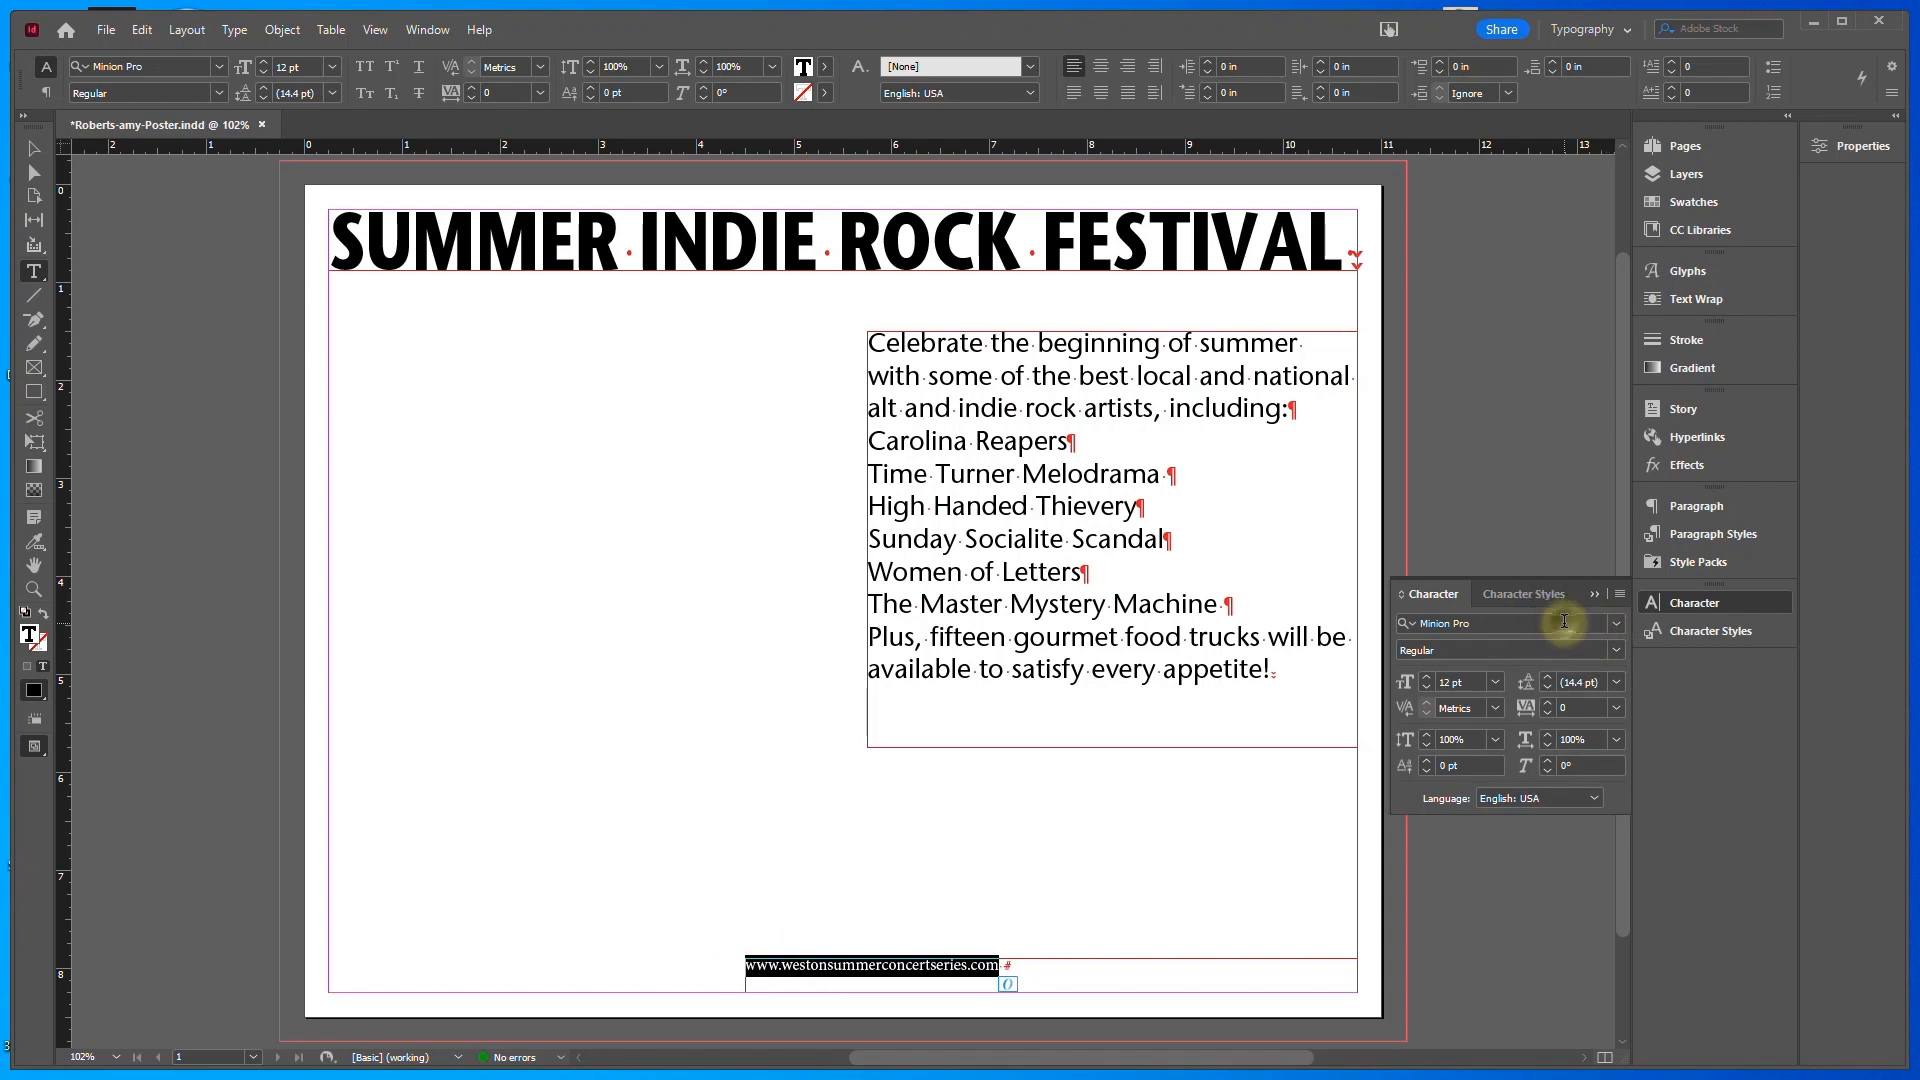
click(1565, 621)
text(atc)
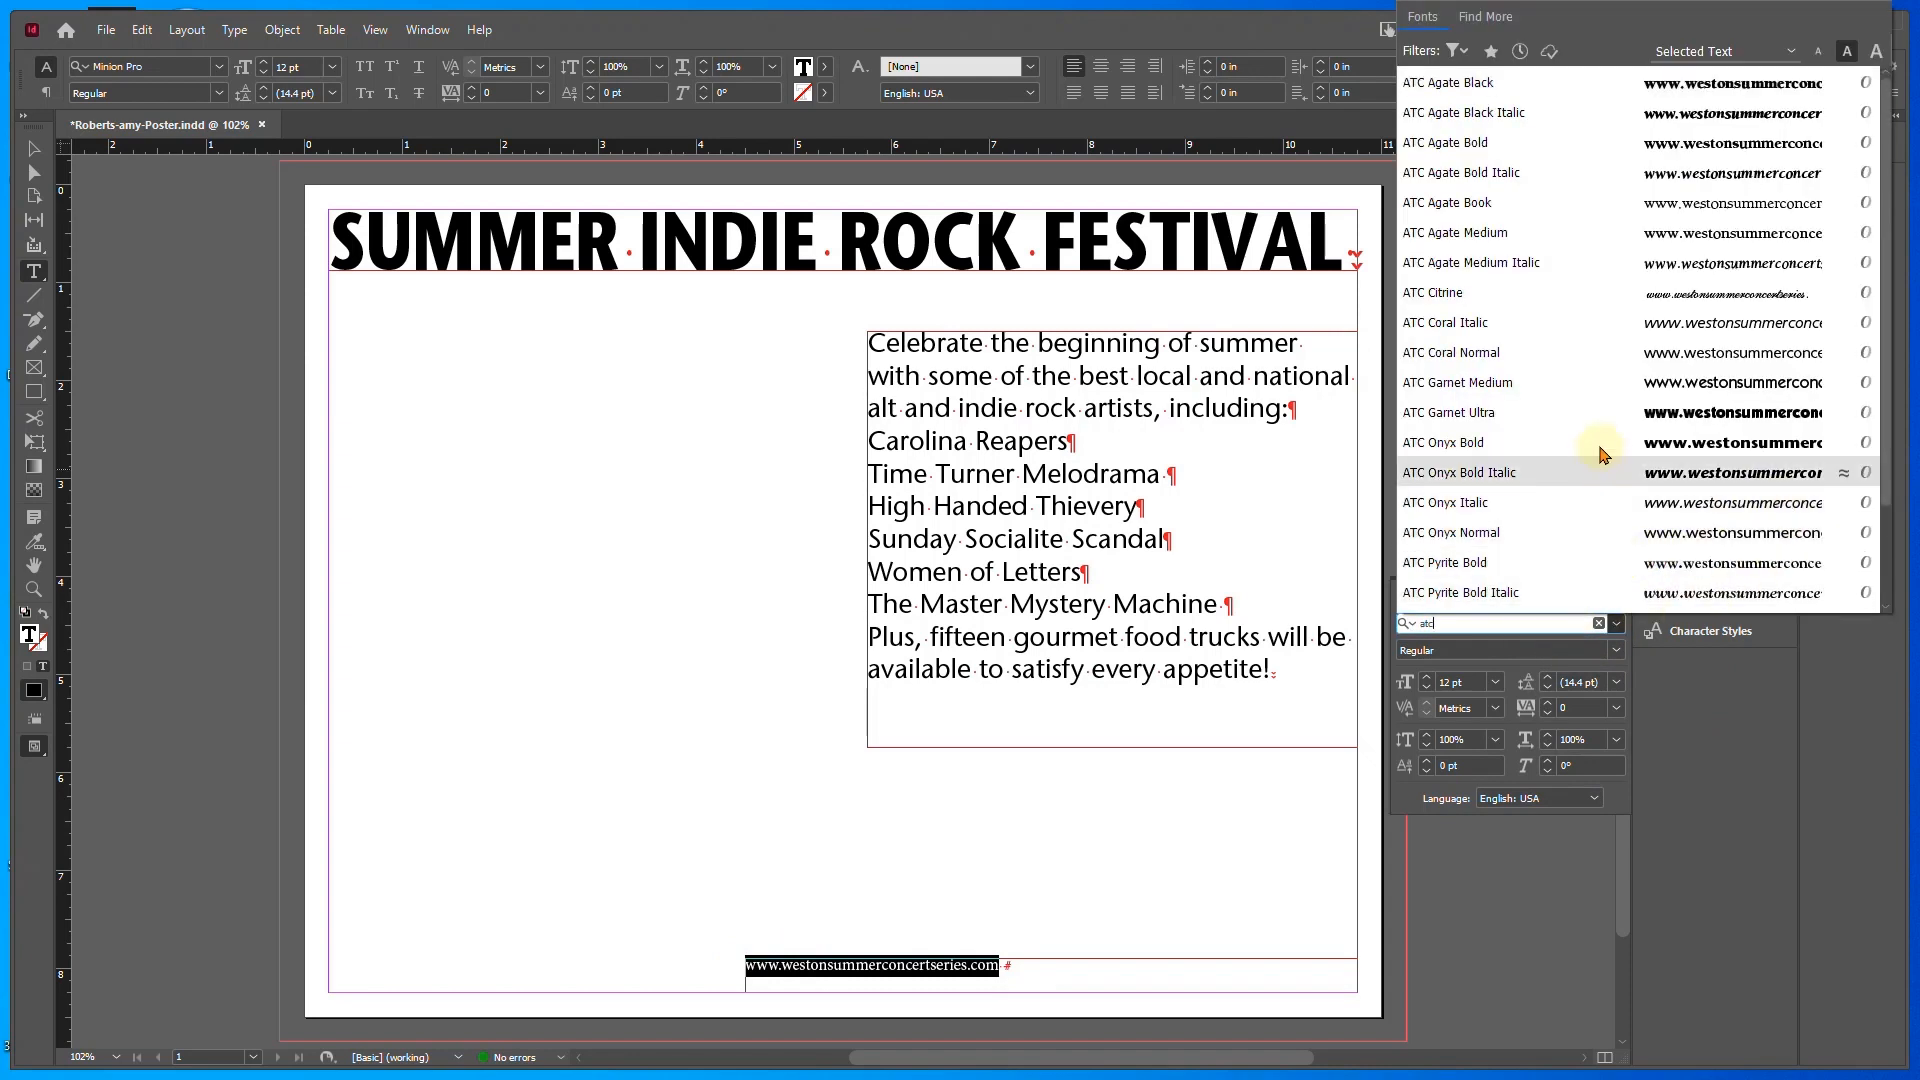
click(1601, 388)
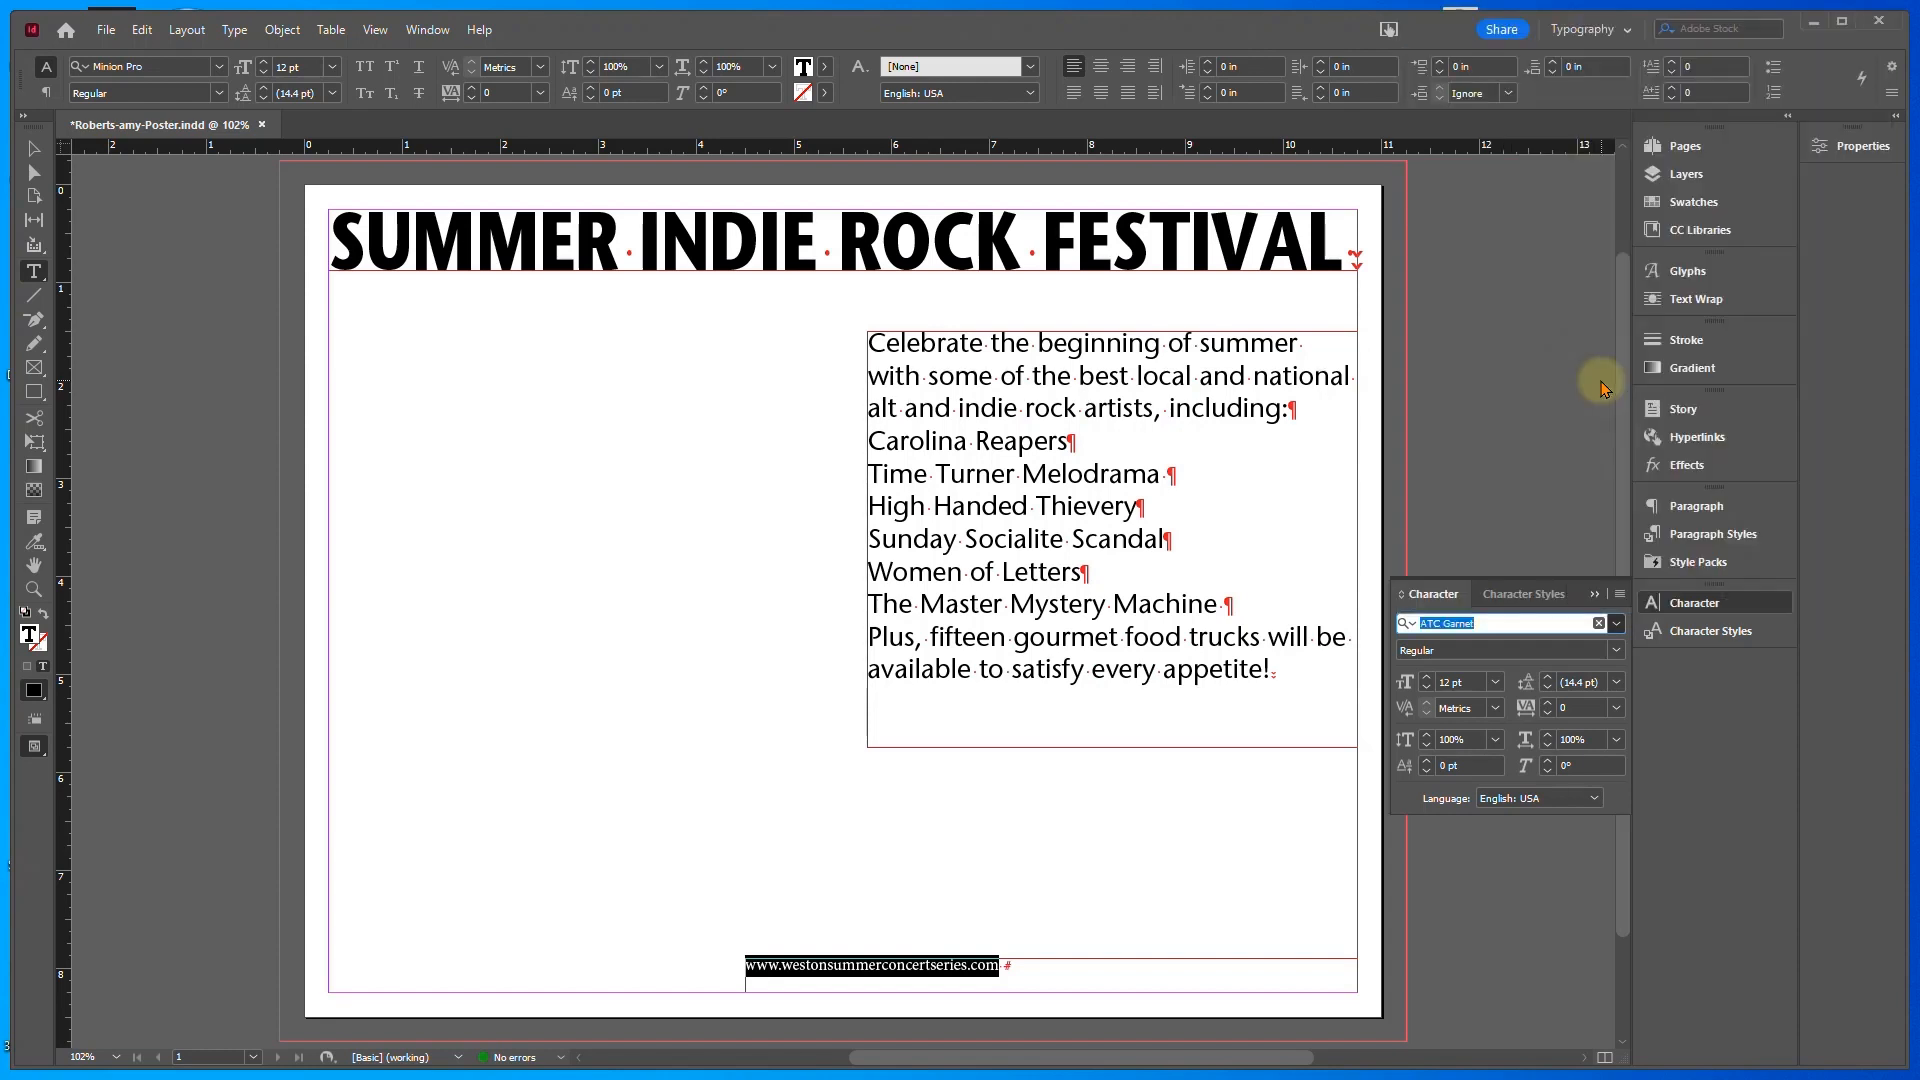
Set the web address's font size to 24 pt and save the document
click(1495, 682)
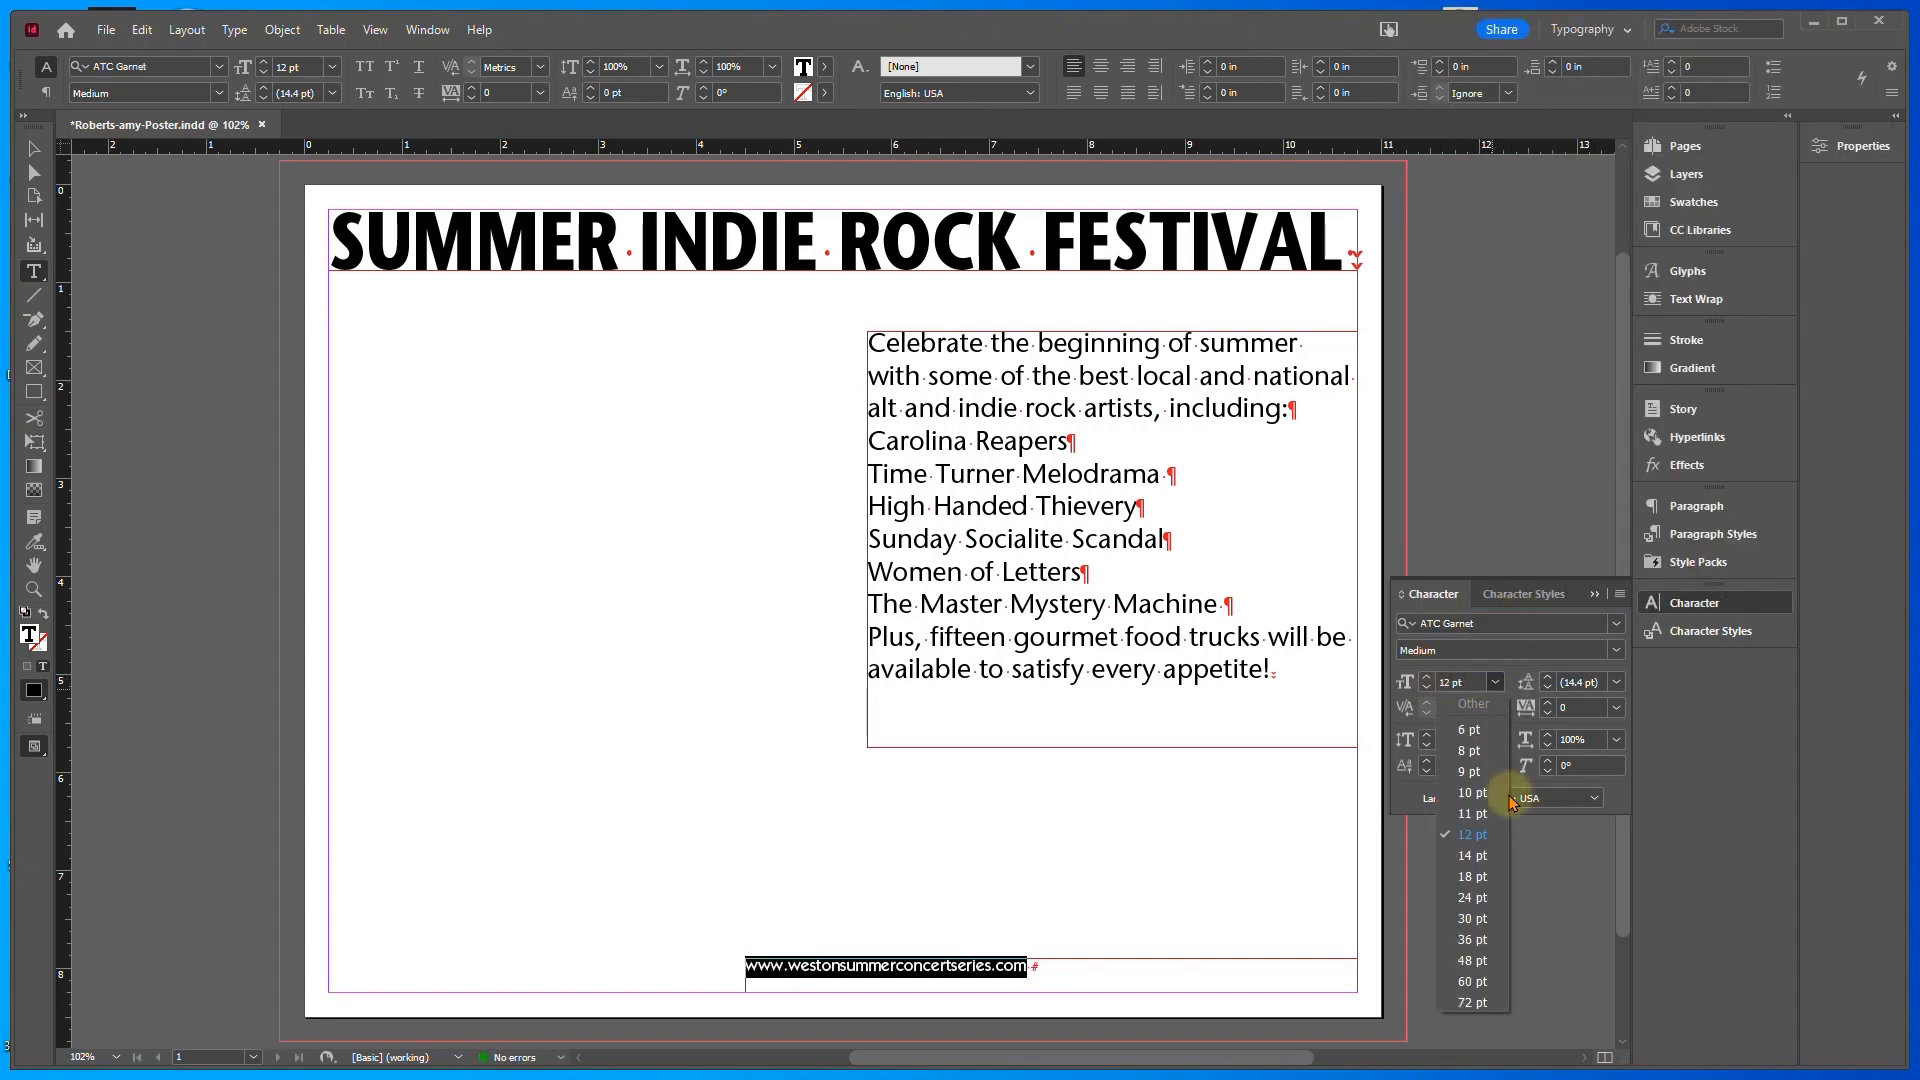
click(1472, 898)
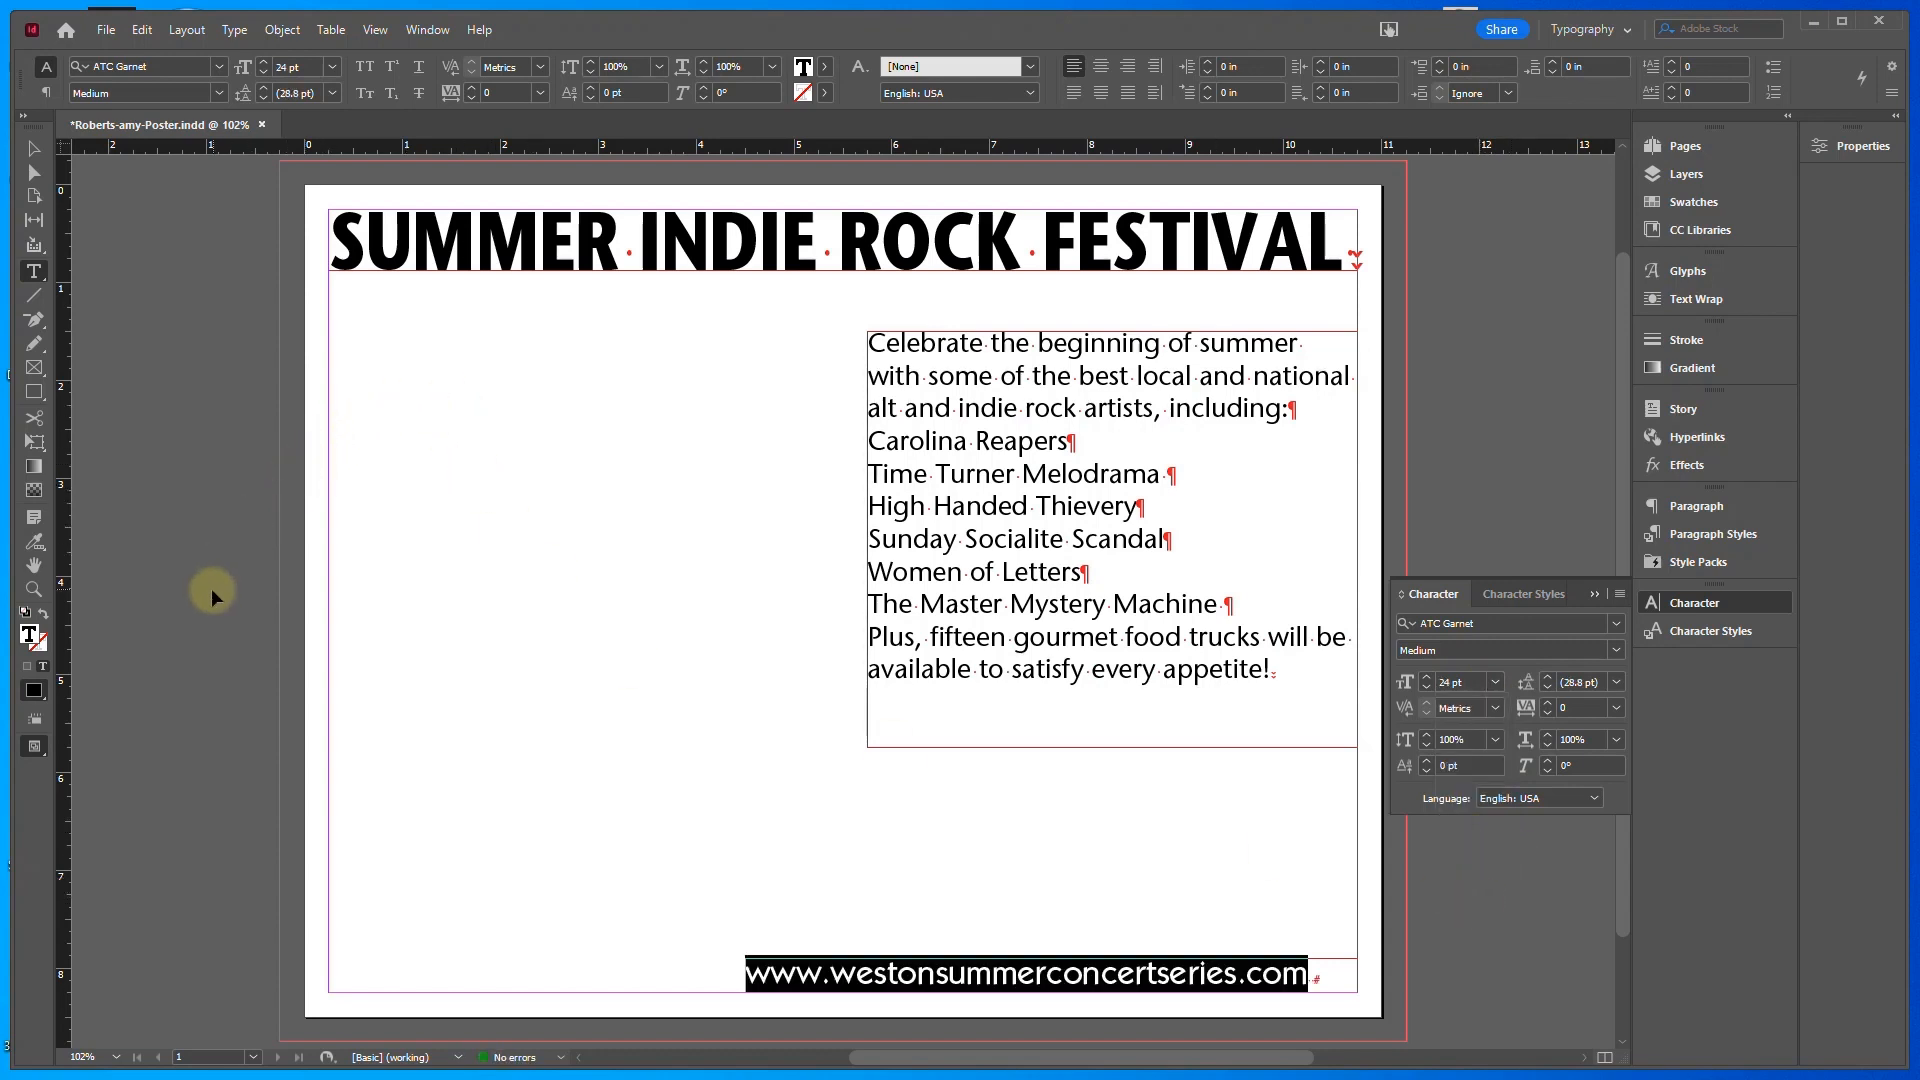
key(ctrl+s)
Justify all lines of the "Summer Indie Rock Festival" heading so it spans its frame
scroll(195, 837, up, 2)
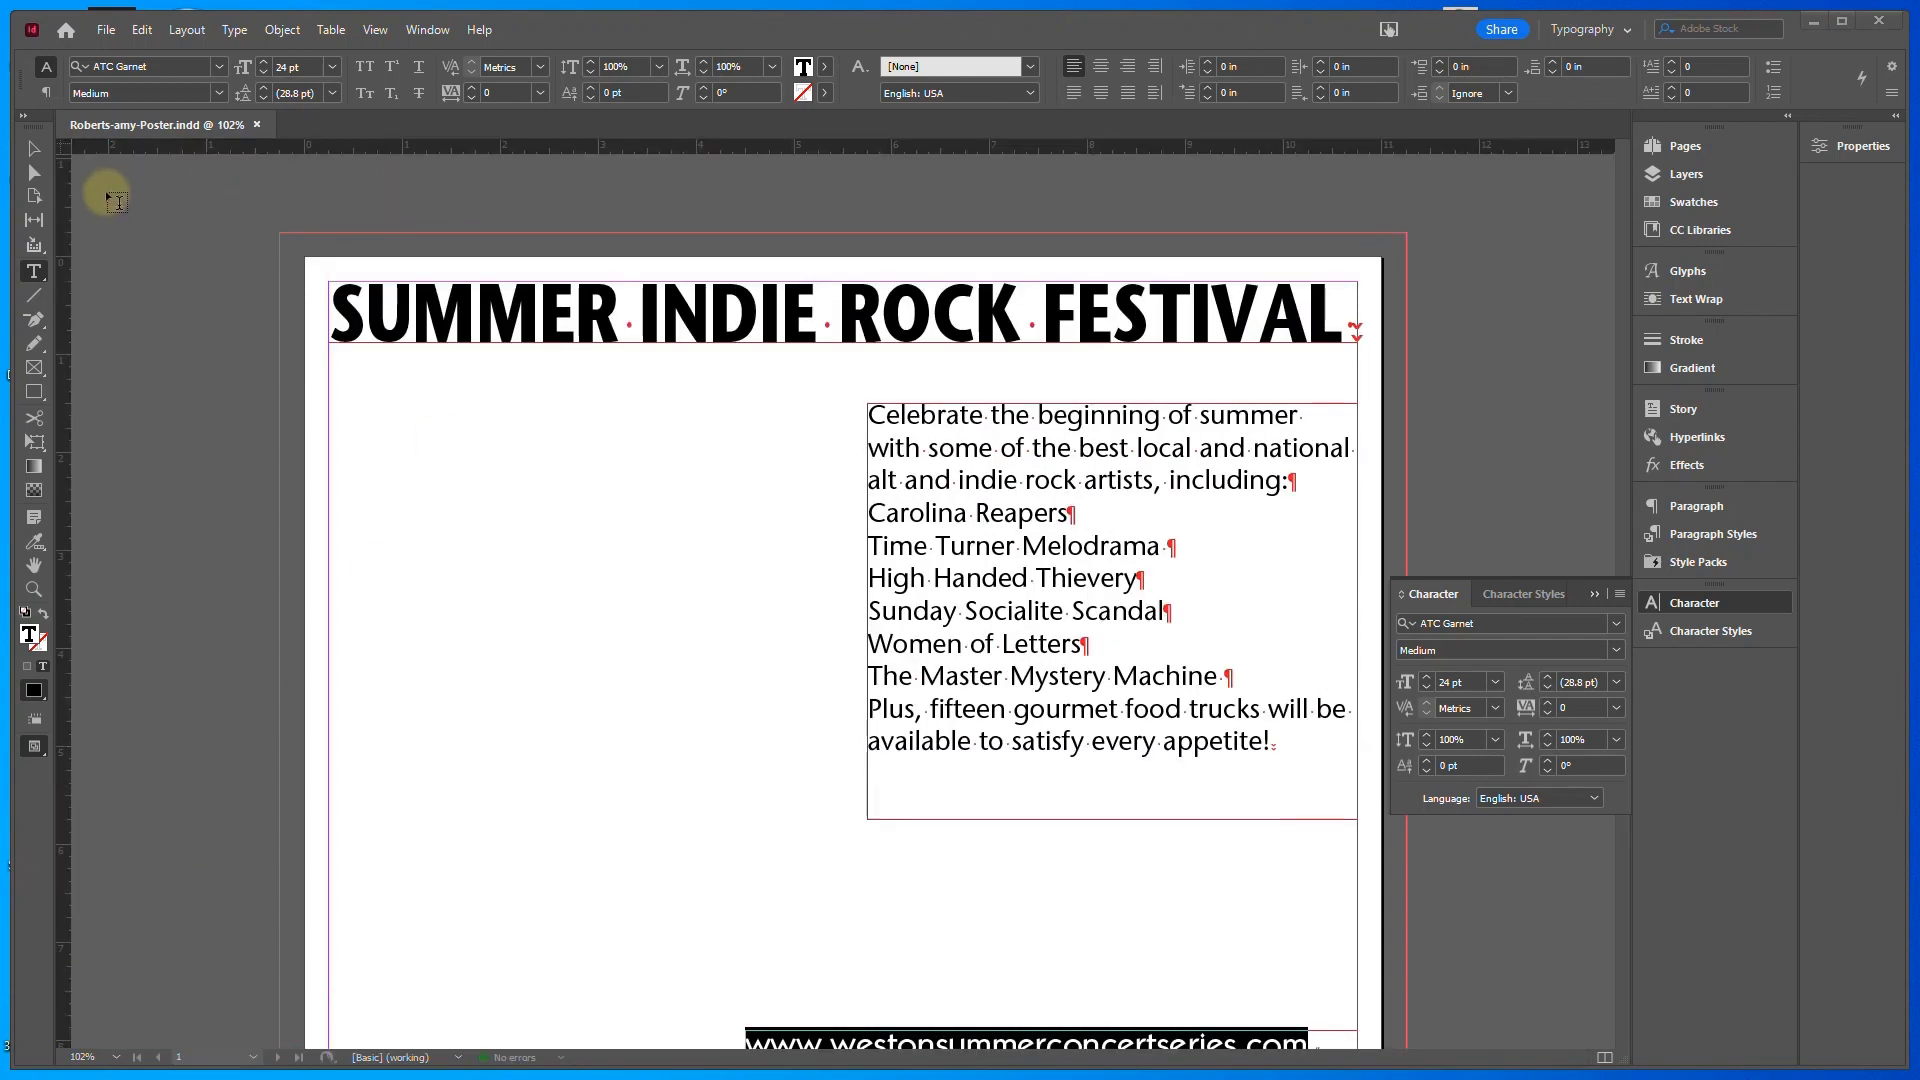
triple_click(361, 310)
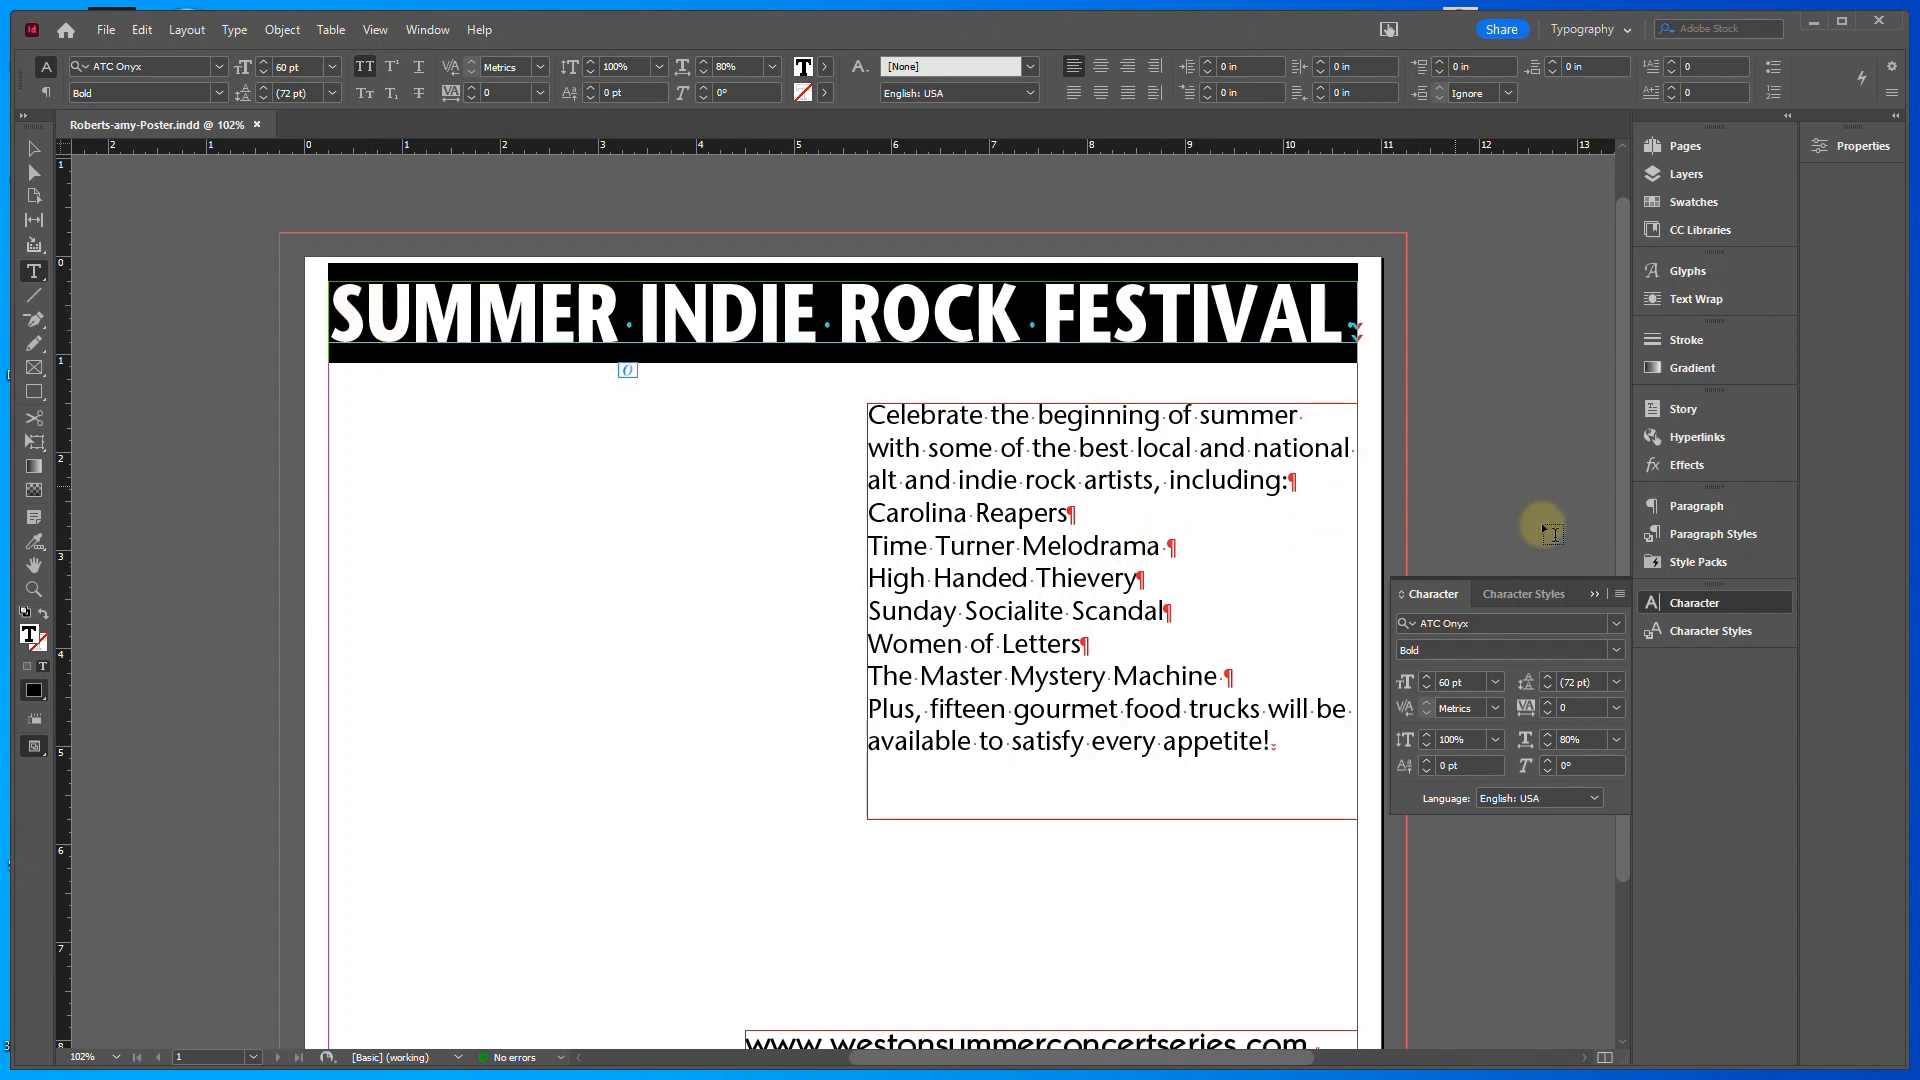
click(1722, 506)
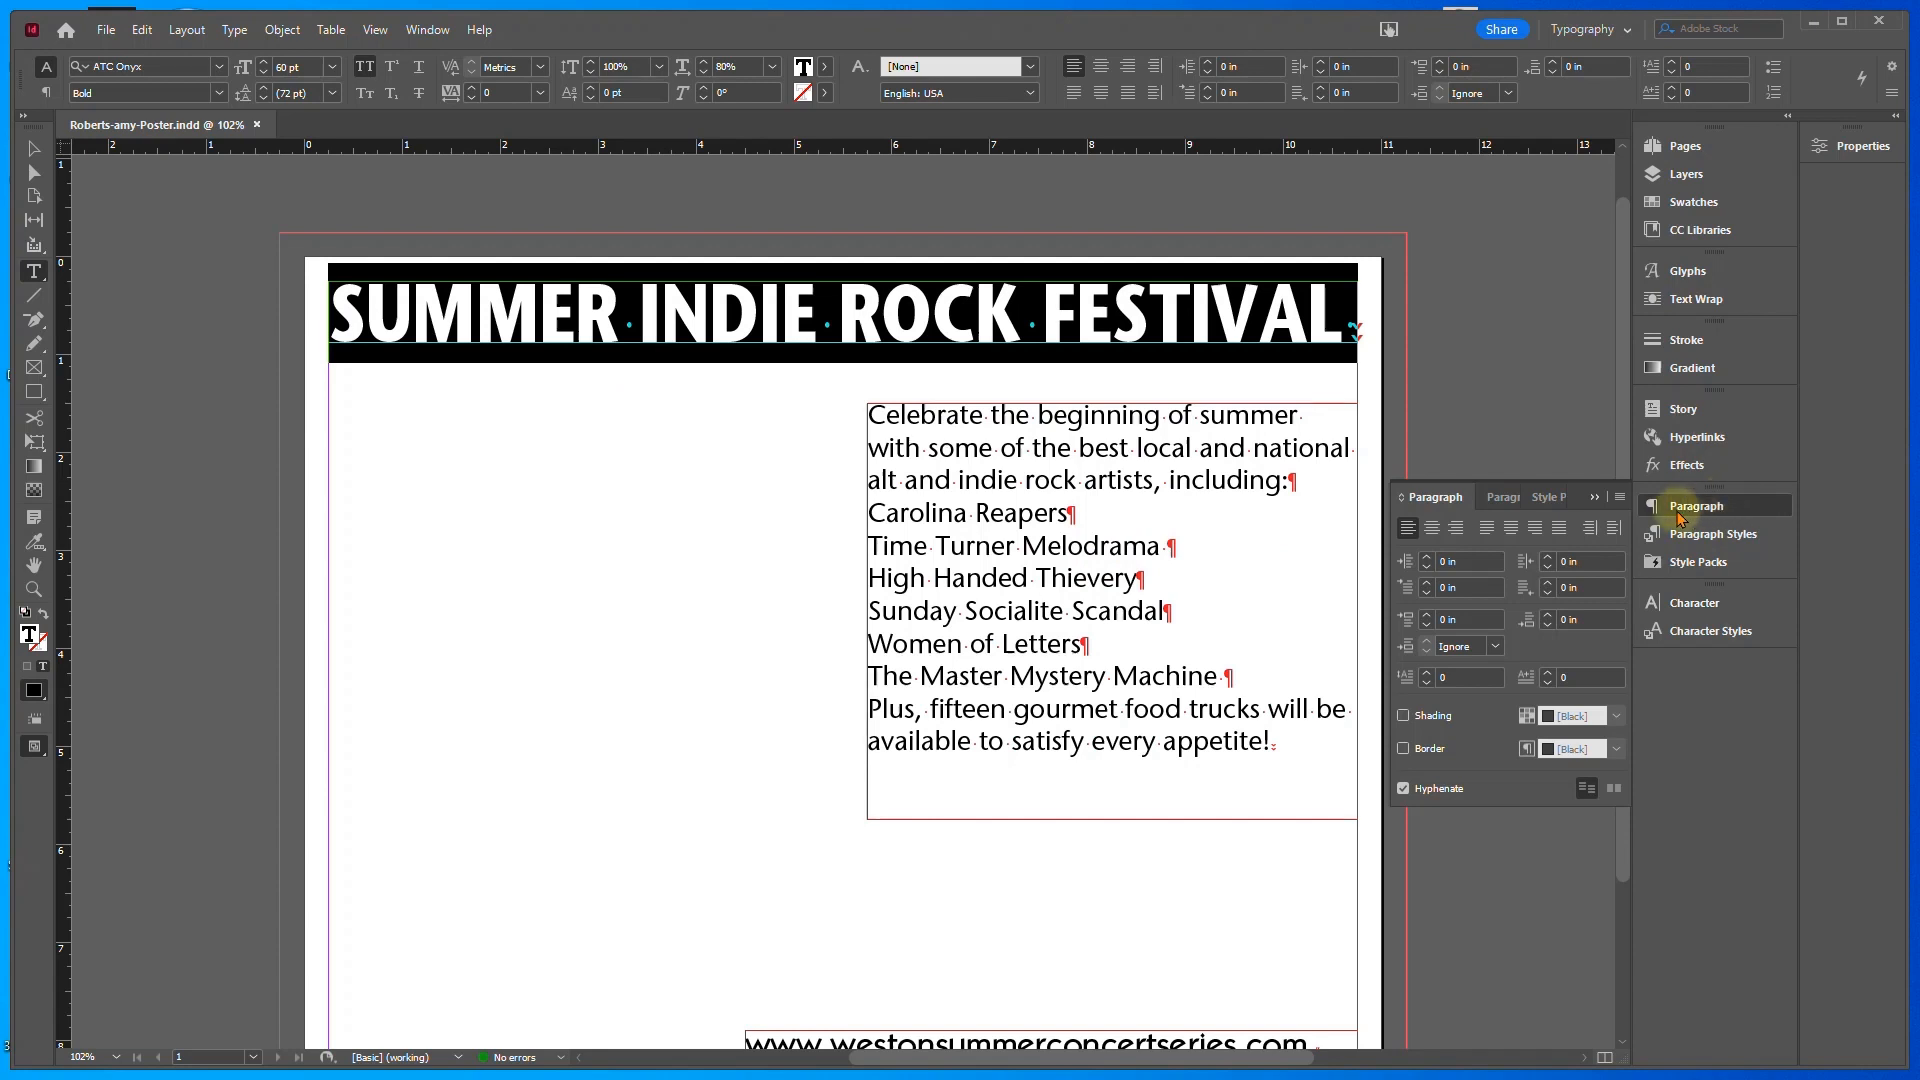
click(1563, 530)
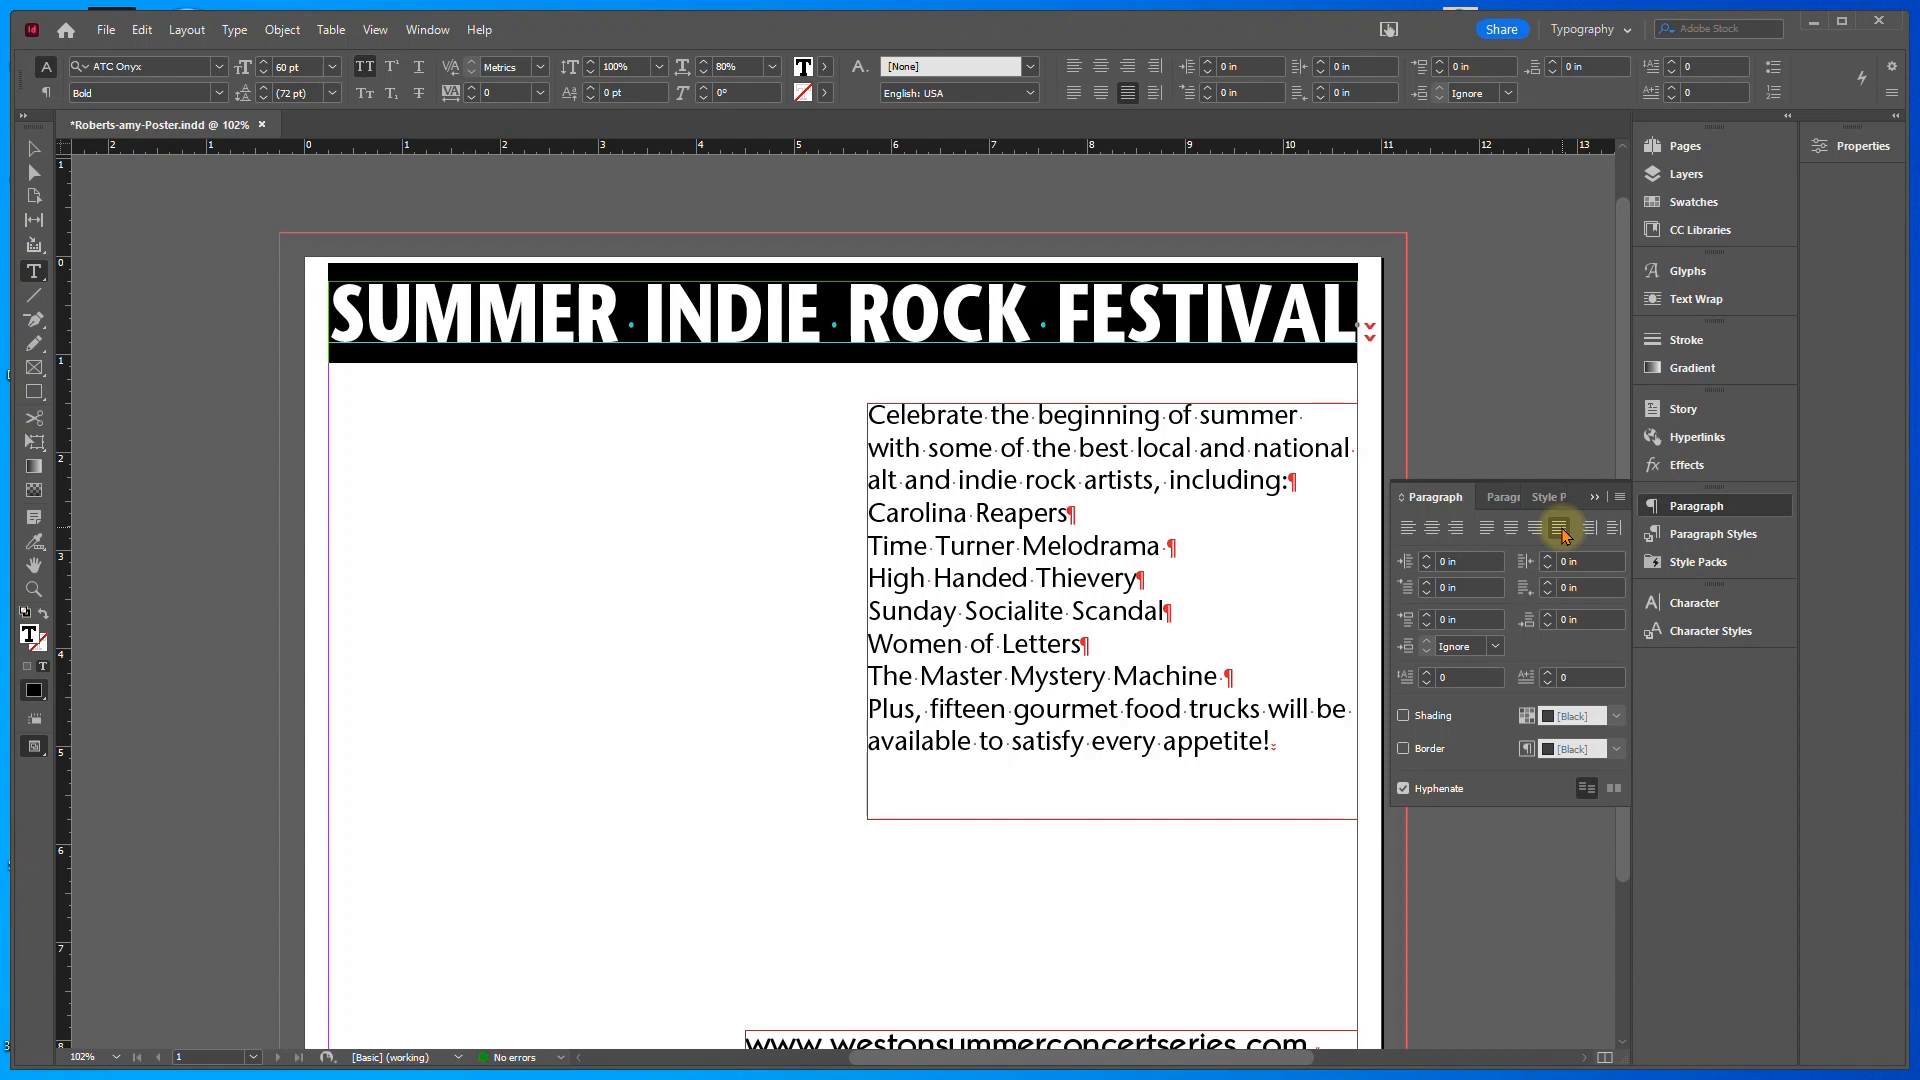
click(1561, 529)
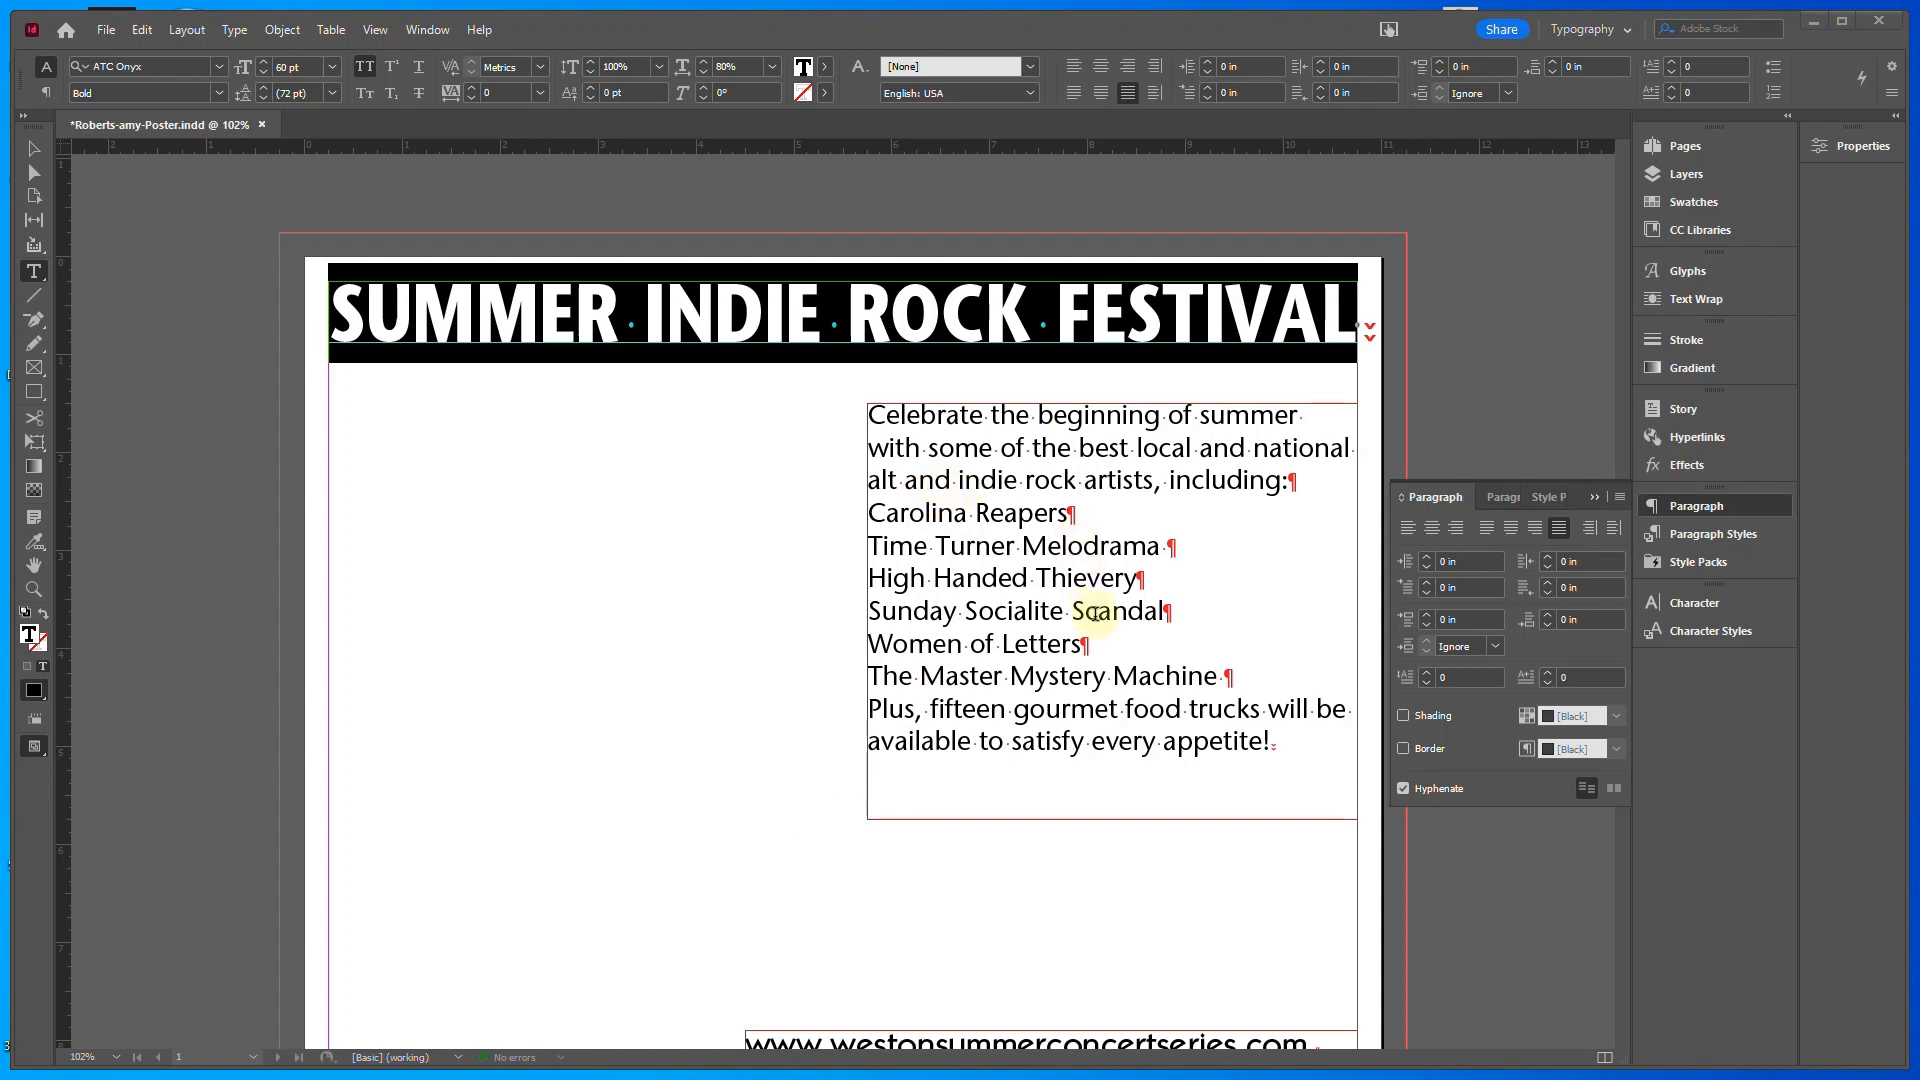
Set the space after to 0.125 in for the paragraphs from "Celebrate" through "The Master Mystery Machine"
drag(1215, 674, 853, 417)
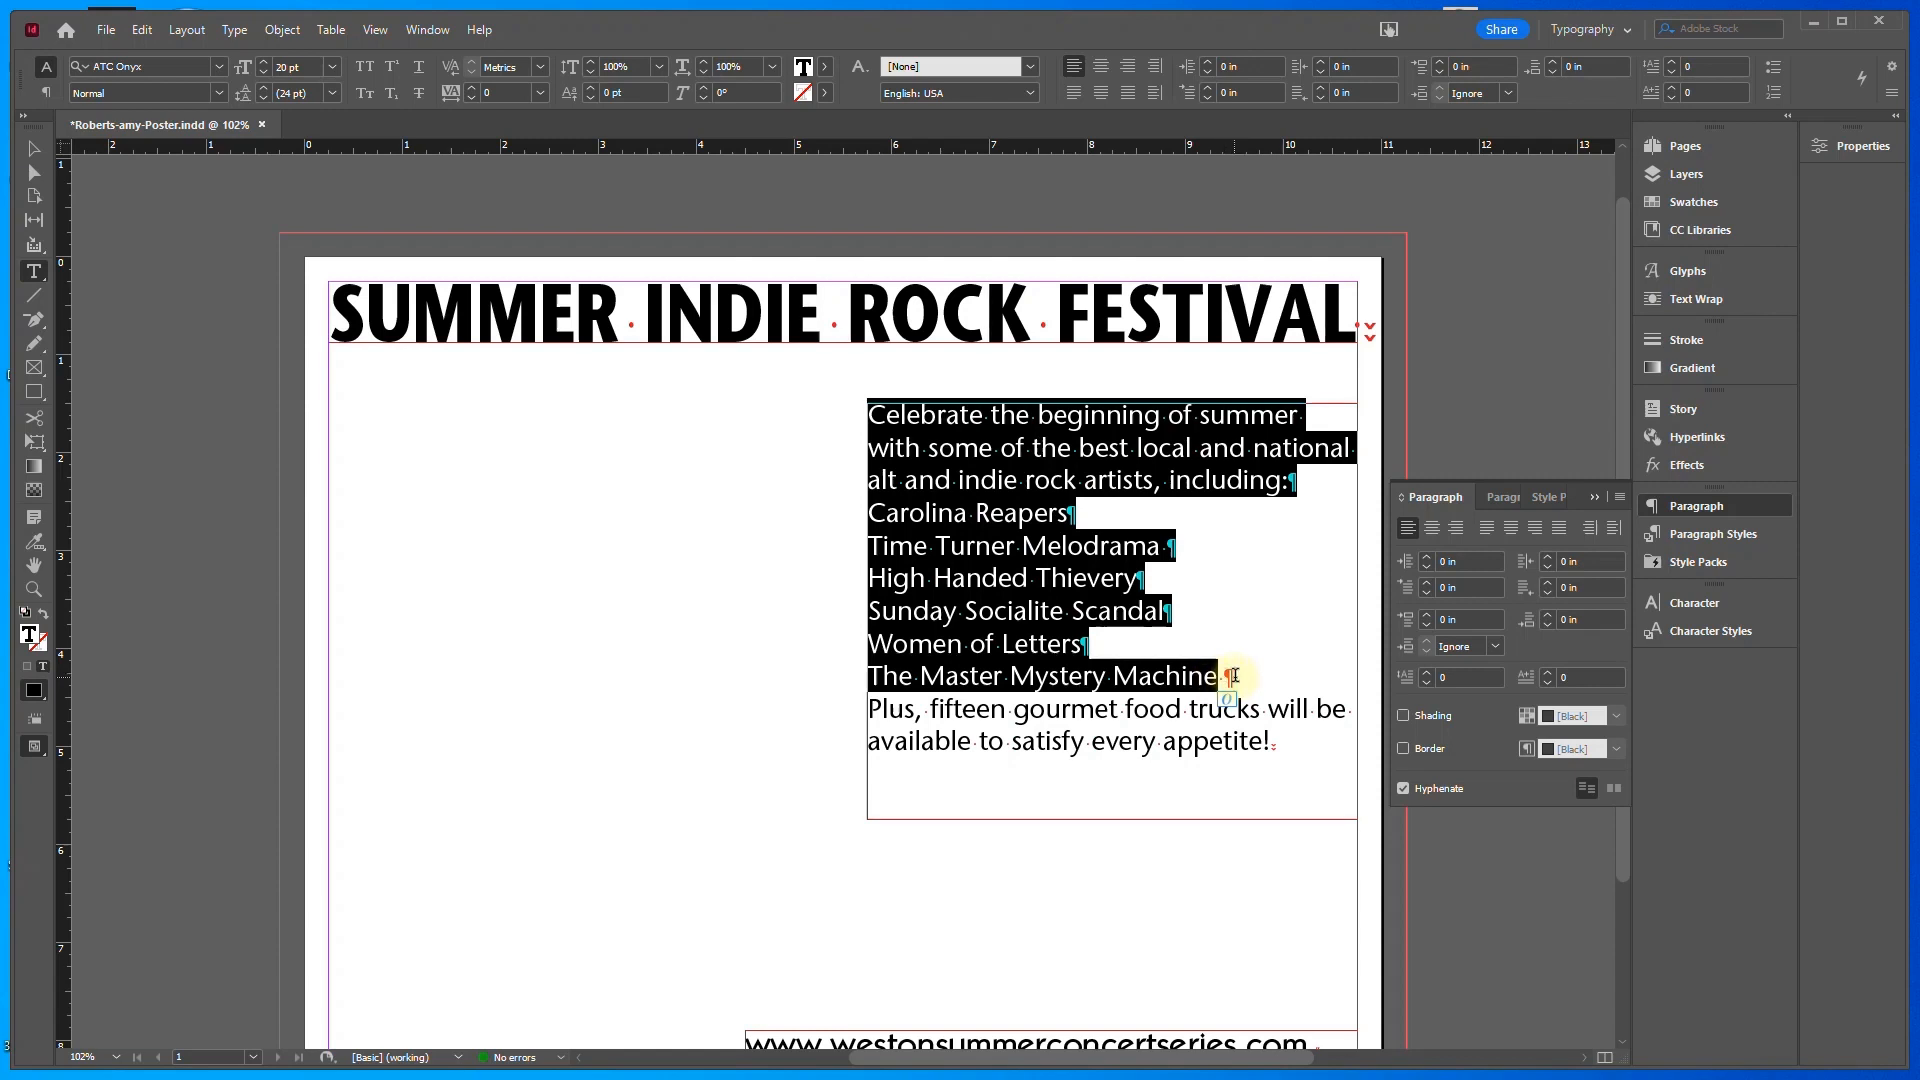
click(1548, 616)
click(1548, 616)
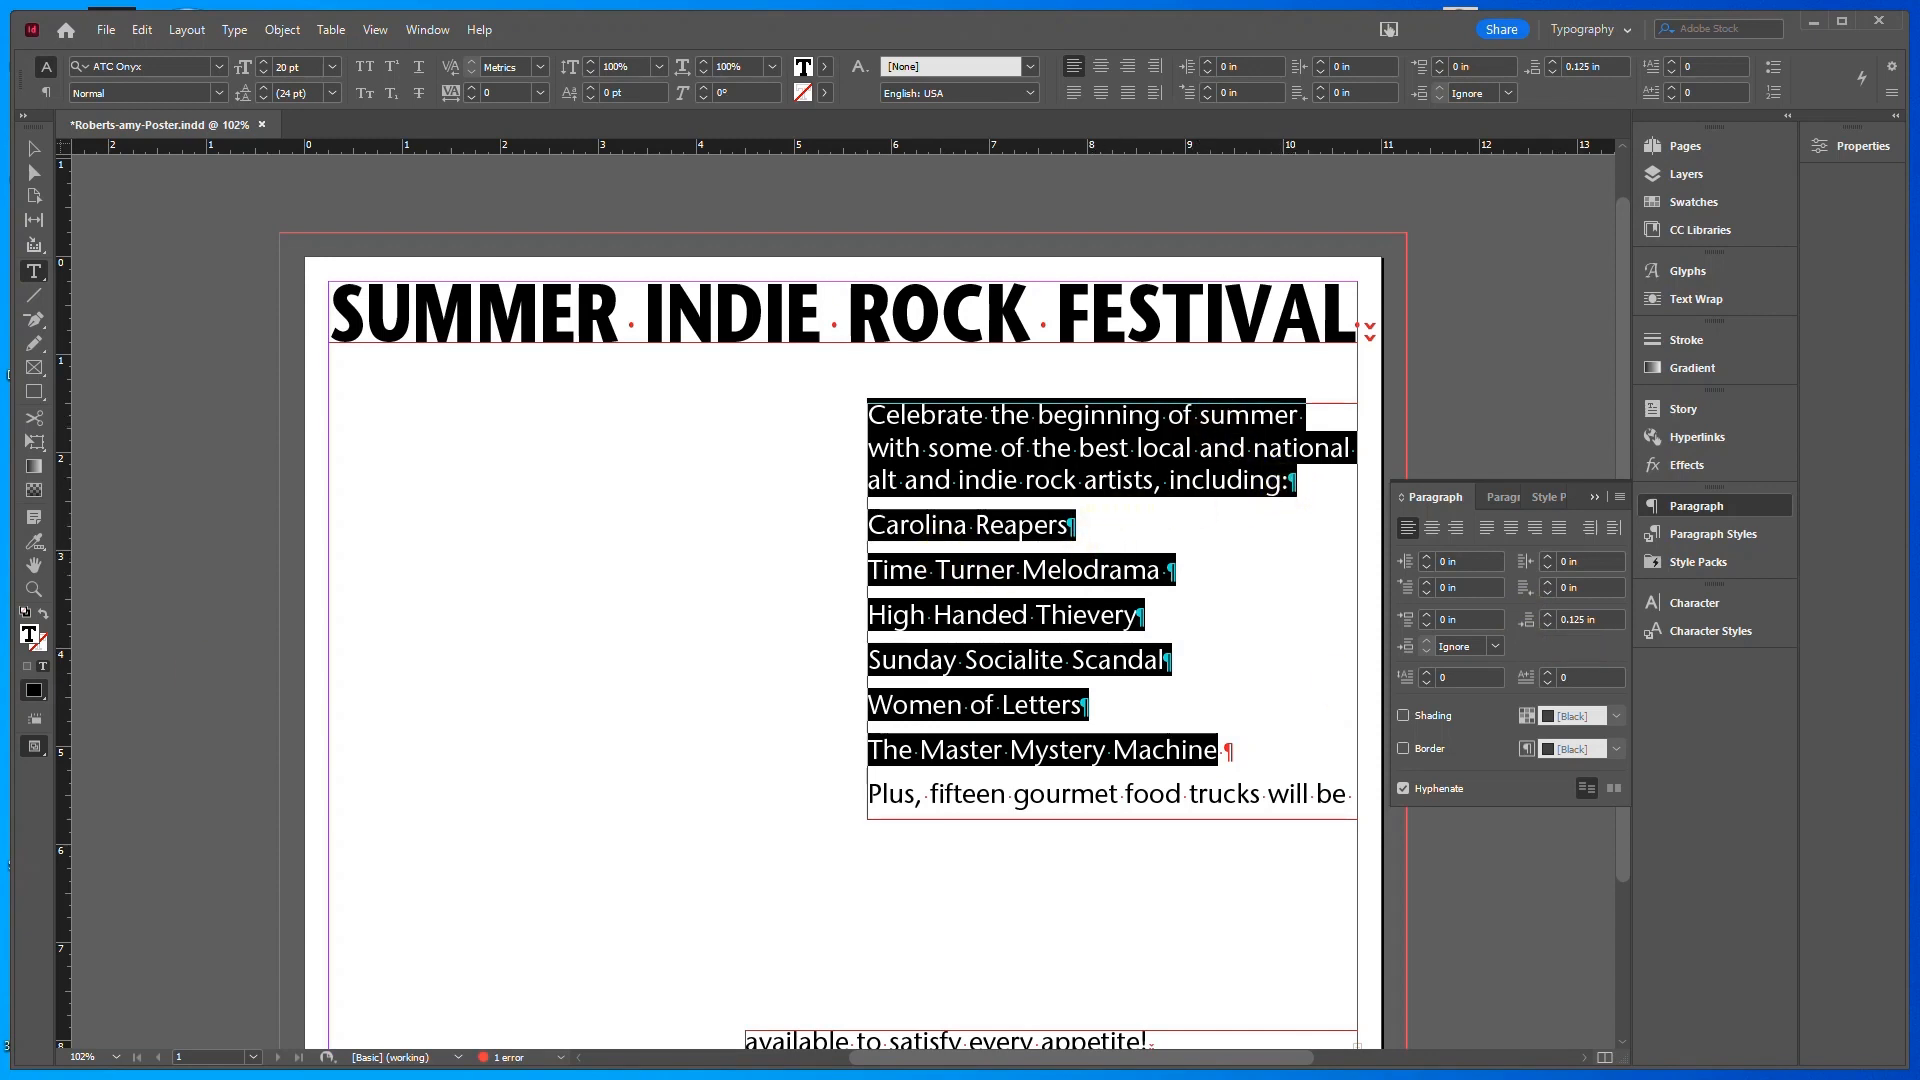
click(377, 1016)
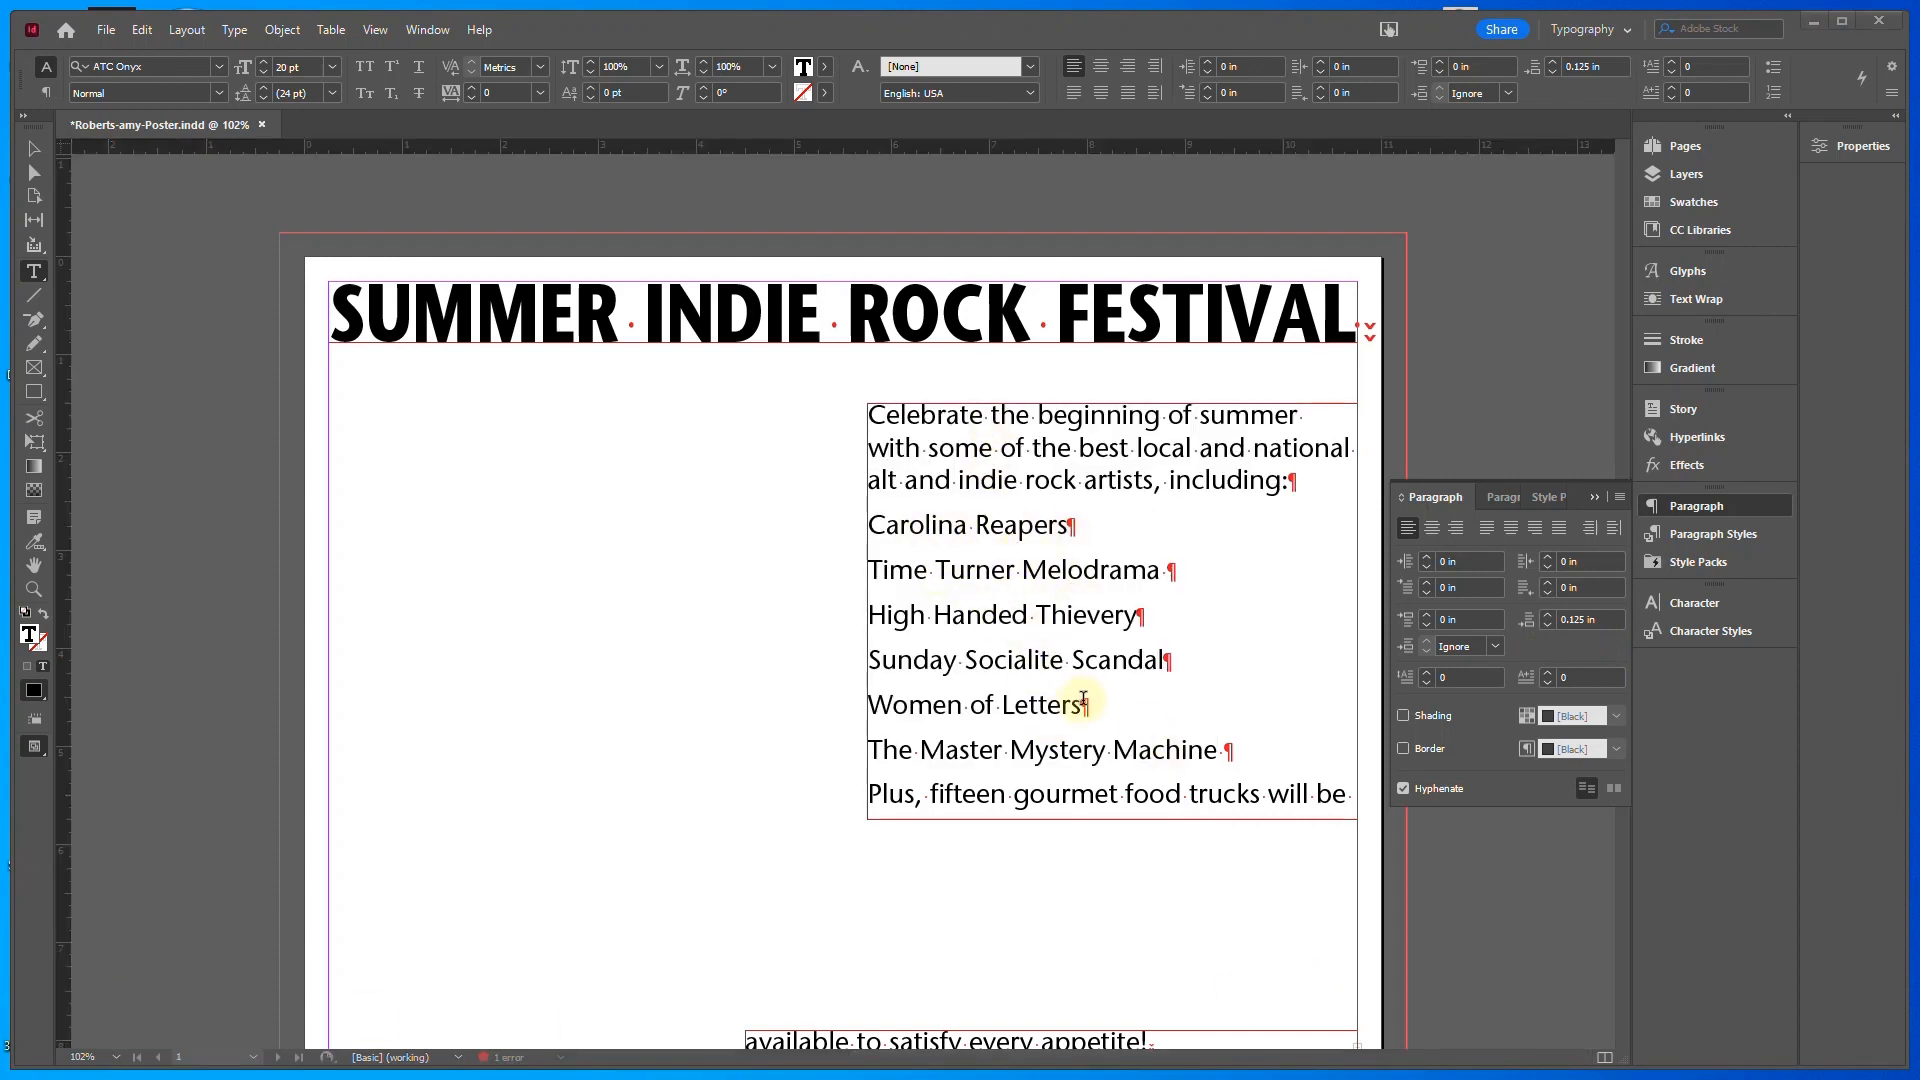
Reduce the space after the six artist-name paragraphs to 0.0625 in, then deselect the text
drag(1218, 750, 846, 532)
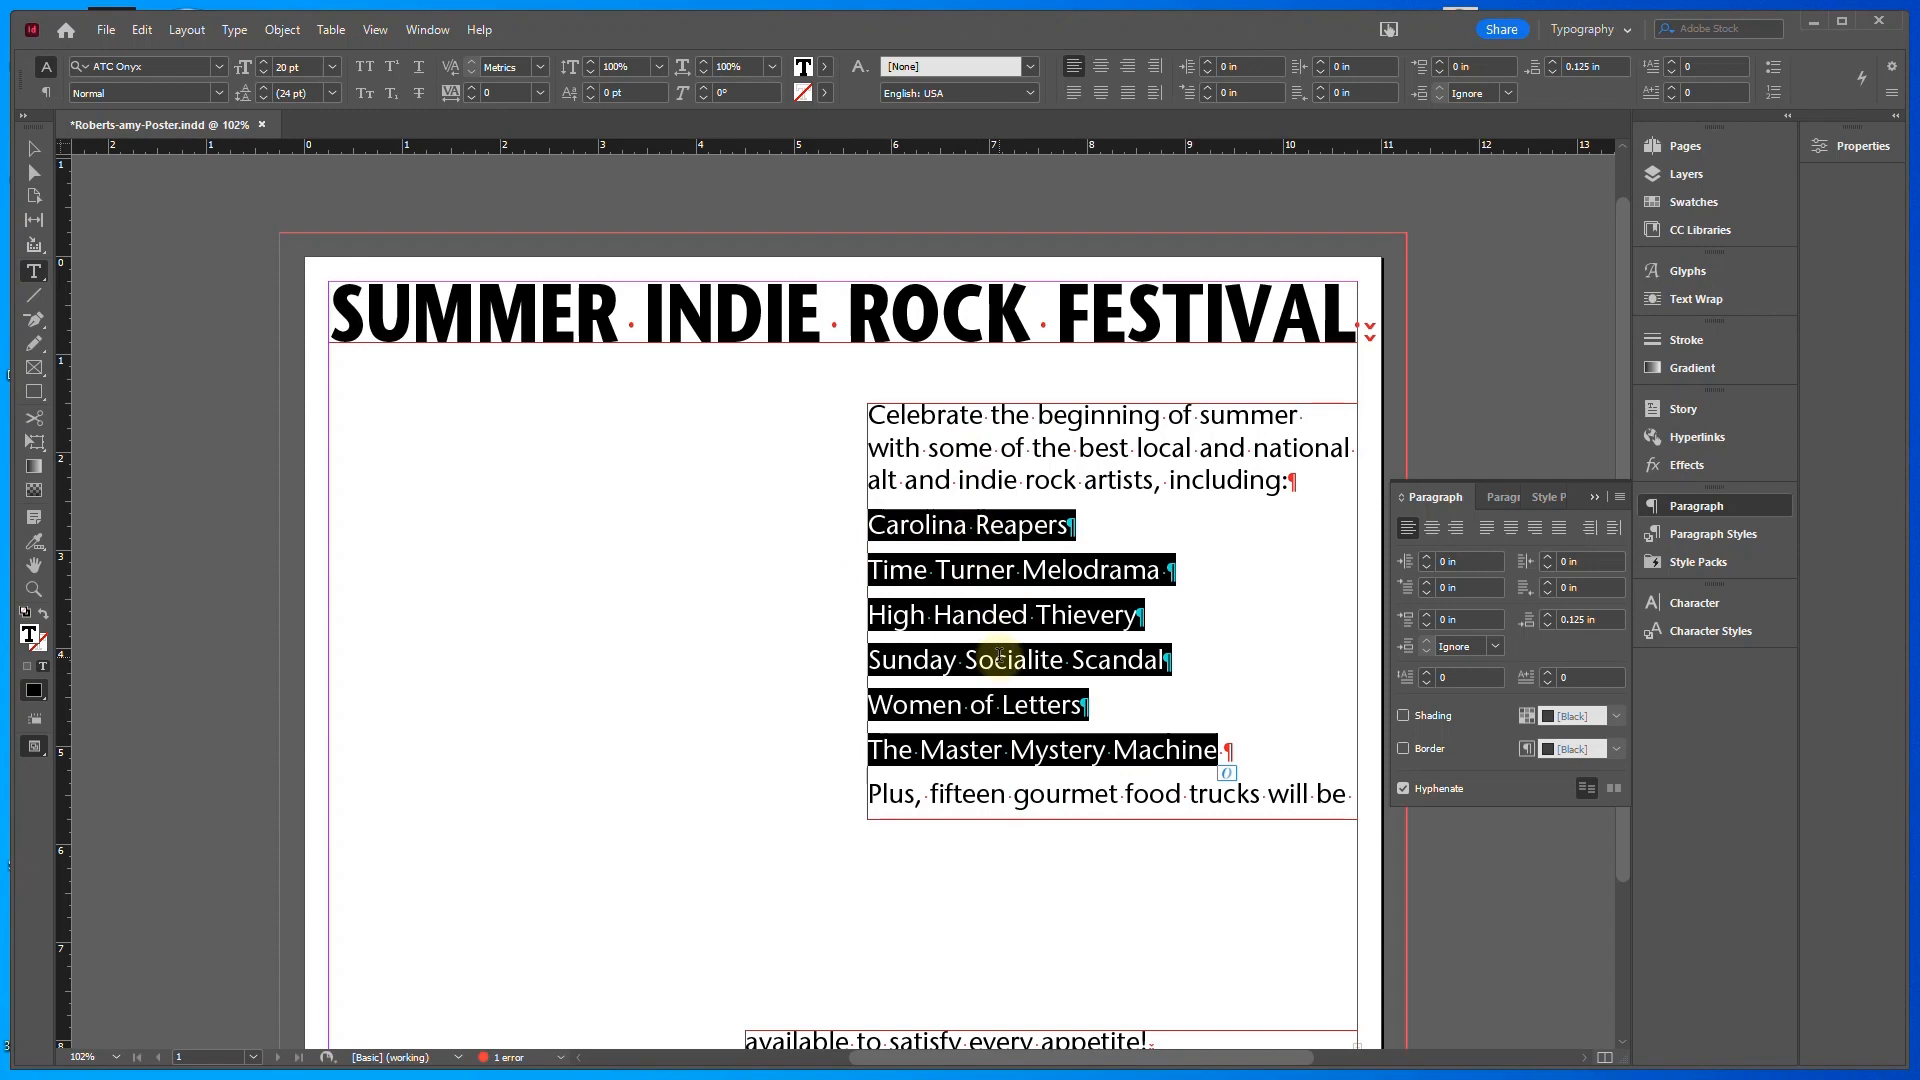
click(1546, 625)
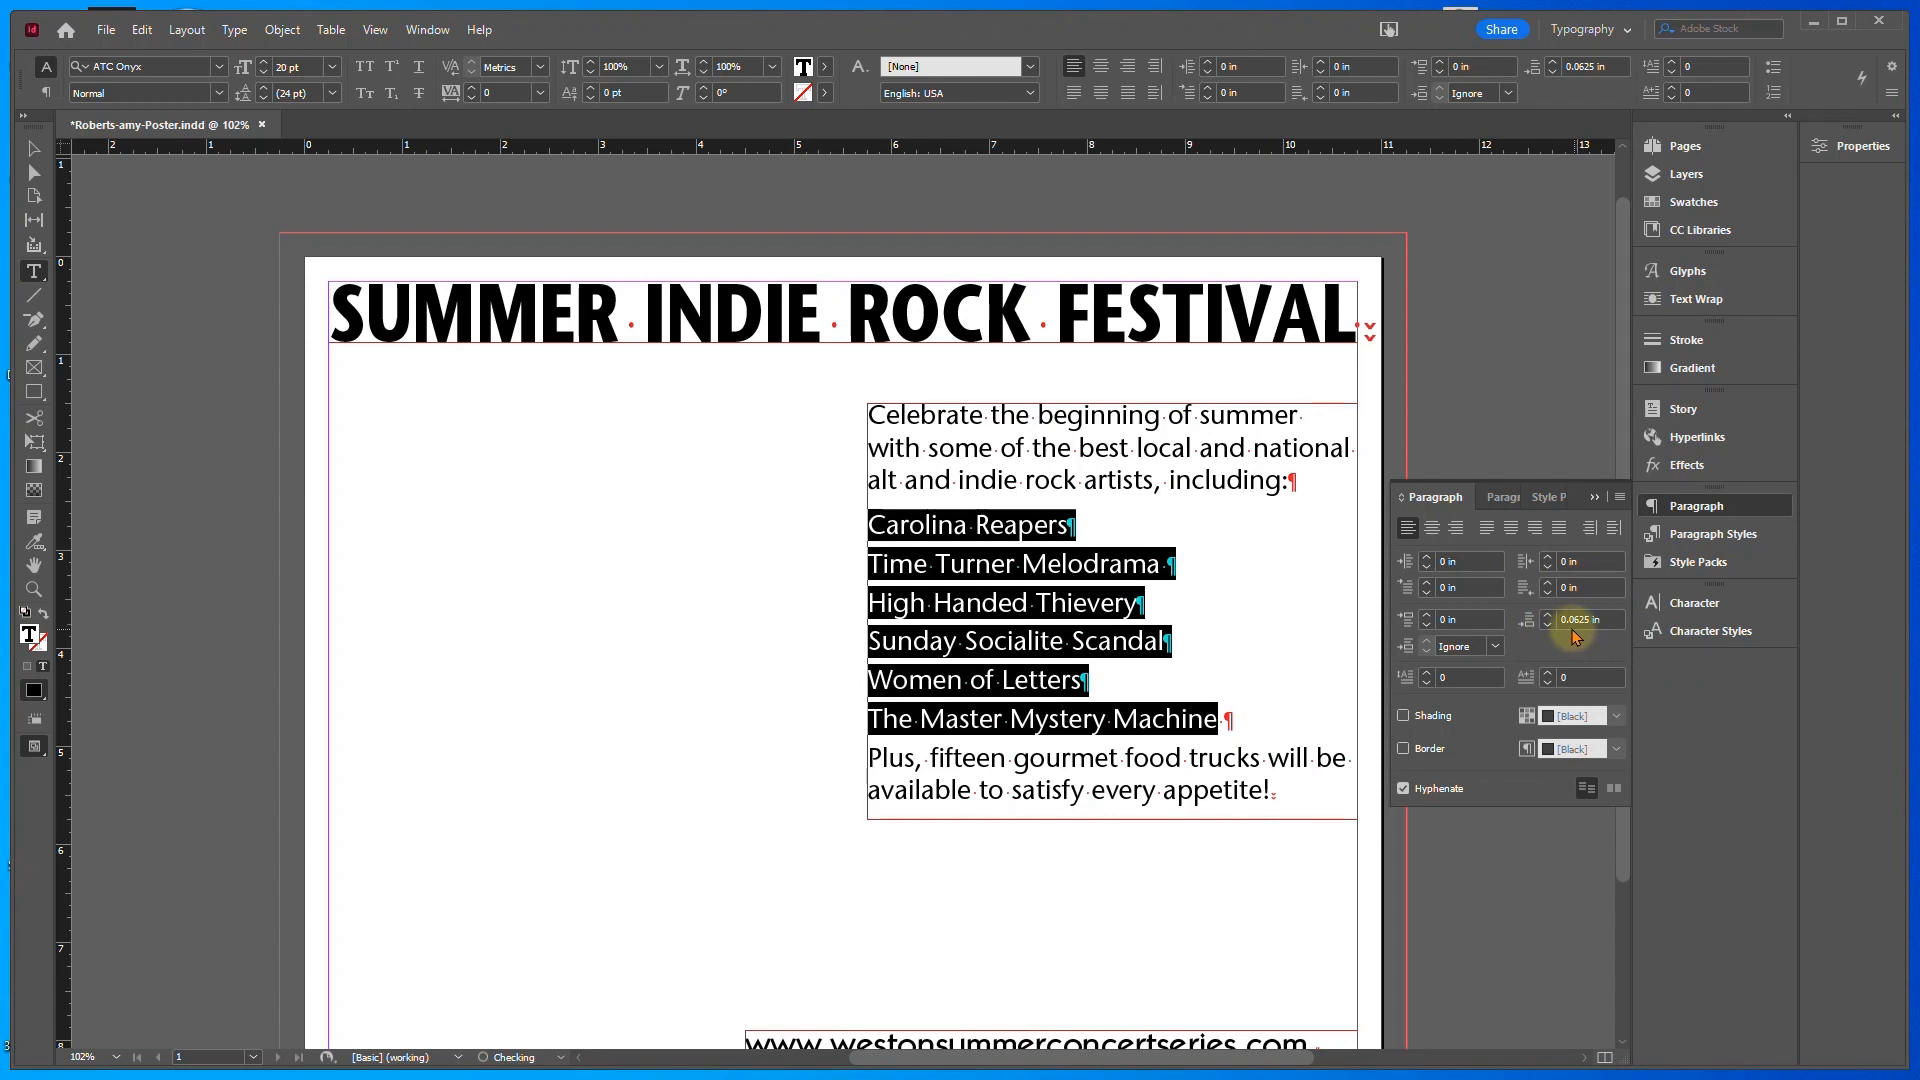
click(35, 150)
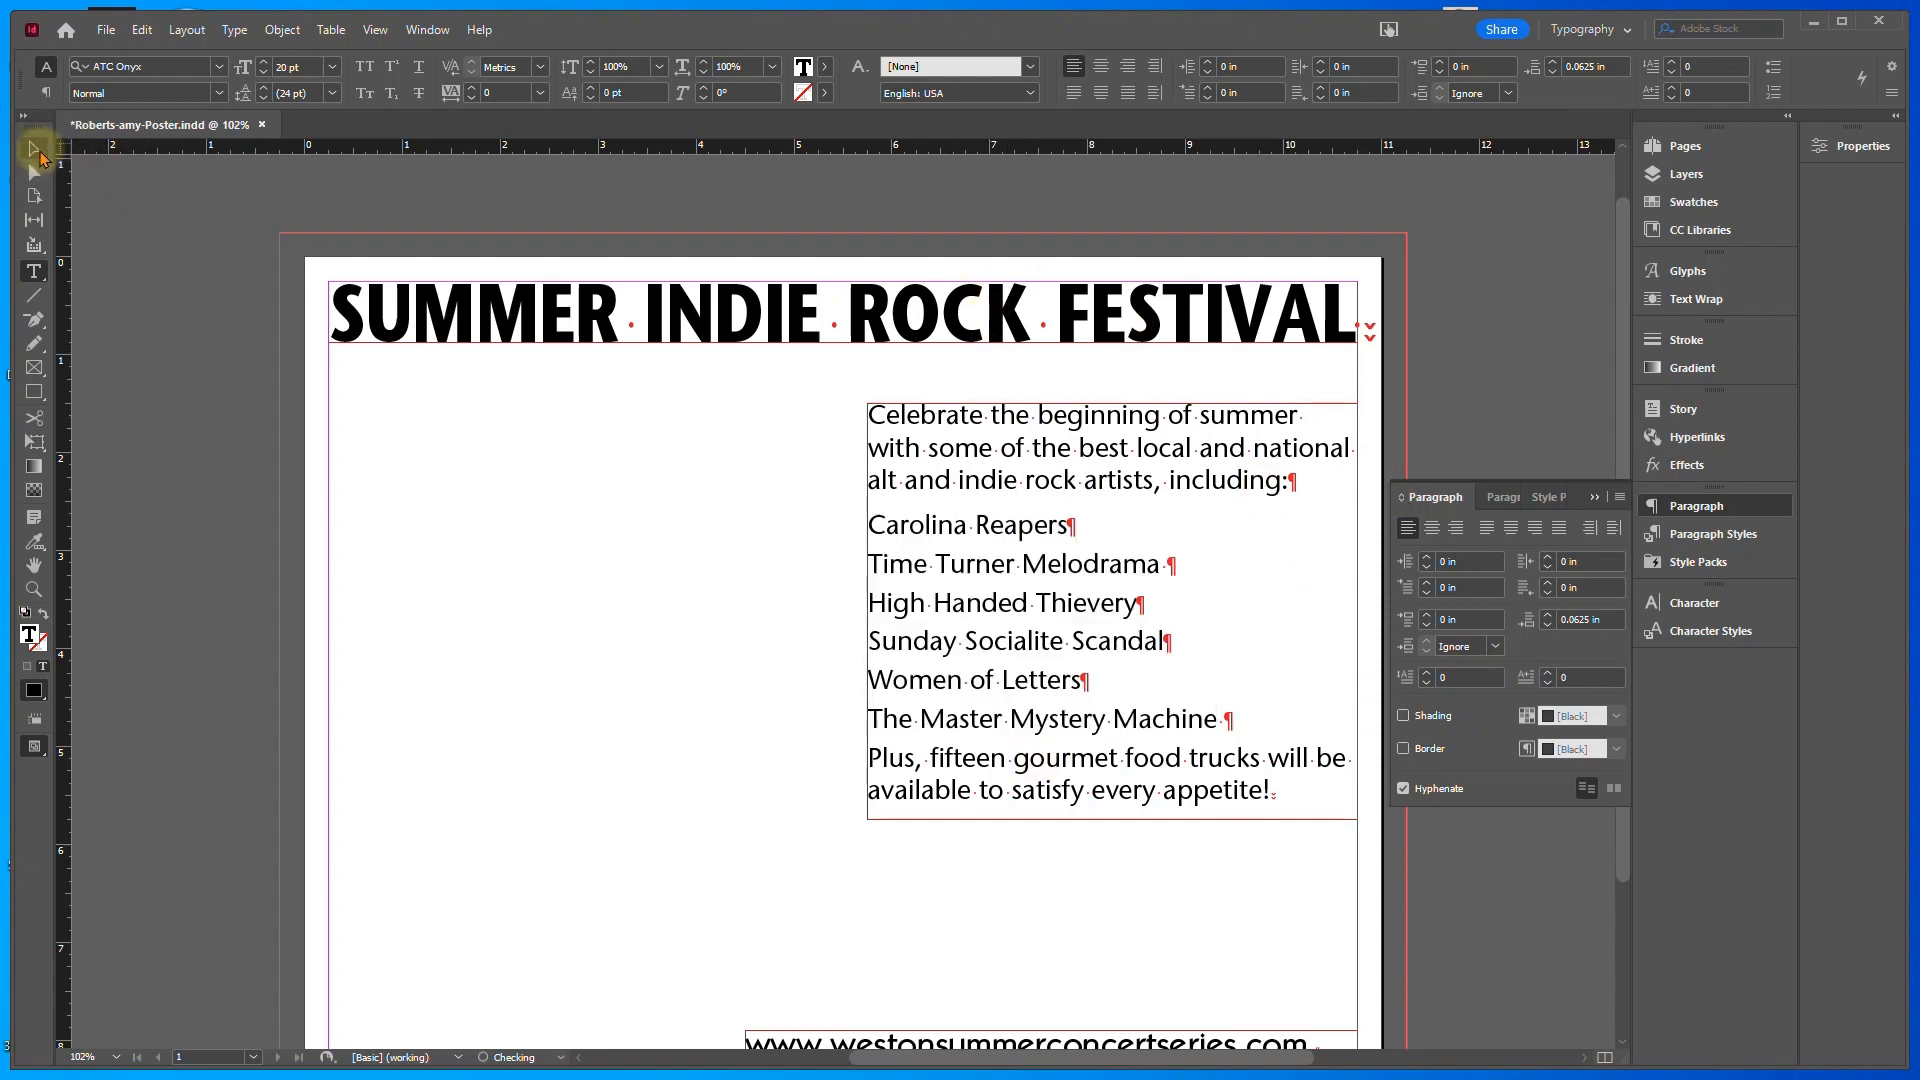
click(446, 566)
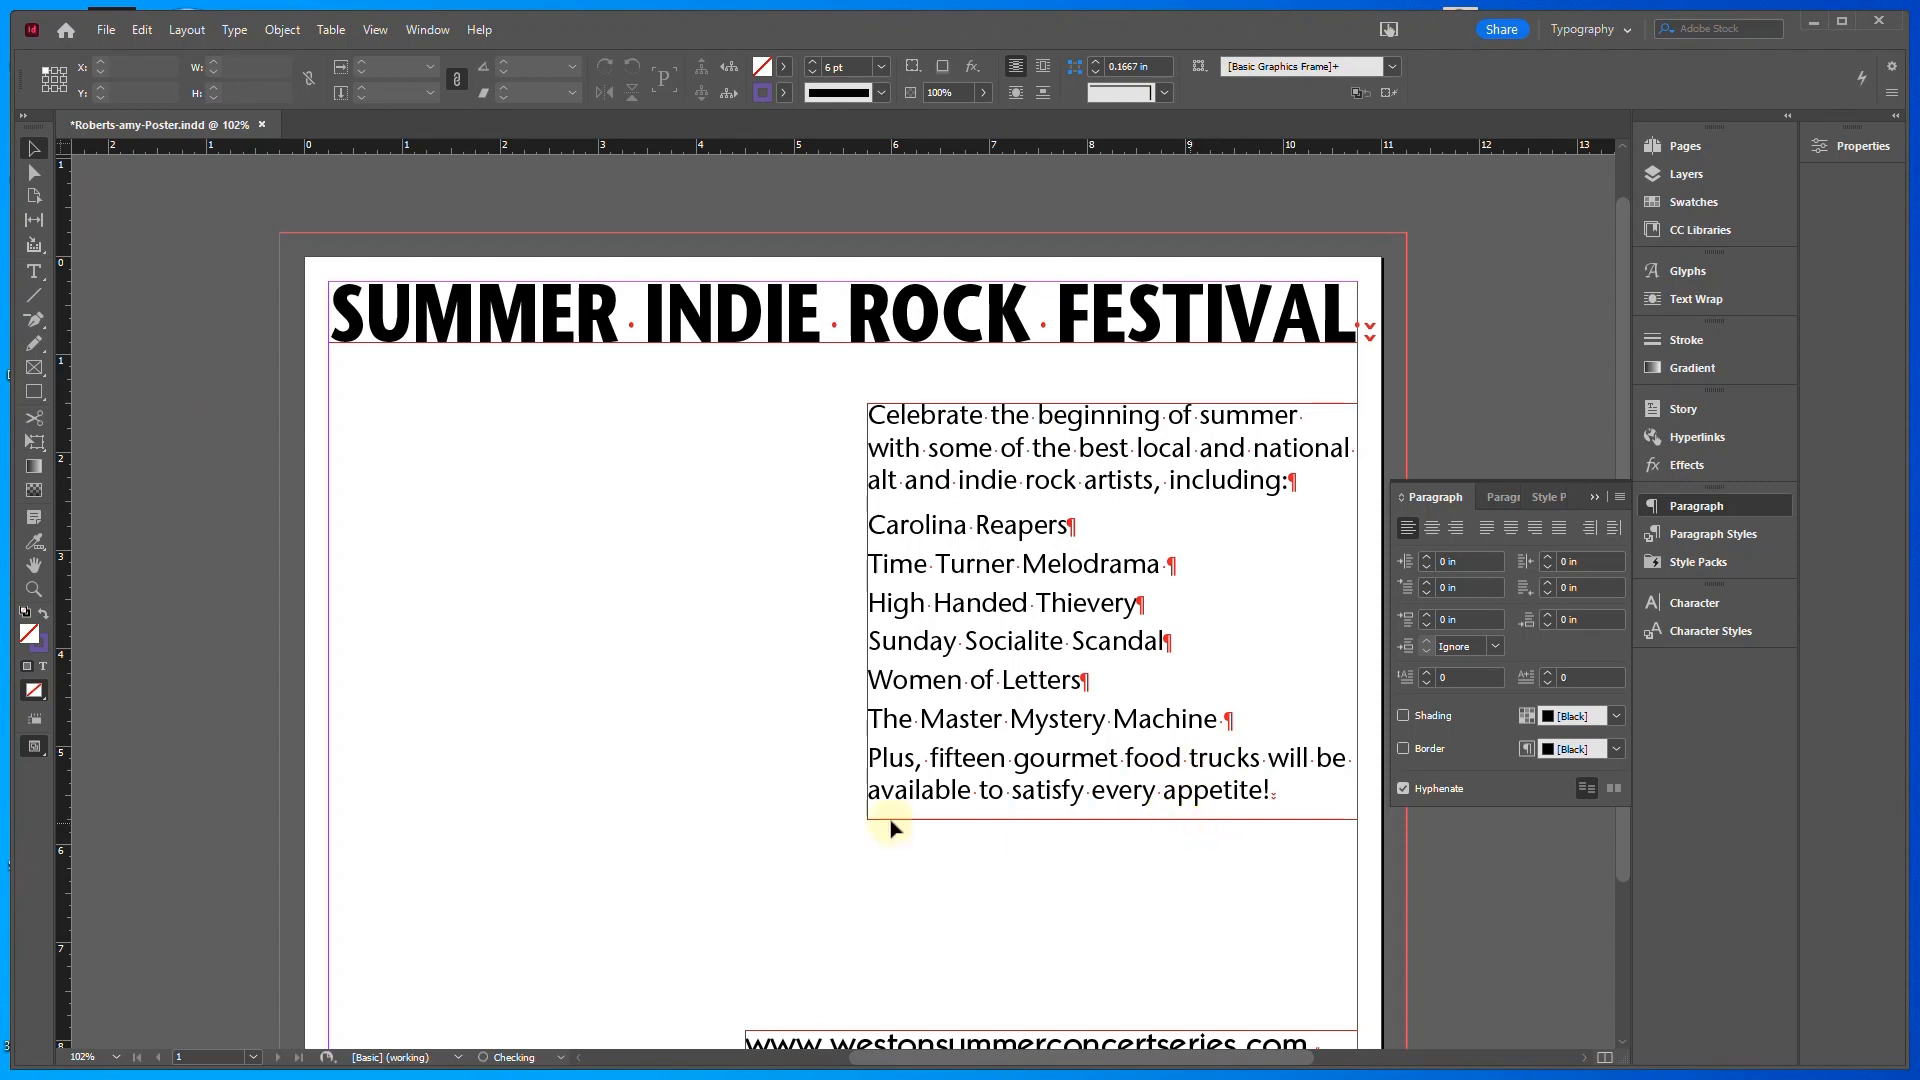
Set a 0.3 in left indent for the six artist names, "Carolina Reapers" to "The Master Mystery Machine"
key(t)
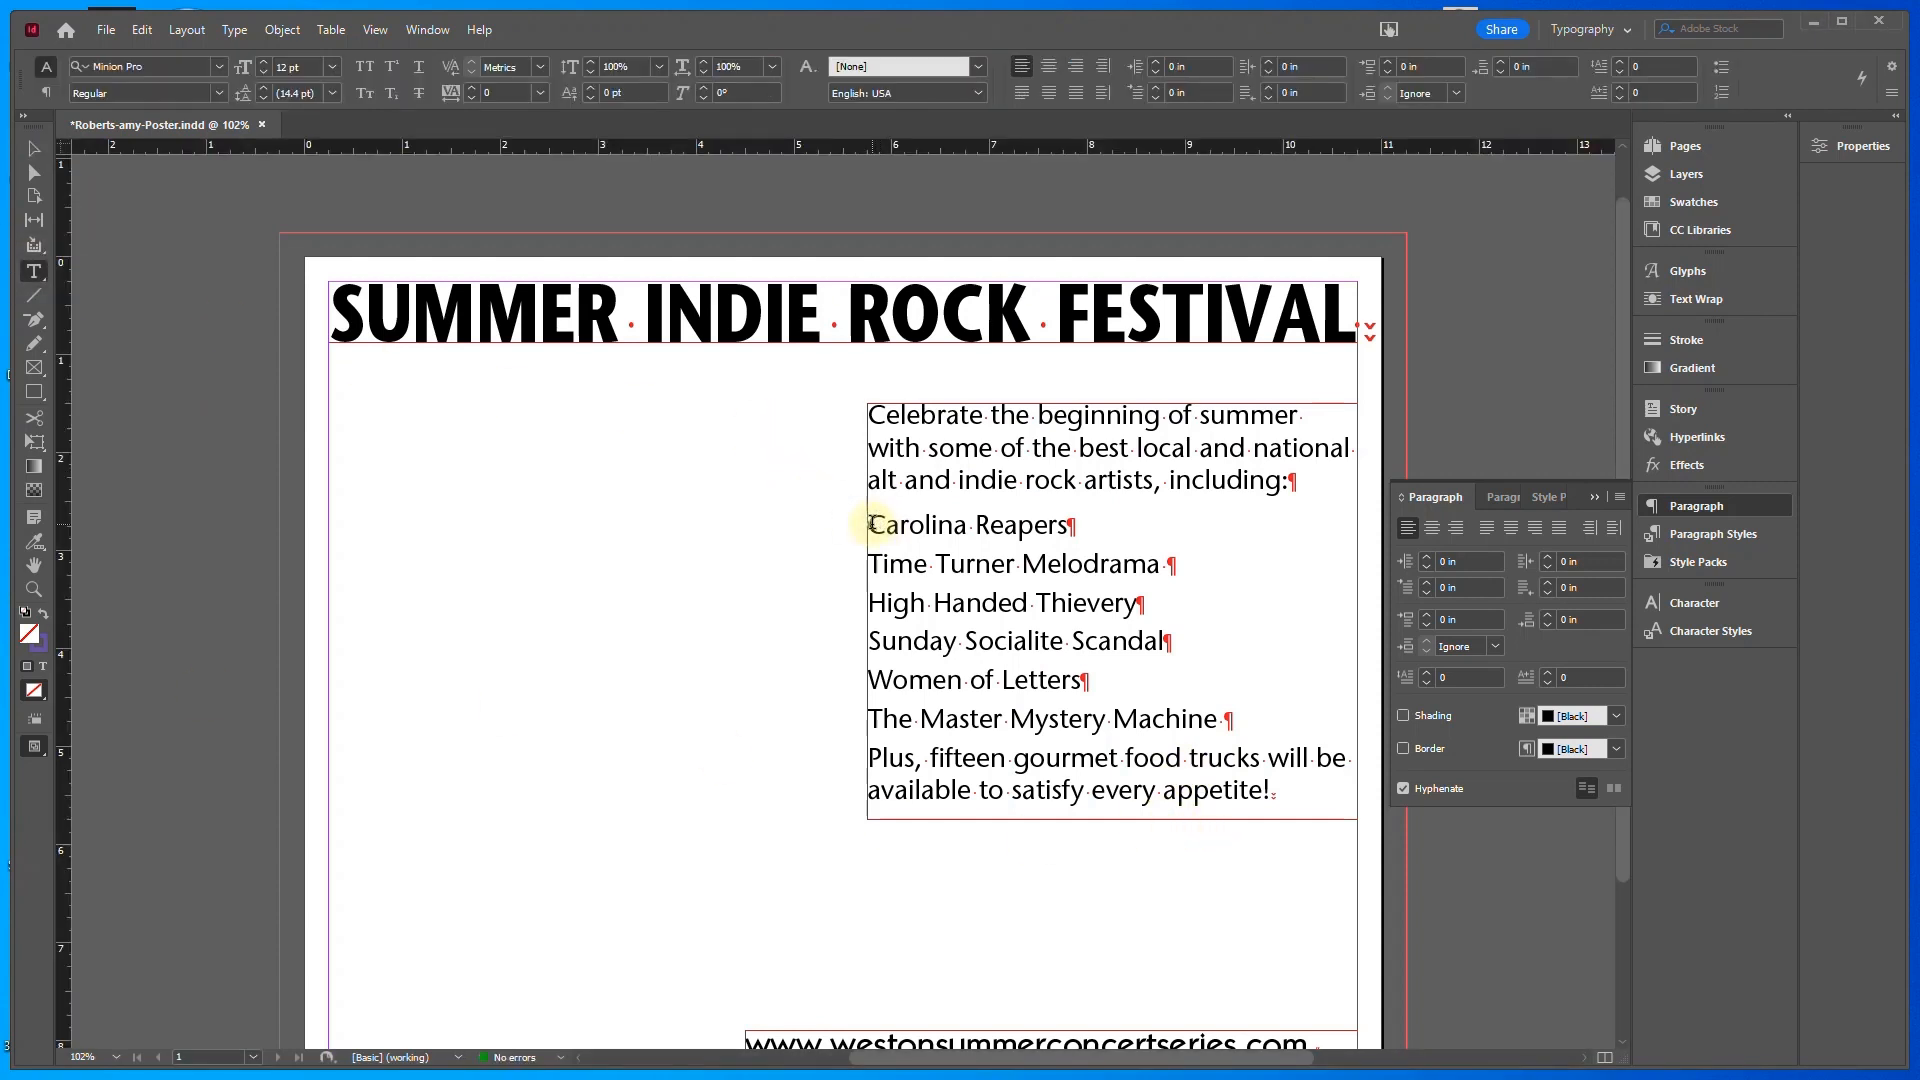
drag(868, 525, 1232, 722)
click(1442, 563)
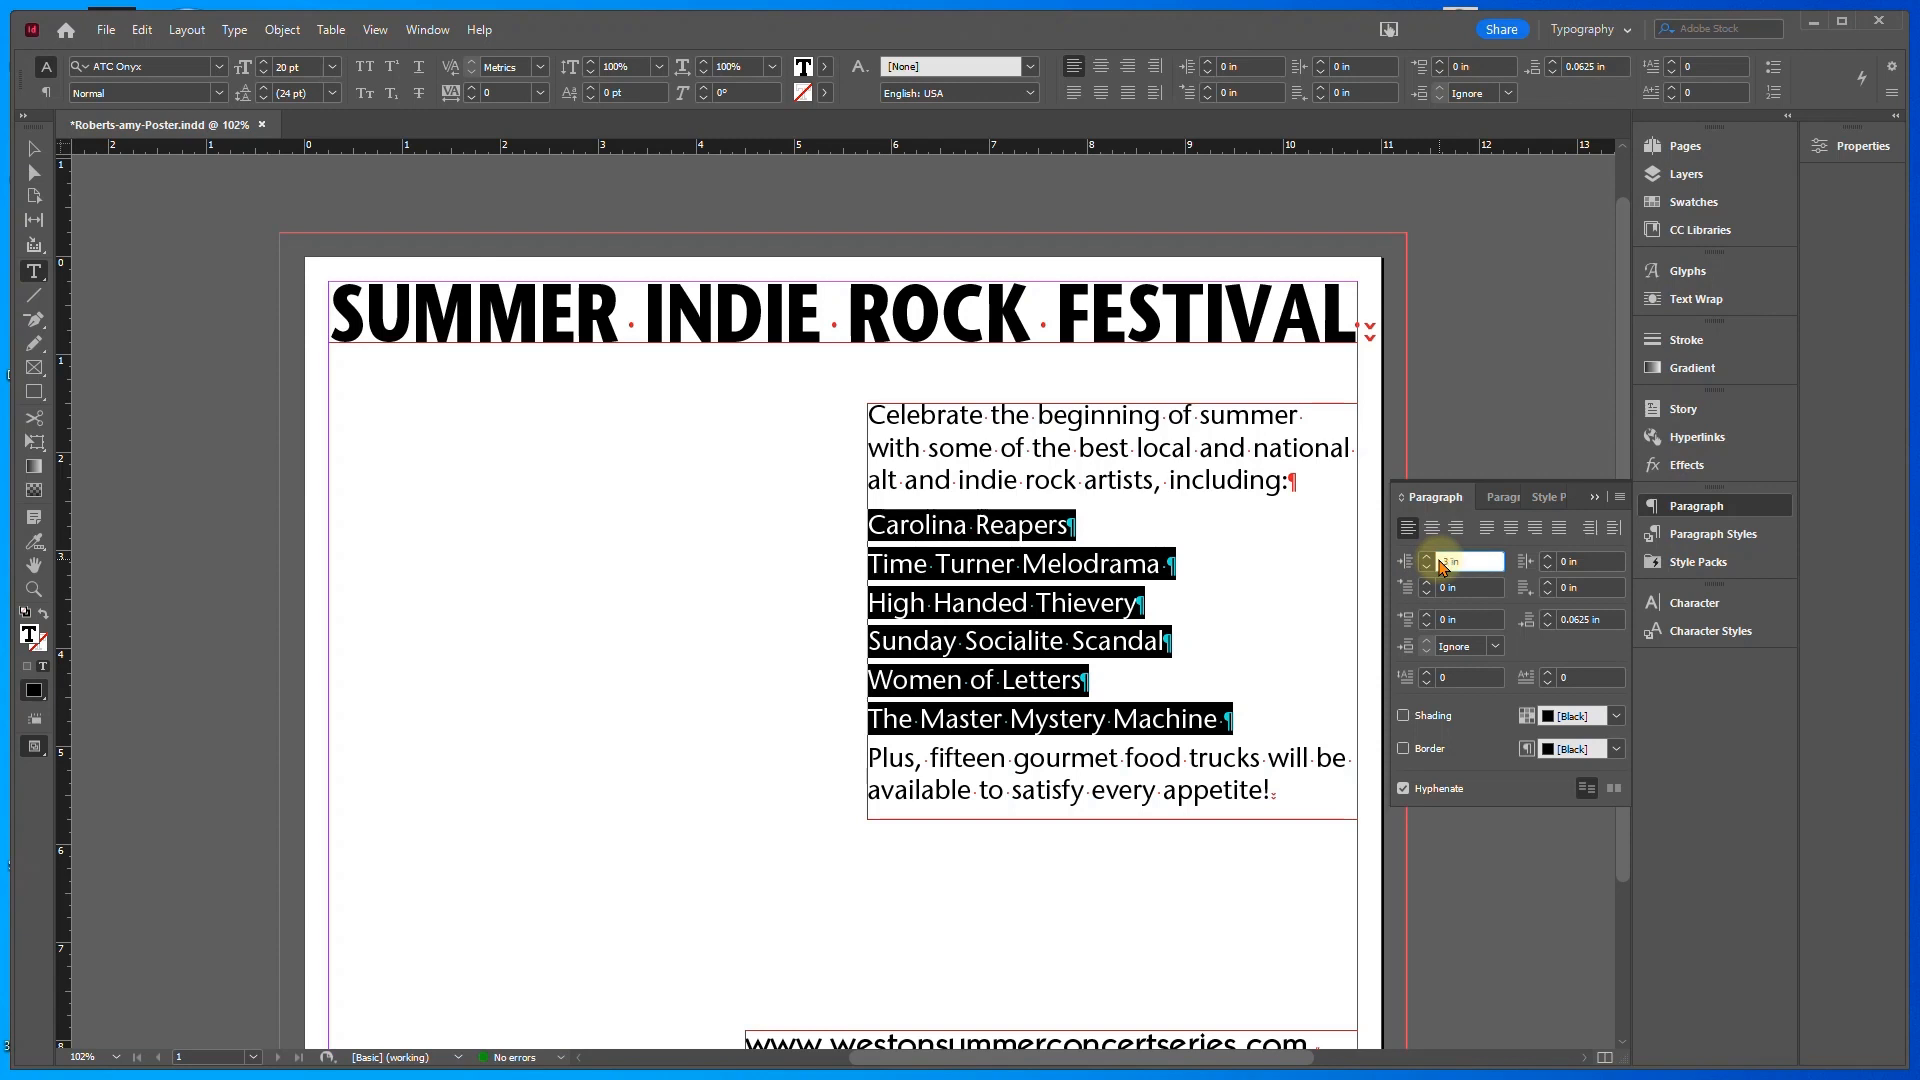
key(Return)
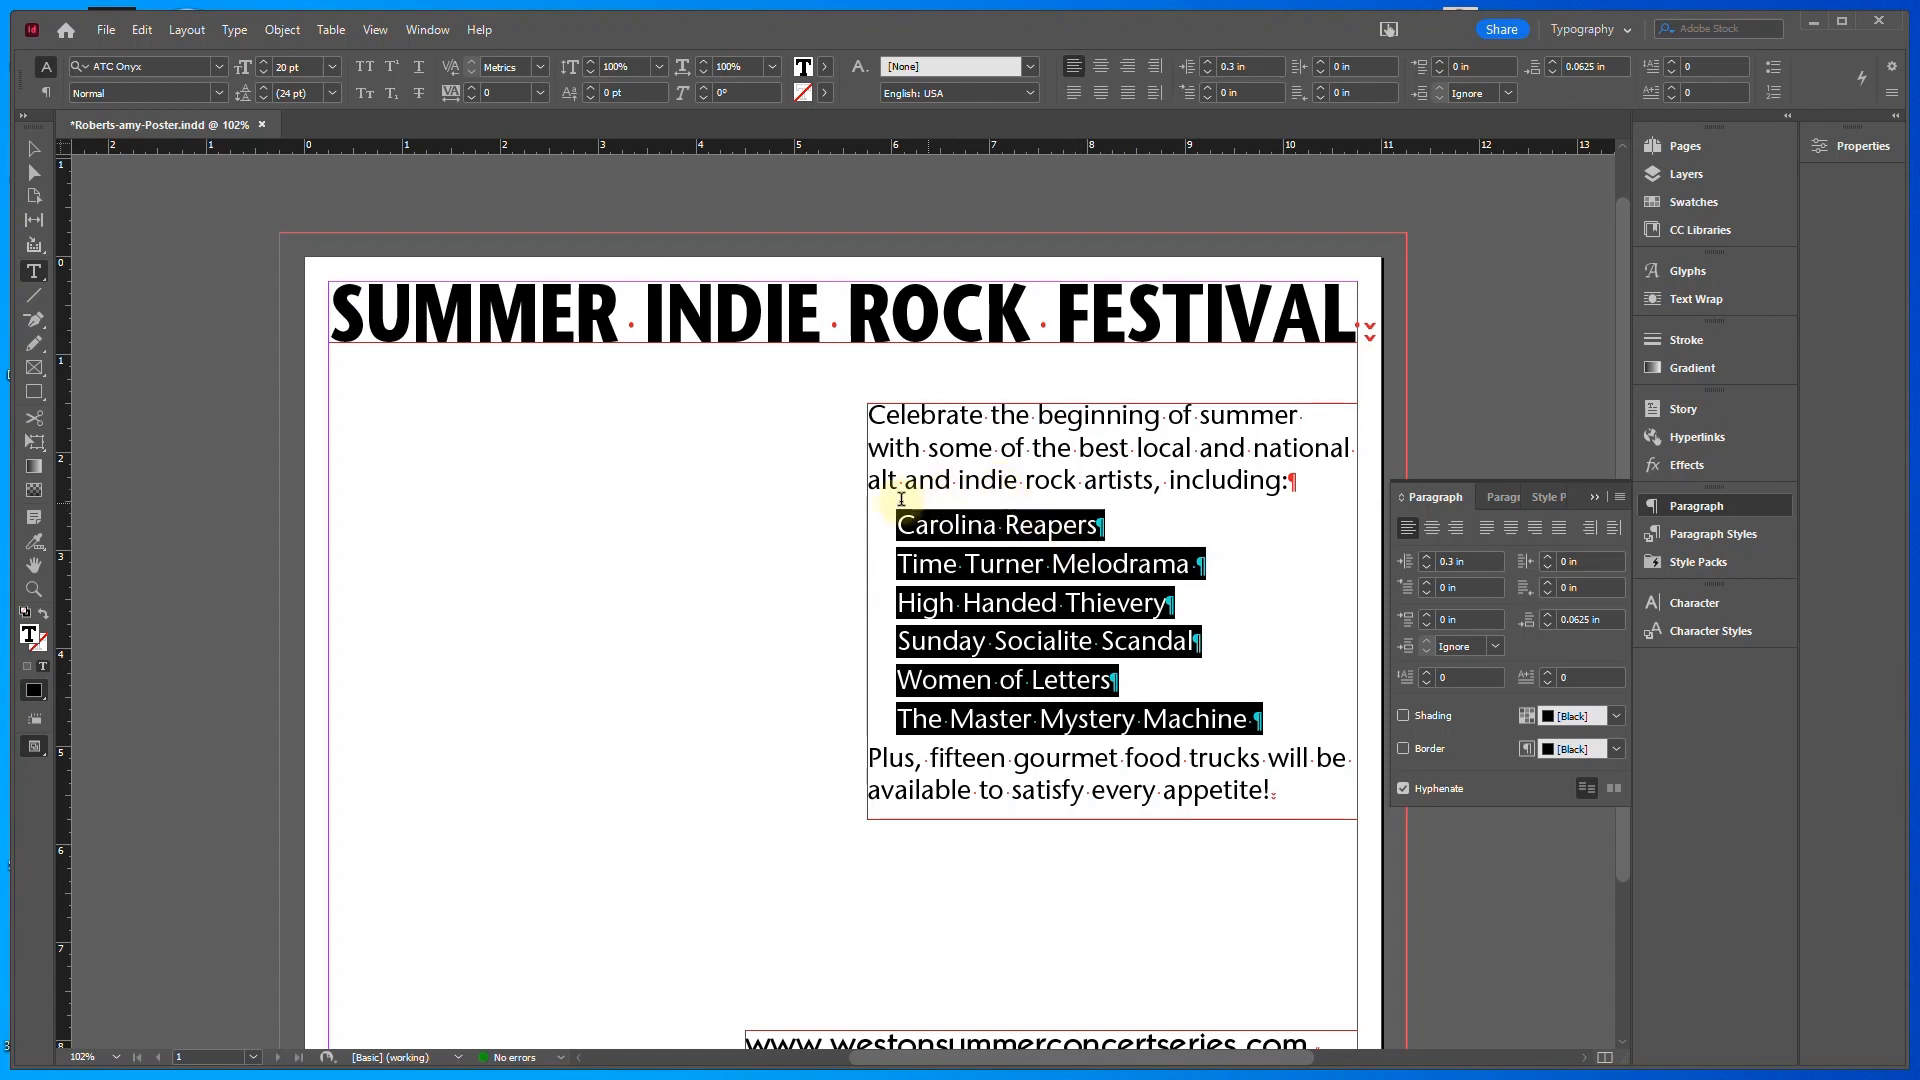
click(1532, 228)
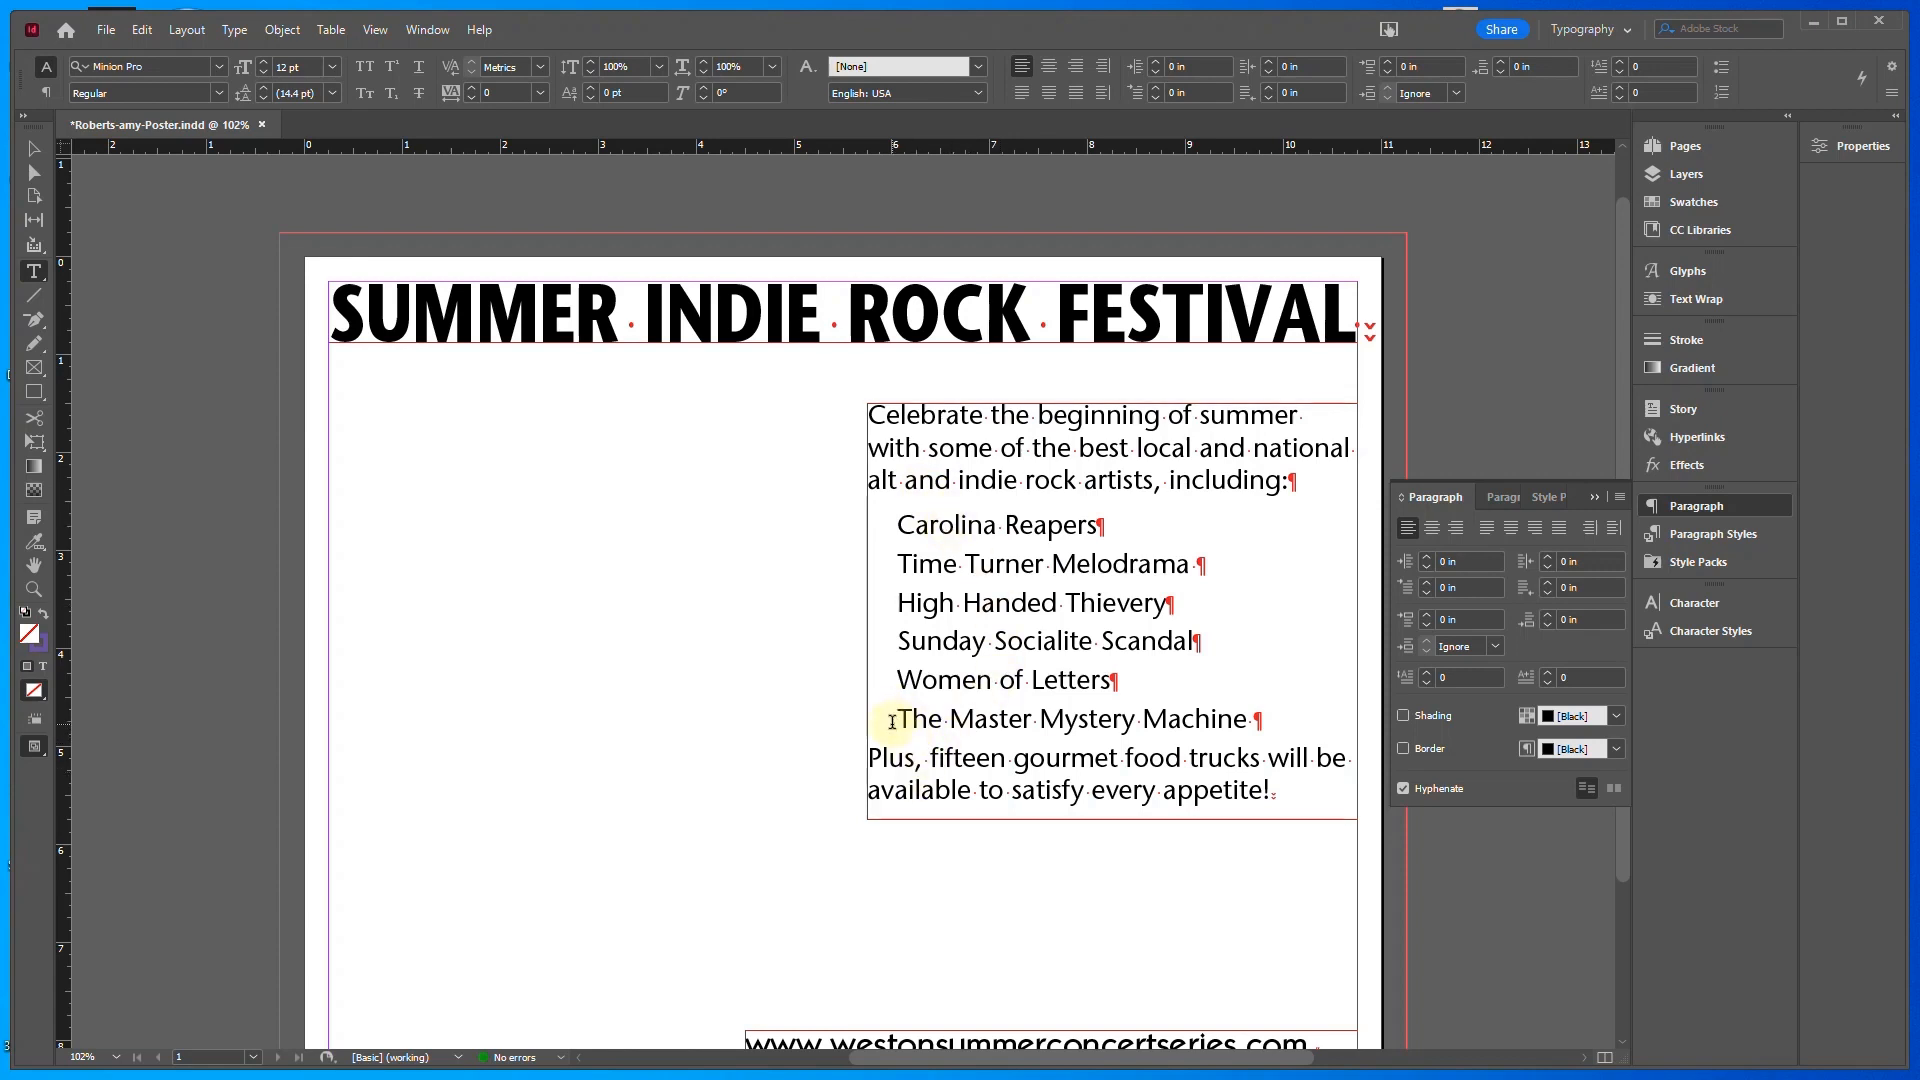
Set the space after the "The Master Mystery Machine" paragraph to 0.125 in and save the document
click(902, 717)
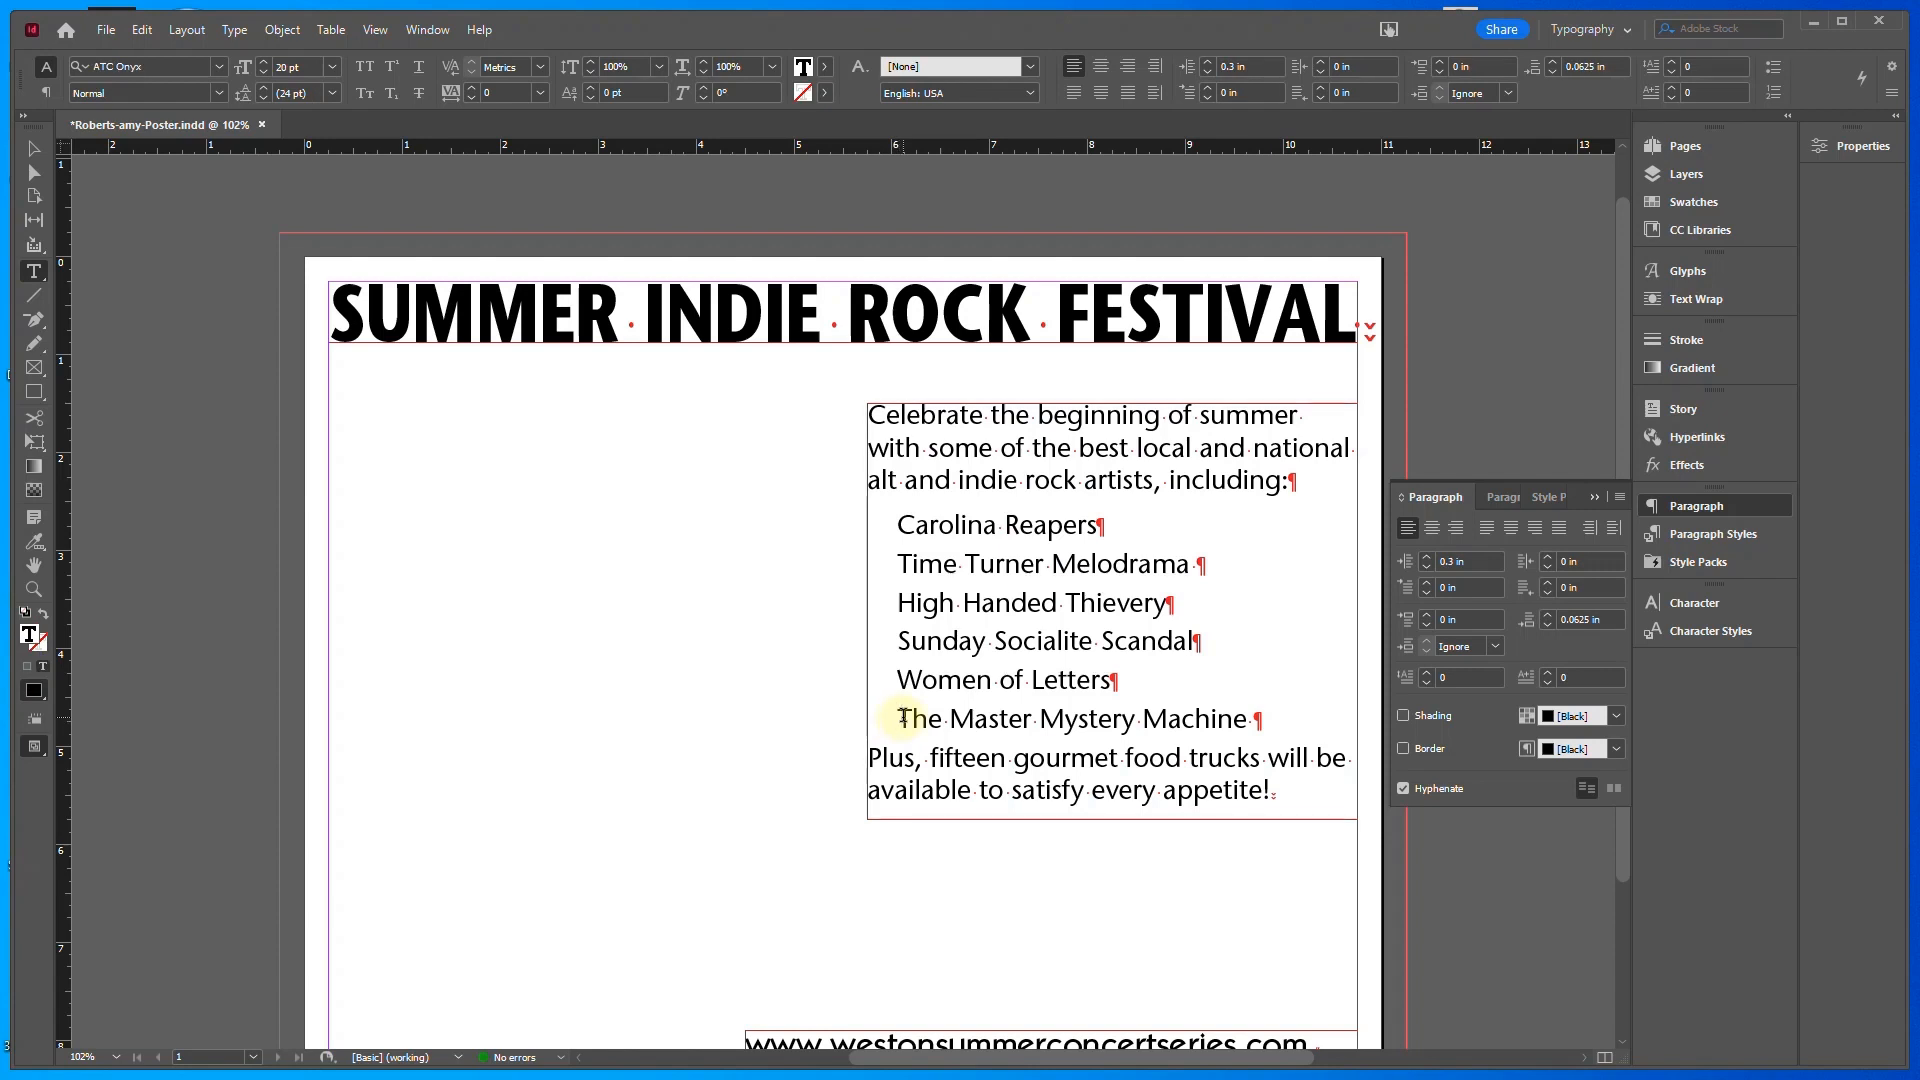
click(1547, 617)
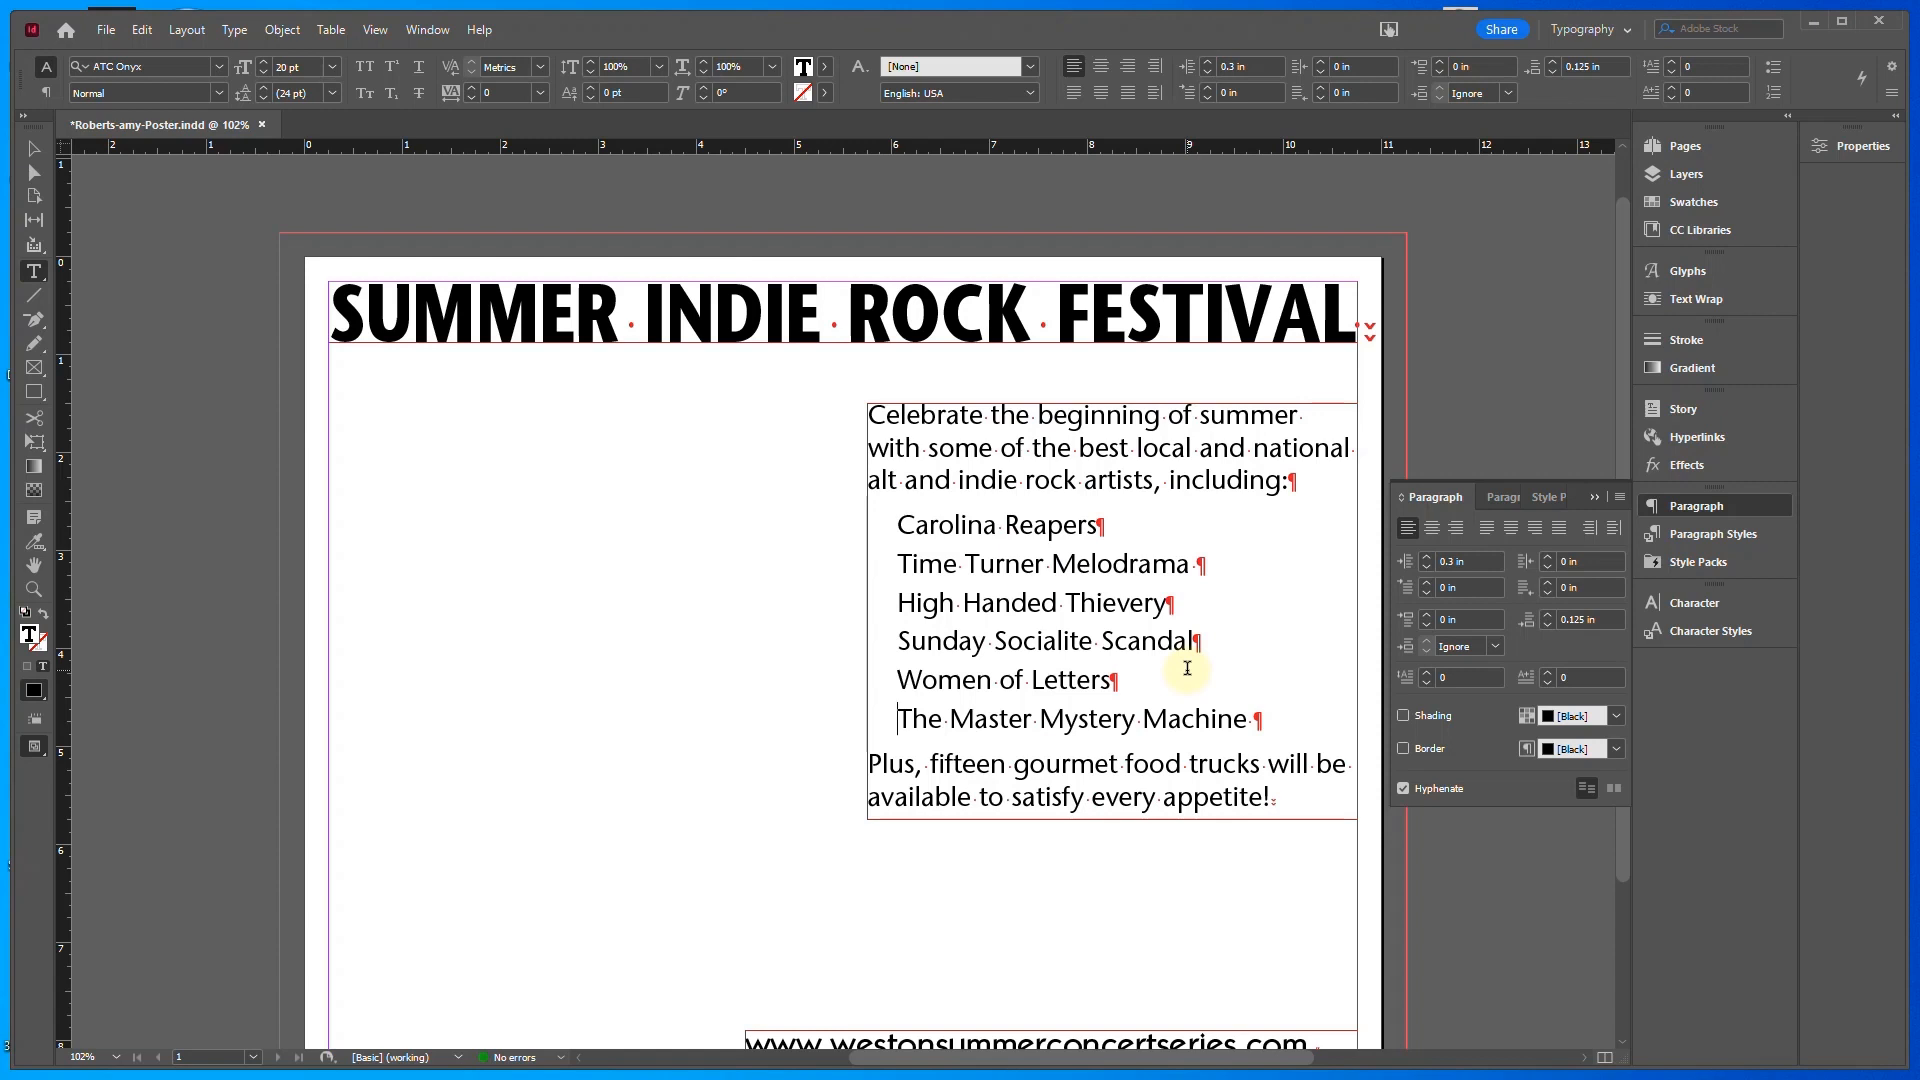
key(ctrl+s)
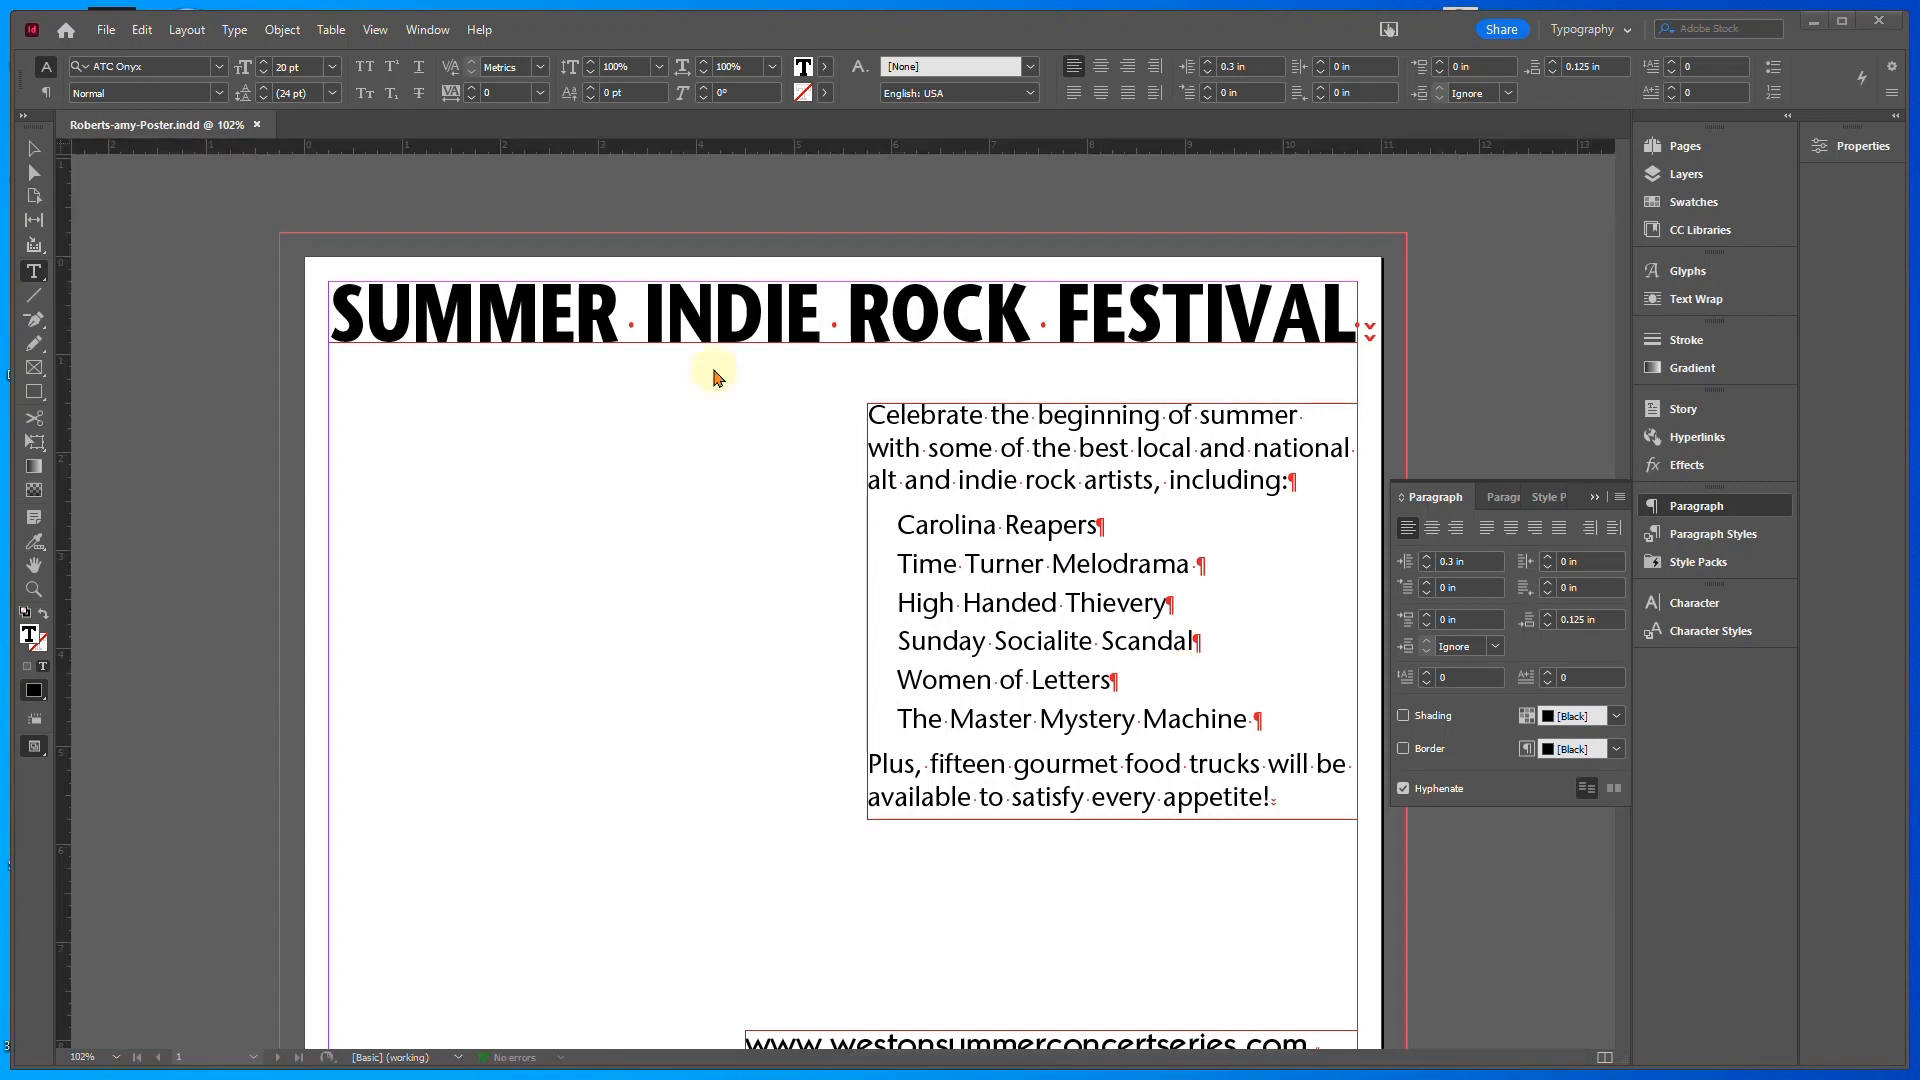
Turn on the visibility of the graphics layer
click(1596, 490)
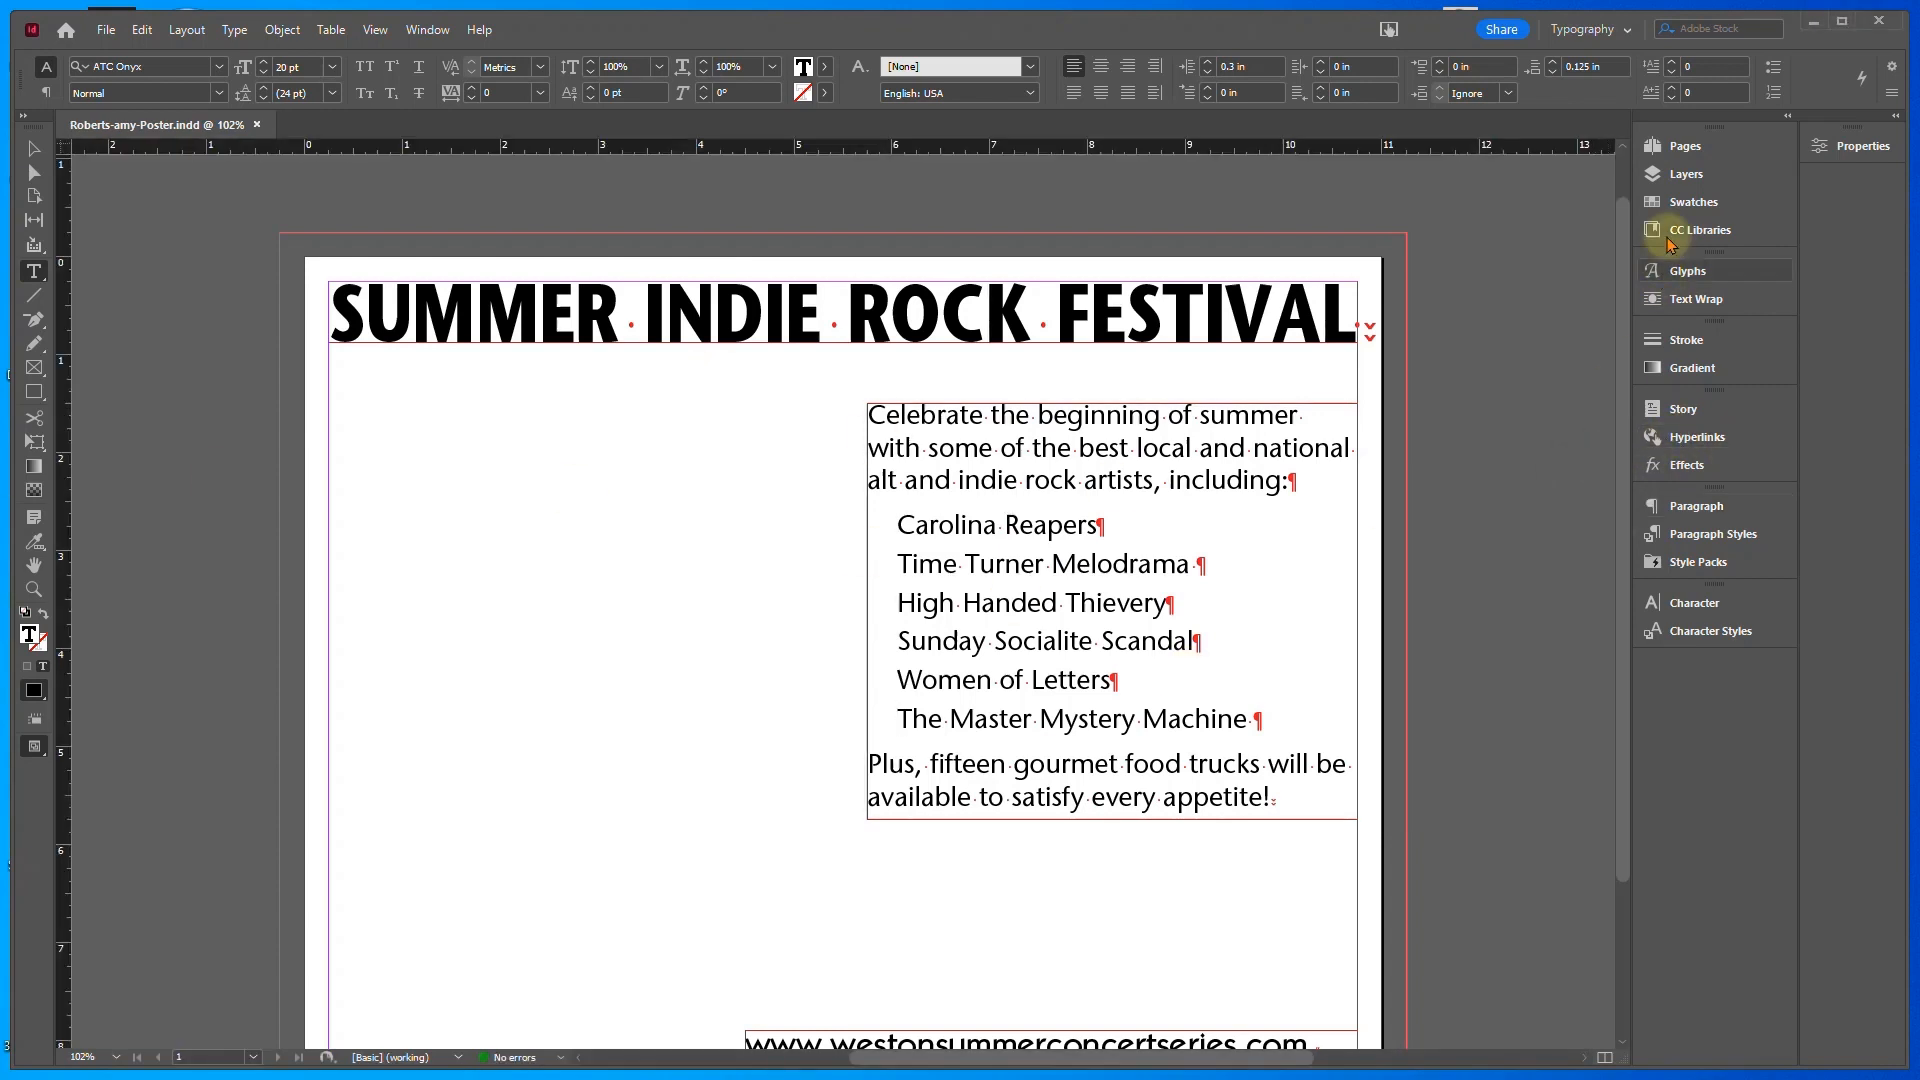
click(1680, 174)
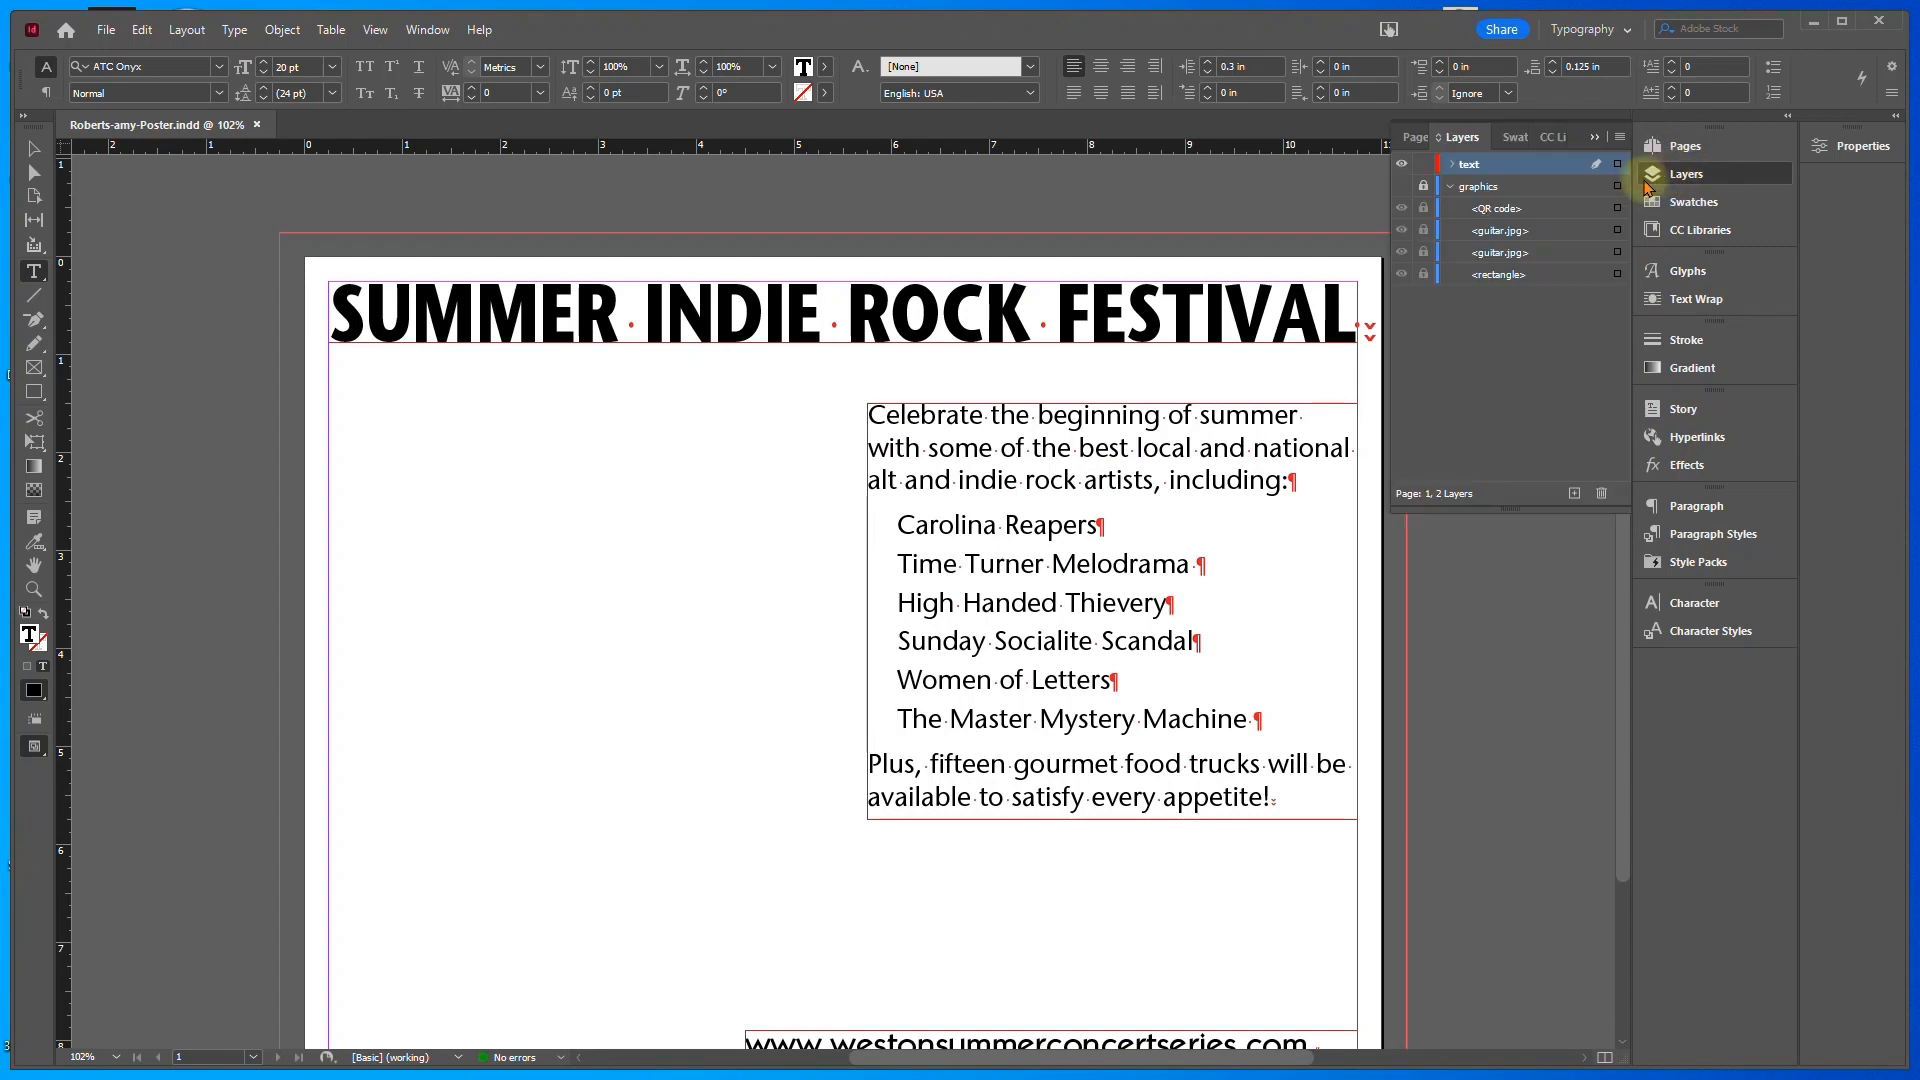
click(1399, 188)
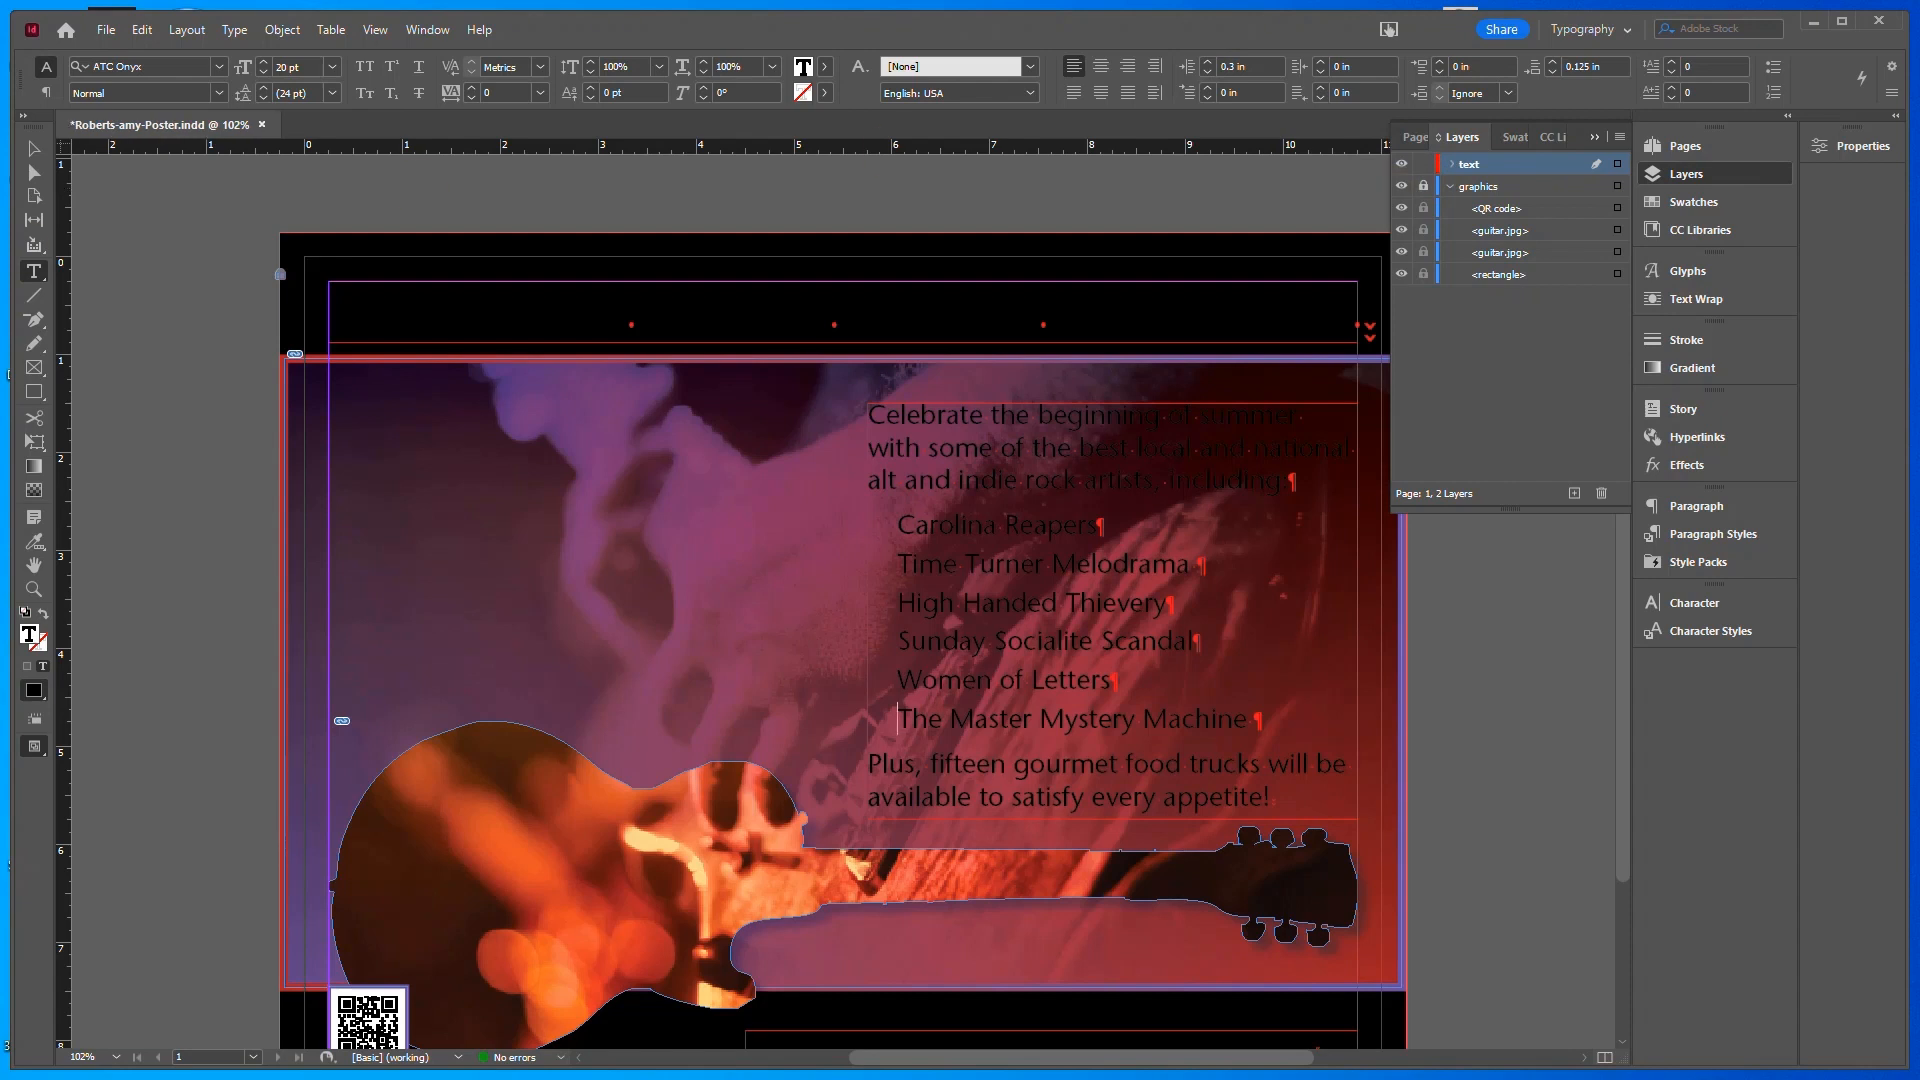
Select all of the poster's threaded text, fill it with the [Paper] swatch, and leave text editing
click(470, 312)
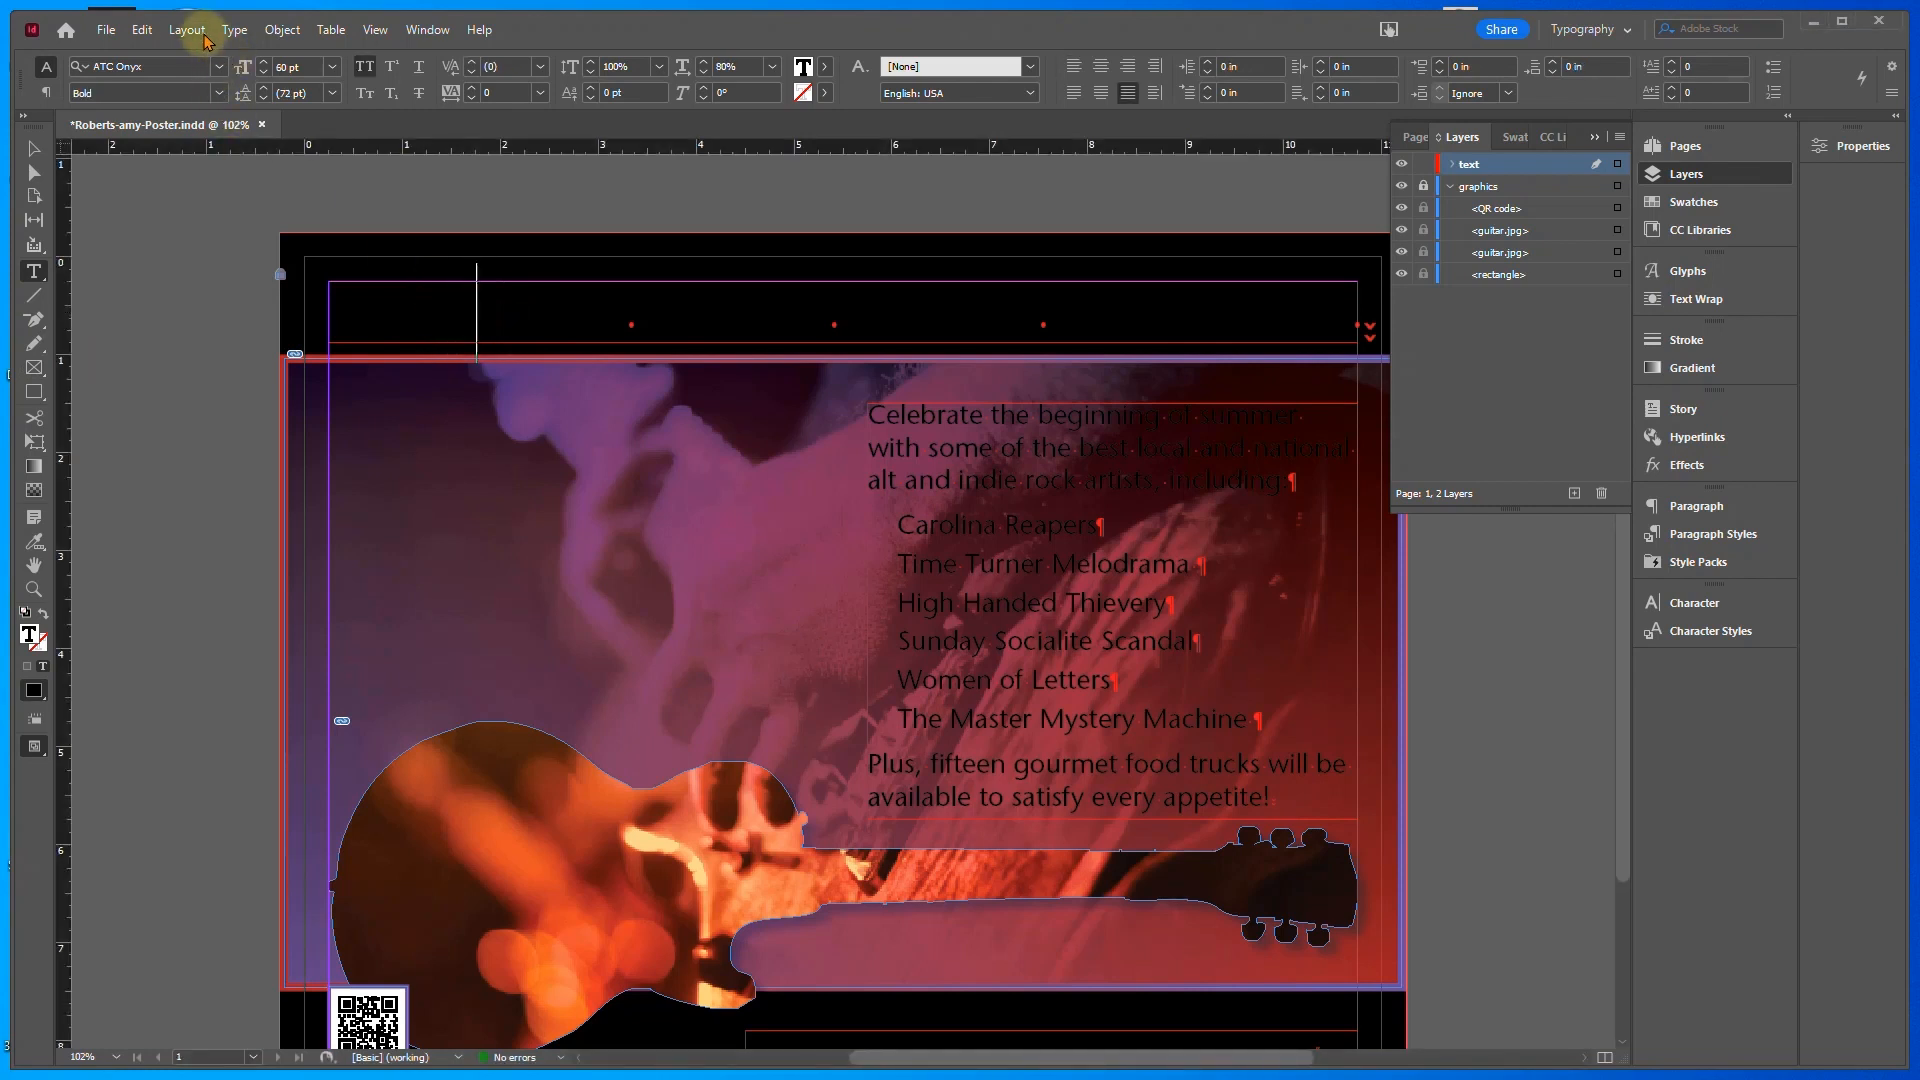
click(142, 33)
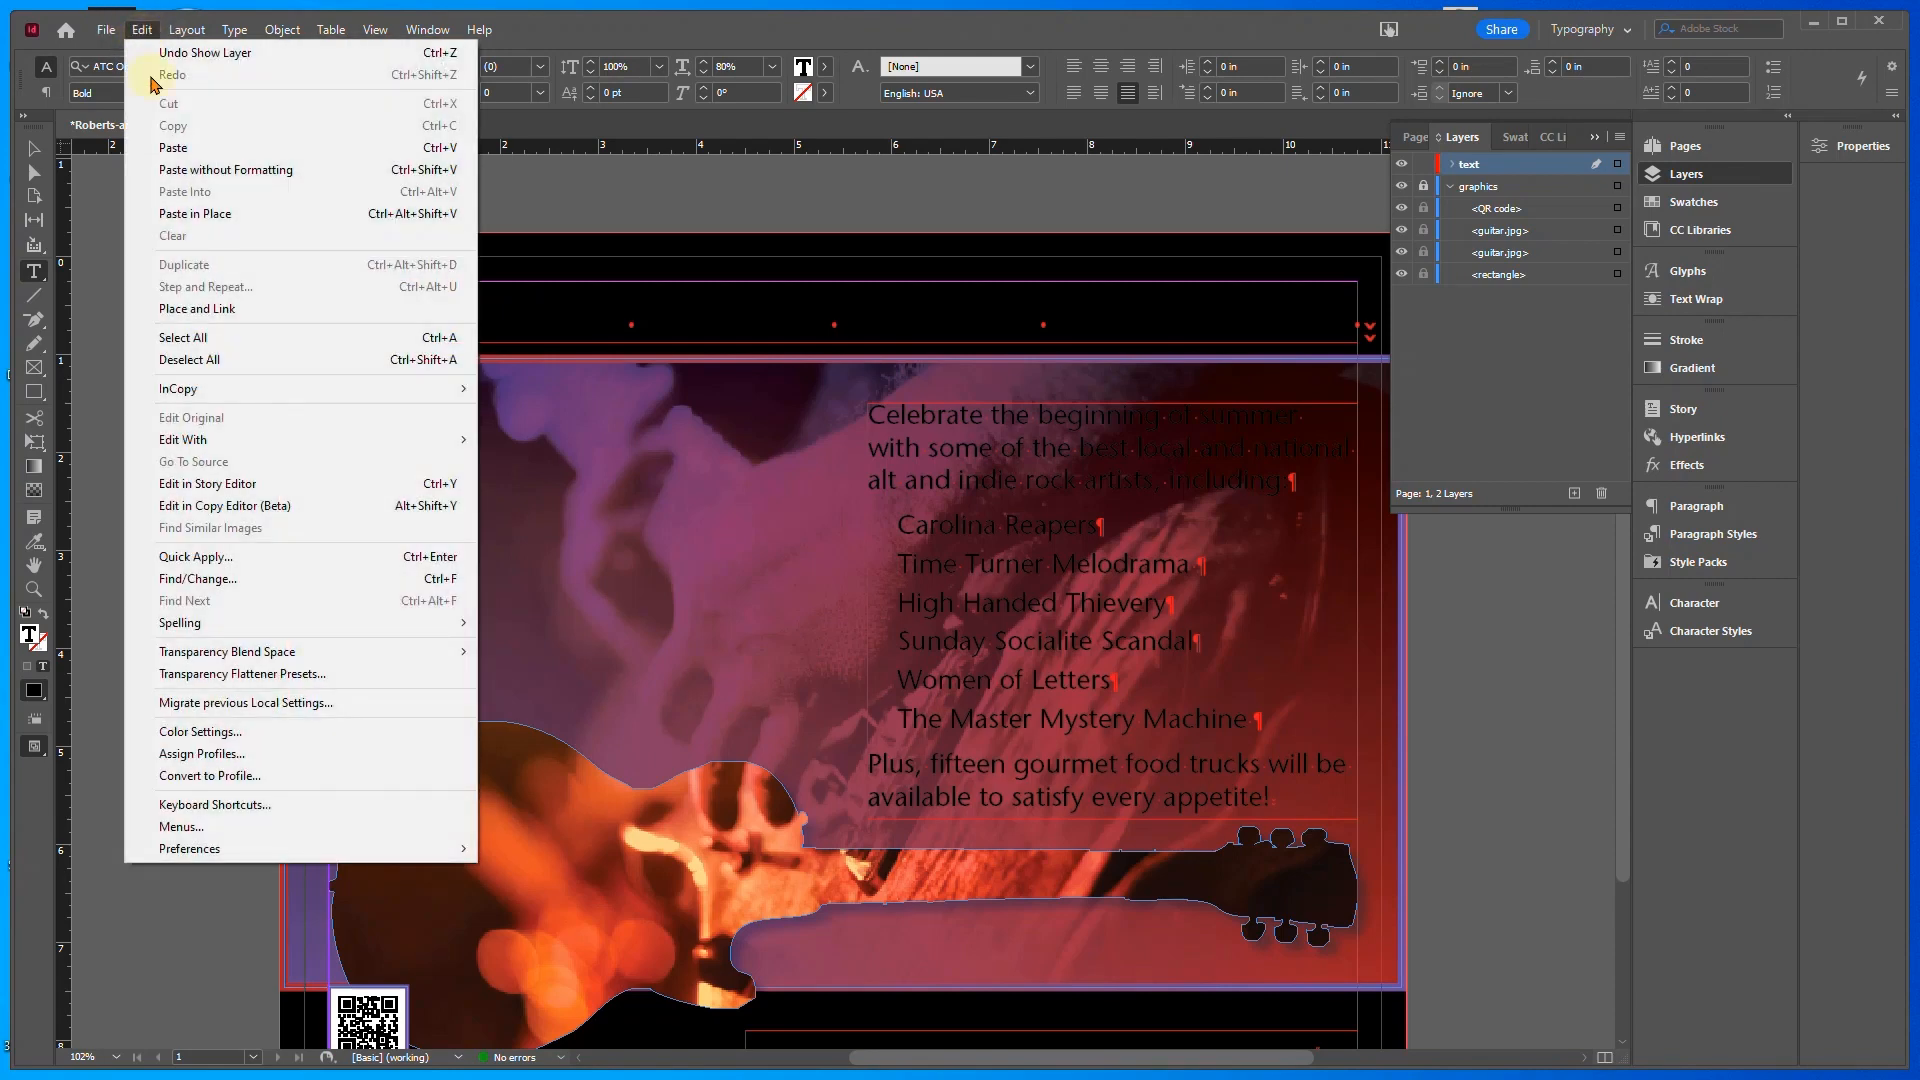
click(182, 338)
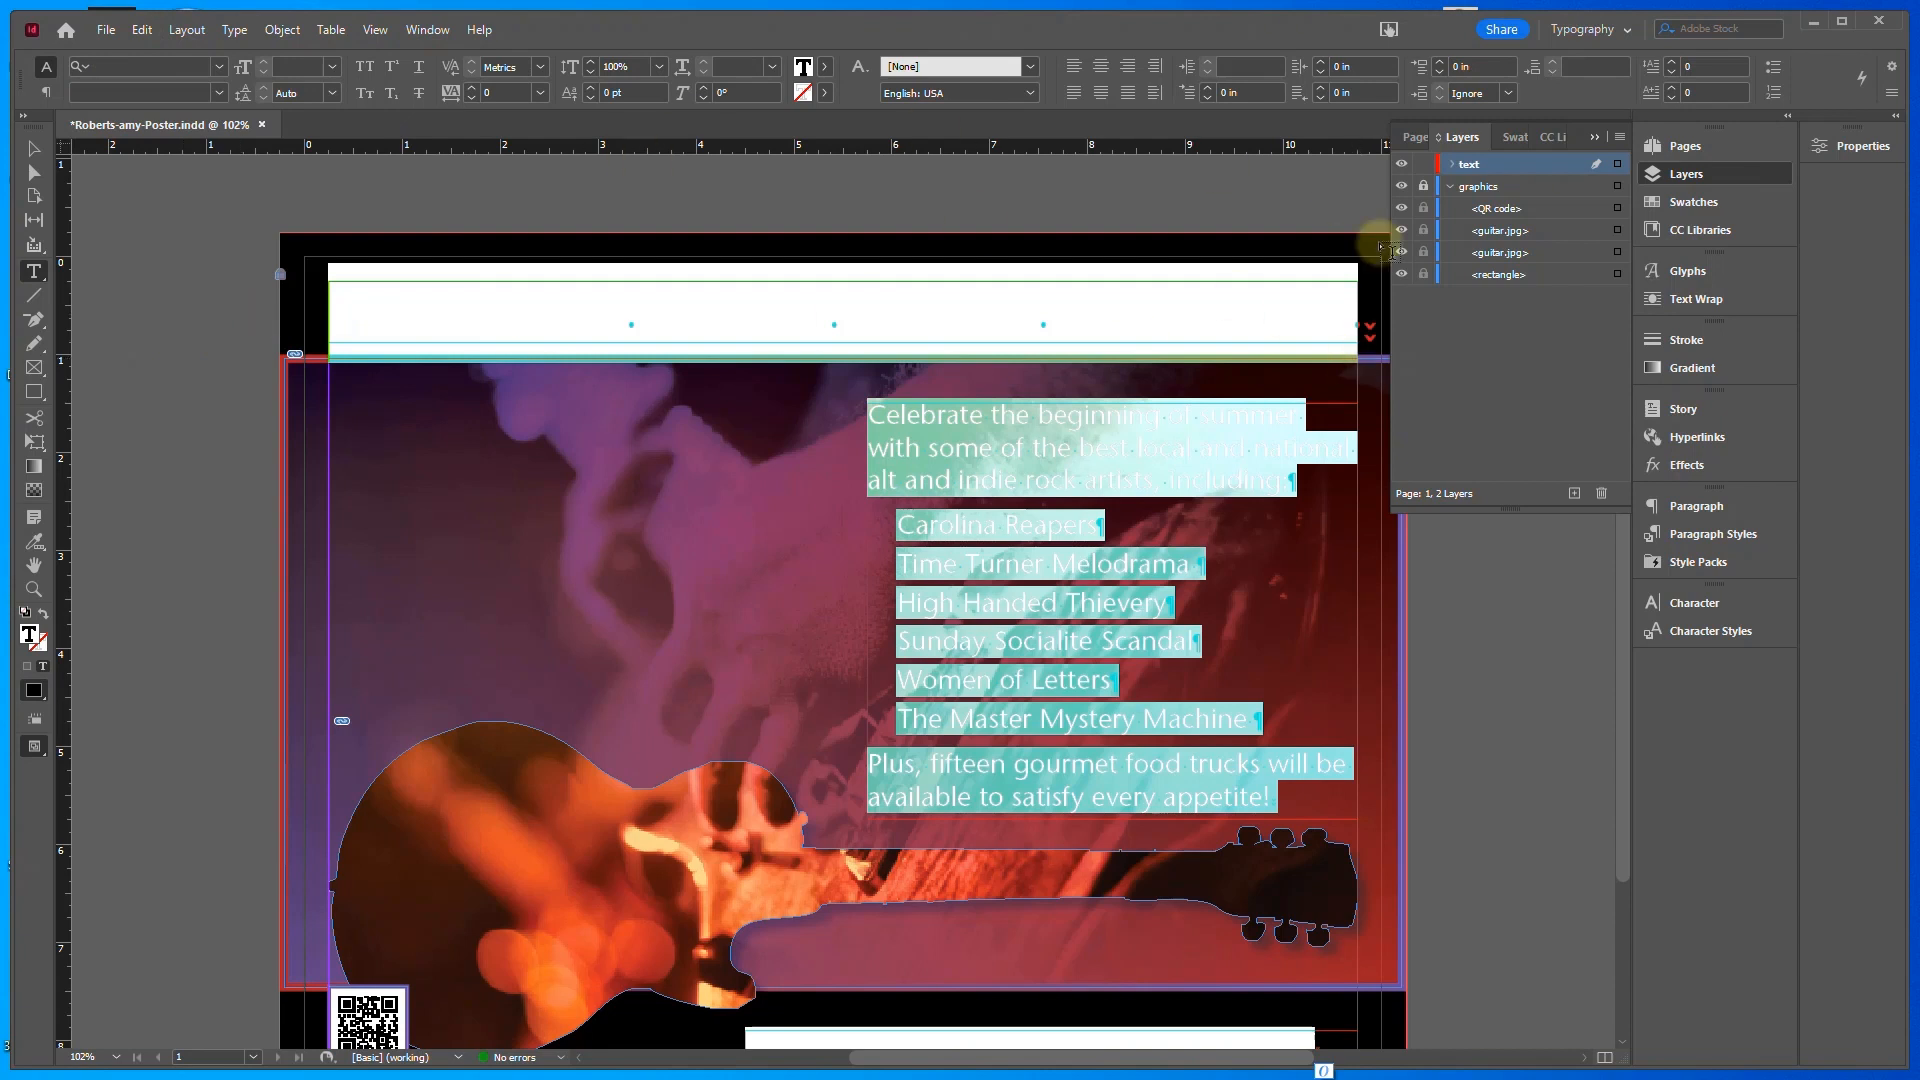
click(824, 70)
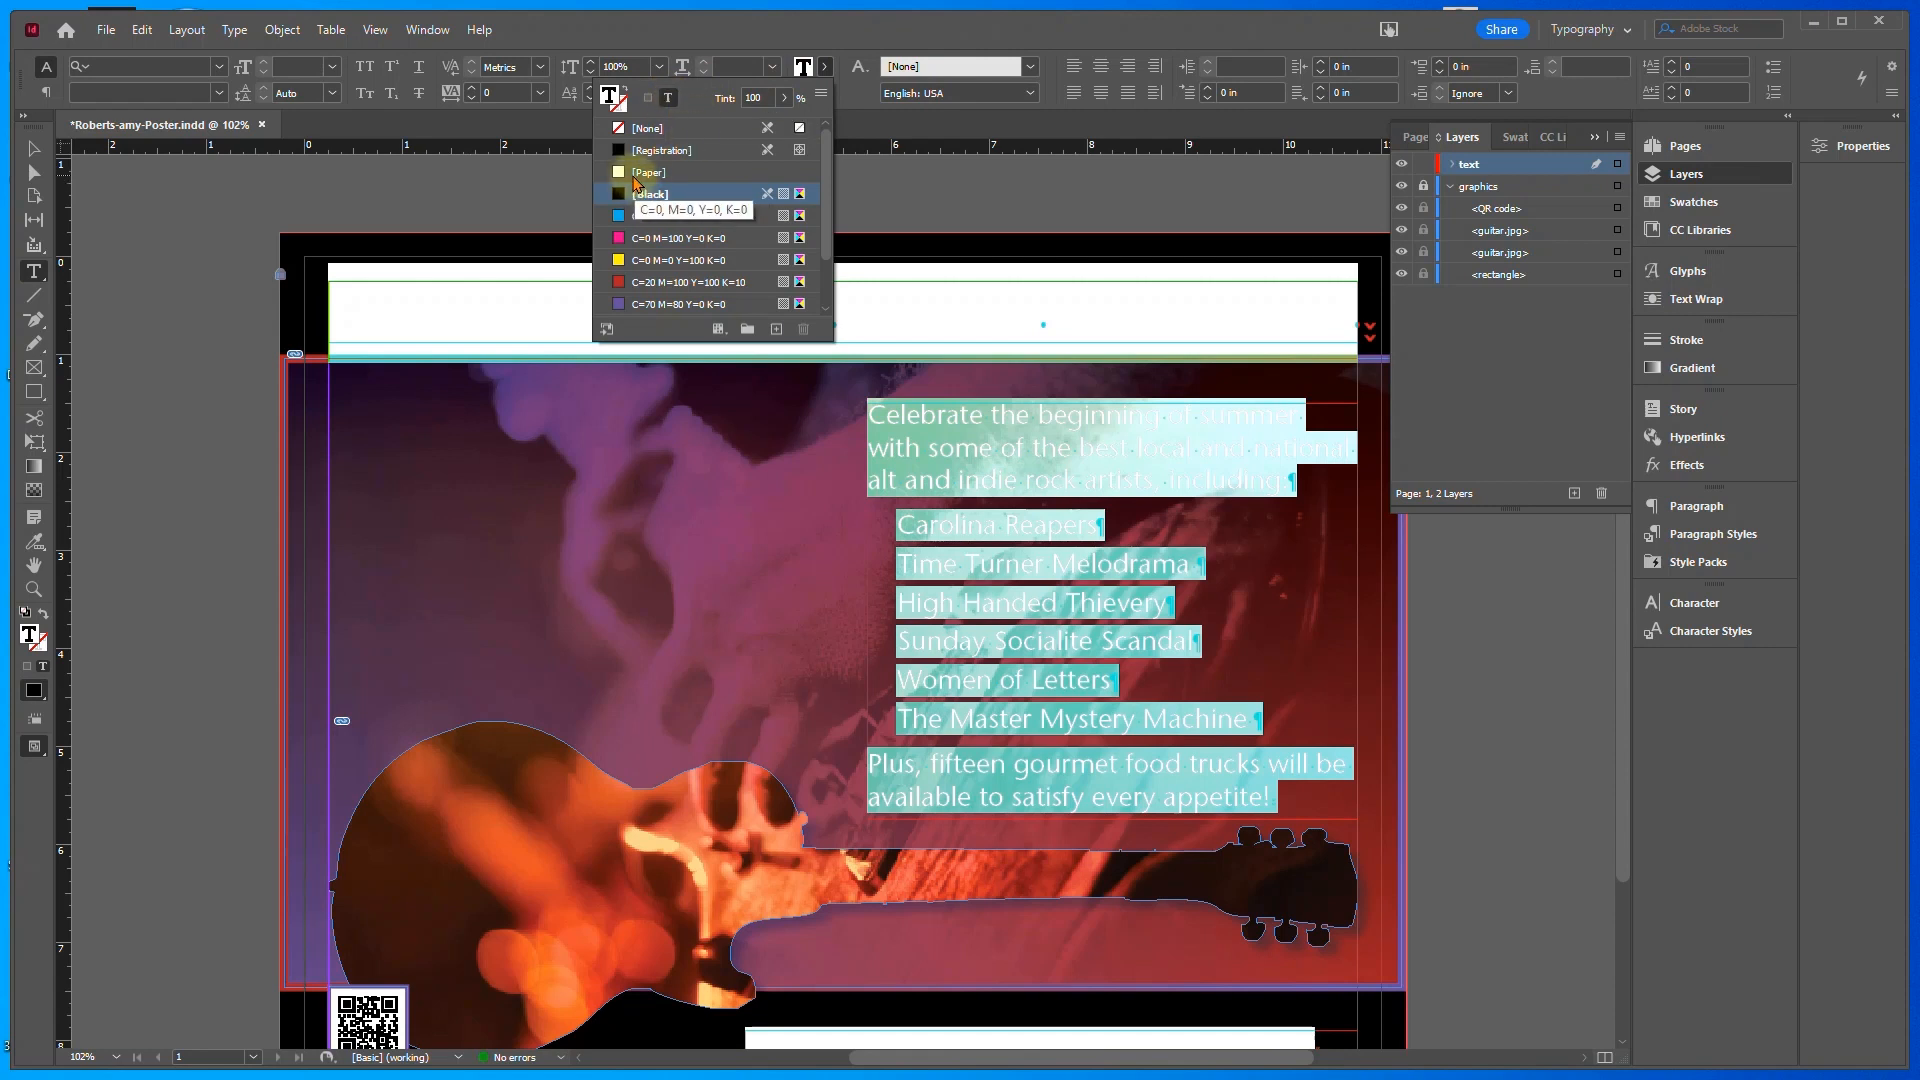
click(634, 174)
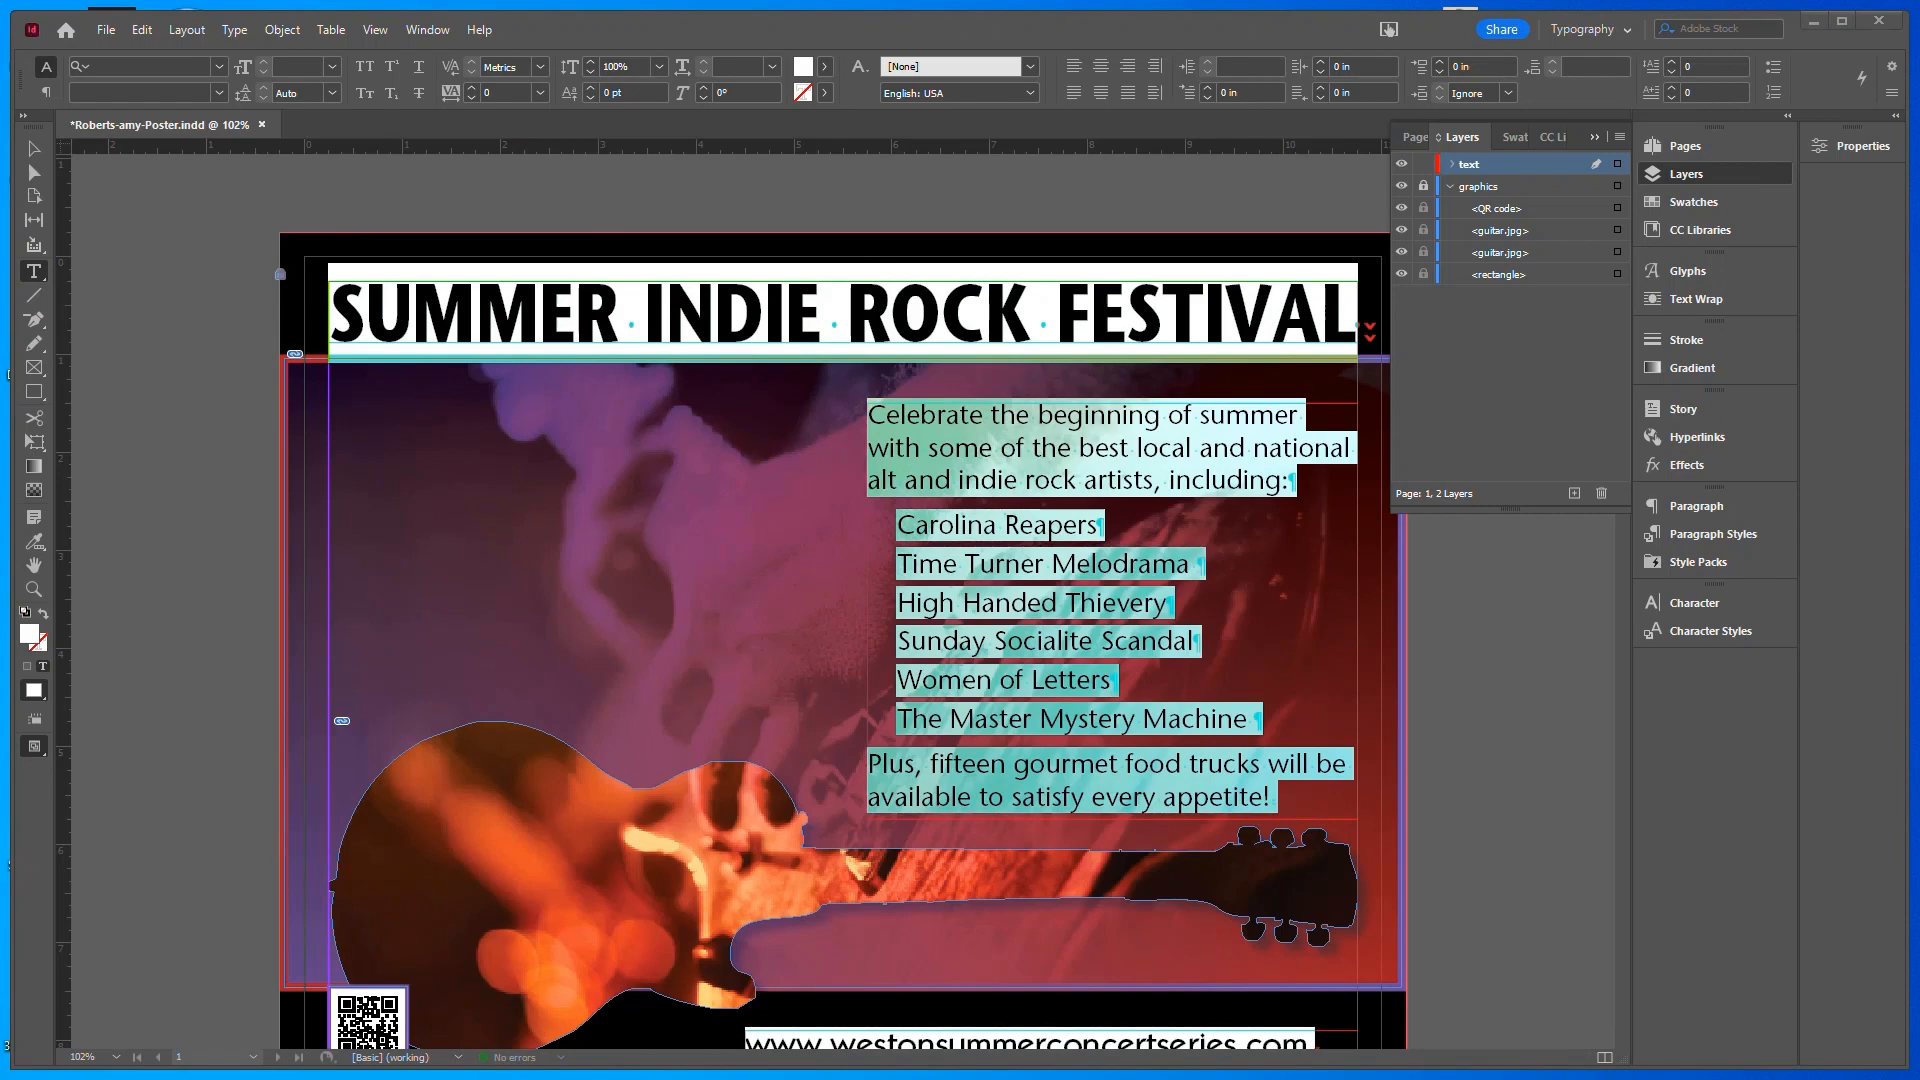
click(34, 148)
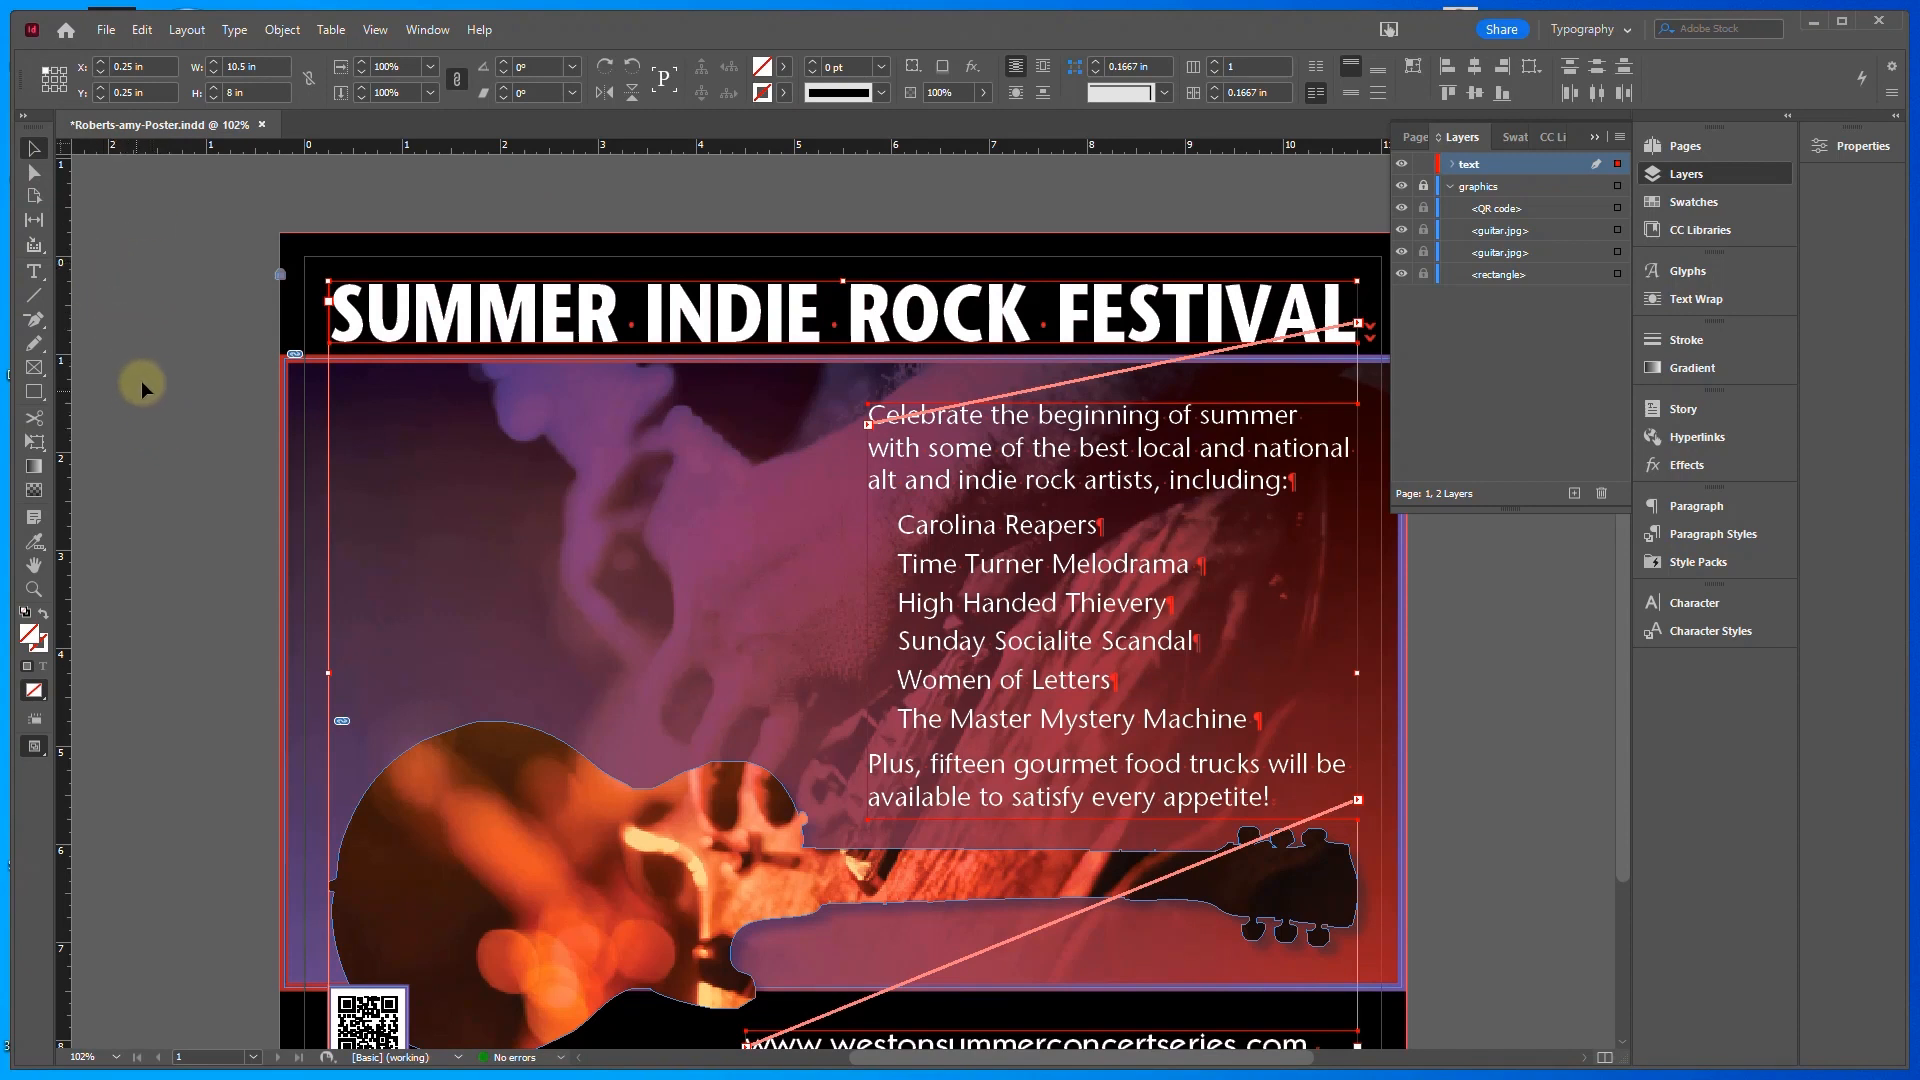
Fill the "SUMMER INDIE ROCK FESTIVAL" heading with the C=0 M=15 Y=50 K=0 swatch, keeping its text intact
click(34, 272)
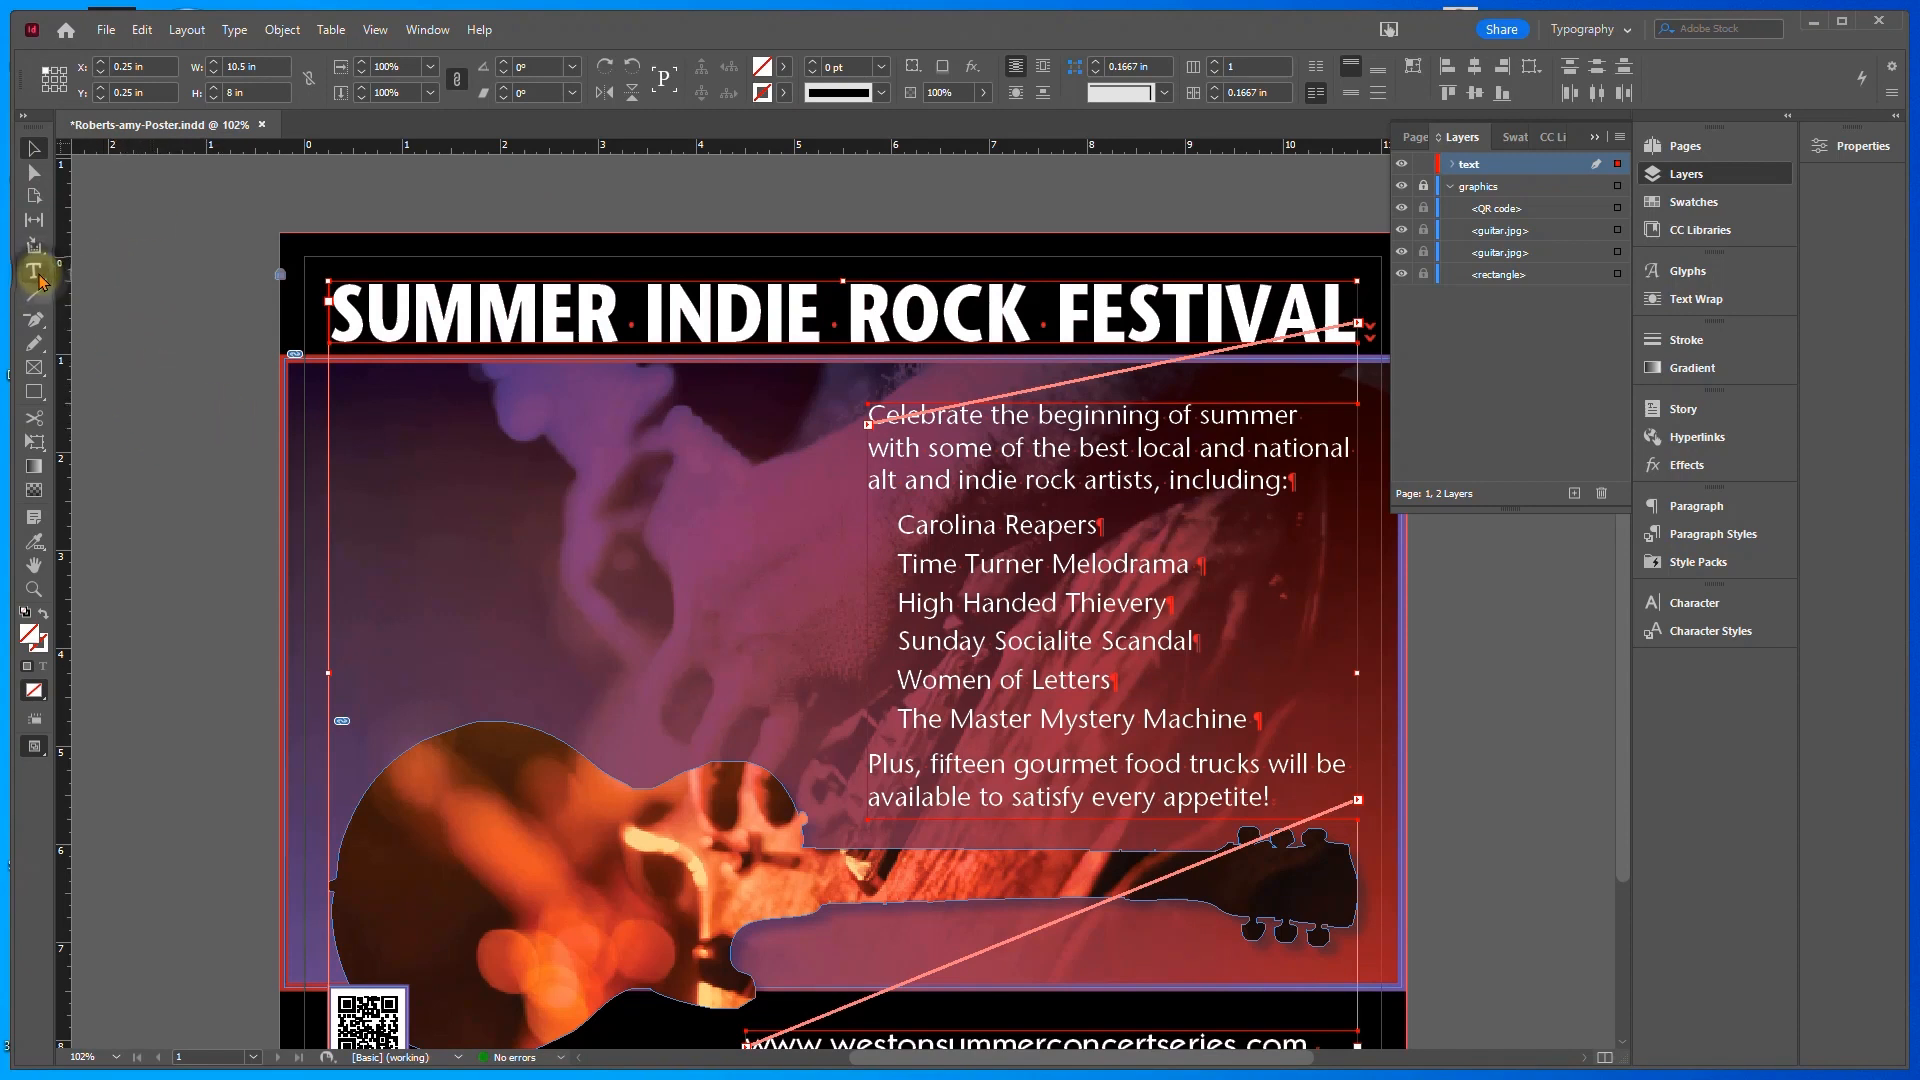
triple_click(405, 302)
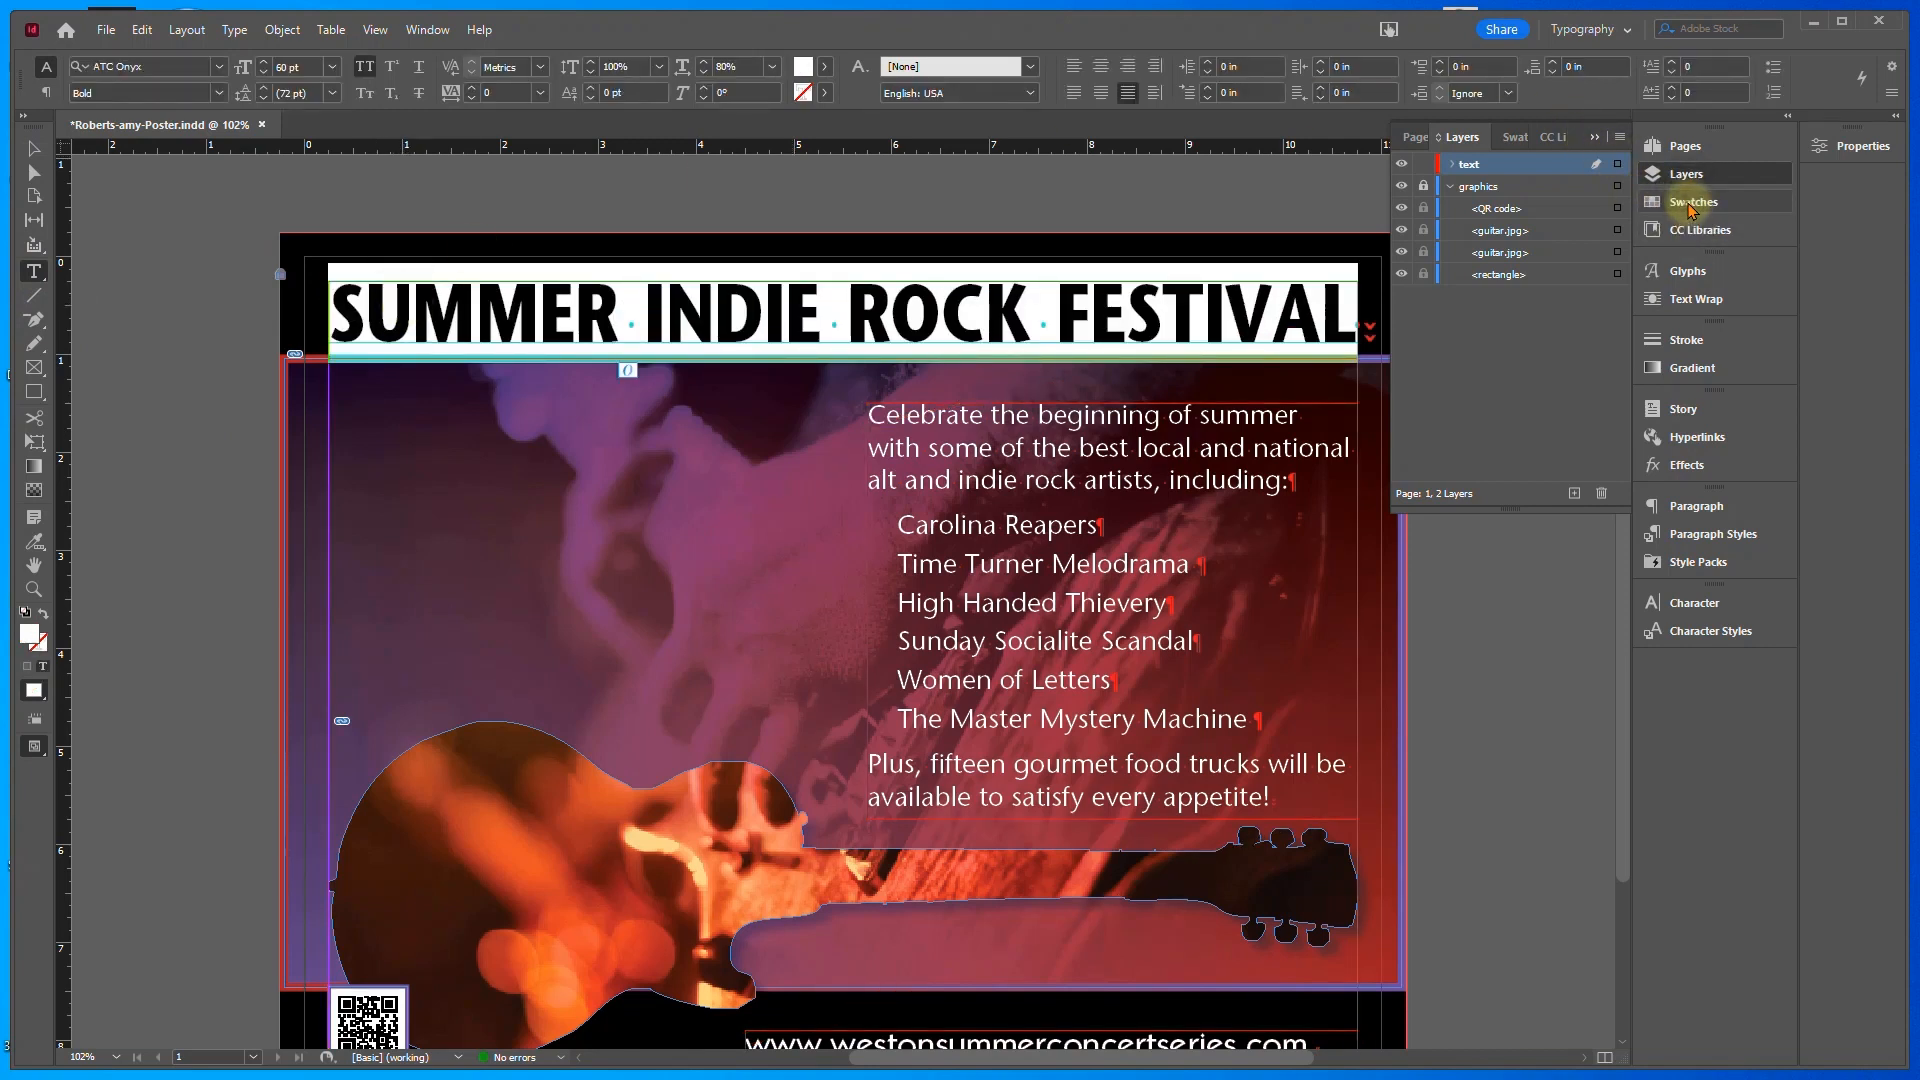
click(1665, 204)
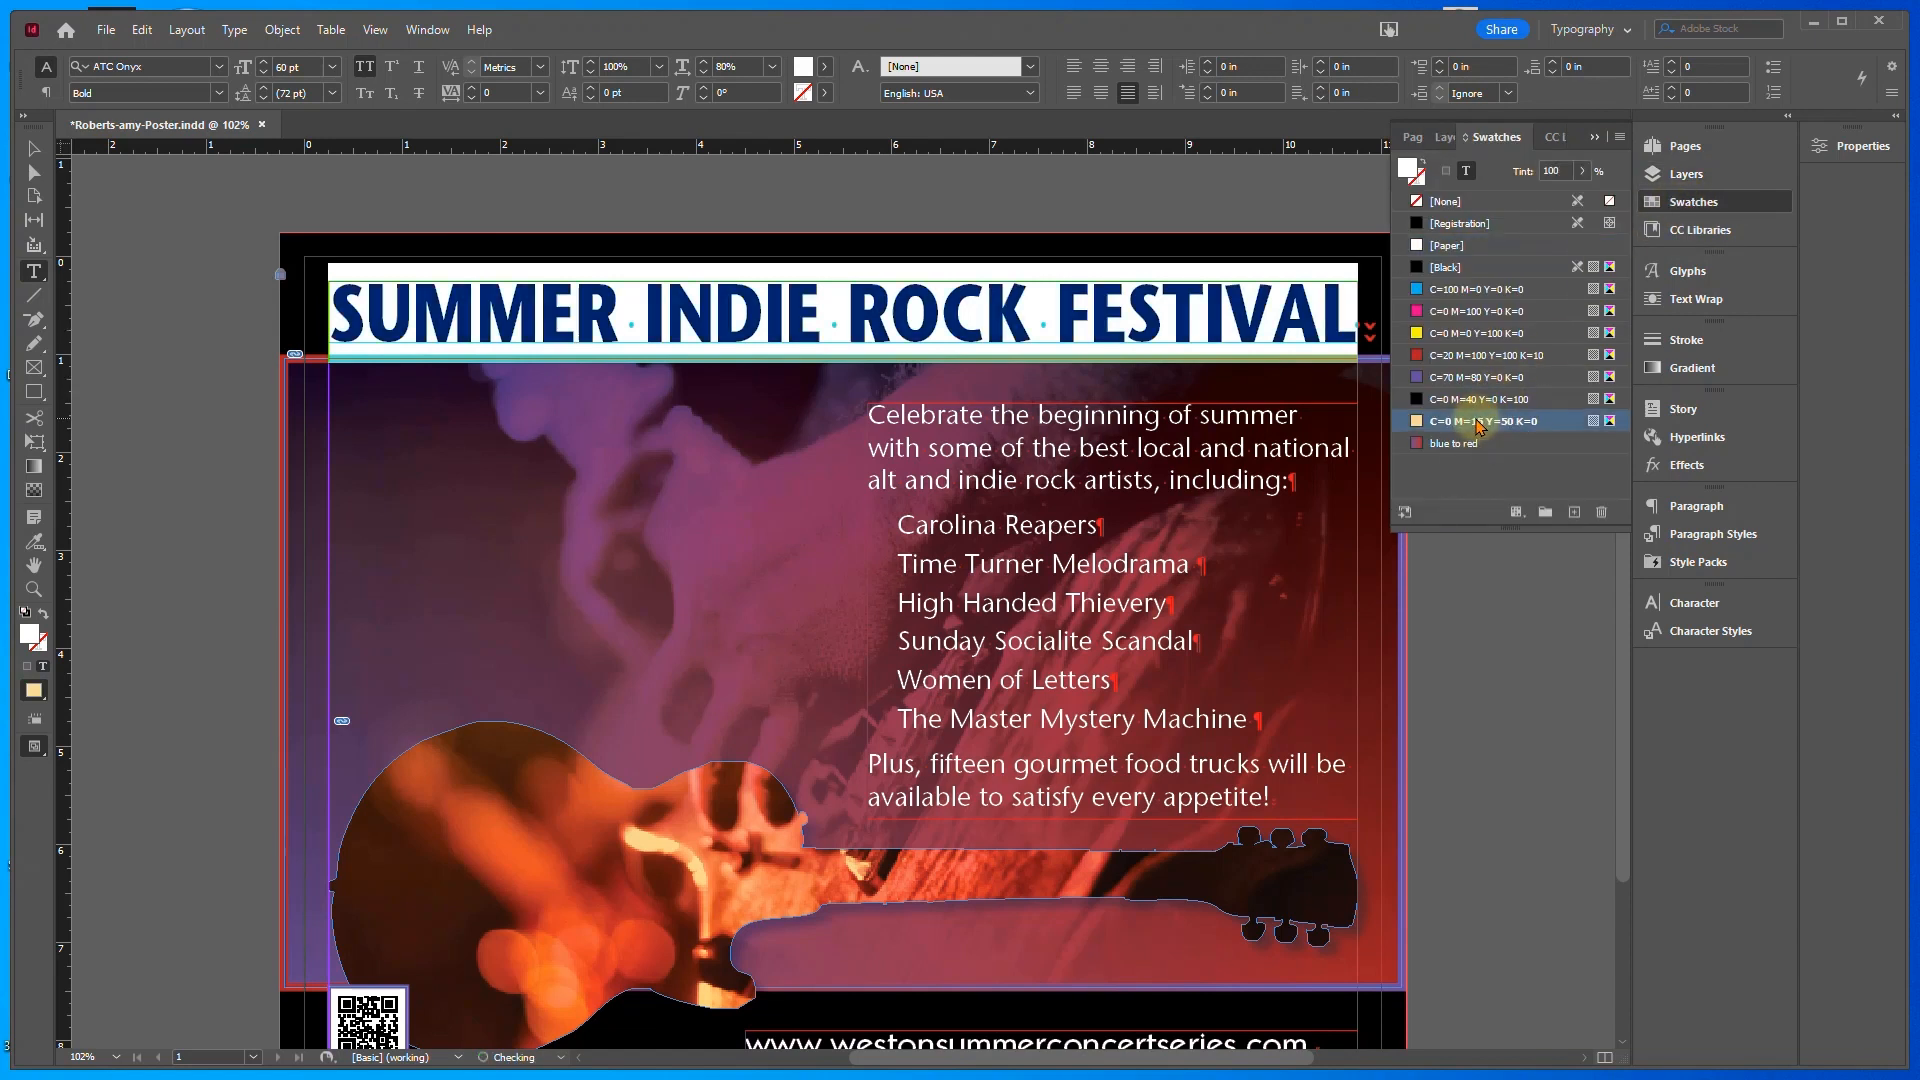
click(1478, 422)
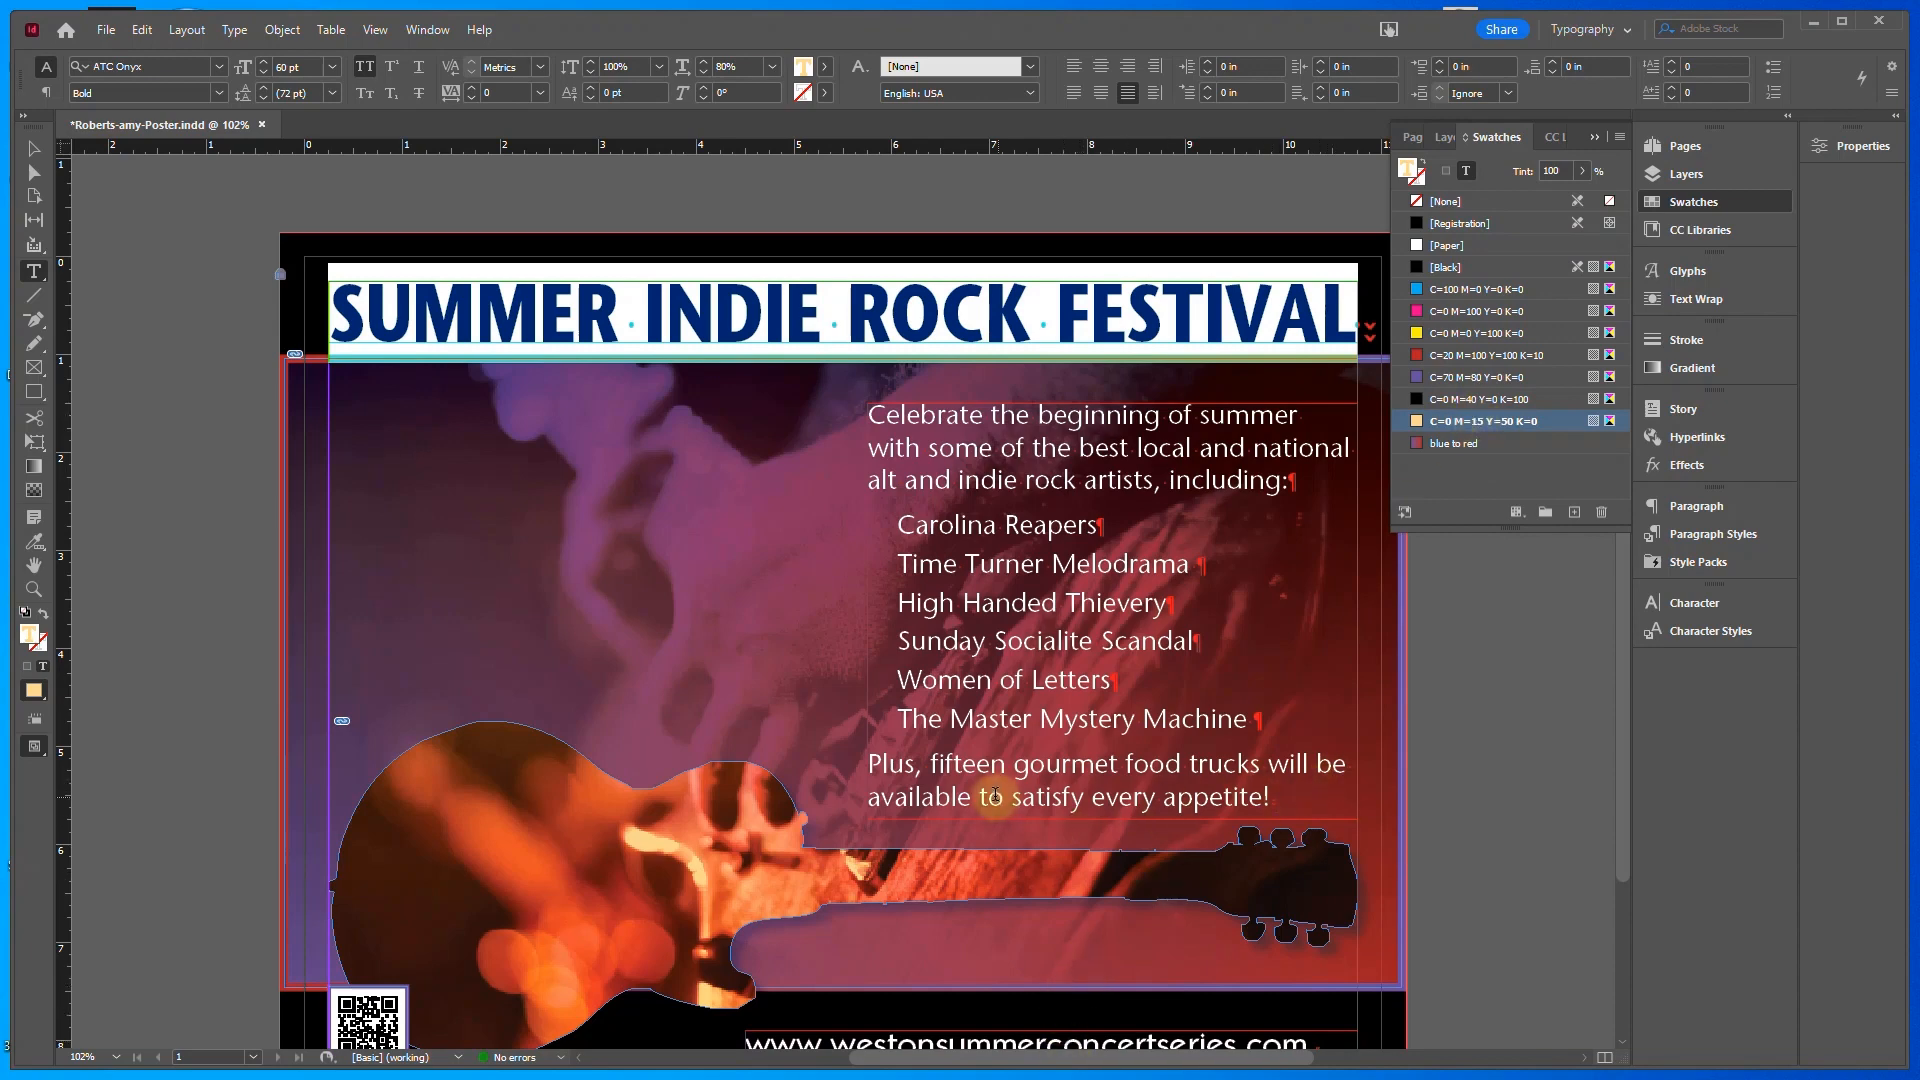
key(BackSpace)
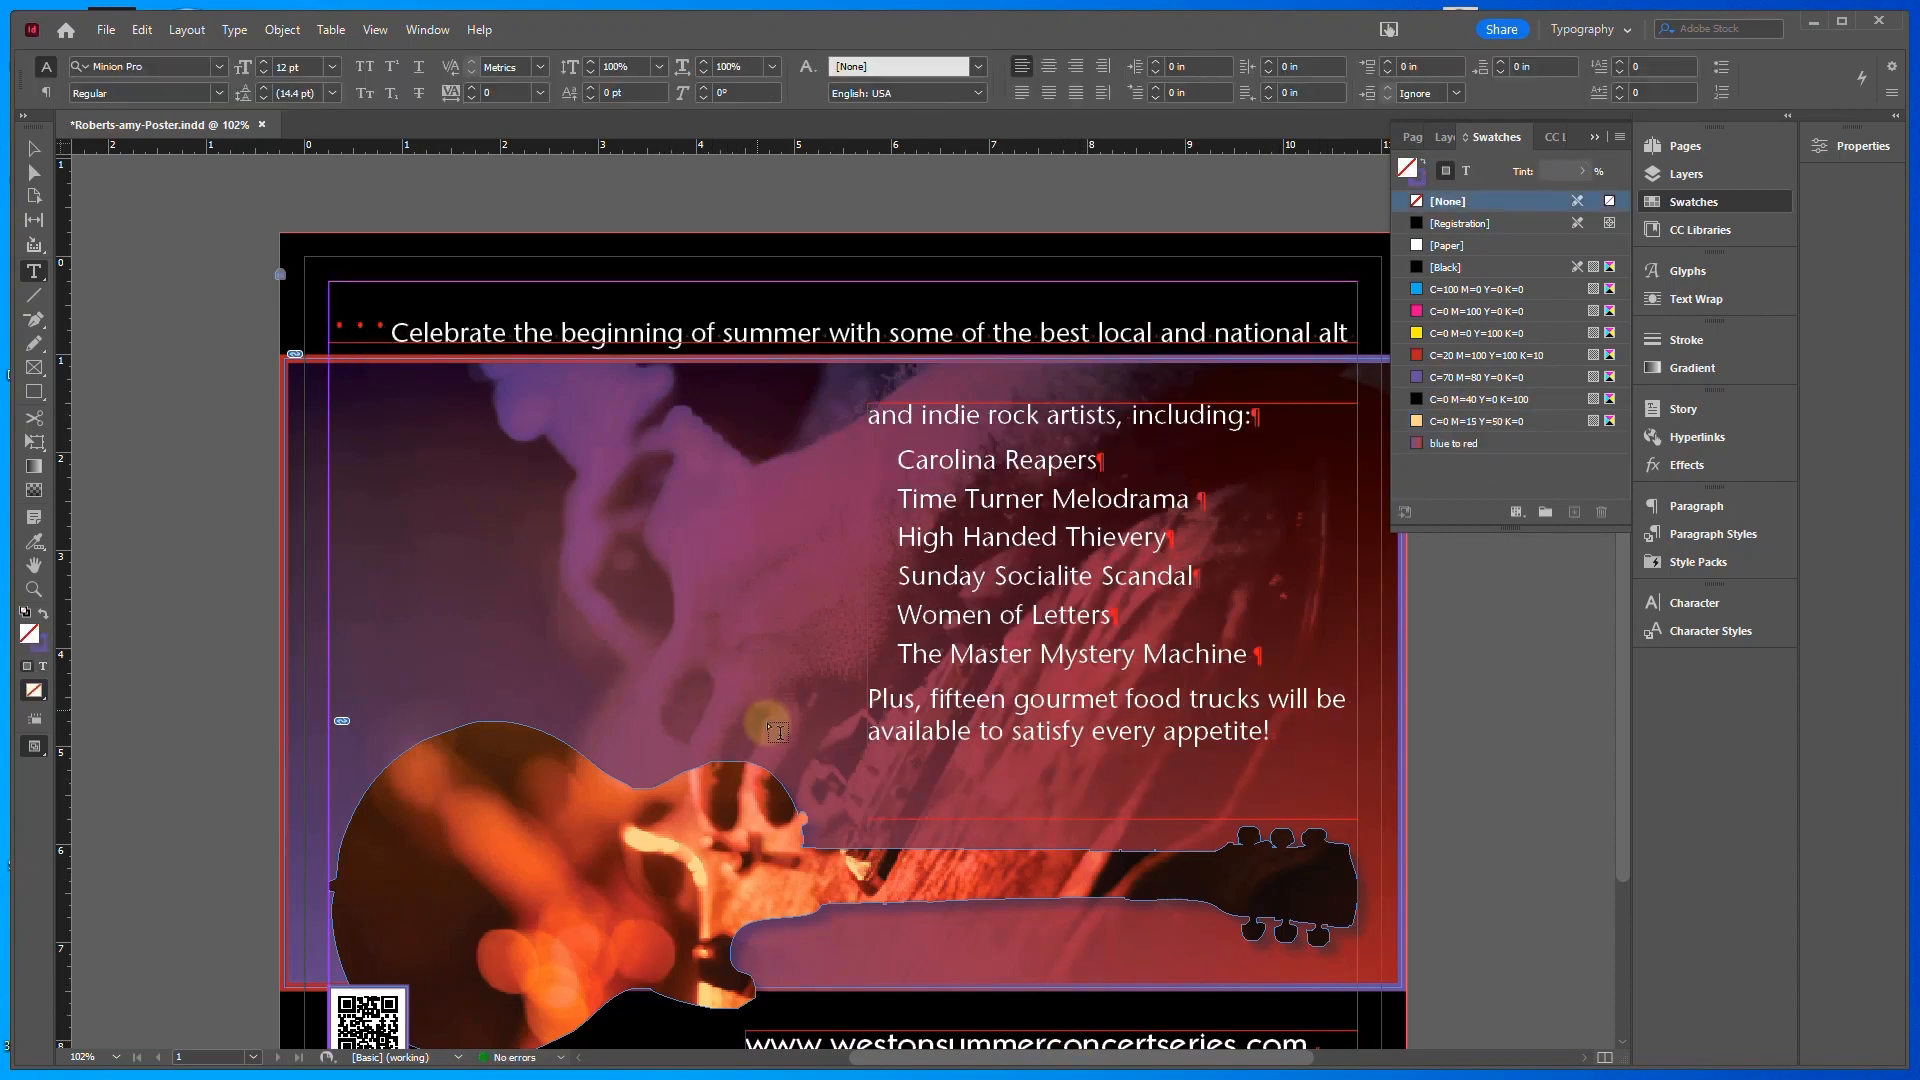
key(ctrl+z)
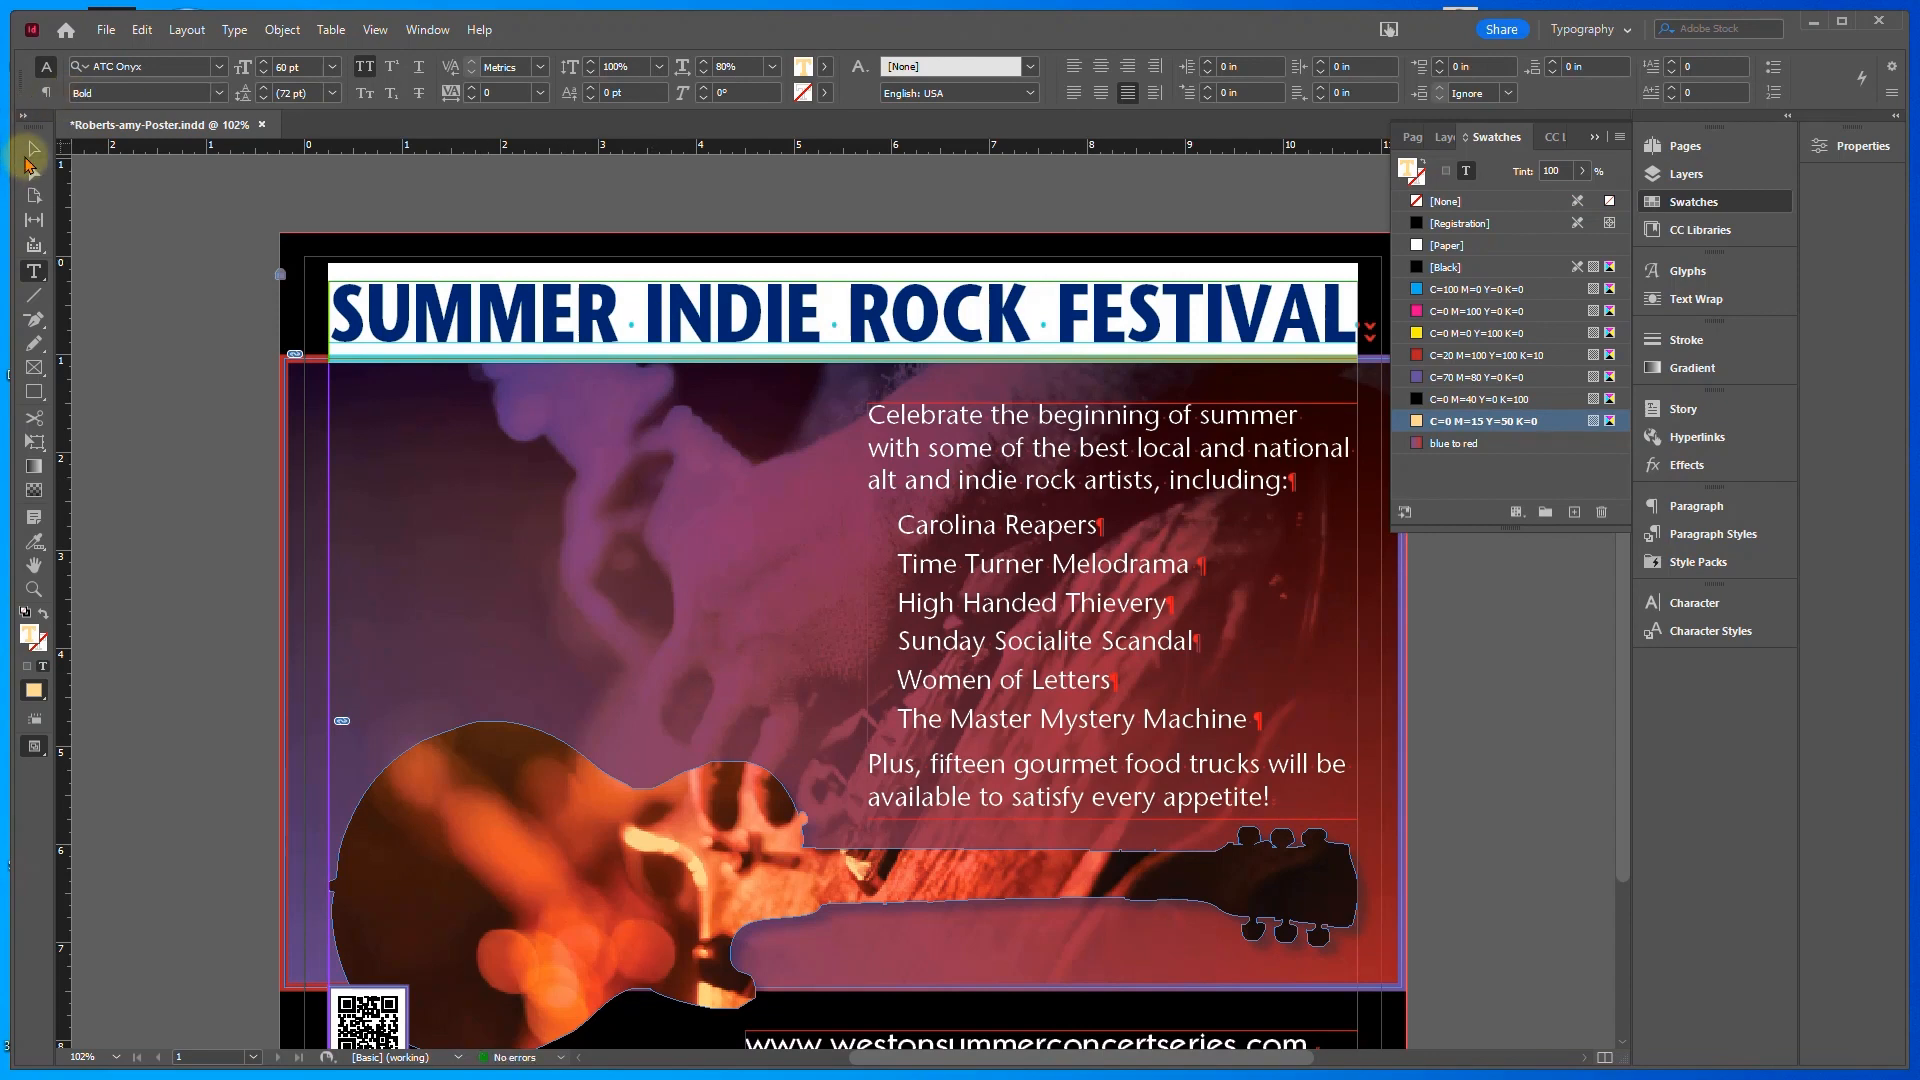
click(27, 160)
Fill the web address at the foot of the poster with the C=0 M=15 Y=50 K=0 swatch
drag(163, 514, 213, 341)
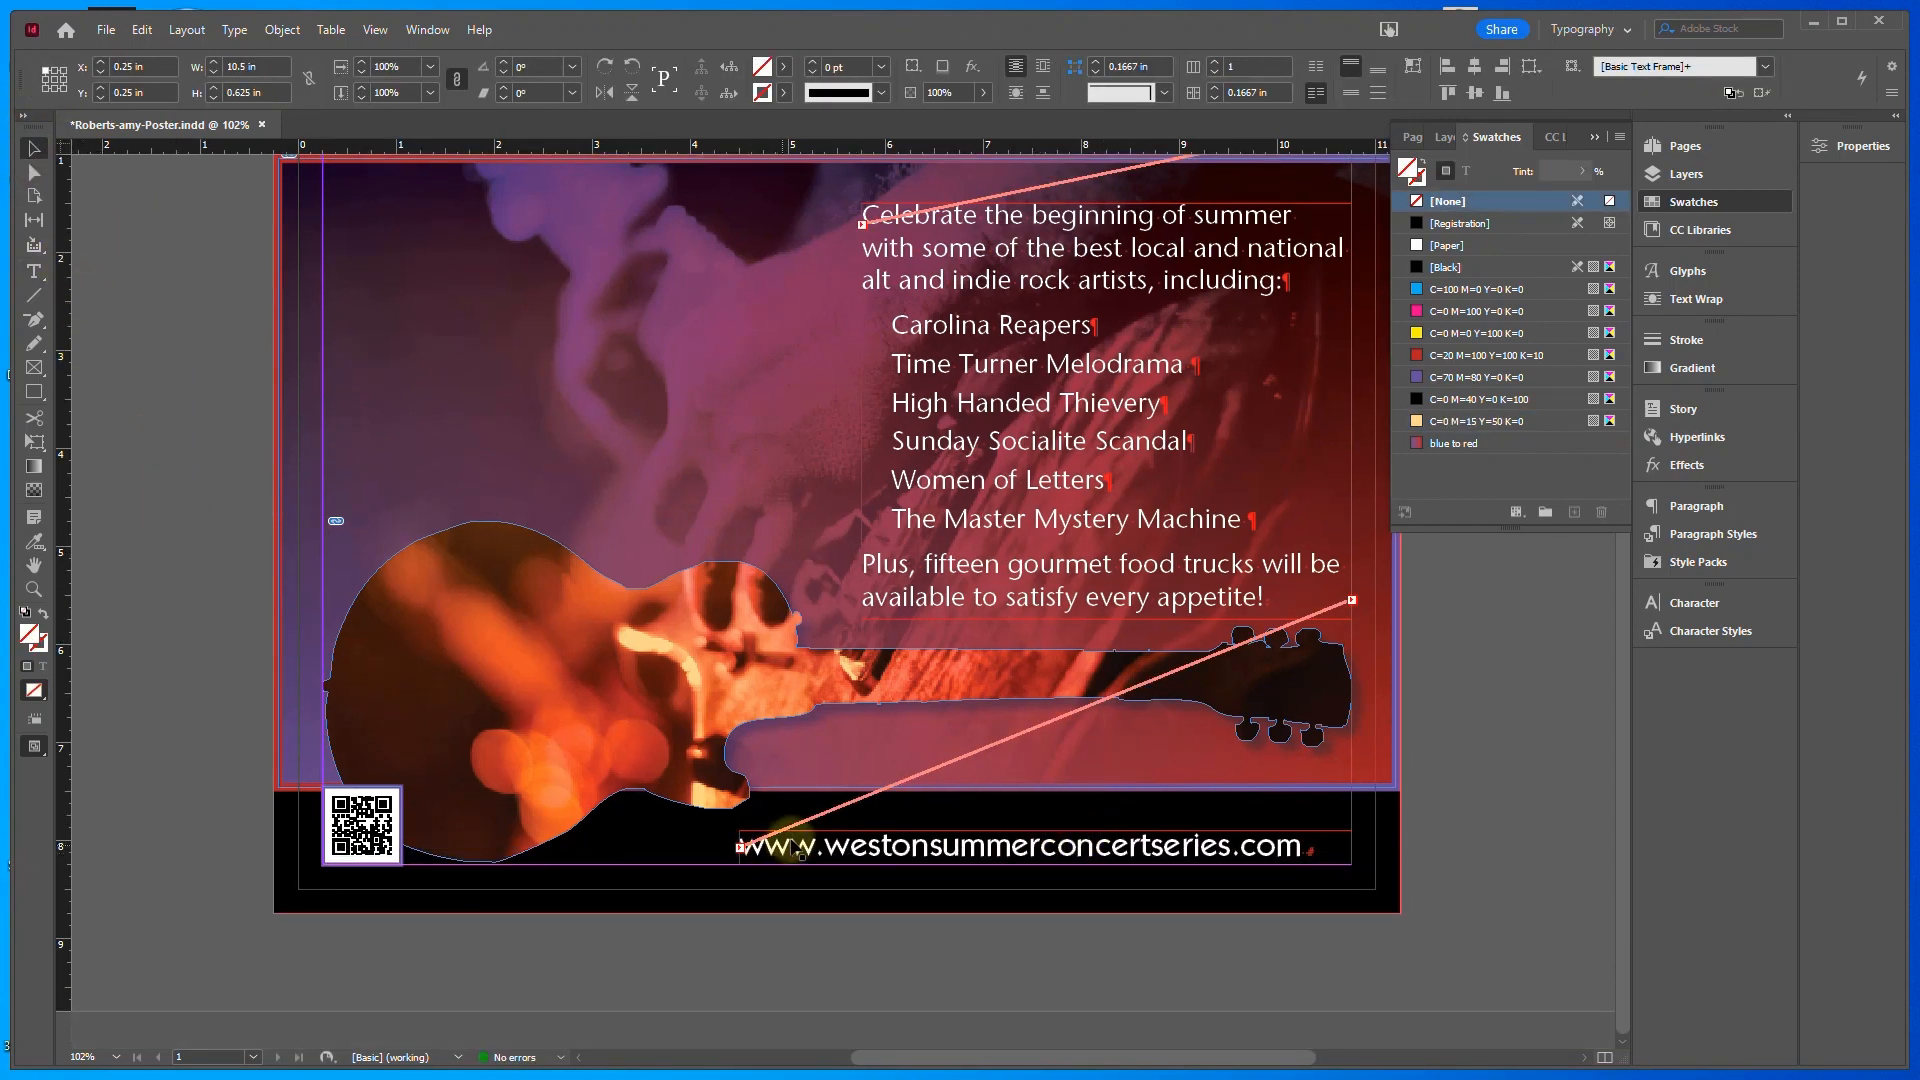
triple_click(860, 845)
click(1477, 252)
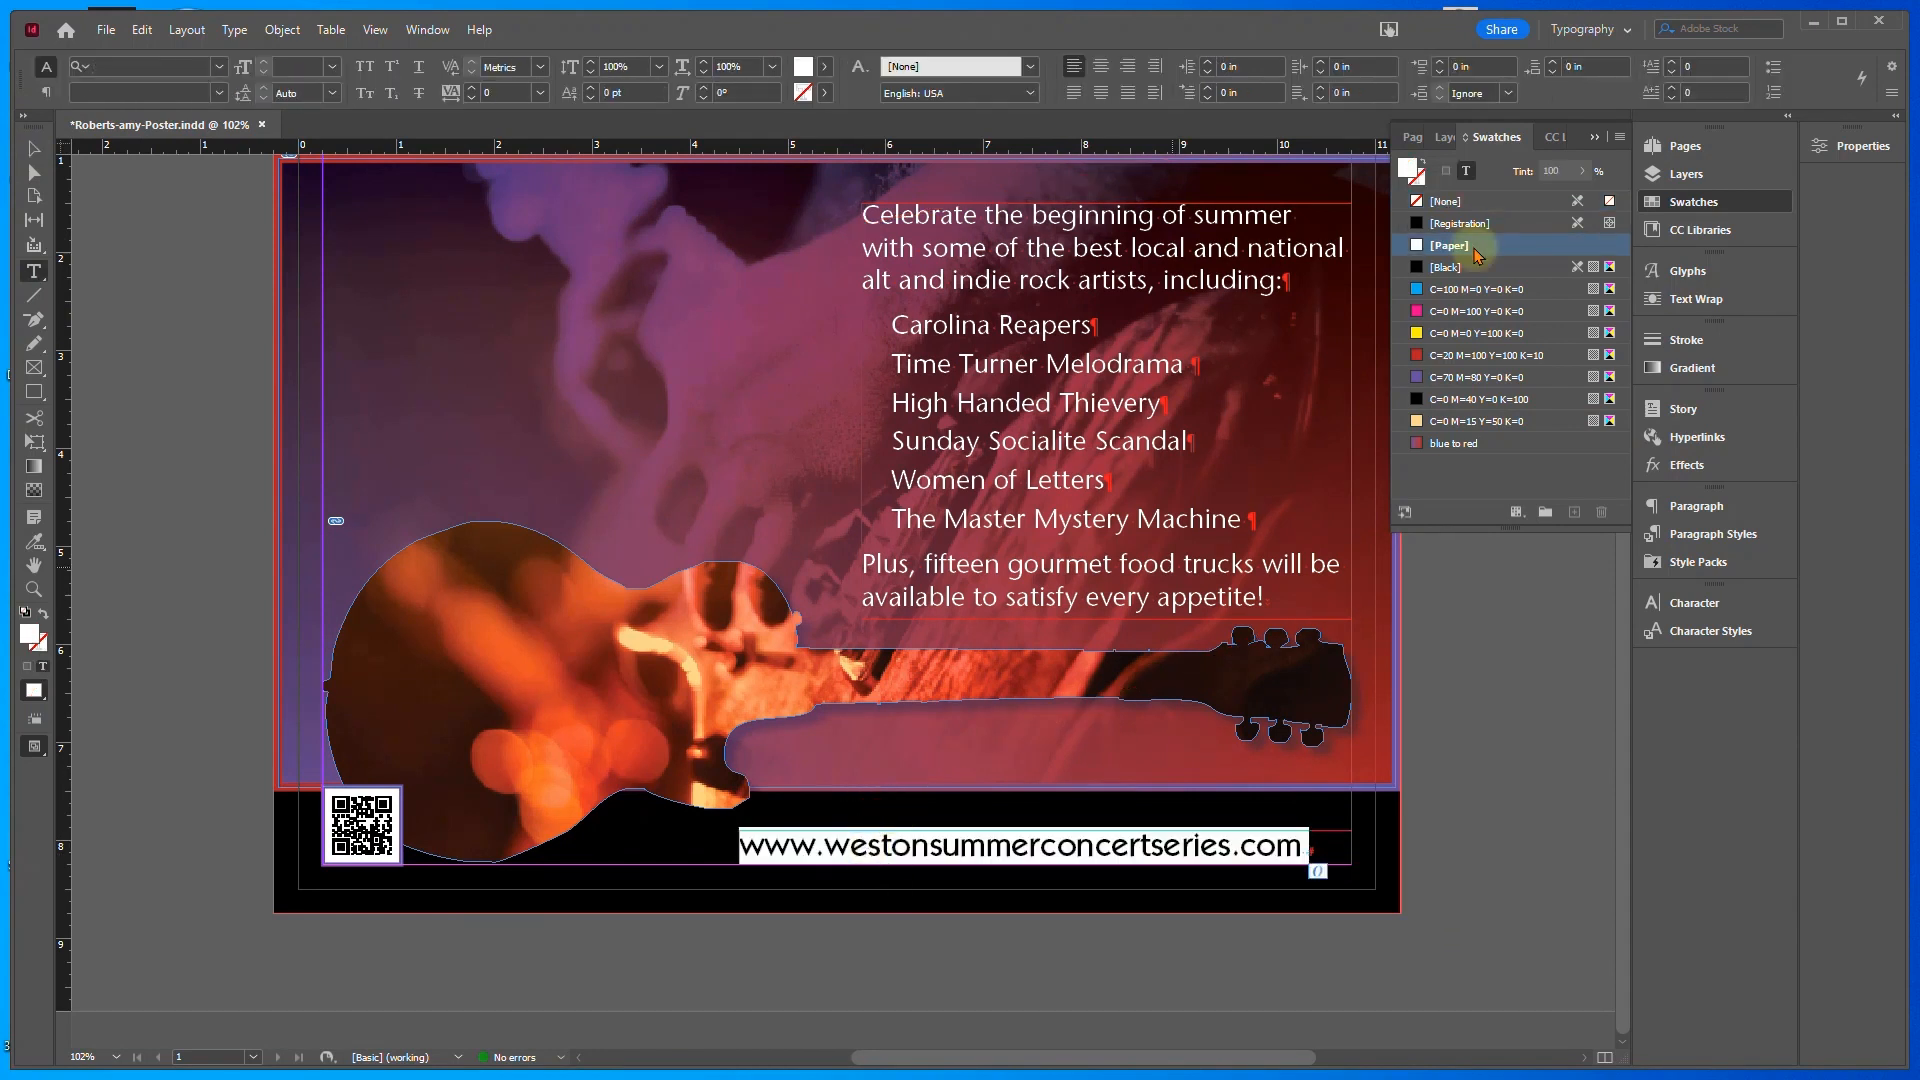
click(1484, 426)
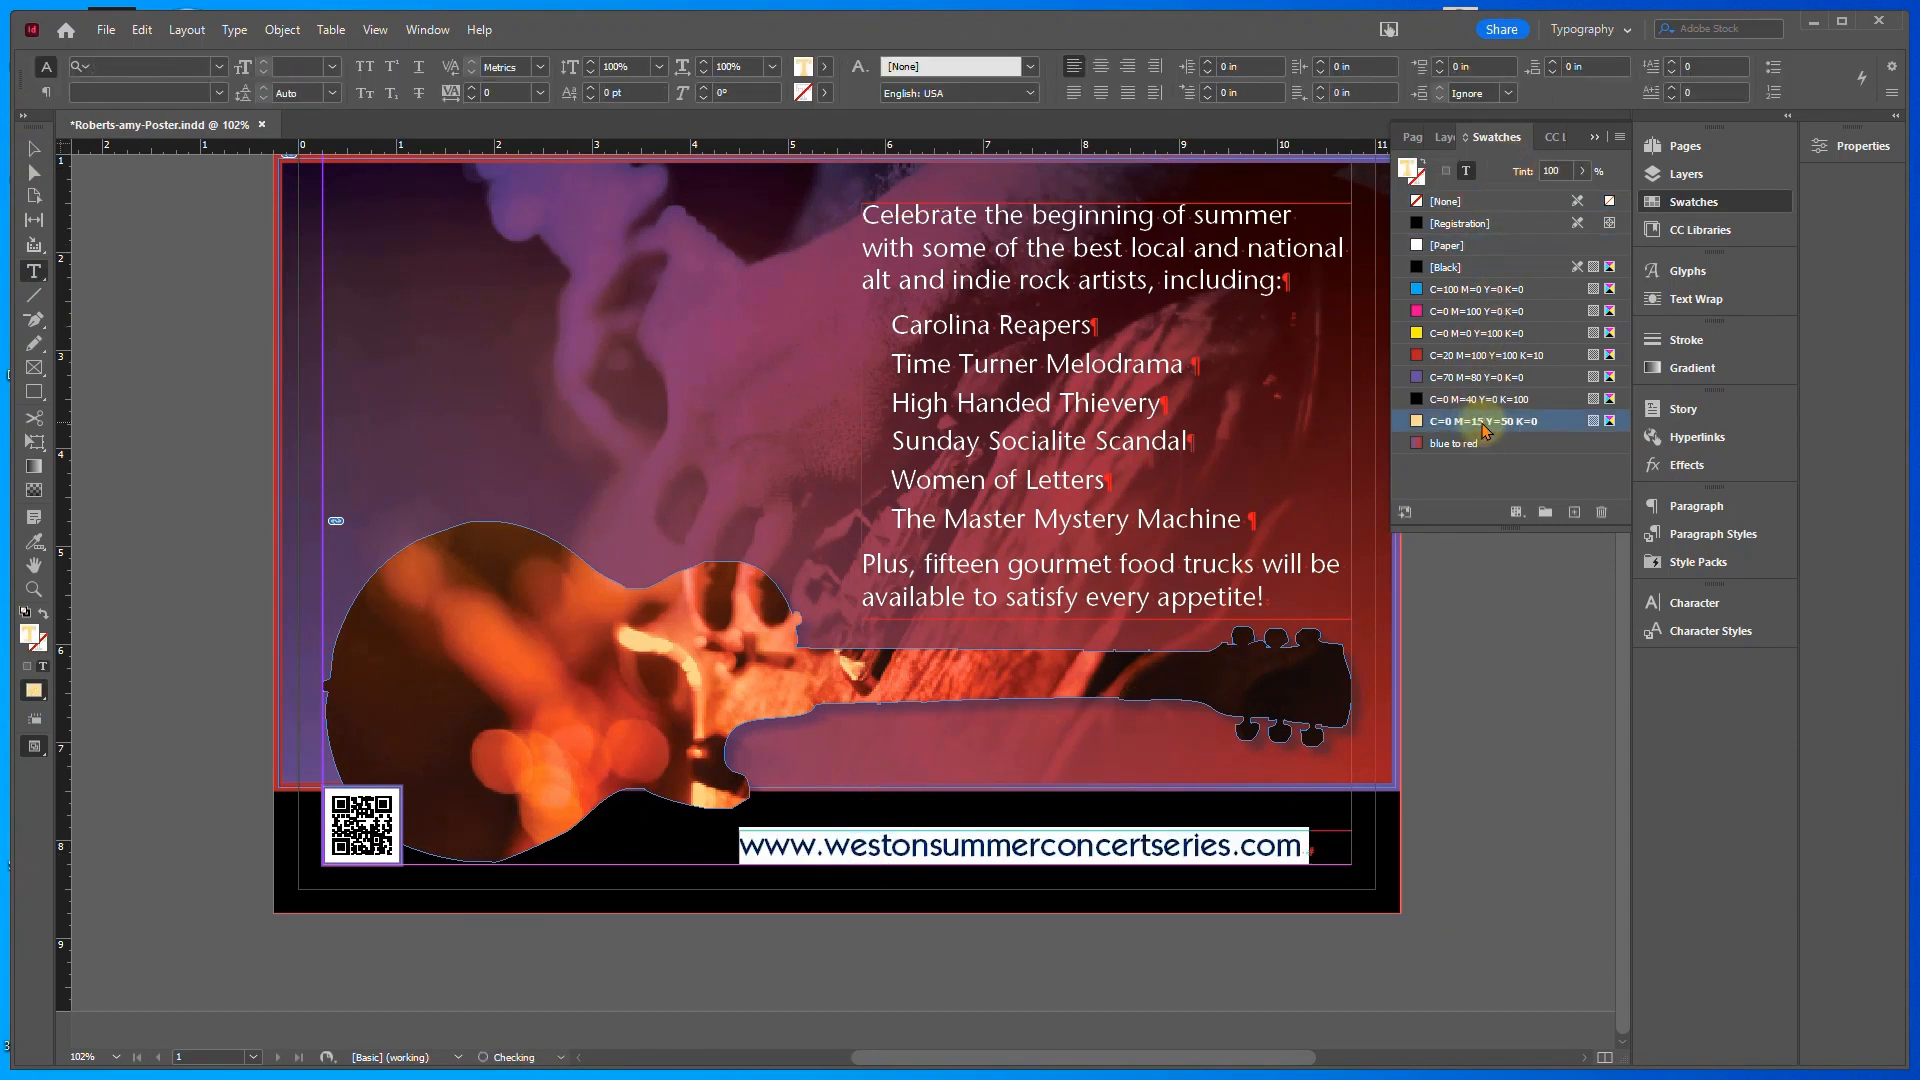
click(31, 148)
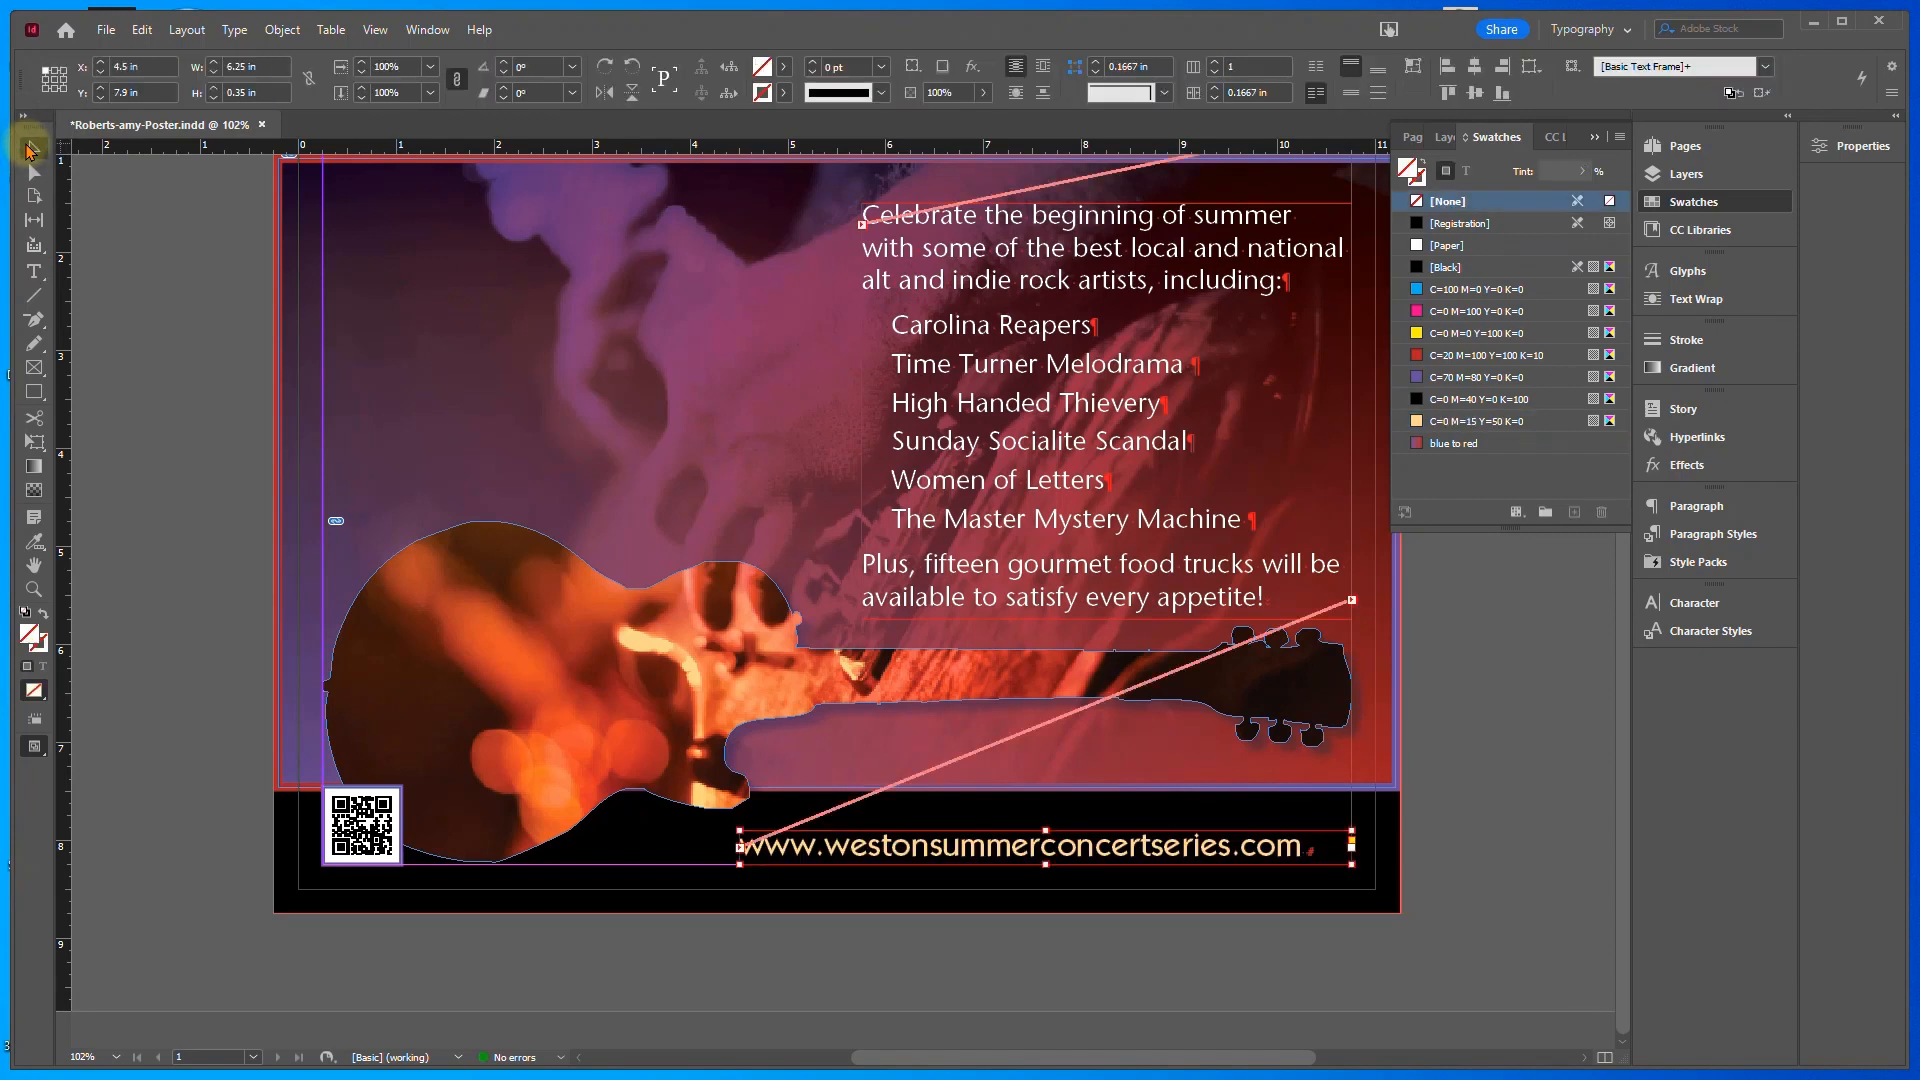
Place music-note.ai inline at the start of the "Carolina Reapers" line
scroll(178, 414, up, 3)
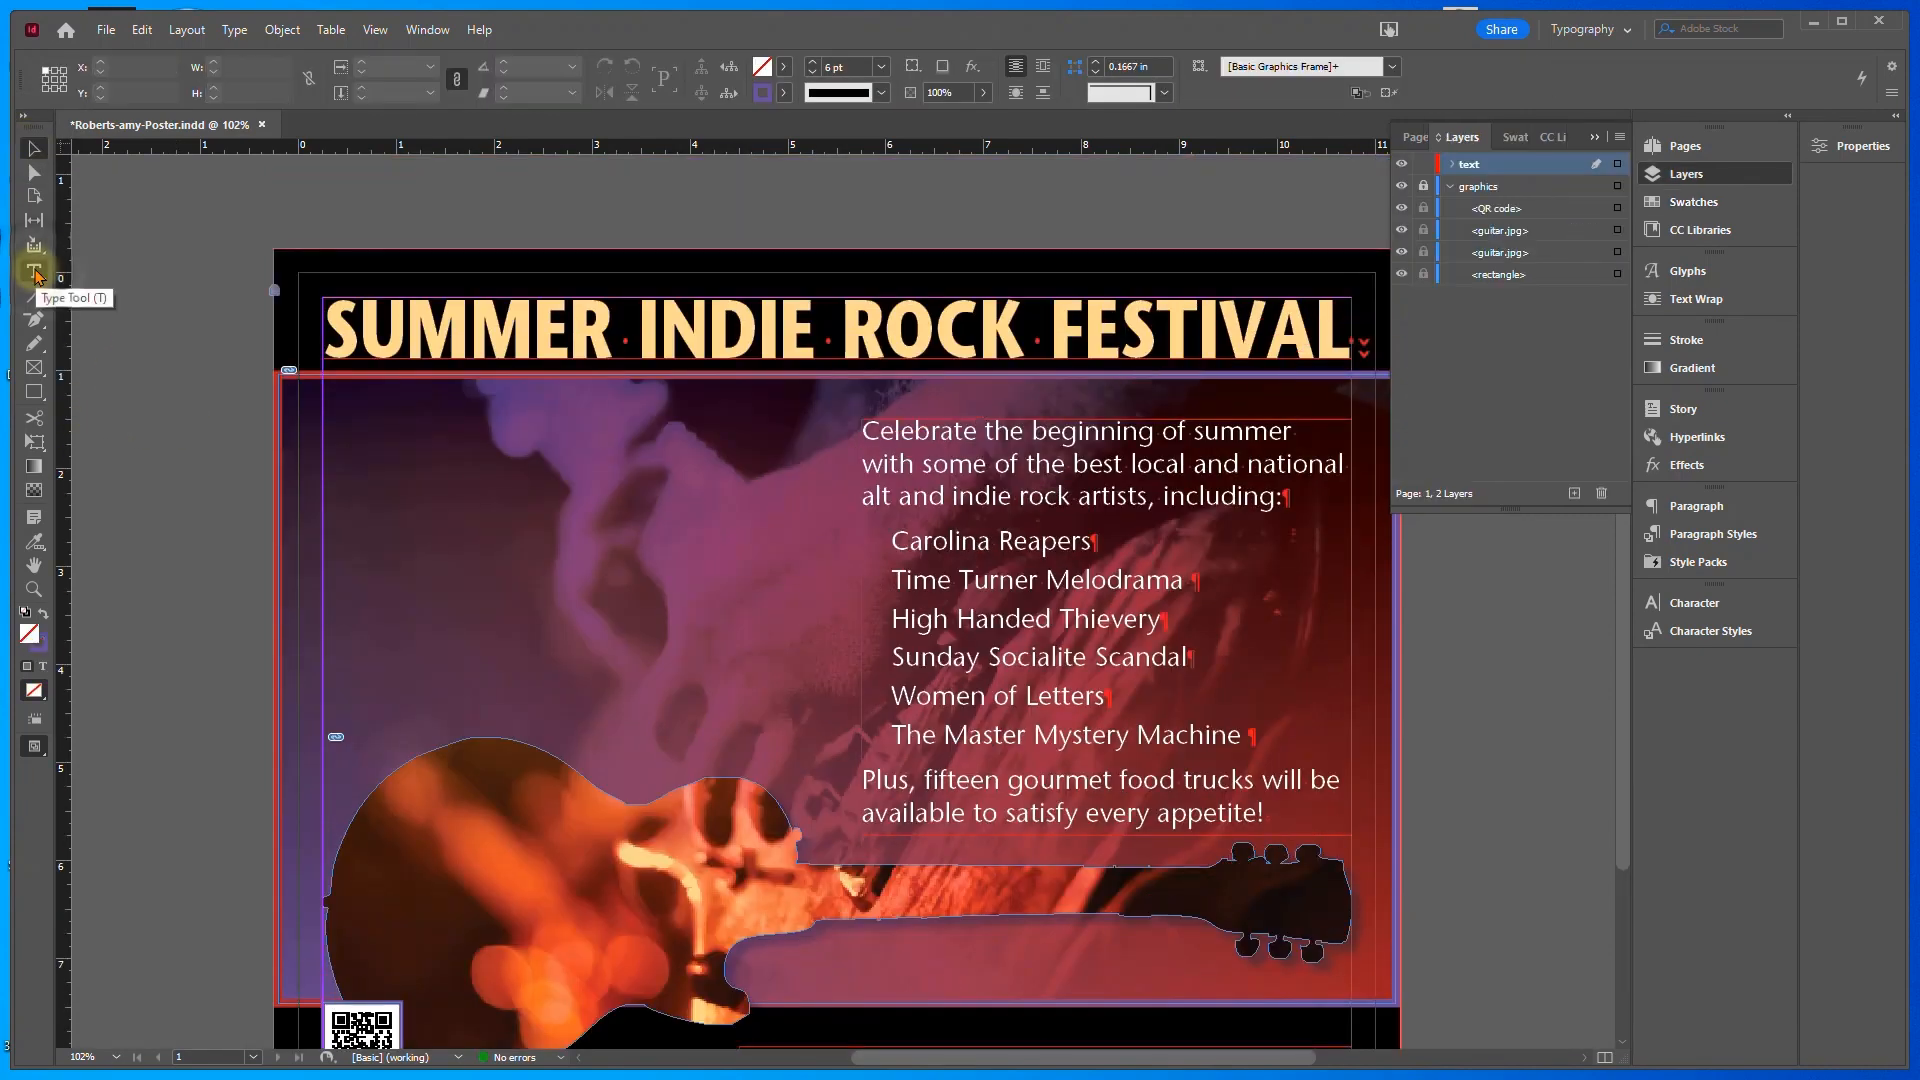
click(35, 270)
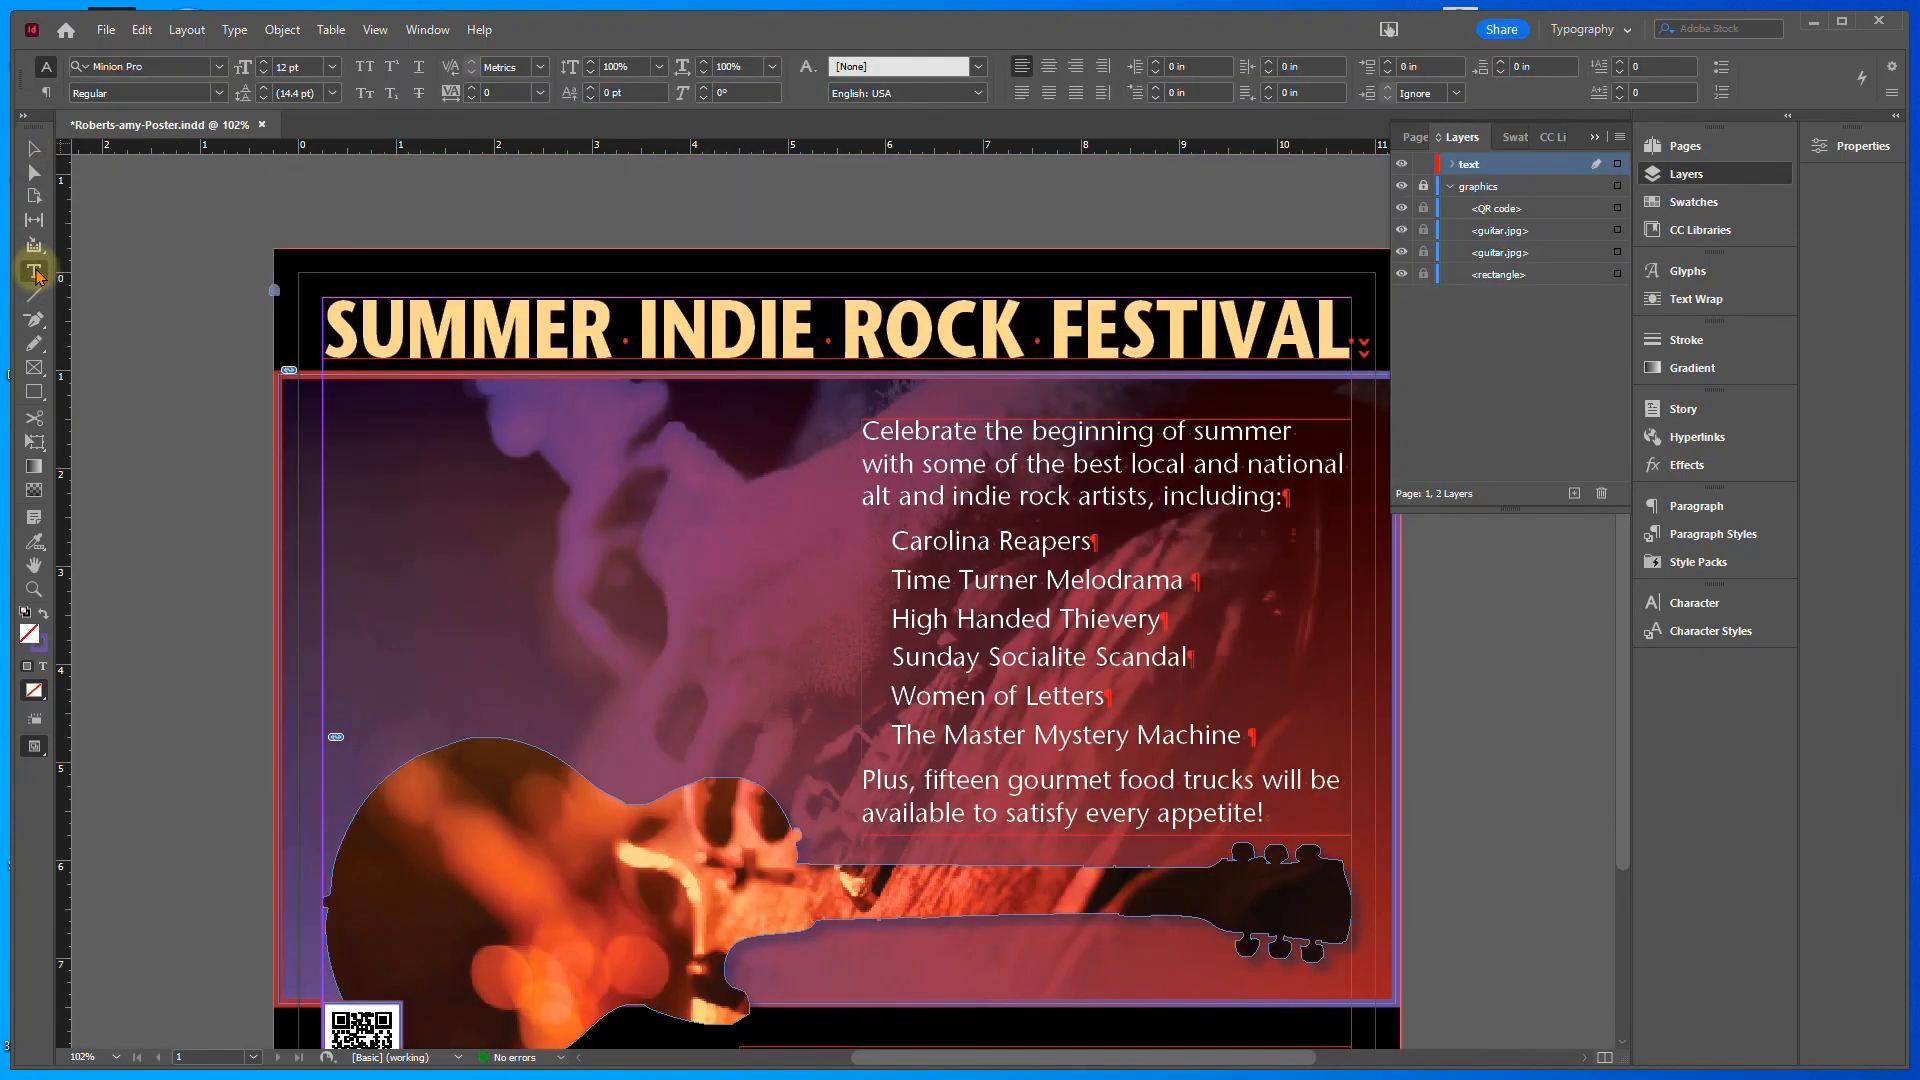
click(892, 540)
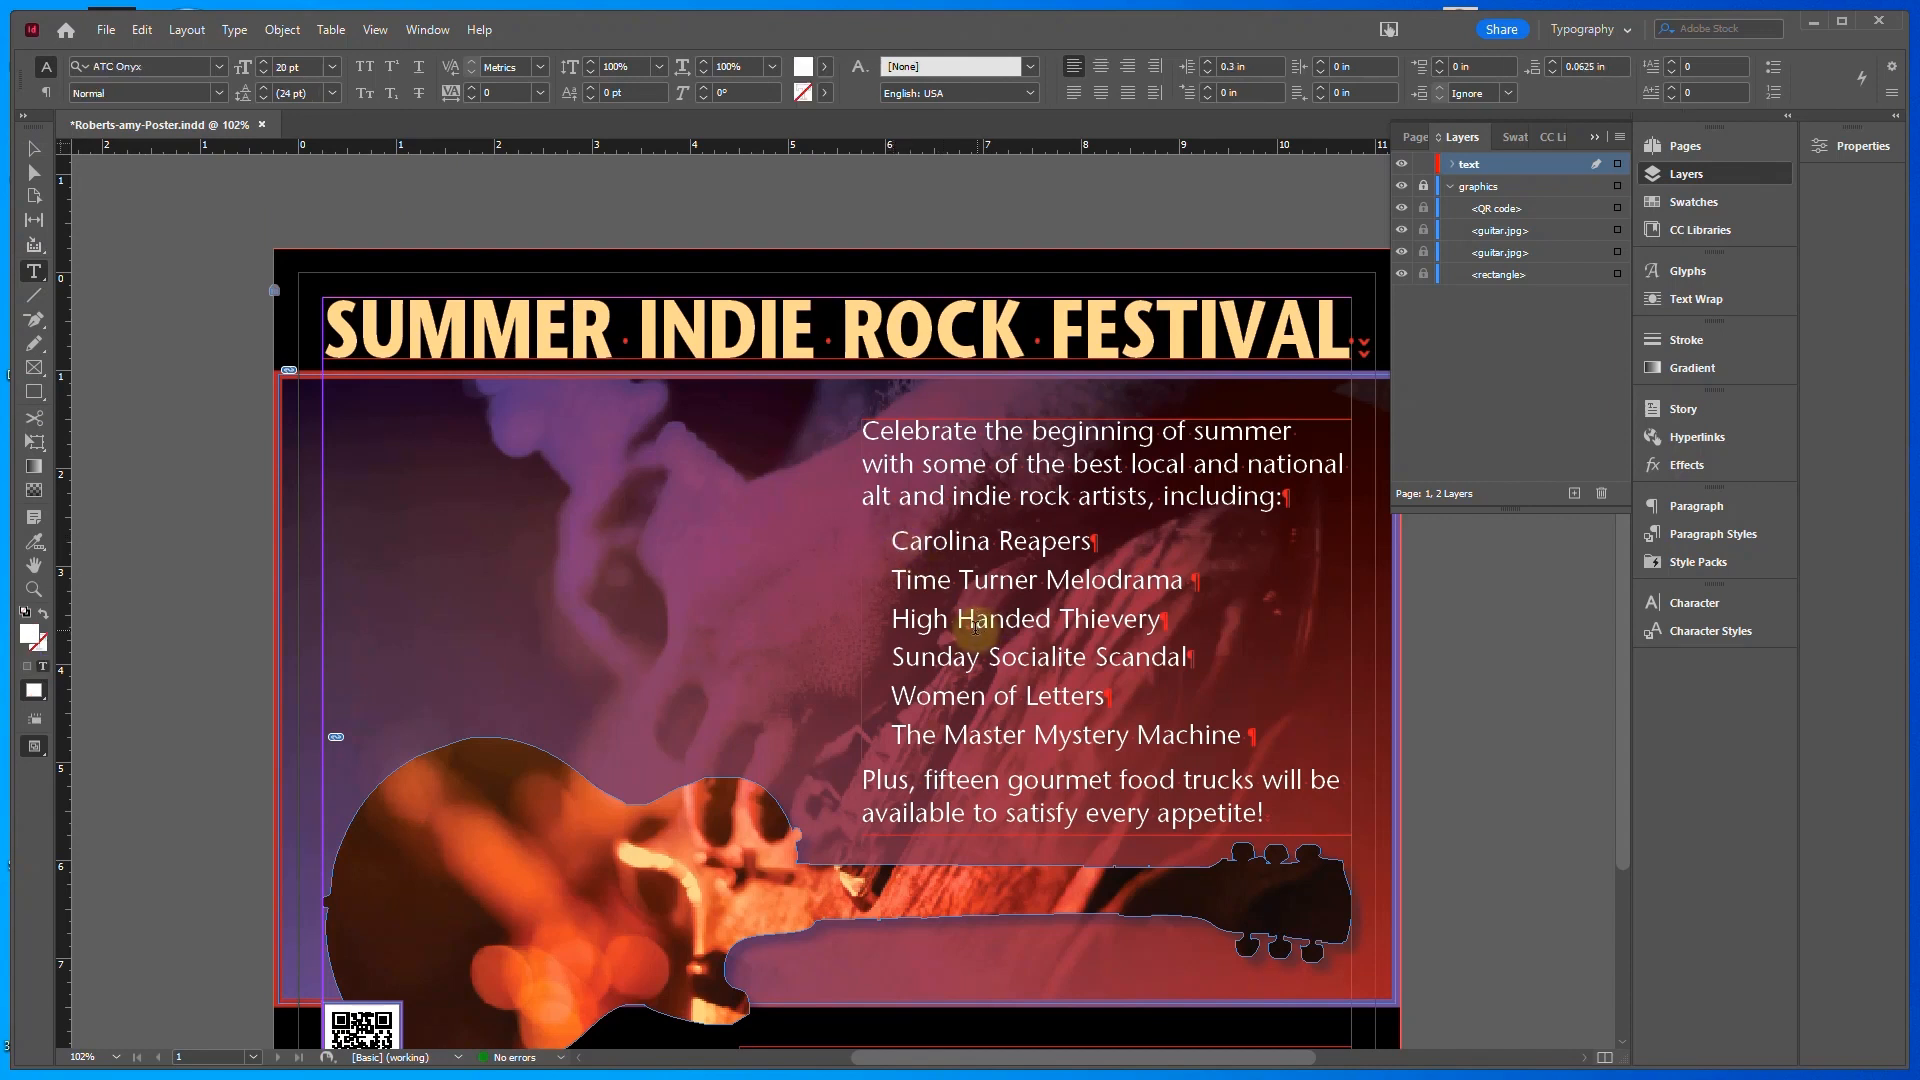
click(104, 30)
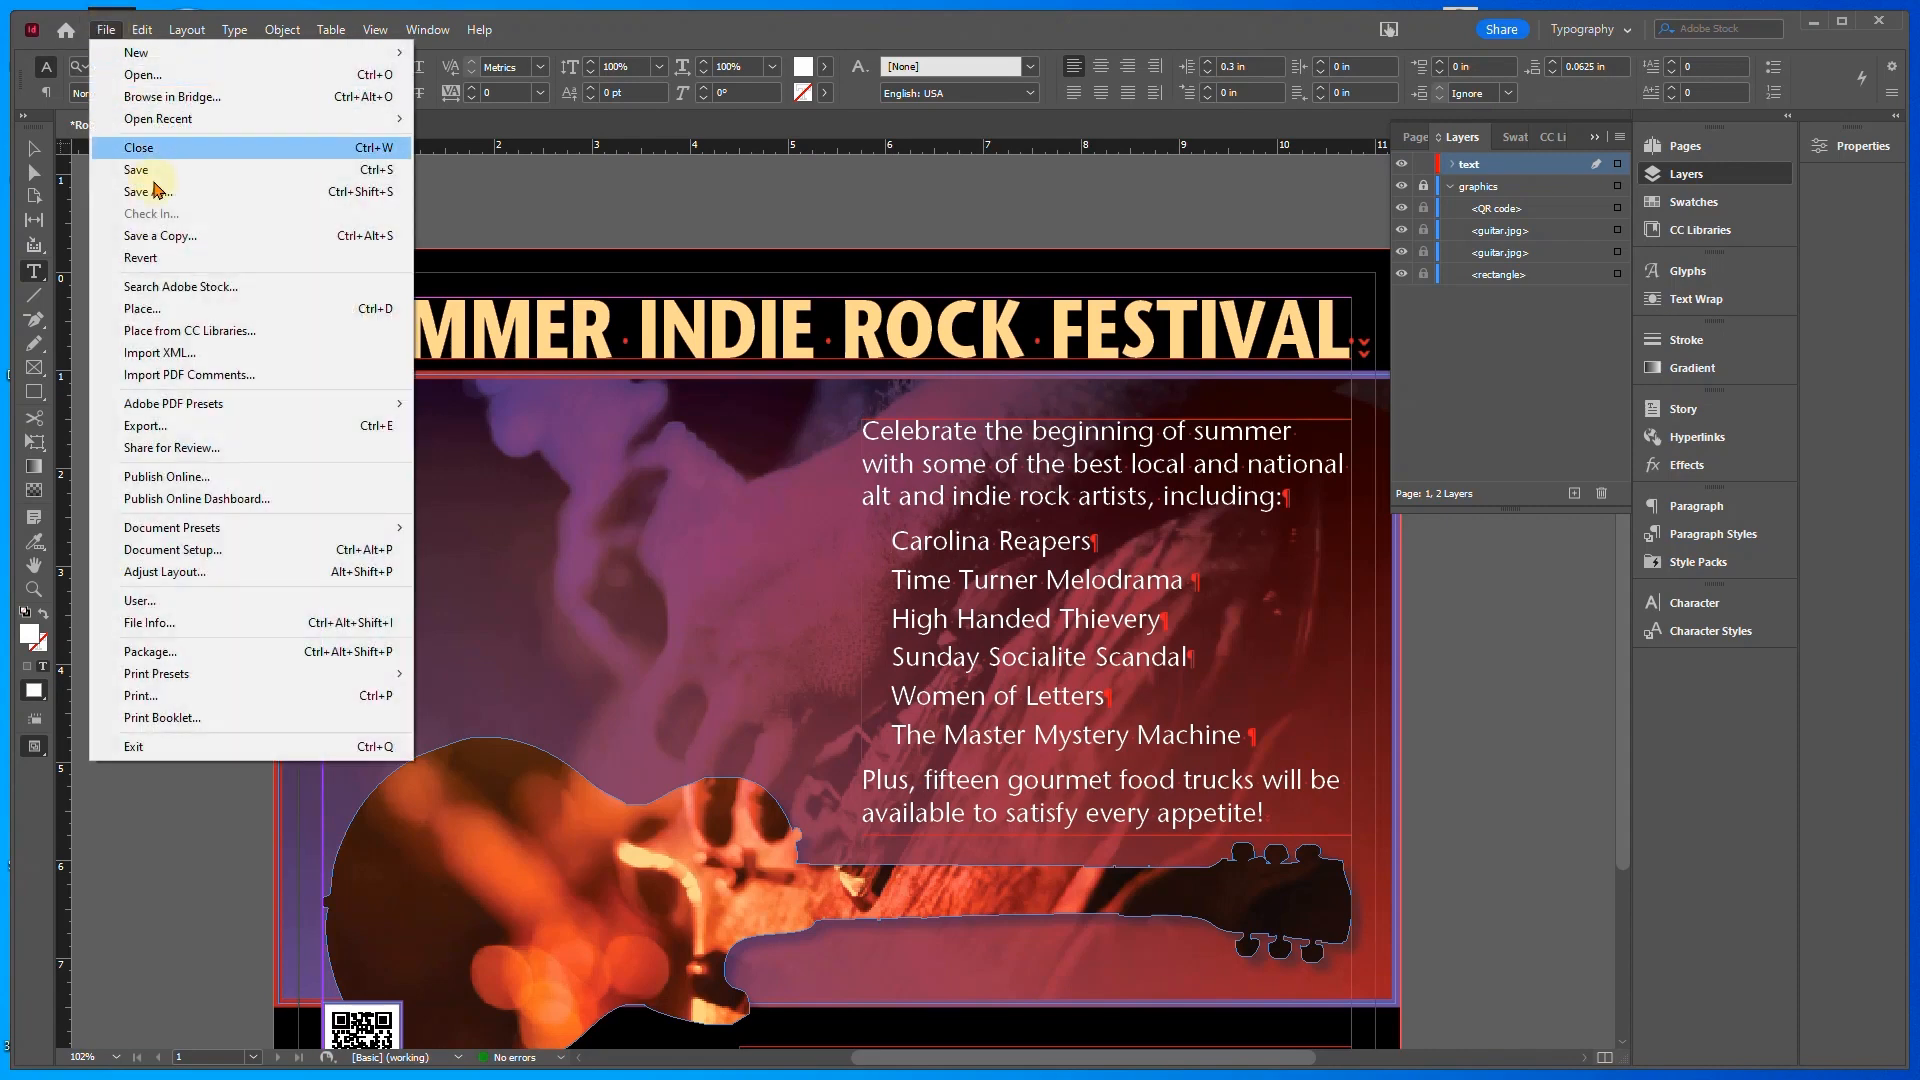
click(150, 308)
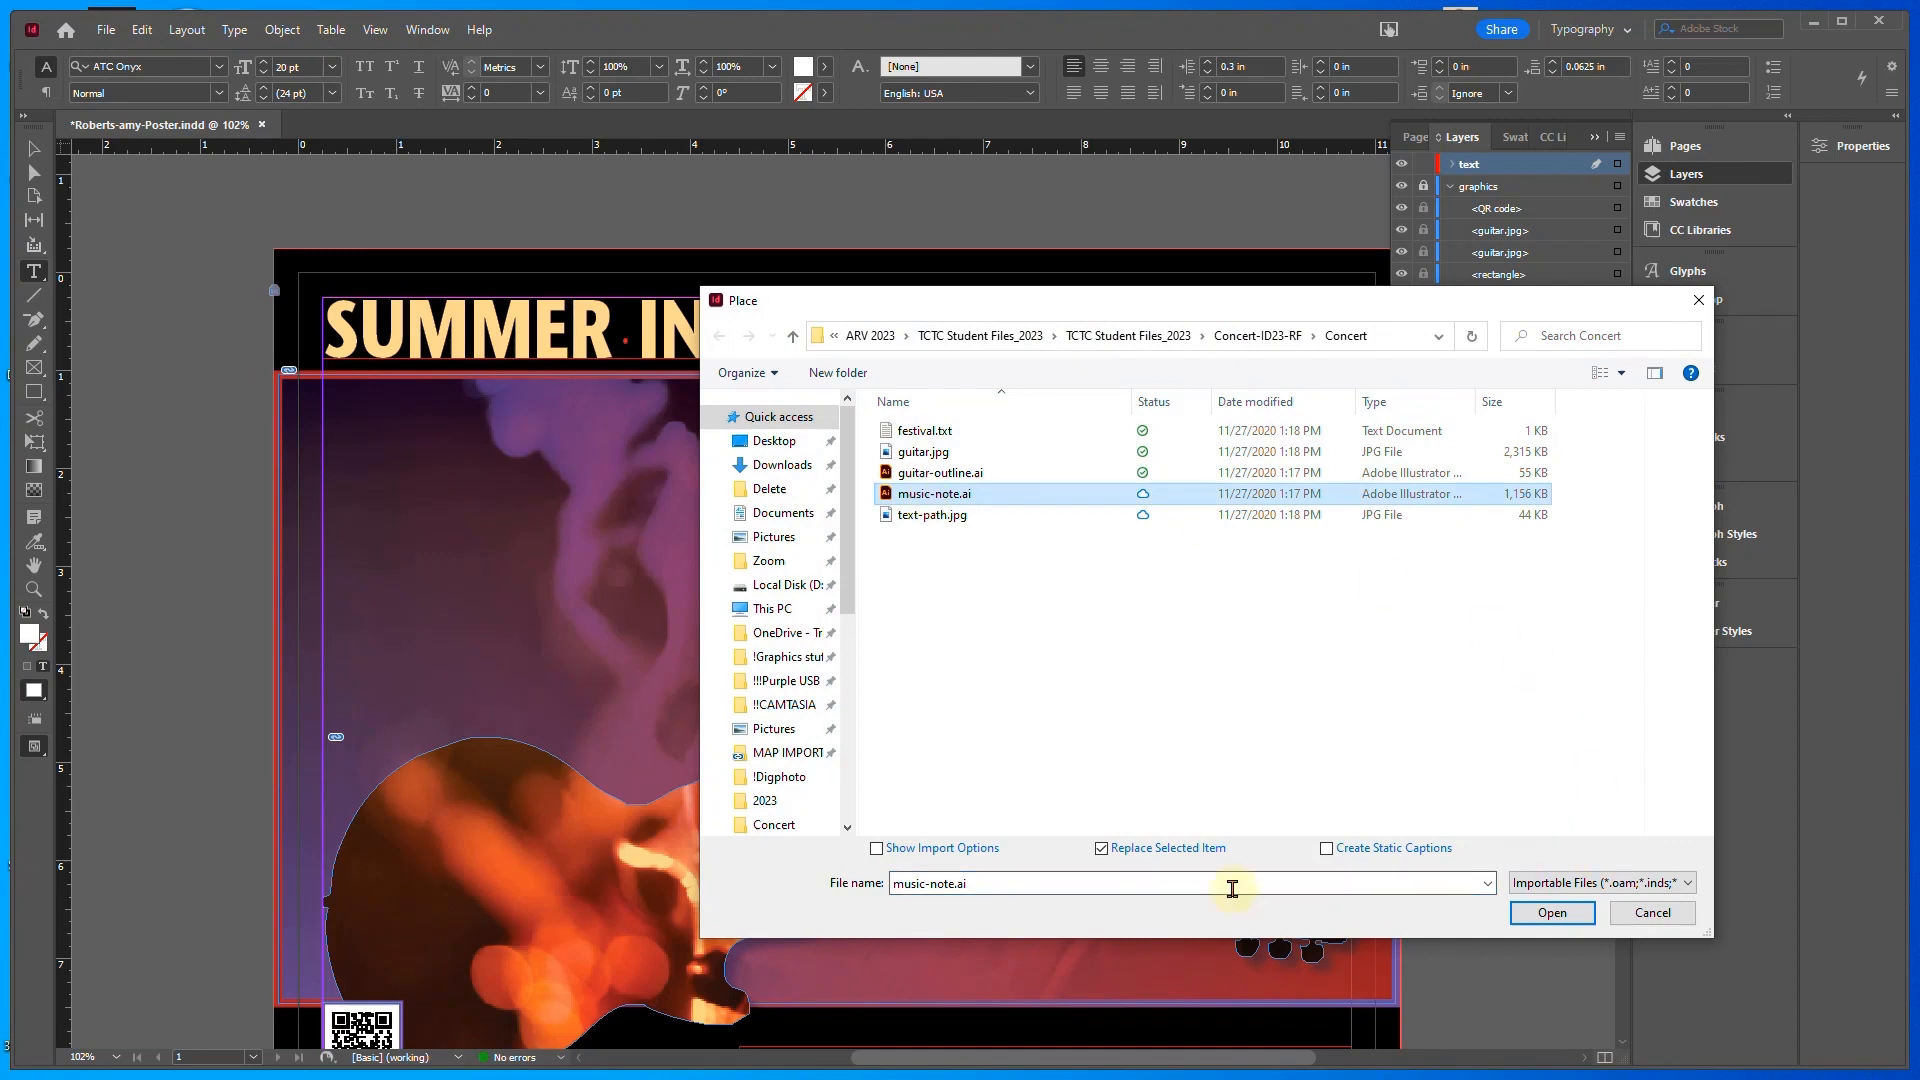
click(1552, 912)
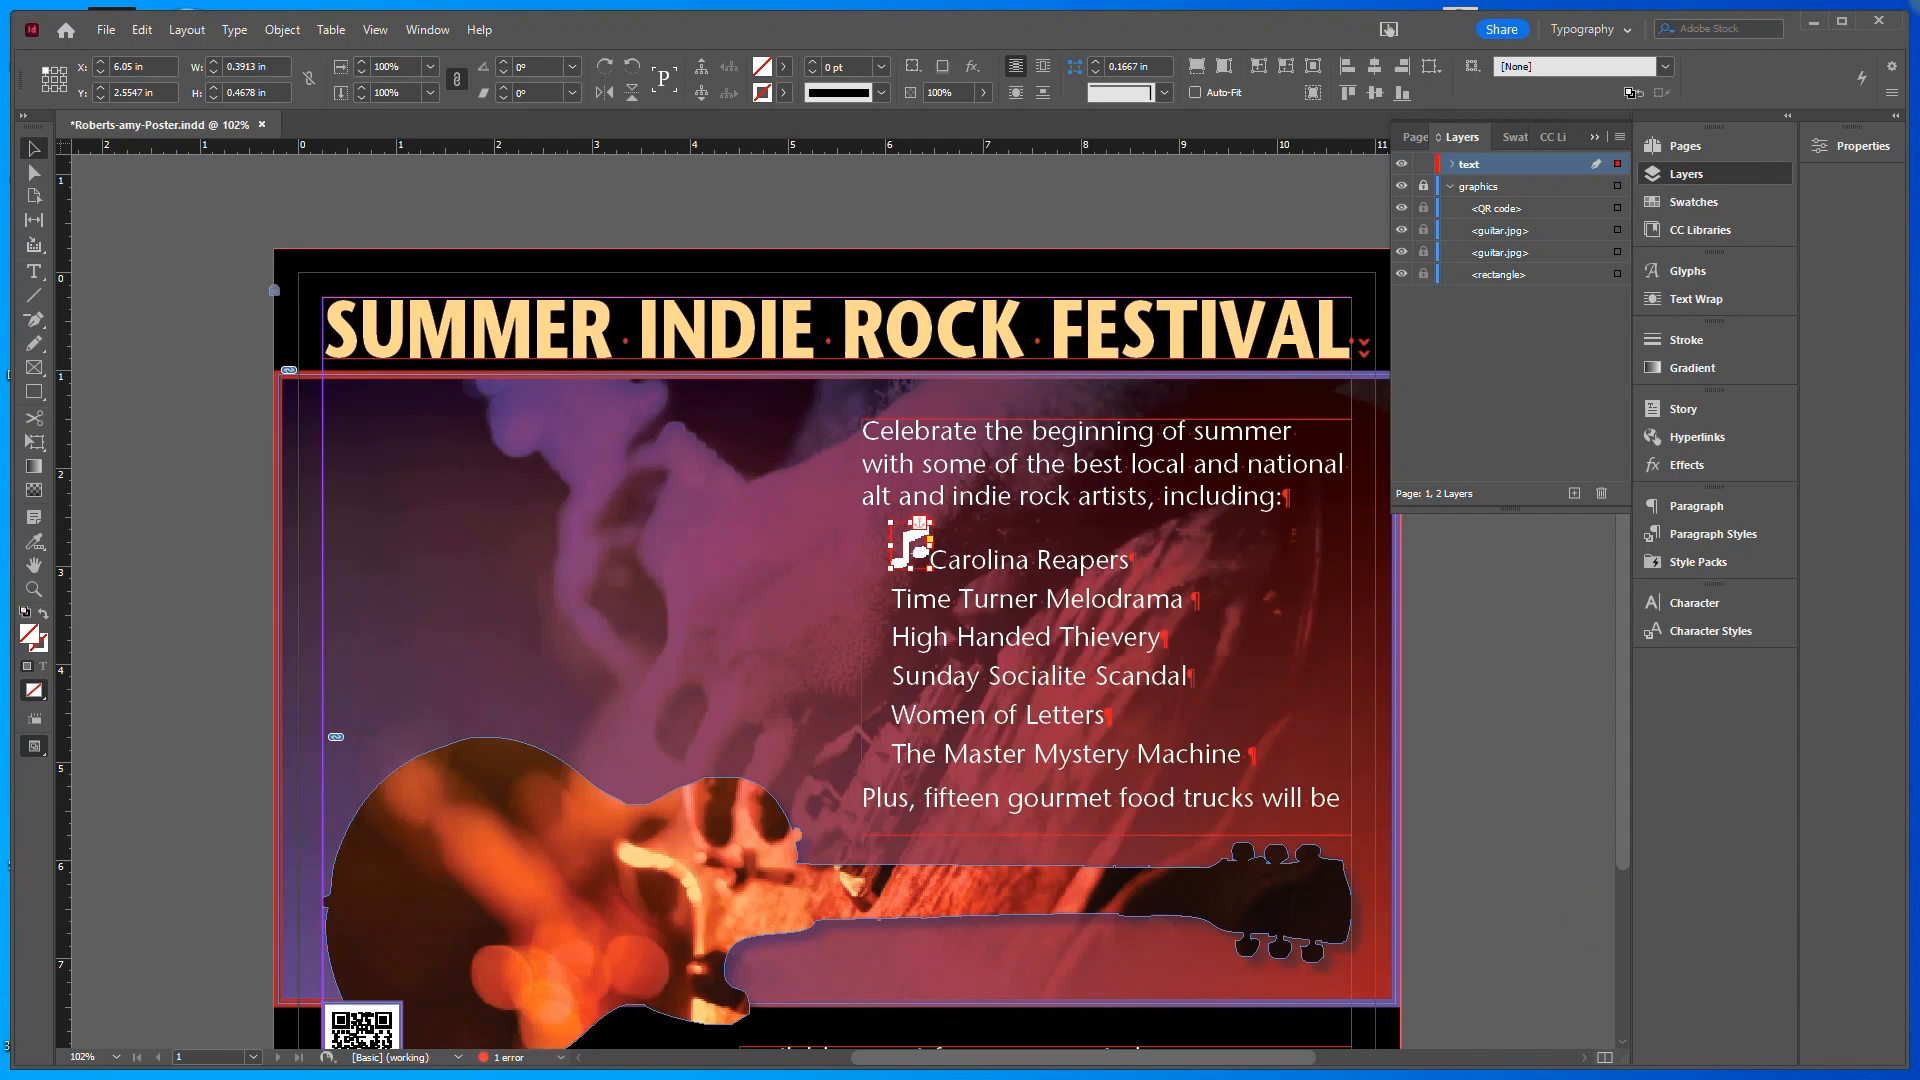
Scale the inline music note before "Carolina Reapers" proportionally to 60%
click(1850, 148)
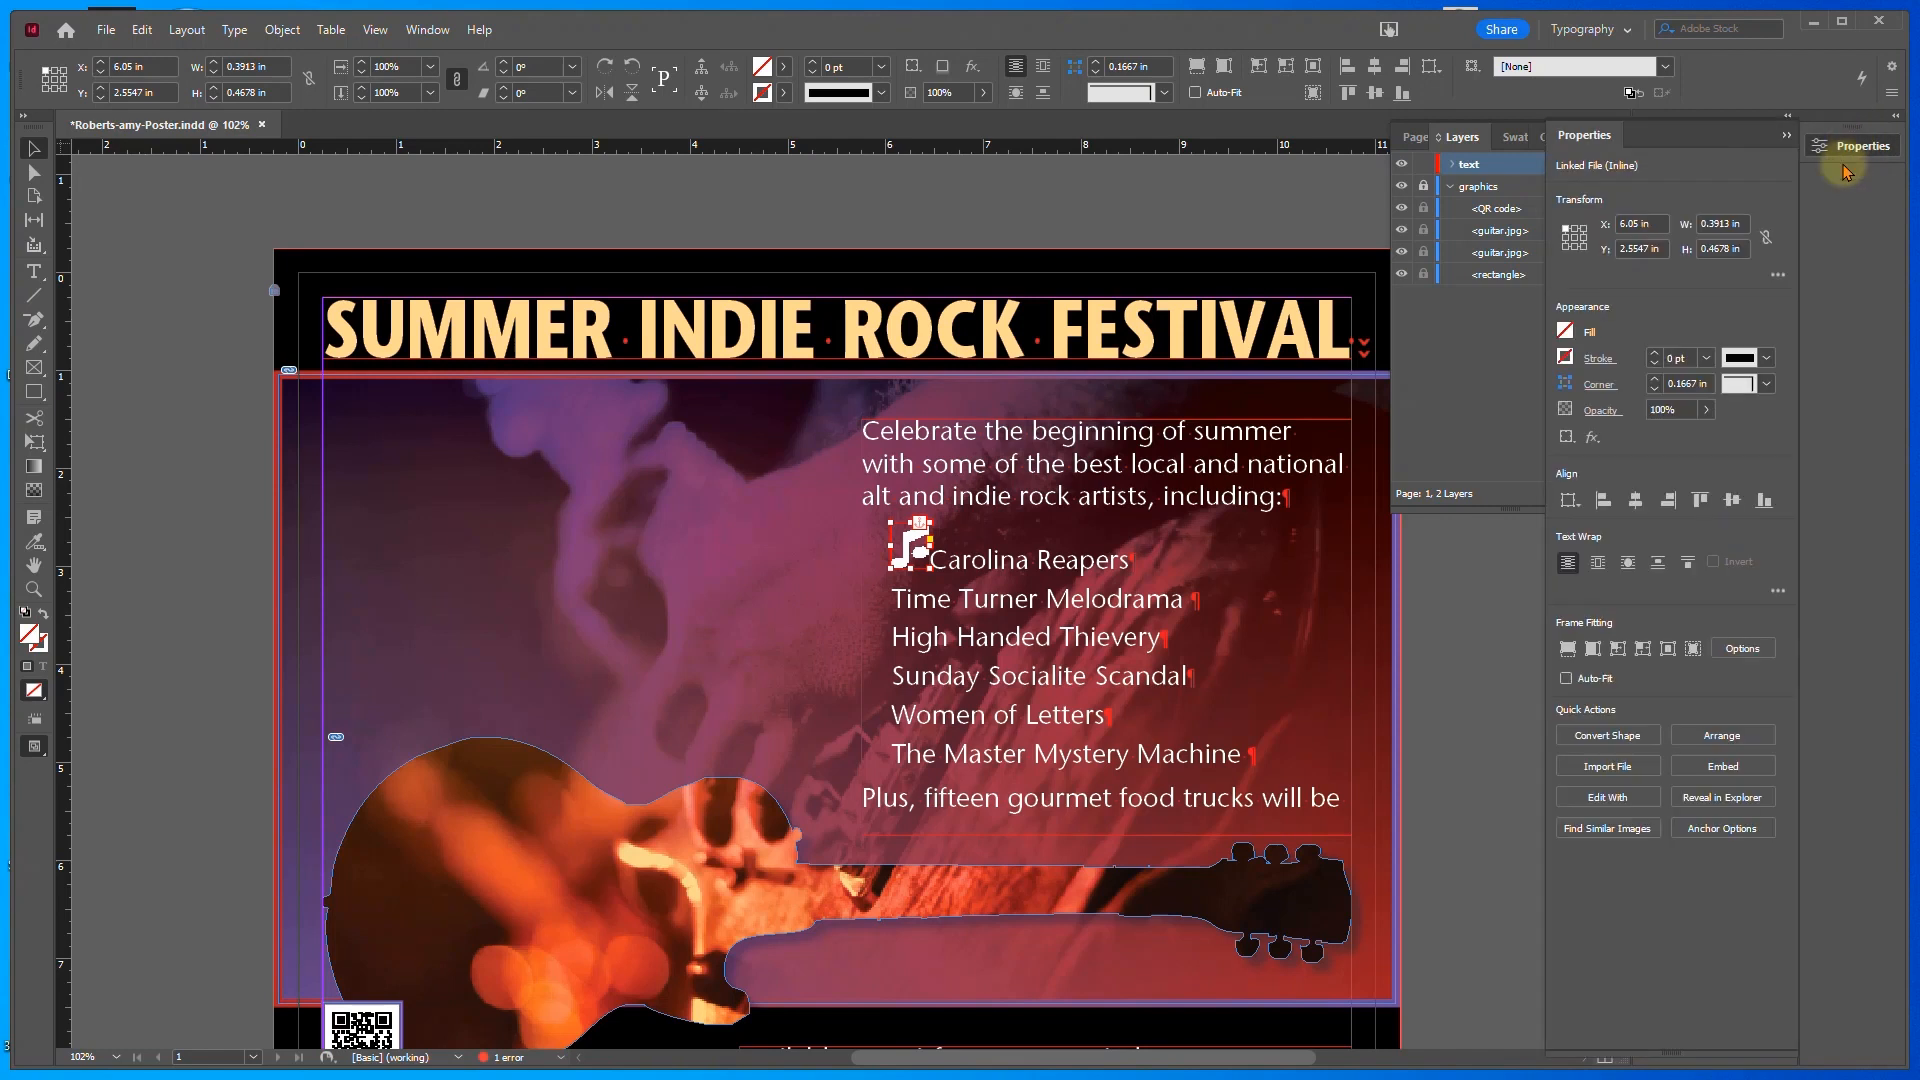
click(1780, 276)
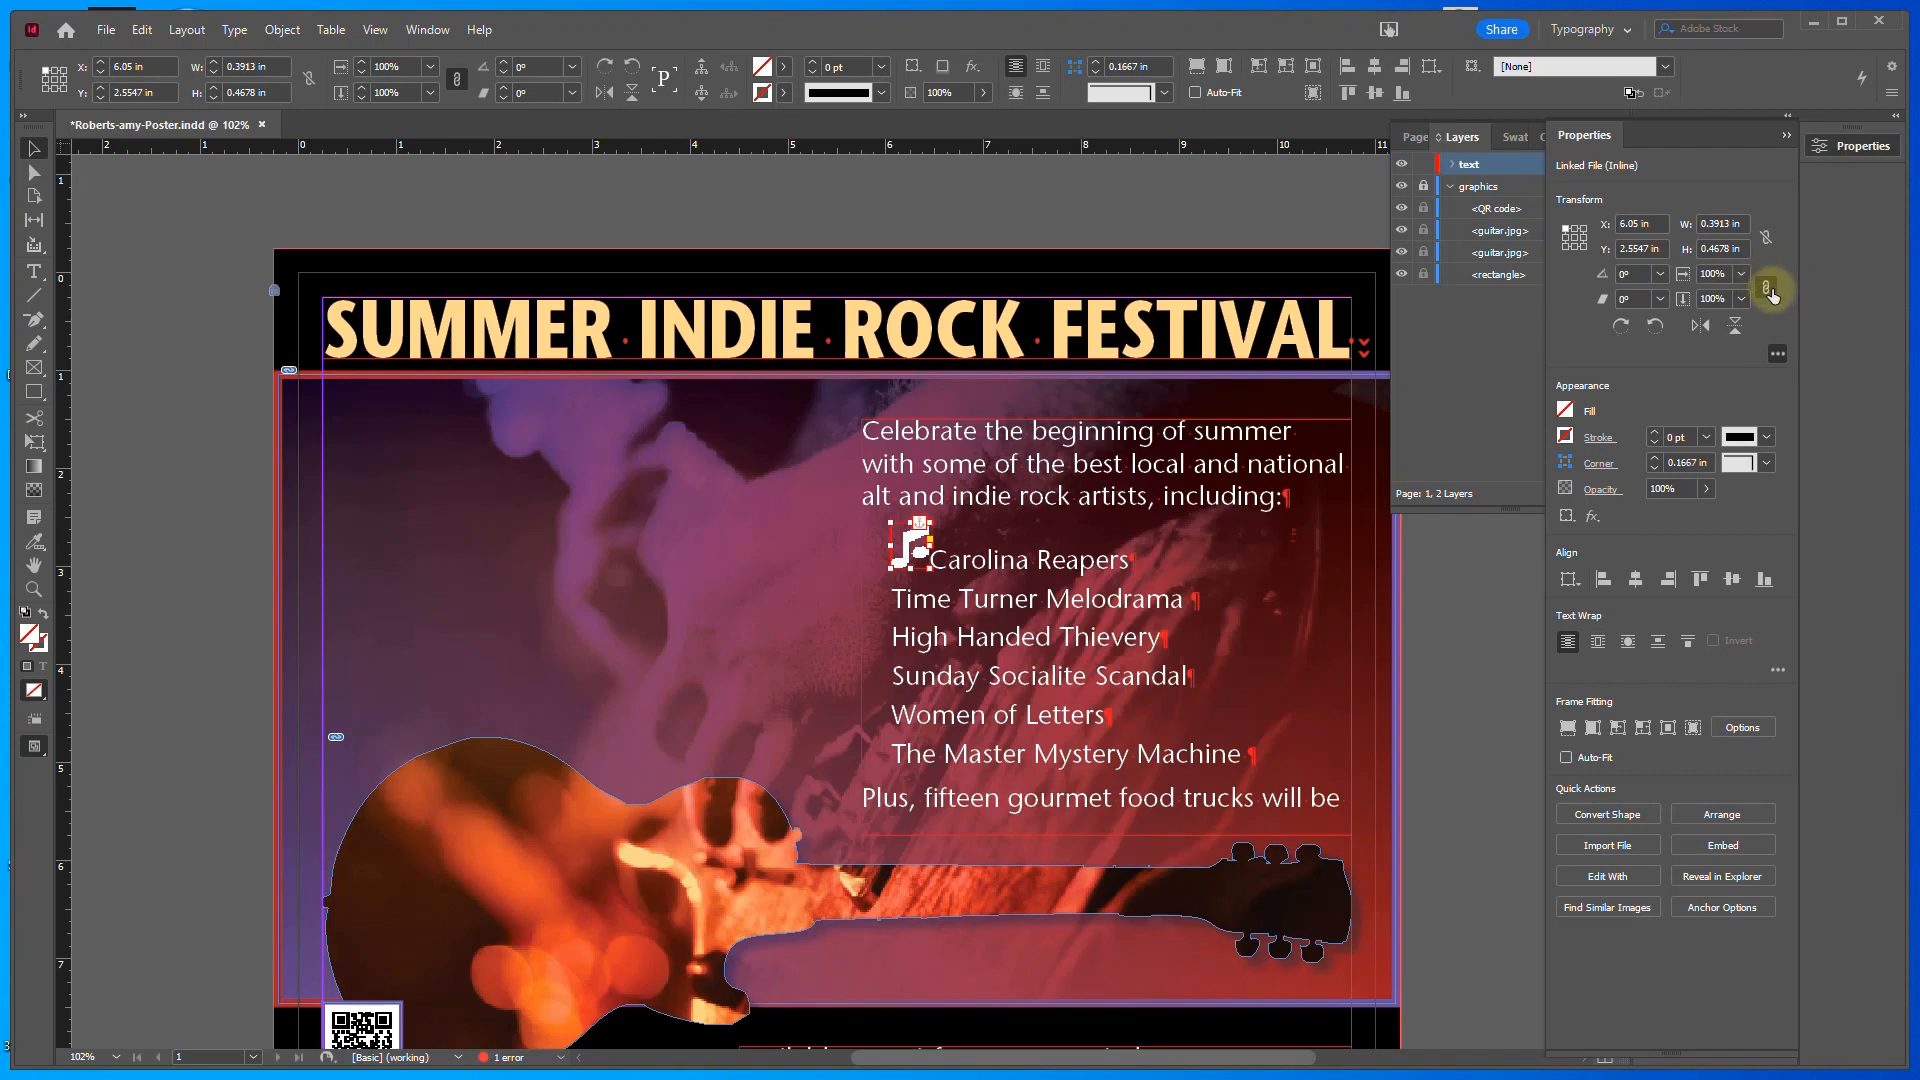
click(1718, 272)
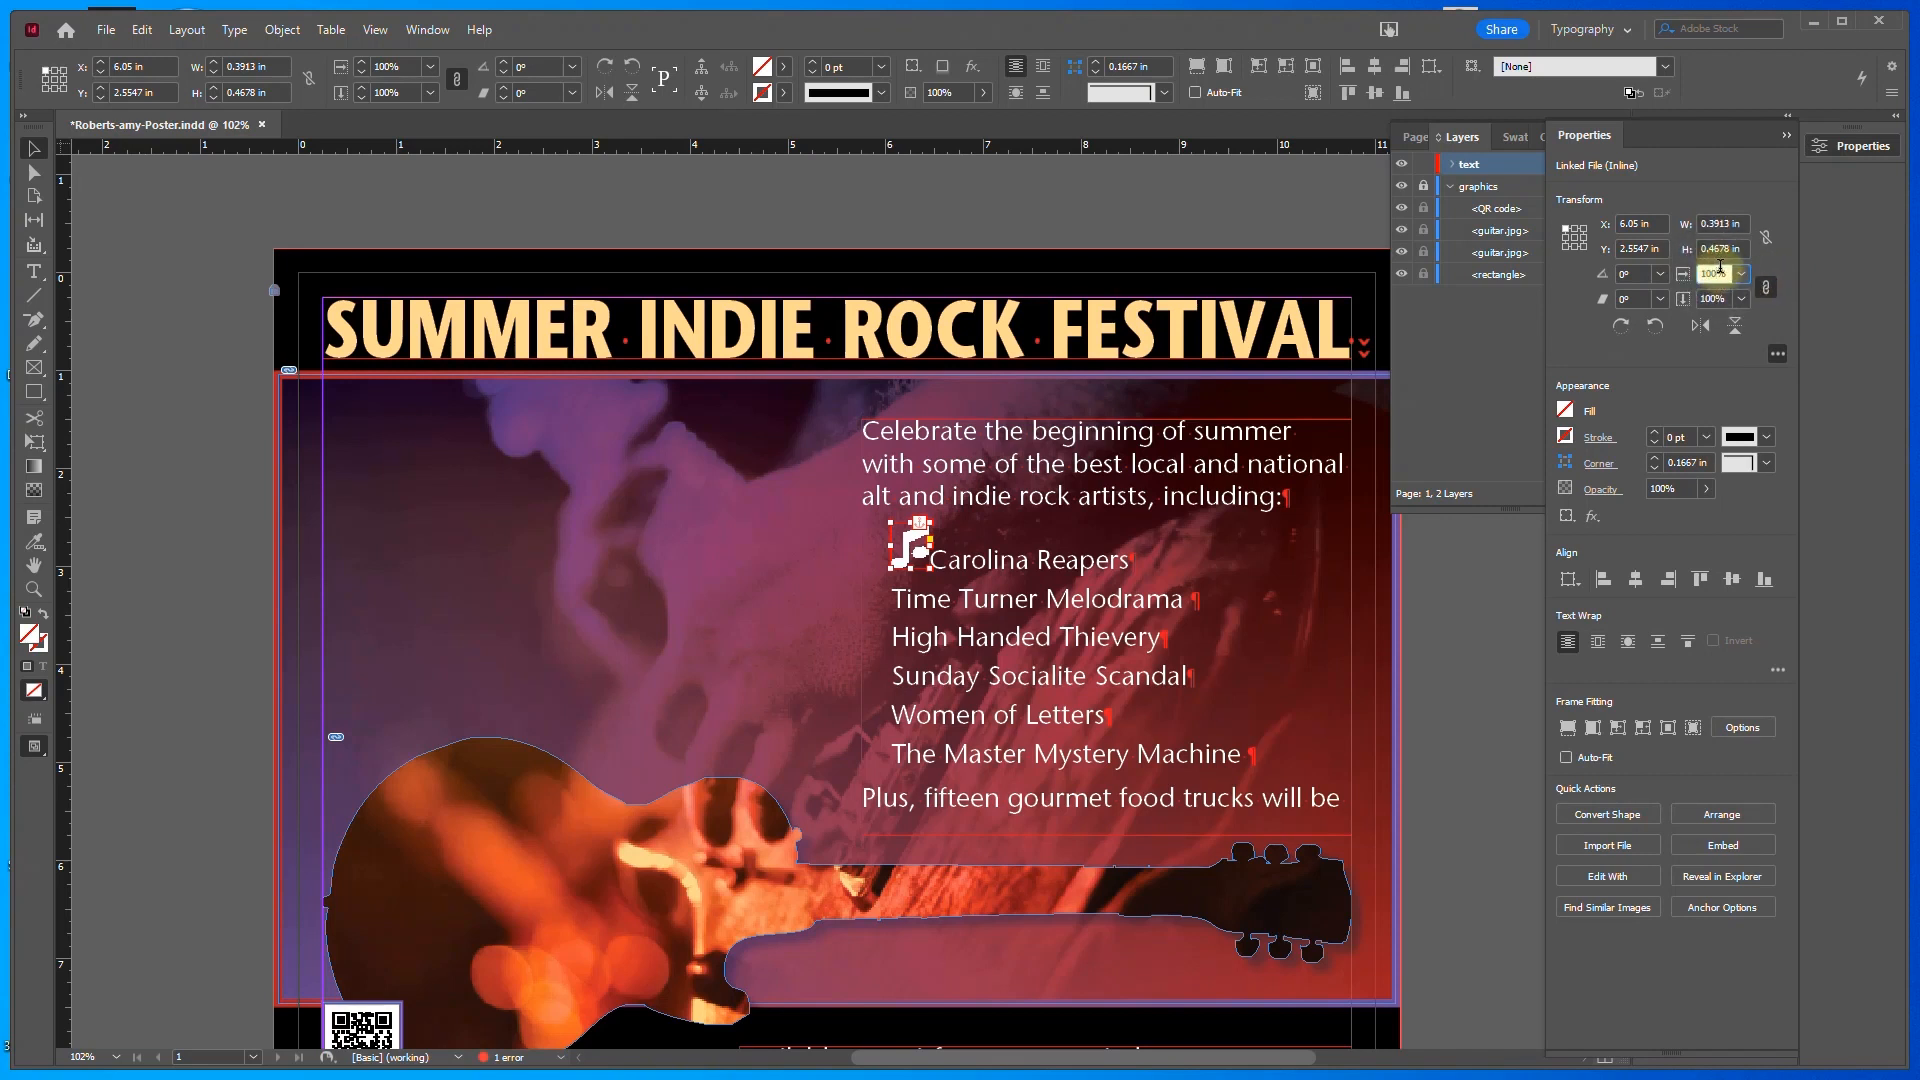
double_click(1720, 266)
text(60)
key(Return)
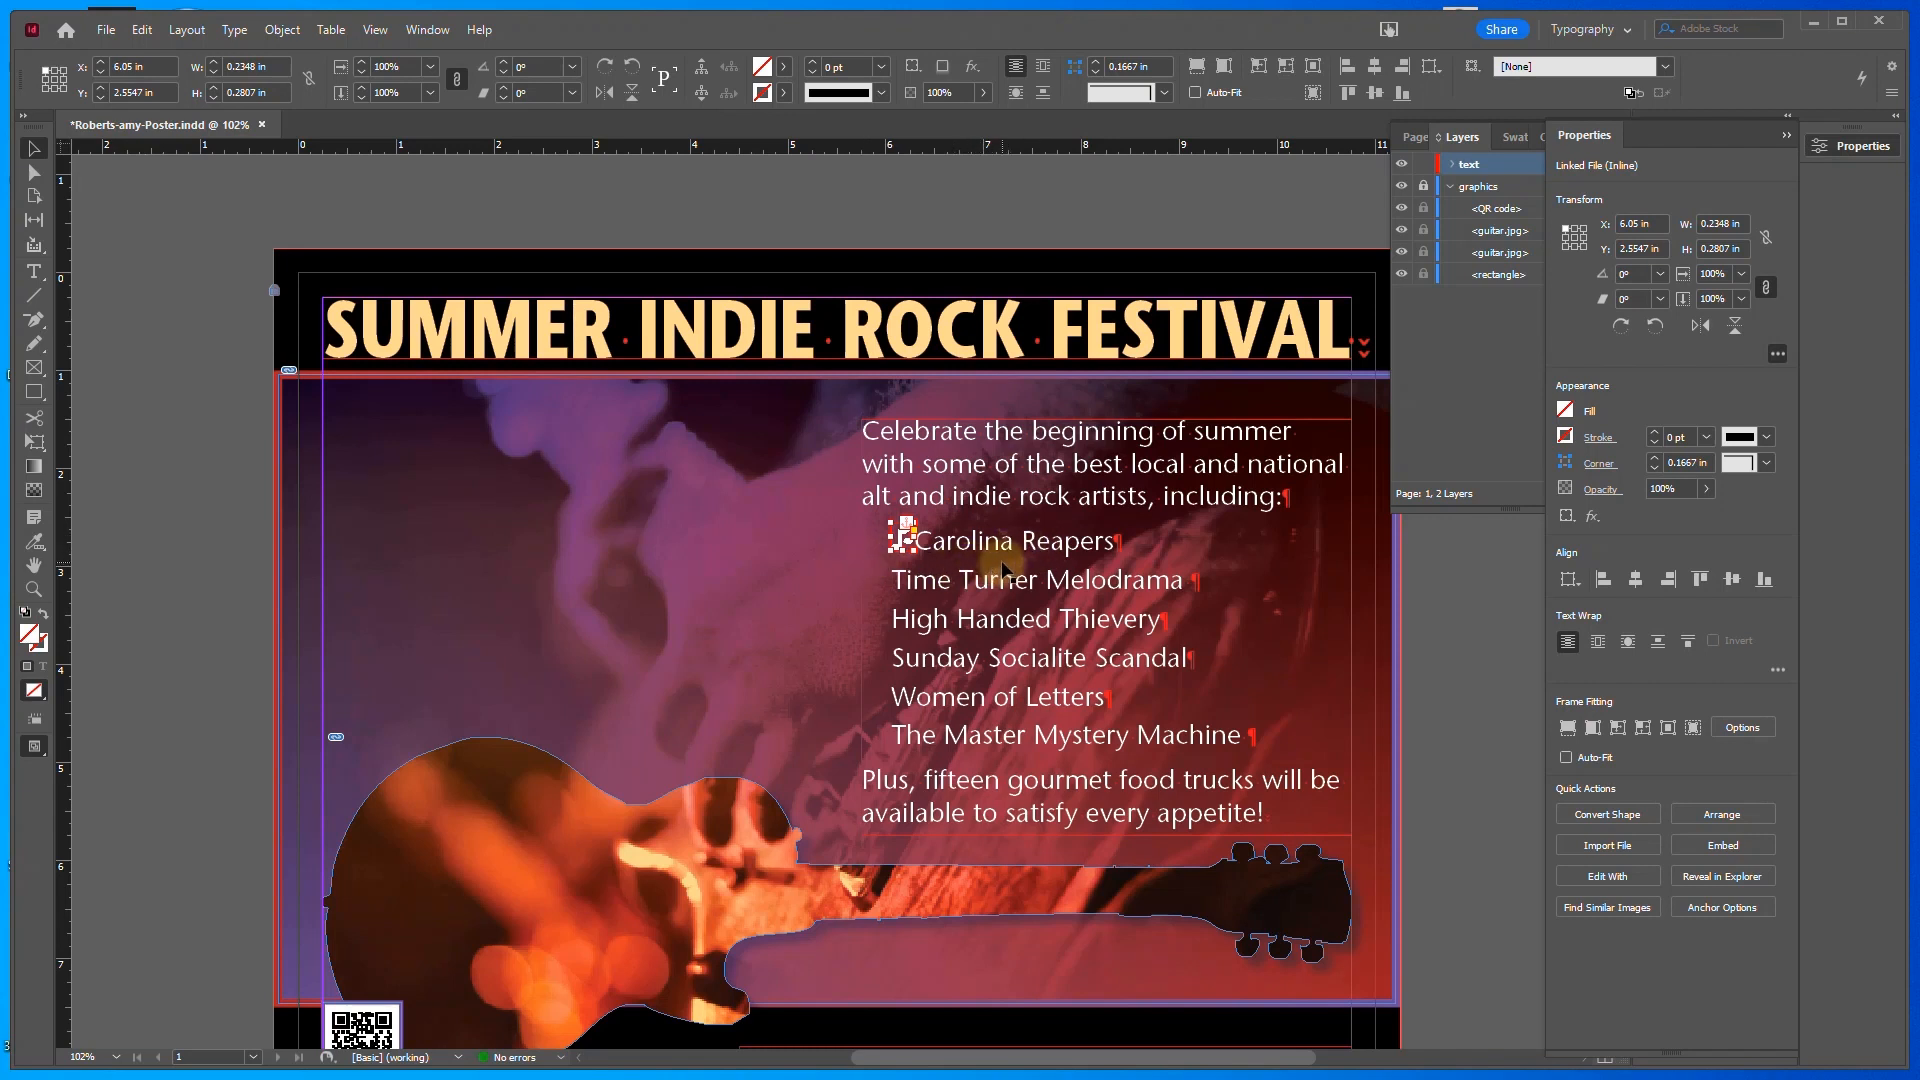
Set the anchored music note's inline Y offset to -0.05 in, checking the preview, and save the document
click(282, 29)
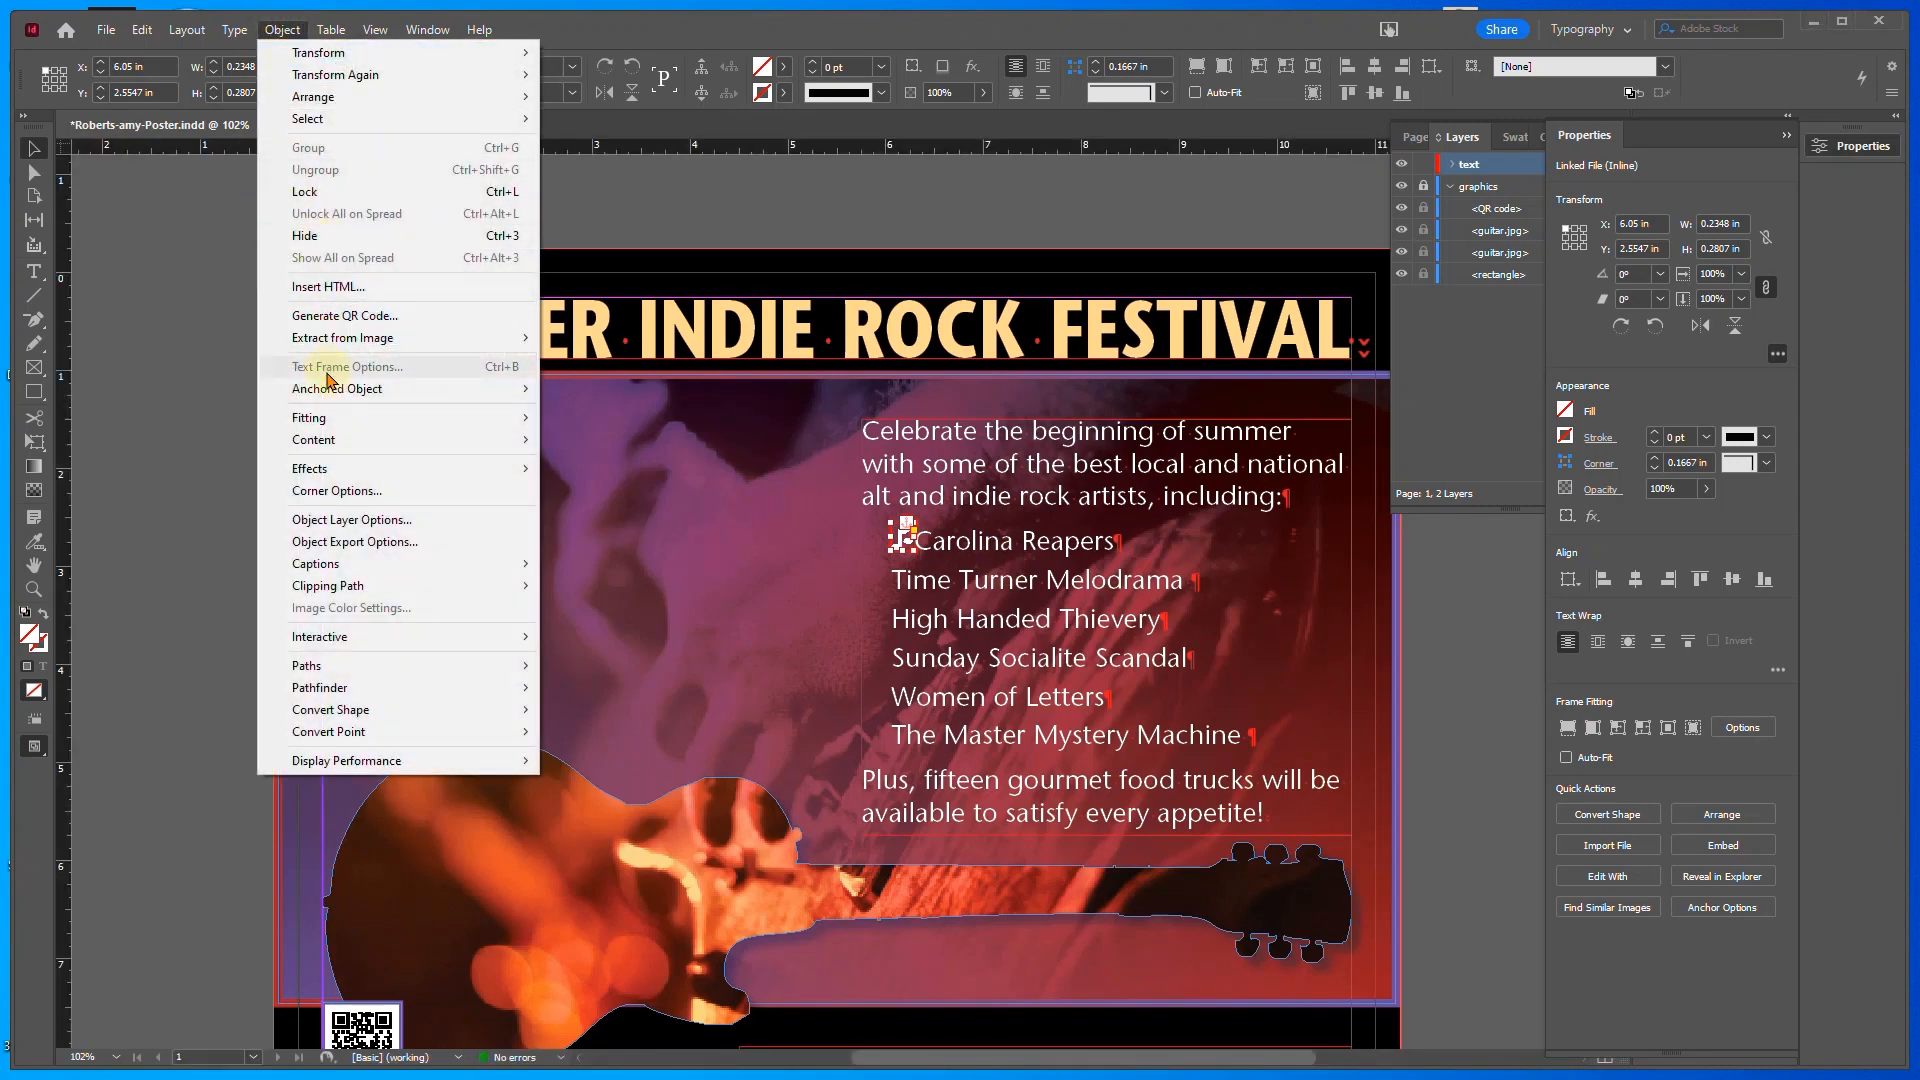
mouse_move(337, 389)
click(575, 390)
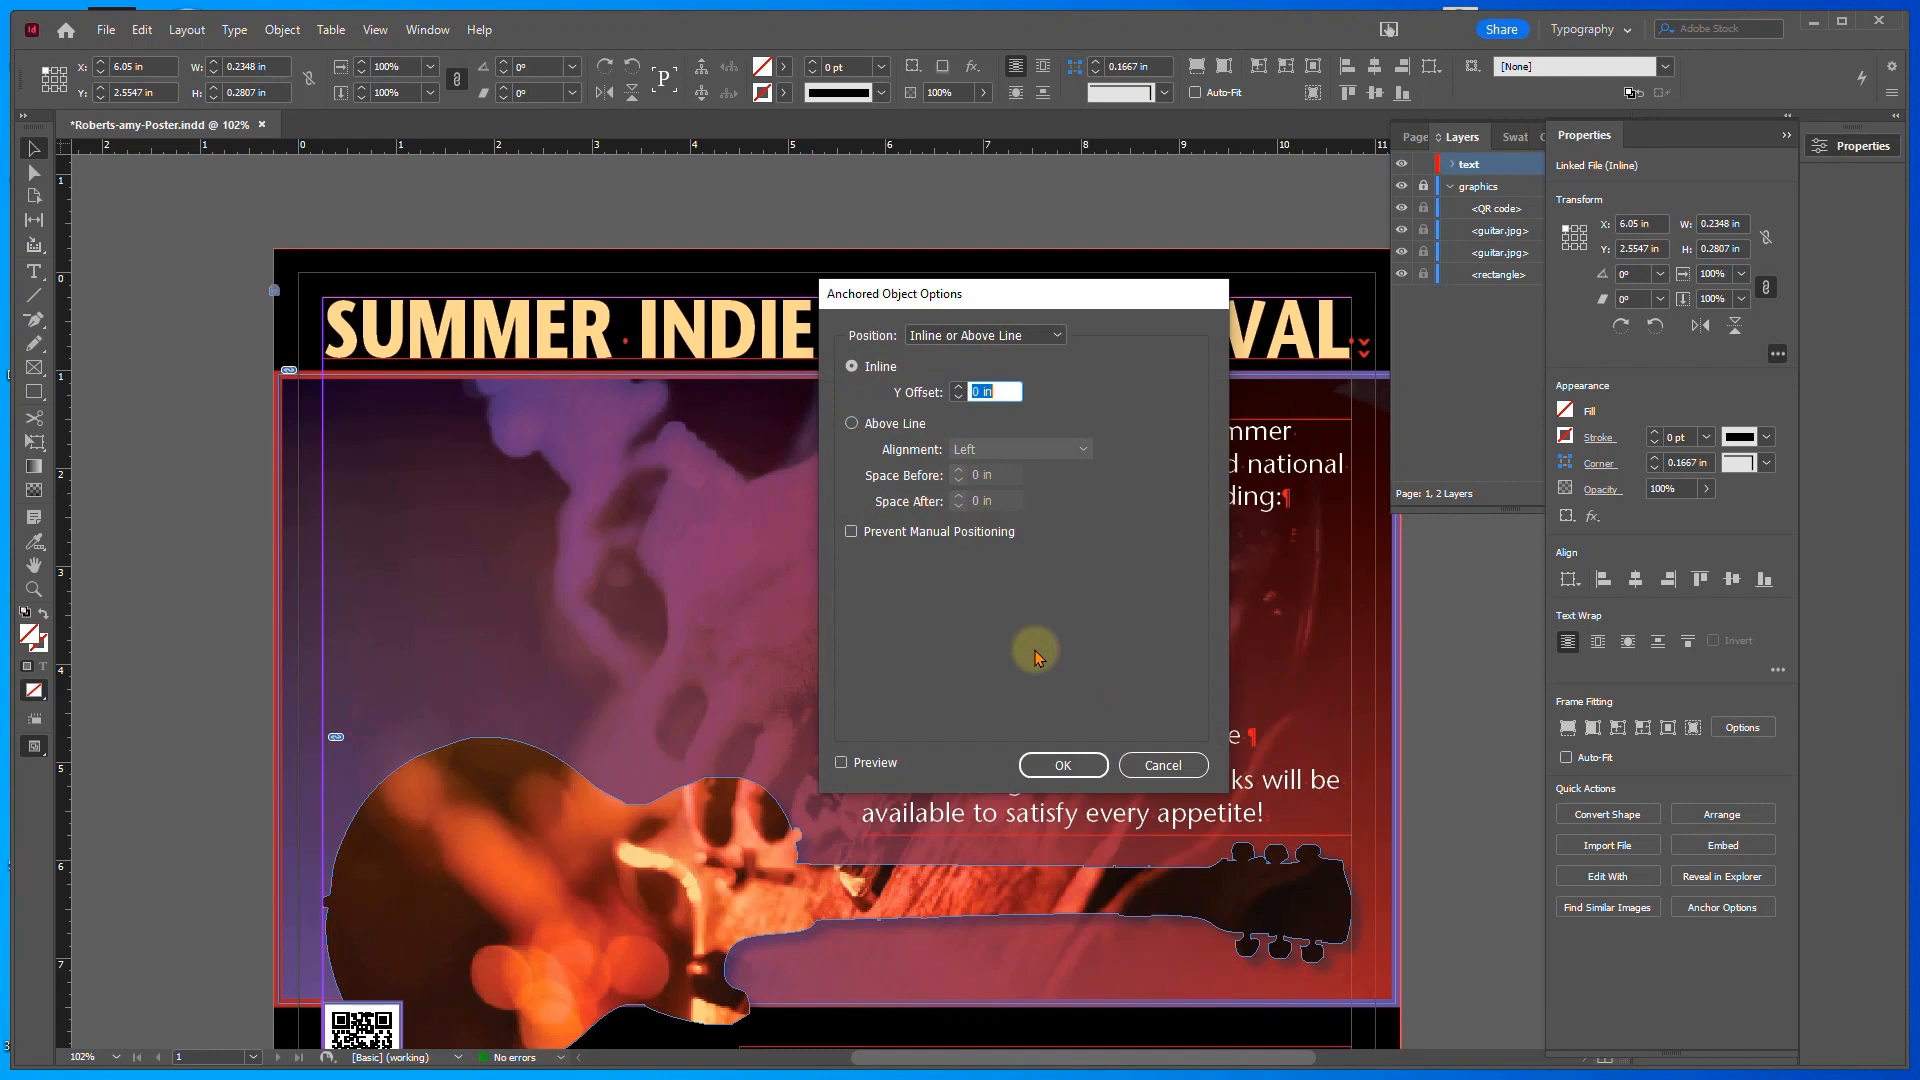
click(841, 762)
drag(1040, 299, 542, 300)
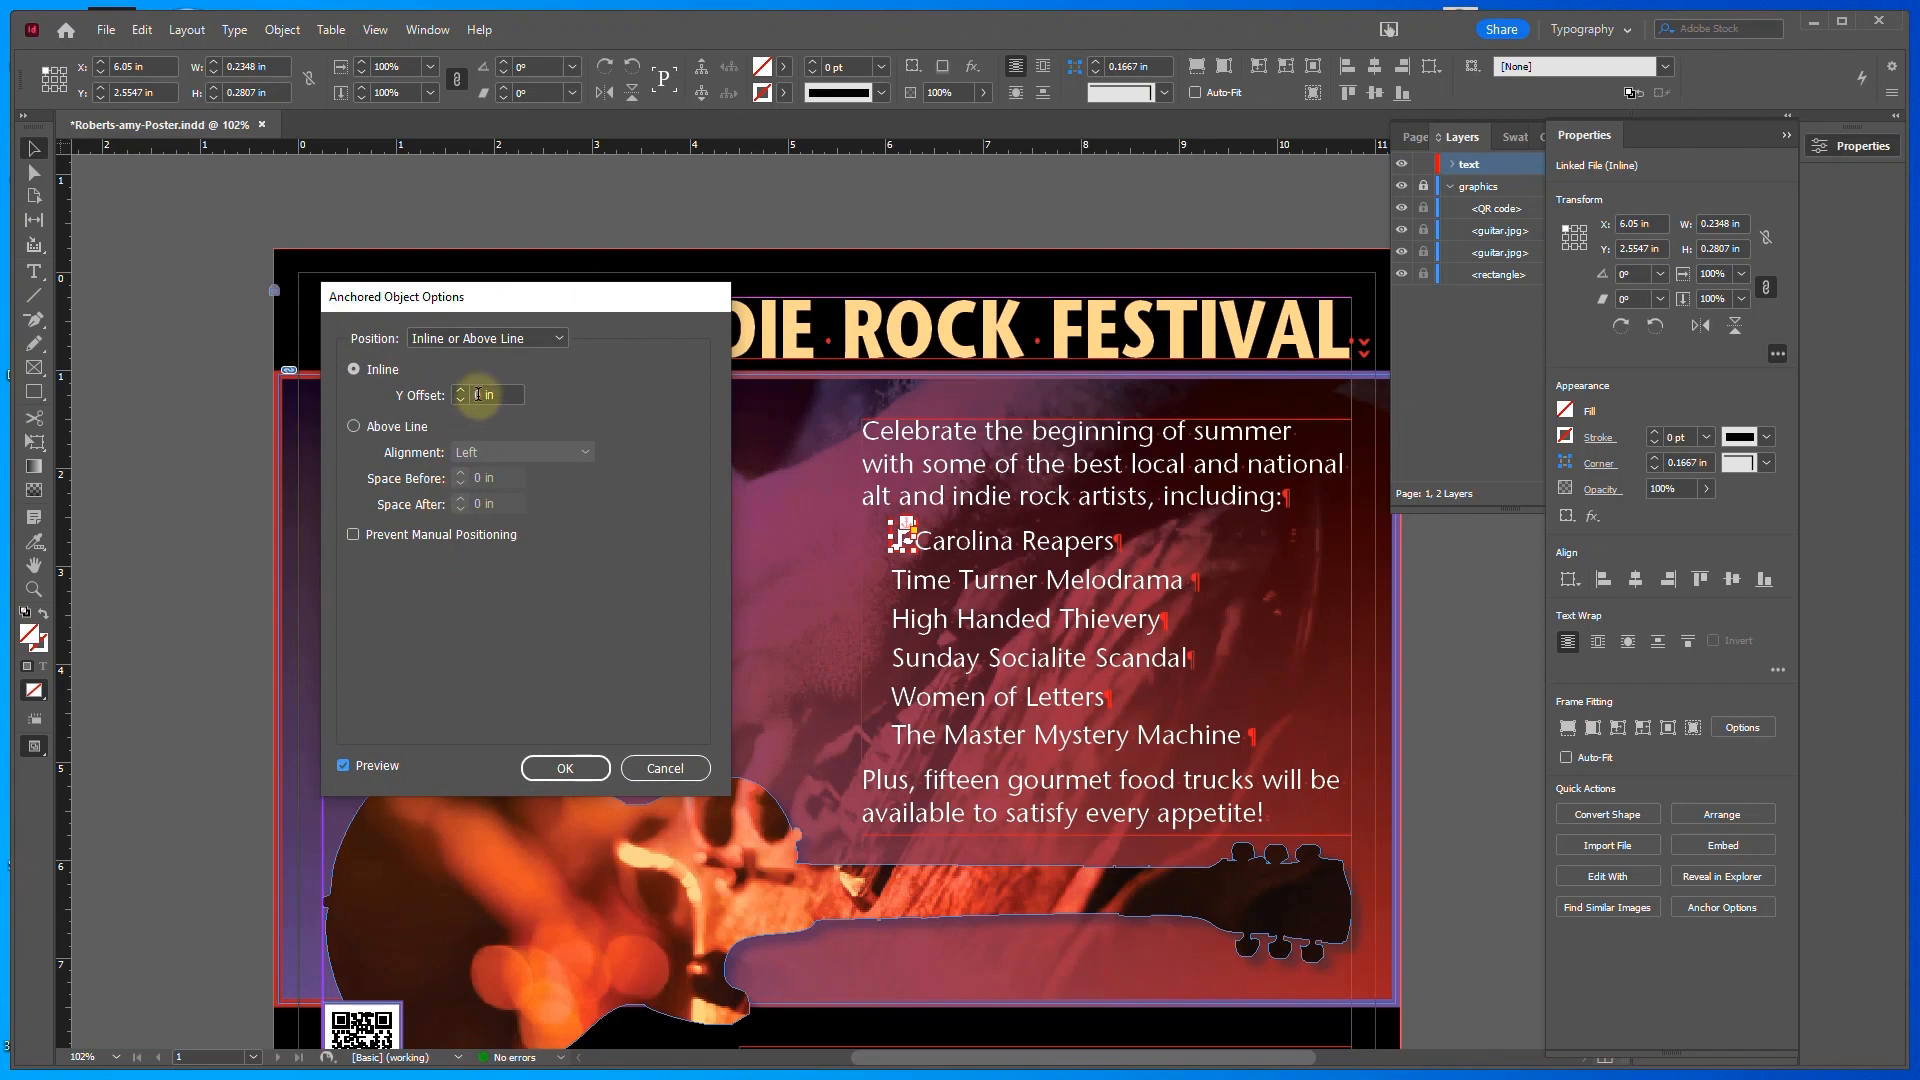
drag(479, 394, 460, 395)
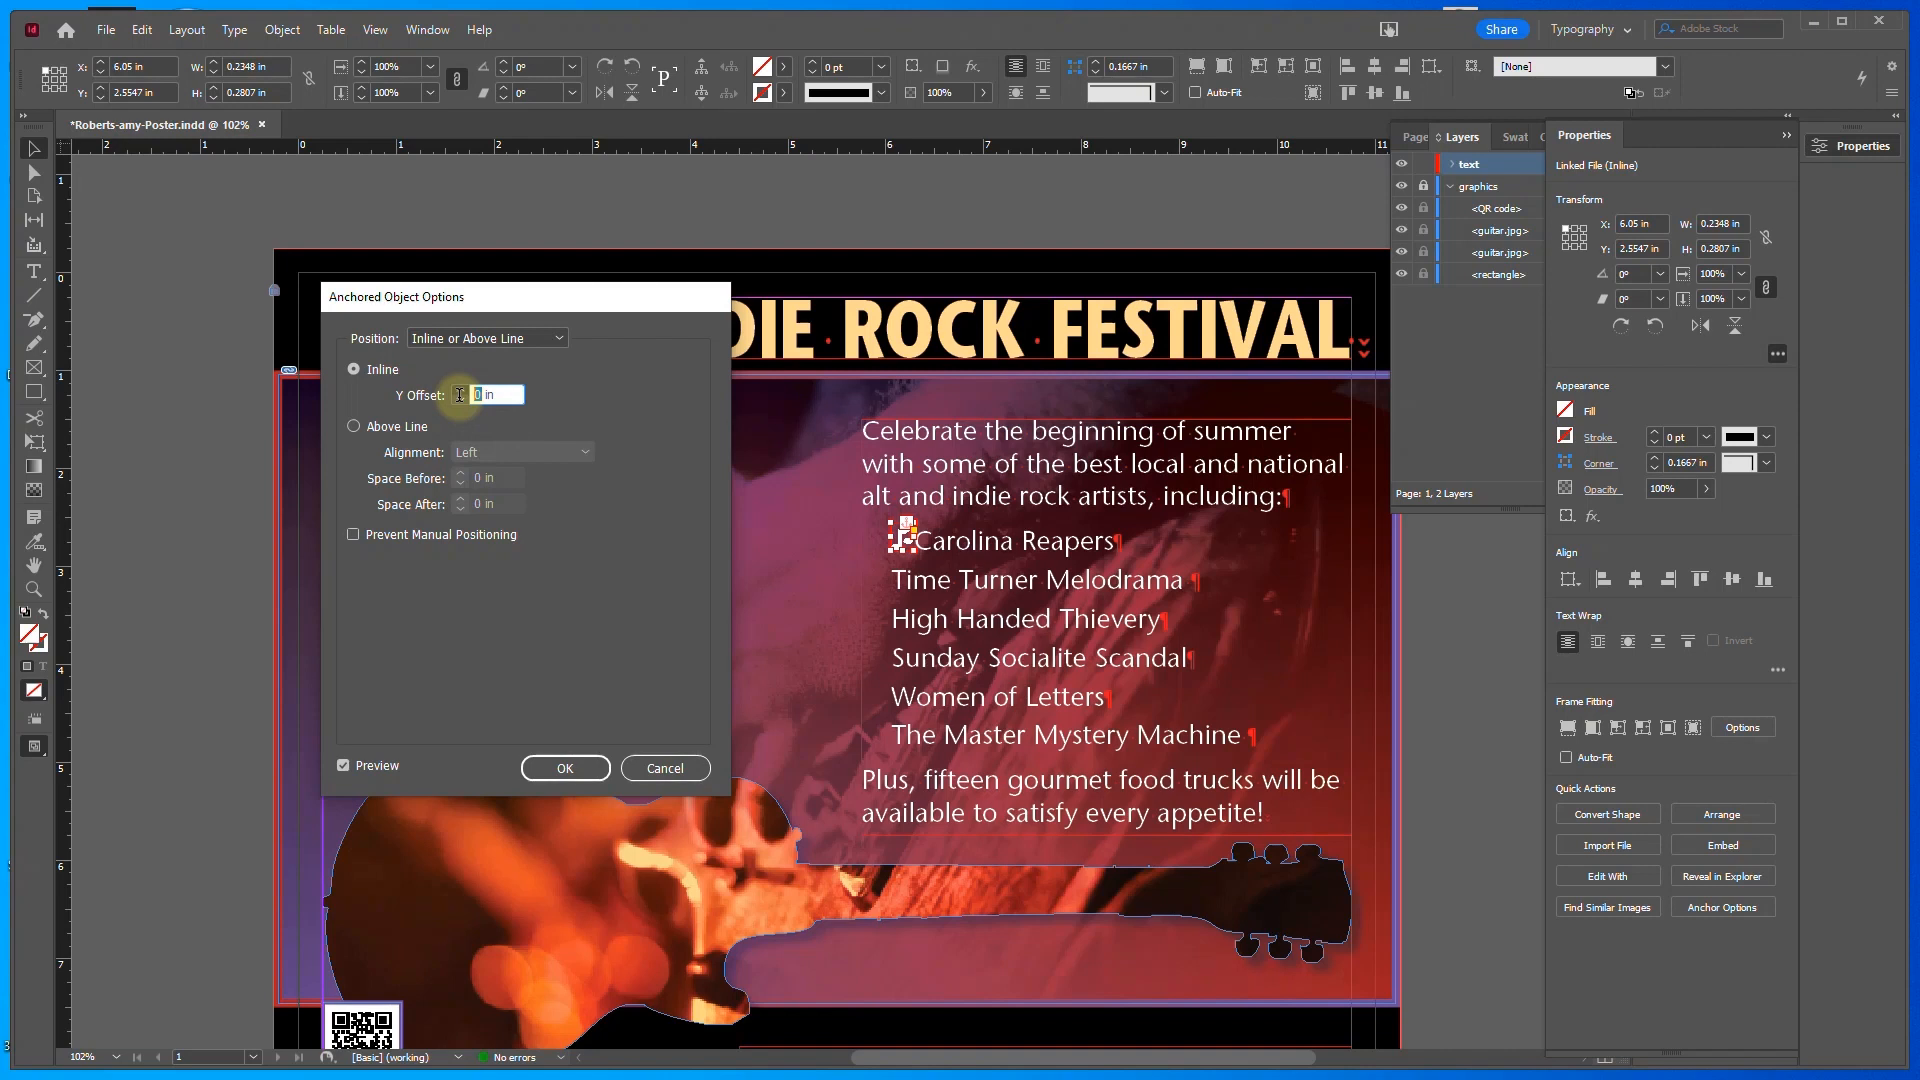
text(-)
text(0.05)
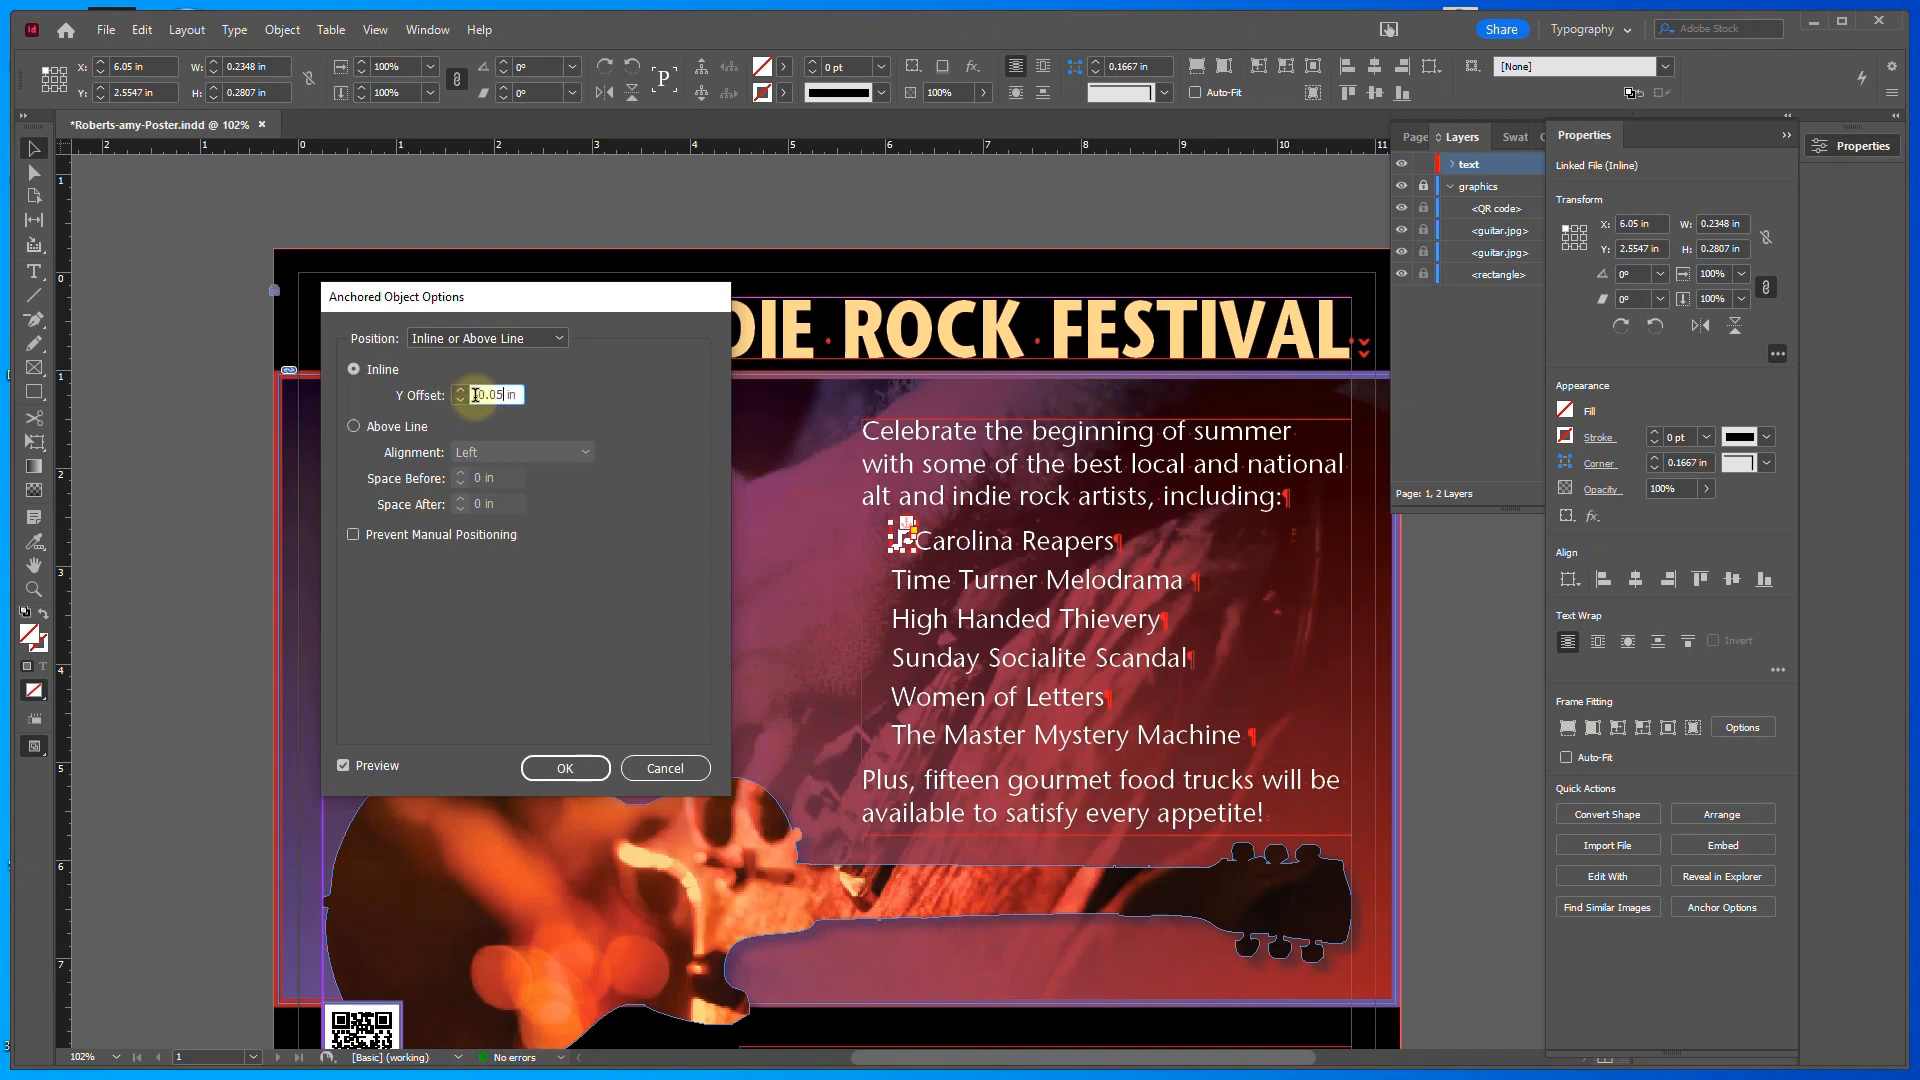
click(343, 766)
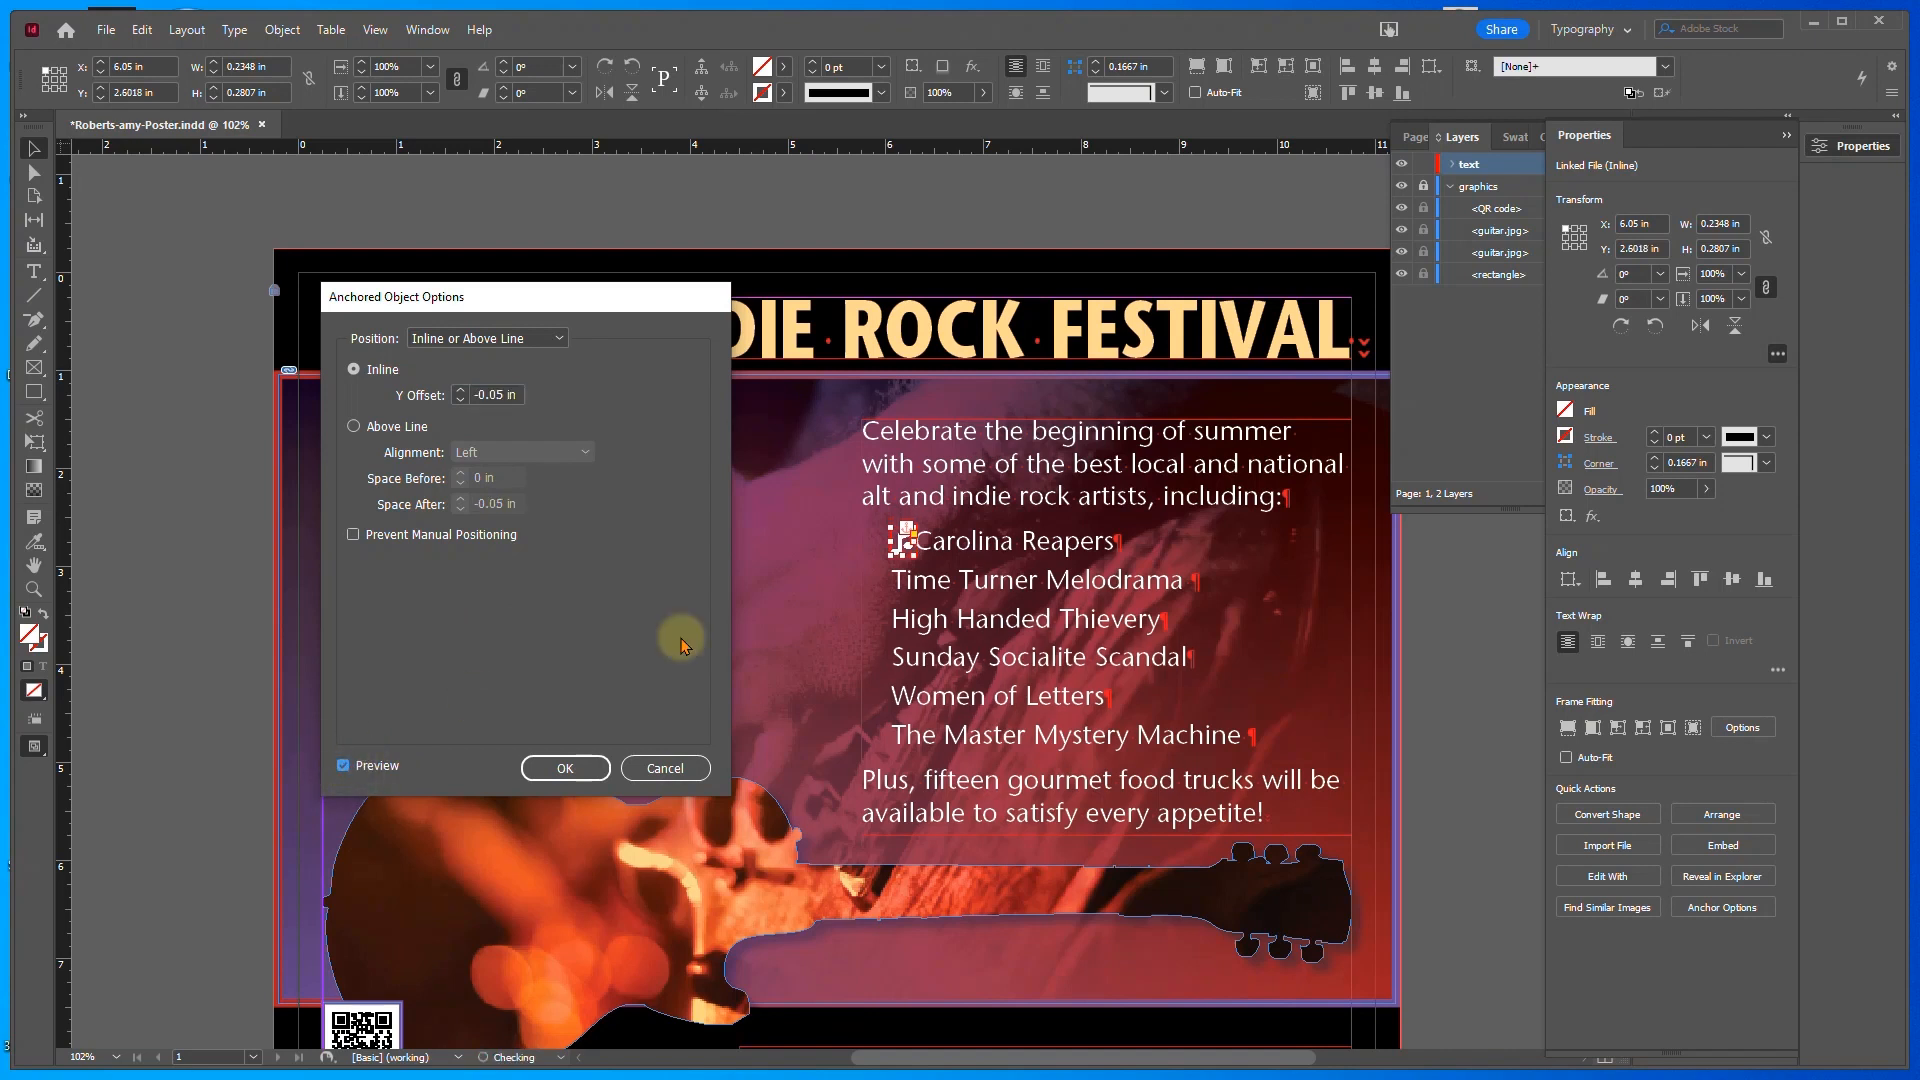
click(343, 766)
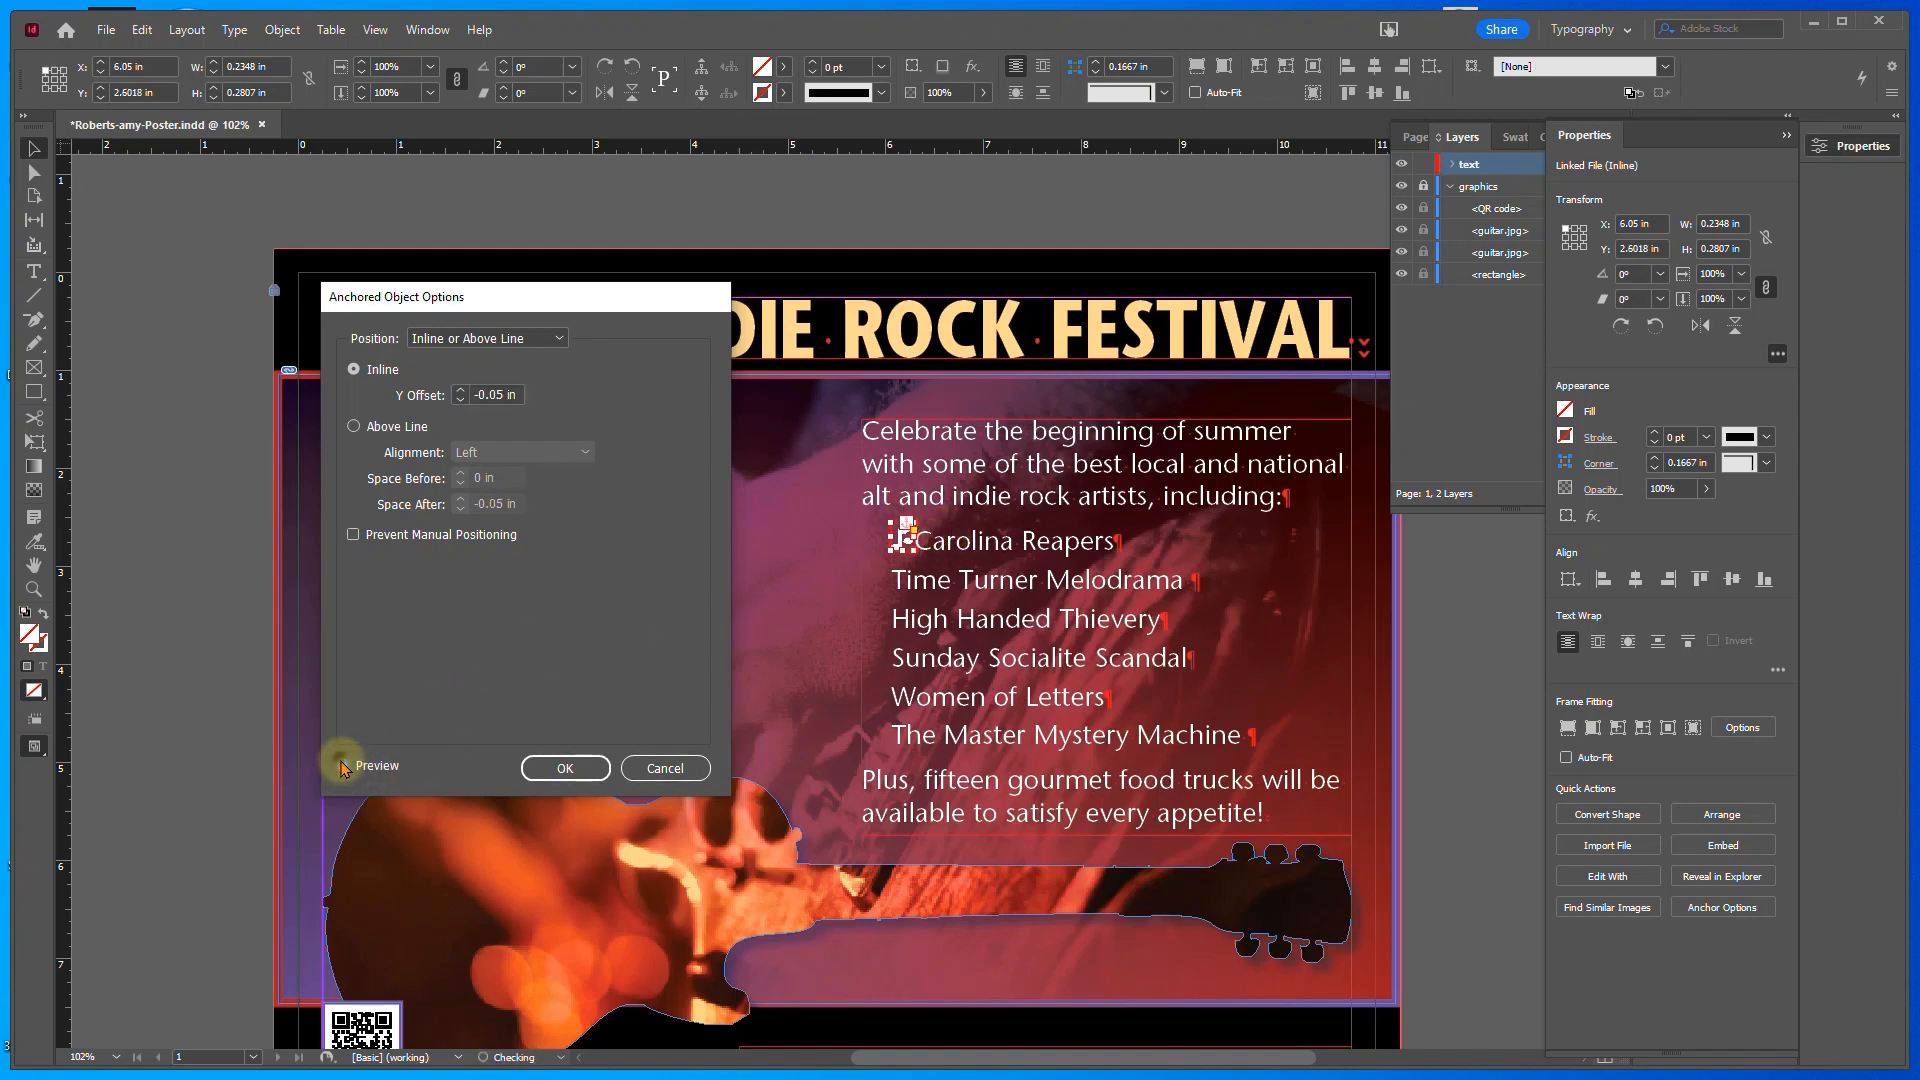
click(557, 769)
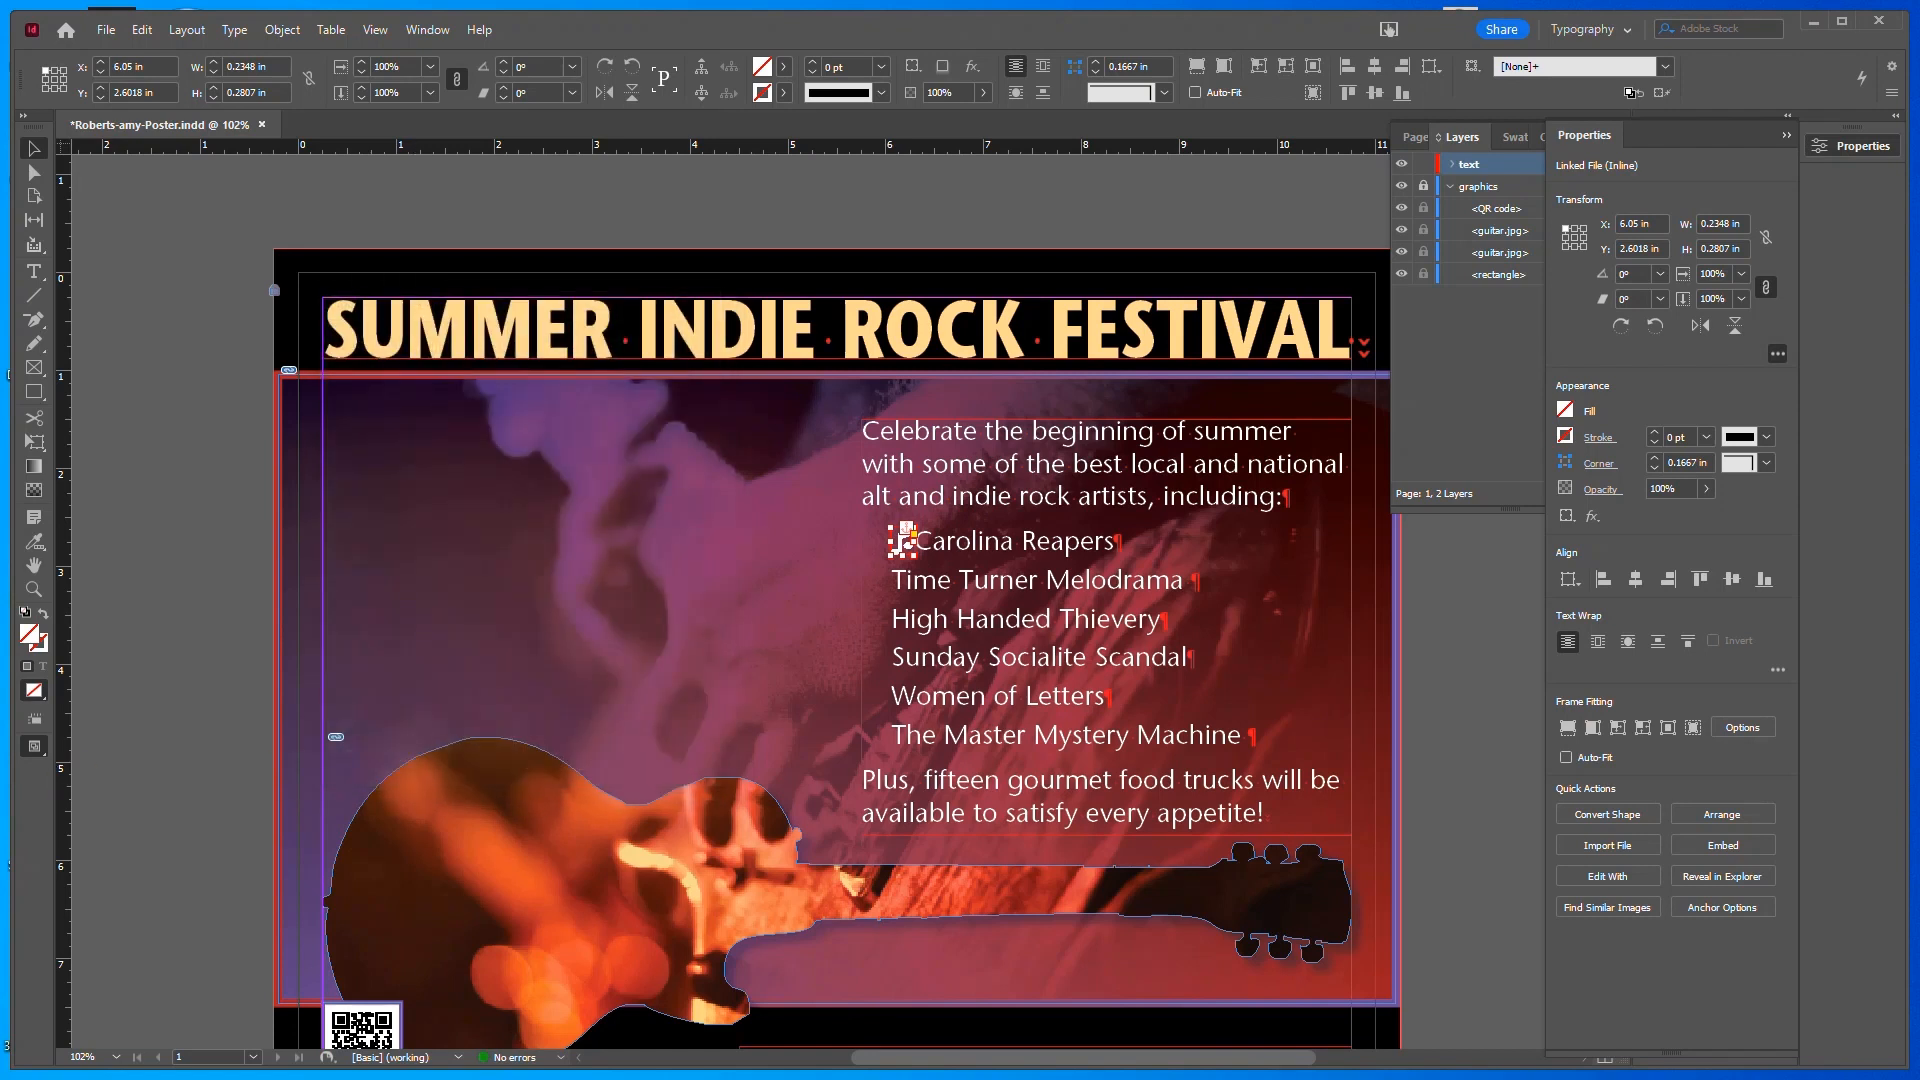
key(ctrl+s)
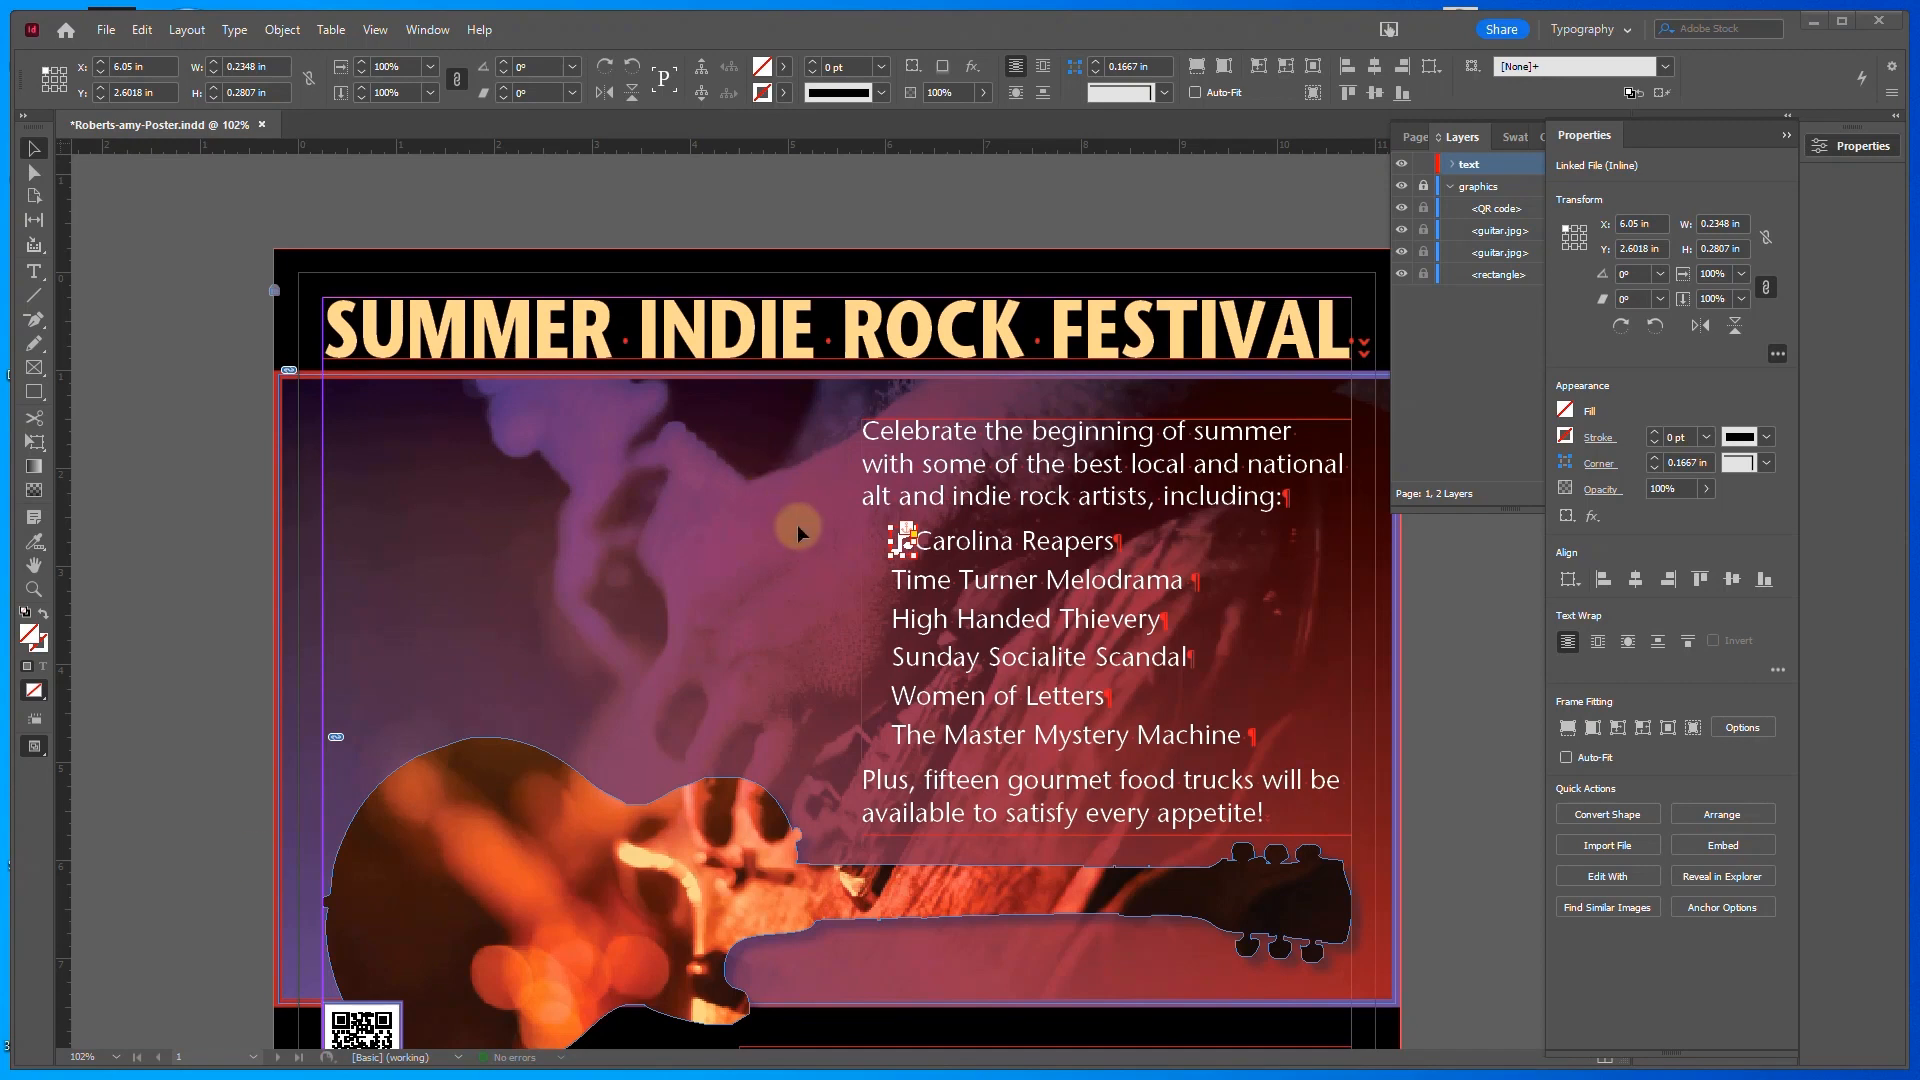
Inspect the inline music note before "Carolina Reapers" close up with Overprint Preview, and turn the preview off again
scroll(925, 572, up, 5)
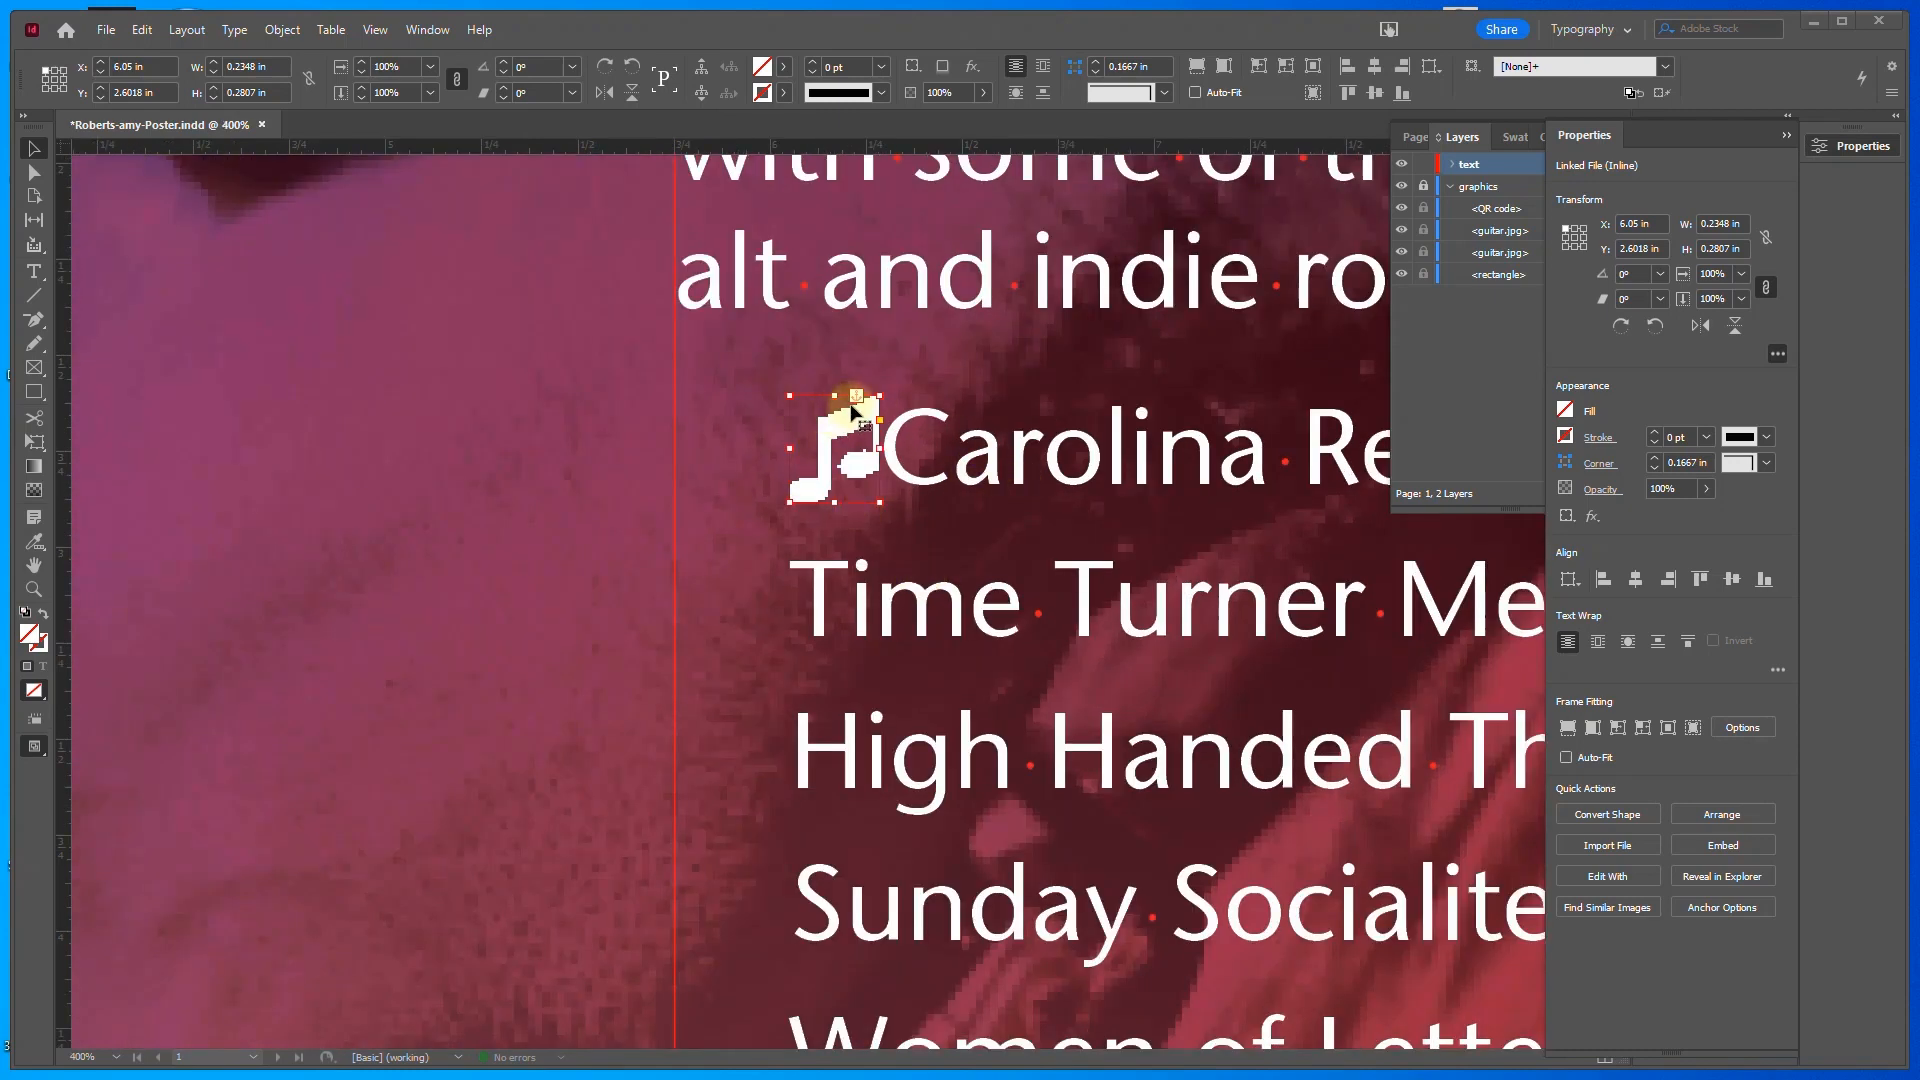
click(375, 29)
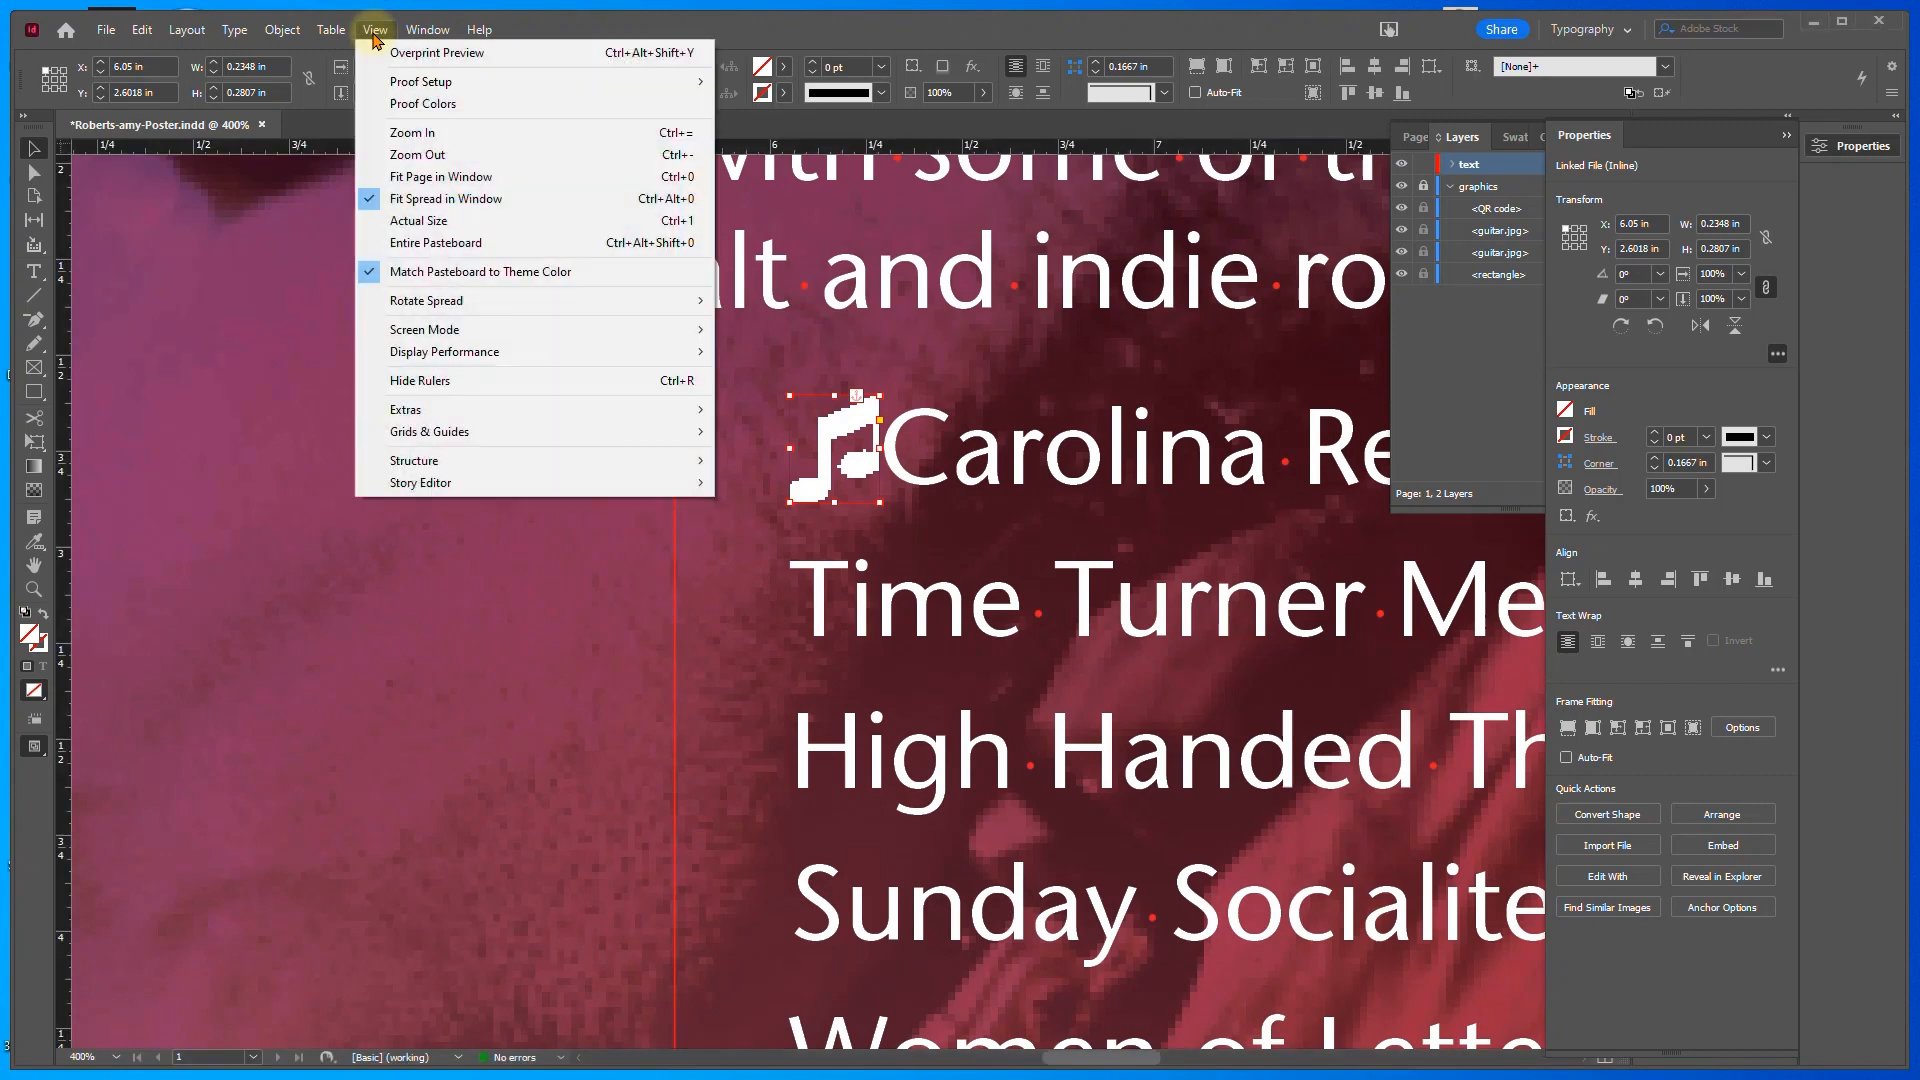
click(389, 58)
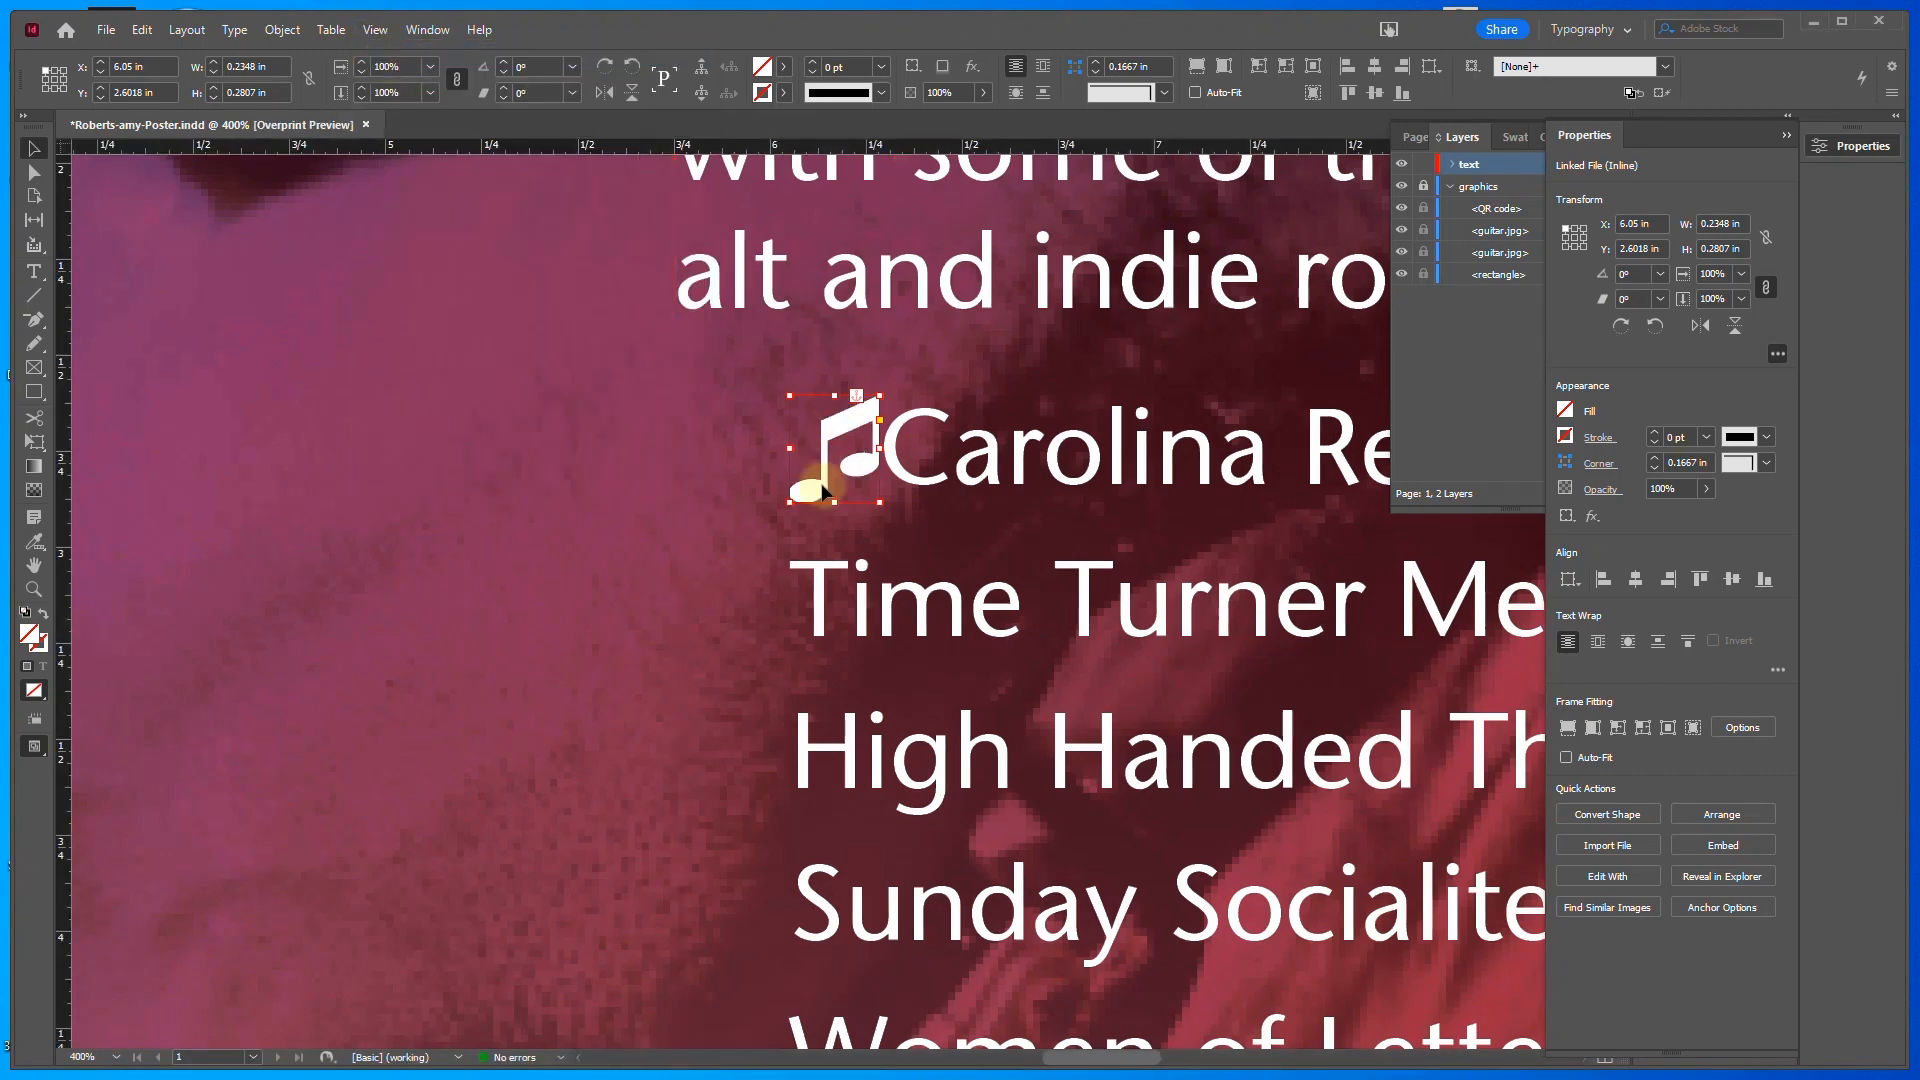
click(376, 29)
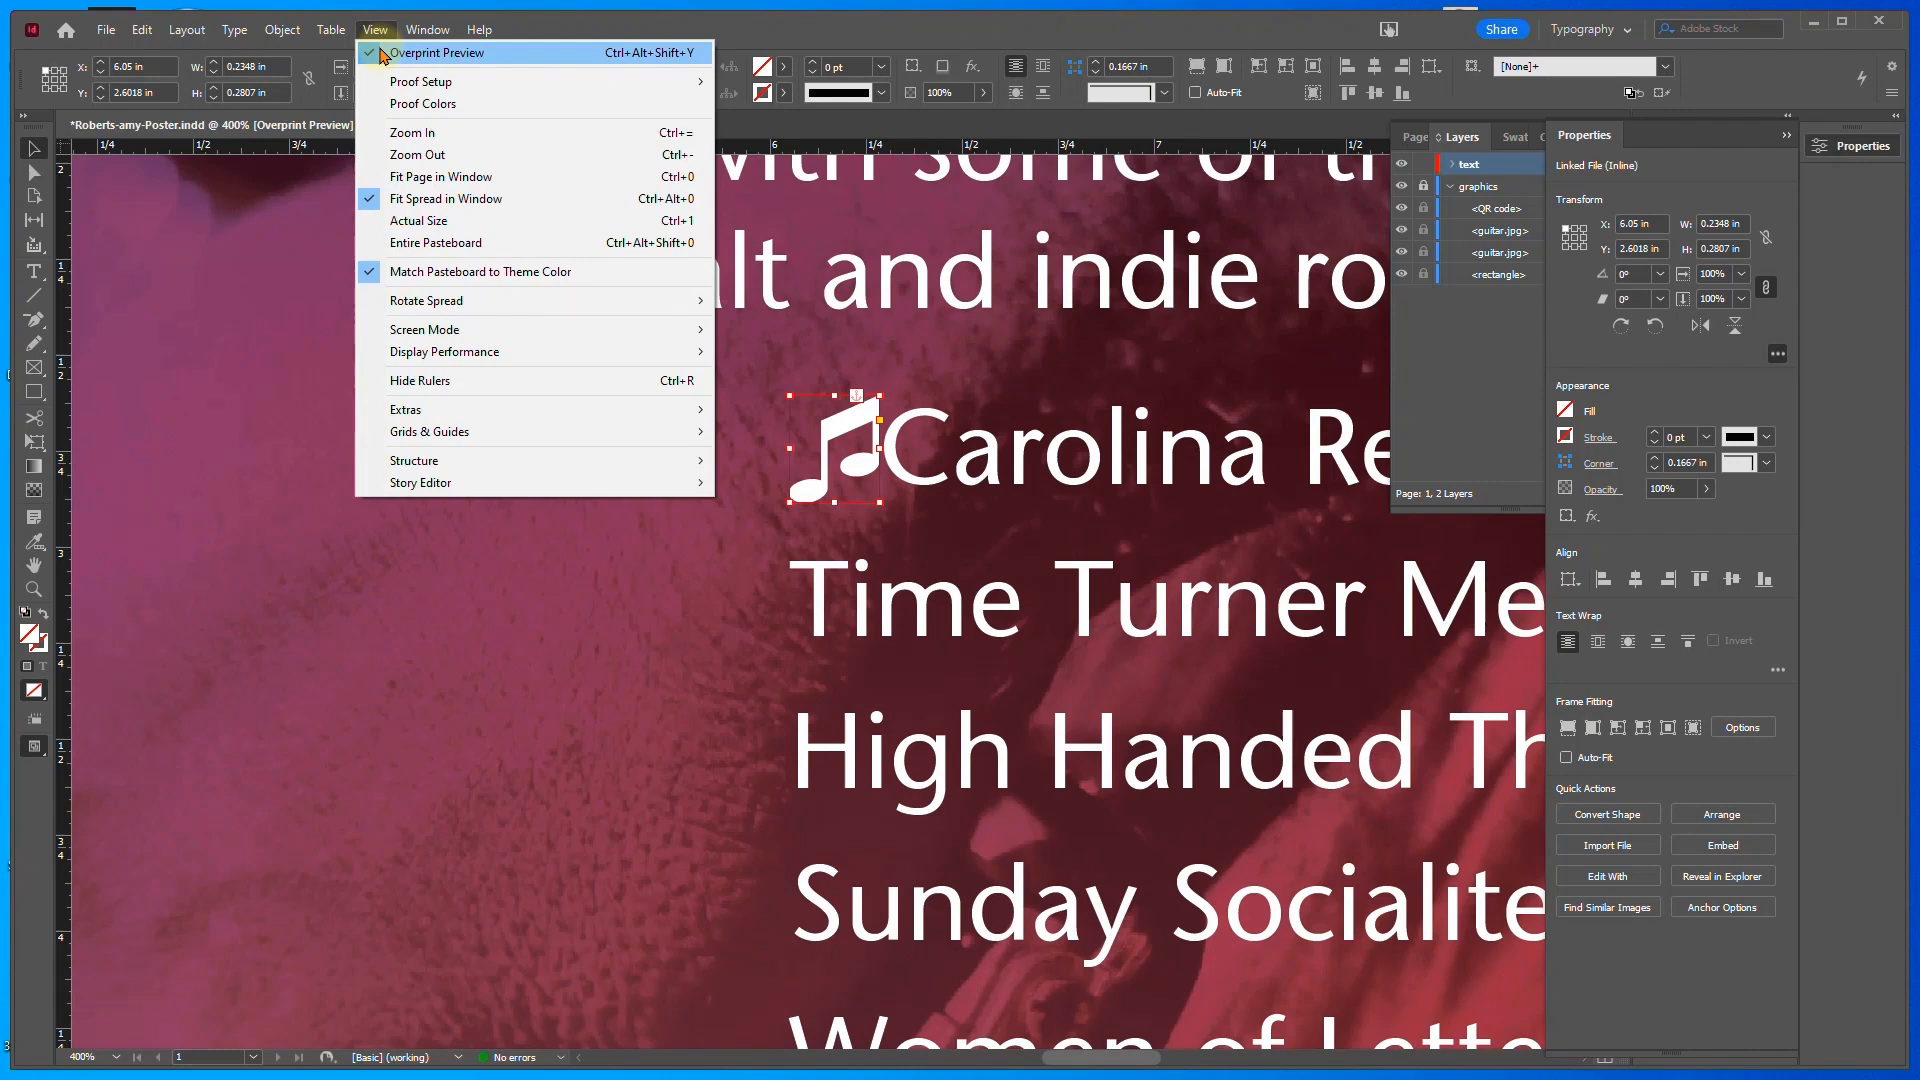
click(384, 53)
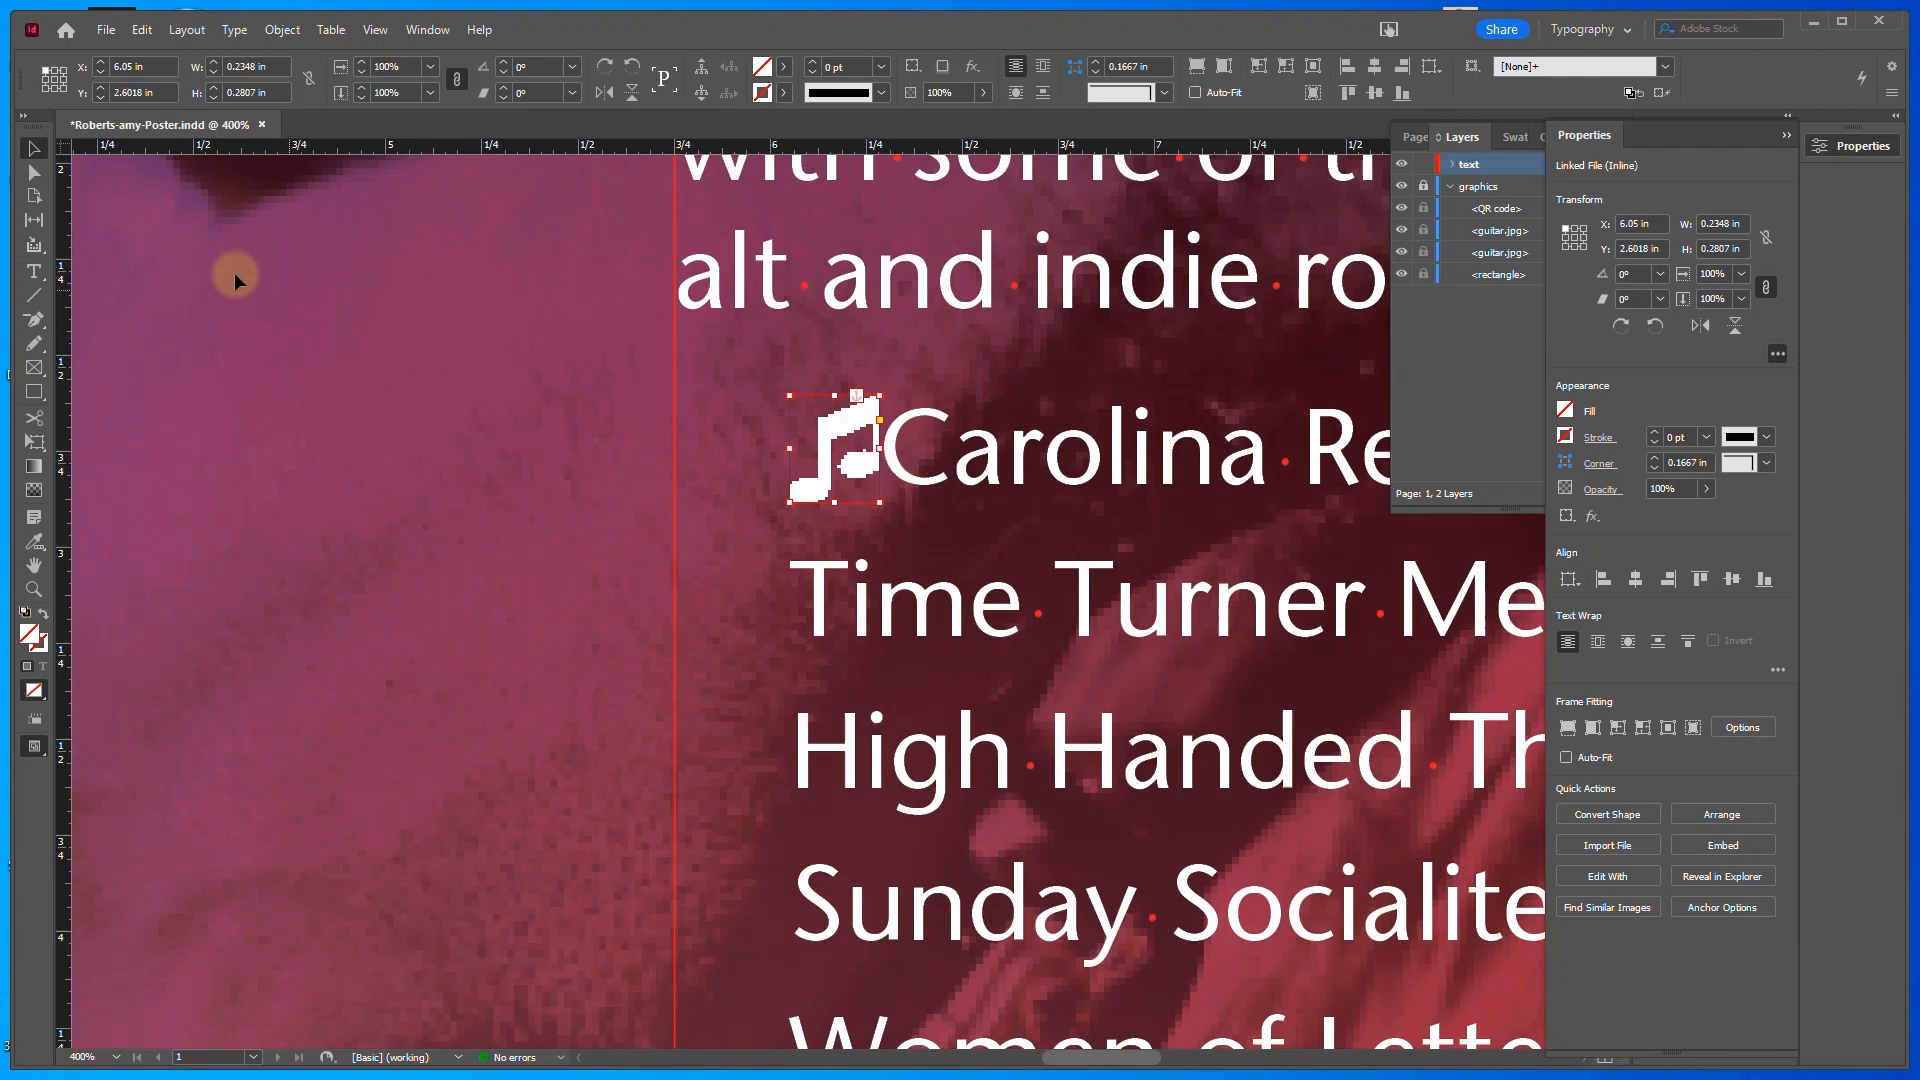
Set the kerning between the inline music note and "Carolina Reapers" to 200
click(33, 271)
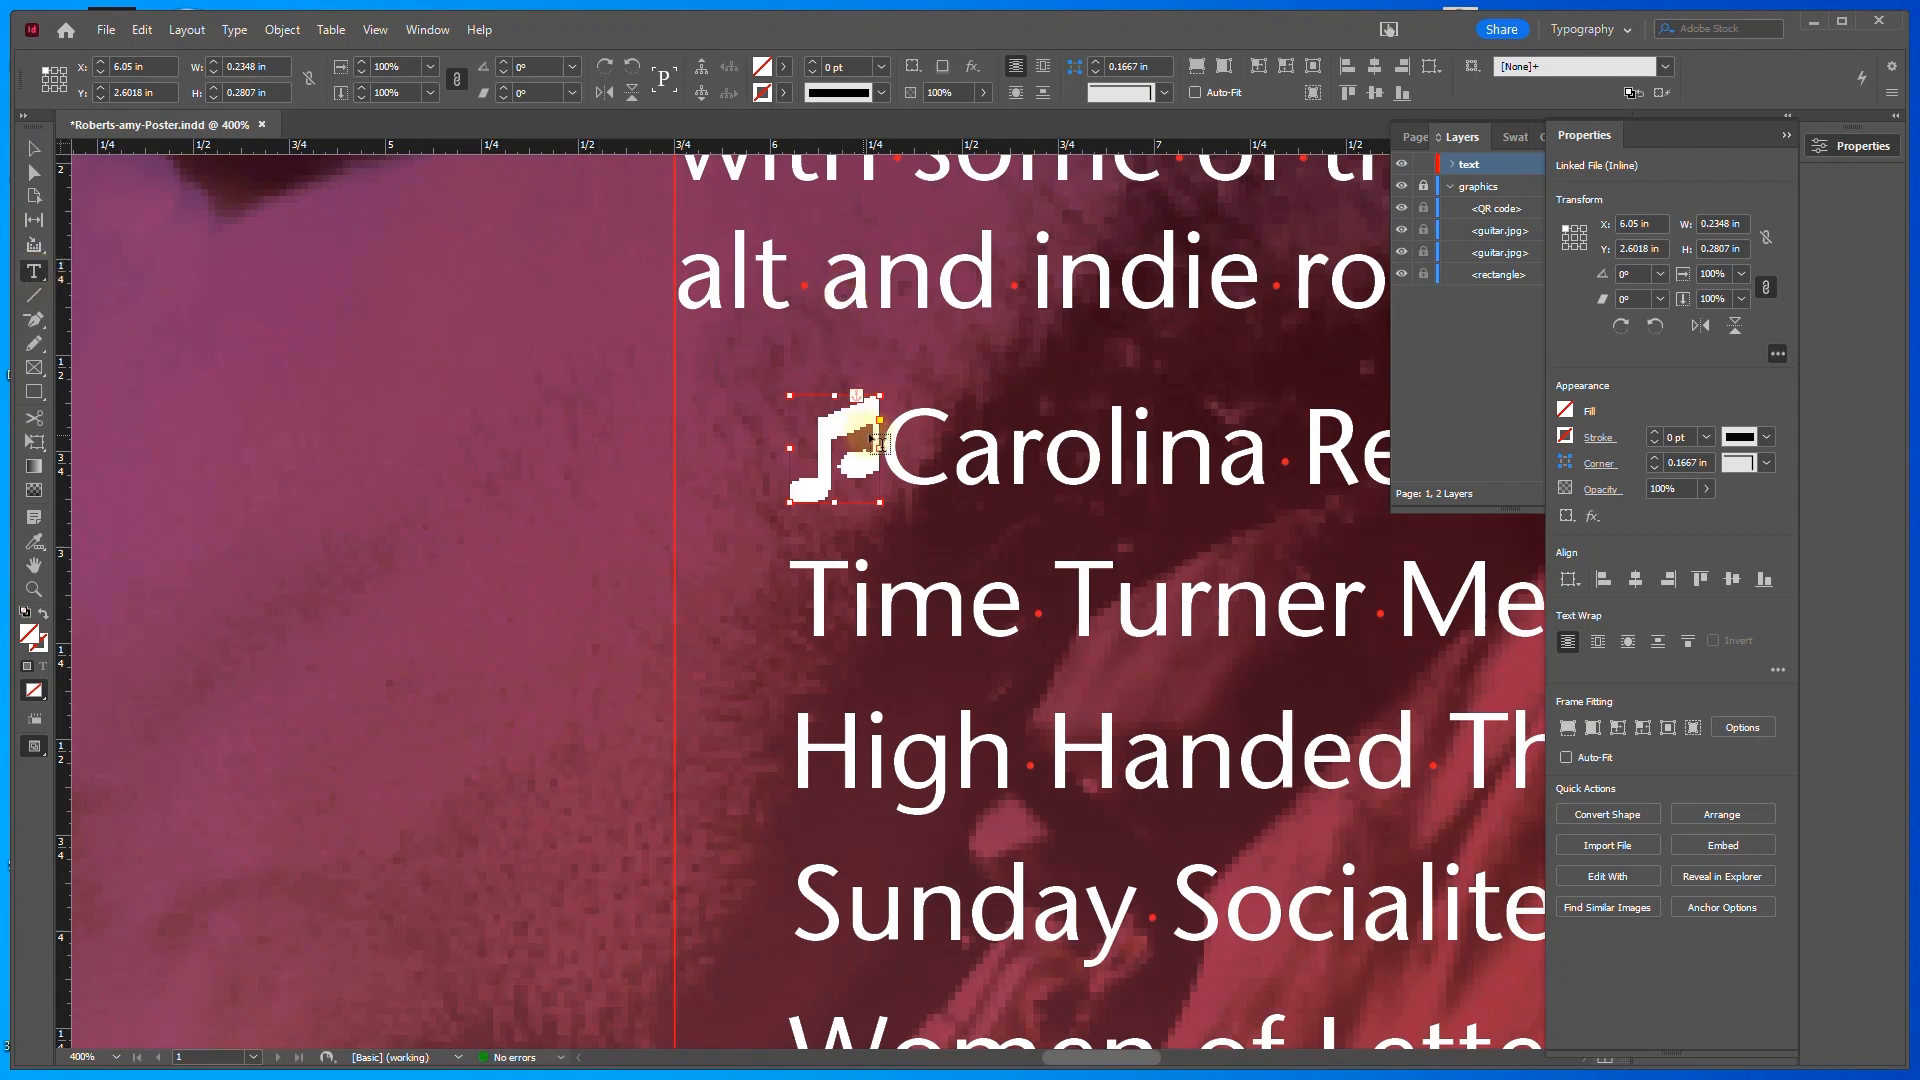
click(884, 433)
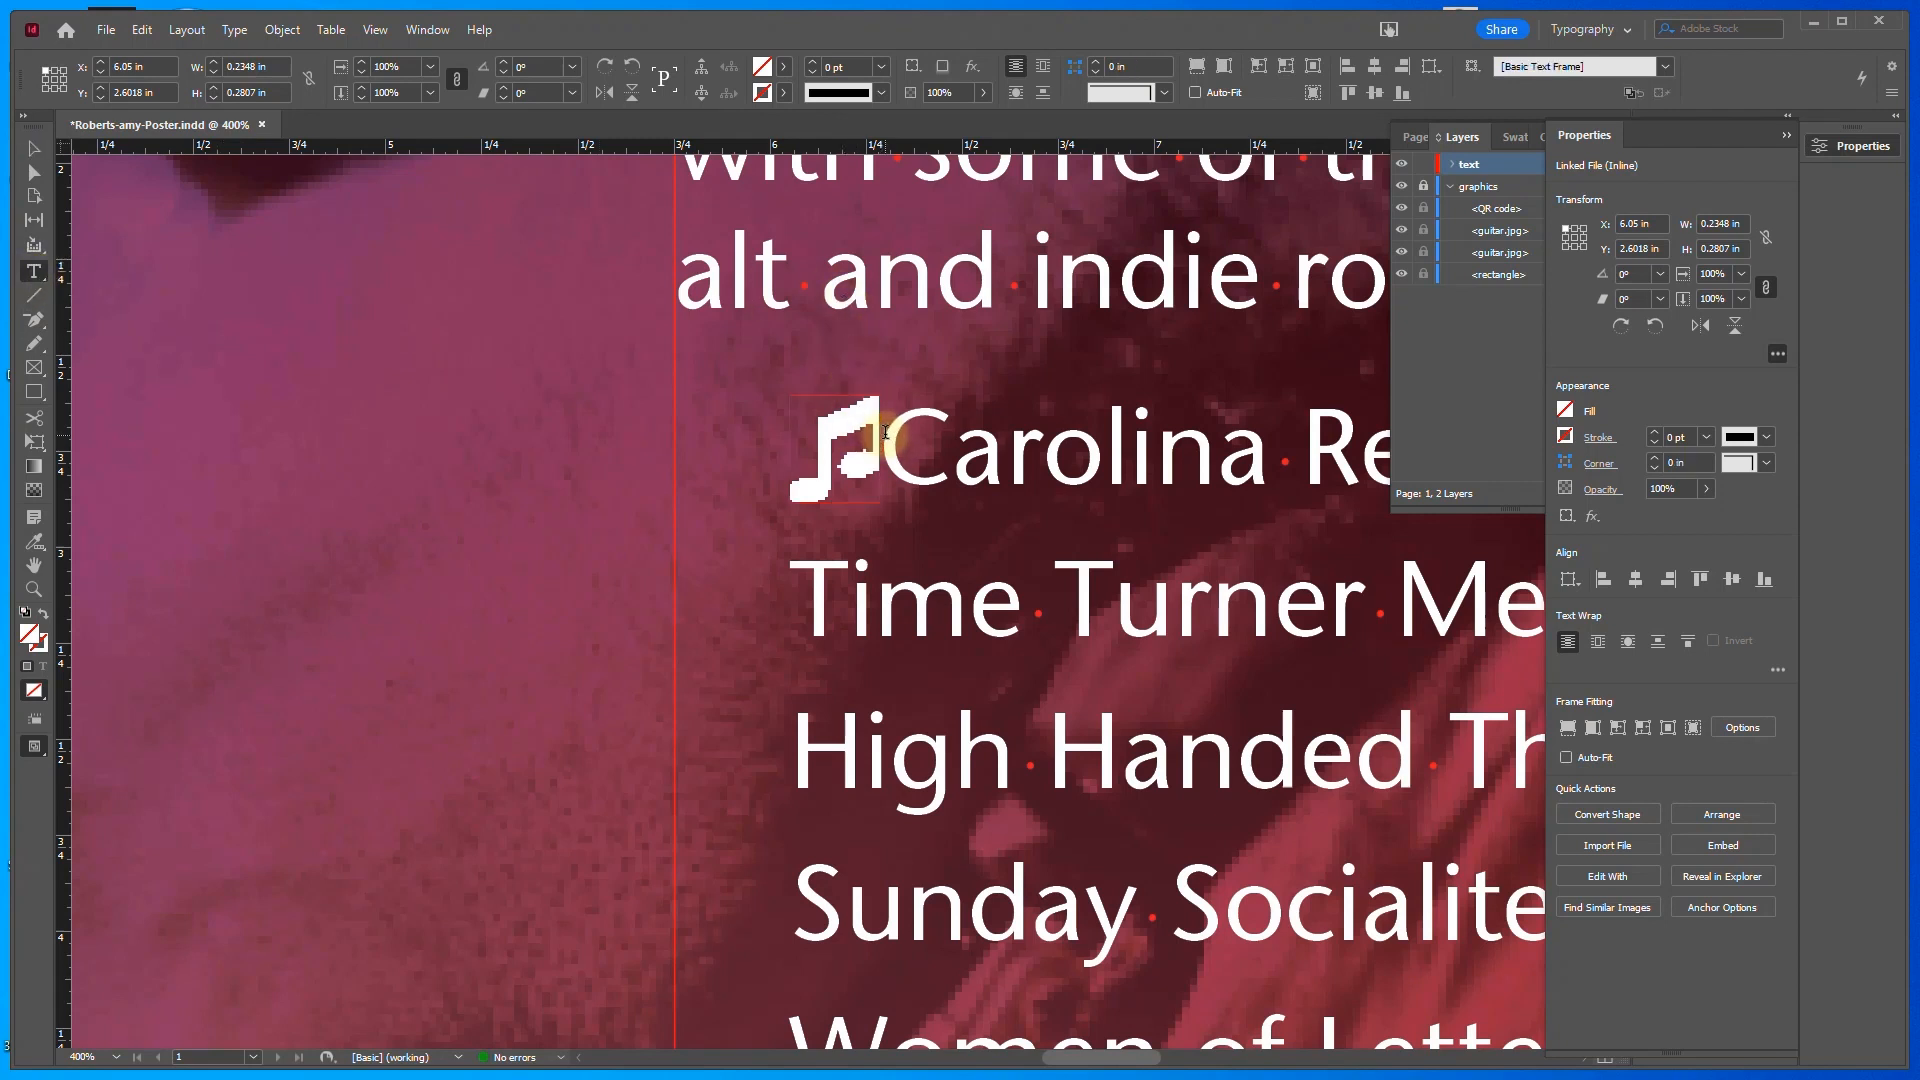
click(884, 433)
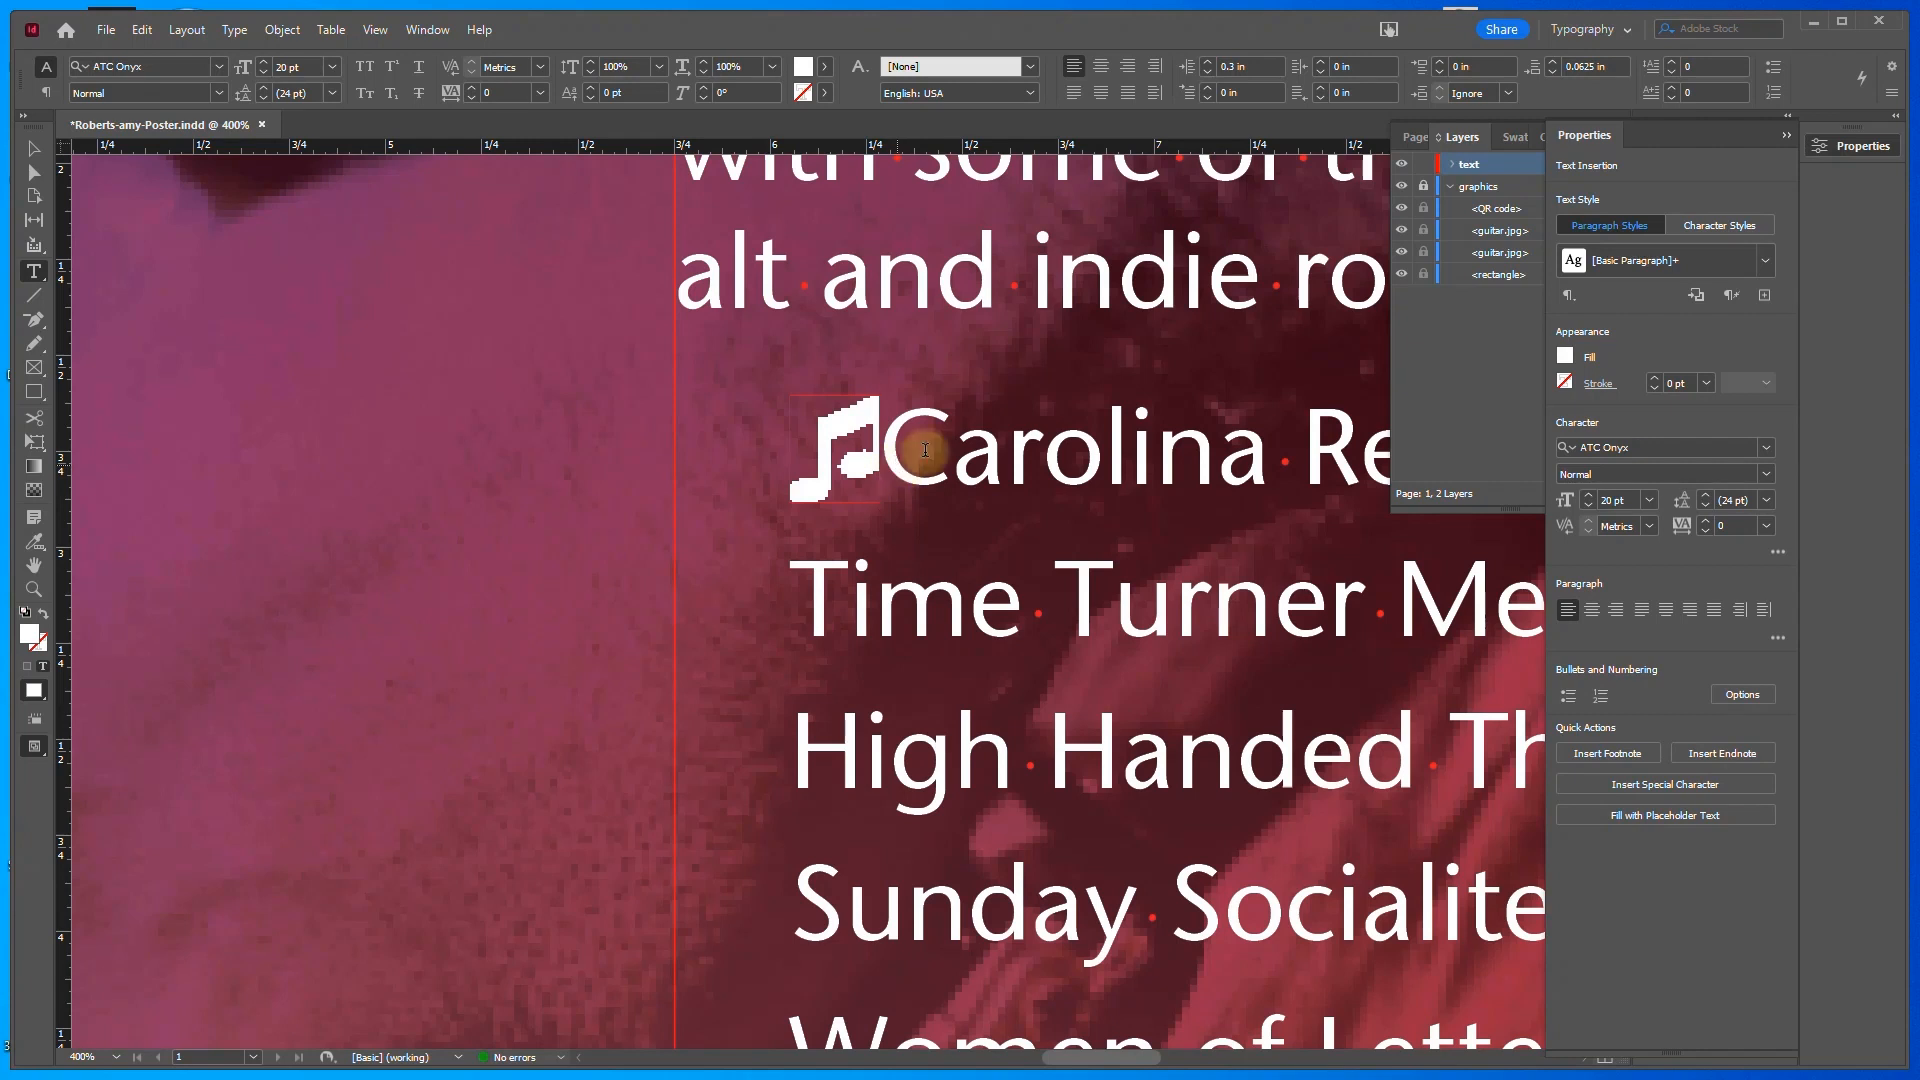
click(1790, 138)
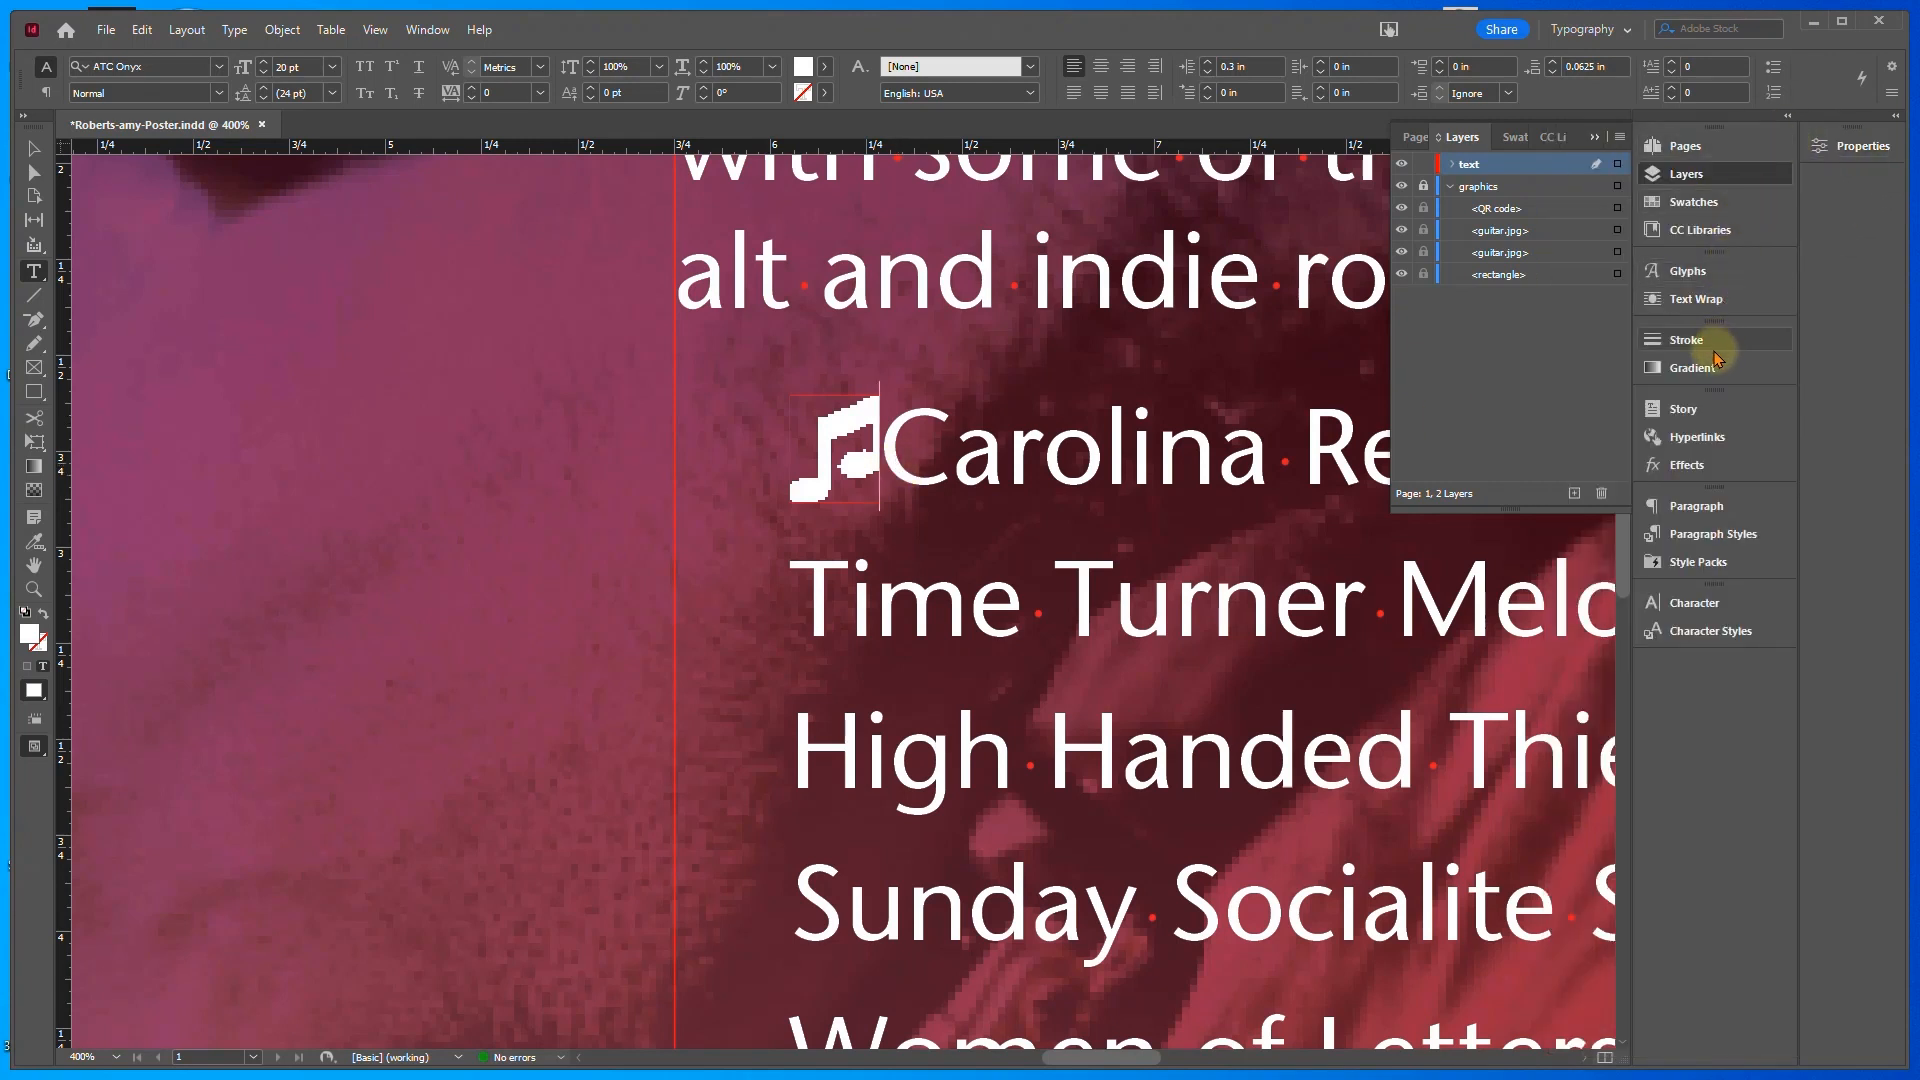
click(1676, 603)
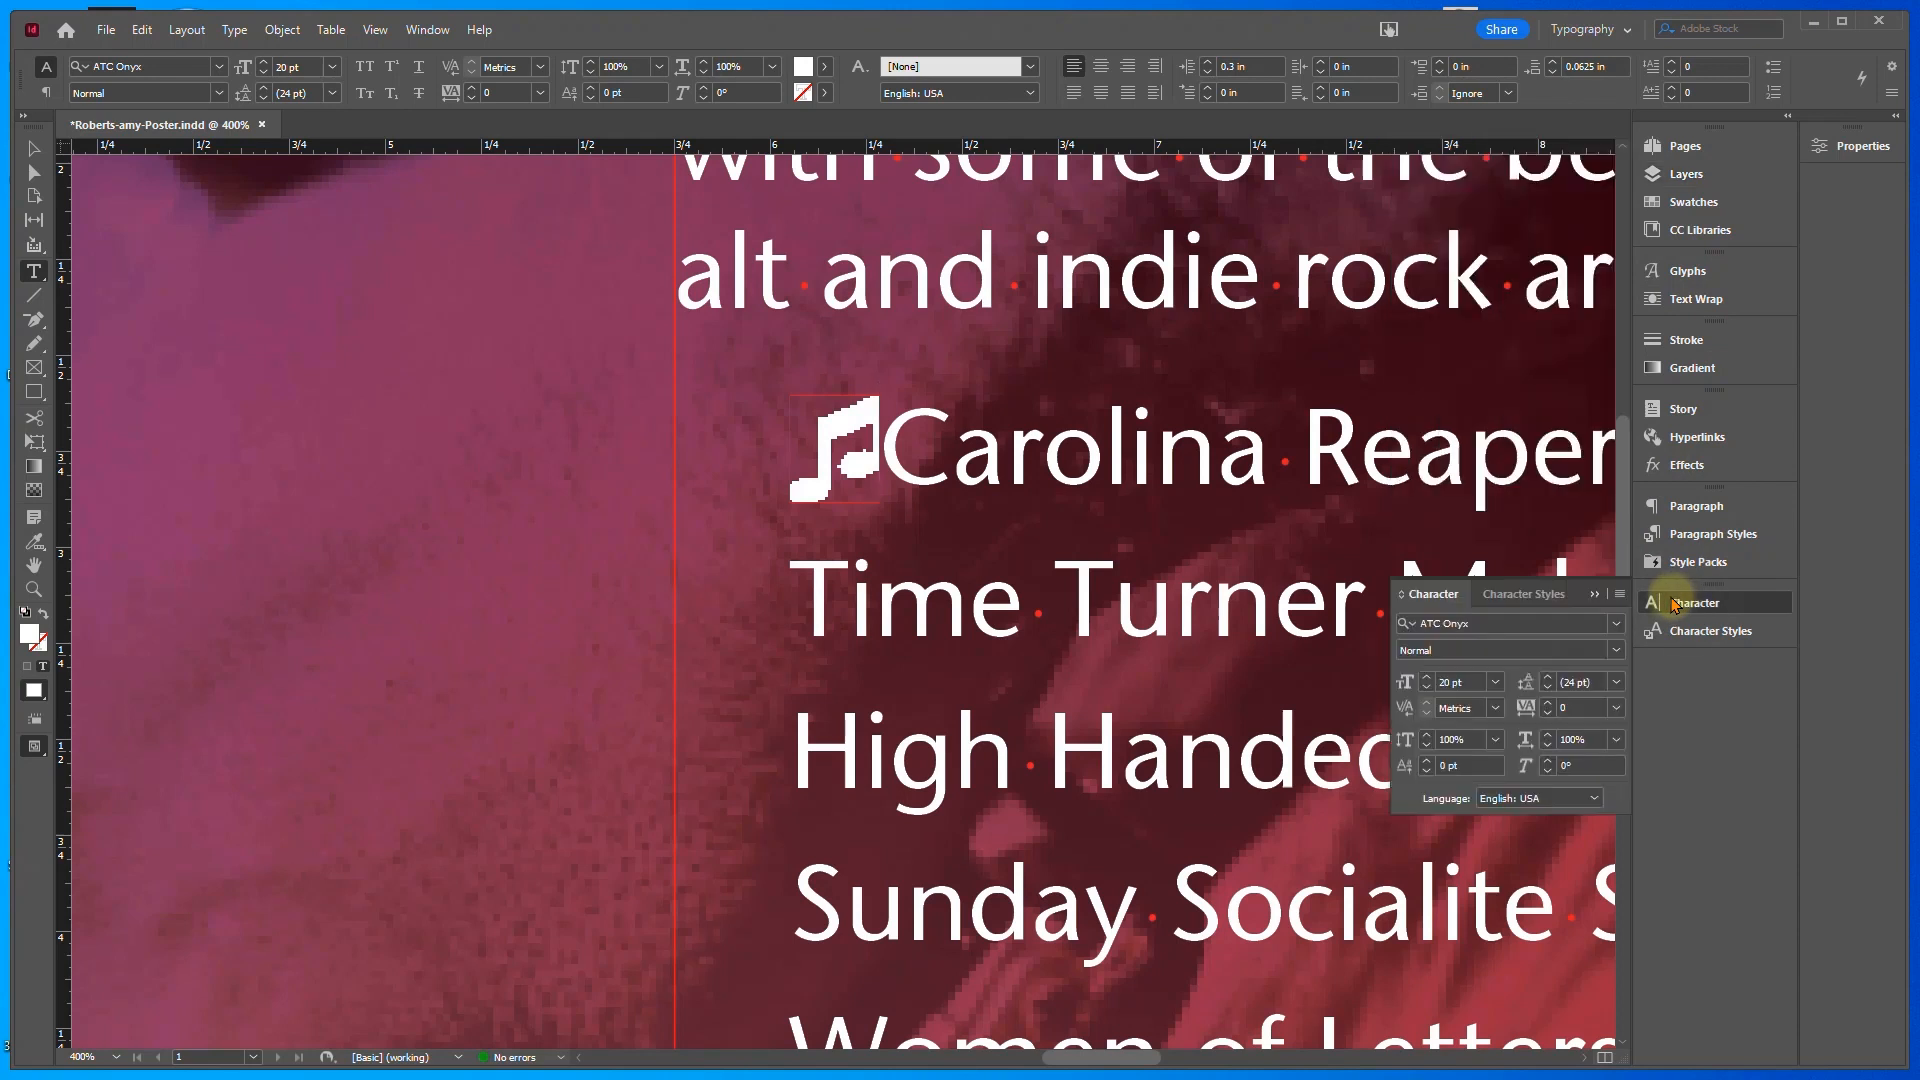
click(1496, 709)
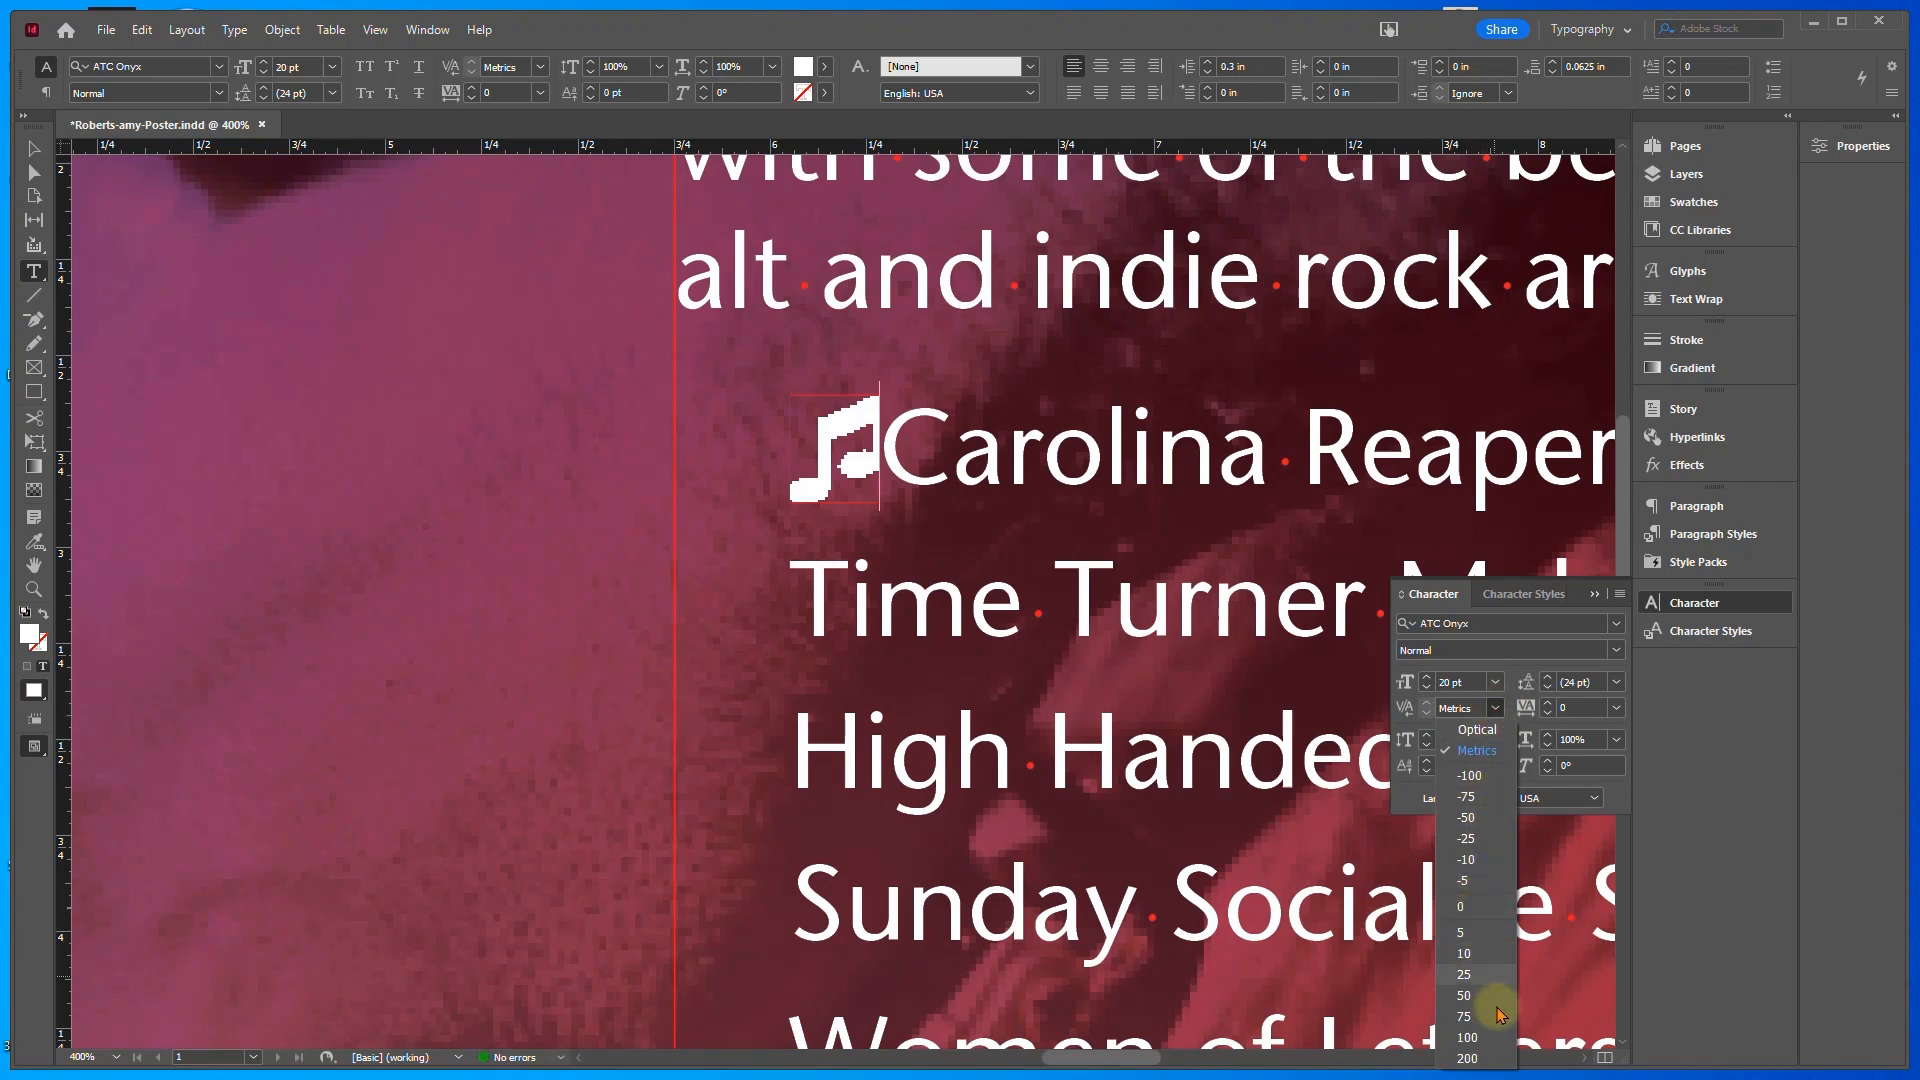
click(1481, 1066)
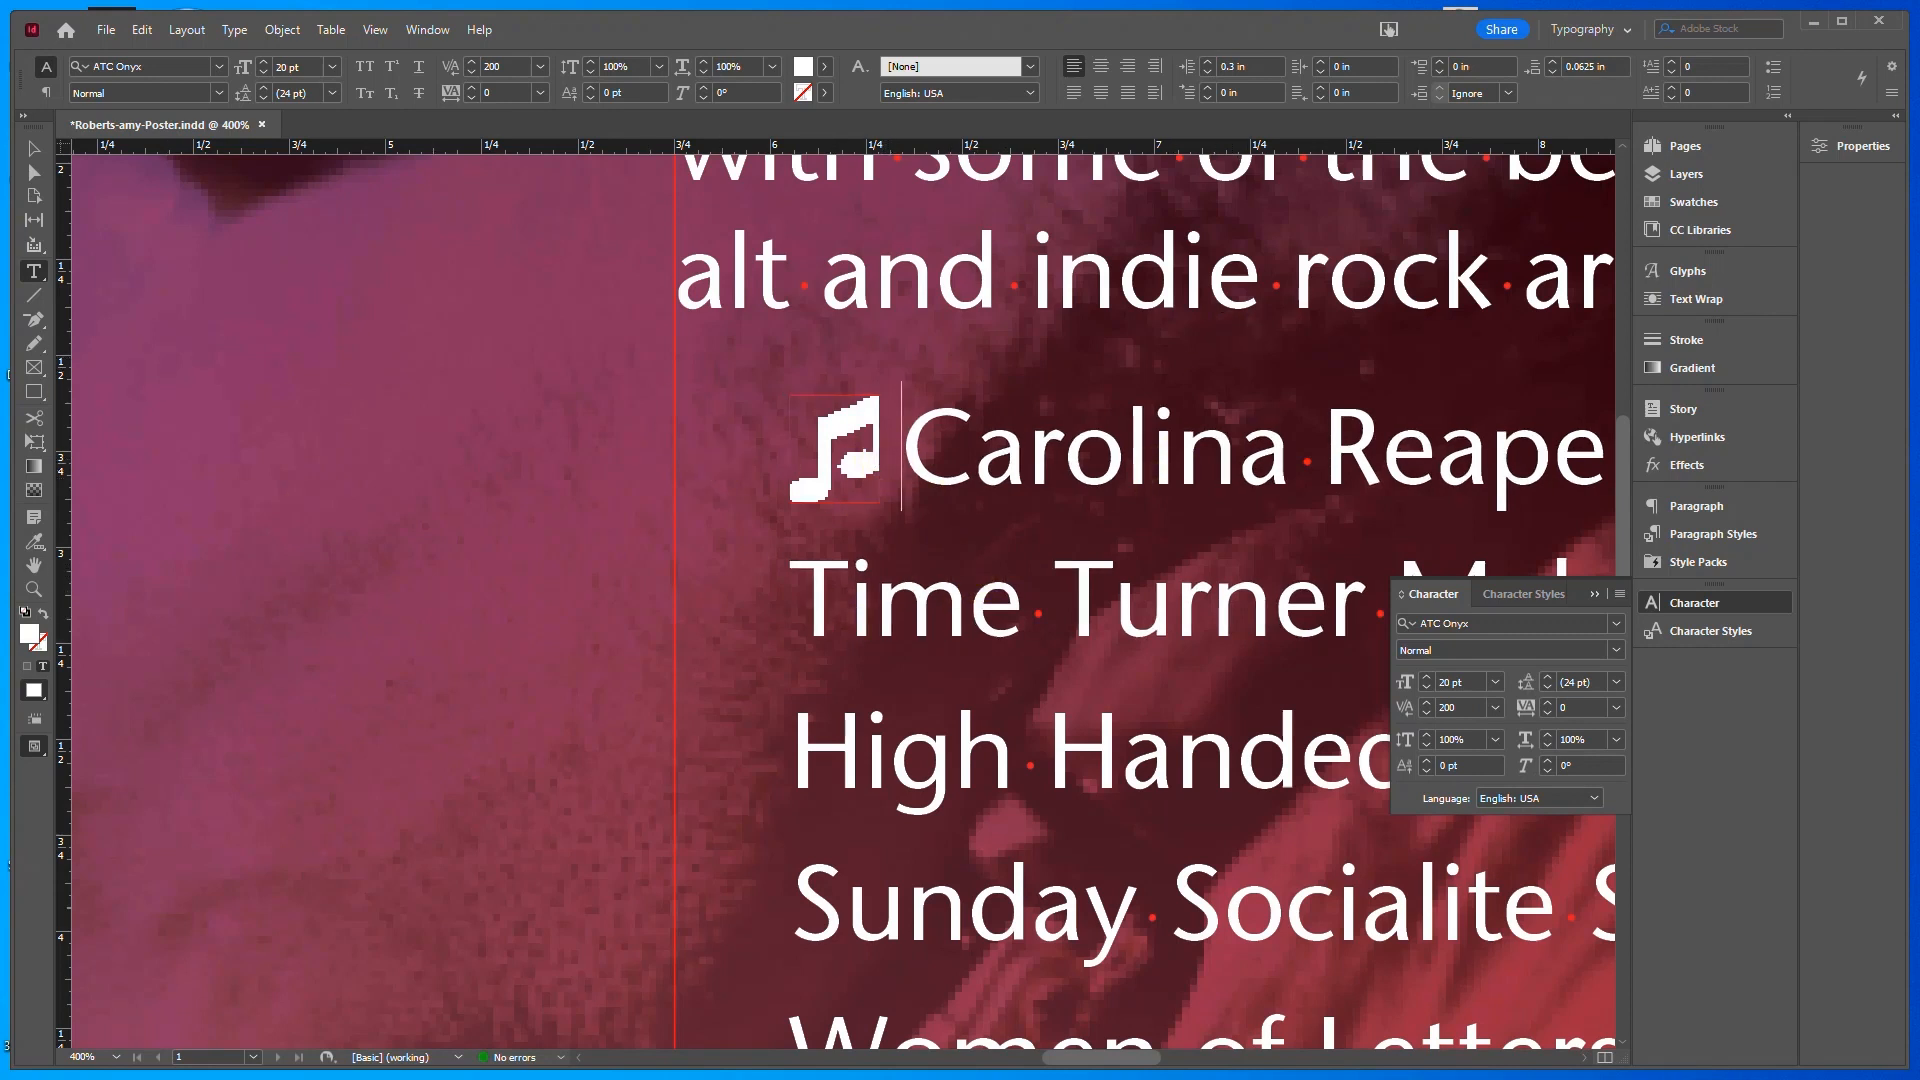
click(430, 437)
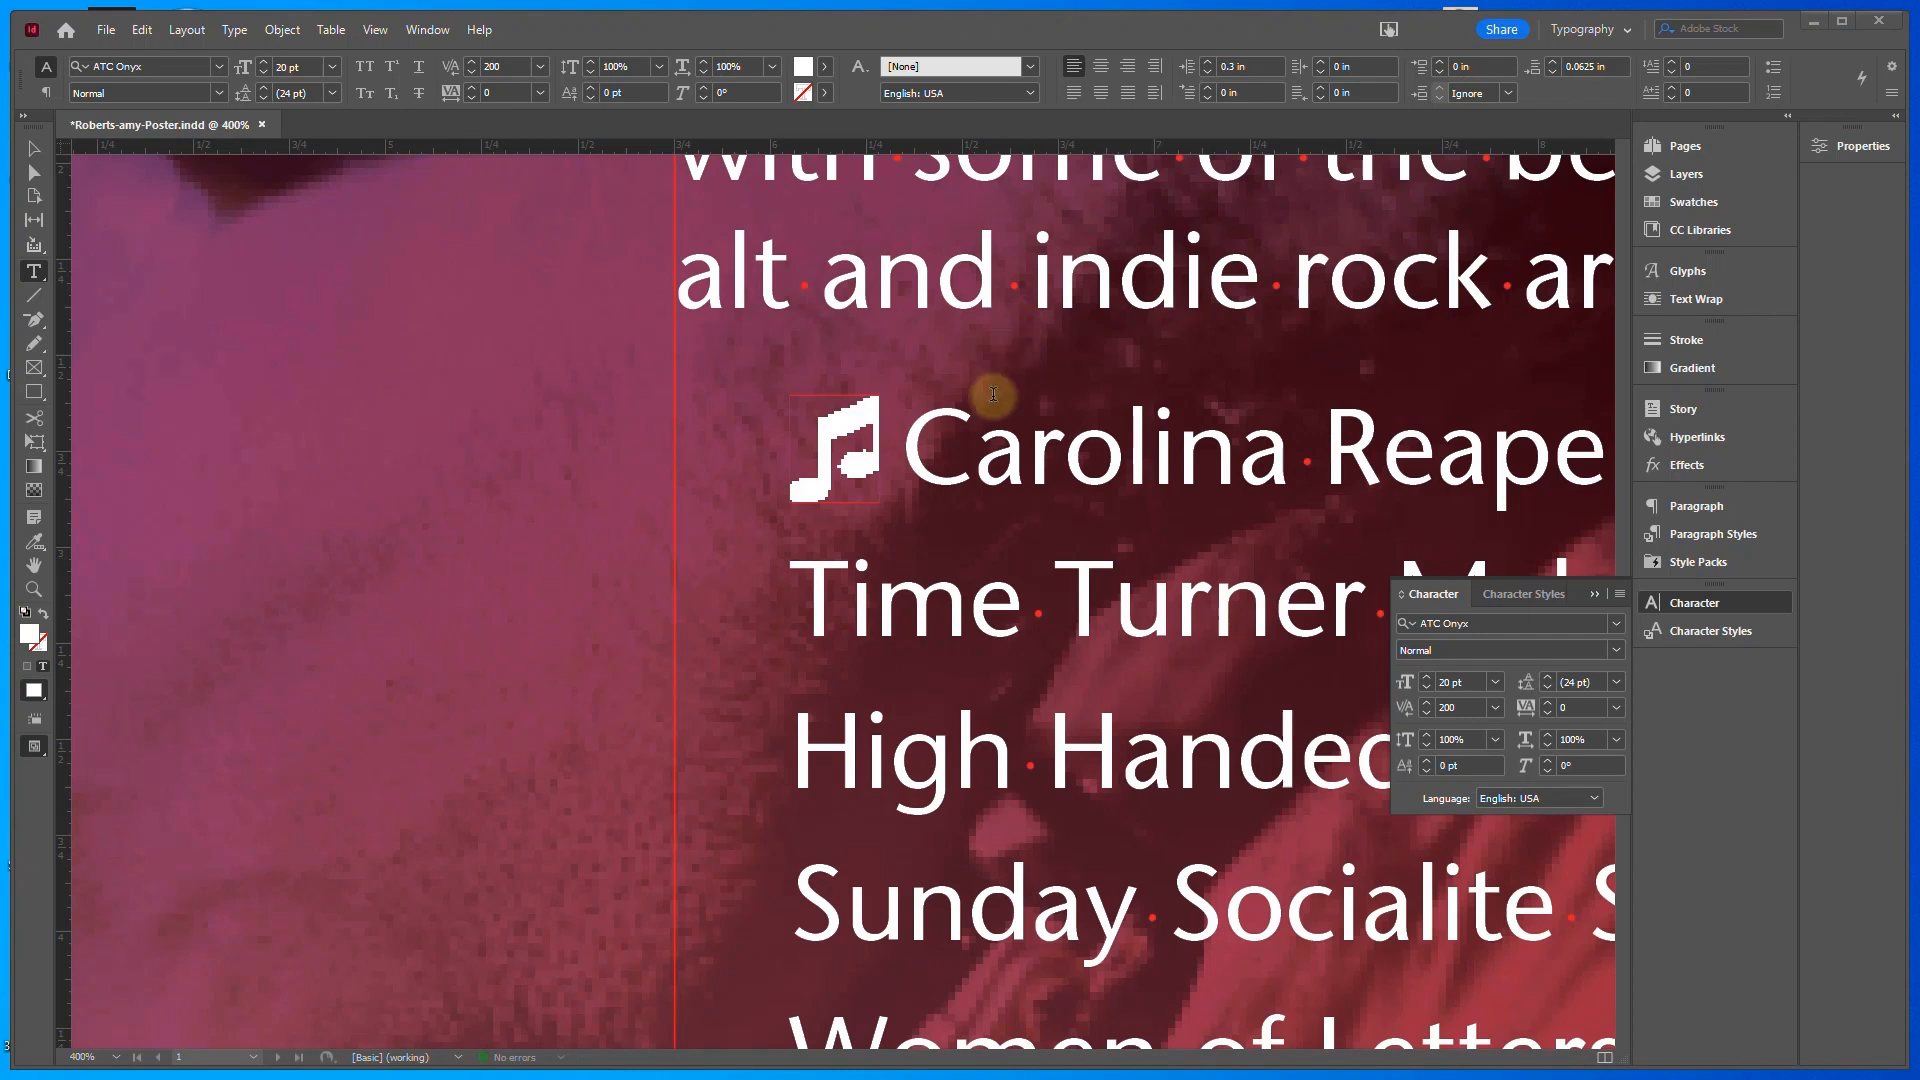
Copy the kerned music note to the start of the "Time Turner Melodrama", "High Handed Thievery" and "Sunday Socialite Scandal" lines
click(948, 426)
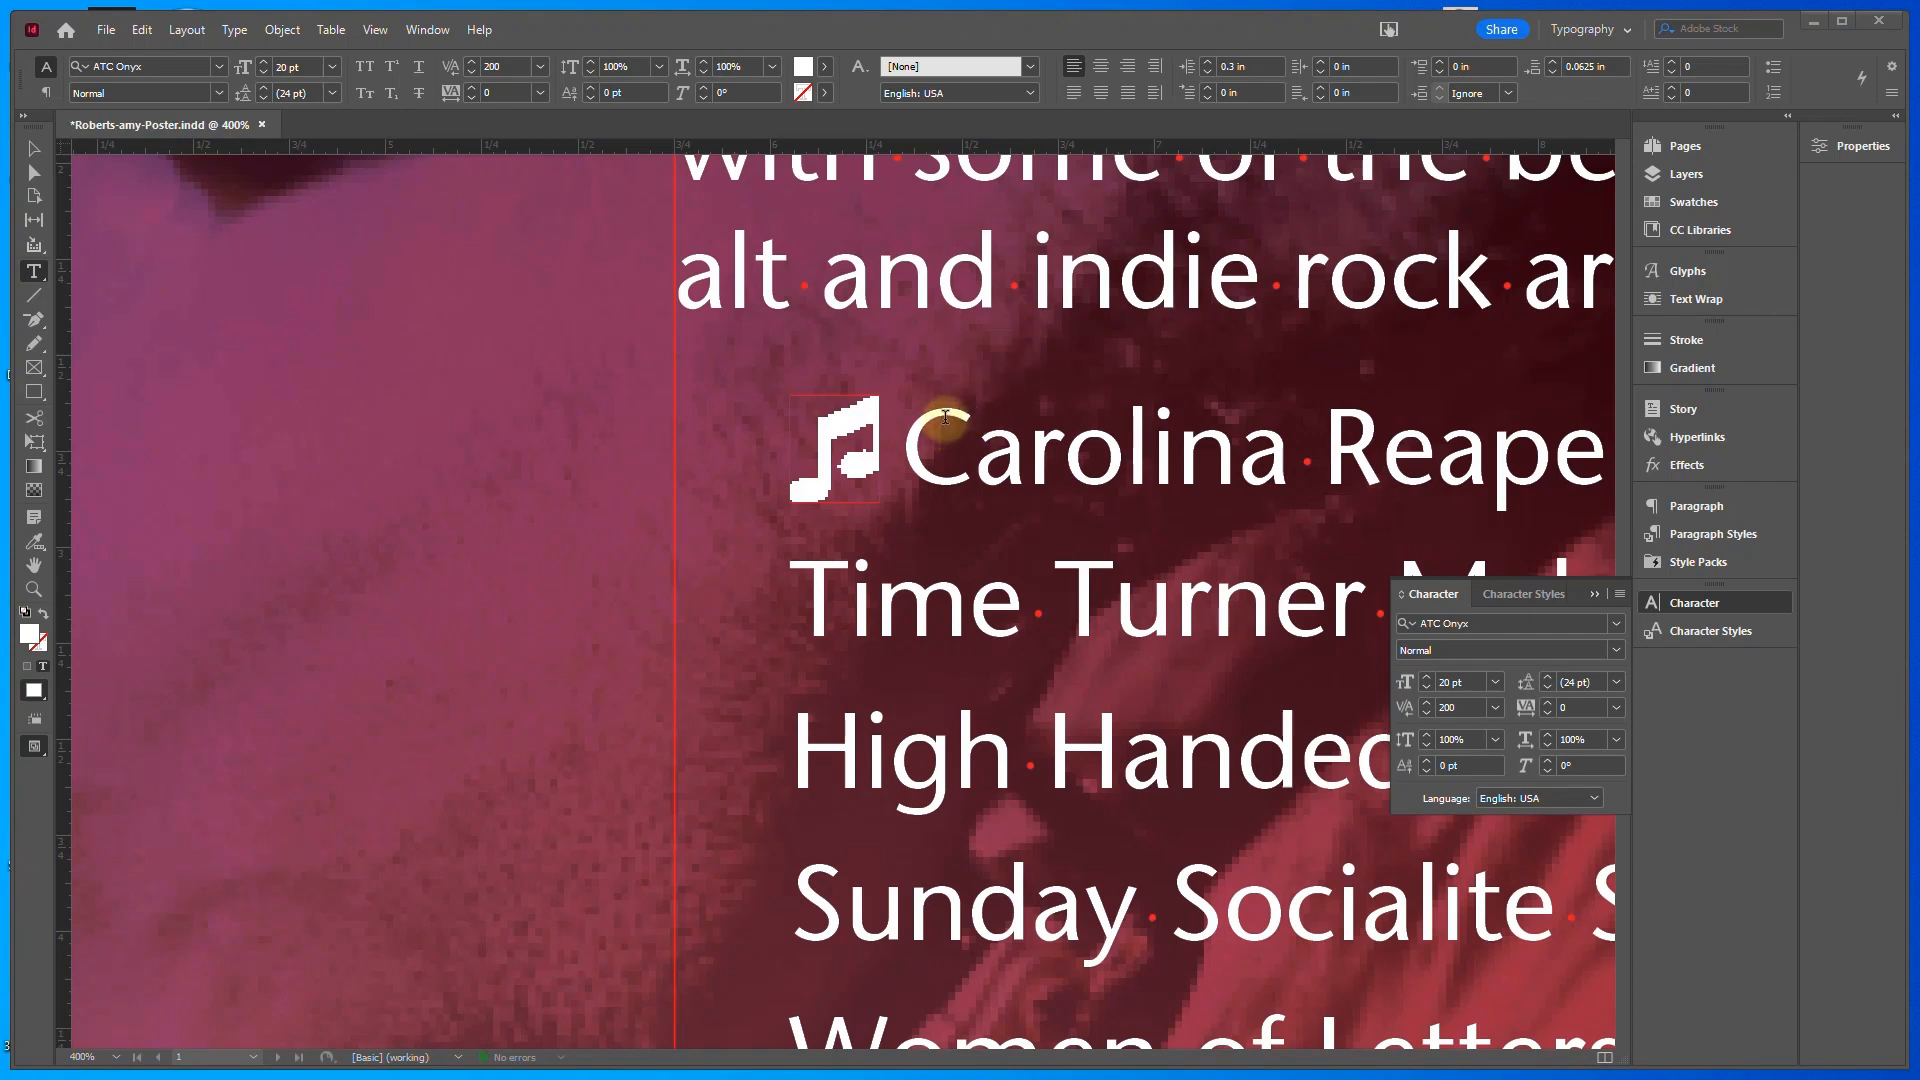
scroll(945, 416, up, 1)
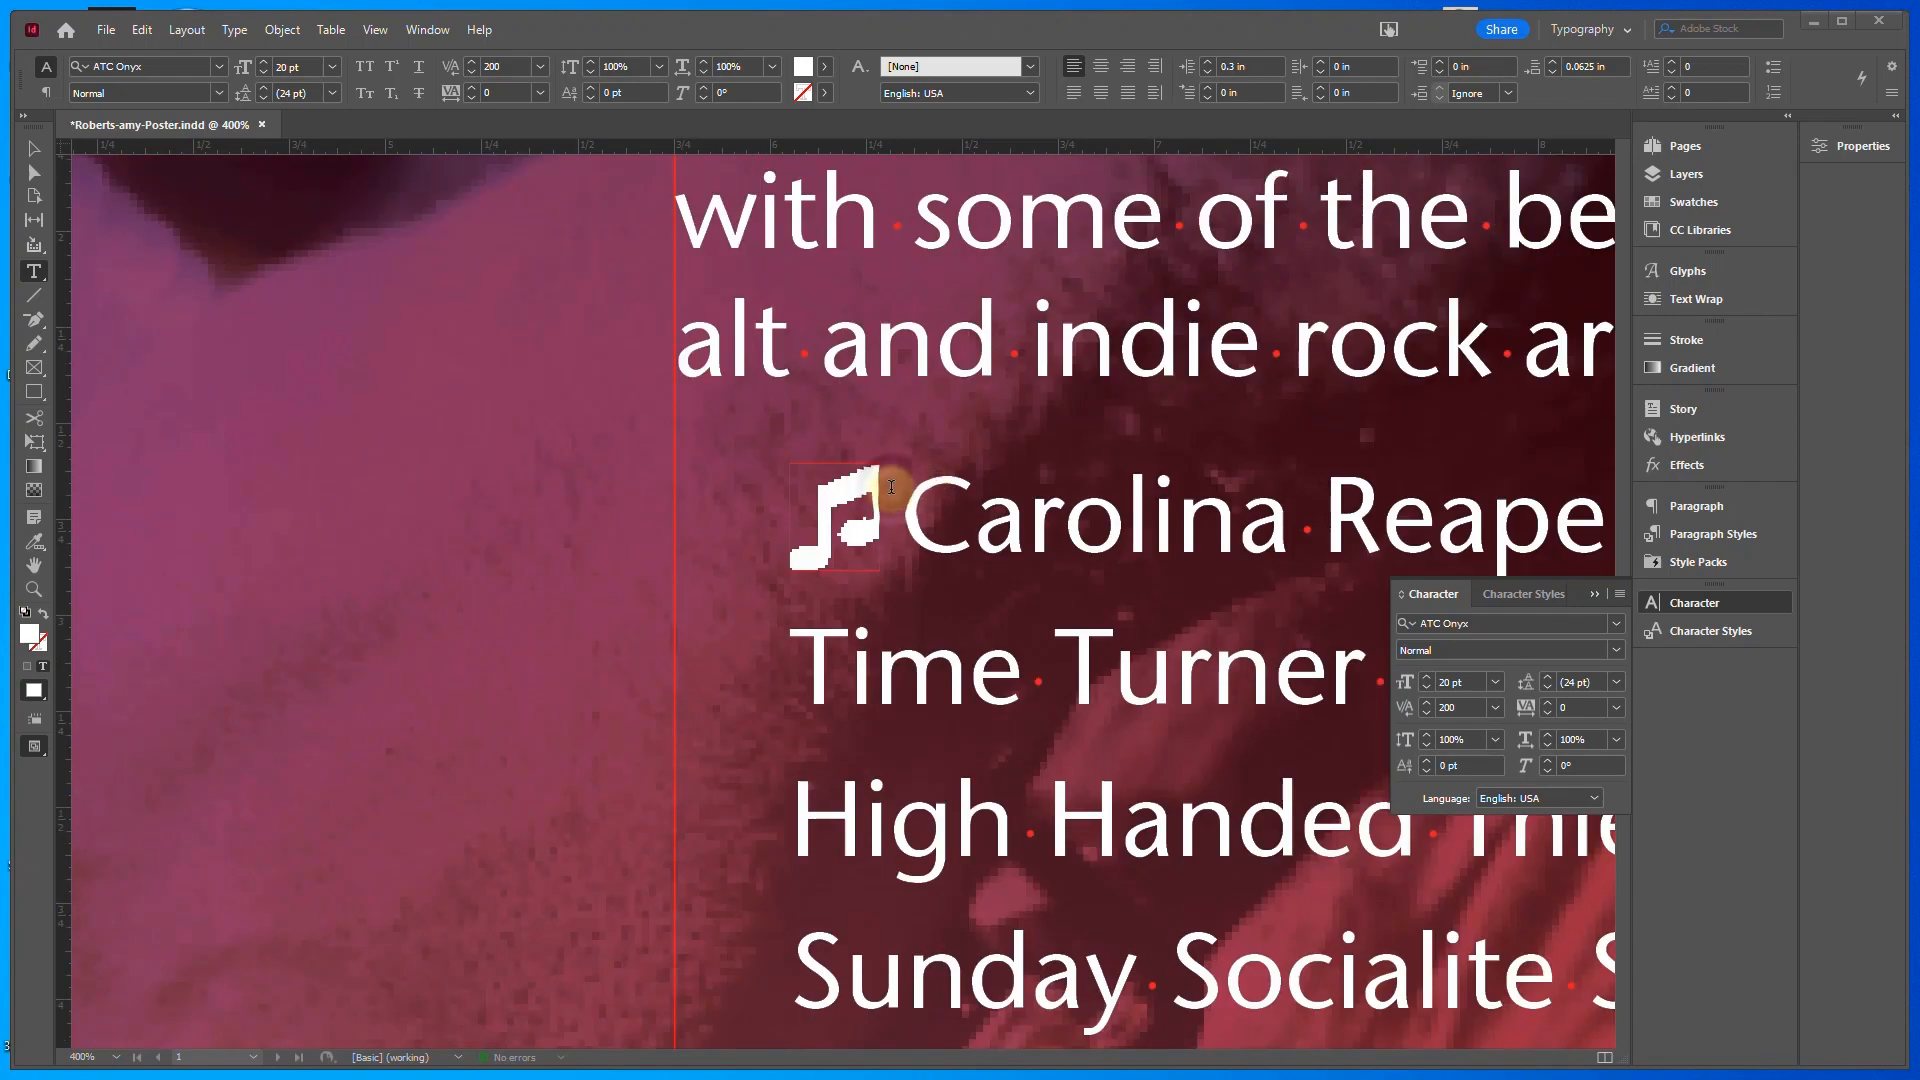
drag(891, 487, 732, 490)
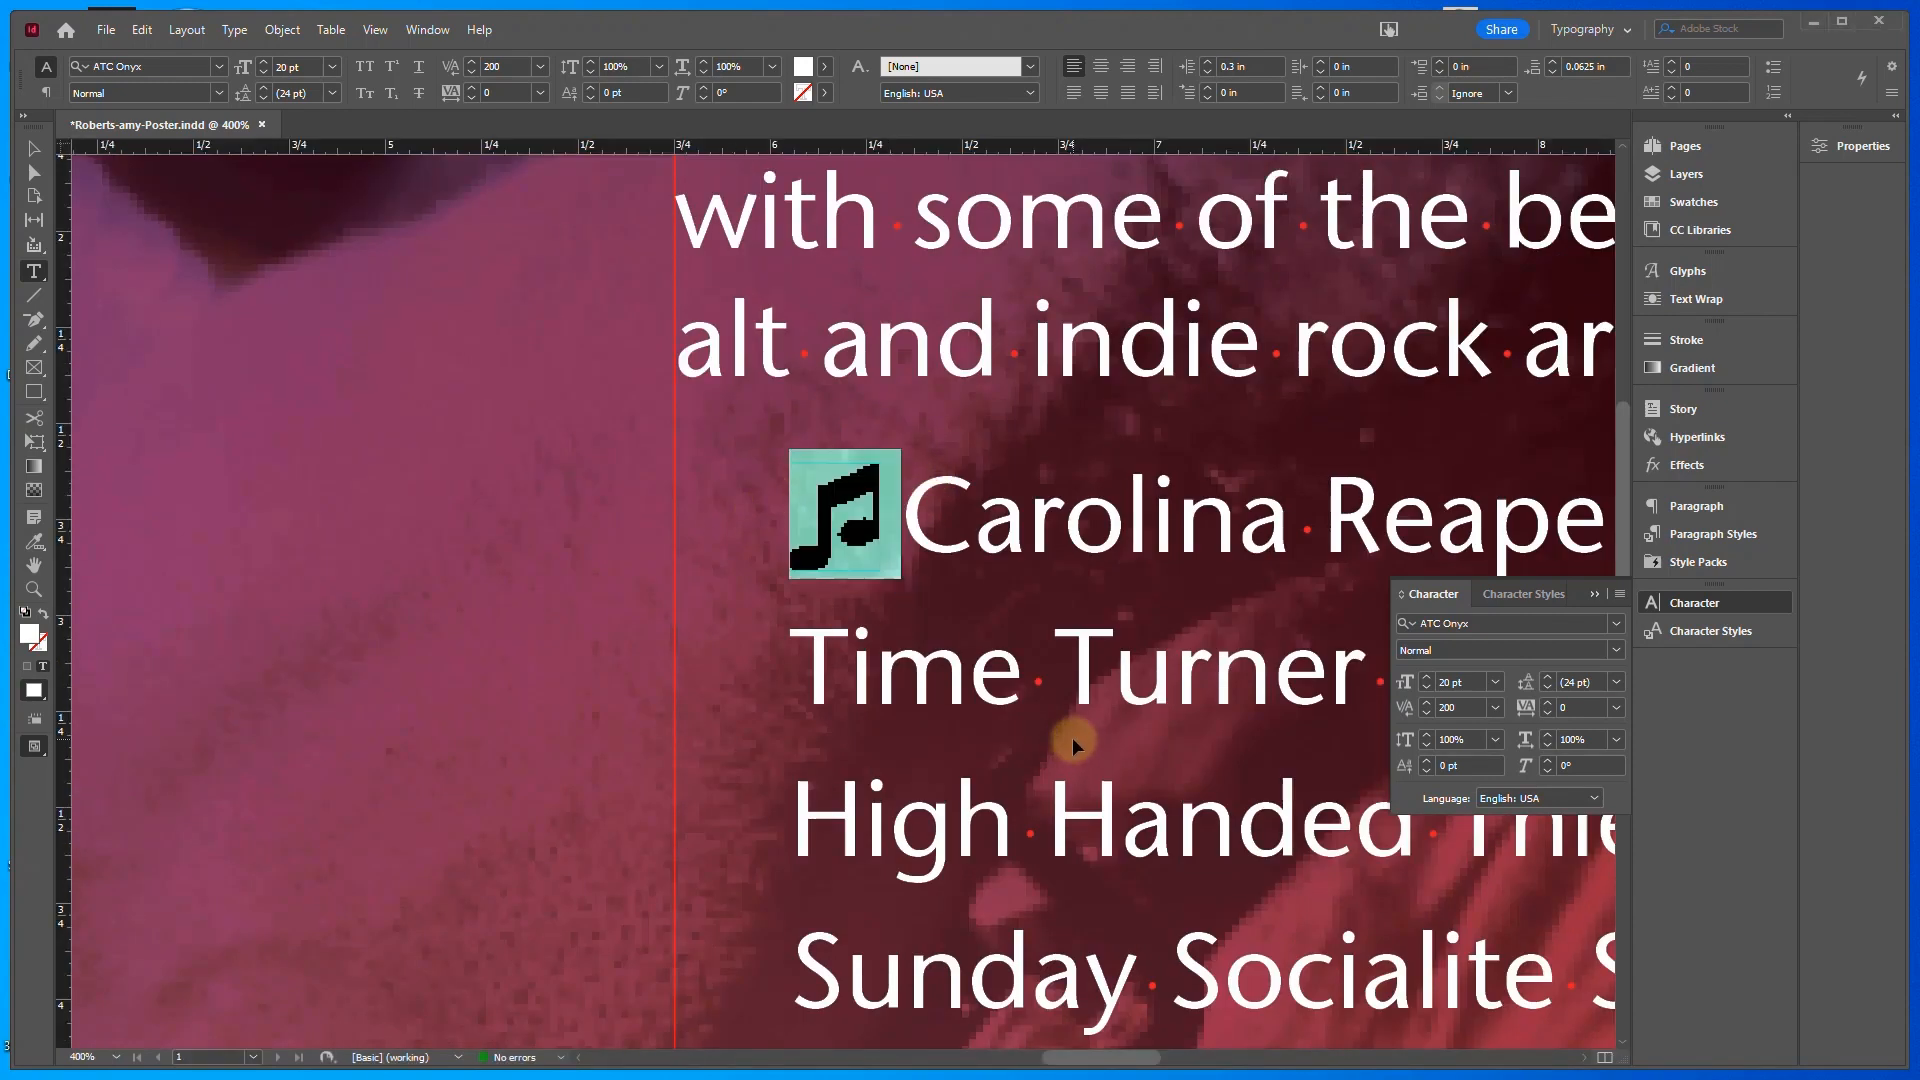
click(787, 638)
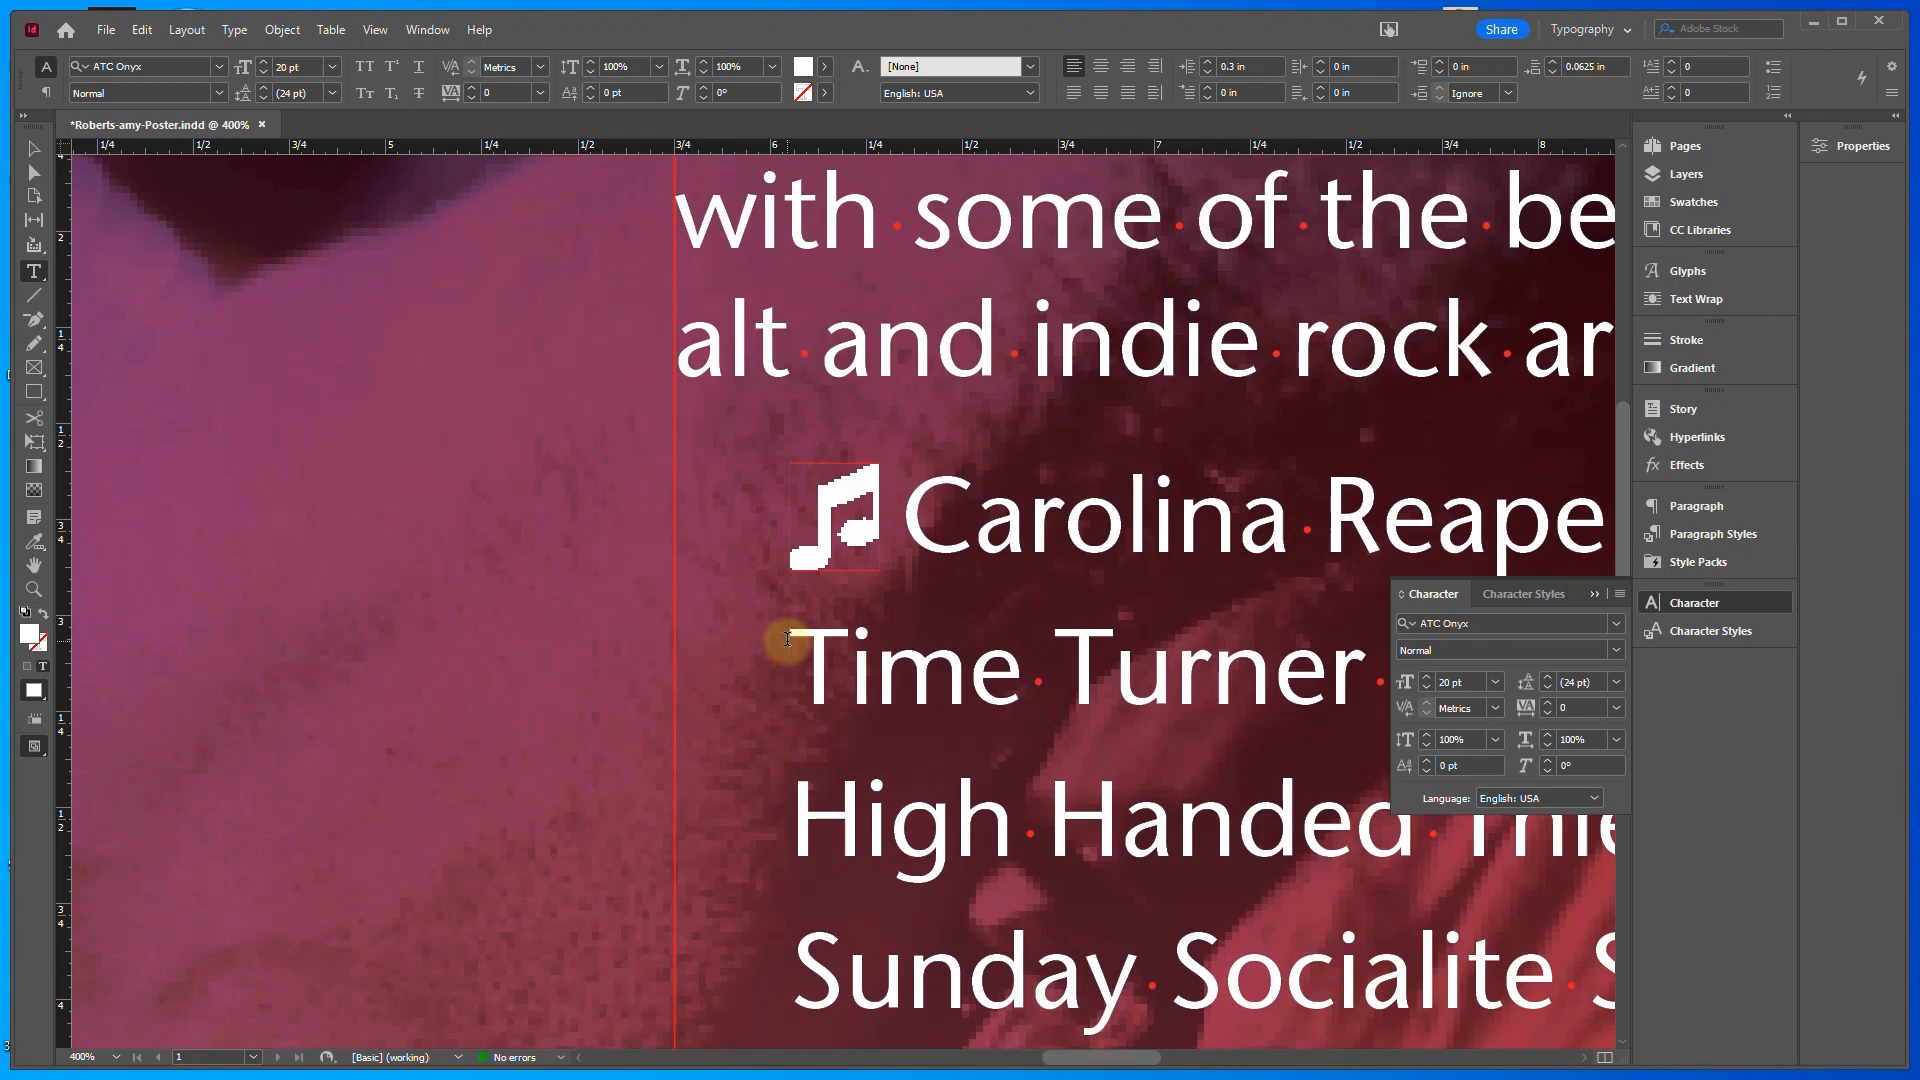
key(ctrl+v)
click(800, 815)
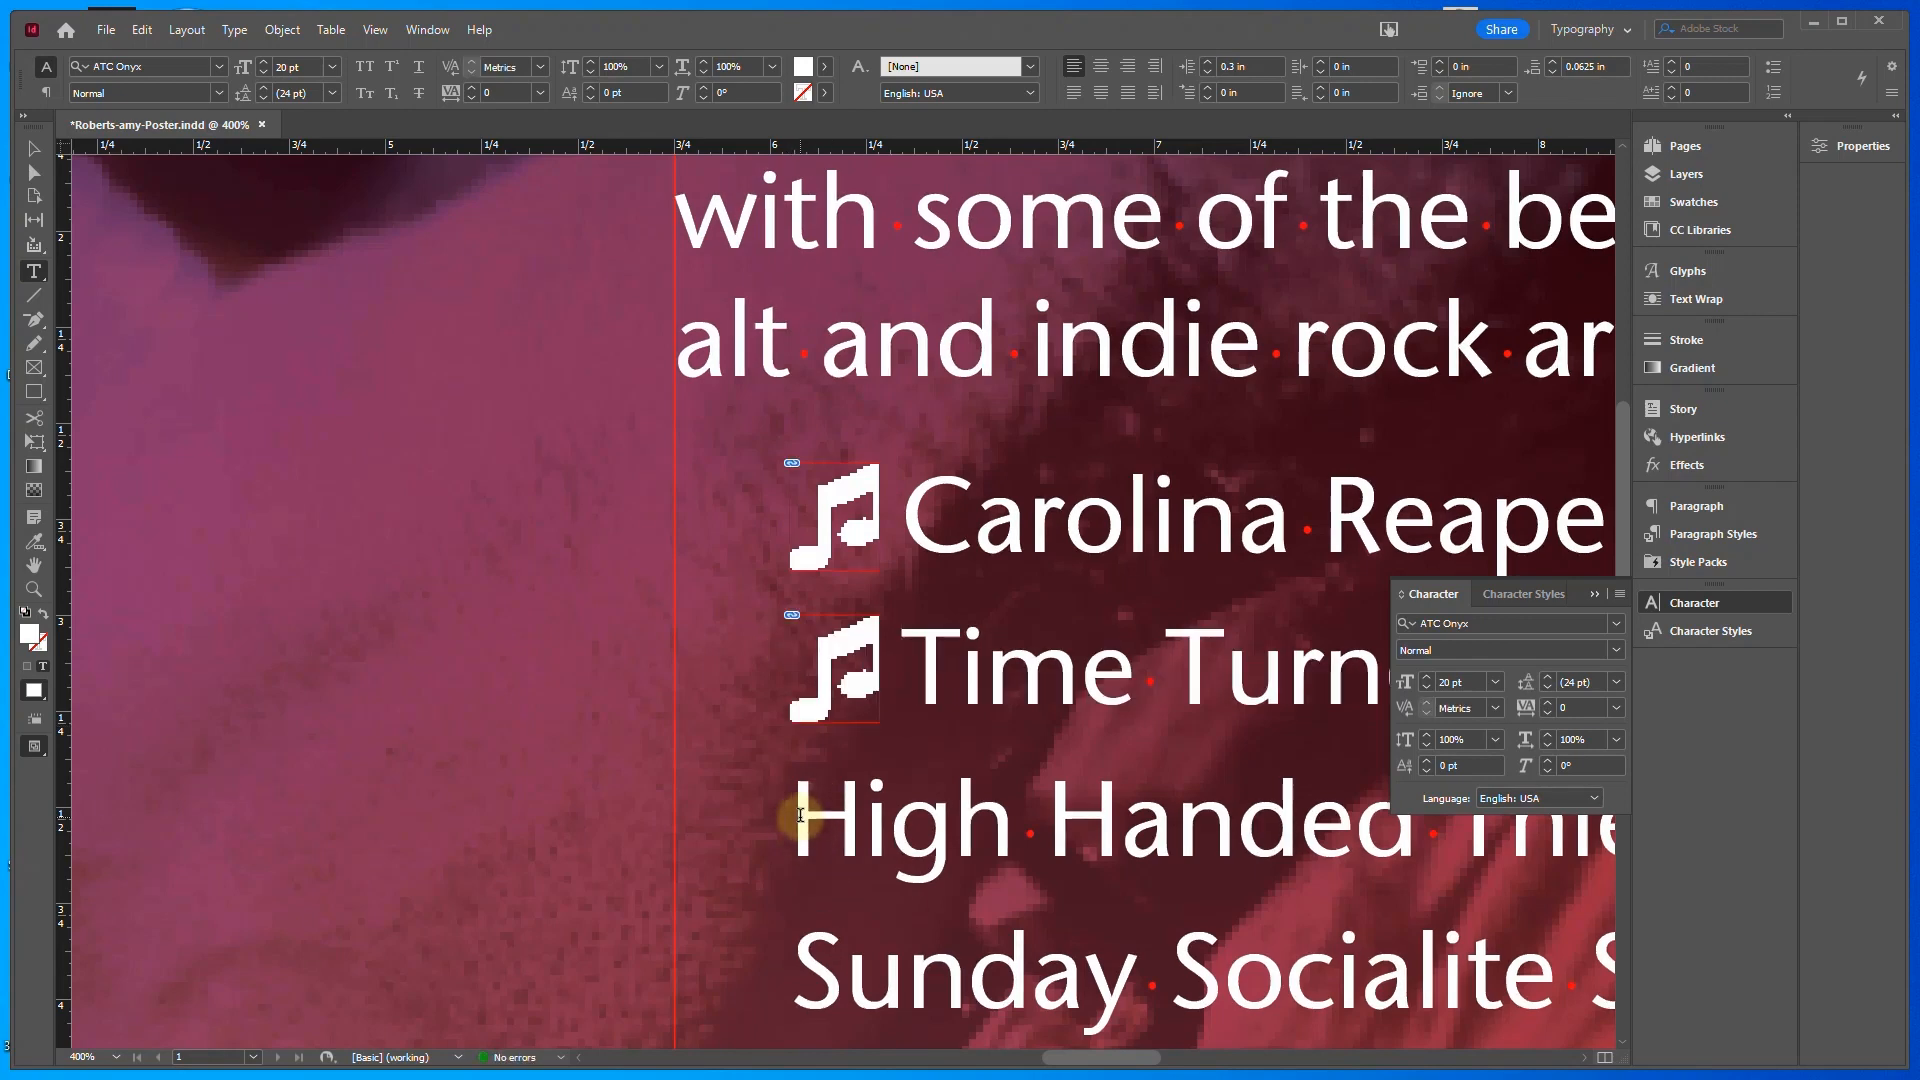
key(ctrl+v)
click(790, 965)
key(ctrl+v)
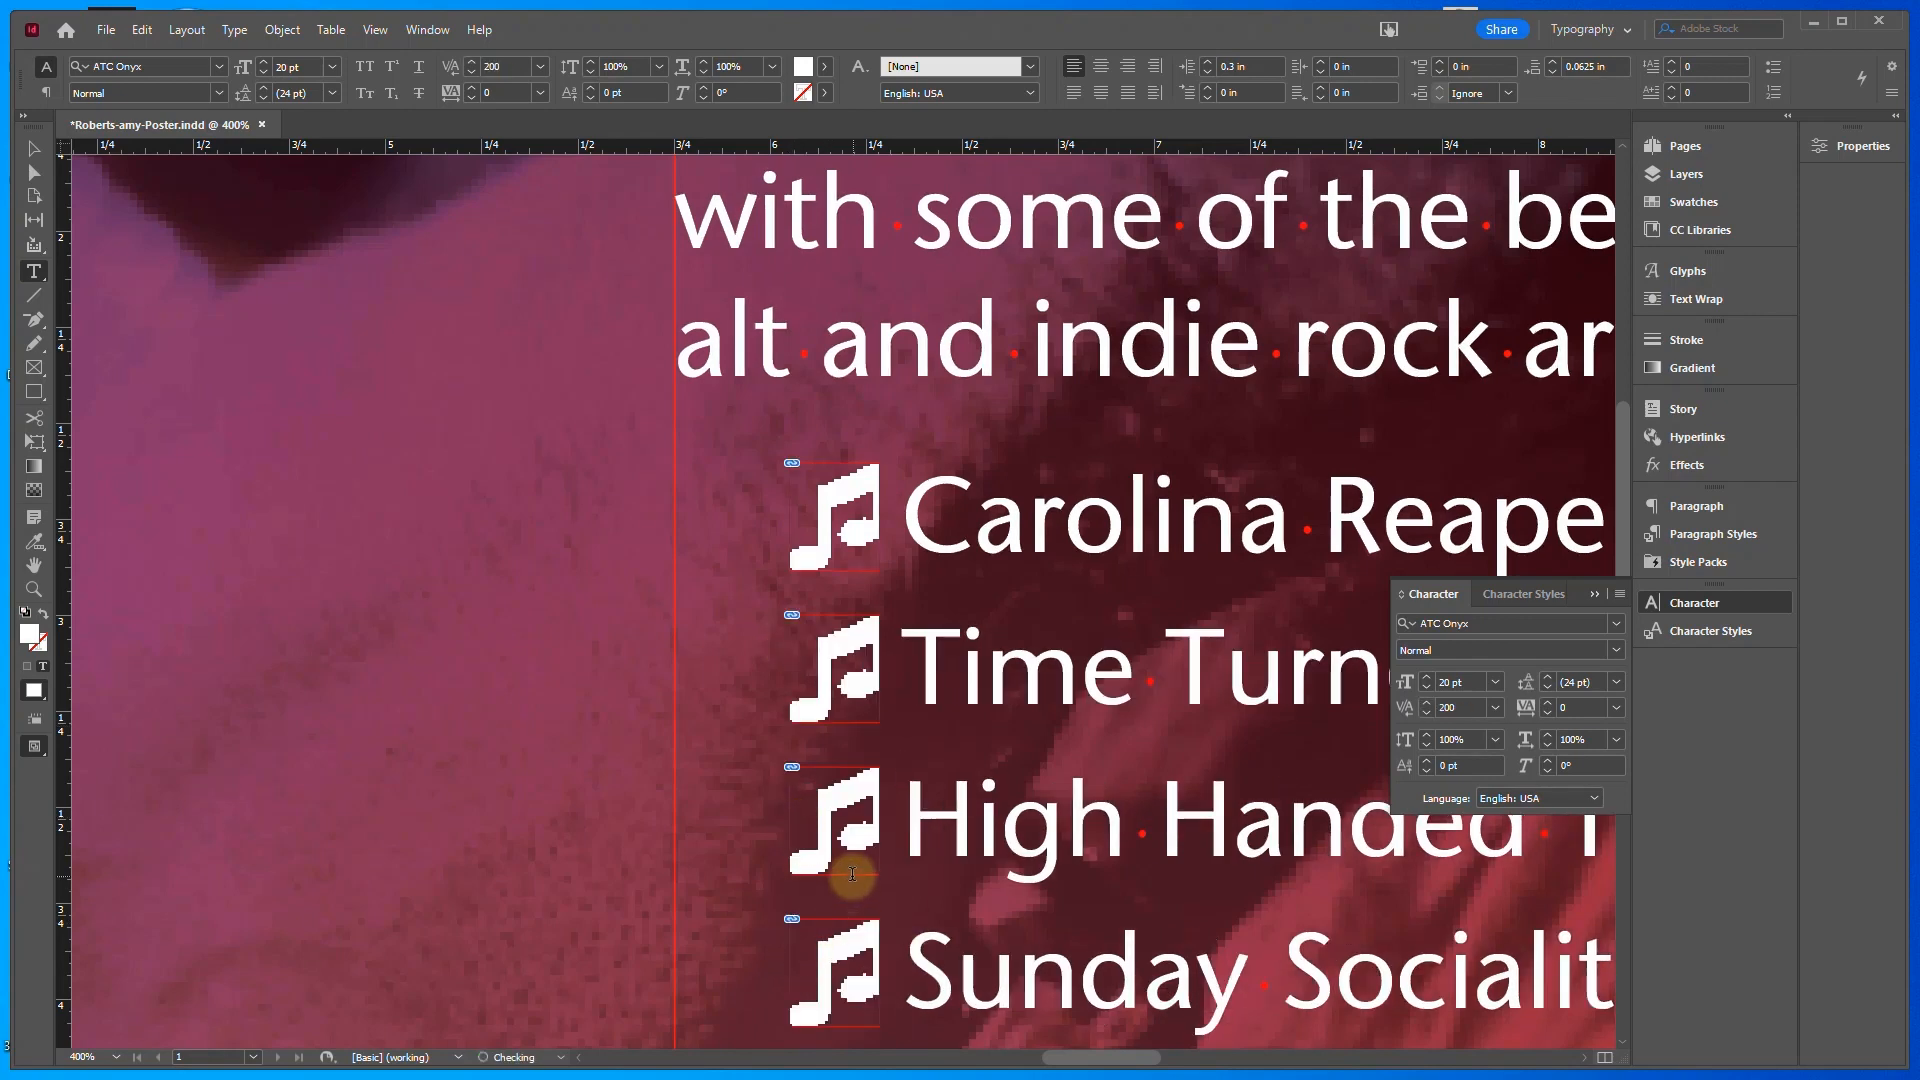
Paste the music note before "Women of Letters" and "The Master Mystery Machine", and save the document
scroll(845, 860, down, 10)
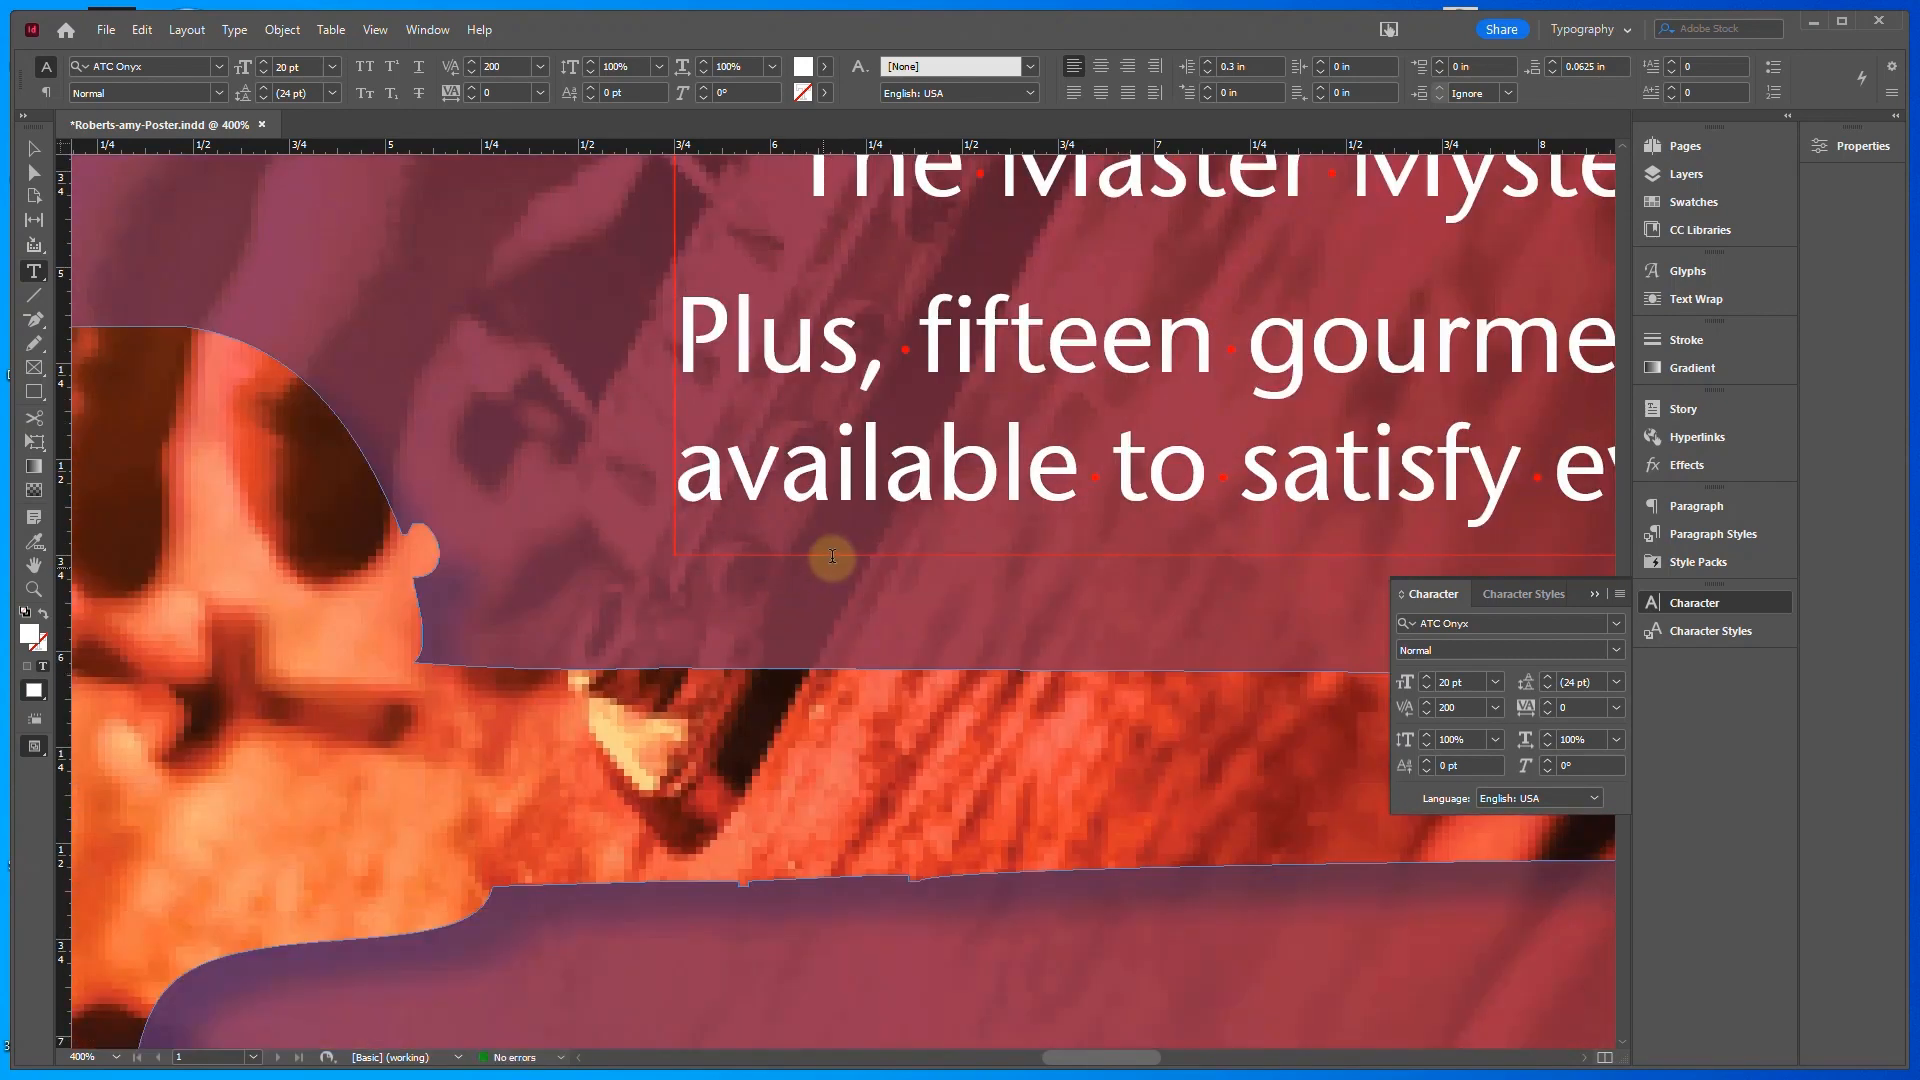
scroll(832, 556, up, 5)
click(809, 535)
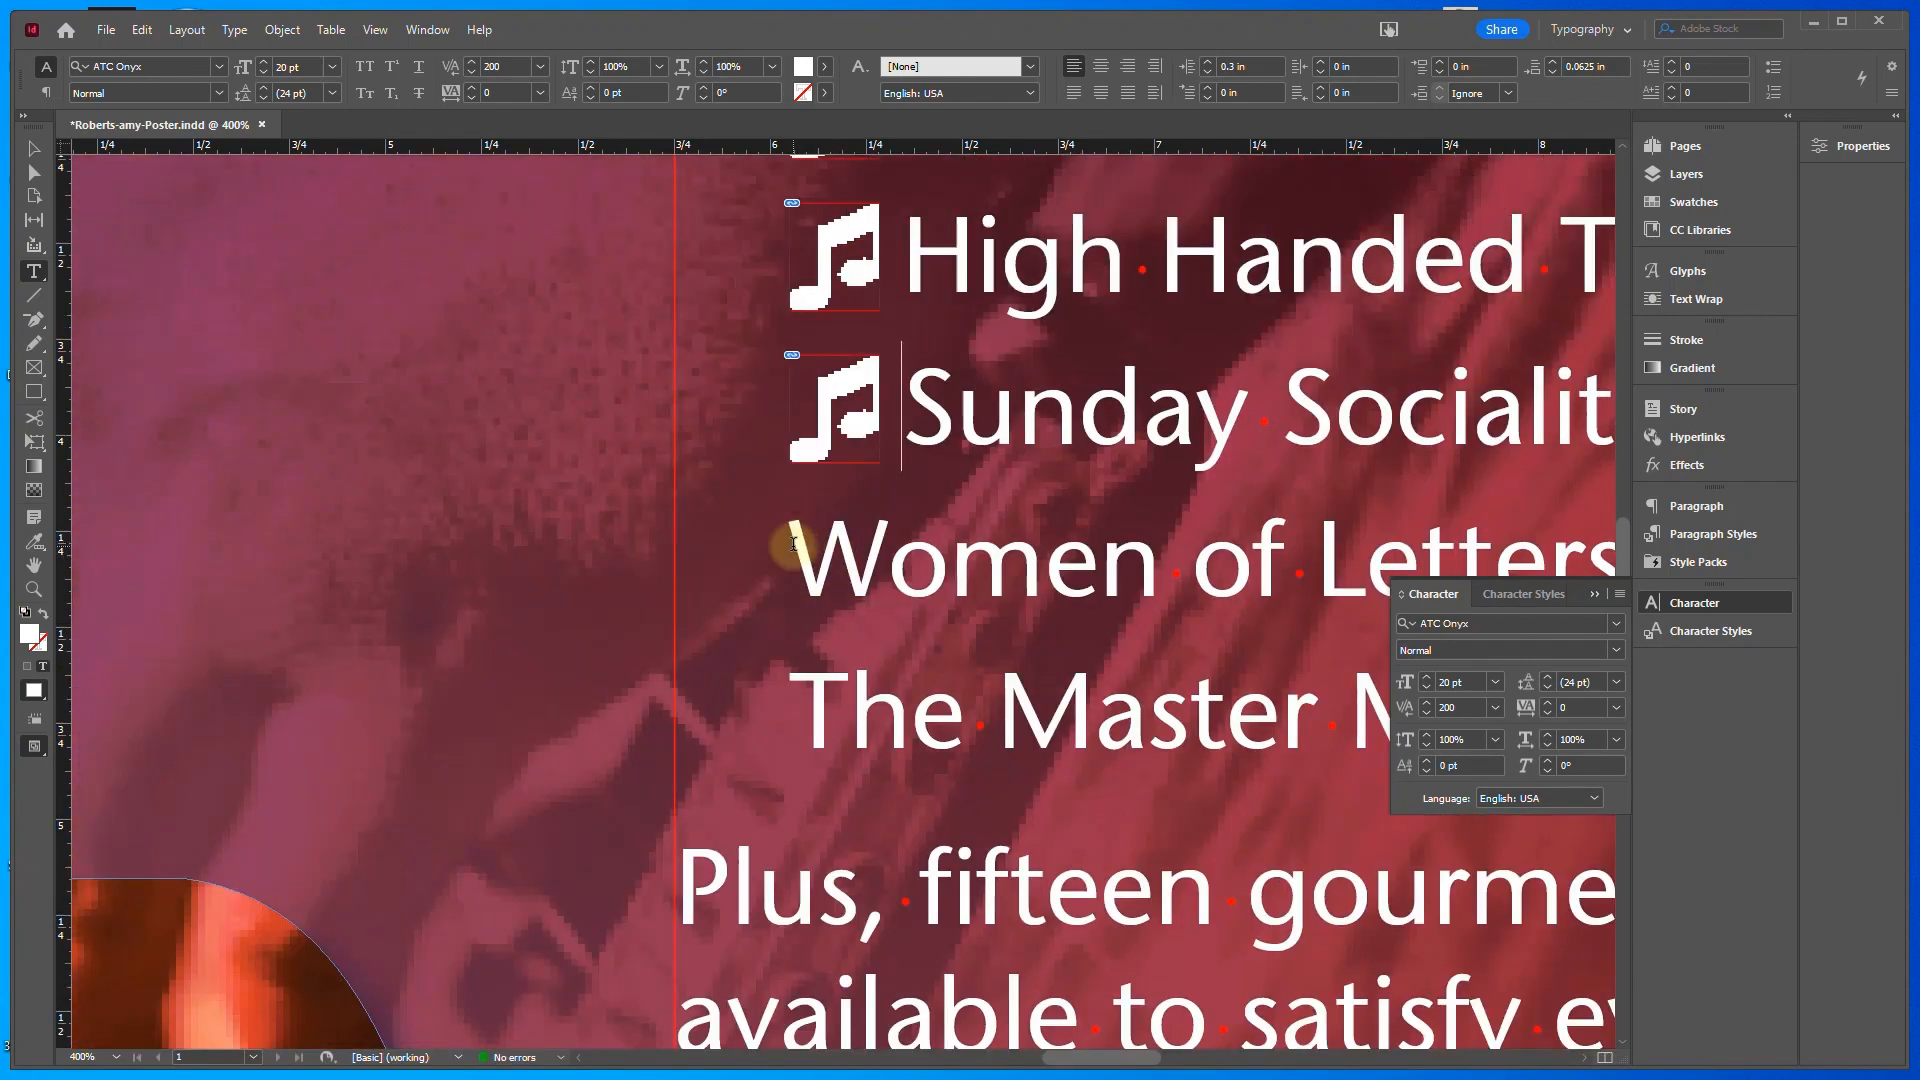
key(ctrl+v)
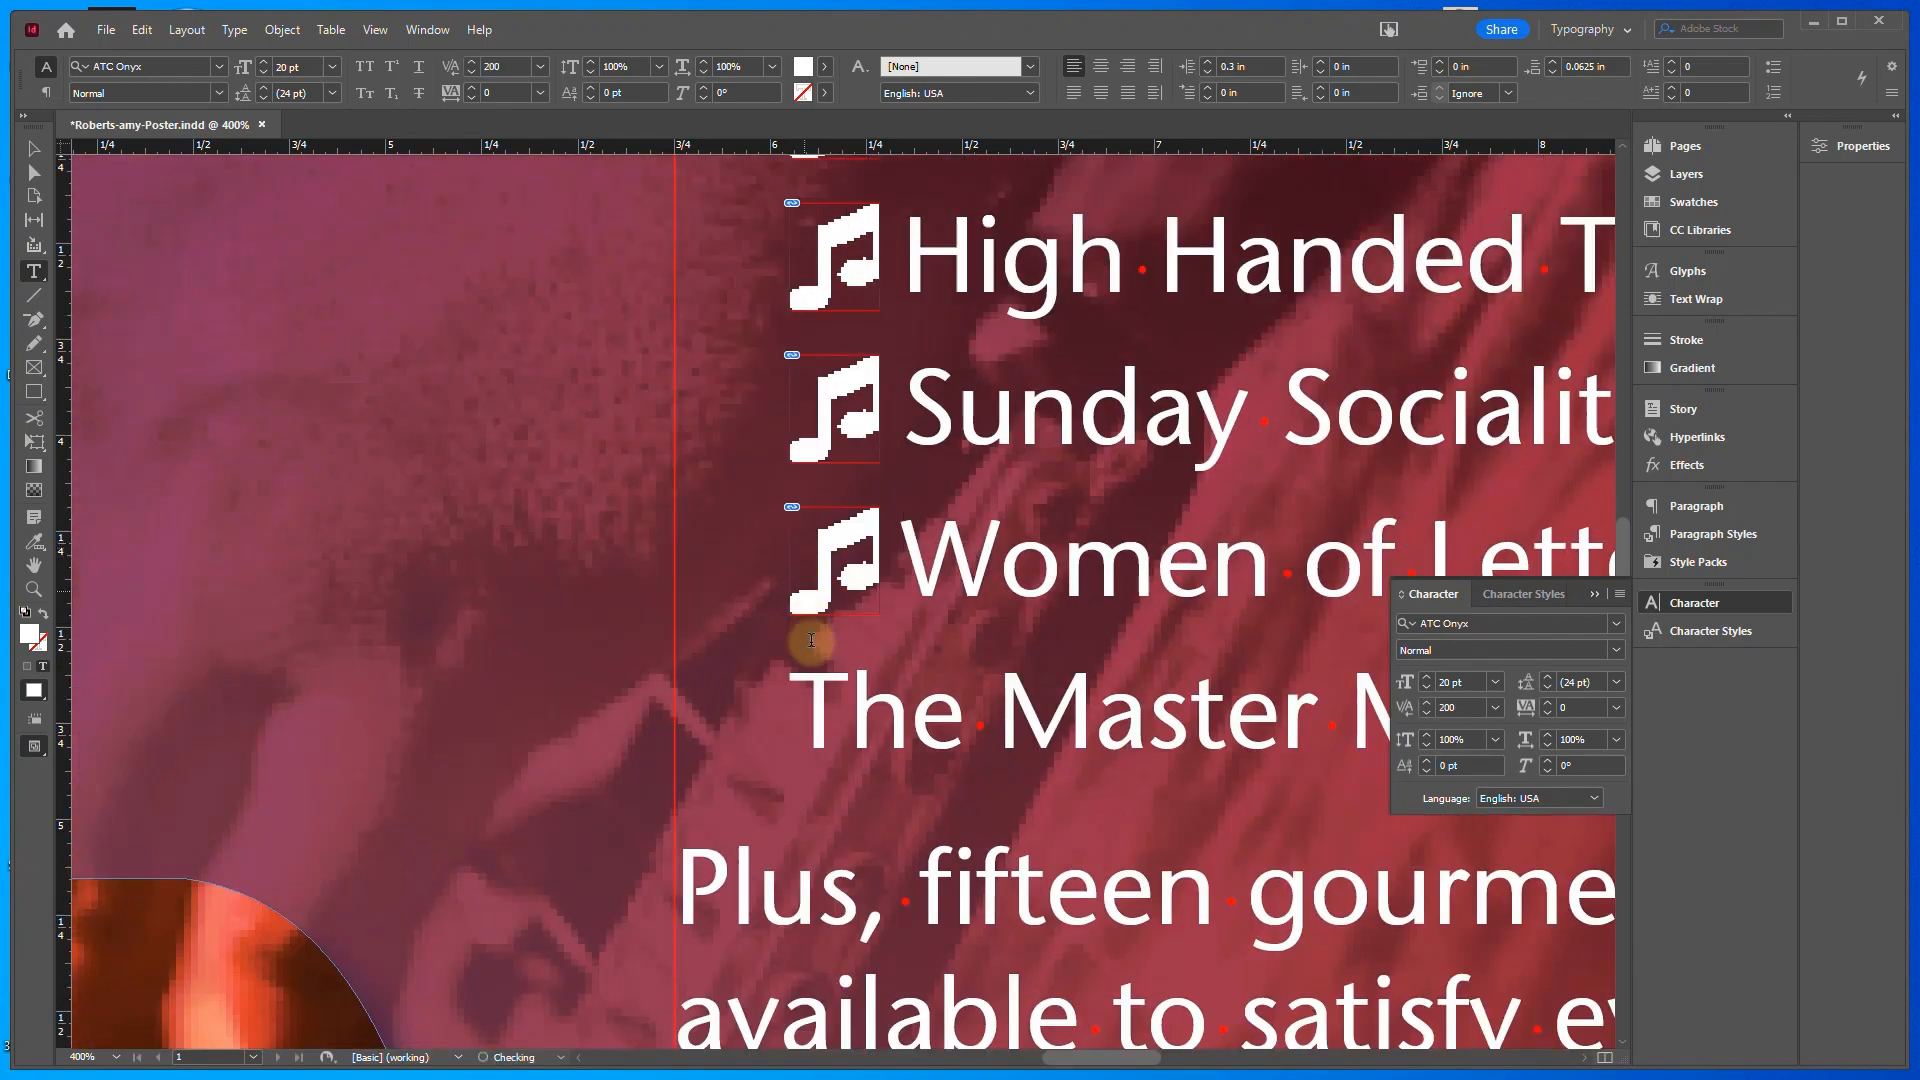
click(804, 698)
key(ctrl+v)
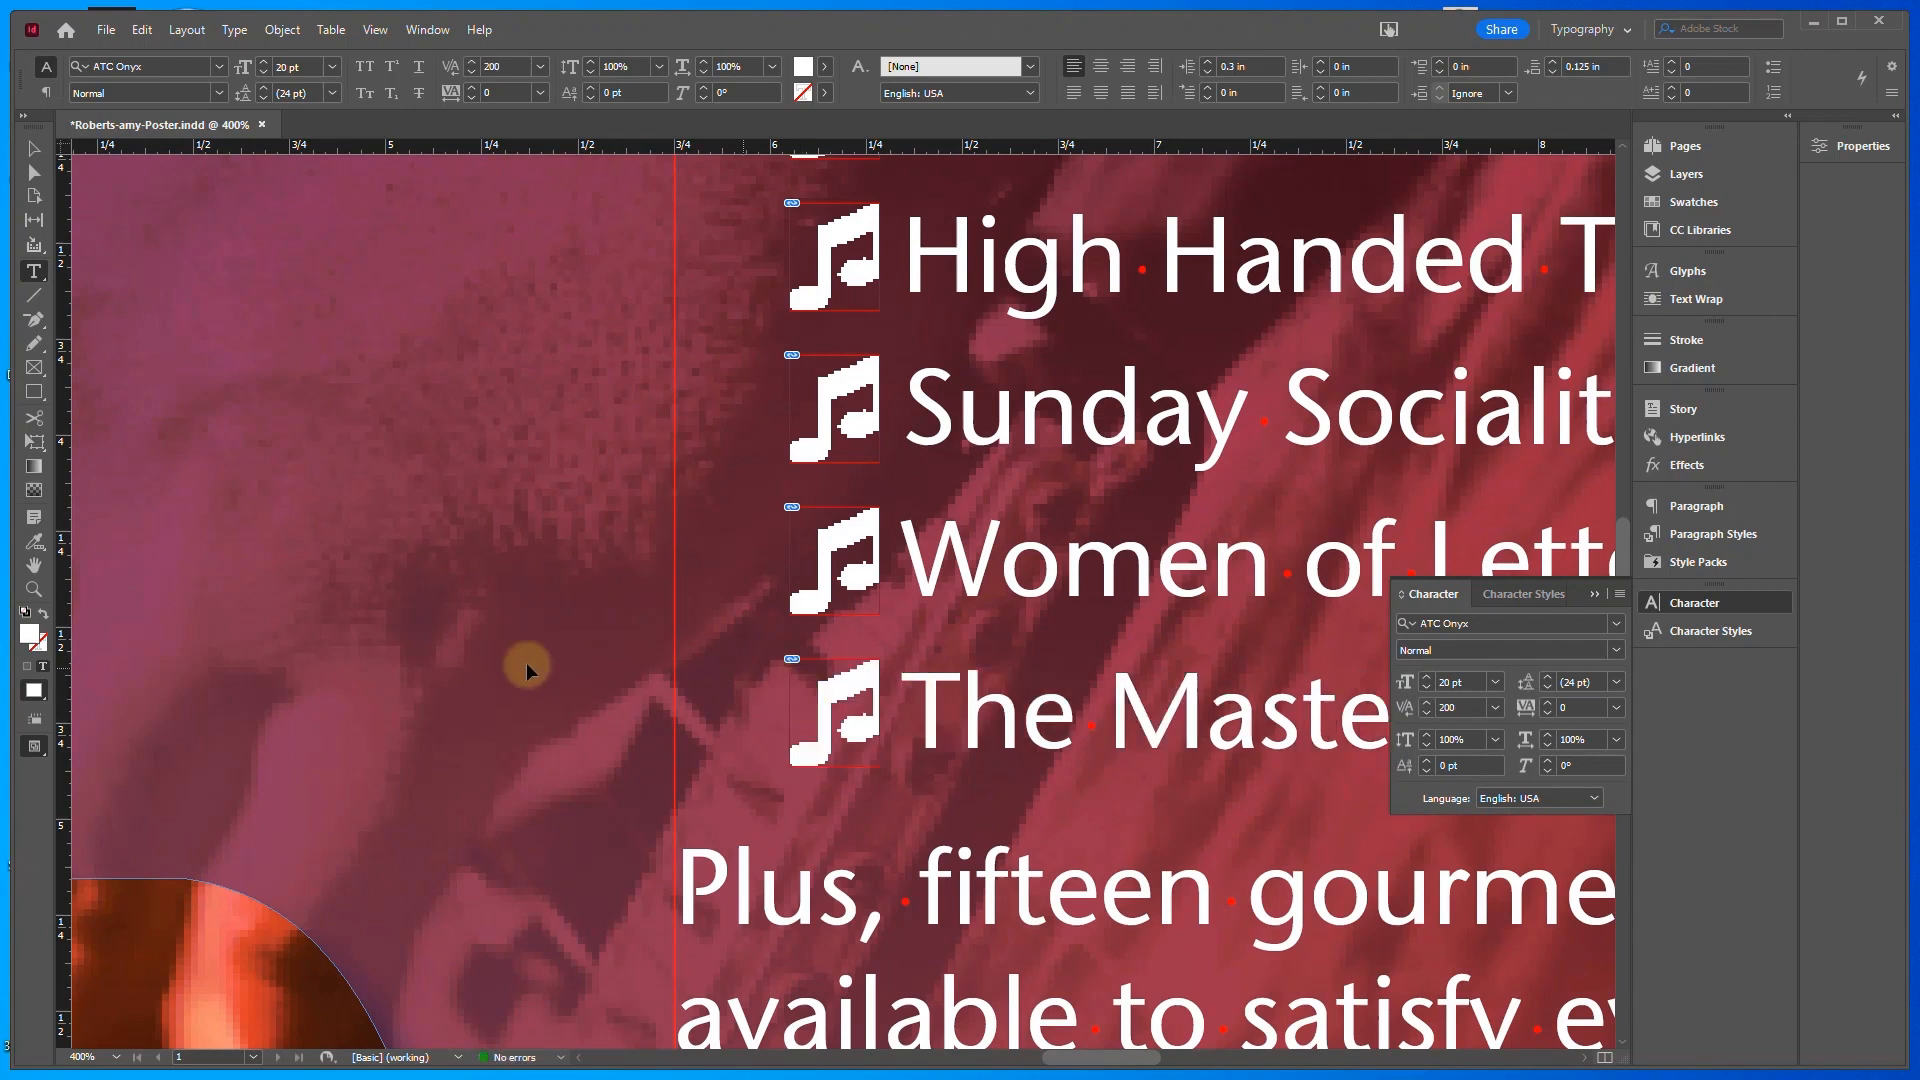
key(ctrl+s)
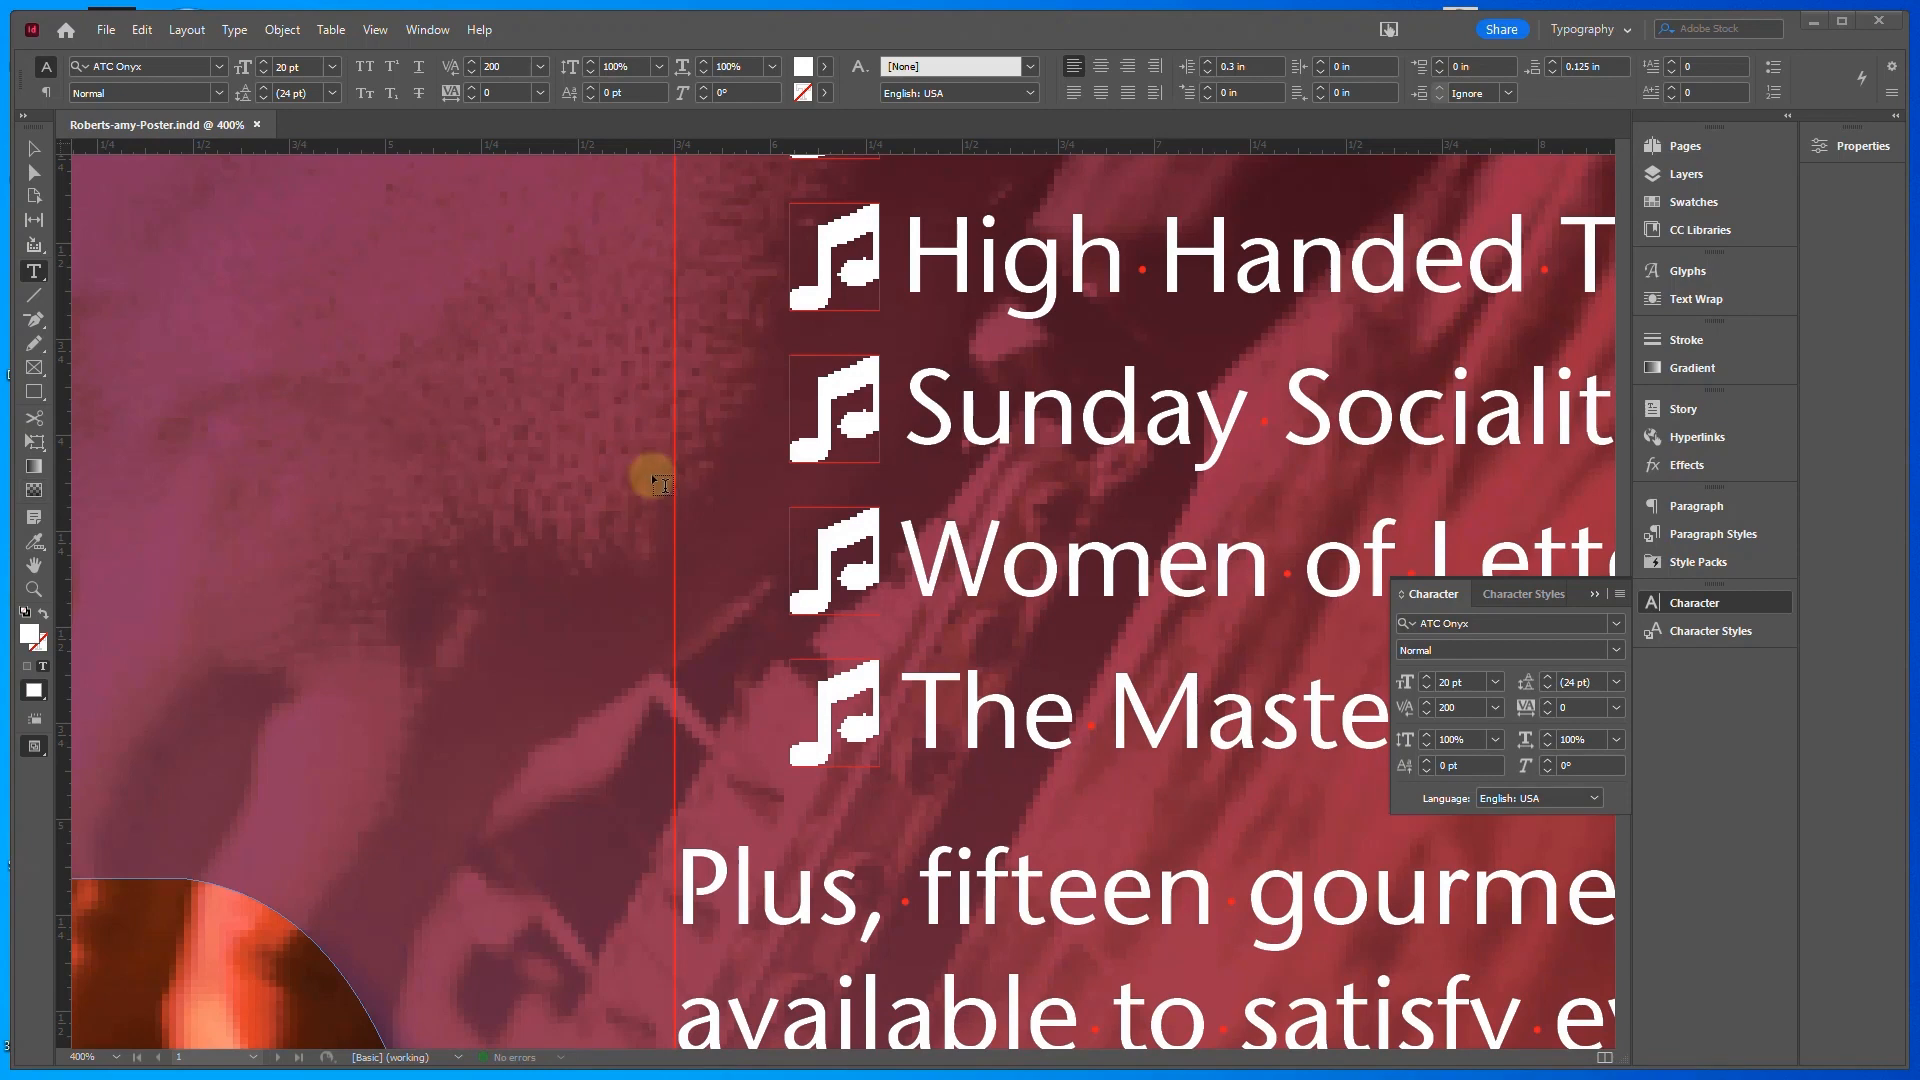
With nothing selected, place text-path.jpg at the page's upper-left corner at full size, with Replace Selected Item turned off
double_click(34, 566)
double_click(32, 590)
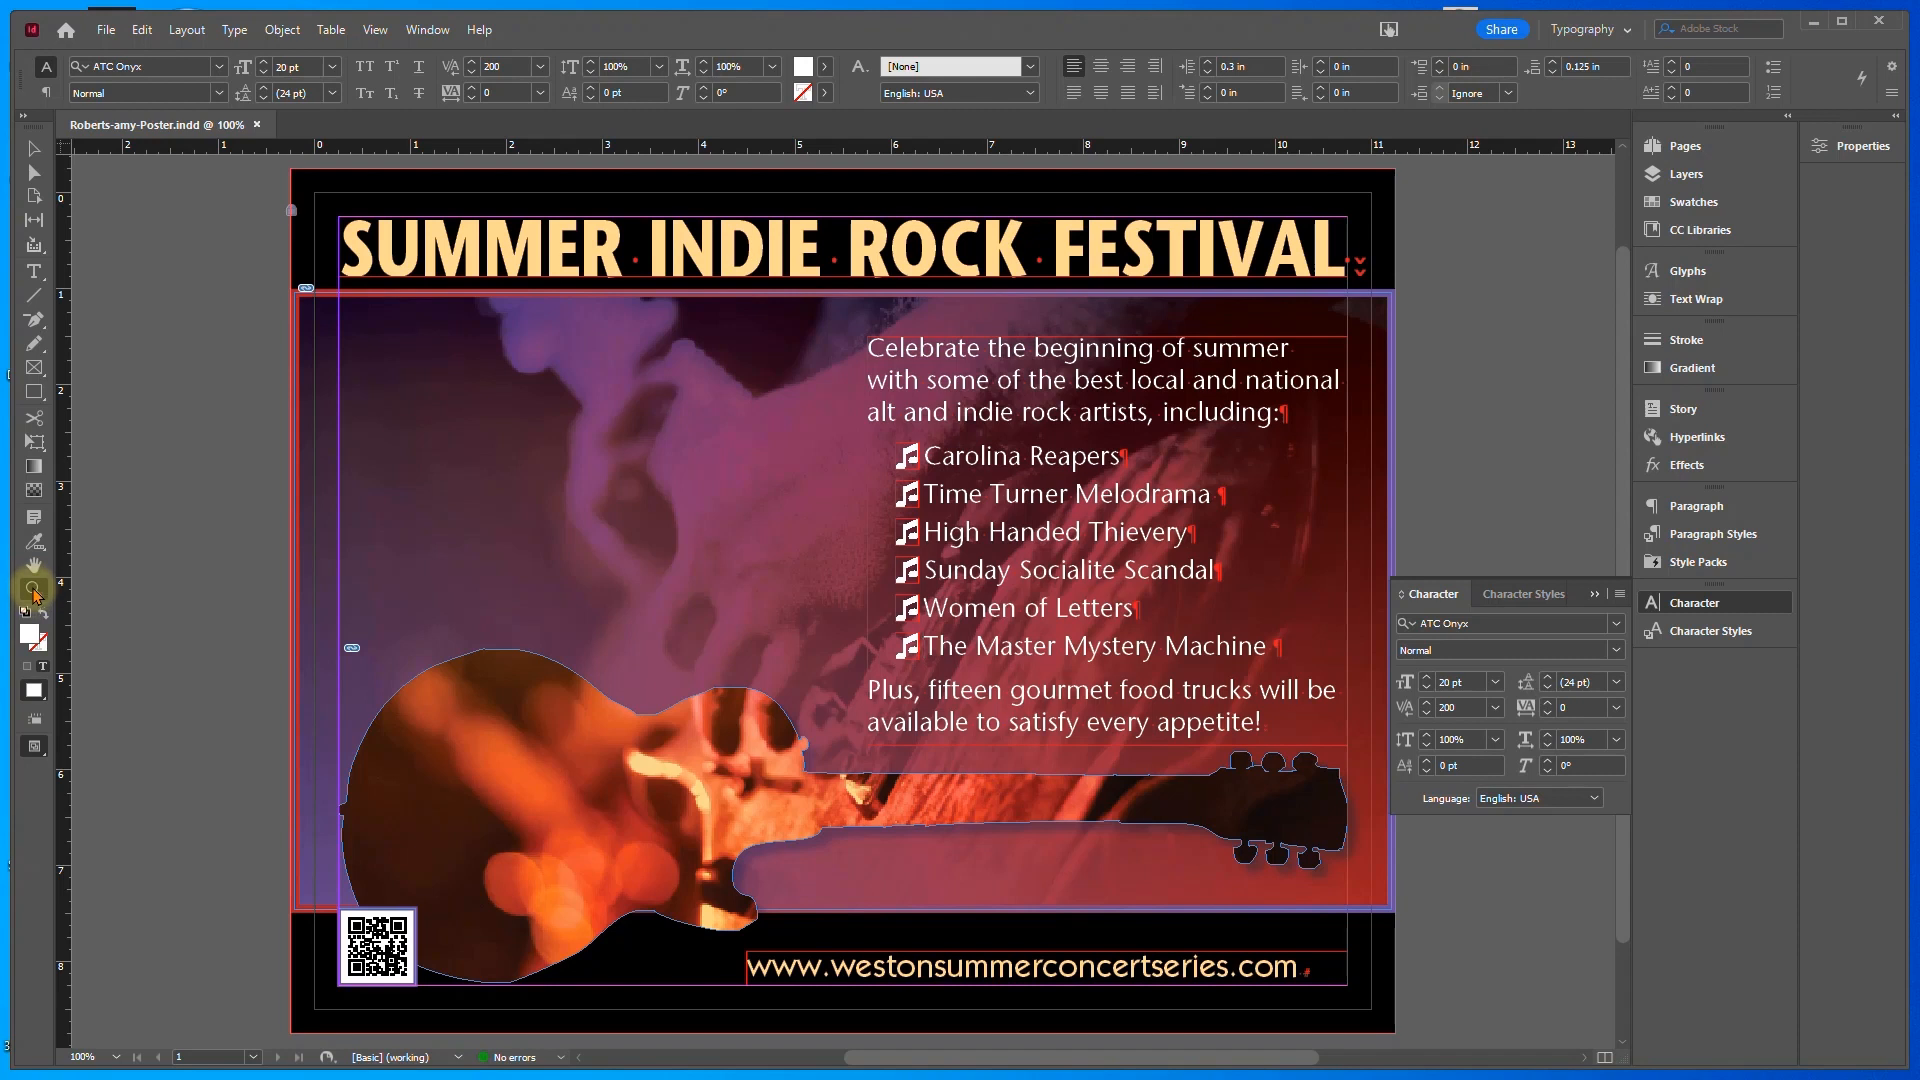
click(29, 150)
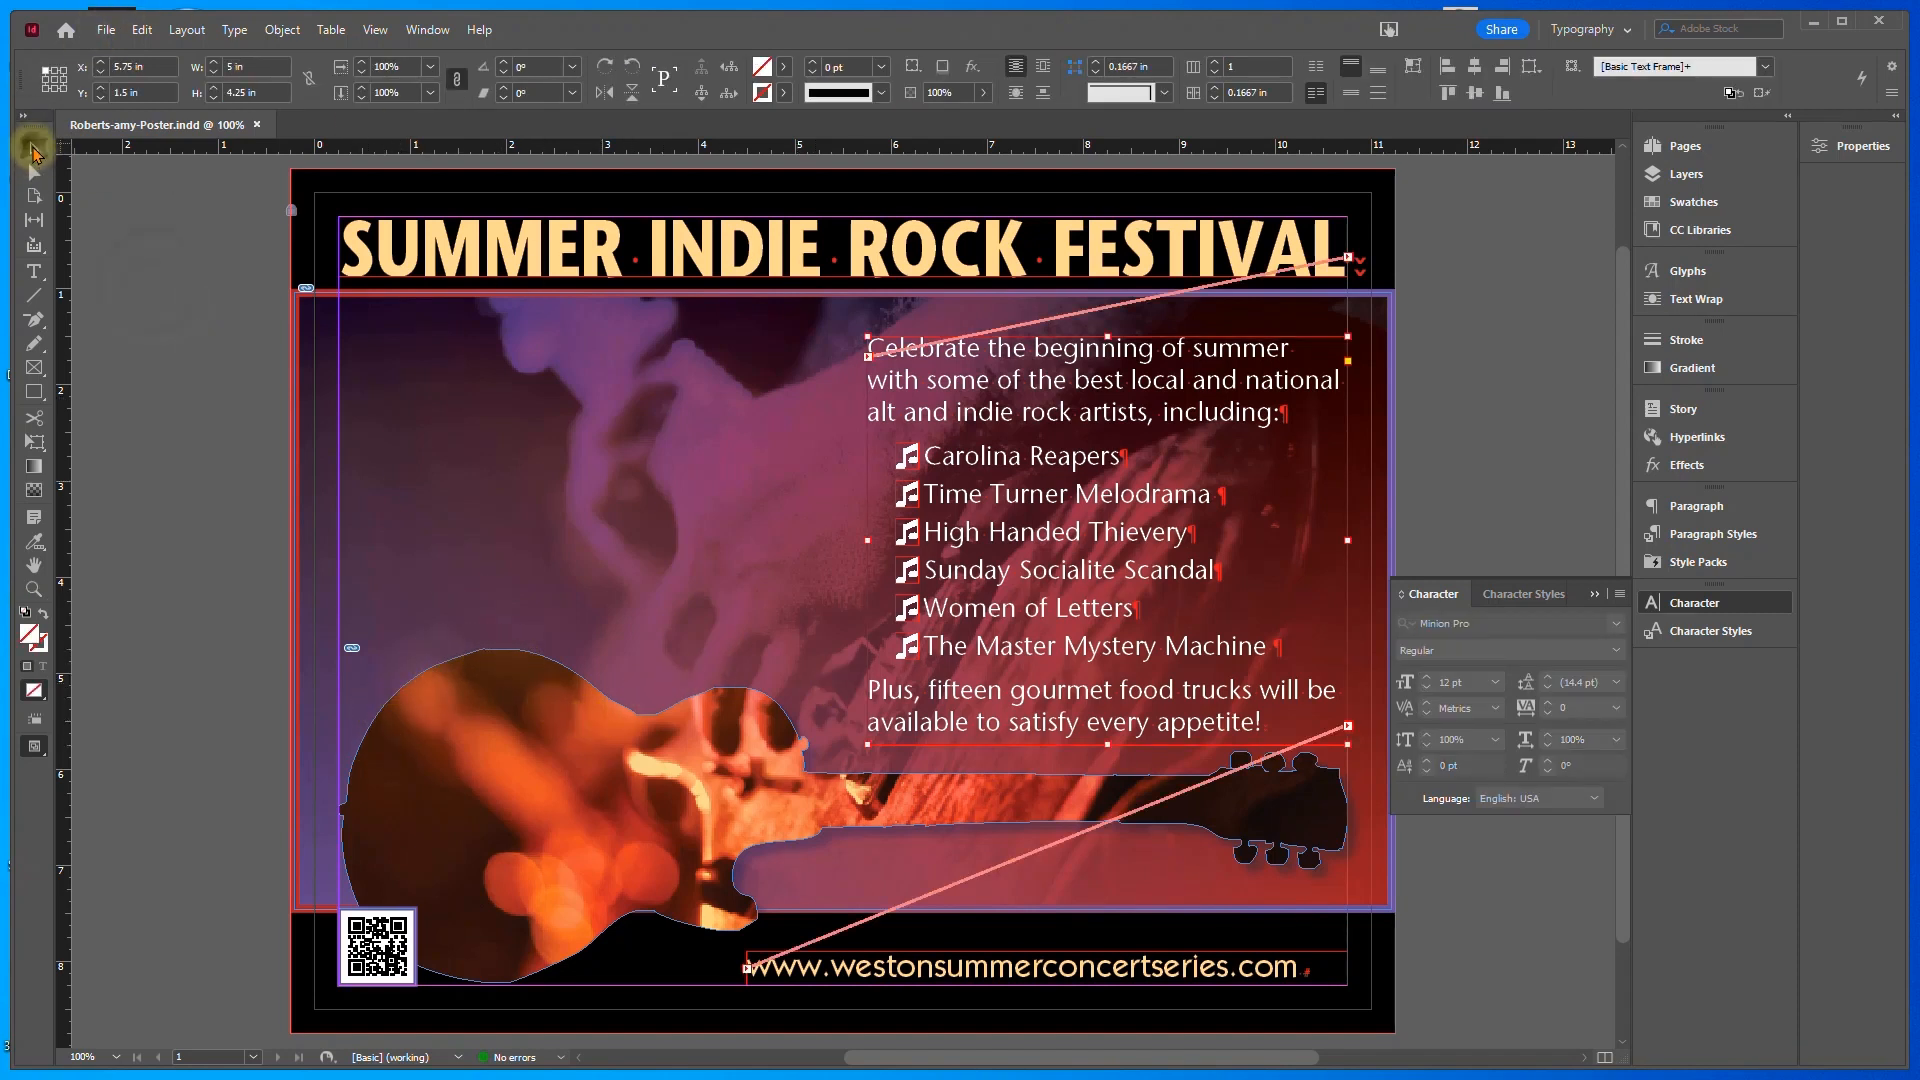
click(153, 284)
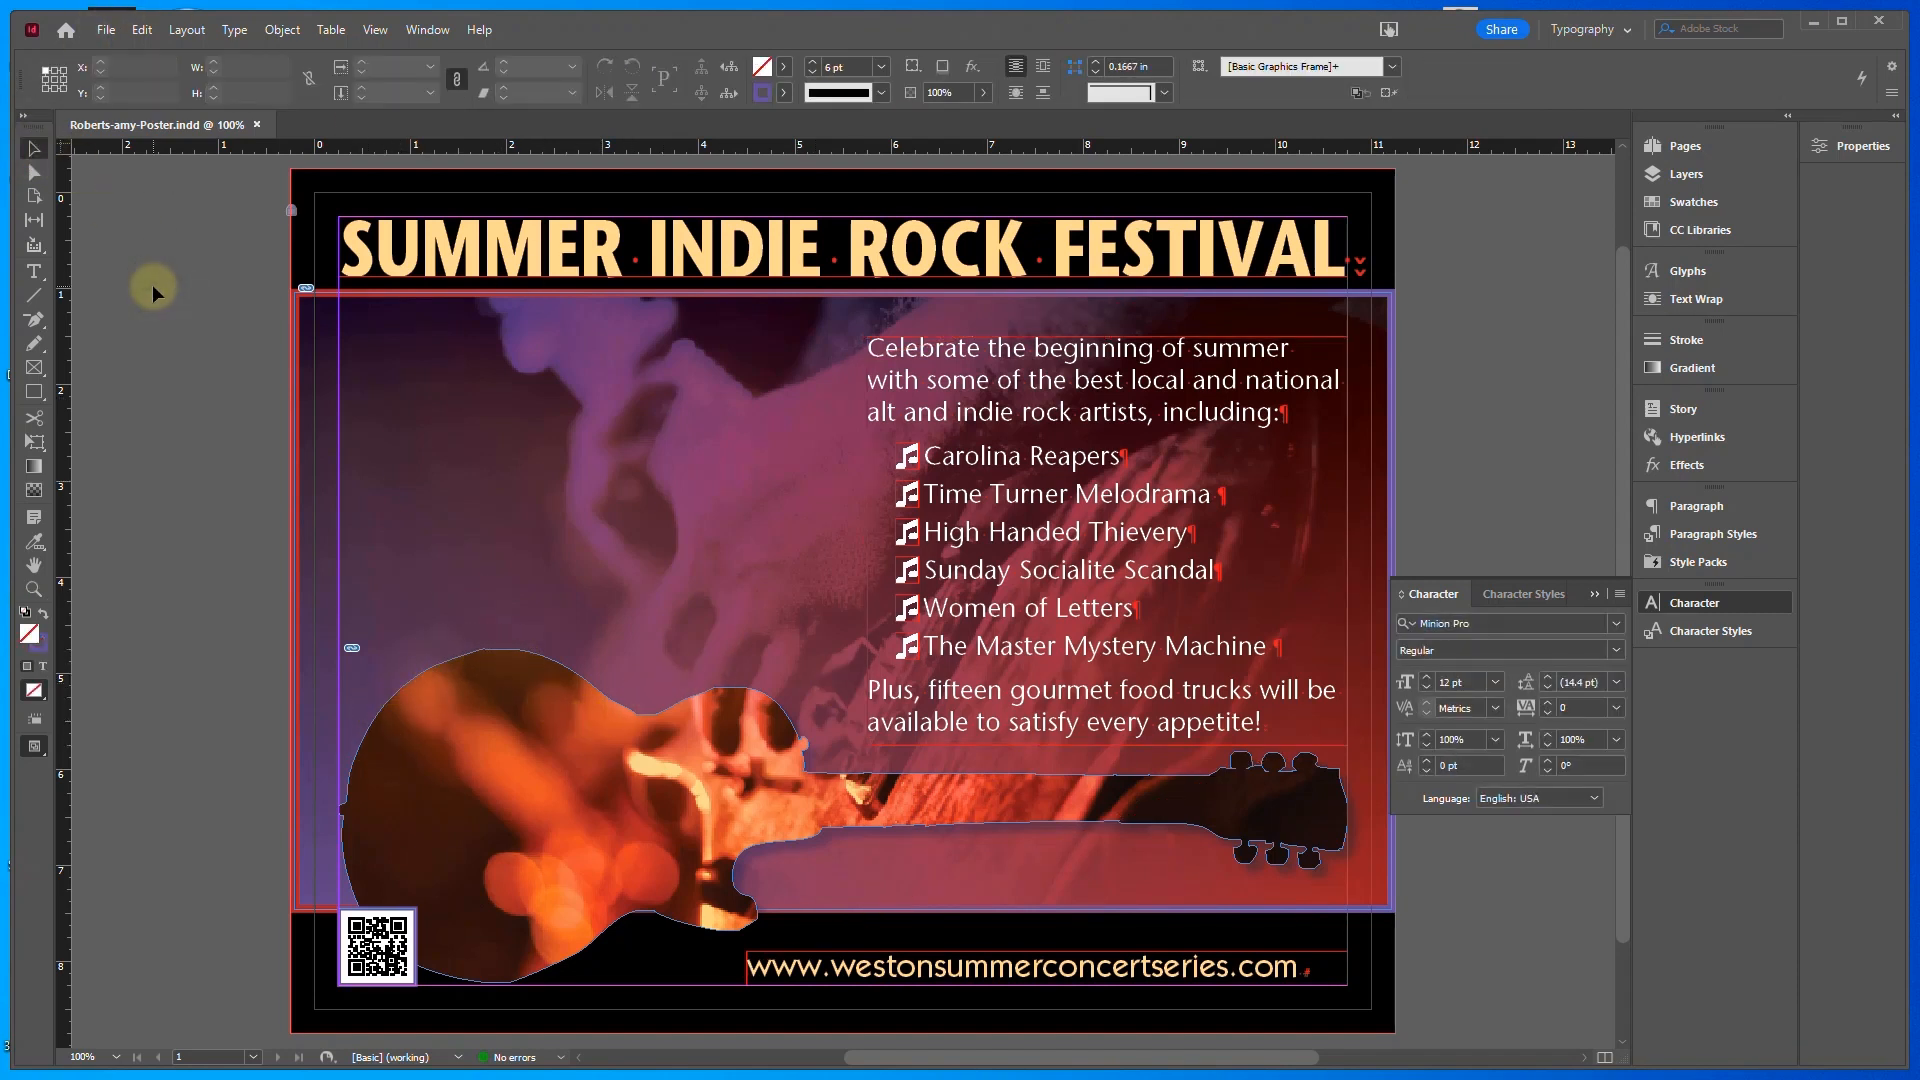
click(105, 29)
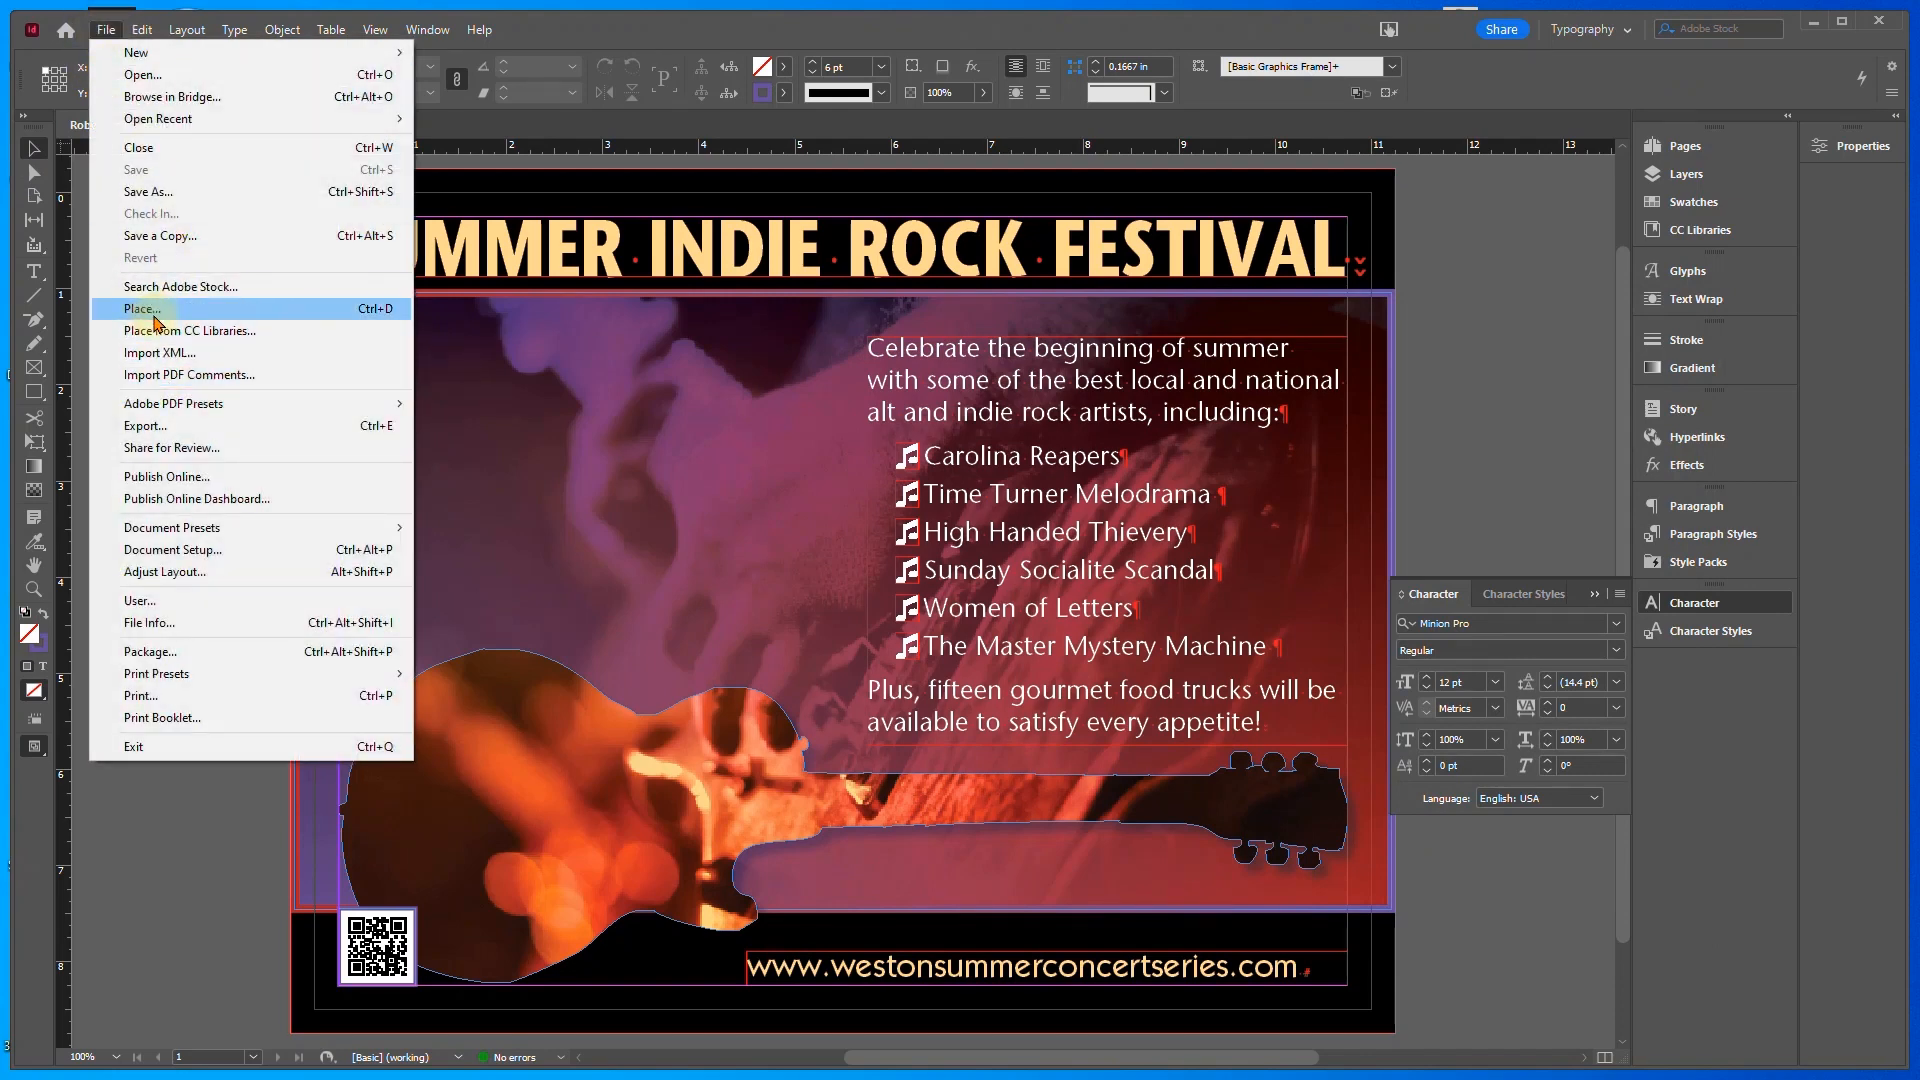
click(145, 308)
click(916, 518)
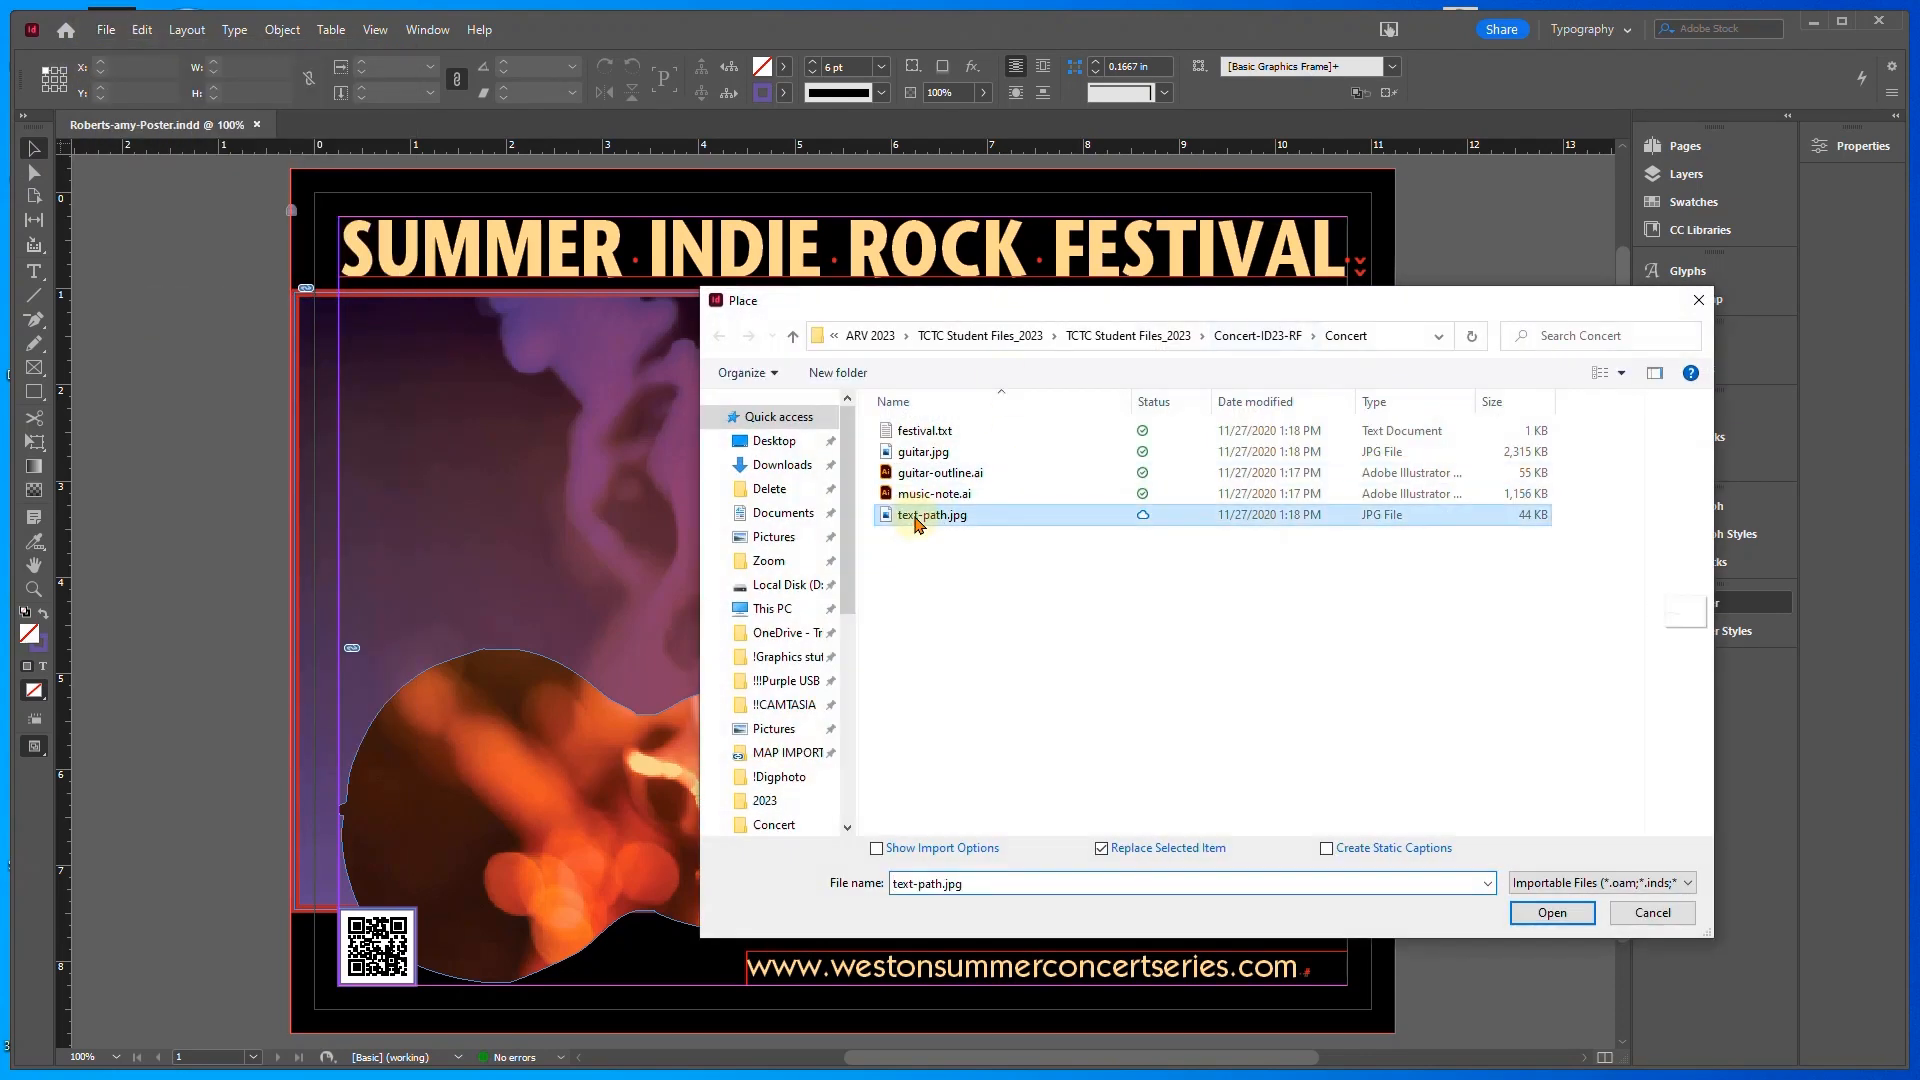
click(1104, 848)
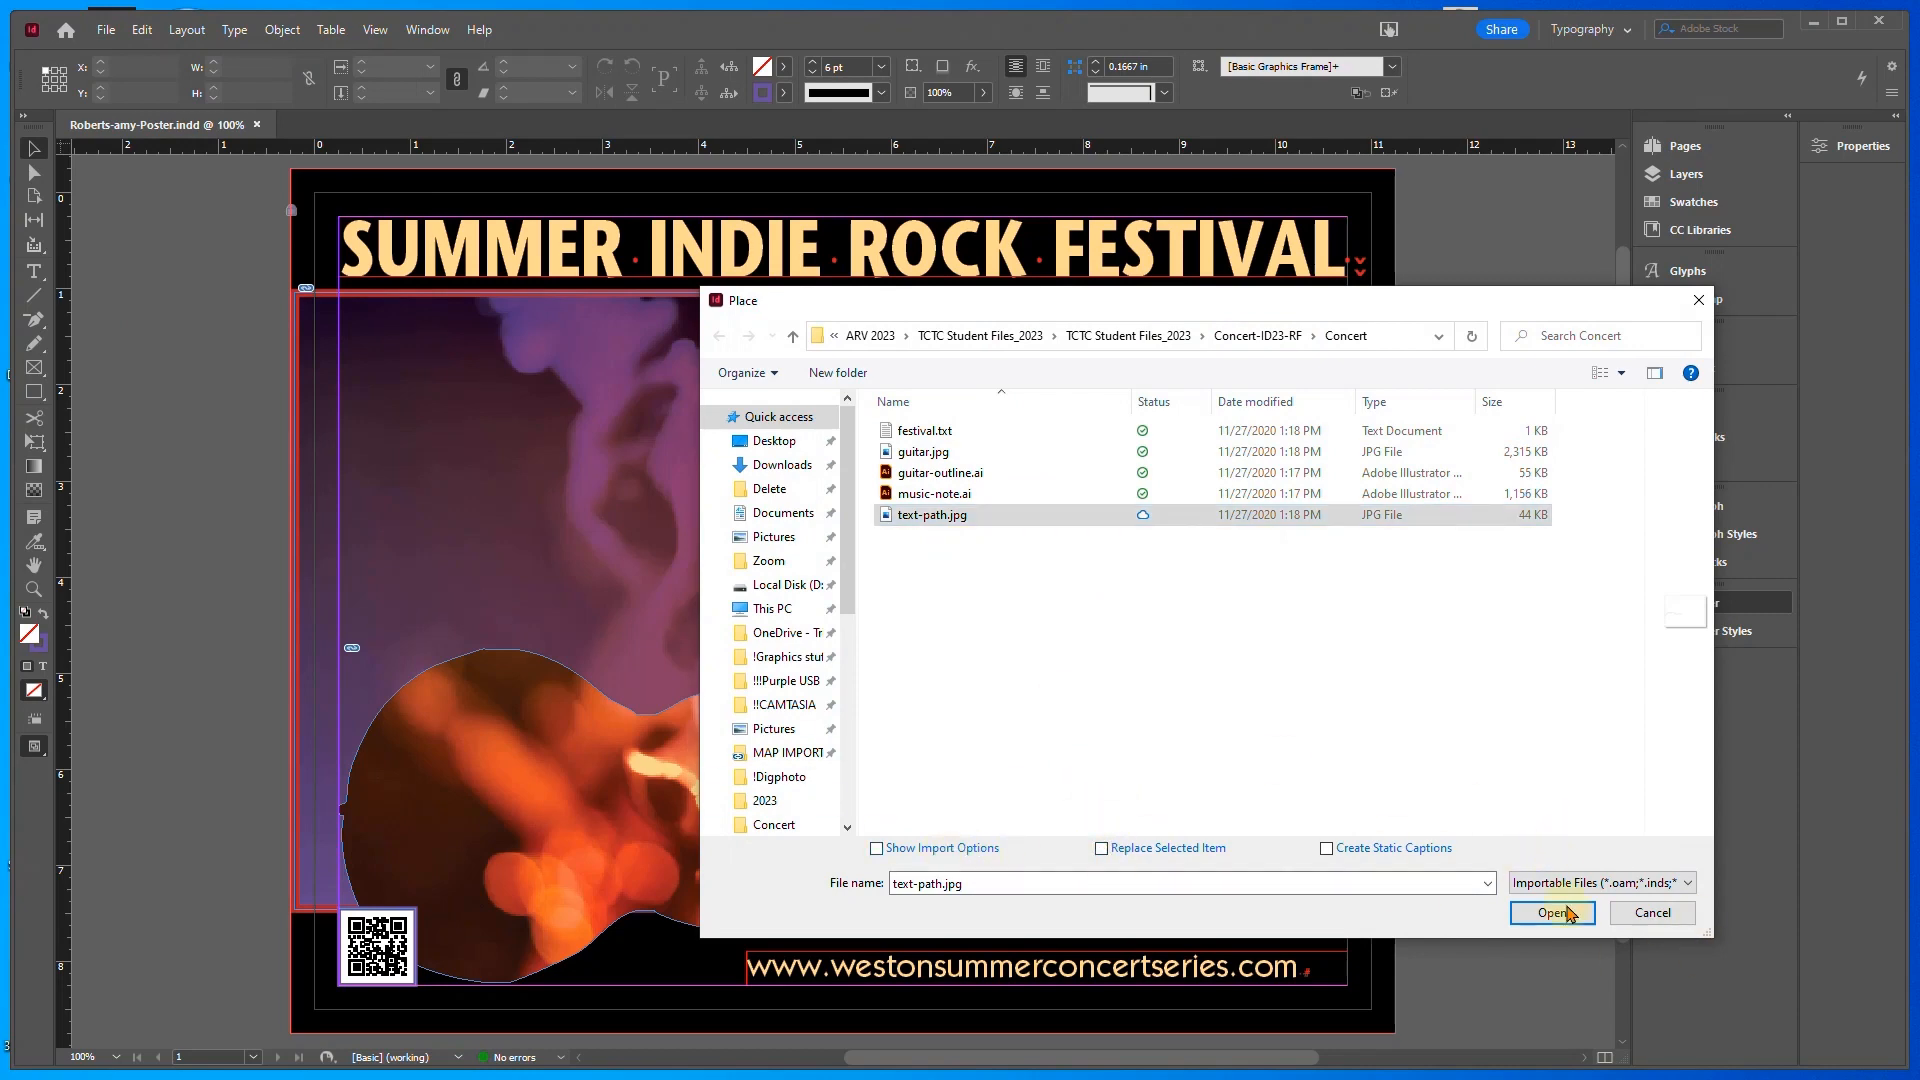
click(1552, 912)
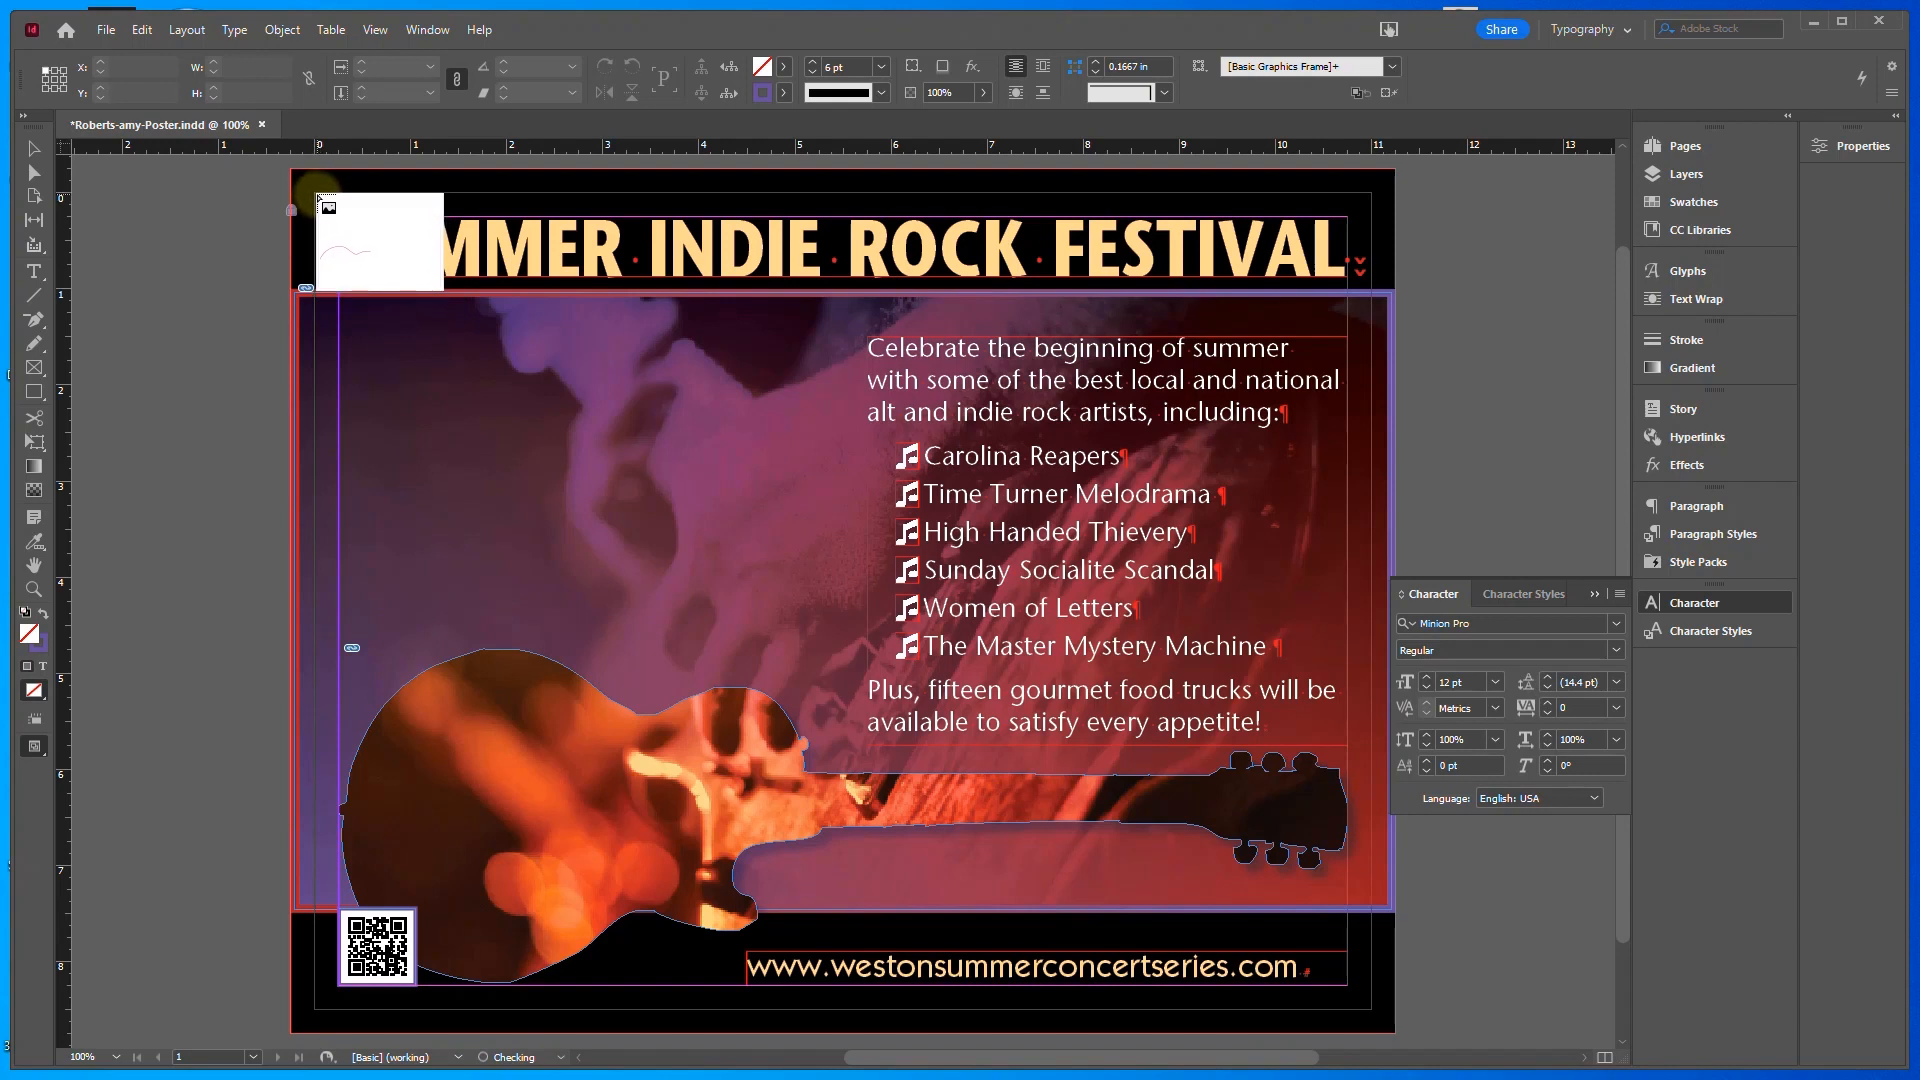
click(318, 195)
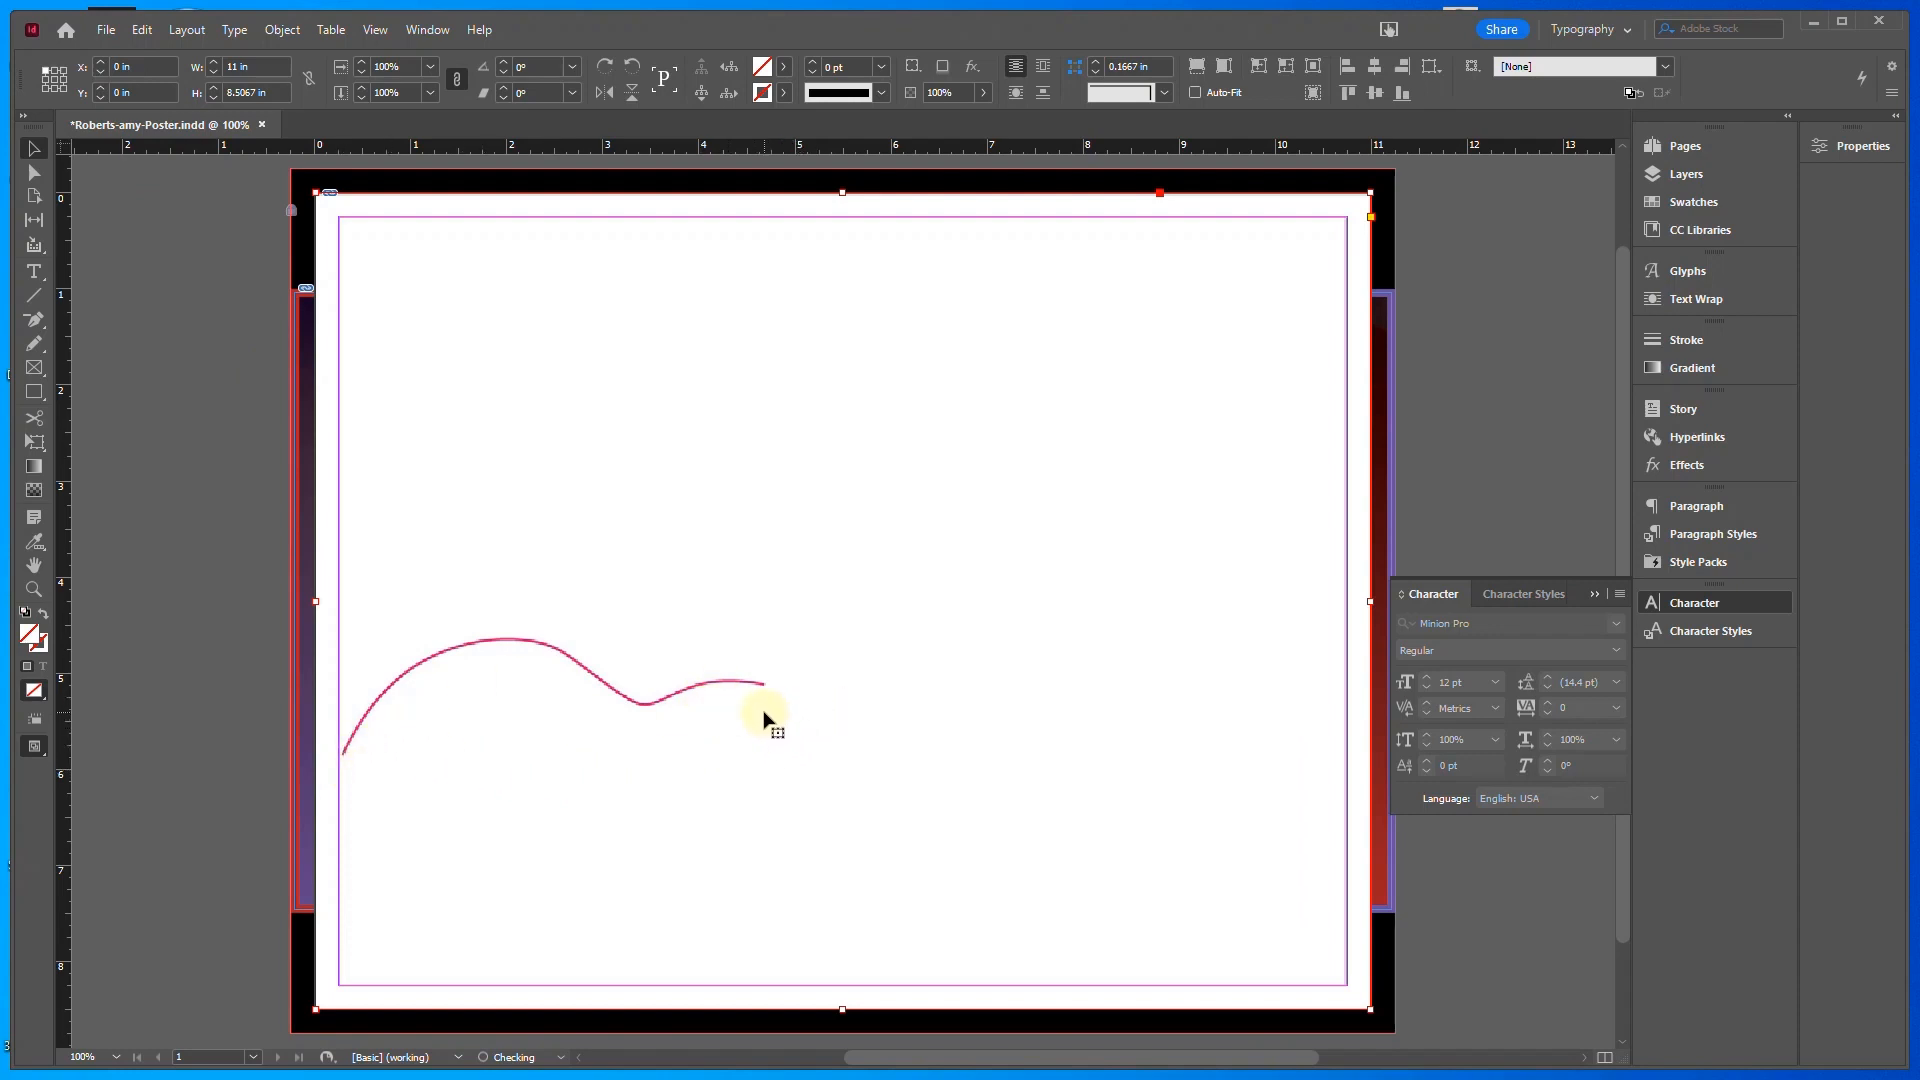
Switch to the Pen tool and set the stroke to 3 pt in cyan (C=100 M=0 Y=0 K=0) with the placed template still selected
click(33, 321)
click(34, 322)
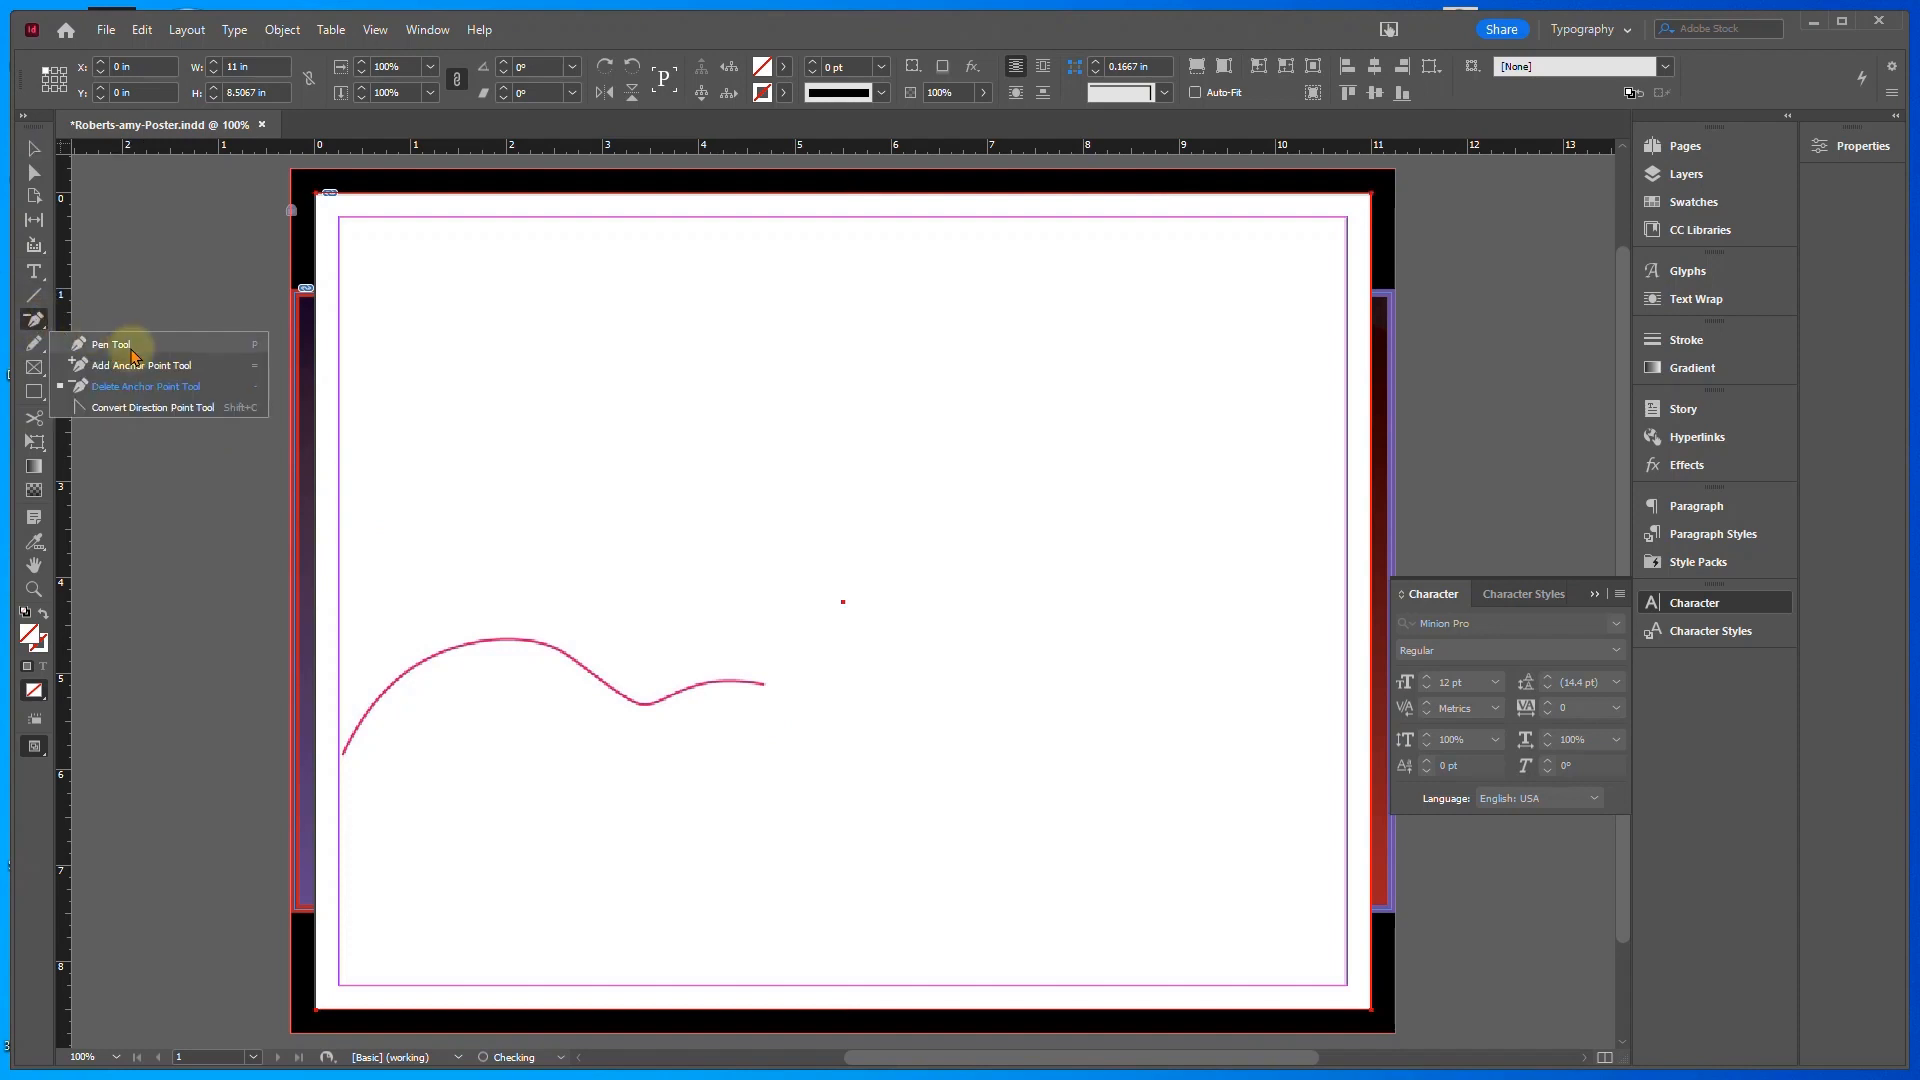
click(131, 345)
click(812, 62)
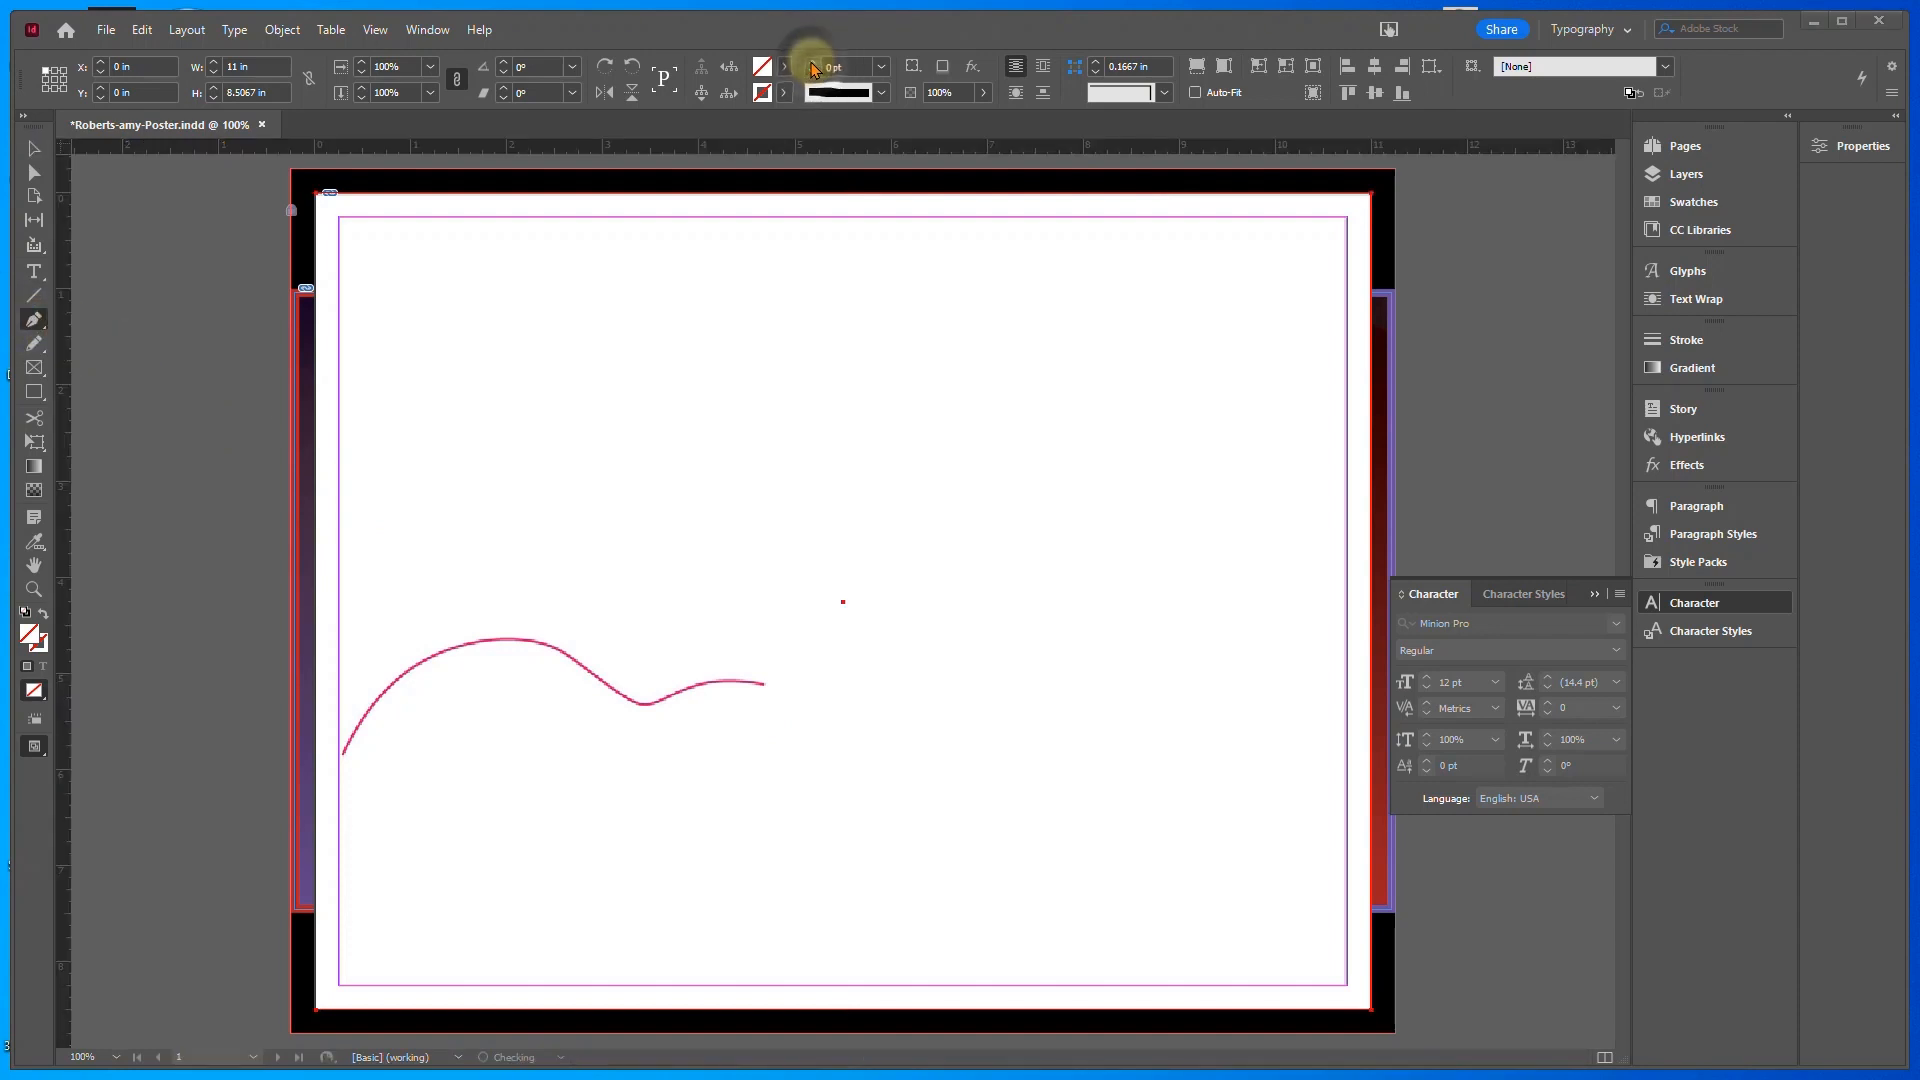
click(812, 62)
click(812, 62)
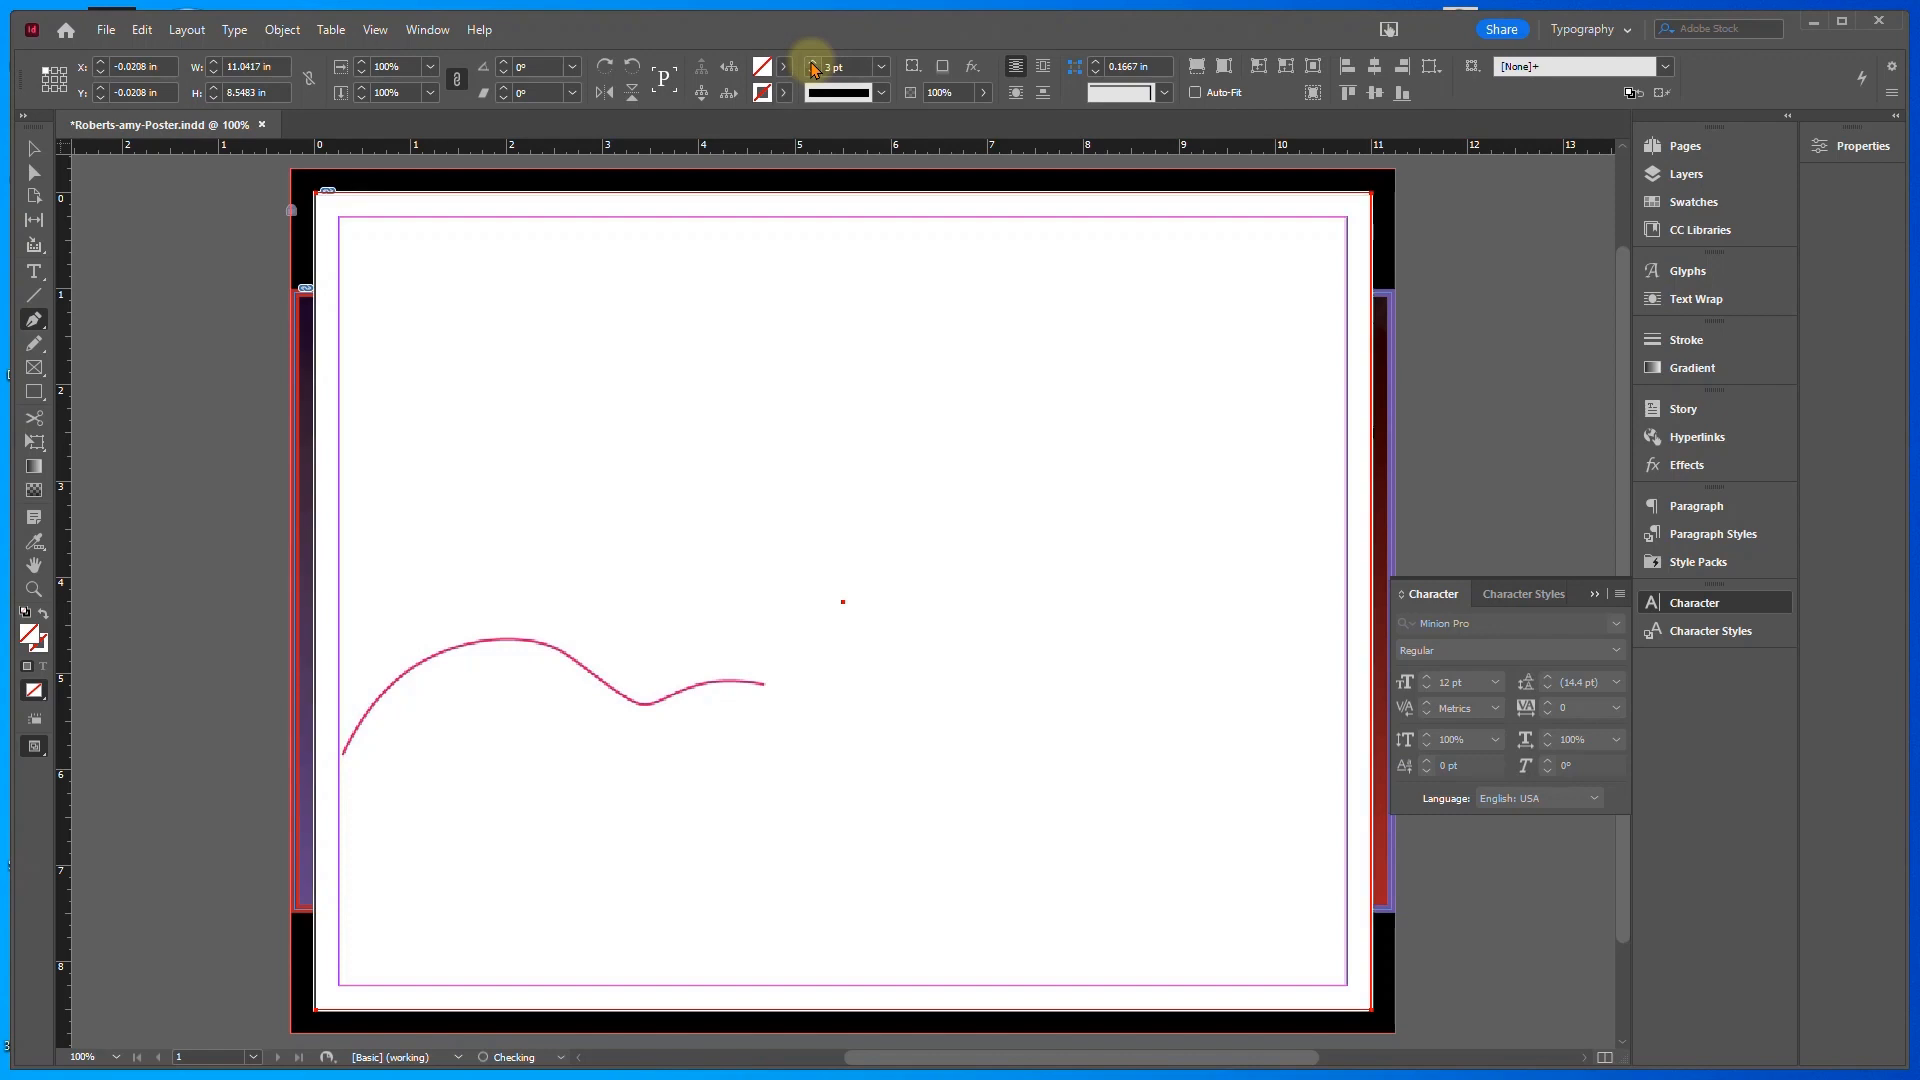
click(766, 94)
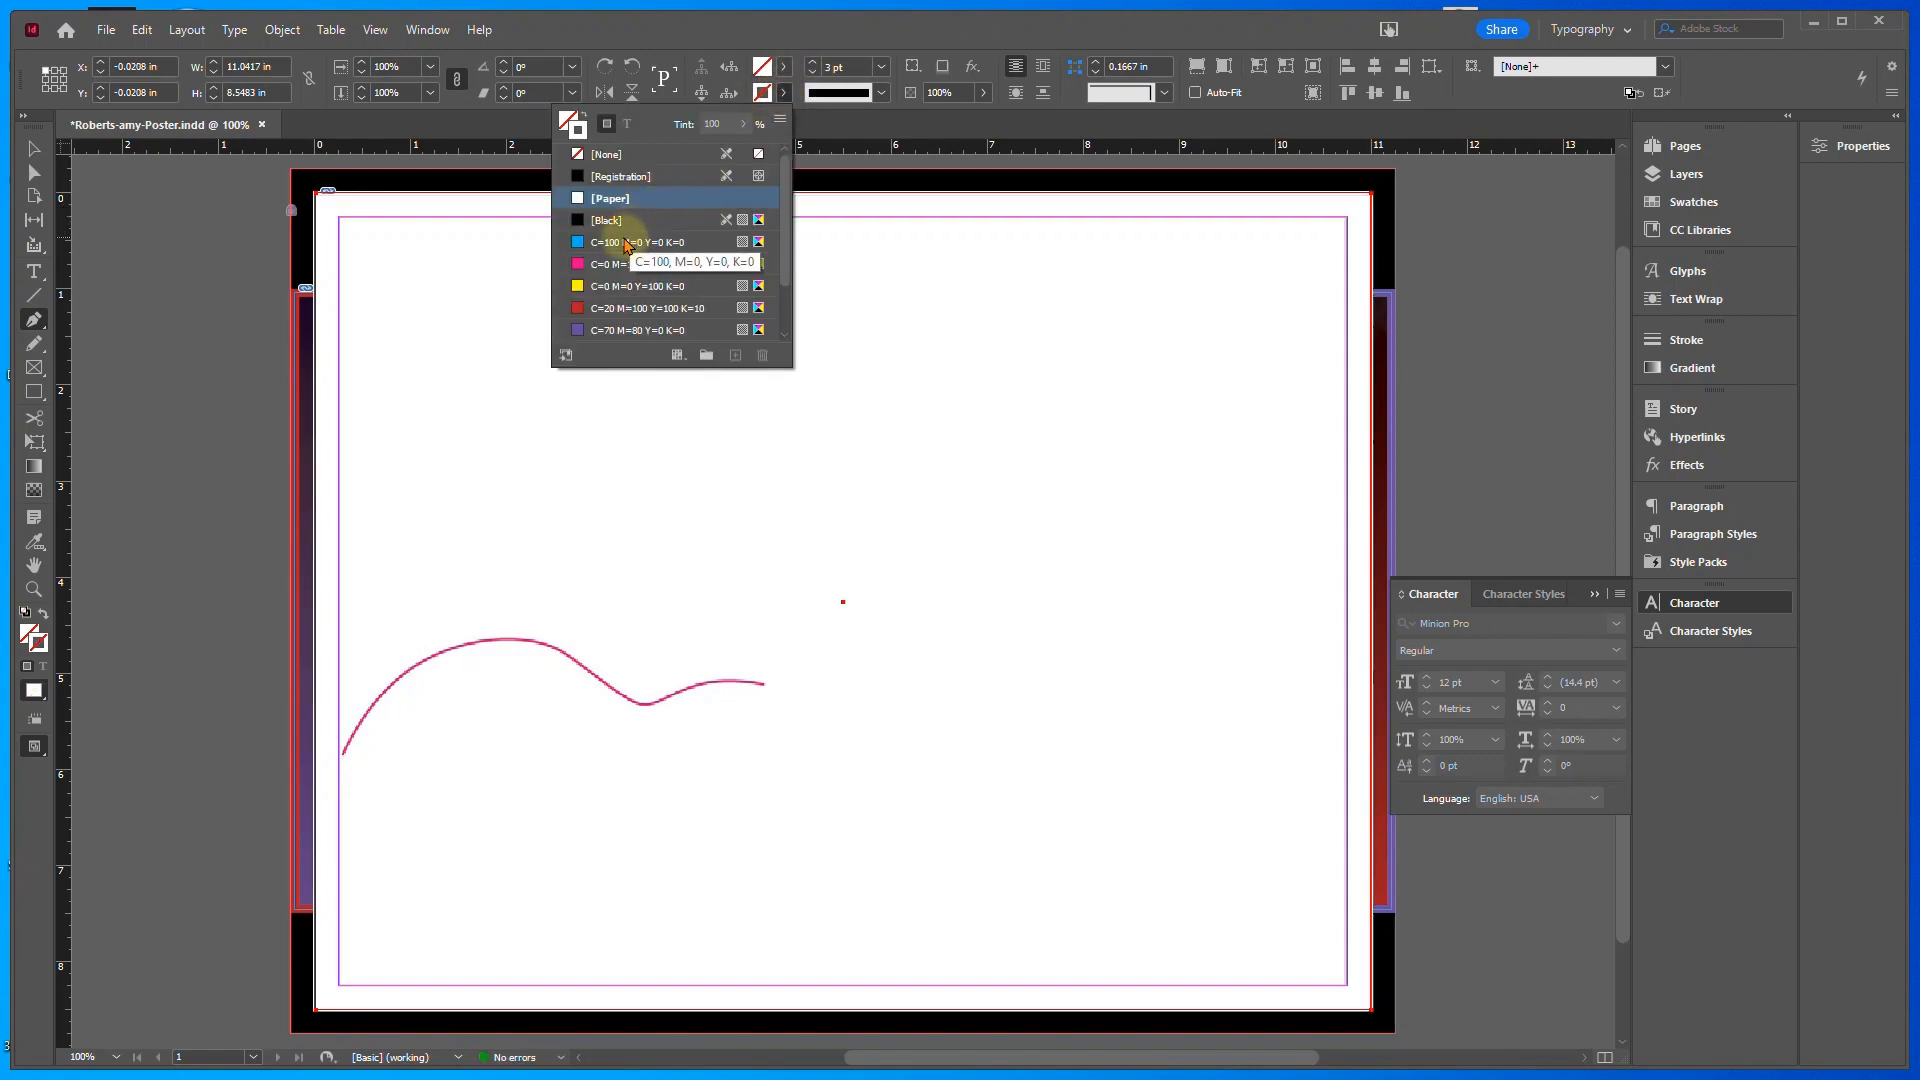
click(627, 243)
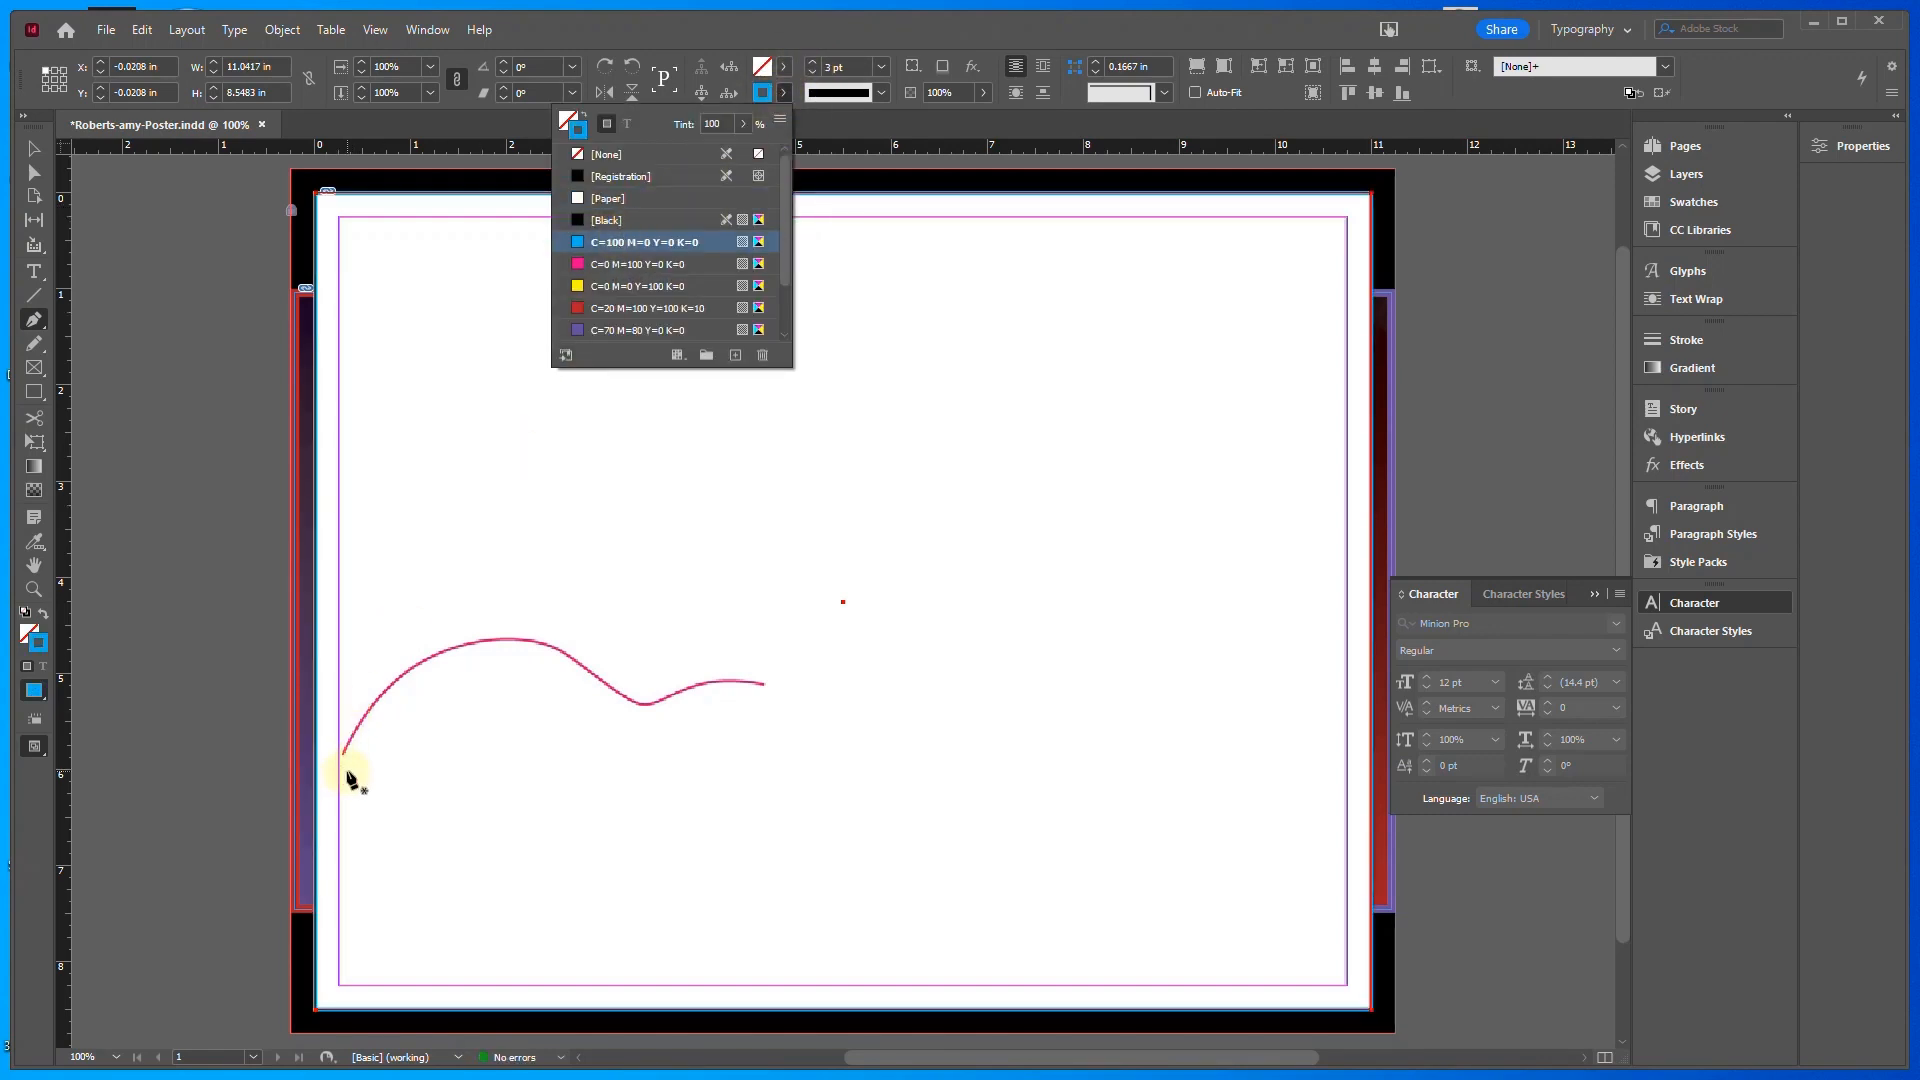
Trace the template's curve with the Pen tool, using curved anchor points on the first hill, at the valley and on the final rise
scroll(343, 763, up, 2)
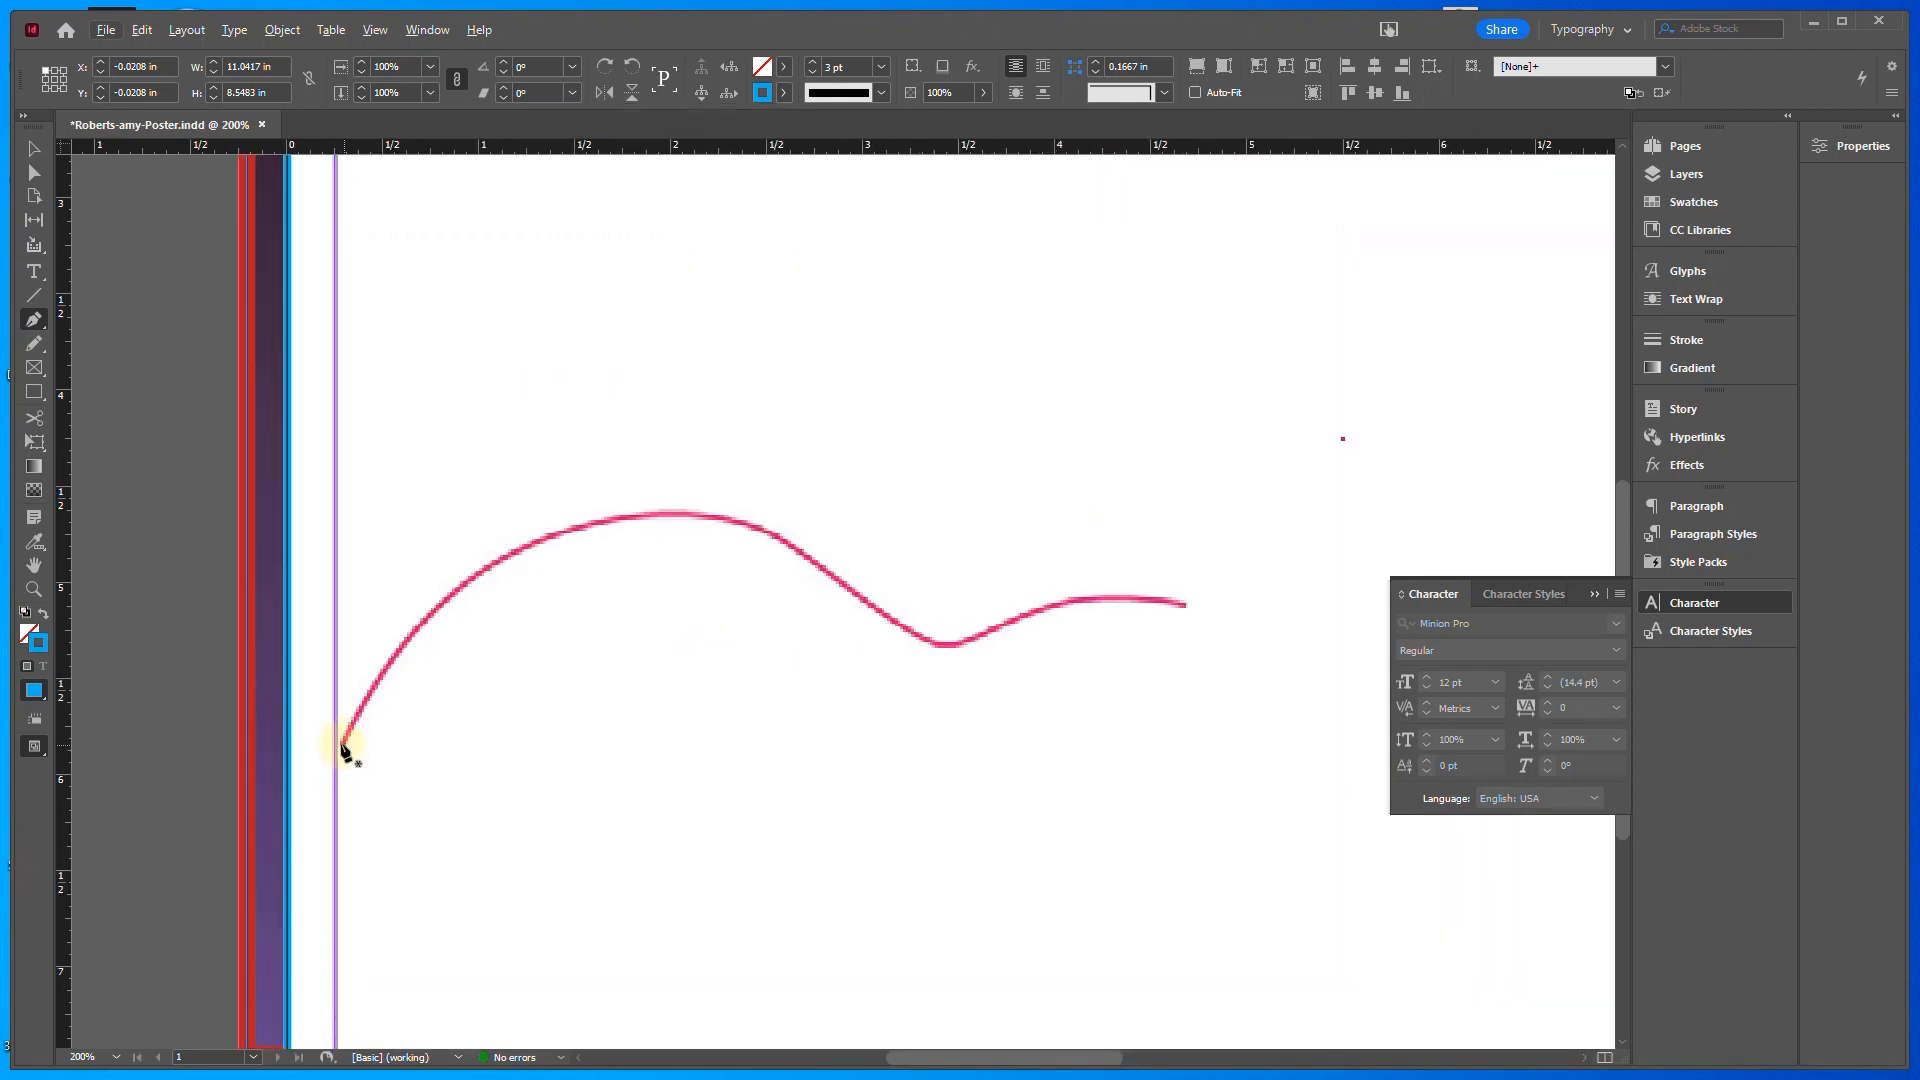
click(345, 748)
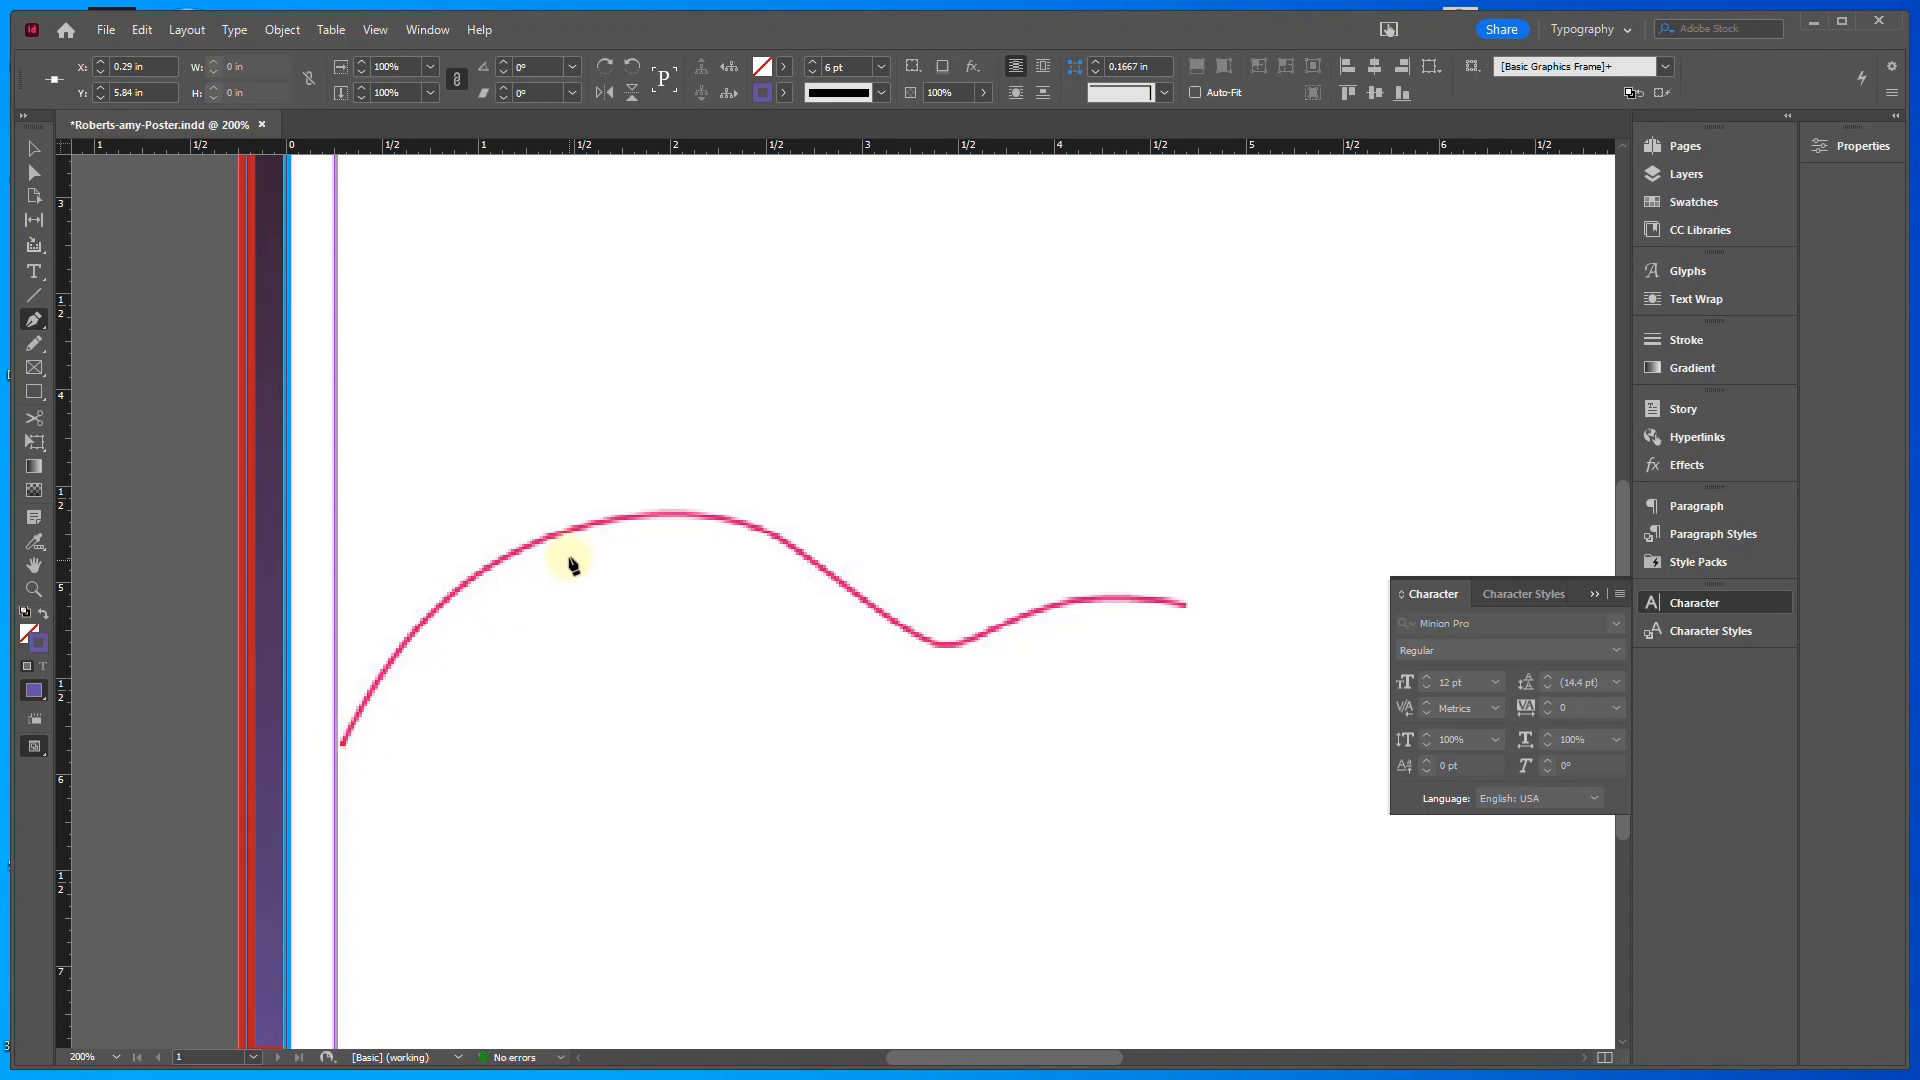
drag(562, 537, 744, 459)
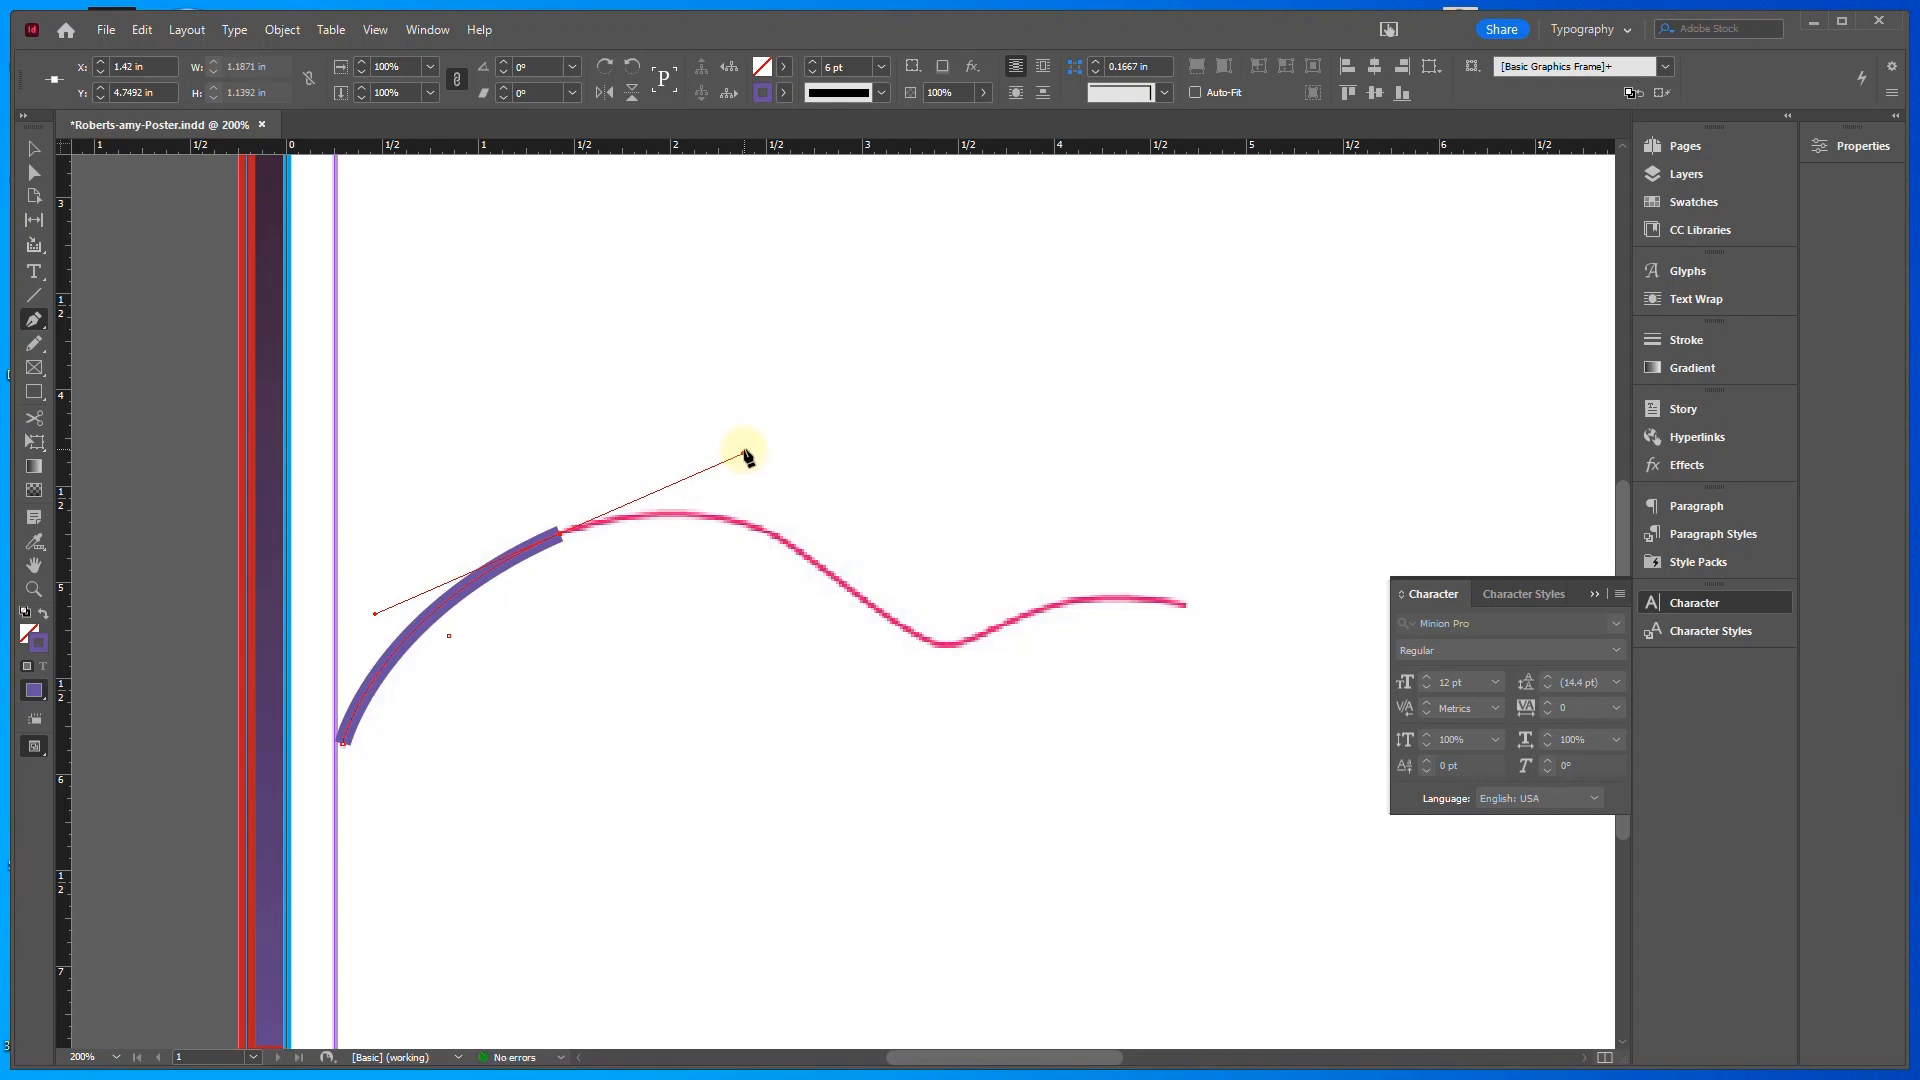
mouse_move(926, 637)
mouse_down()
mouse_move(1097, 729)
mouse_move(1183, 825)
mouse_move(1113, 840)
mouse_move(1137, 831)
mouse_up()
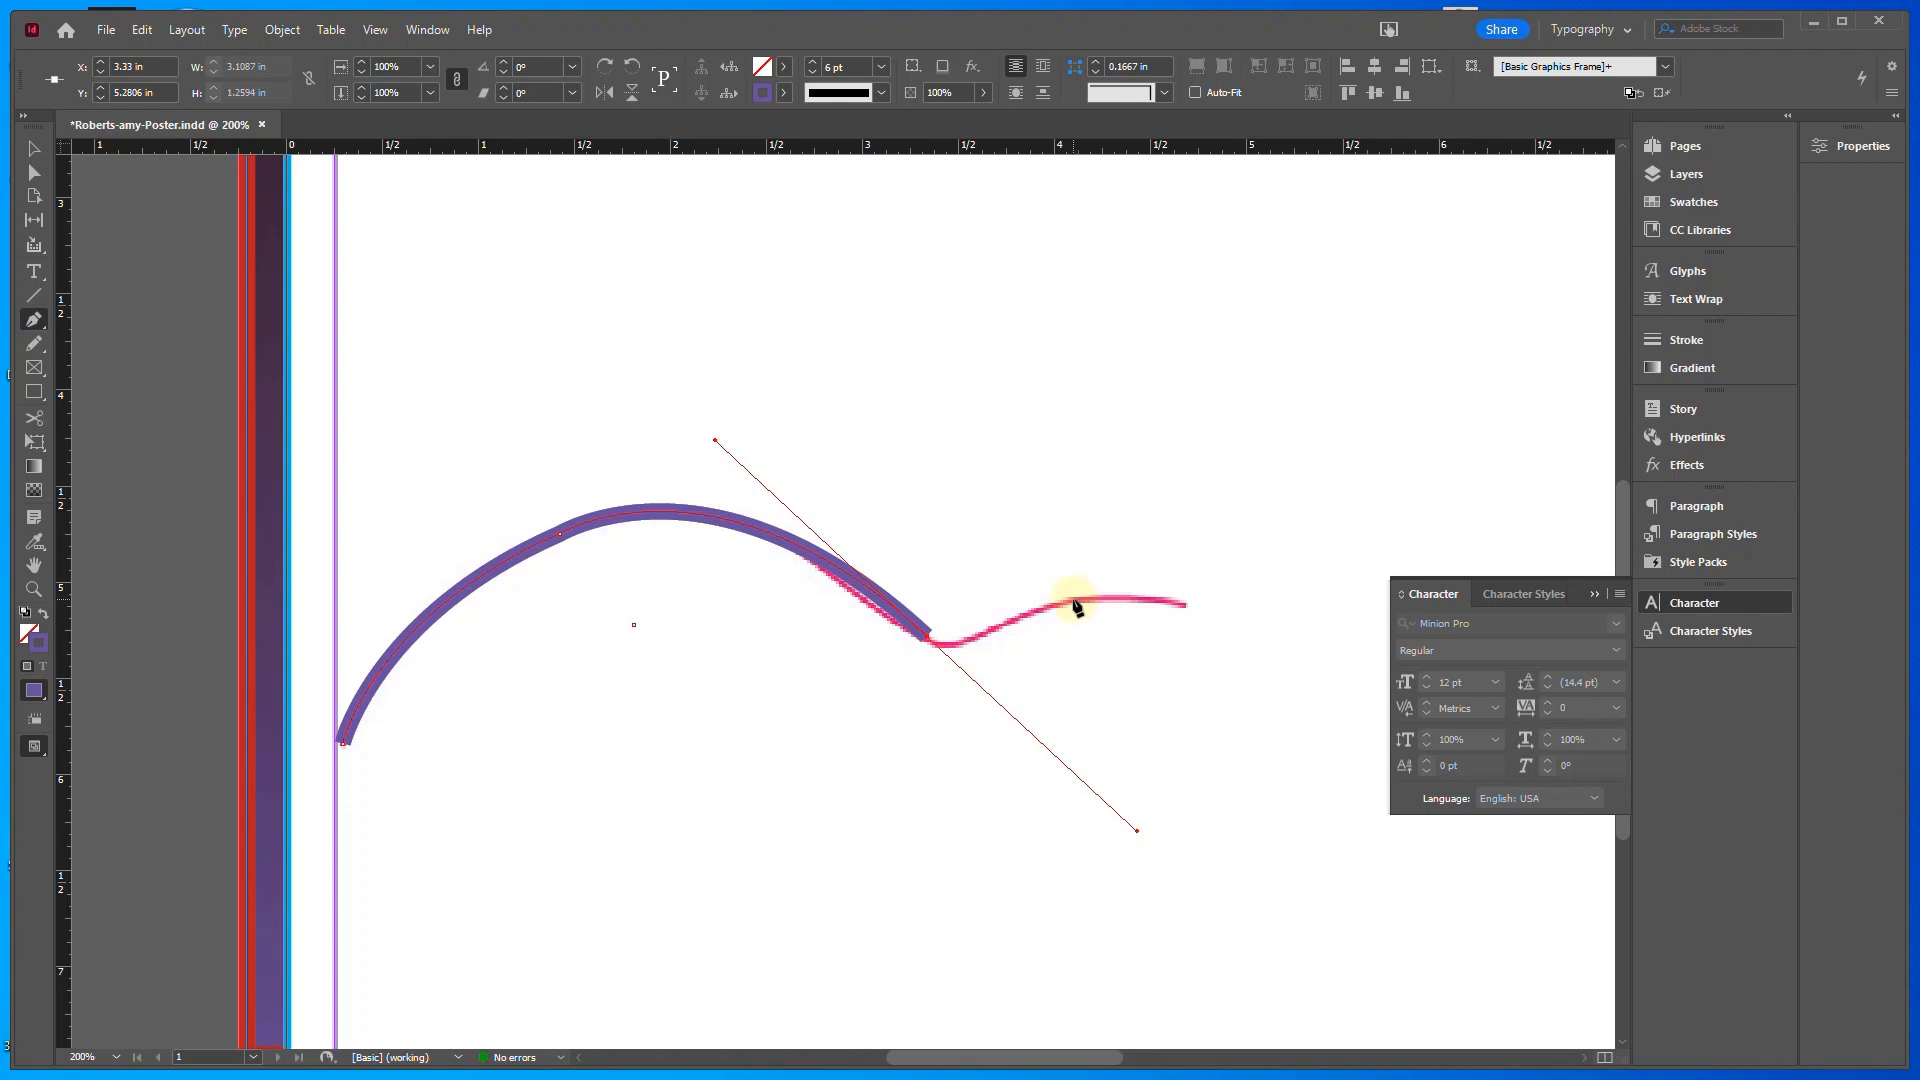
drag(1075, 605, 1183, 563)
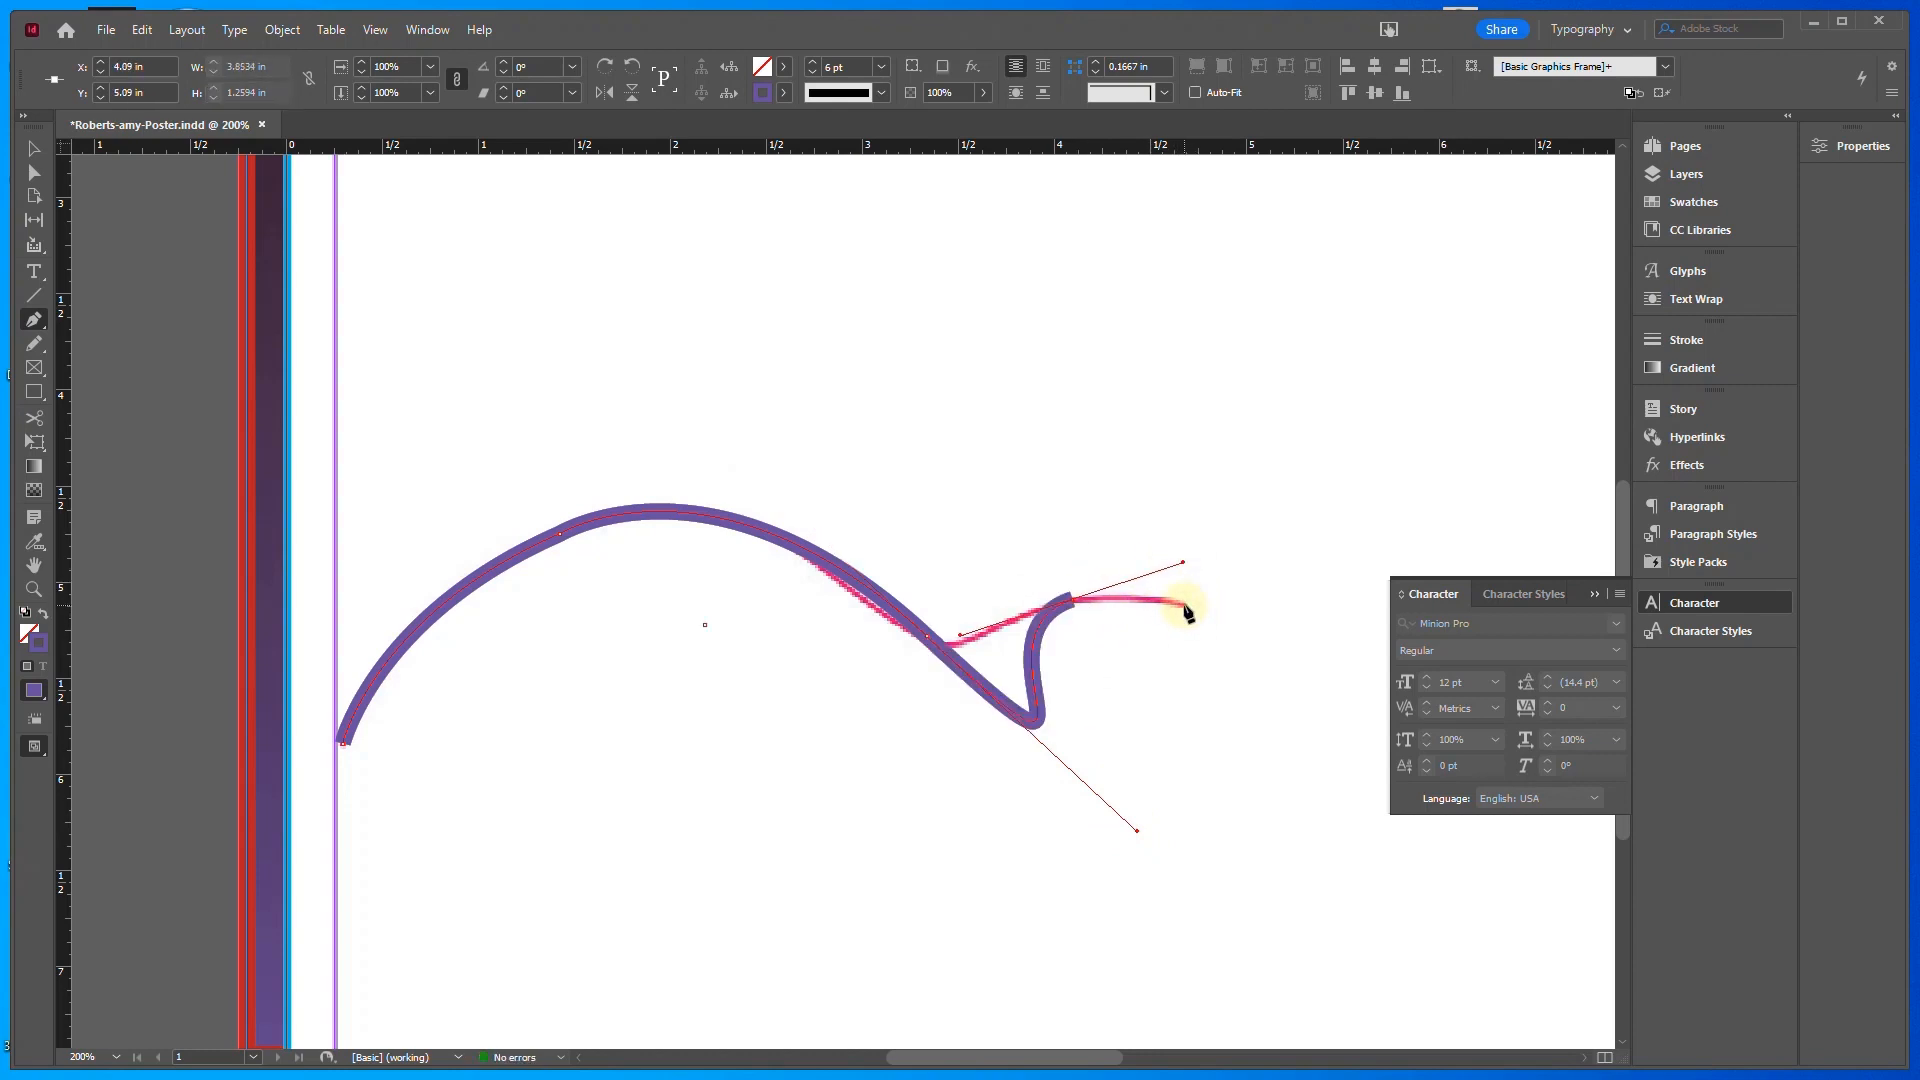
click(1186, 610)
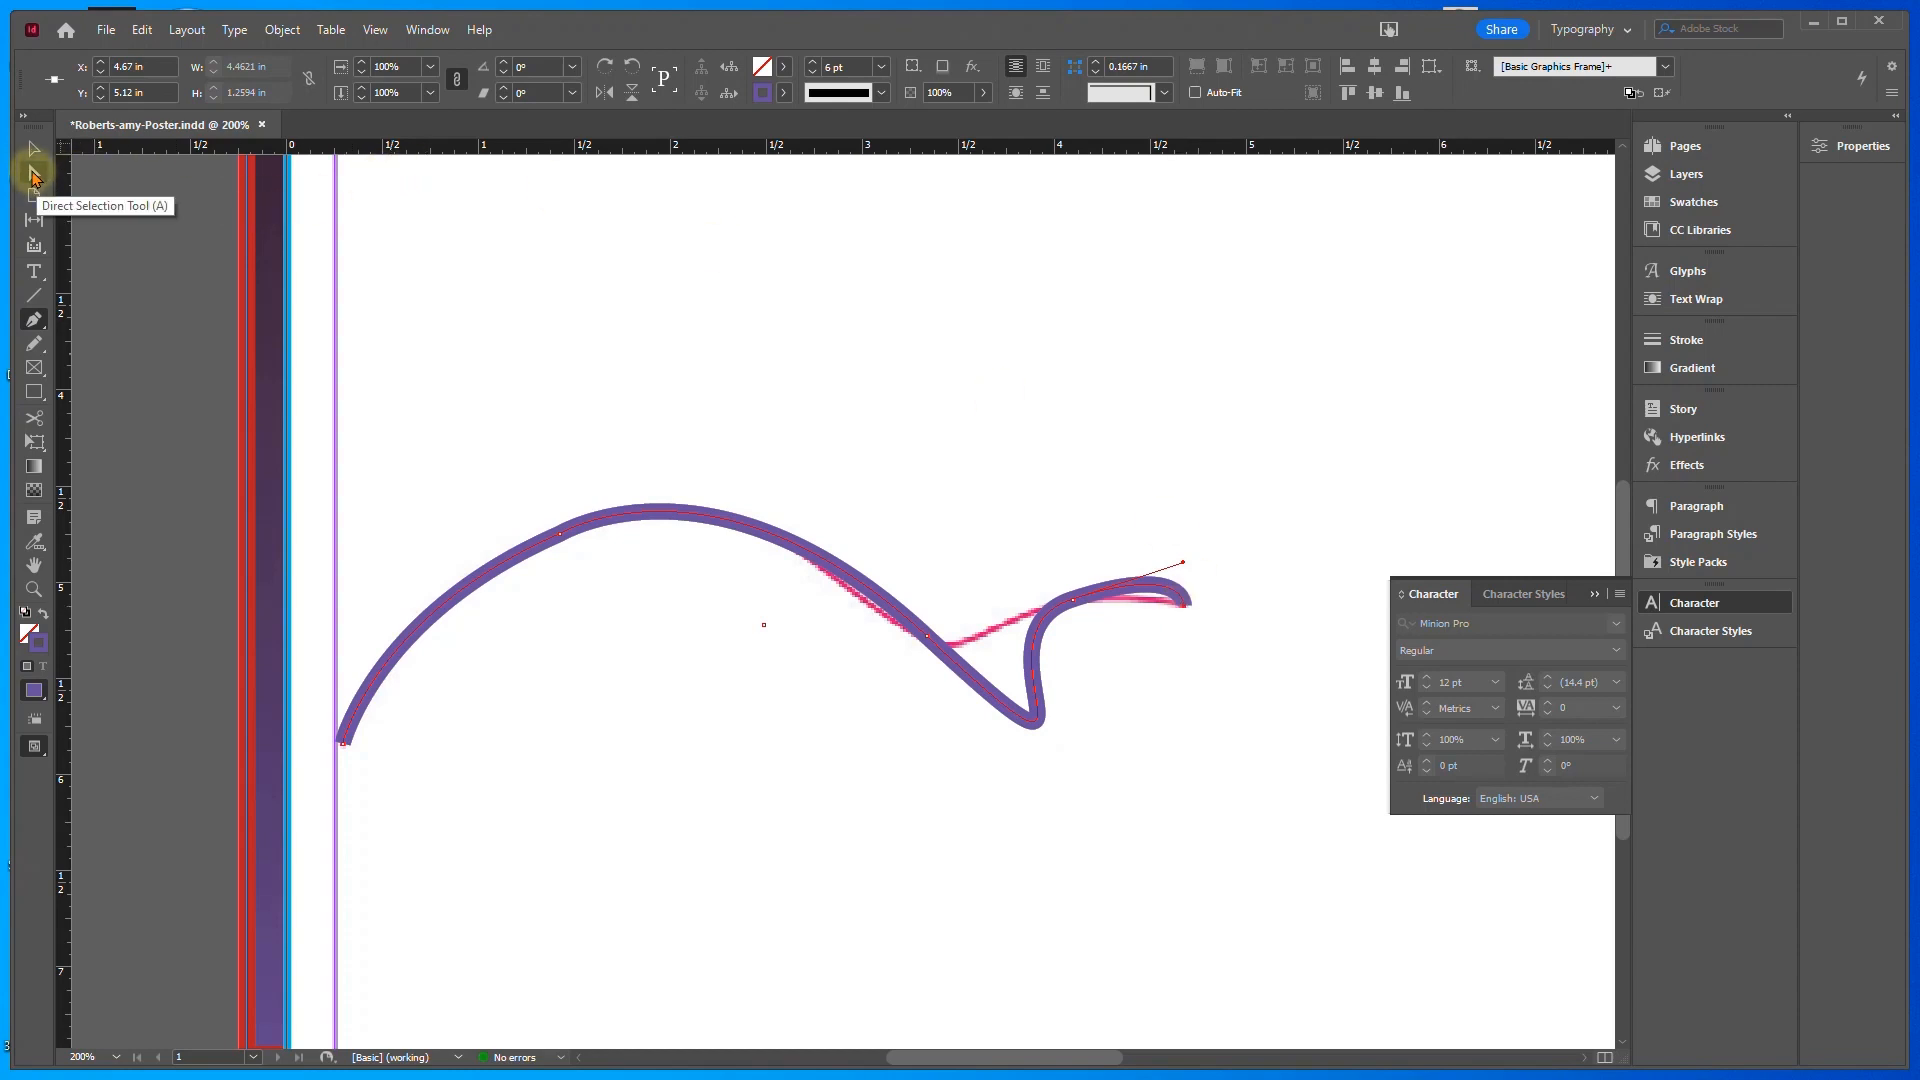
Move the valley's anchor point up the slope onto the template line and shorten its lower direction handle with the Direct Selection tool
click(31, 150)
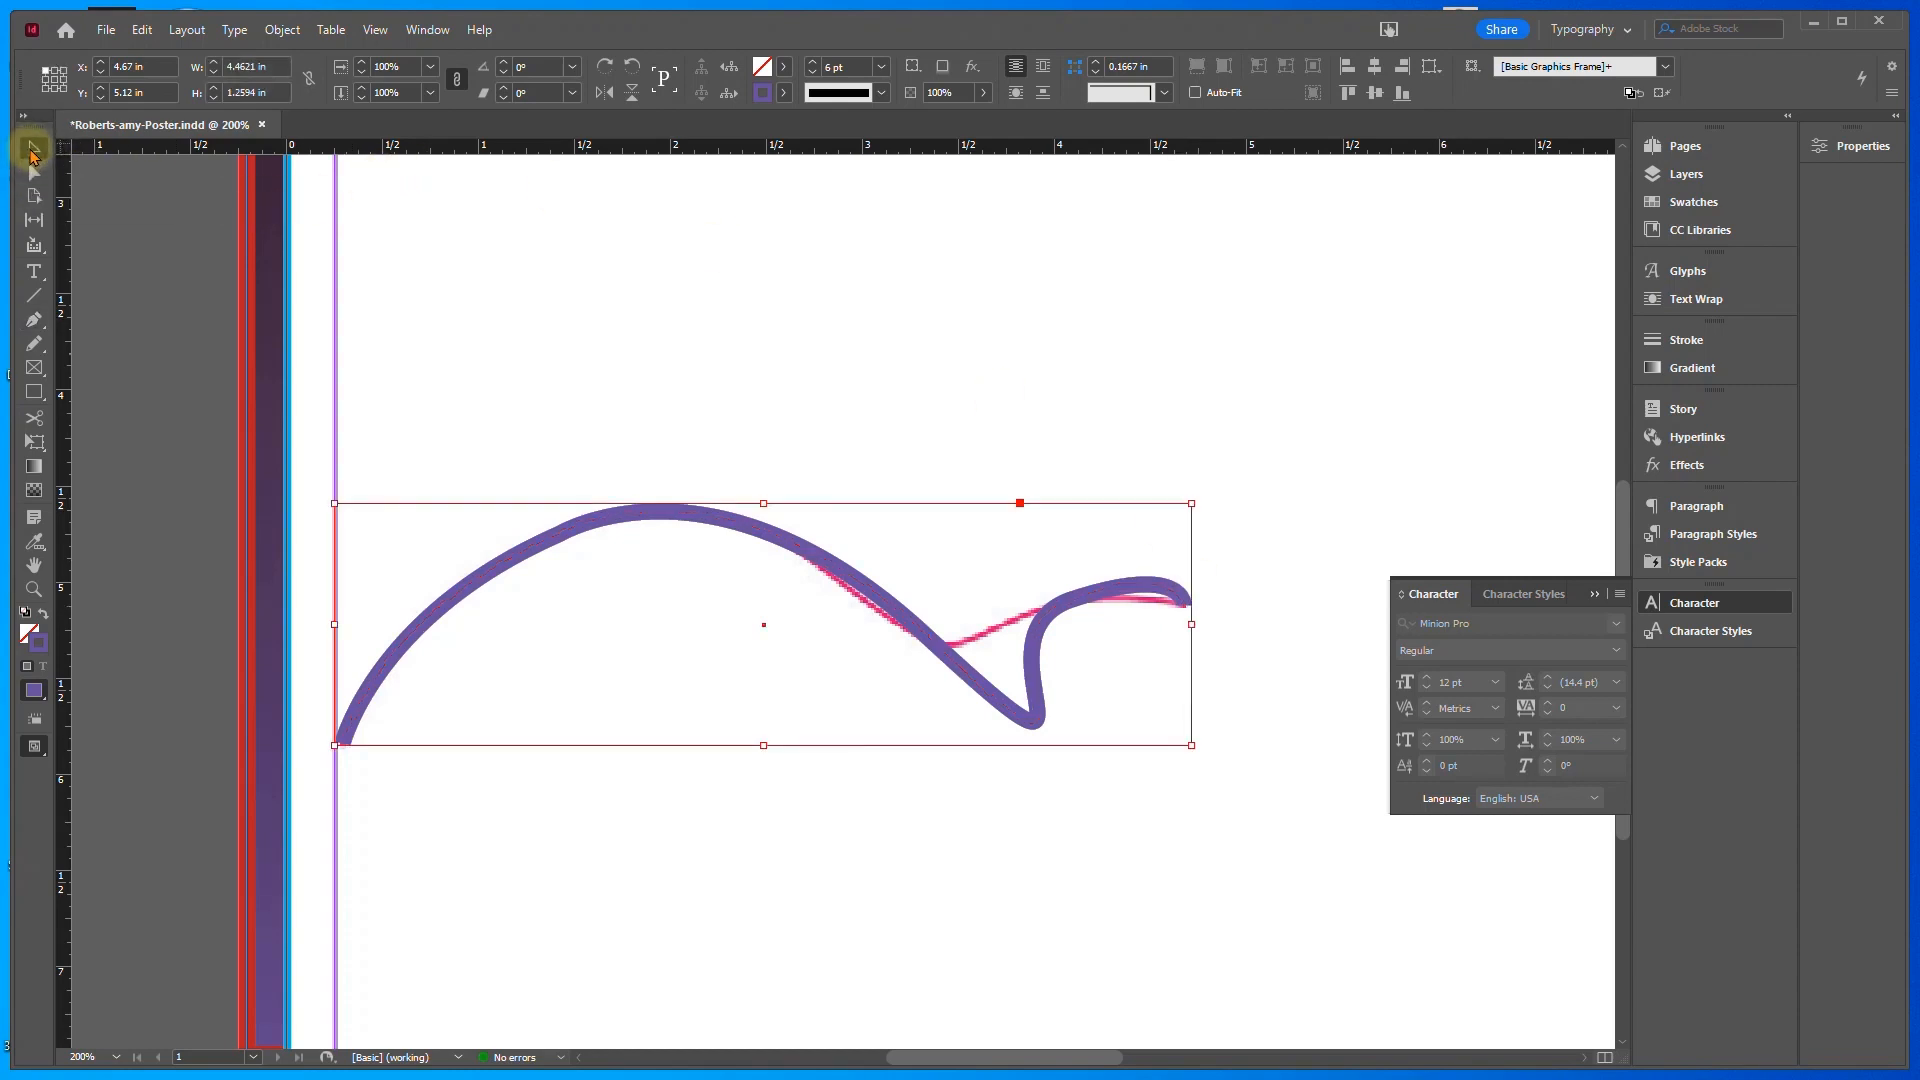
click(34, 174)
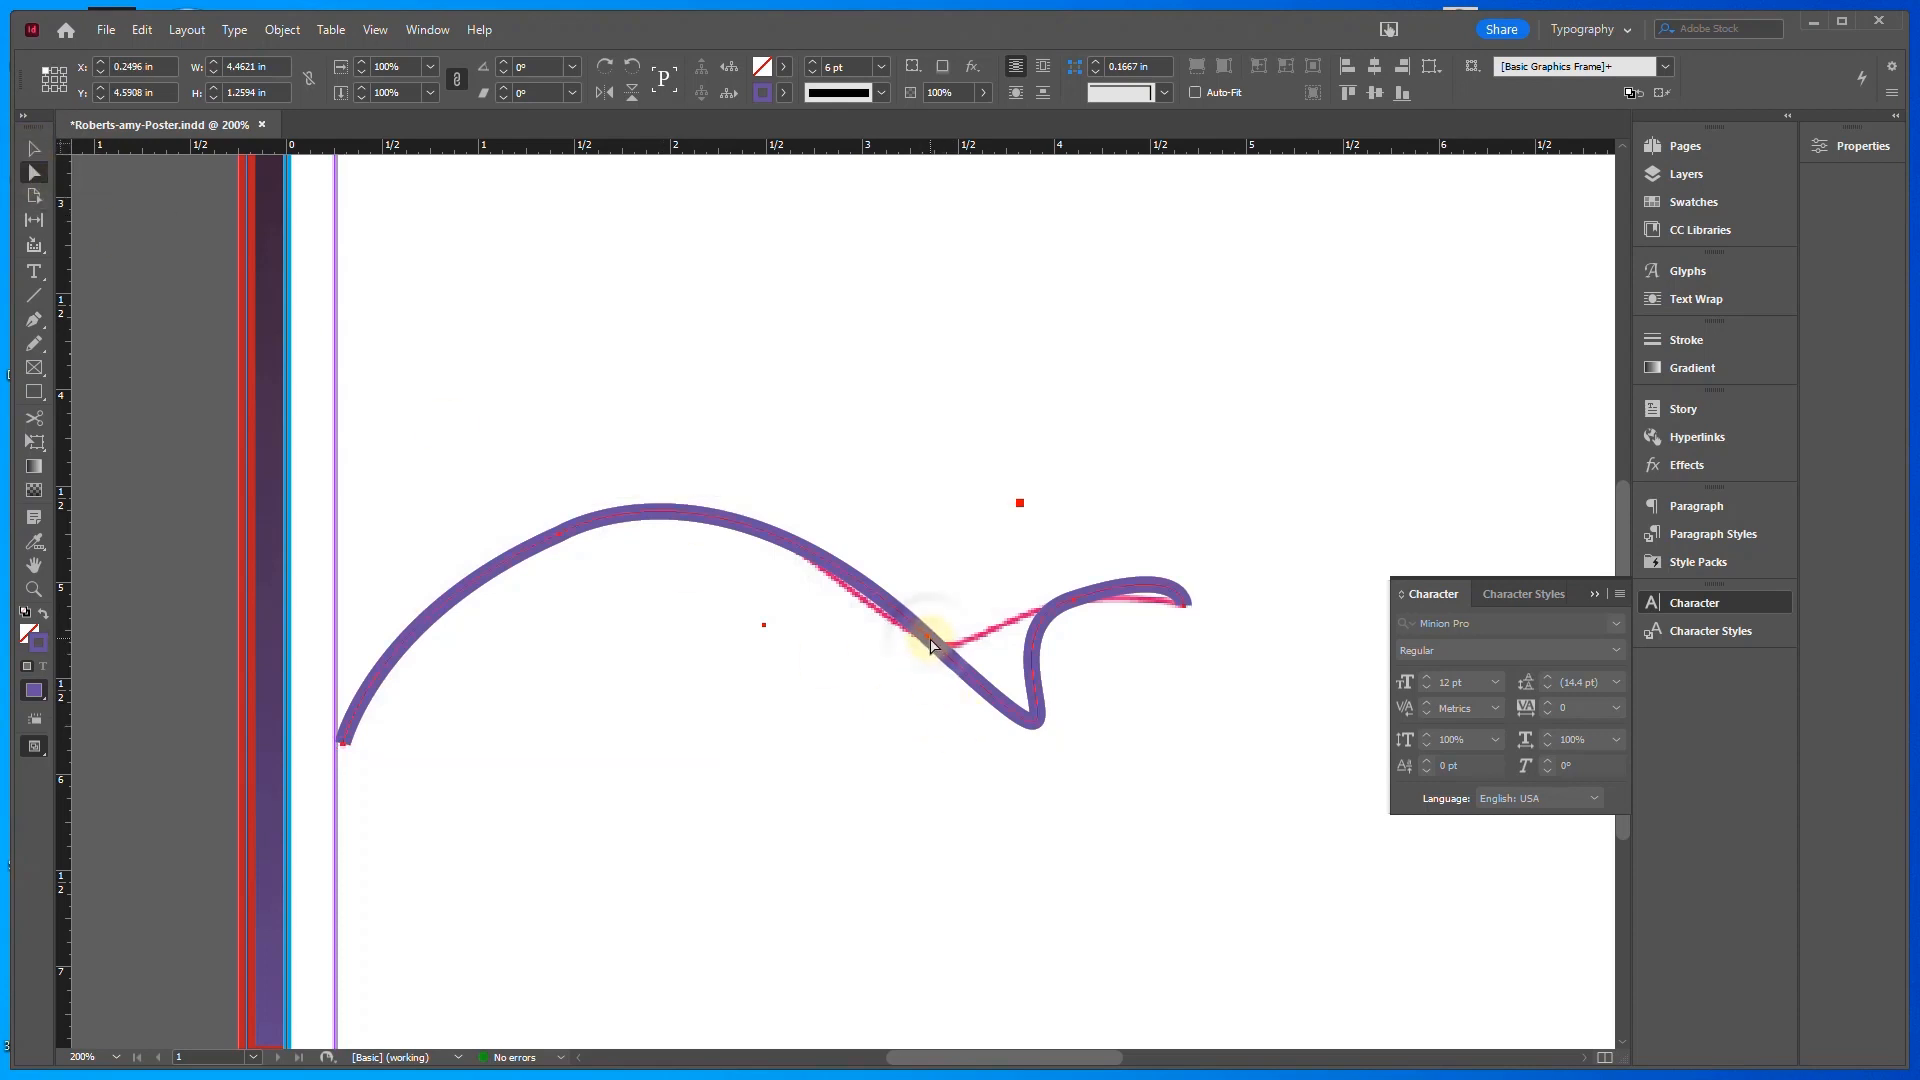
drag(930, 645, 888, 621)
click(921, 718)
click(924, 634)
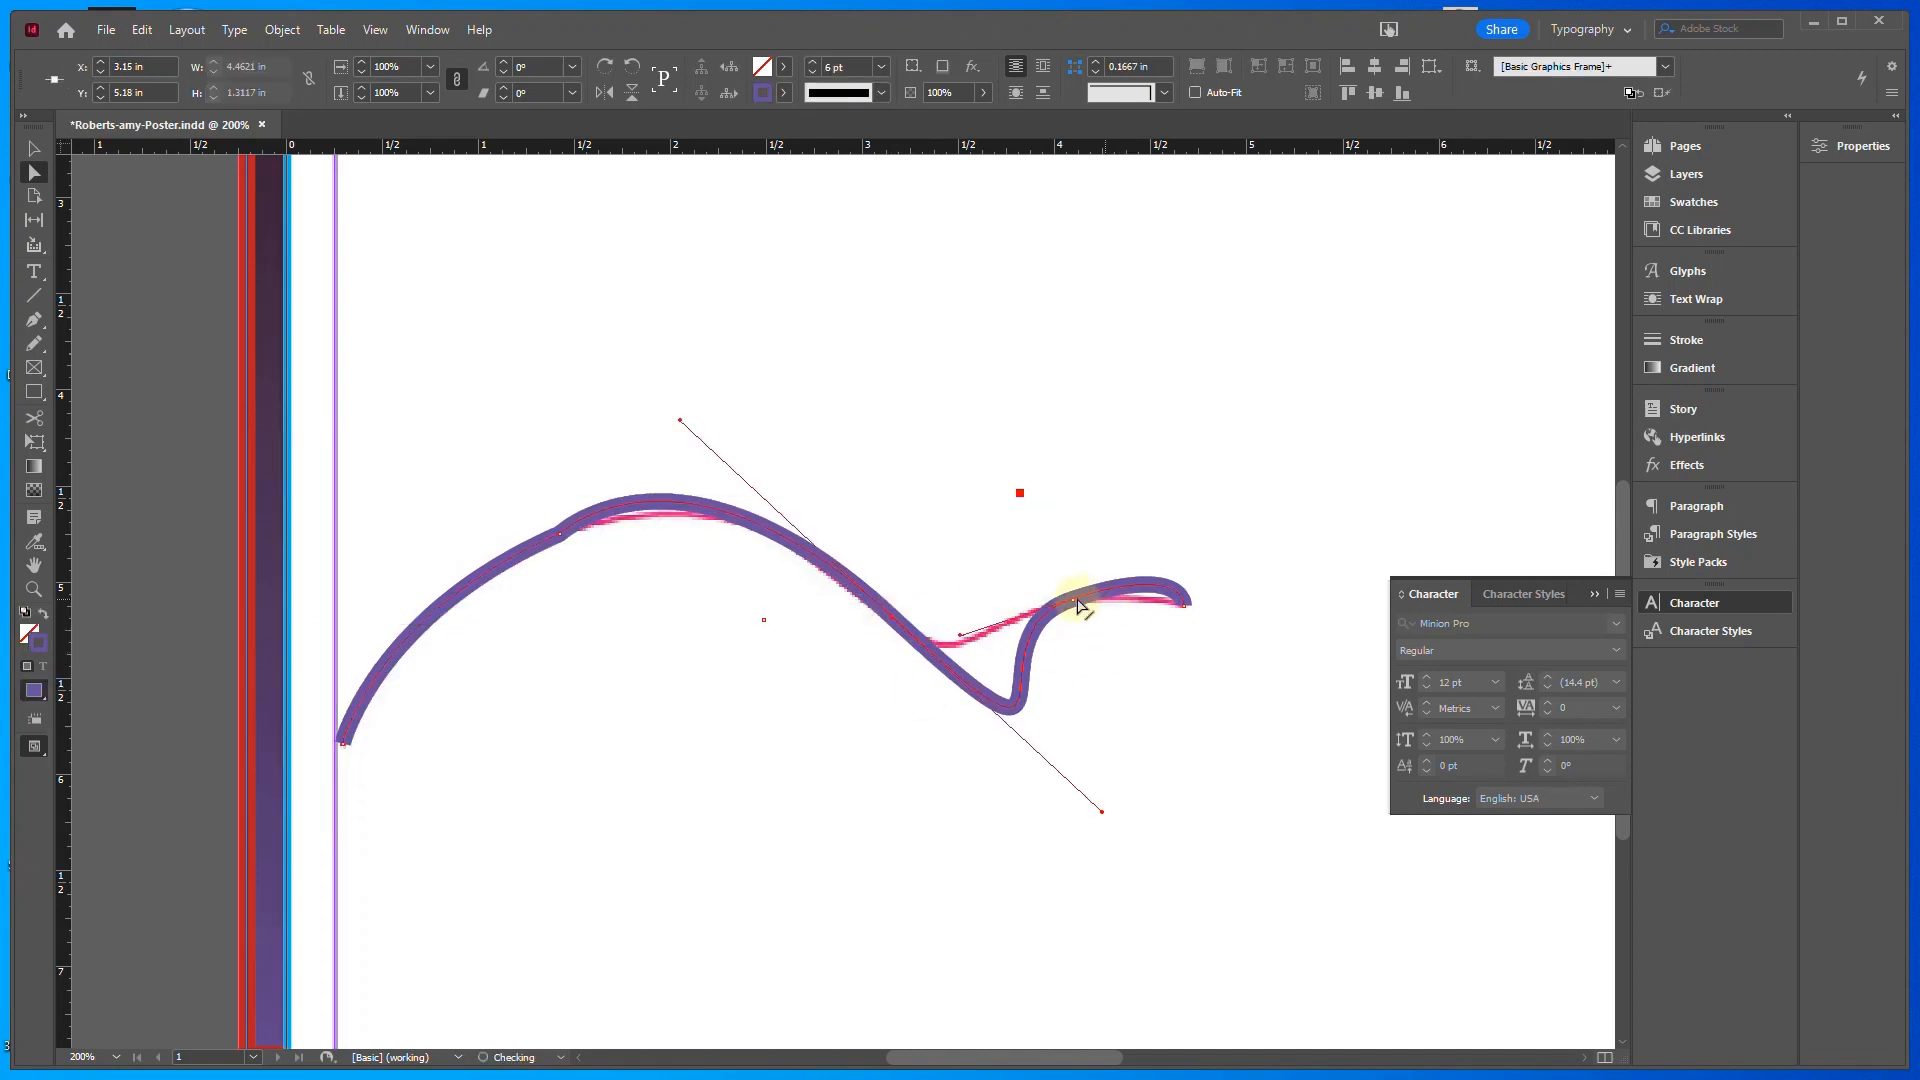
drag(1104, 810, 946, 620)
Refit the first hill's anchor point and direction handles to the template's crest, using the Convert Direction Point tool, and save the document
click(560, 534)
drag(560, 534, 600, 502)
right_click(31, 317)
click(152, 407)
drag(671, 424, 699, 452)
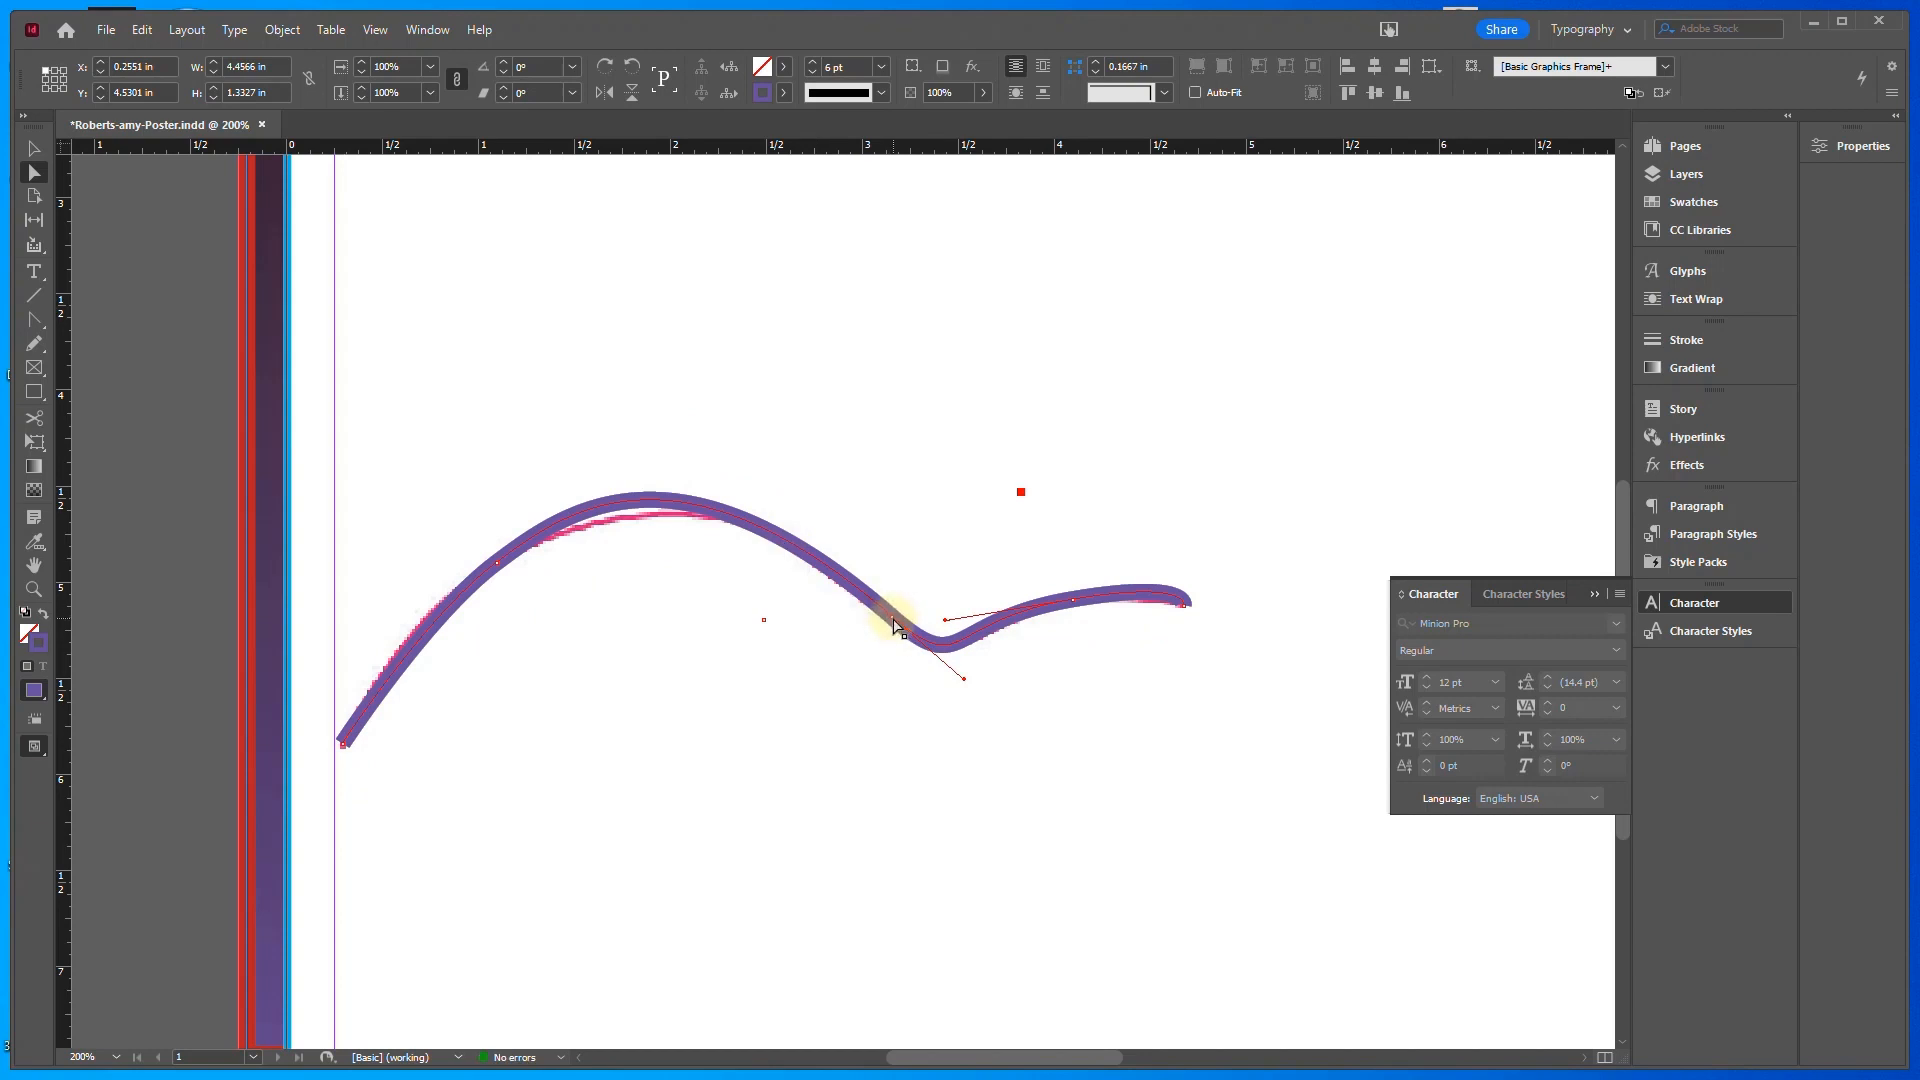
drag(891, 621, 736, 464)
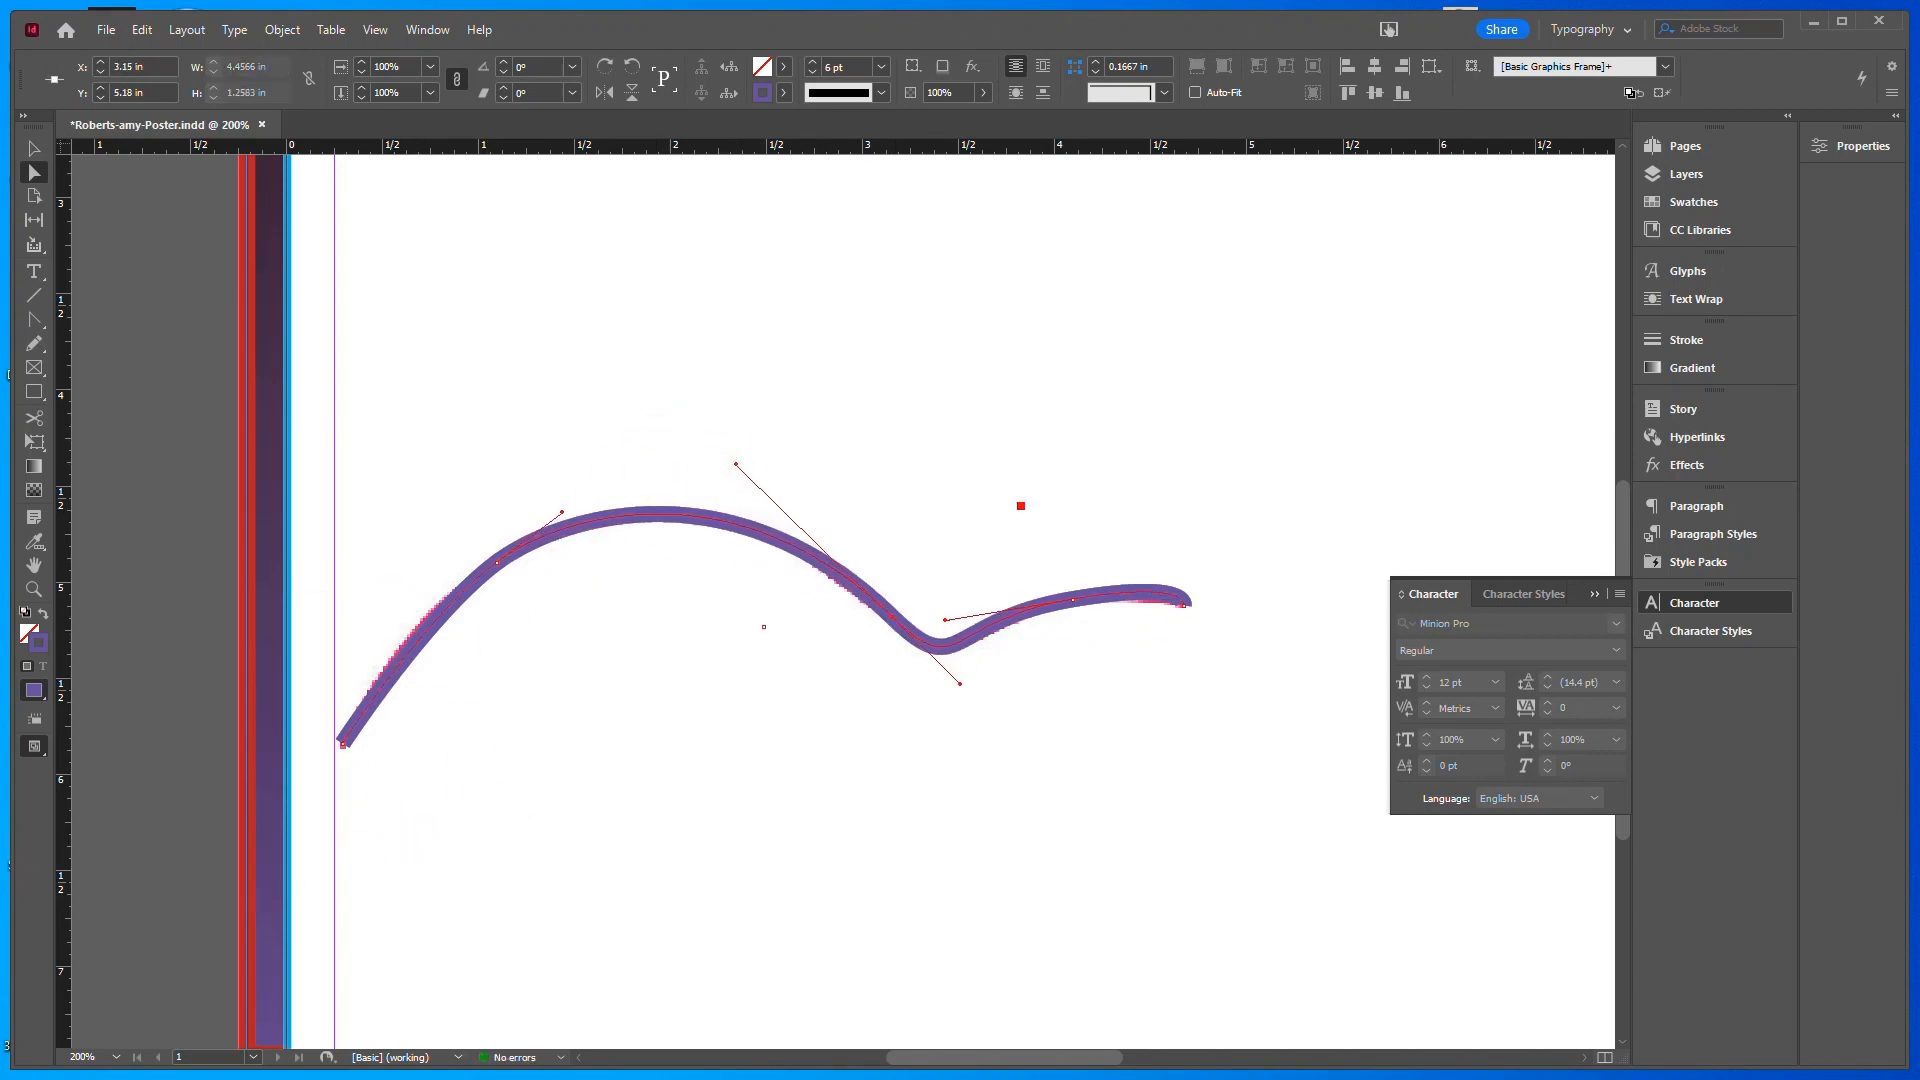
key(ctrl+s)
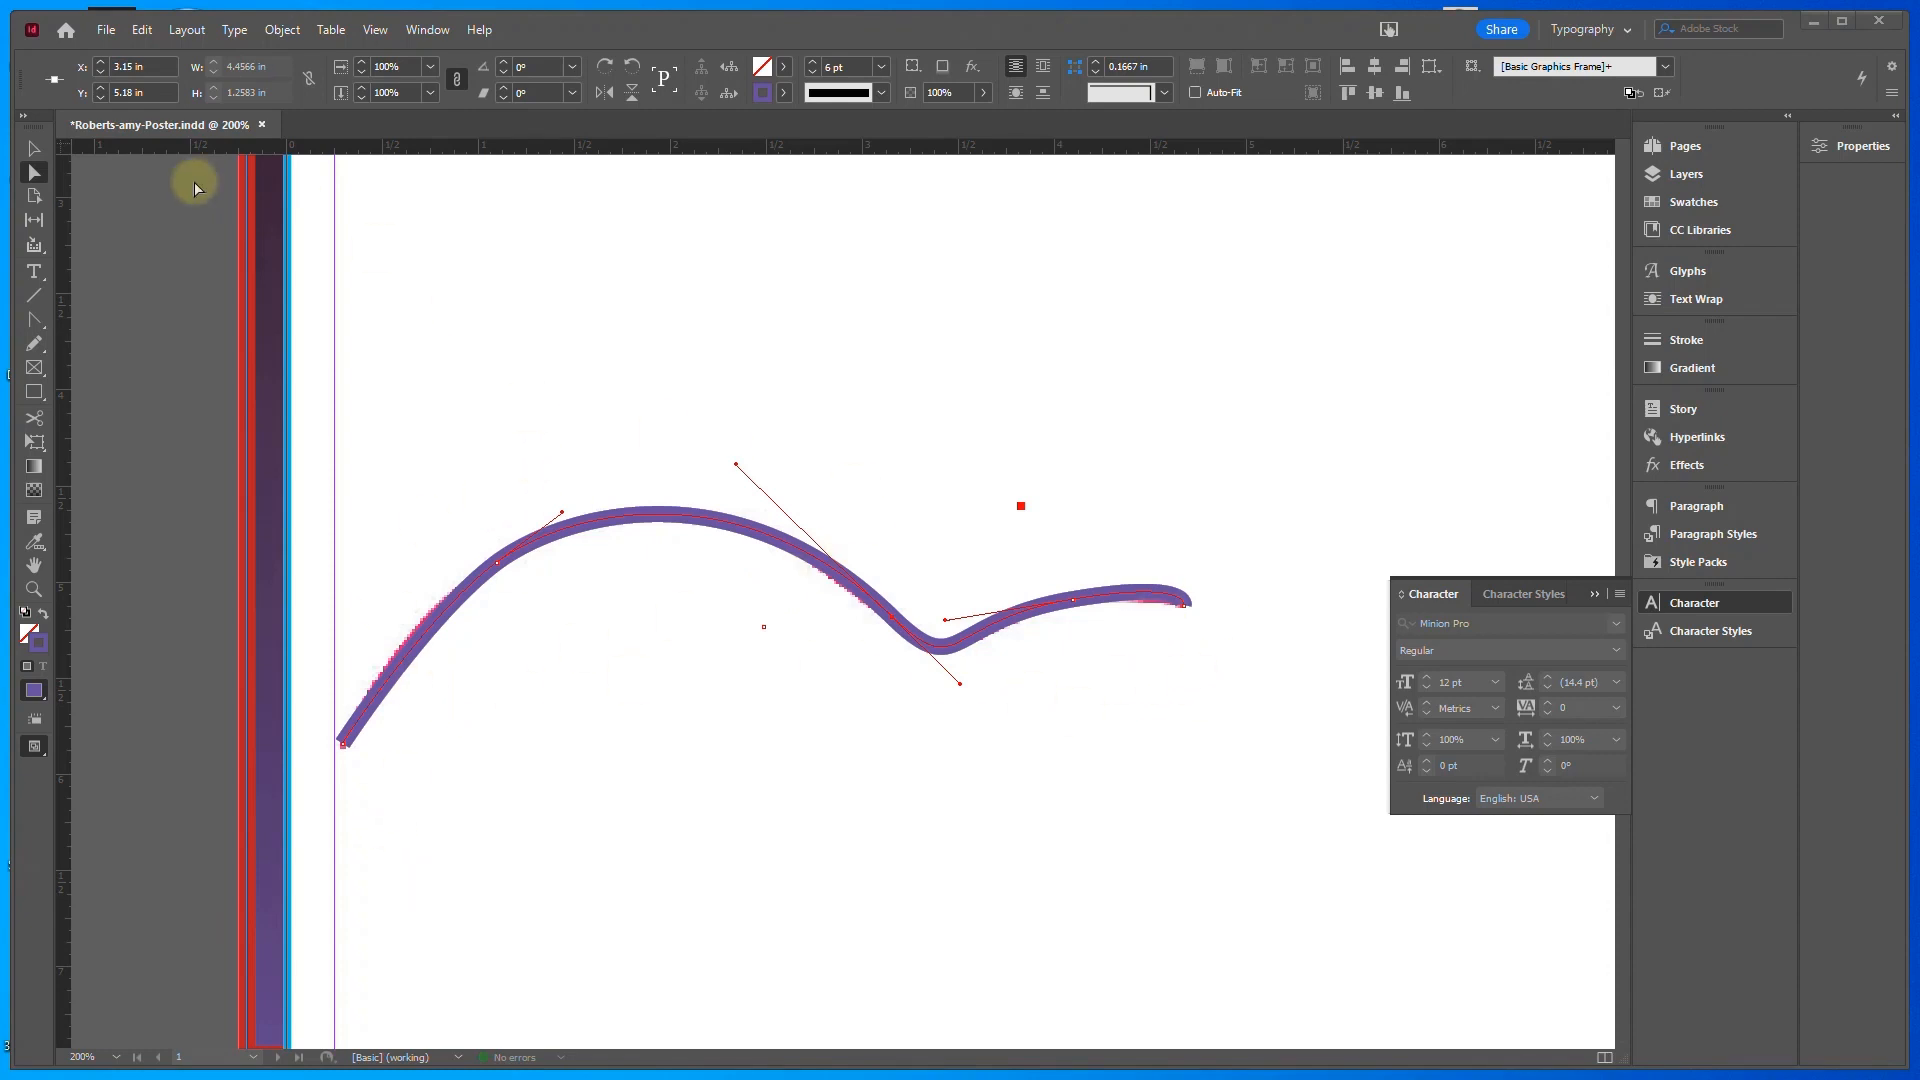
Add the text "Weston Summer Concert Series" from the start of the traced curve with the Type on a Path tool
drag(34, 277, 131, 324)
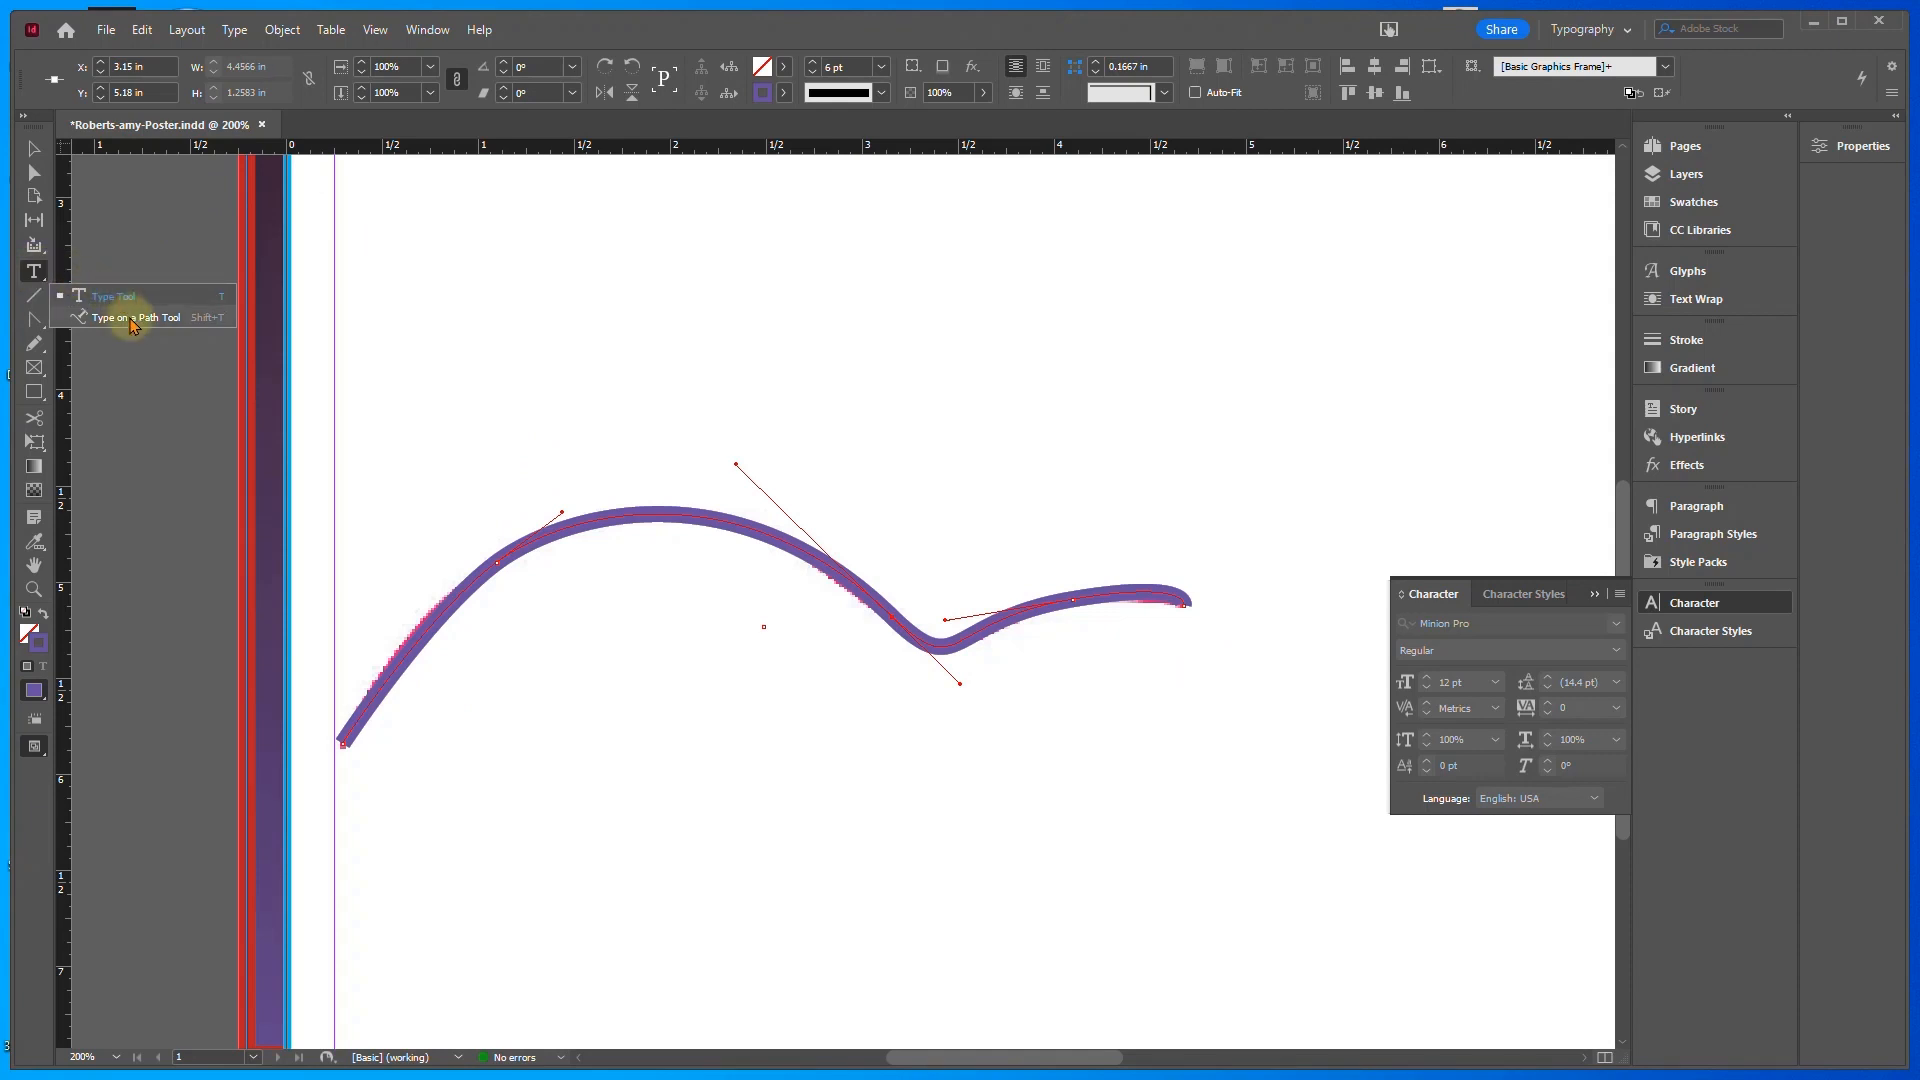
drag(131, 324, 131, 324)
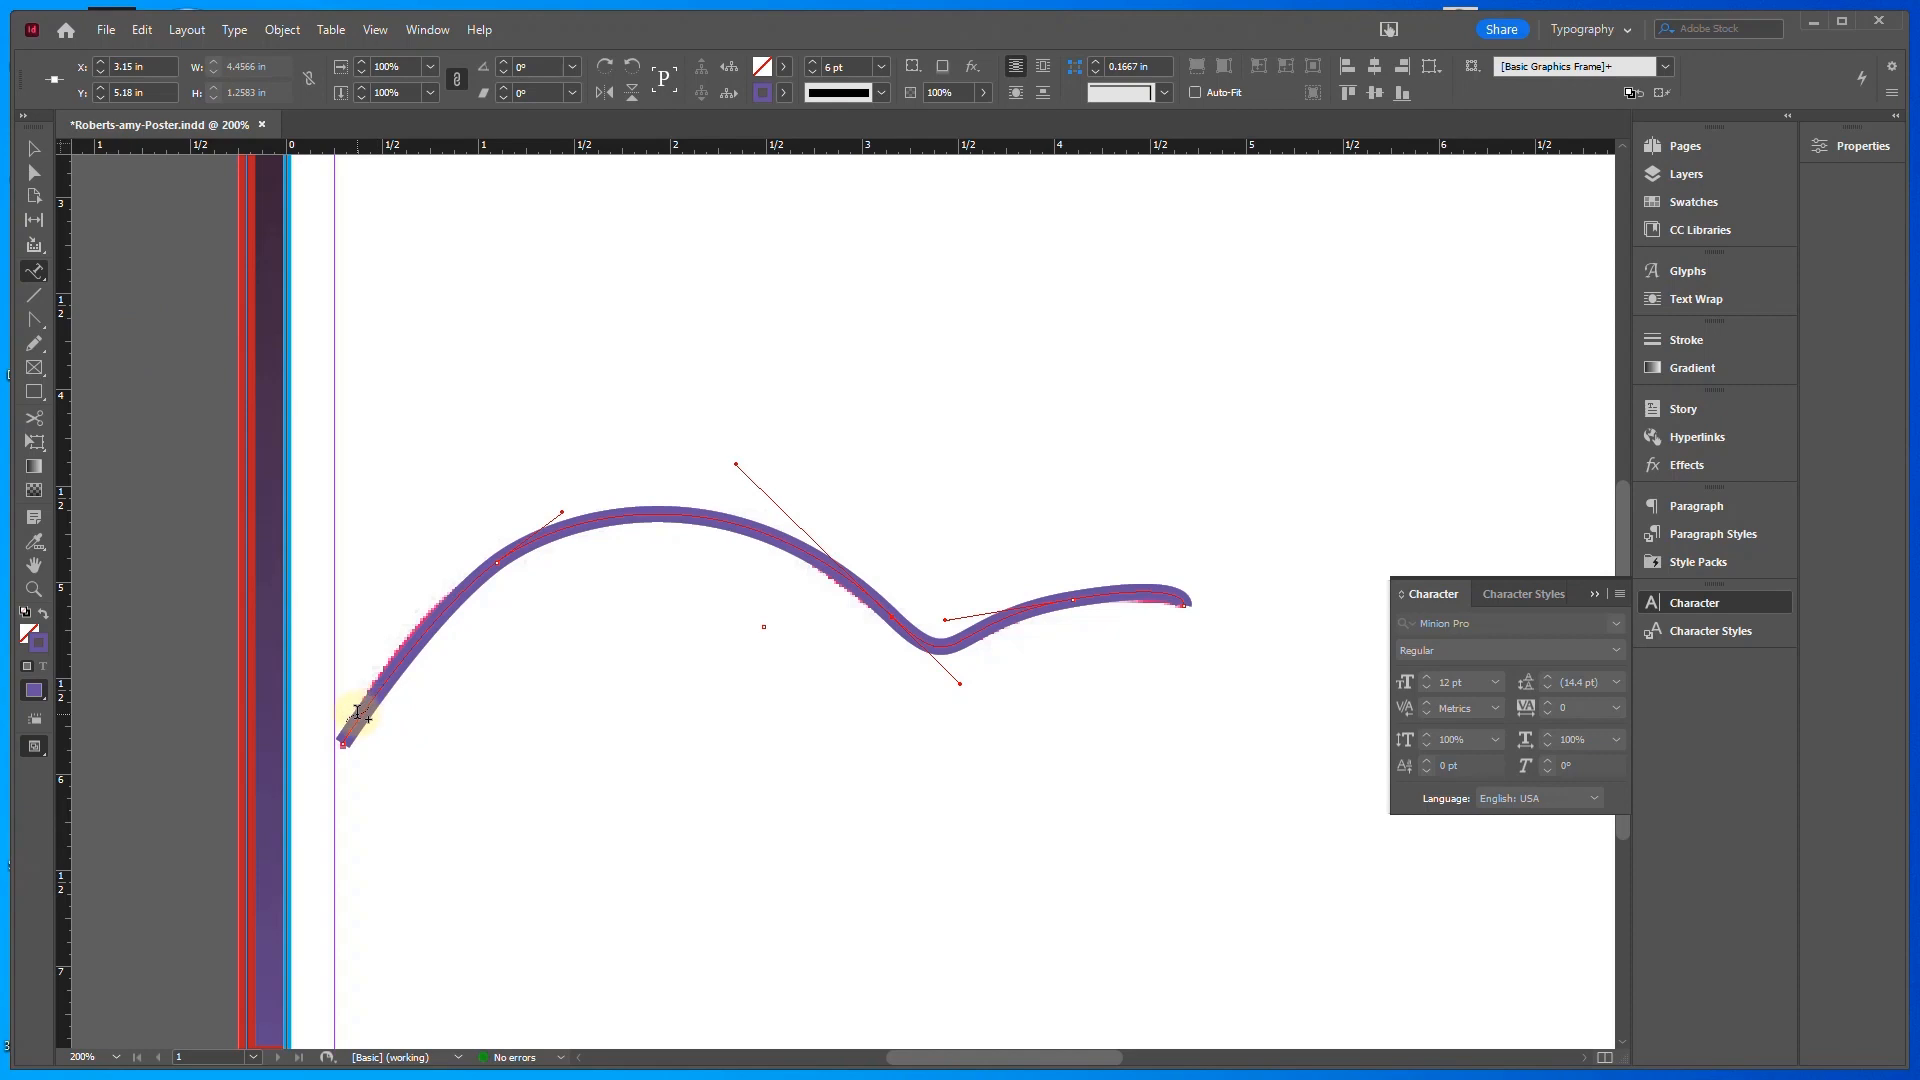
click(348, 724)
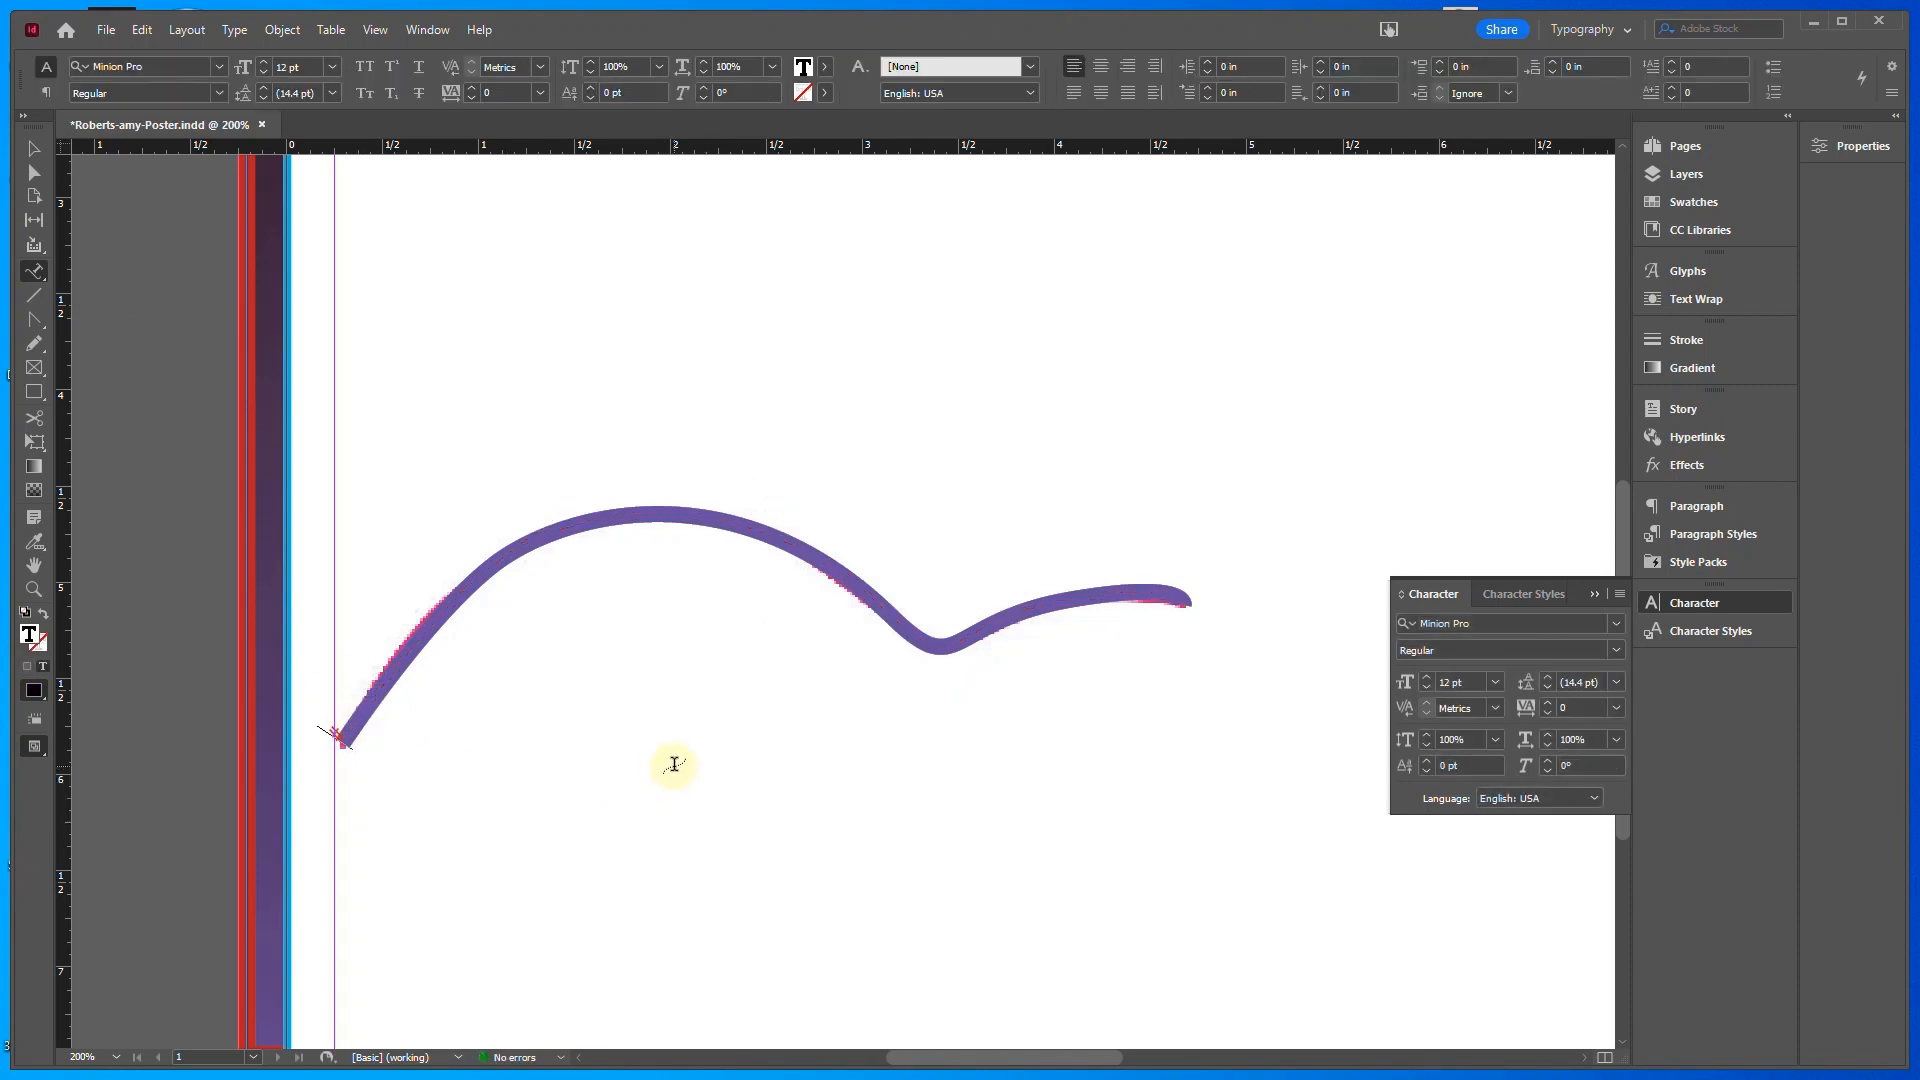
text(Weston Summer C)
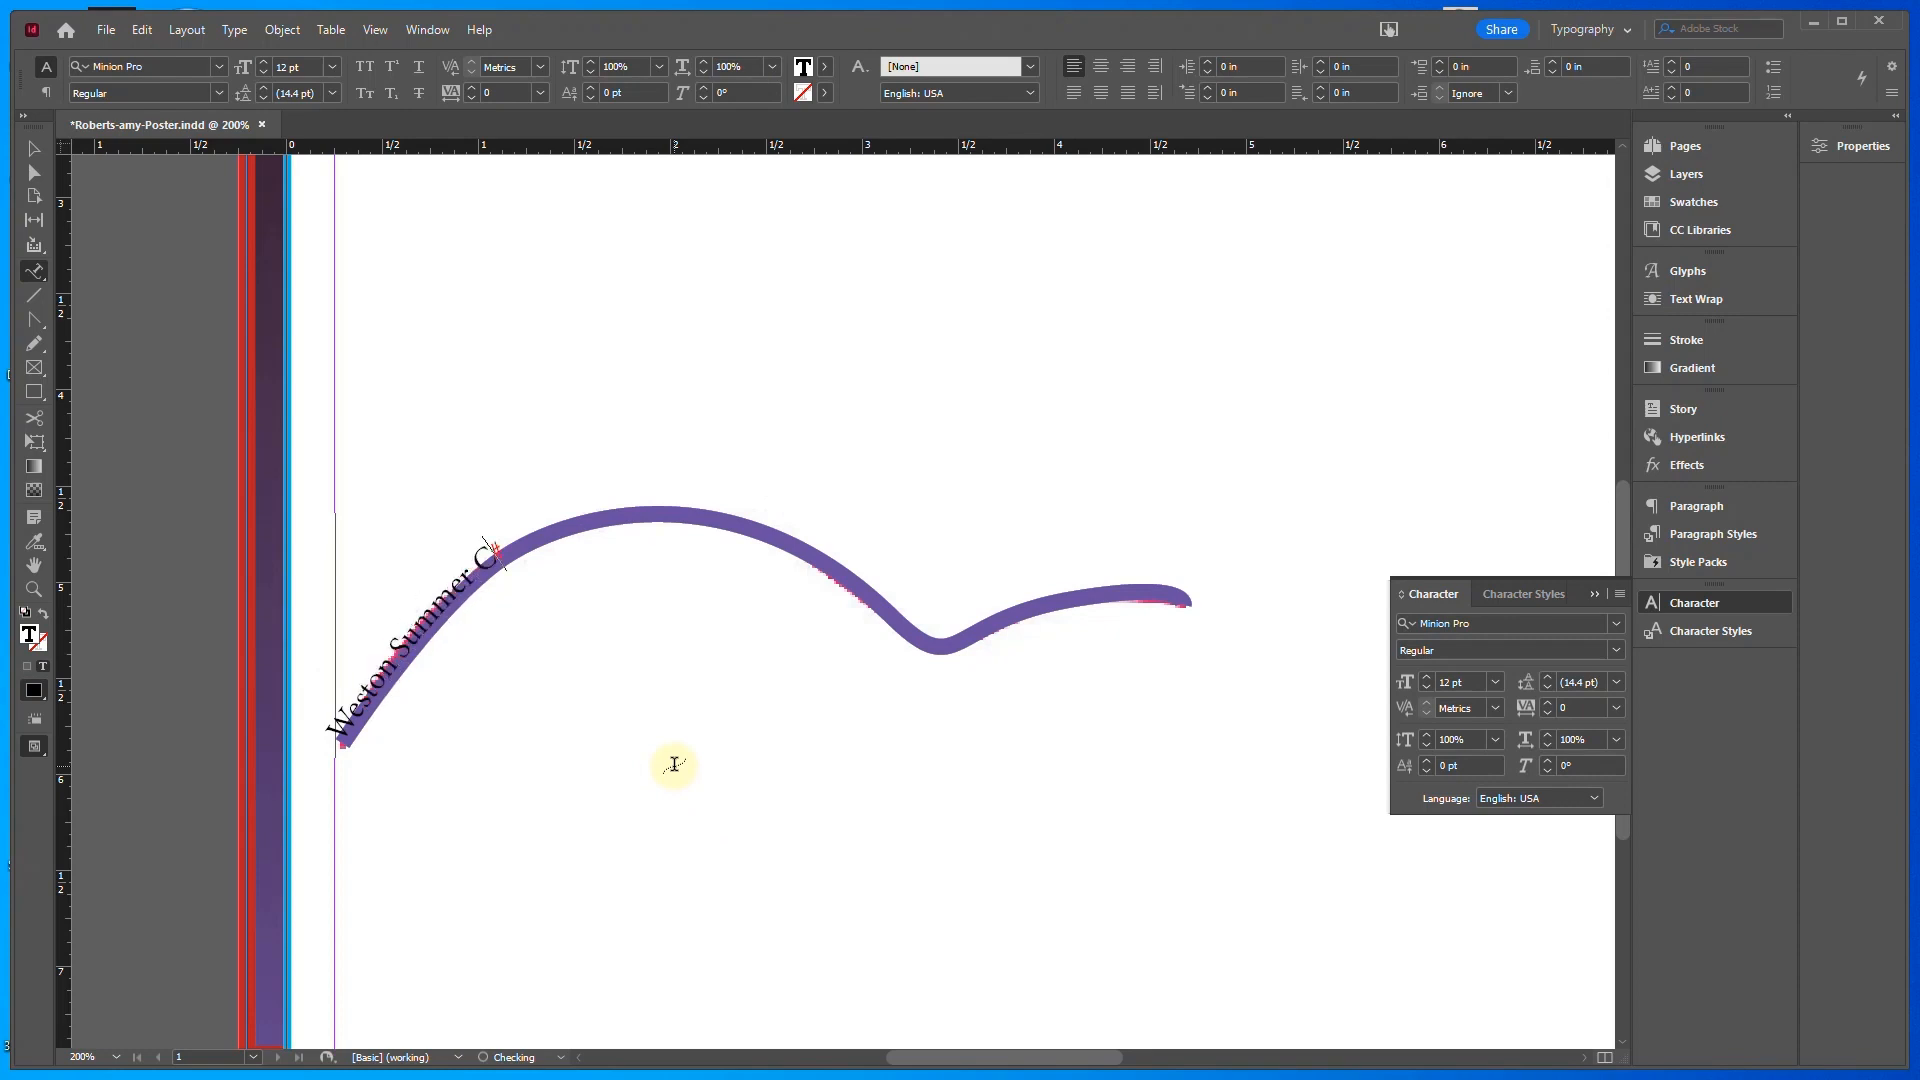
text(oncert Series)
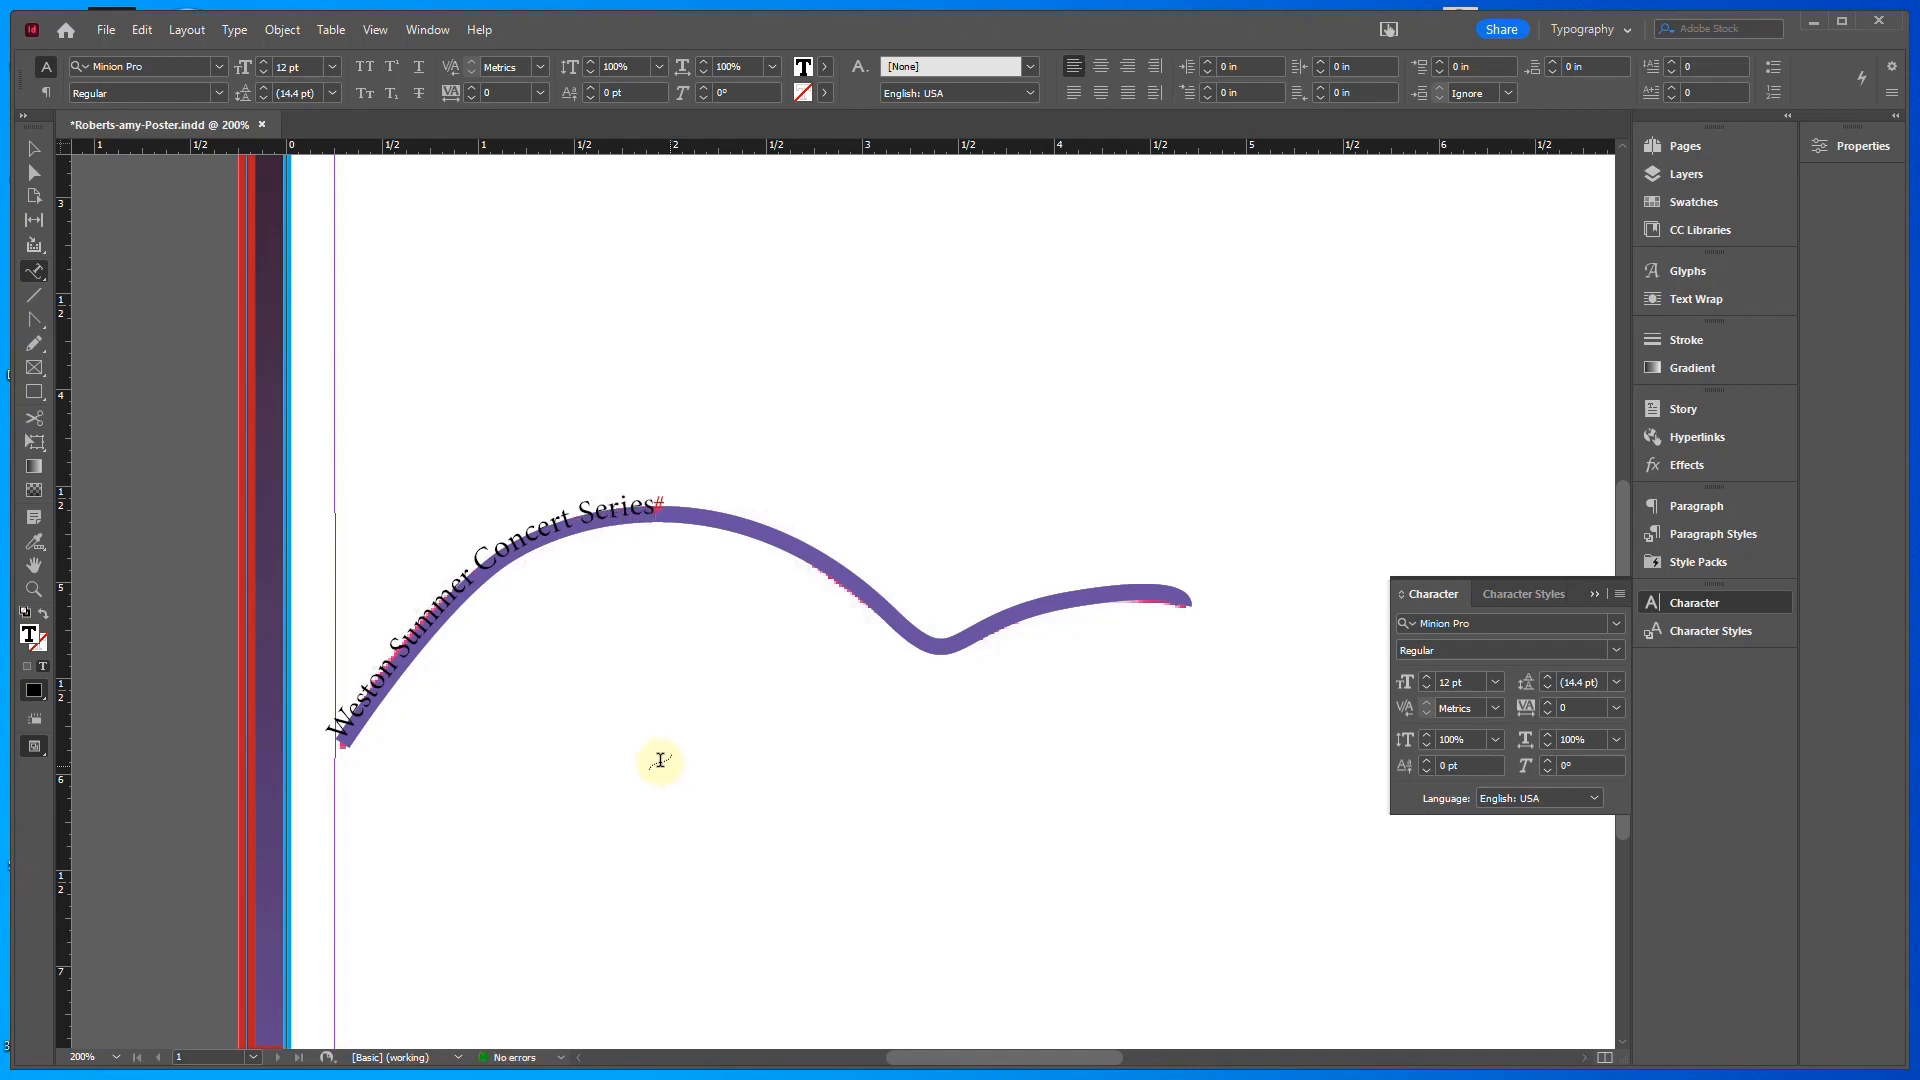
Format the whole path text in ATC Coral Normal at 24 pt
drag(650, 506, 352, 651)
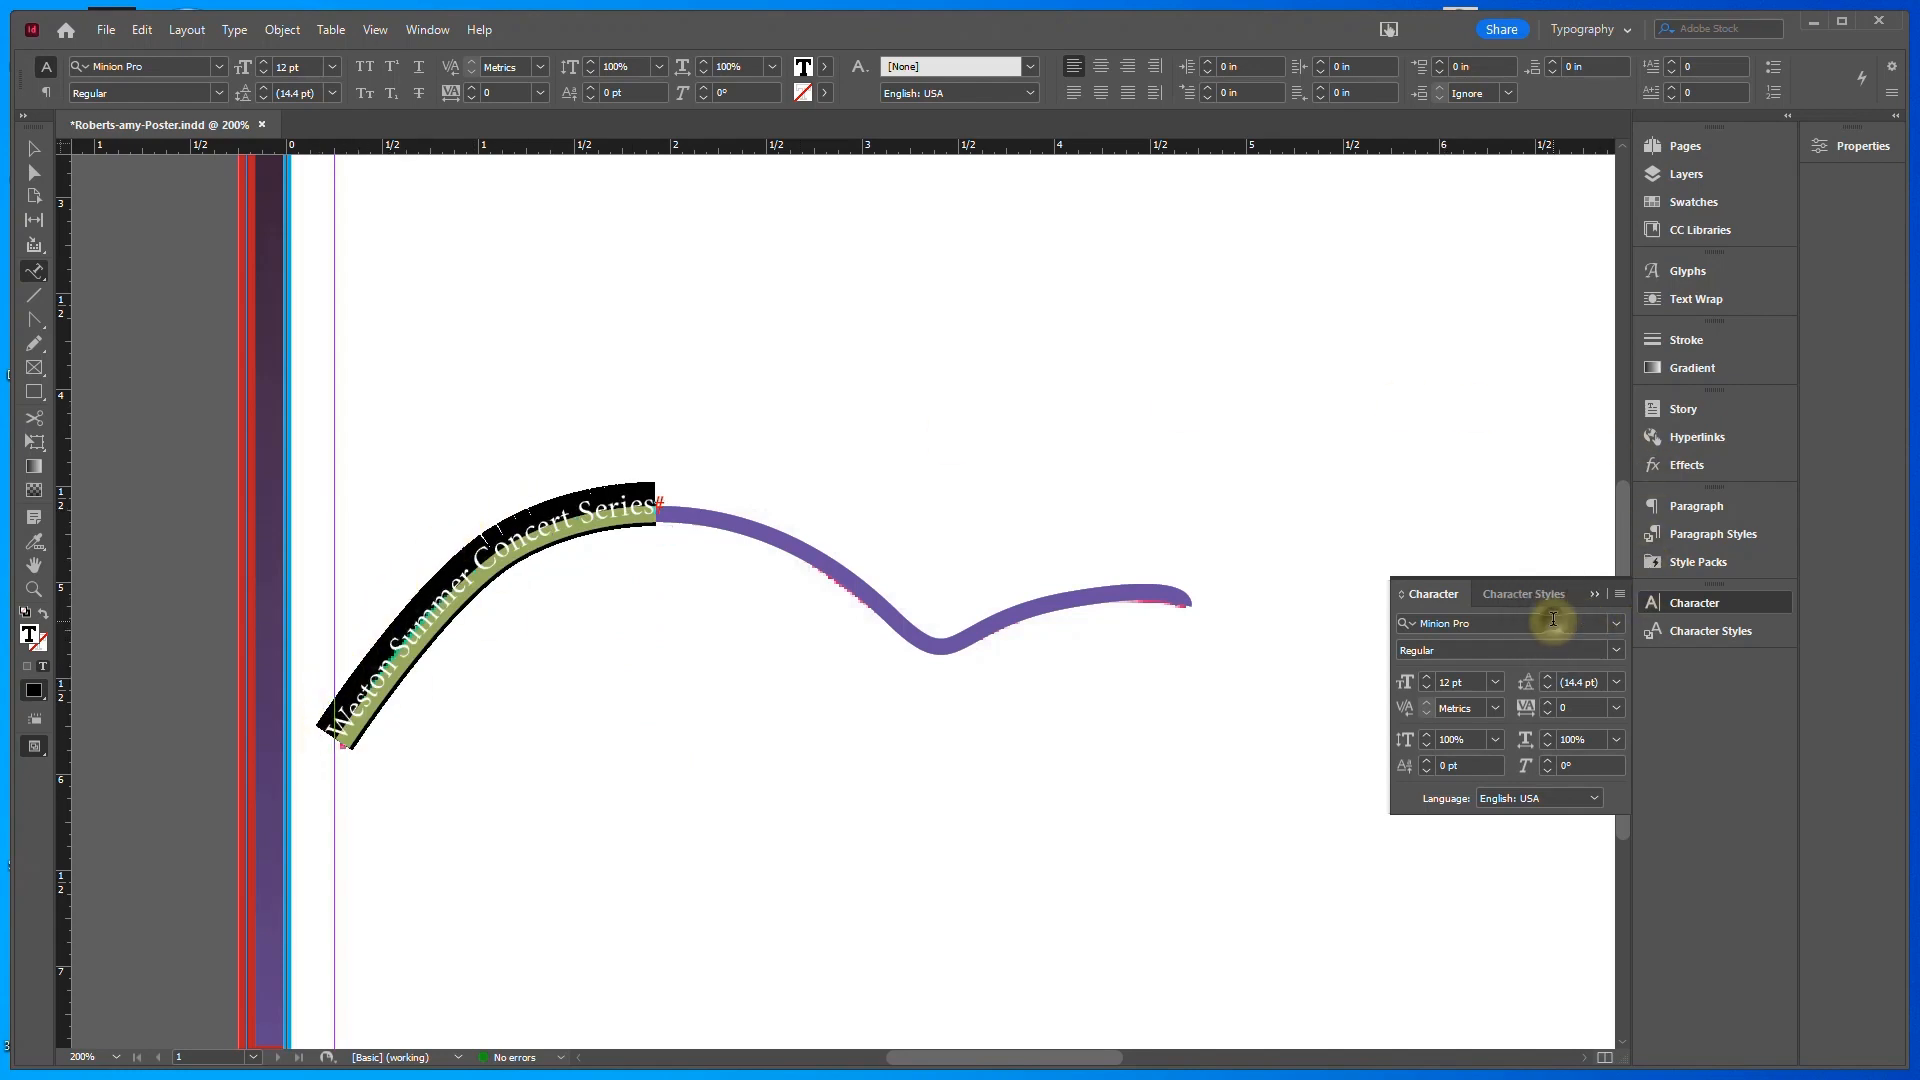
click(1553, 621)
text(at)
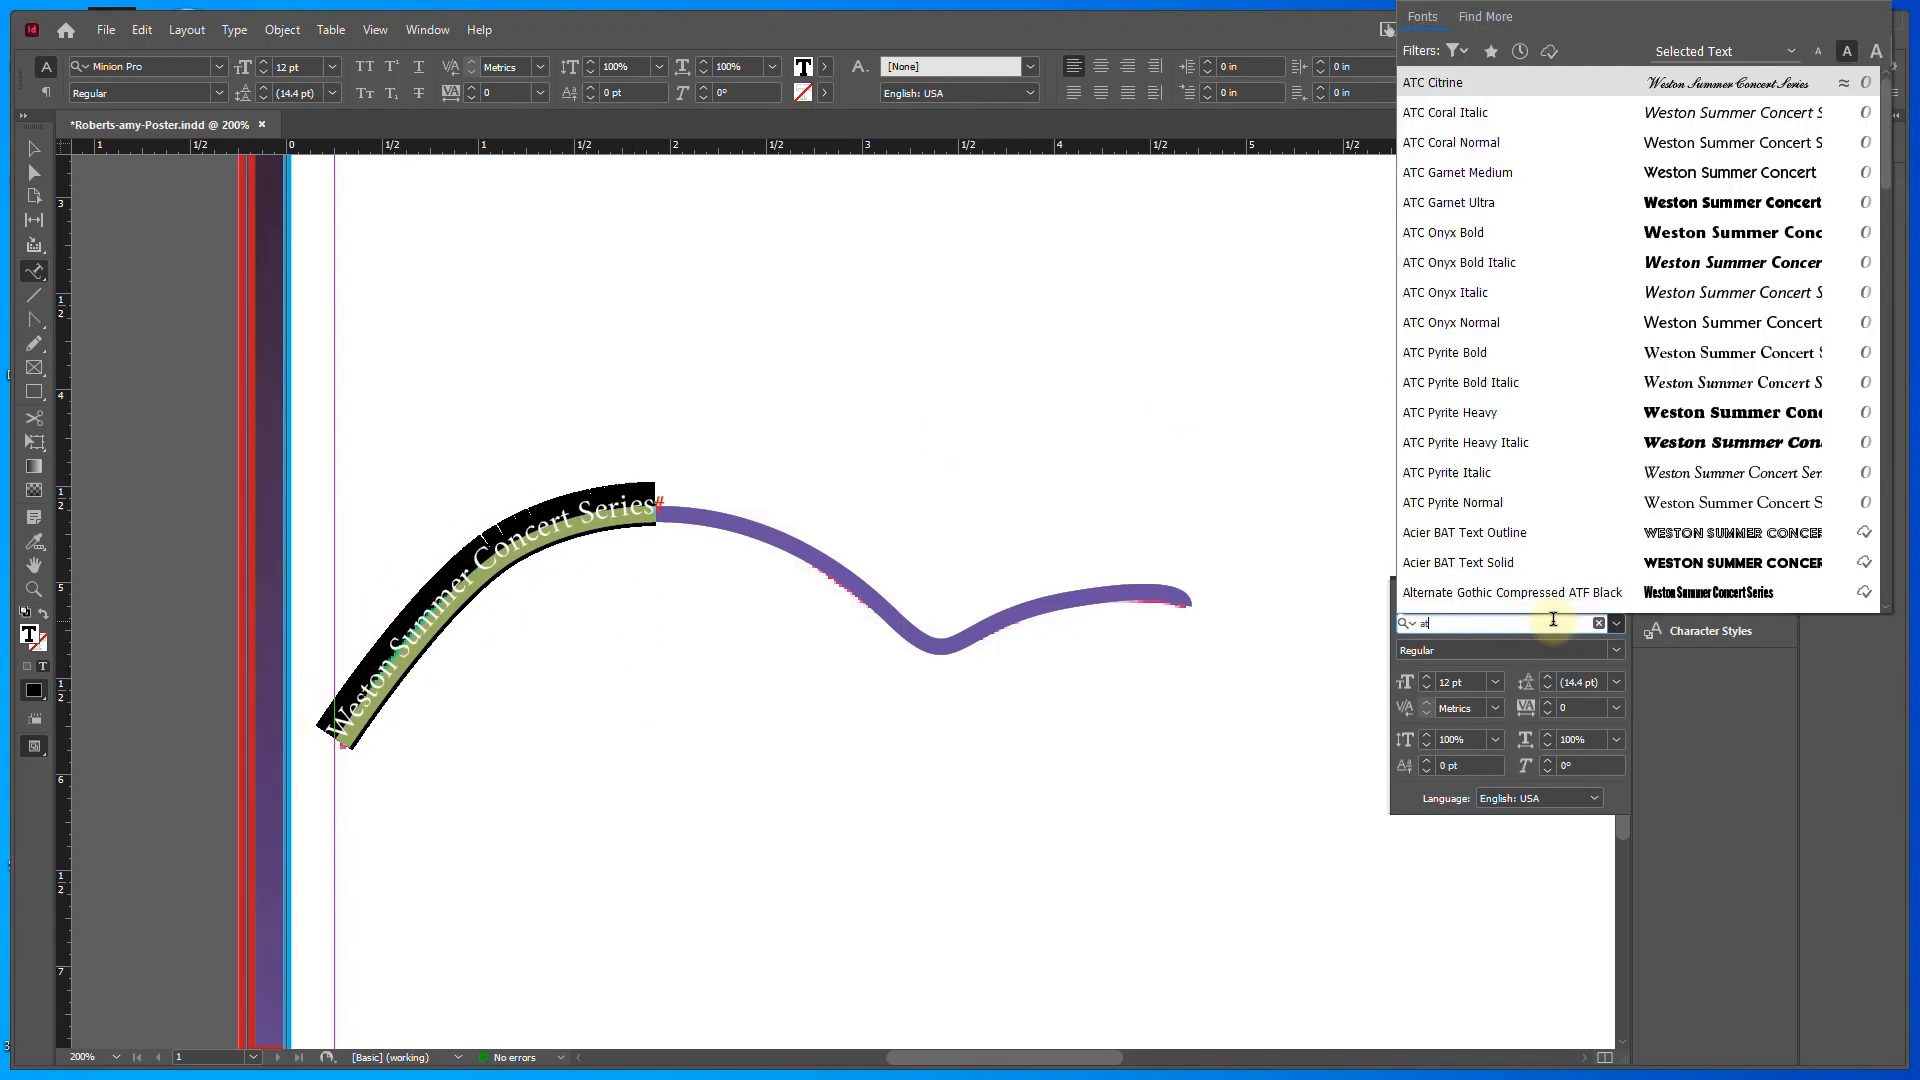
text(c)
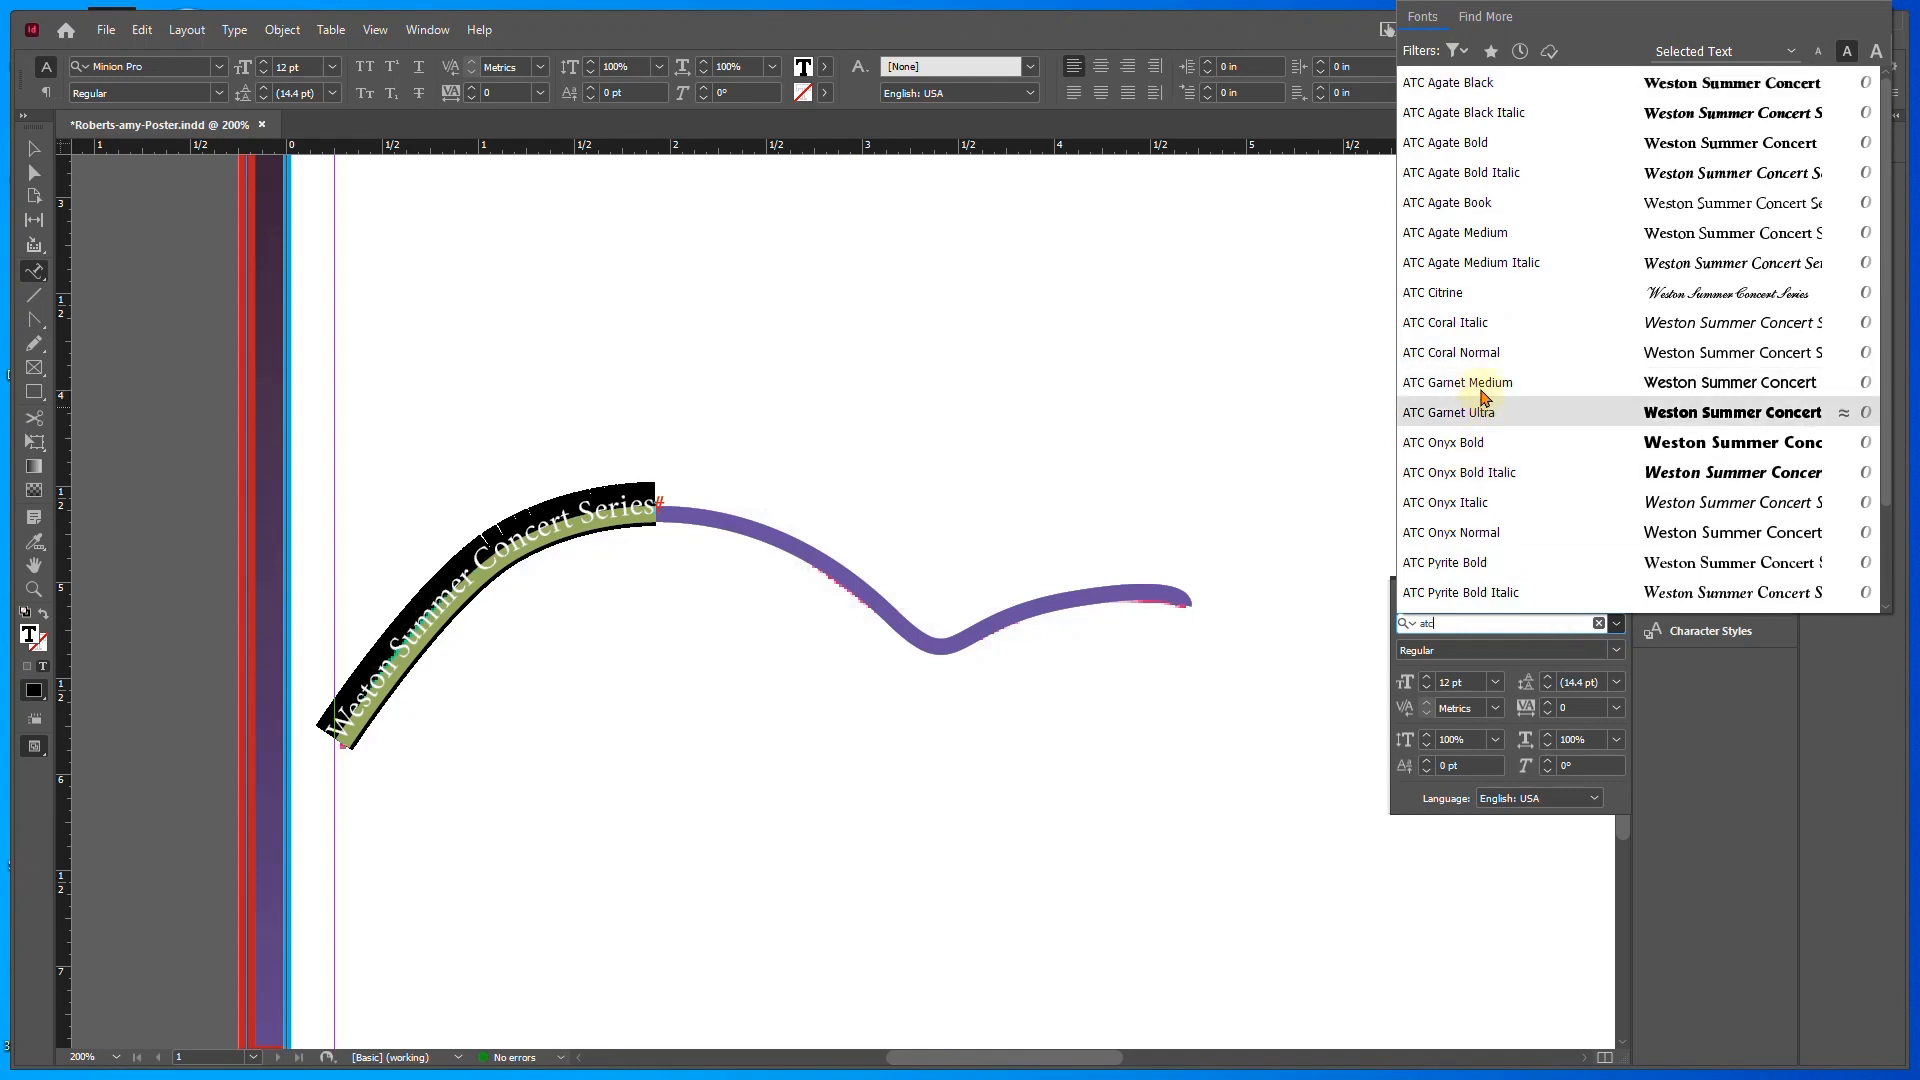
click(1478, 358)
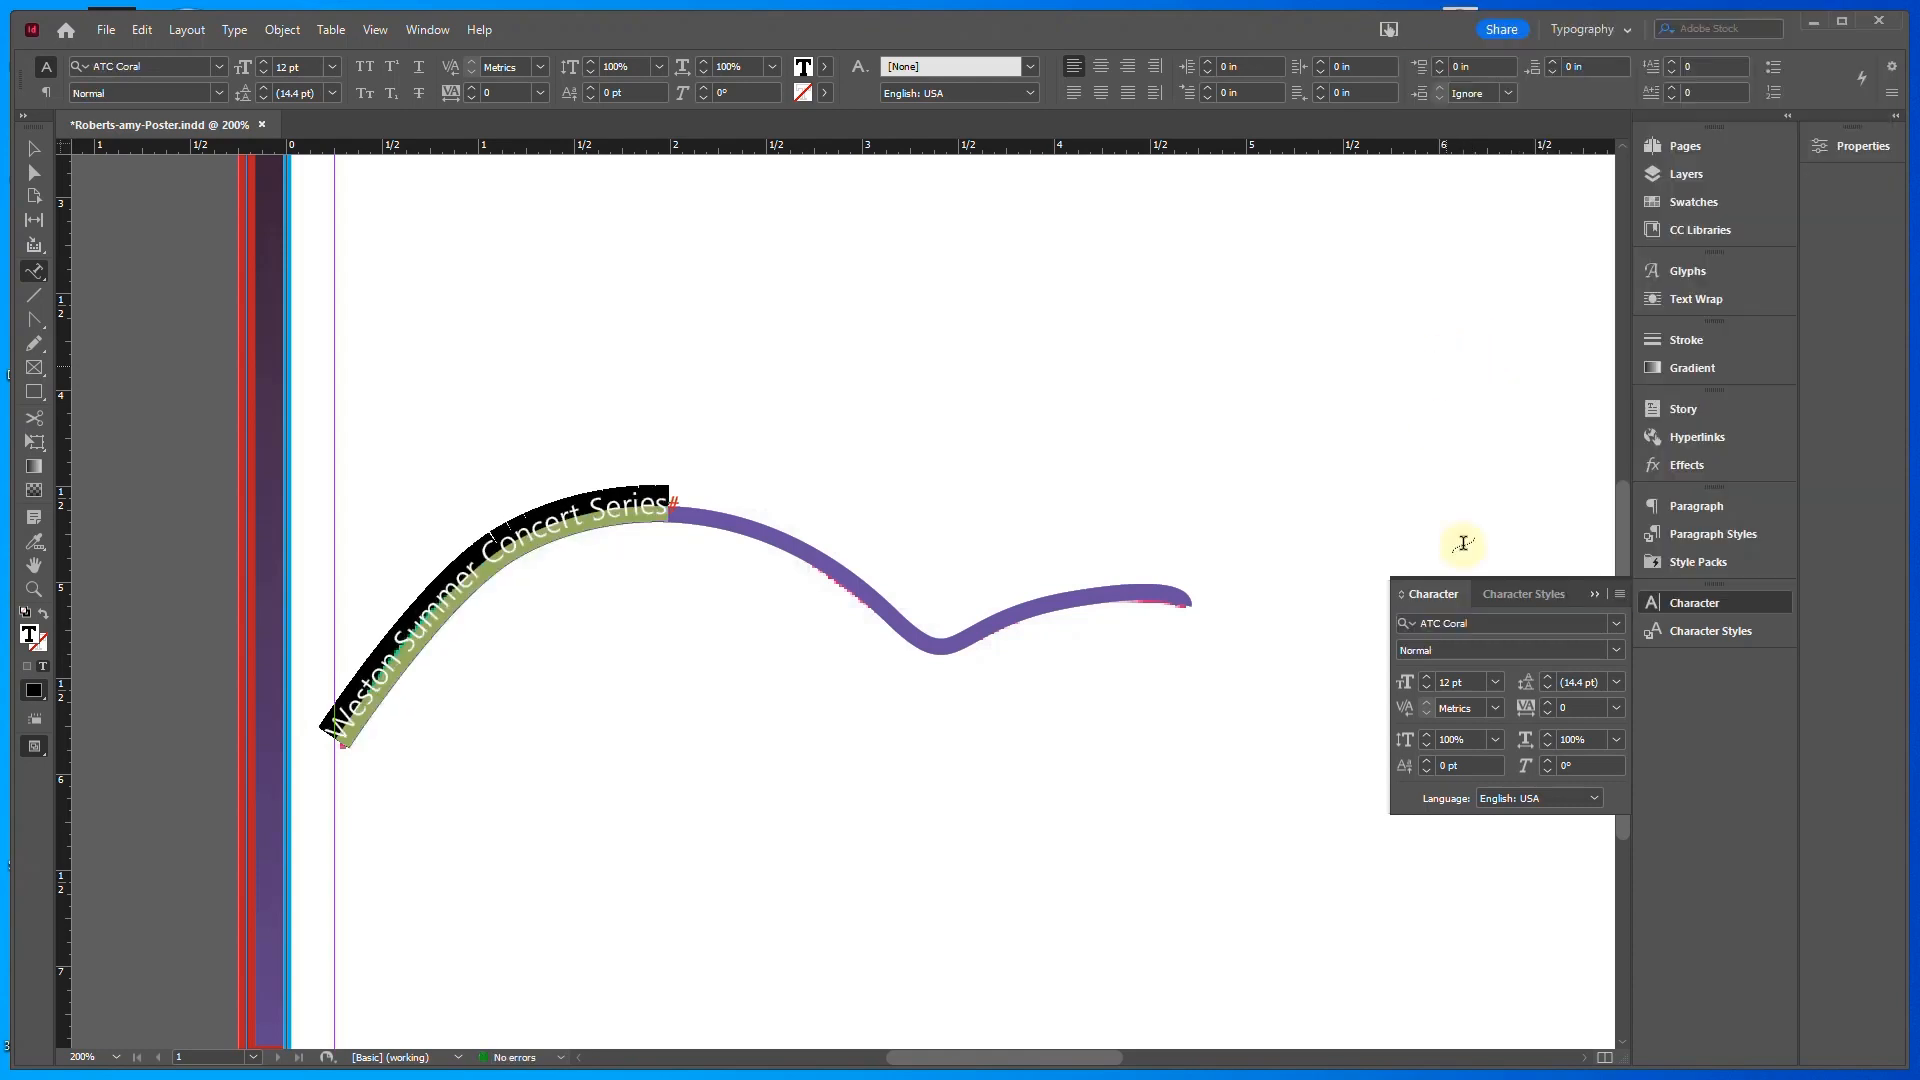
click(1495, 683)
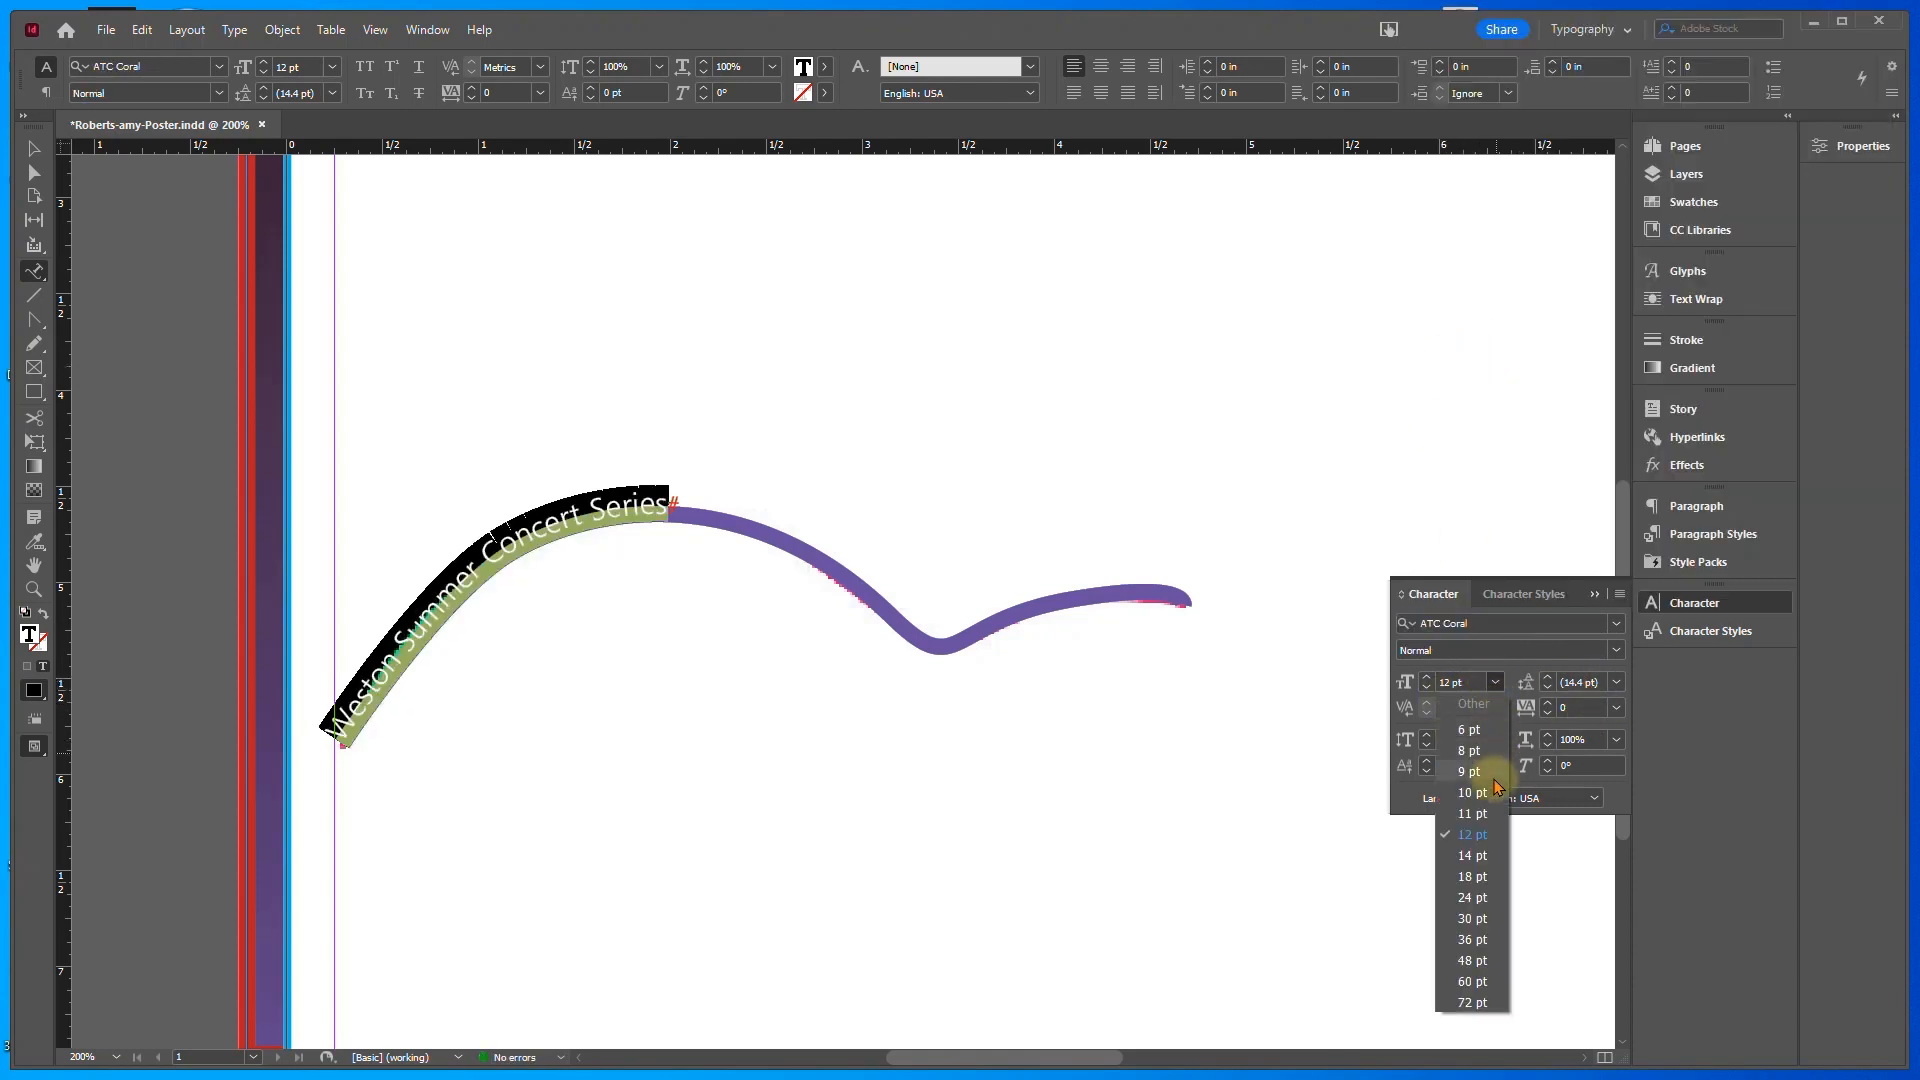
click(1481, 892)
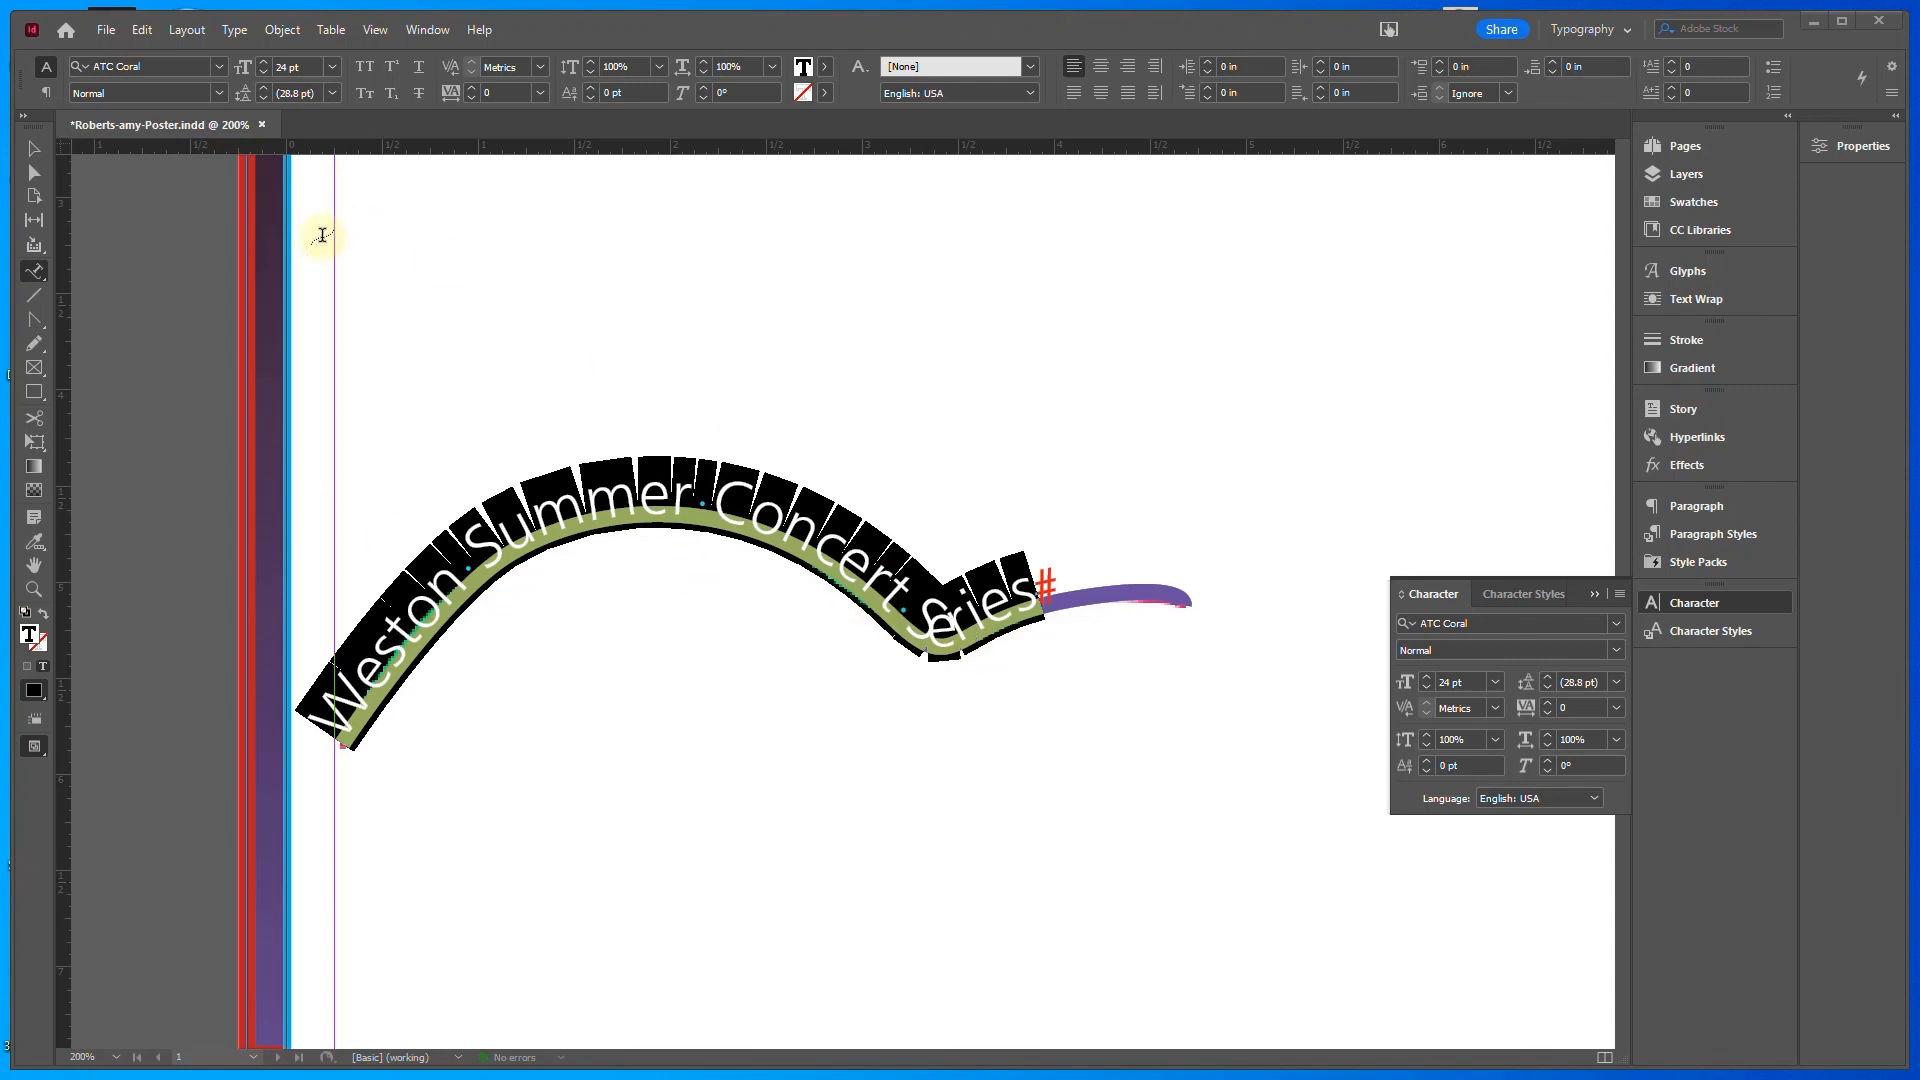
Shift the text's start bracket along the curve so that "Weston" begins partway up the first slope and "Series" ends near the path's end
click(34, 148)
click(130, 294)
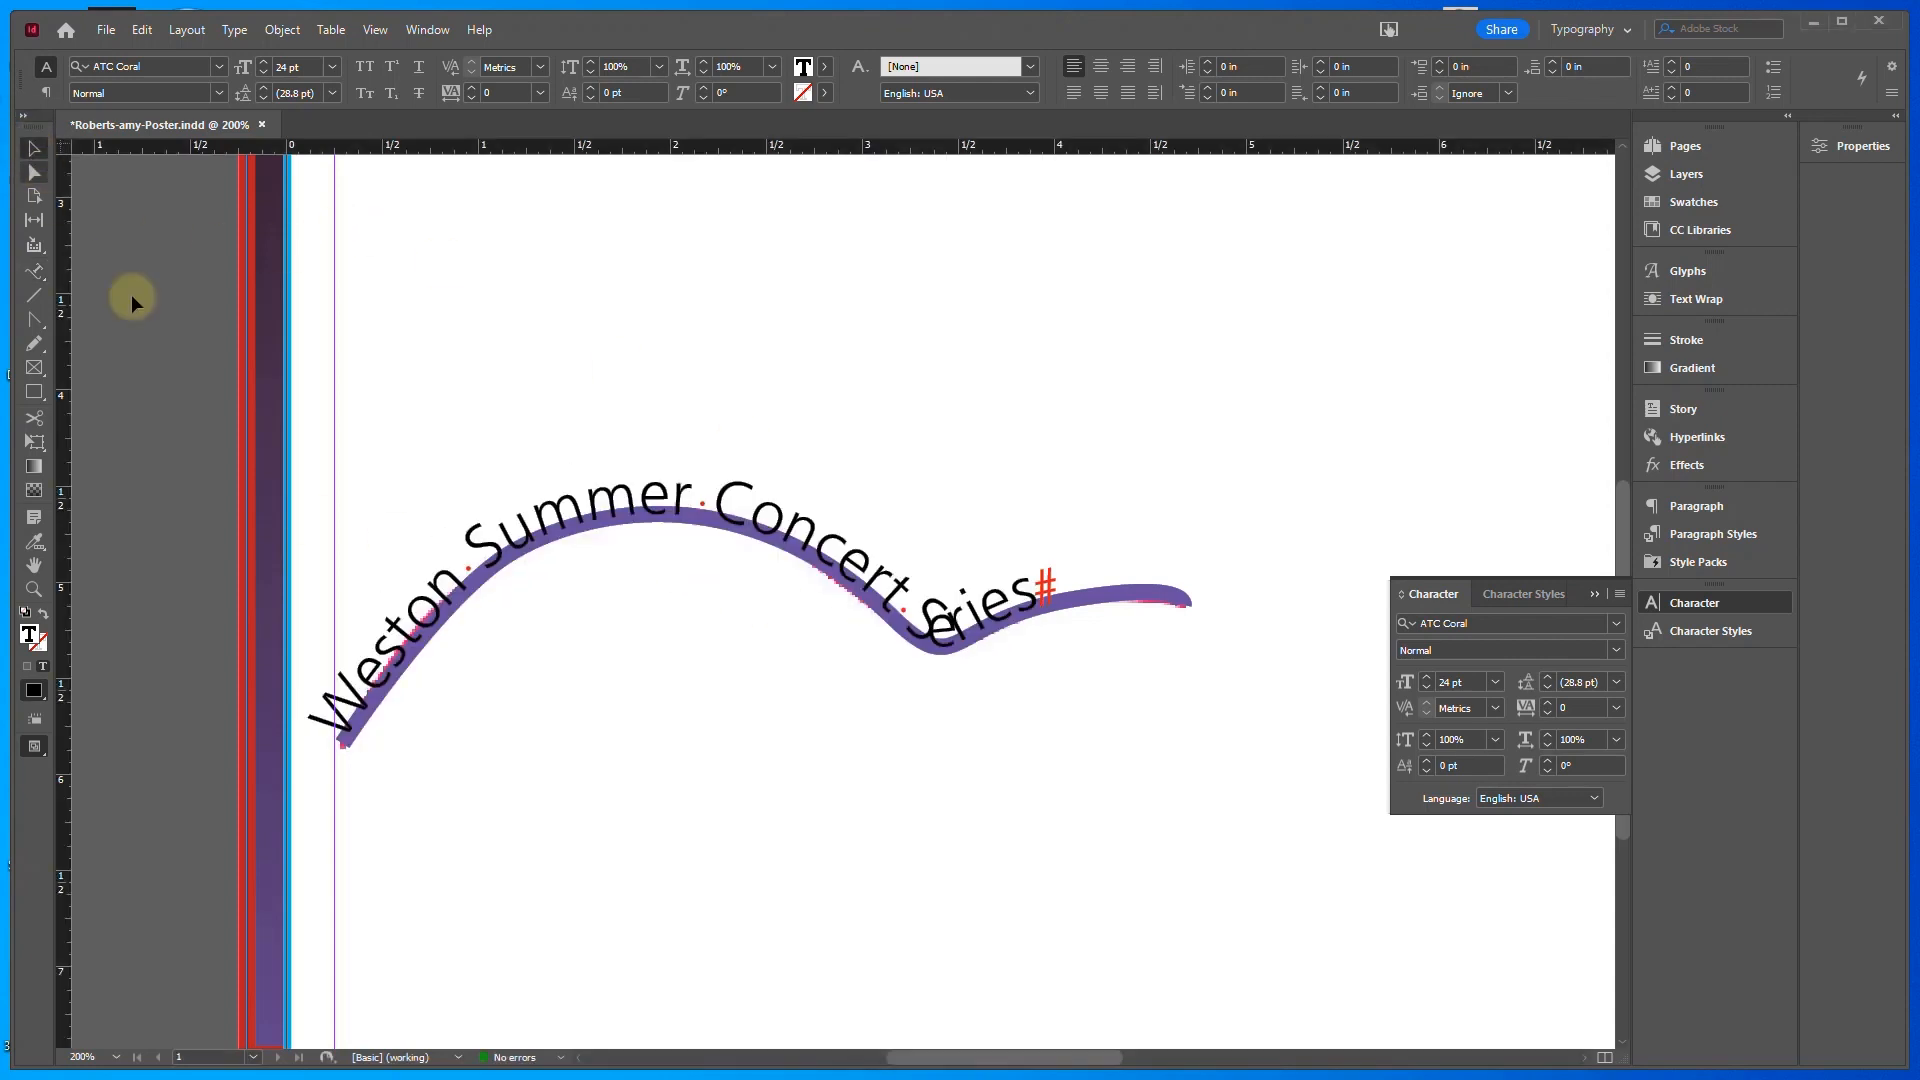
click(335, 738)
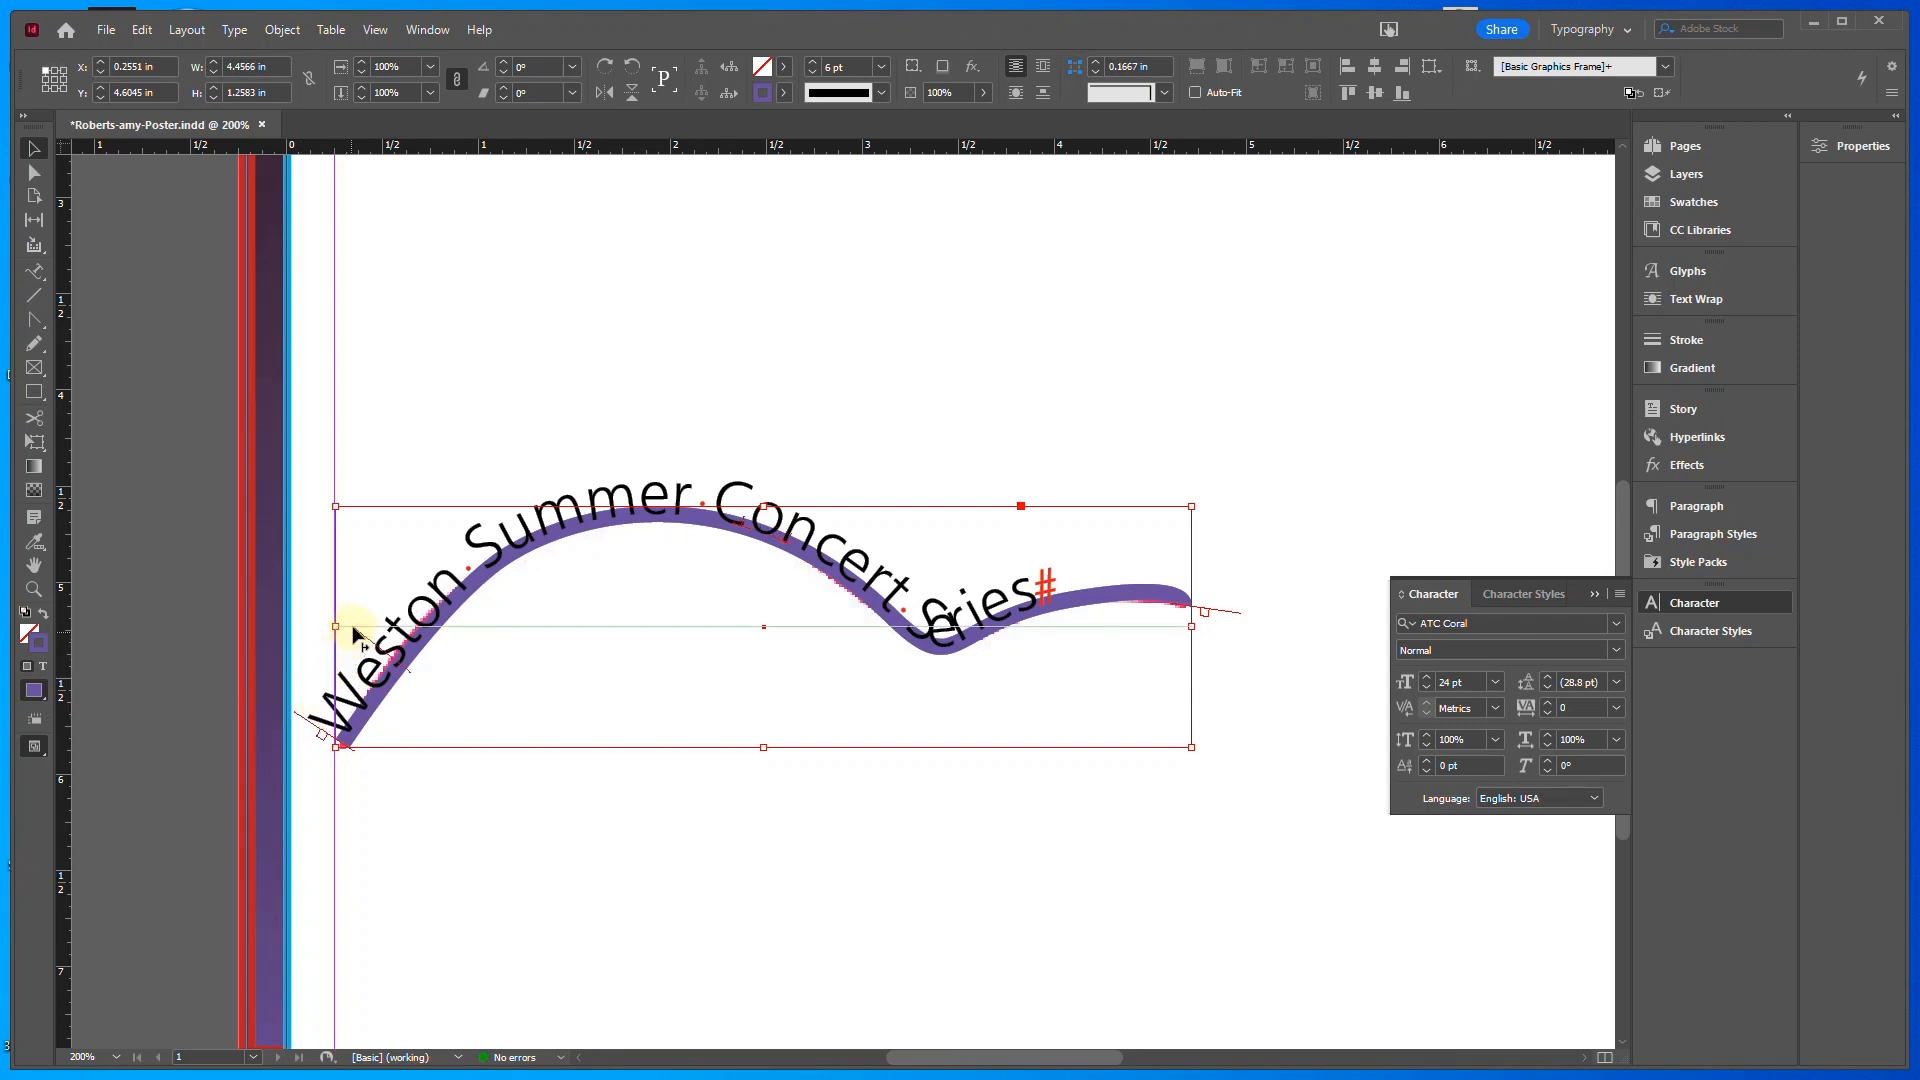
drag(354, 634, 355, 636)
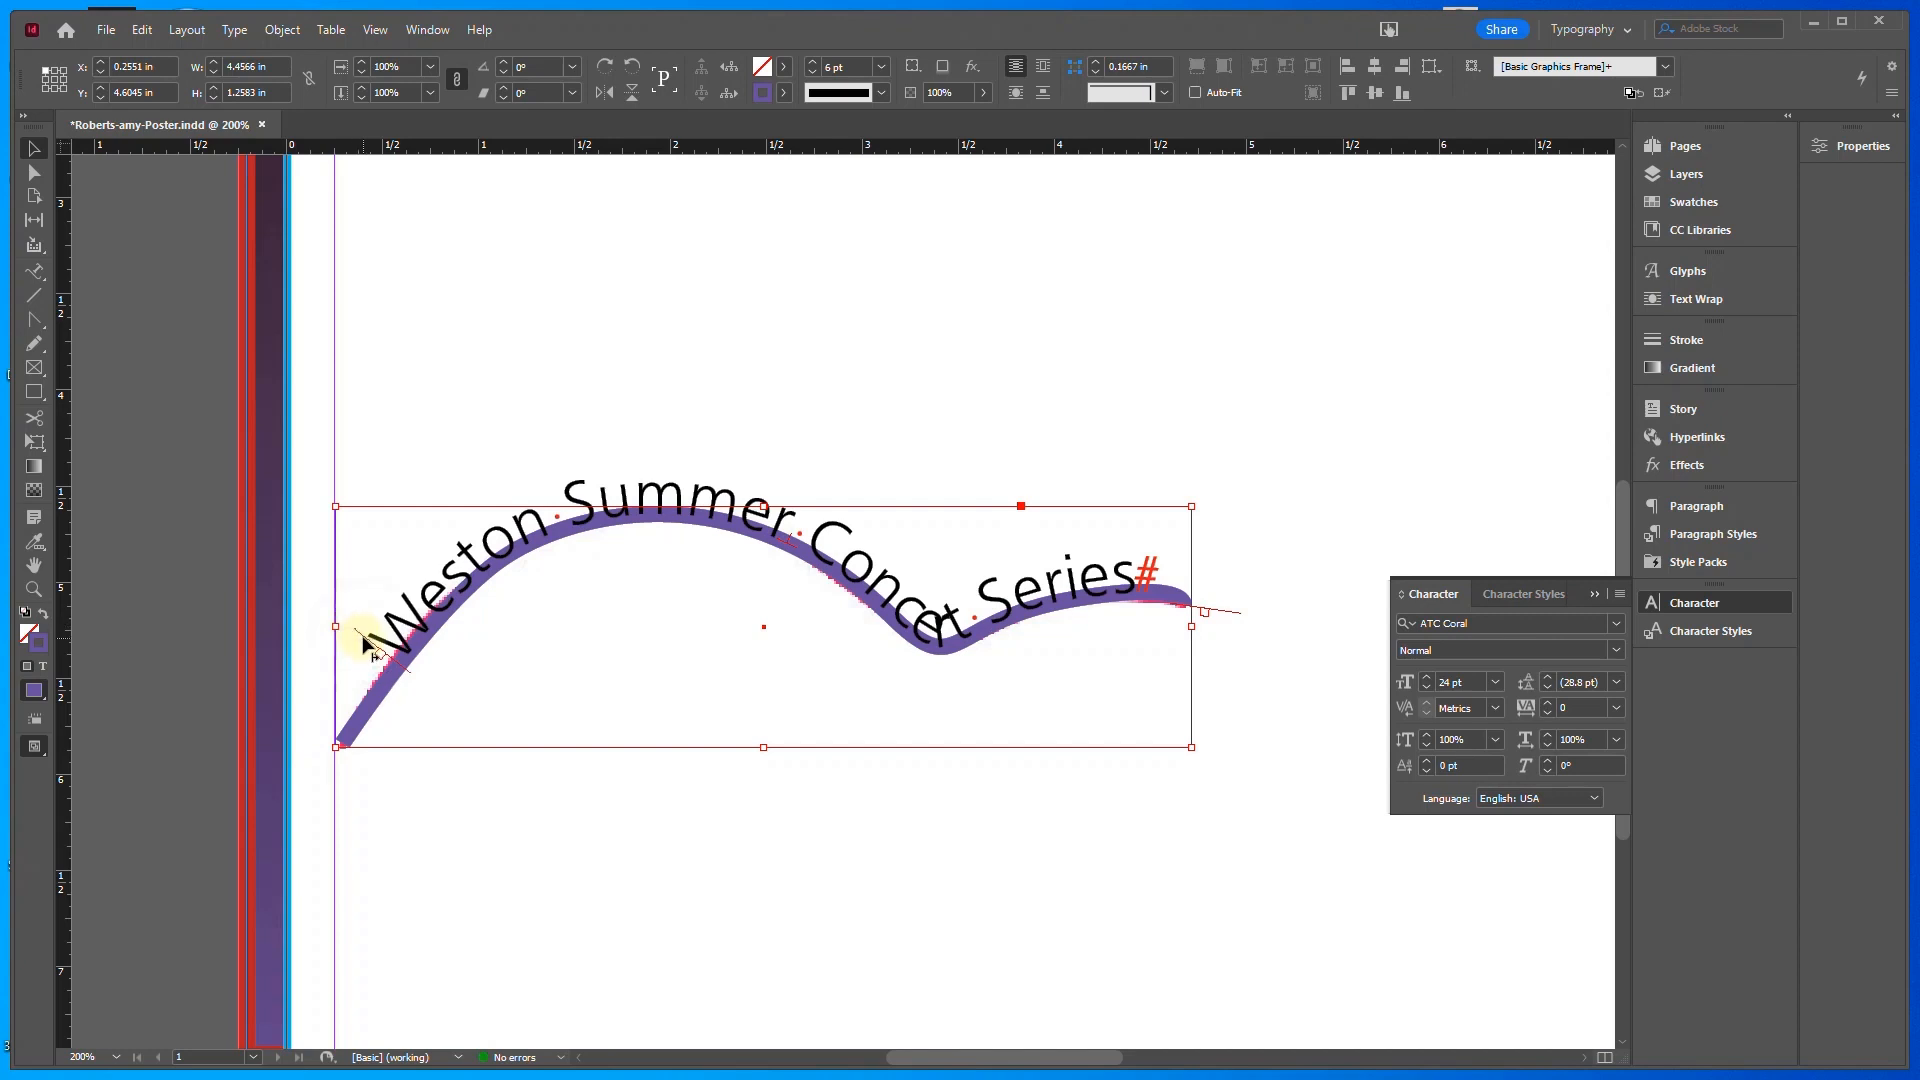
drag(362, 635, 382, 612)
drag(383, 613, 375, 624)
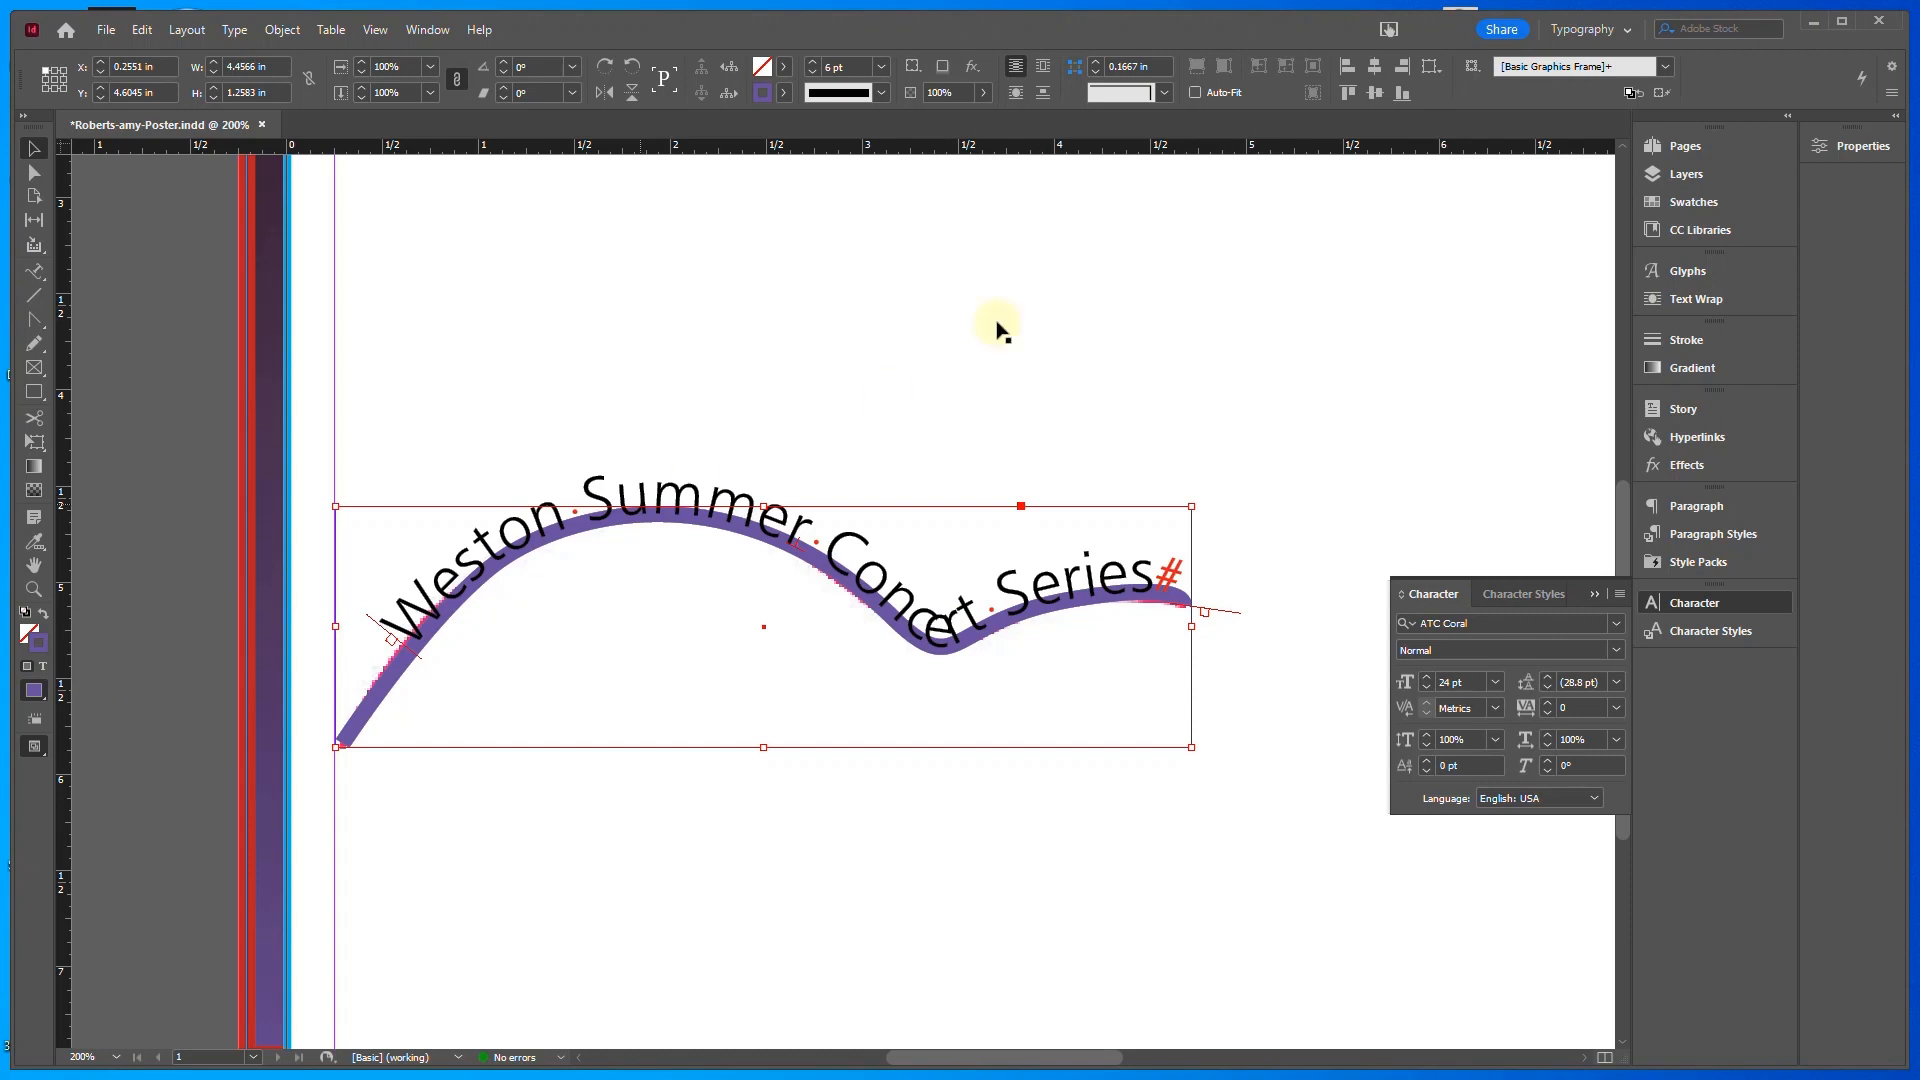
Set the kerning to 80 at the crowded "c" and "e" of "Concert" in the path's valley
click(35, 274)
click(125, 317)
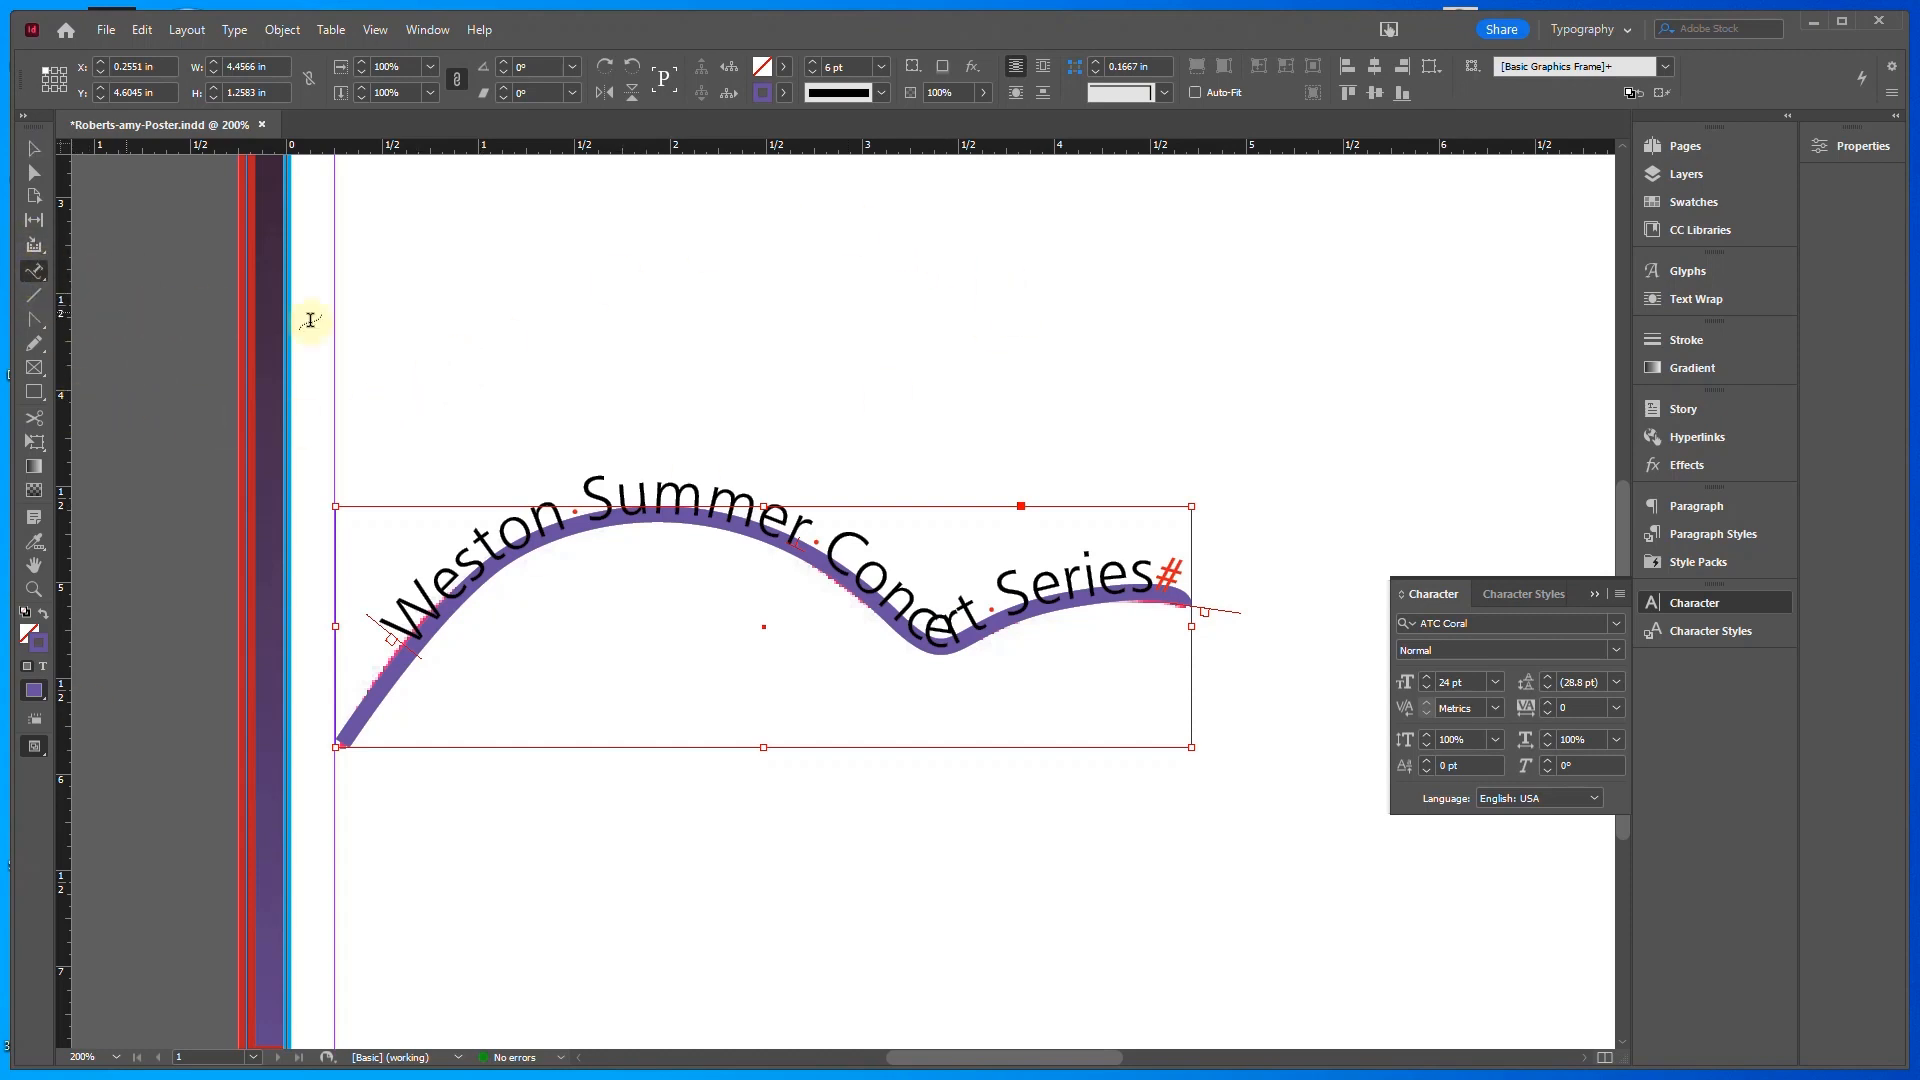
click(921, 631)
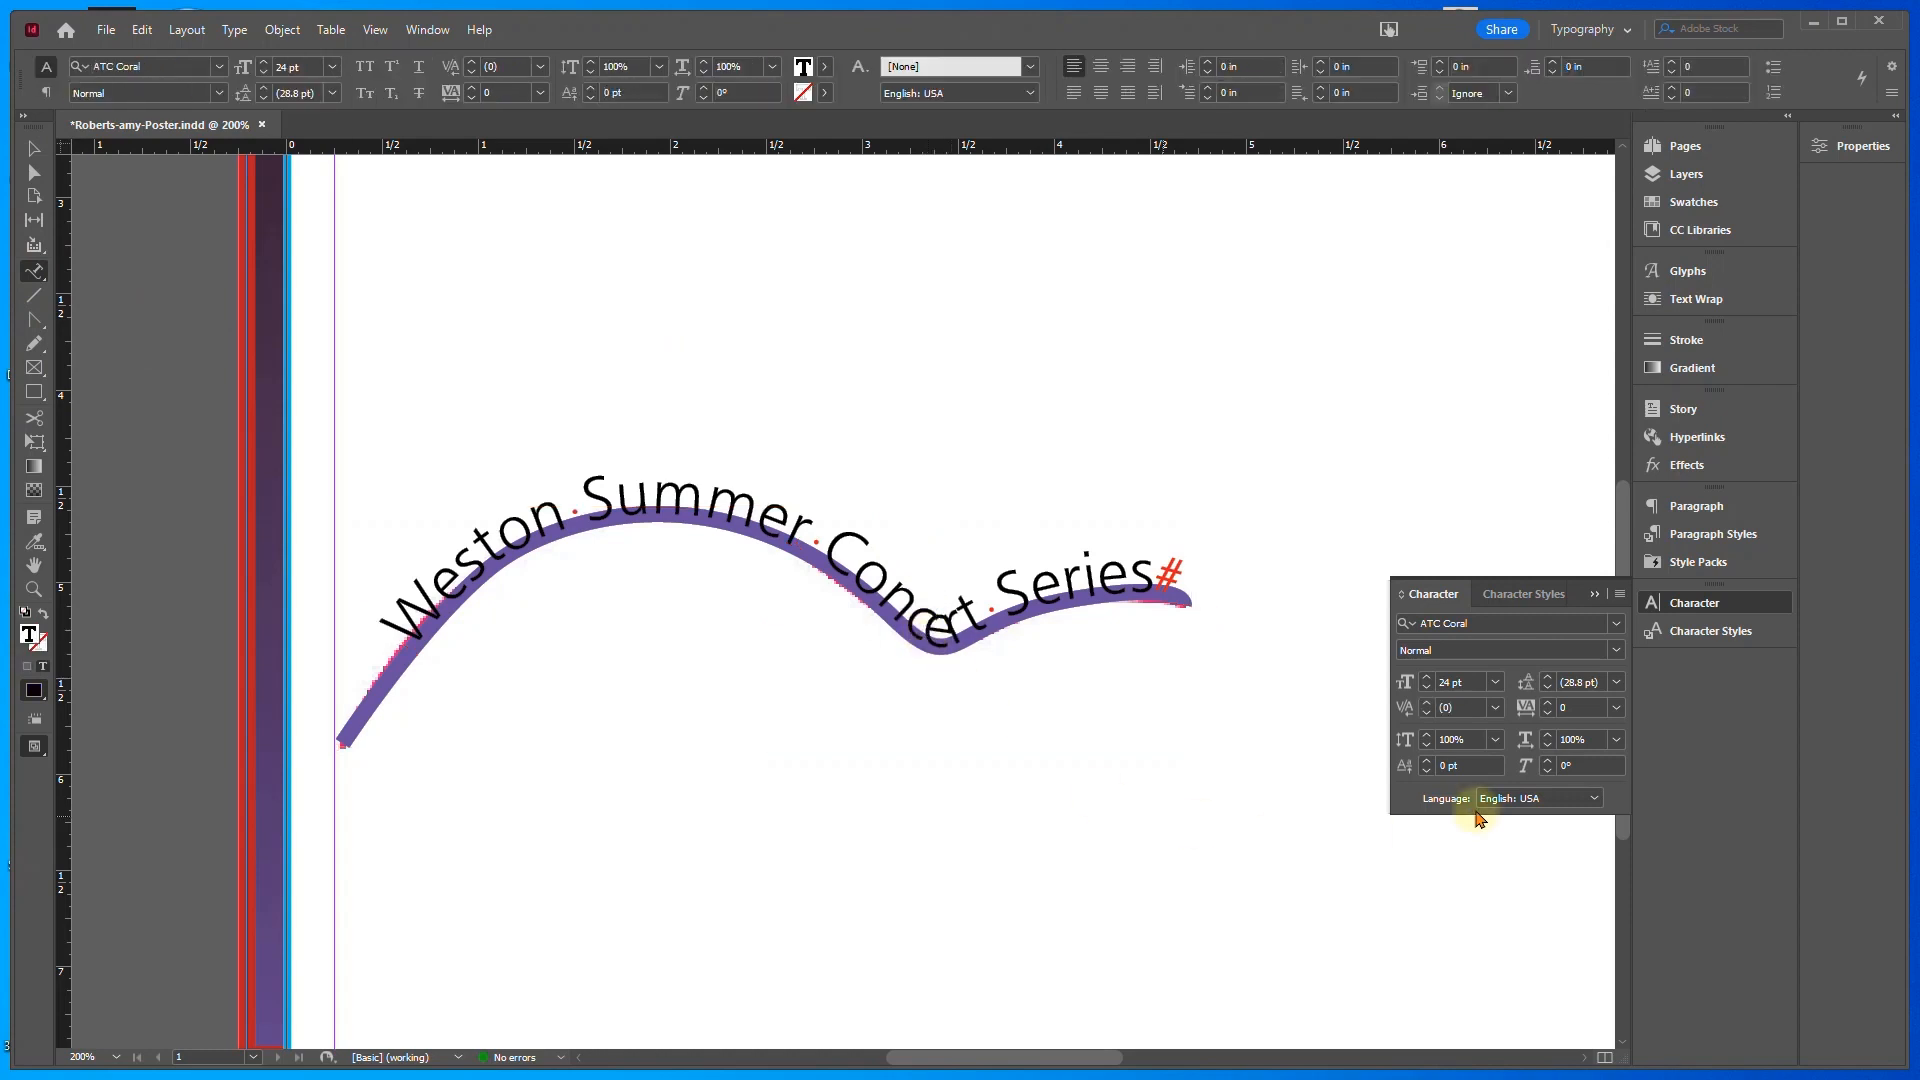
click(1430, 706)
click(1429, 703)
click(1429, 703)
click(1427, 703)
click(1427, 703)
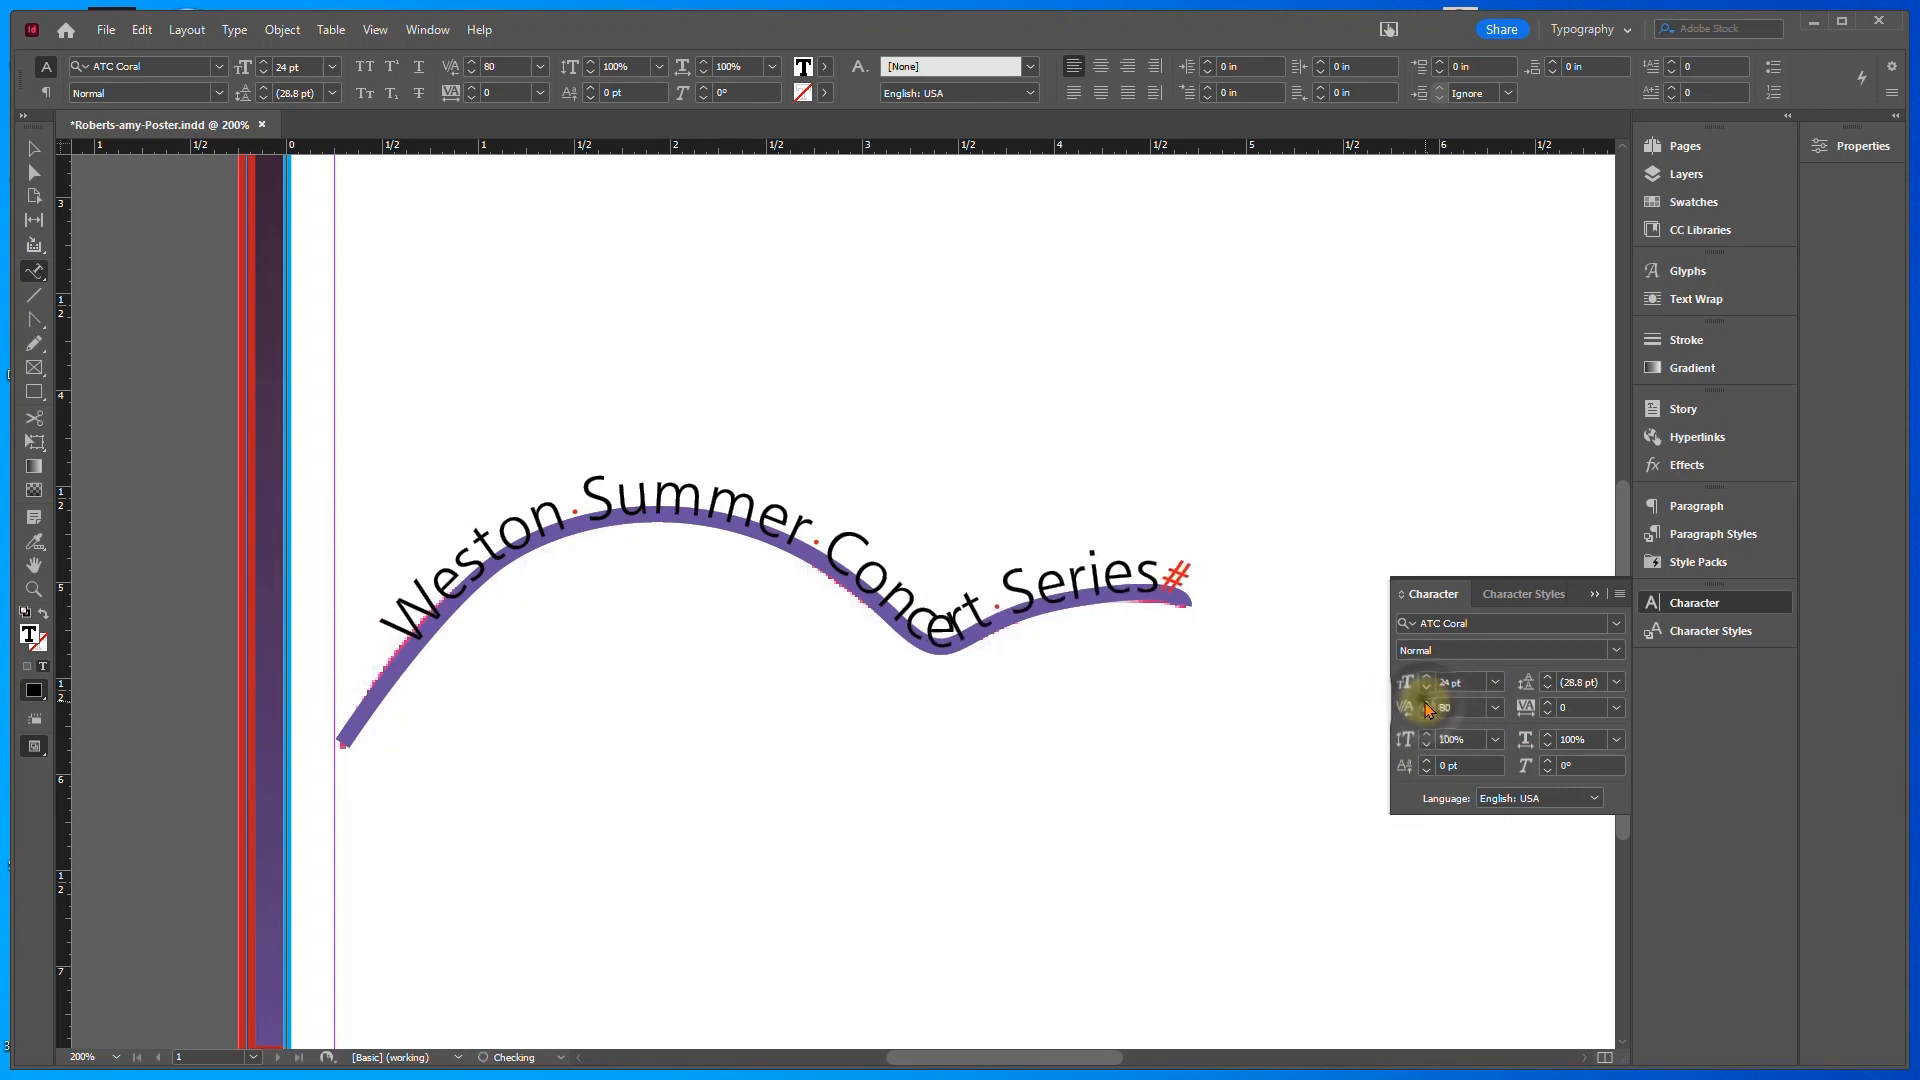
Increase the kerning between the "c" and "e" of "Concert" to 220
click(1426, 703)
click(1426, 703)
click(1425, 704)
click(1425, 704)
click(1427, 703)
click(1427, 703)
click(1427, 703)
click(1427, 703)
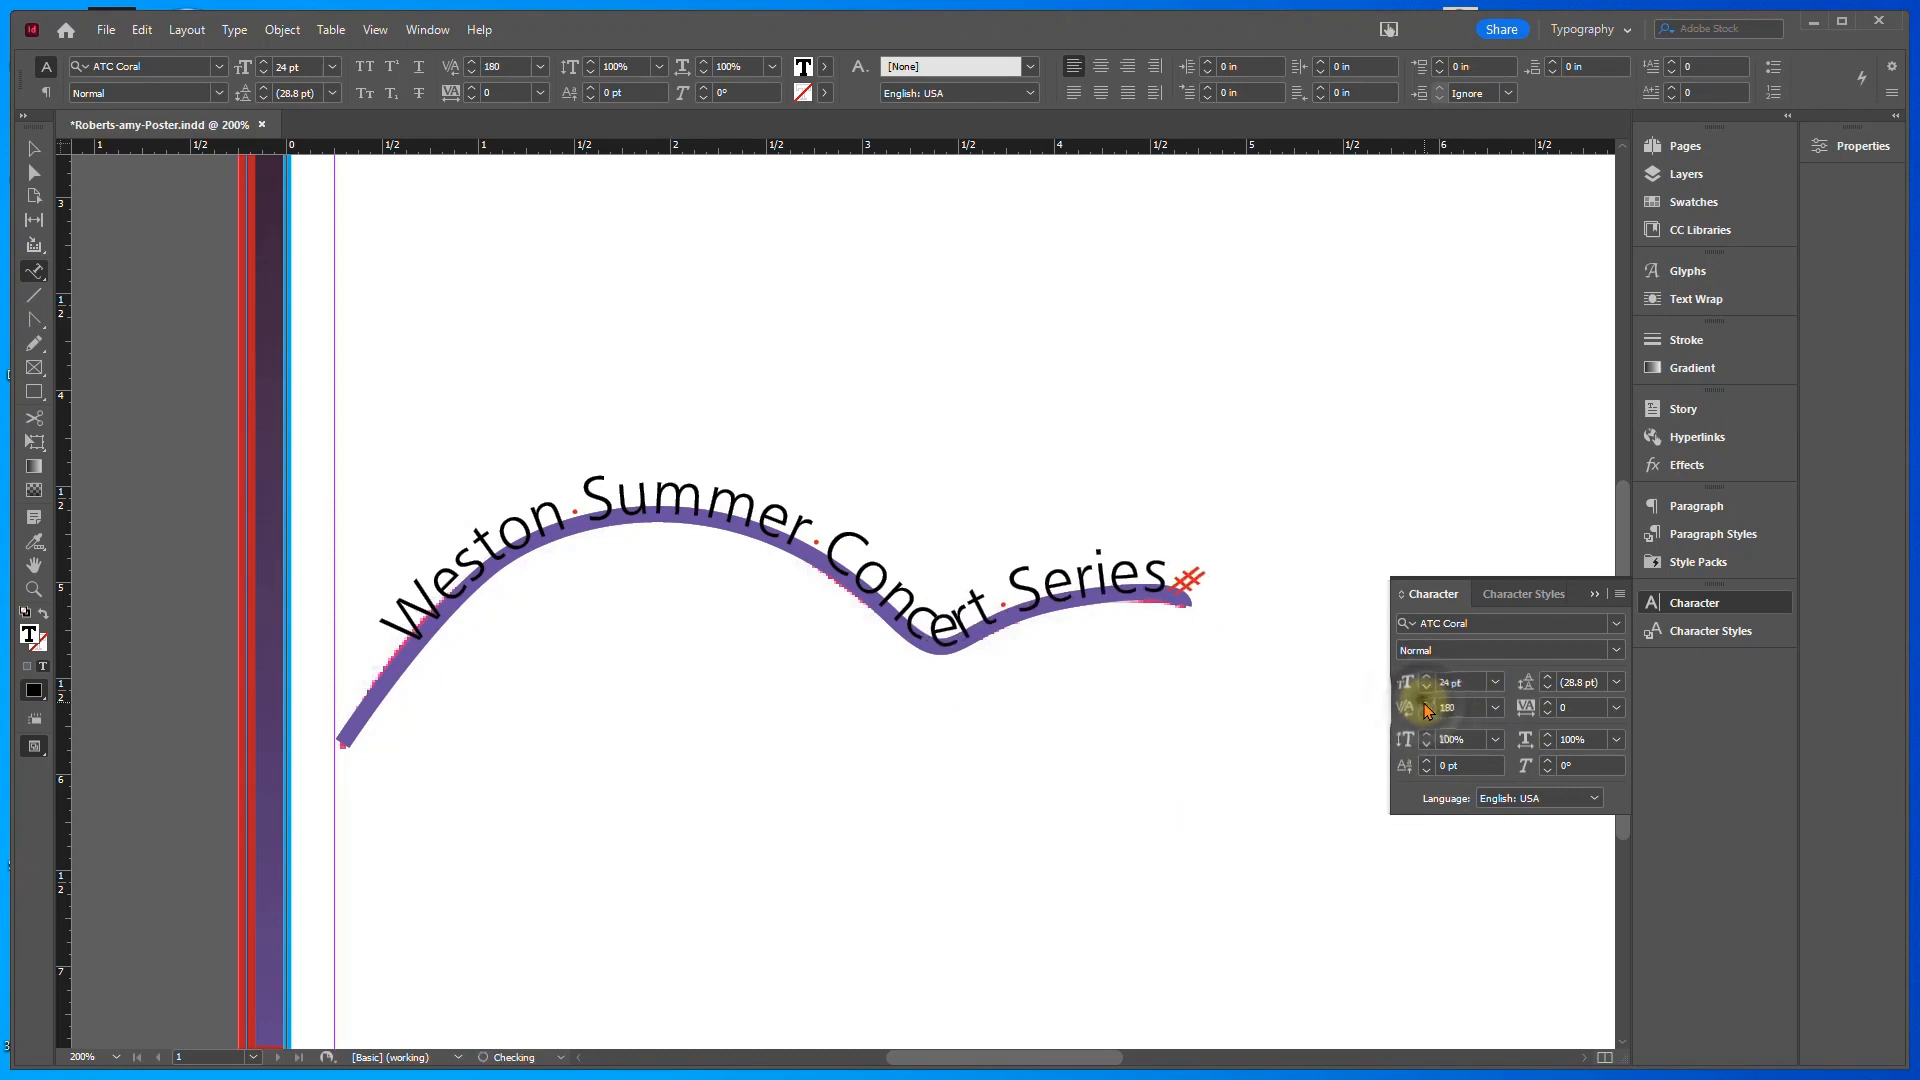
click(1427, 703)
click(1427, 703)
click(1427, 703)
click(1427, 703)
click(945, 630)
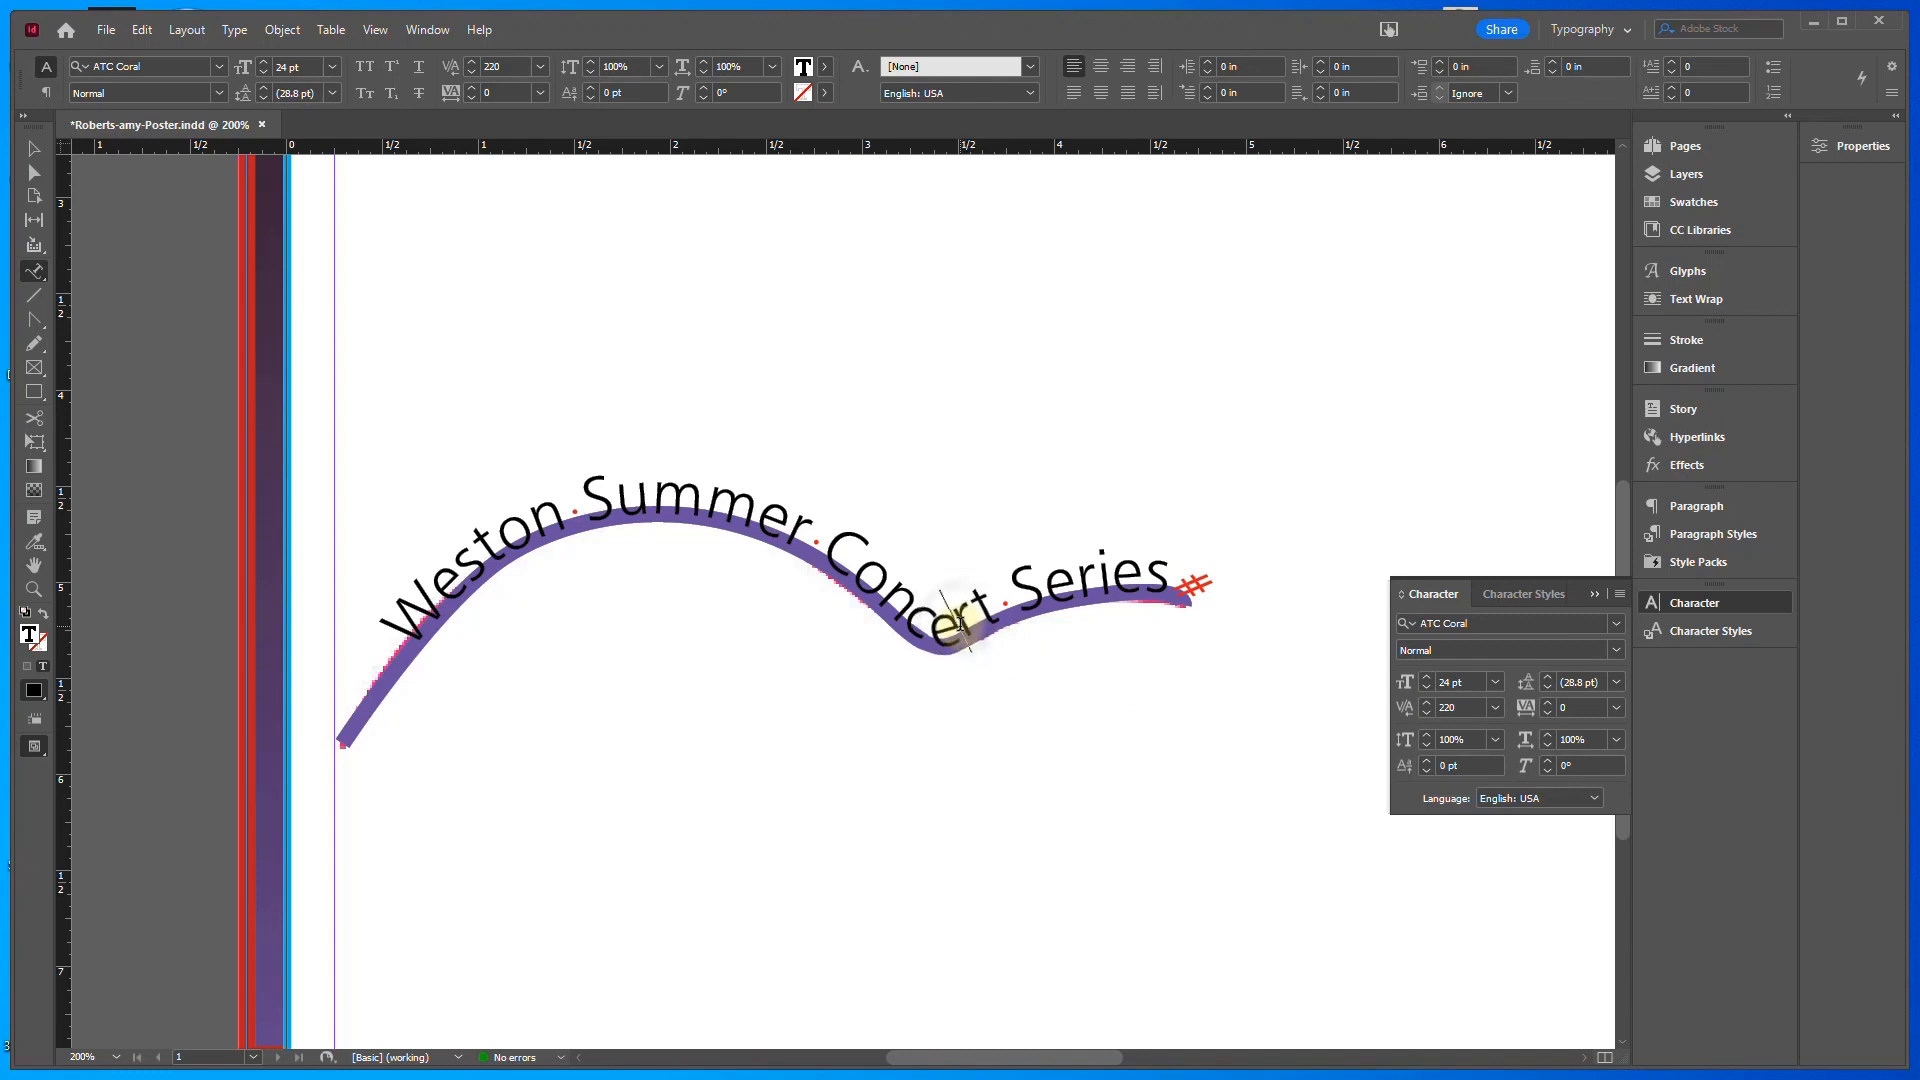
click(1427, 679)
click(1427, 679)
click(1427, 679)
click(1427, 679)
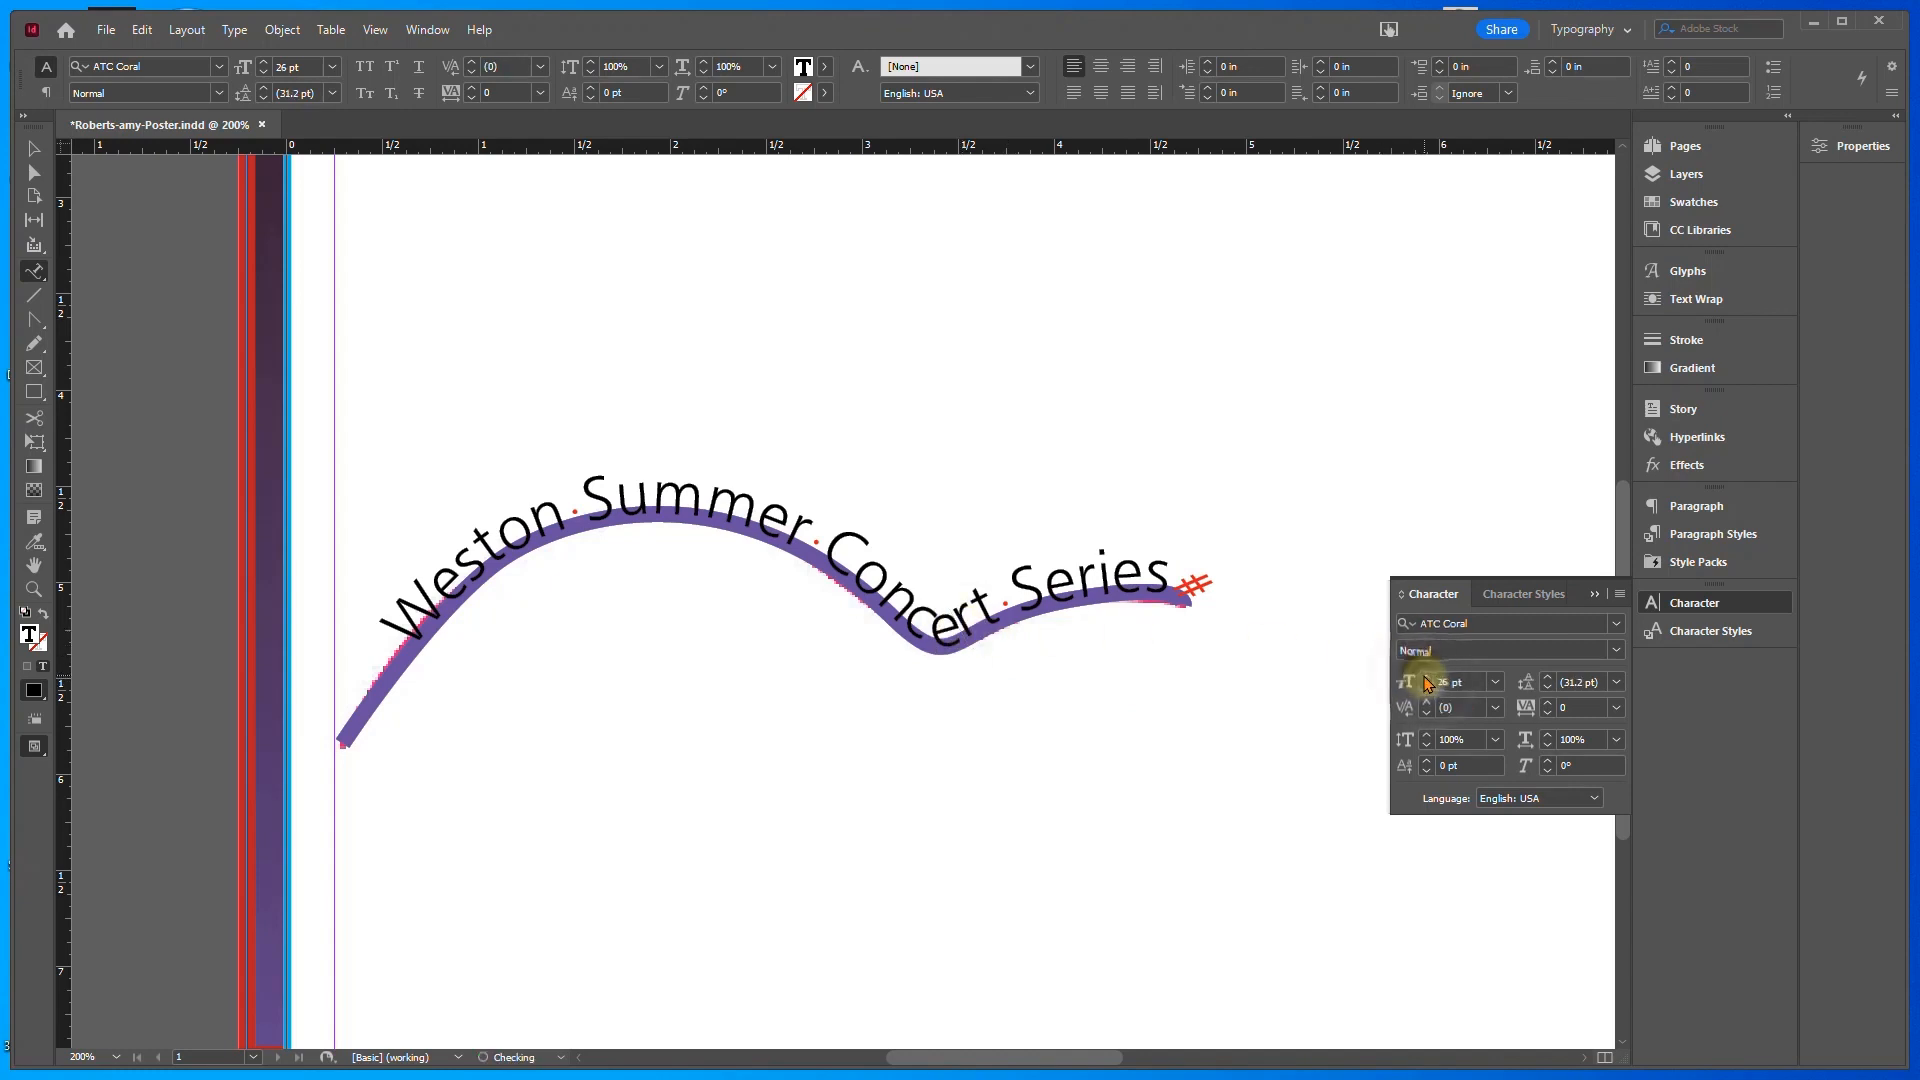
click(1426, 679)
click(1425, 679)
click(1424, 679)
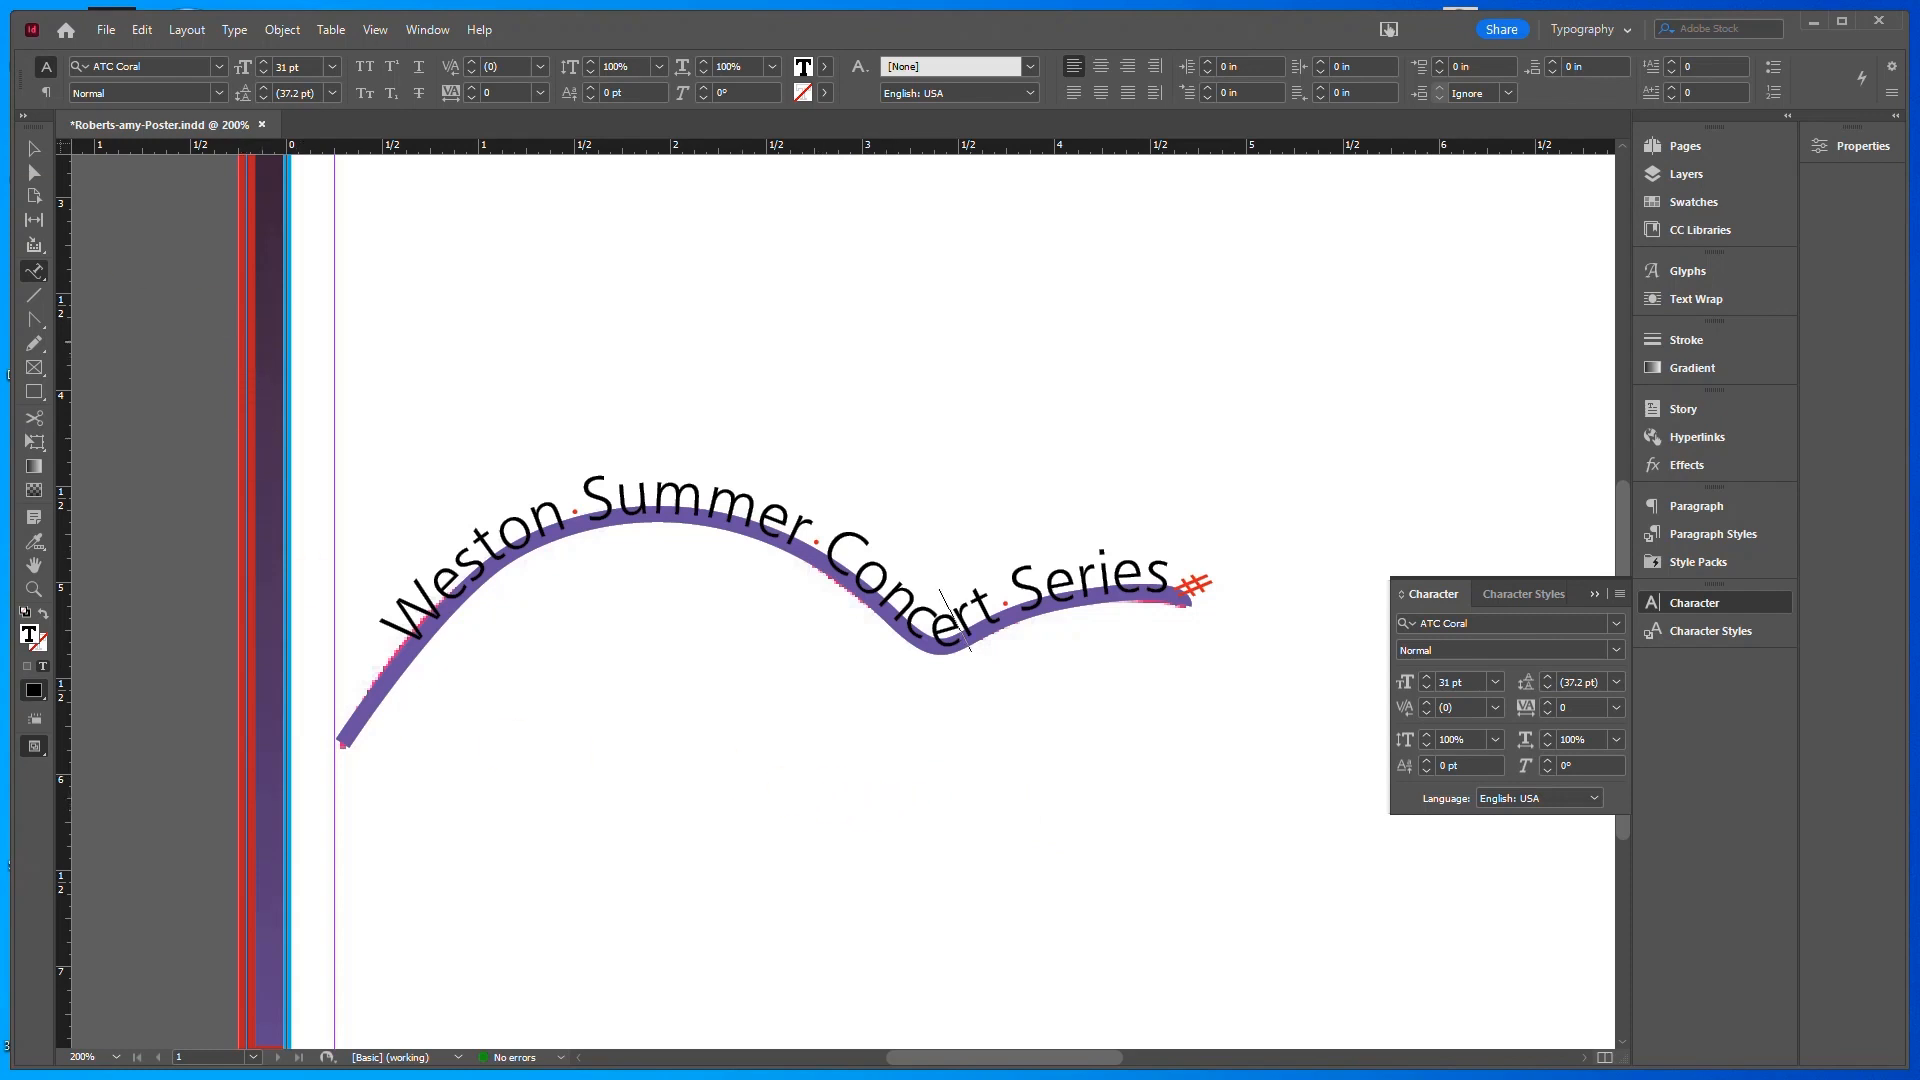
Remove the text-path.jpg template image from behind the path text and set the curve's stroke weight to 0 pt
click(38, 150)
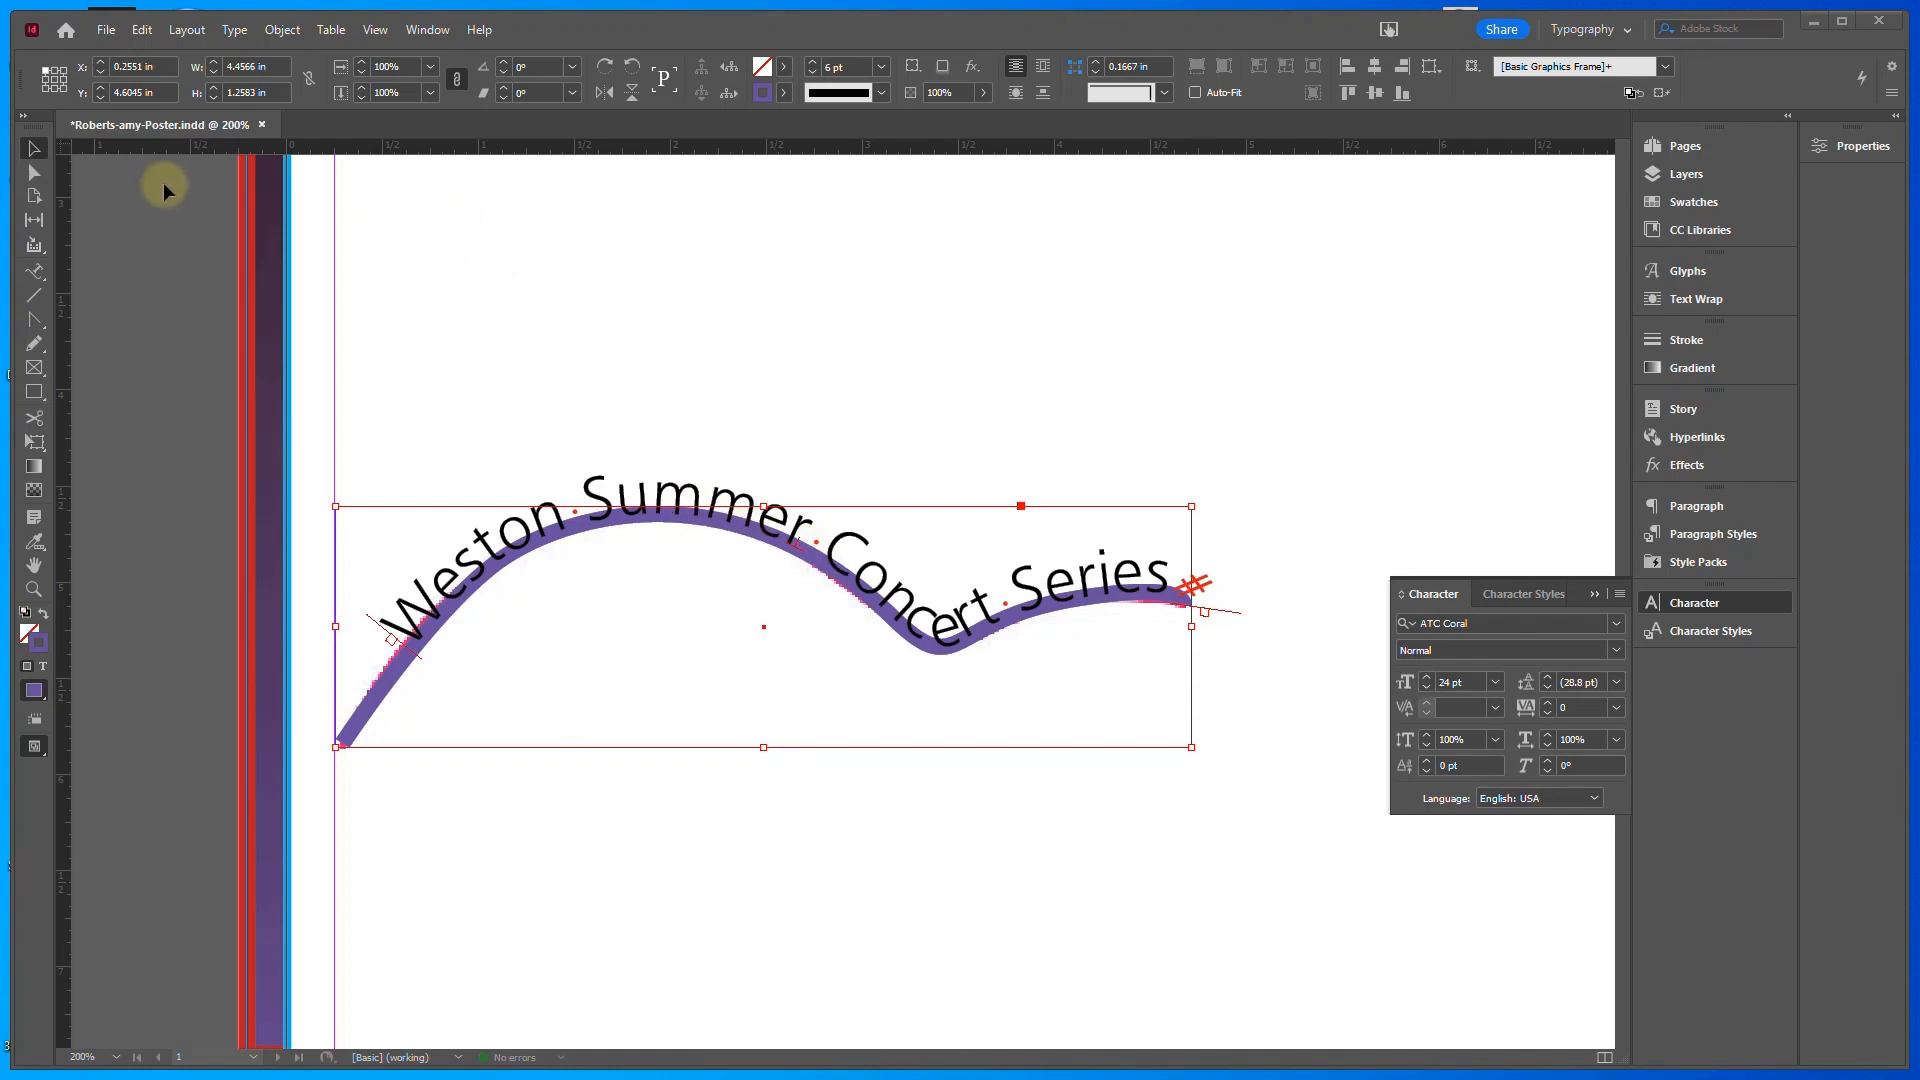
click(866, 206)
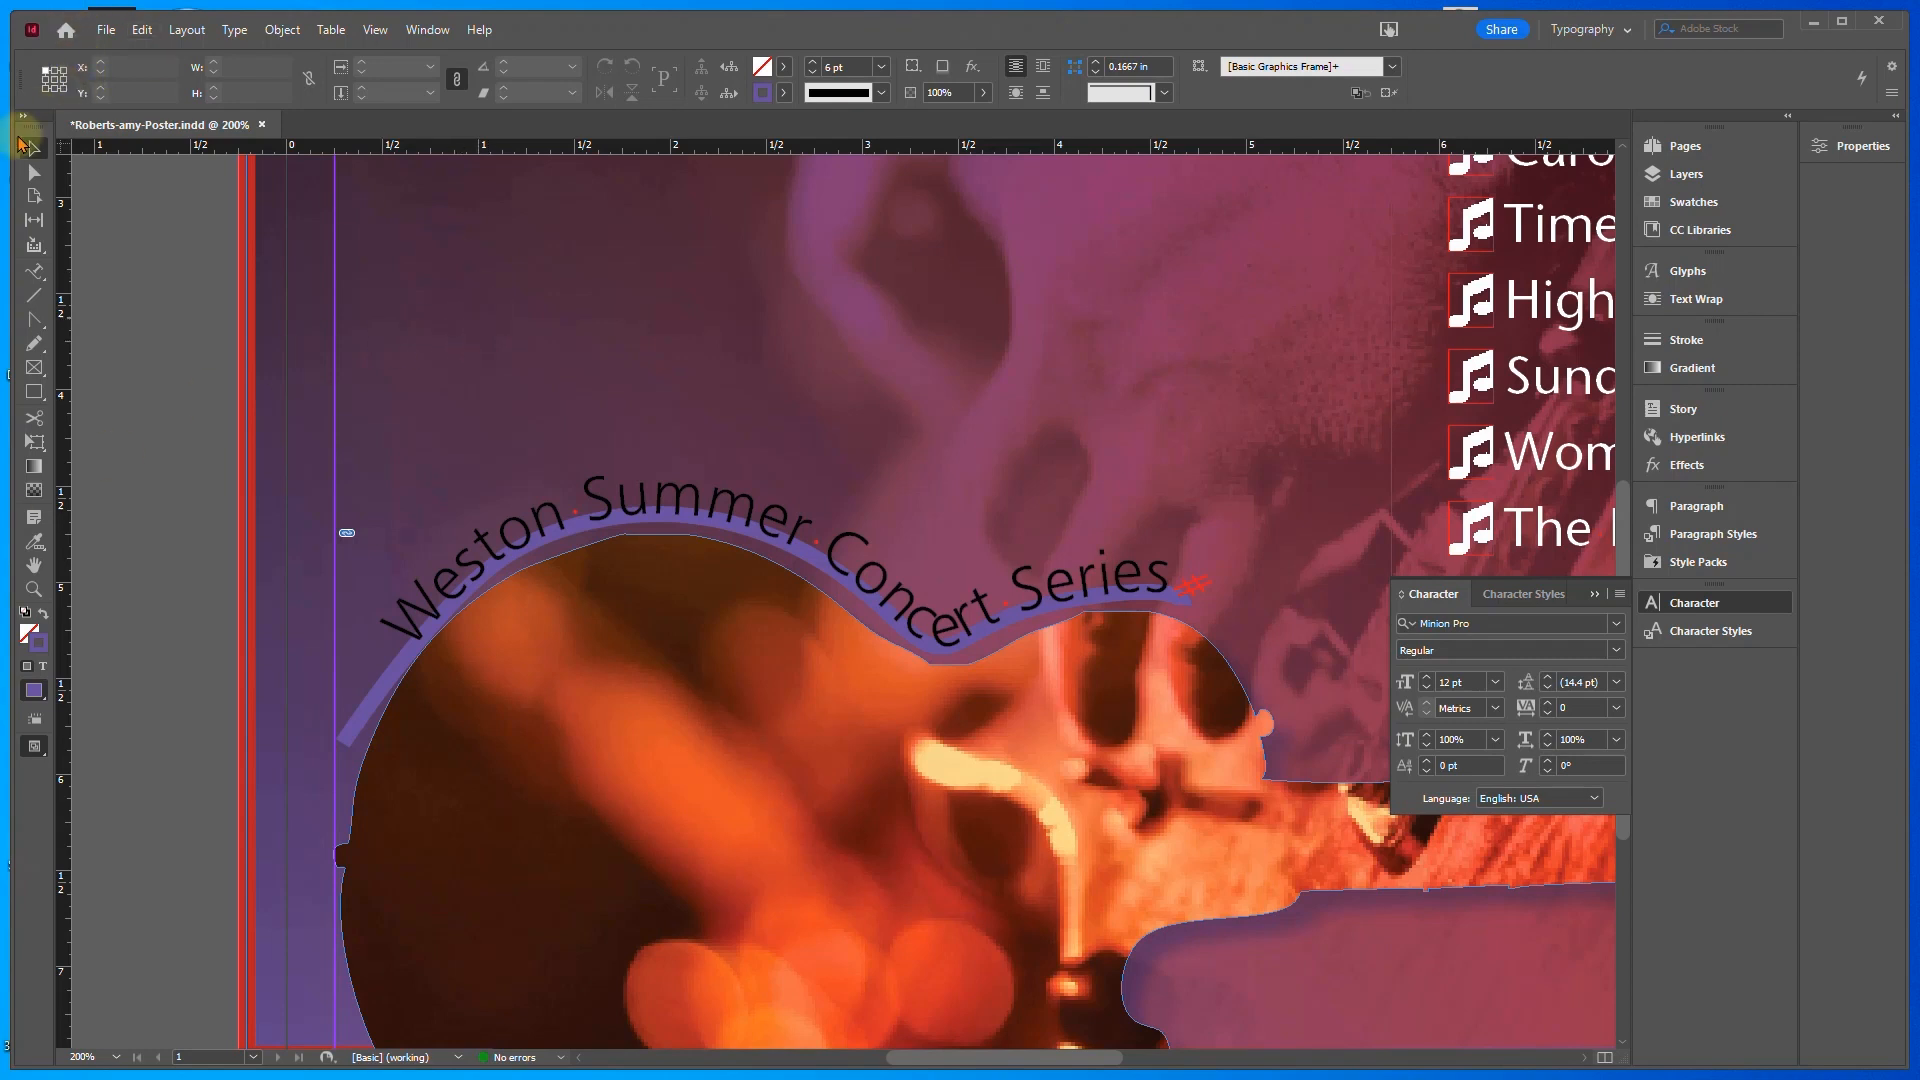
click(686, 508)
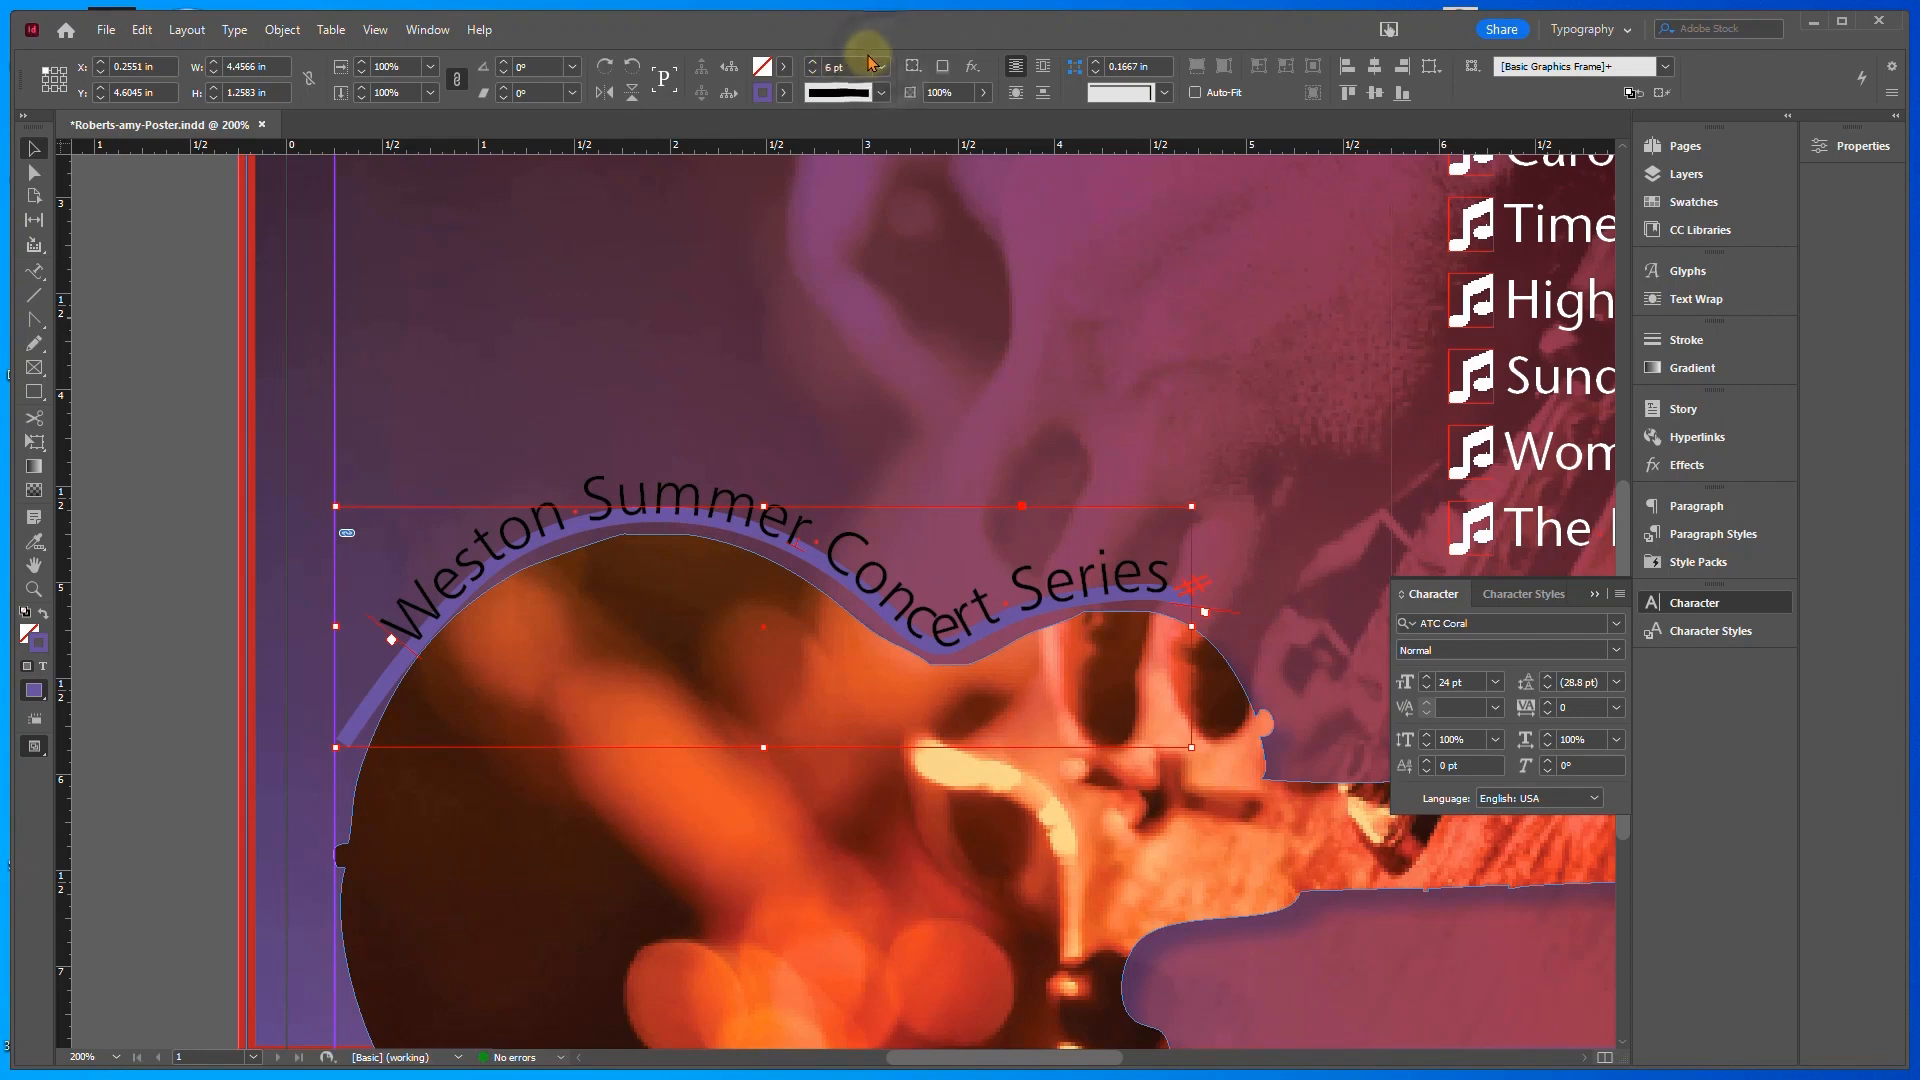
click(880, 66)
click(856, 89)
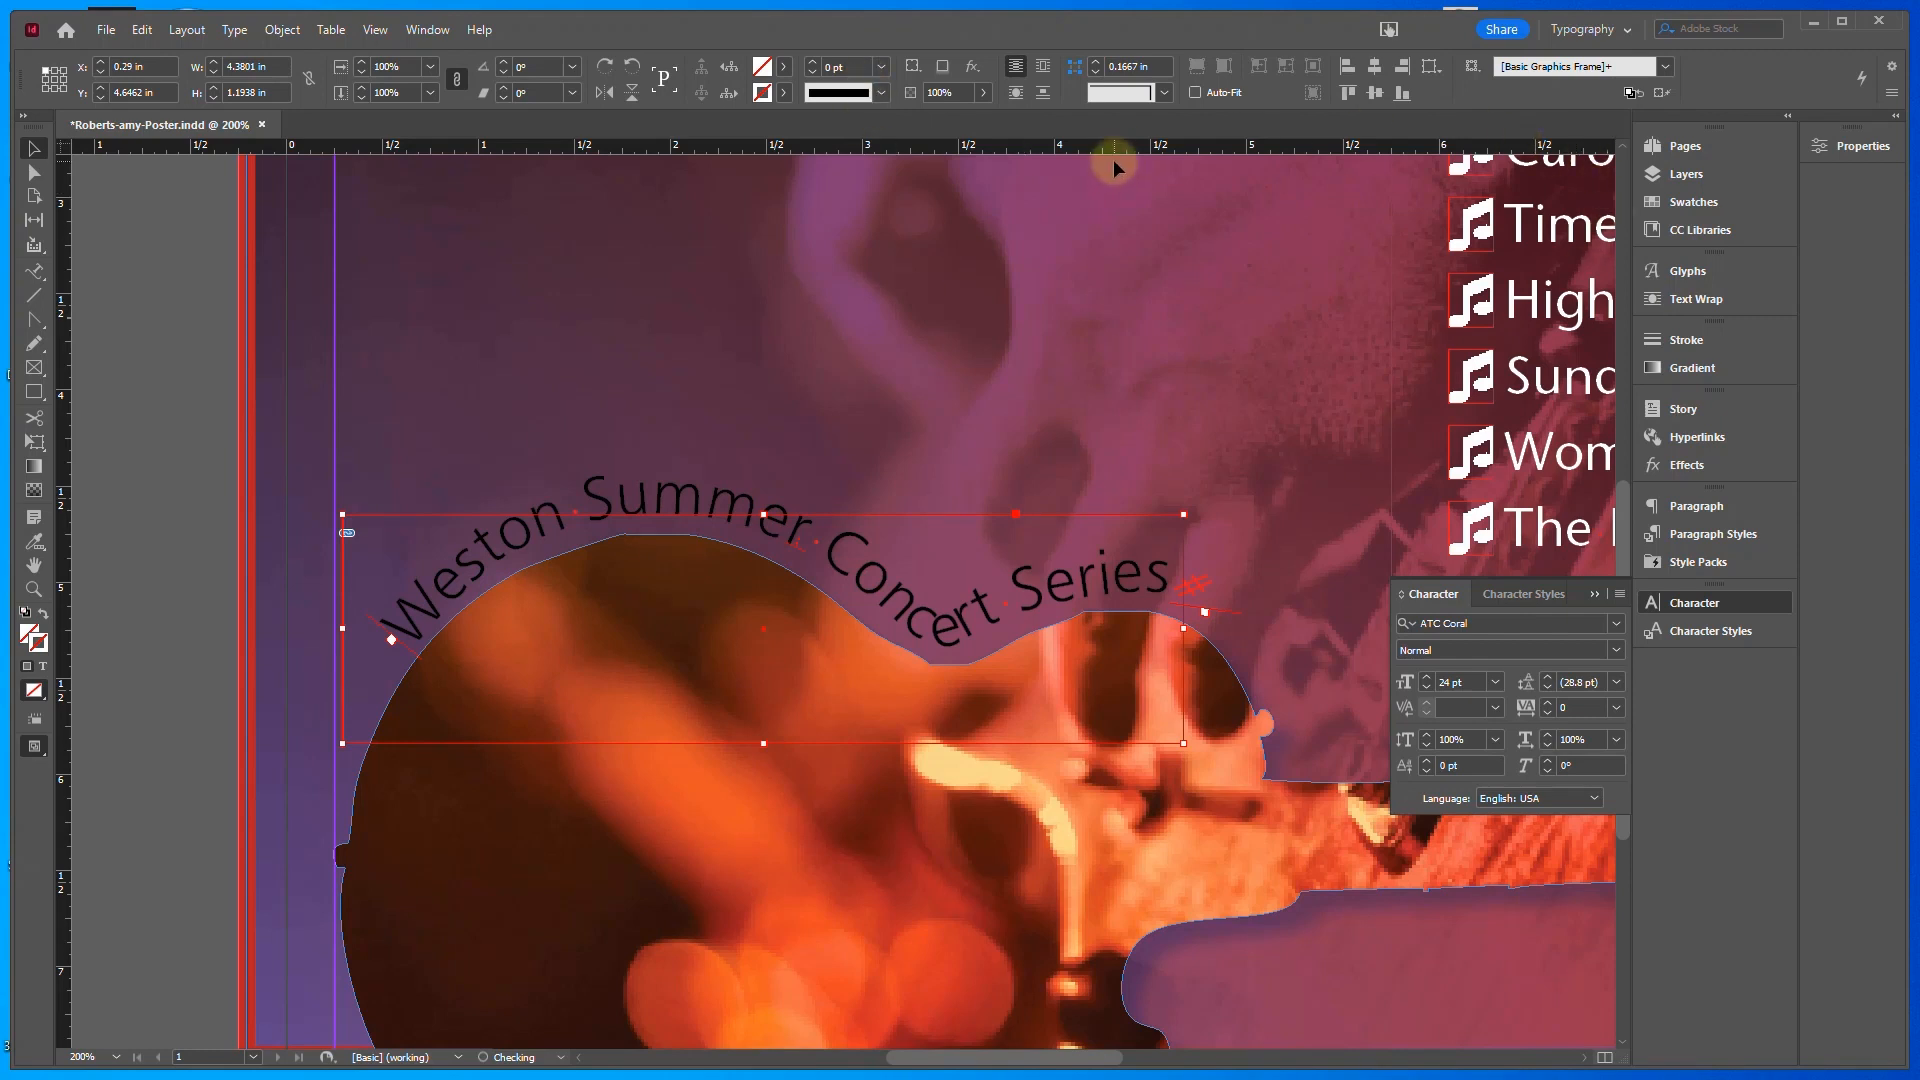
Color the "Weston Summer Concert Series" path text with the C=0 M=15 Y=50 K=0 swatch
click(1693, 203)
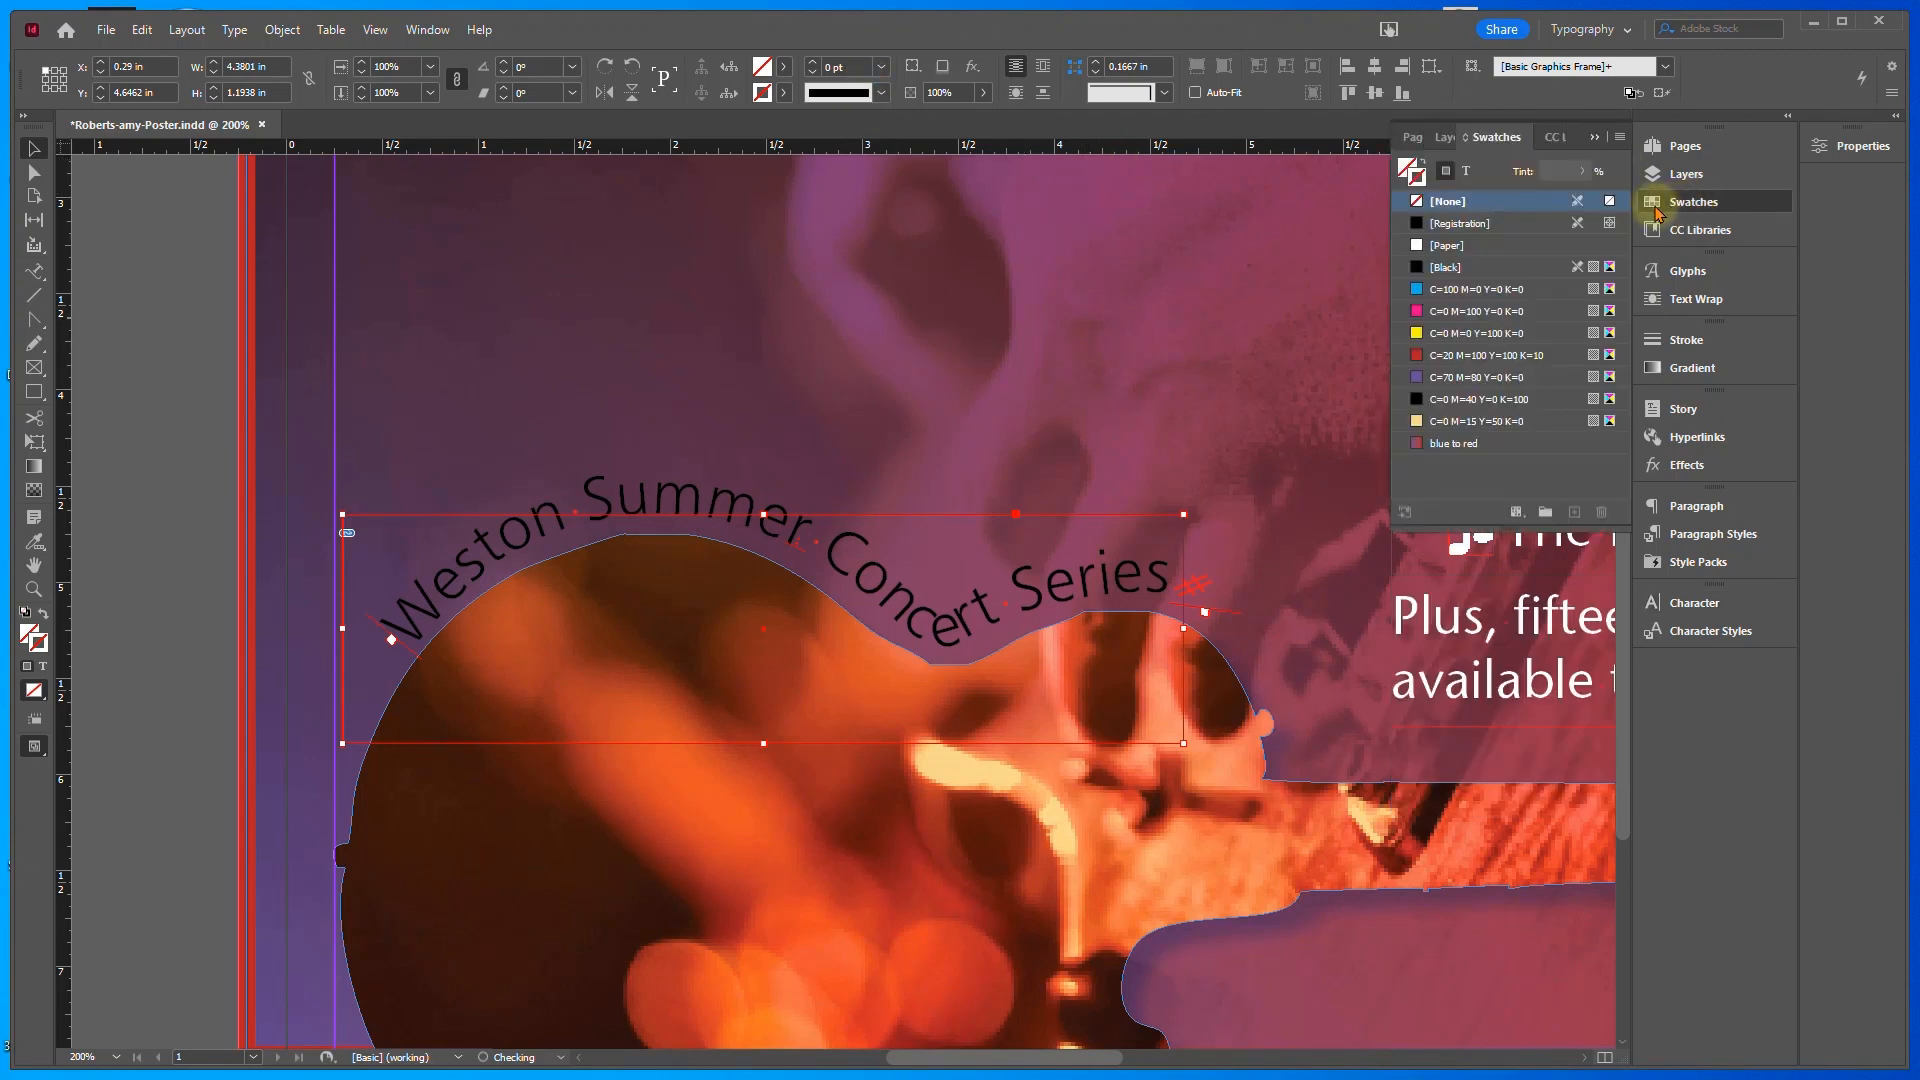
click(1466, 172)
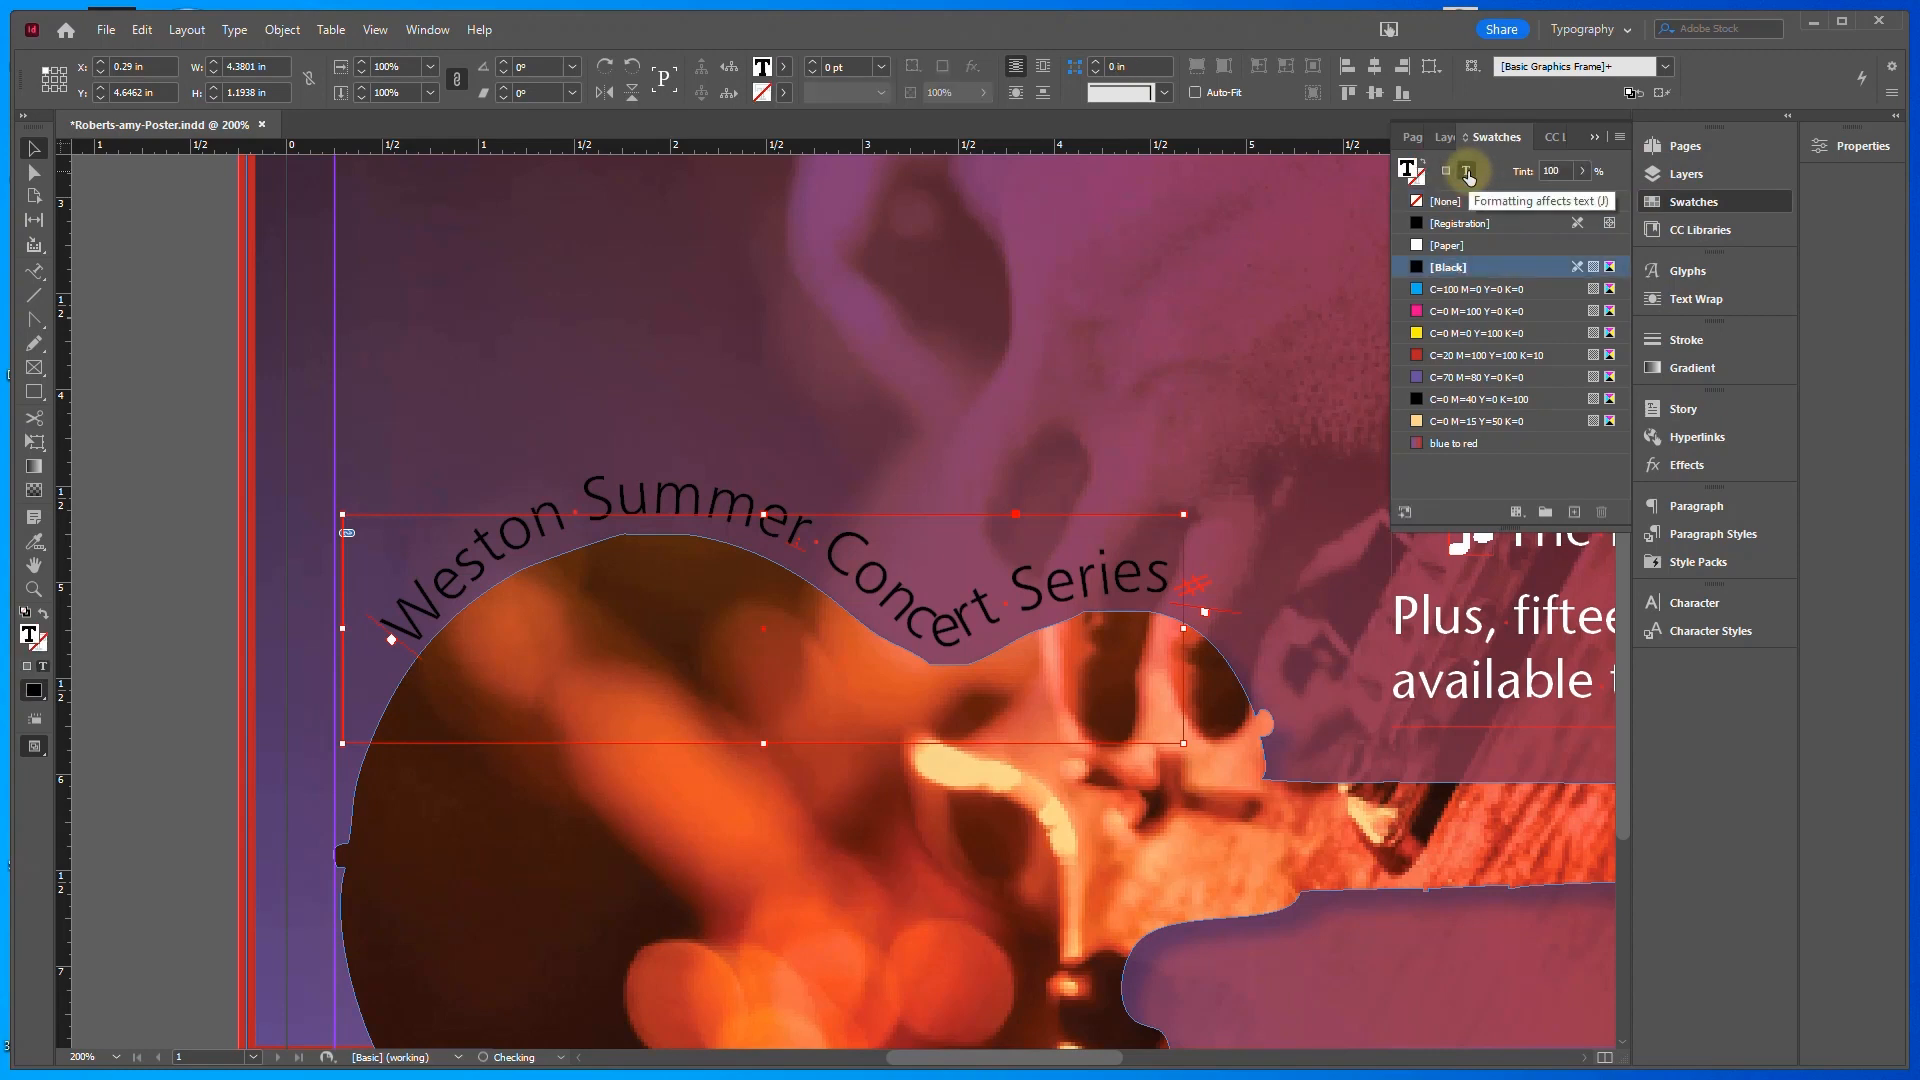
click(1472, 422)
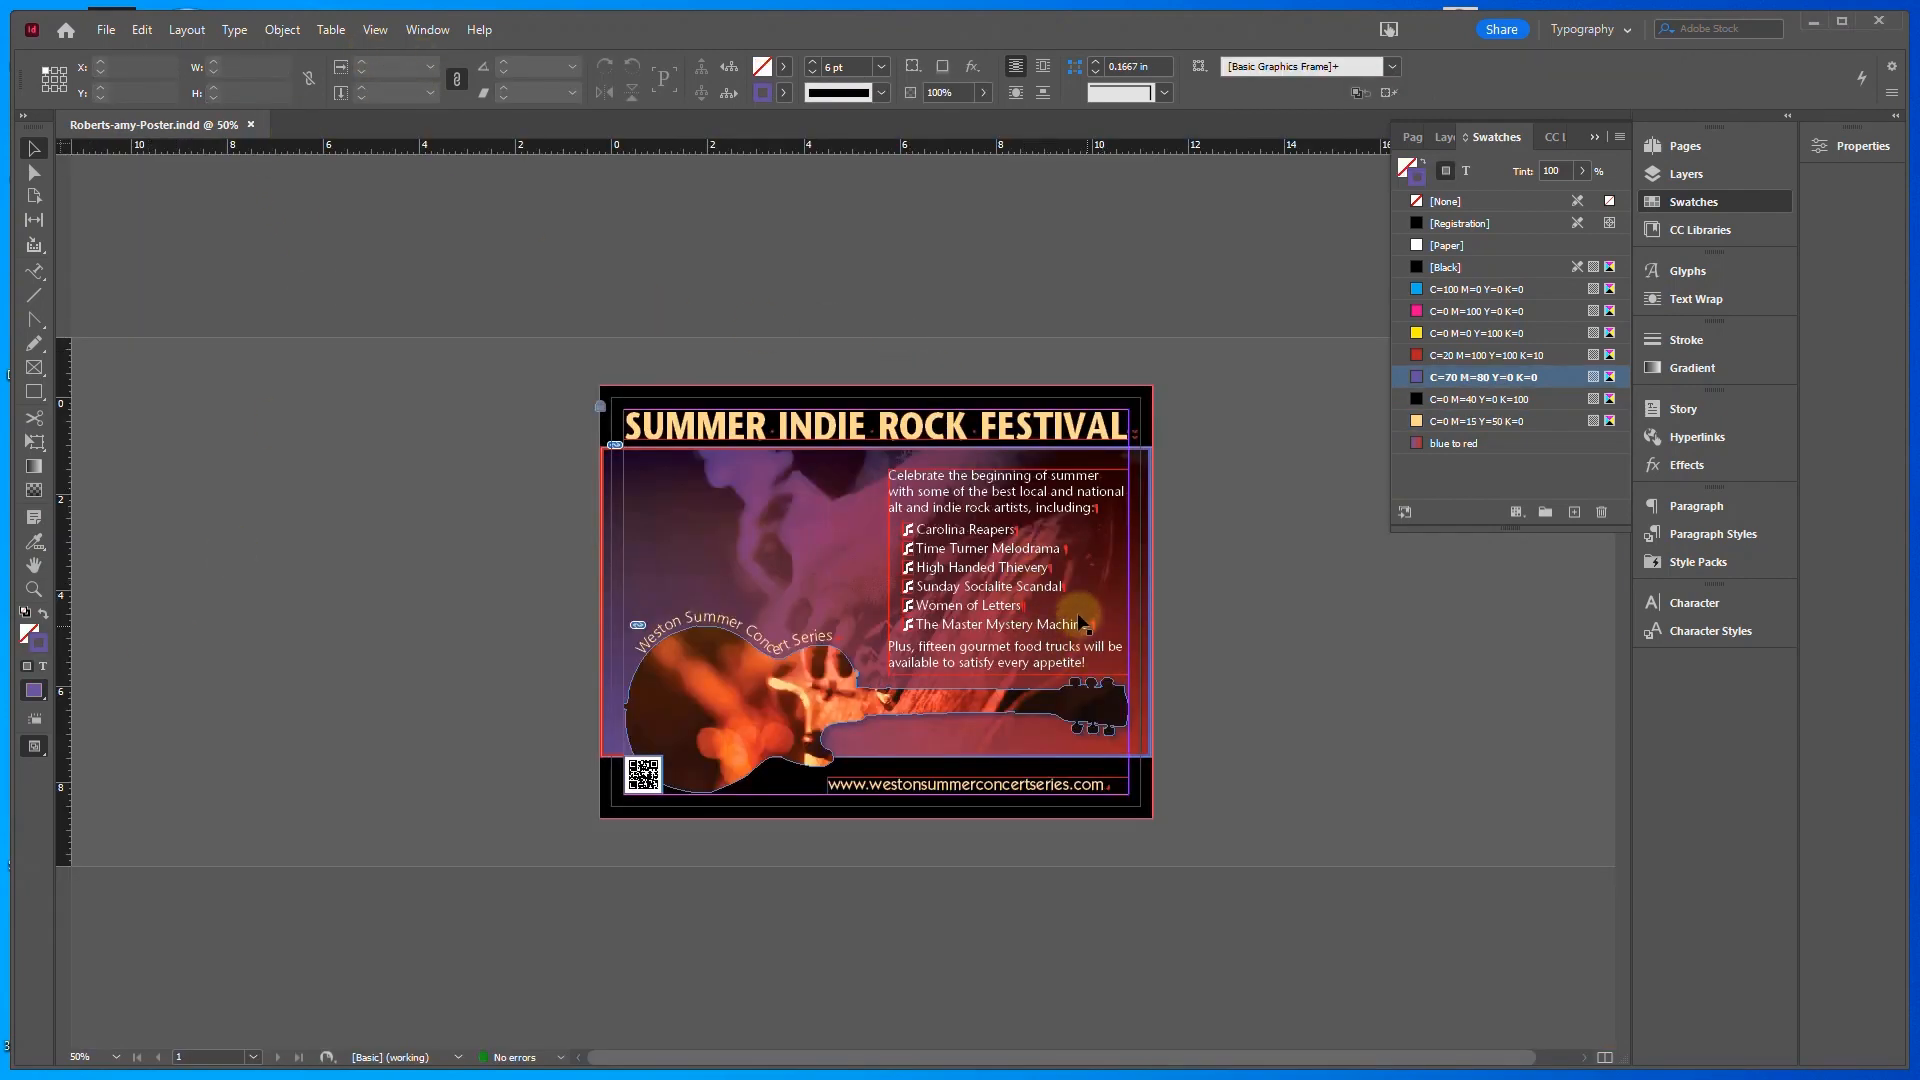
Hide the hidden characters in the poster's text
click(372, 30)
mouse_move(234, 29)
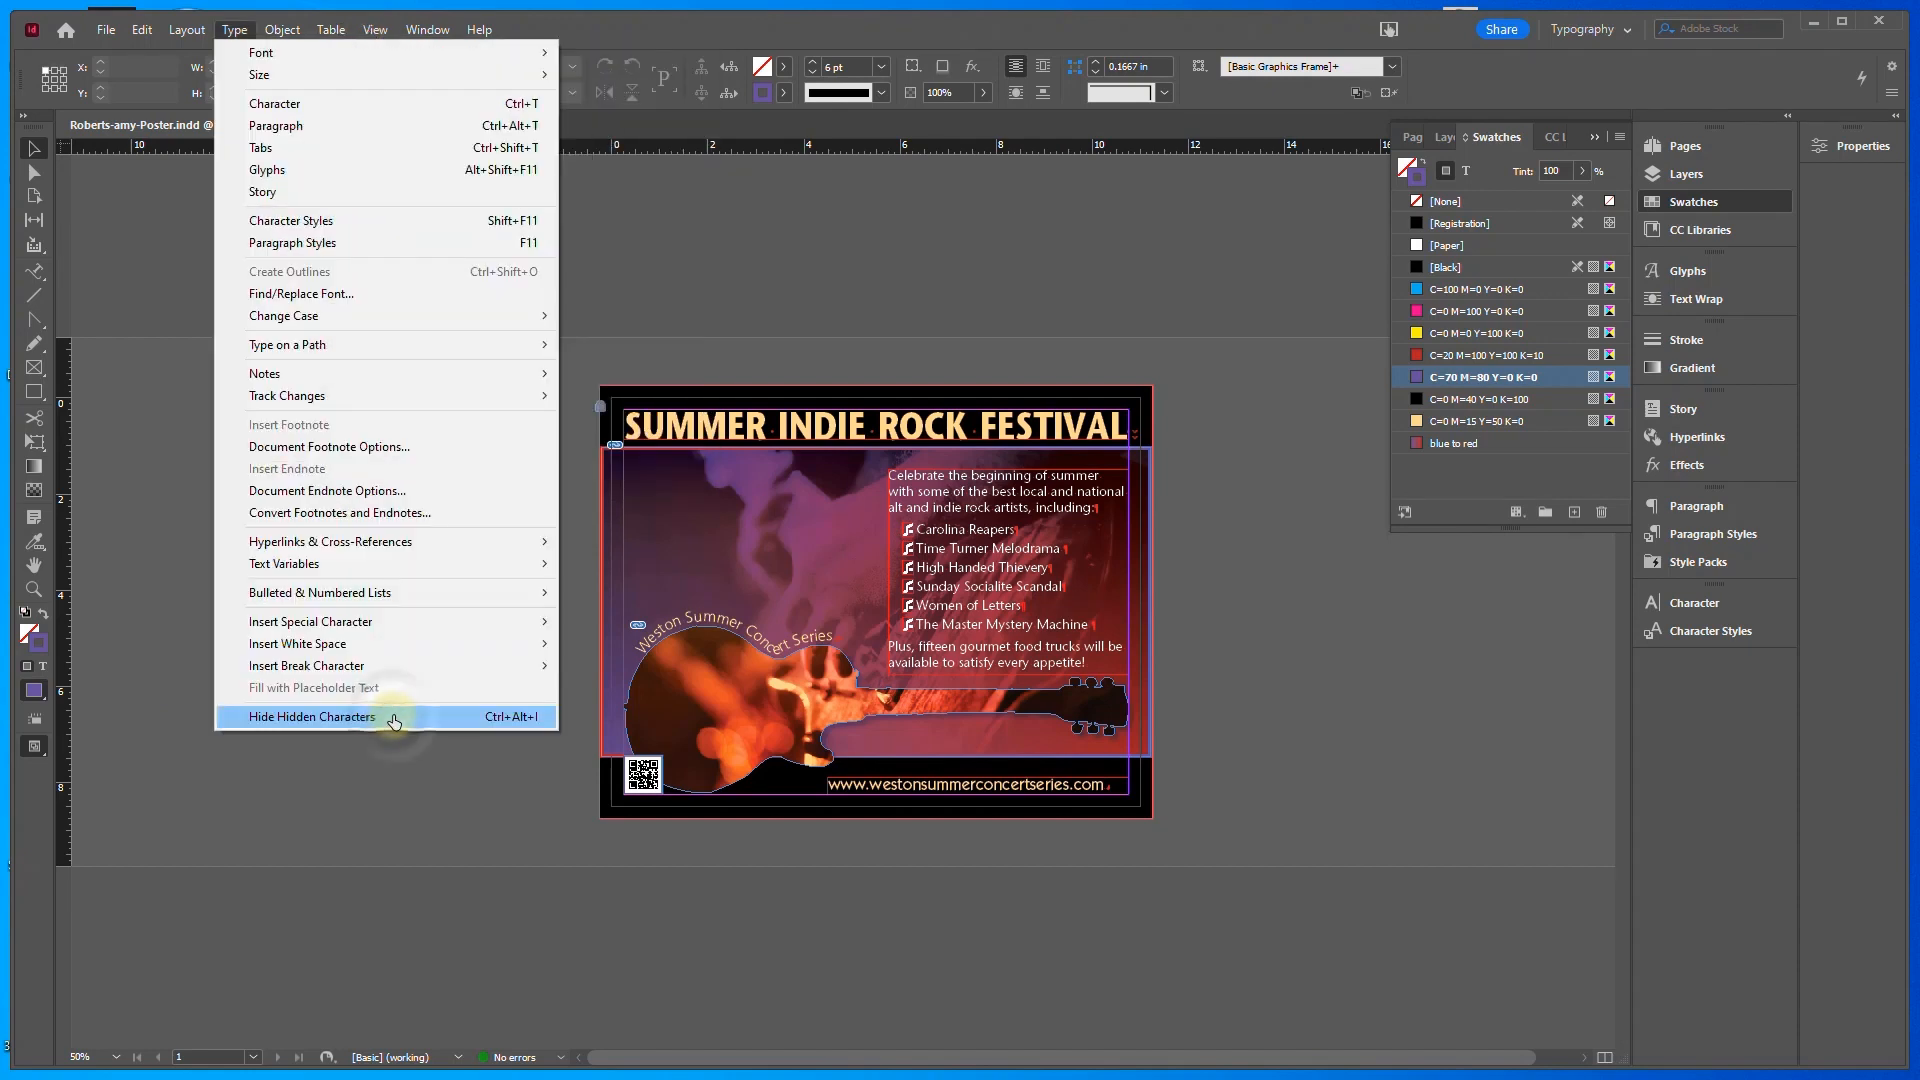
click(392, 718)
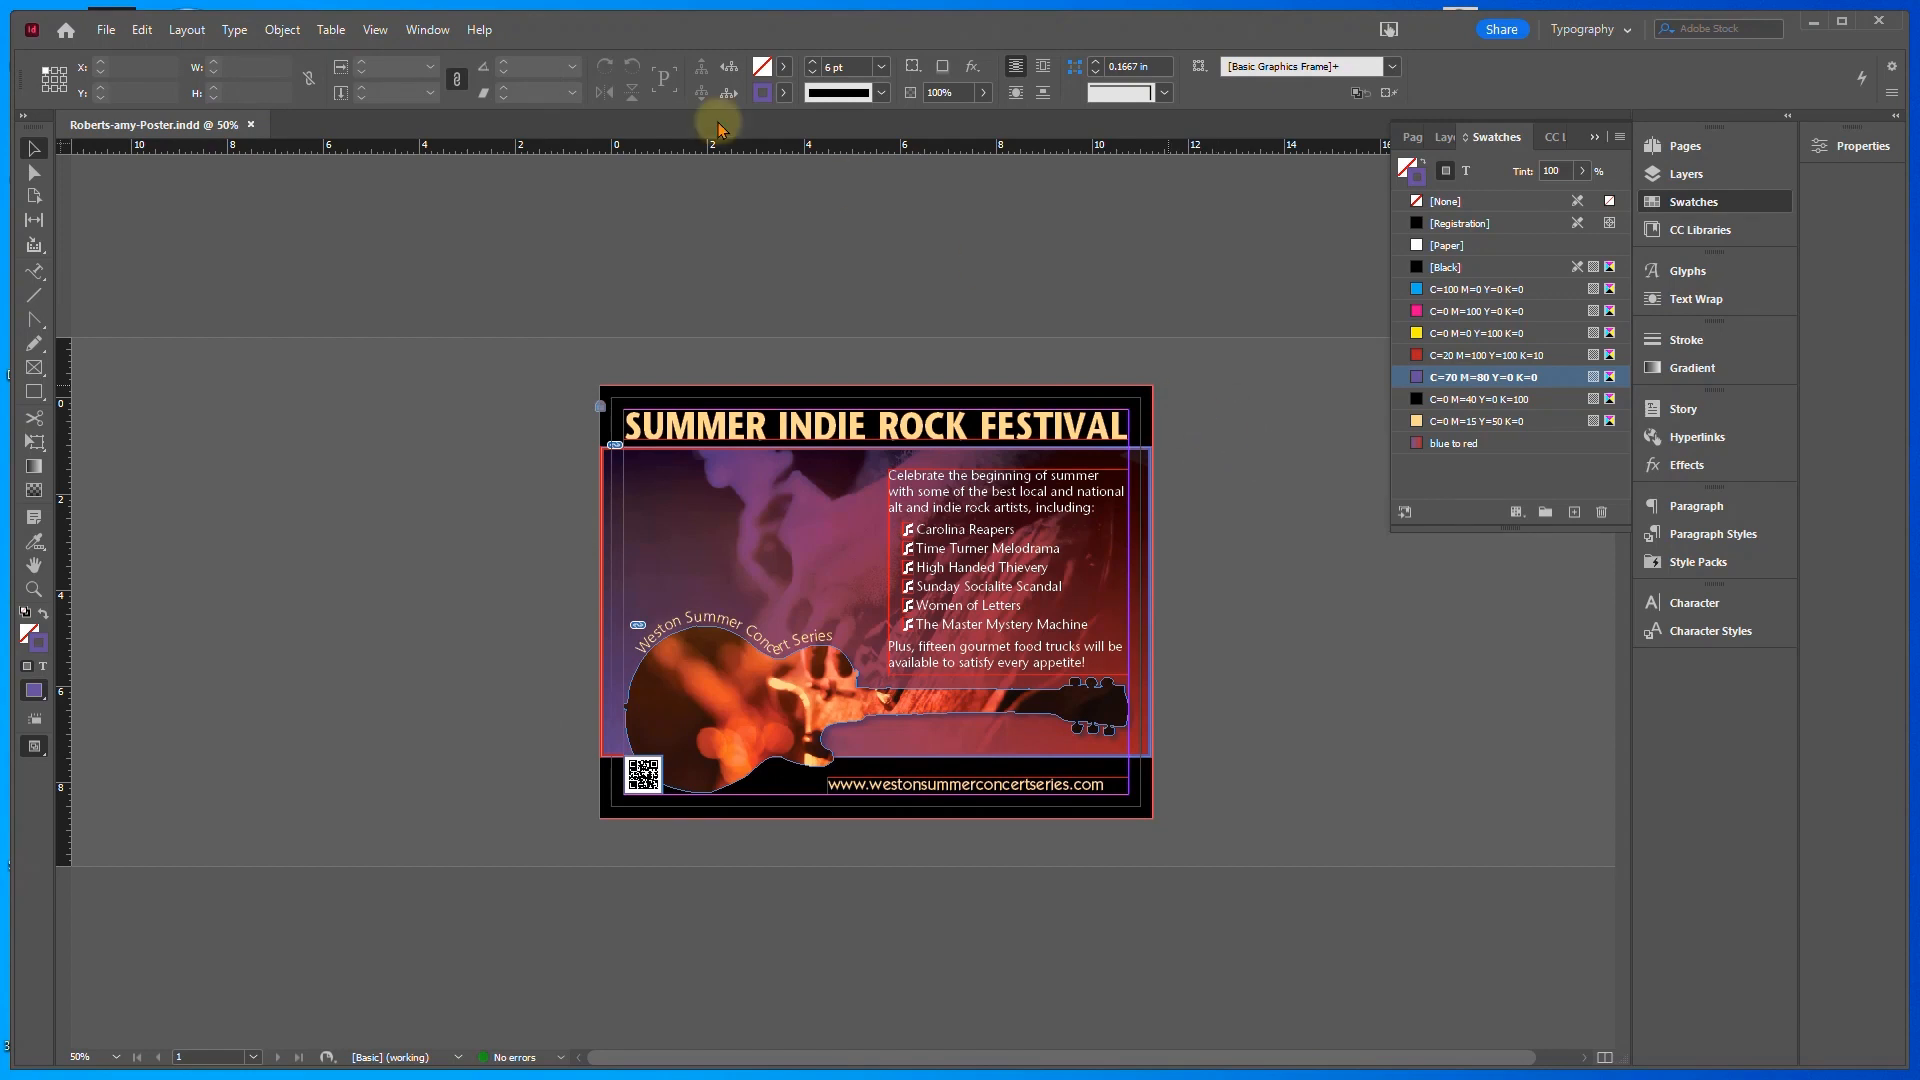
Check the whole poster in Overprint Preview and return to the normal view
click(375, 29)
click(388, 52)
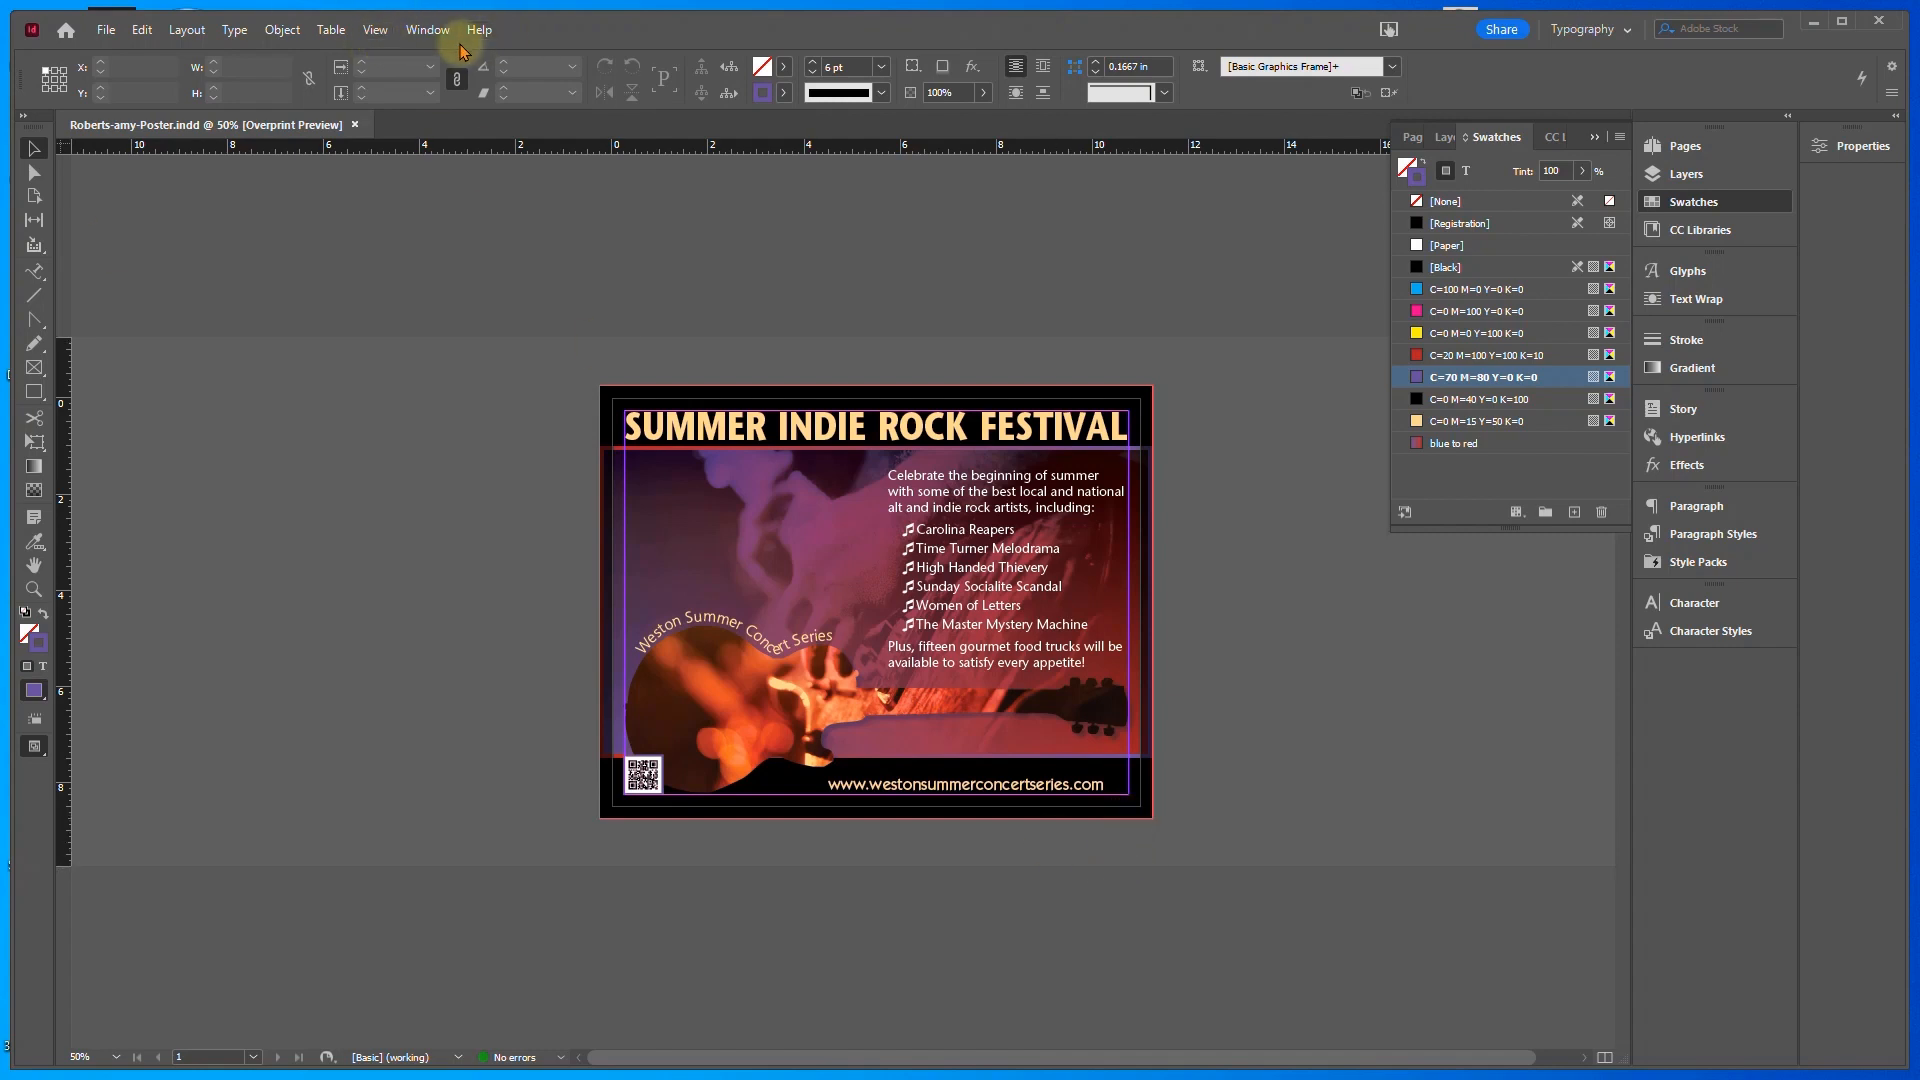
click(375, 30)
click(395, 53)
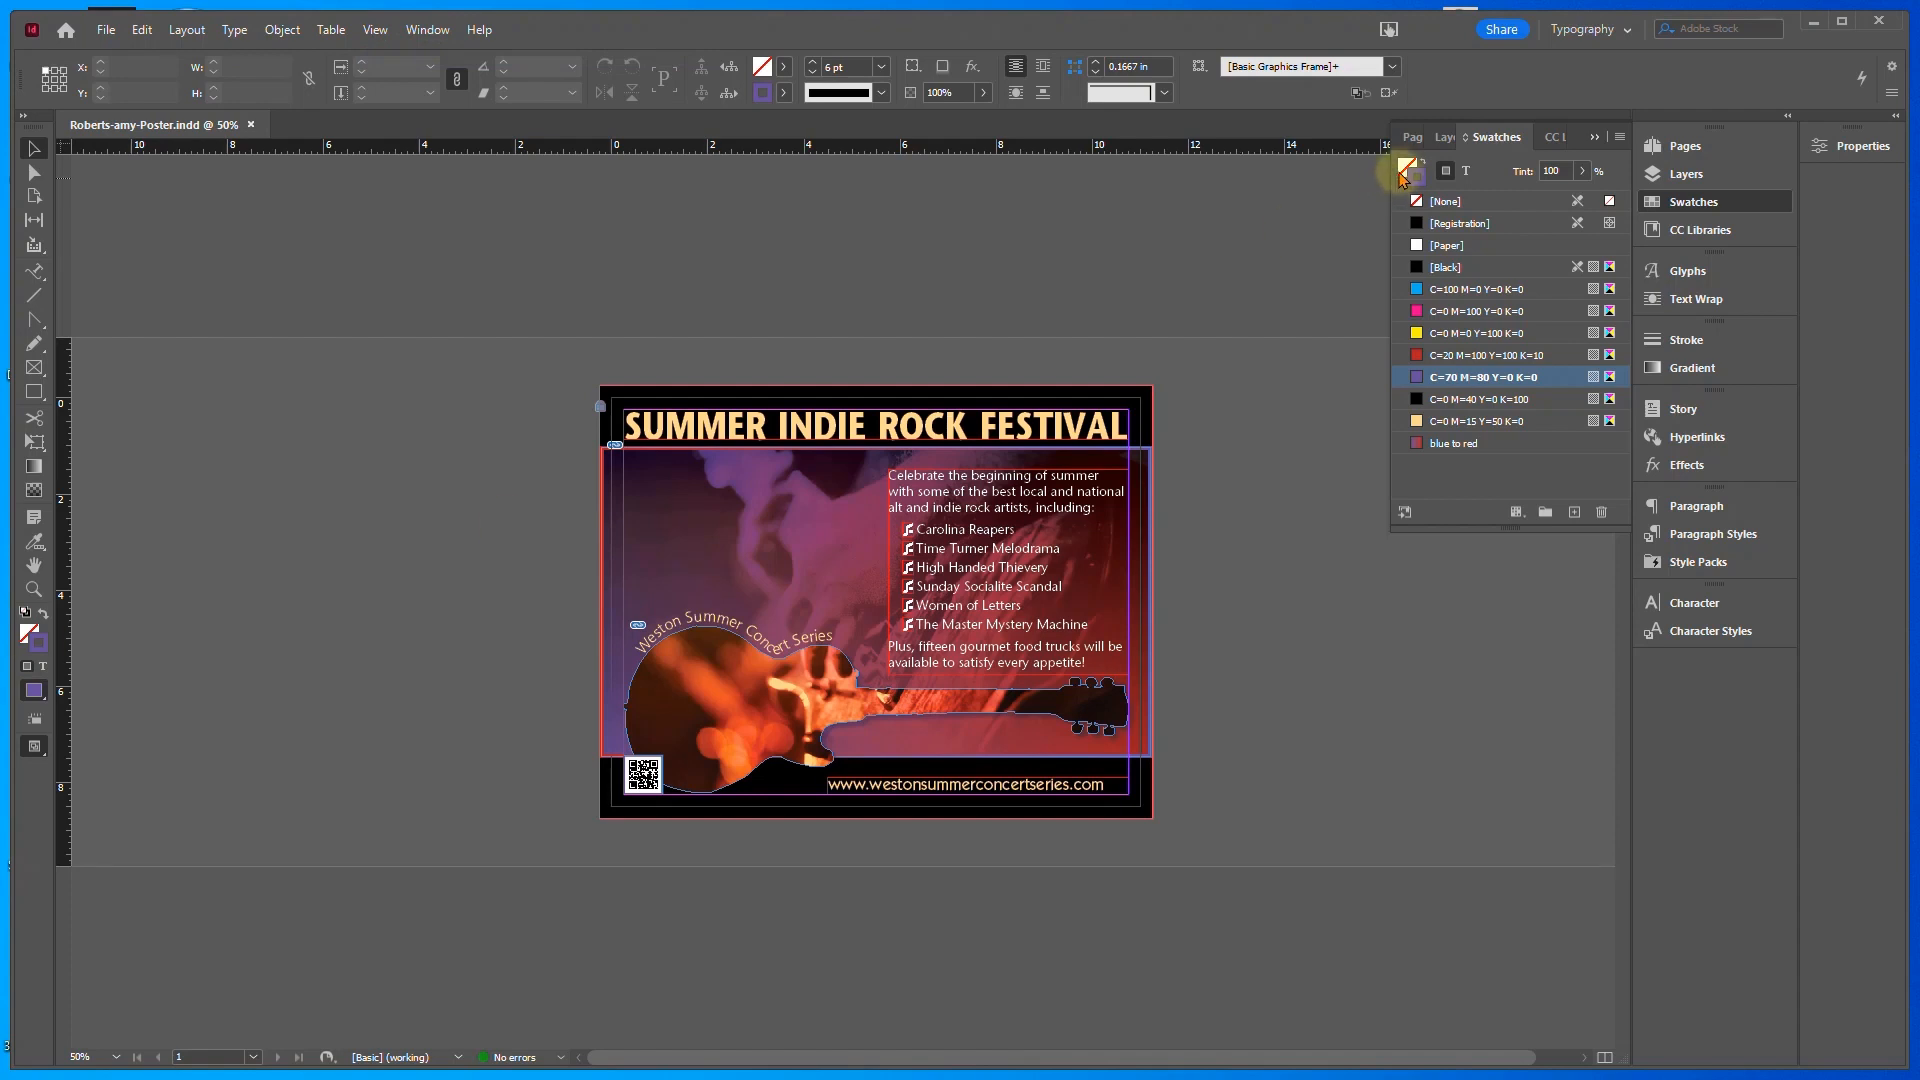
Save the poster as a new InDesign document in the concert folder, replacing "Poster" in the file name with "postcard"
click(105, 29)
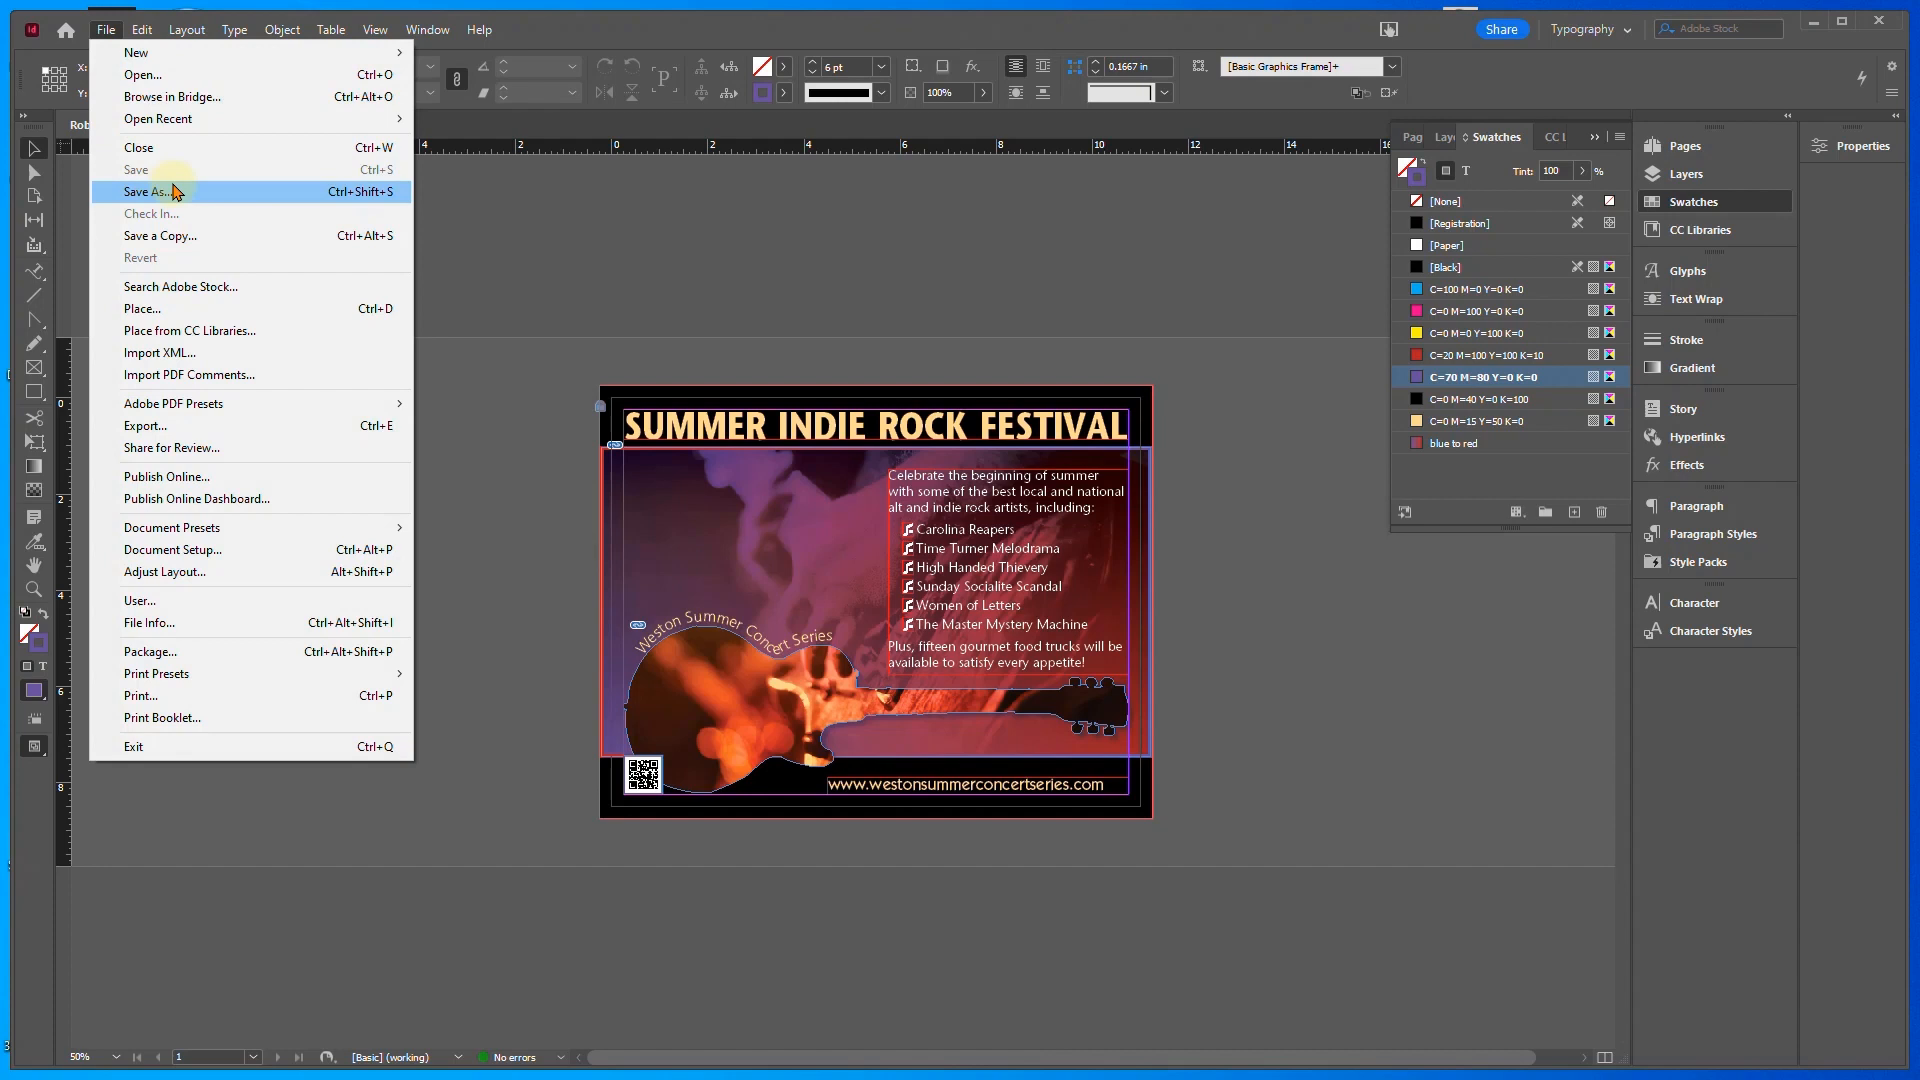
click(812, 197)
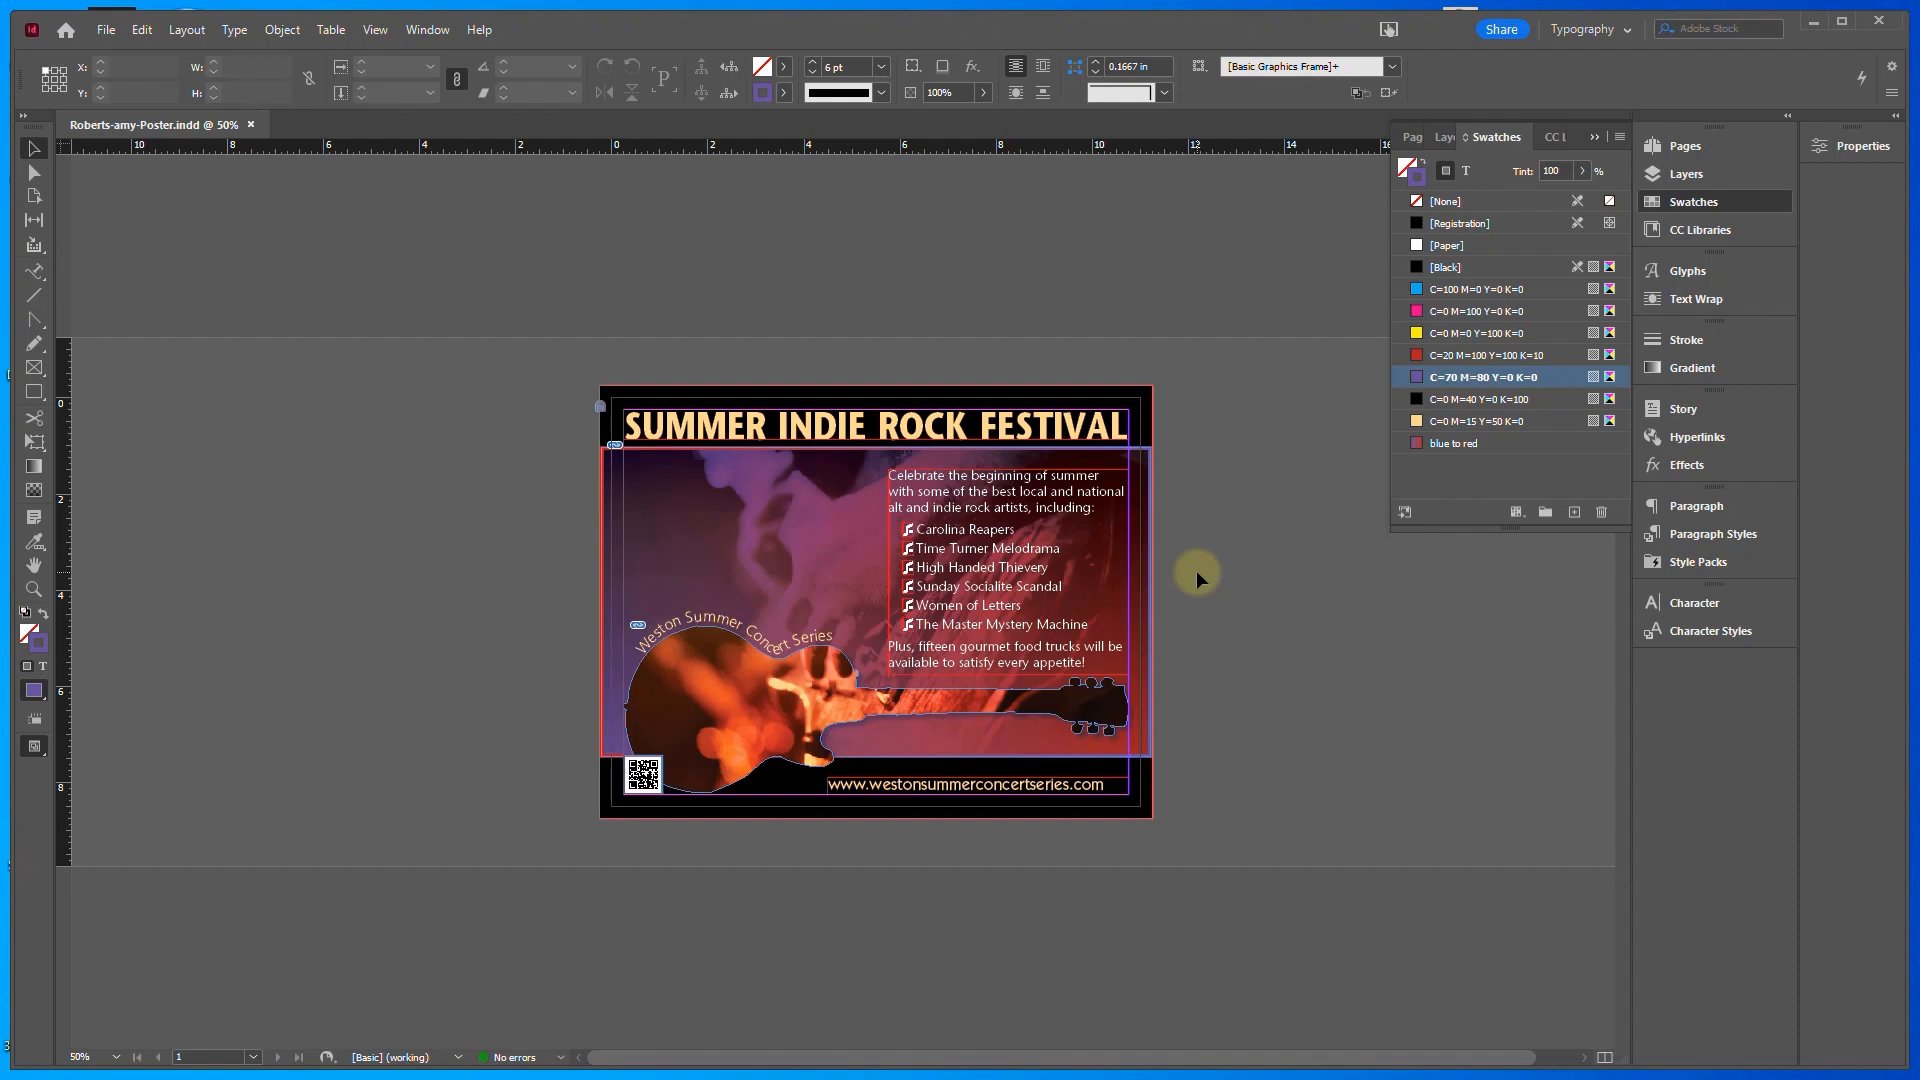
click(108, 30)
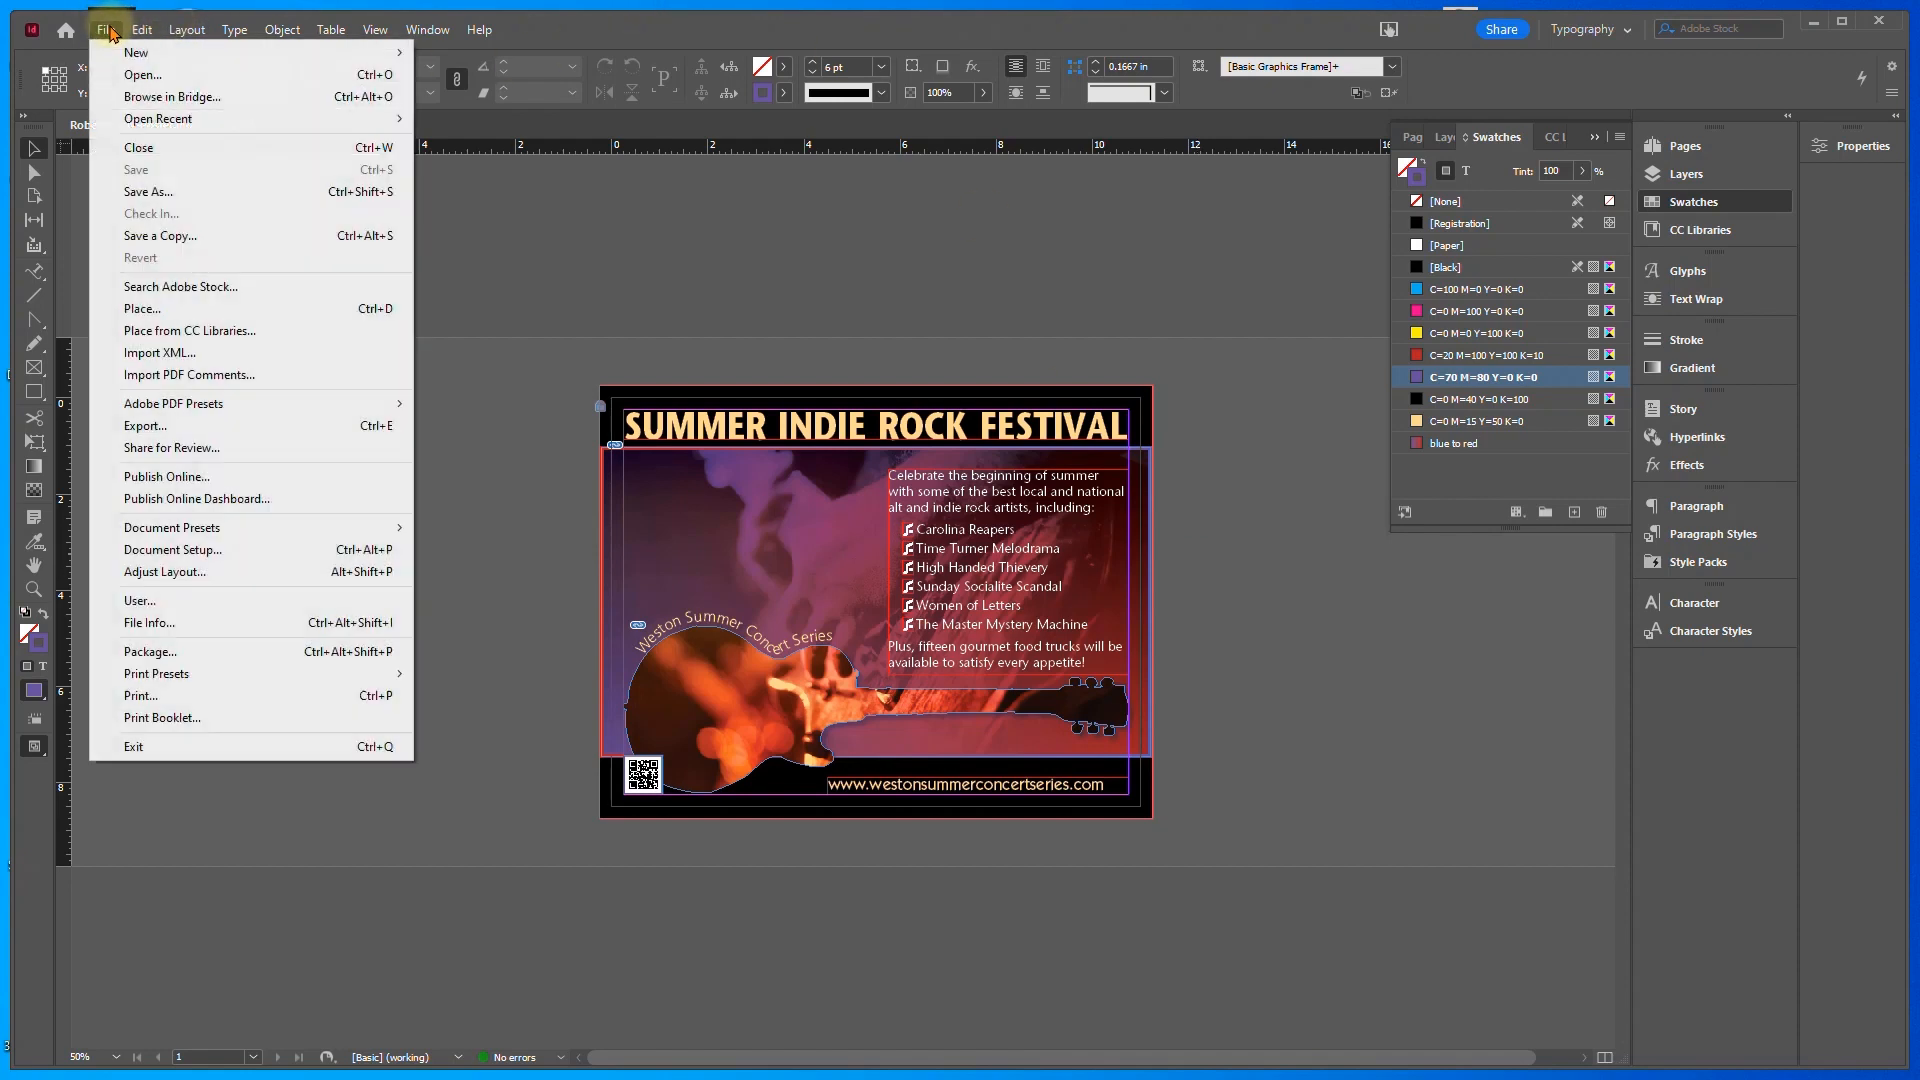
click(148, 192)
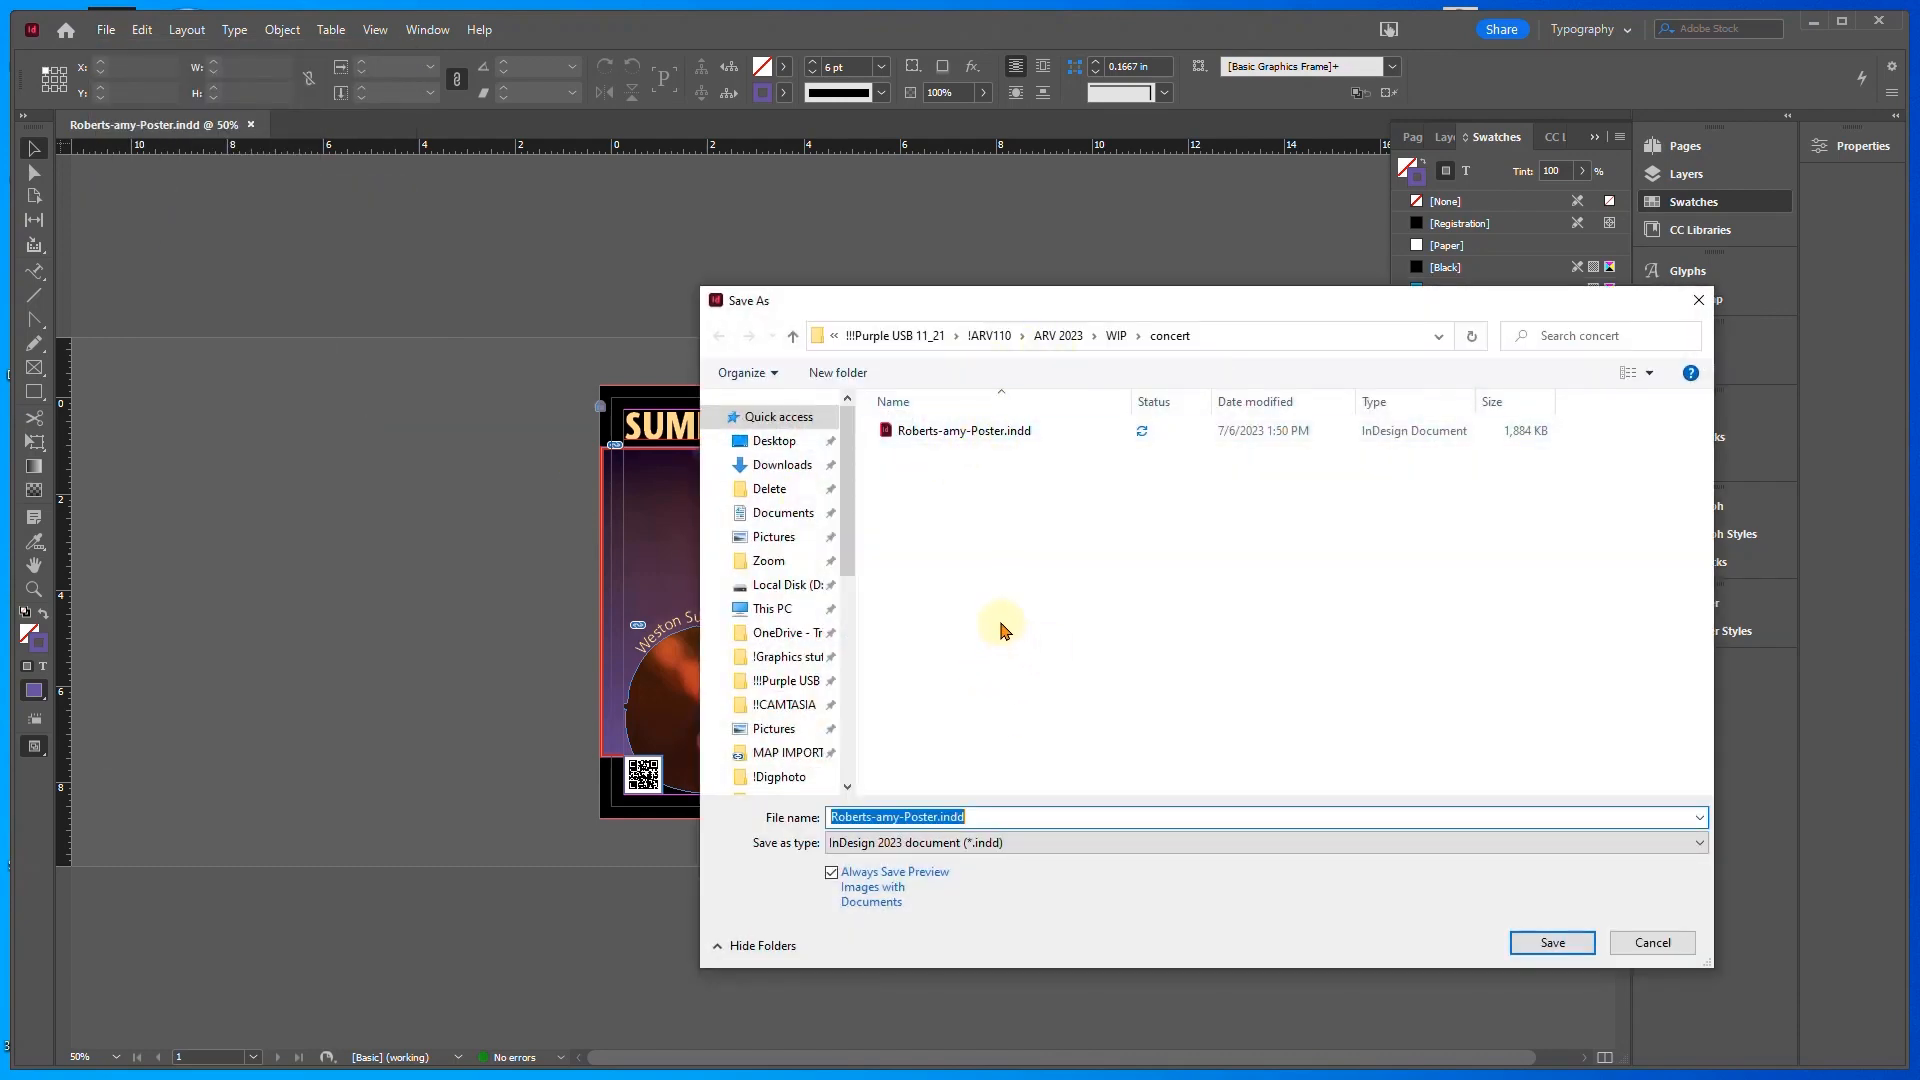
text(Ro)
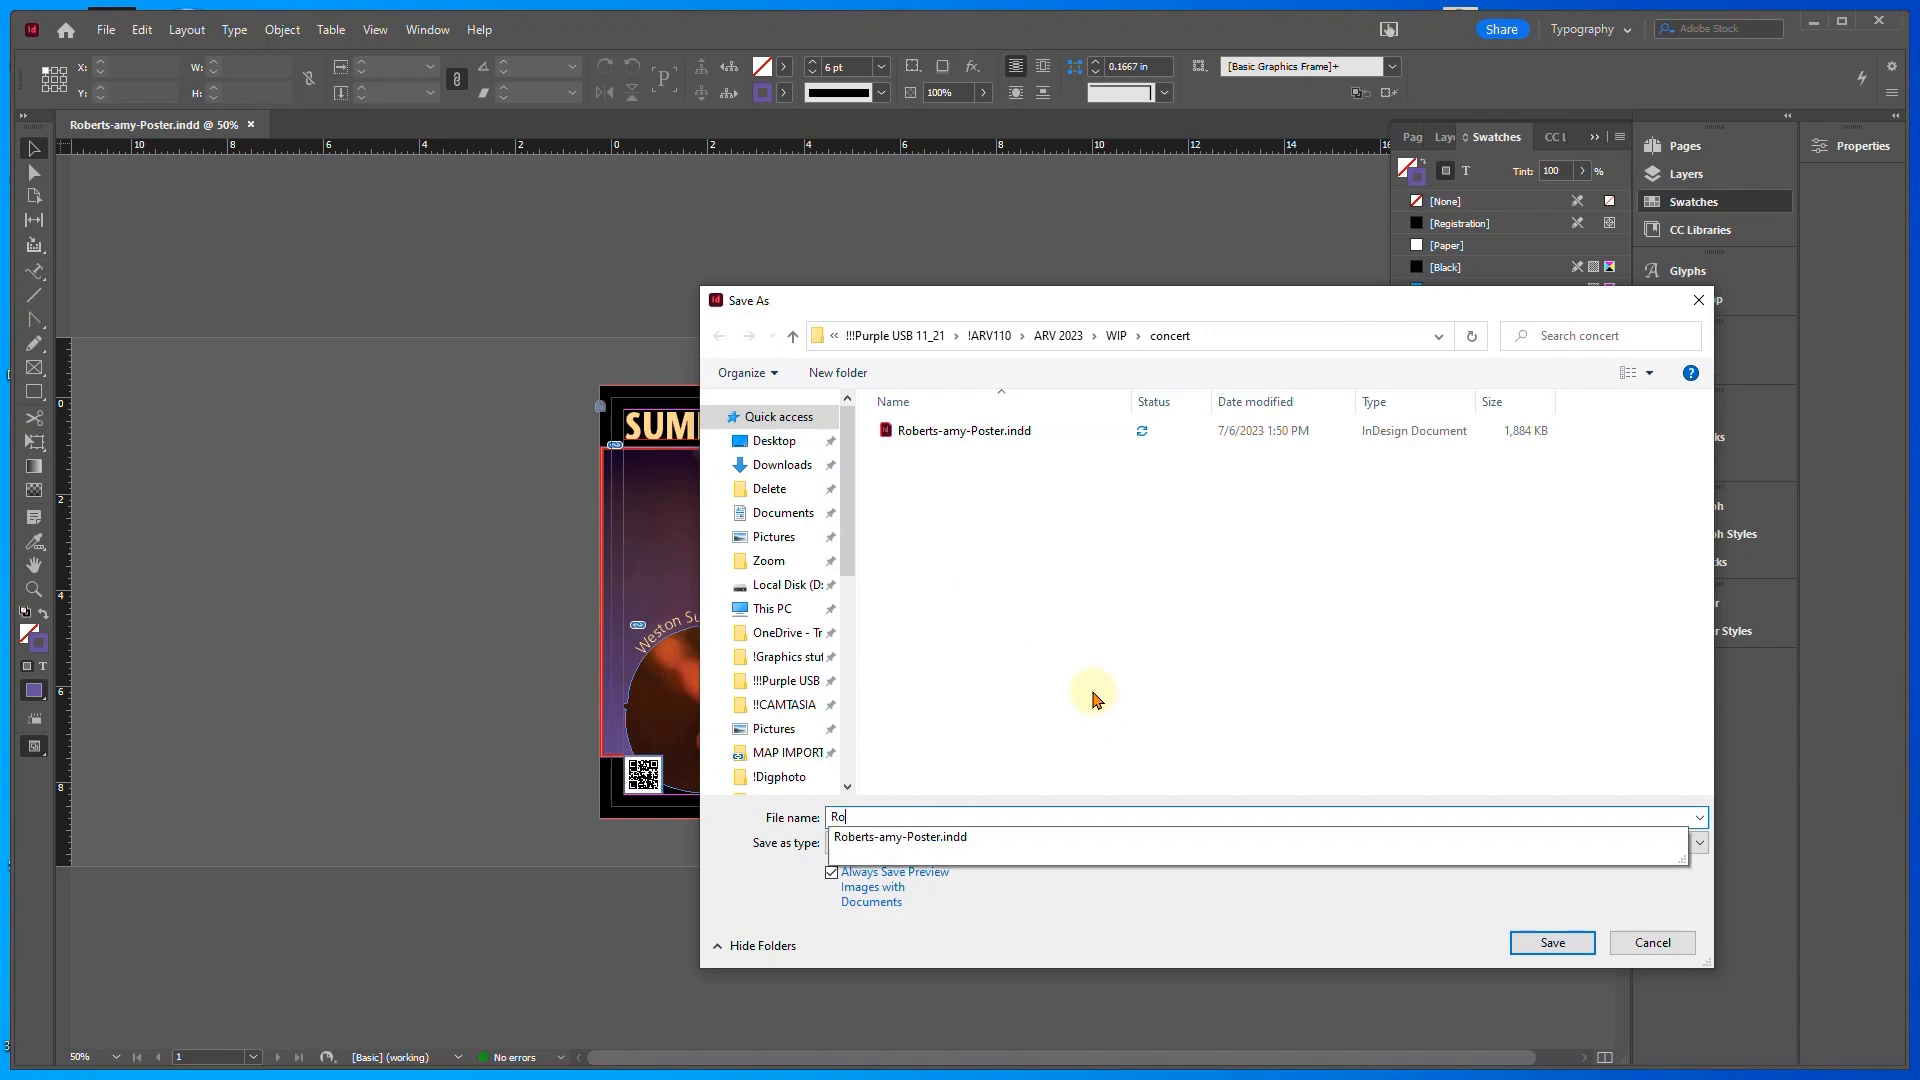
text(berts-aym-)
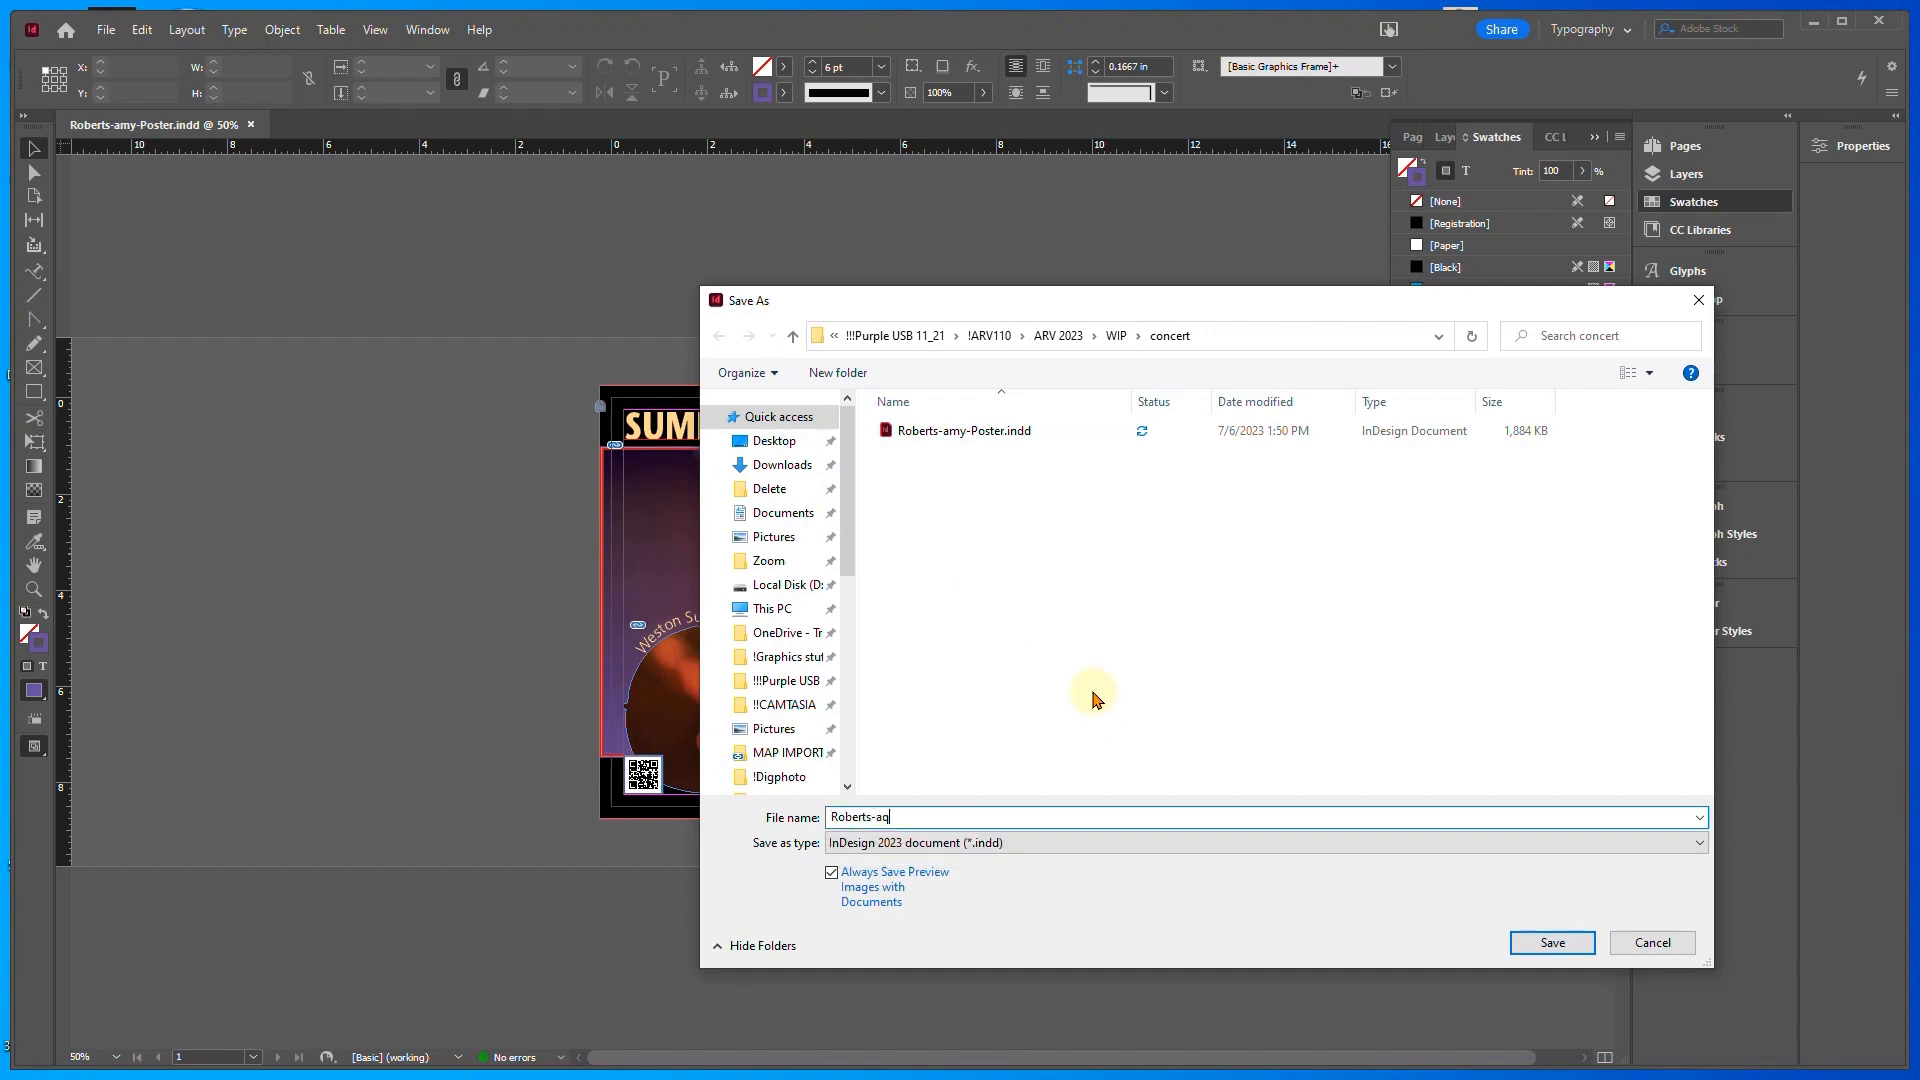
key(BackSpace)
key(BackSpace)
key(BackSpace)
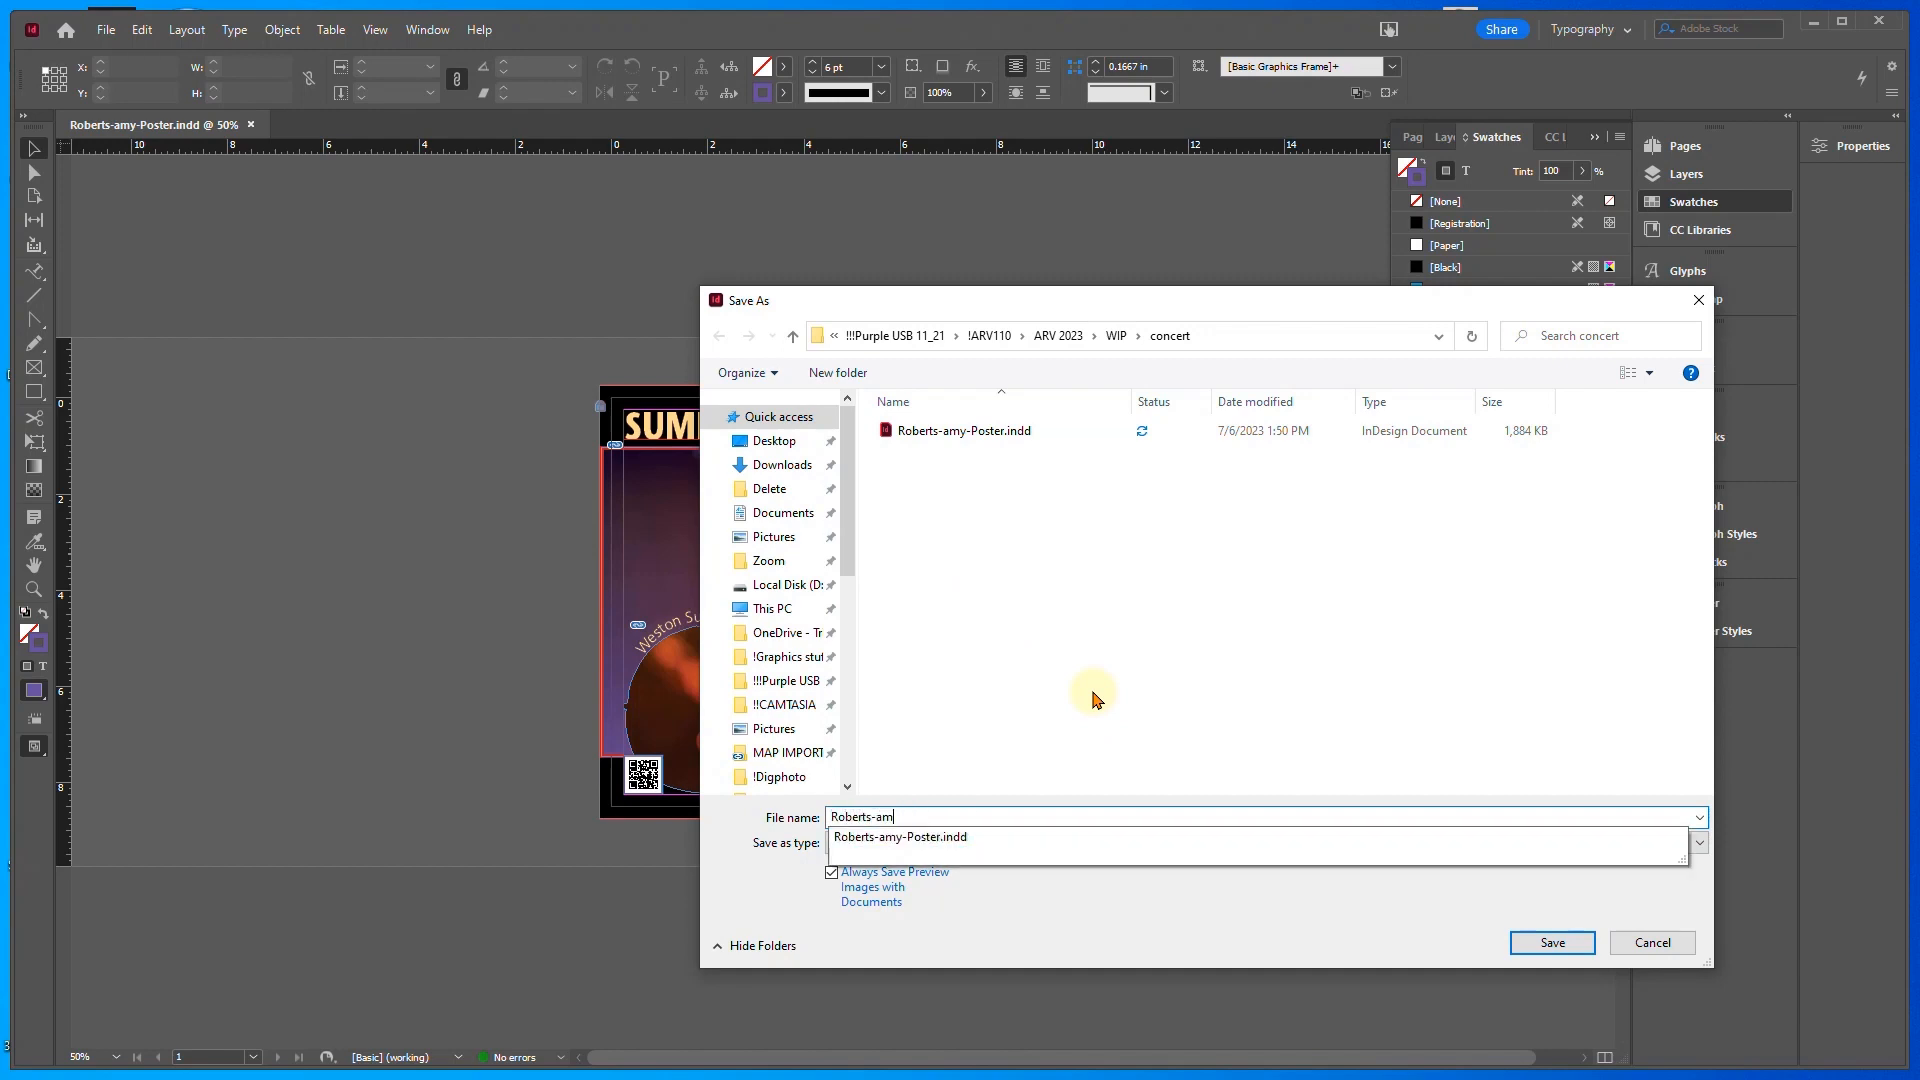
text(my-postcard)
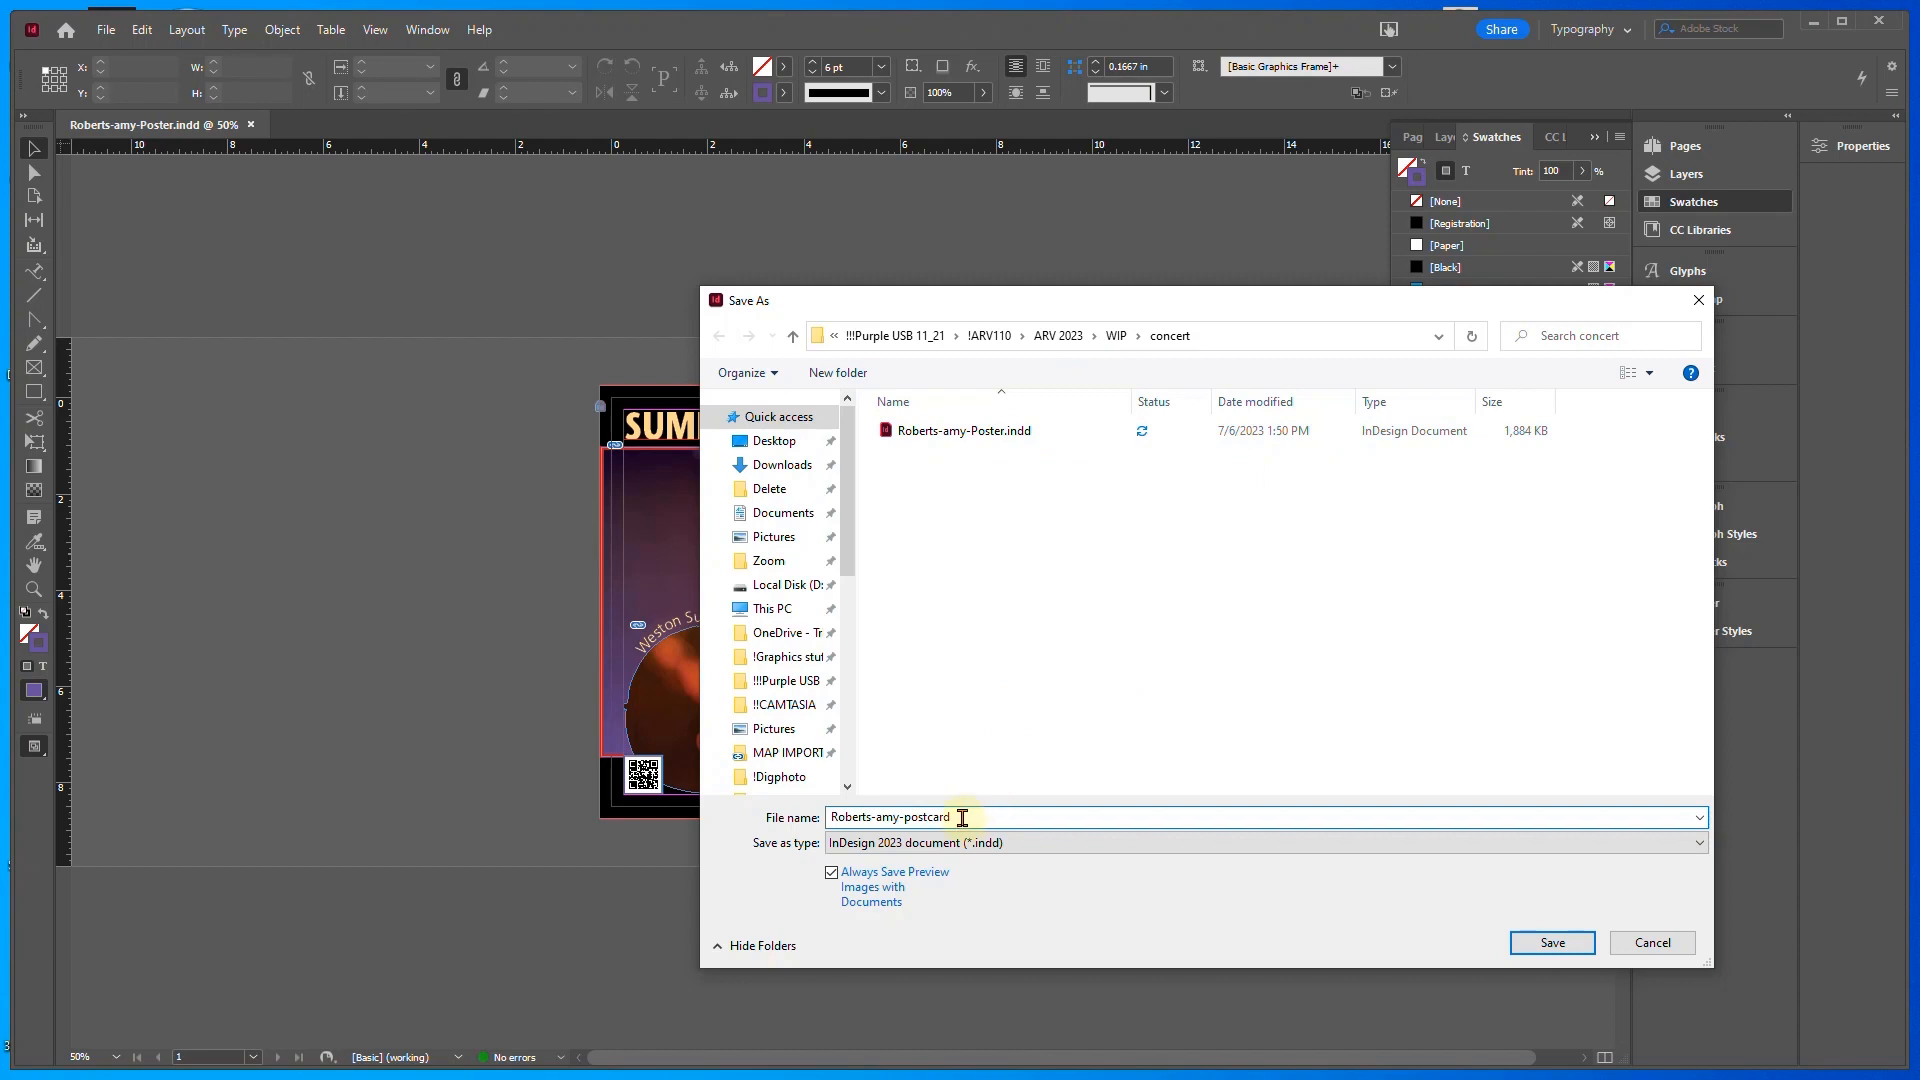
click(1552, 943)
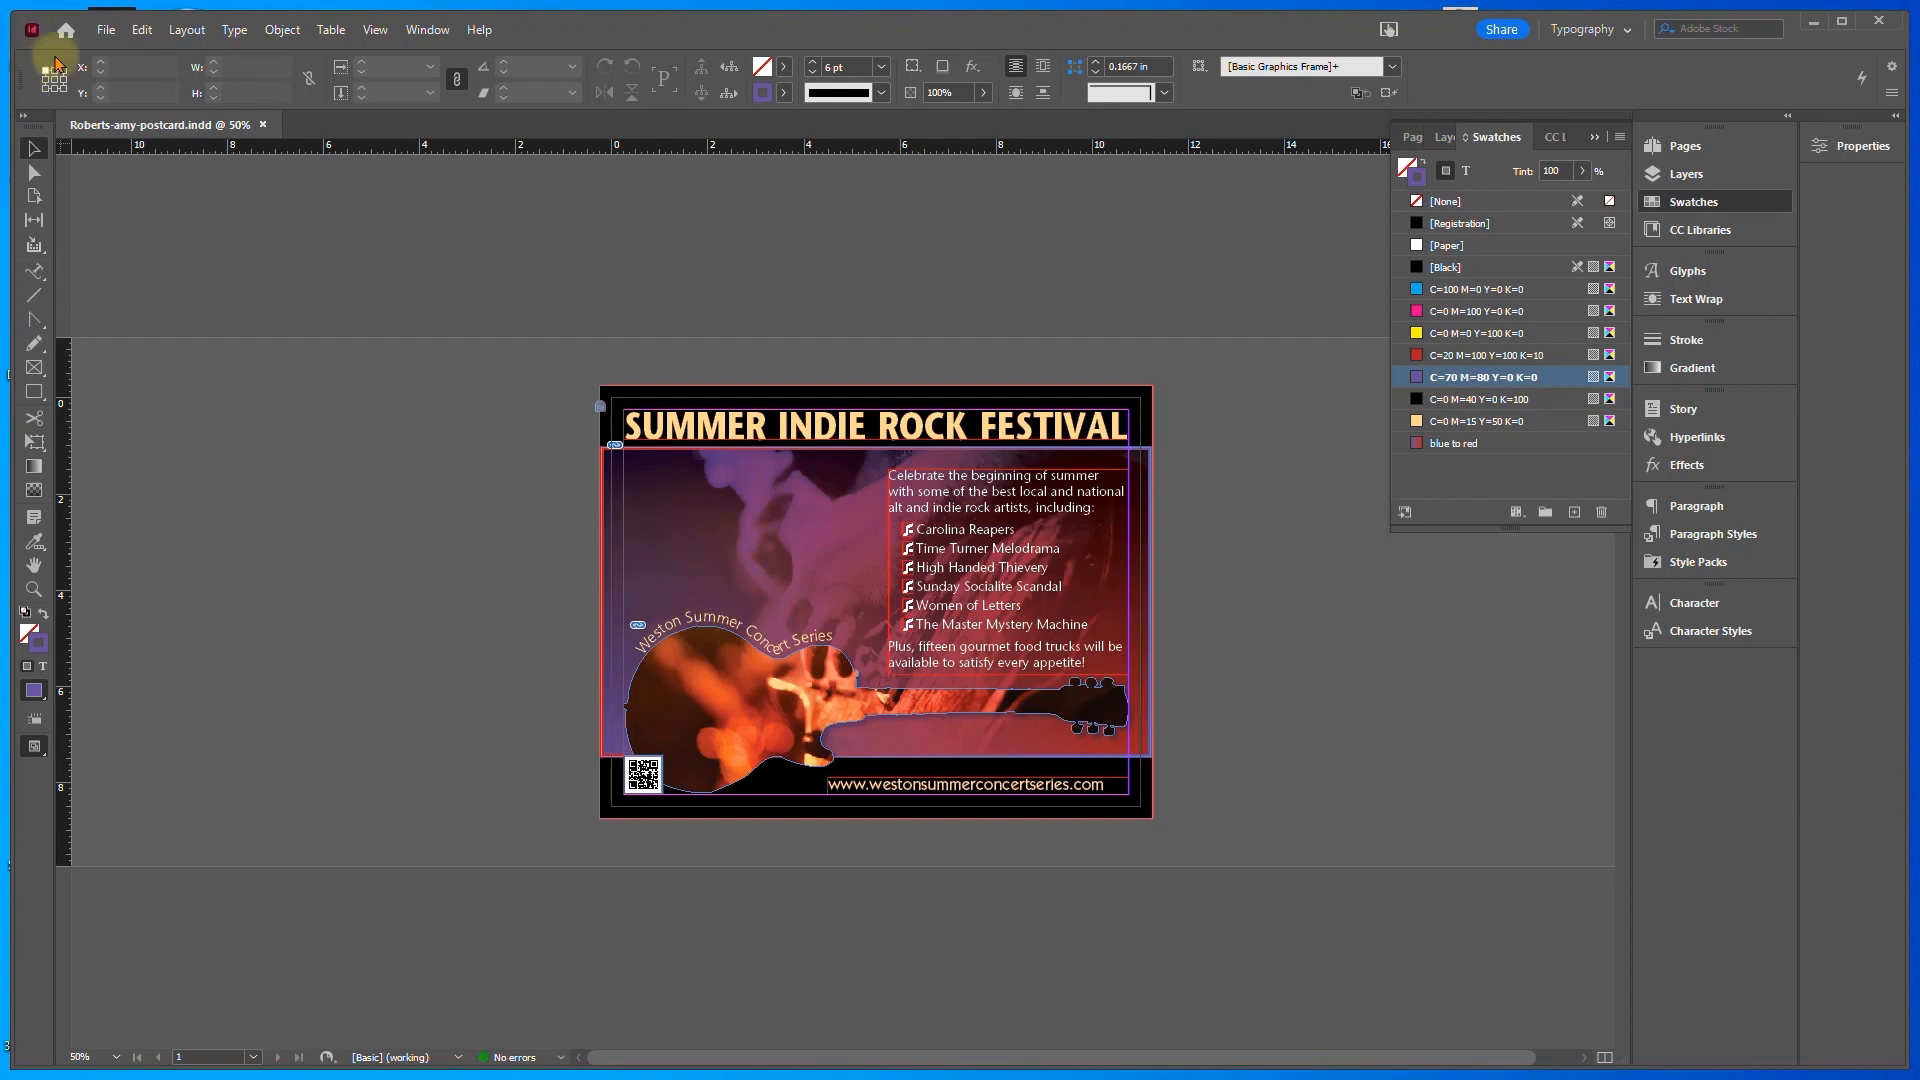
Set the postcard's page size to 7 in wide by 5 in high with Adjust Layout
click(106, 30)
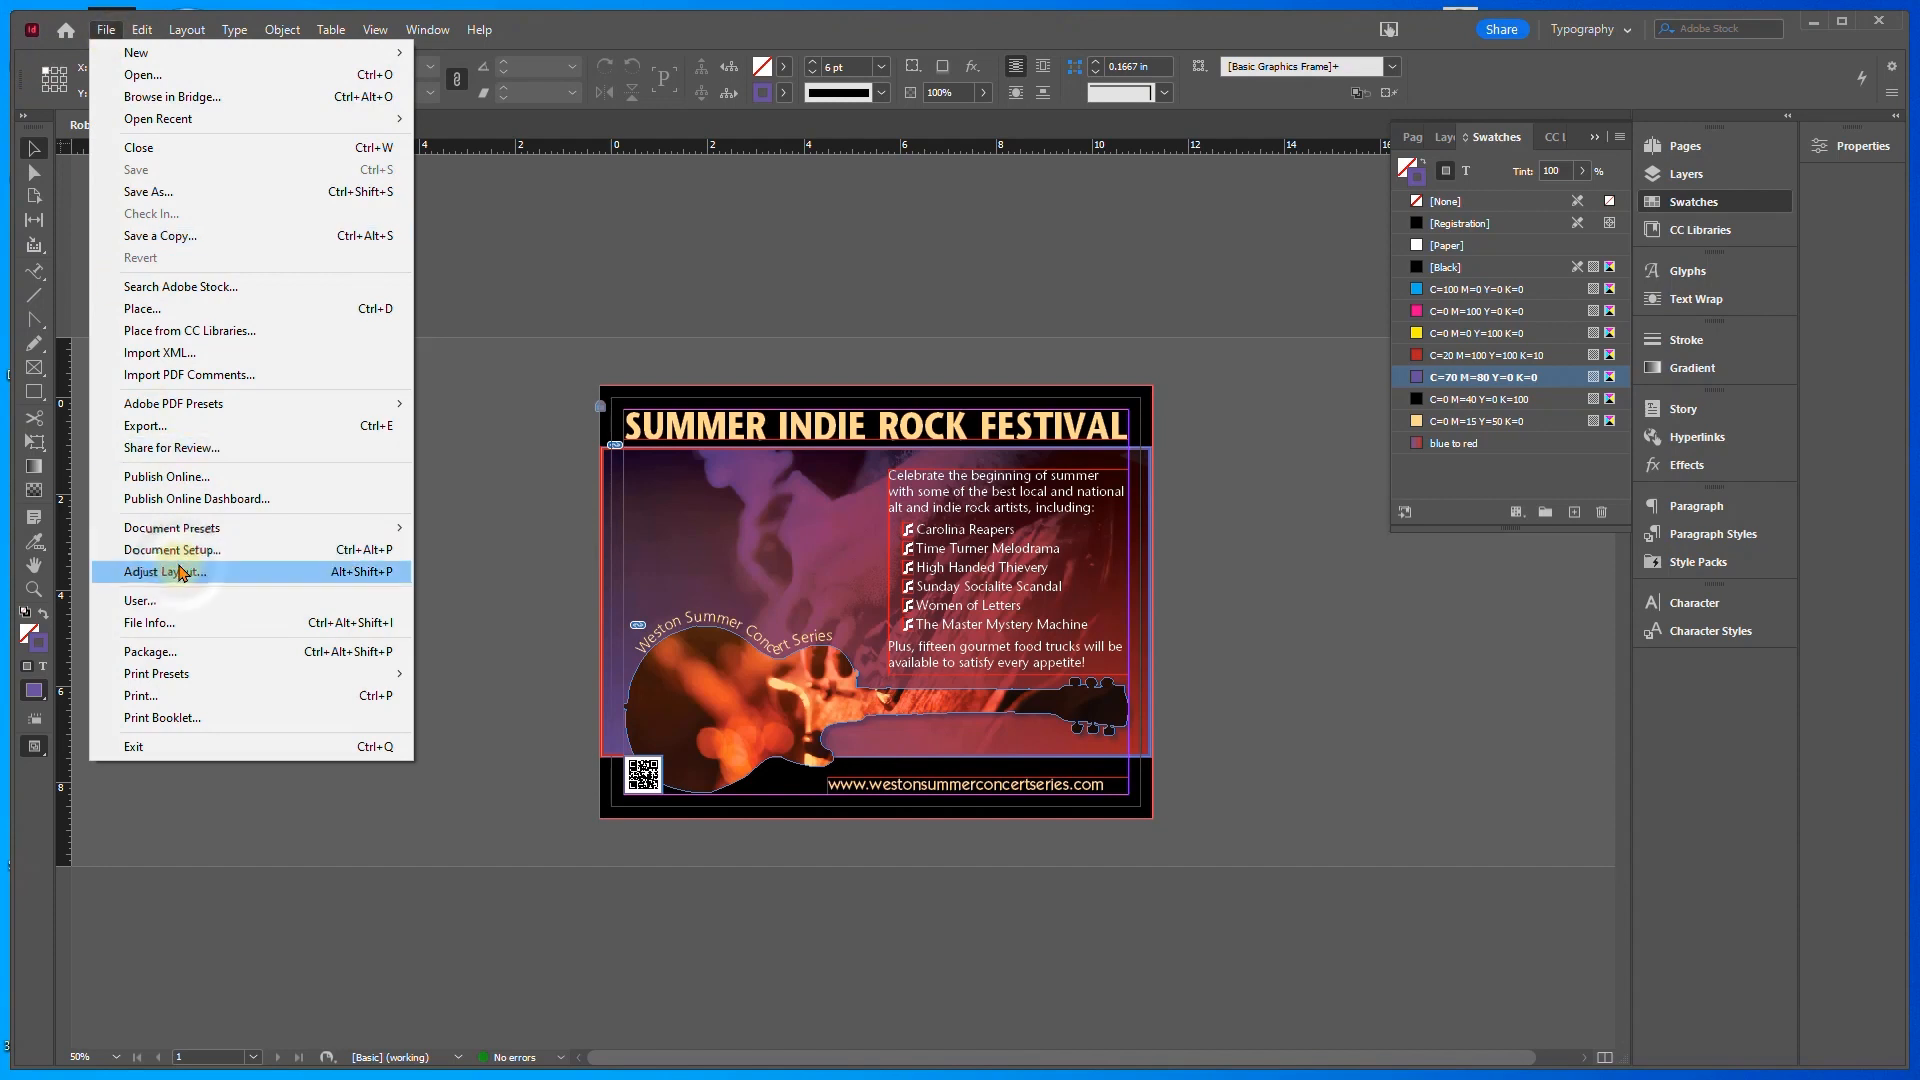
click(182, 572)
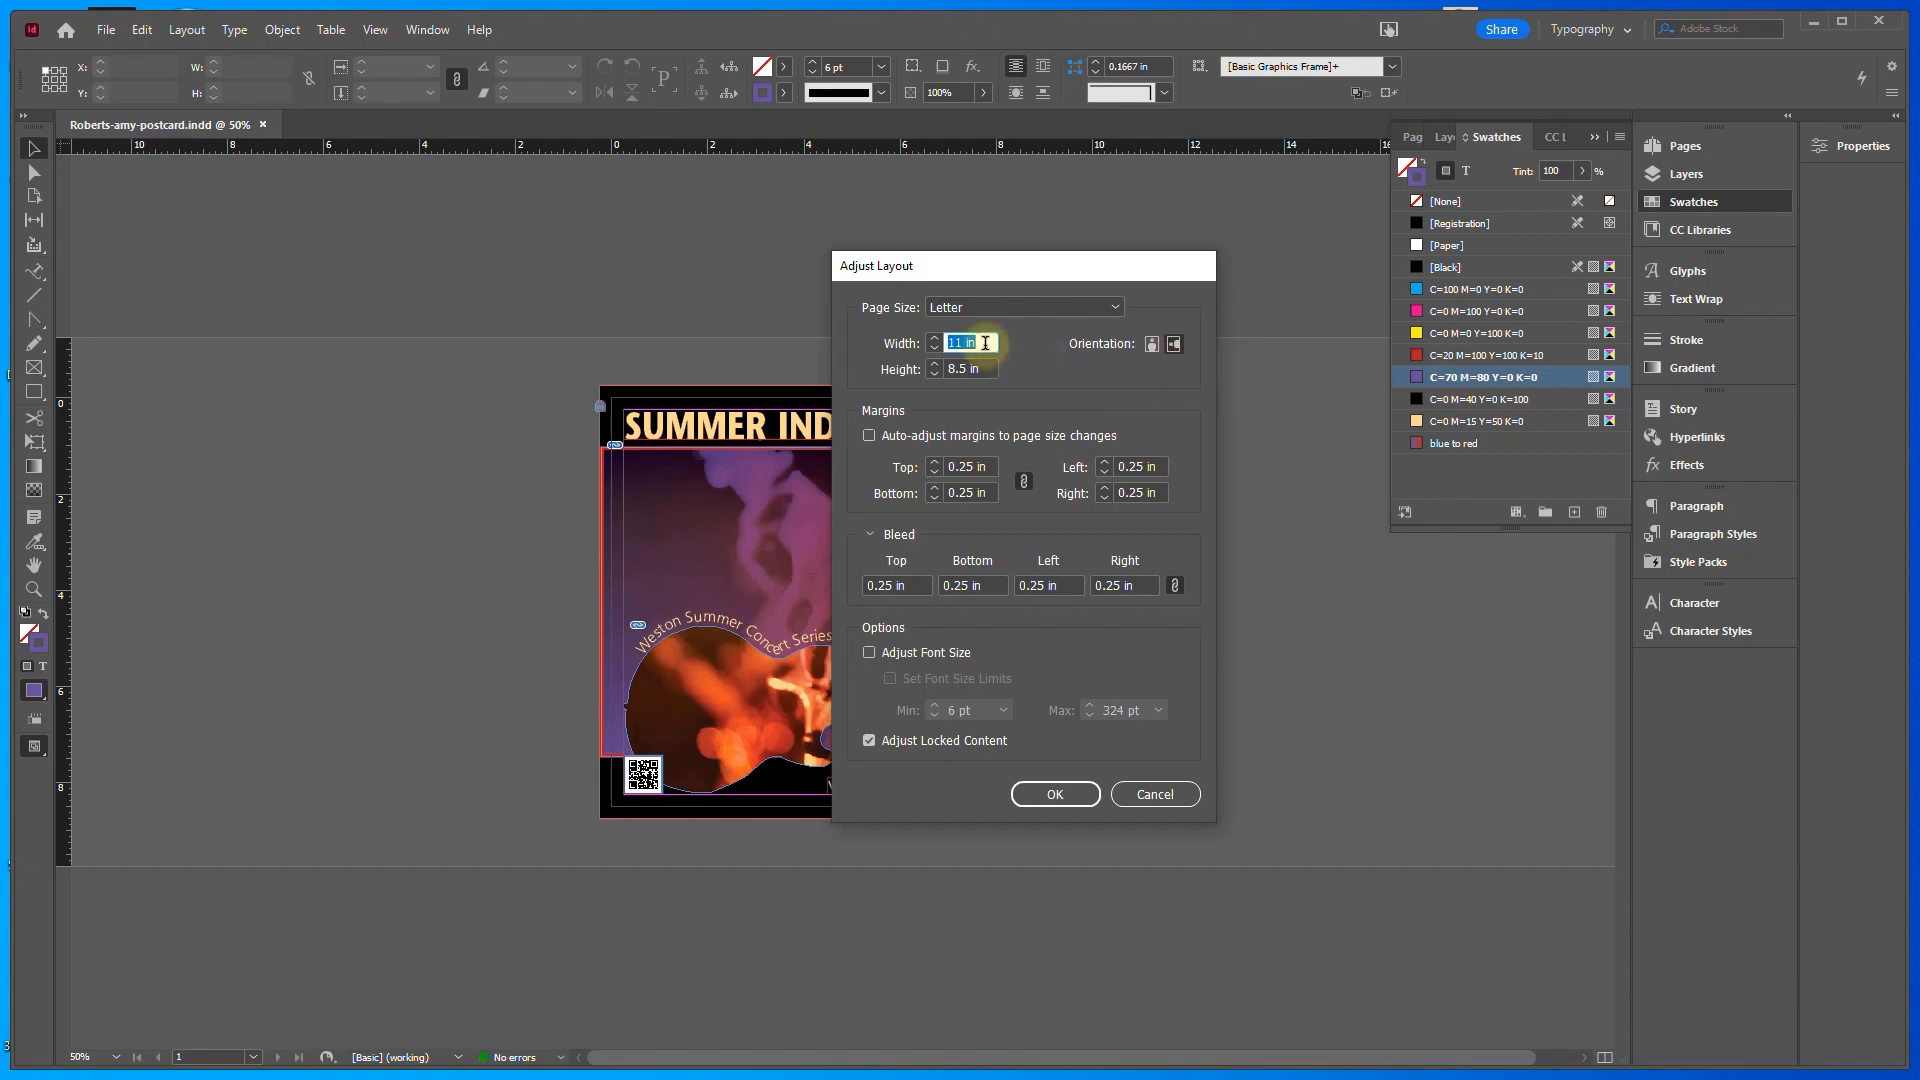
text(7)
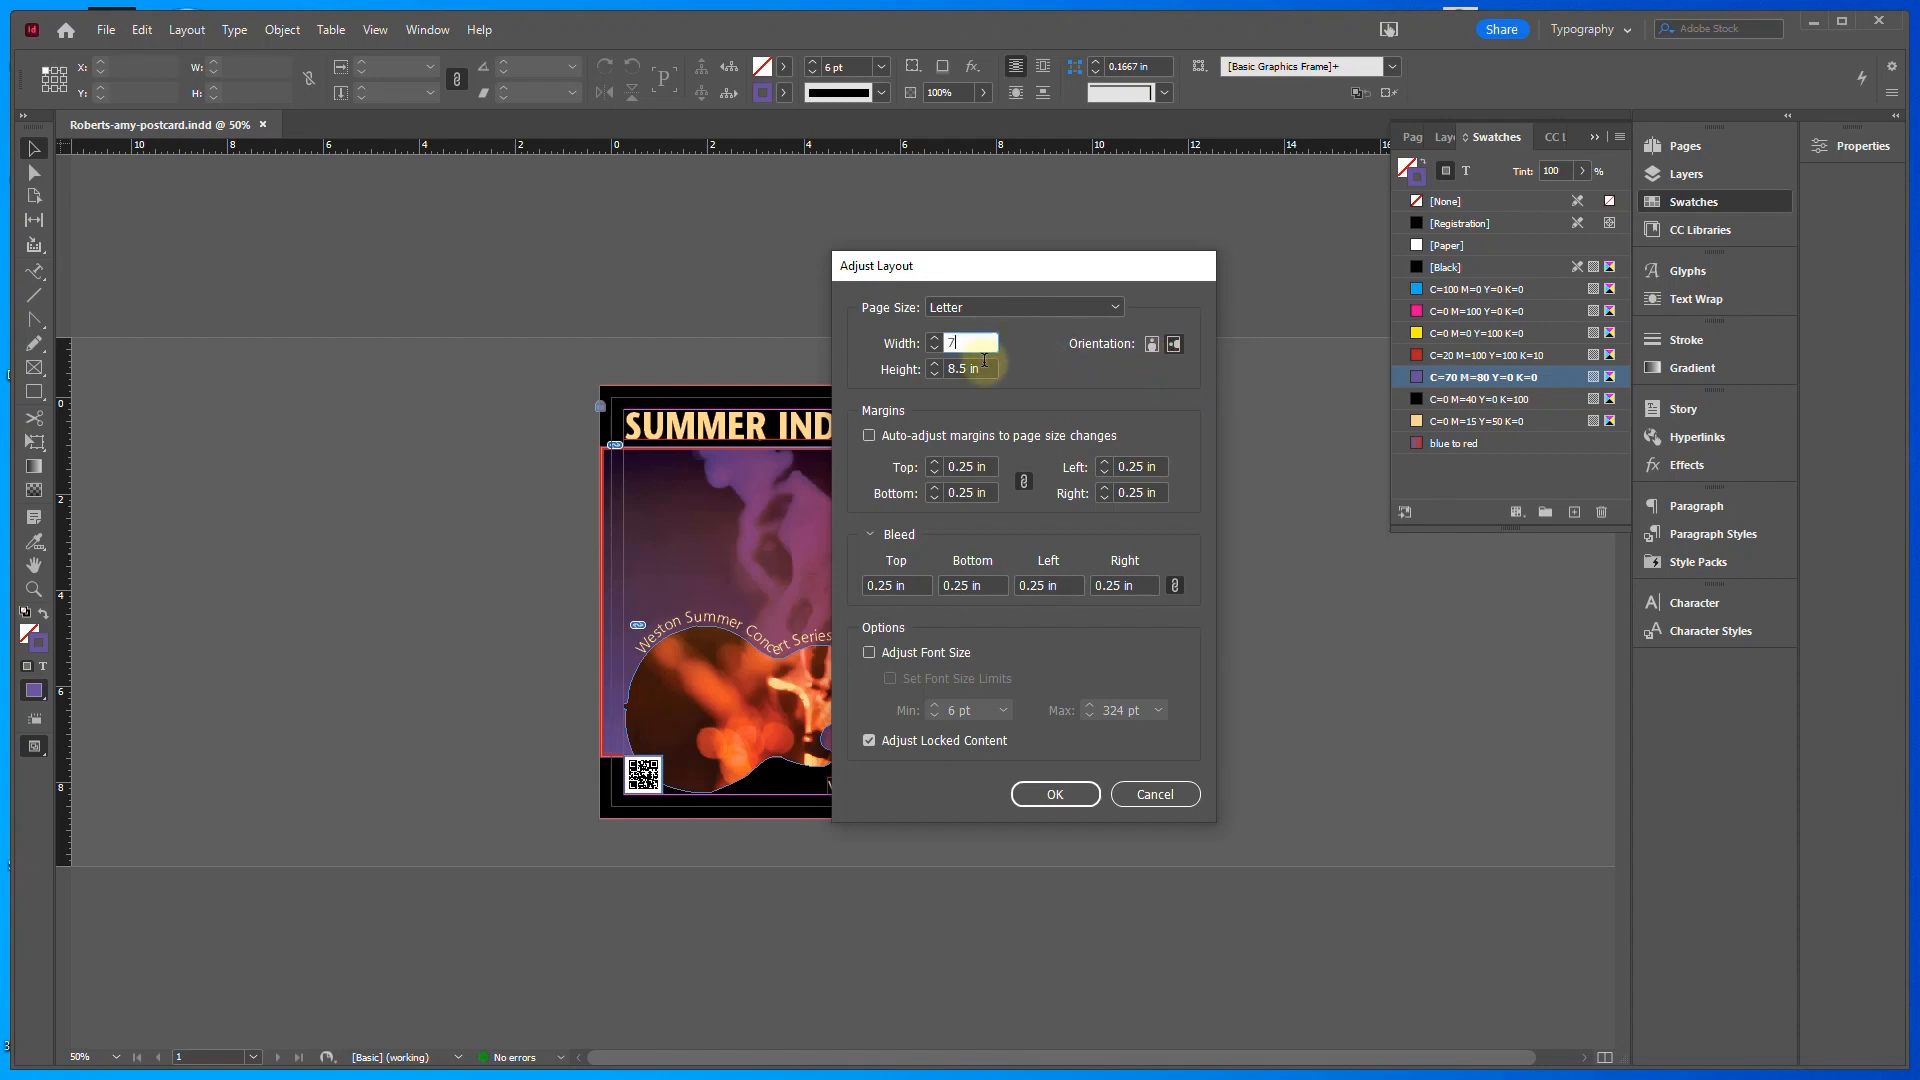
key(Tab)
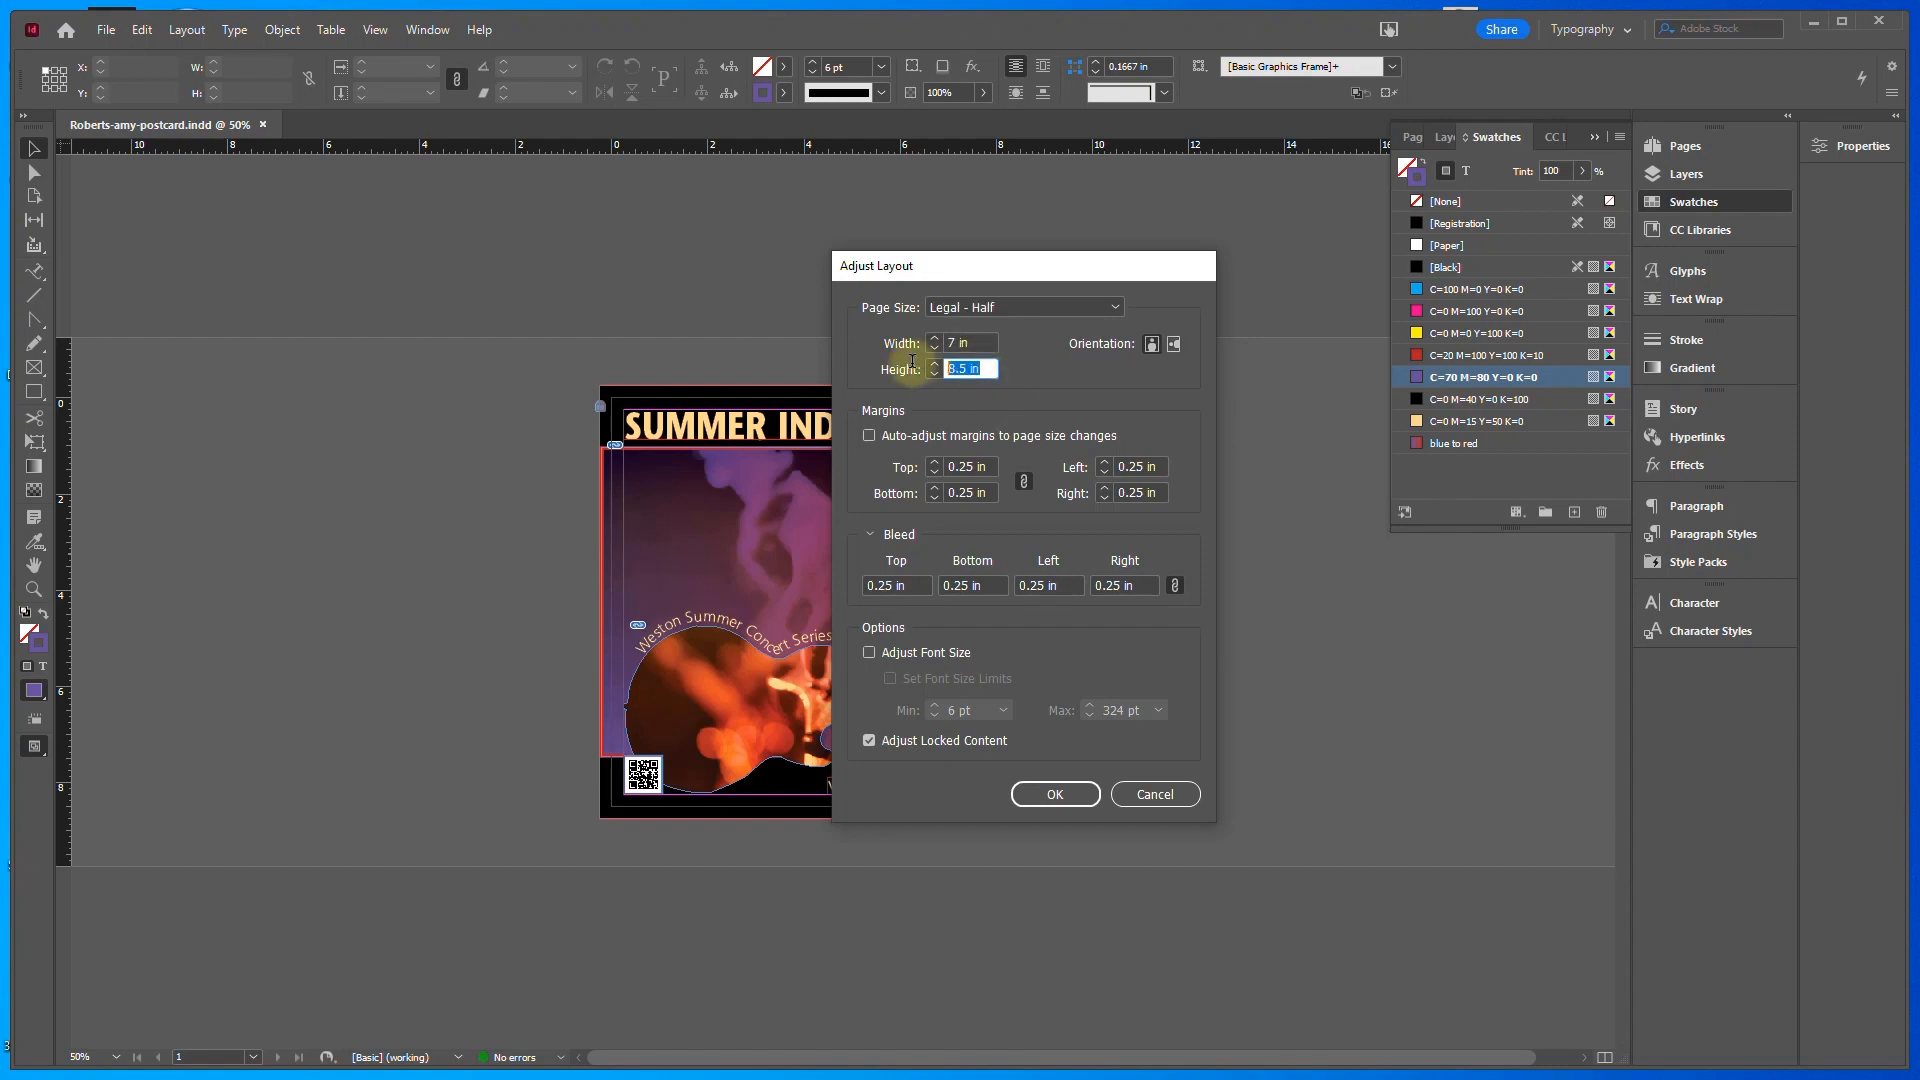
text(5)
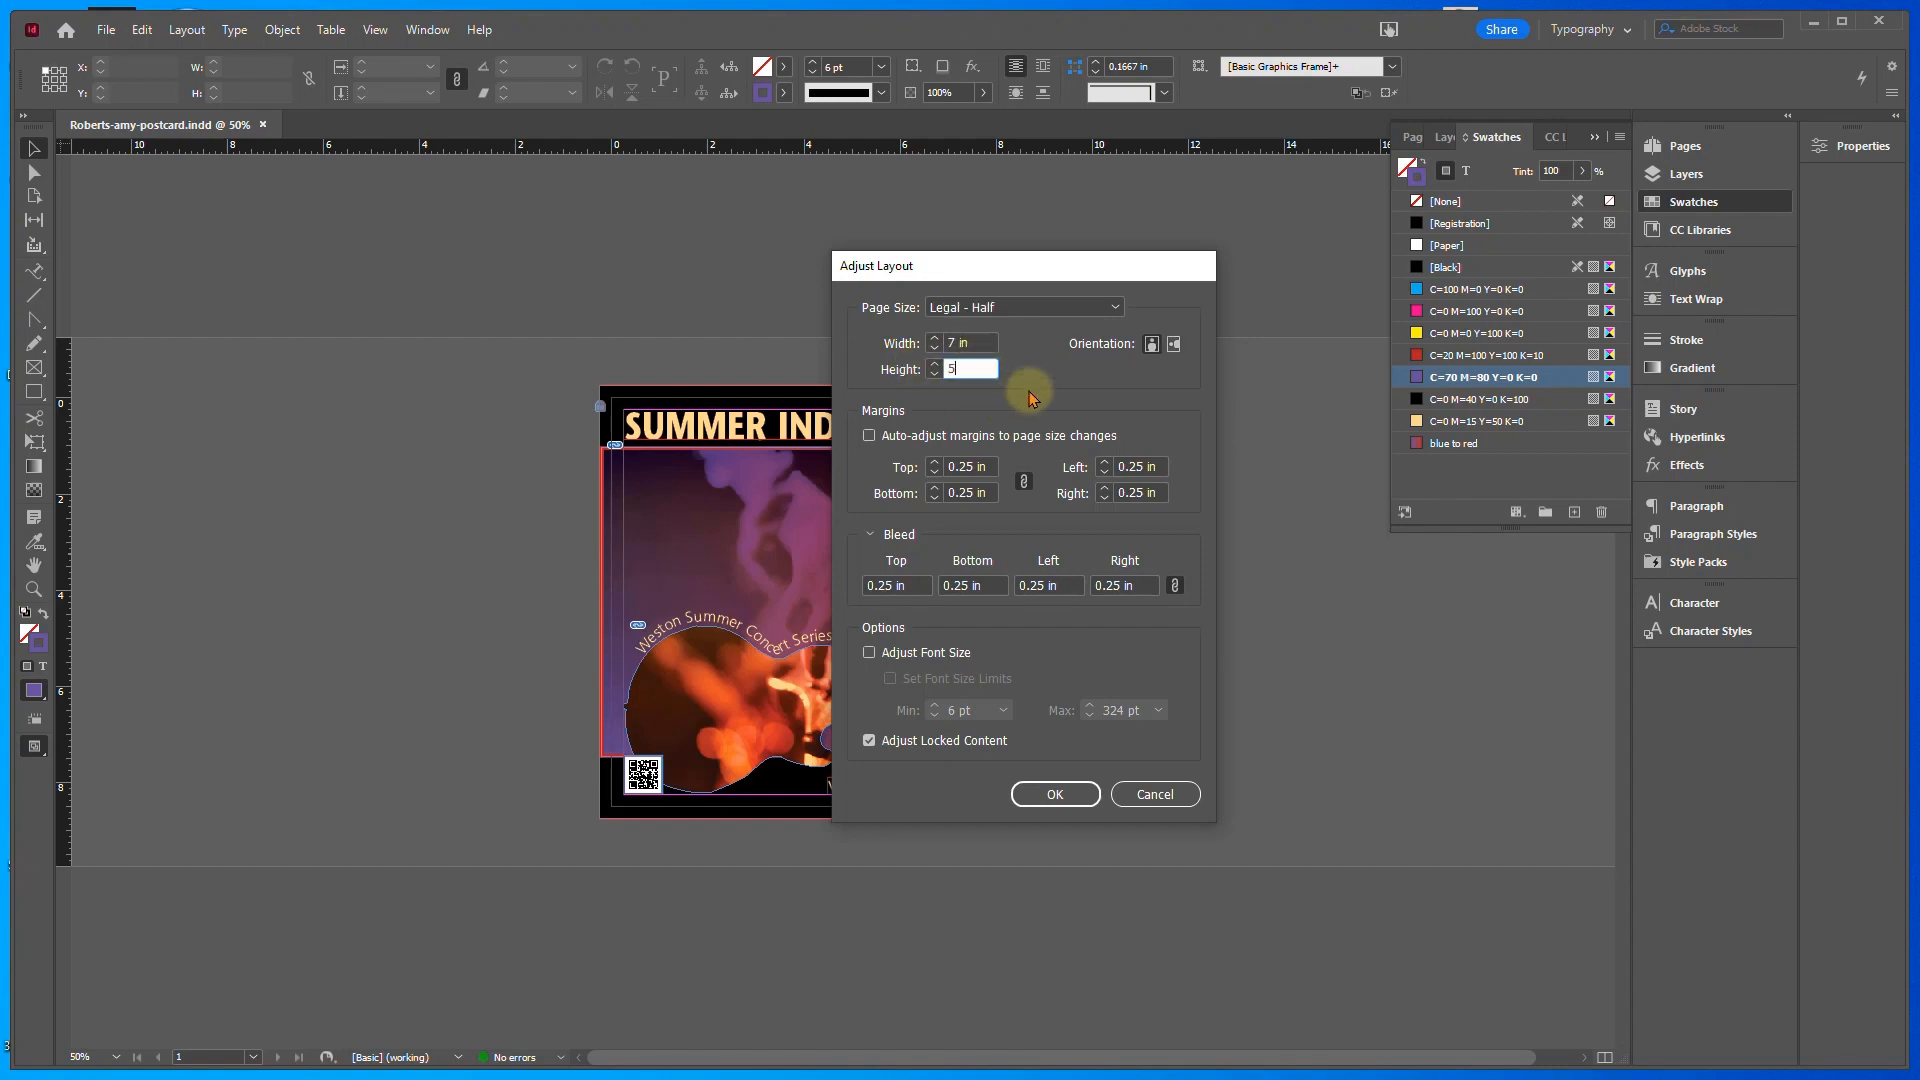
drag(984, 260, 1126, 232)
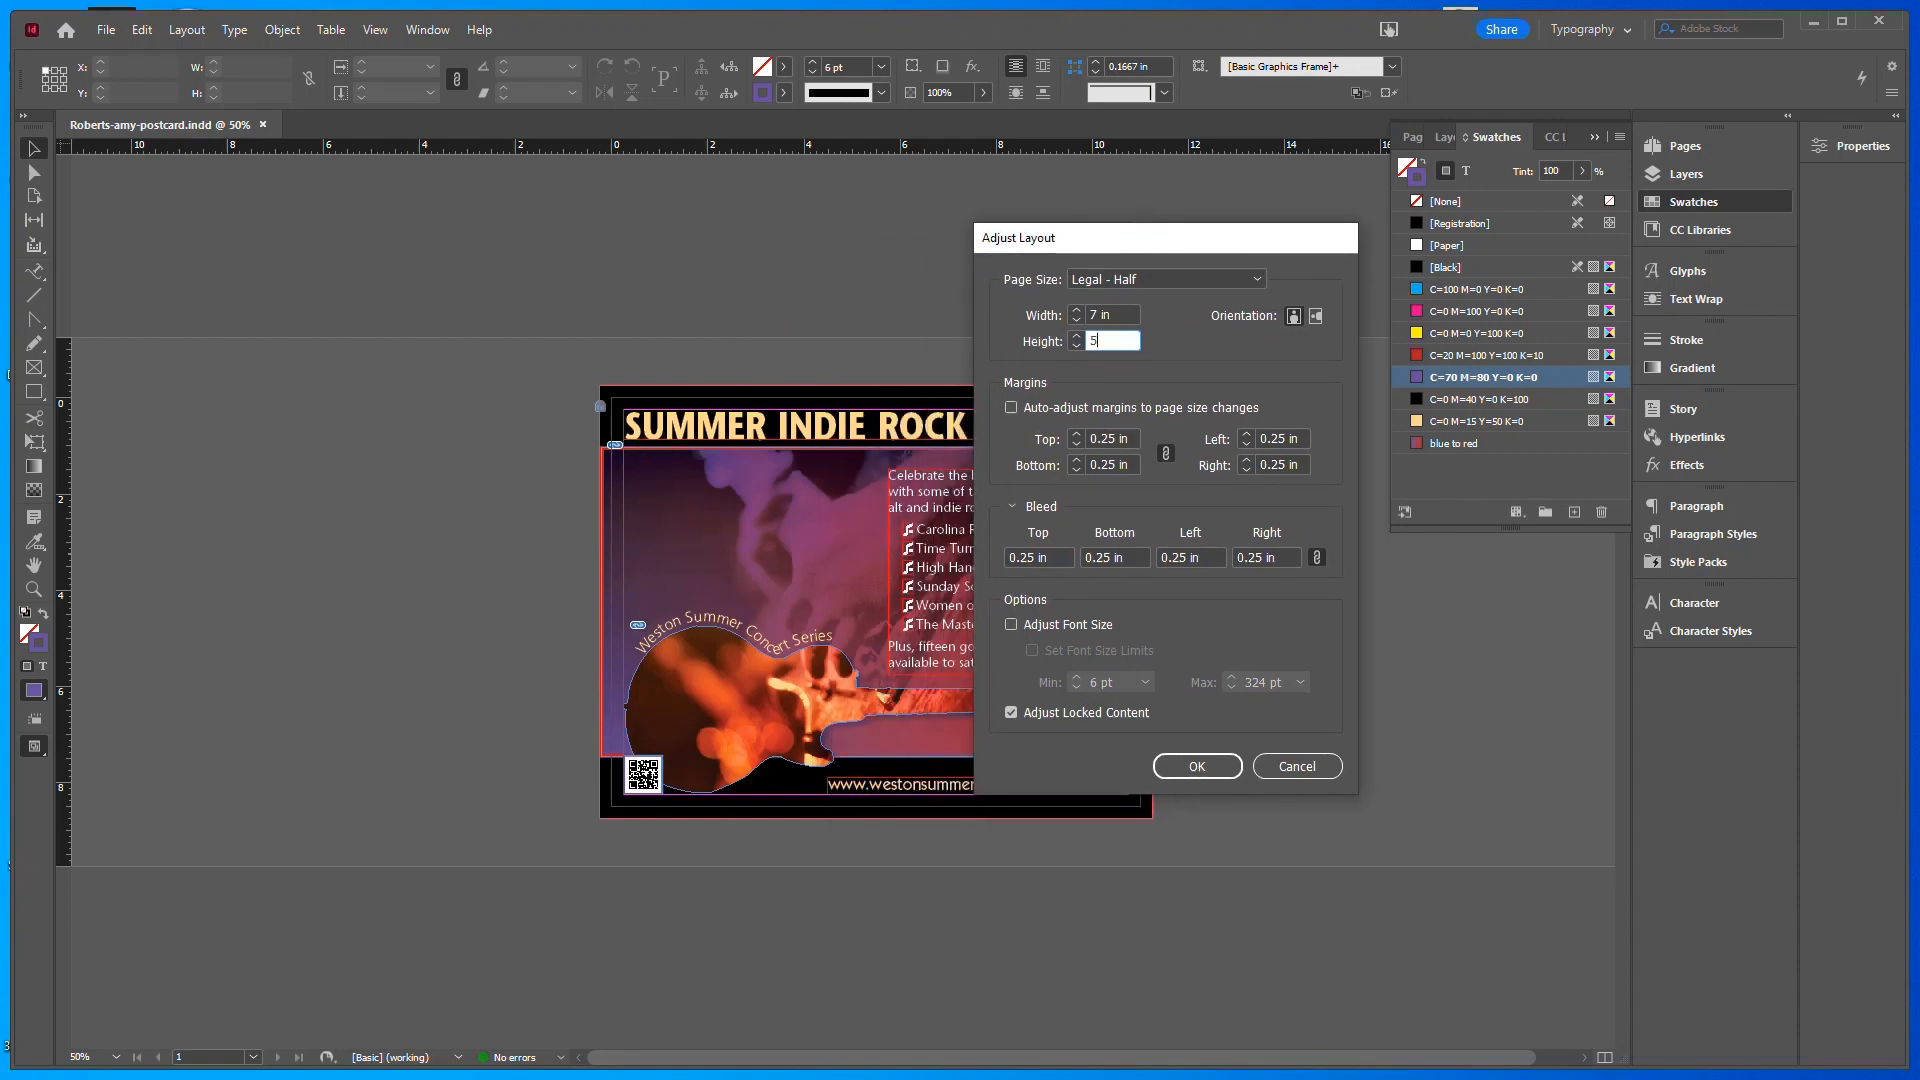
key(Return)
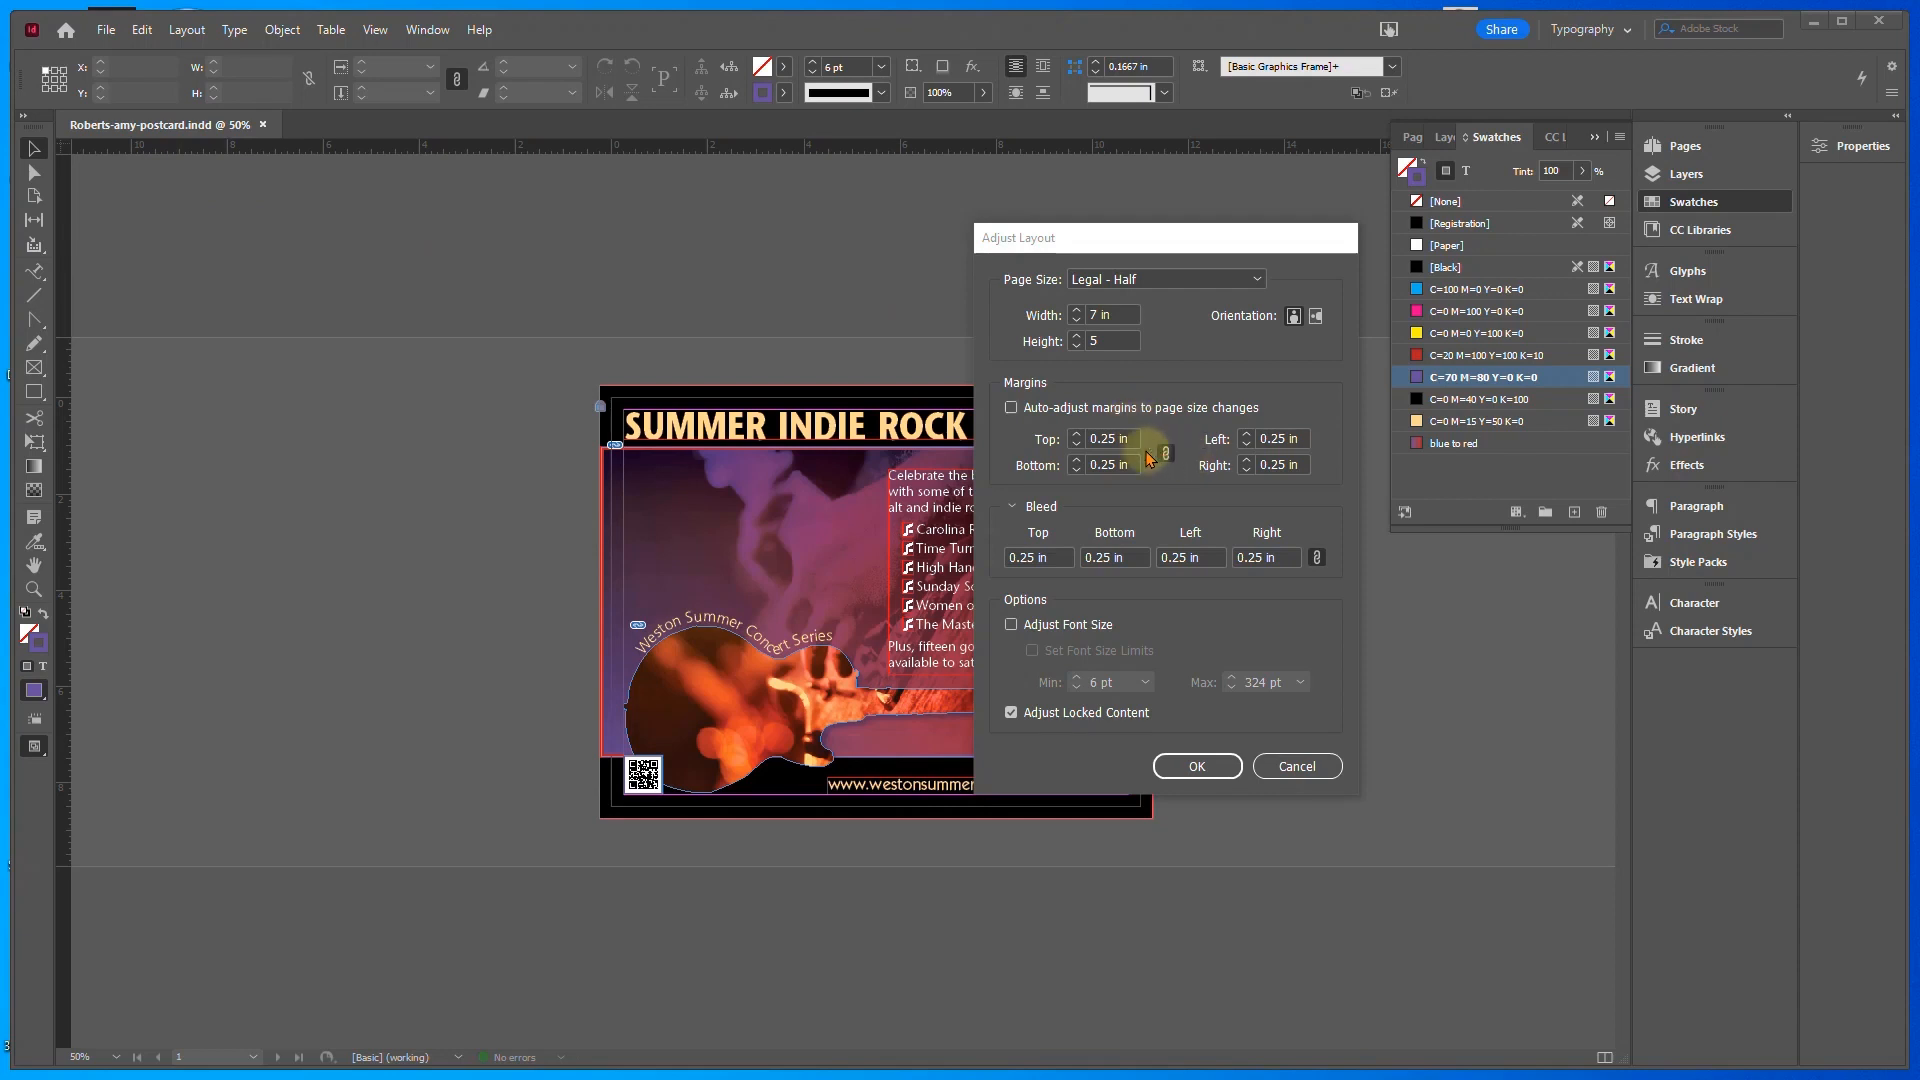
Set all margins and all bleeds to 0.125 in and enable Adjust Font Size for the layout adjustment
click(1100, 438)
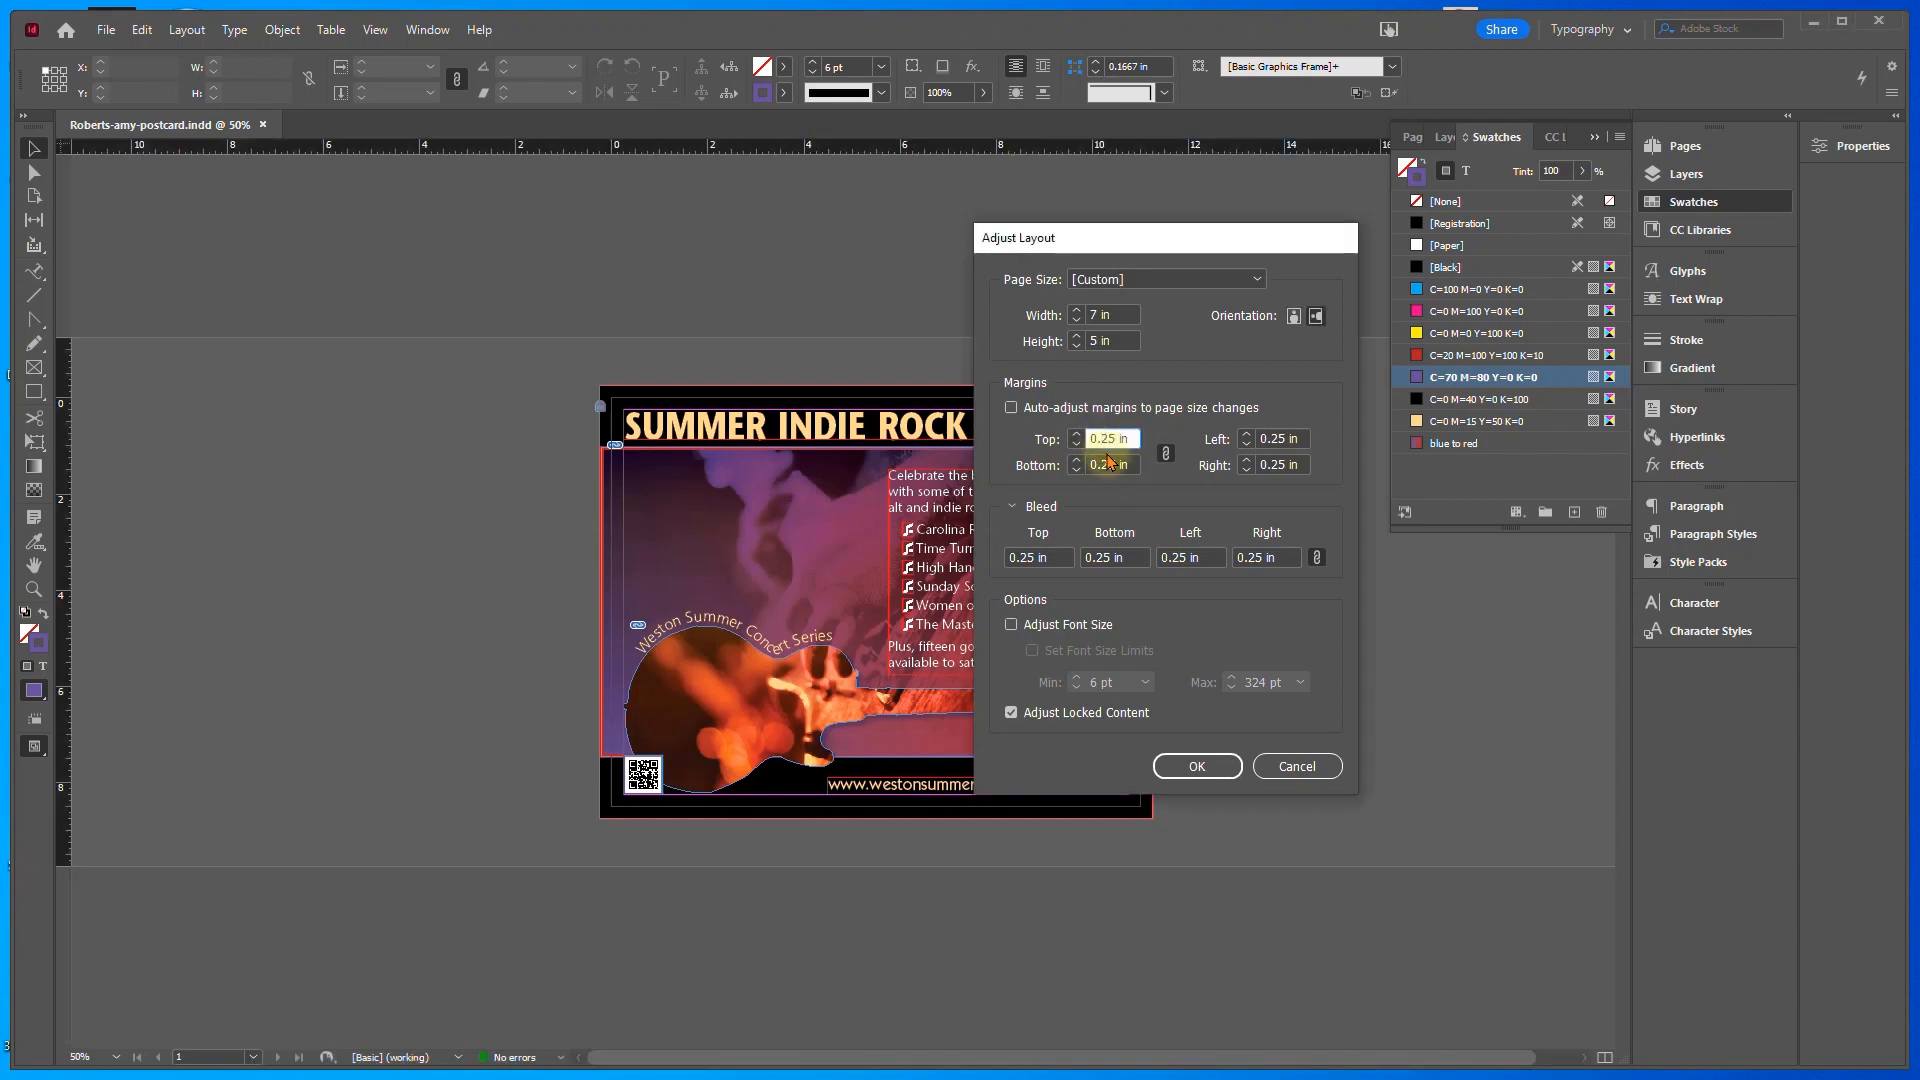
text(1)
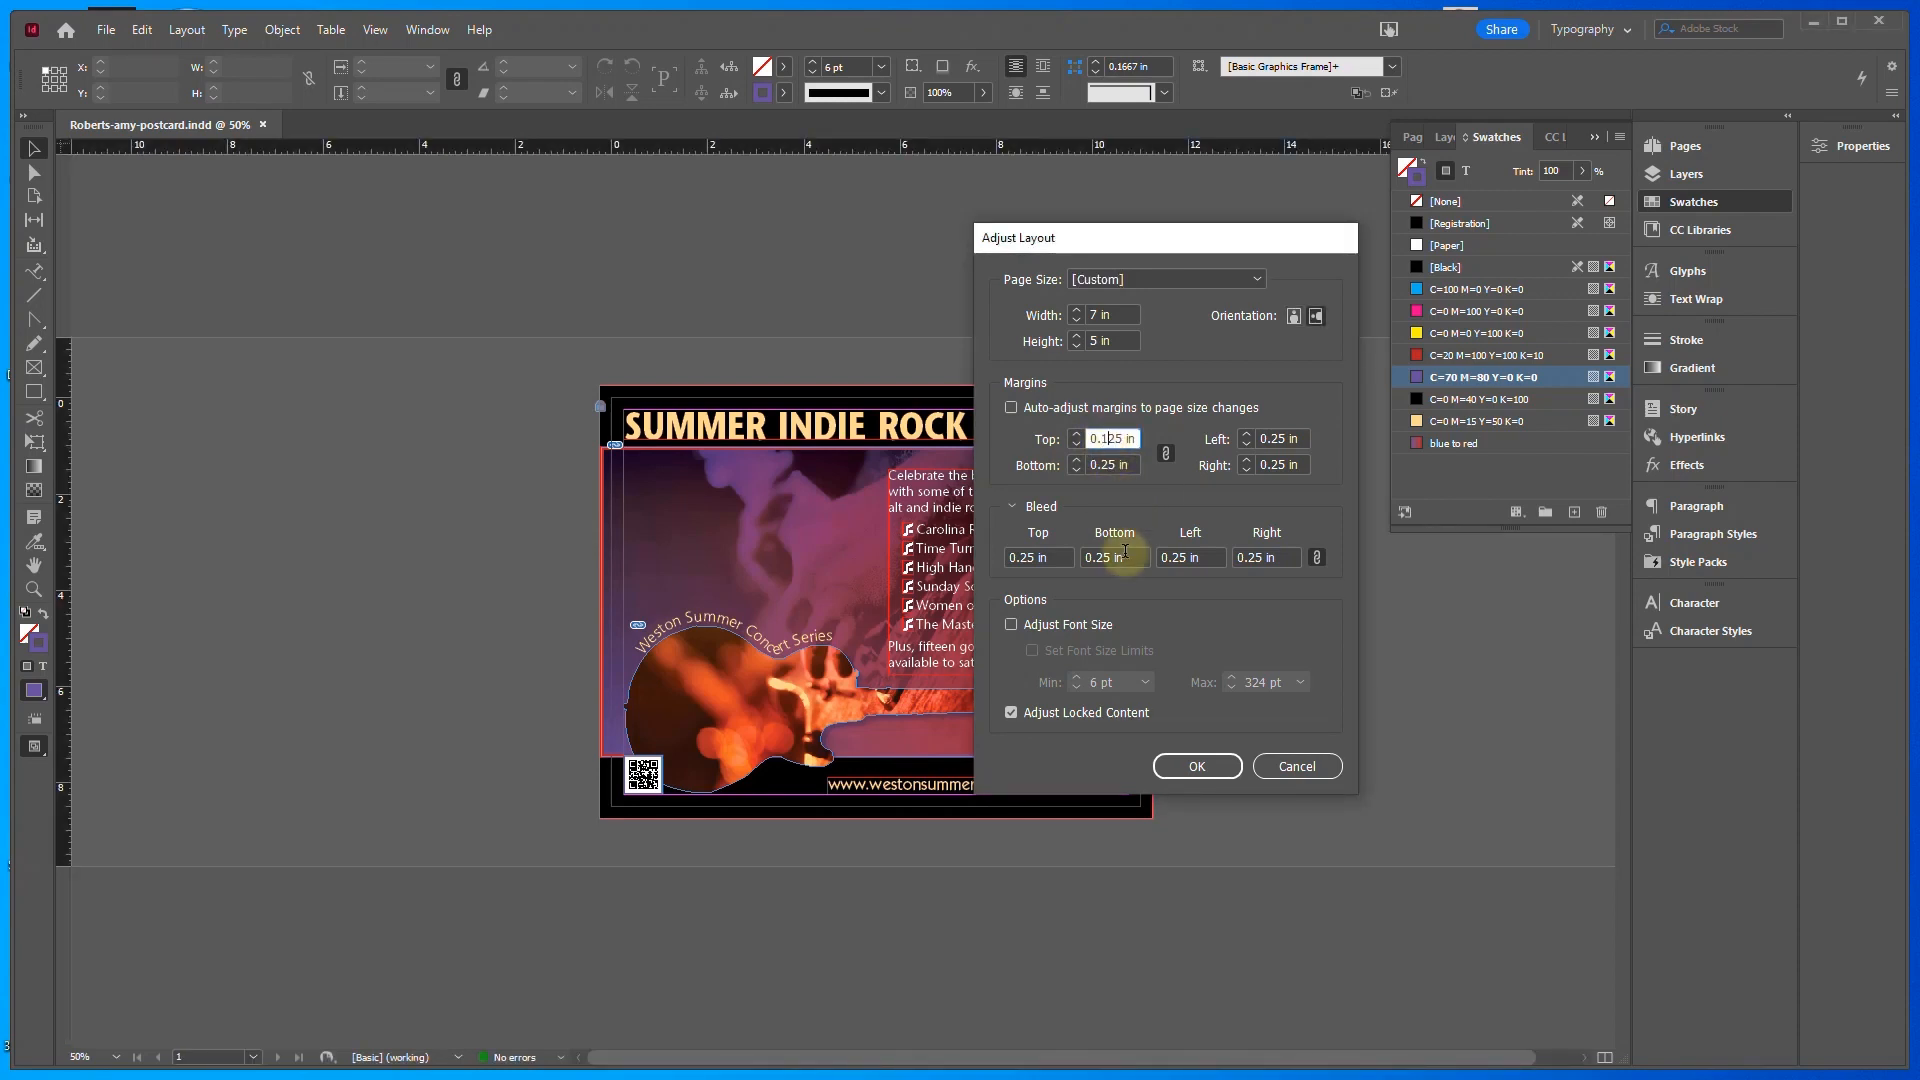
click(1025, 558)
text(1)
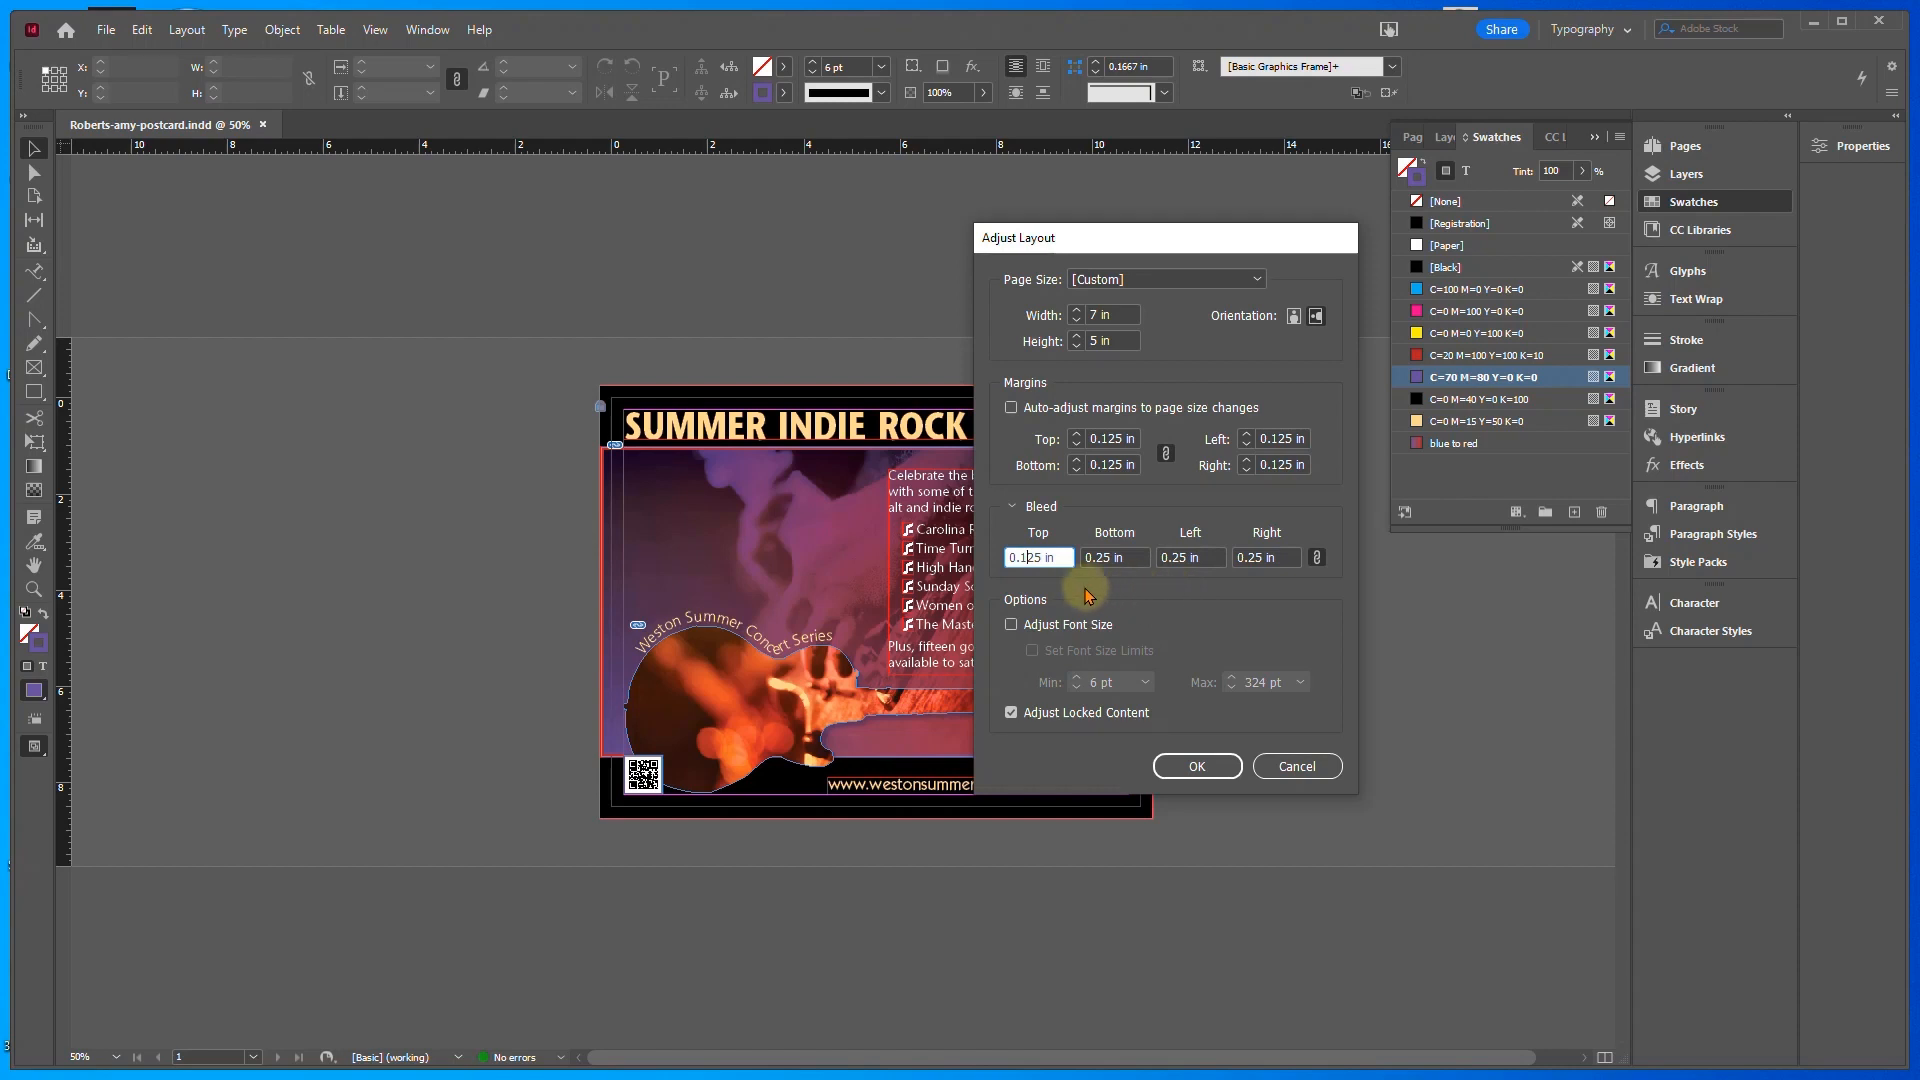
click(1012, 628)
click(1012, 626)
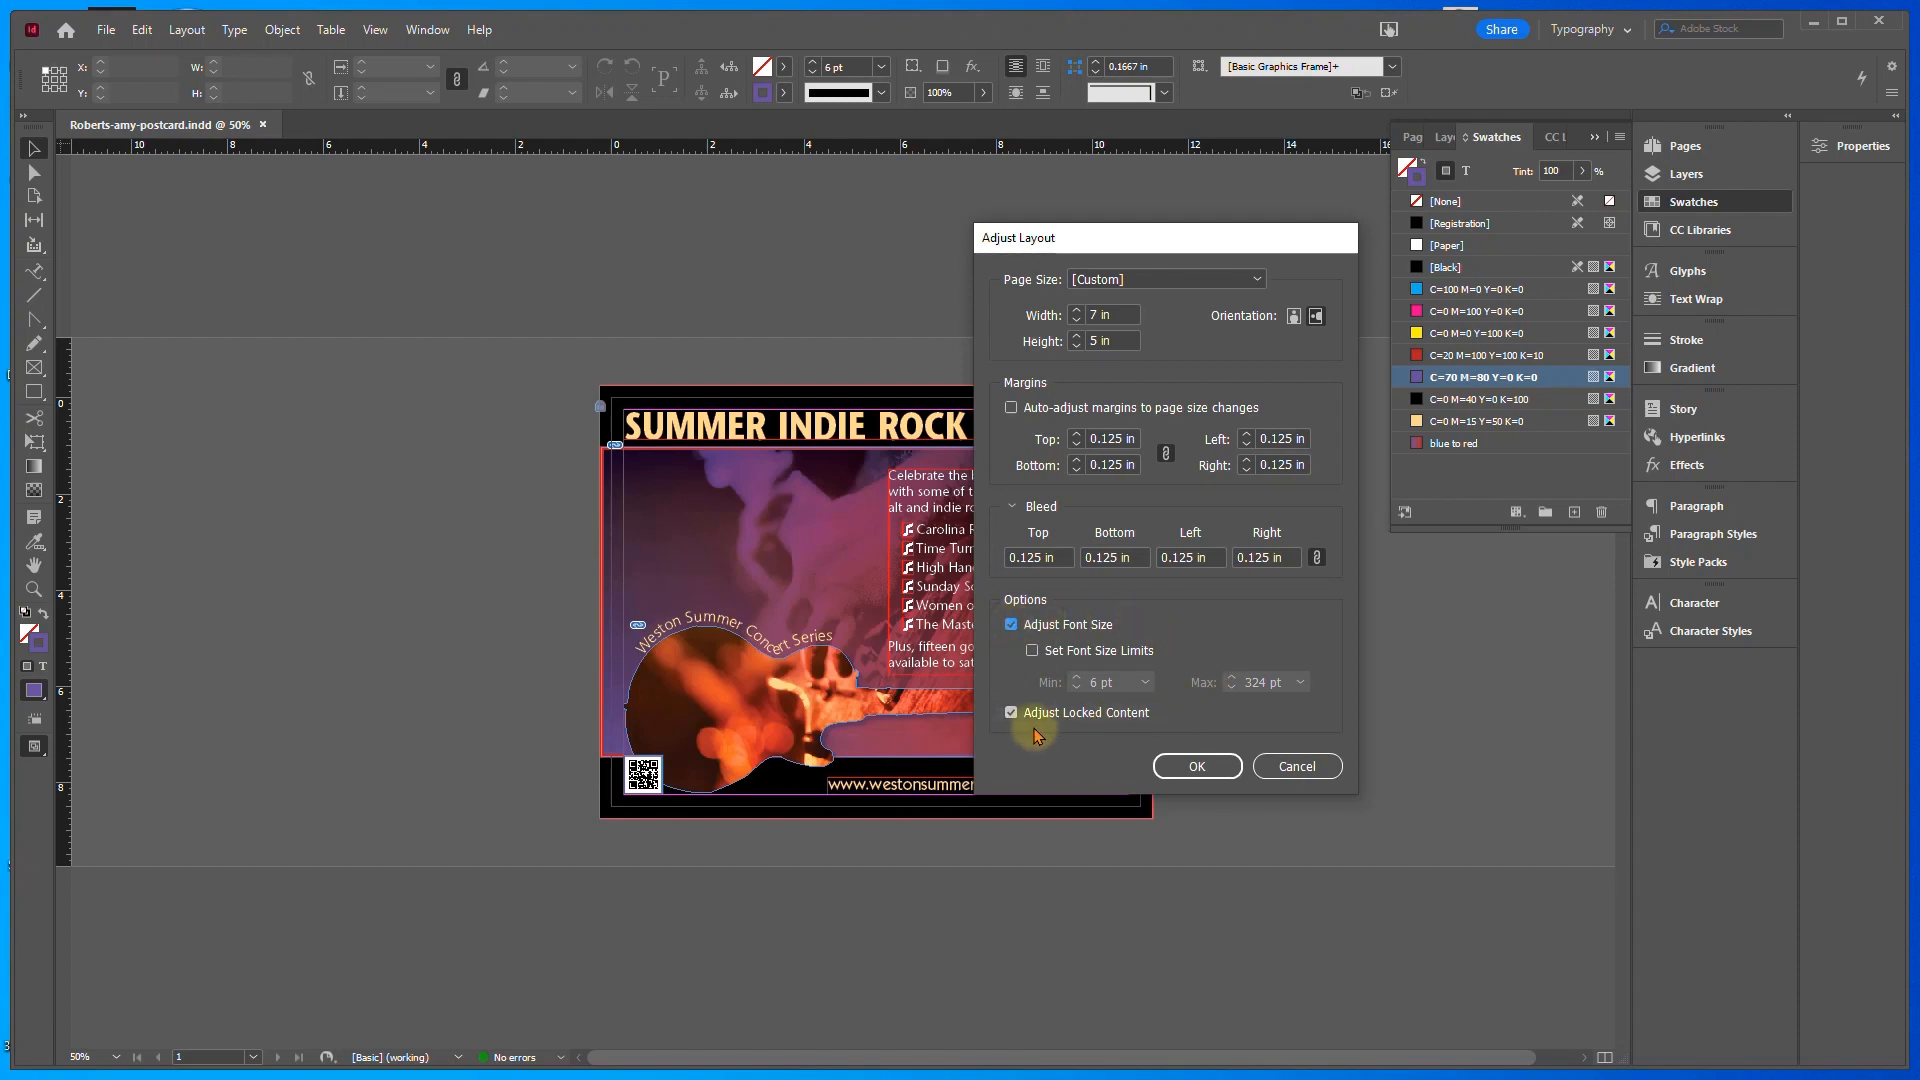
Apply the layout adjustment and enlarge the body text frame from its upper-left corner to about 3.29 × 2.68 in
click(1198, 766)
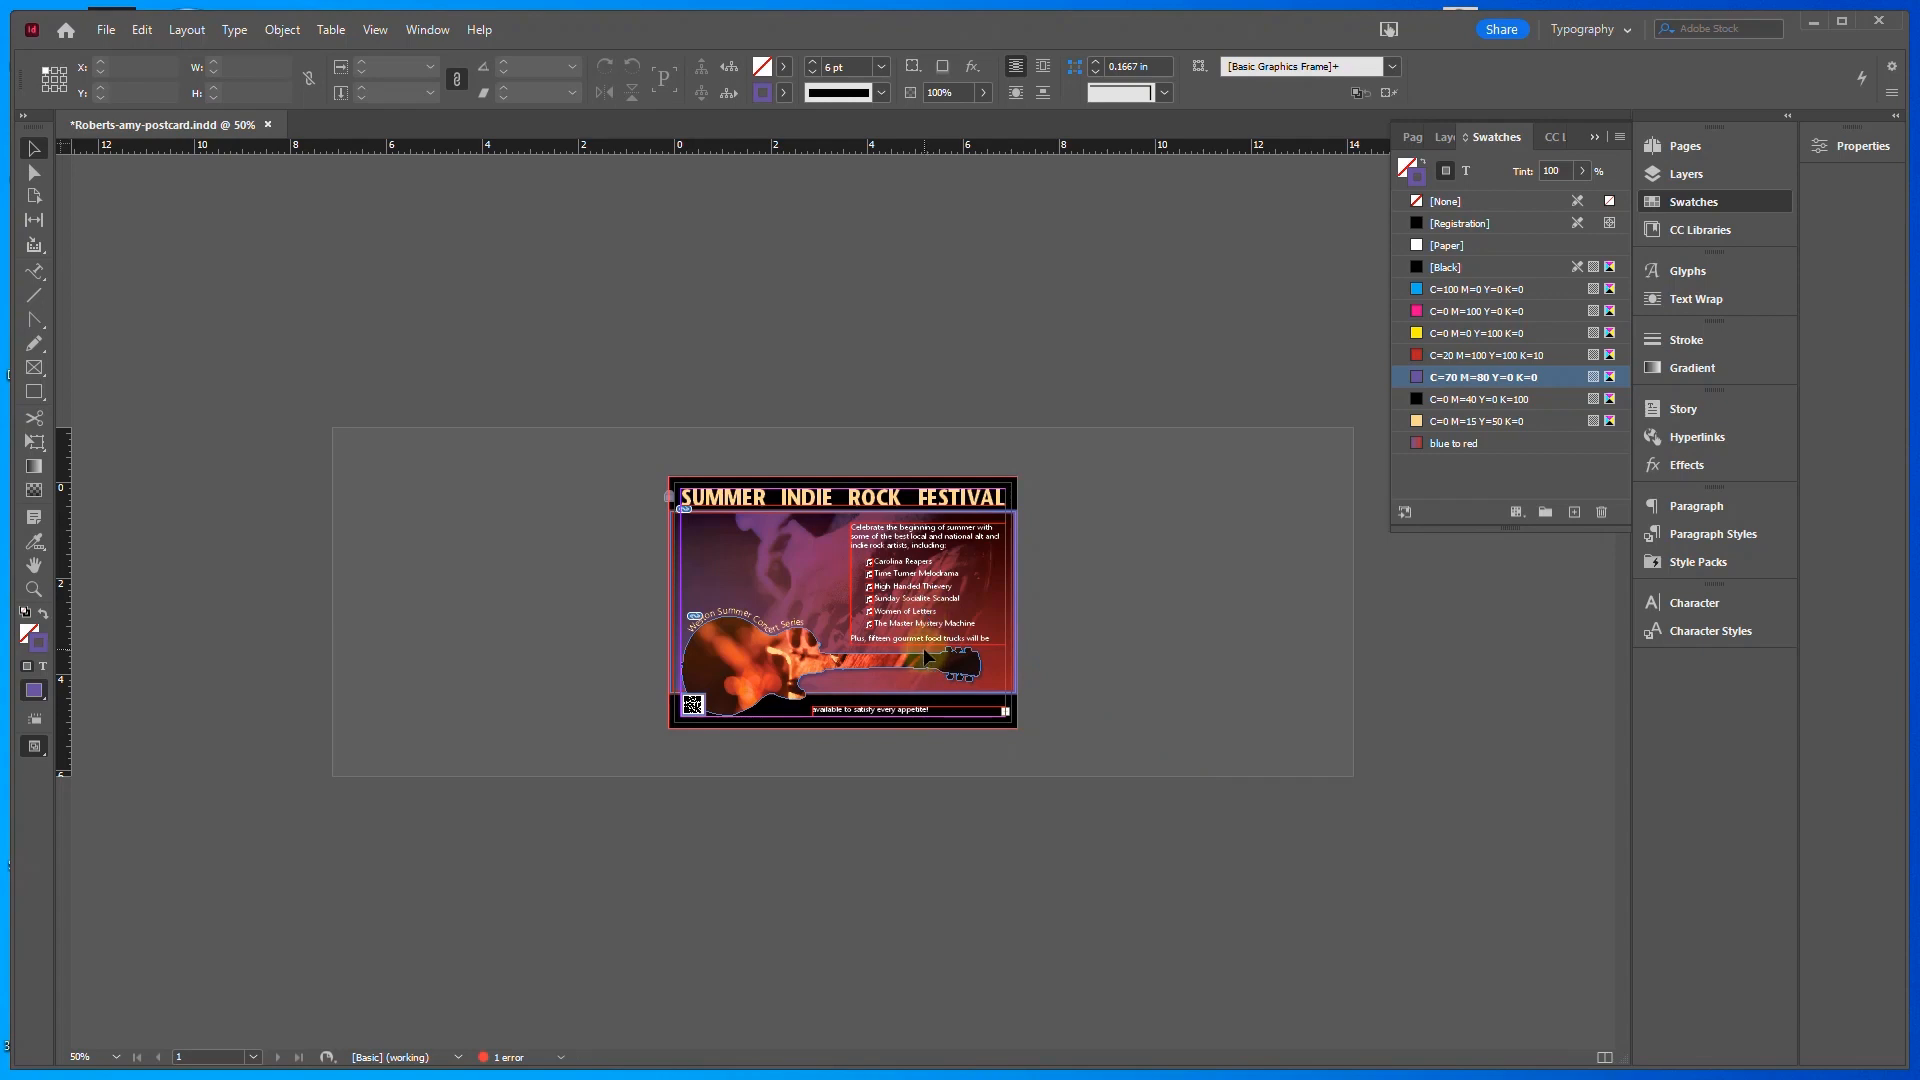
scroll(906, 640, up, 3)
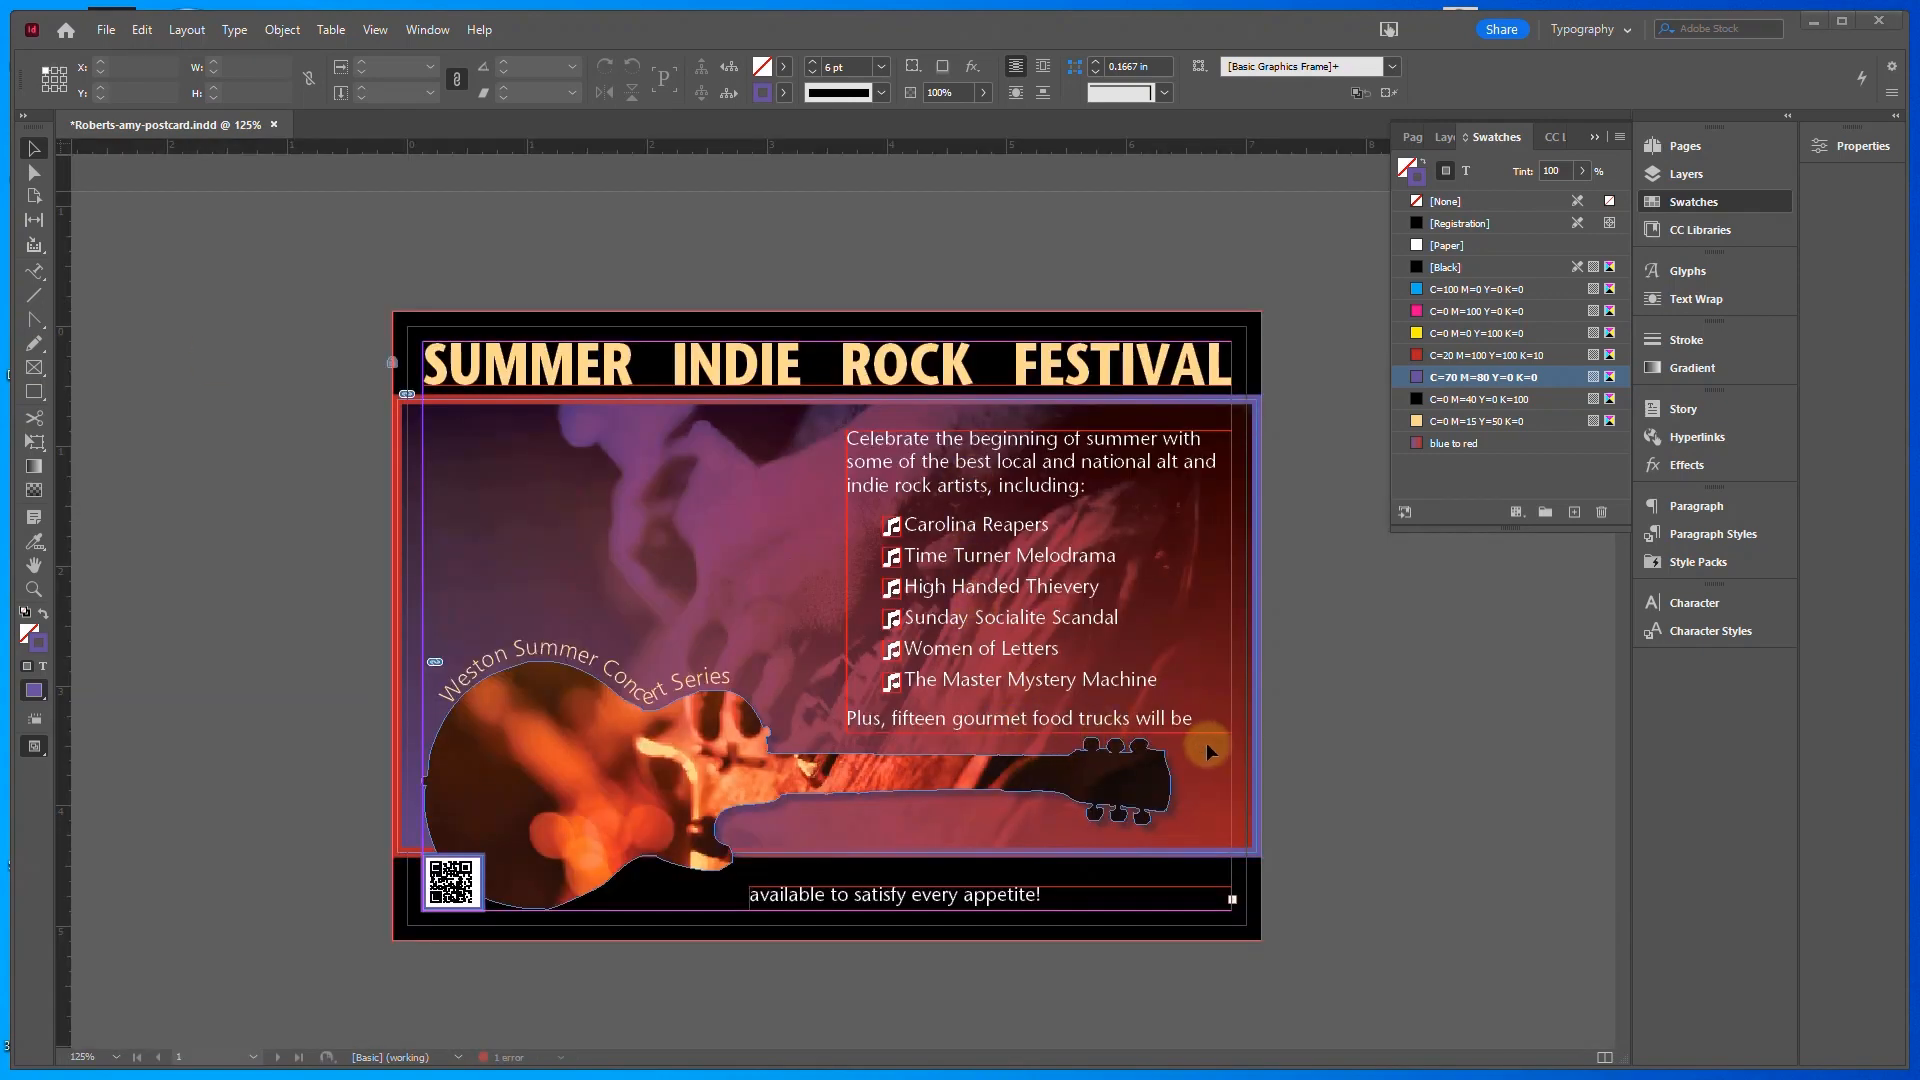
click(846, 432)
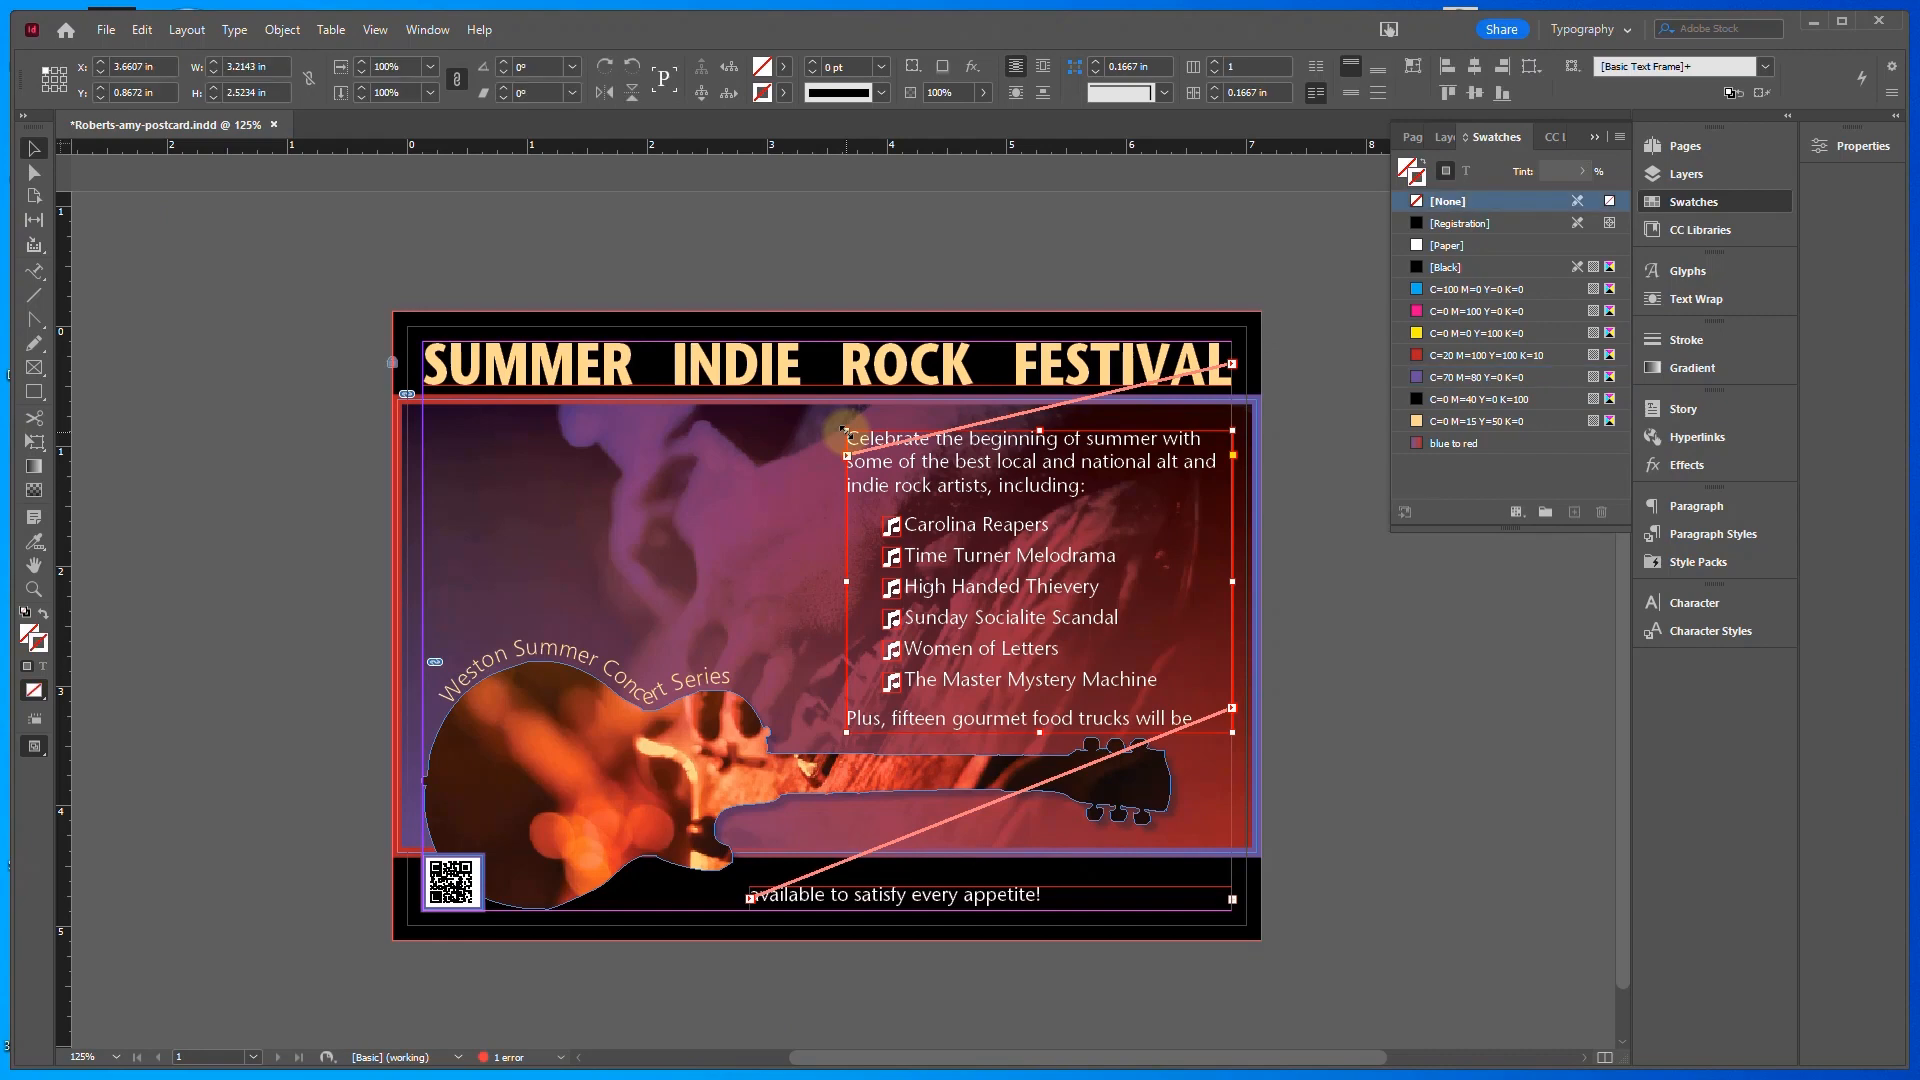
mouse_move(844, 431)
mouse_down()
mouse_move(796, 401)
mouse_move(835, 408)
mouse_up()
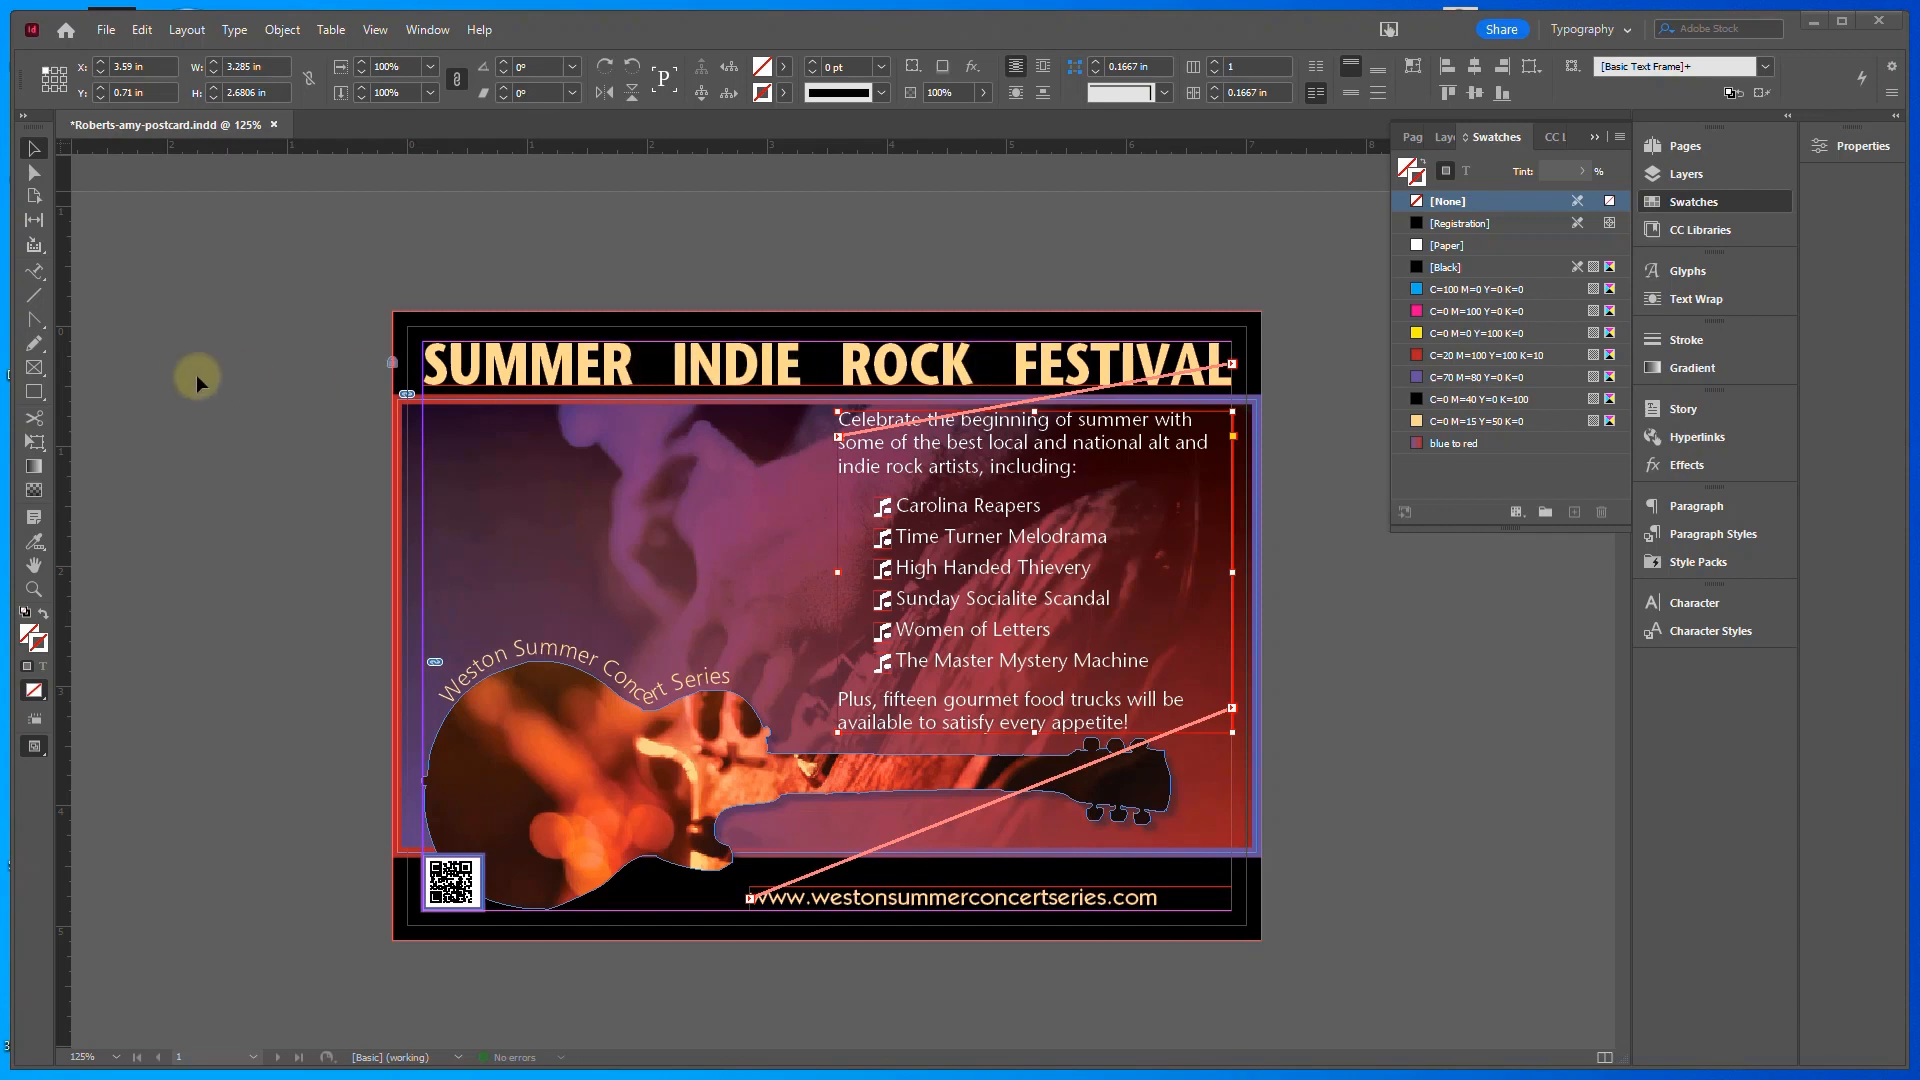
Select the whole SUMMER INDIE ROCK FESTIVAL headline with the Type tool and open its paragraph Justification settings
click(35, 272)
click(35, 274)
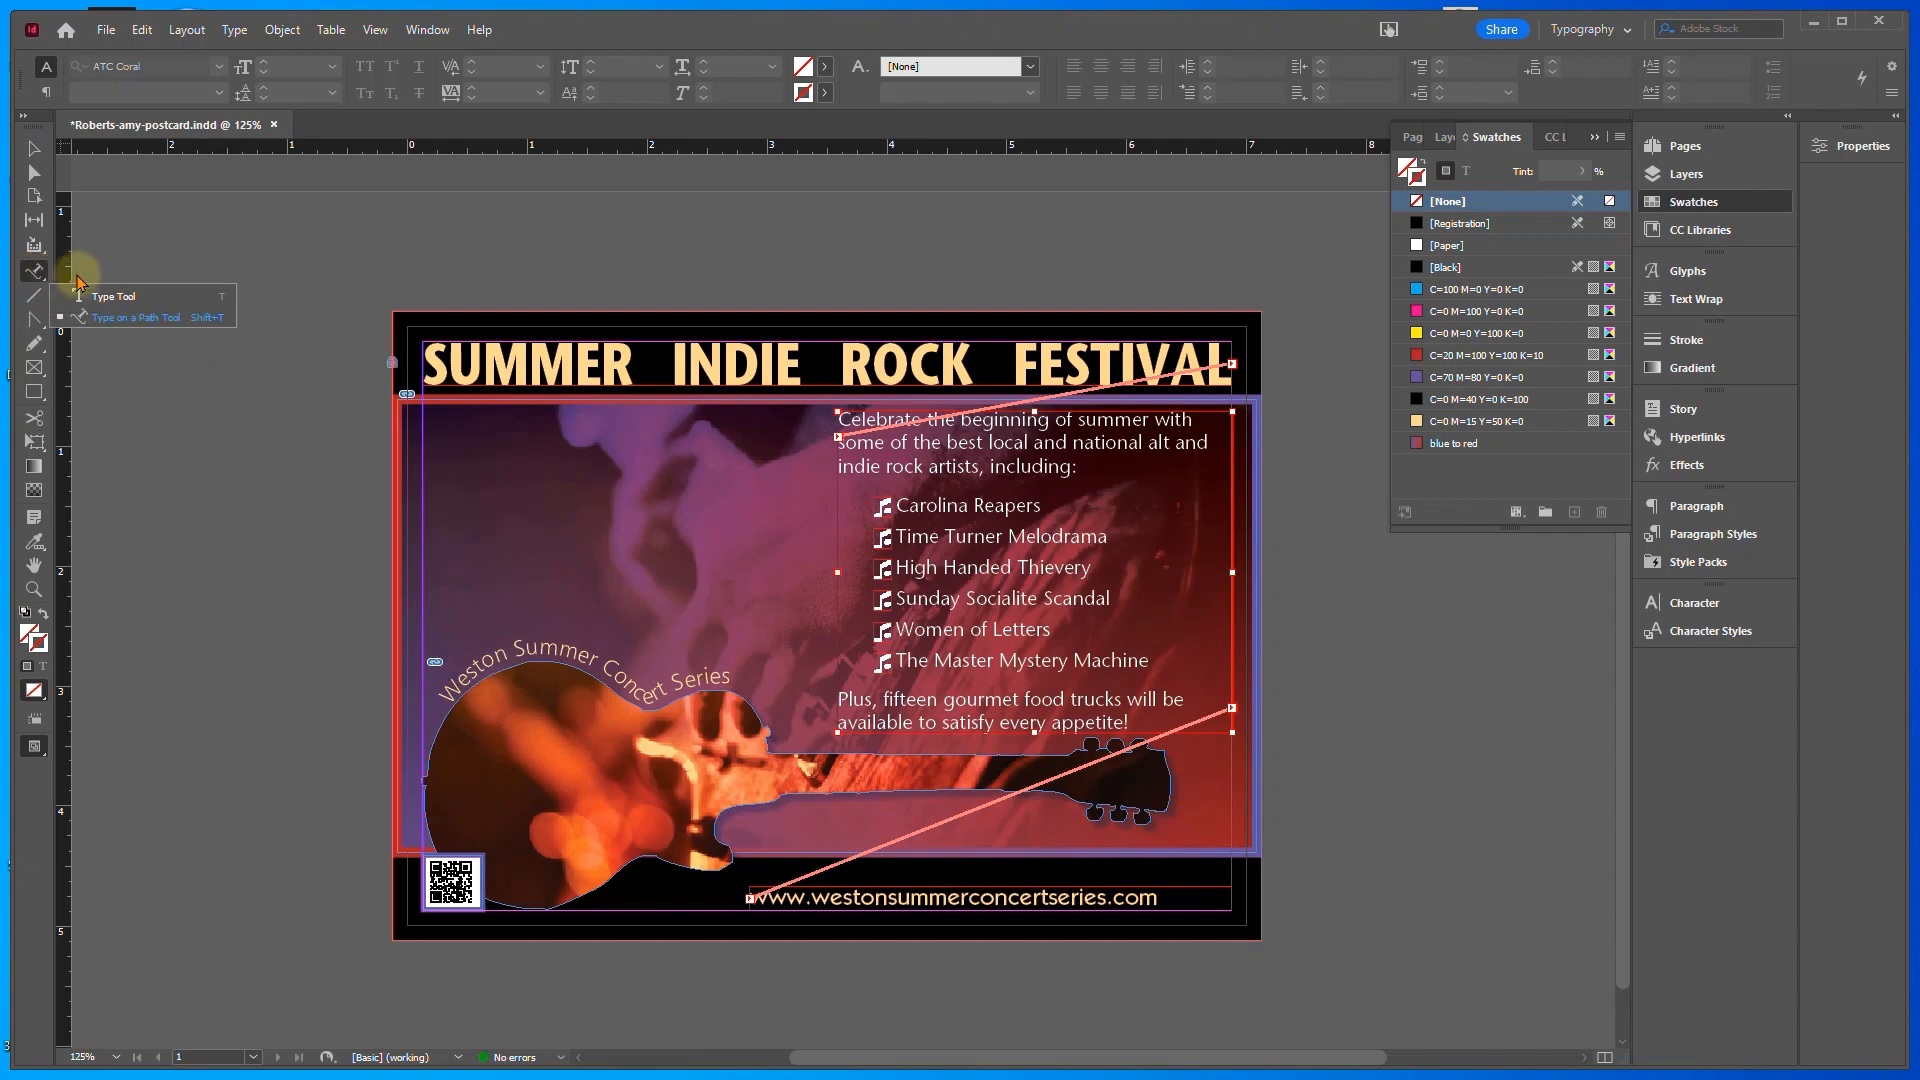
click(82, 297)
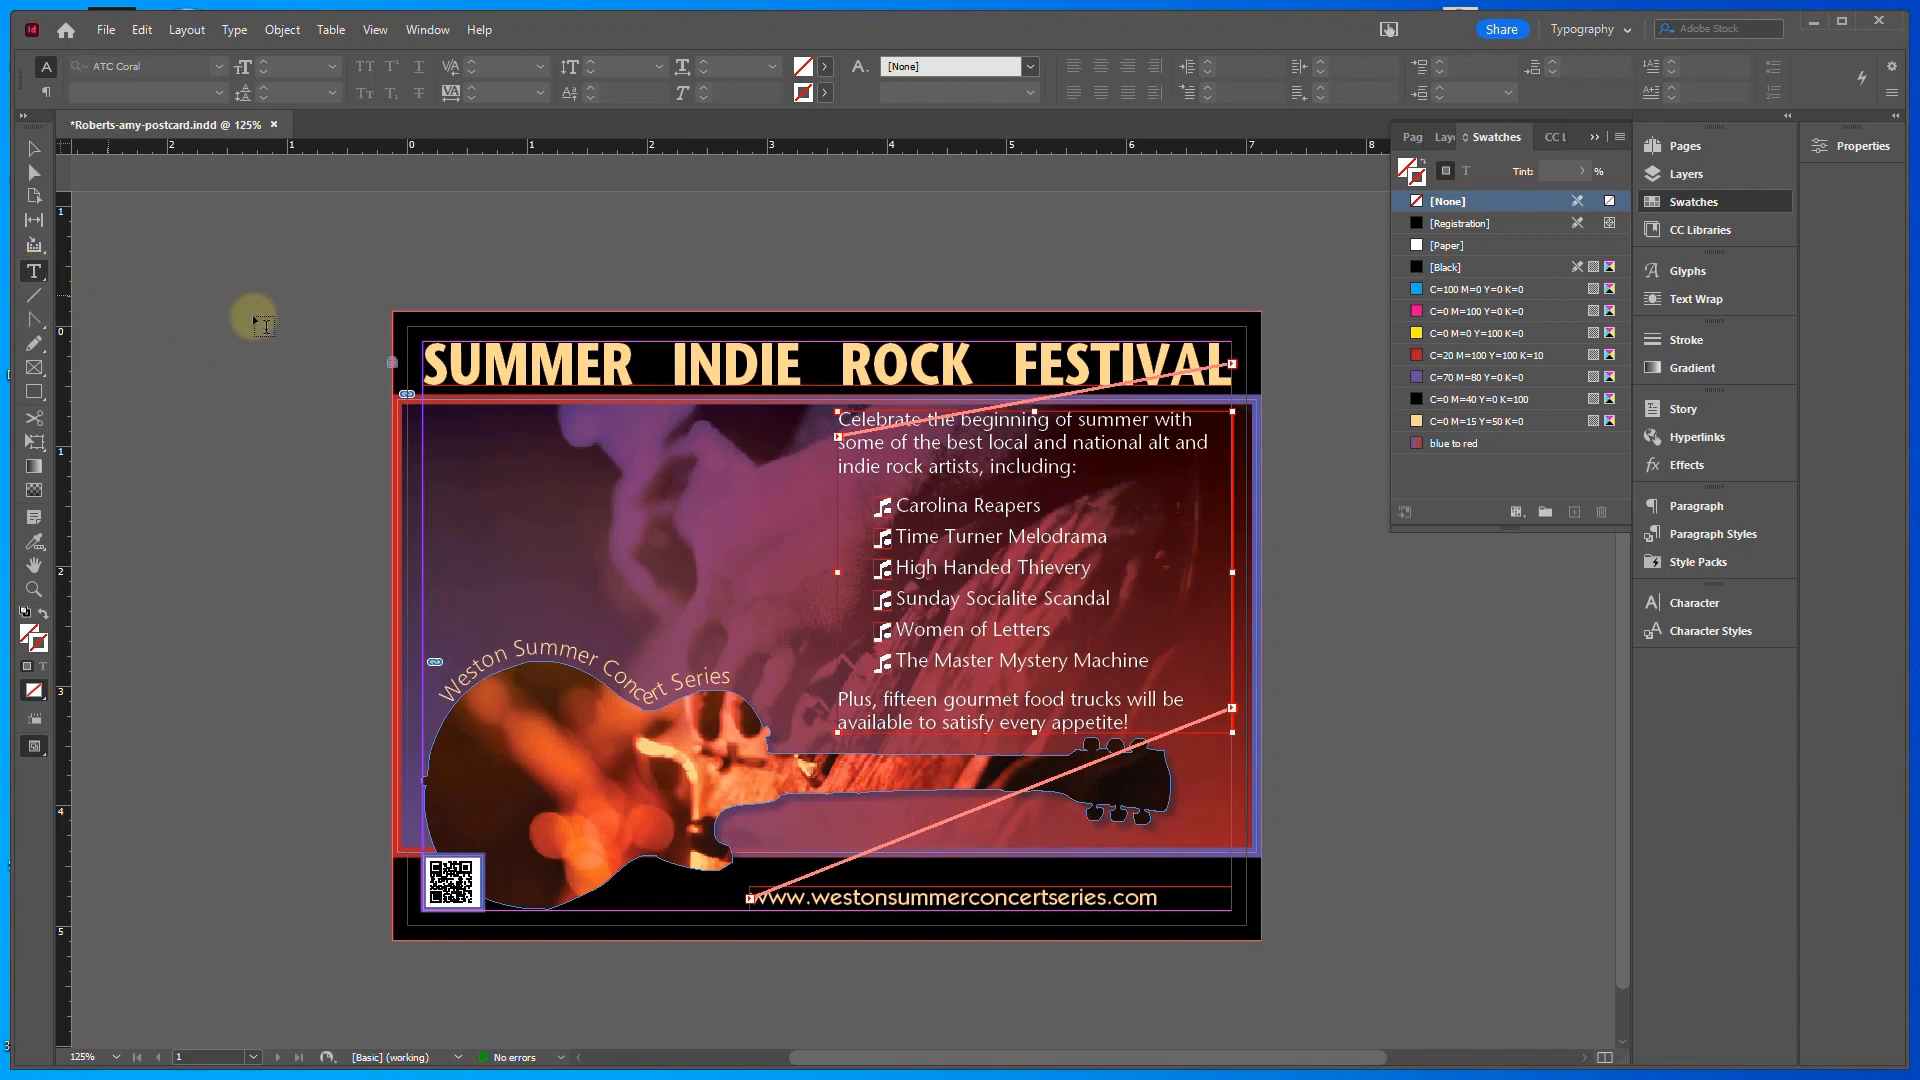
triple_click(478, 360)
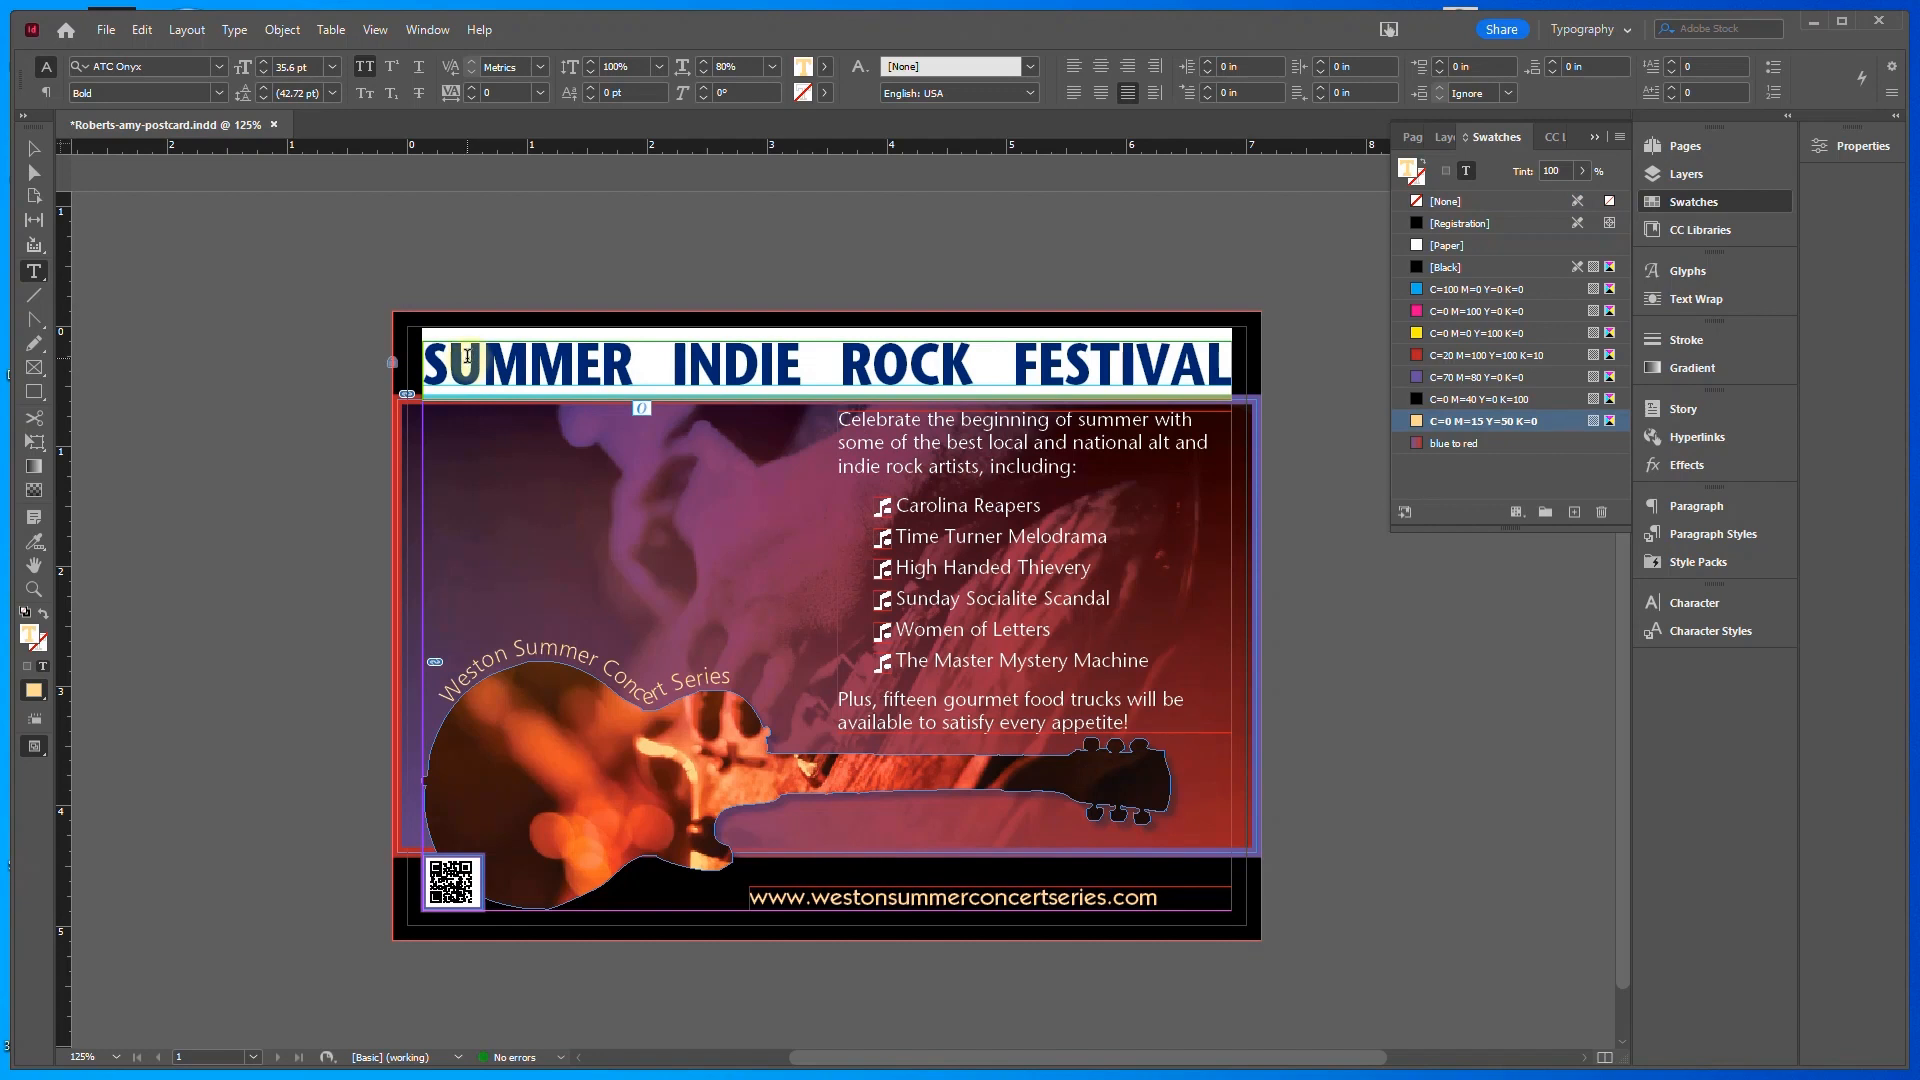
click(1710, 510)
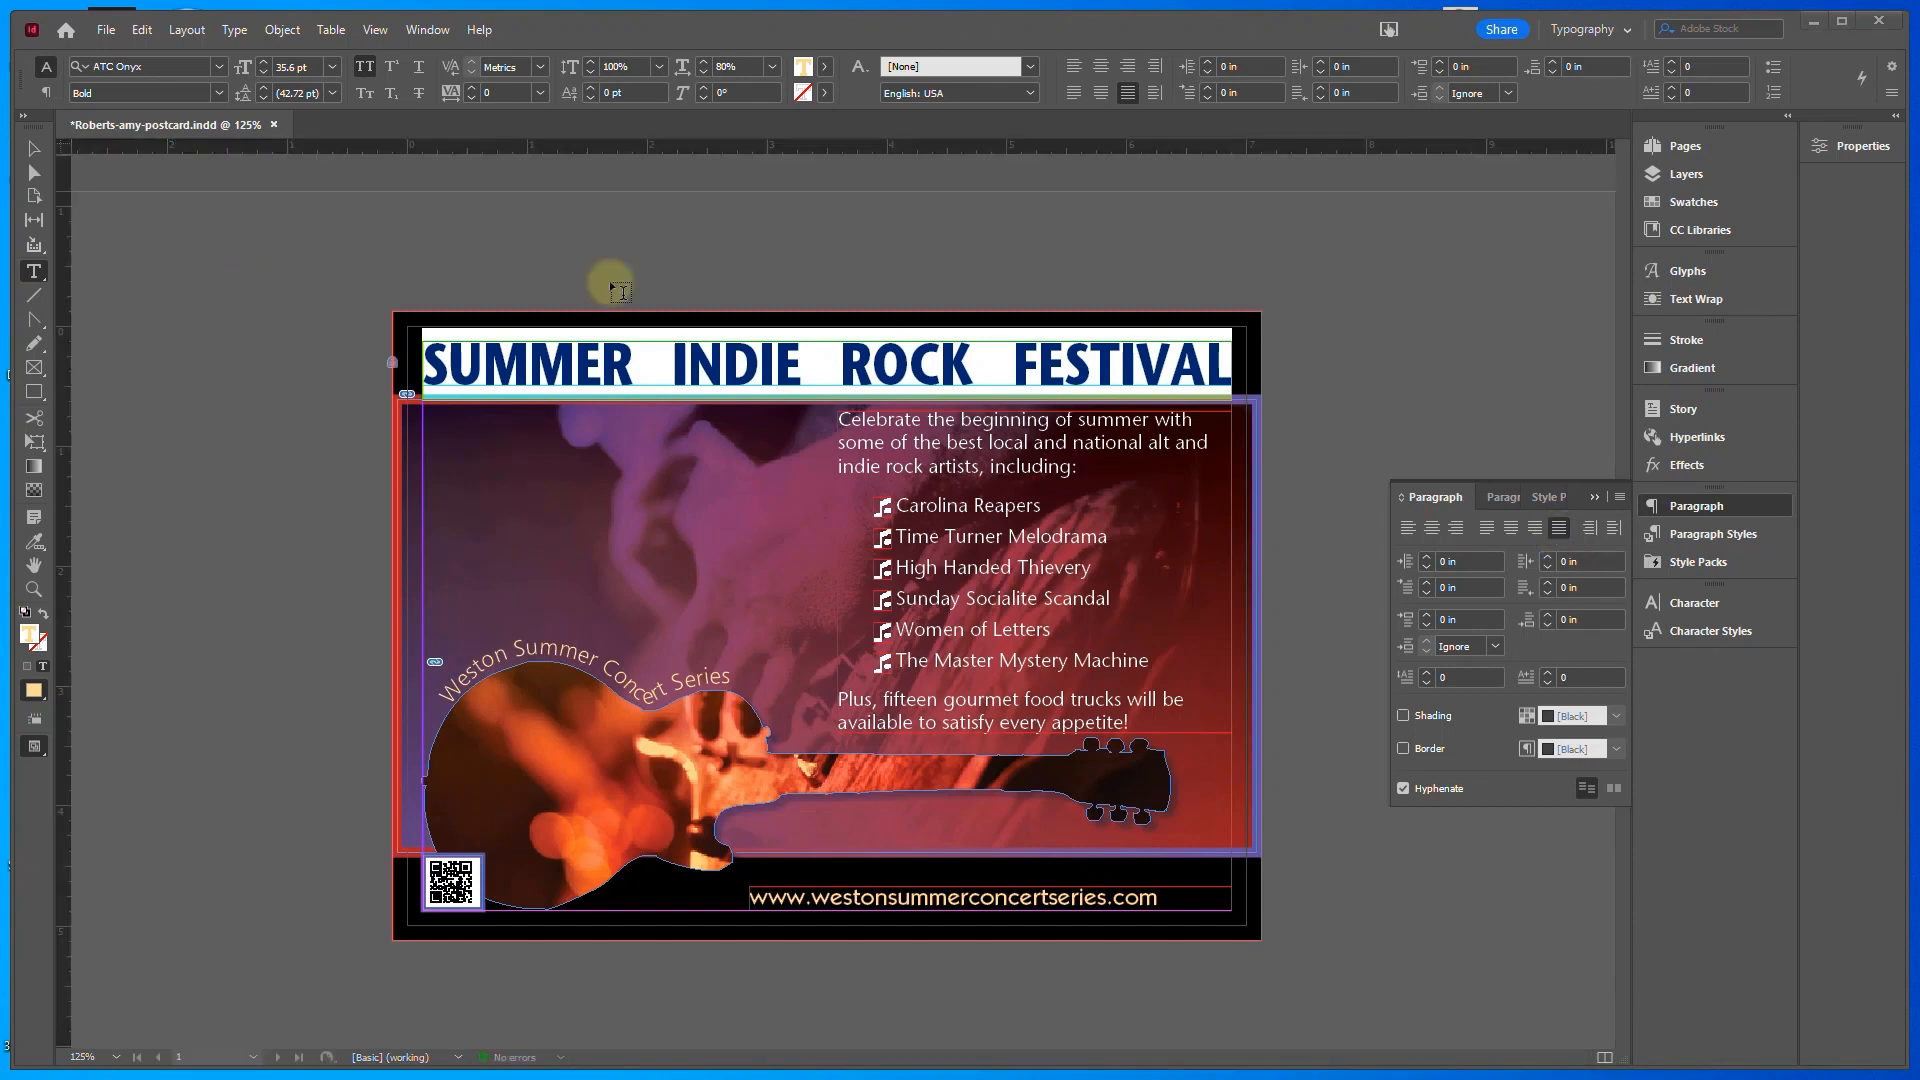
click(1620, 498)
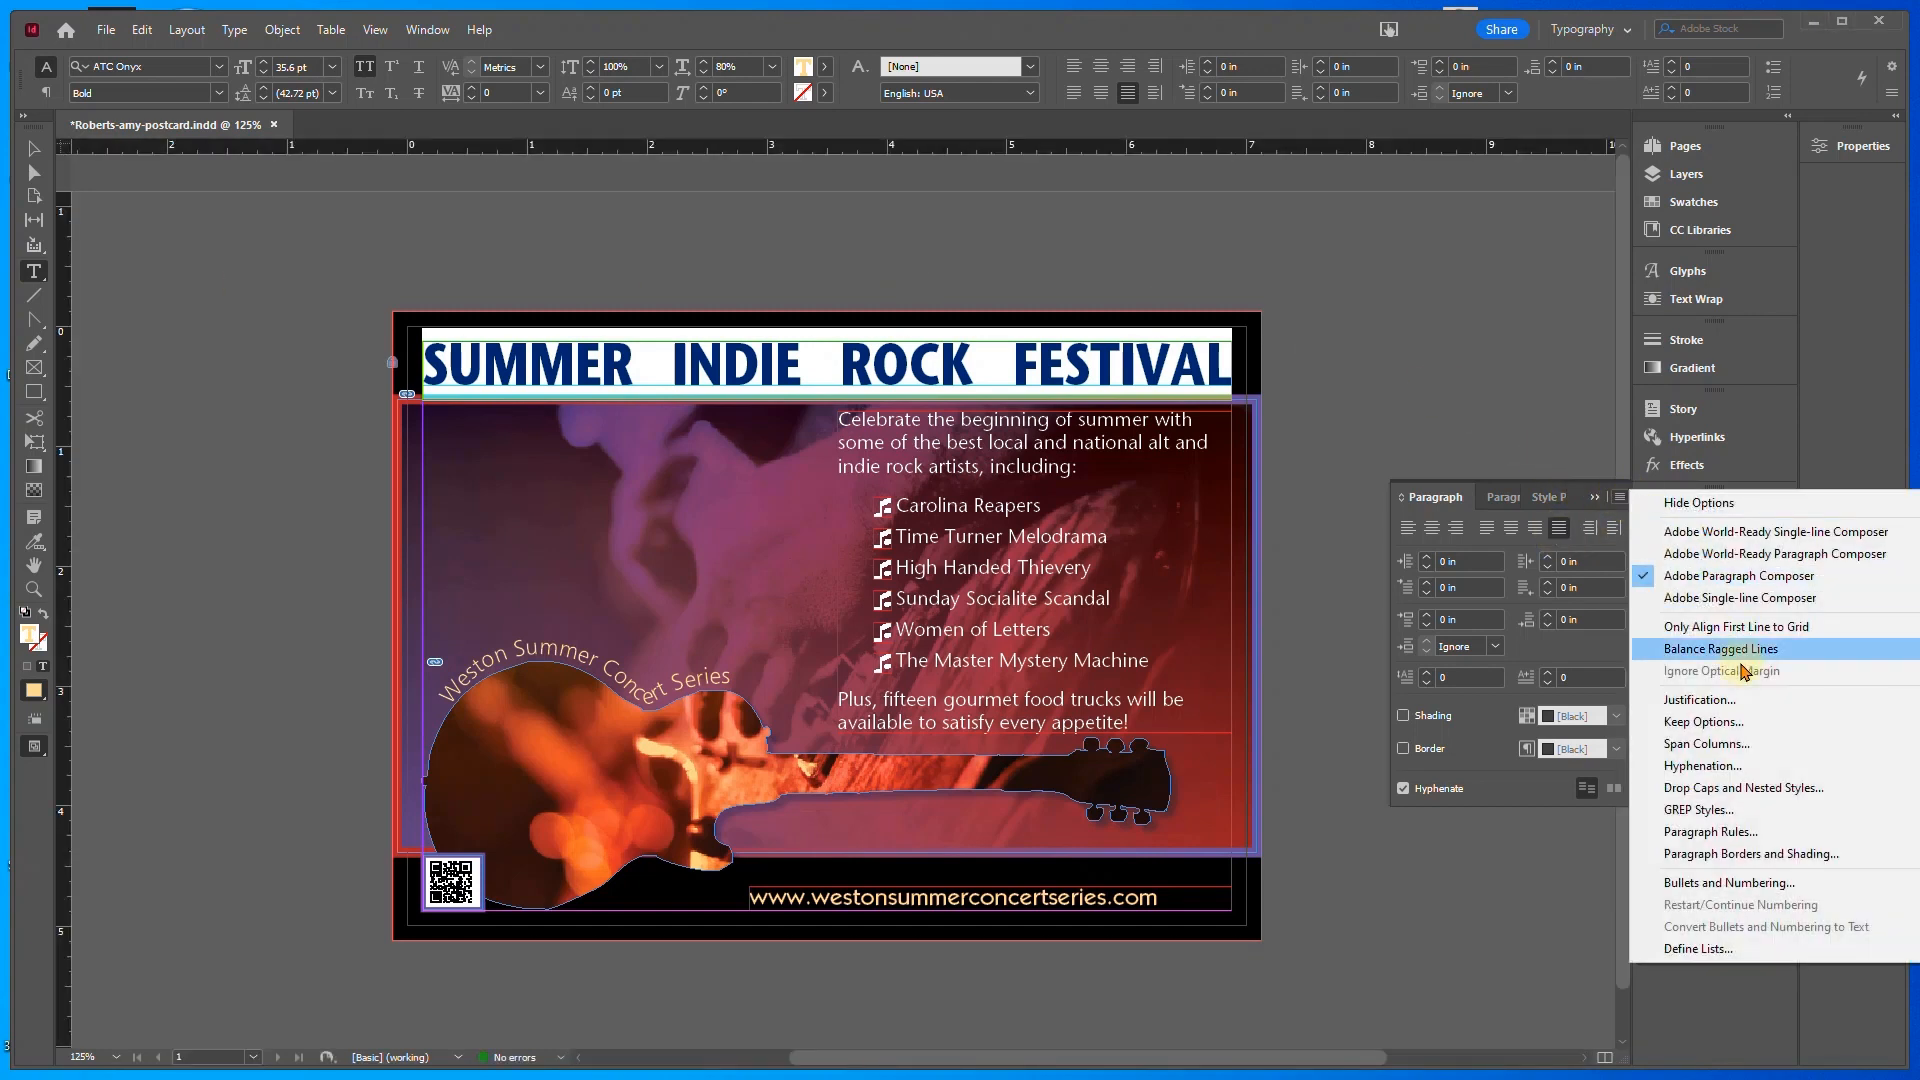
click(1727, 700)
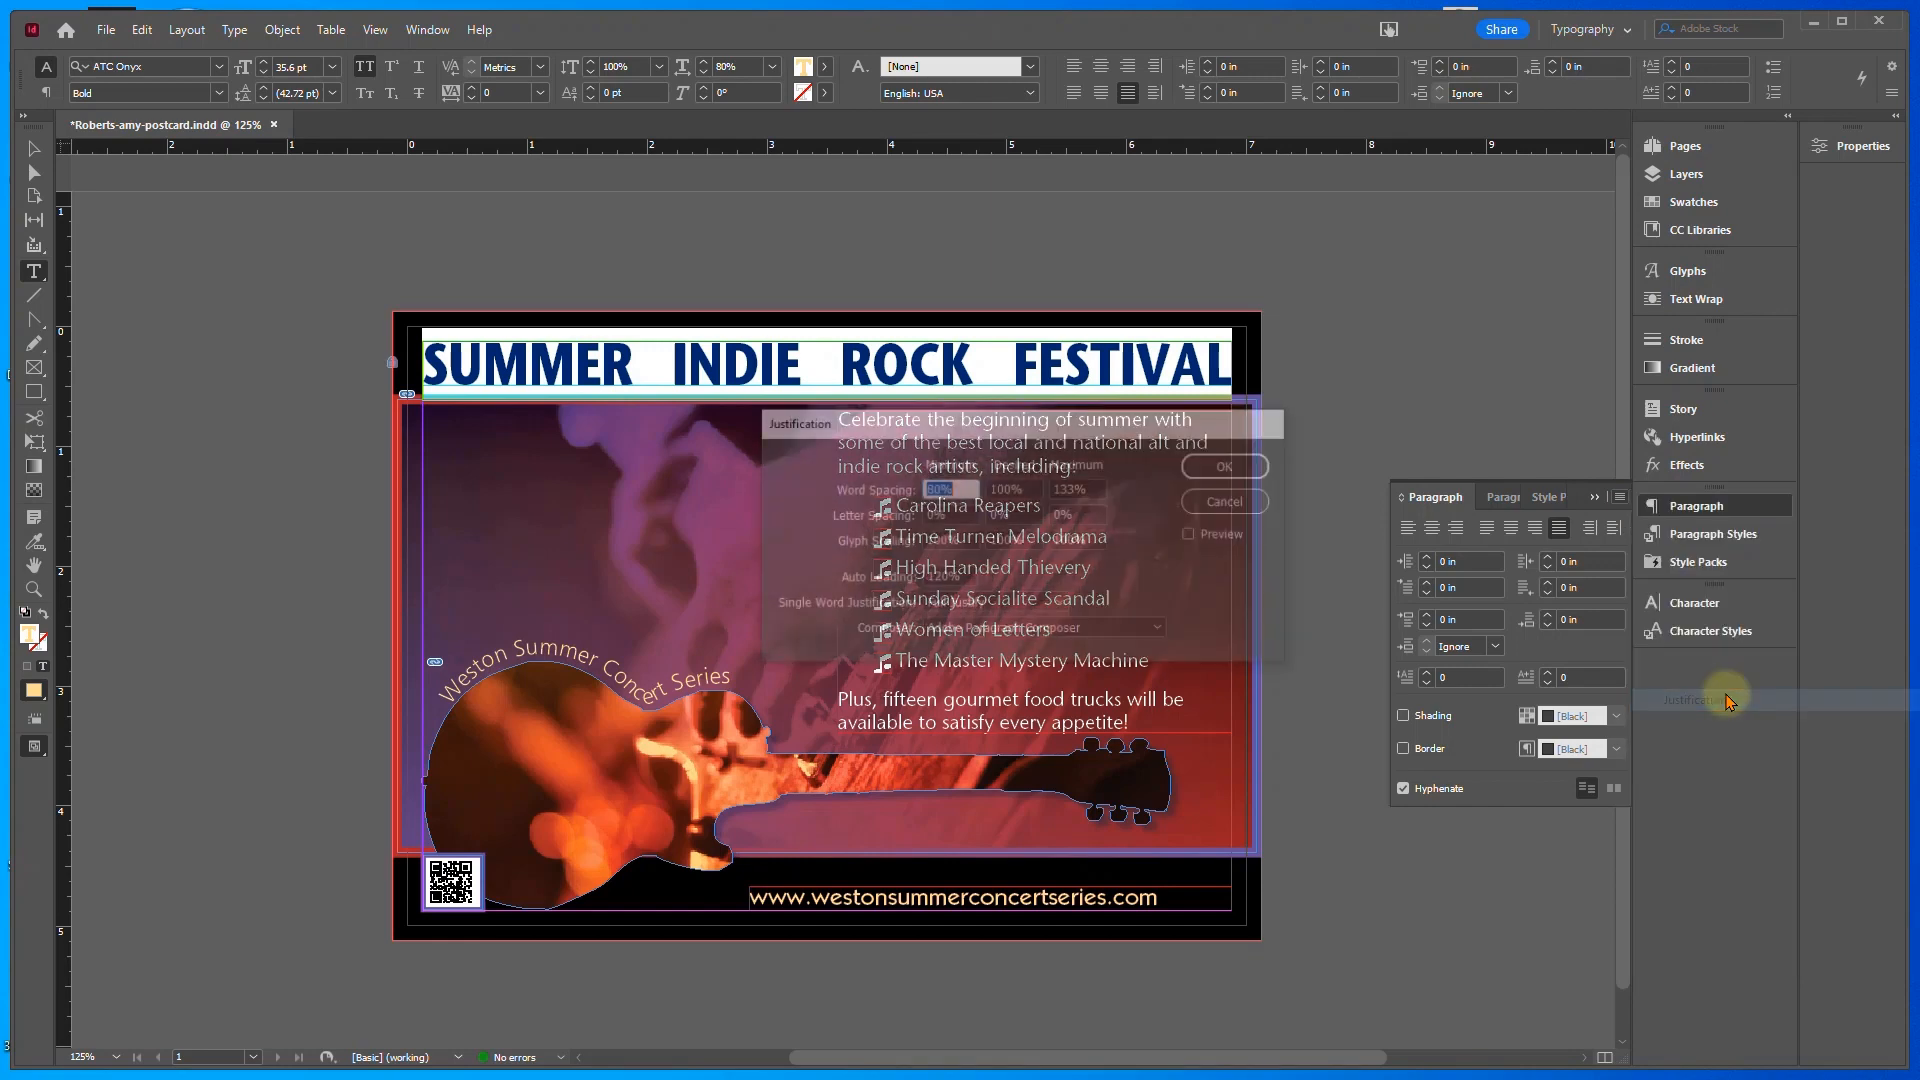
drag(970, 425, 492, 524)
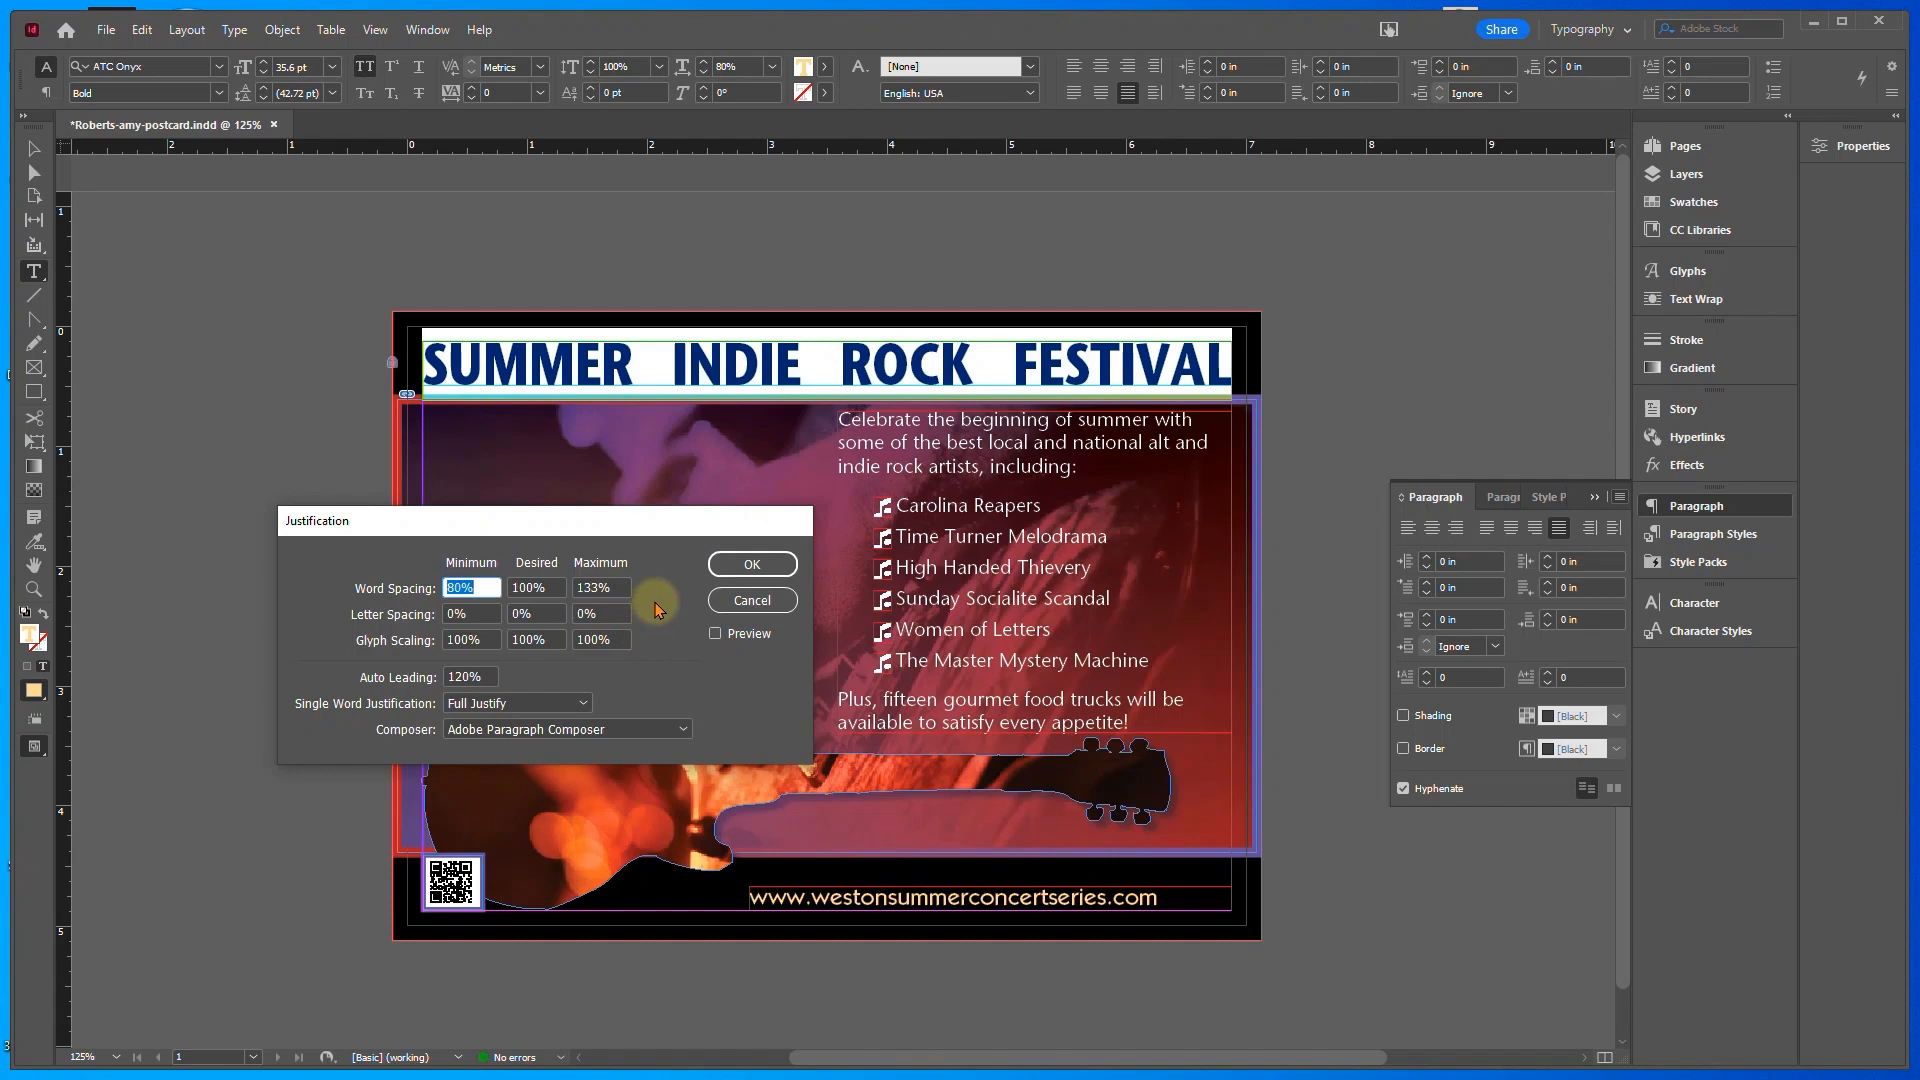
Set the headline's maximum letter spacing to 20% and maximum glyph scaling to 150%, preview the change and apply it
click(582, 615)
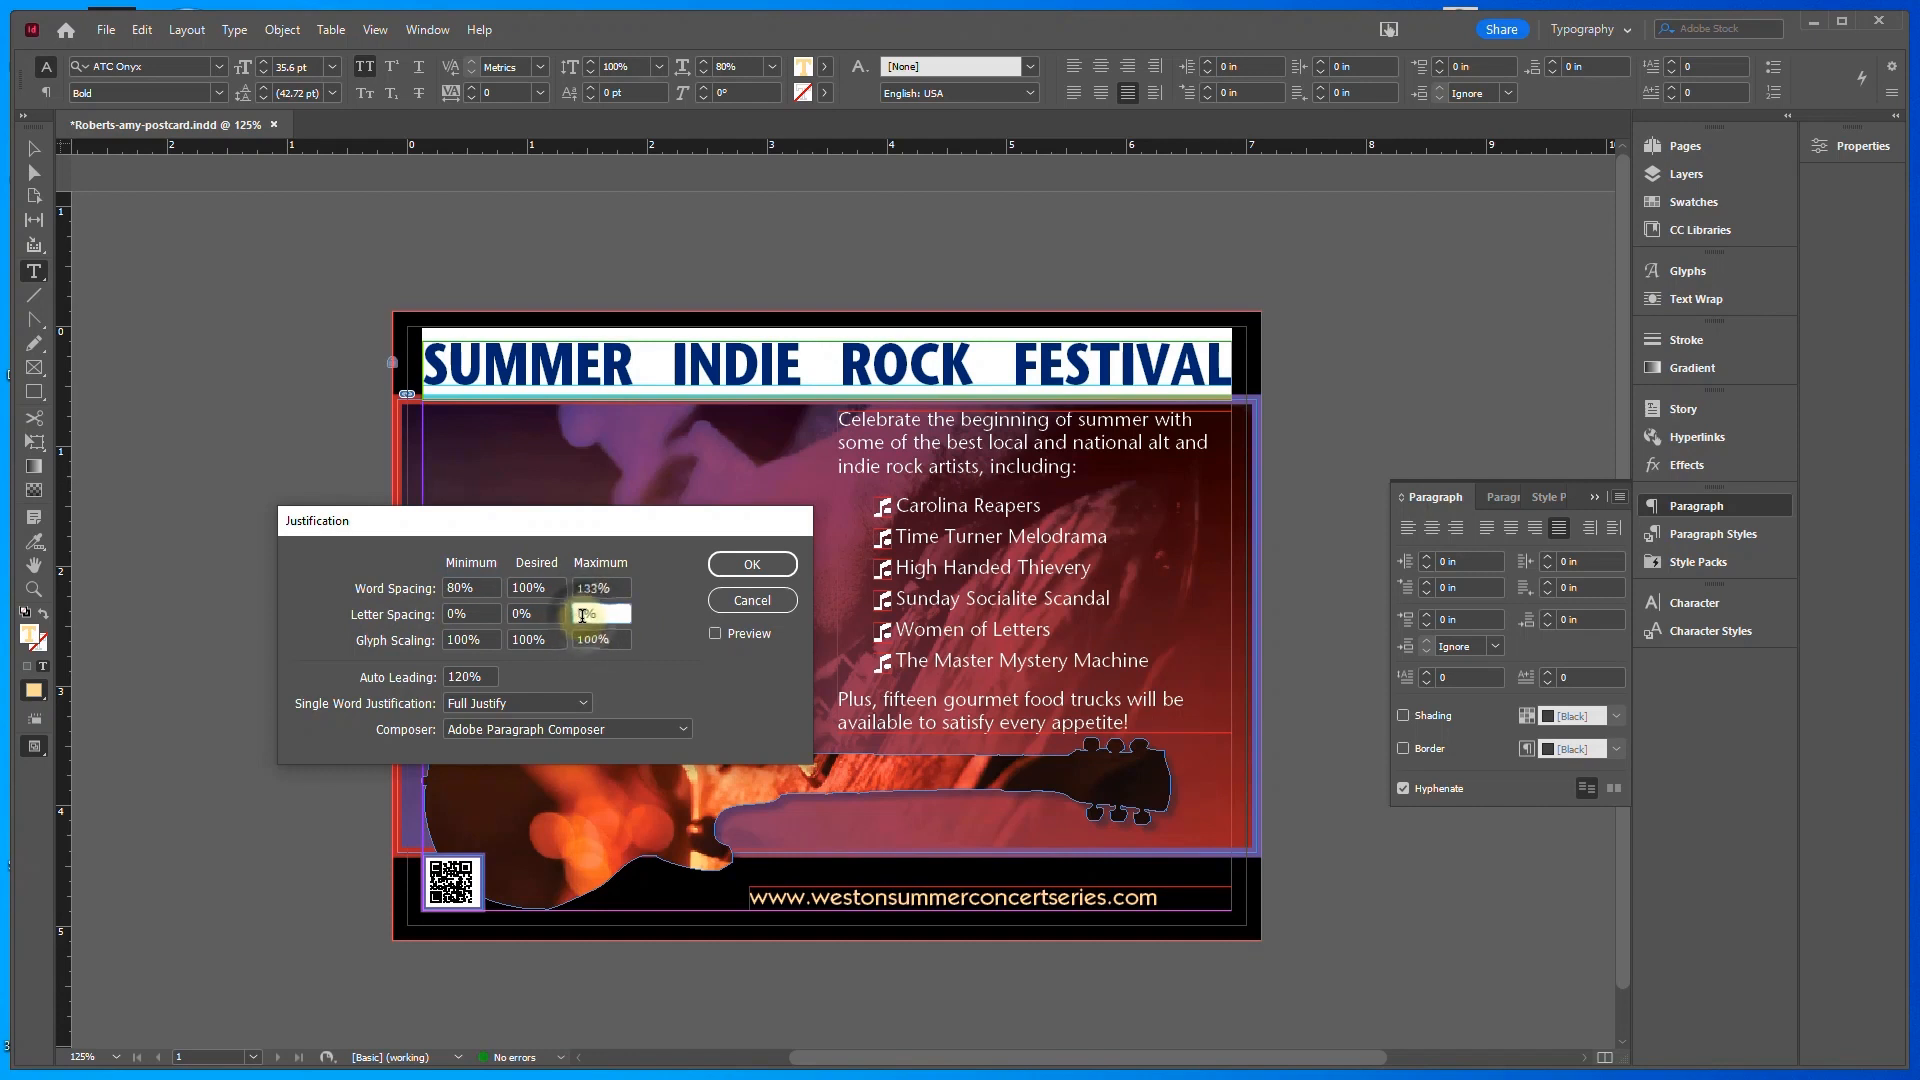
double_click(585, 612)
text(2)
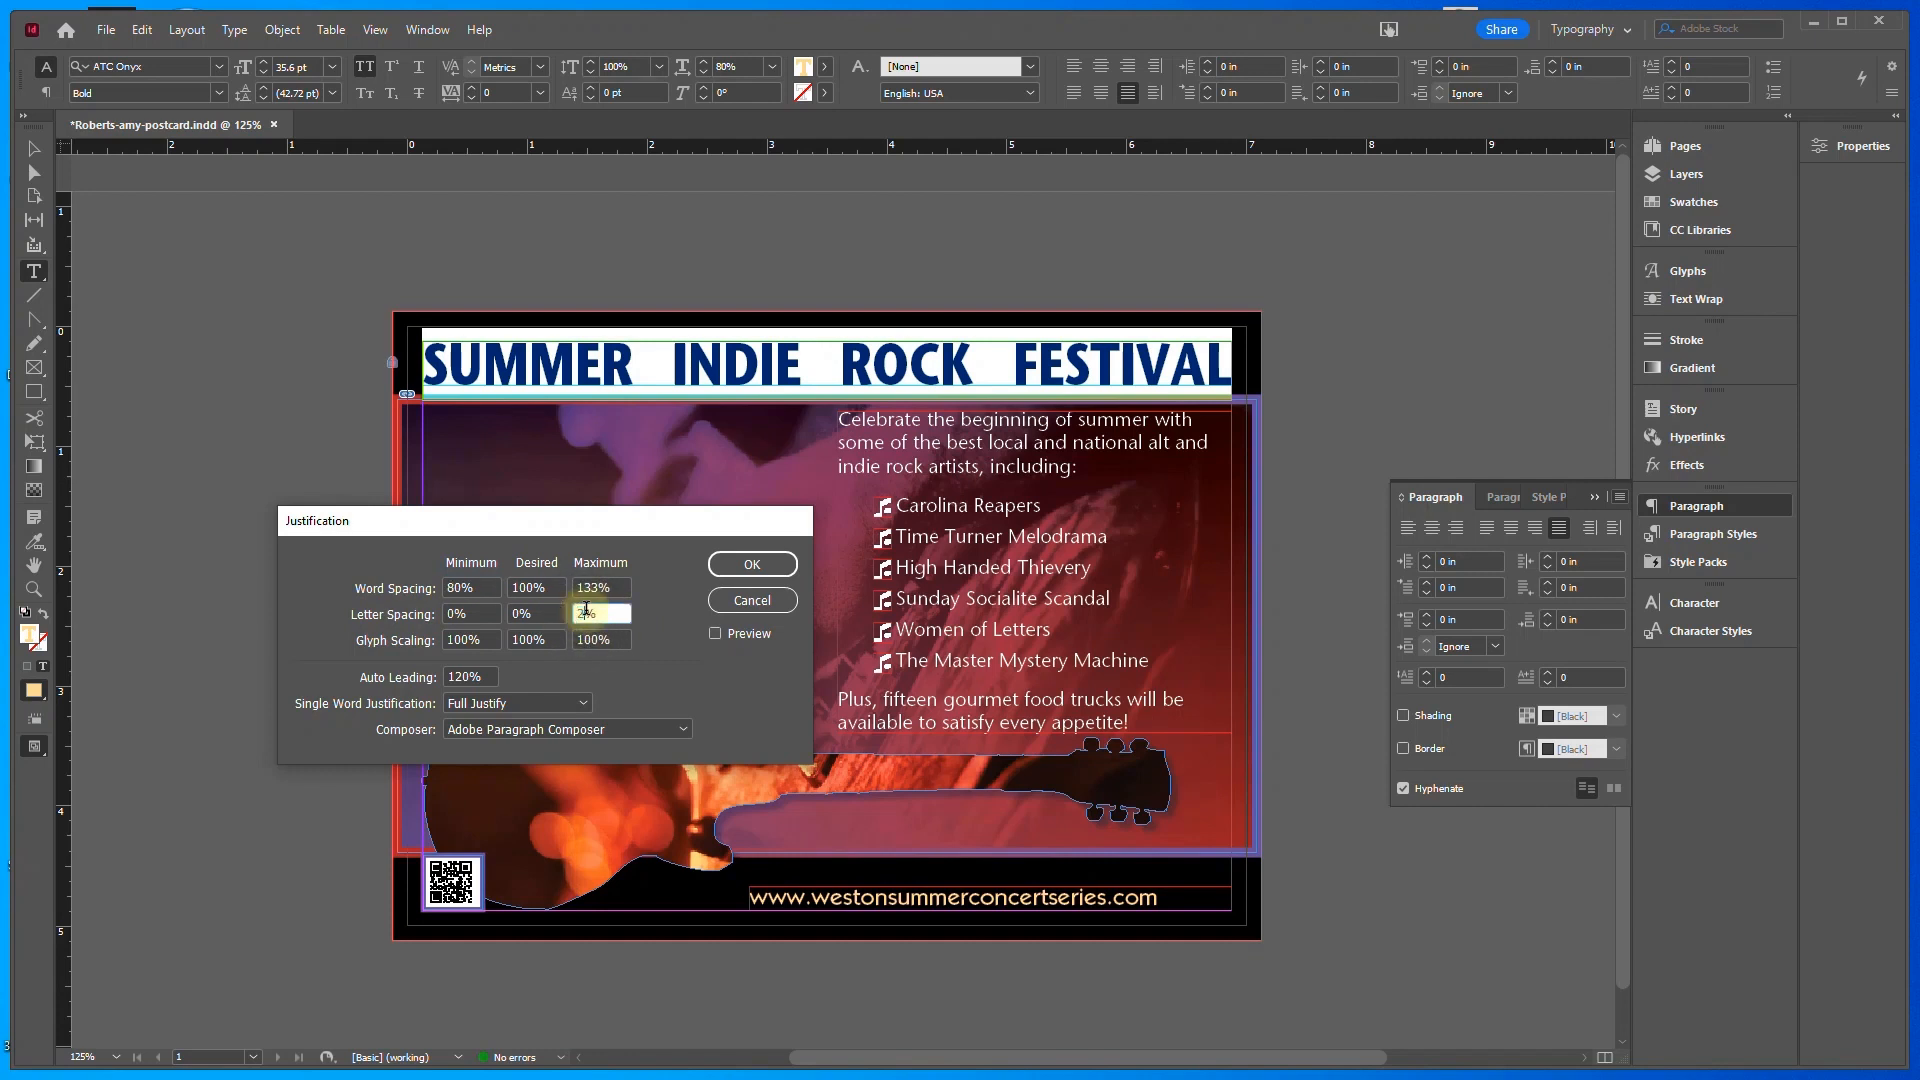
text(5)
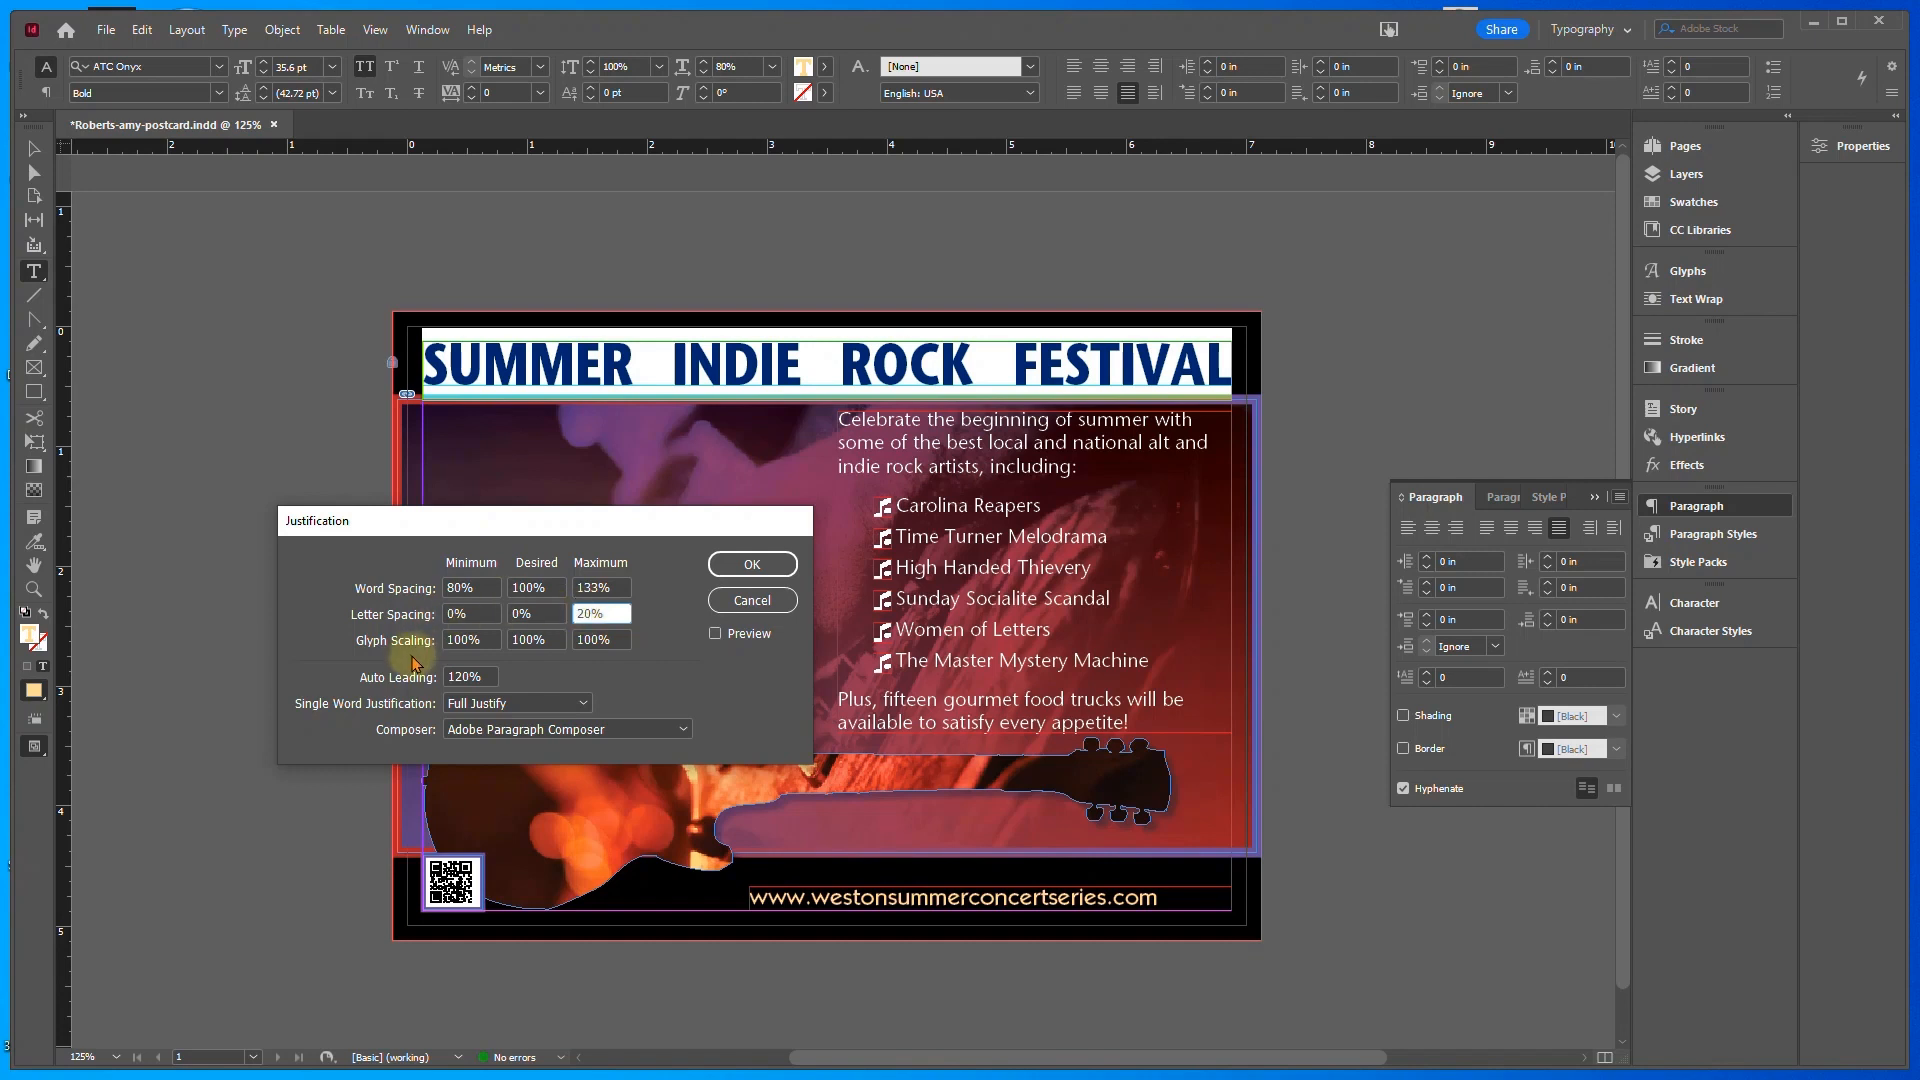
double_click(593, 640)
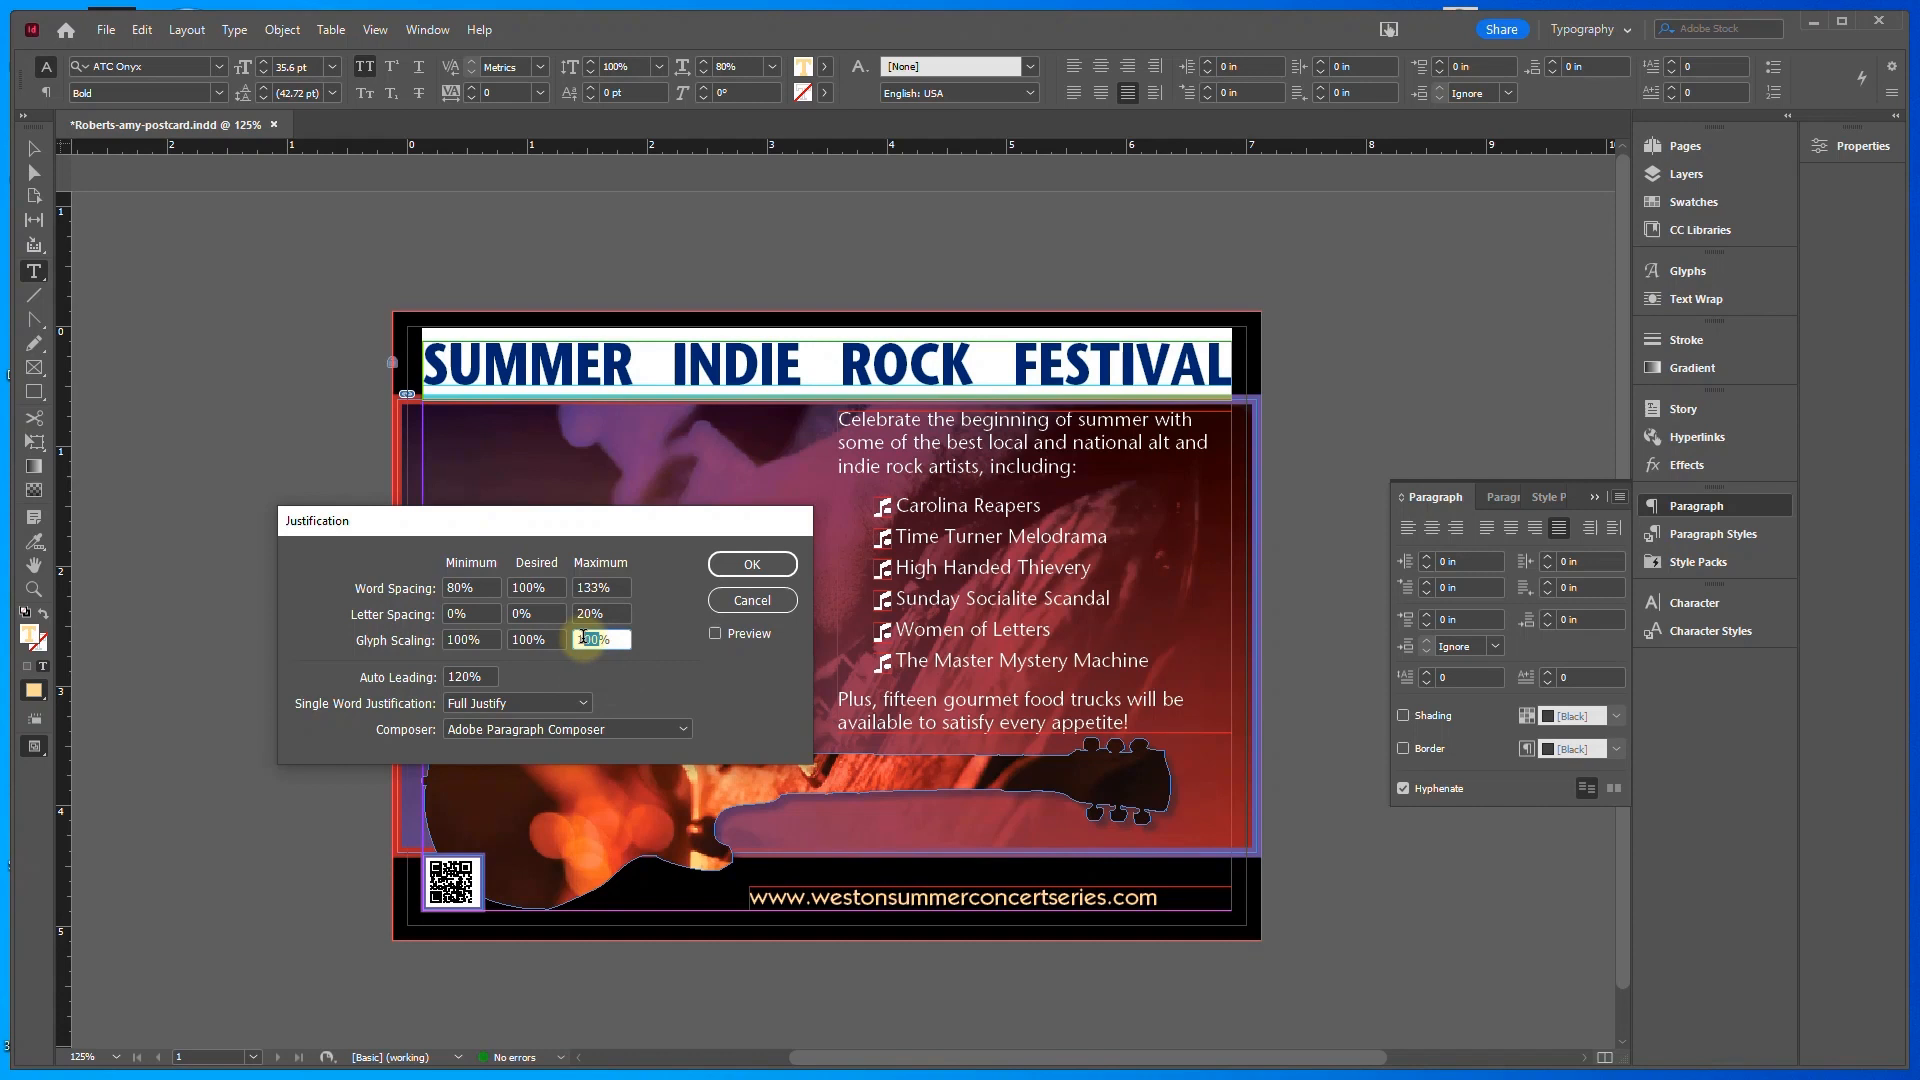
text(150)
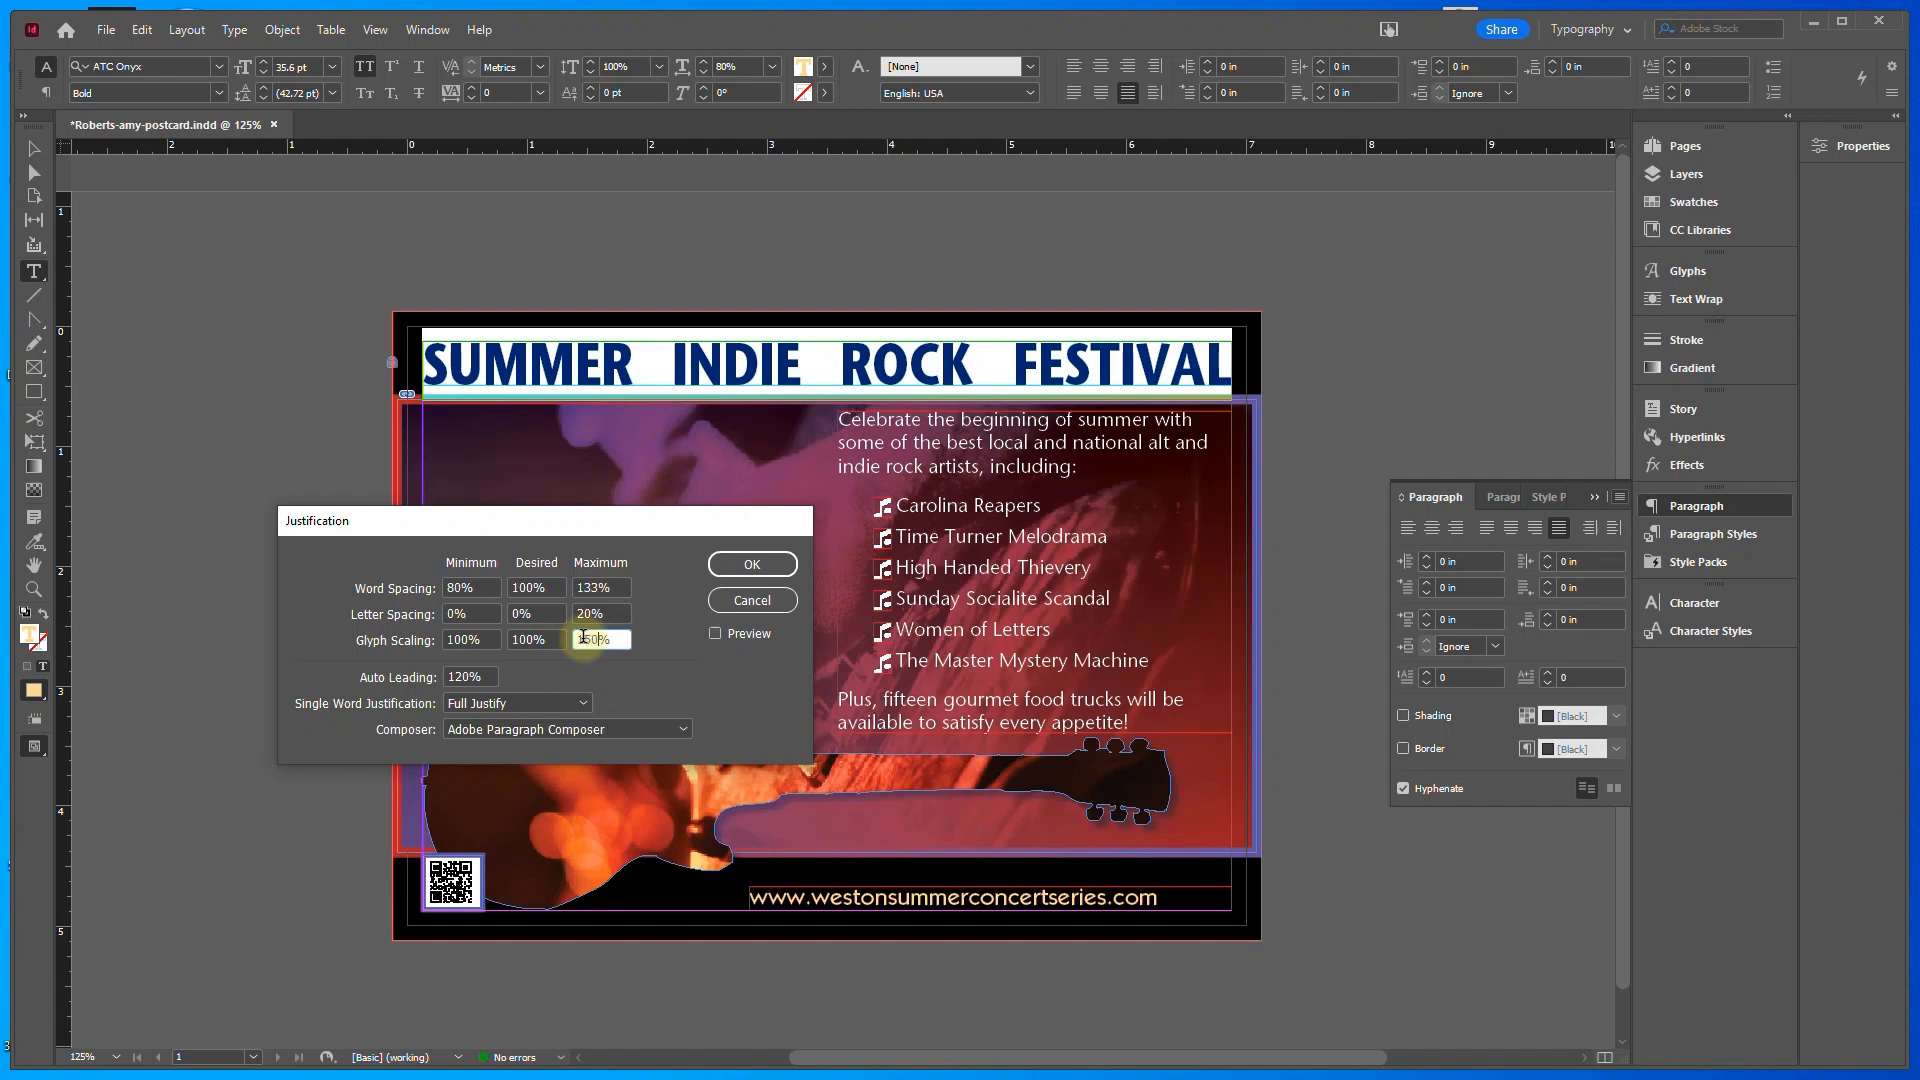
click(714, 634)
click(714, 634)
click(715, 634)
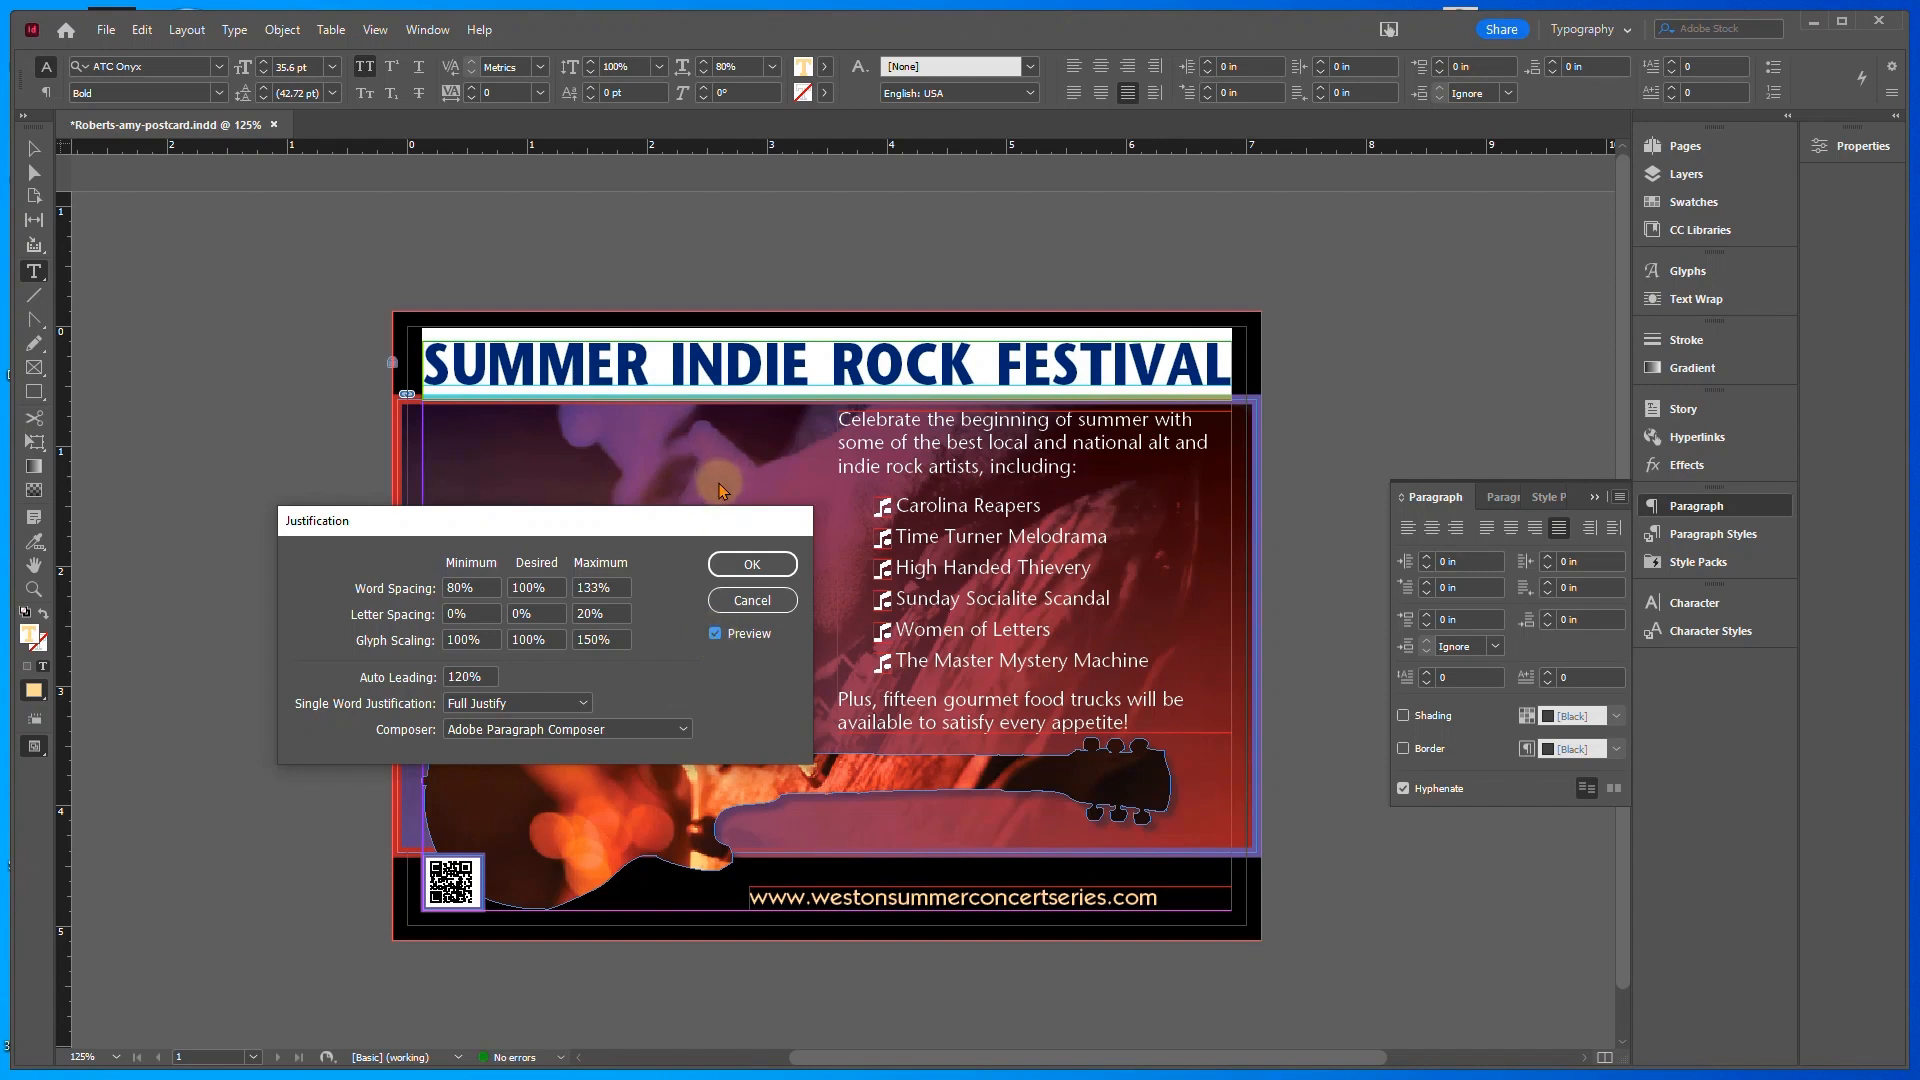
click(733, 566)
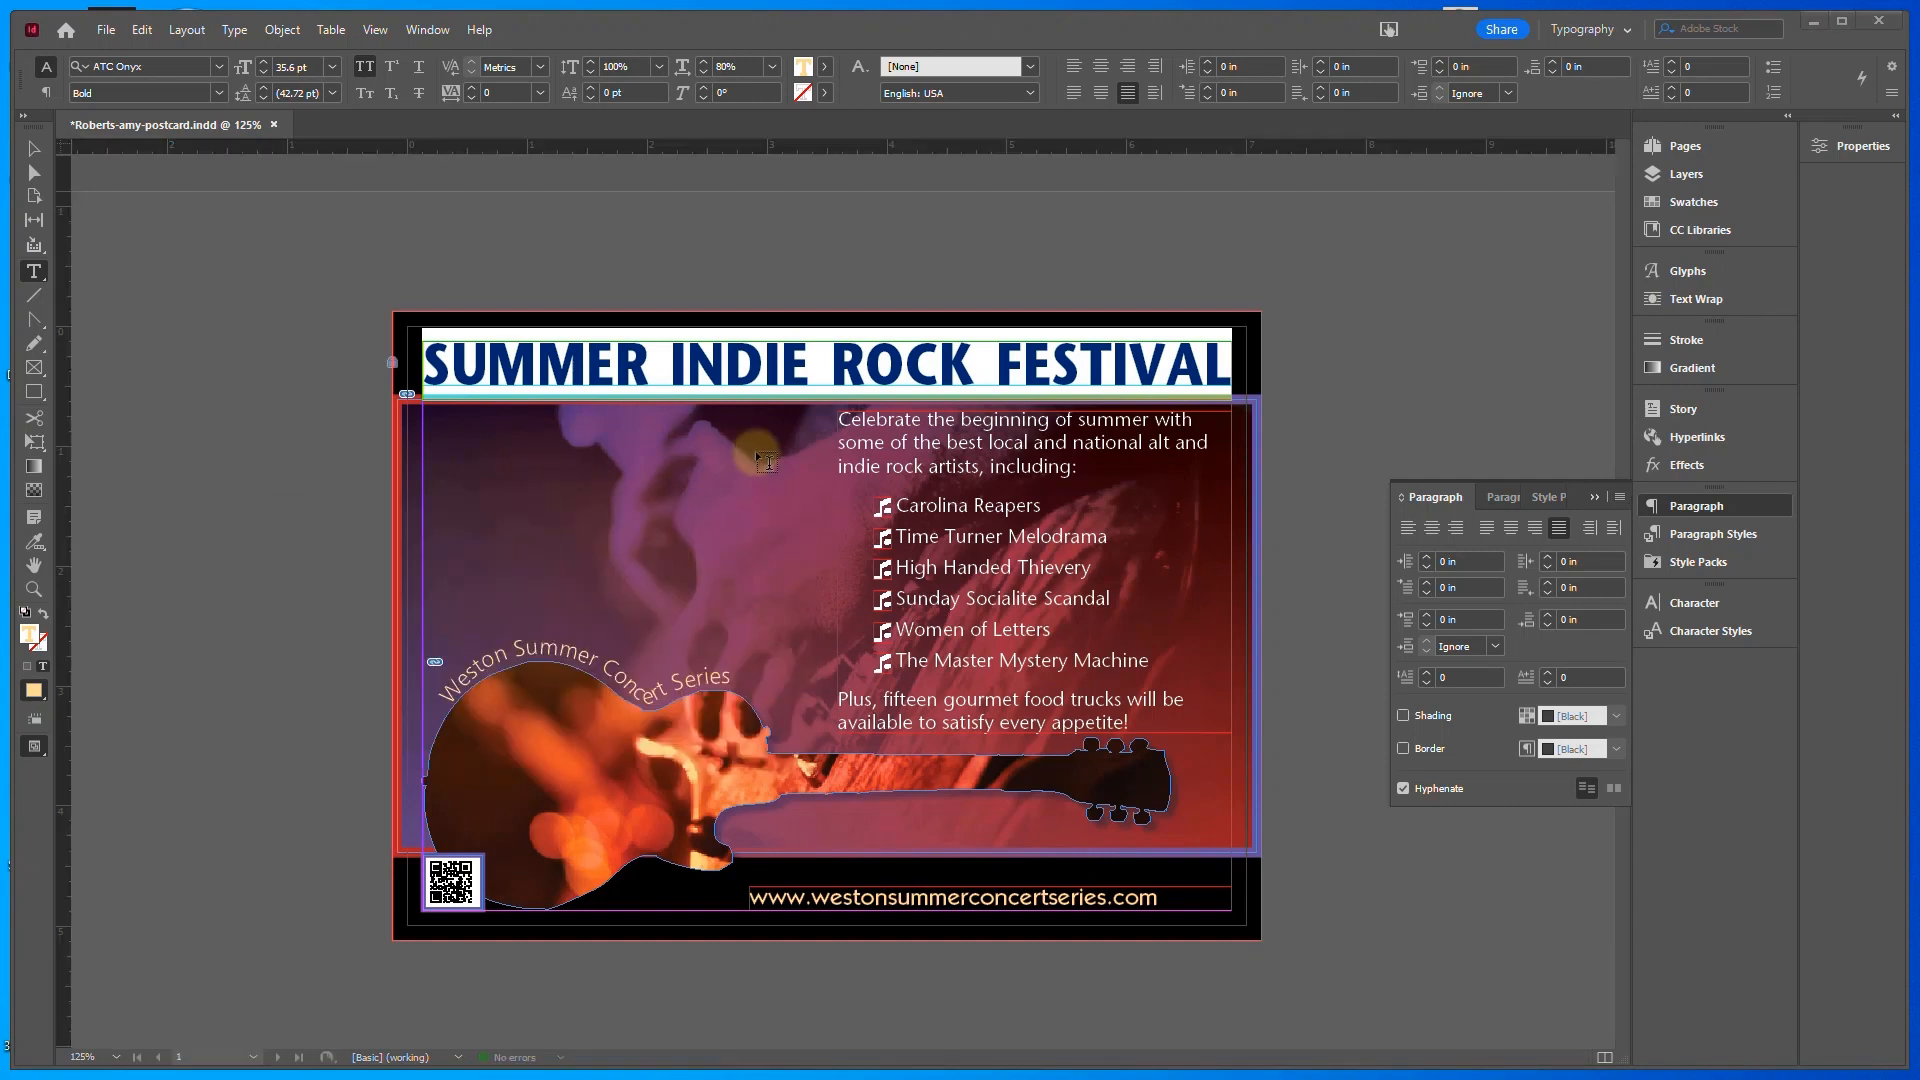
Return to the Selection tool and unlock the graphics layer
click(33, 150)
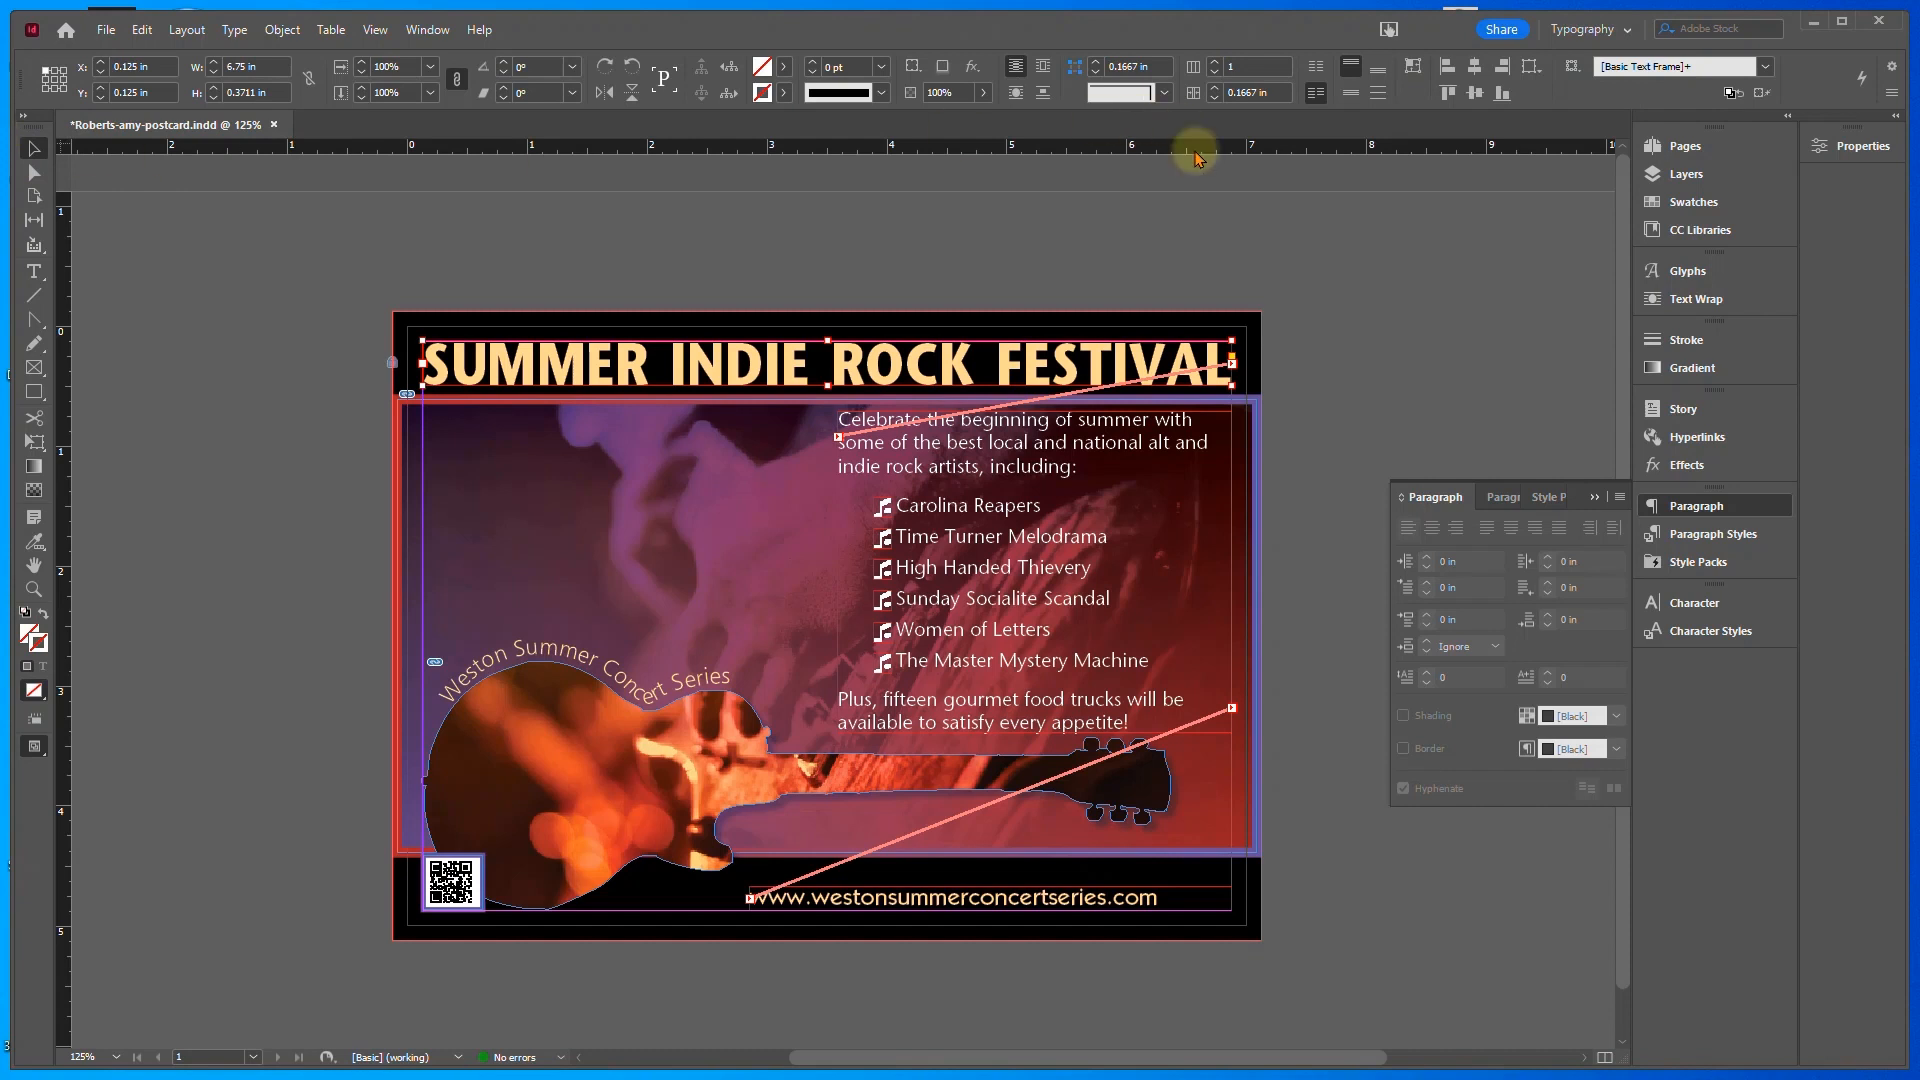
click(1684, 174)
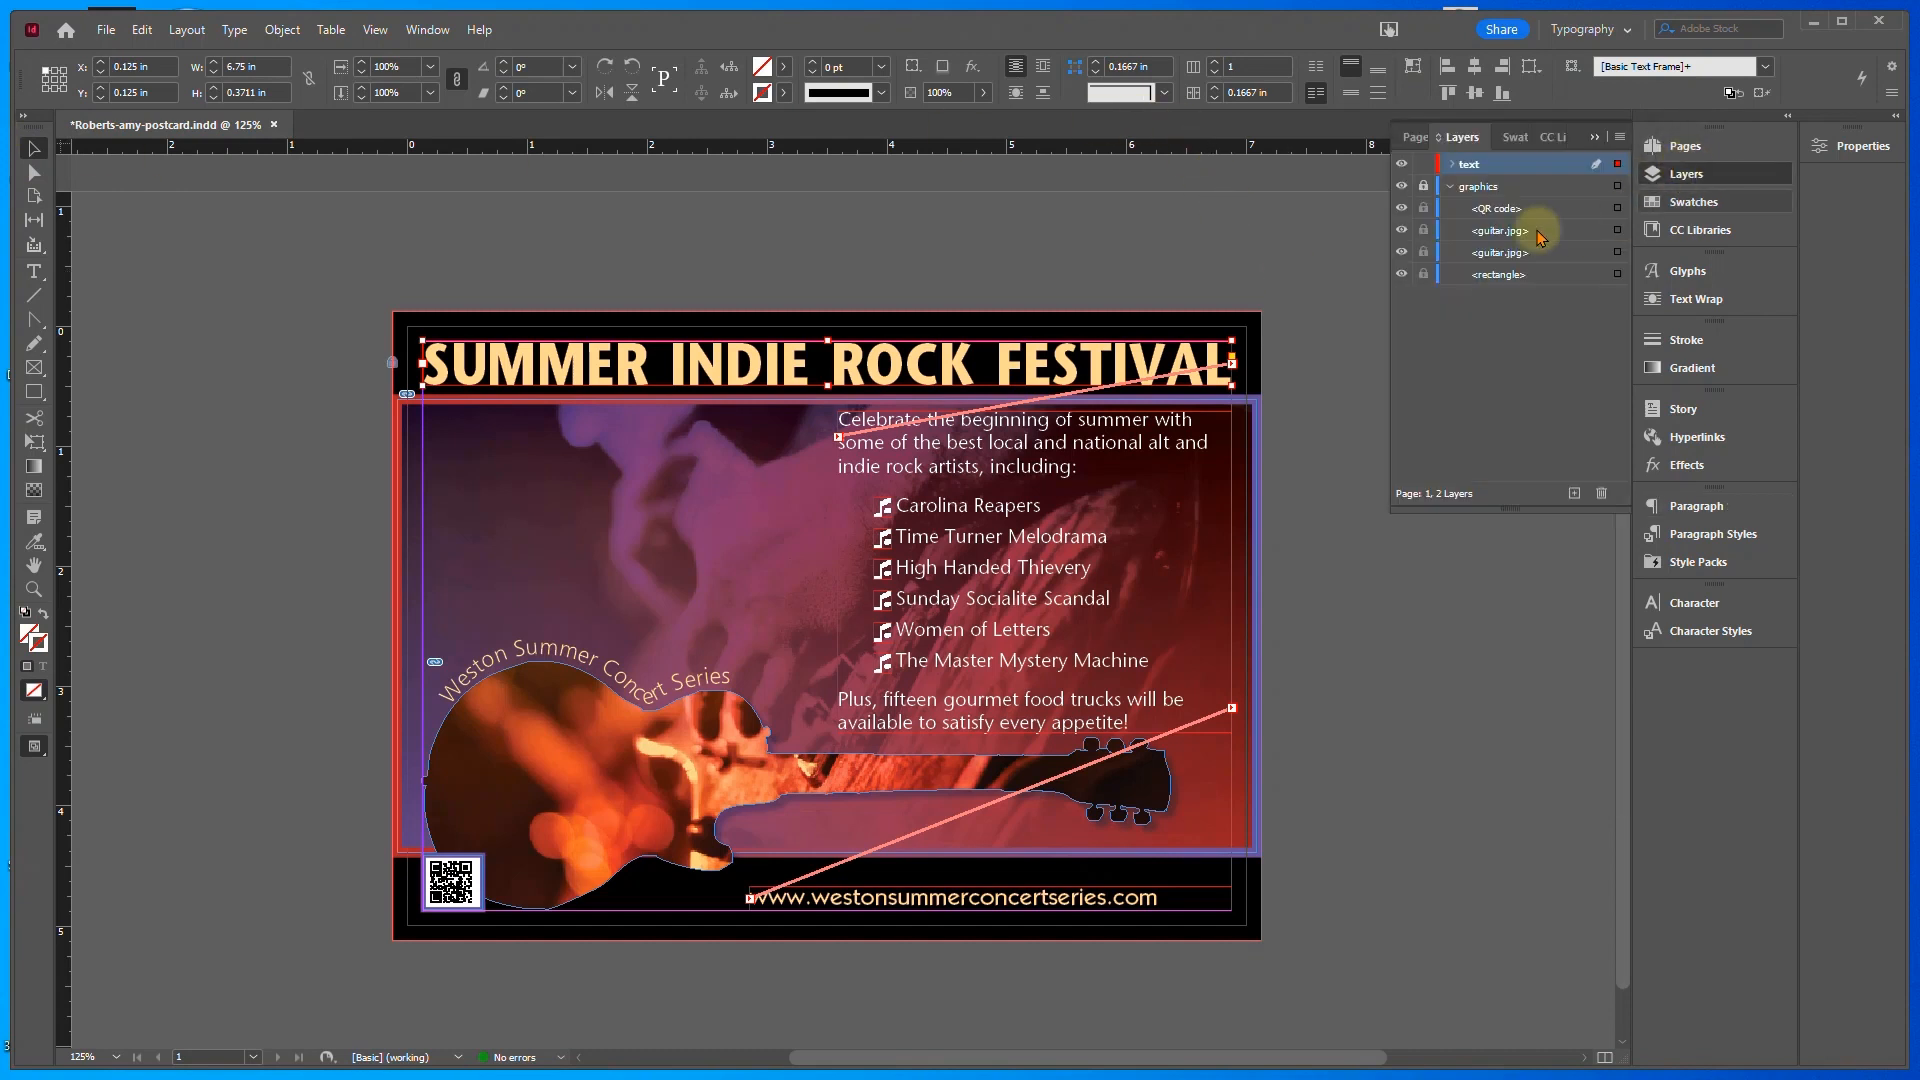
click(1423, 187)
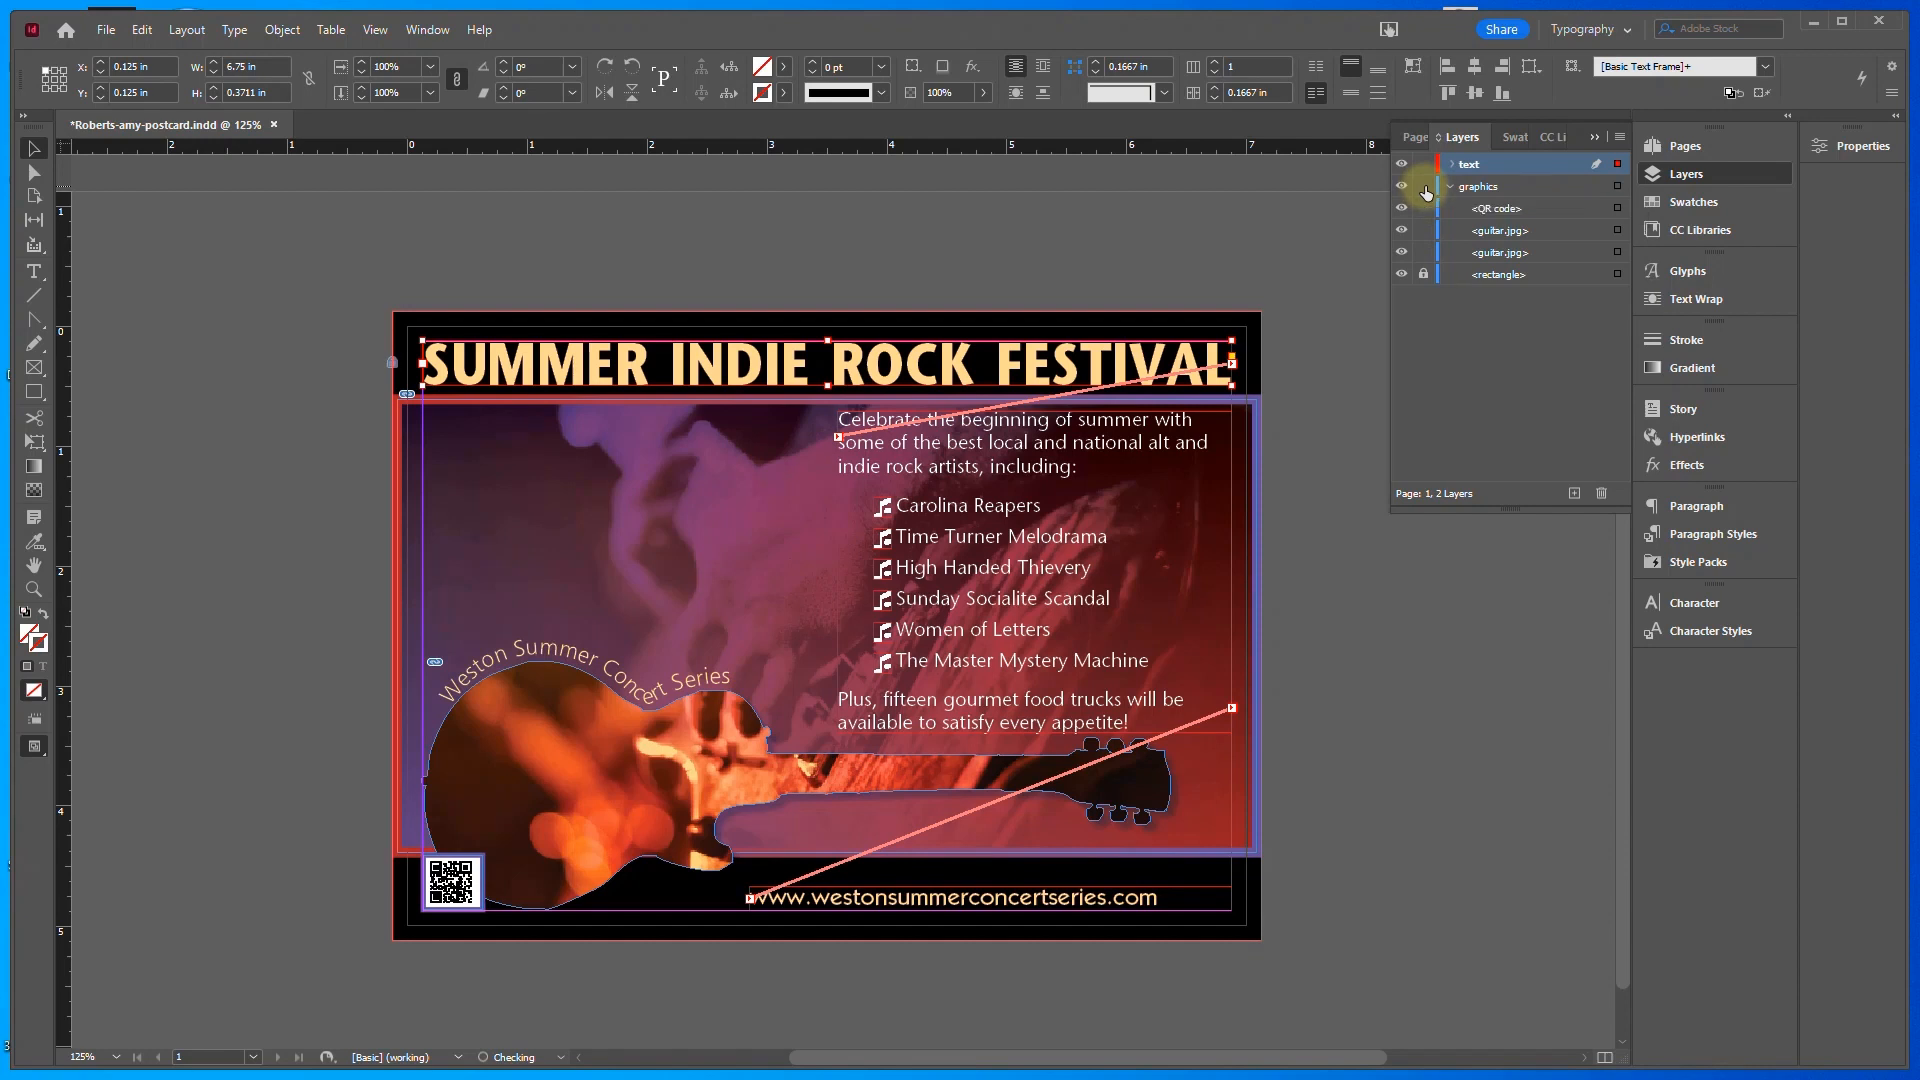
Select the guitar image inside the wide background frame and scale it to 63% horizontally and vertically
click(608, 405)
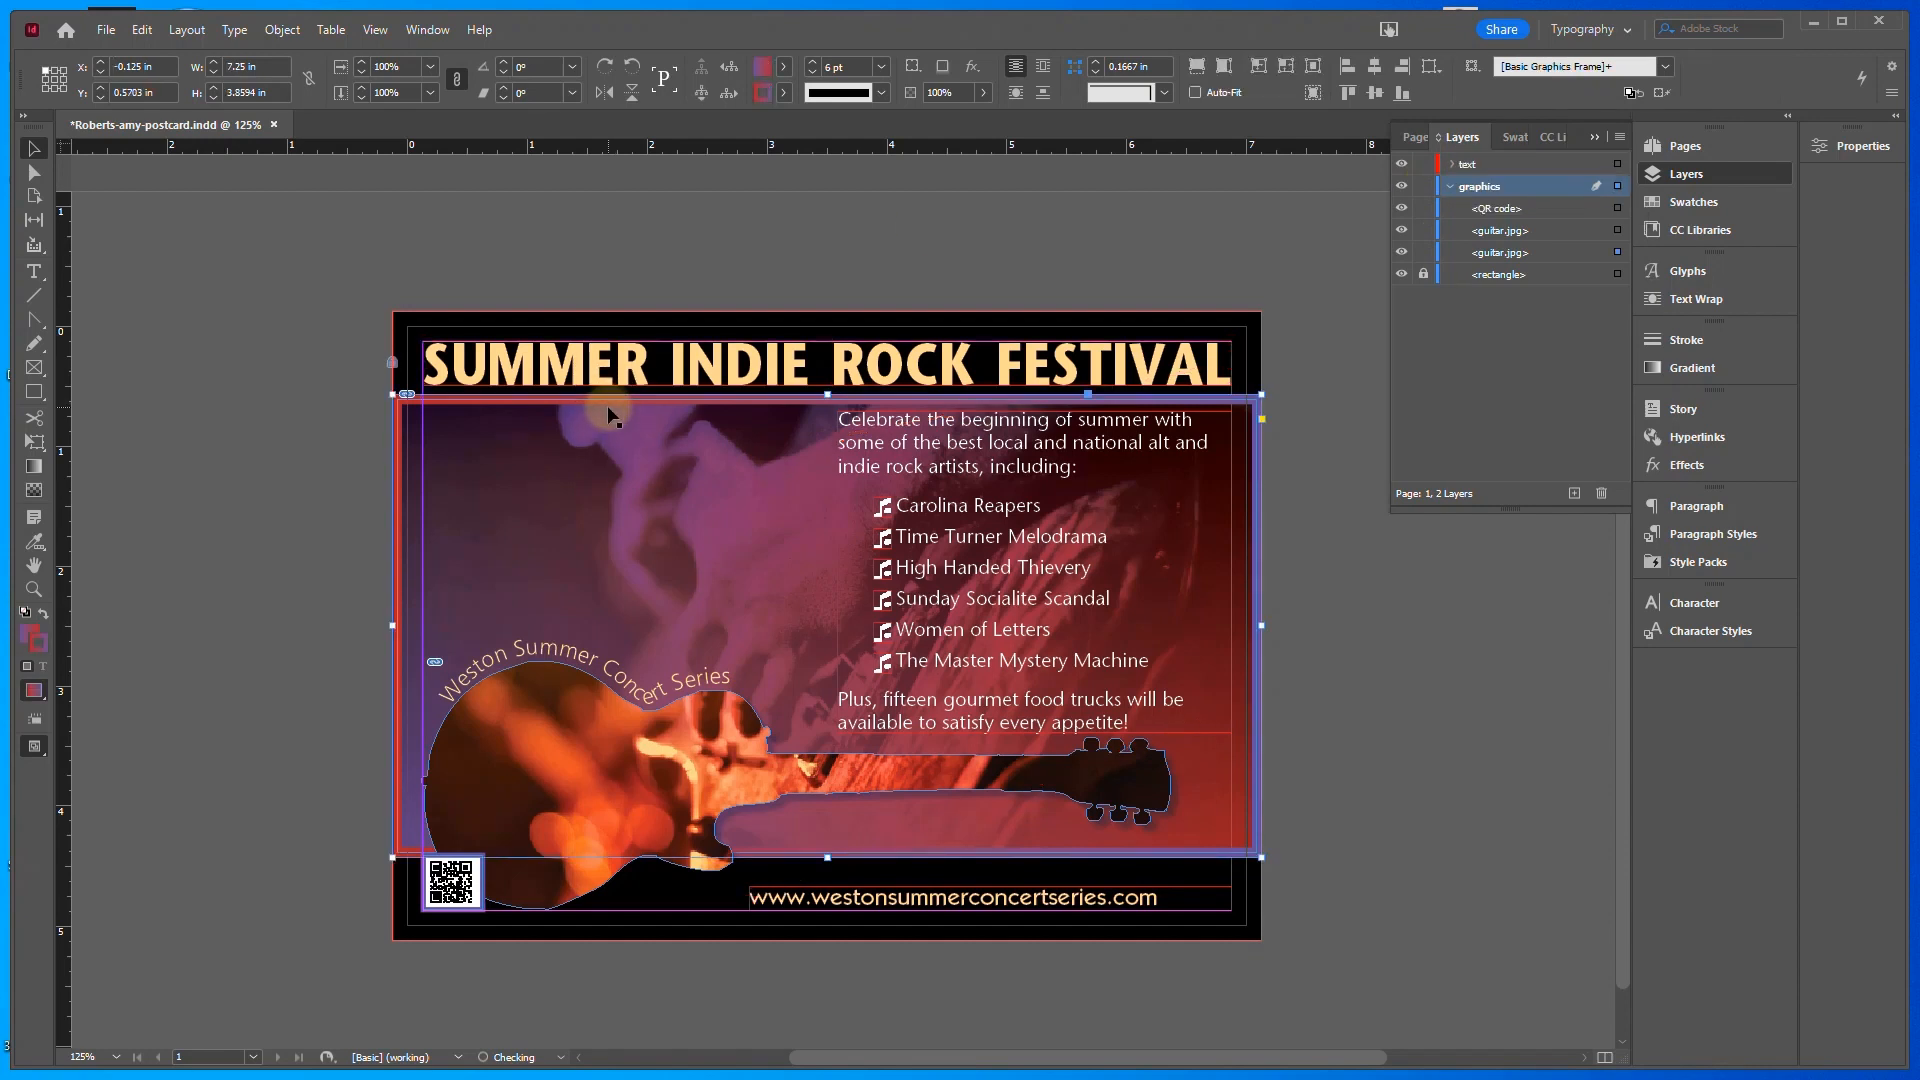
double_click(604, 447)
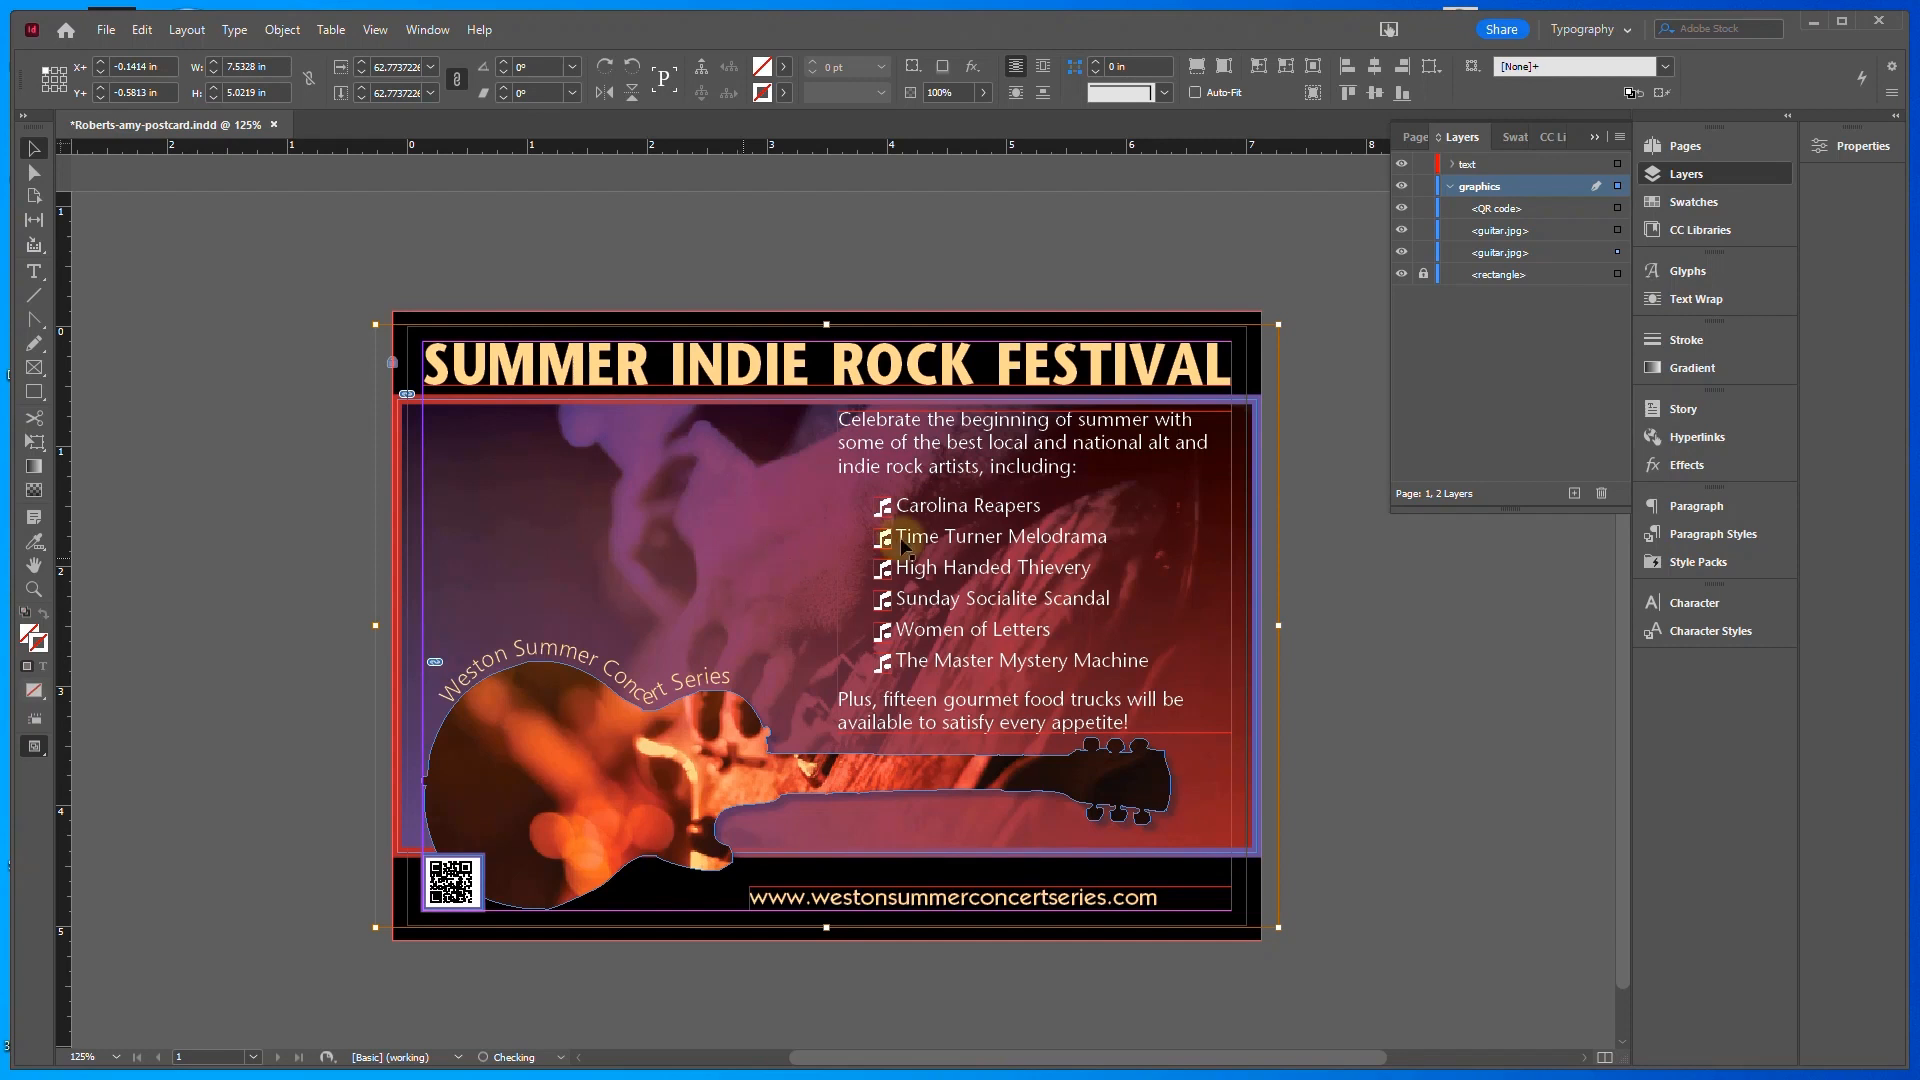
click(1858, 147)
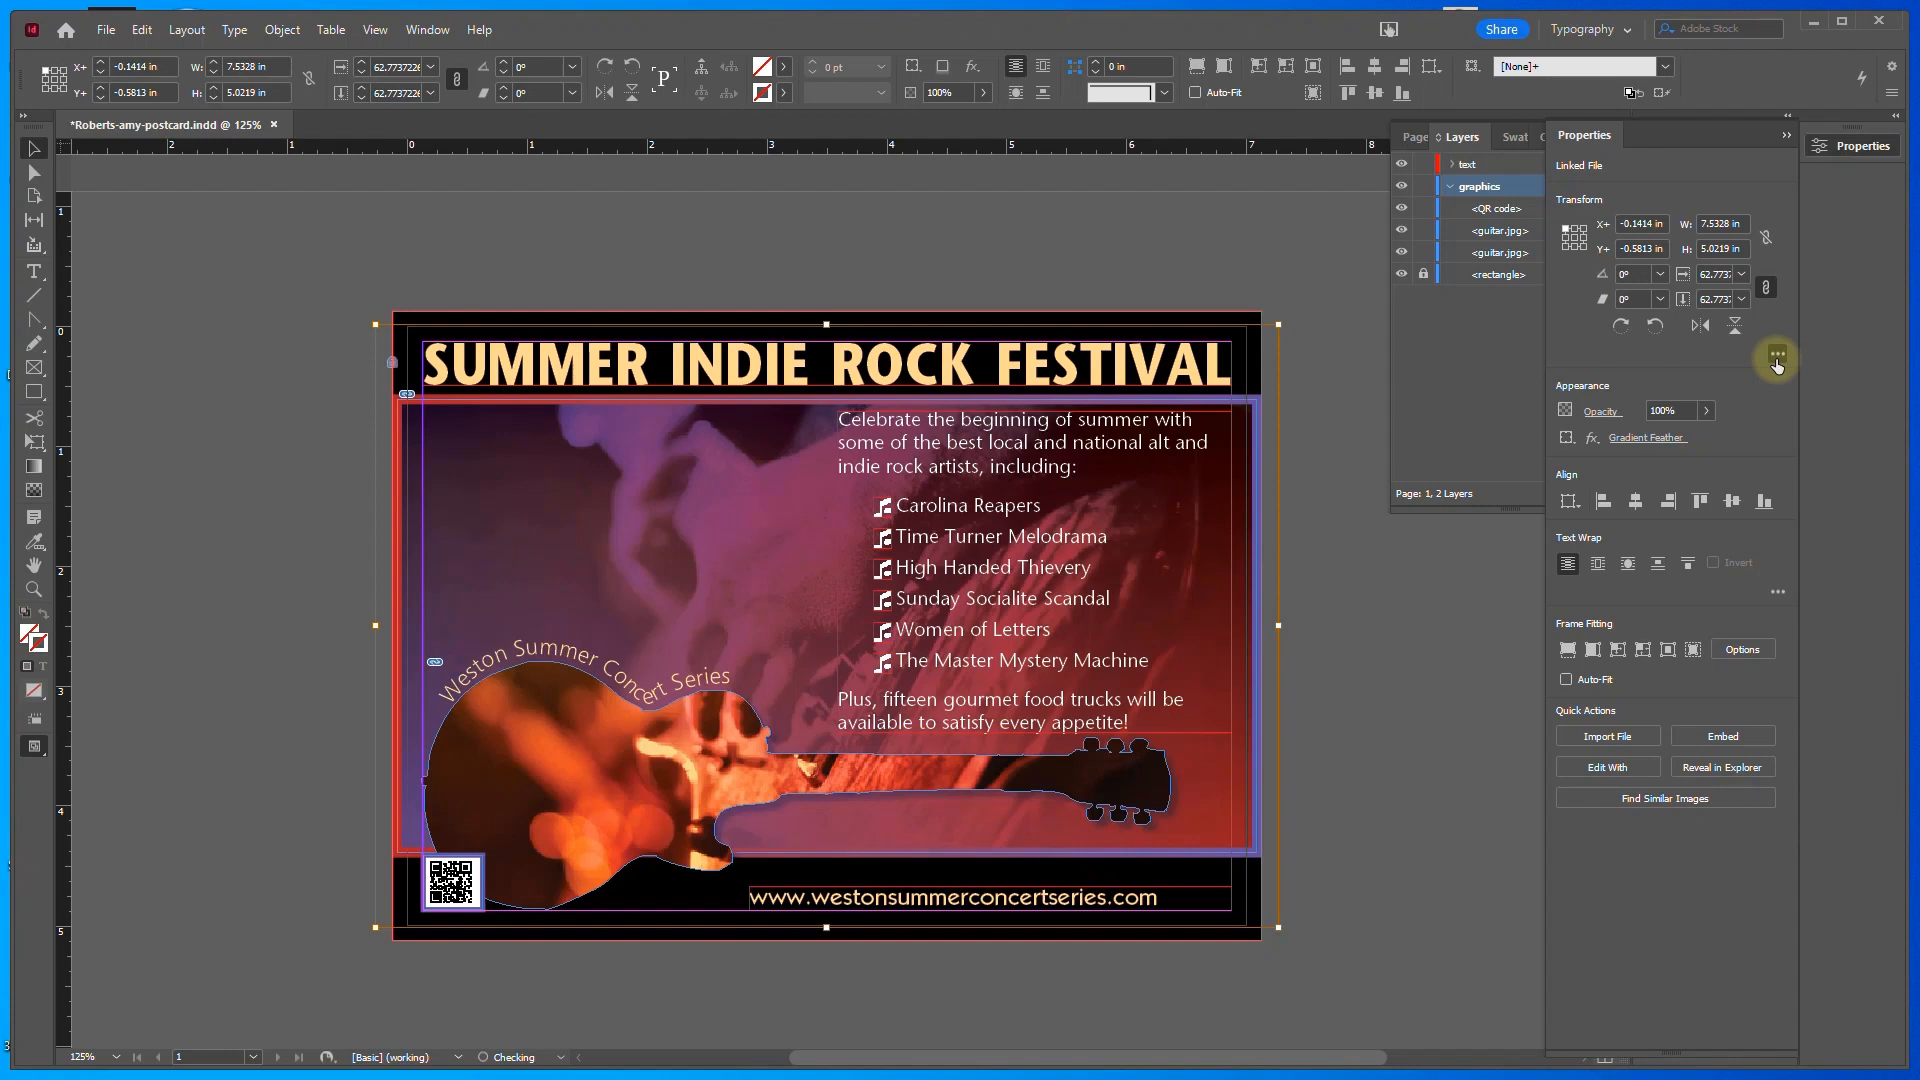
key(Tab)
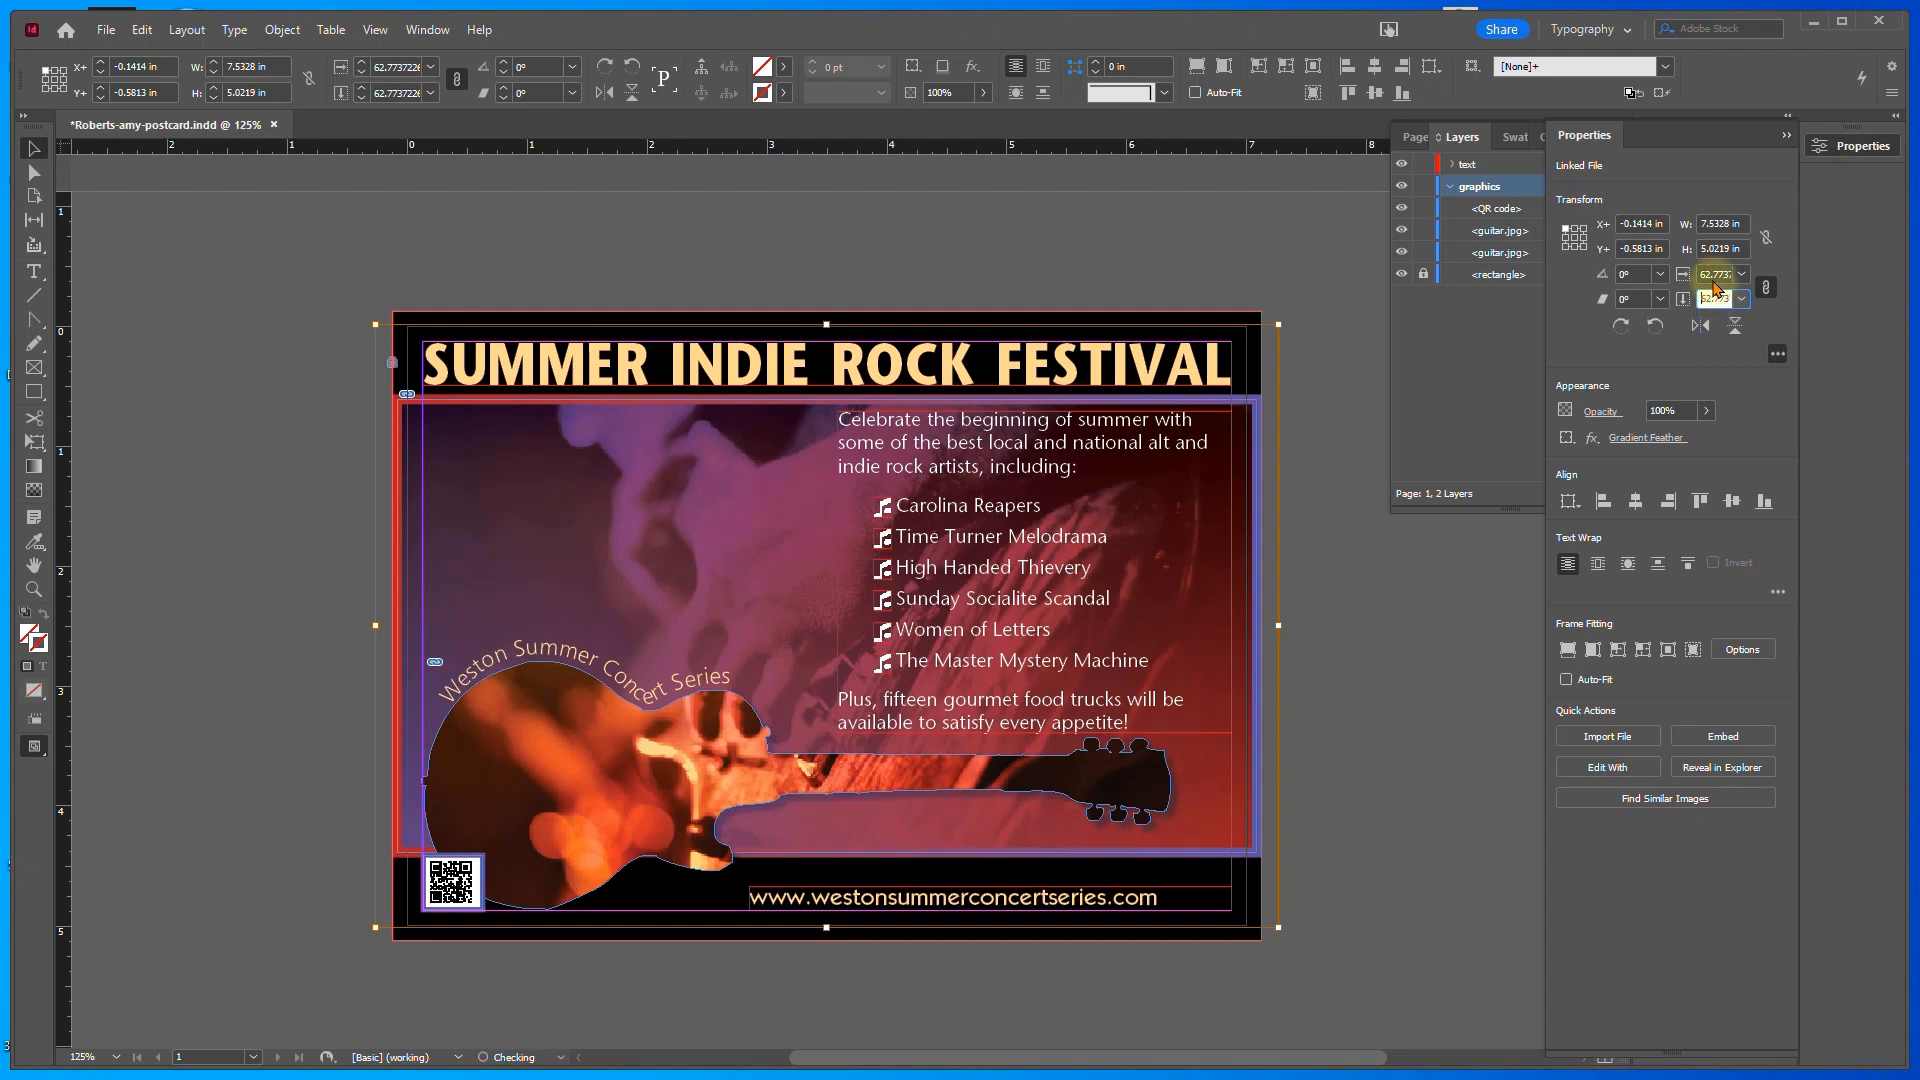
double_click(1713, 274)
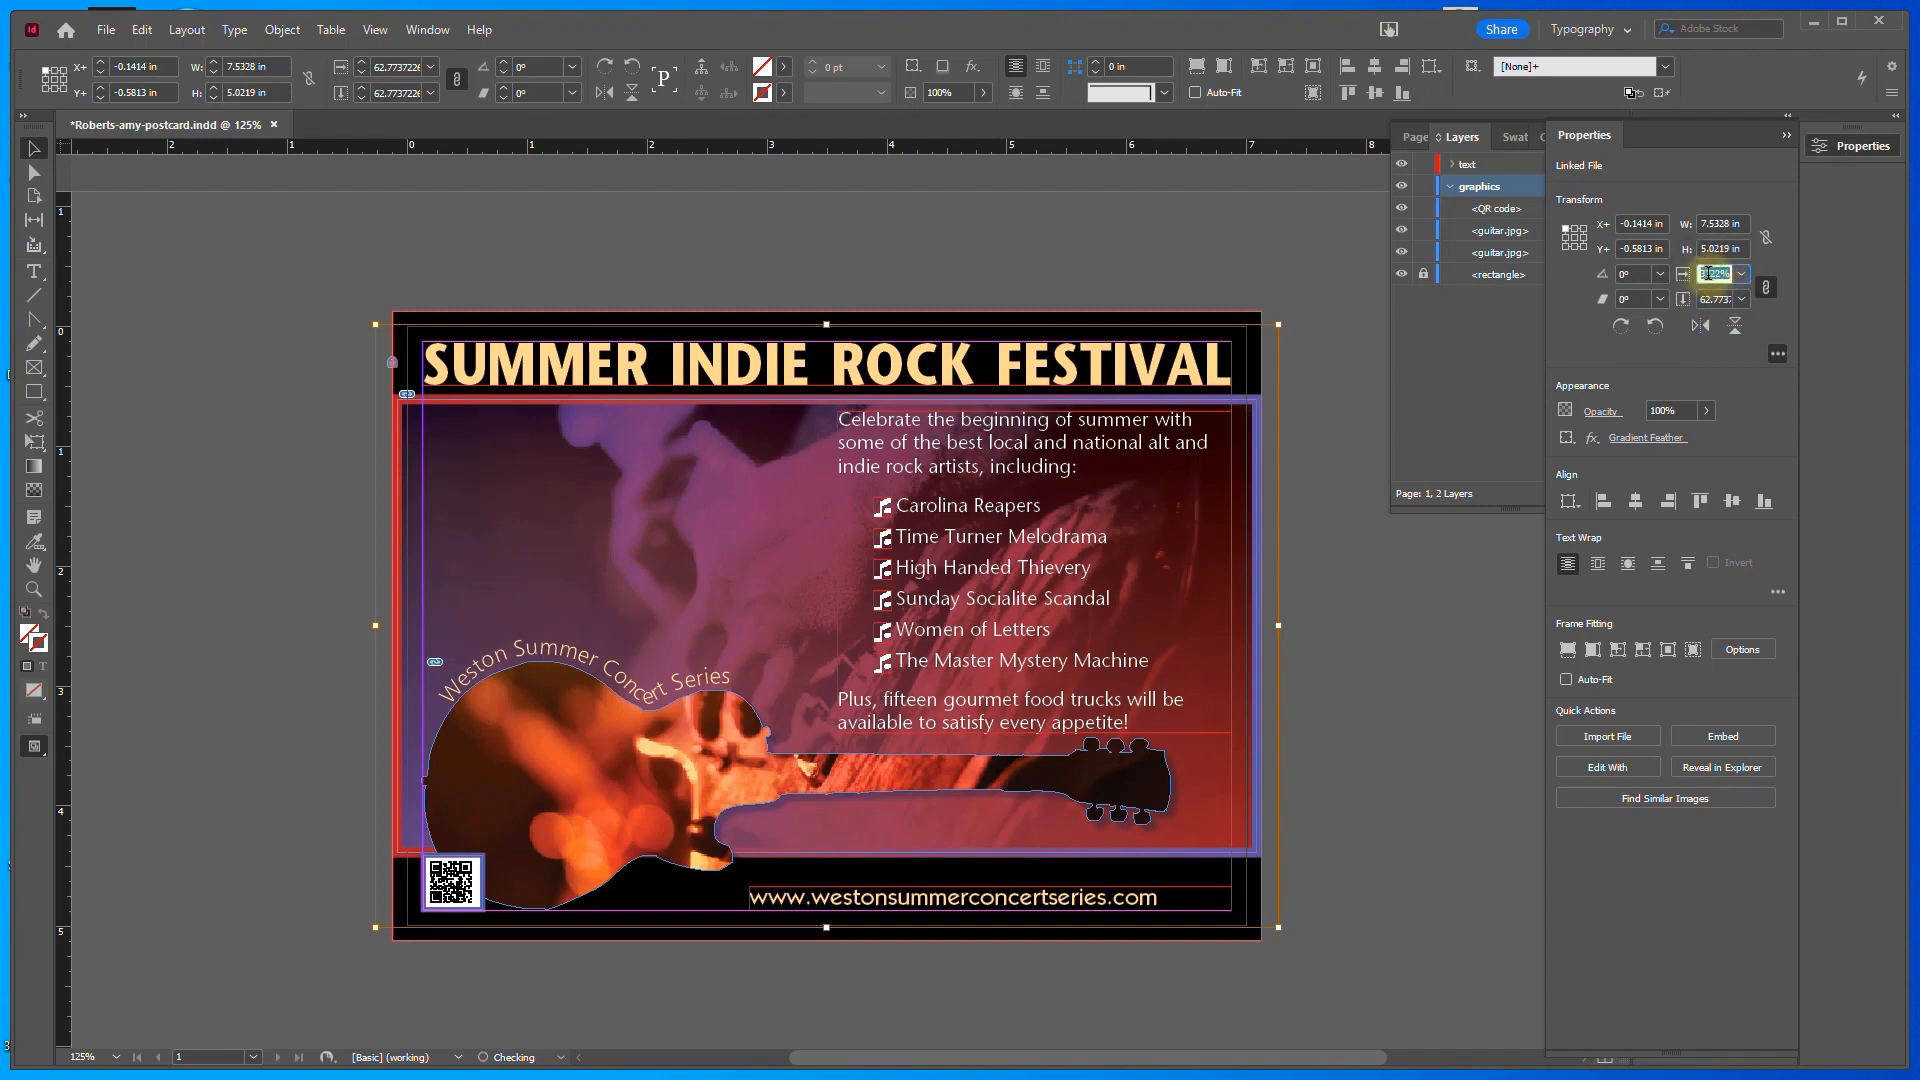
text(63)
key(Return)
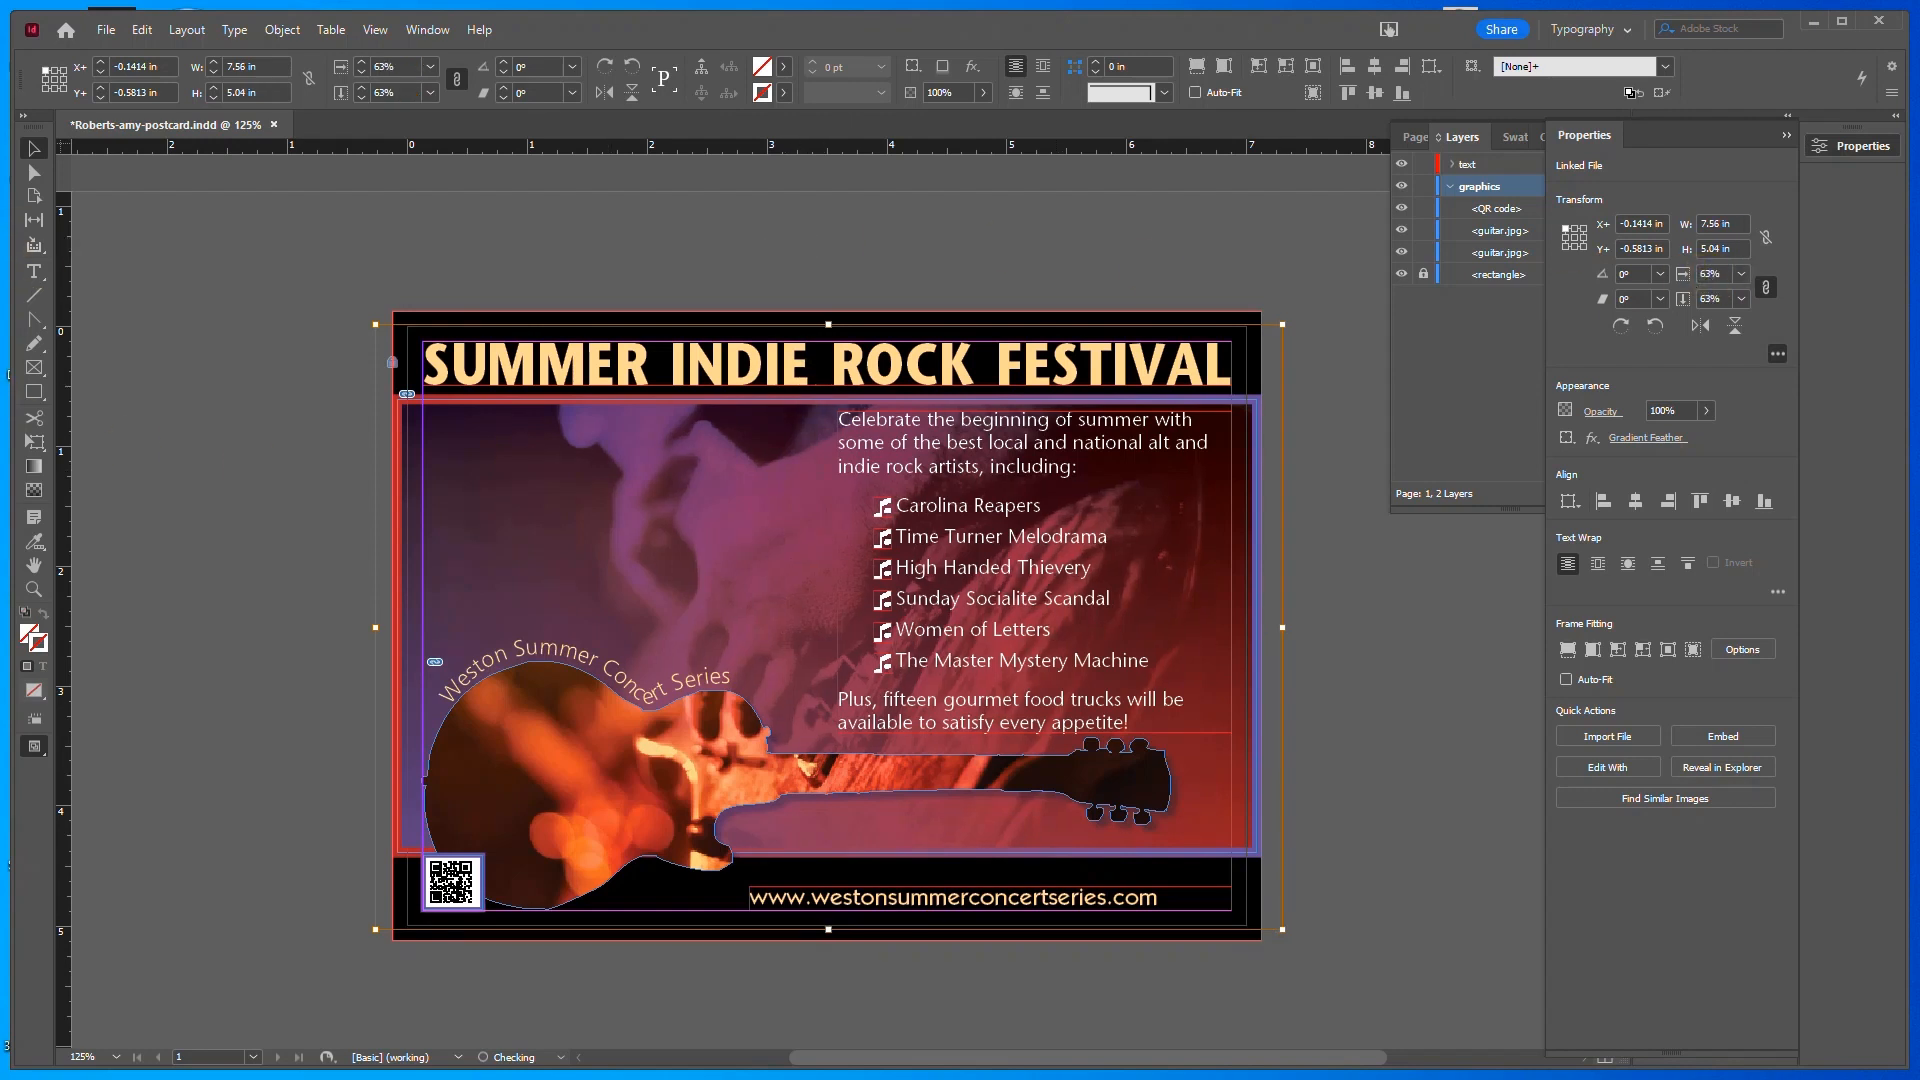
key(ctrl+s)
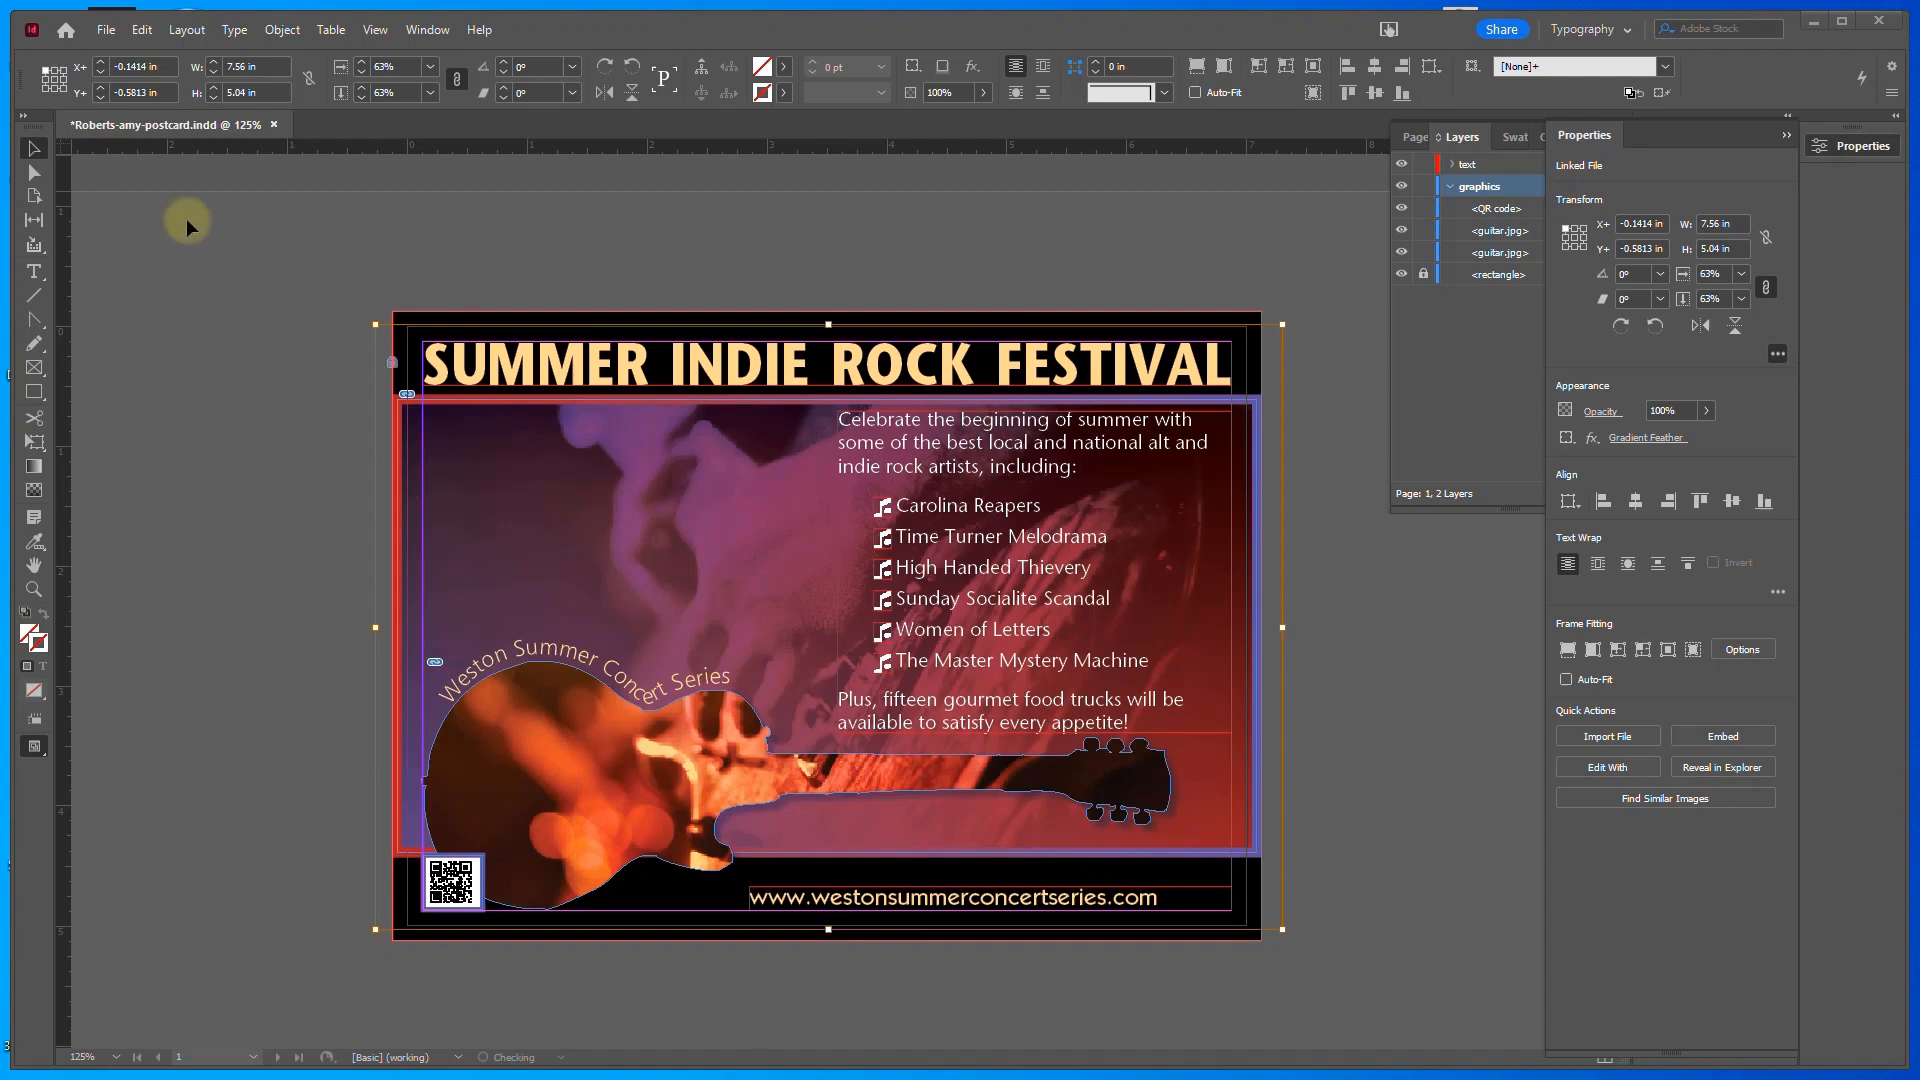
Select the image inside the guitar-shaped frame and scale it to 63% in both directions
double_click(616, 742)
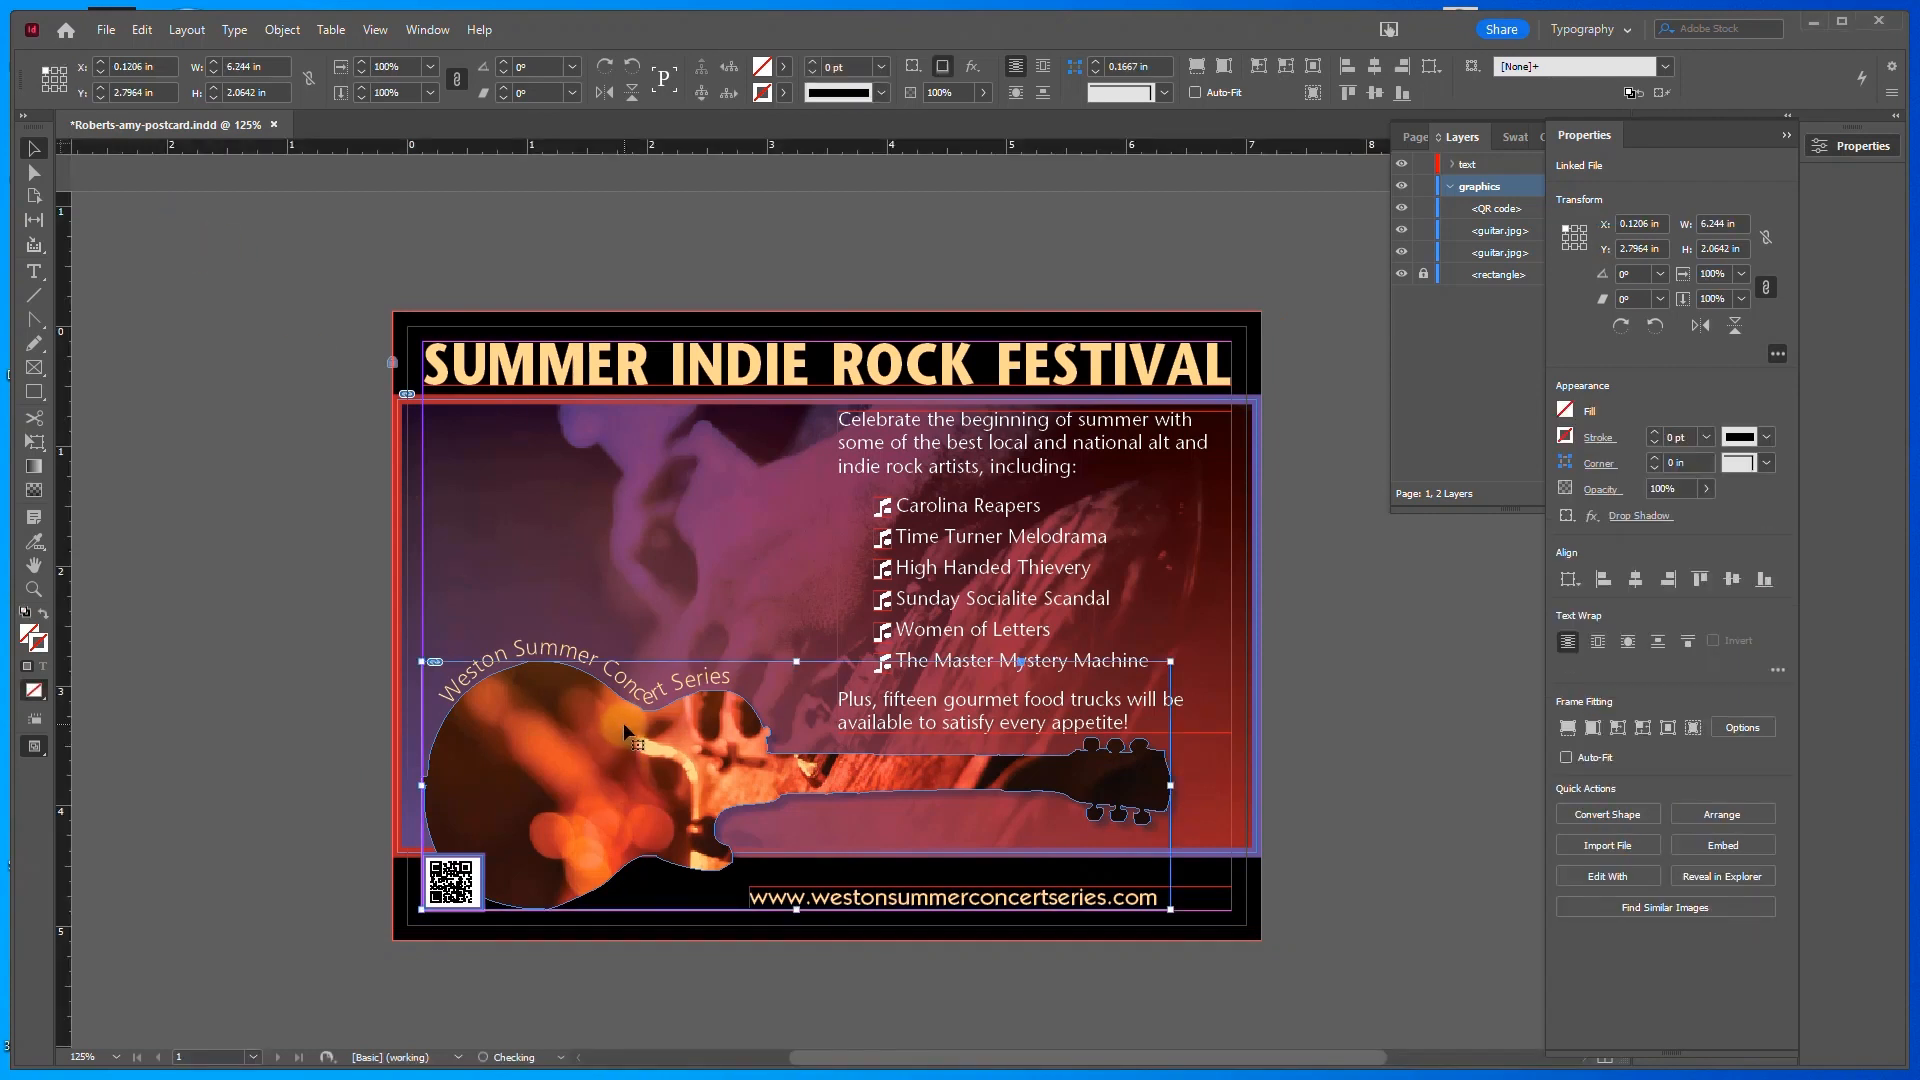
click(604, 763)
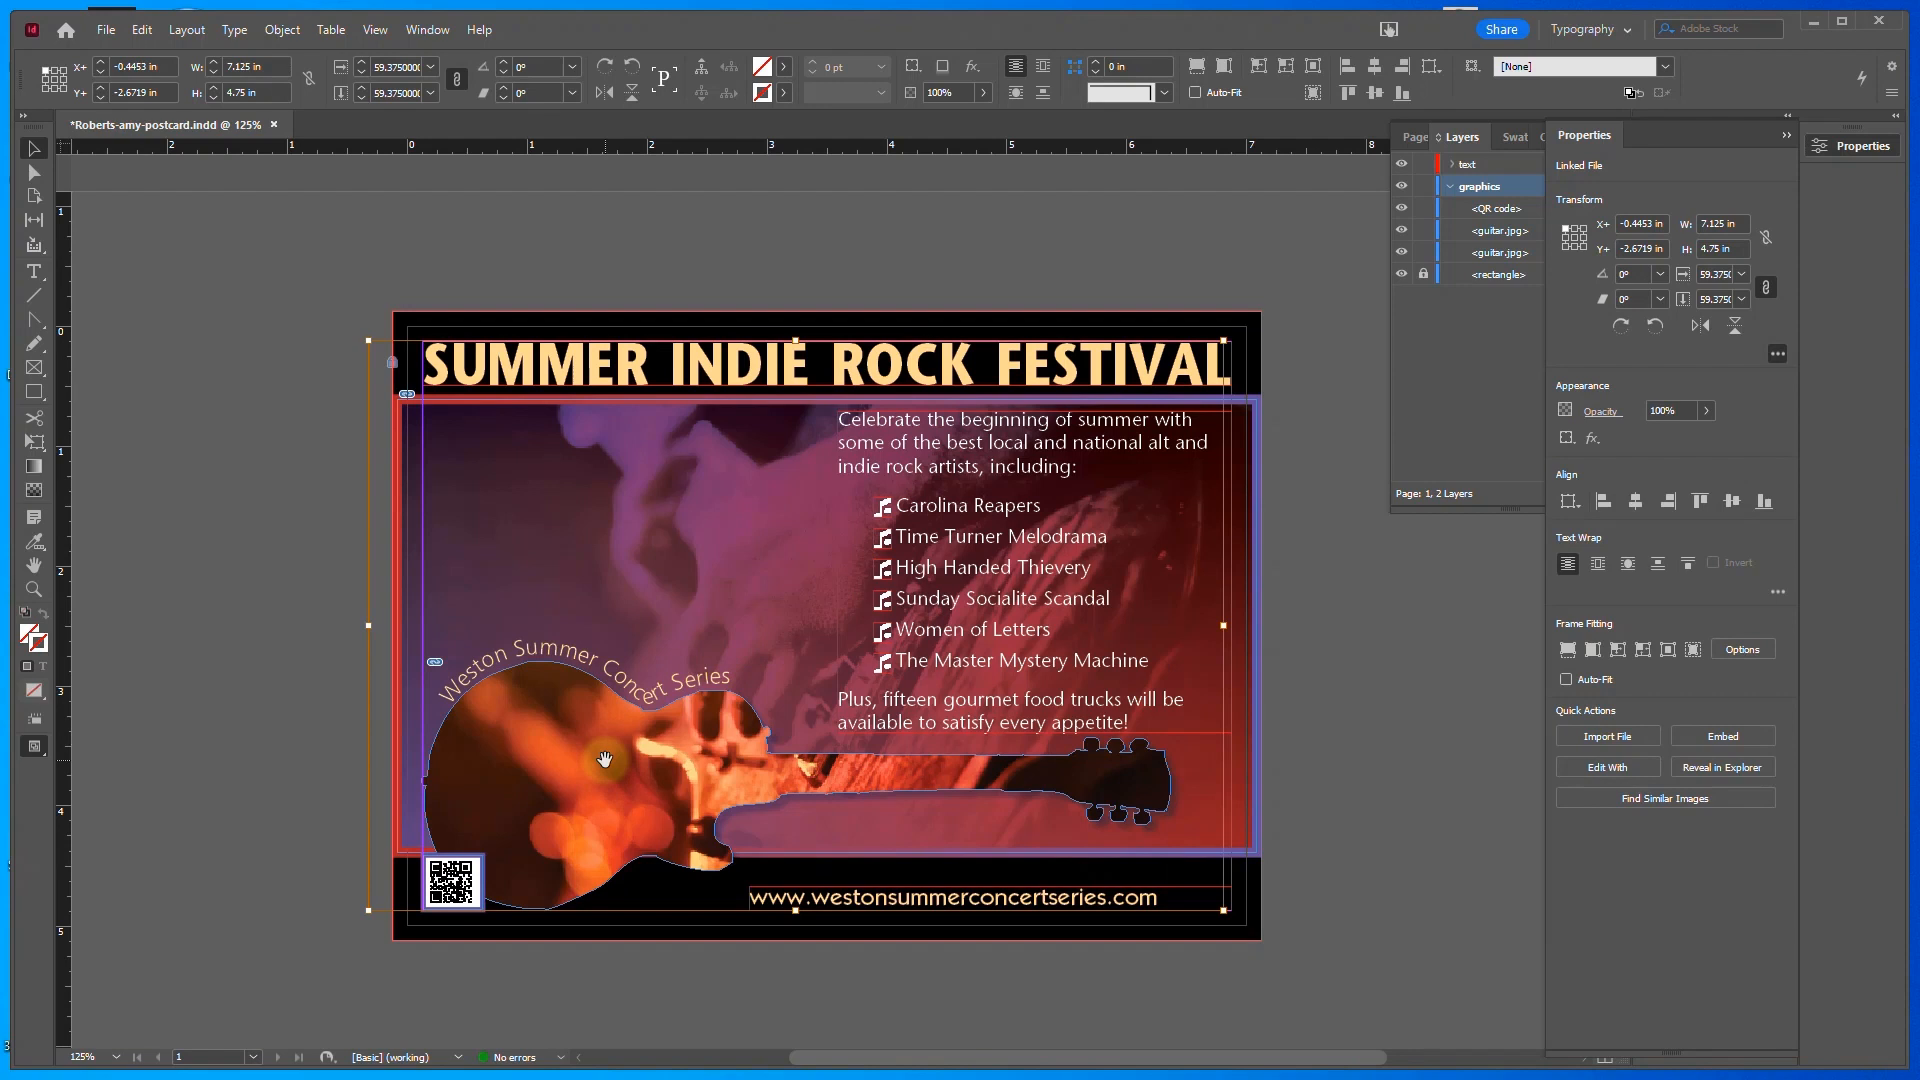
double_click(1705, 271)
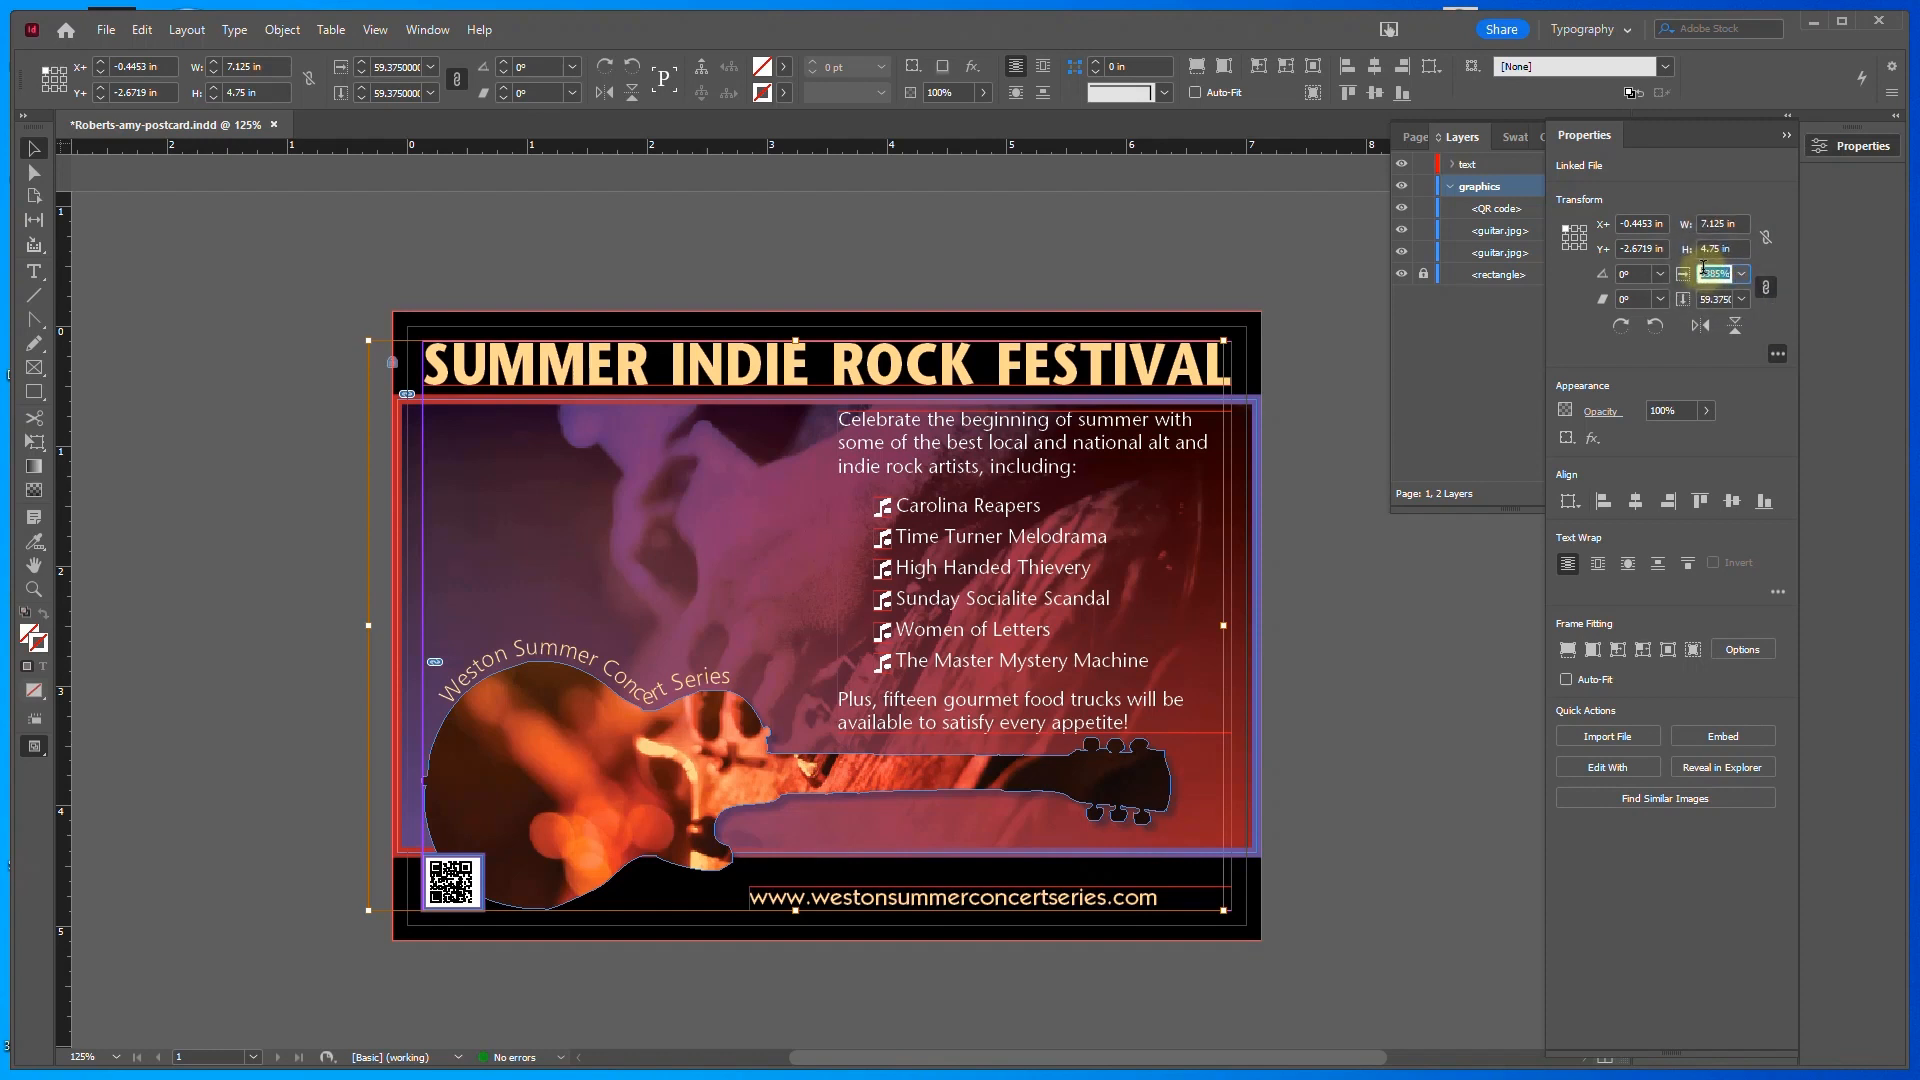
text(1)
text(3)
key(Return)
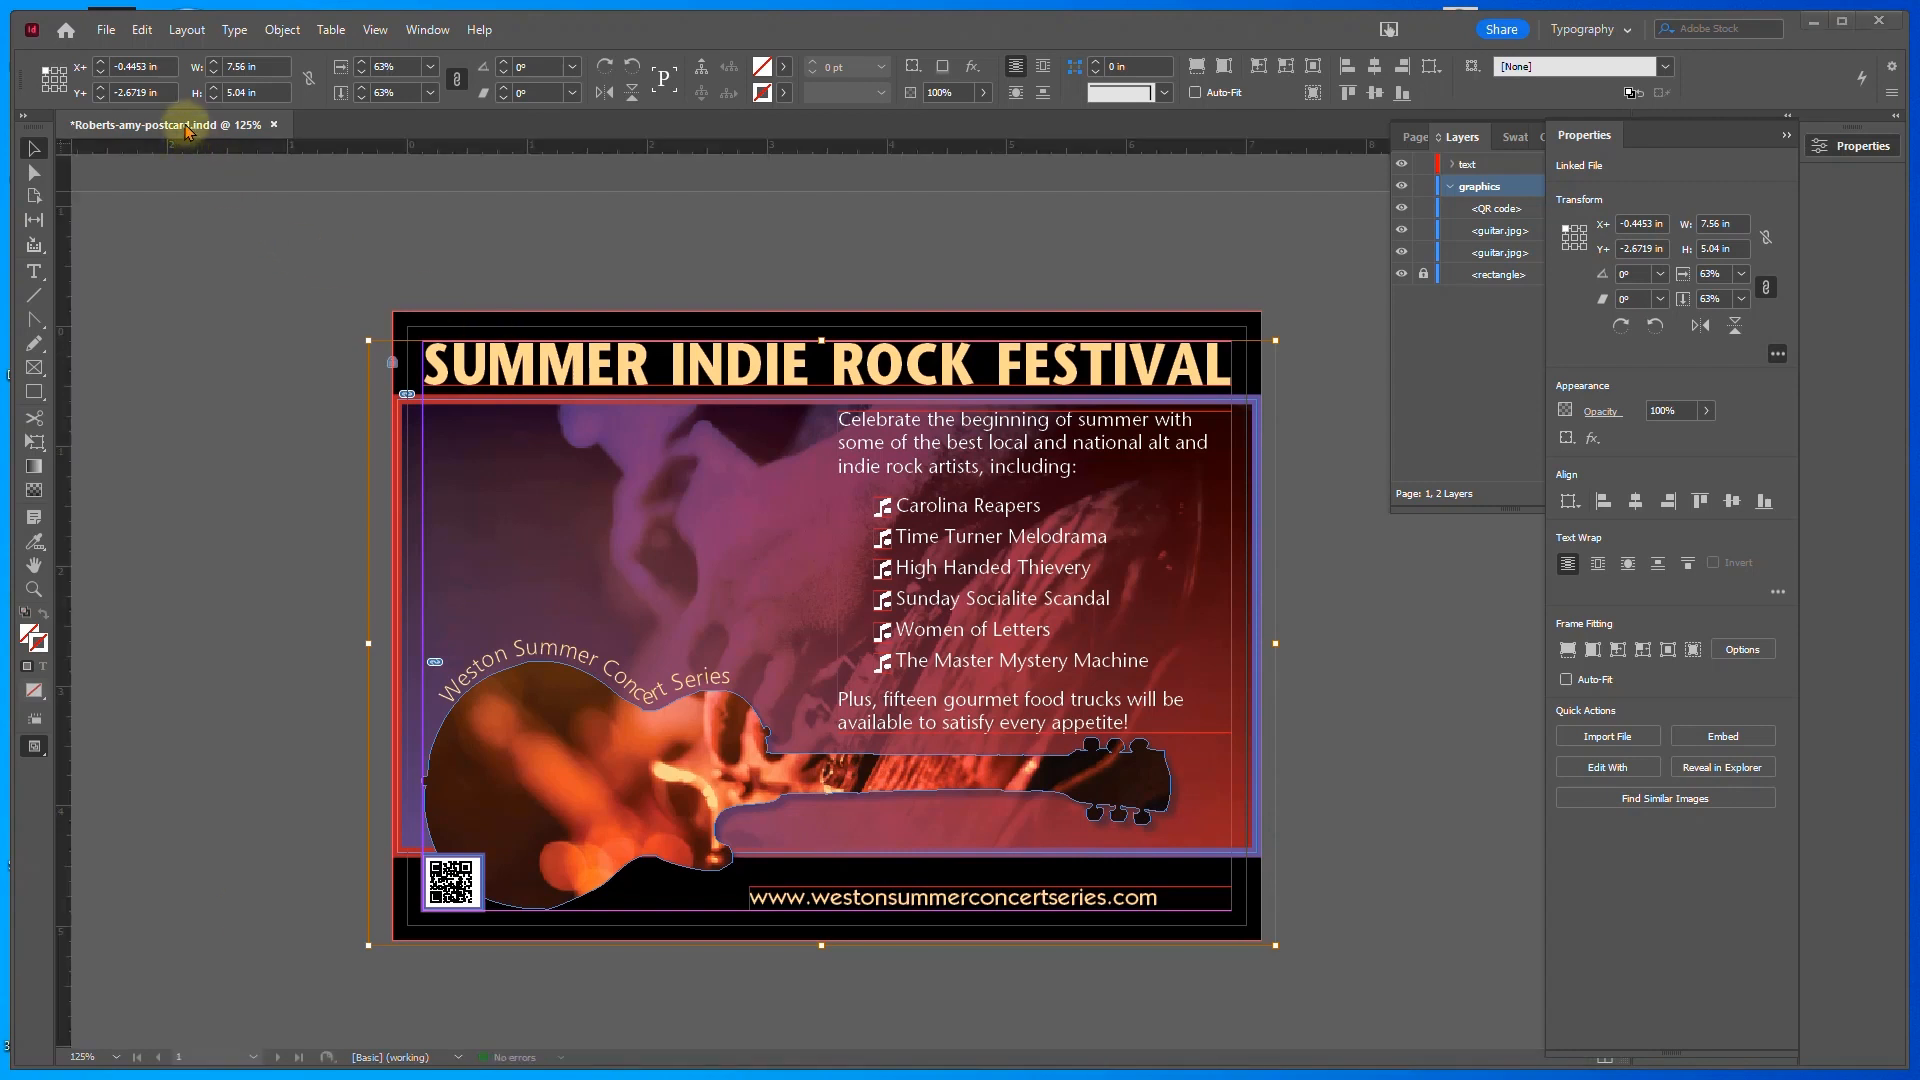
Open the original concert poster document from the WIP folder's concert subfolder and bring it to the front
click(105, 30)
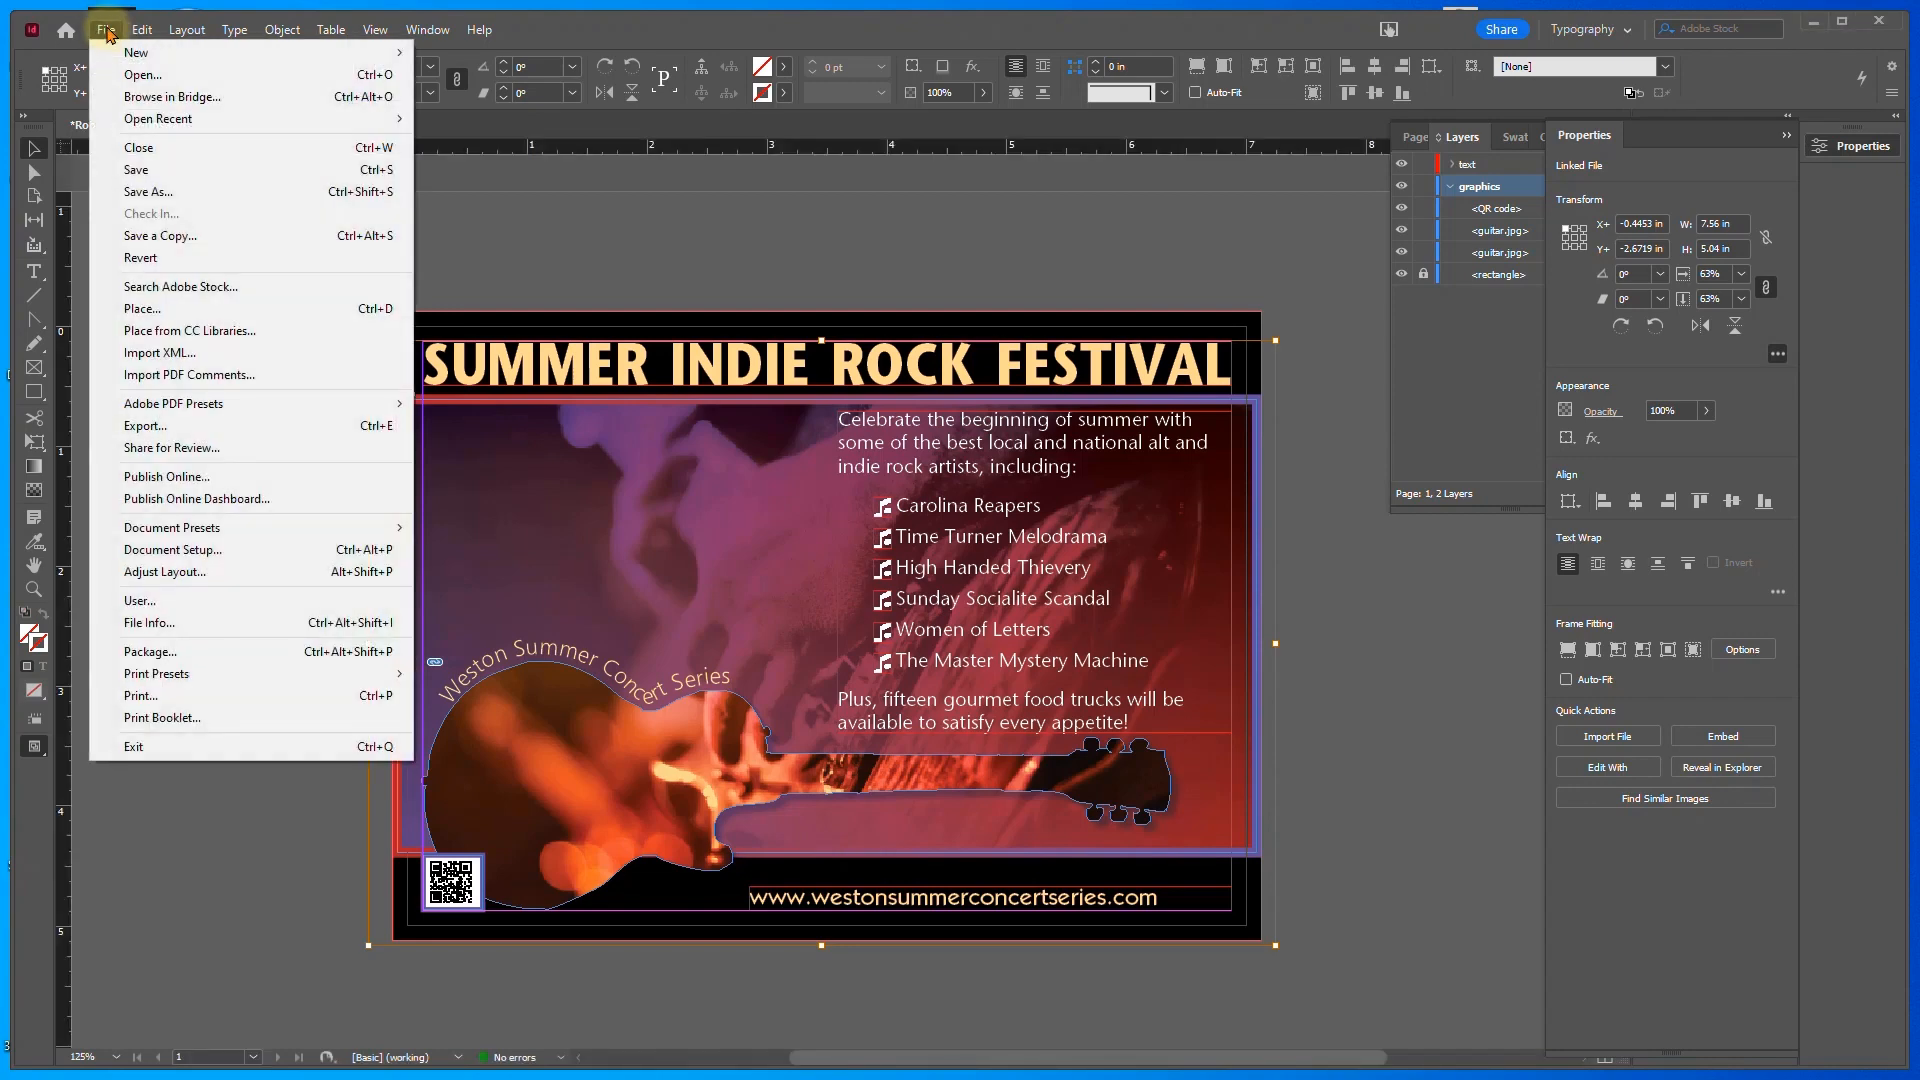
click(135, 76)
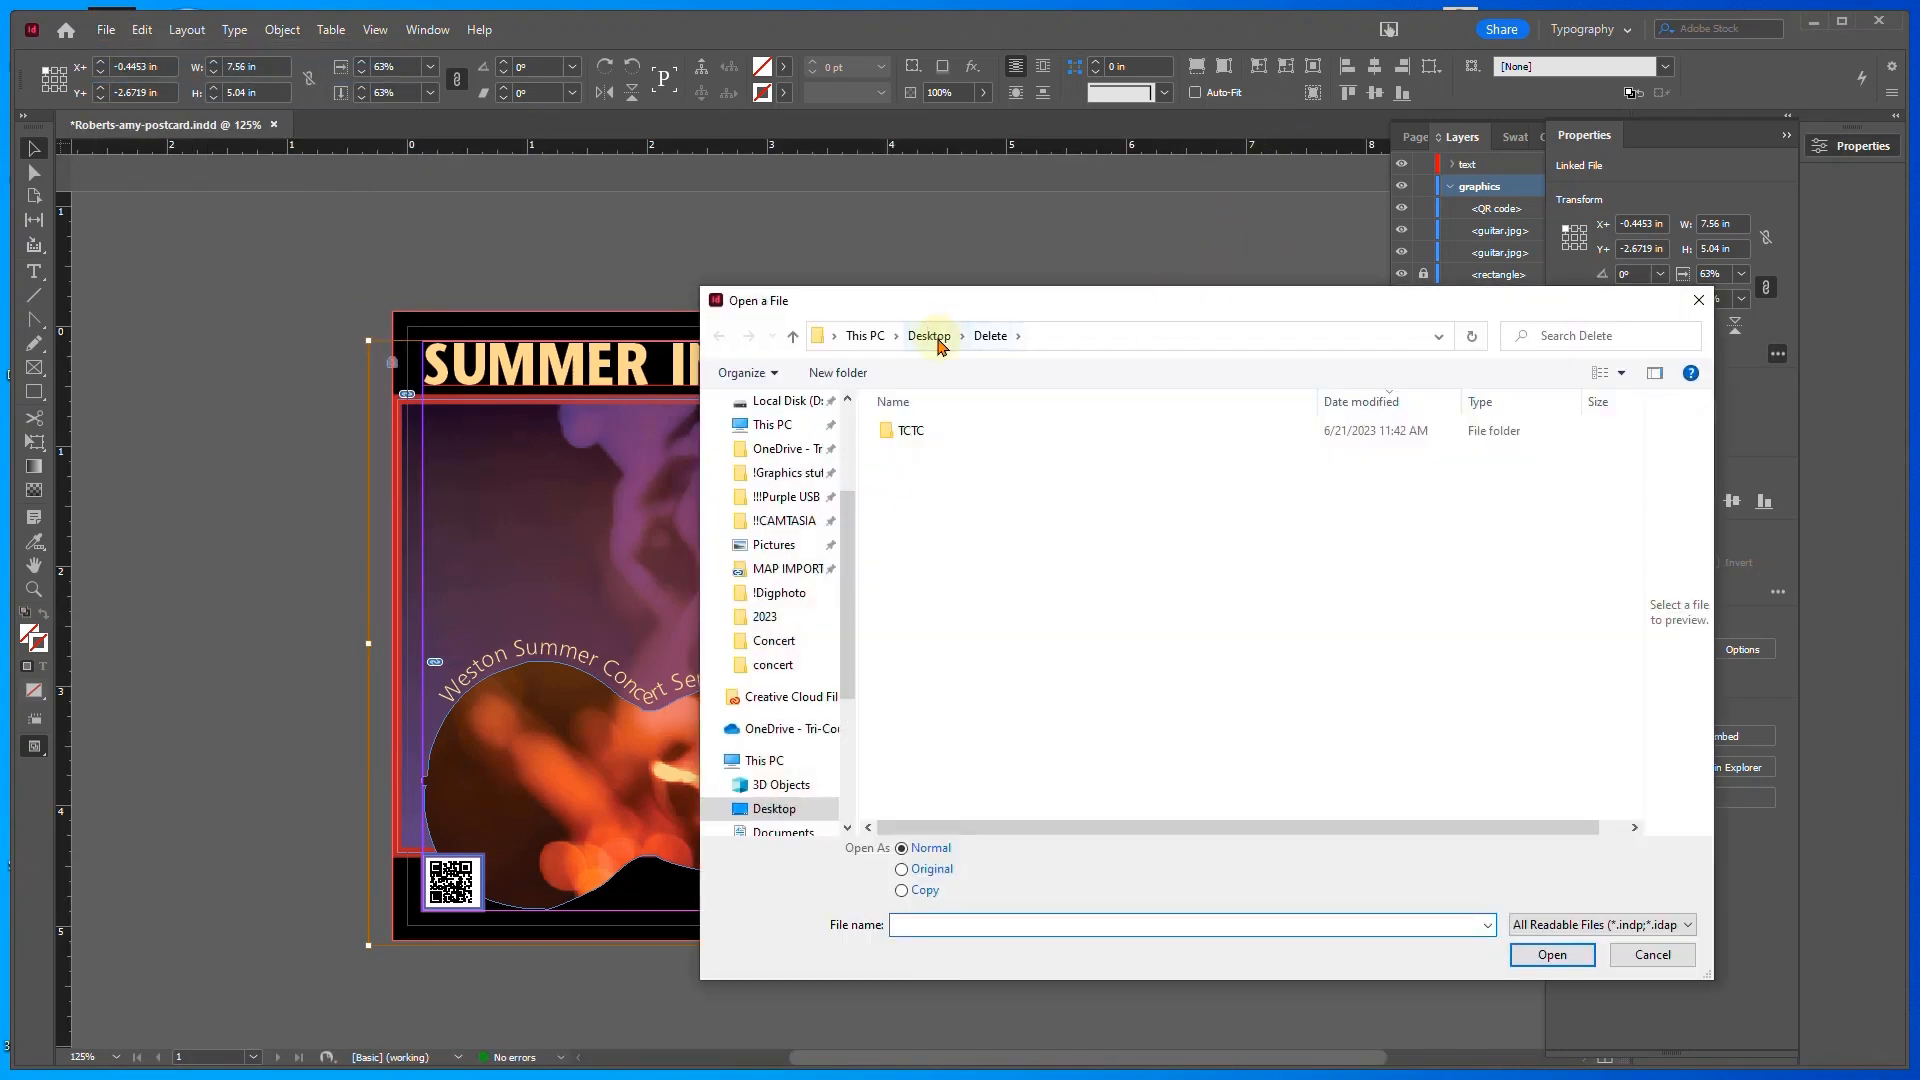
double_click(921, 432)
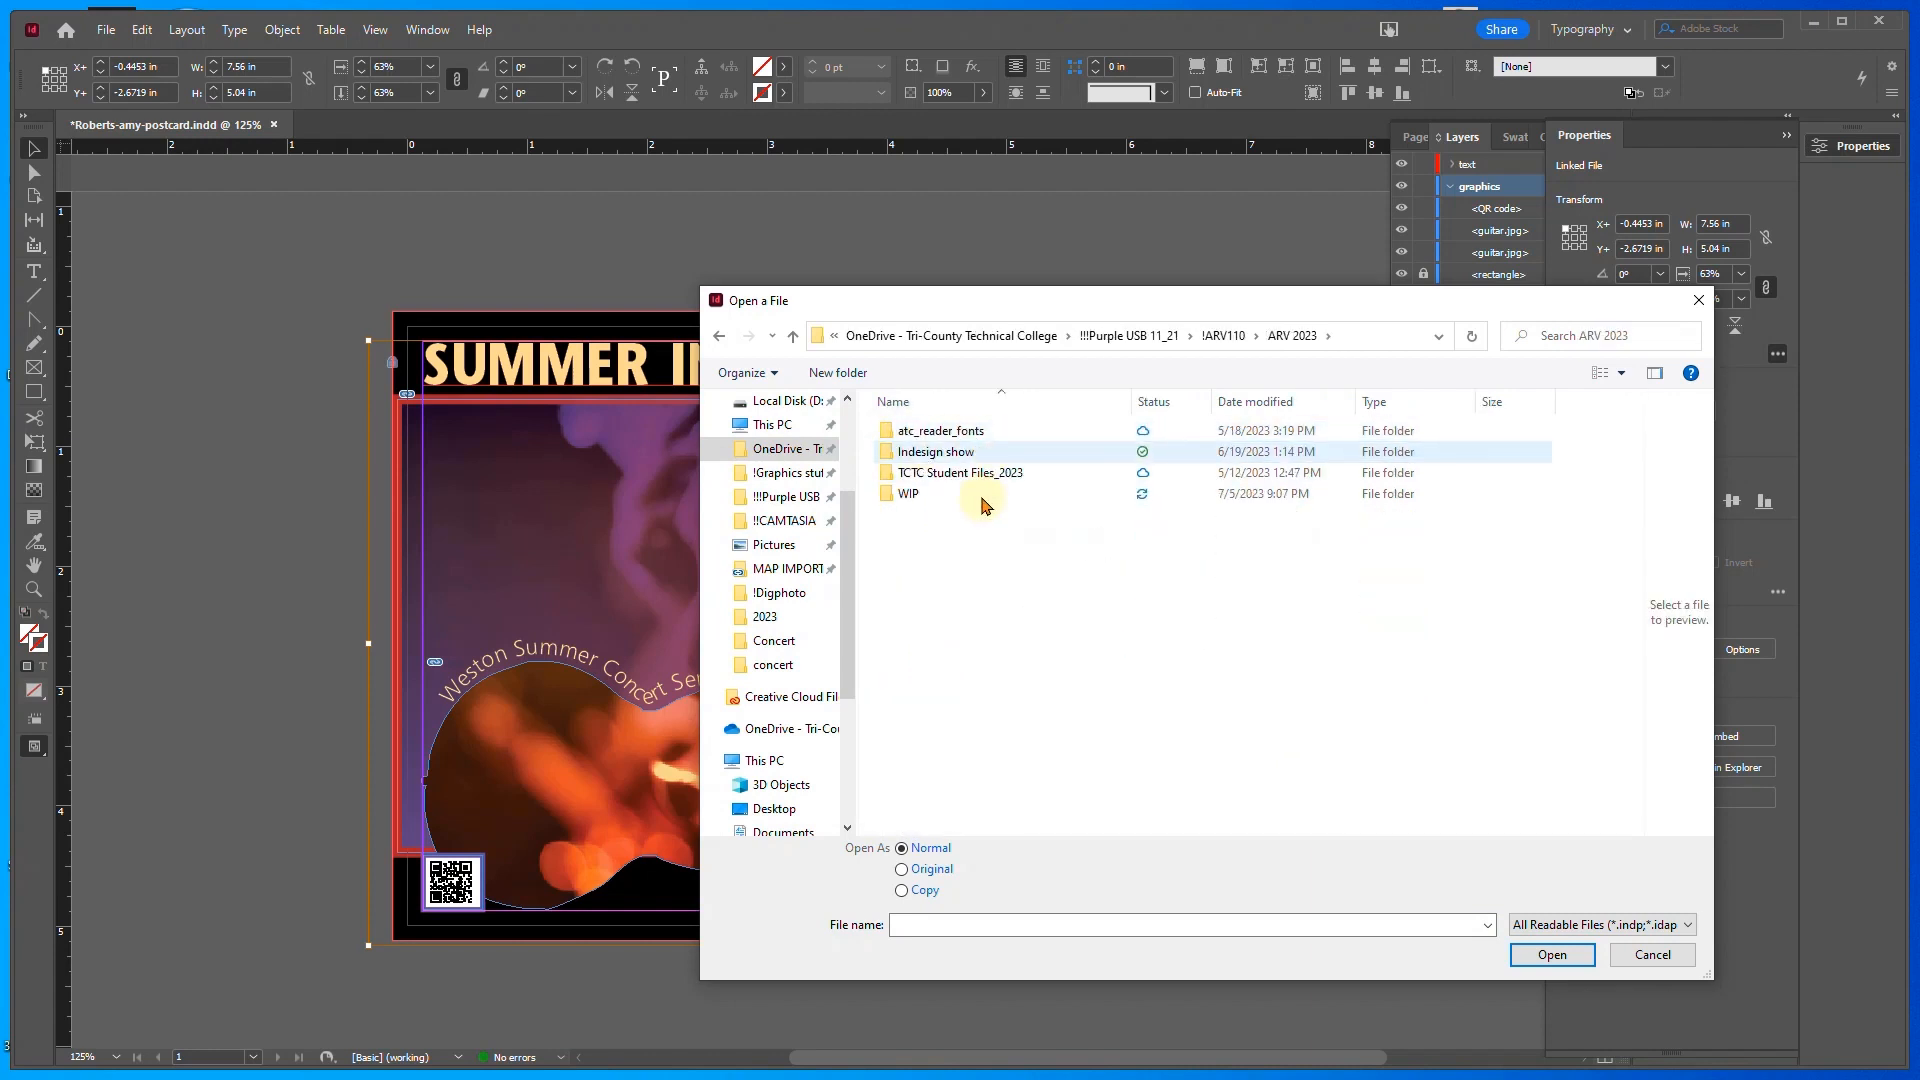
double_click(905, 494)
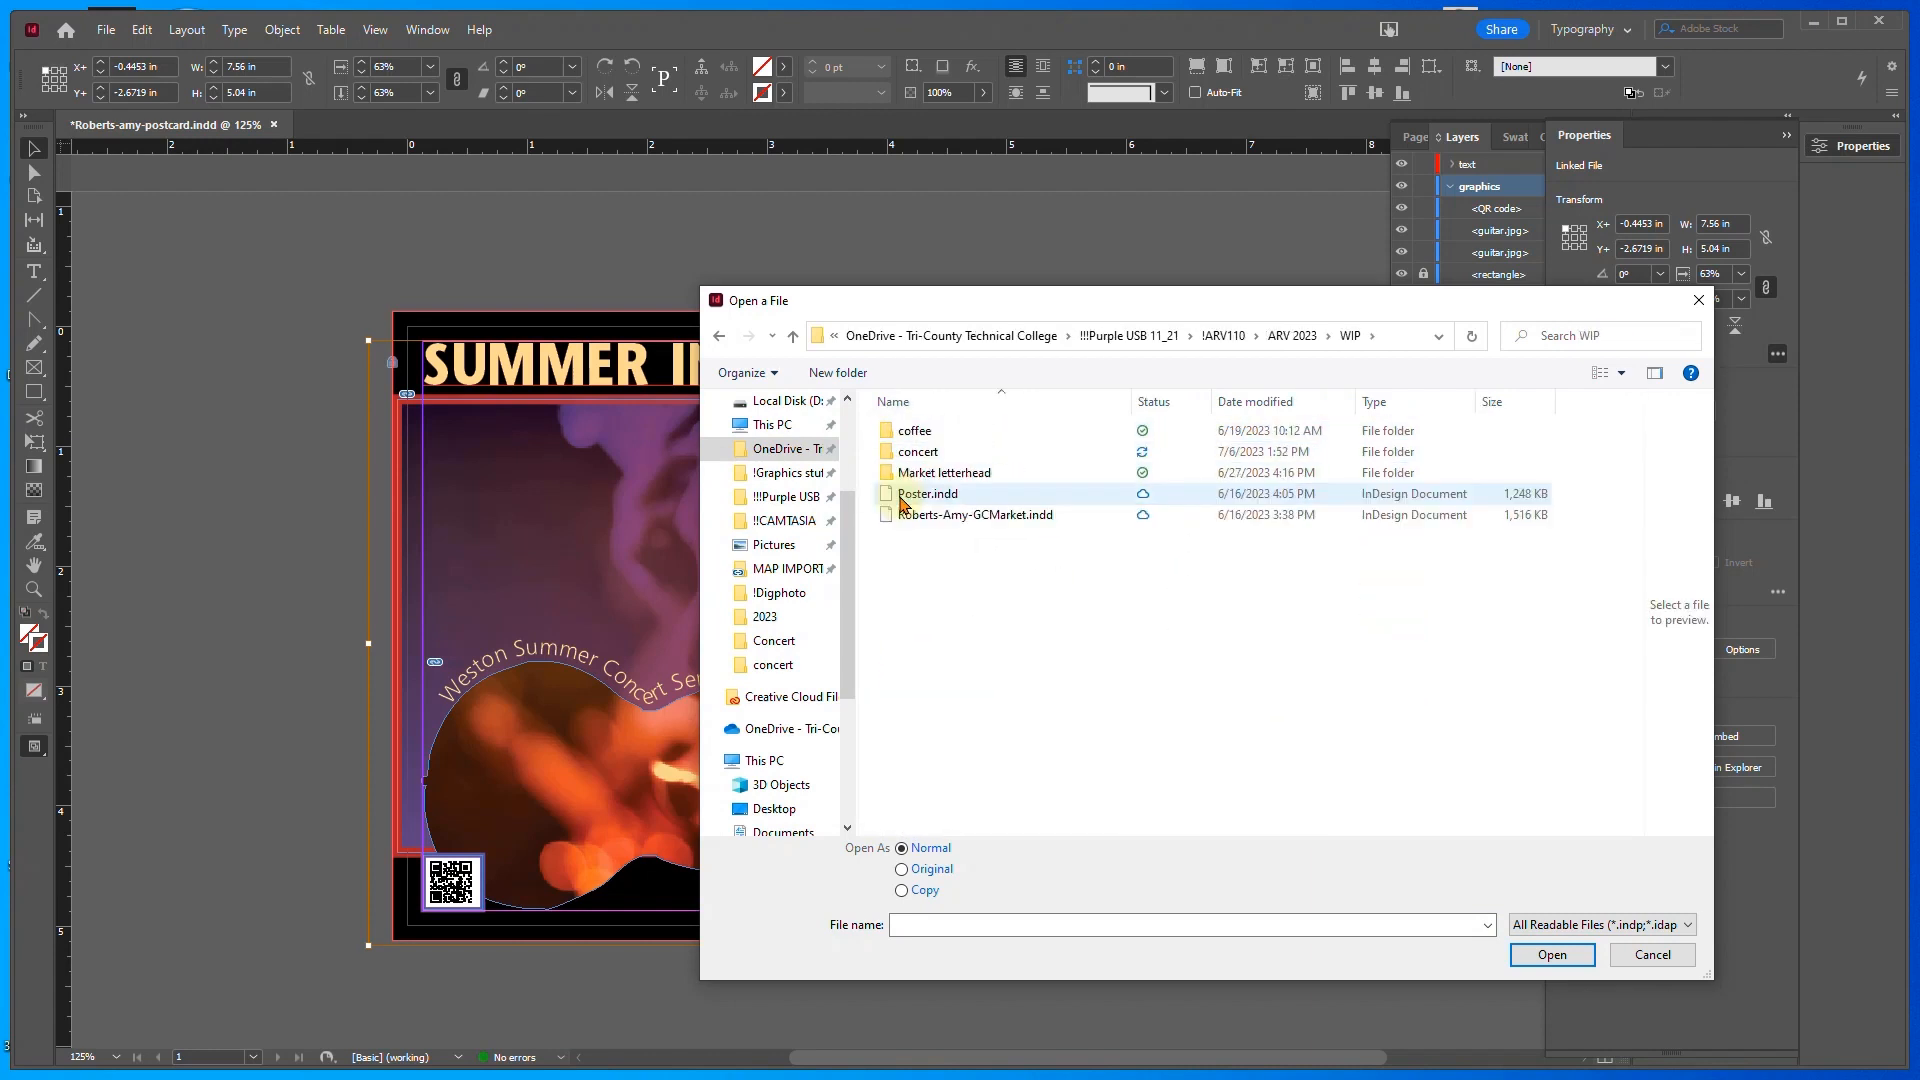
double_click(1000, 451)
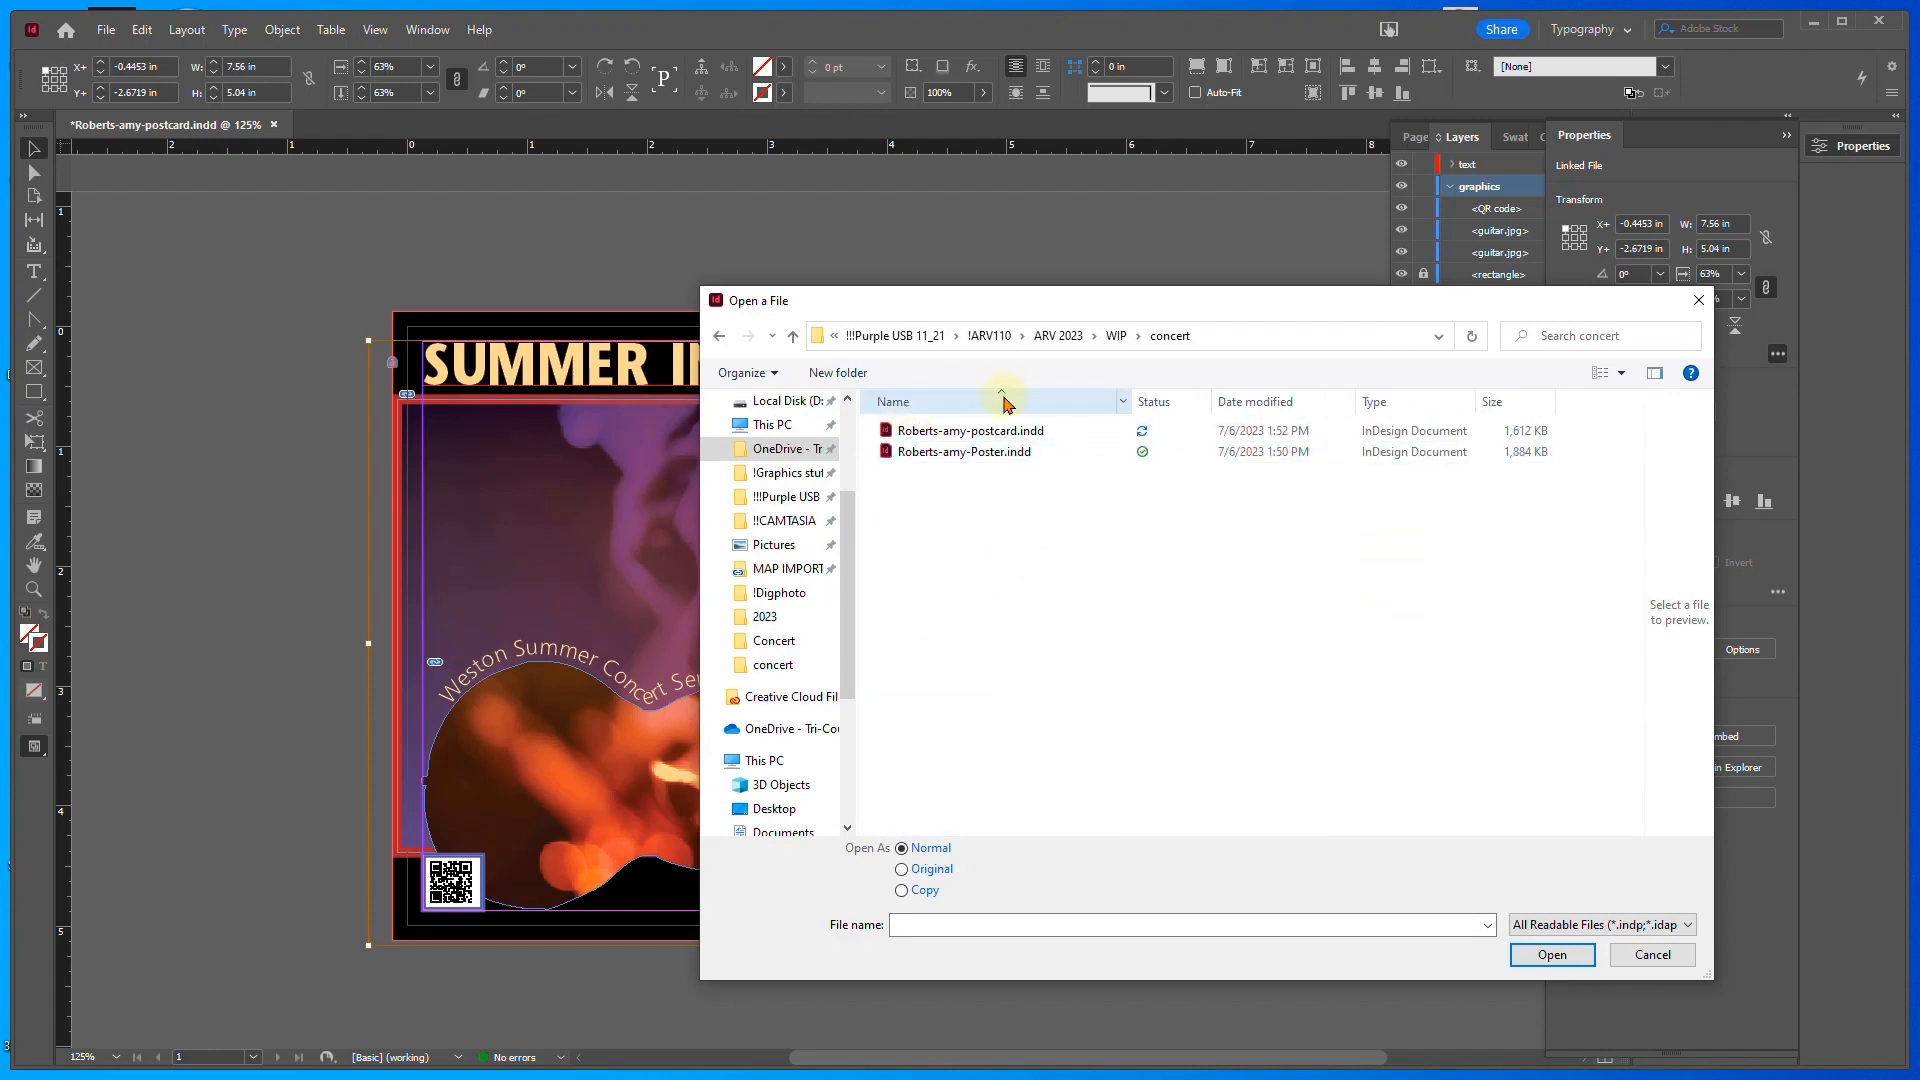
click(993, 451)
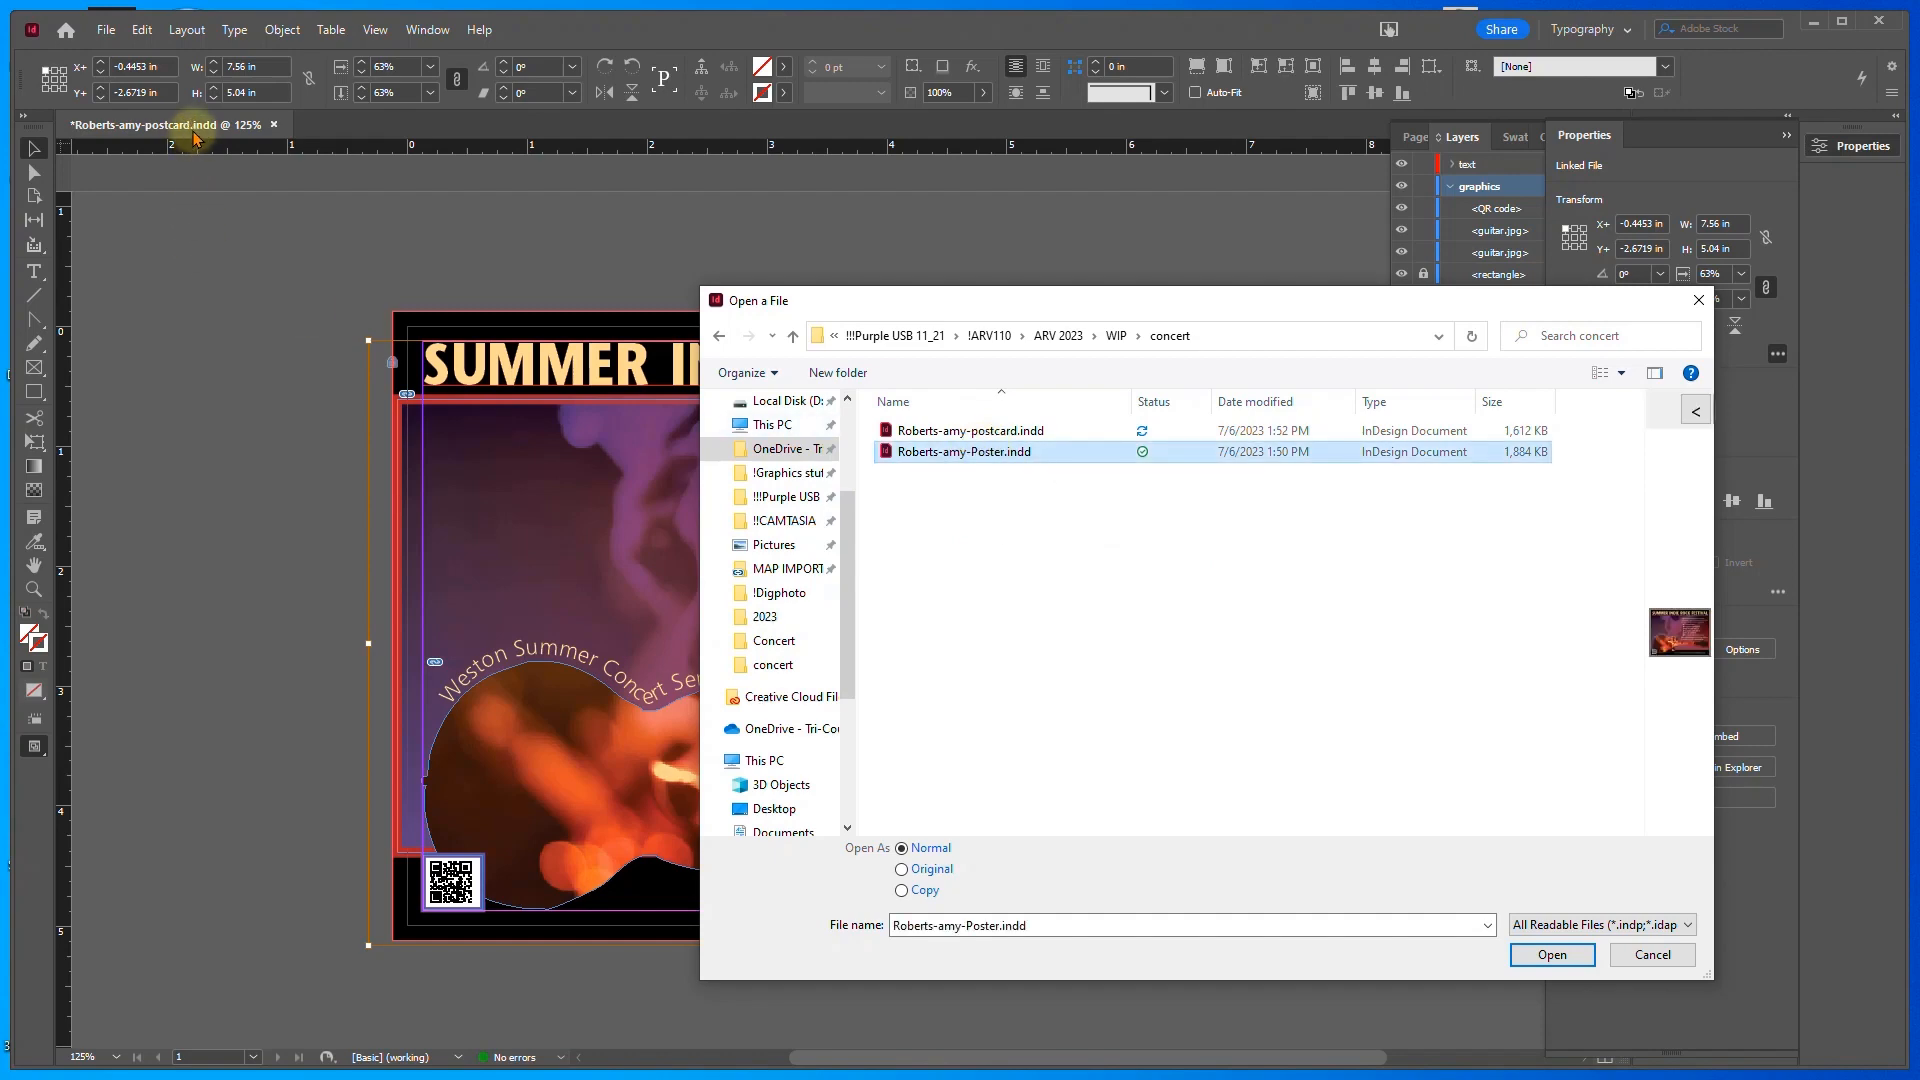
click(1551, 955)
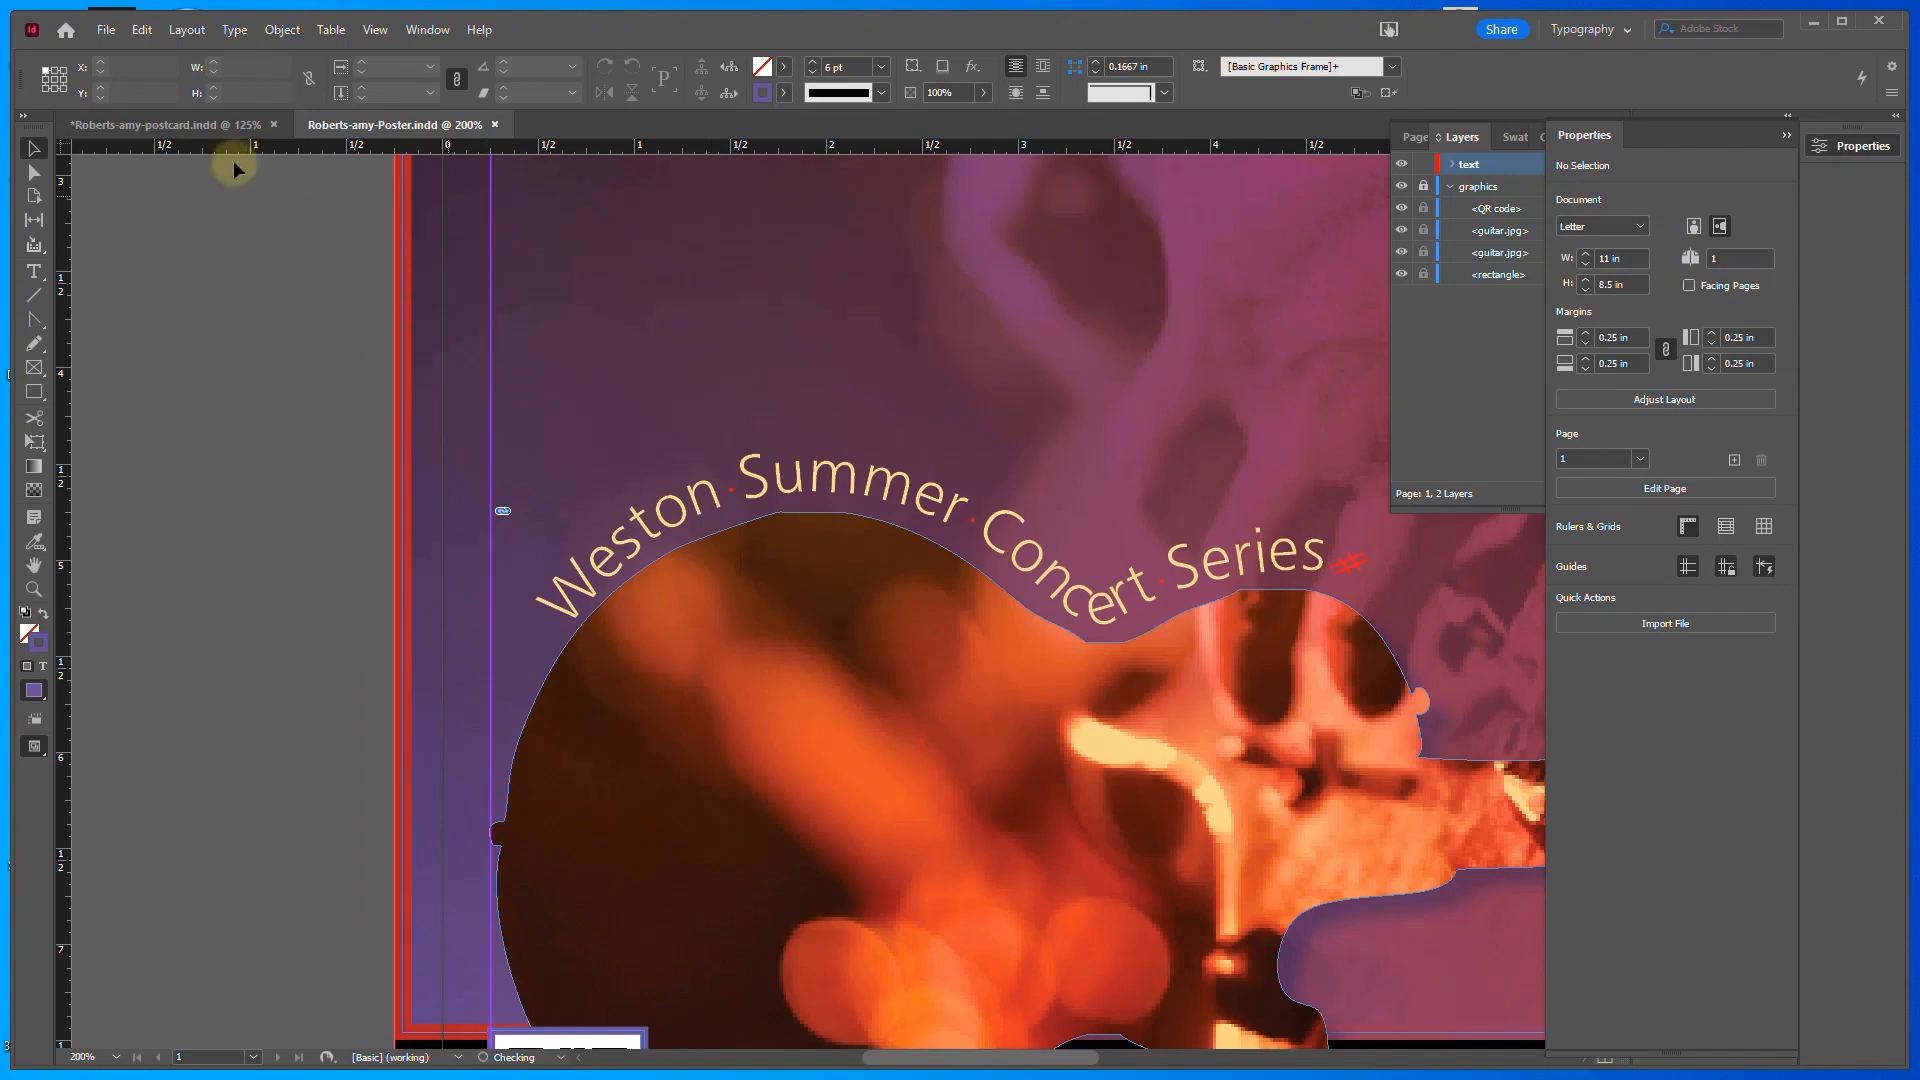
scroll(608, 360, down, 2)
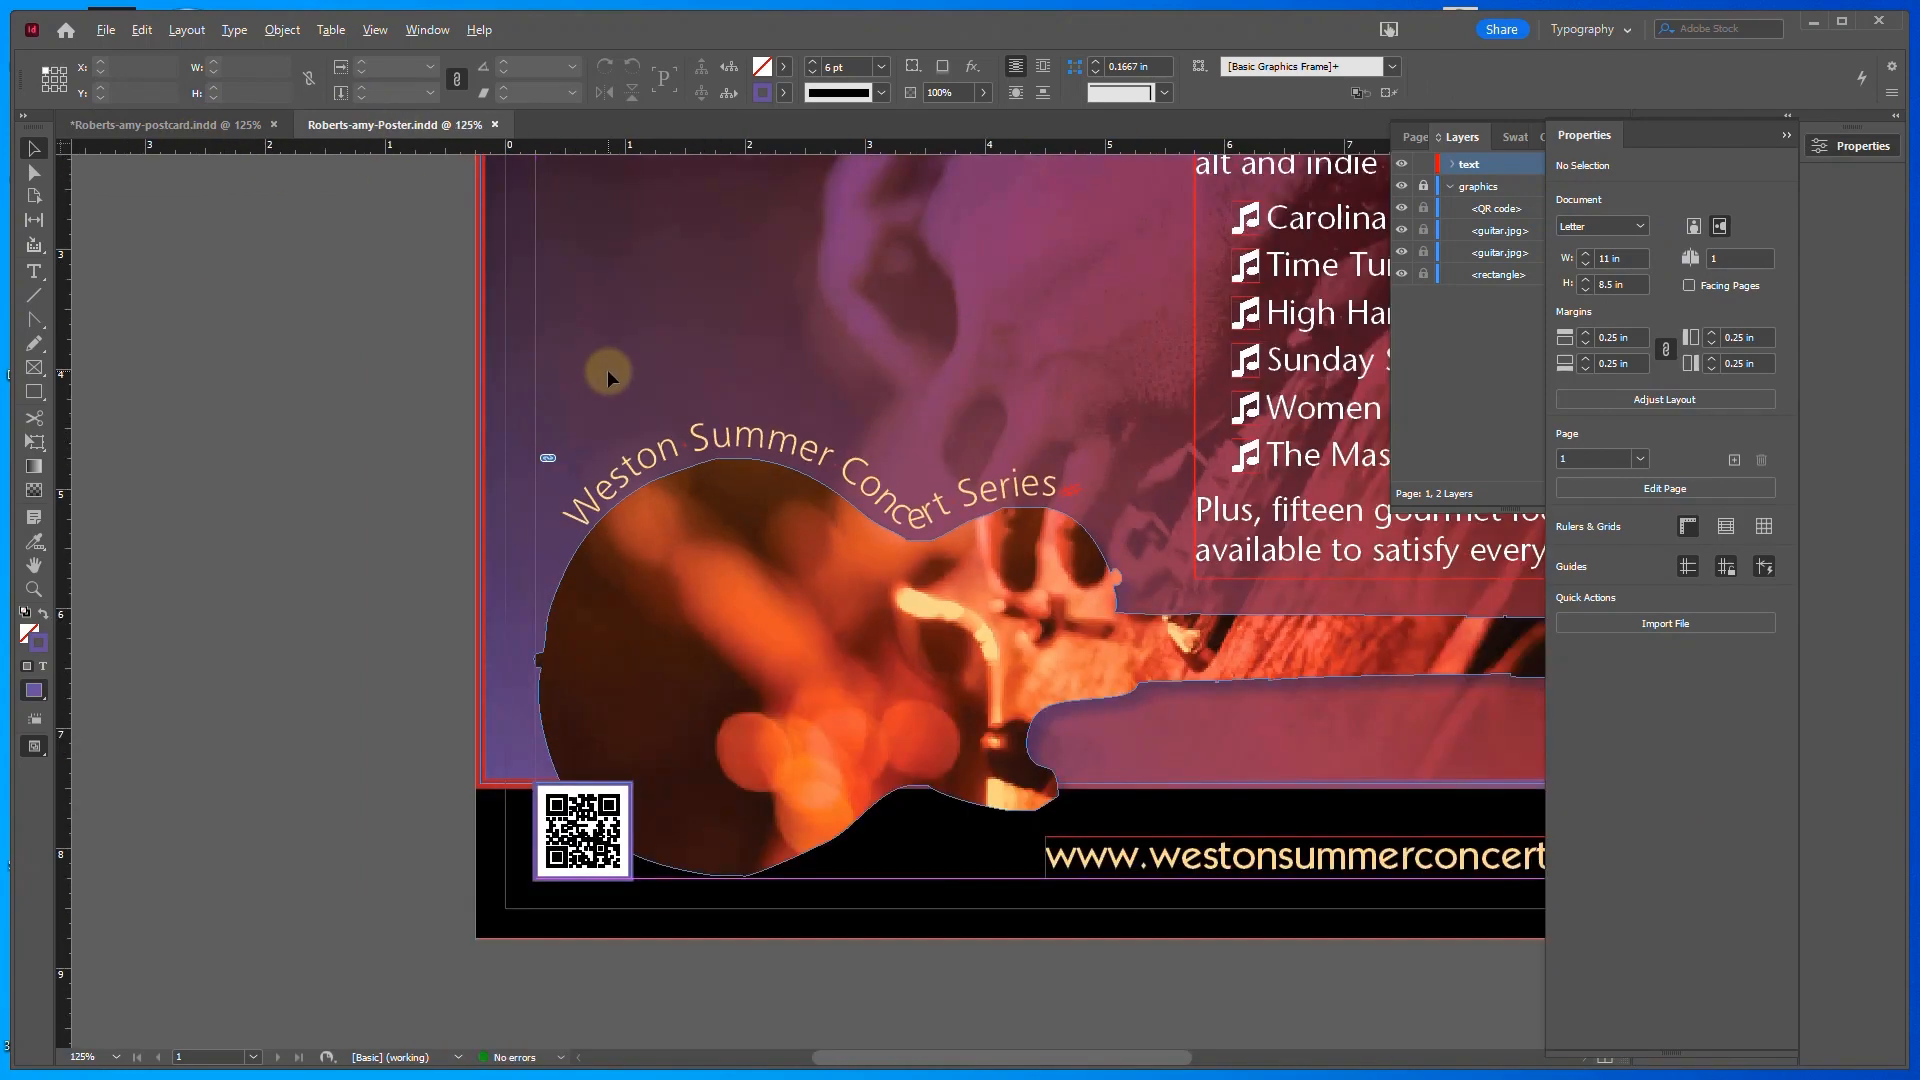
scroll(608, 369, down, 2)
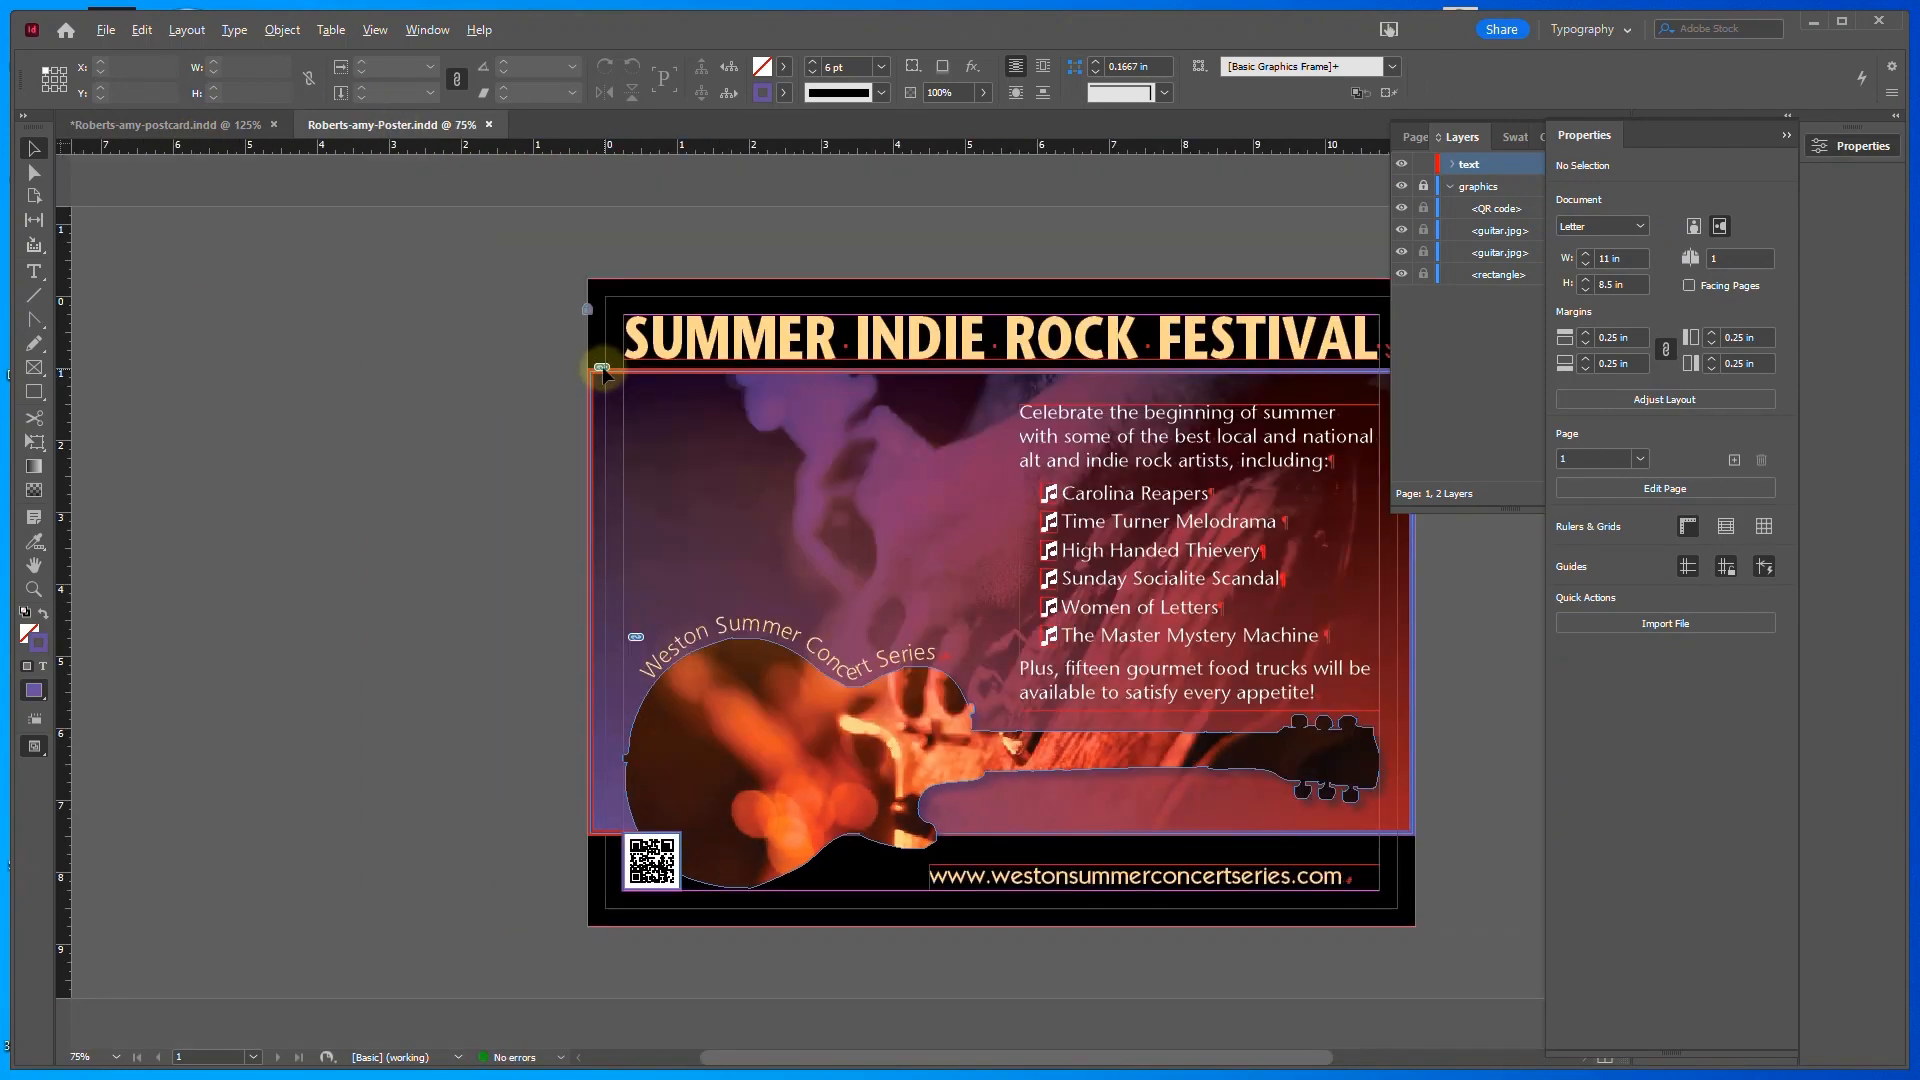
click(216, 126)
click(383, 125)
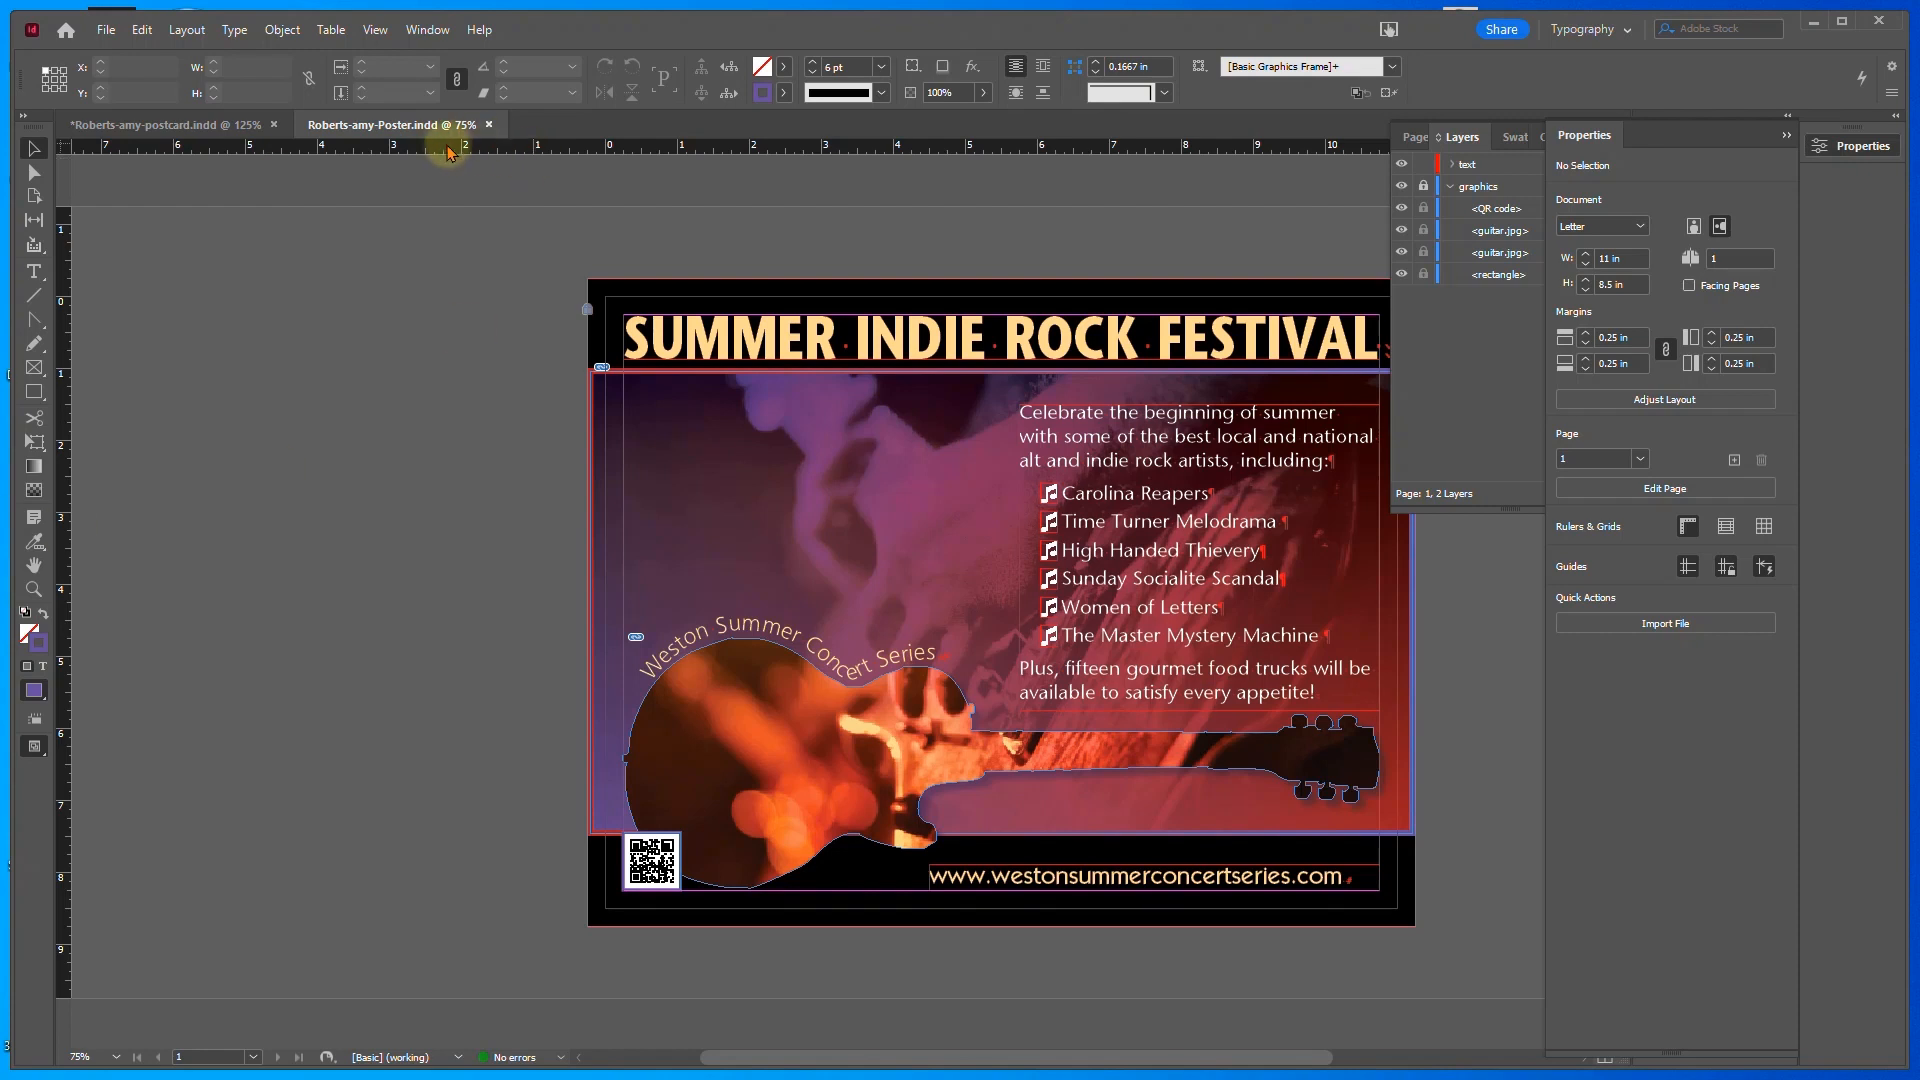
Start exporting the poster as Adobe PDF (Print) into the concert folder under the document's own name
click(100, 32)
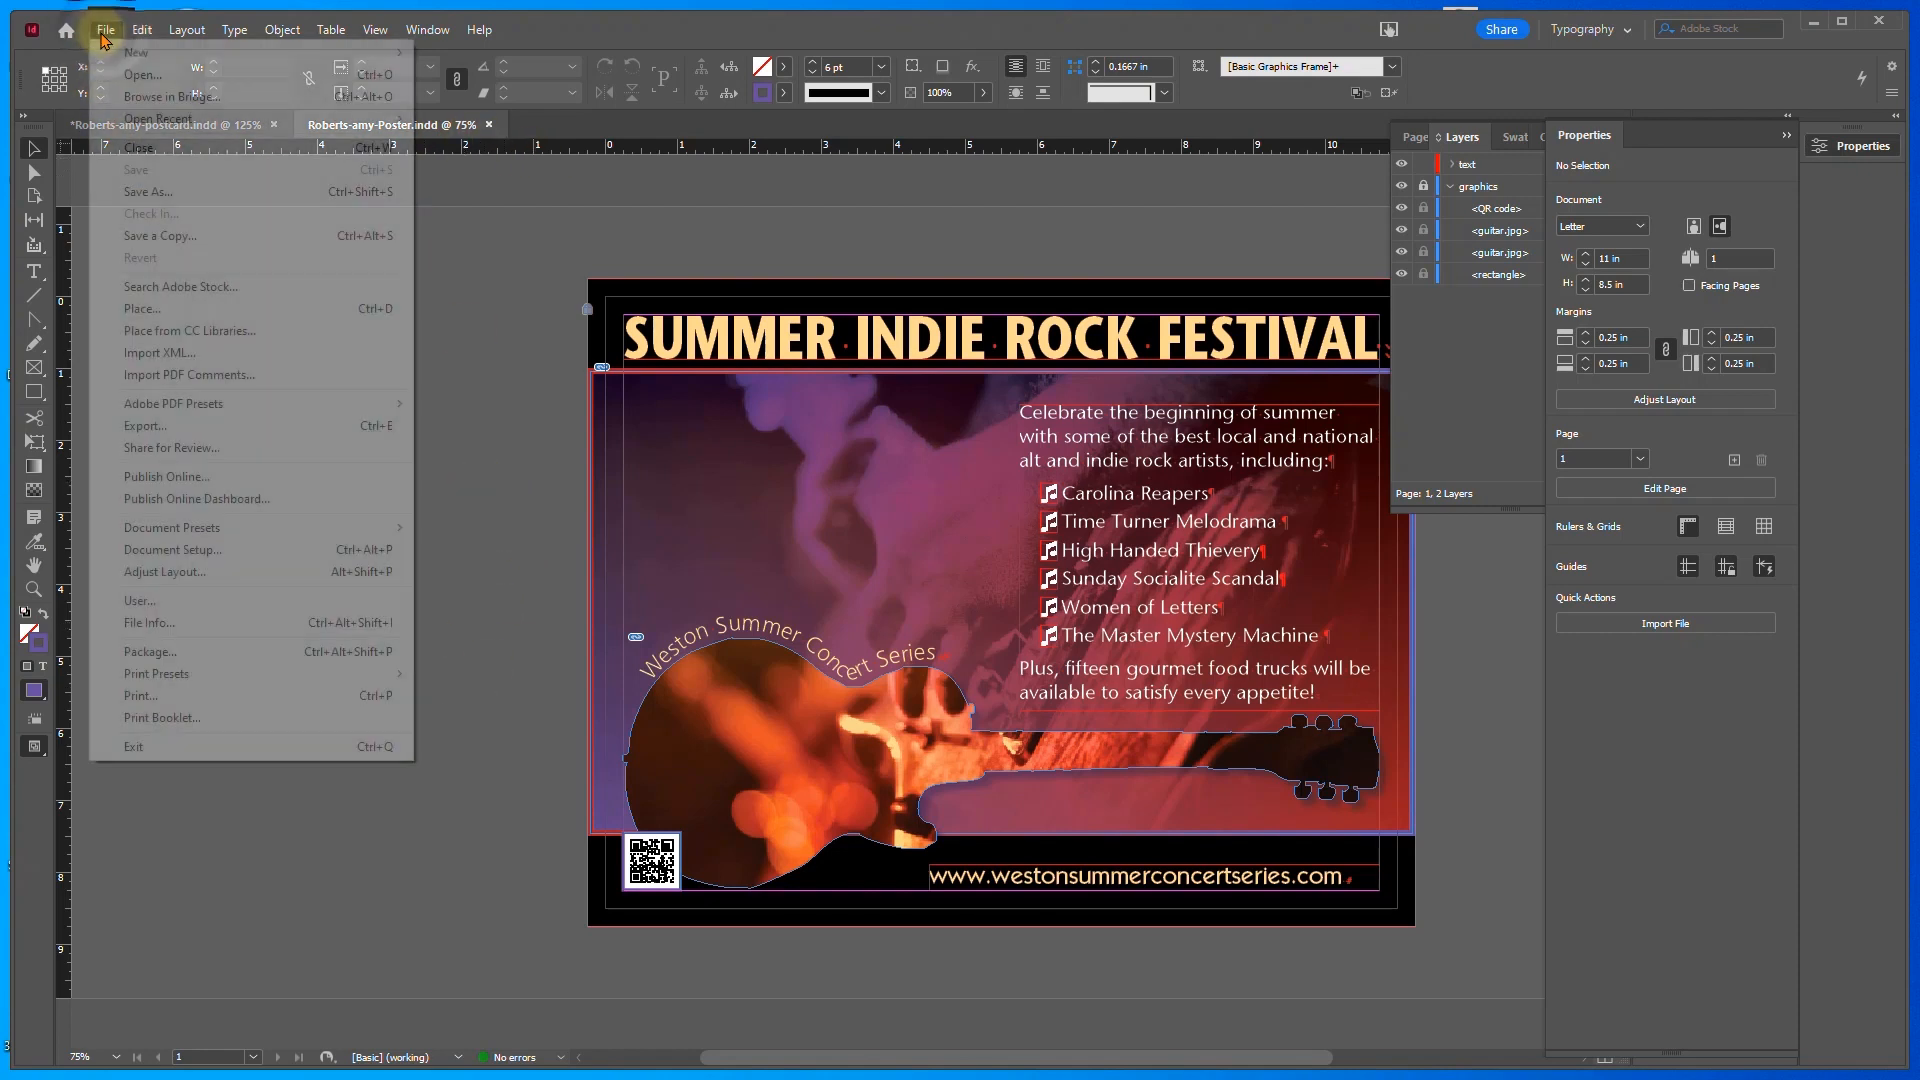
click(198, 422)
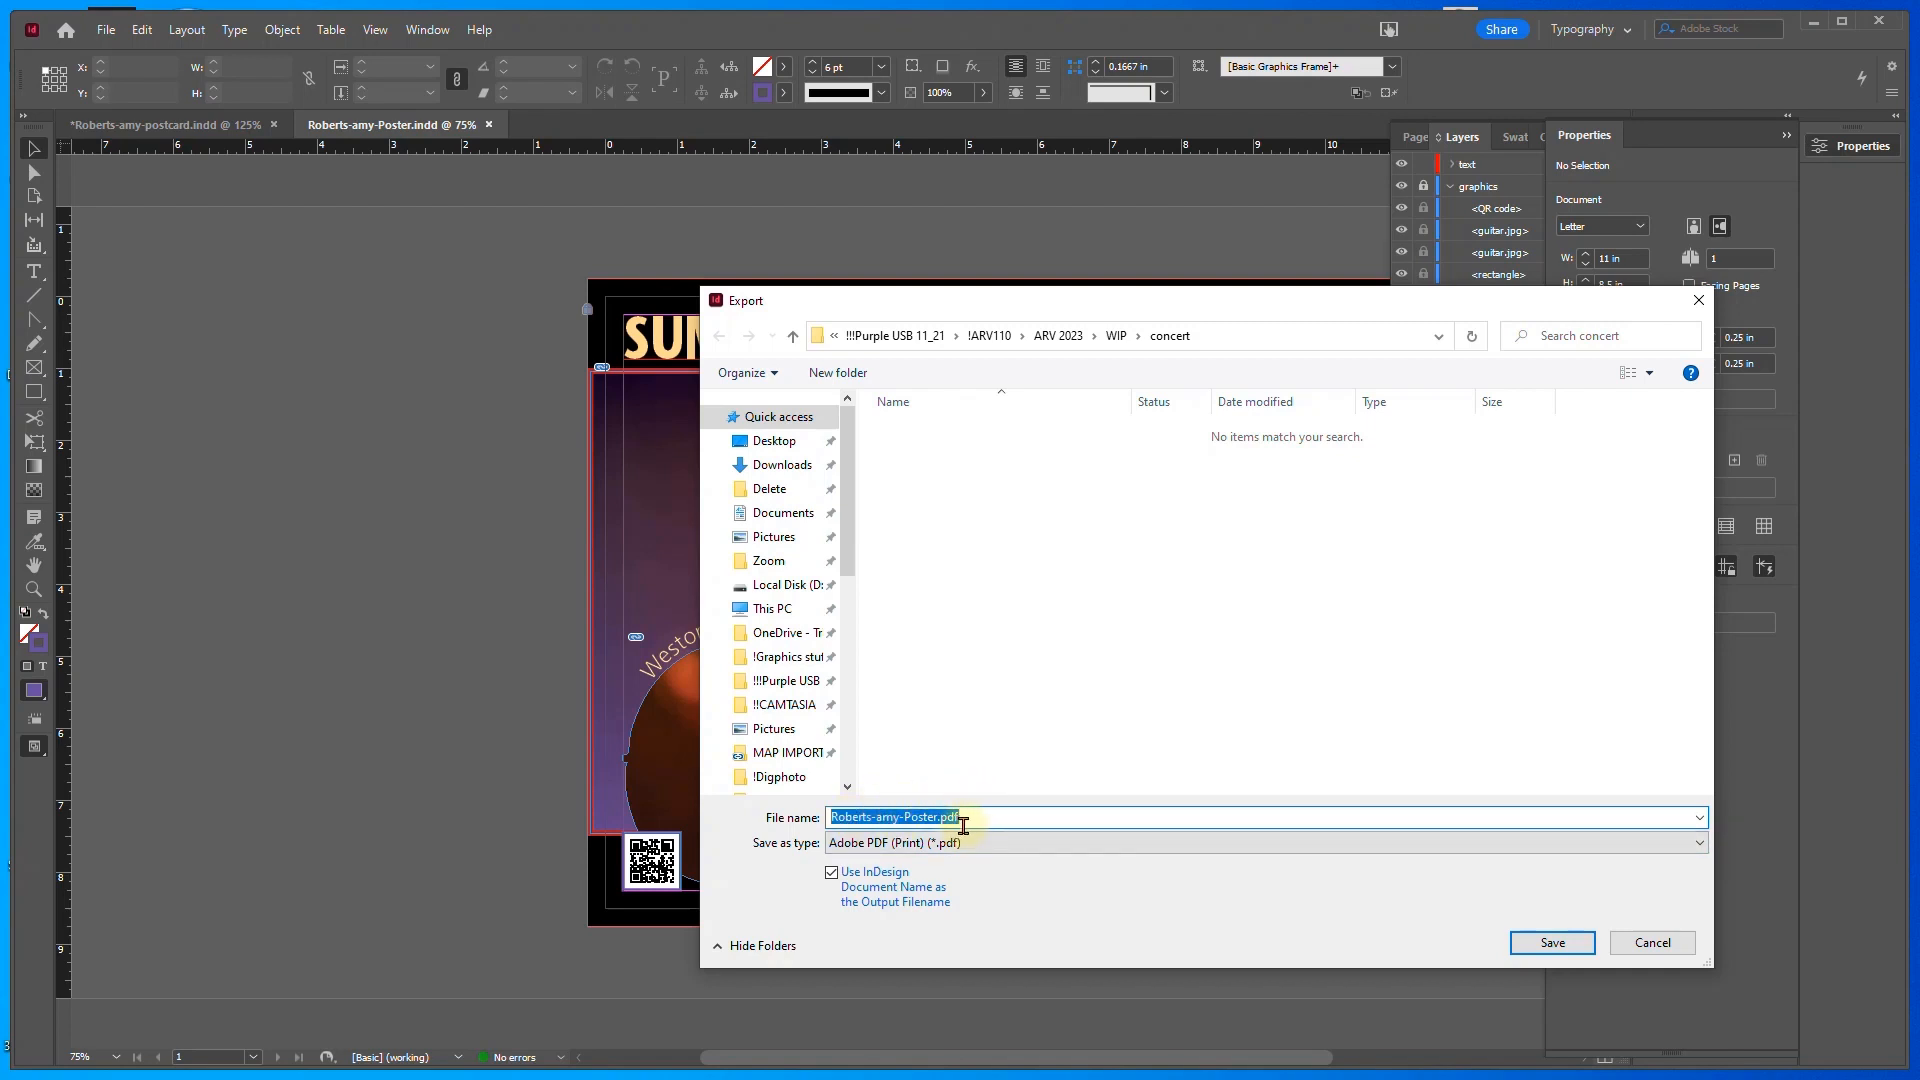
click(1034, 846)
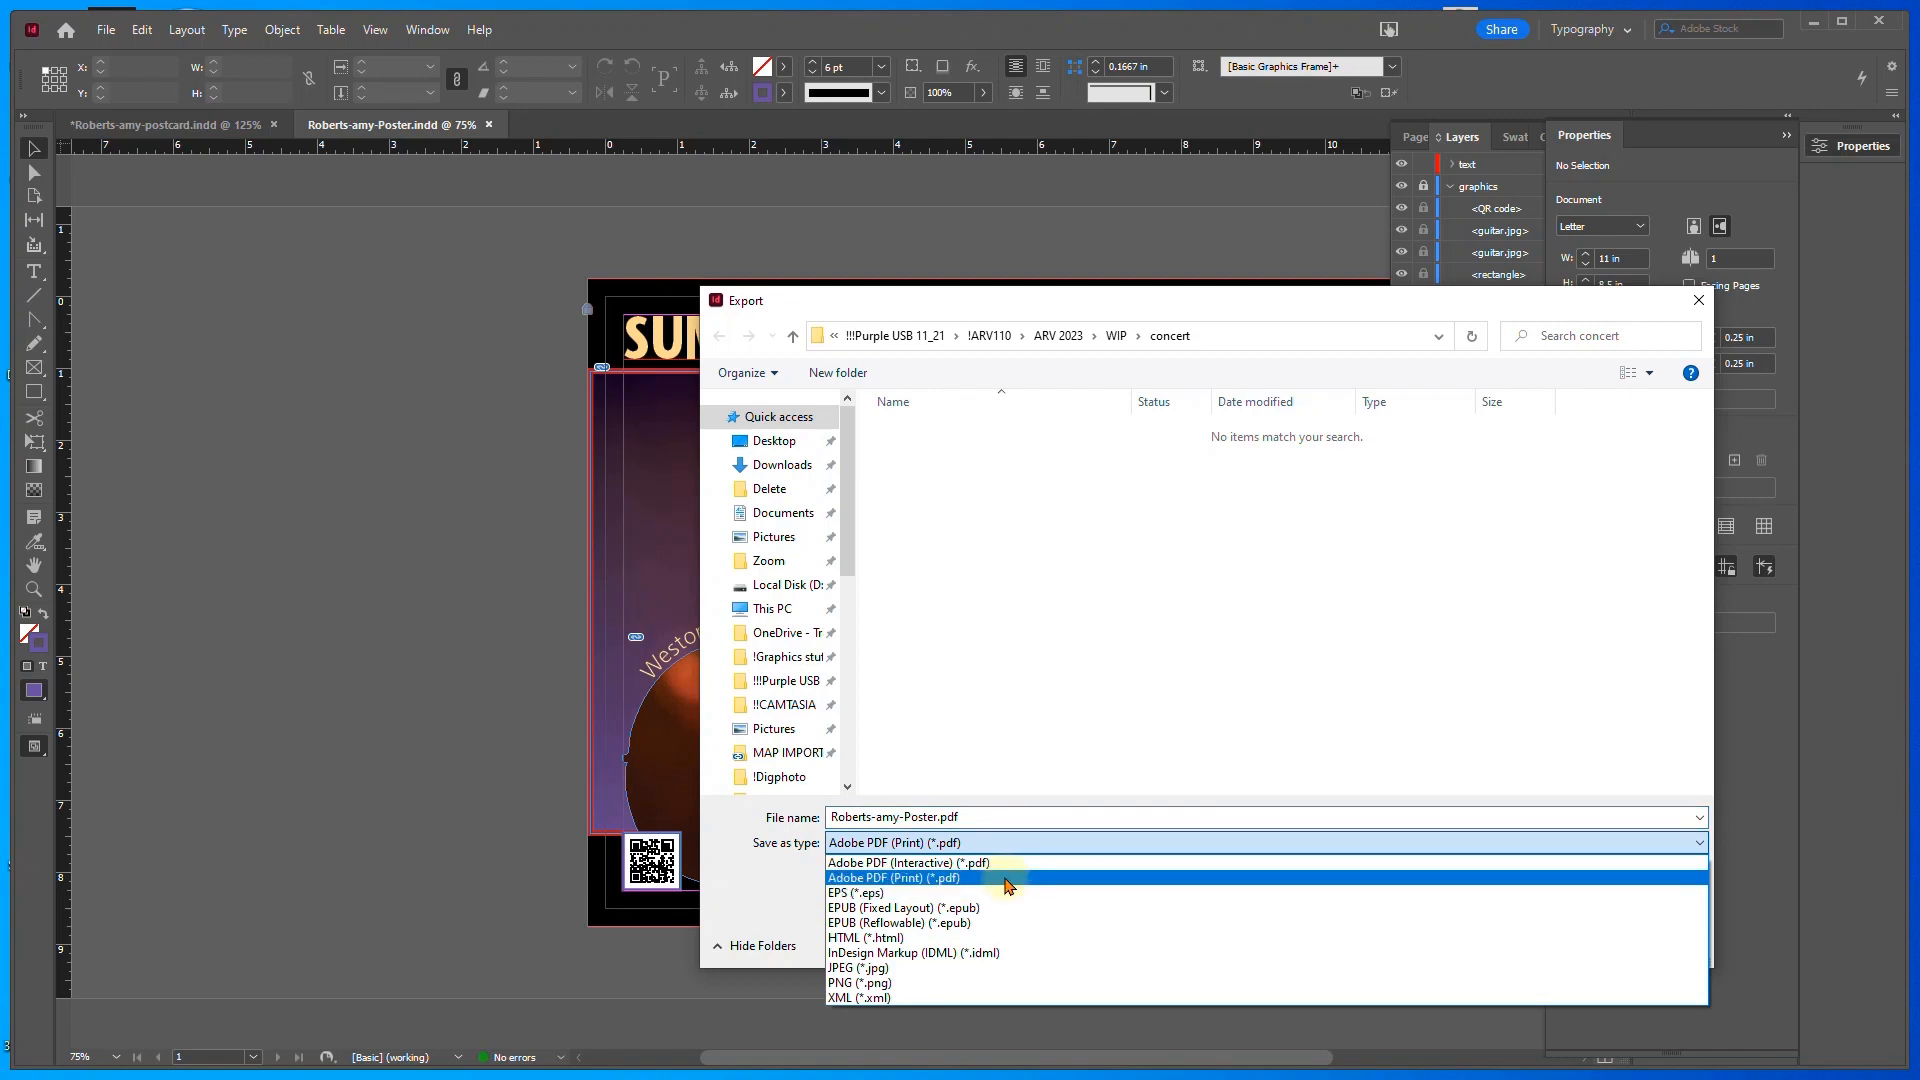
click(1007, 879)
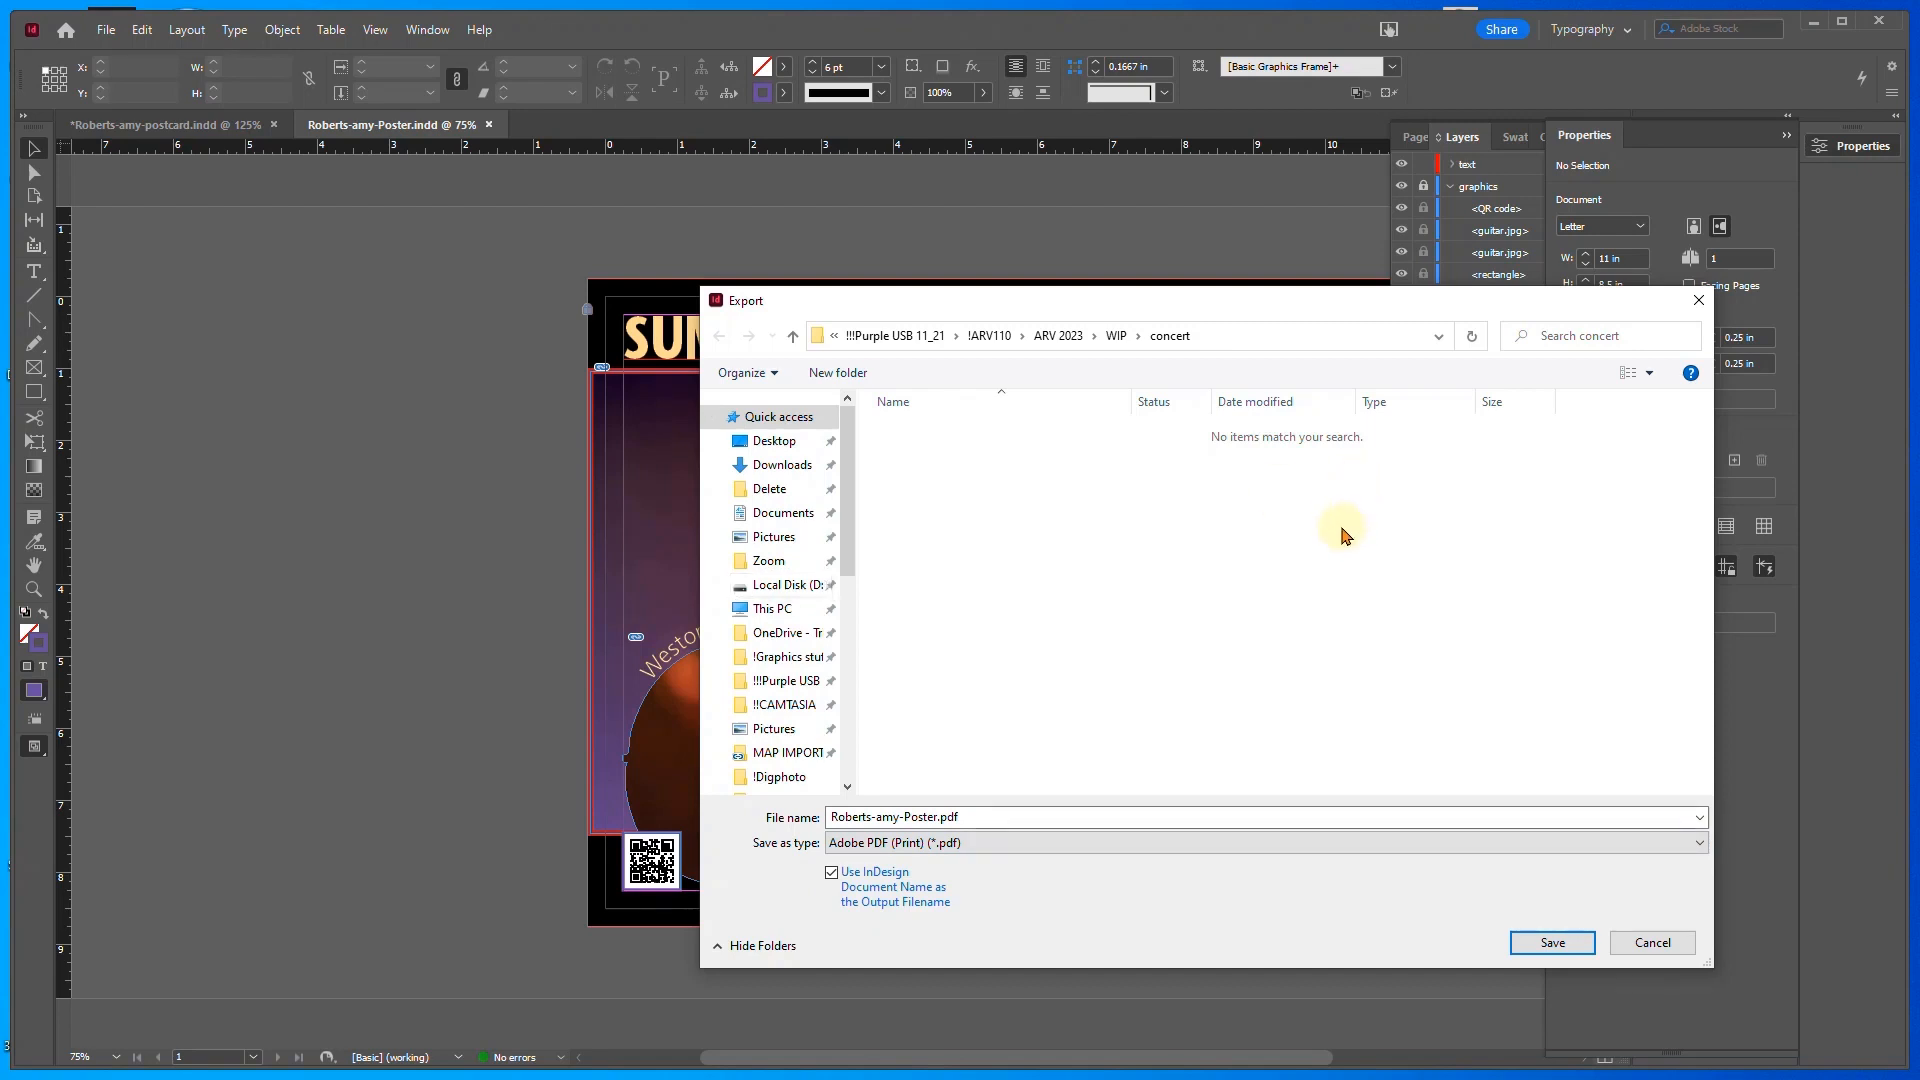
click(1552, 943)
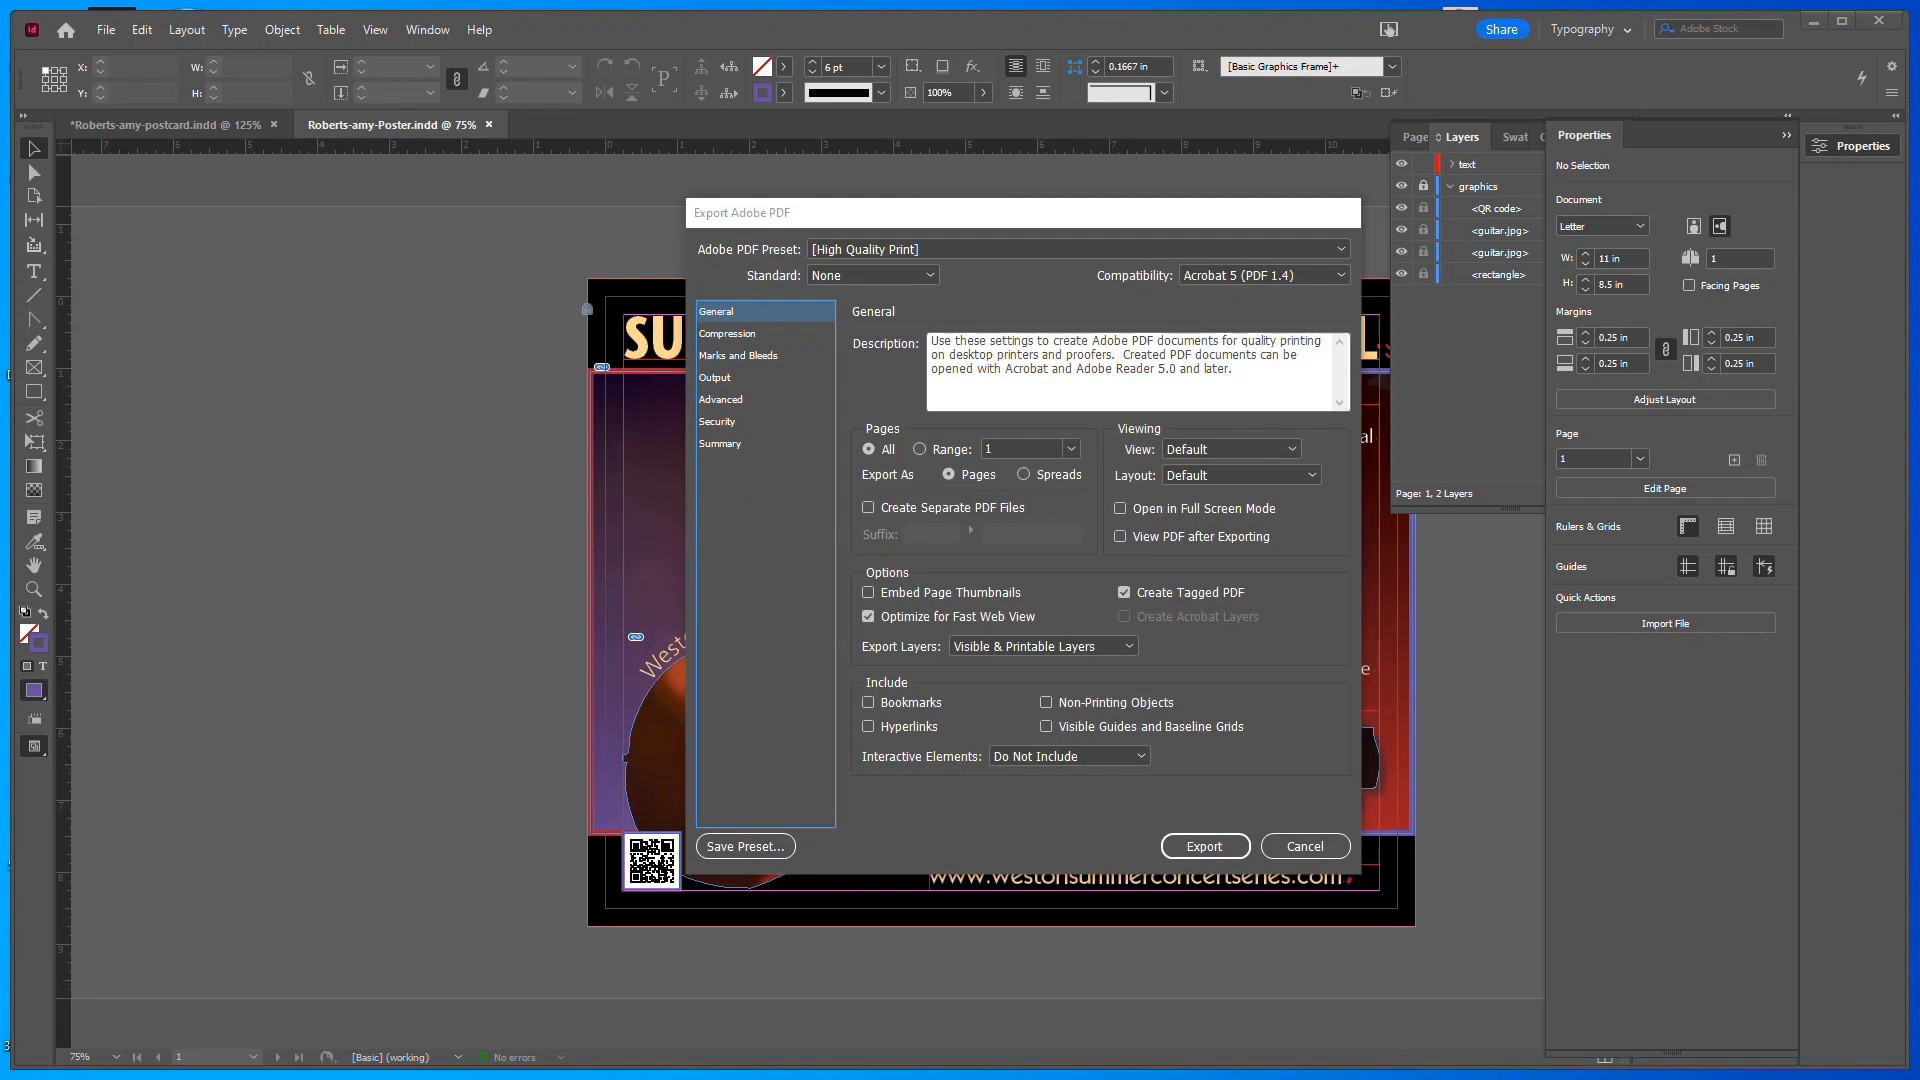
Review the compression settings, set the printer's marks offset to 0.25 in and the compatibility to Acrobat 4 (PDF 1.3)
click(755, 338)
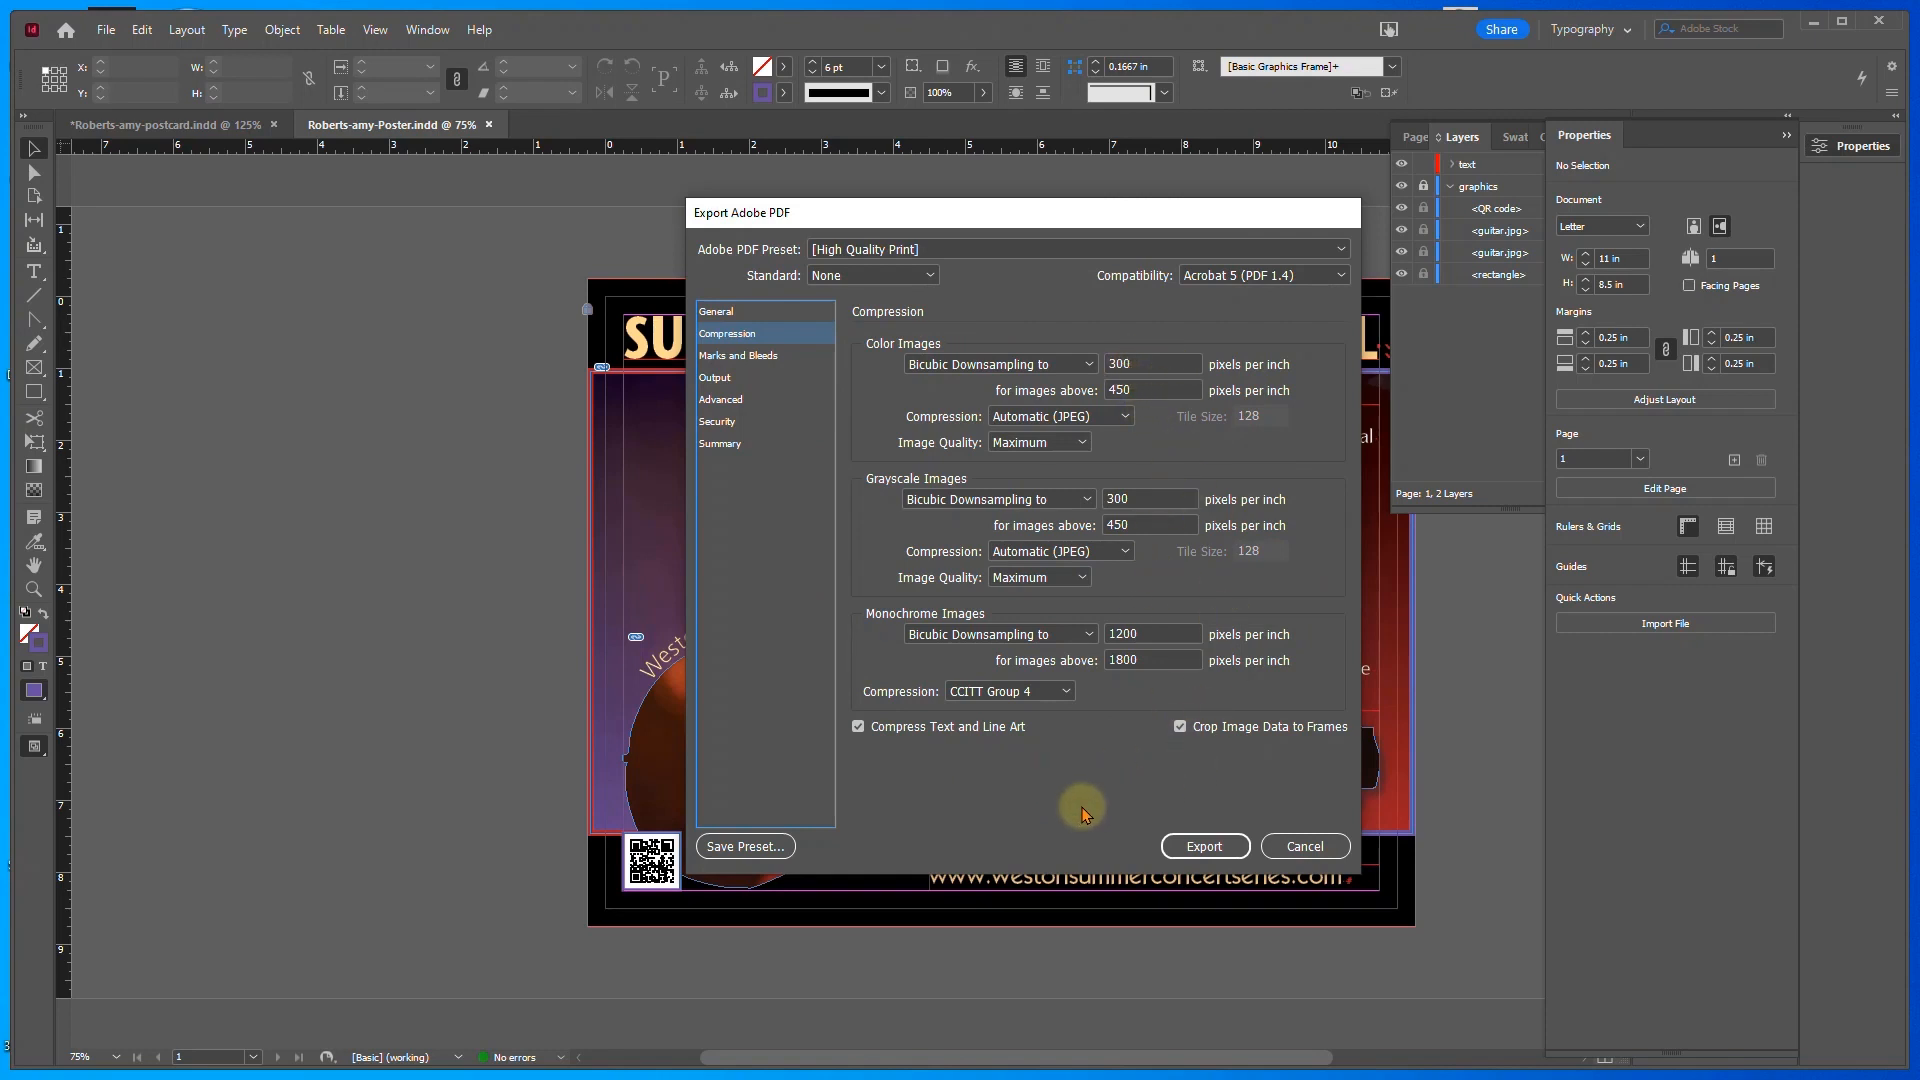
click(735, 357)
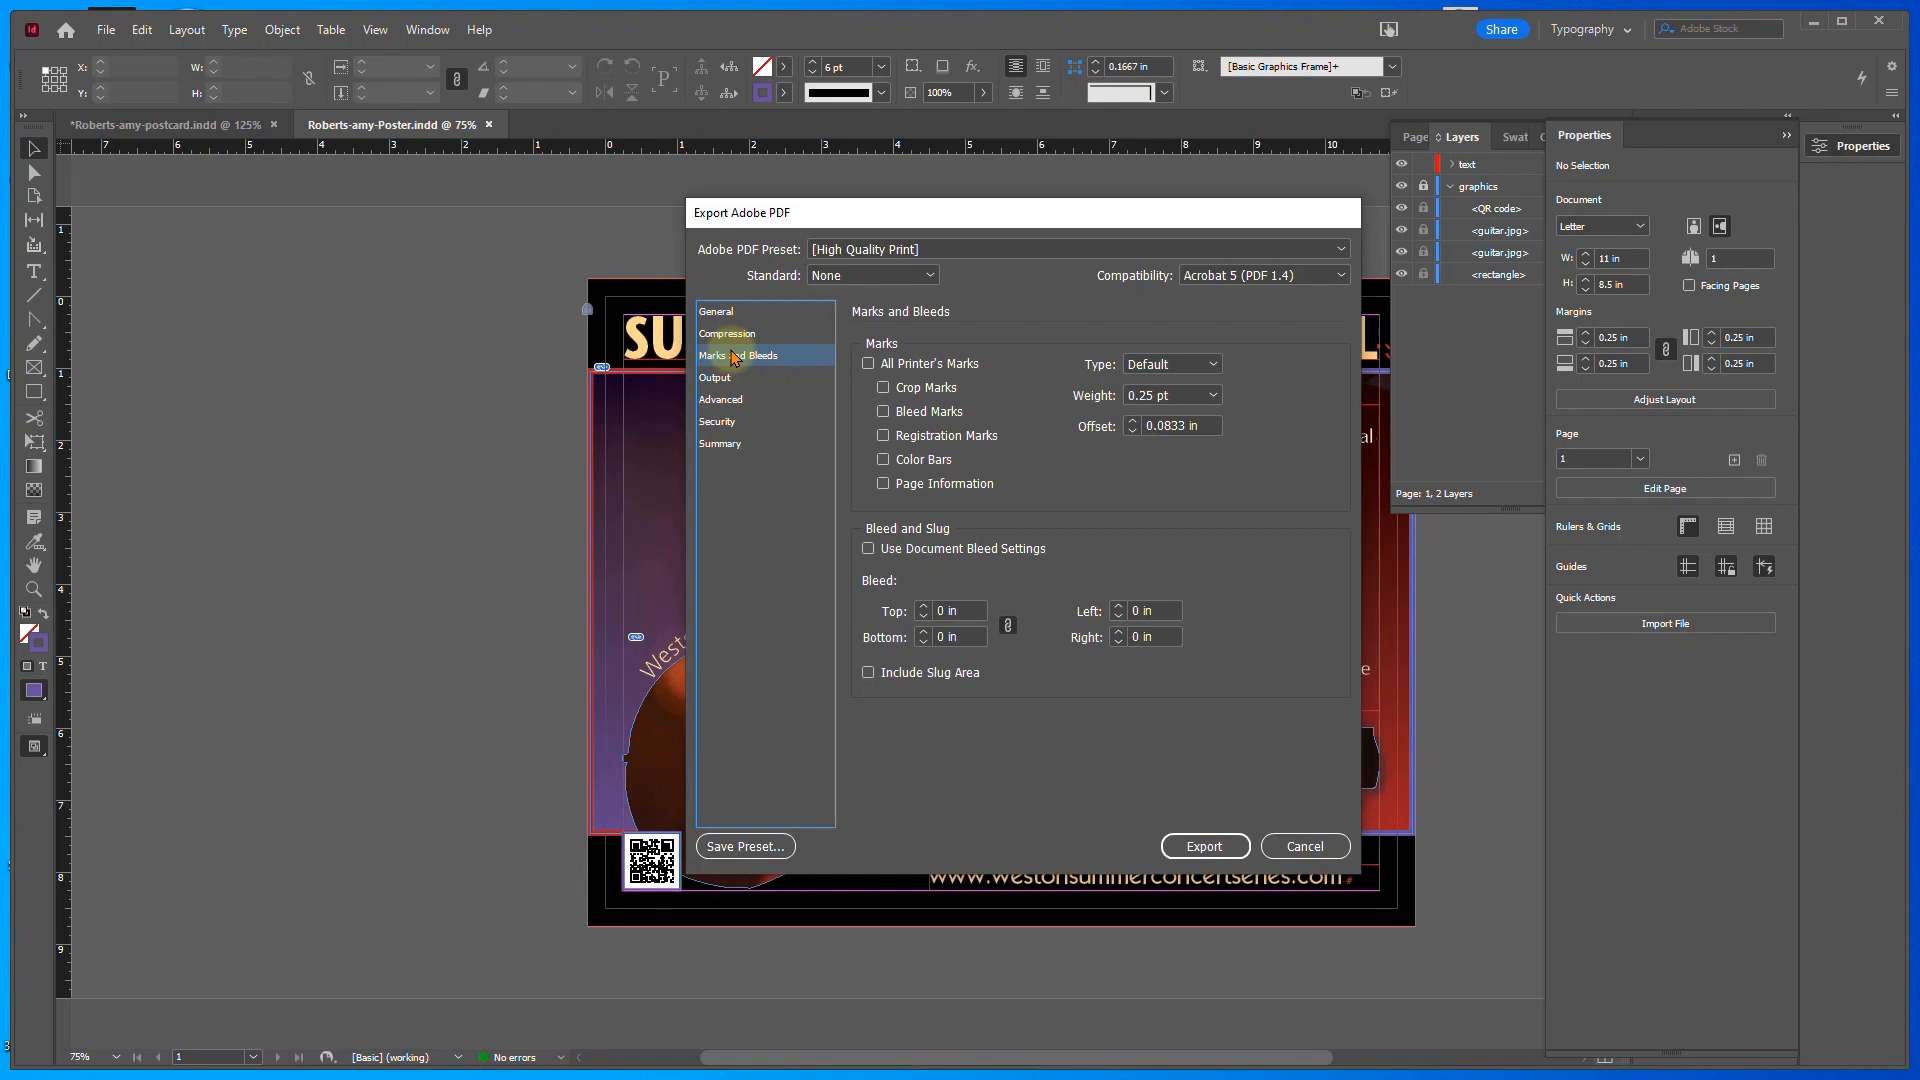
click(1134, 421)
click(1134, 421)
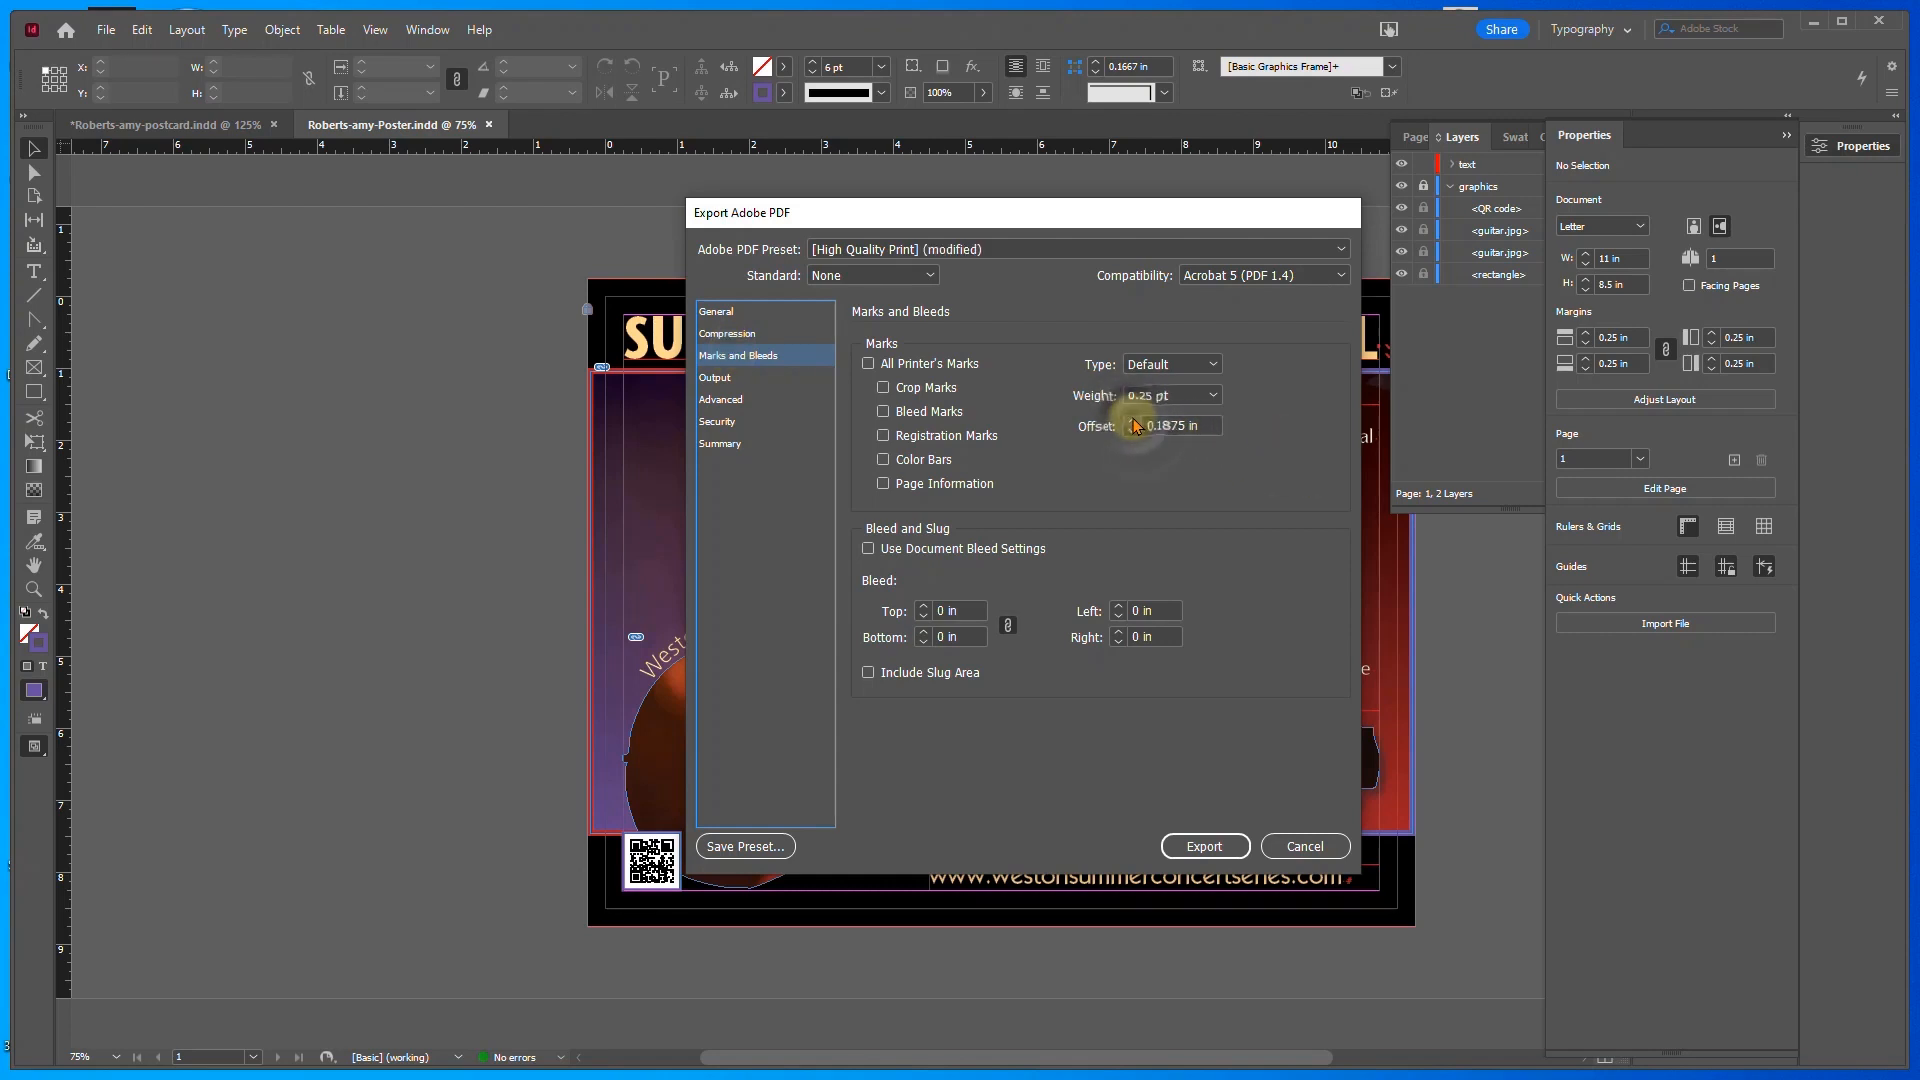
click(1134, 421)
click(1134, 421)
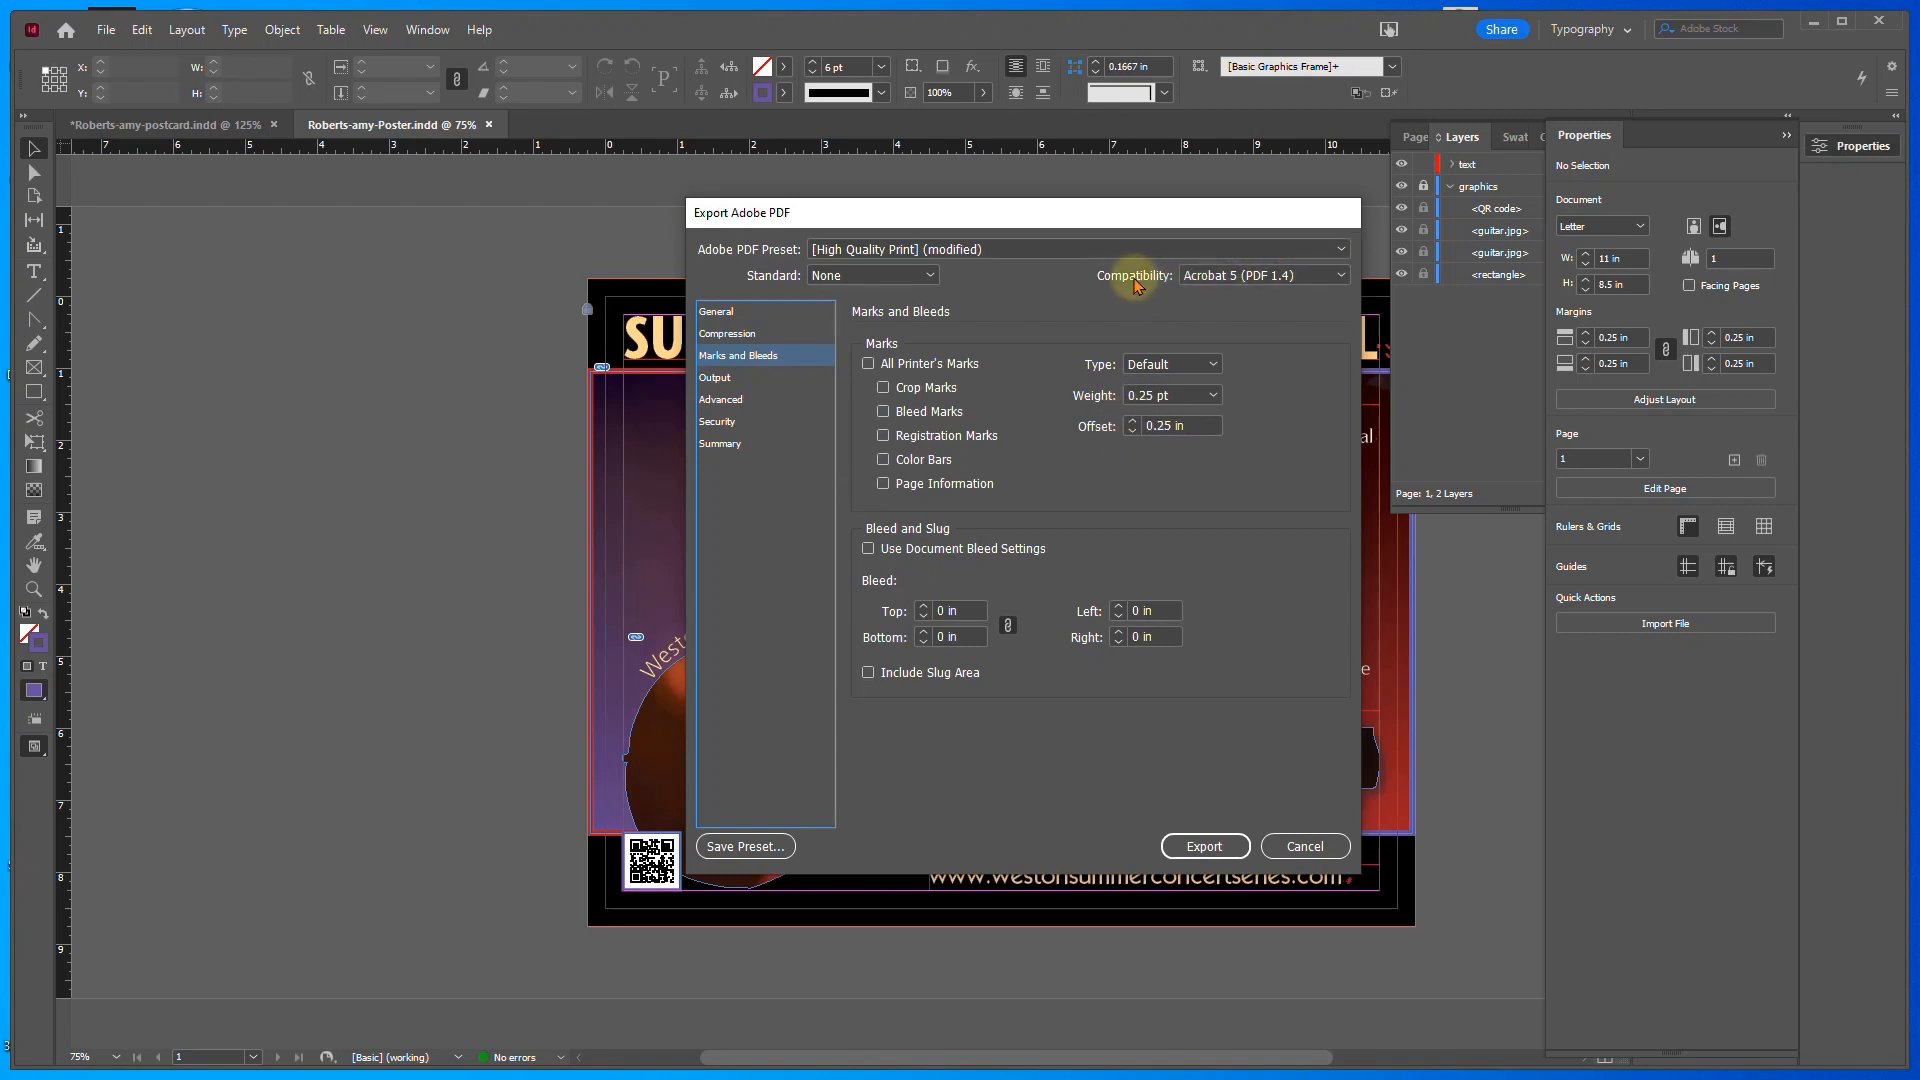
click(1295, 282)
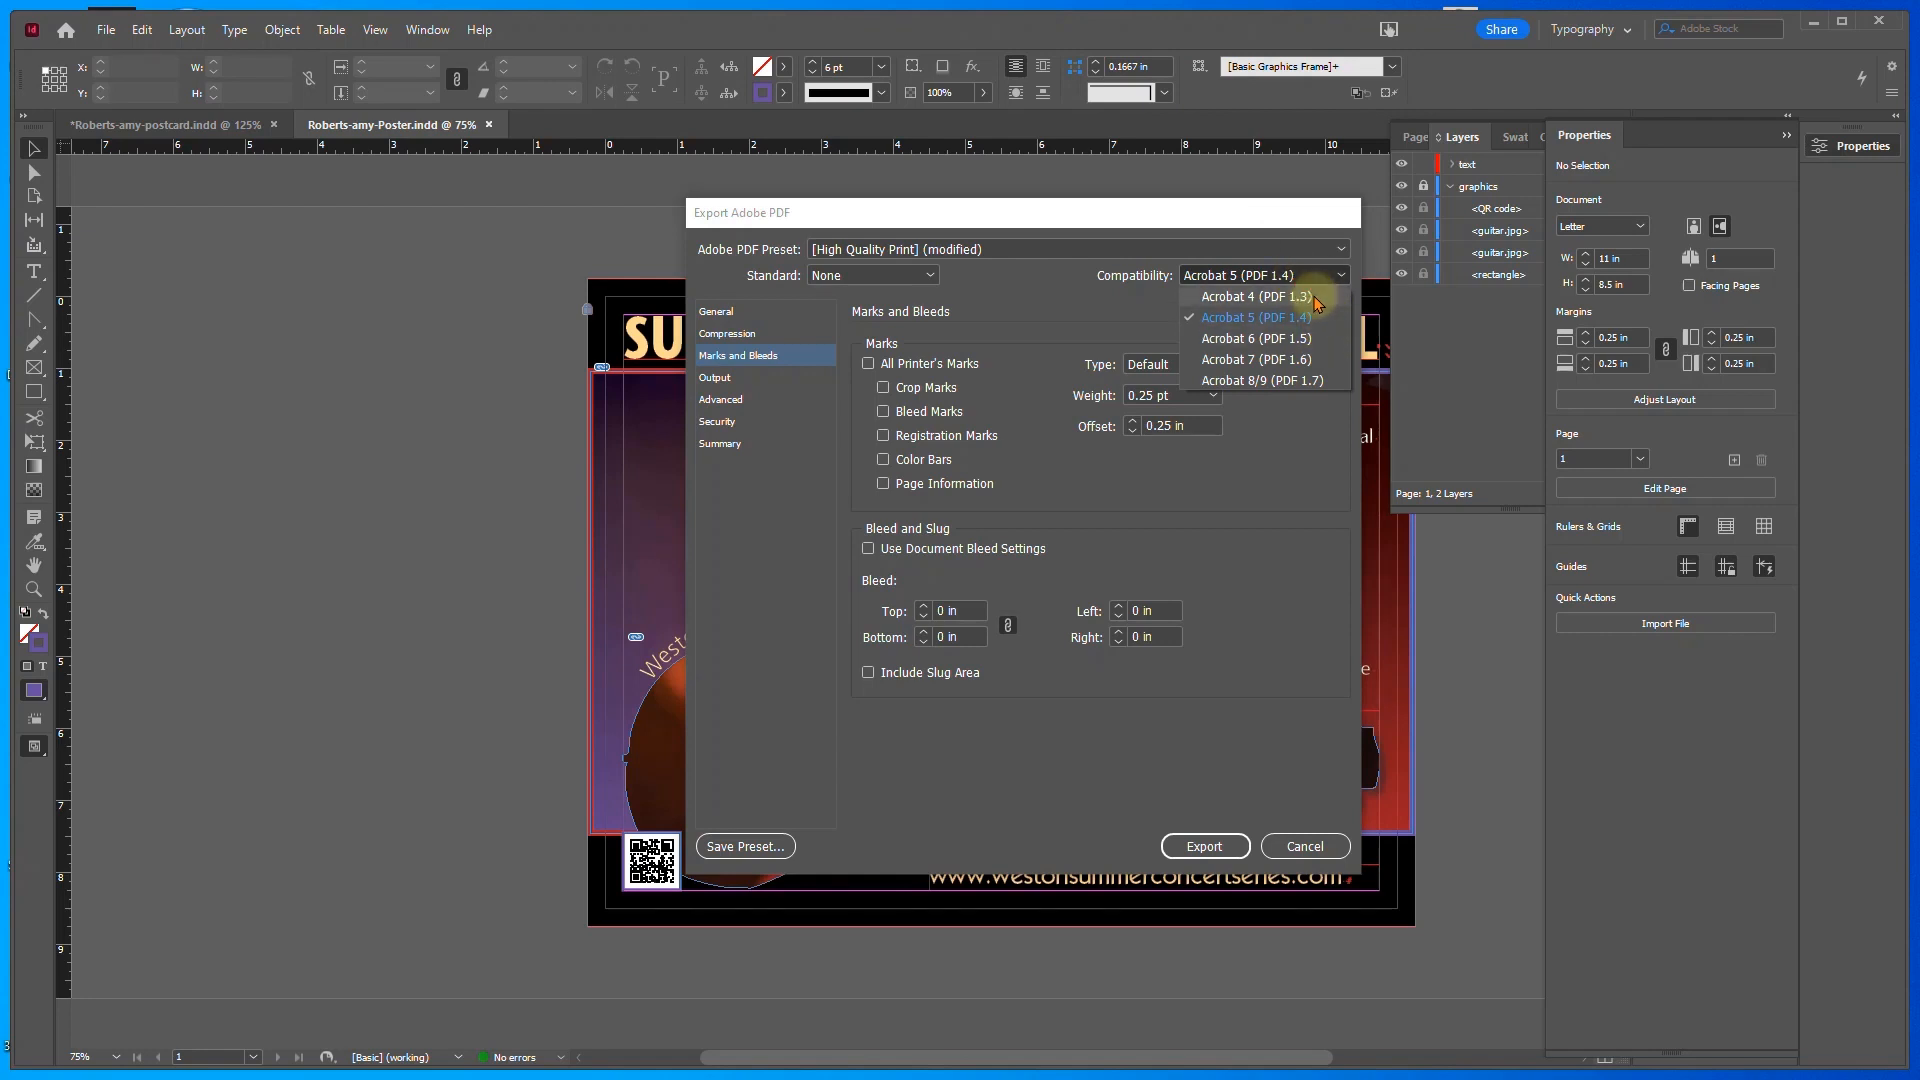
click(1314, 299)
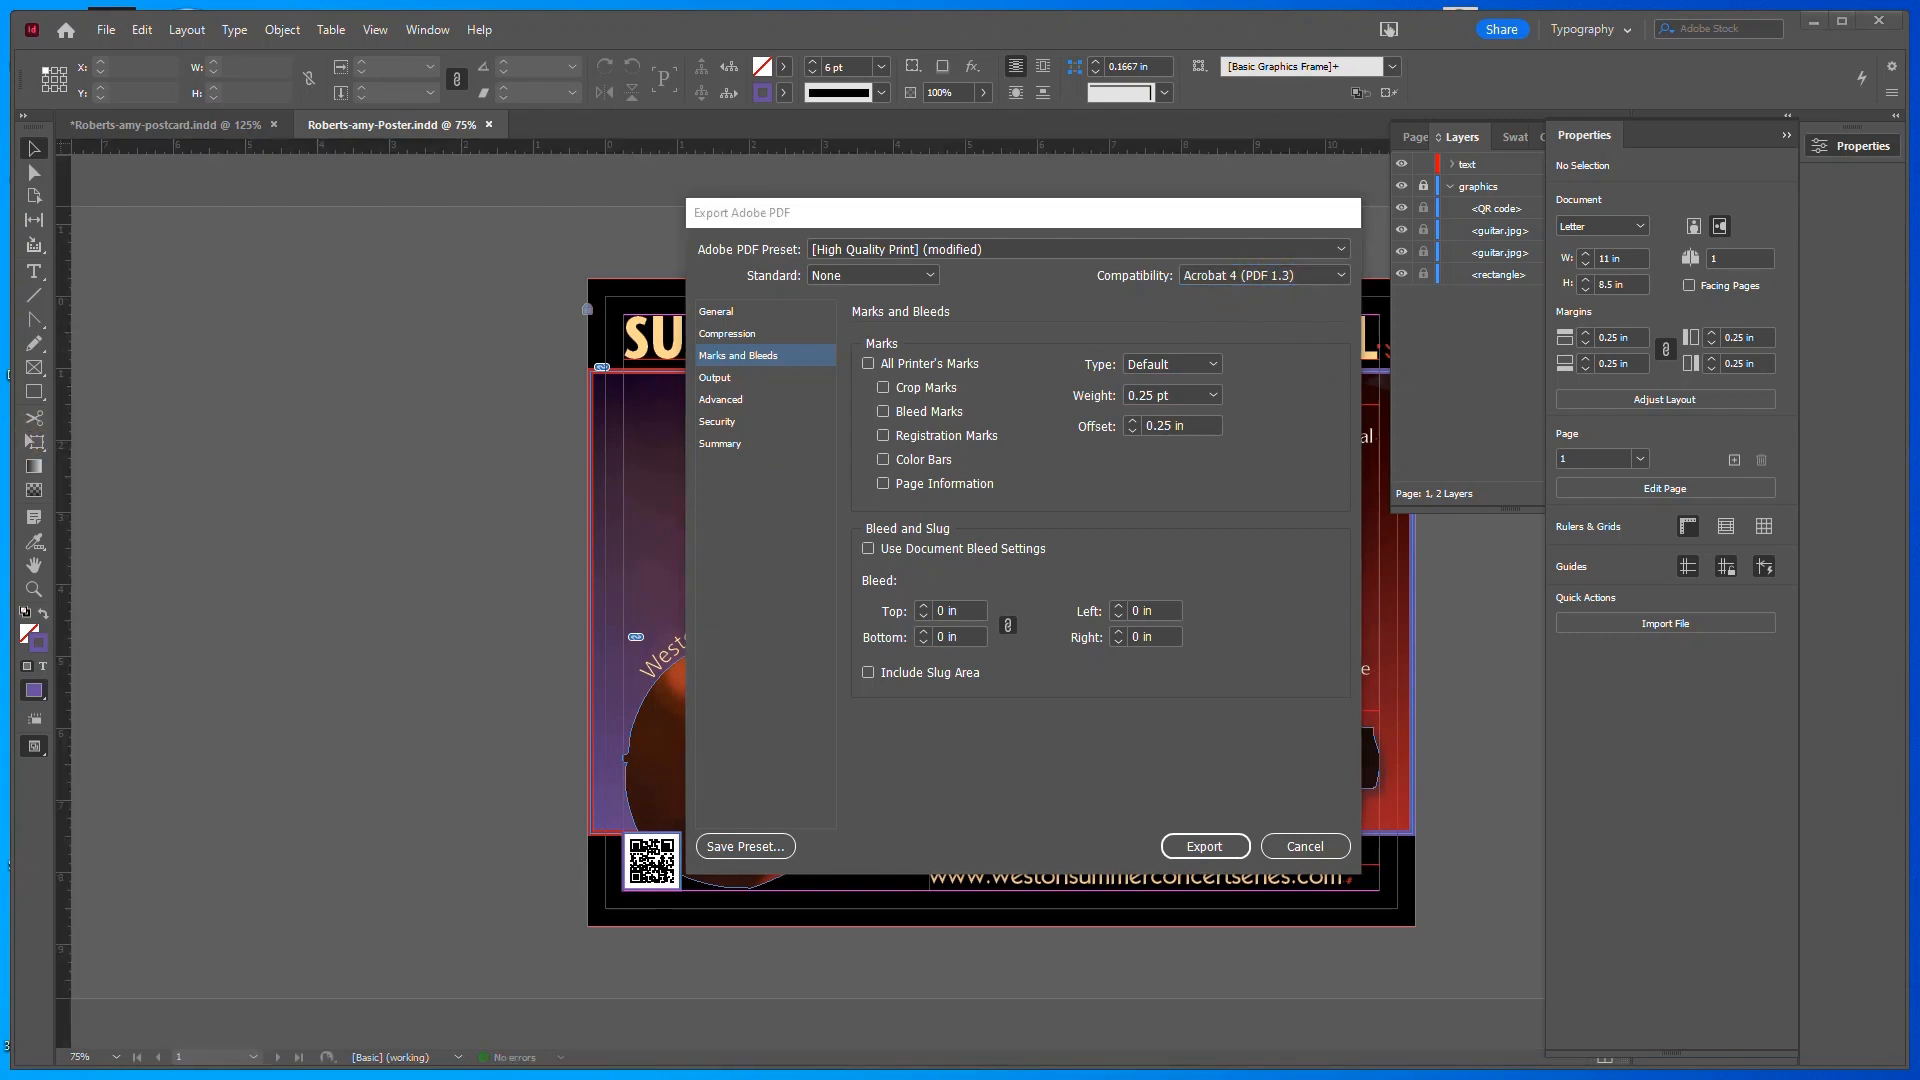
Set the transparency flattener preset to High Resolution and export the poster PDF
click(719, 400)
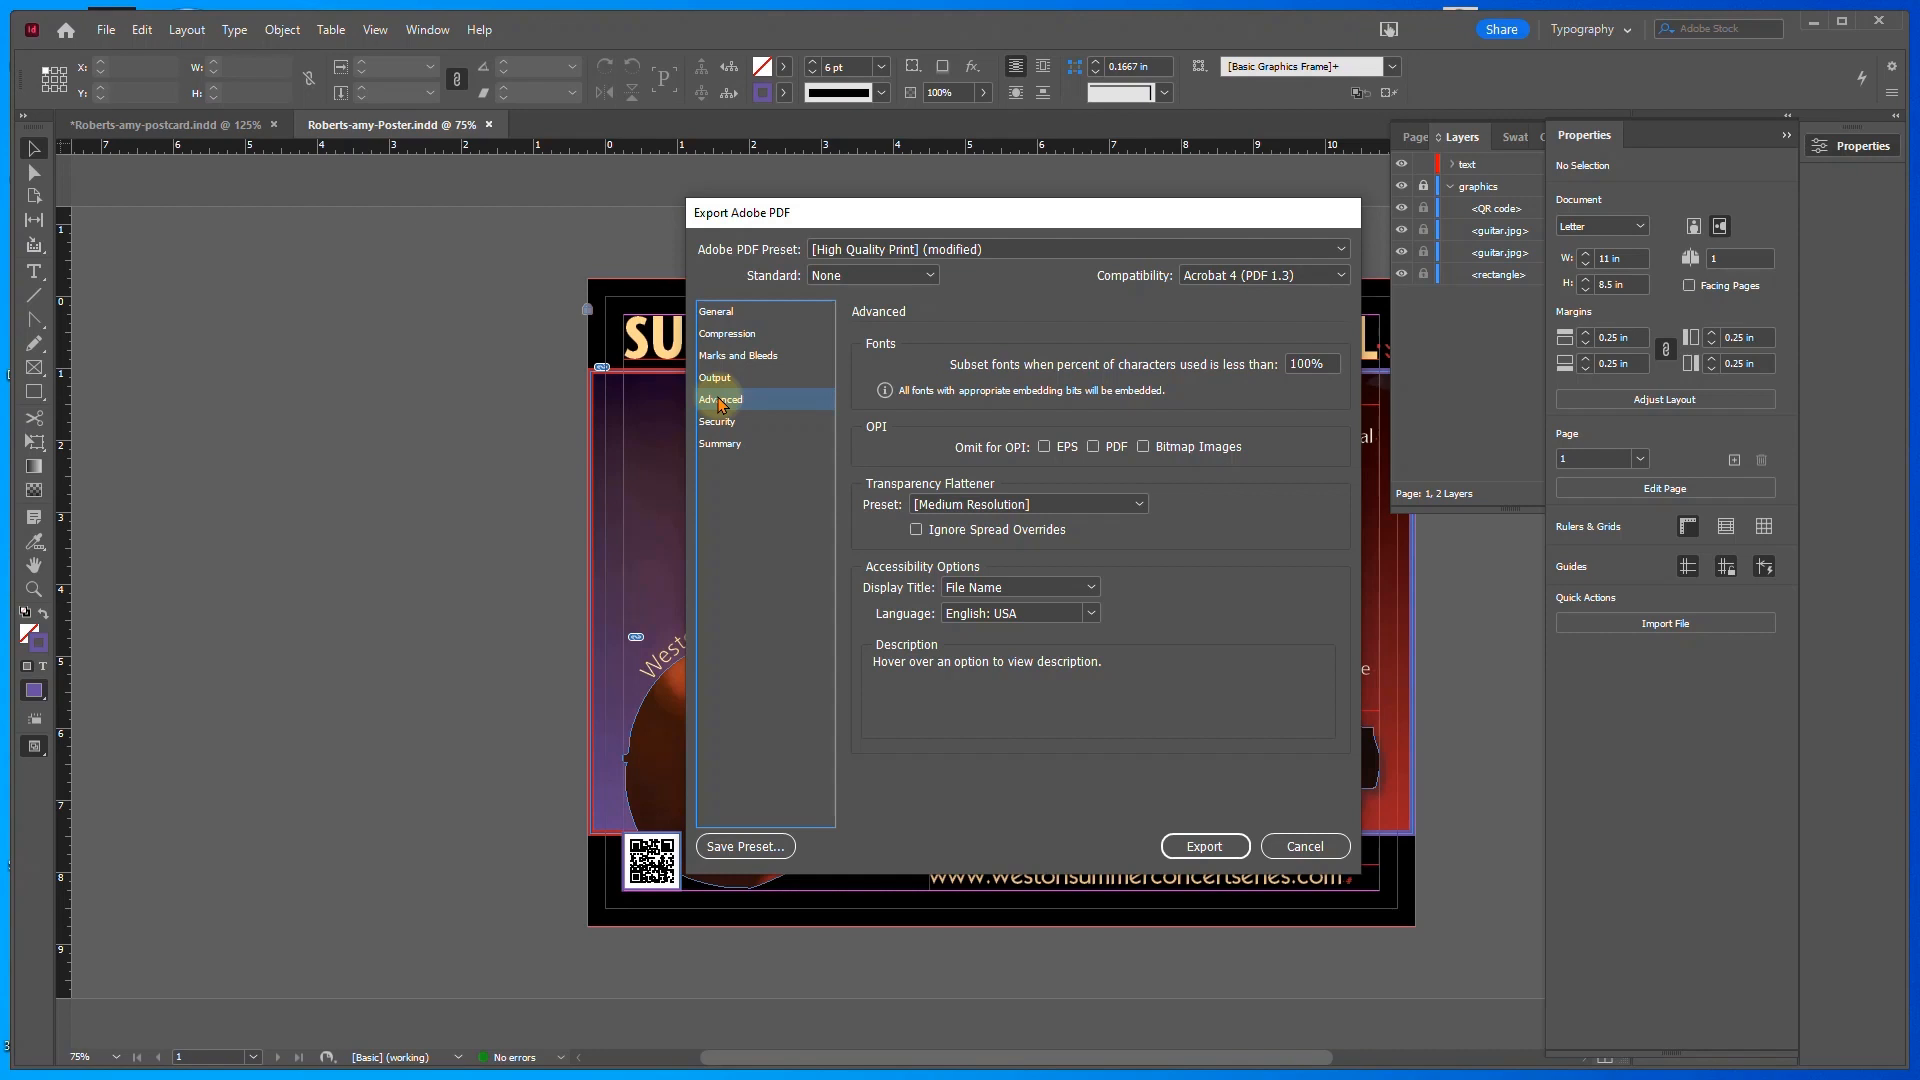
click(1106, 505)
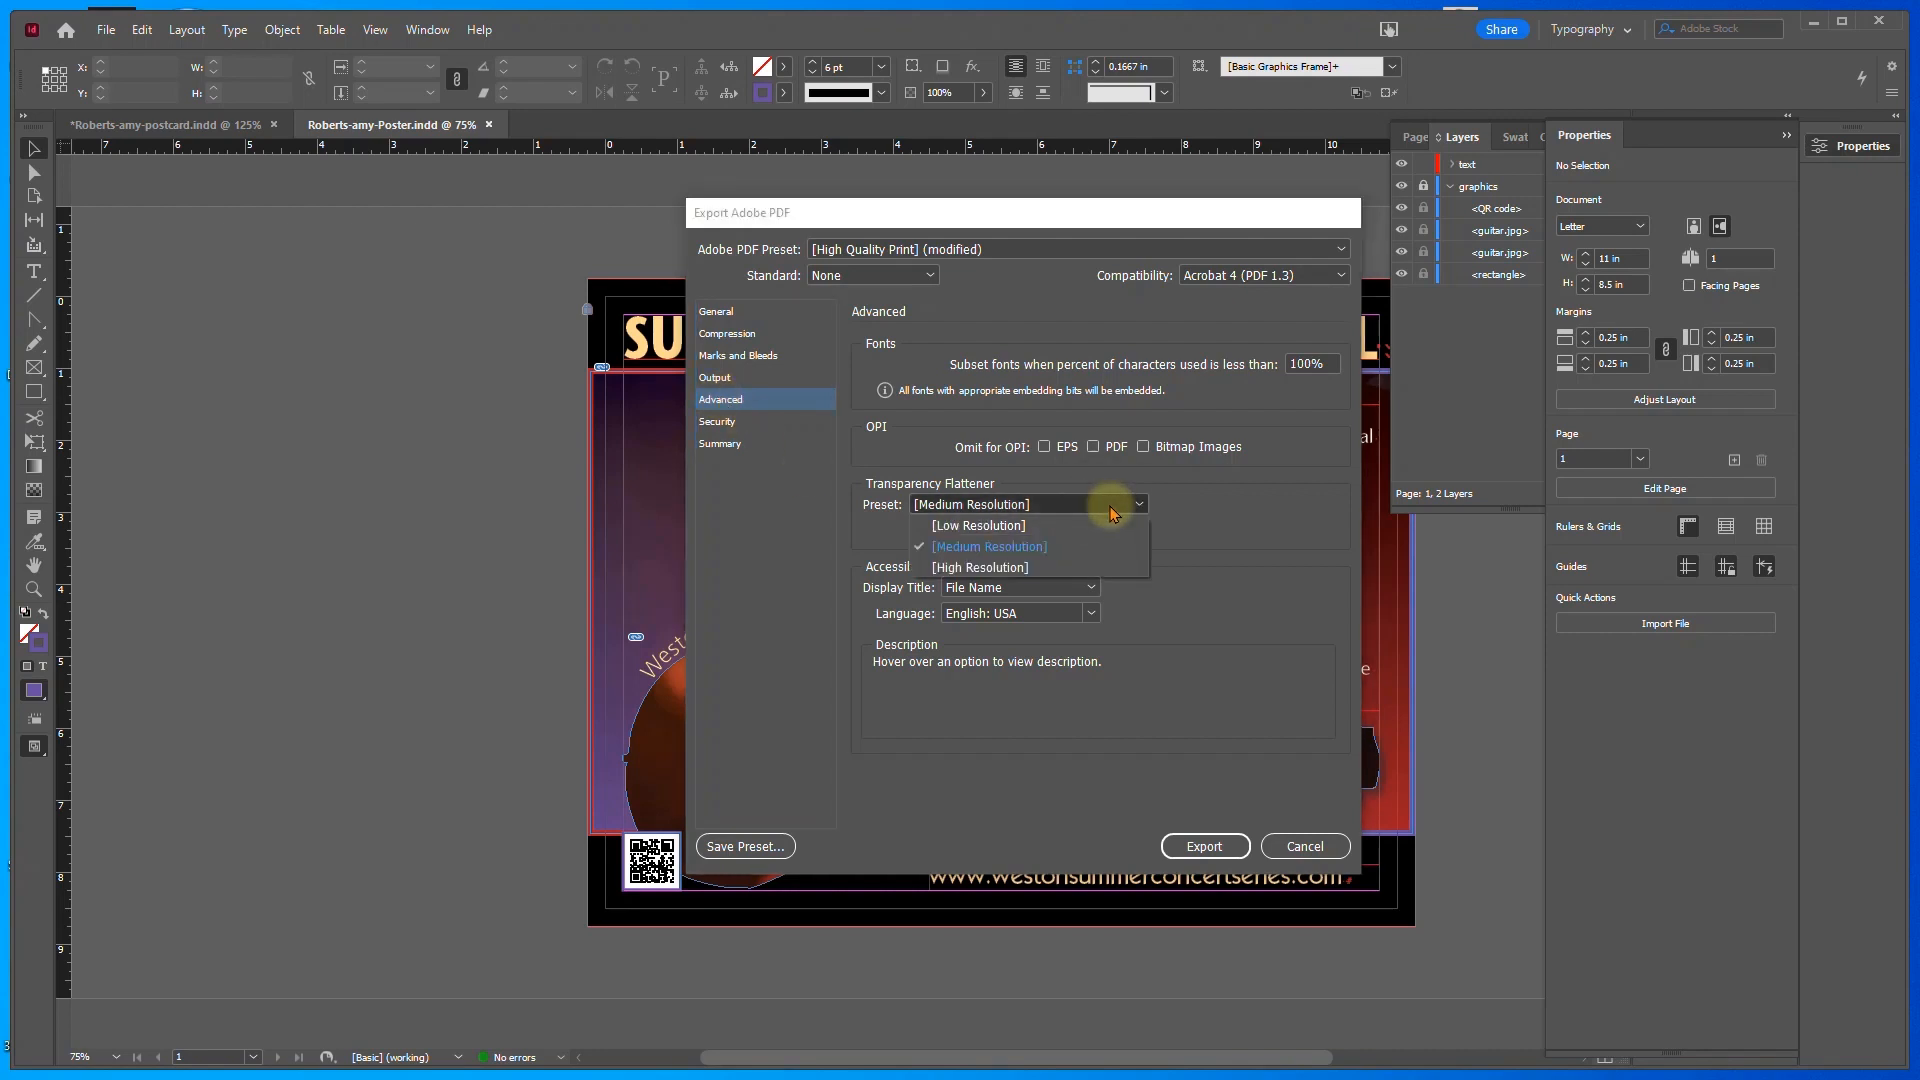
click(1093, 568)
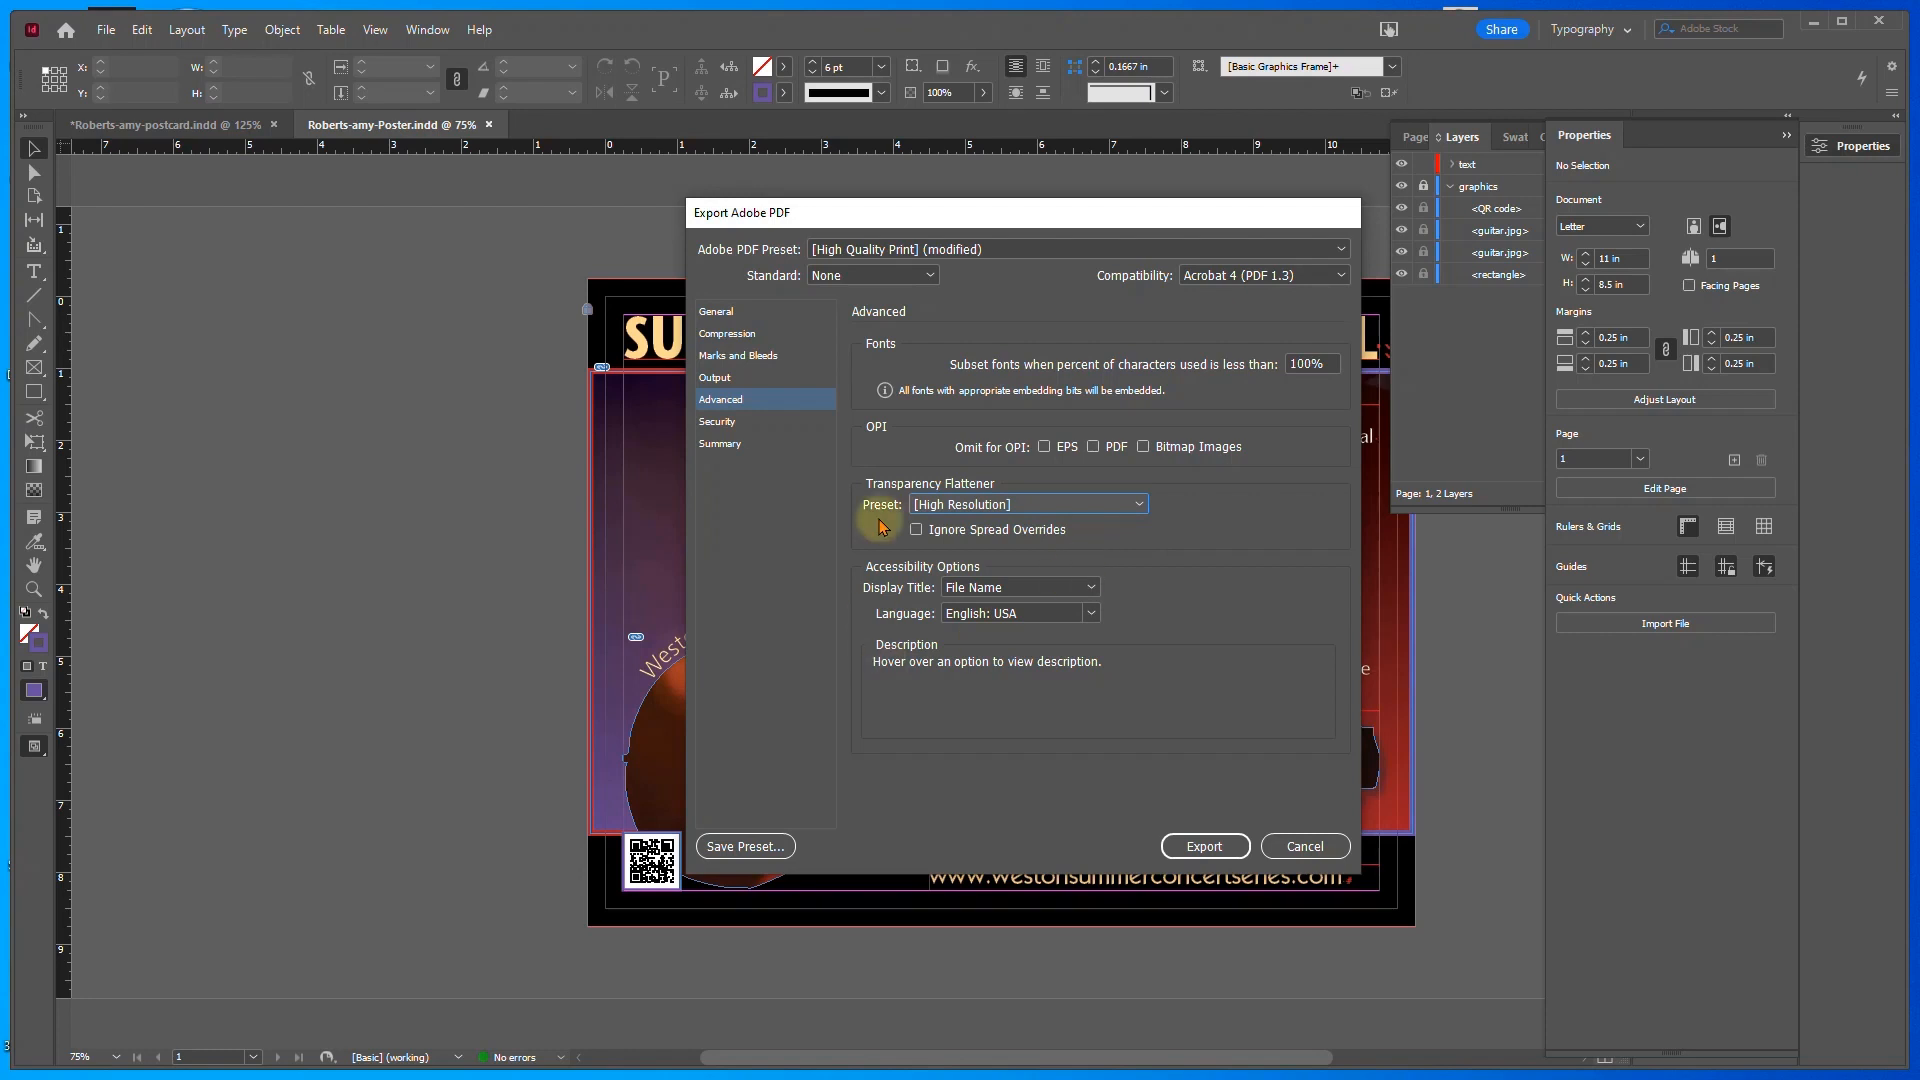
click(1205, 846)
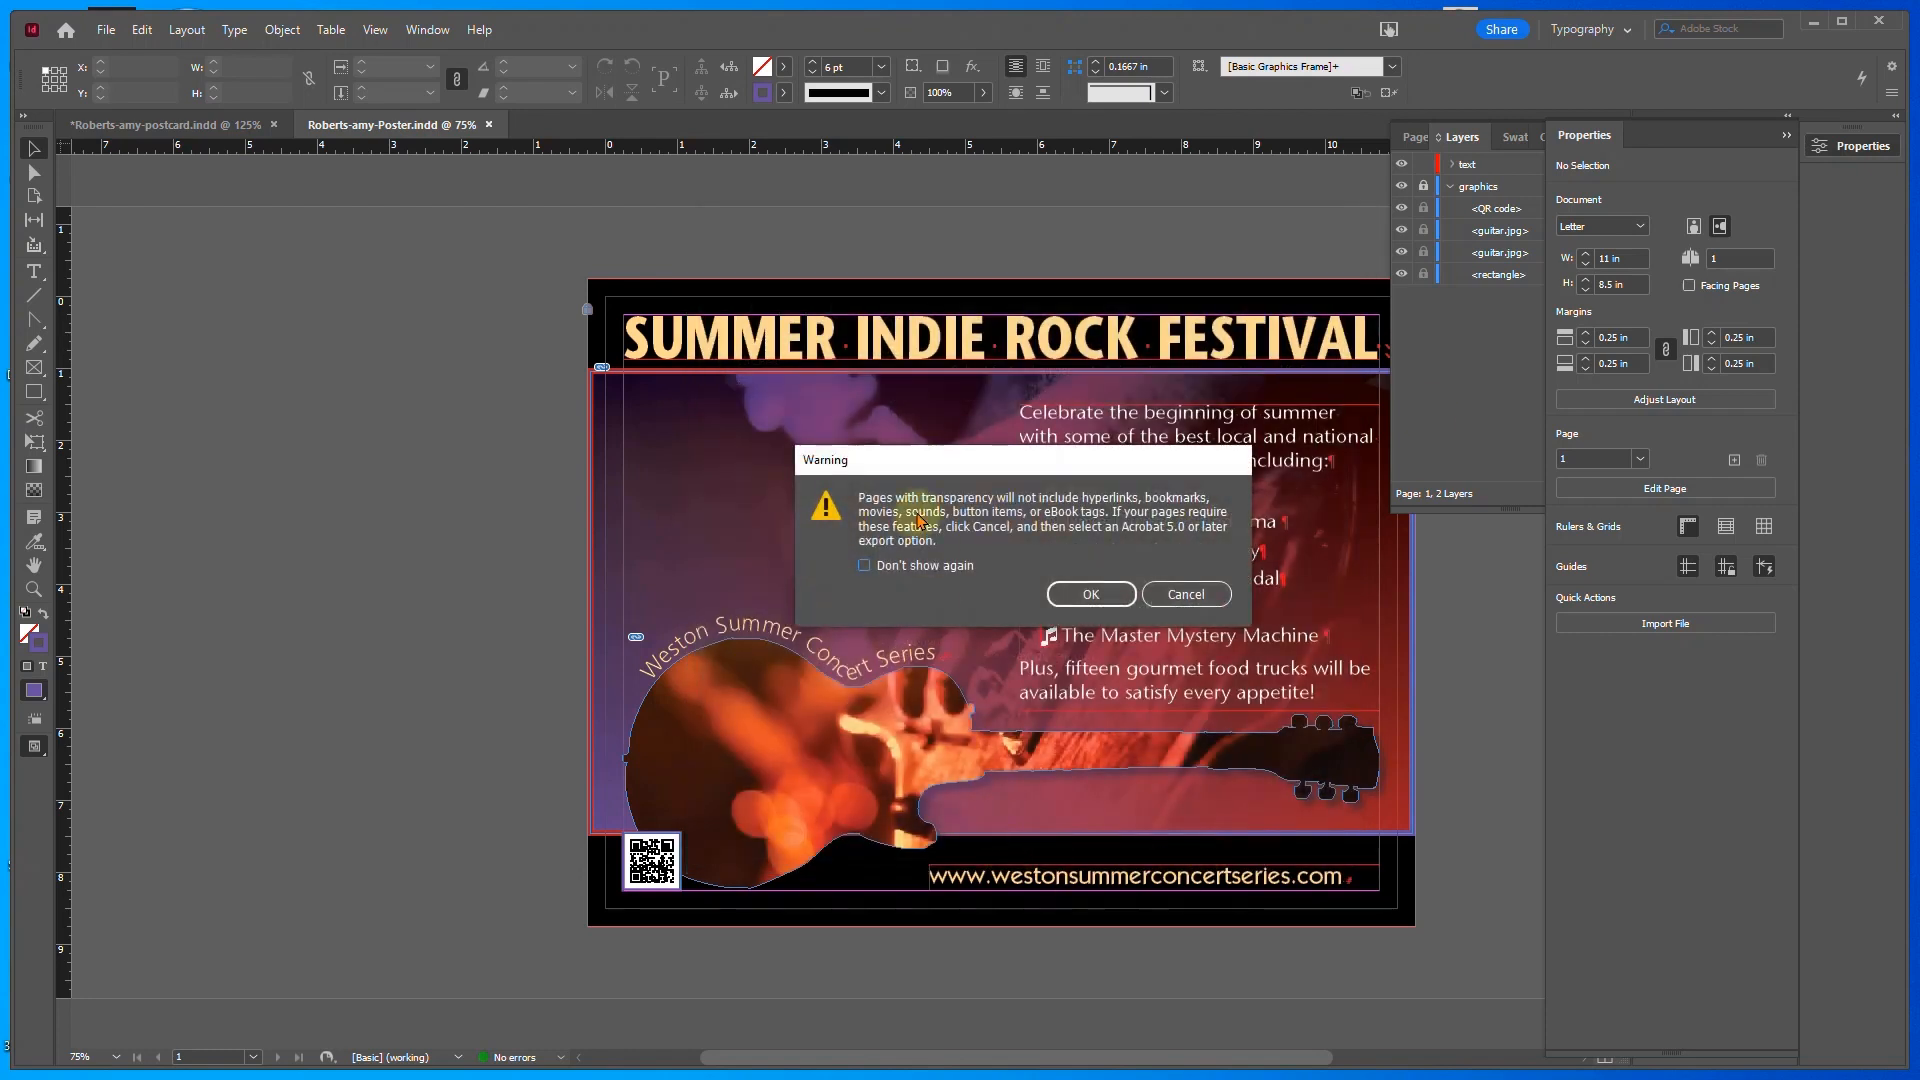
click(1087, 594)
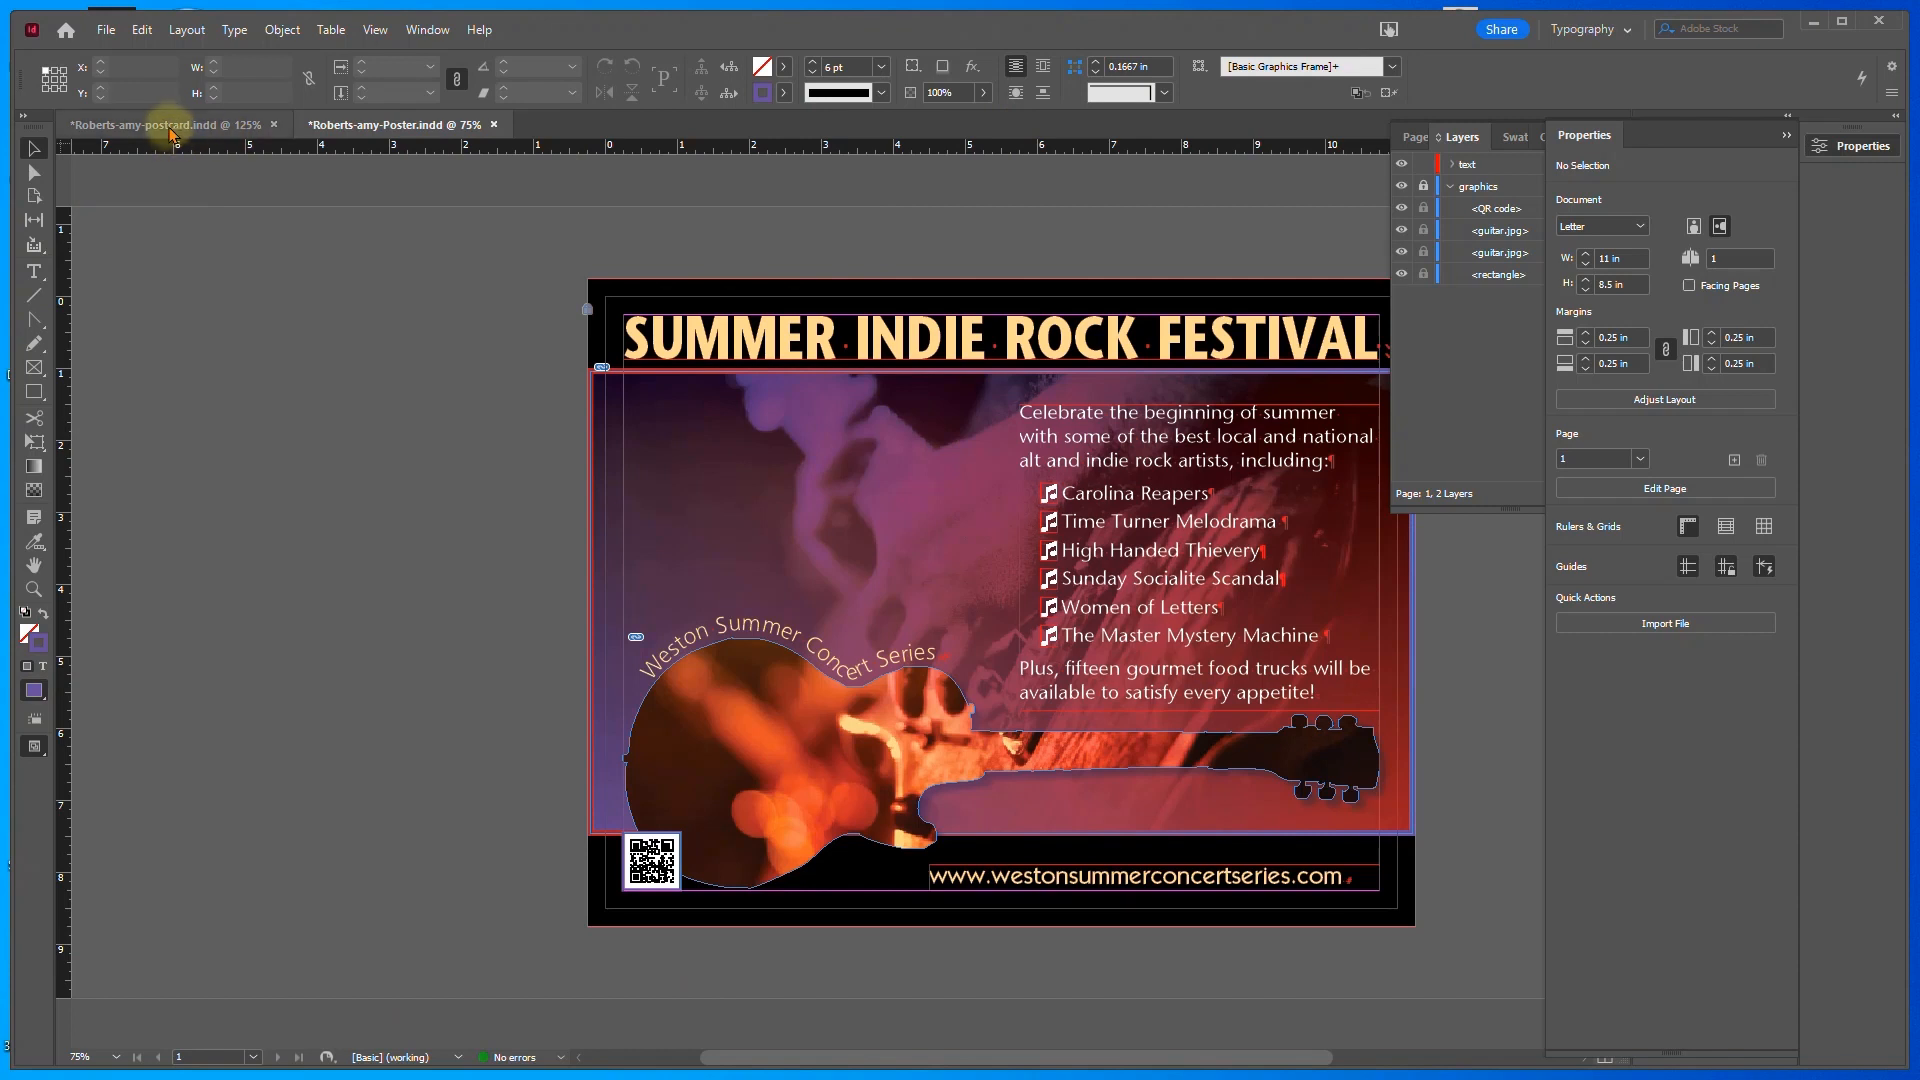
Close the poster document and return to the postcard
click(493, 124)
click(971, 576)
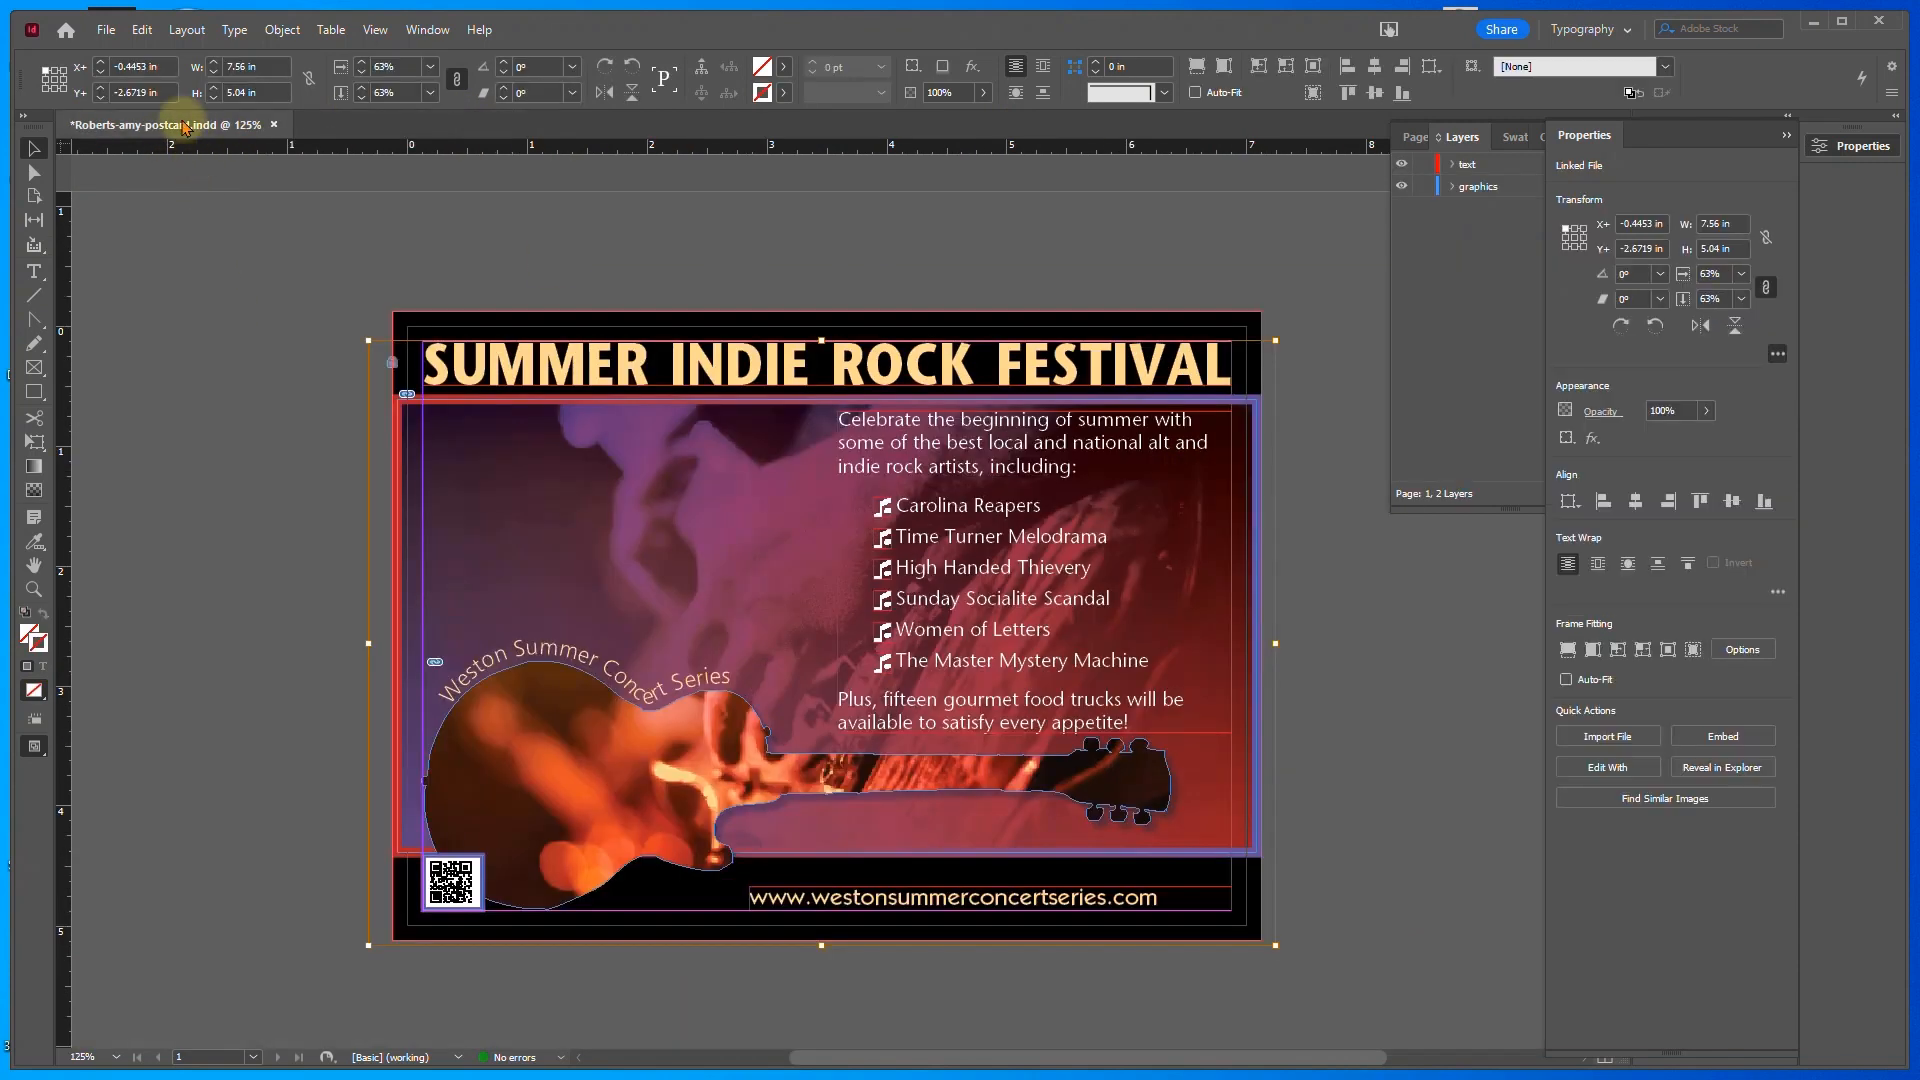
Export the postcard as Adobe PDF (Print) with Acrobat 4 compatibility, 0.25 in marks offset and High Resolution flattening
click(99, 37)
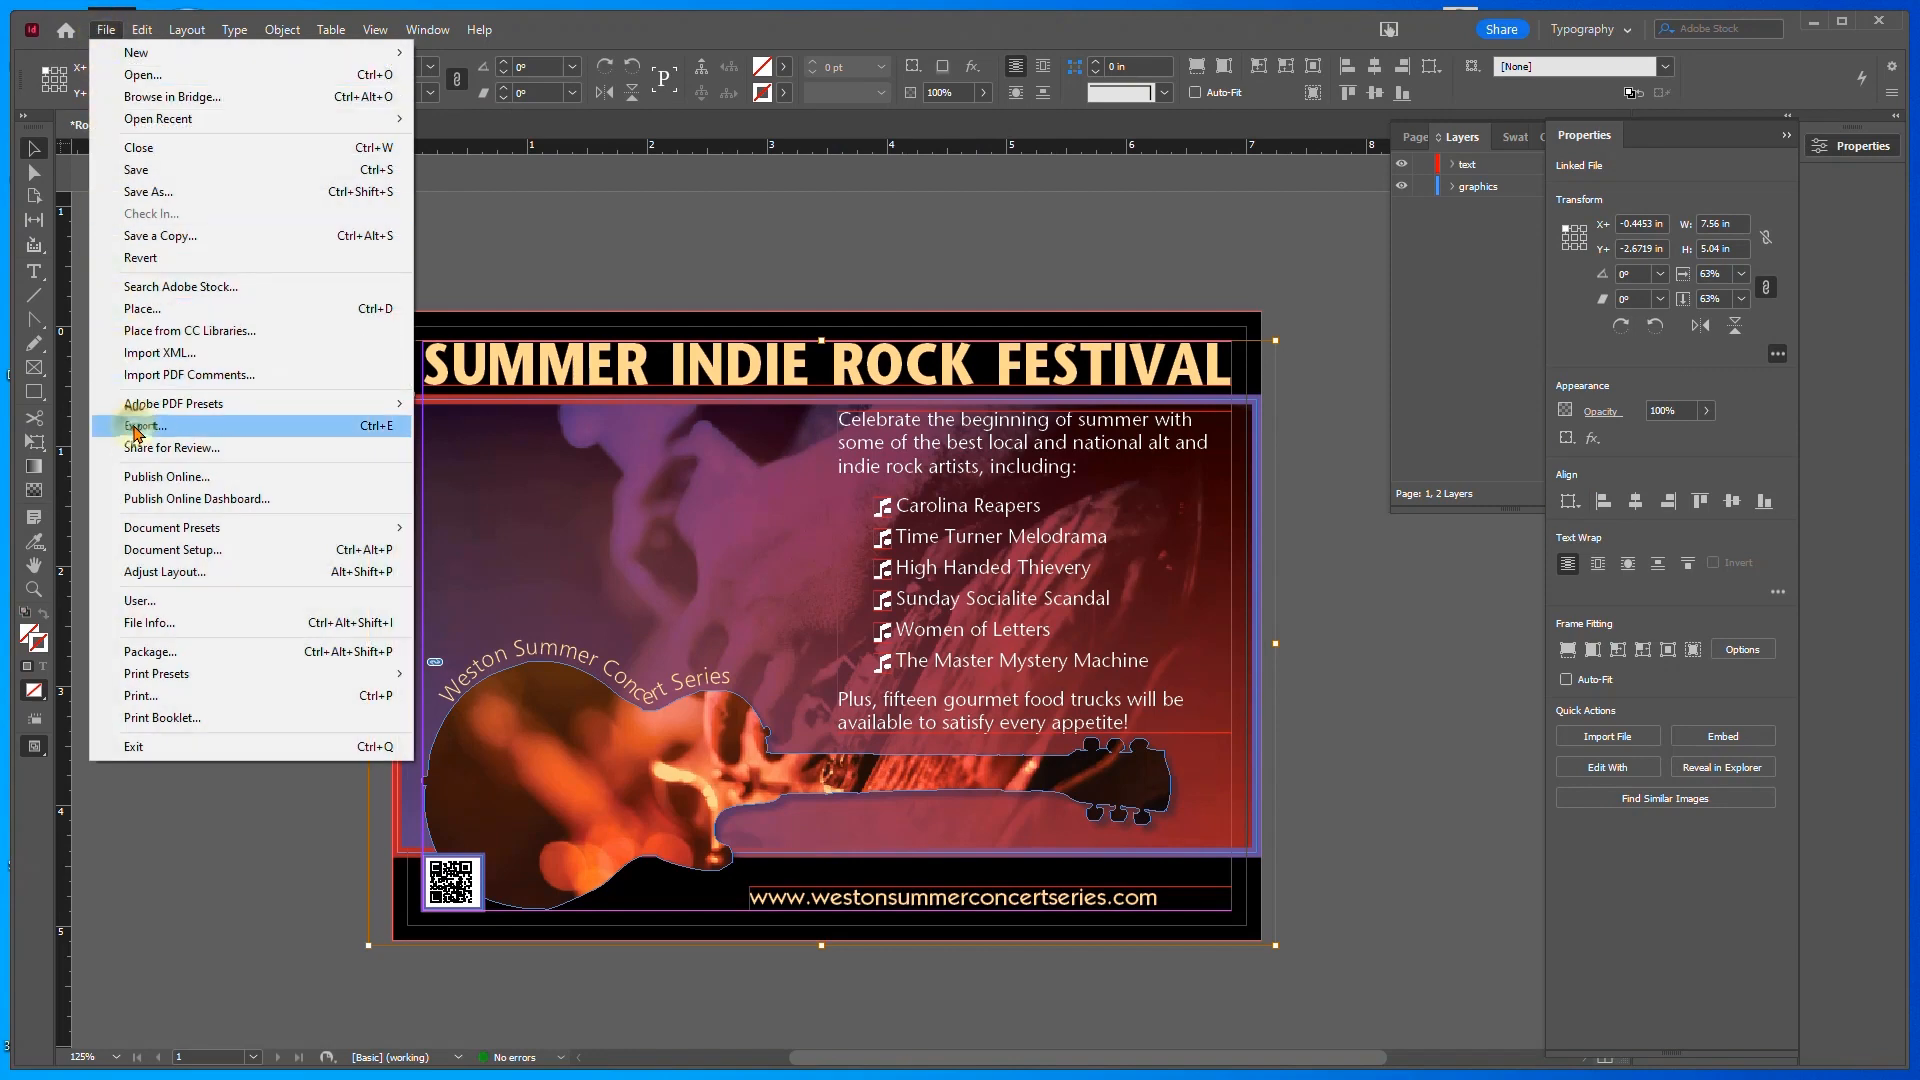
click(349, 432)
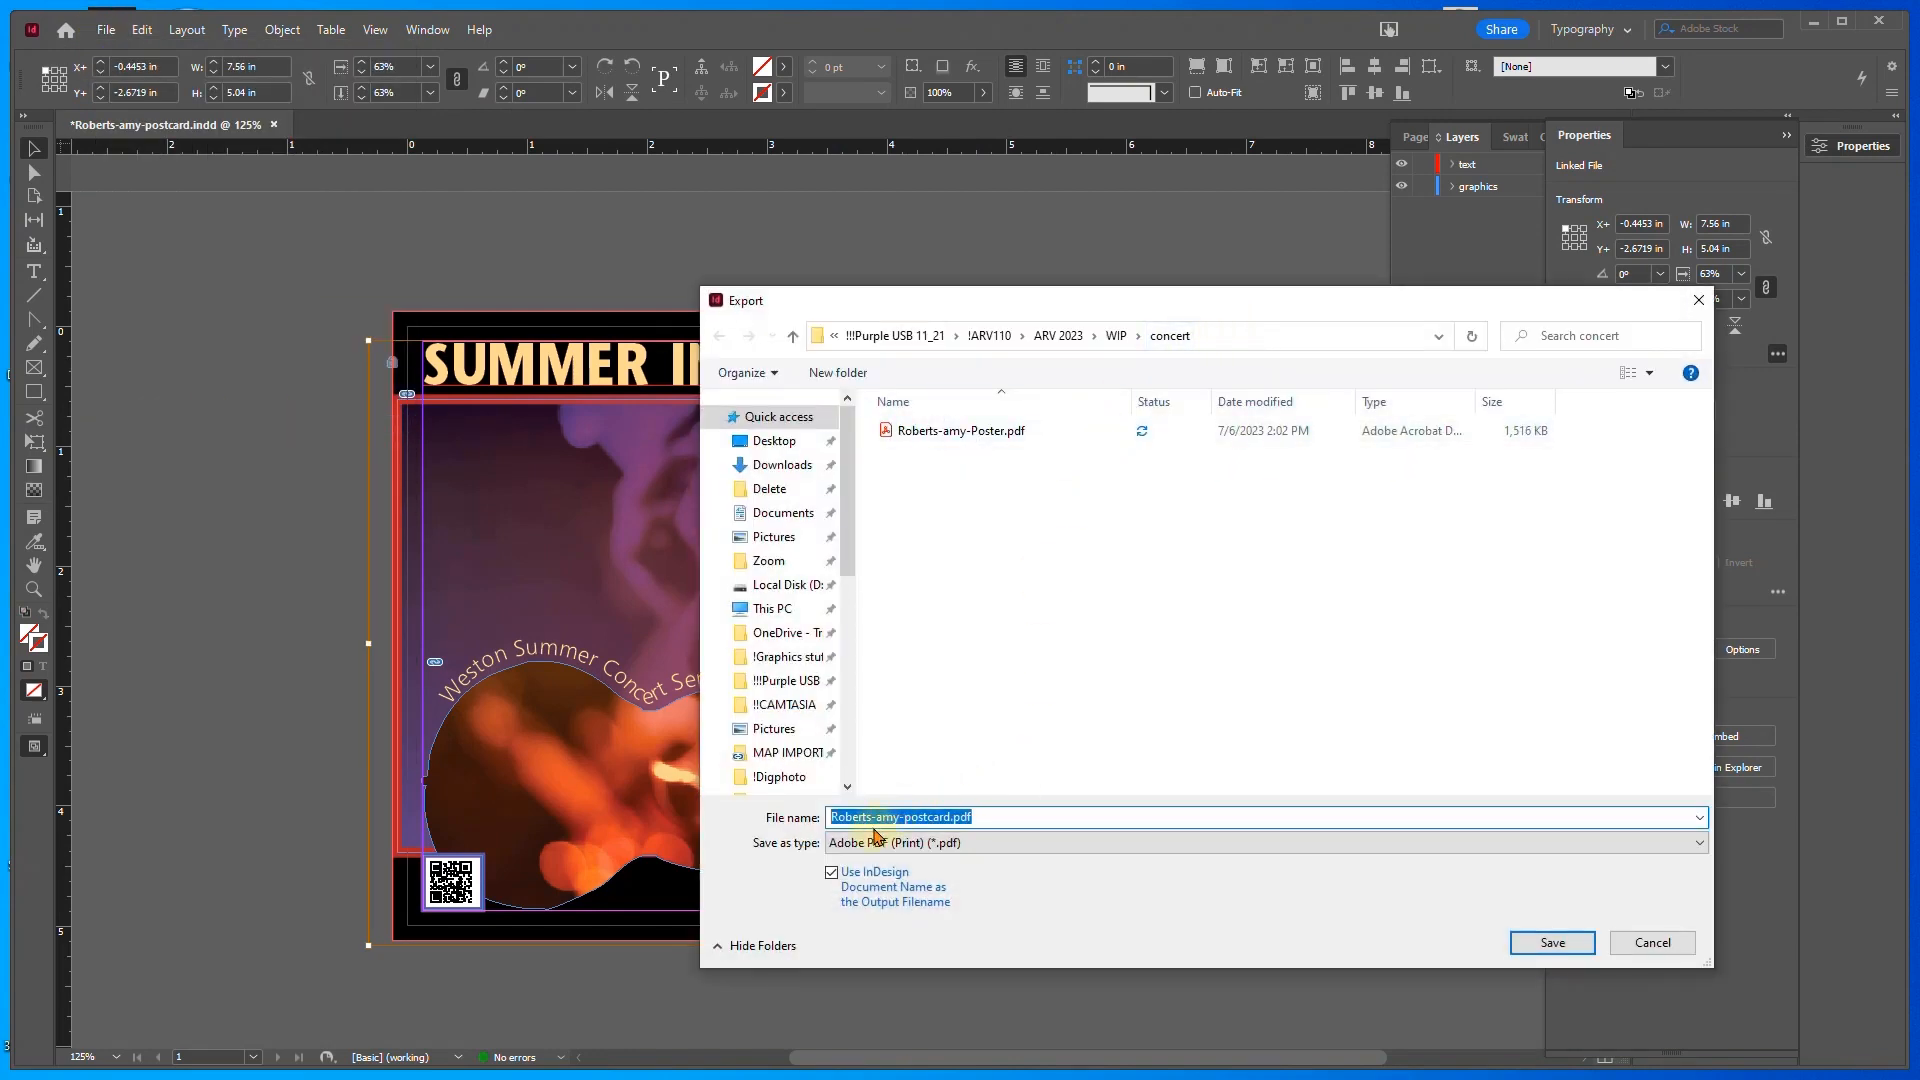
click(1545, 945)
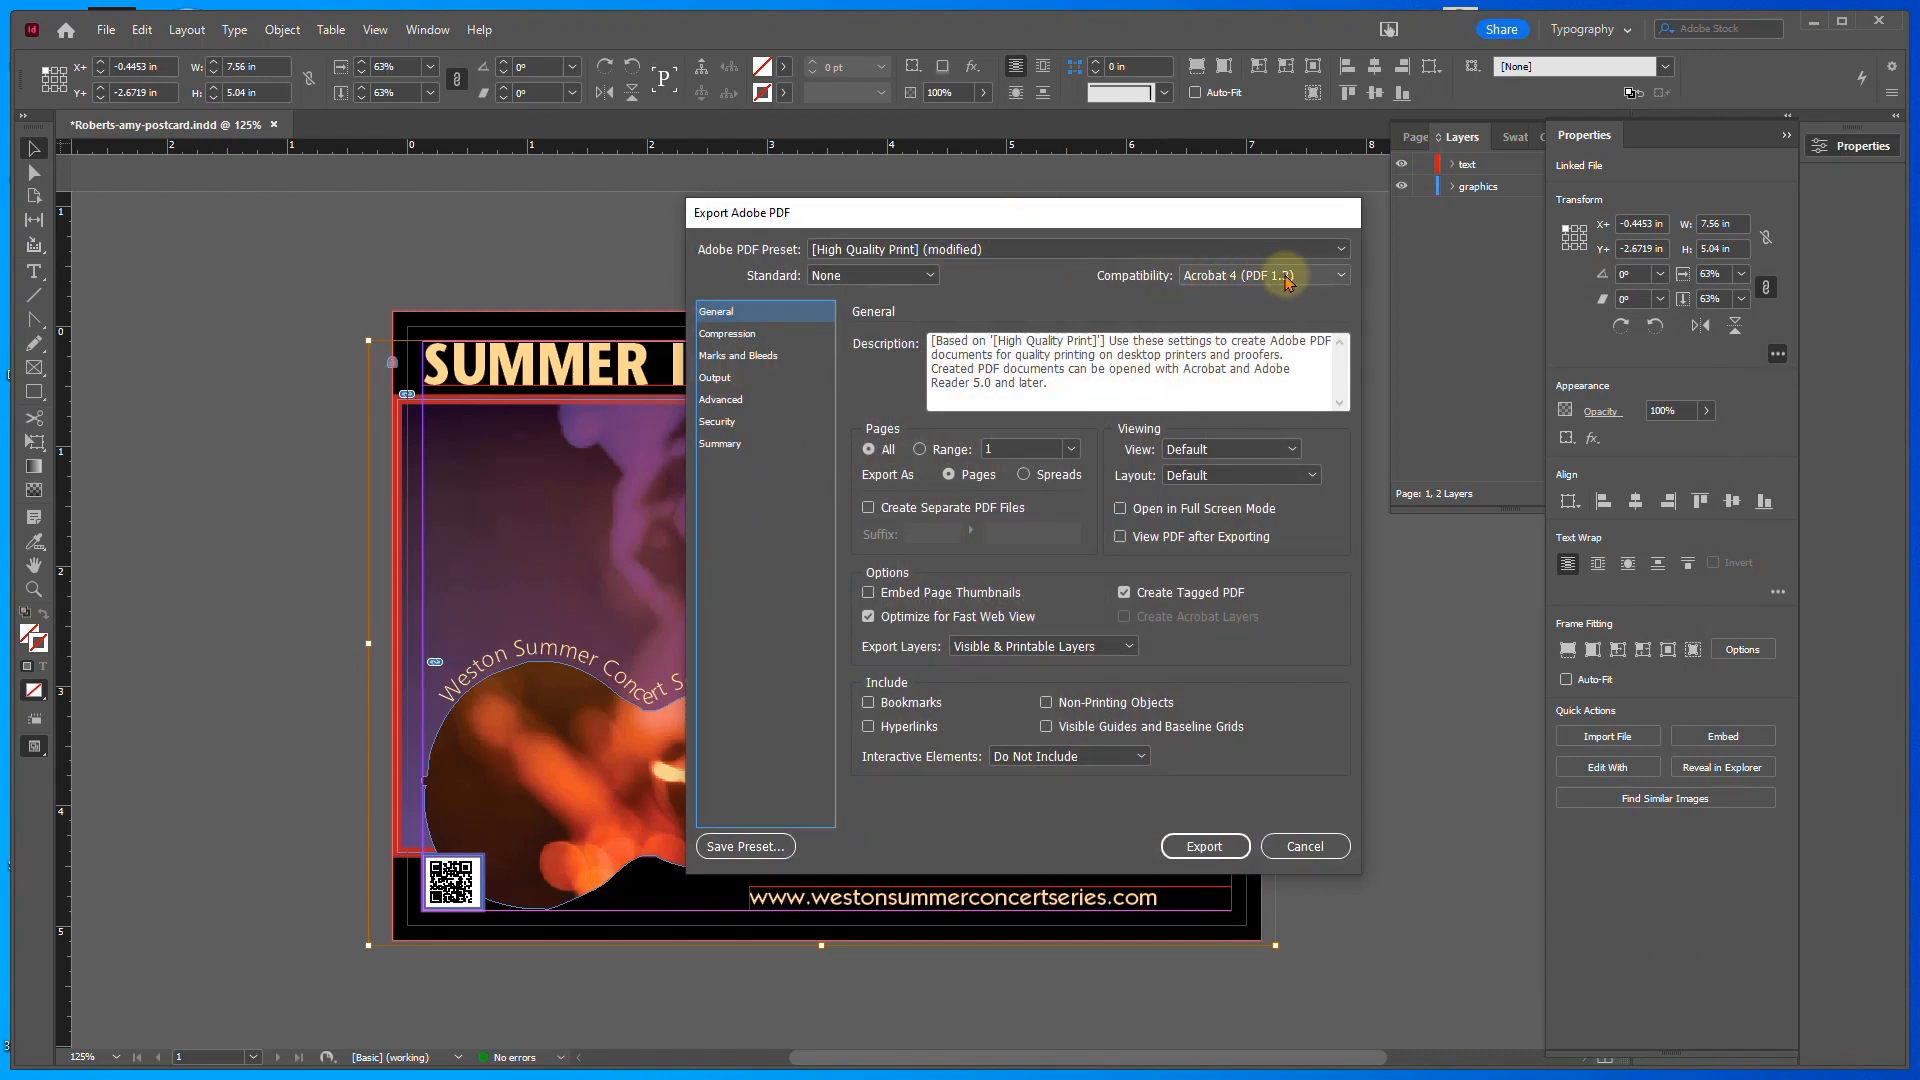
click(788, 358)
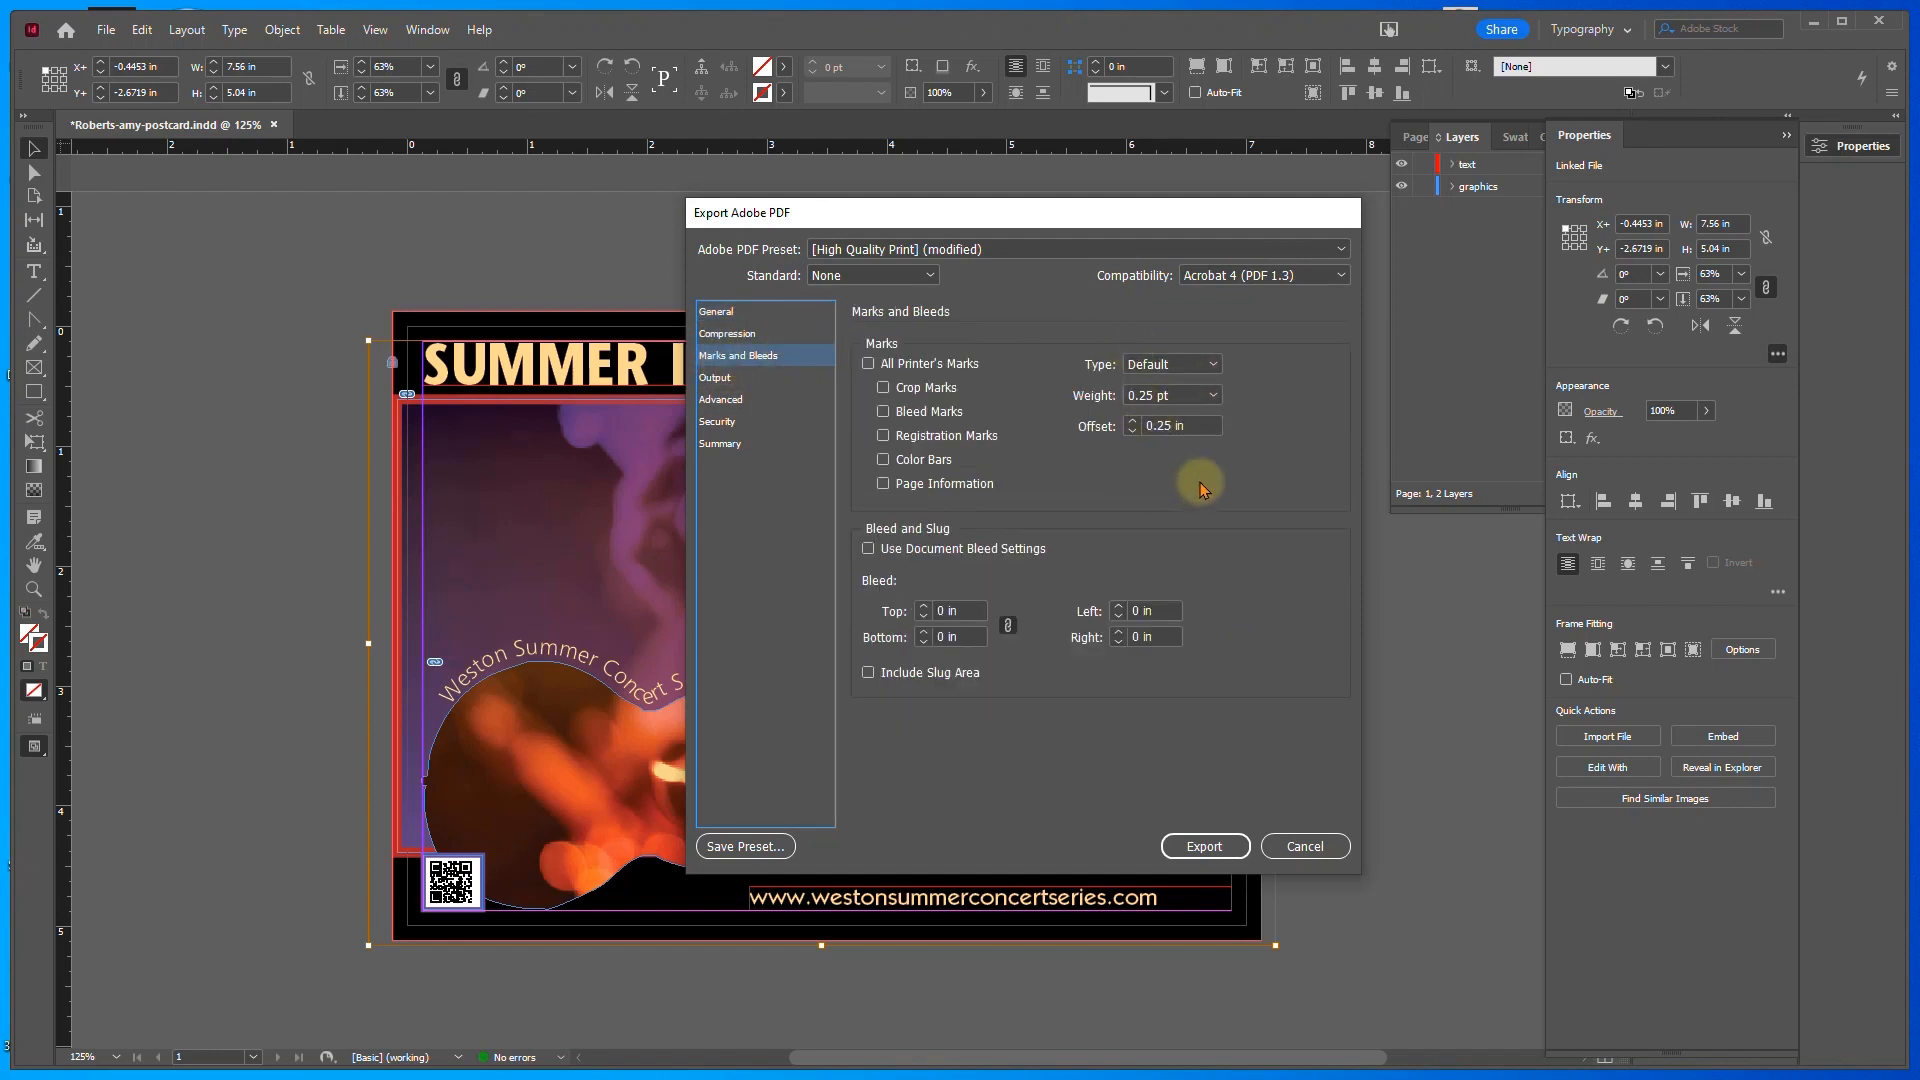
click(719, 399)
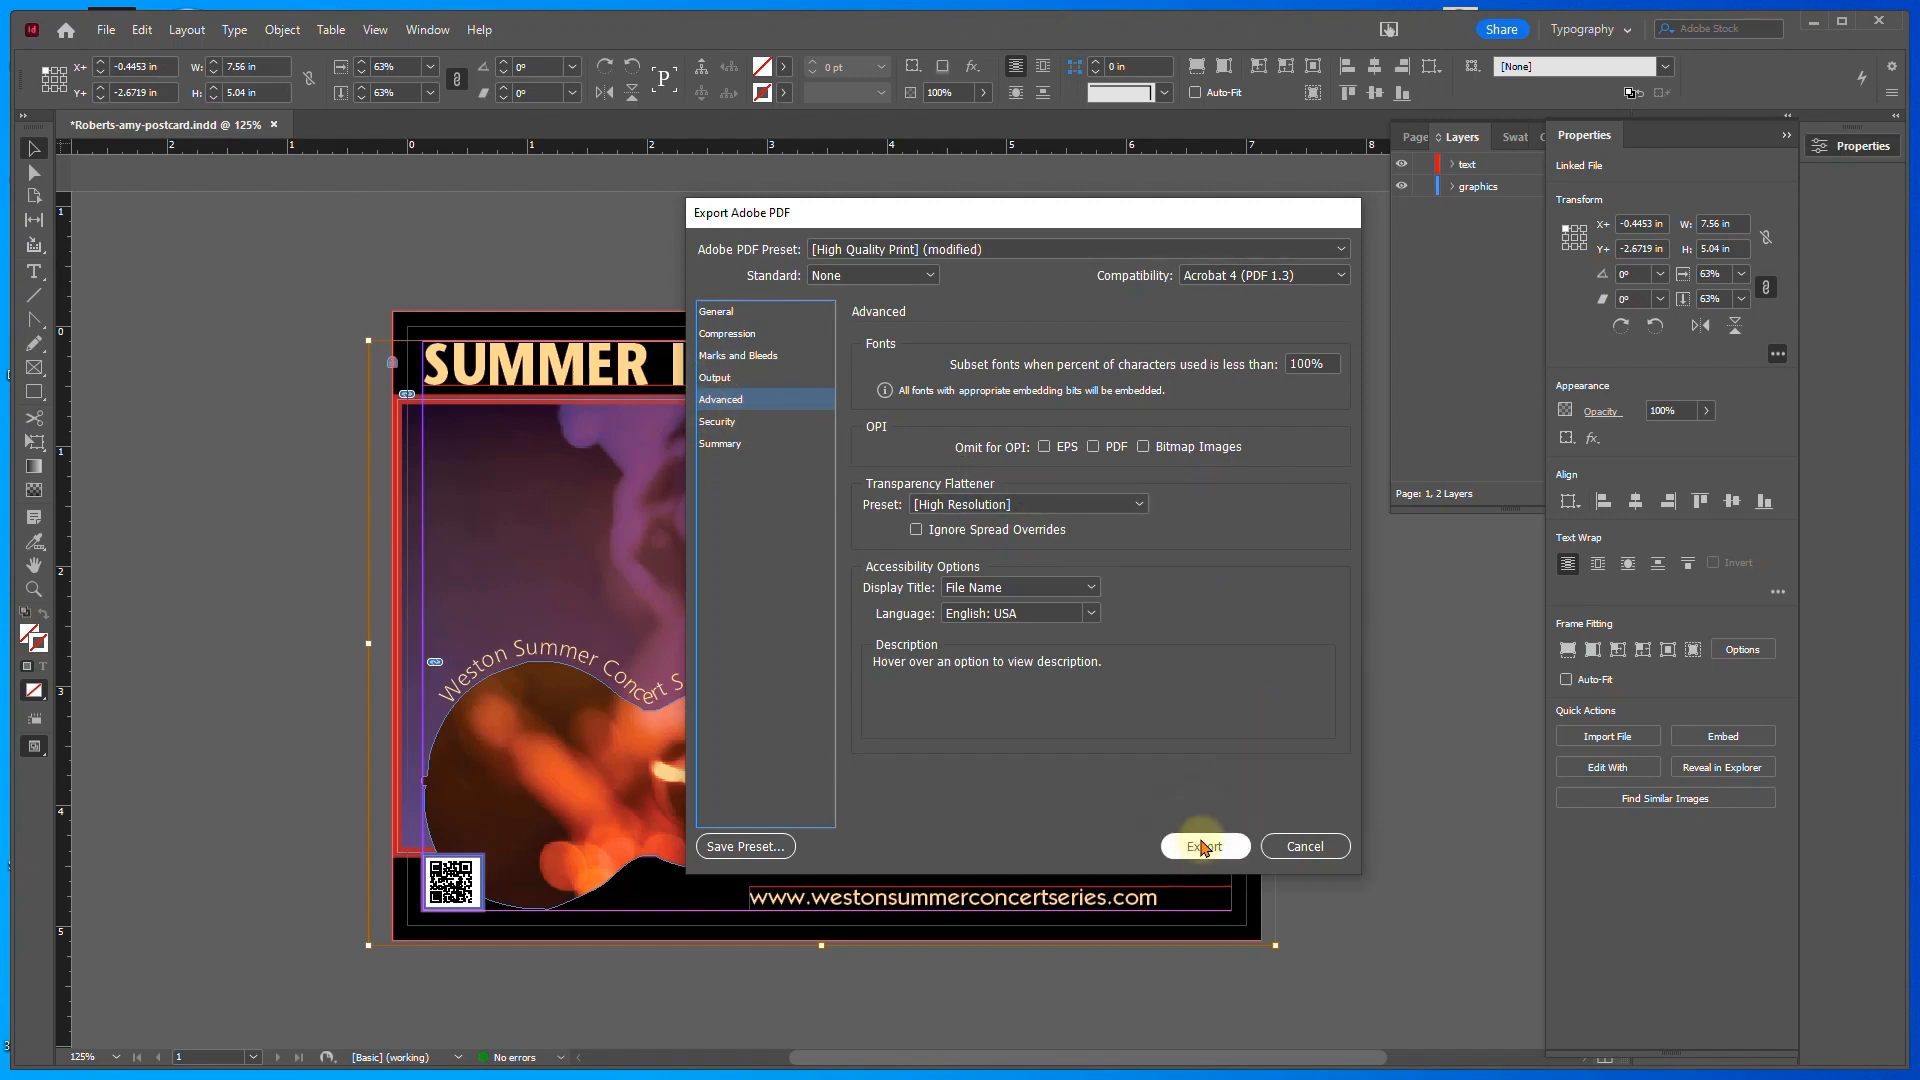
click(1205, 843)
click(1090, 594)
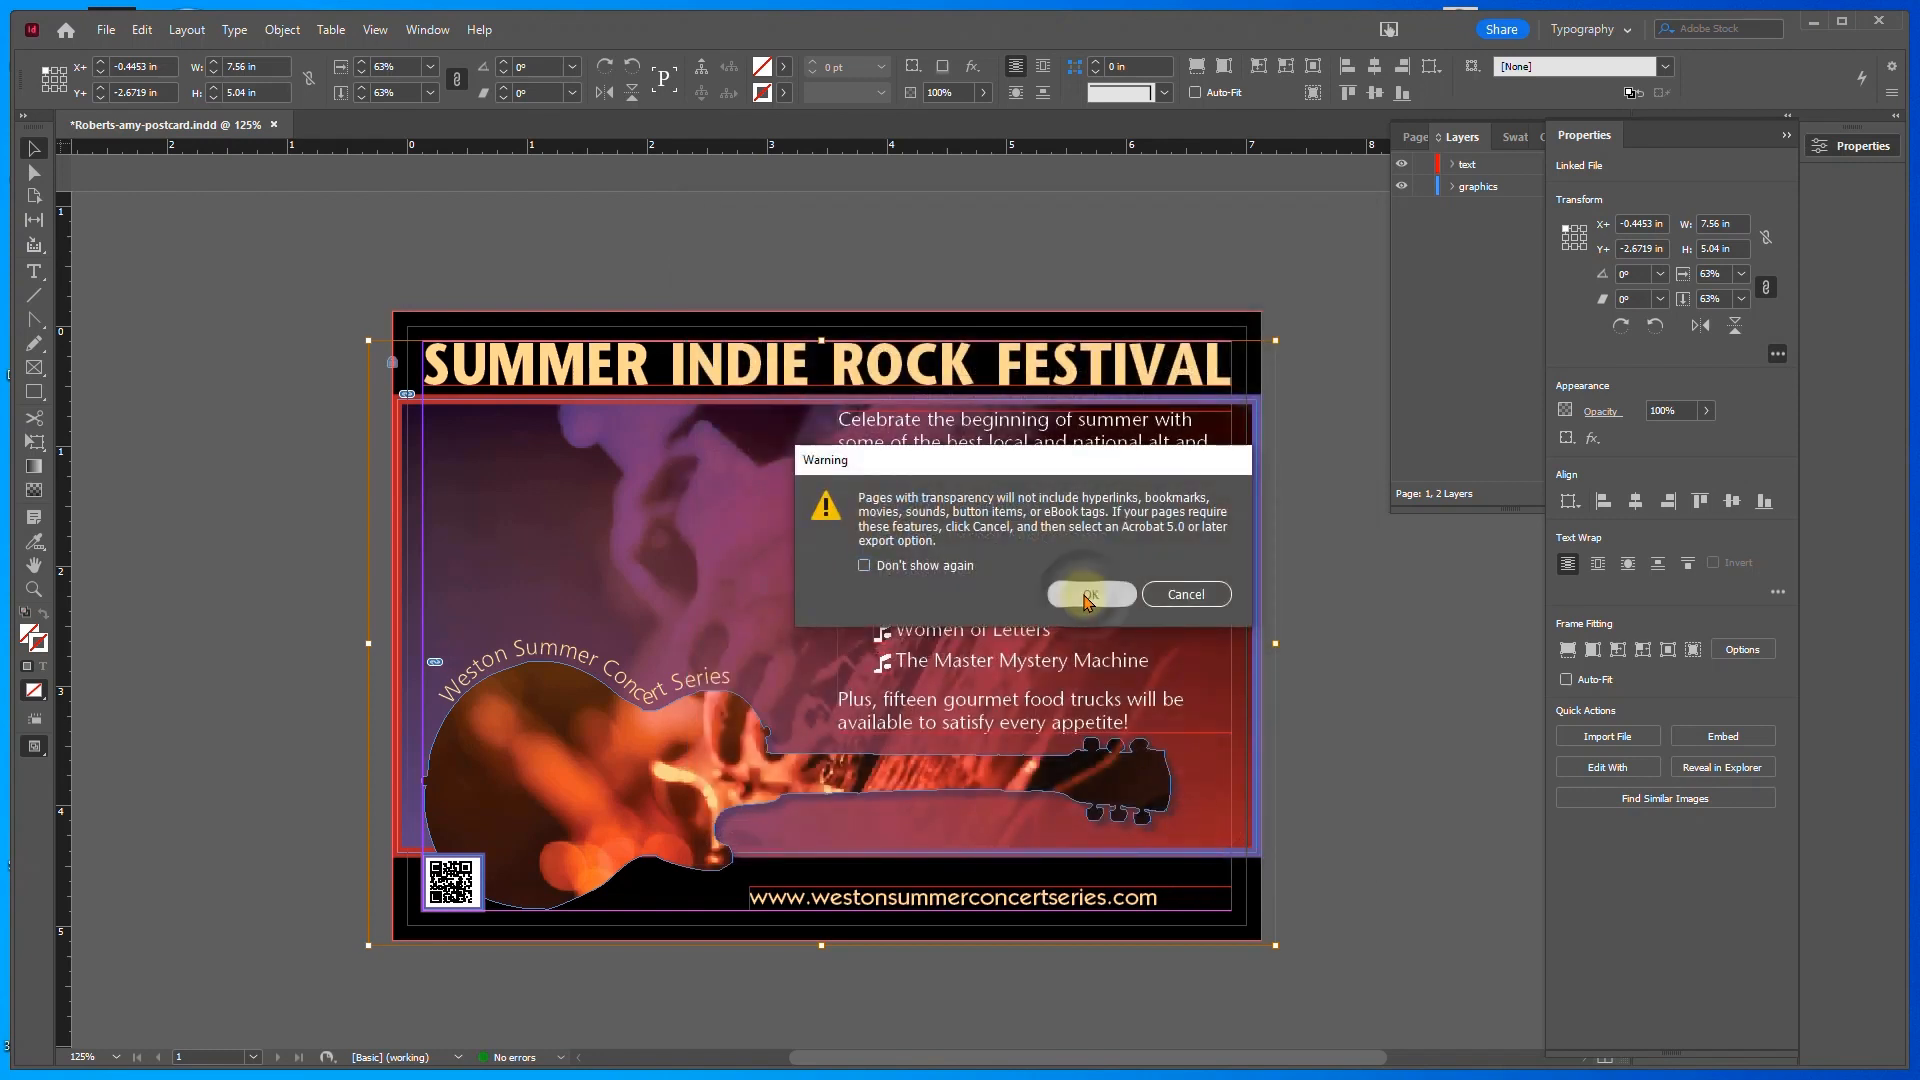